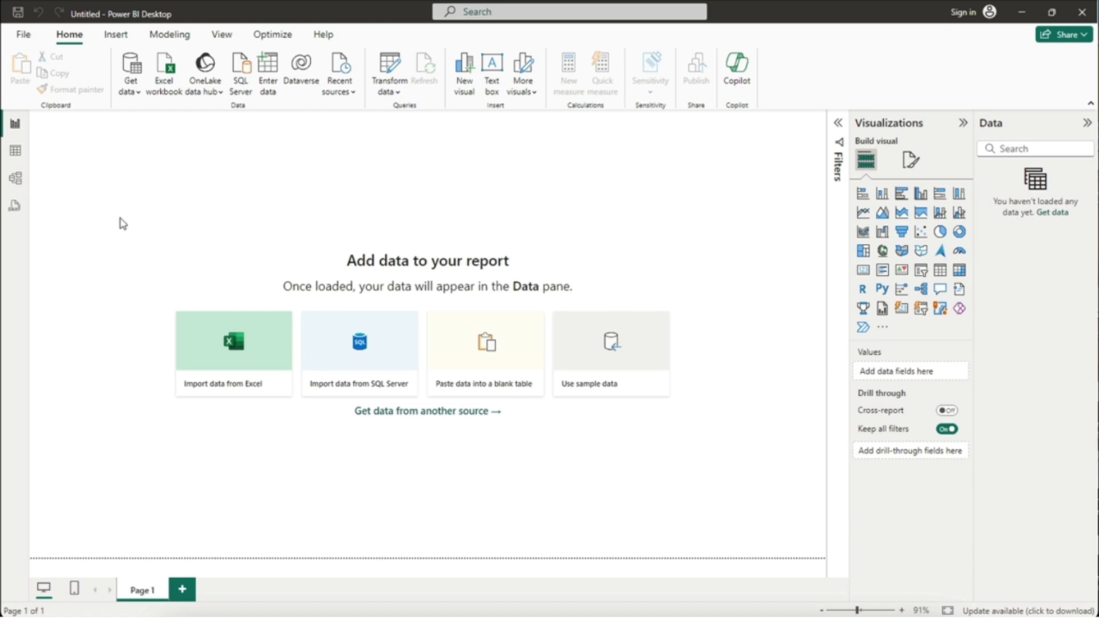
click(115, 36)
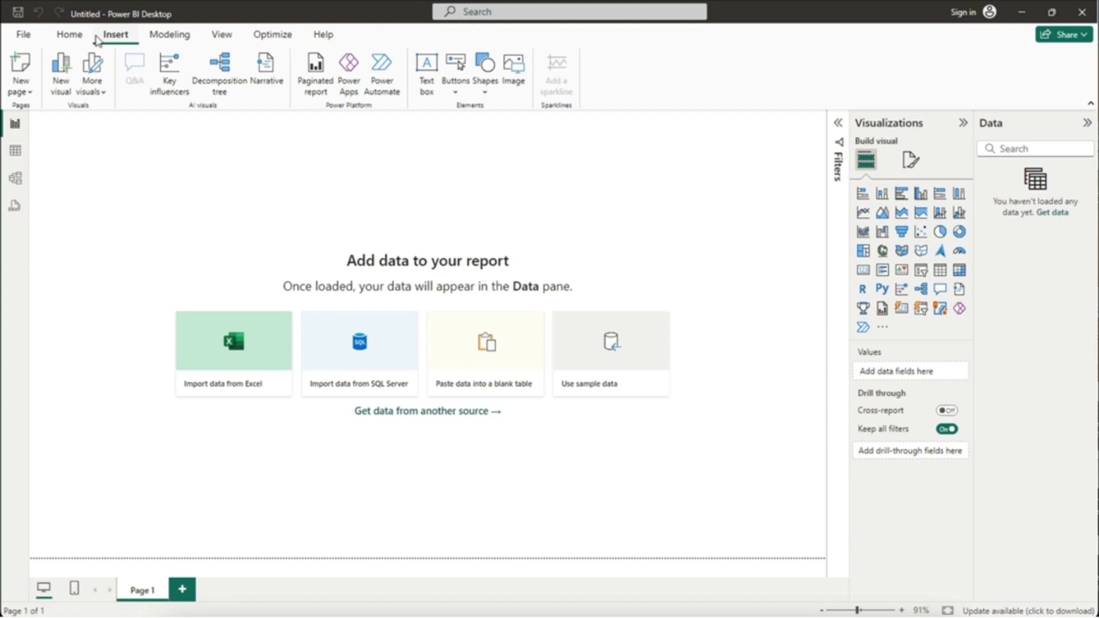
click(169, 37)
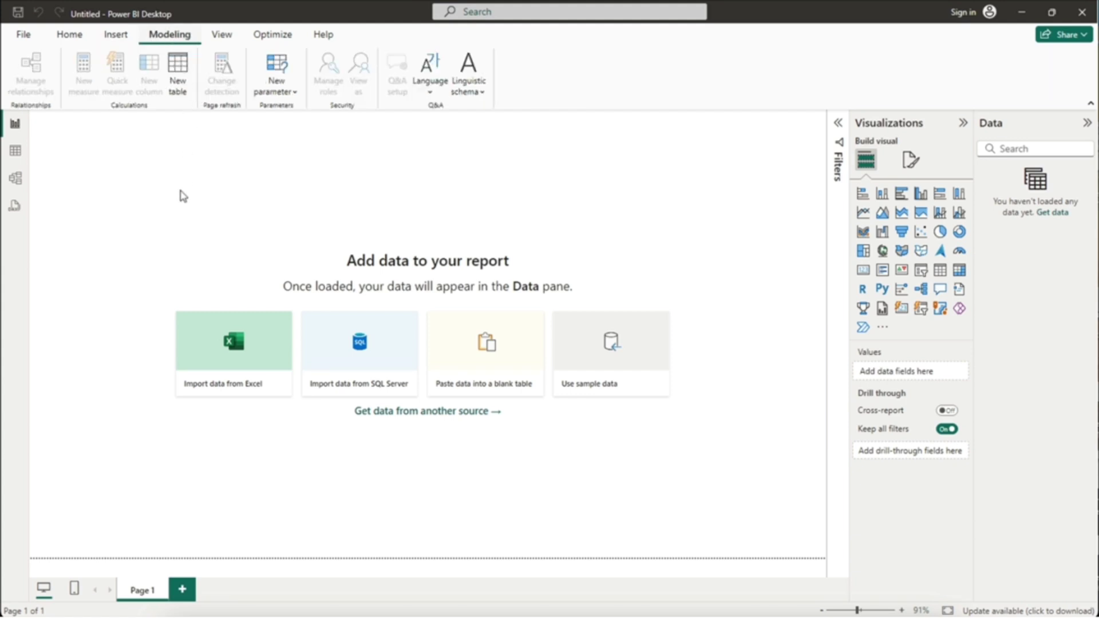
click(54, 37)
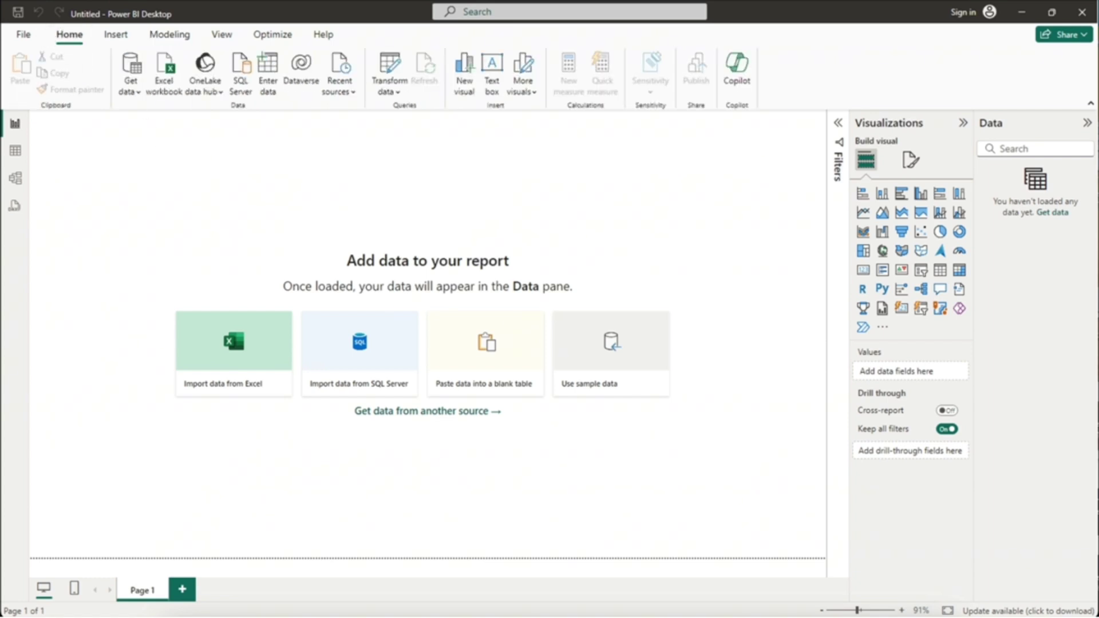
Step: Import the FactSales CSV file as a text/CSV source and load it into the report
click(132, 98)
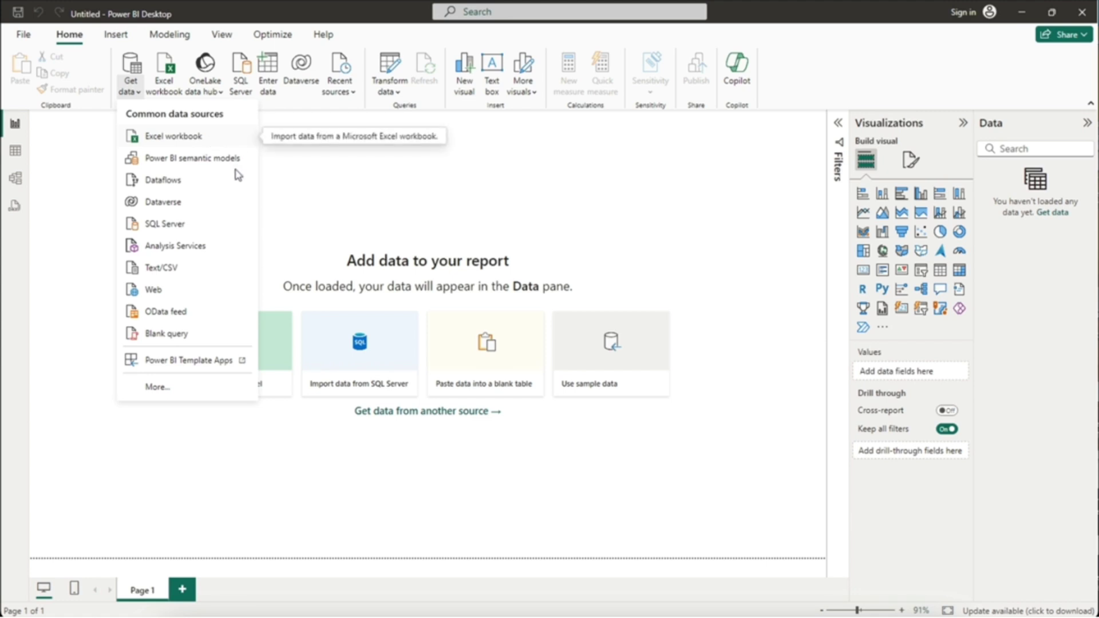
click(223, 268)
click(429, 262)
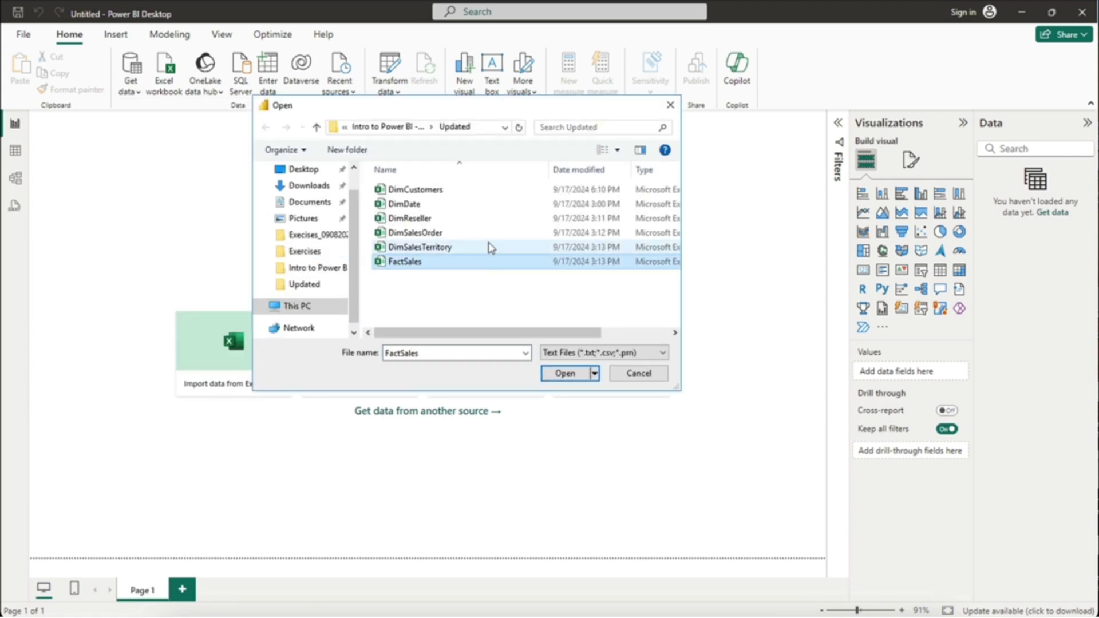
click(586, 375)
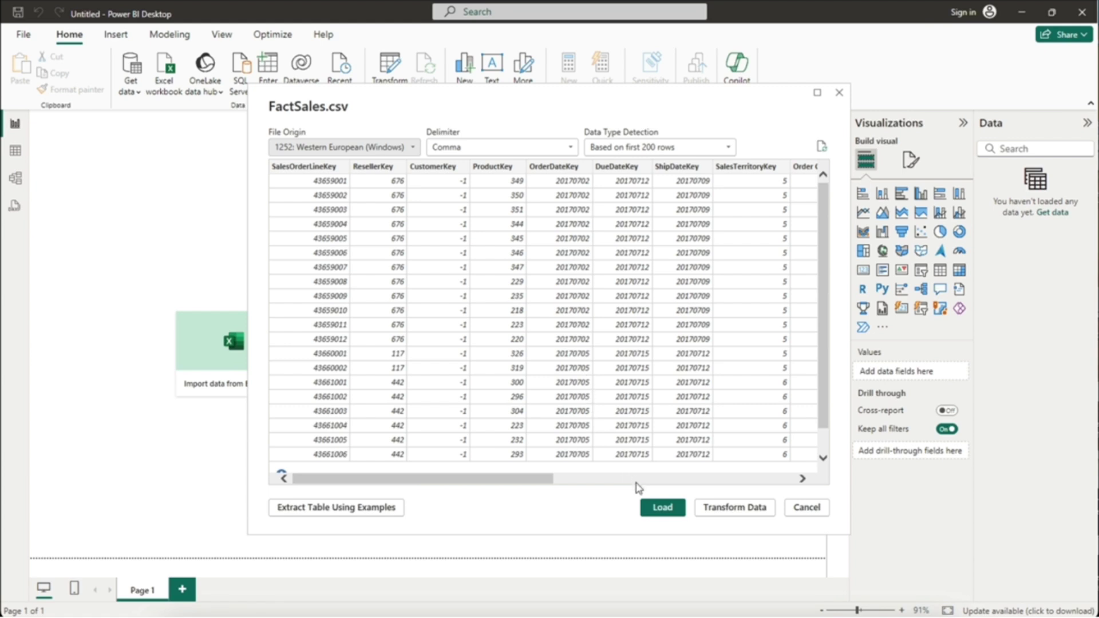
click(660, 509)
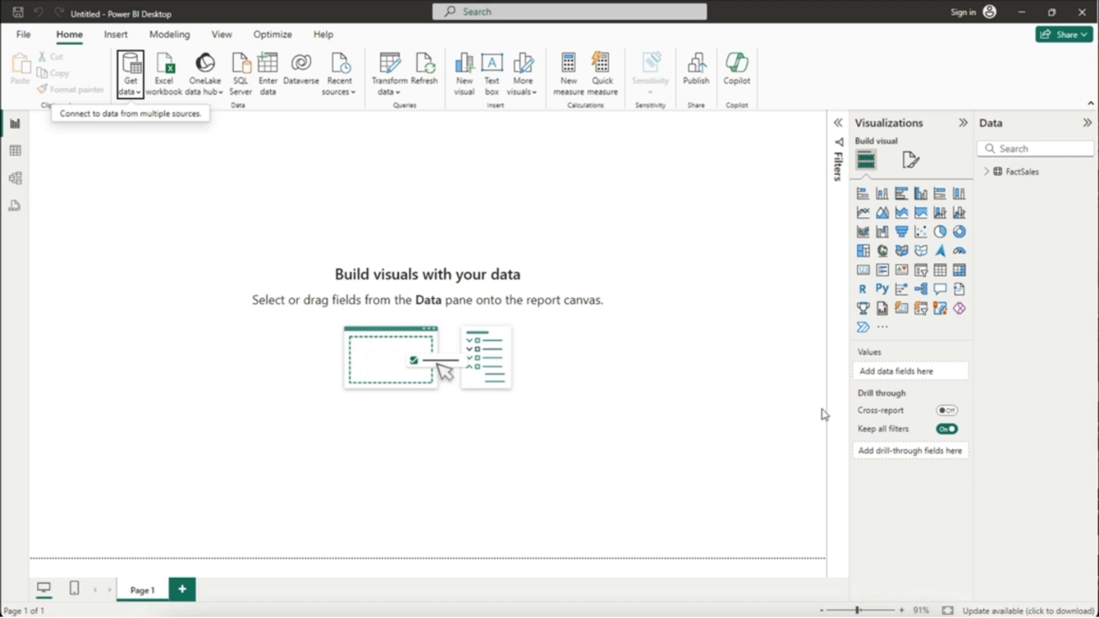
Step: Examine the FactSales table's field list and its rows in the table view
click(986, 172)
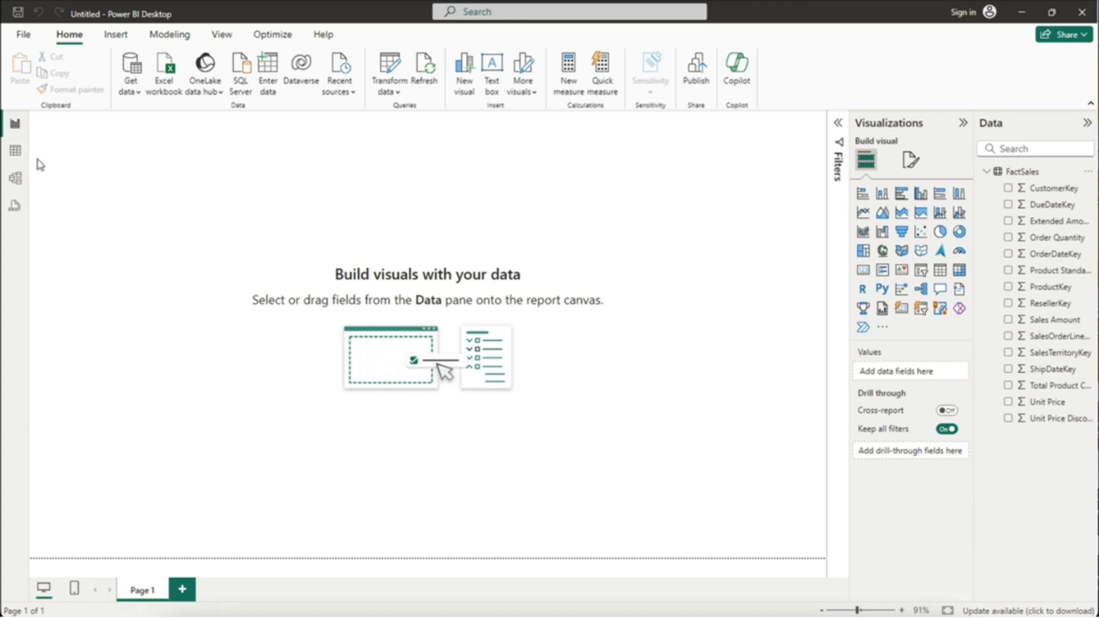
click(17, 152)
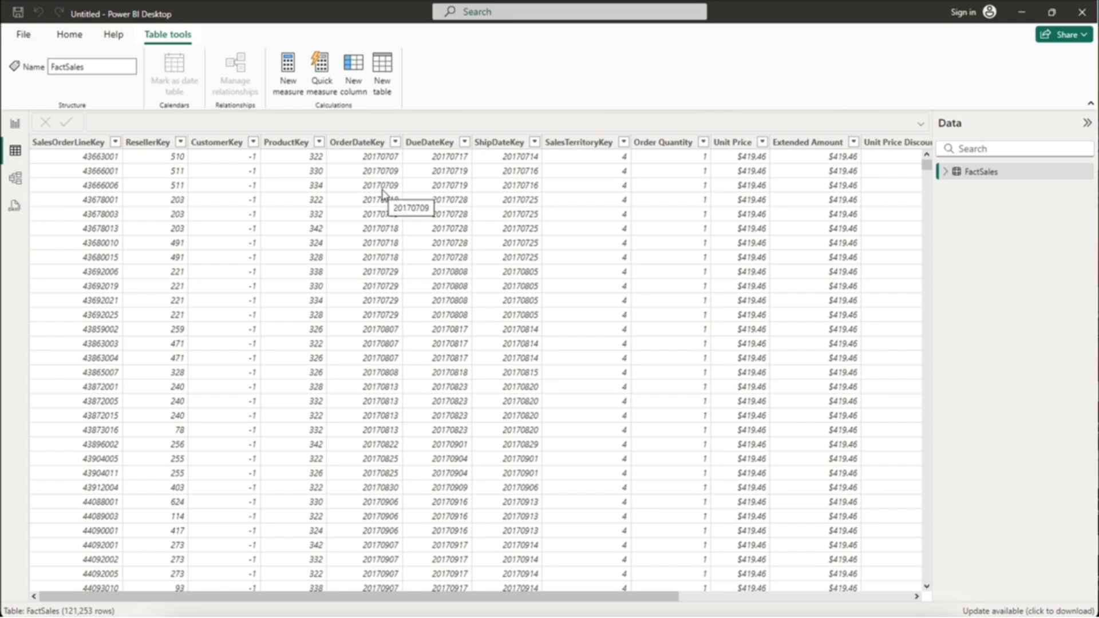
click(946, 172)
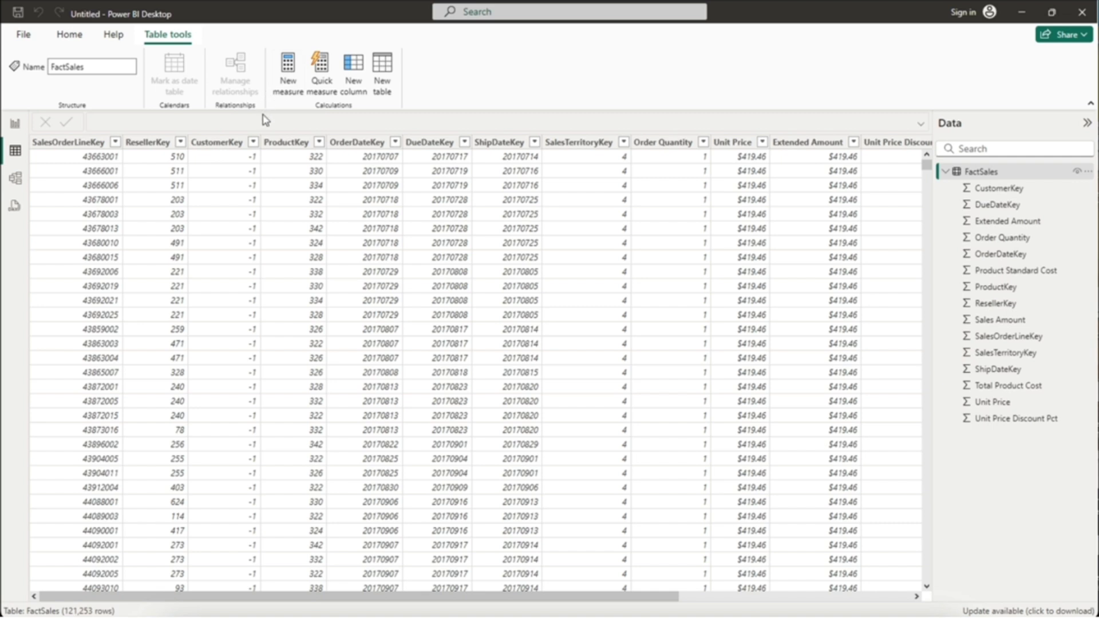
Step: Load the DimProducts sheet from the DimProducts Excel workbook and display the table's fields and rows
click(69, 36)
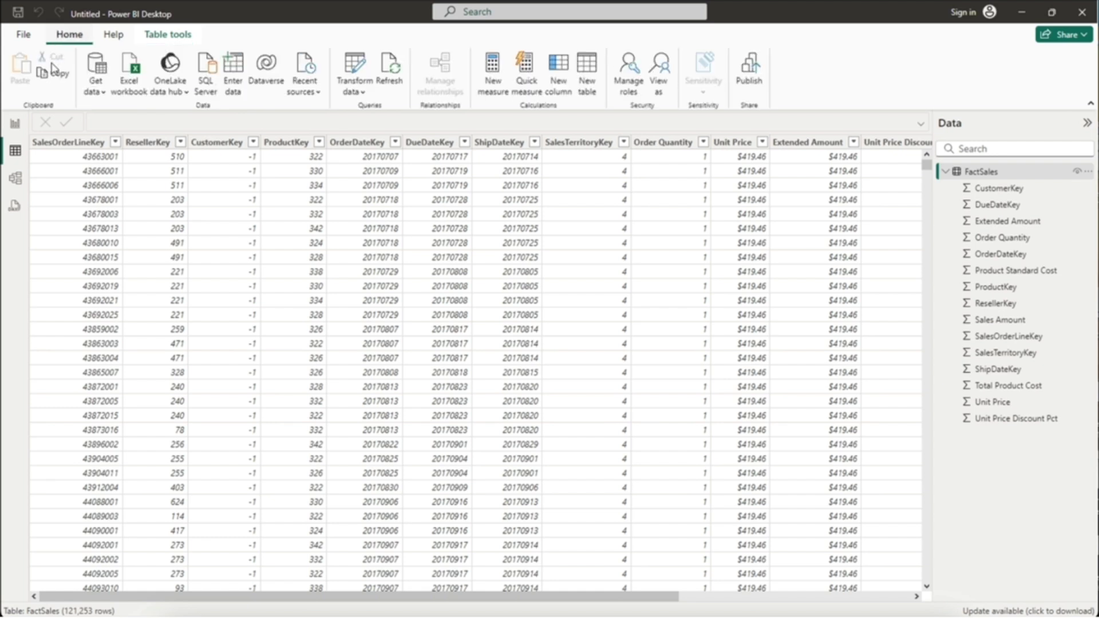
click(100, 94)
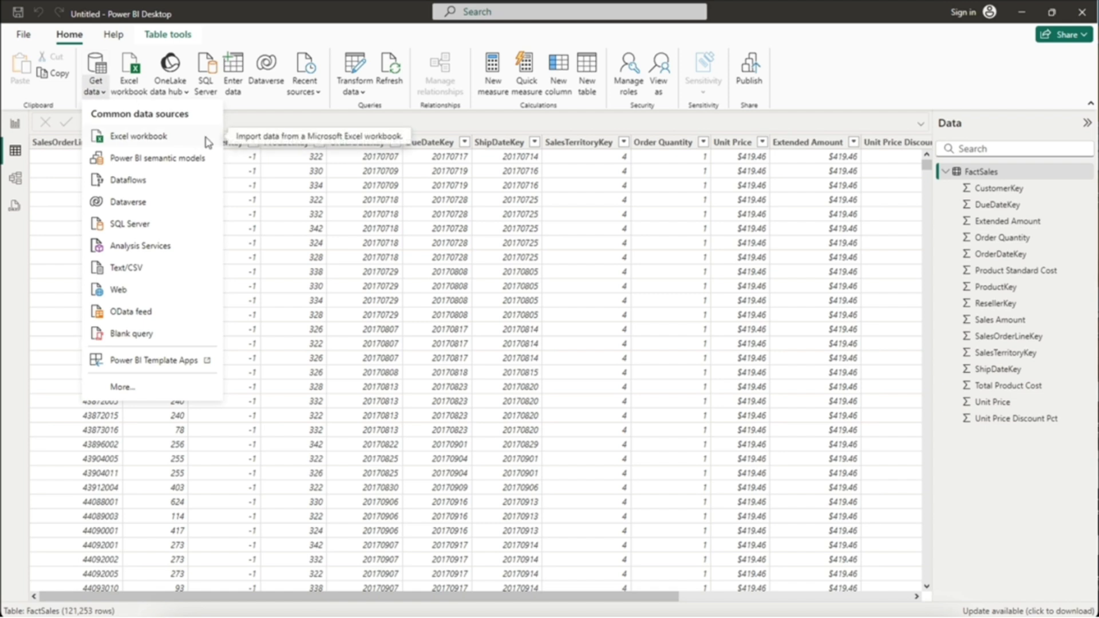
click(208, 143)
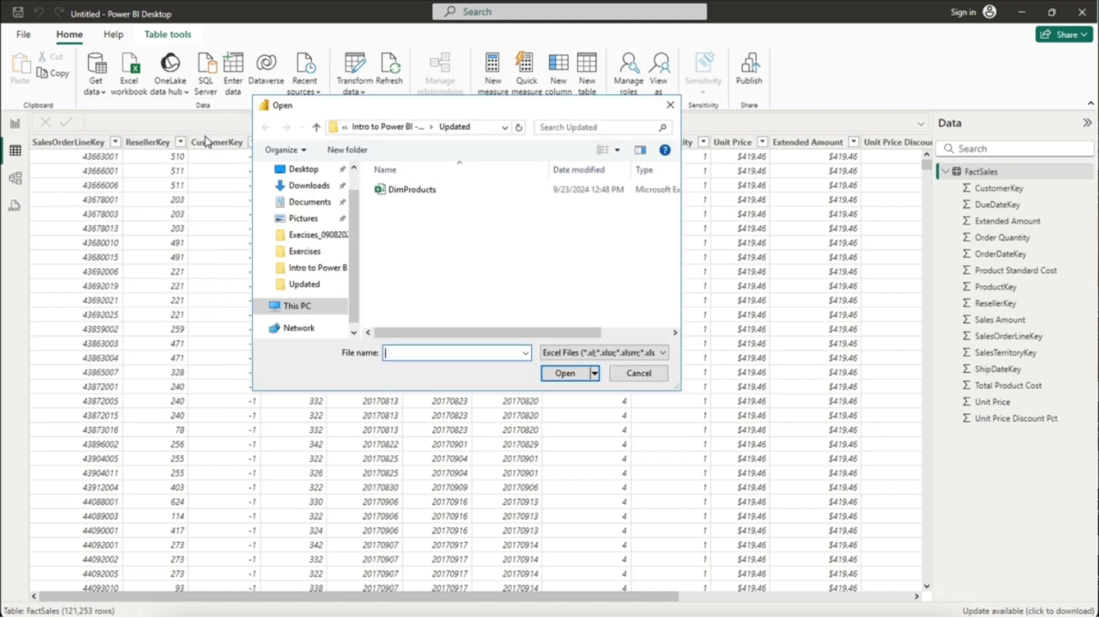
click(399, 190)
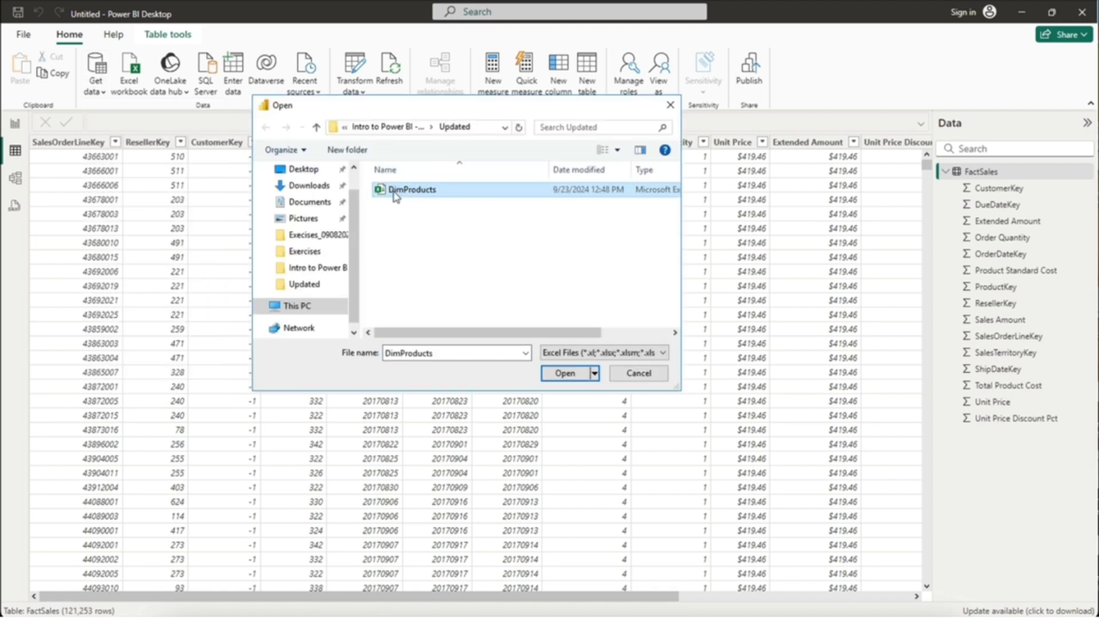
click(565, 373)
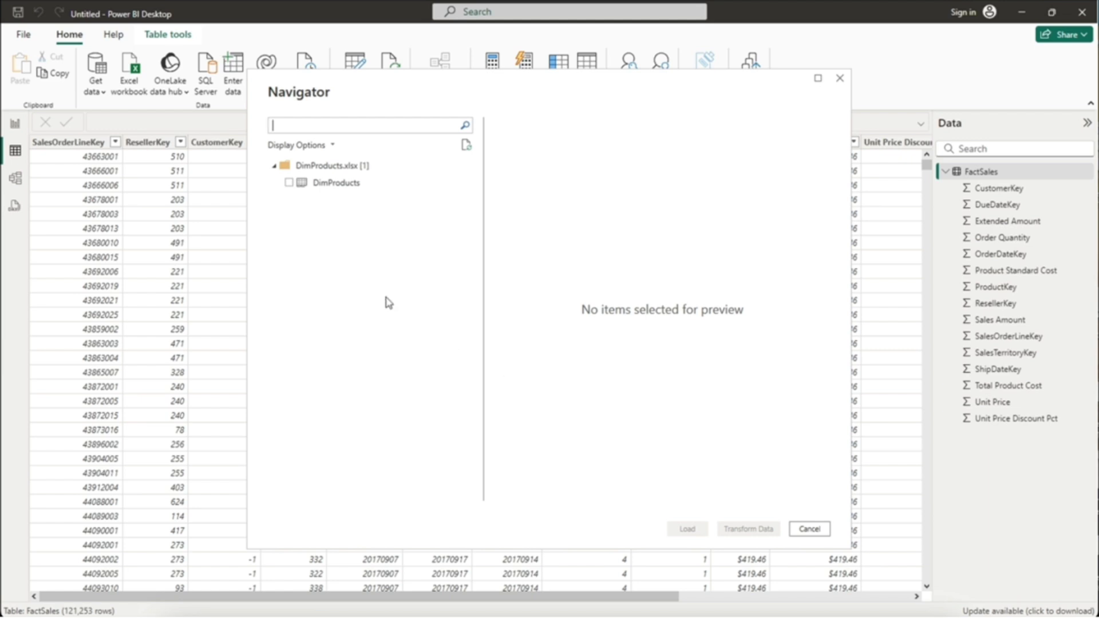
click(289, 183)
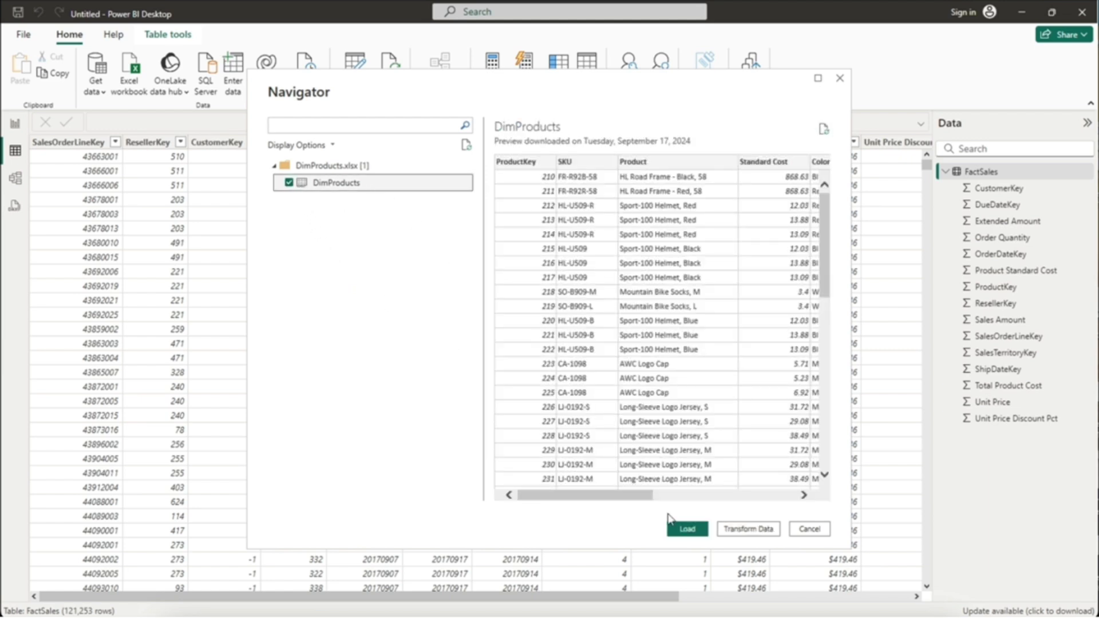
click(685, 530)
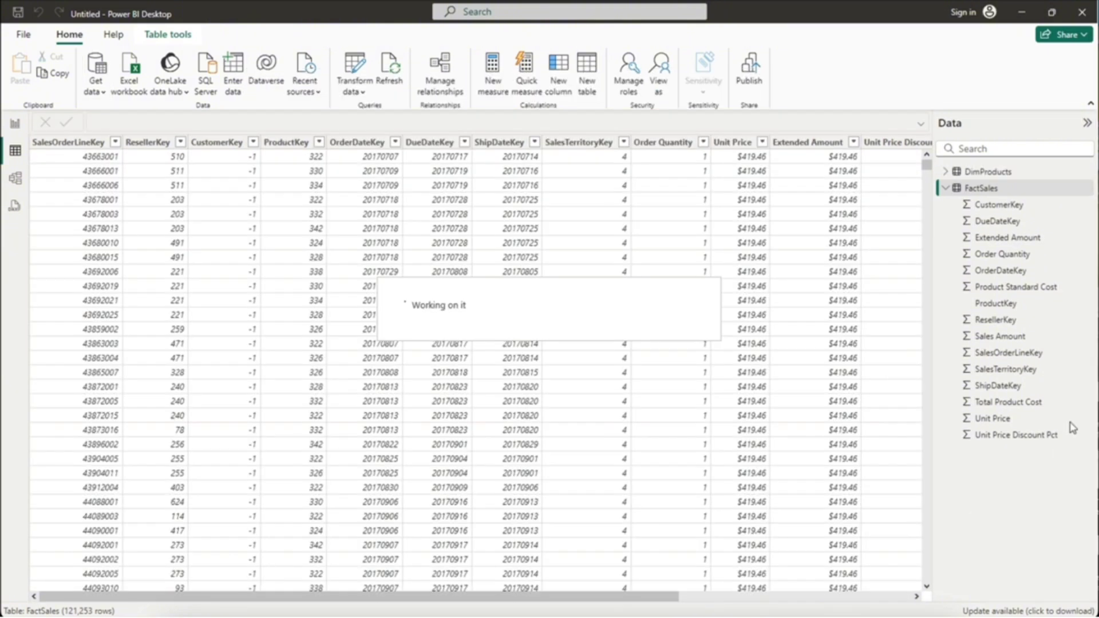
click(951, 175)
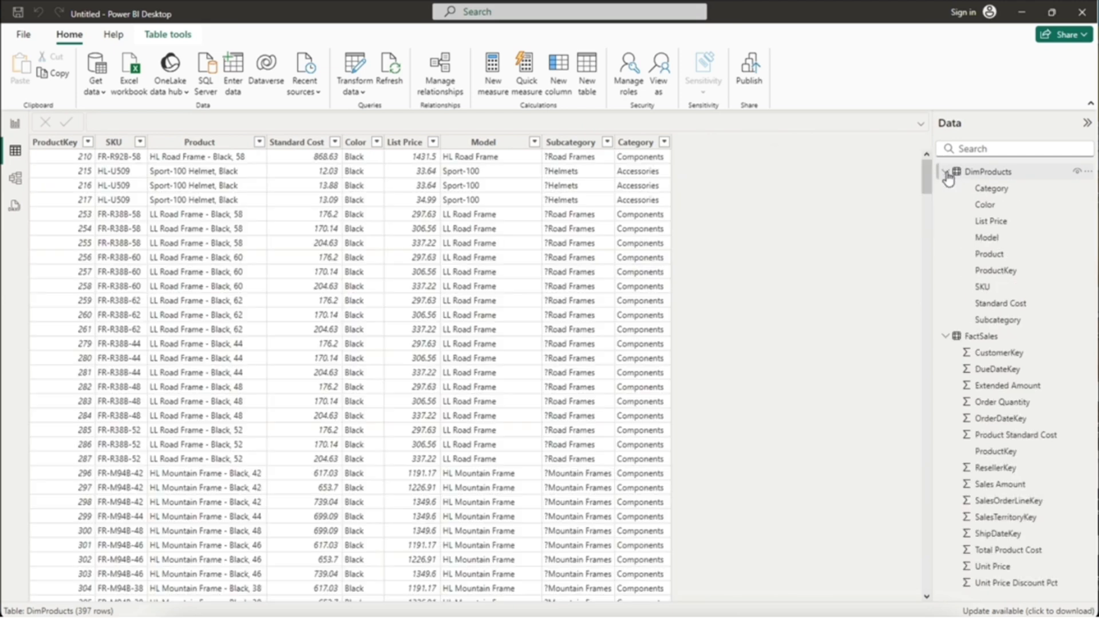
Step: In the model view, space the FactSales and DimProducts cards apart and lengthen the DimProducts card to fit all its fields
click(16, 181)
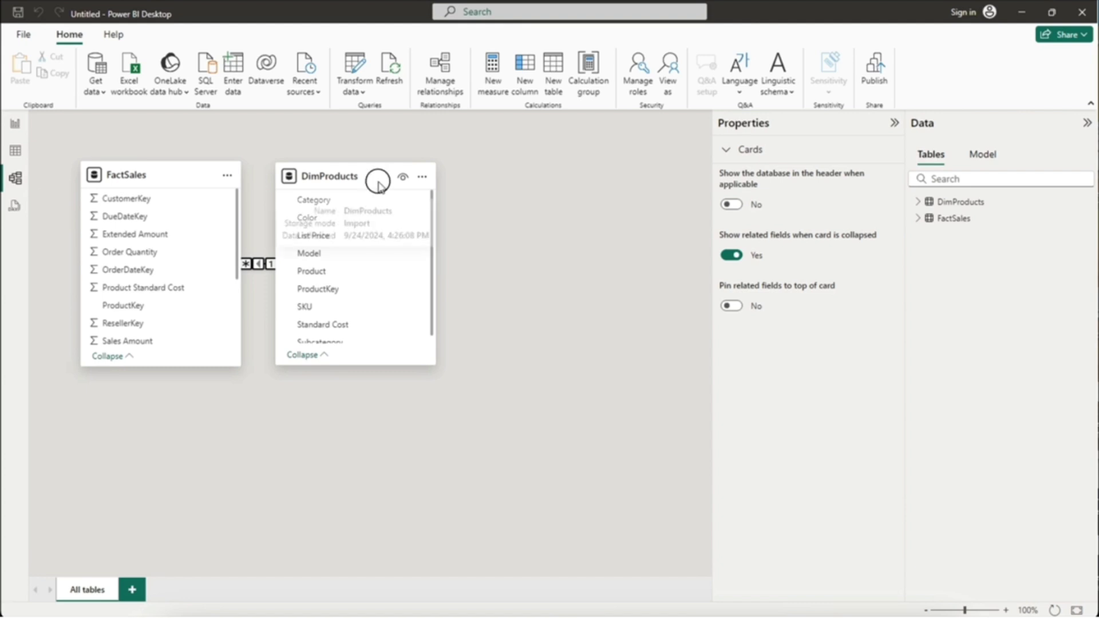
drag(378, 184, 533, 184)
drag(185, 177, 179, 270)
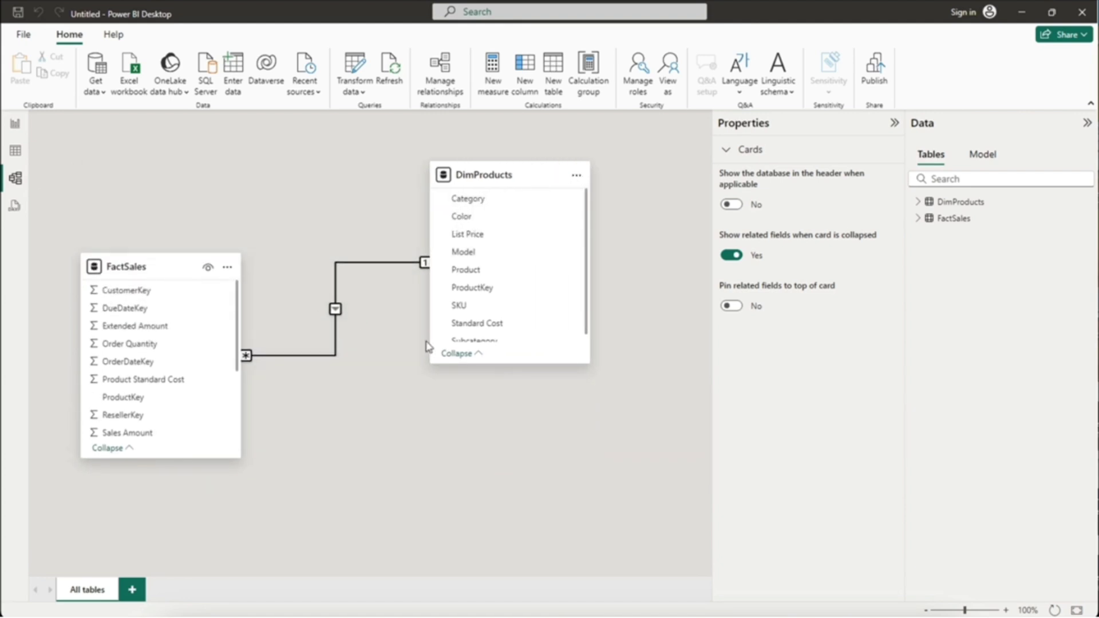
drag(469, 363, 503, 487)
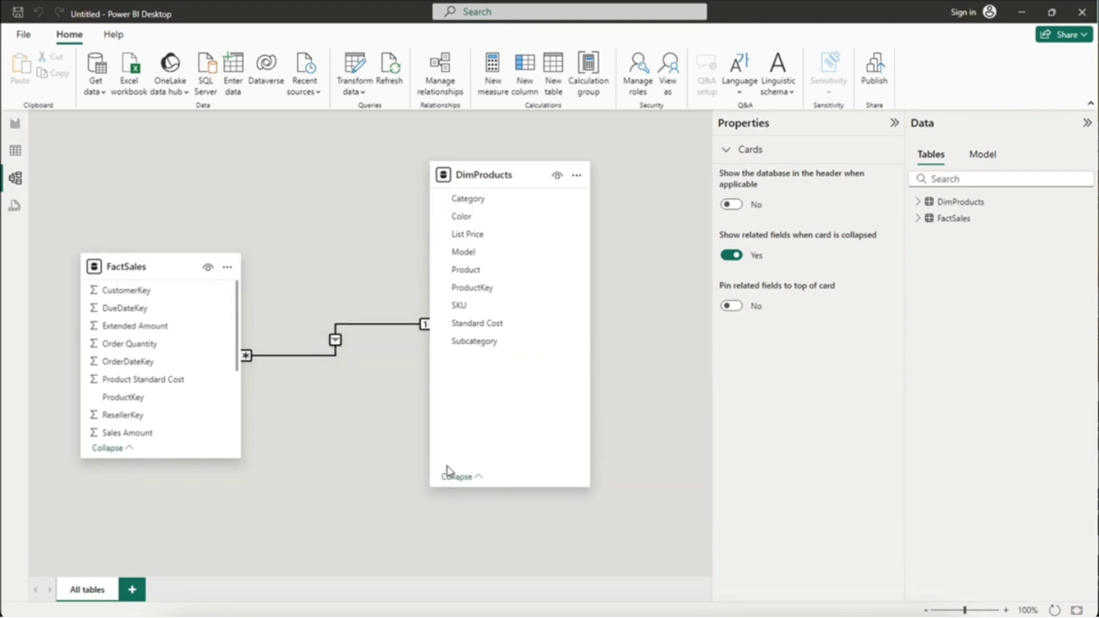
Step: Delete the ProductKey relationship between FactSales and DimProducts
click(336, 341)
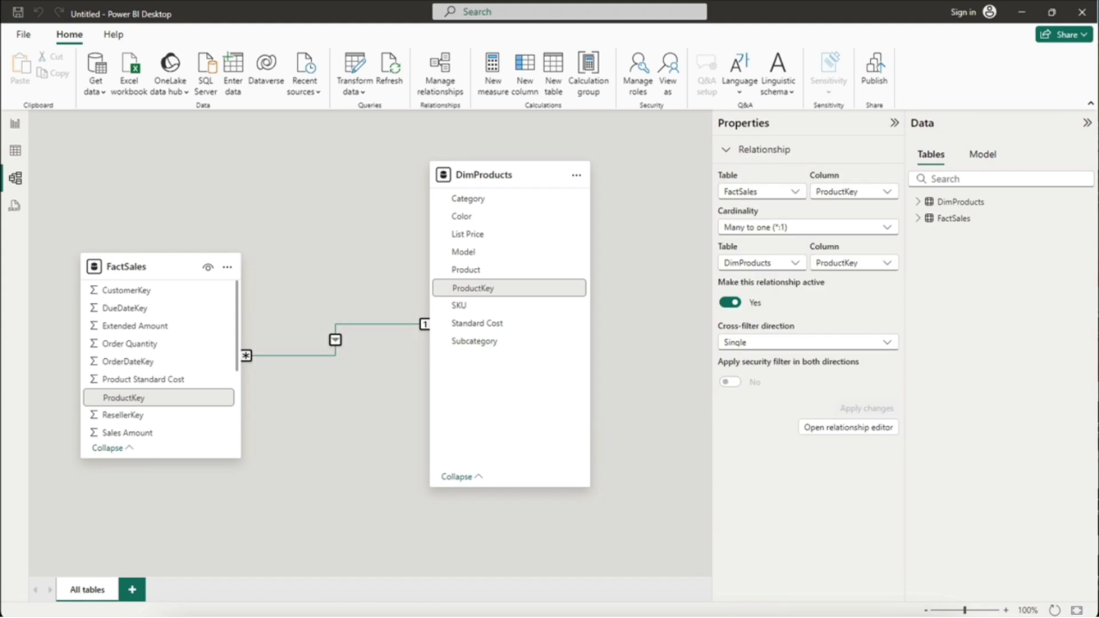
right_click(337, 343)
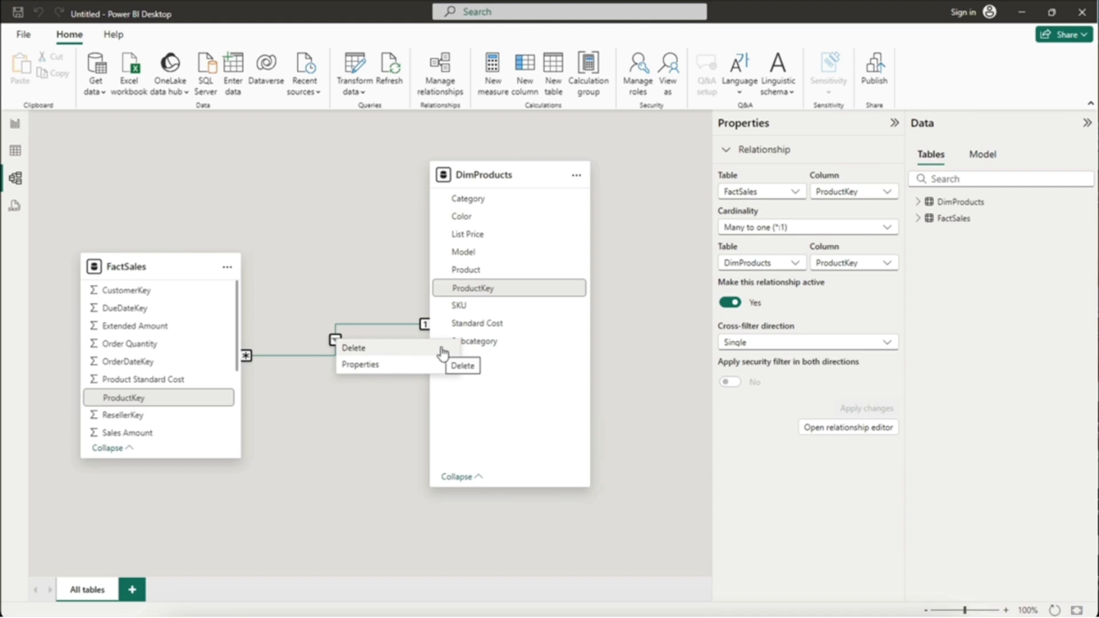
click(442, 351)
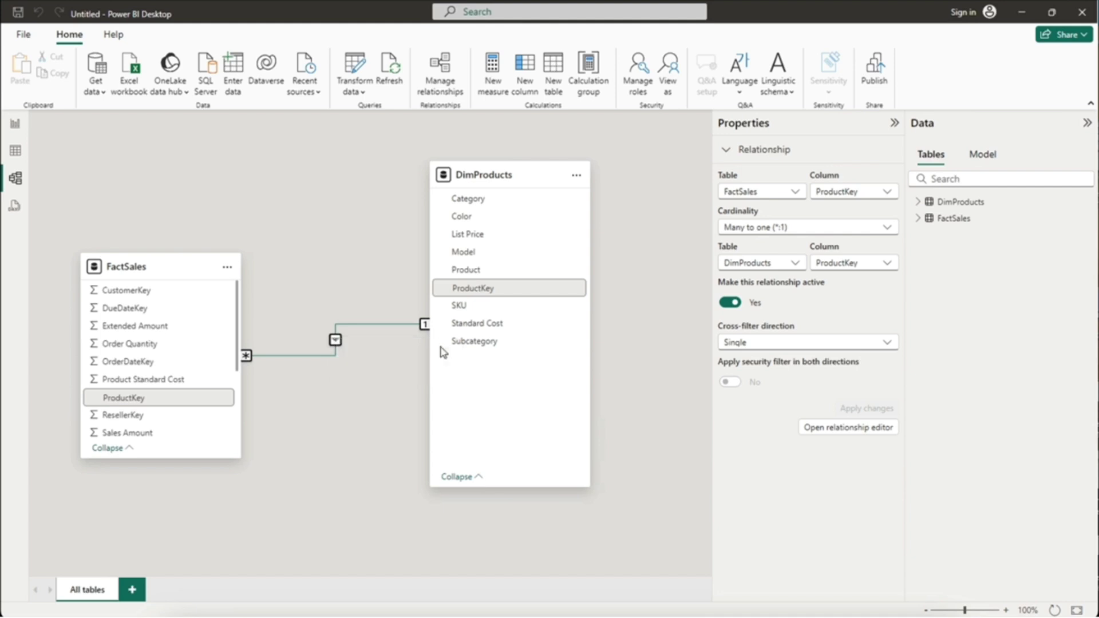
click(629, 347)
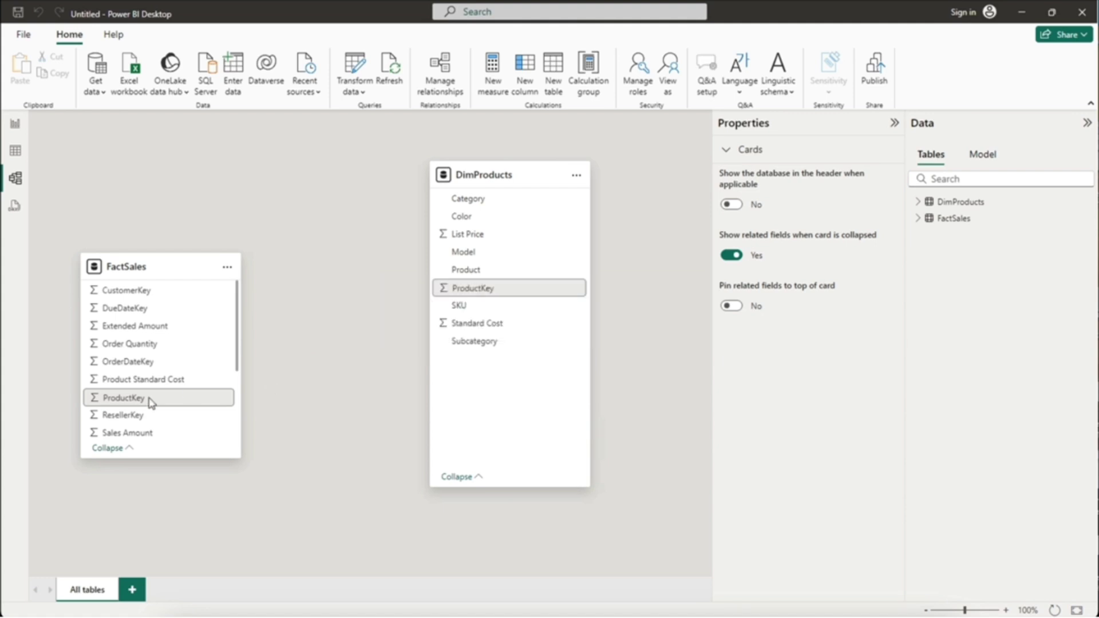
Step: Create a many-to-one, single-direction active relationship from FactSales ProductKey to DimProducts ProductKey
click(127, 399)
drag(127, 399, 483, 289)
click(689, 532)
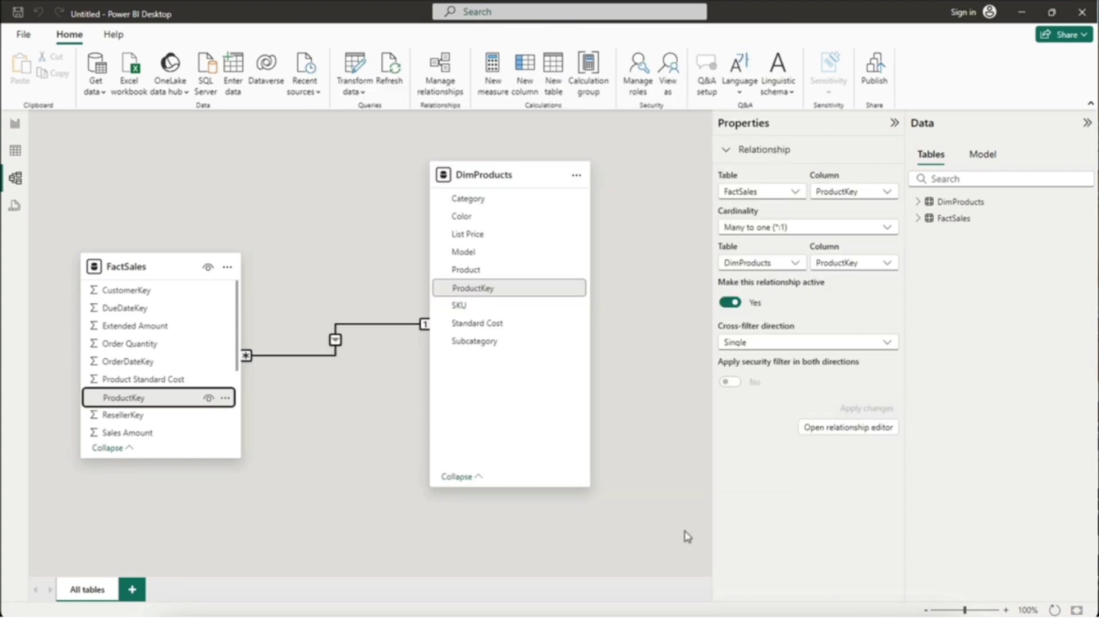
Step: Create a column chart of Sales Amount on the report page and enlarge it from the upper-left corner to the page's full height
click(15, 124)
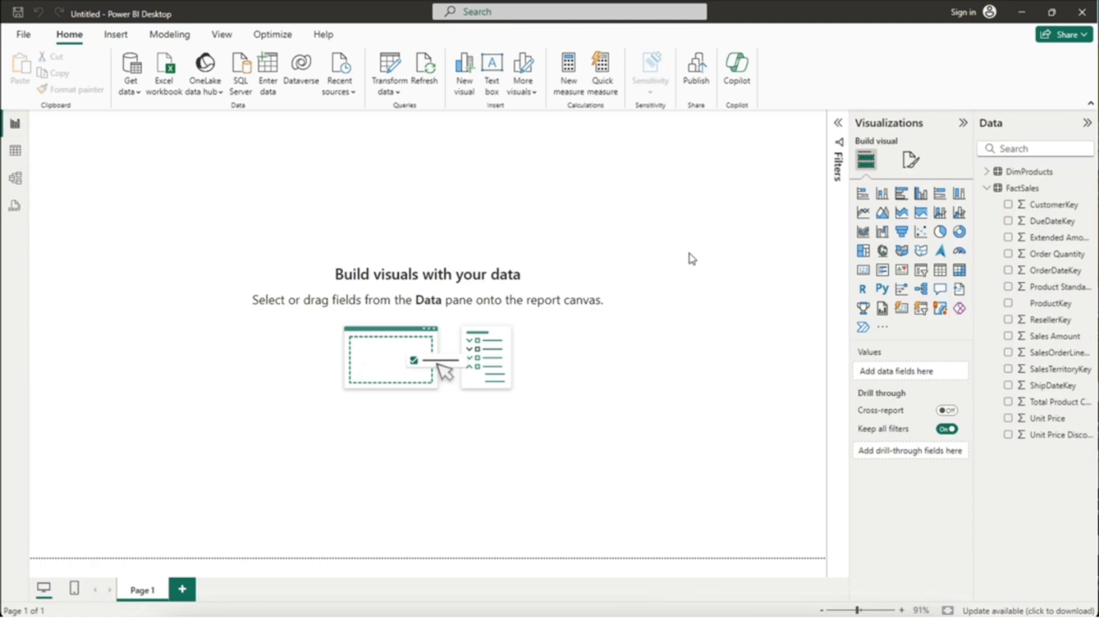
click(1009, 336)
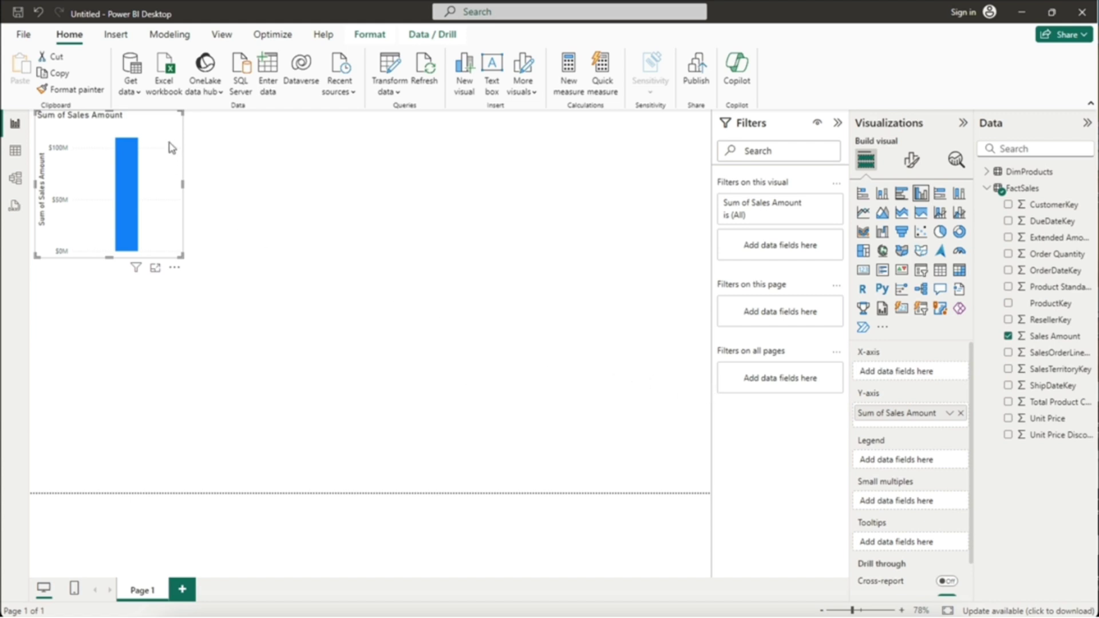
drag(137, 116, 129, 115)
drag(181, 260, 277, 458)
drag(140, 319, 31, 113)
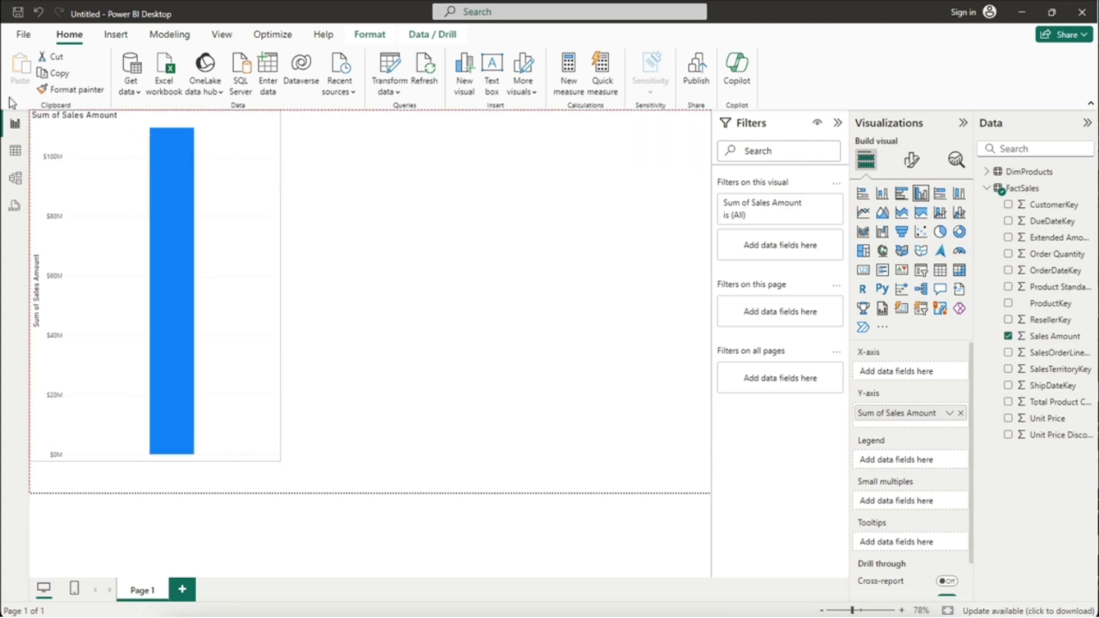
drag(280, 461, 346, 501)
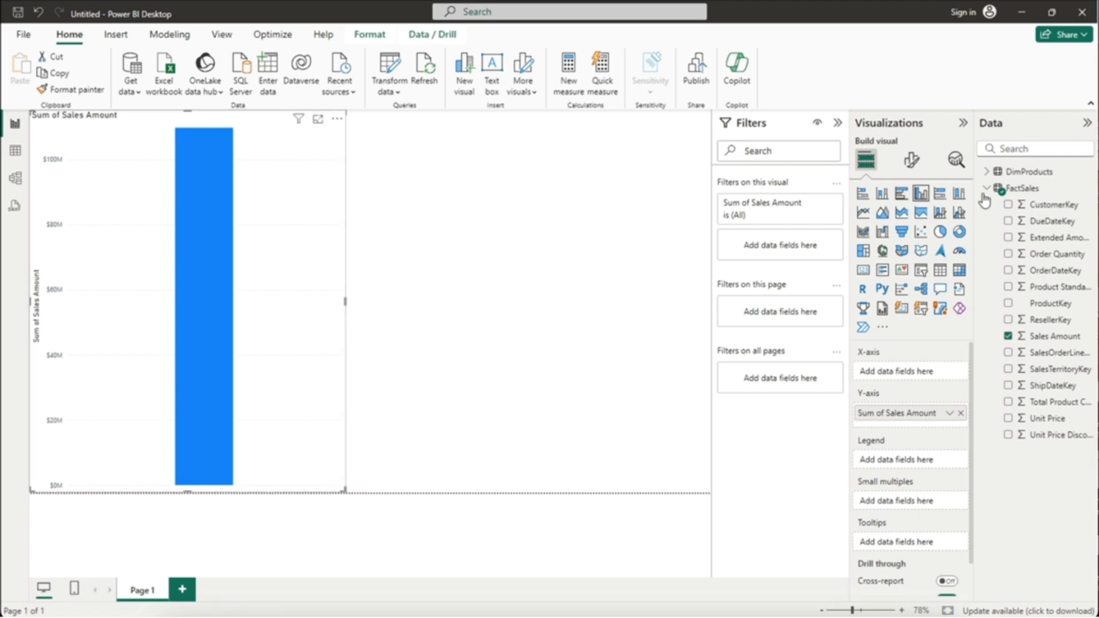
Step: Add the DimProducts Category field to the column chart's X-axis to break down Sales Amount by category
click(987, 174)
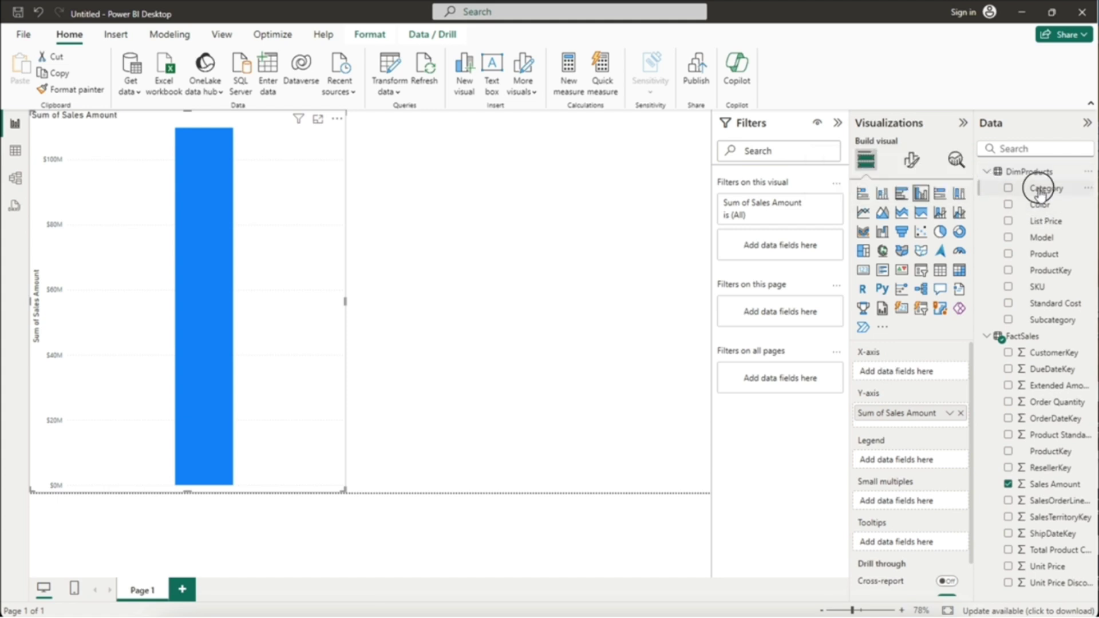
drag(1041, 189, 901, 380)
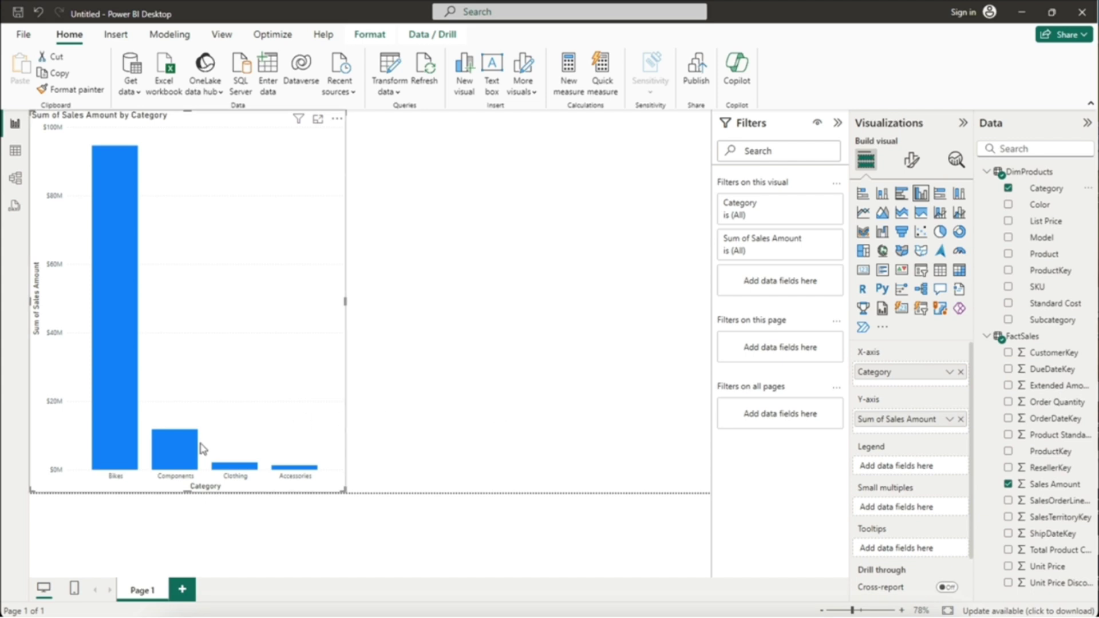
mouse_move(187, 445)
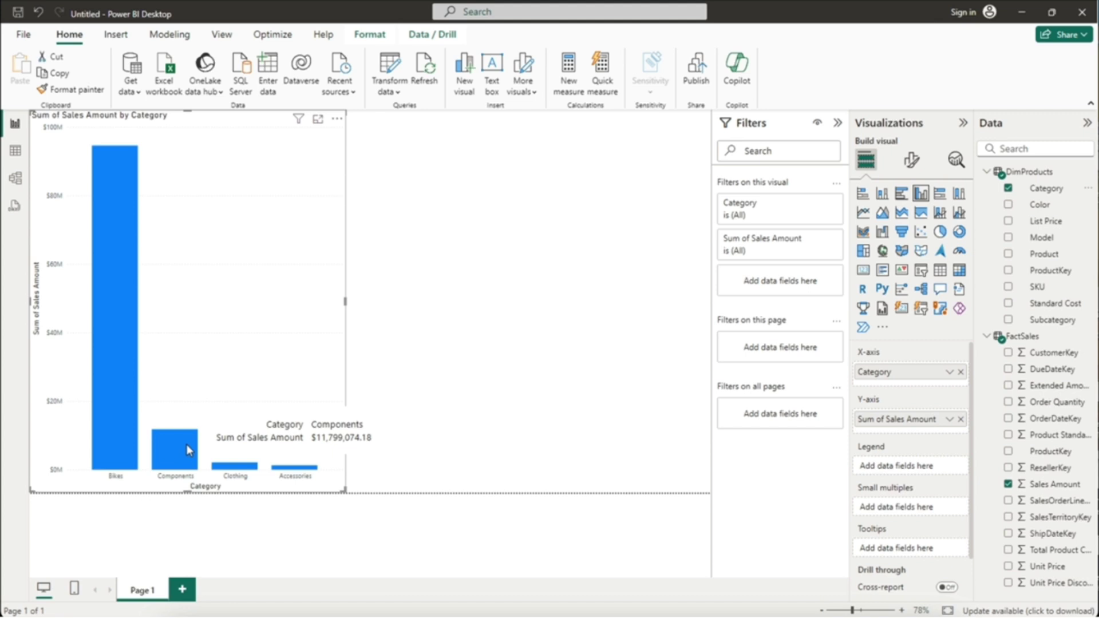
mouse_move(118, 376)
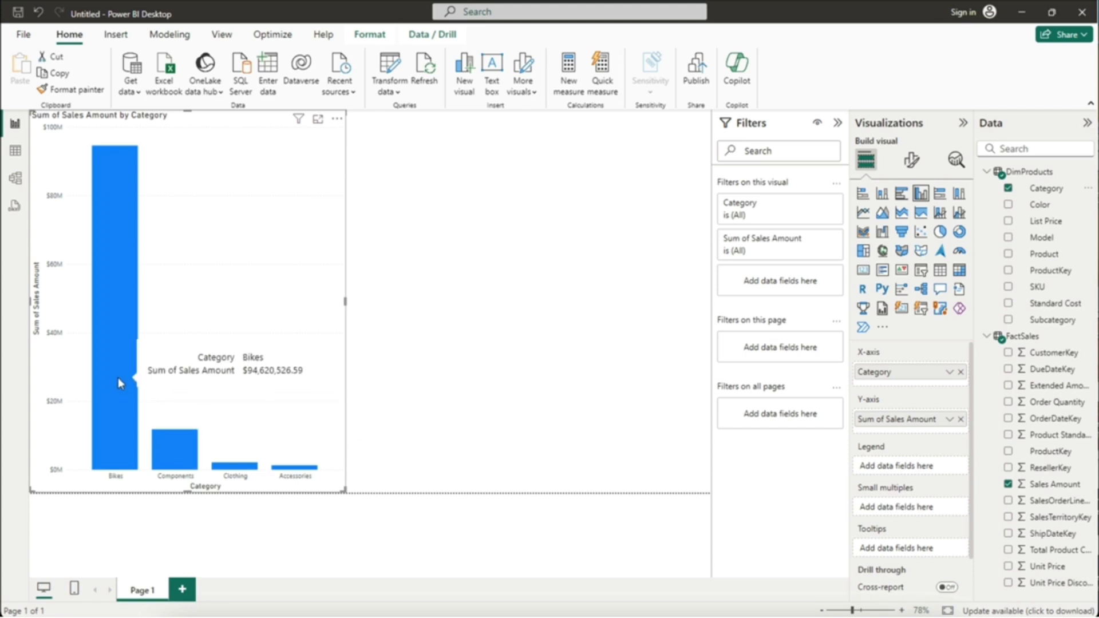
mouse_move(238, 471)
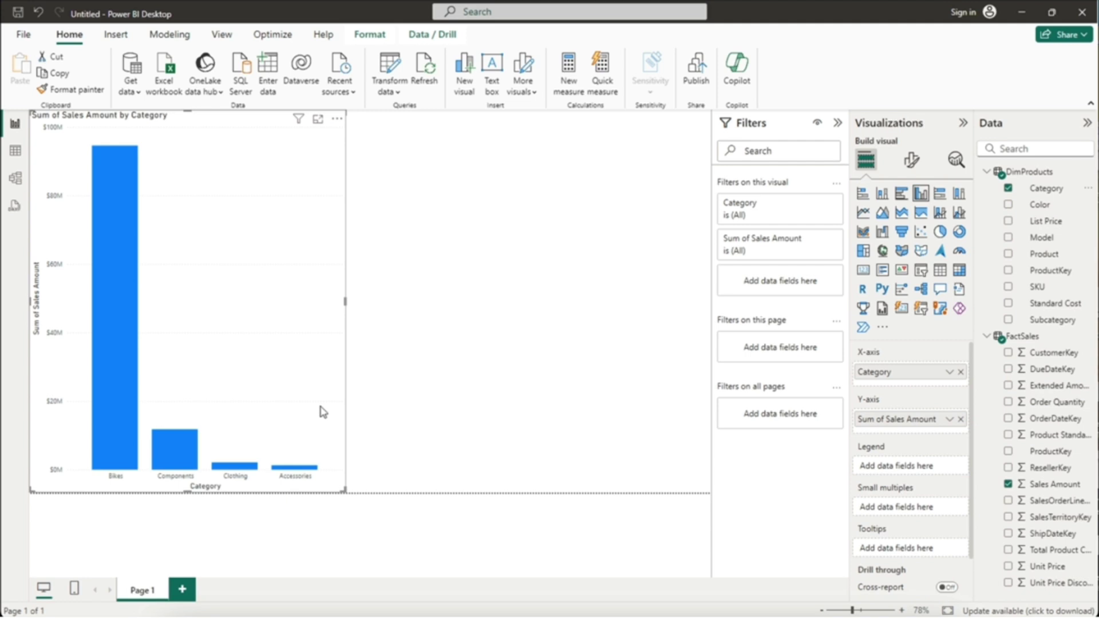
Step: Add a card showing Sales Amount beside the column chart, shorten it to about a third of its height, and shift it slightly right
click(524, 403)
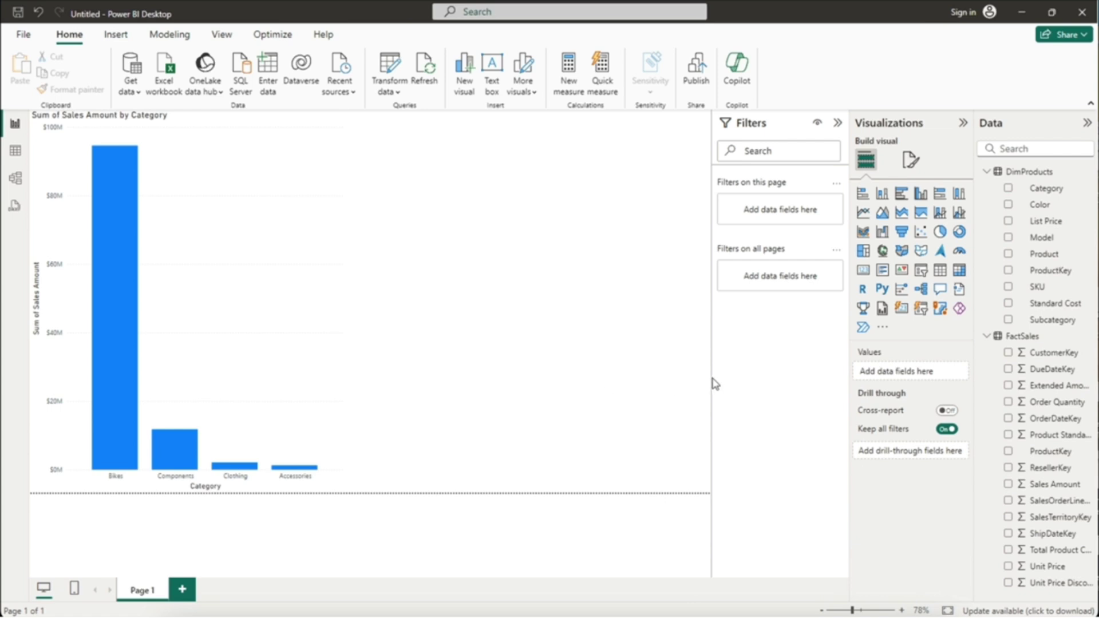
click(864, 271)
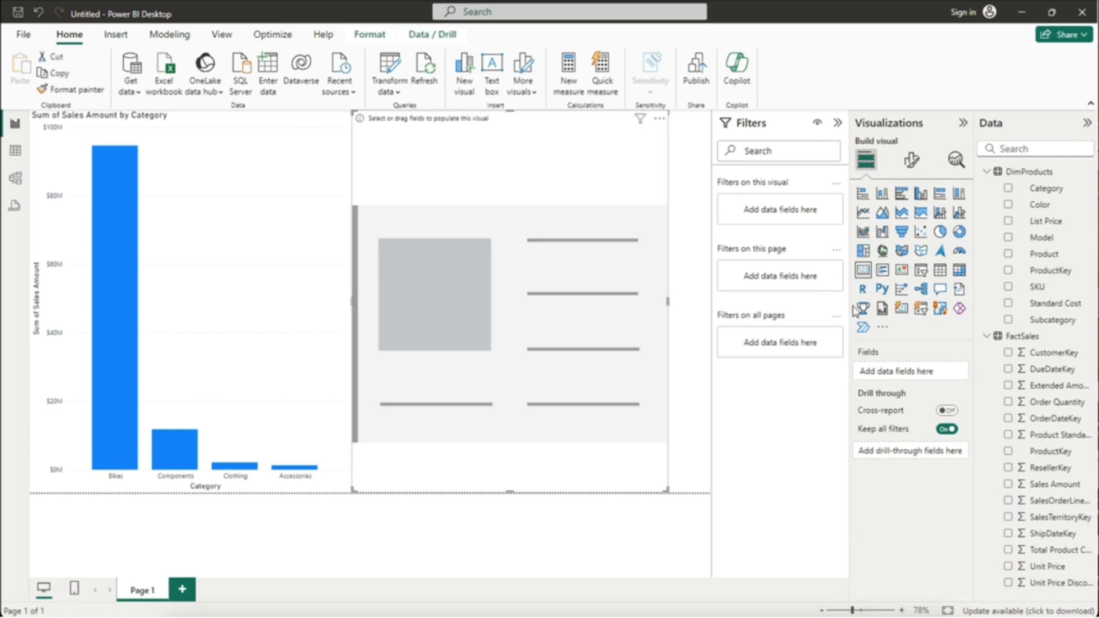
click(1009, 486)
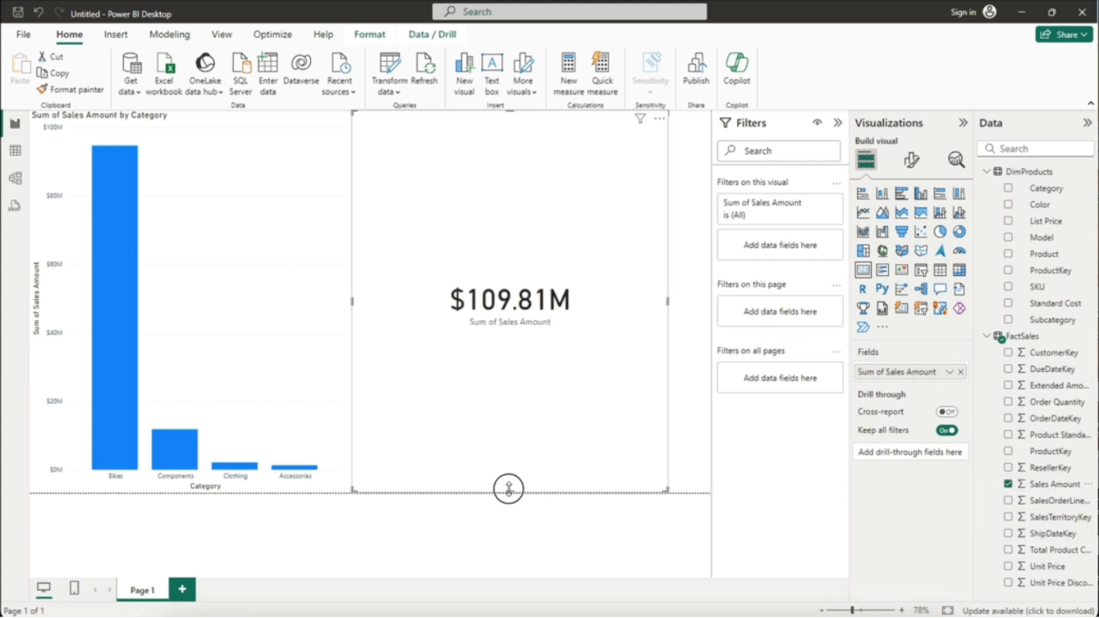
drag(506, 490, 512, 232)
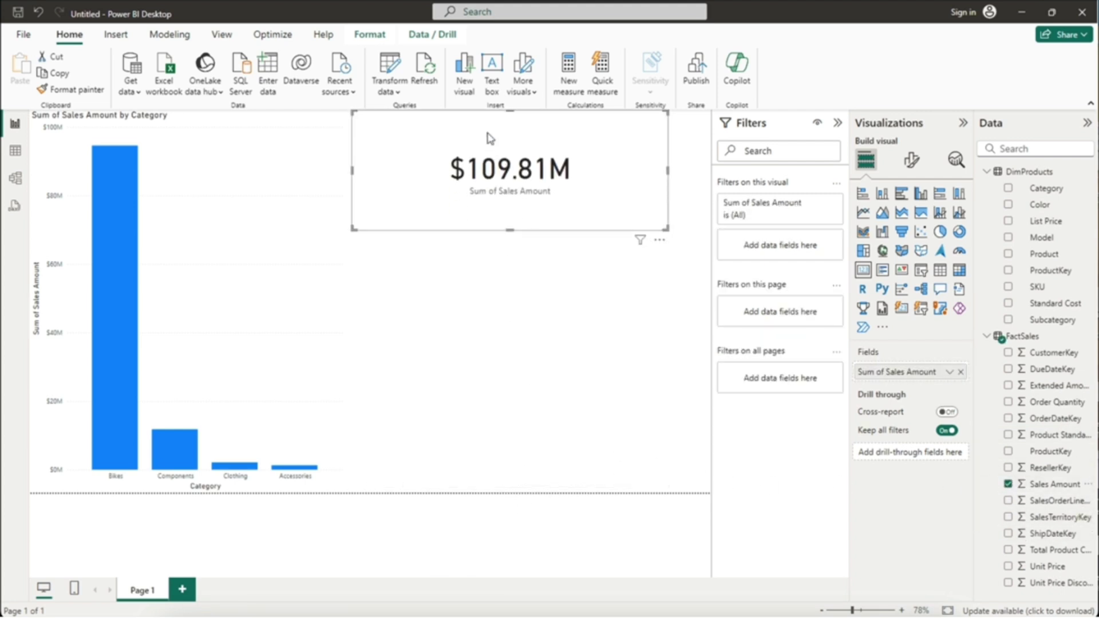
drag(510, 128, 511, 143)
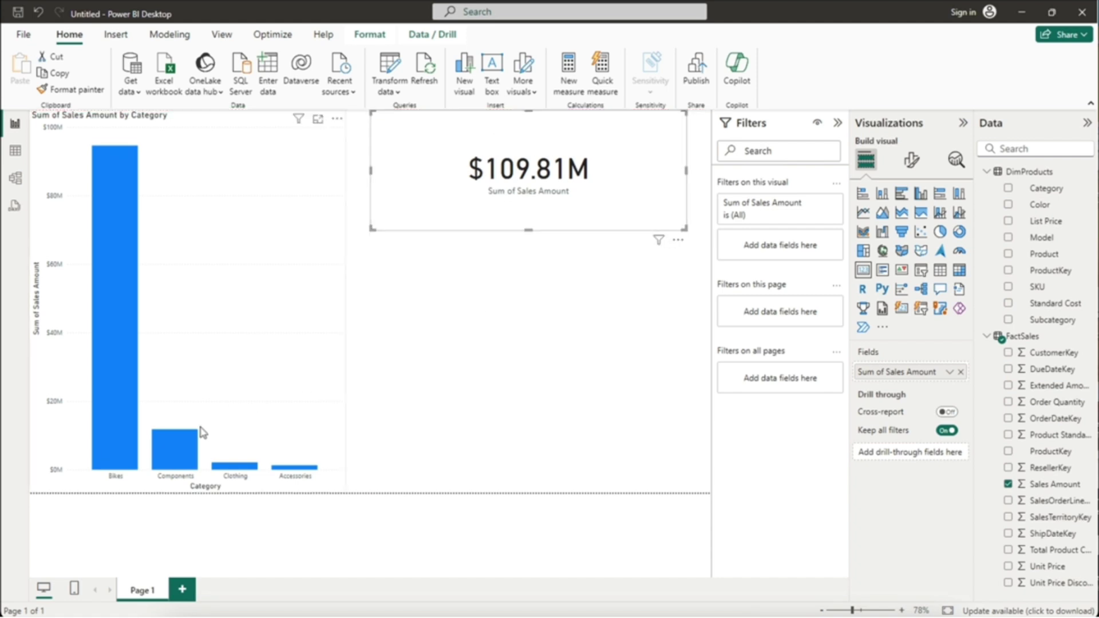
Step: Cross-filter the card by the chart's Components column, inspect that column's details, and clear the selection
click(171, 449)
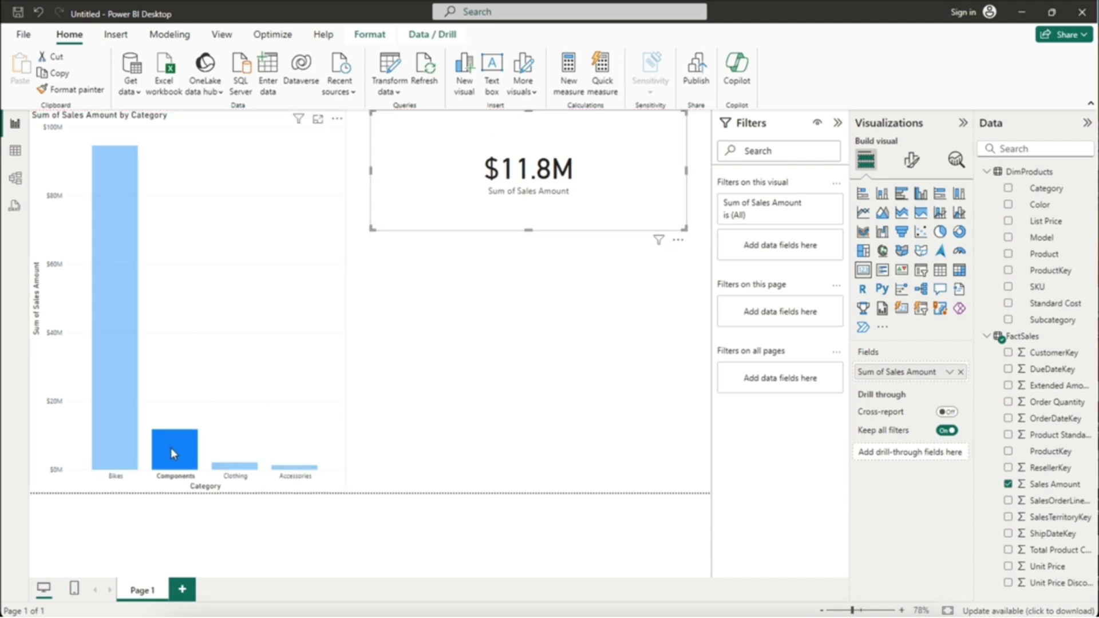
mouse_move(177, 454)
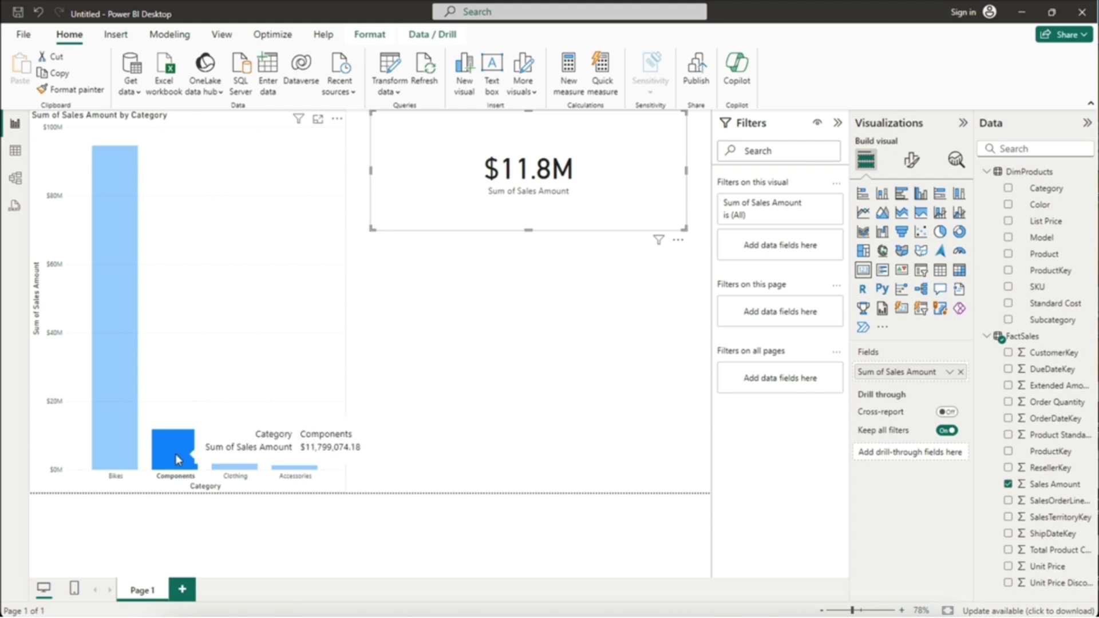
click(175, 455)
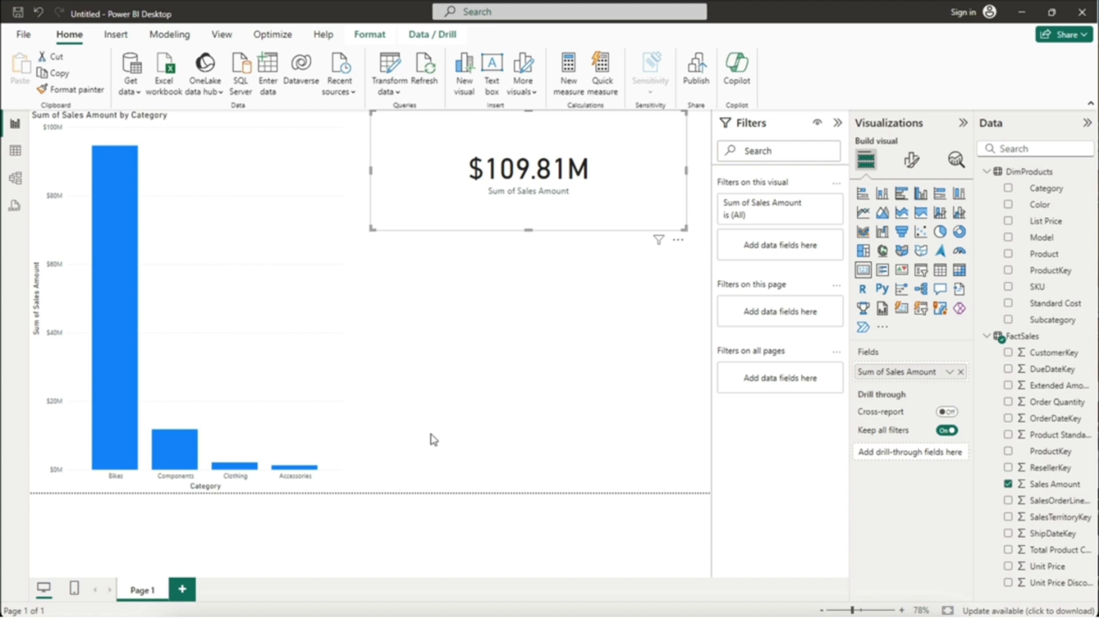
Step: Convert the Sales Amount by Category column chart into a treemap
click(302, 141)
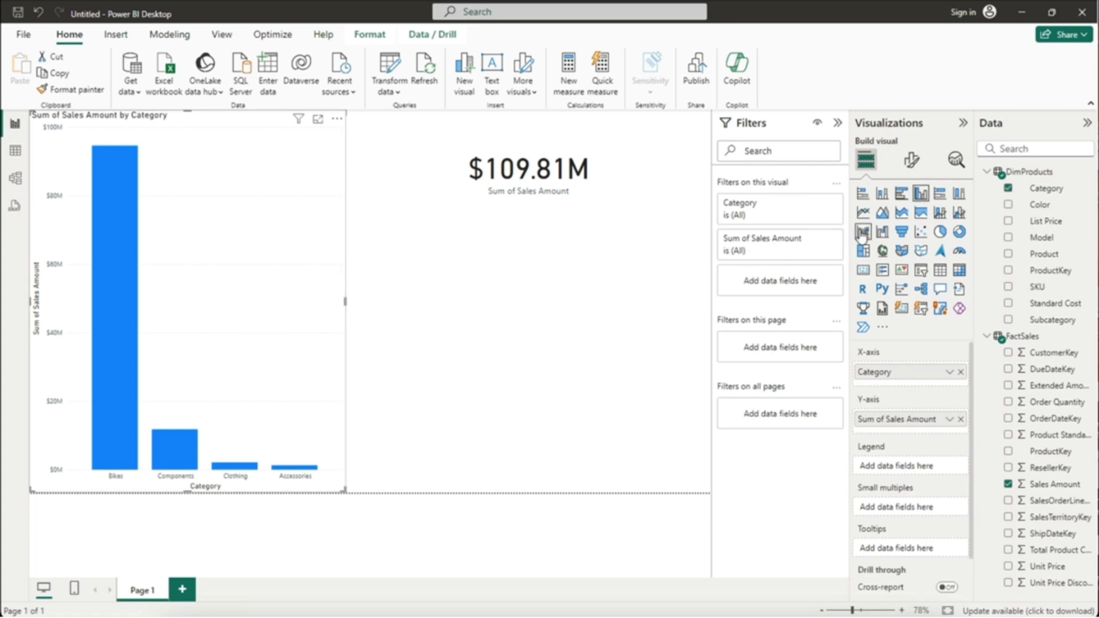
click(864, 251)
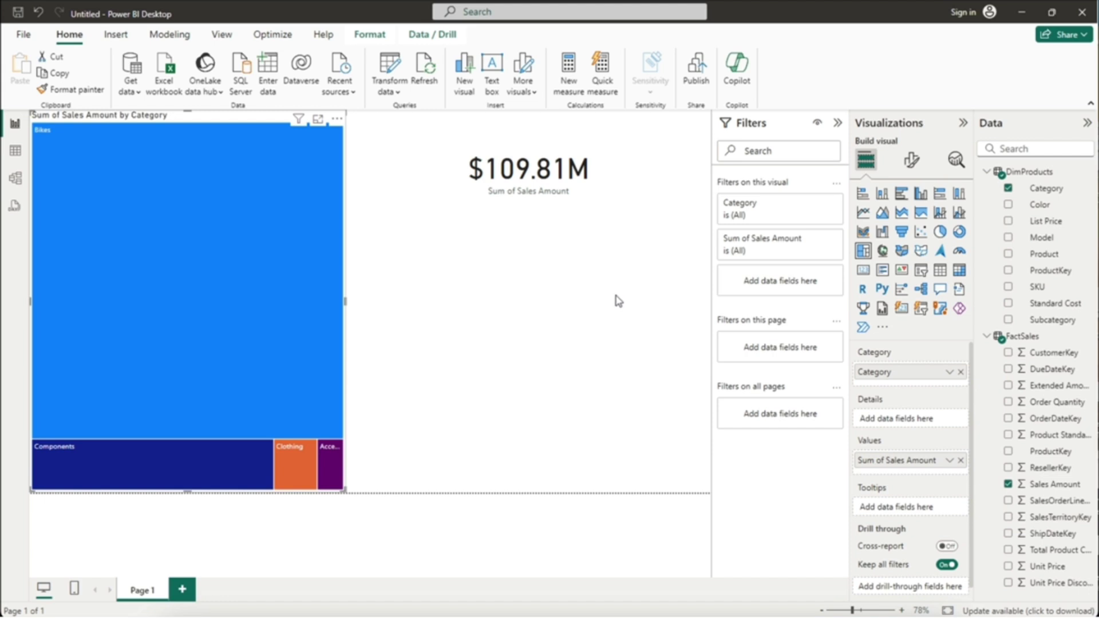
Step: Add a second report page and delete it again
click(185, 592)
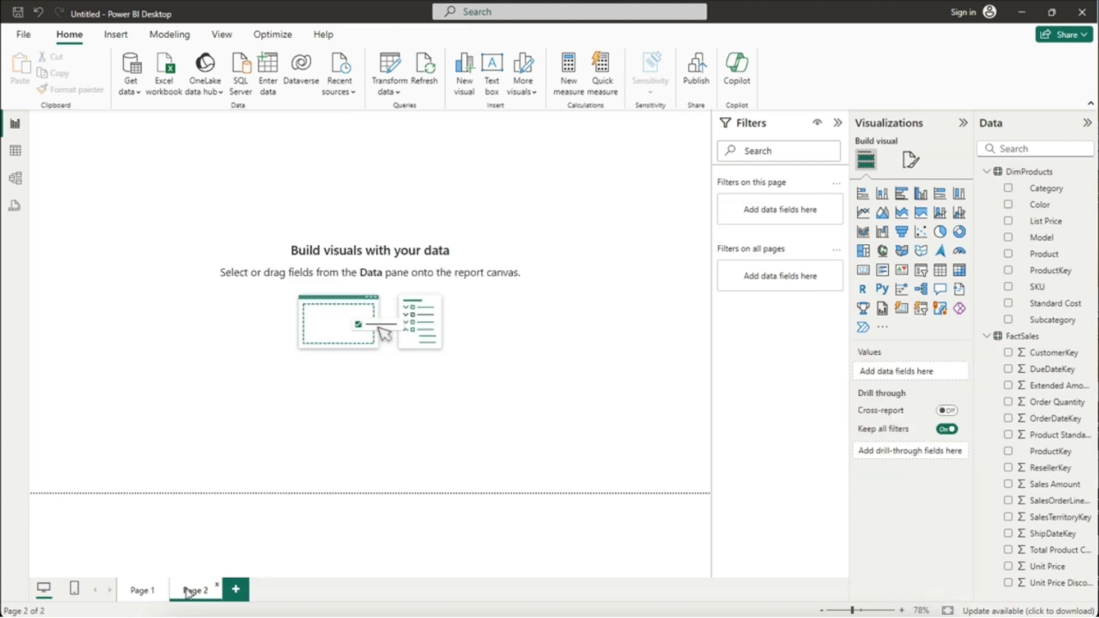
click(218, 590)
click(647, 341)
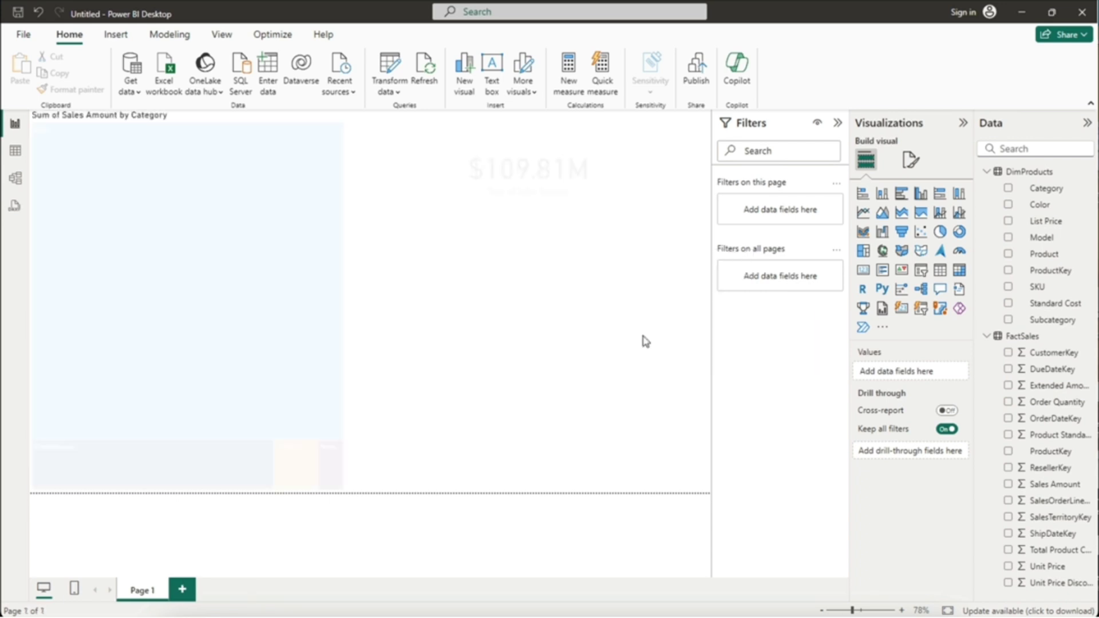
Step: Open the existing report file CH1_03_Final_Report from the Updated folder
click(33, 38)
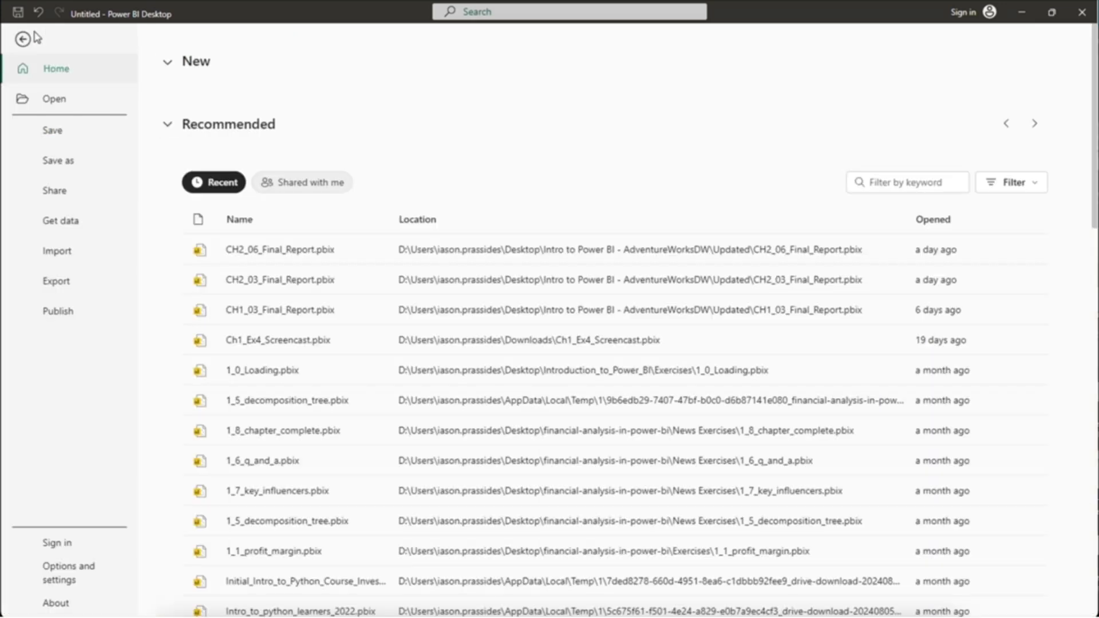
click(54, 100)
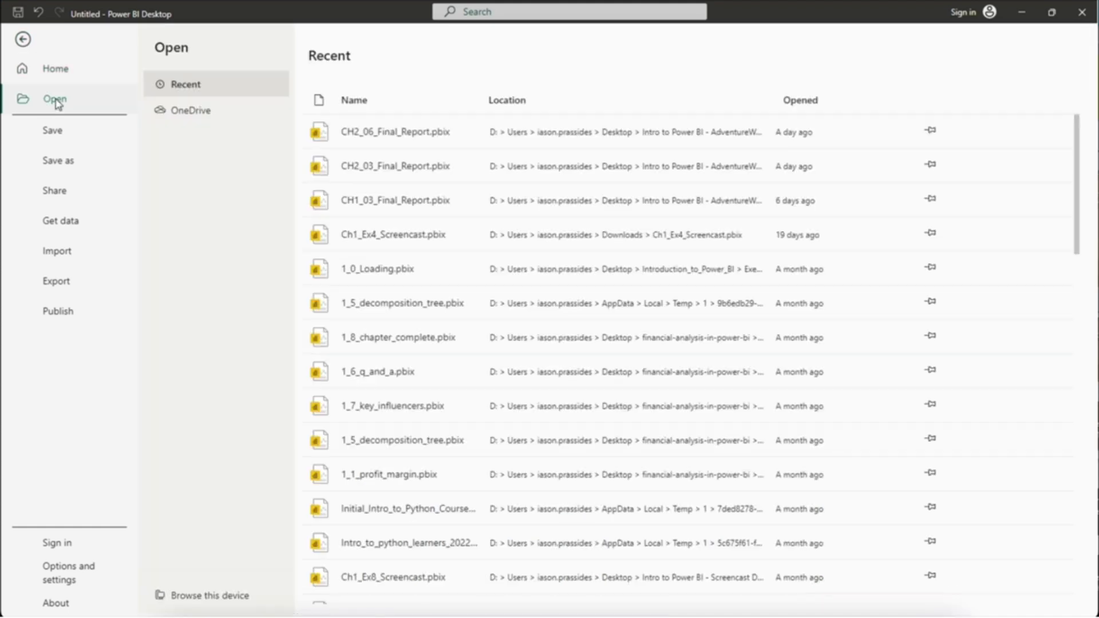
click(236, 604)
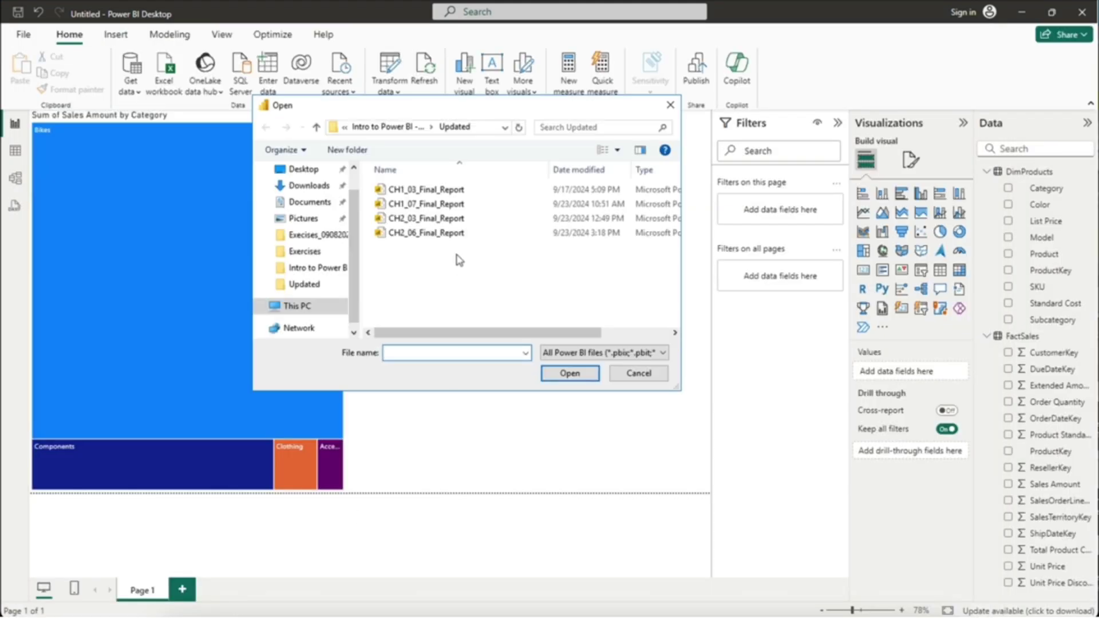
double_click(438, 191)
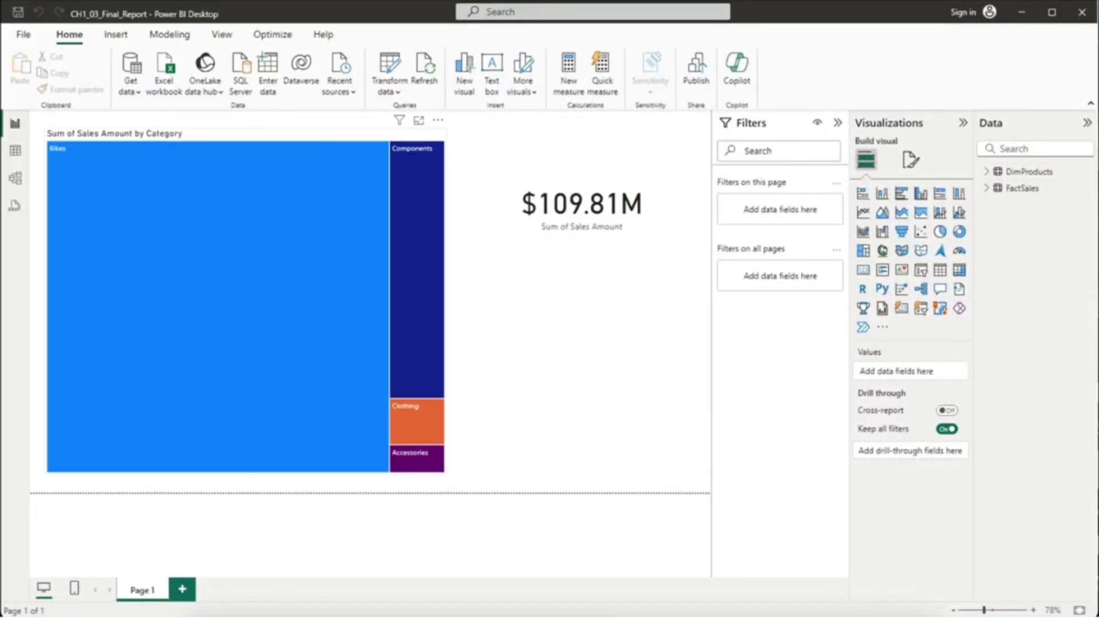
Step: Change the treemap to a clustered column chart and add the FactSales Total Product Cost field to its Y-axis
click(304, 138)
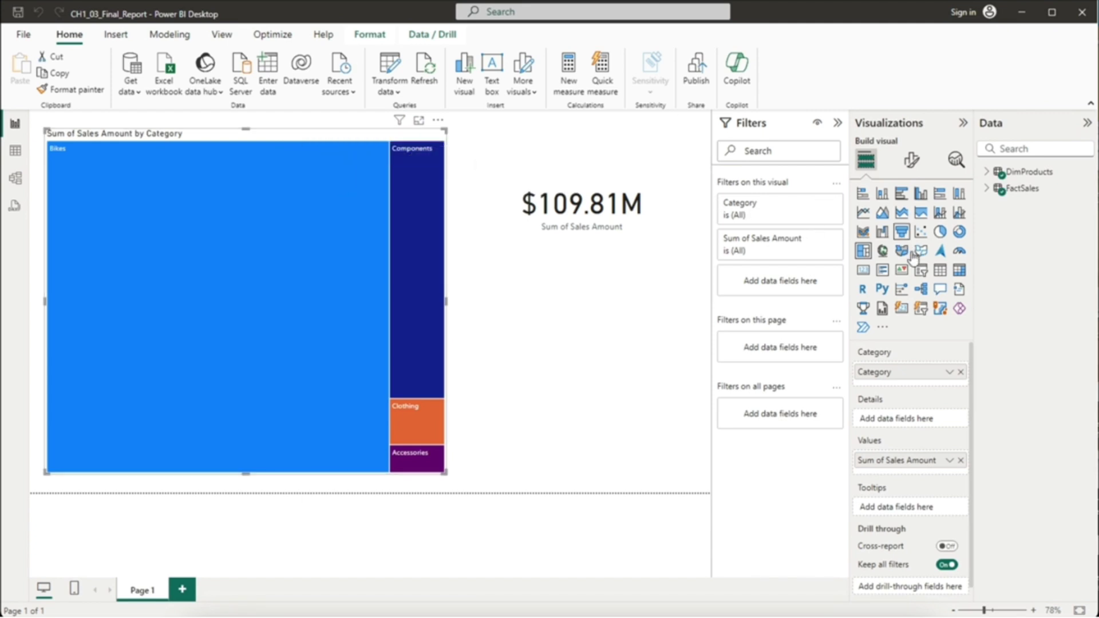
click(923, 196)
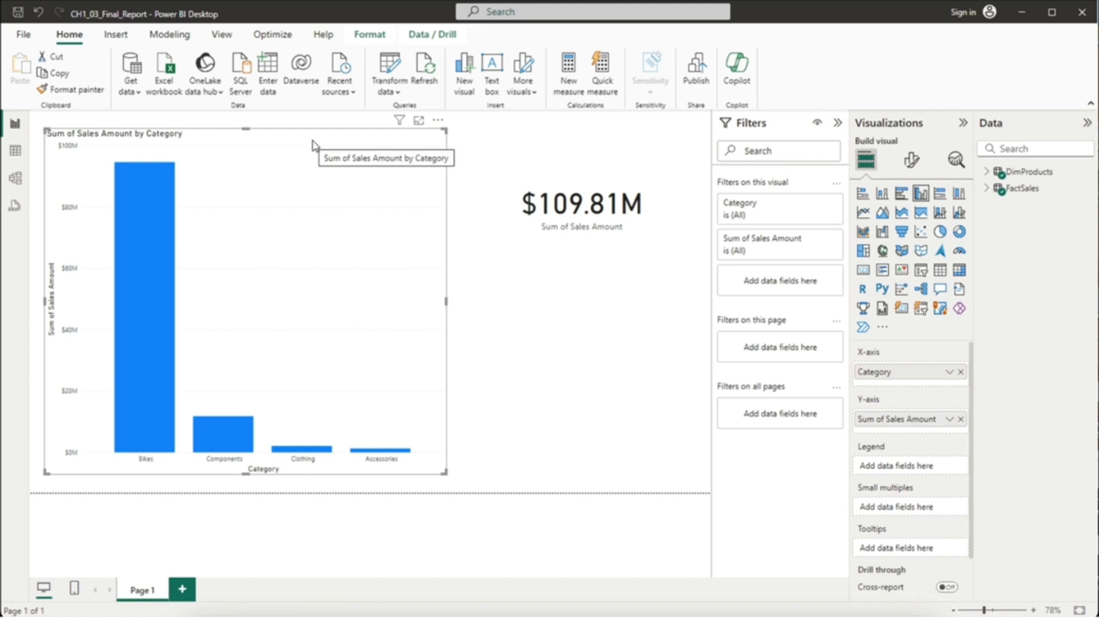
click(989, 187)
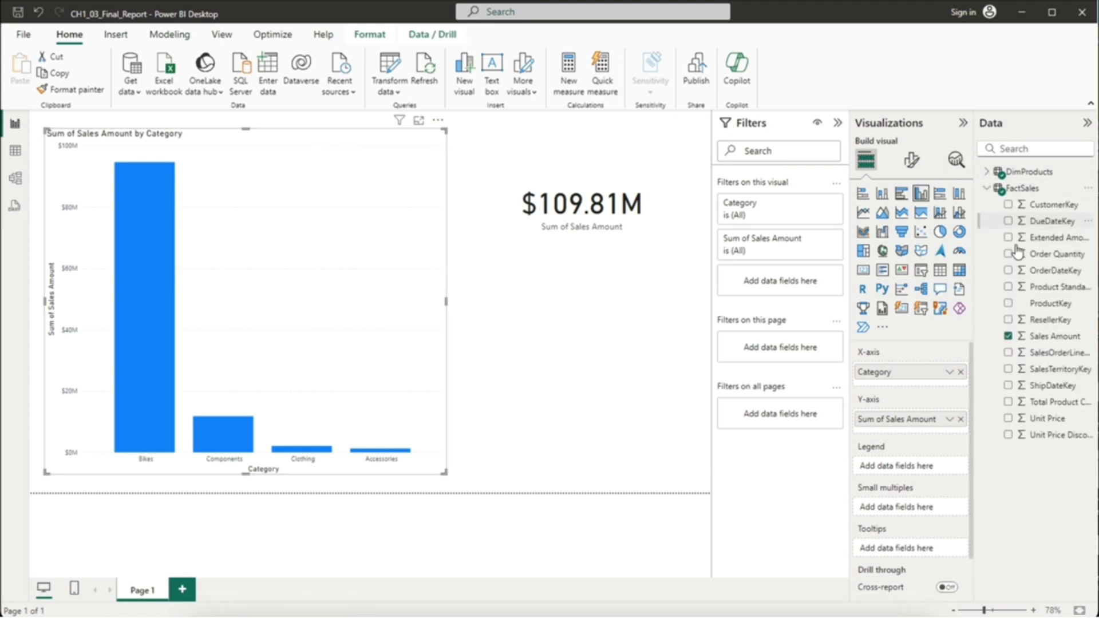
click(1008, 402)
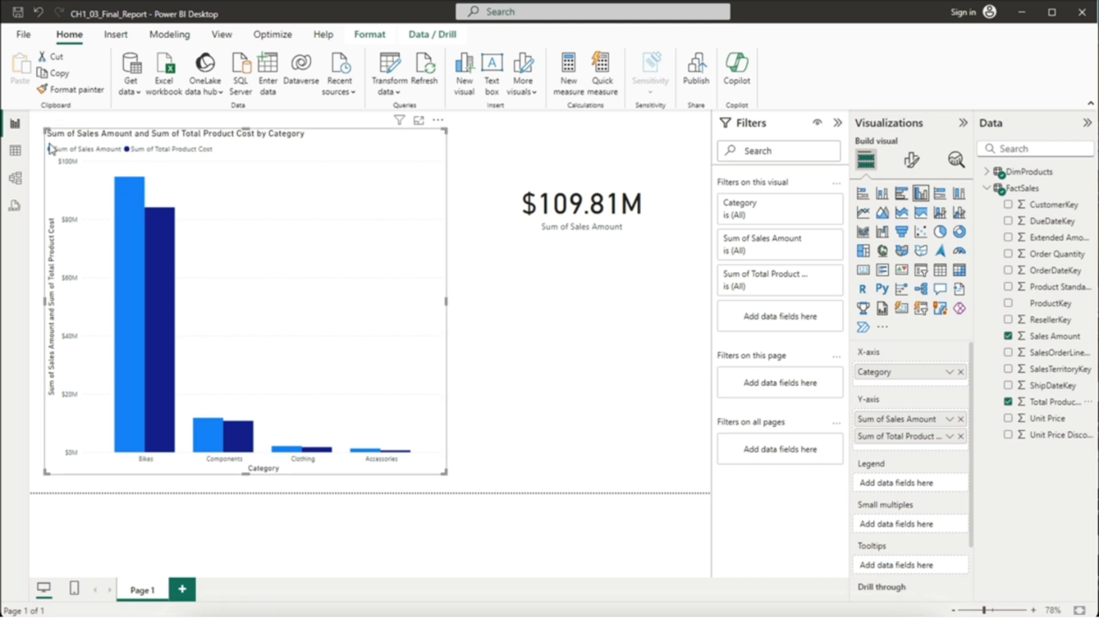
Step: Load the DimSalesTerritory text/CSV file into the report as a new table and display its rows
click(14, 152)
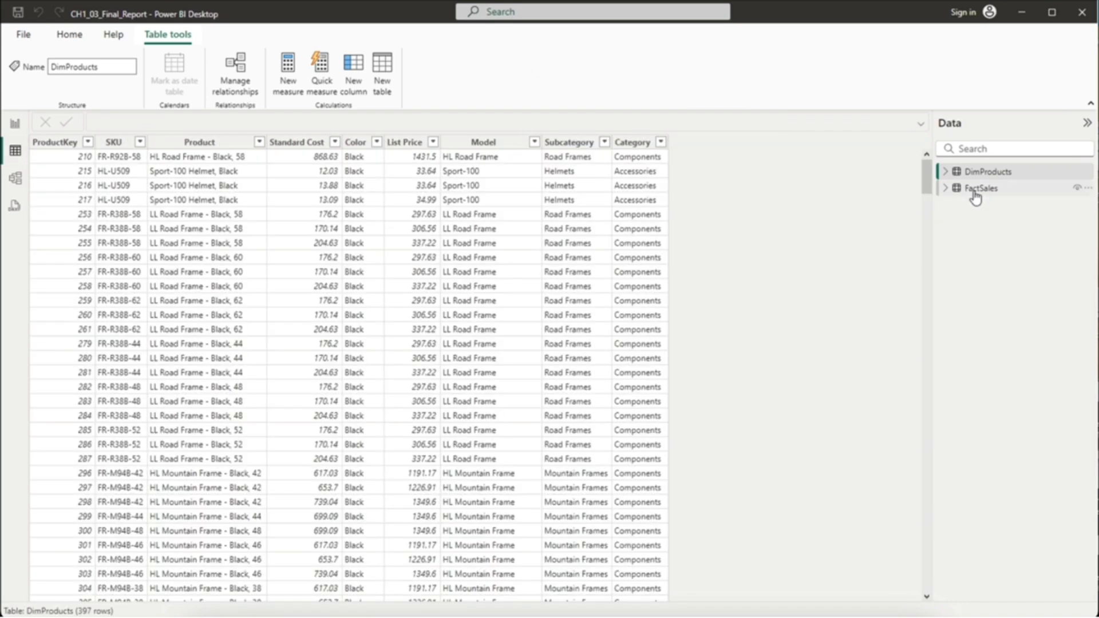
click(975, 194)
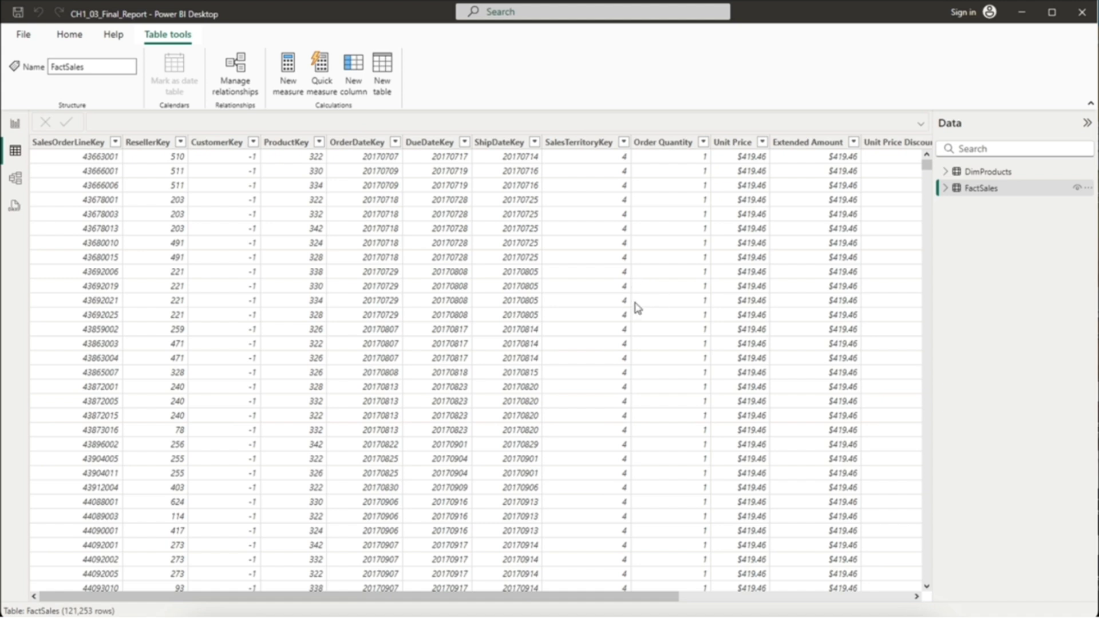
click(59, 39)
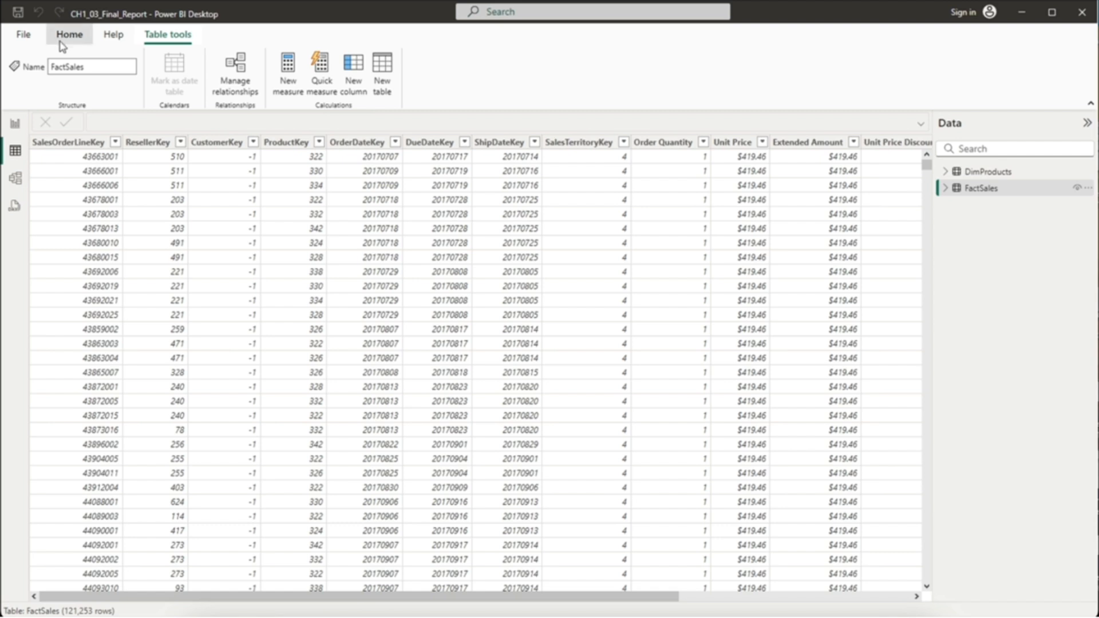
click(96, 77)
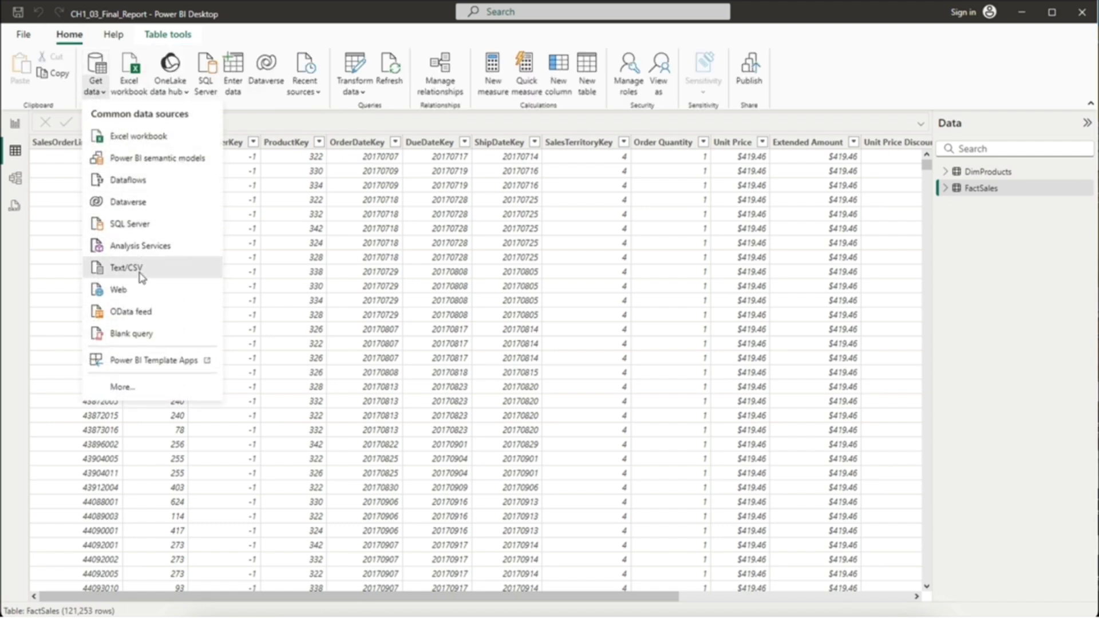
click(142, 269)
click(410, 254)
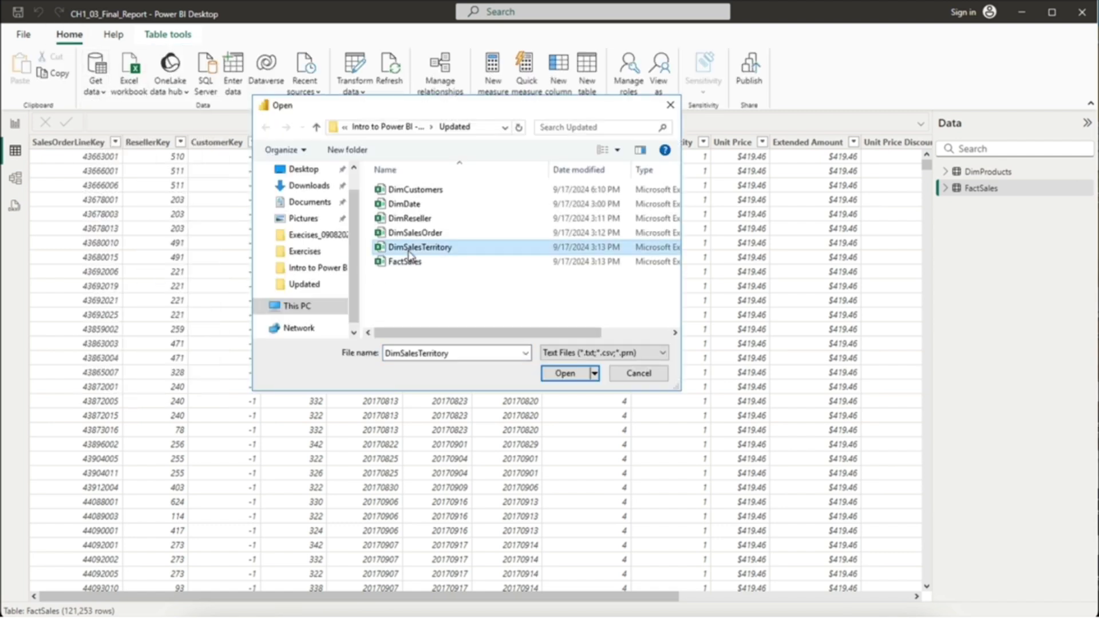
click(570, 373)
click(653, 509)
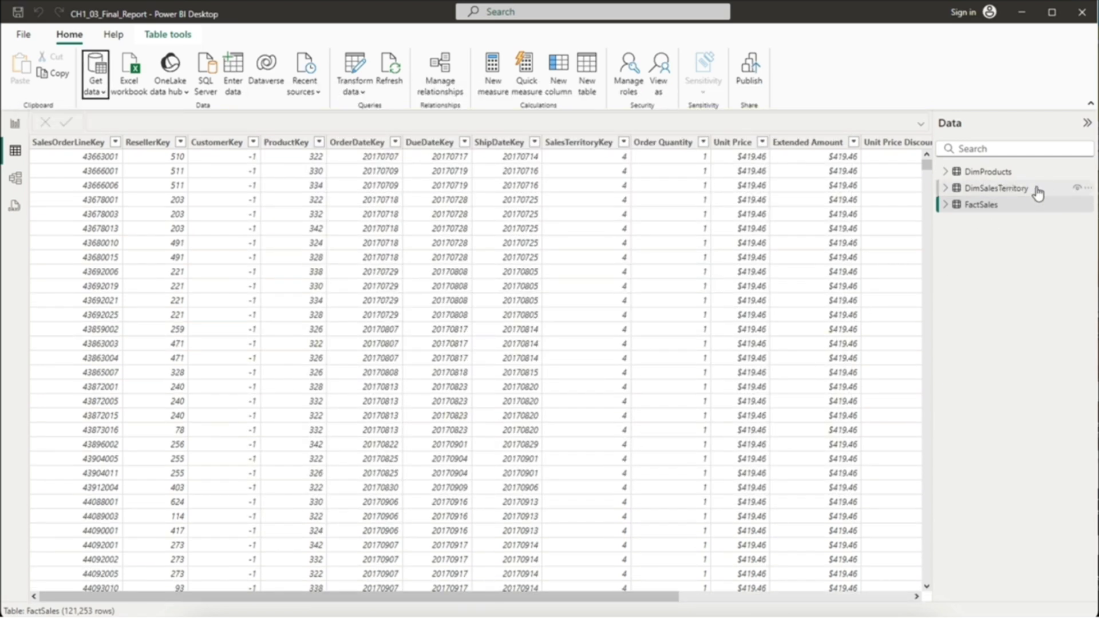
click(1028, 189)
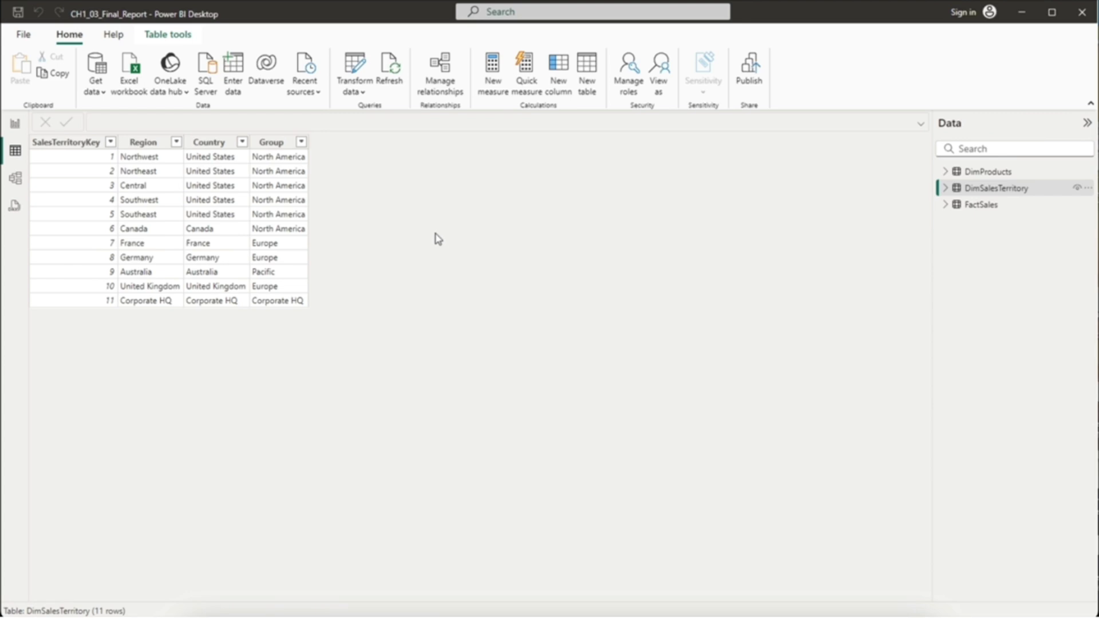
Step: Rearrange the model diagram so that DimSalesTerritory sits above DimProducts, both to the right of FactSales
click(12, 182)
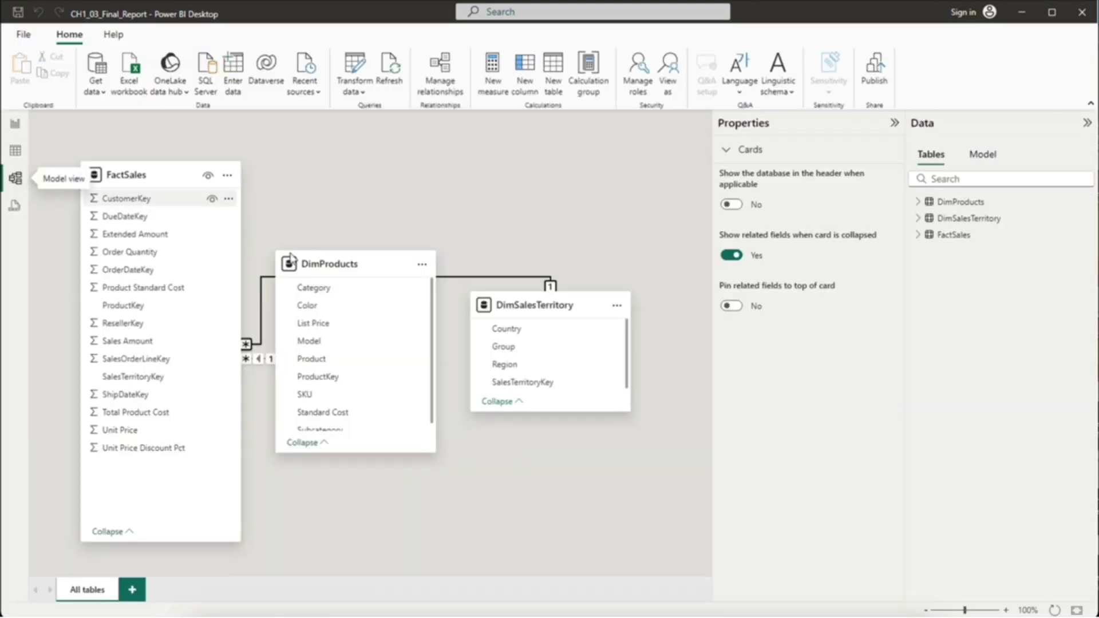
drag(367, 310, 416, 399)
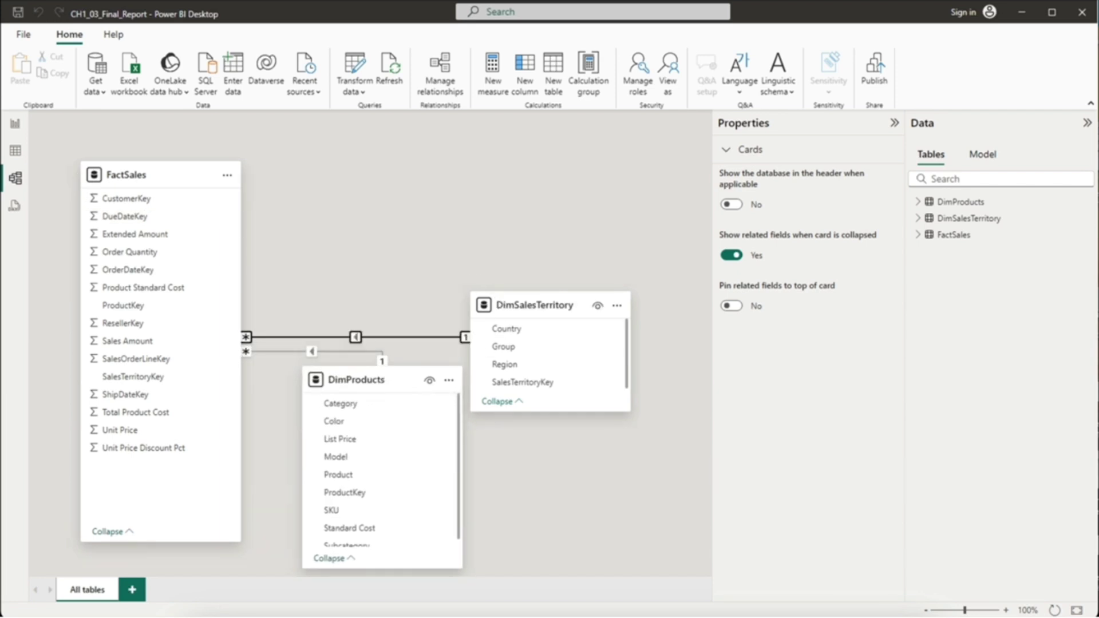
drag(537, 307, 378, 179)
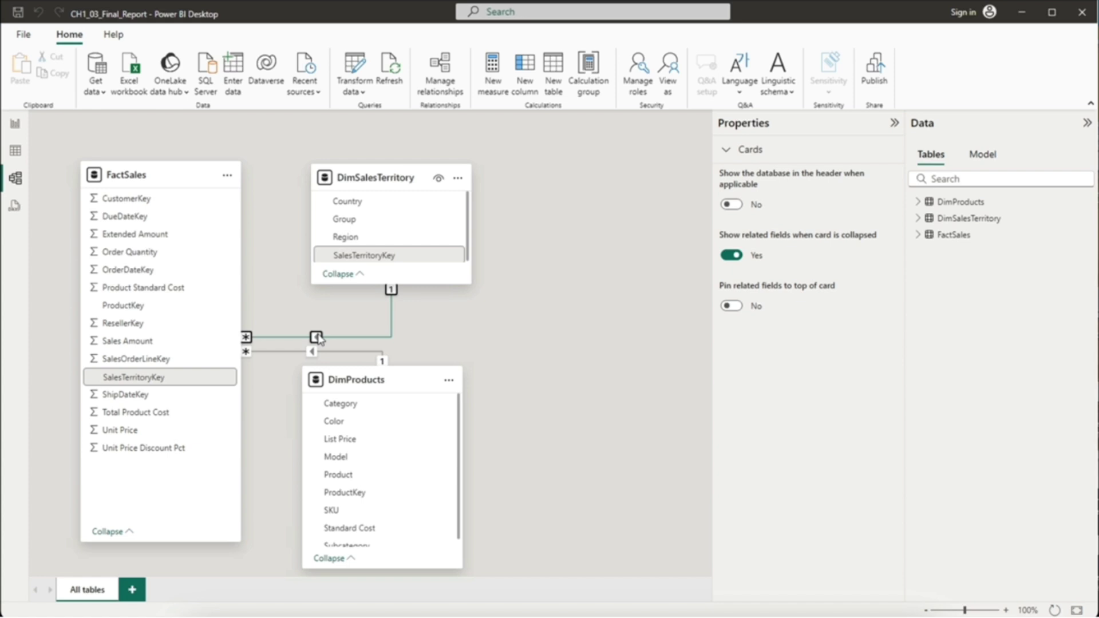
Step: Collapse the report's filter pane and add a slicer for the DimSalesTerritory Country field below the card
click(14, 124)
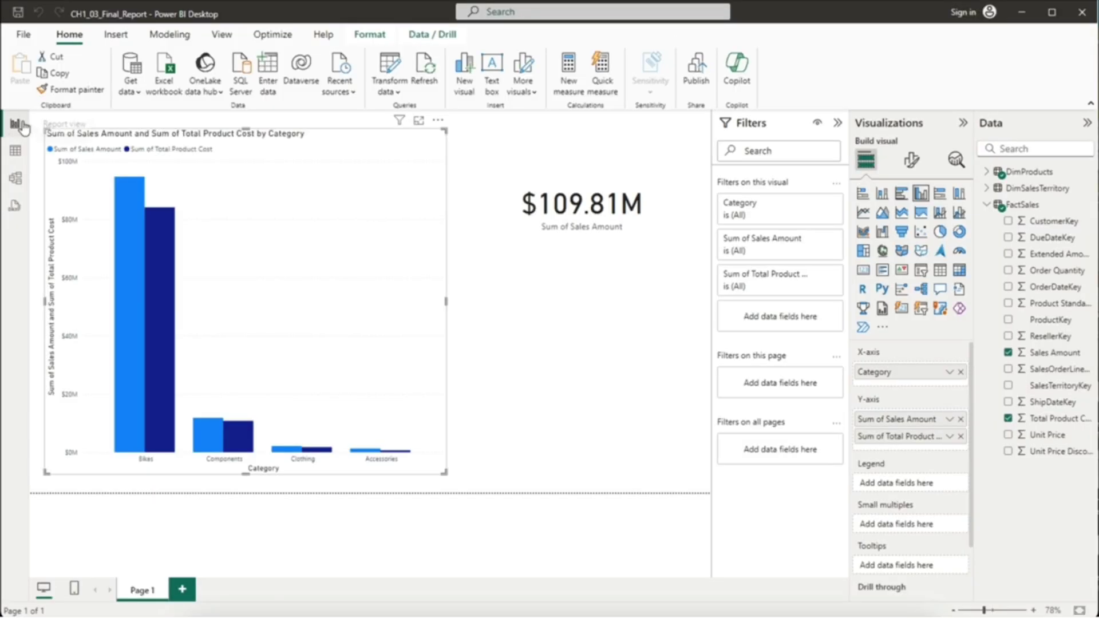
click(837, 122)
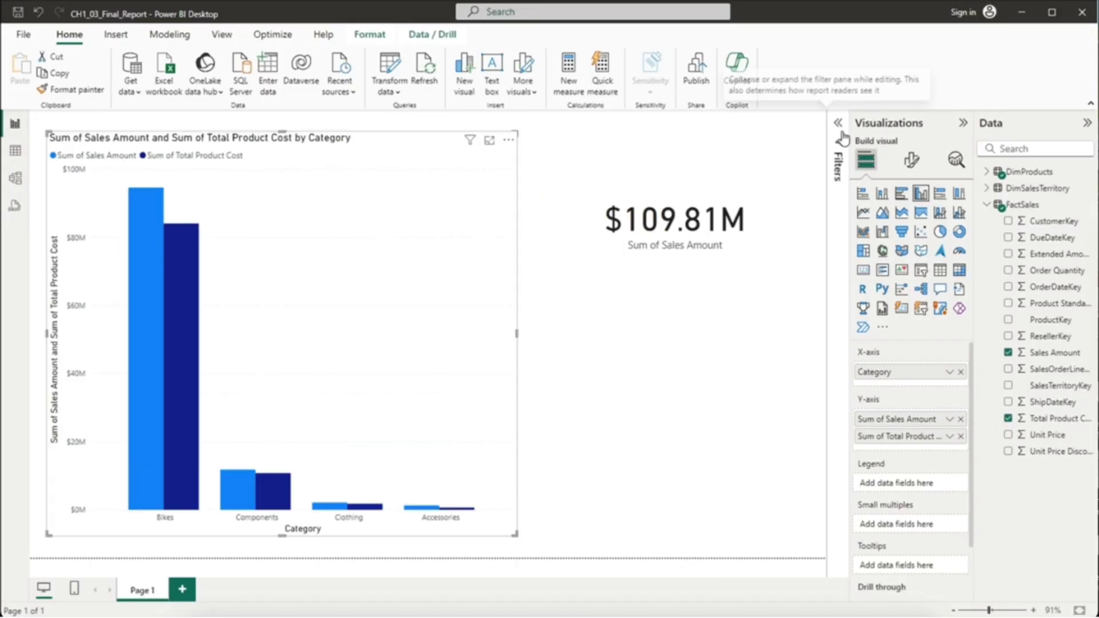
click(926, 276)
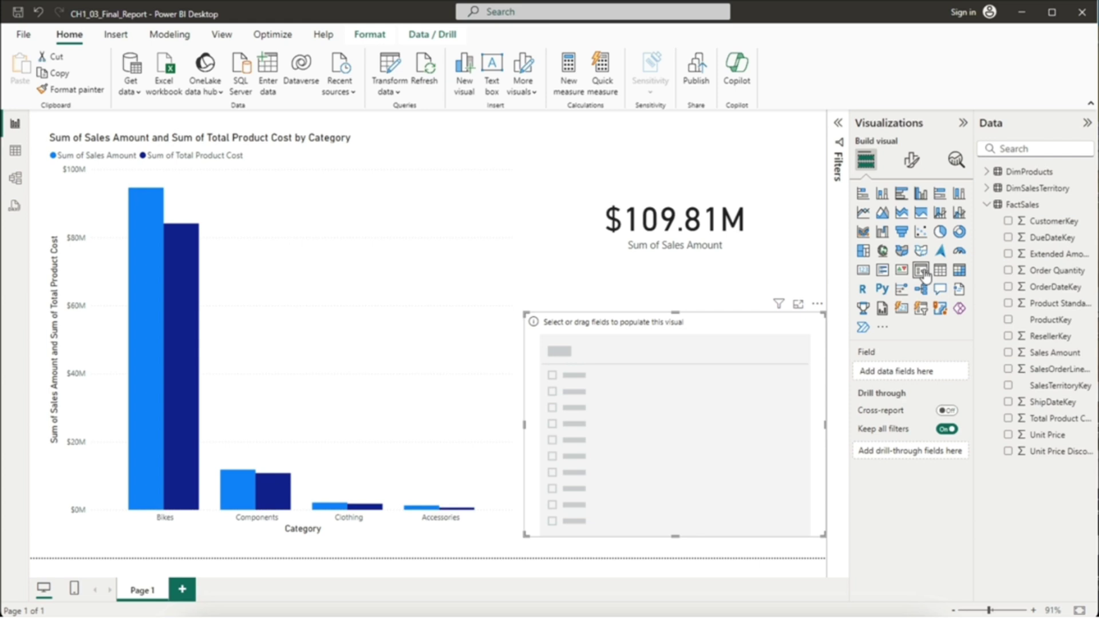
click(987, 189)
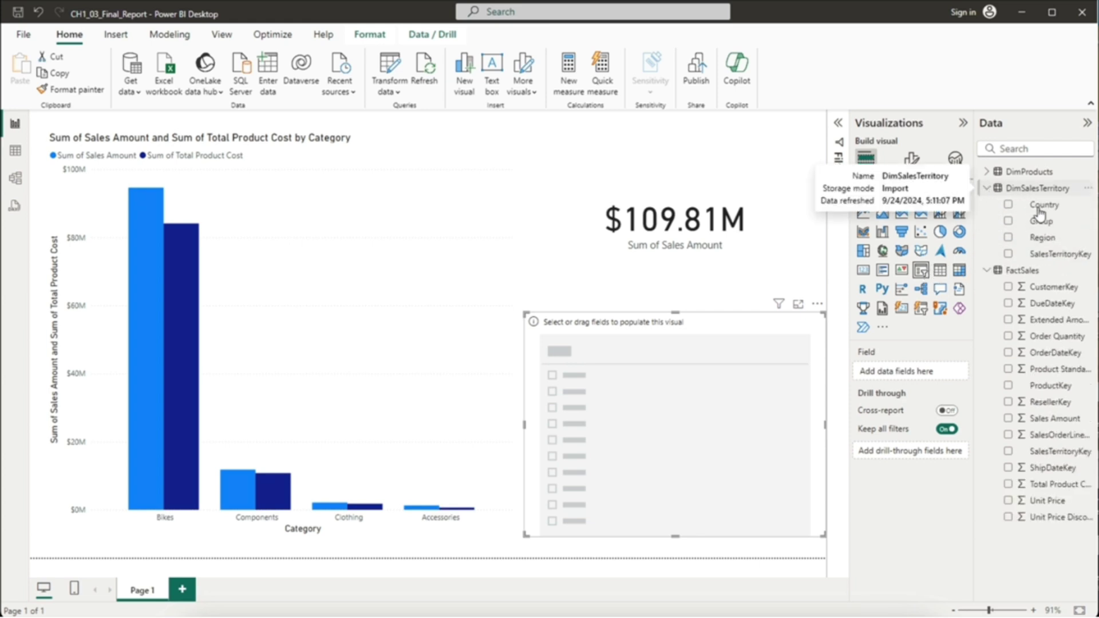
click(1011, 207)
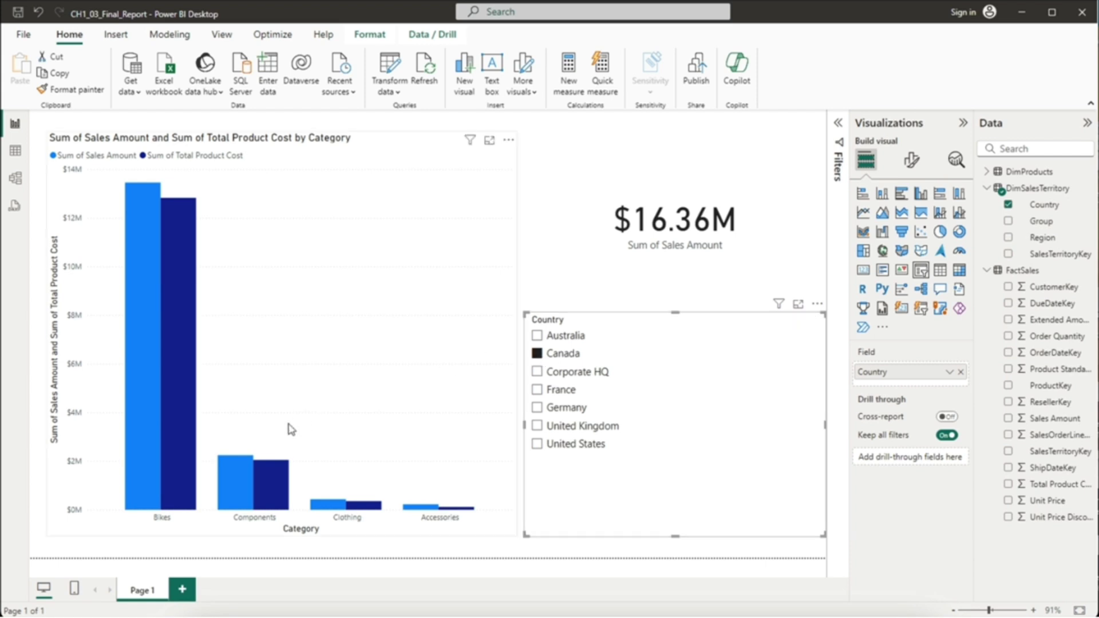
Step: Cross-filter the report by the Components category in the column chart and clear that selection again
click(242, 483)
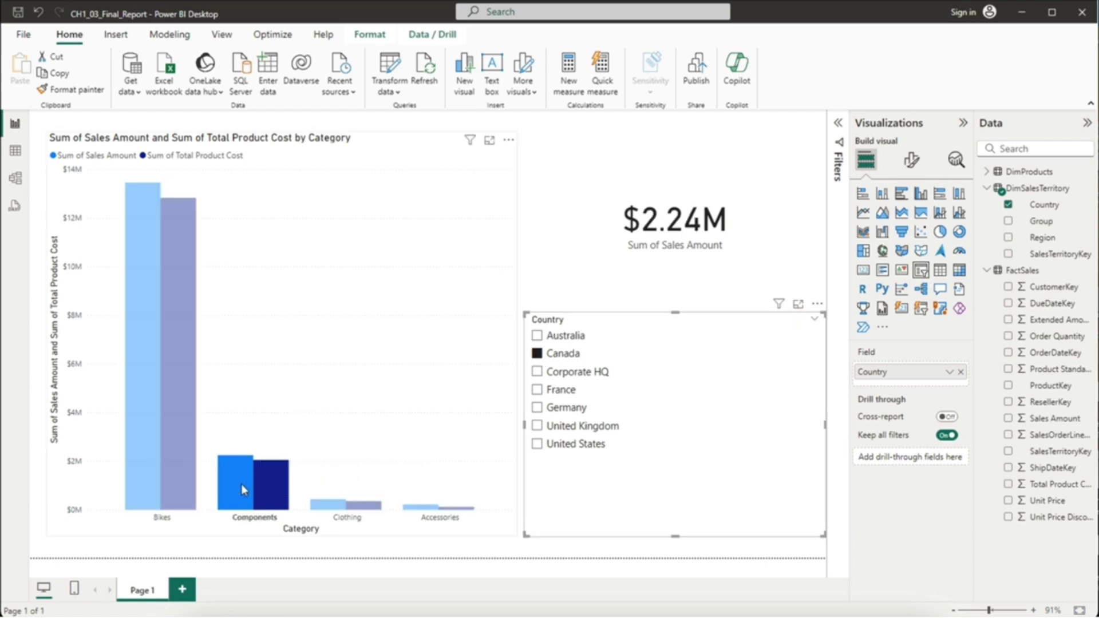
click(242, 484)
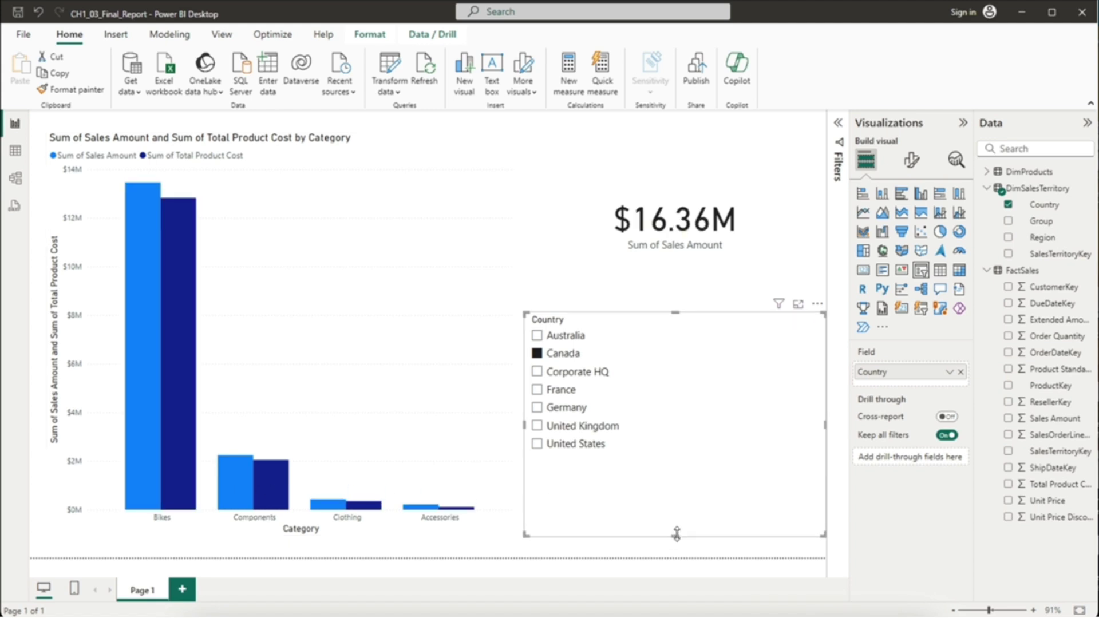
Step: Shorten the Country slicer to fit its list of countries and add an empty table visual in the space below it
drag(677, 534, 673, 460)
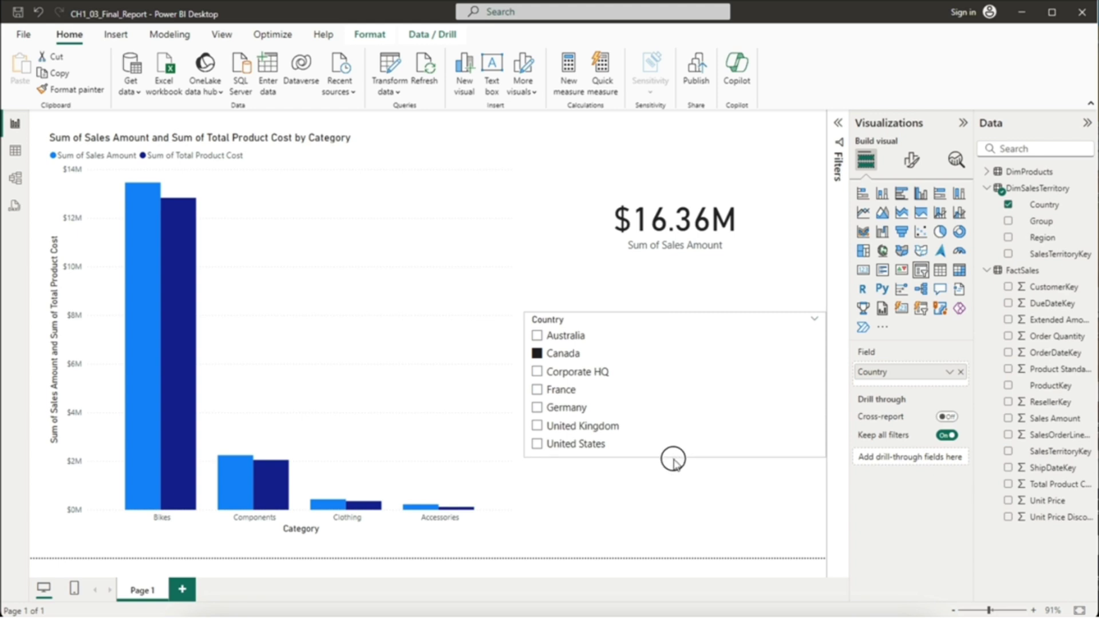
click(684, 518)
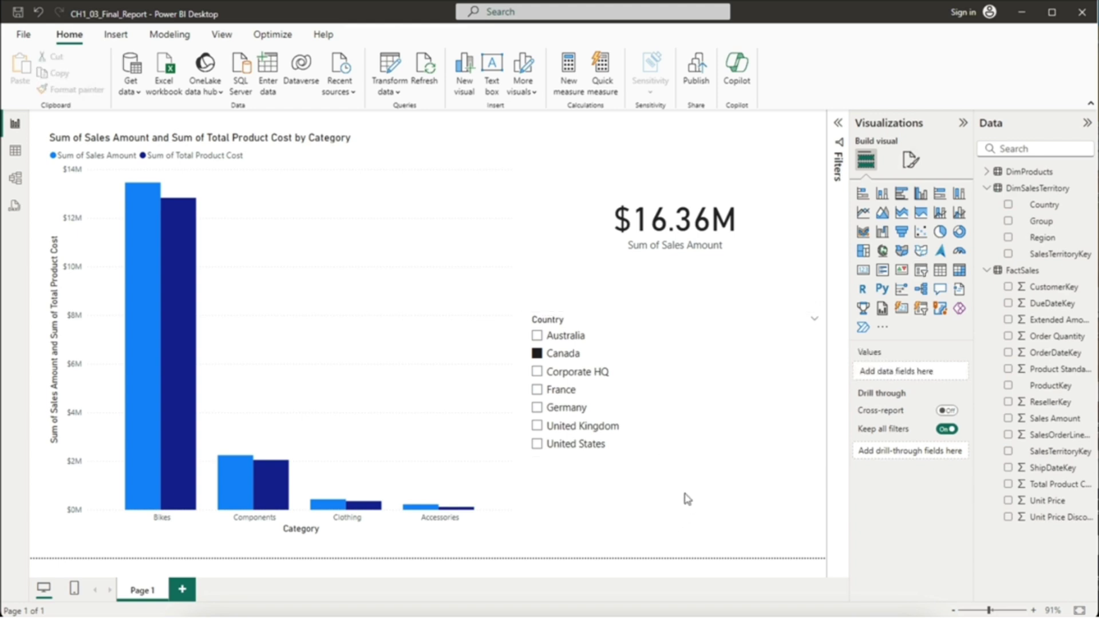
click(940, 270)
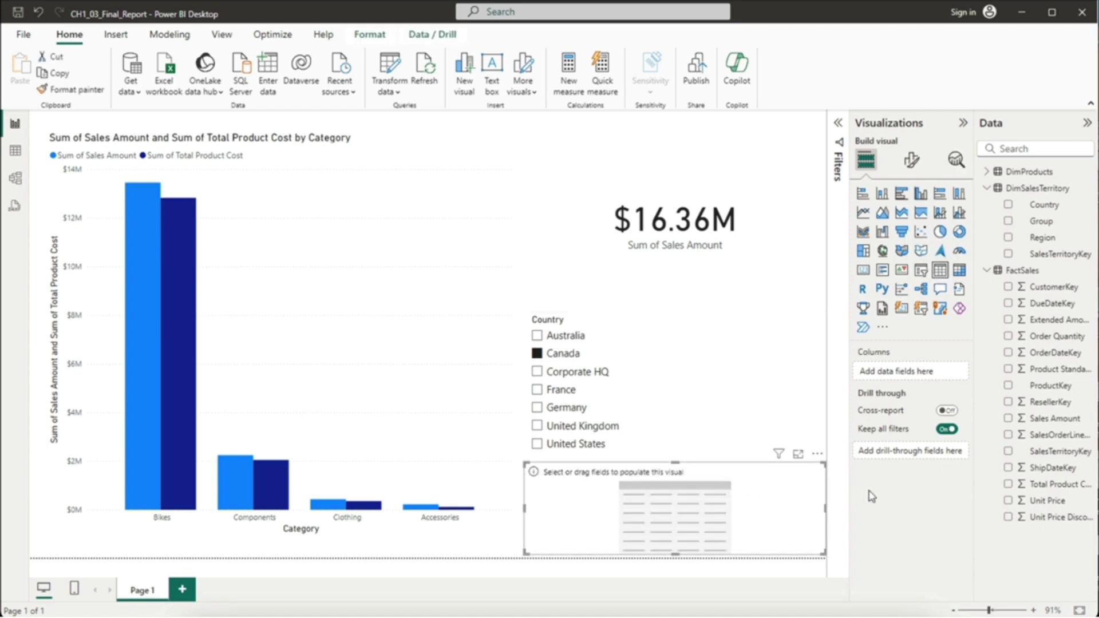
Step: Fill the table with the DimSalesTerritory Group field and the DimProducts Product, Color, List Price and Standard Cost fields
click(987, 173)
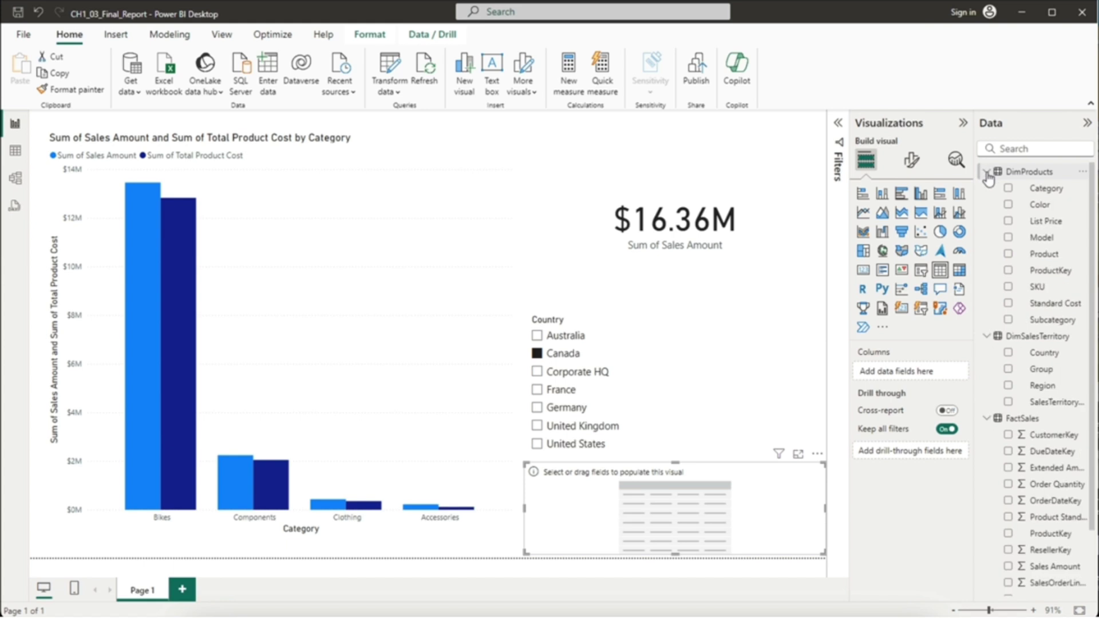
click(1009, 369)
click(1008, 254)
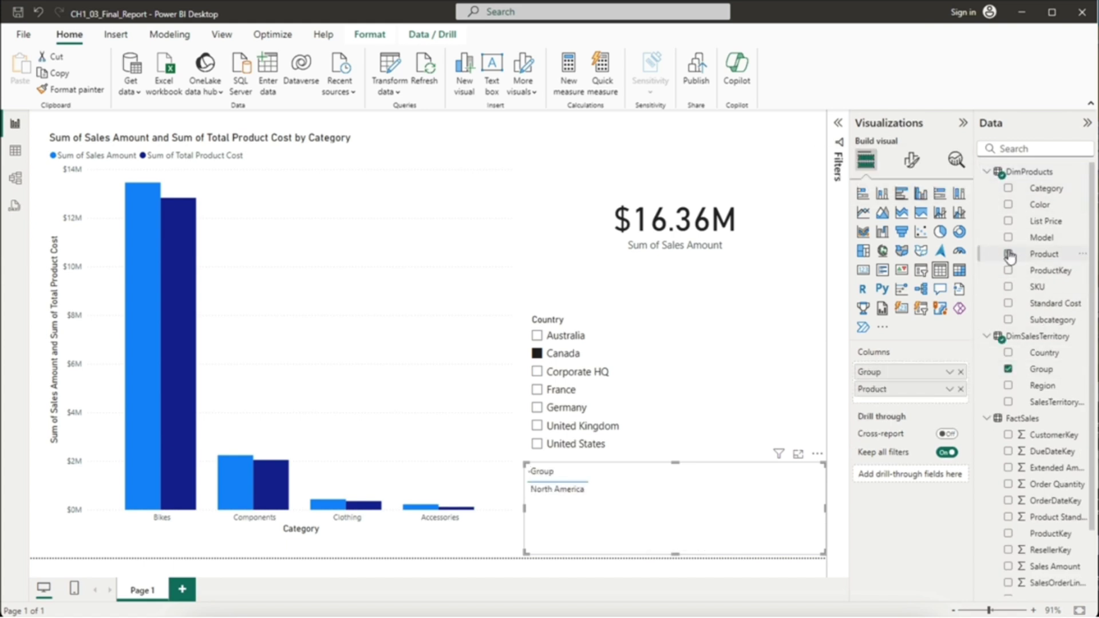
click(1009, 205)
click(1009, 221)
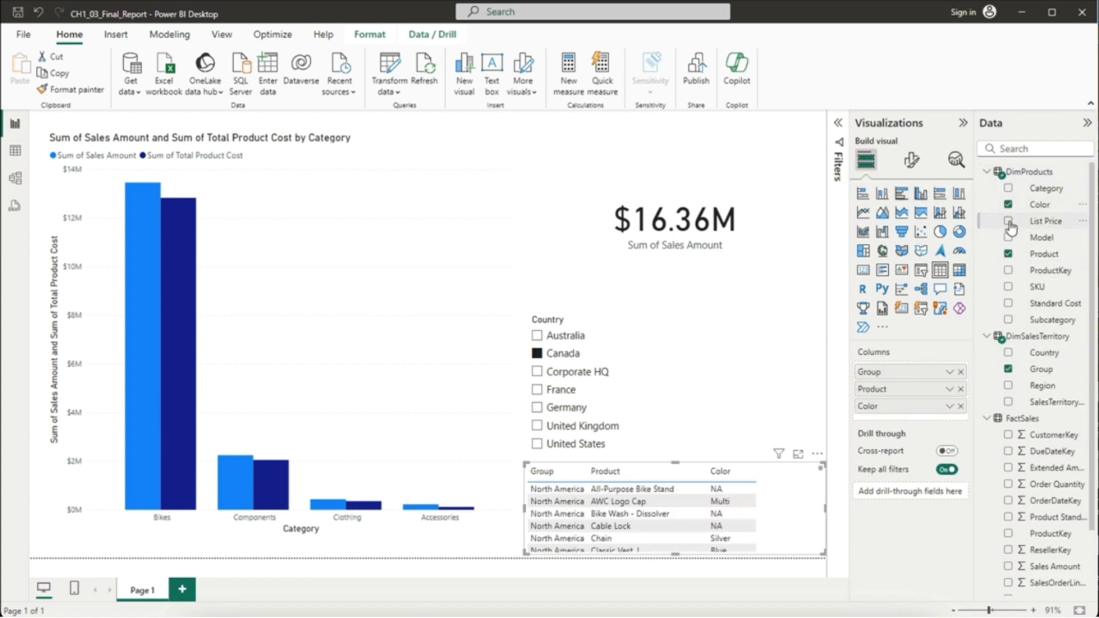
click(1009, 302)
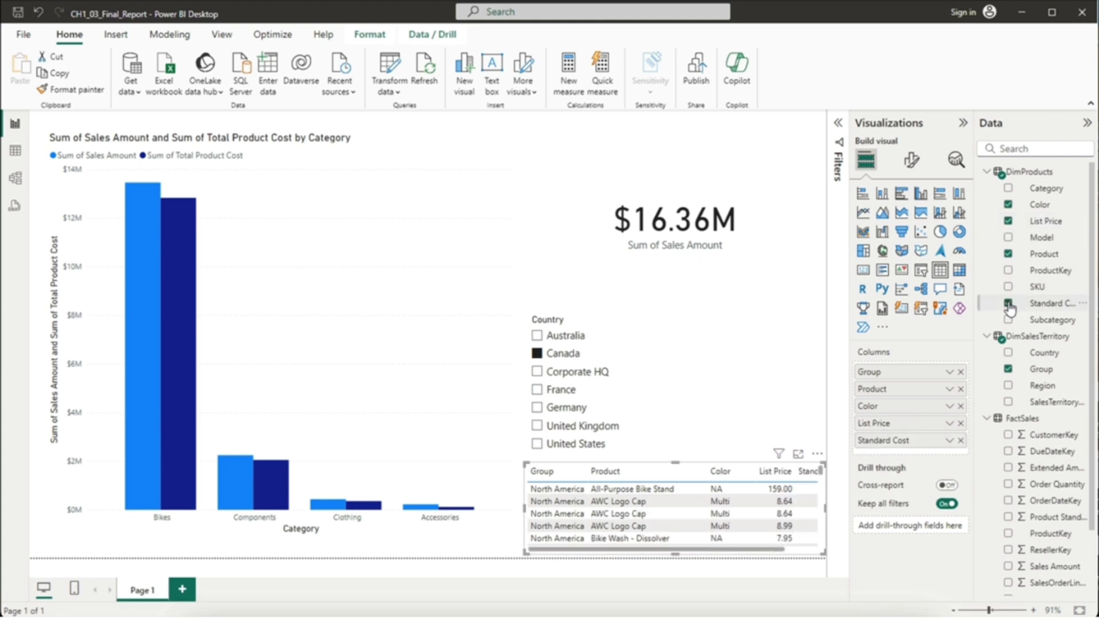
Step: Rearrange the page with a narrower column chart, the card and Country slicer stacked beside it, and an enlarged table showing all columns beneath them
click(658, 187)
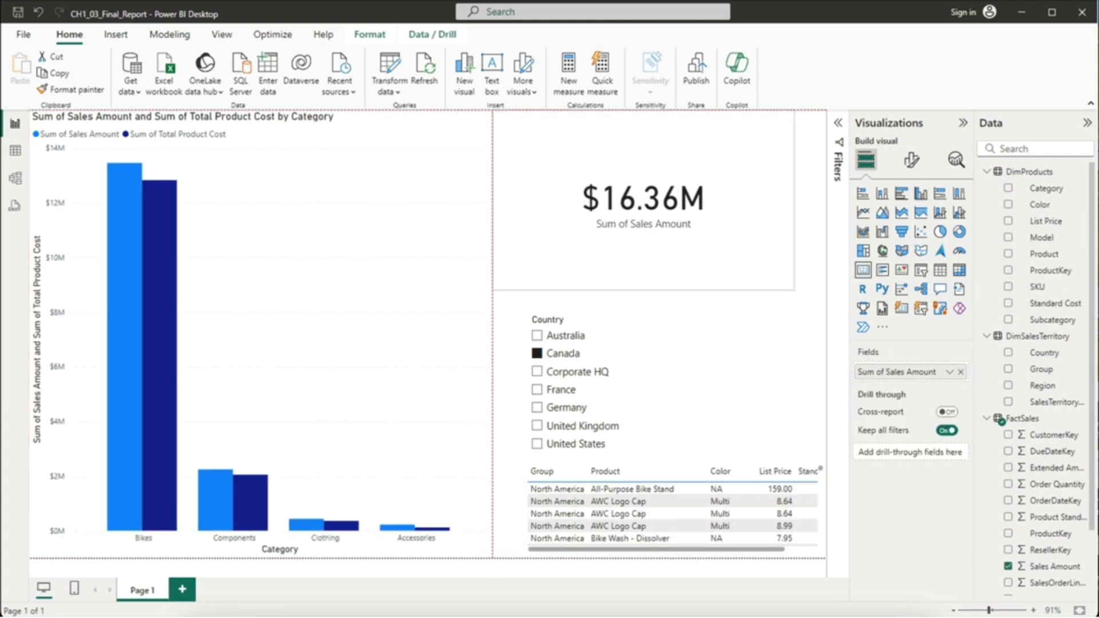
click(648, 351)
click(797, 454)
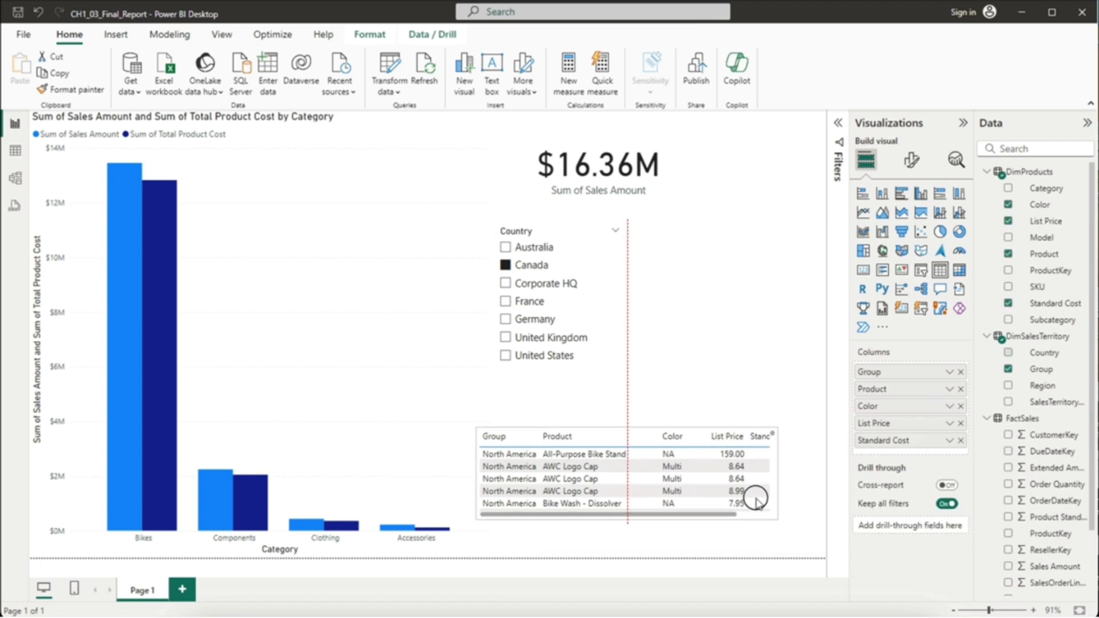
drag(794, 465, 824, 556)
drag(486, 334, 430, 334)
drag(492, 465, 428, 465)
click(436, 138)
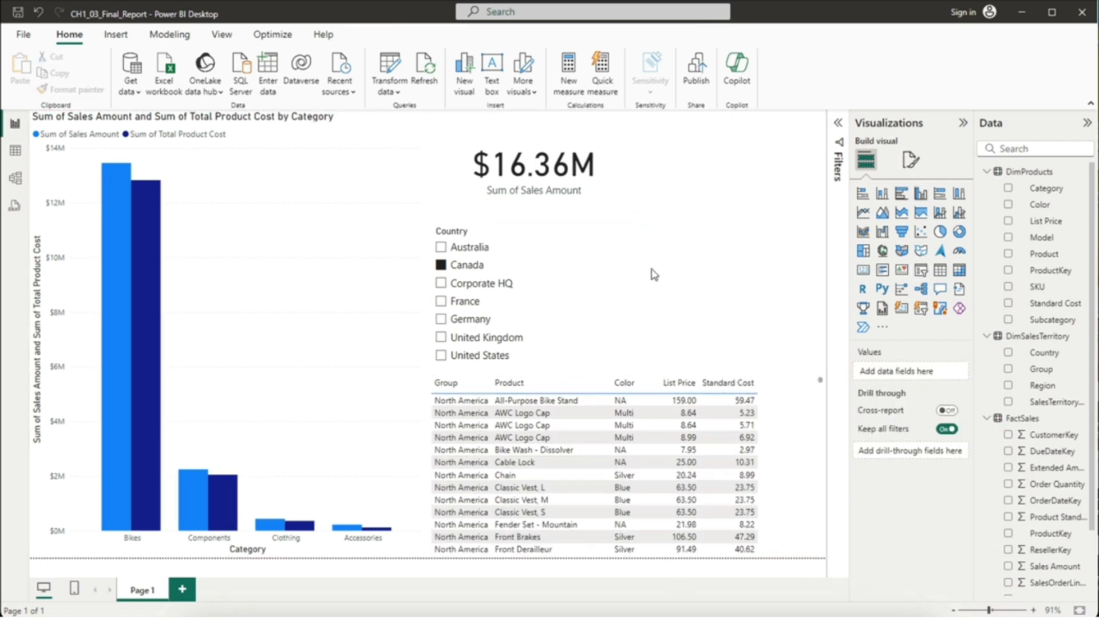
Step: Check how selecting Components in the column chart filters the card and the table, and clear the selection
click(194, 485)
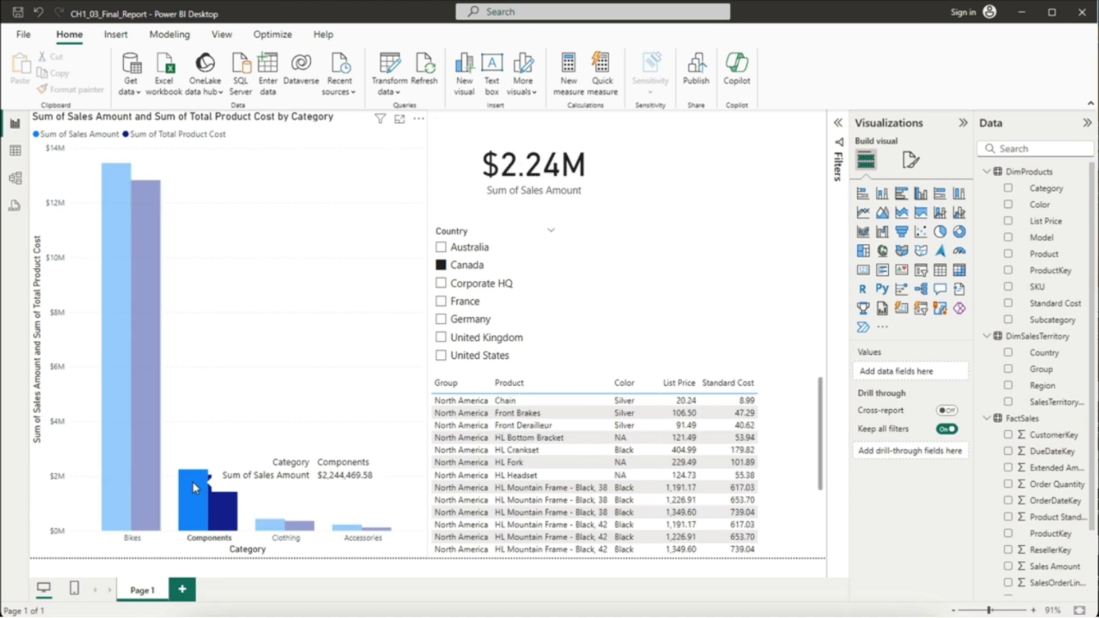
click(192, 482)
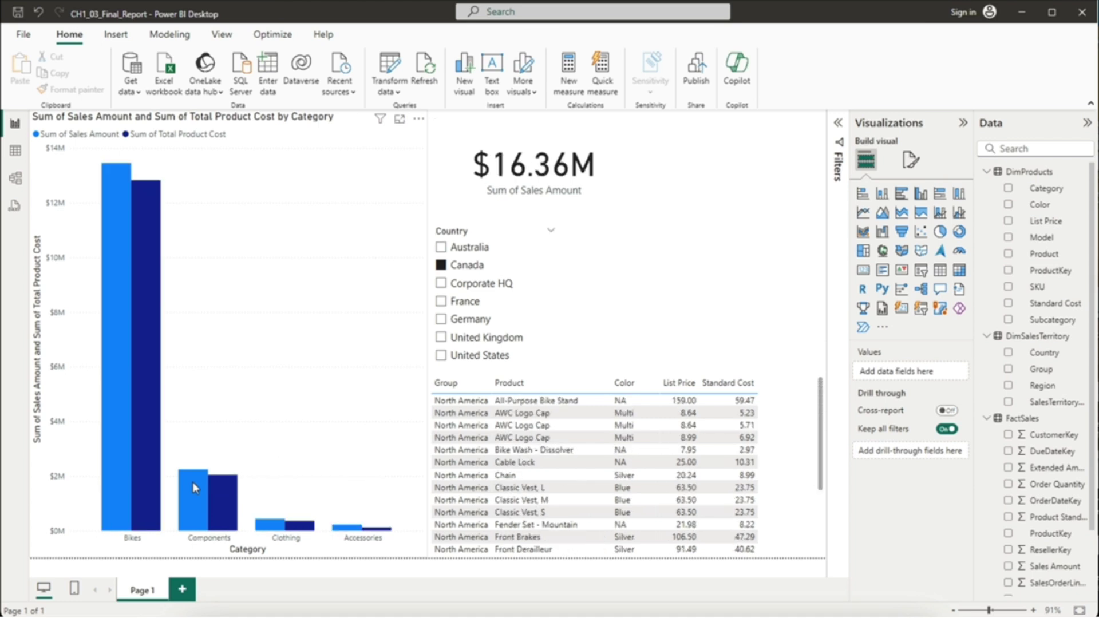
Step: Add a text box reading "Product Sales Data" and format its text as bold at size 40
click(492, 71)
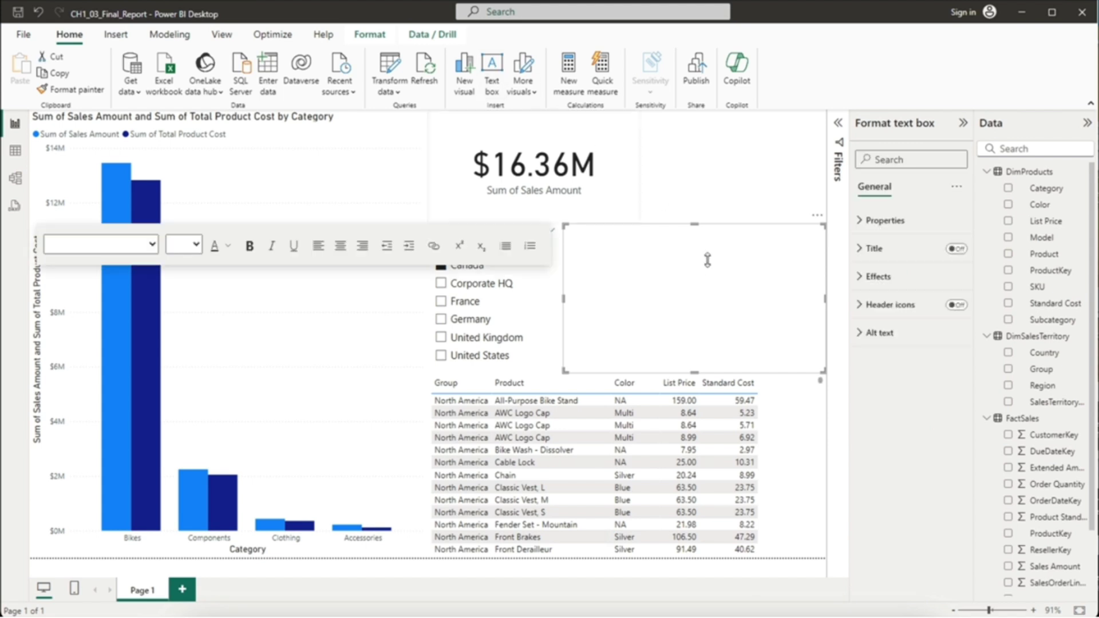
text(Product Sales Data)
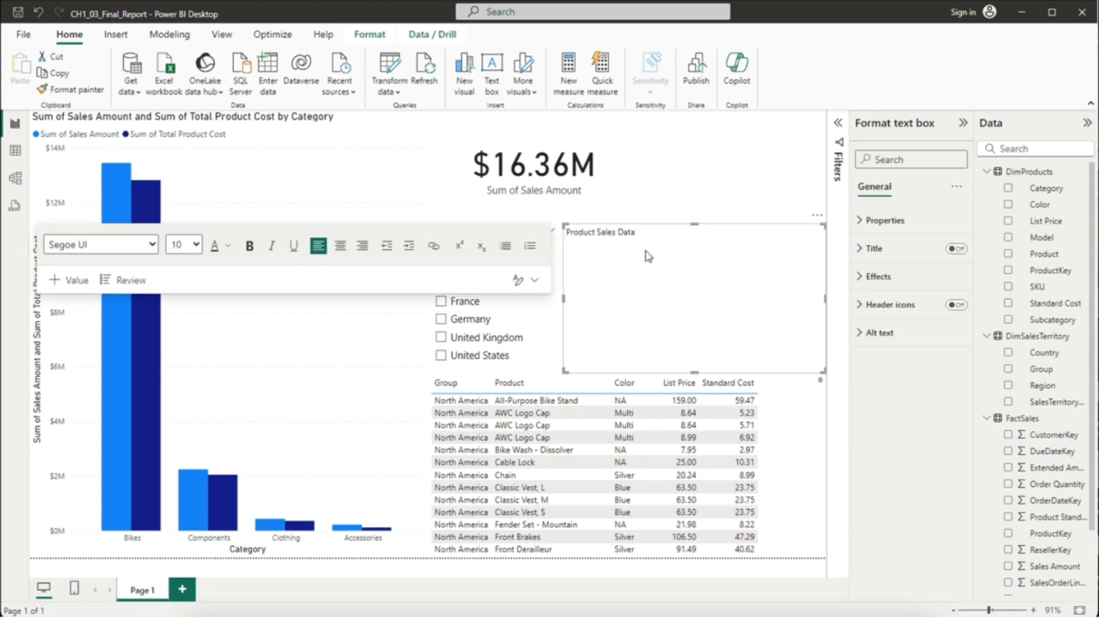
key(ctrl+a)
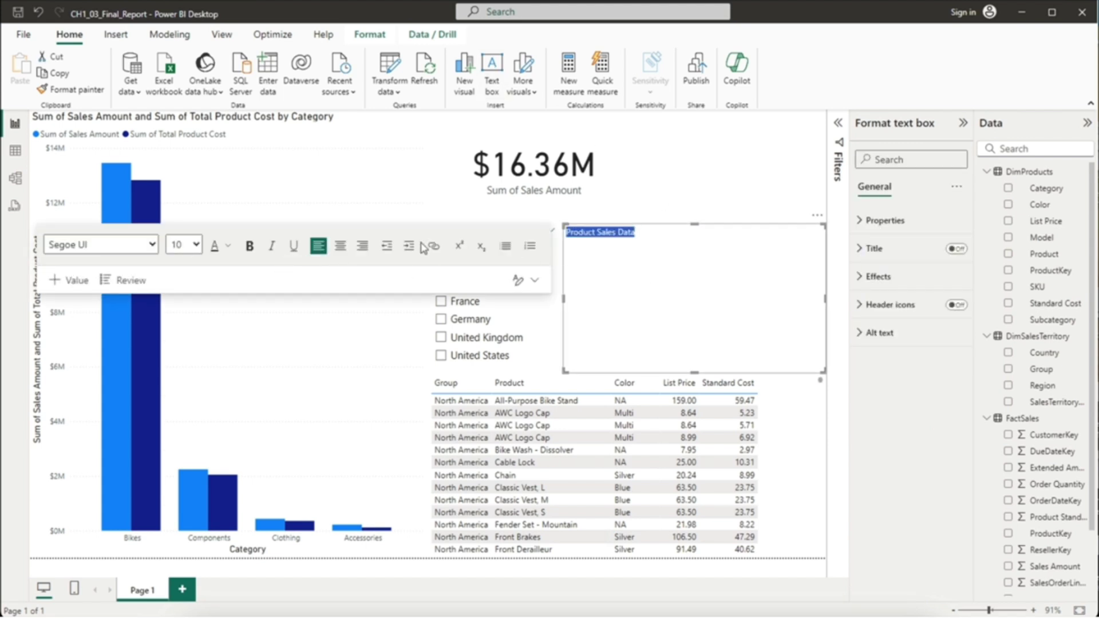
click(294, 245)
click(249, 245)
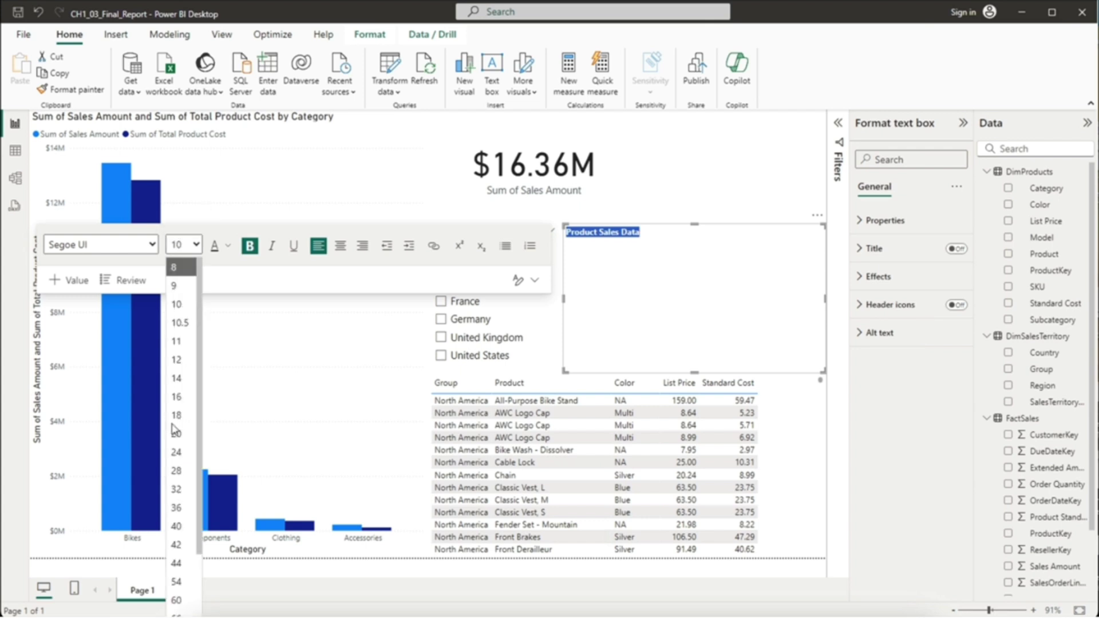
click(183, 245)
click(181, 526)
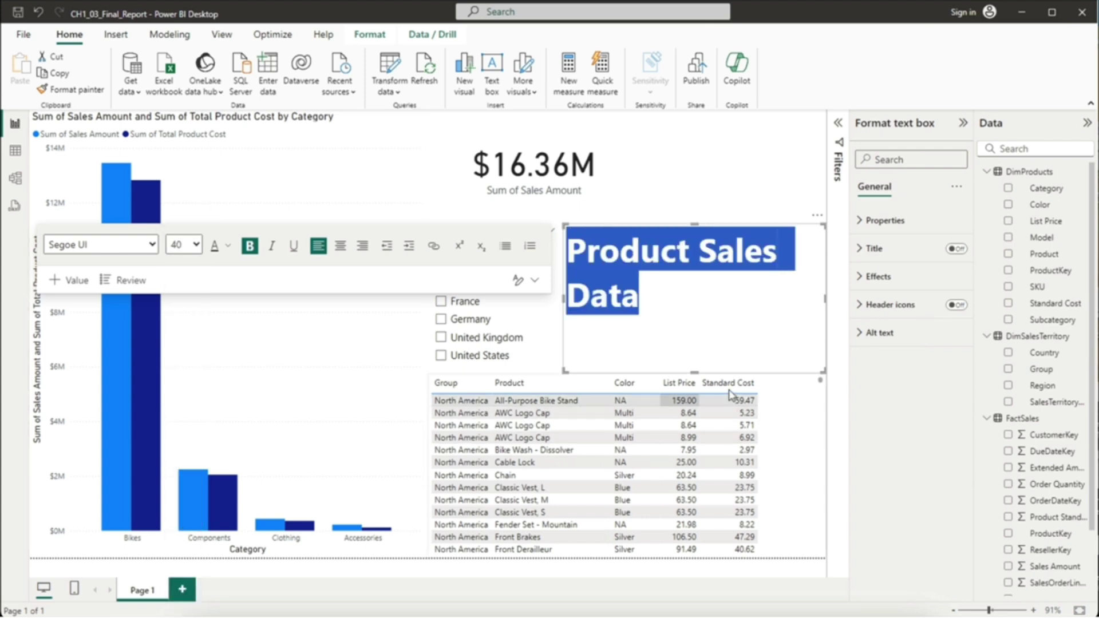
Step: Shrink the "Product Sales Data" text box and move it to the page's upper right corner, beside the card
drag(681, 373, 692, 334)
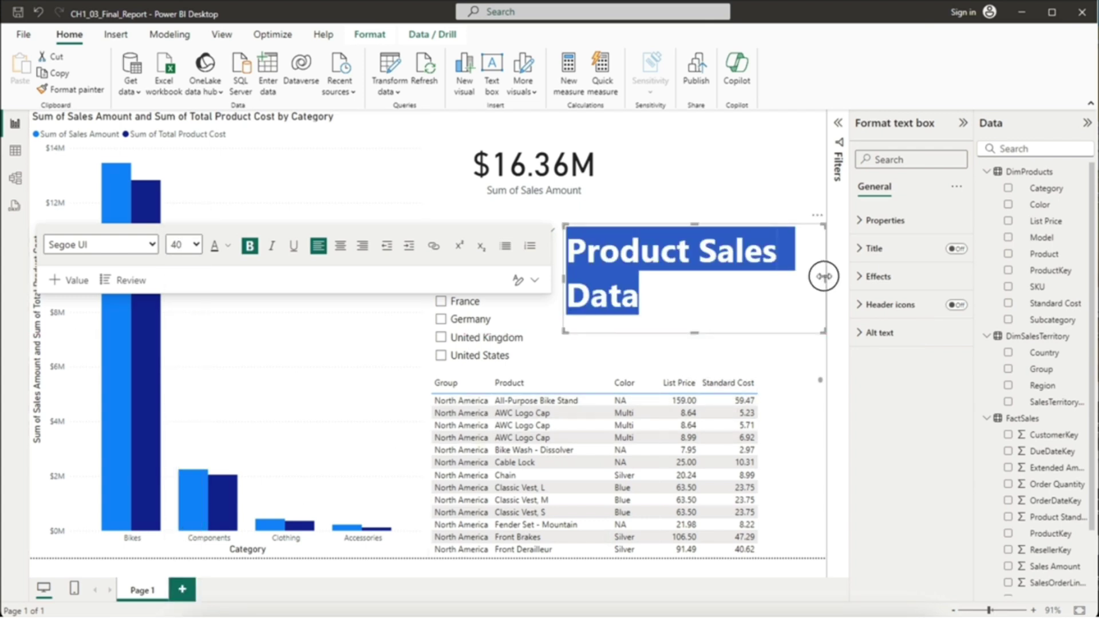
drag(825, 279, 770, 283)
drag(750, 237, 831, 113)
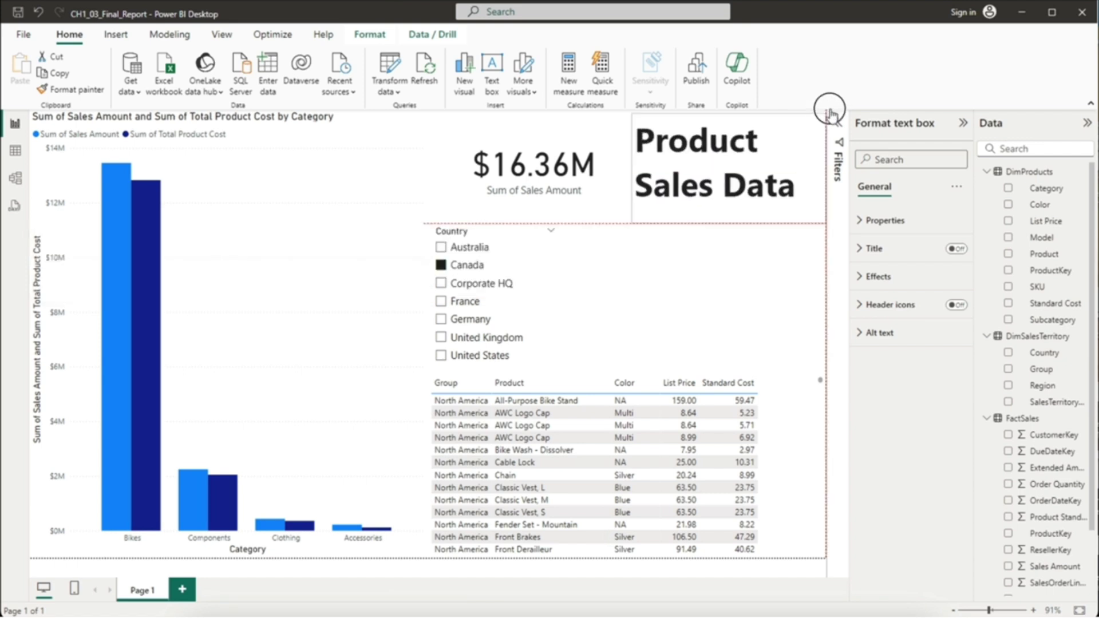
click(713, 281)
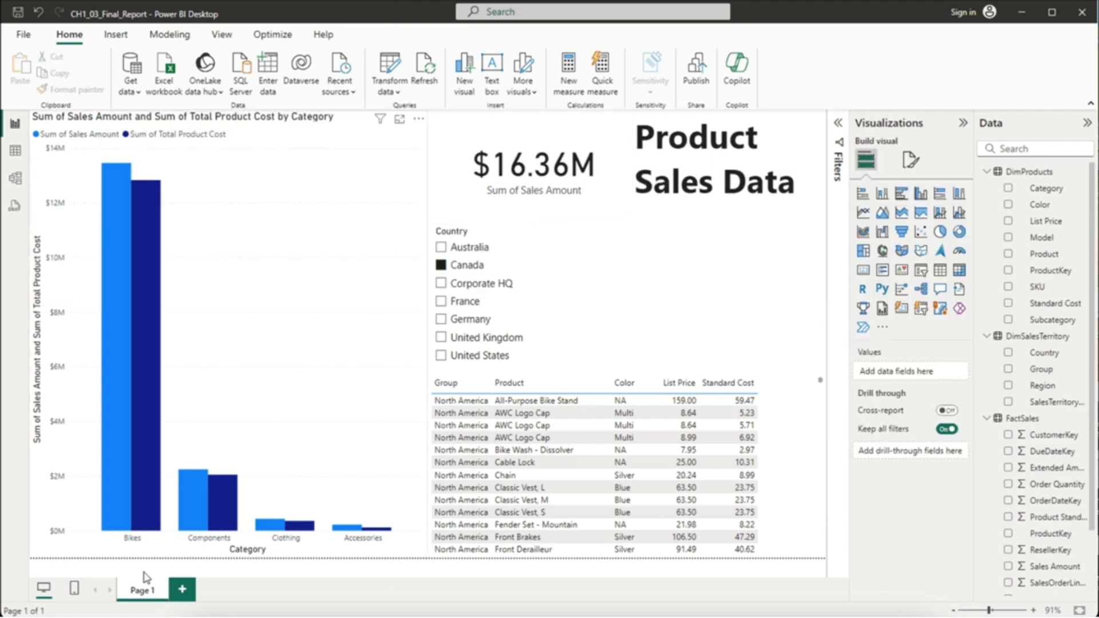
Step: Rename the report page Page 1 as "Product Sales Data"
right_click(143, 596)
click(160, 585)
key(BackSpace)
key(BackSpace)
key(BackSpace)
key(BackSpace)
key(BackSpace)
key(BackSpace)
text(Sales)
key(Return)
double_click(166, 592)
text(Product Sales Data)
key(Return)
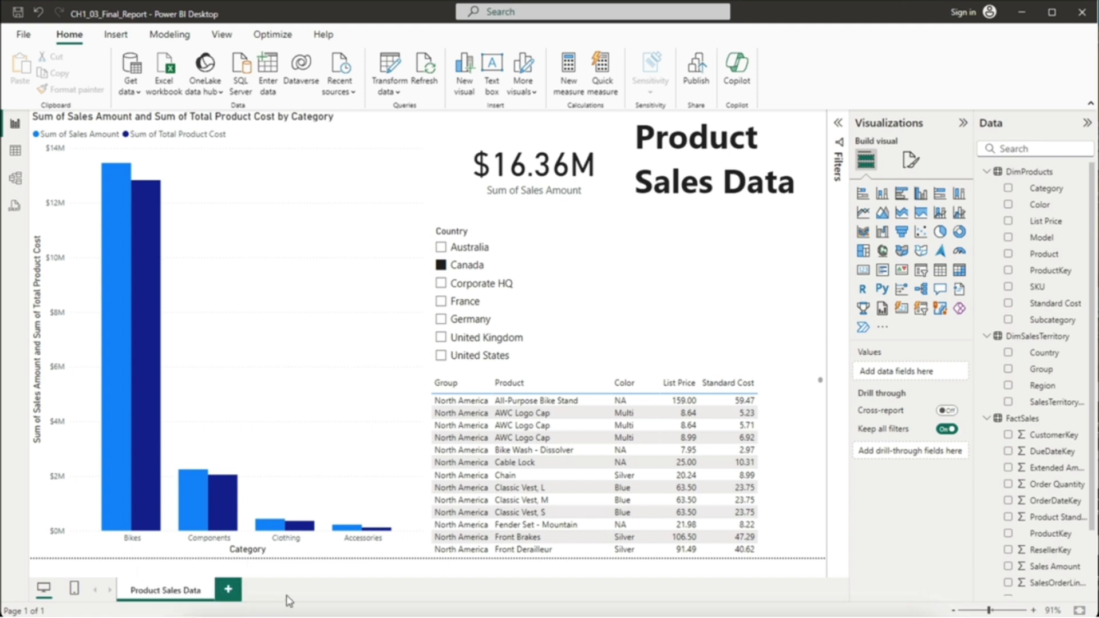
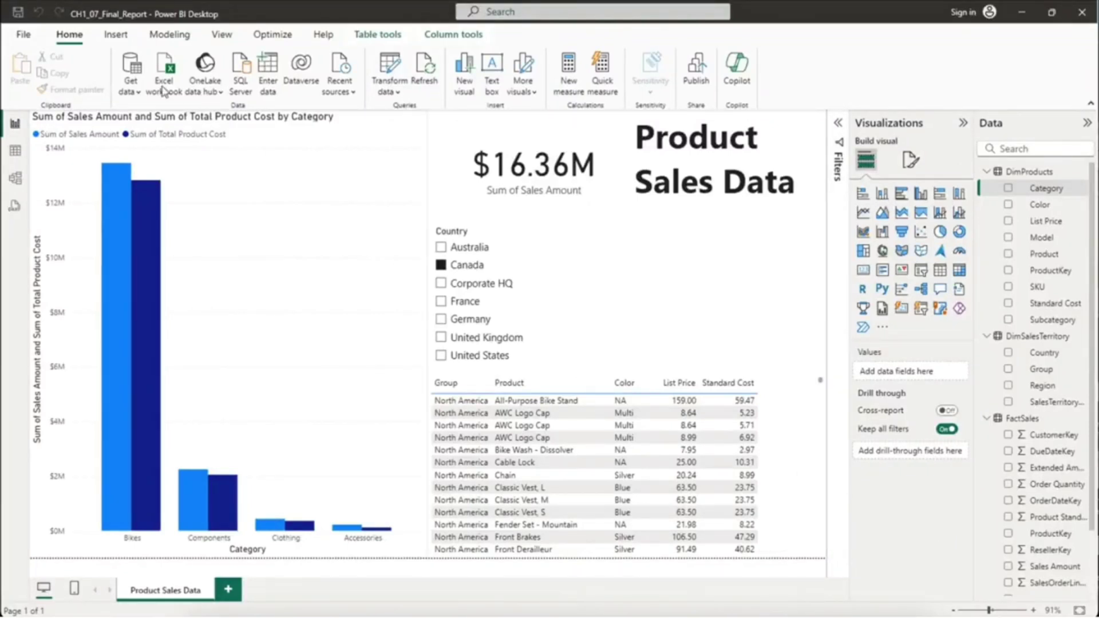
Step: Import the DimCustomers text/CSV file and open it for transformation in the Power Query Editor
click(136, 91)
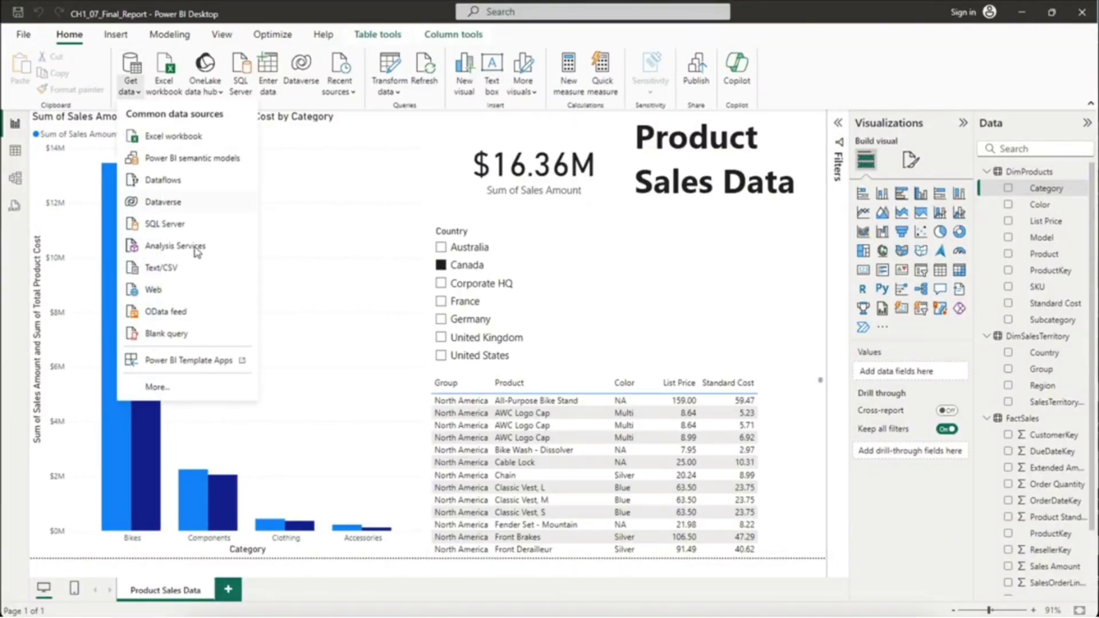
click(193, 271)
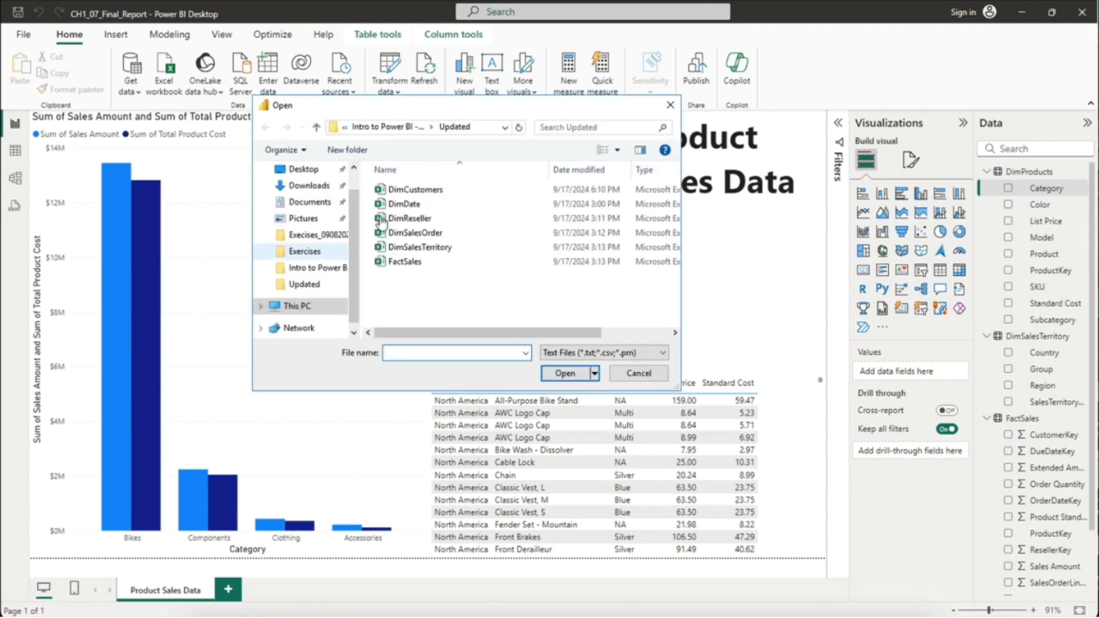
click(415, 189)
click(565, 375)
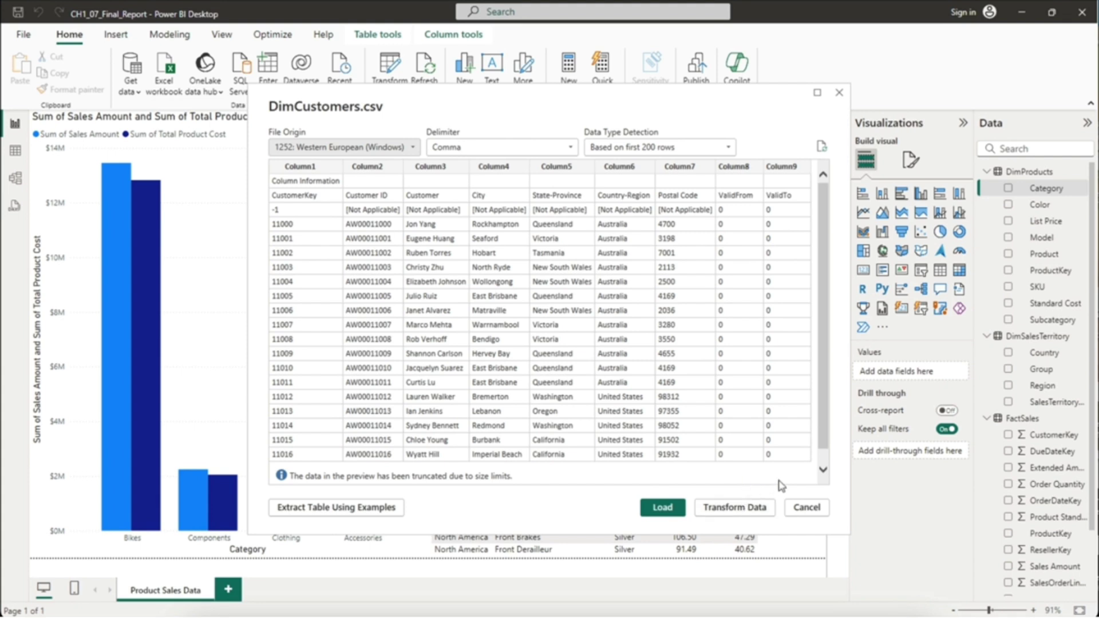
click(751, 508)
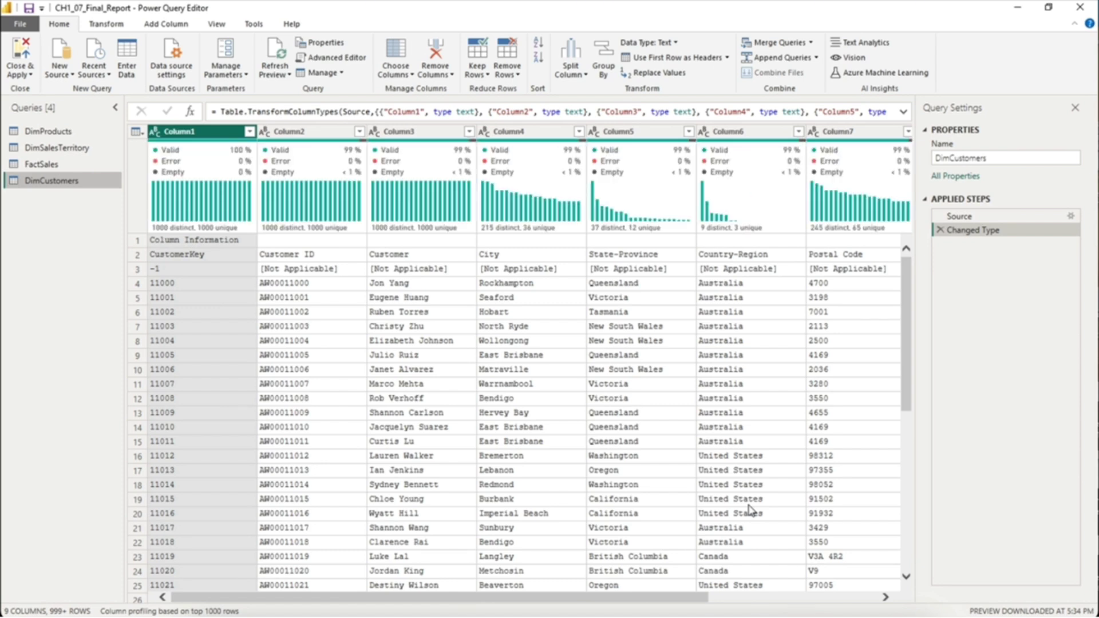
Step: Remove the top 1 row from the DimCustomers query
click(521, 77)
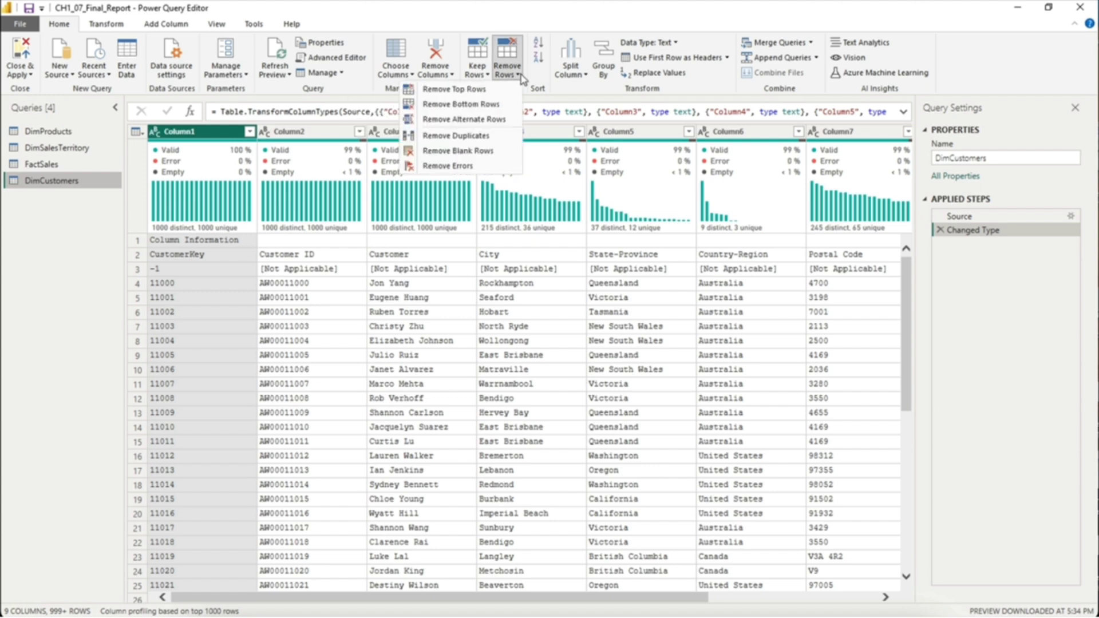
click(497, 92)
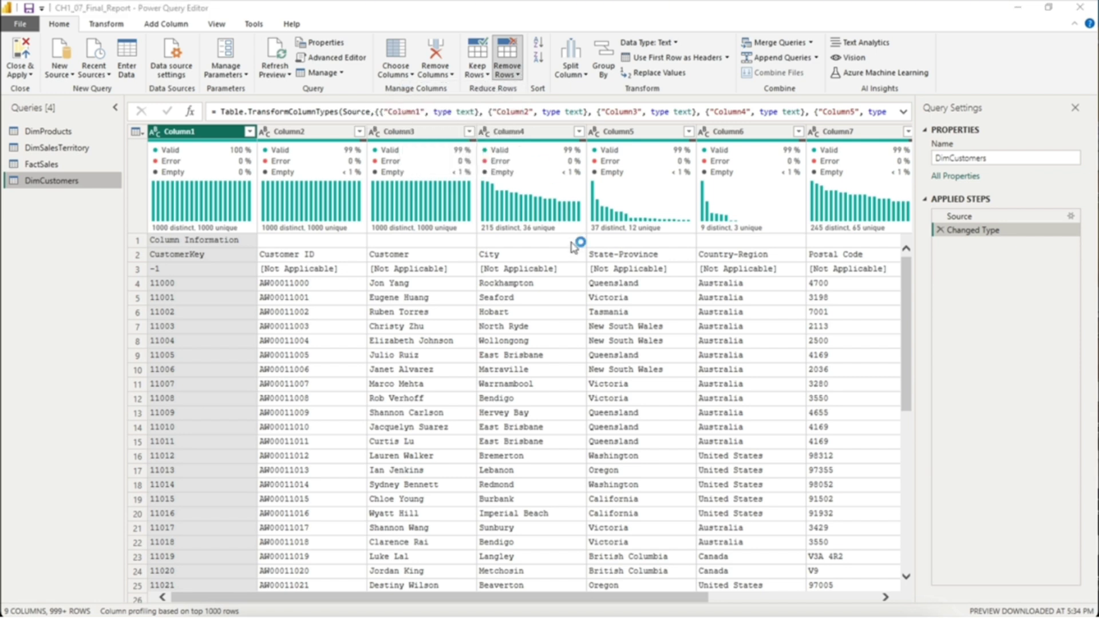
text(1)
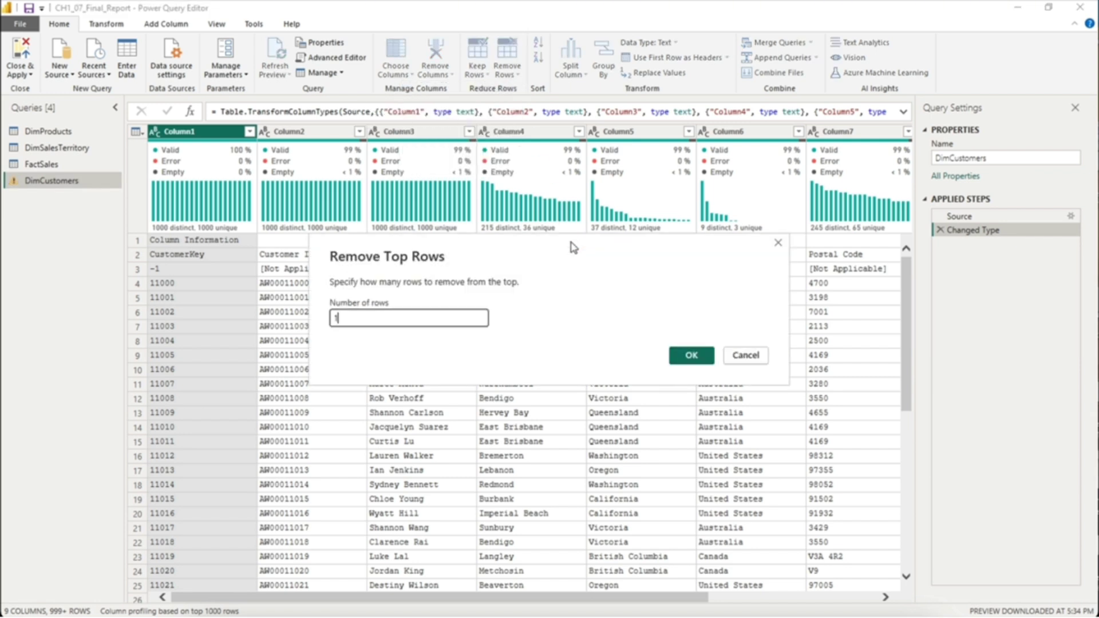
click(690, 357)
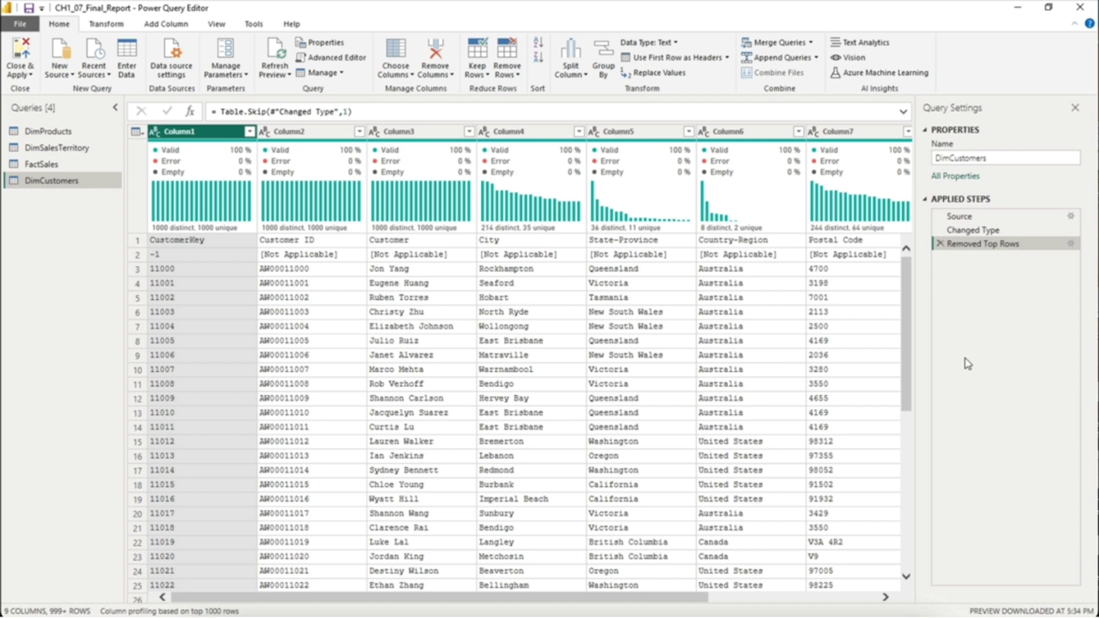
Step: Compare the Changed Type and Removed Top Rows steps of DimCustomers, and promote its first row to column headers
click(972, 232)
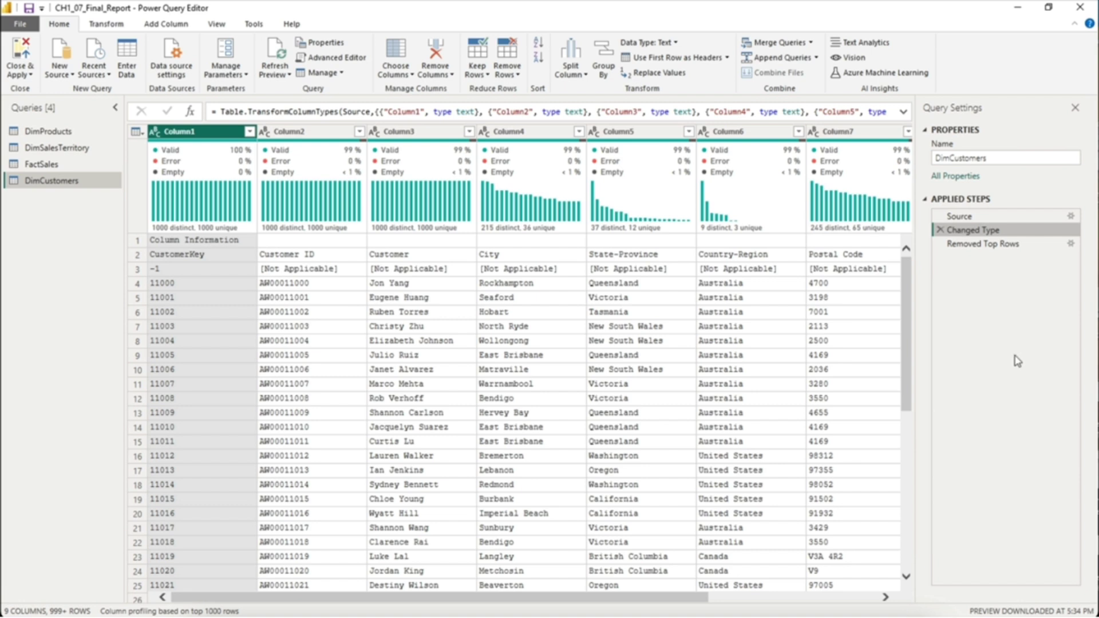
click(1007, 243)
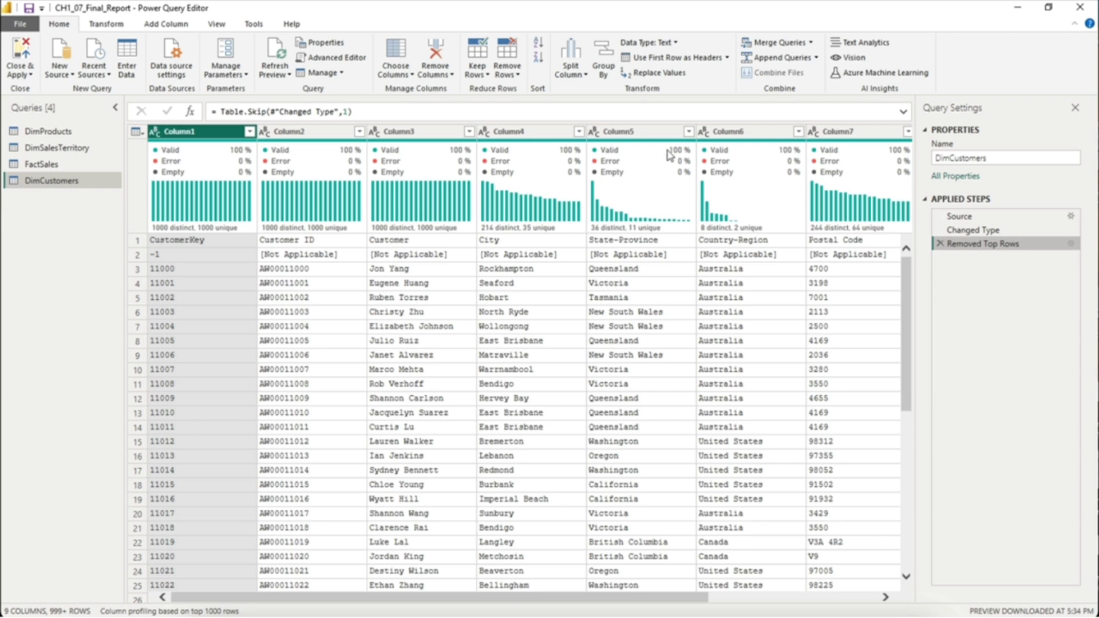
click(662, 58)
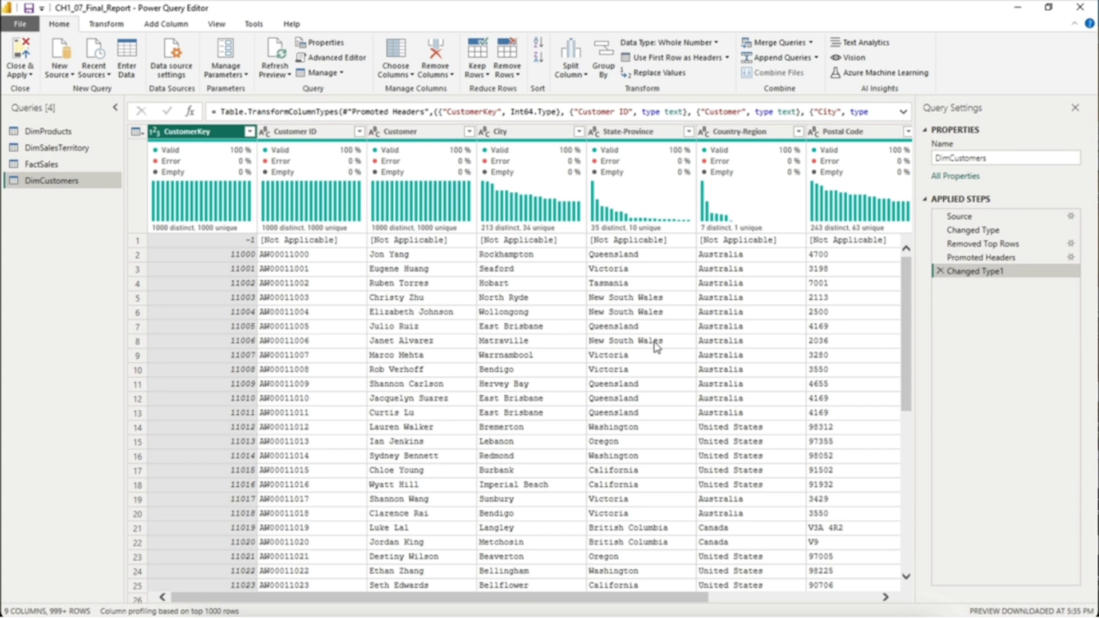
Step: Remove the ValidFrom and ValidTo columns from the DimCustomers query
drag(690, 596, 916, 596)
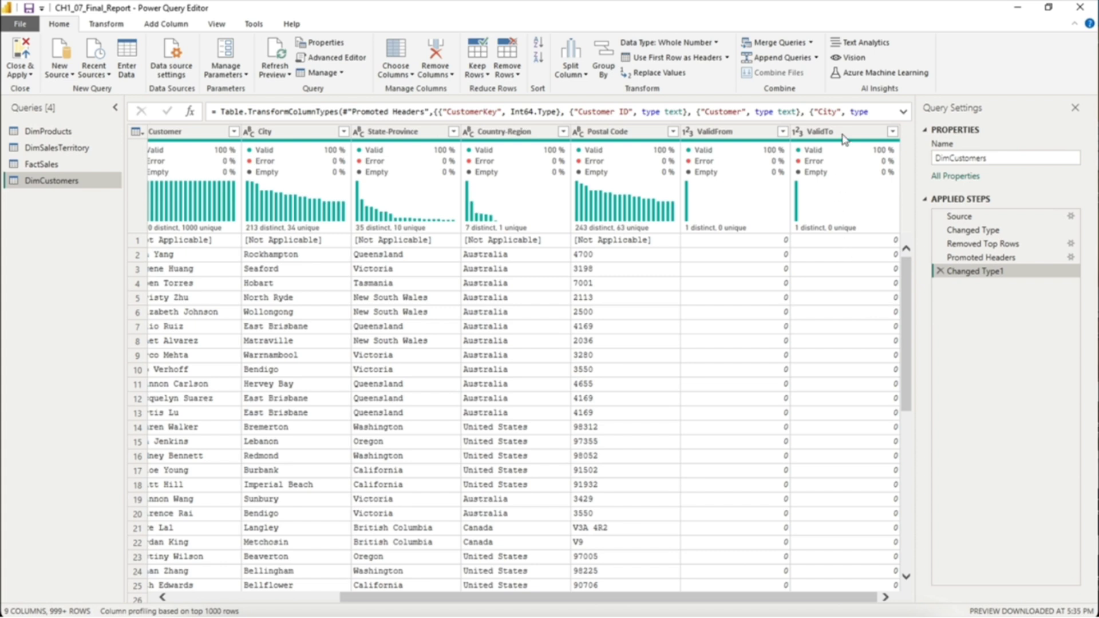
click(825, 132)
ctrl+click(740, 137)
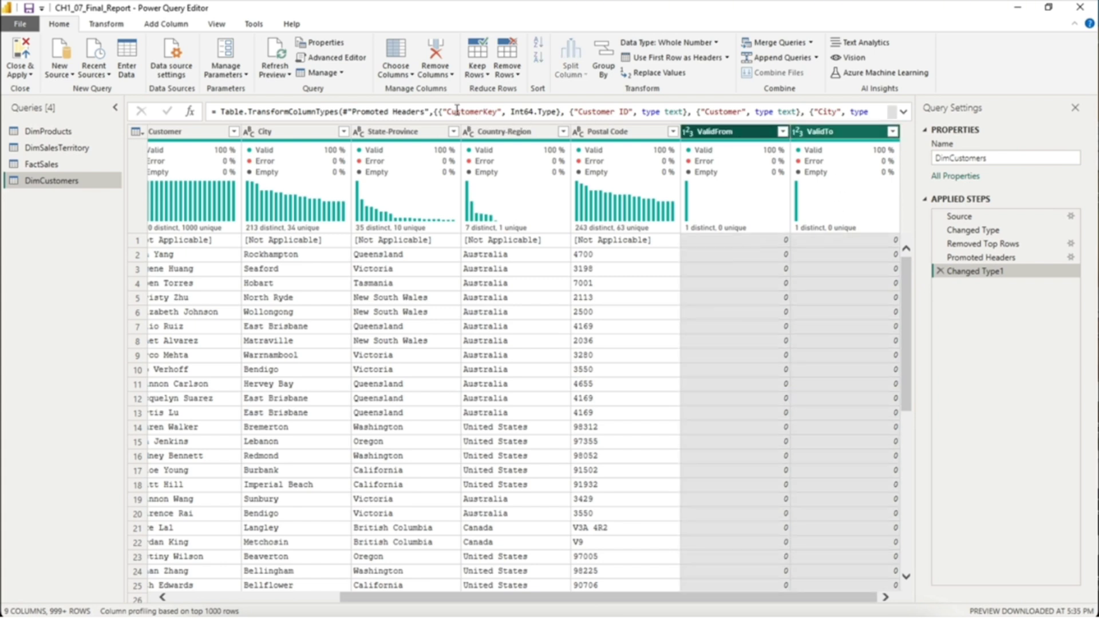
click(448, 51)
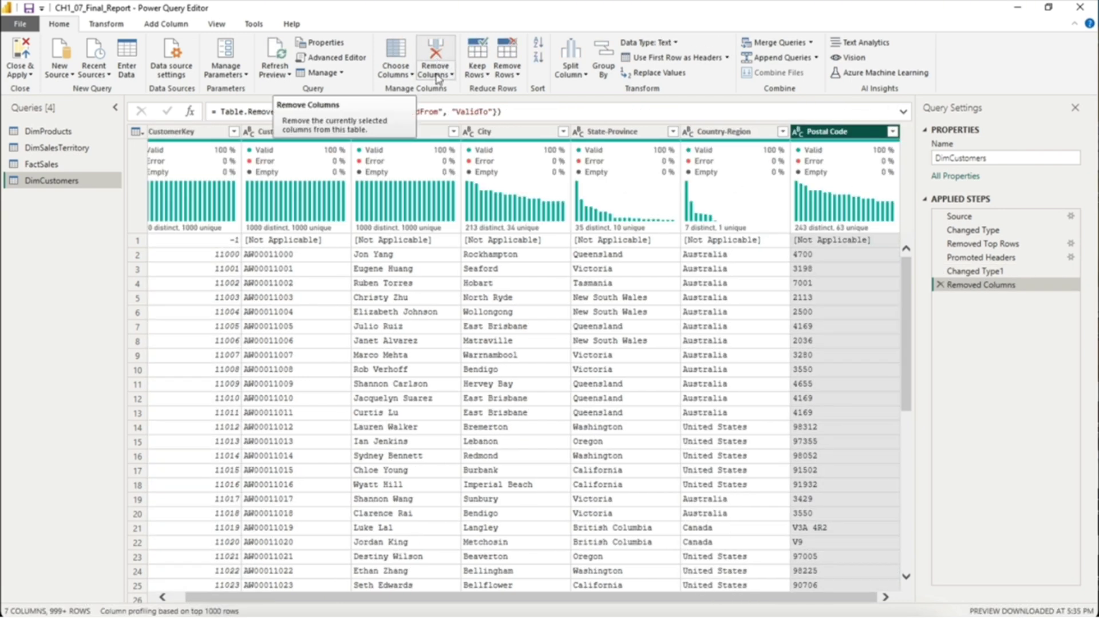
Step: Apply the query changes and, in the model diagram, move the DimCustomers table above DimSalesTerritory, level with FactSales; return to the report
click(24, 55)
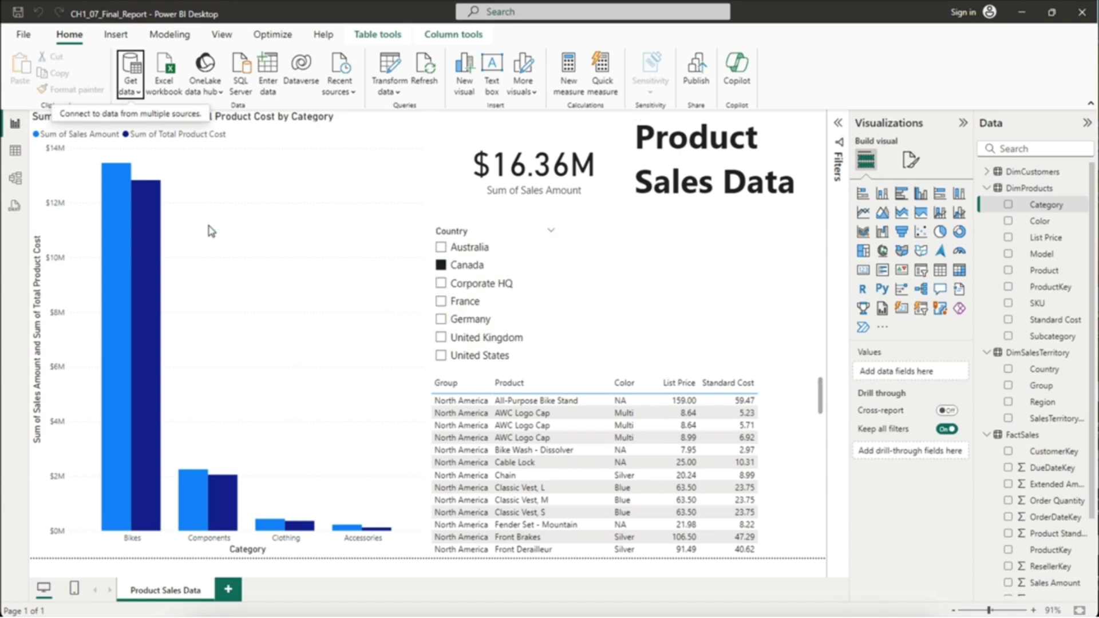
click(16, 178)
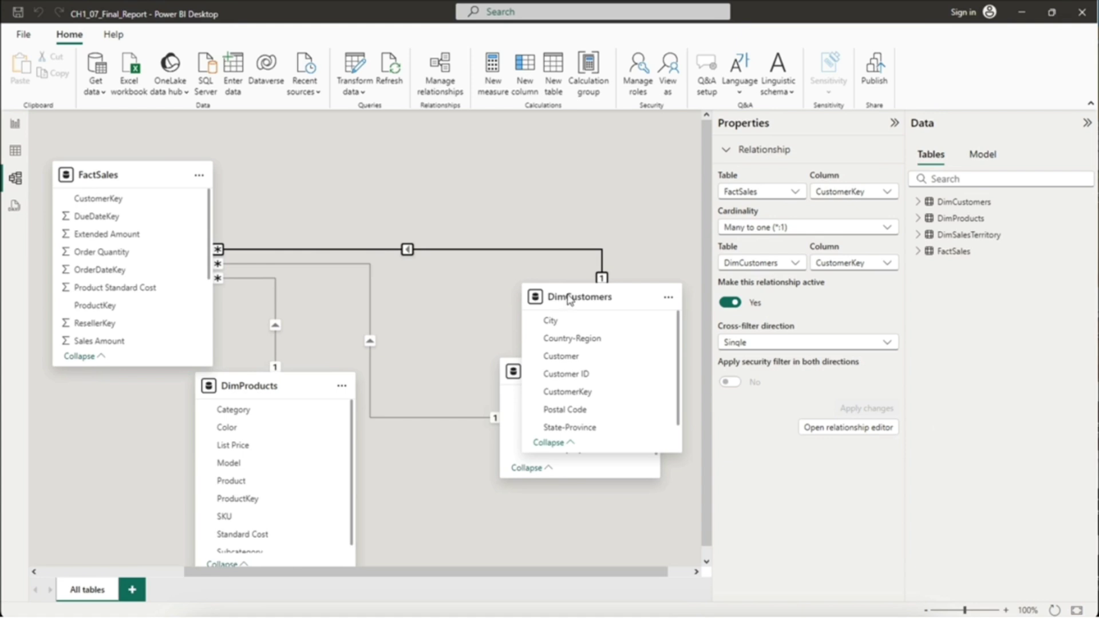
drag(607, 295, 591, 166)
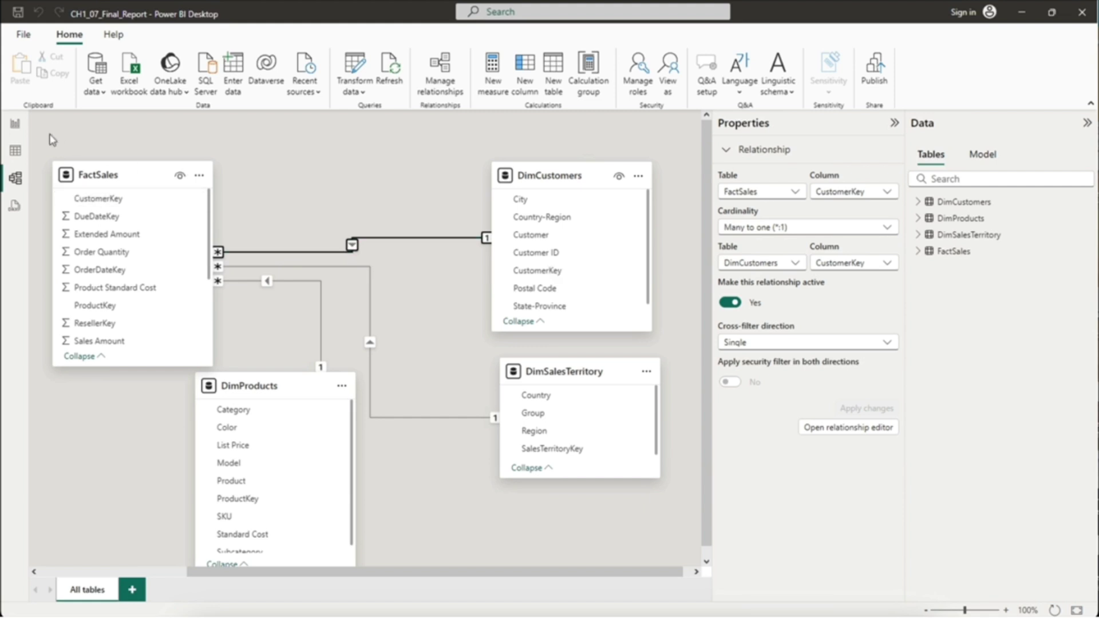
click(16, 124)
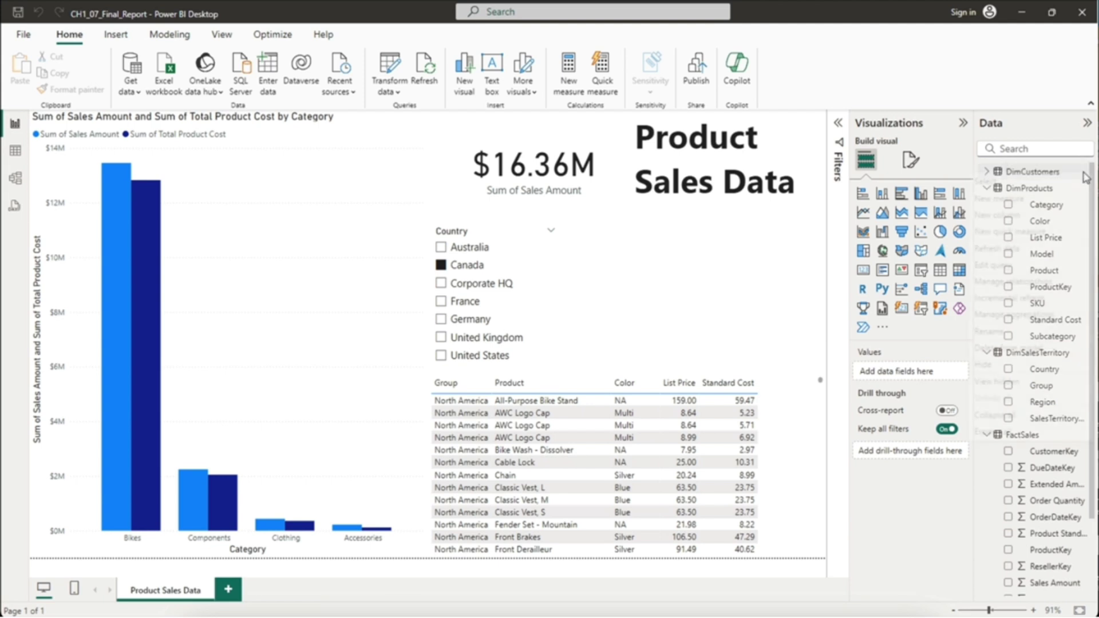
Step: Reopen the DimCustomers query, delete its Removed Columns step and apply the change to the report
click(1083, 173)
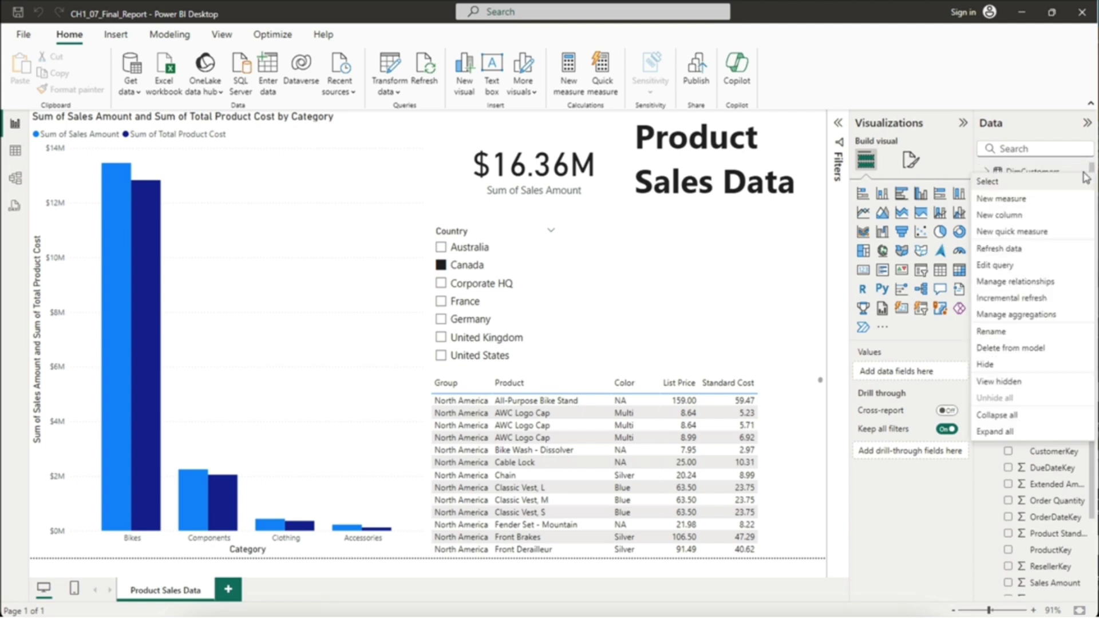
click(1058, 266)
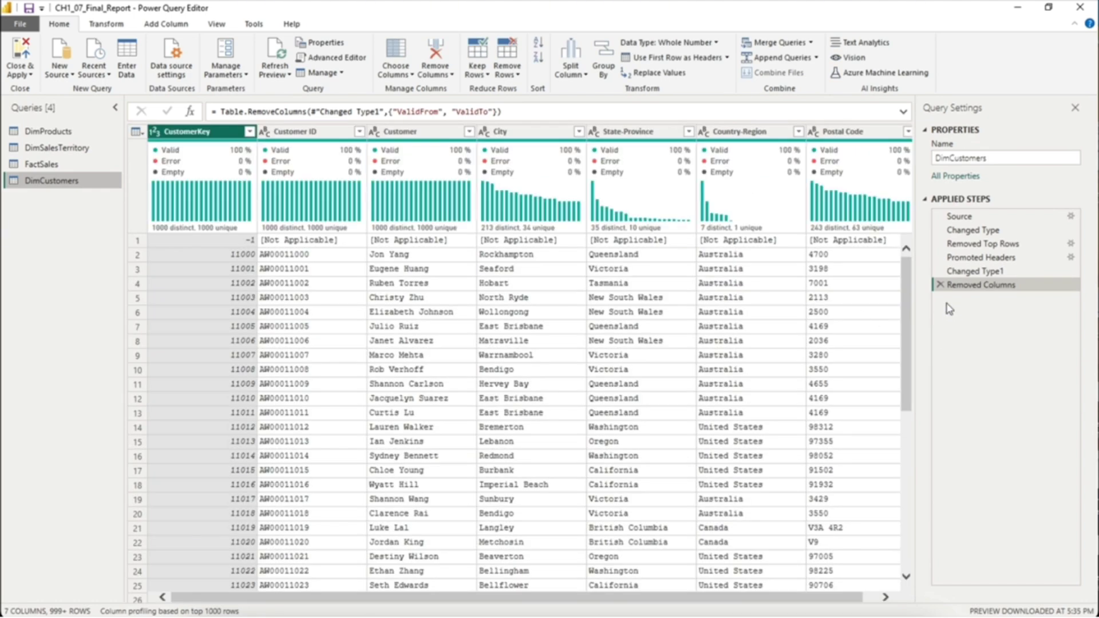
click(940, 285)
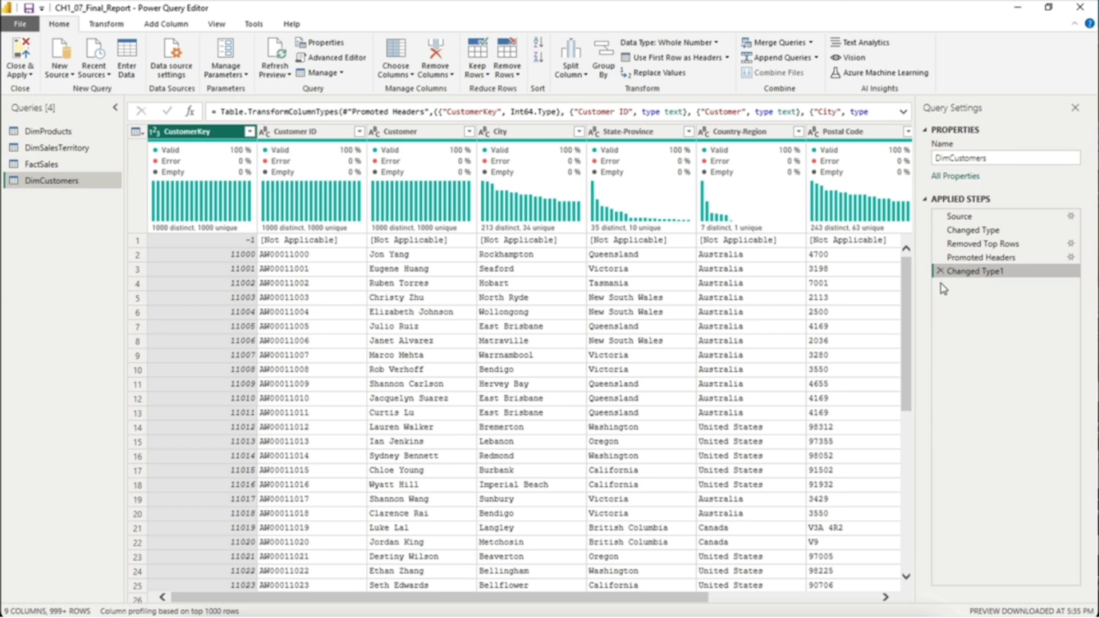
click(26, 48)
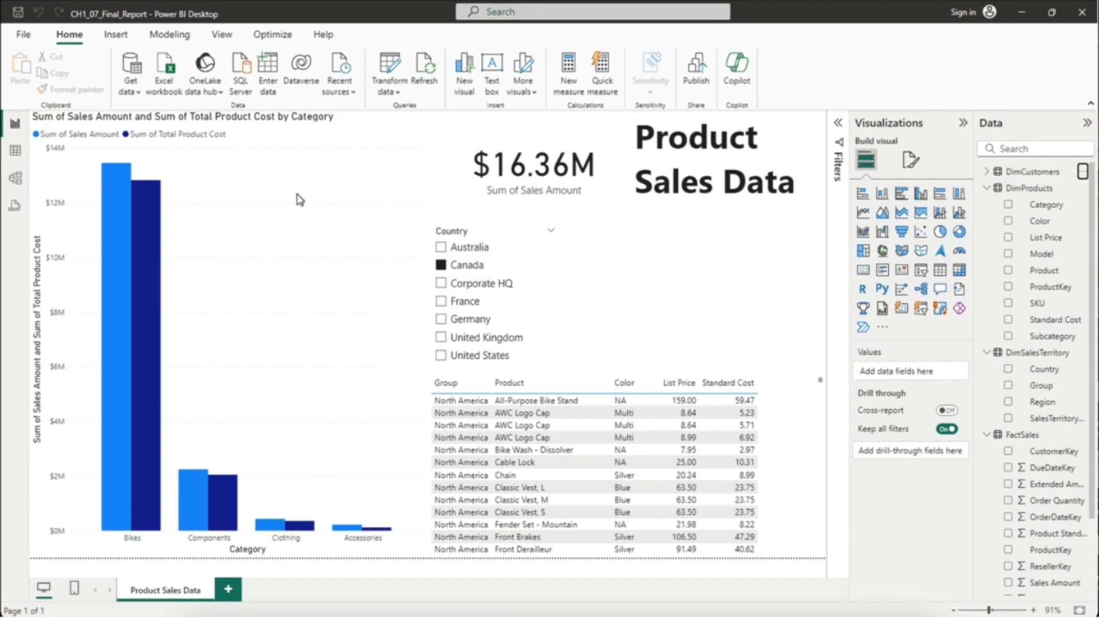
Step: Build a clustered bar chart of Unit Price by product Color on a new report page, enlarged to the full page height
click(228, 589)
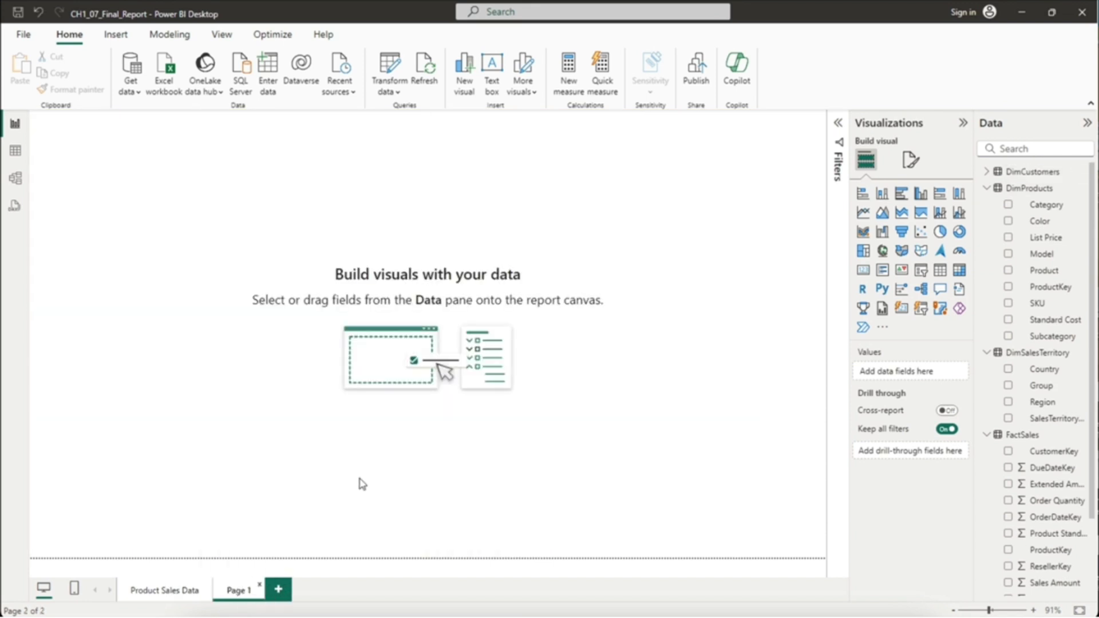
click(902, 201)
drag(1047, 226, 905, 373)
drag(1093, 400, 1083, 491)
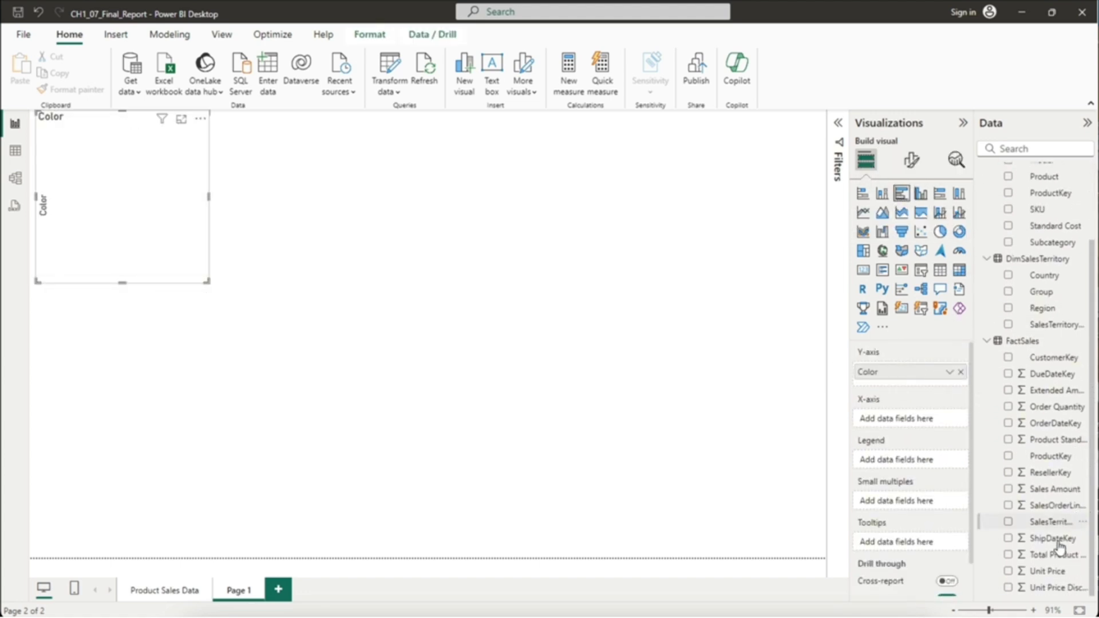
drag(1047, 571, 897, 421)
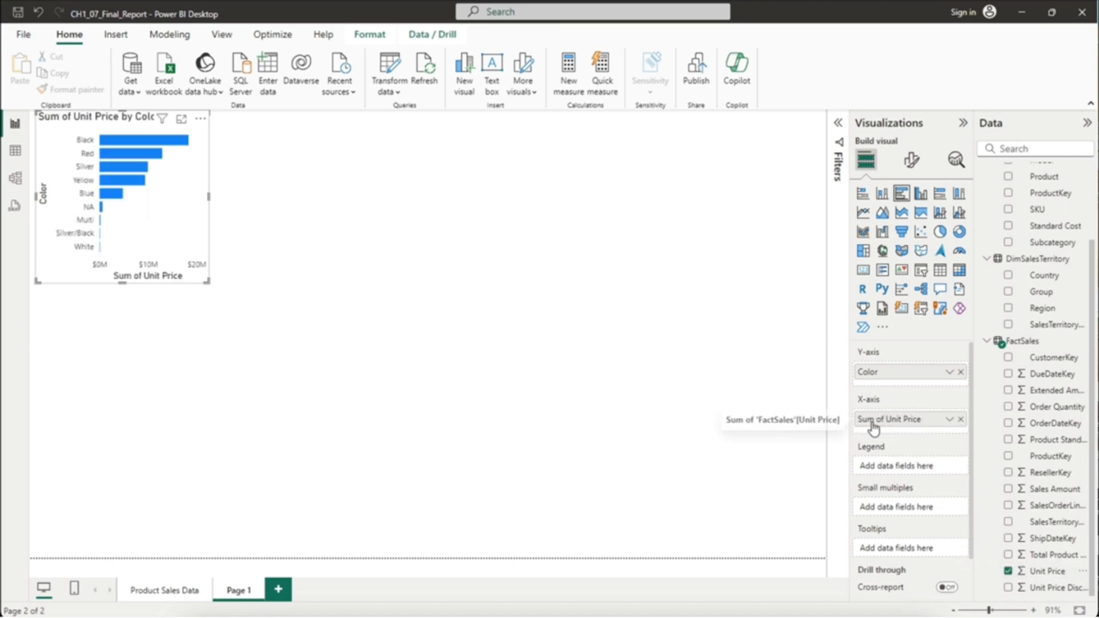
drag(206, 280, 467, 578)
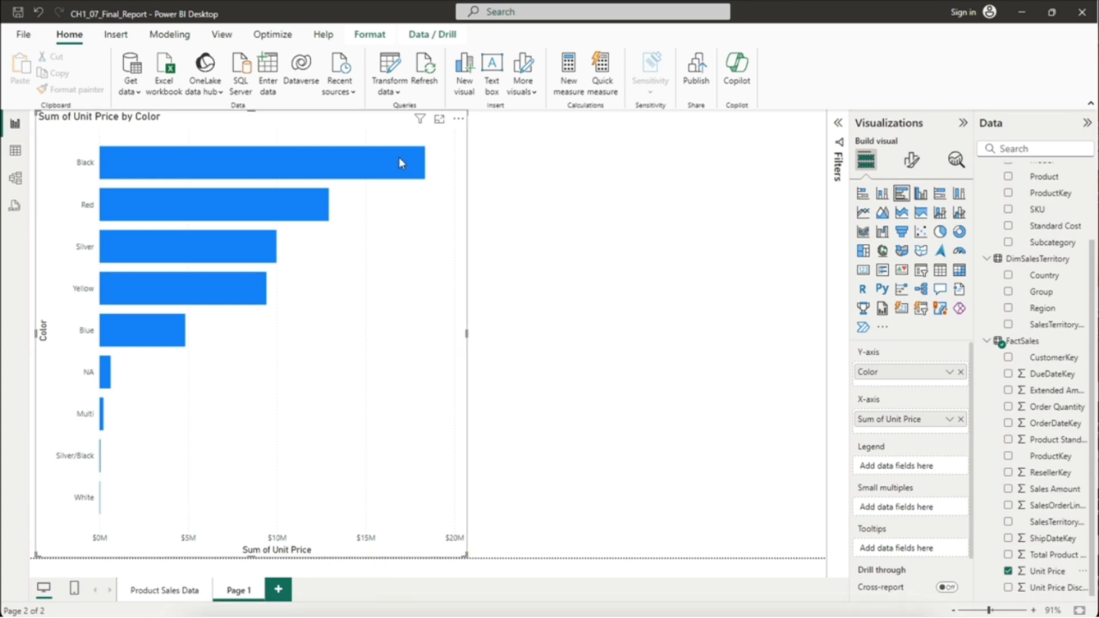
Step: Set the aggregation of Unit Price in the Color bar chart to Average
mouse_move(397, 159)
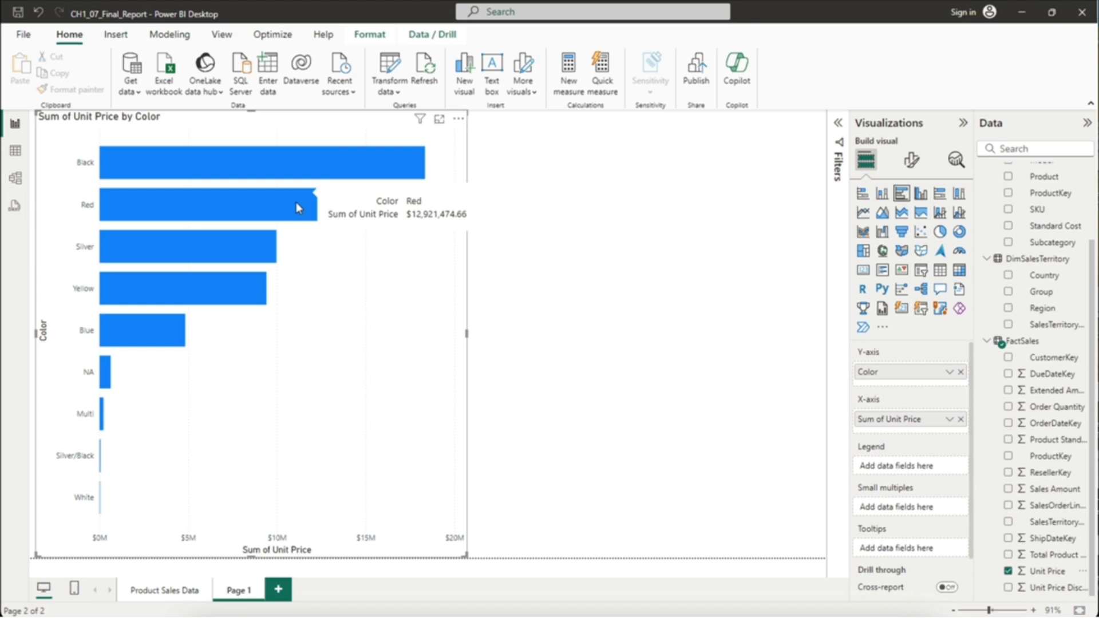
mouse_move(255, 241)
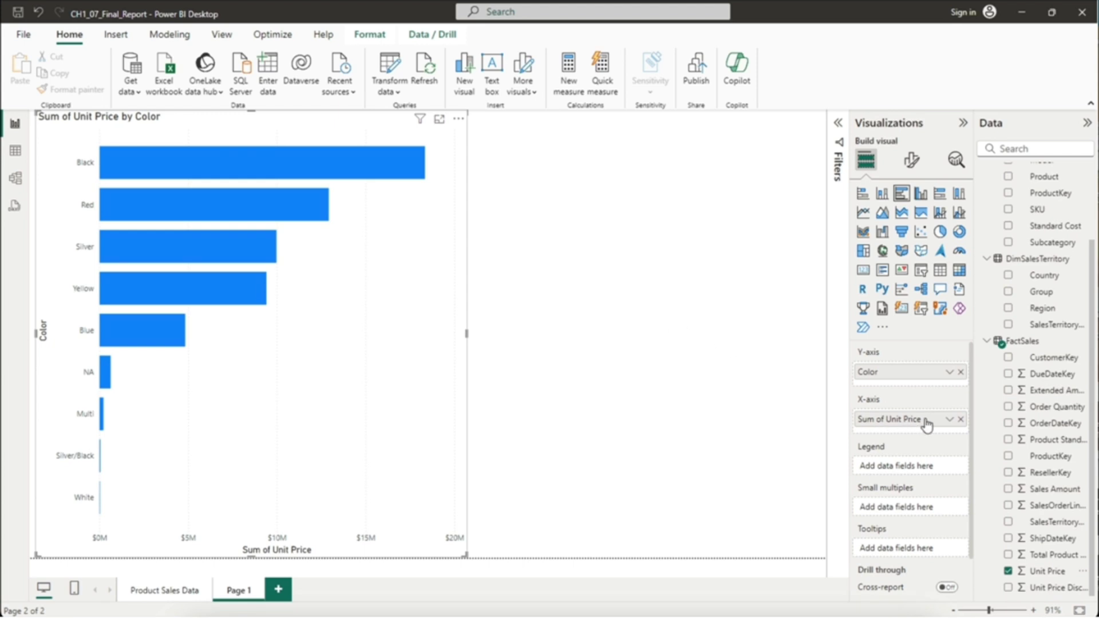
click(950, 421)
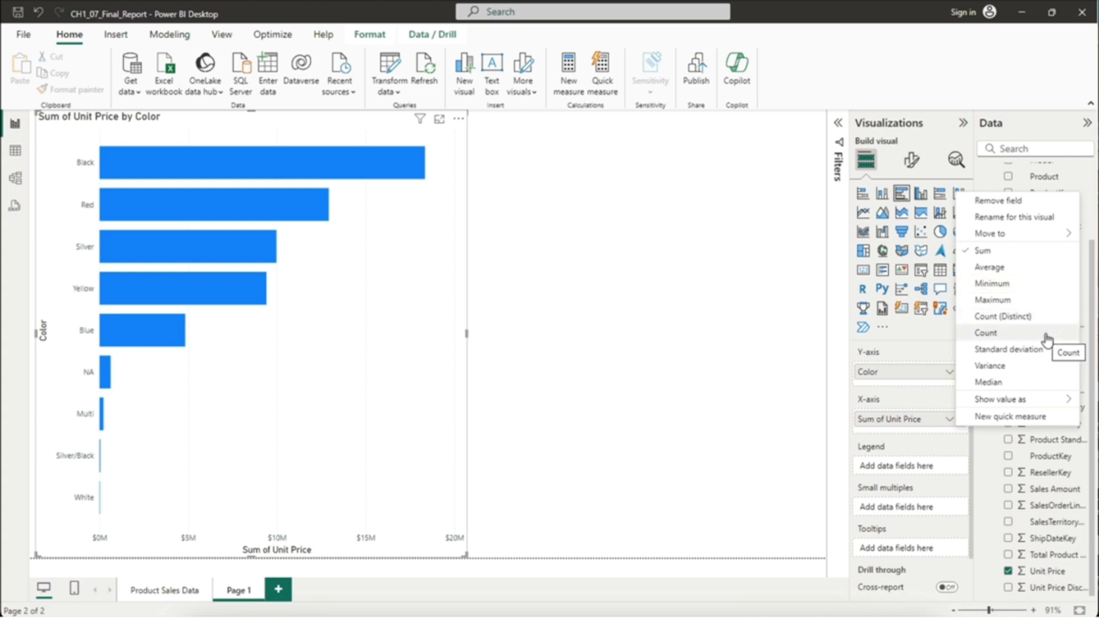
mouse_move(1044, 397)
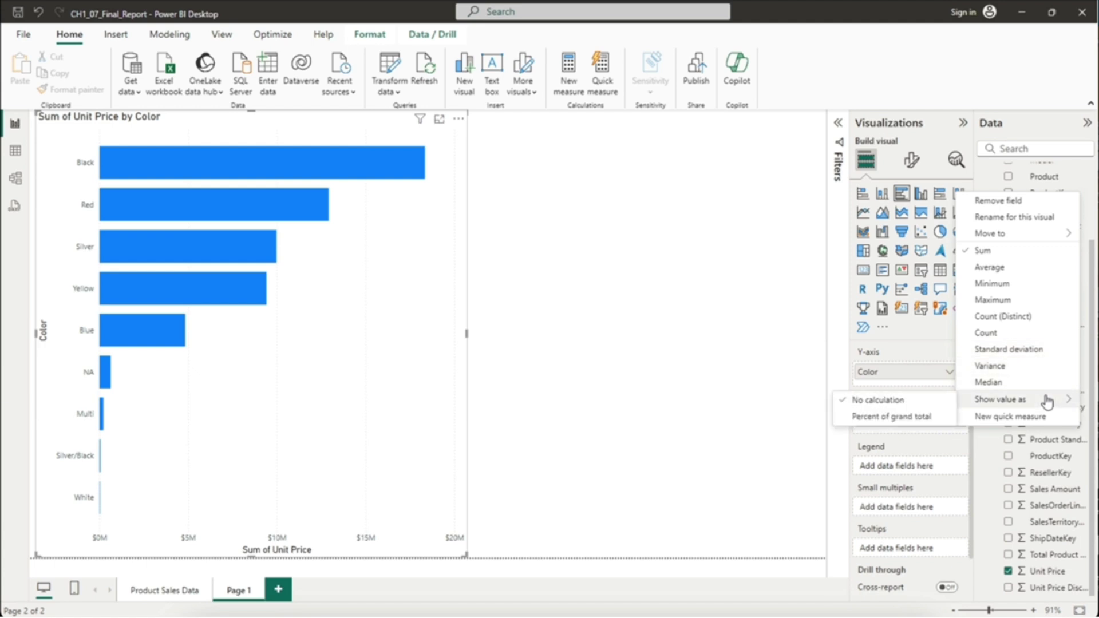
click(1007, 268)
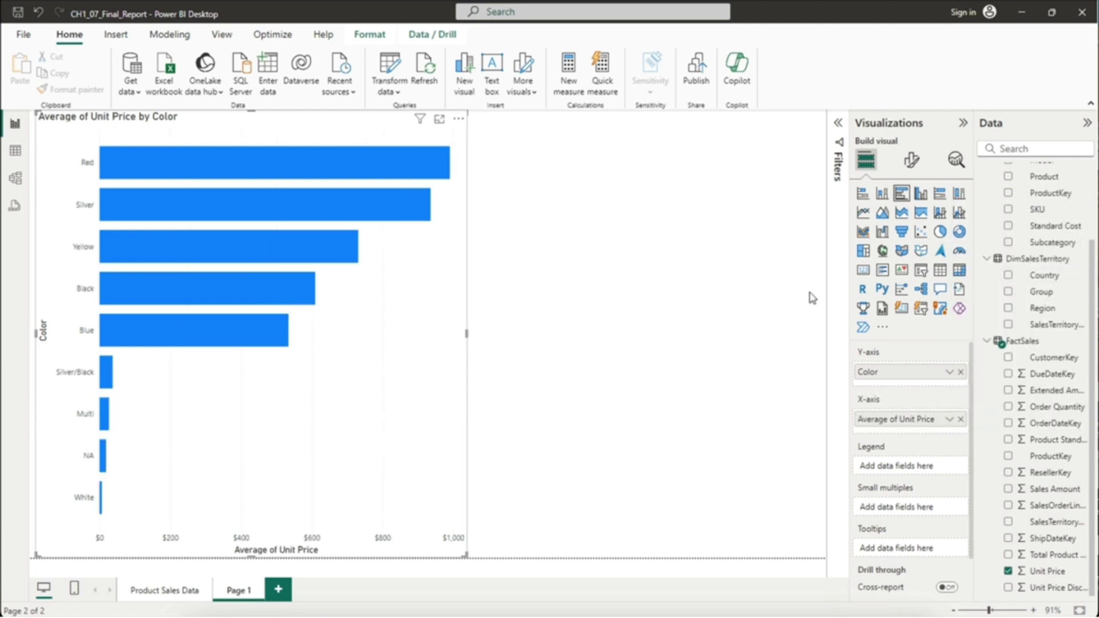
Step: Highlight the Red bar to read its average unit price and clear the highlight
click(409, 174)
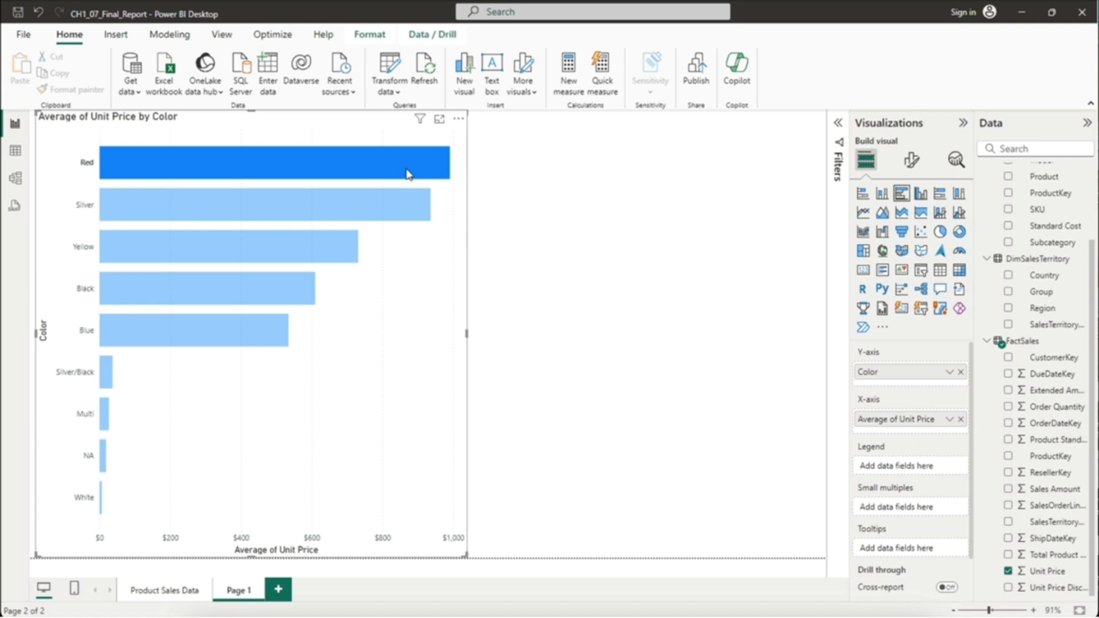
mouse_move(408, 171)
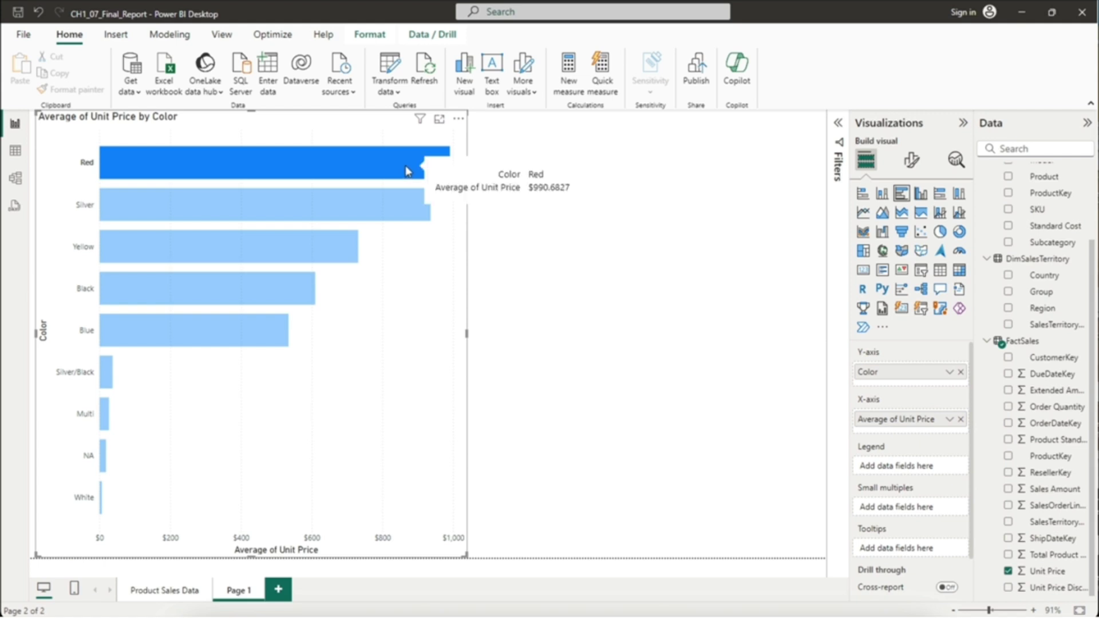
click(747, 432)
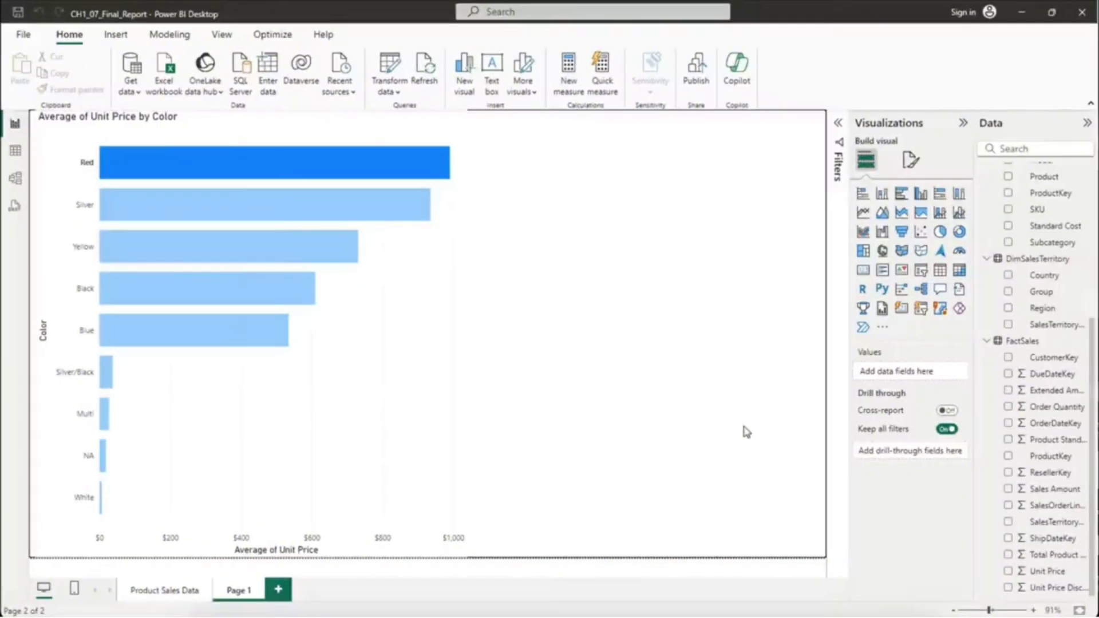
click(372, 164)
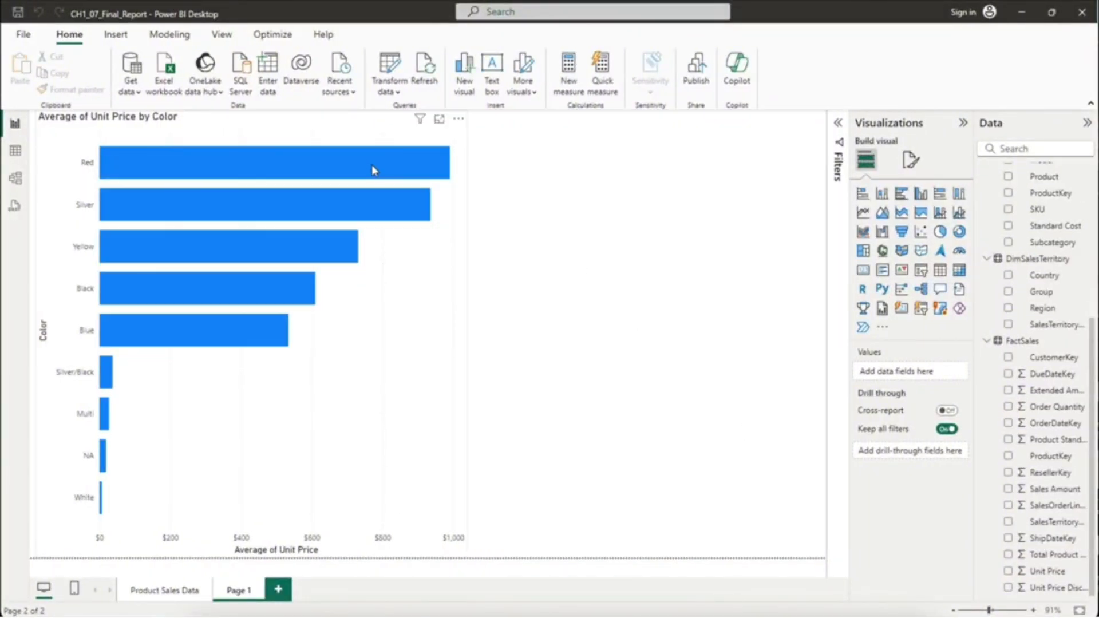
Step: Open the DimProducts query for transformation and examine the data type options of Standard Cost and Color, keeping Color as Text
click(16, 152)
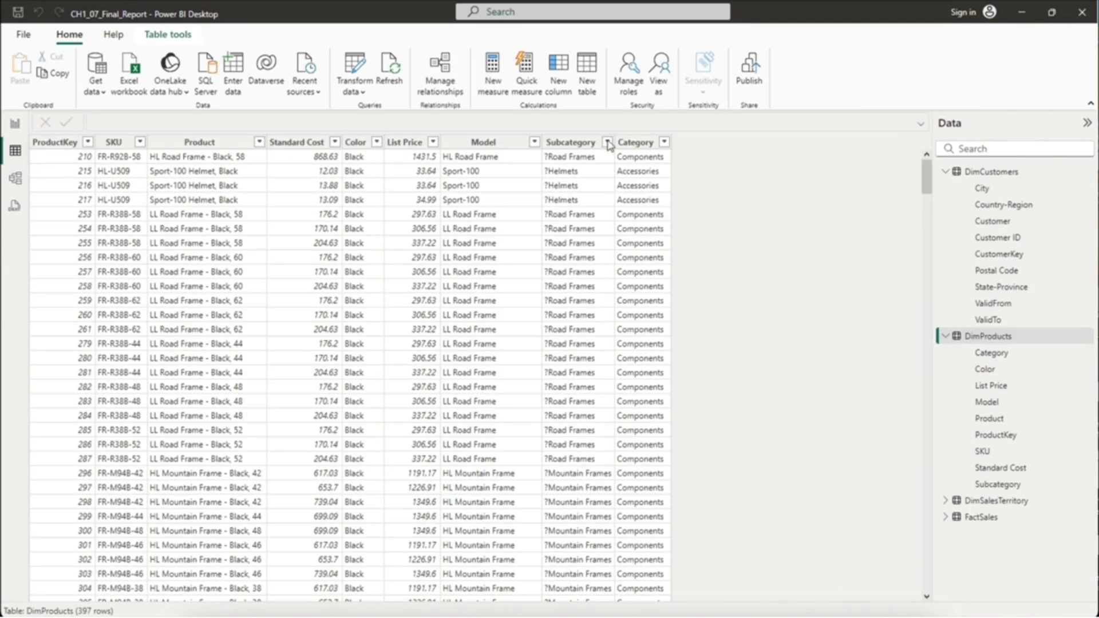
click(367, 64)
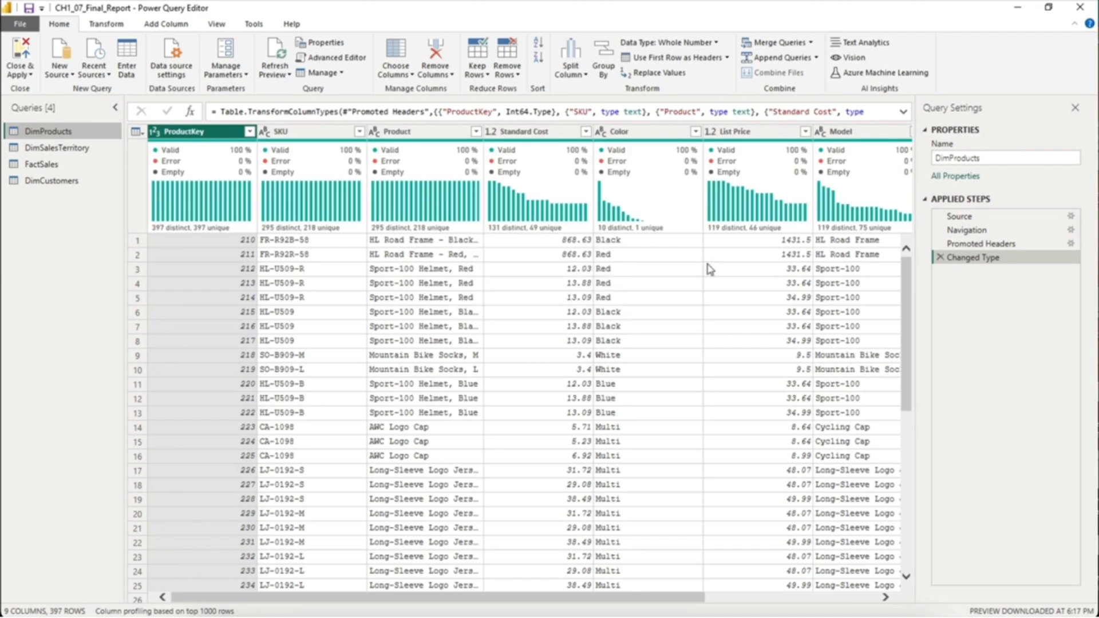
click(566, 135)
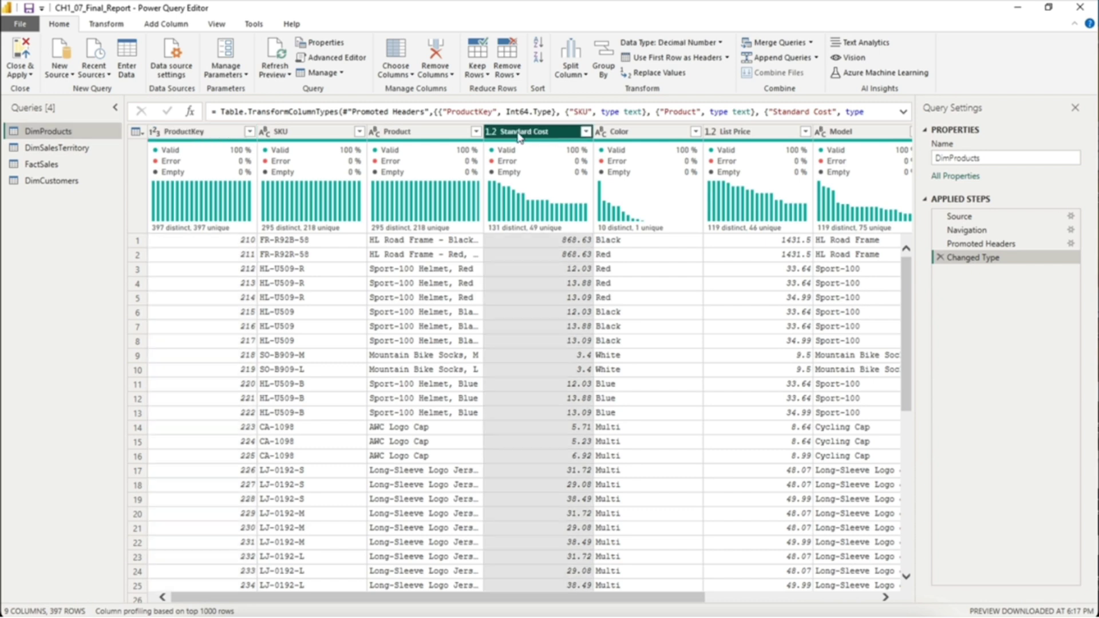
click(493, 133)
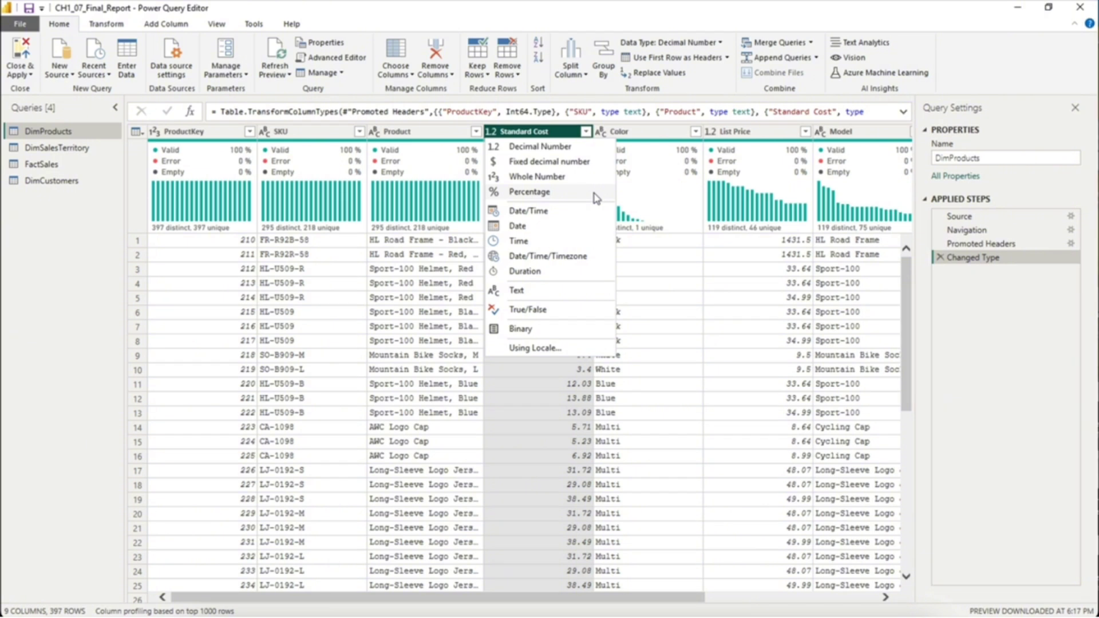
click(604, 135)
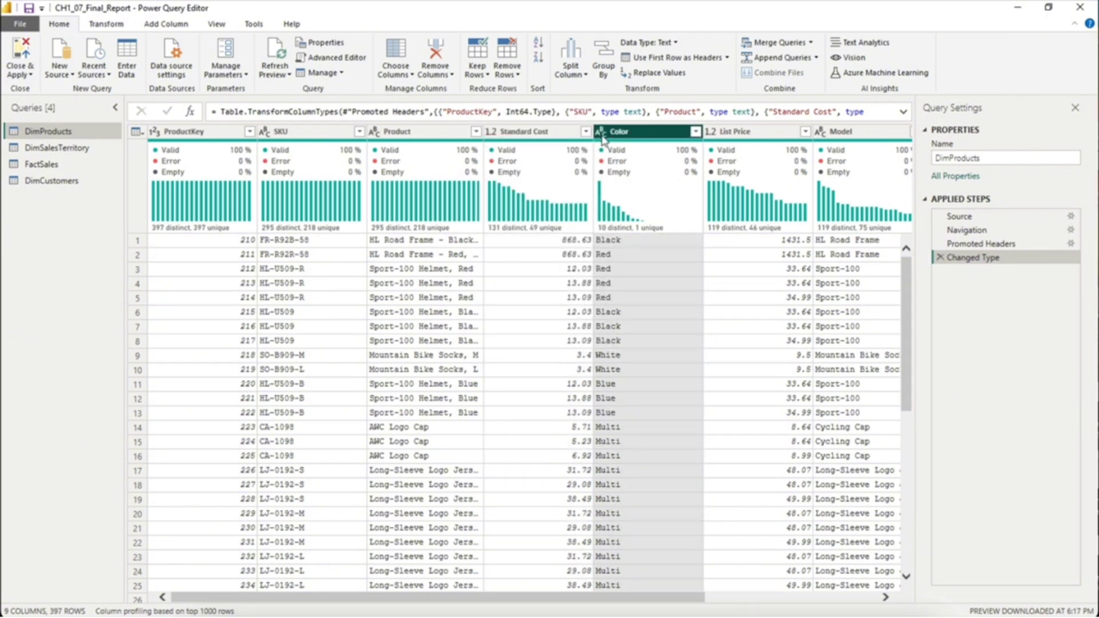
click(601, 133)
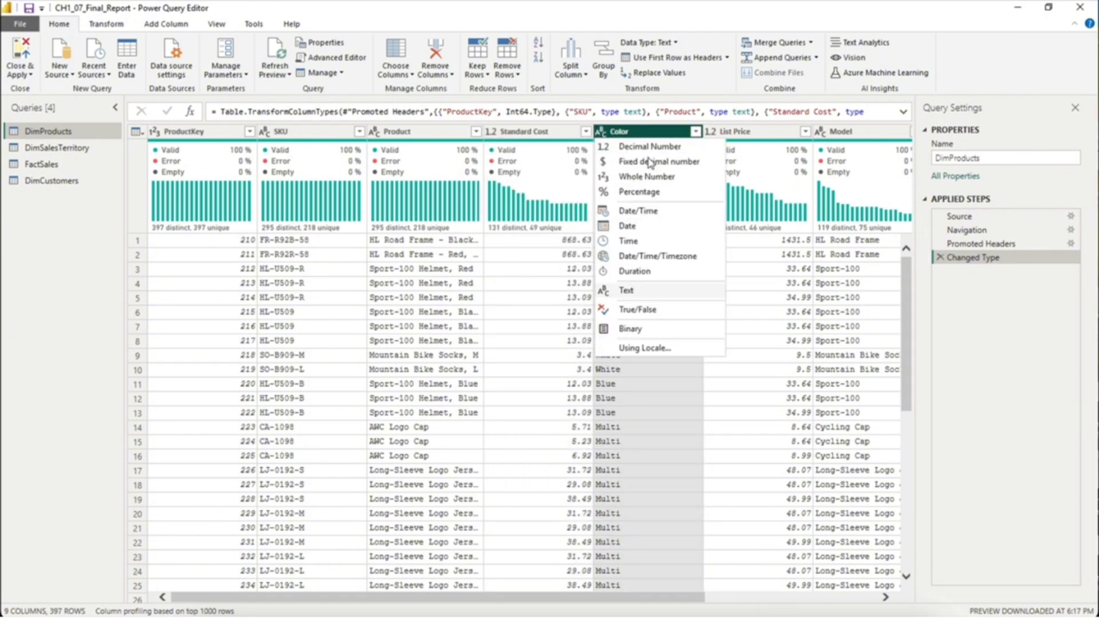
click(633, 290)
Step: Replace "?" with an empty value in the Subcategory column of DimProducts and apply the change
drag(693, 597, 882, 597)
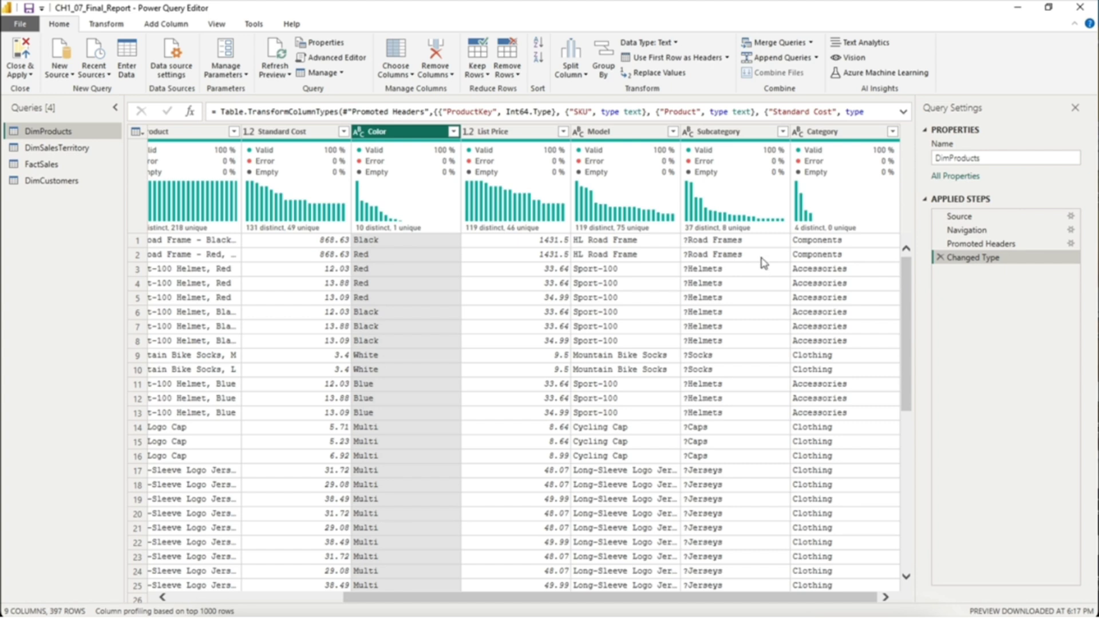
click(748, 132)
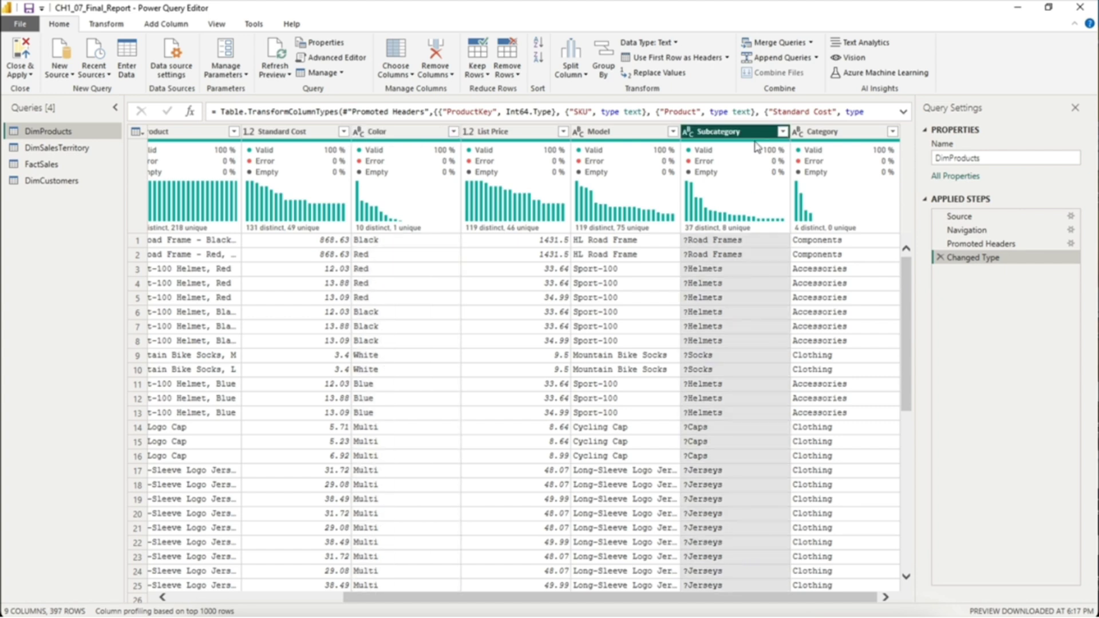
click(668, 74)
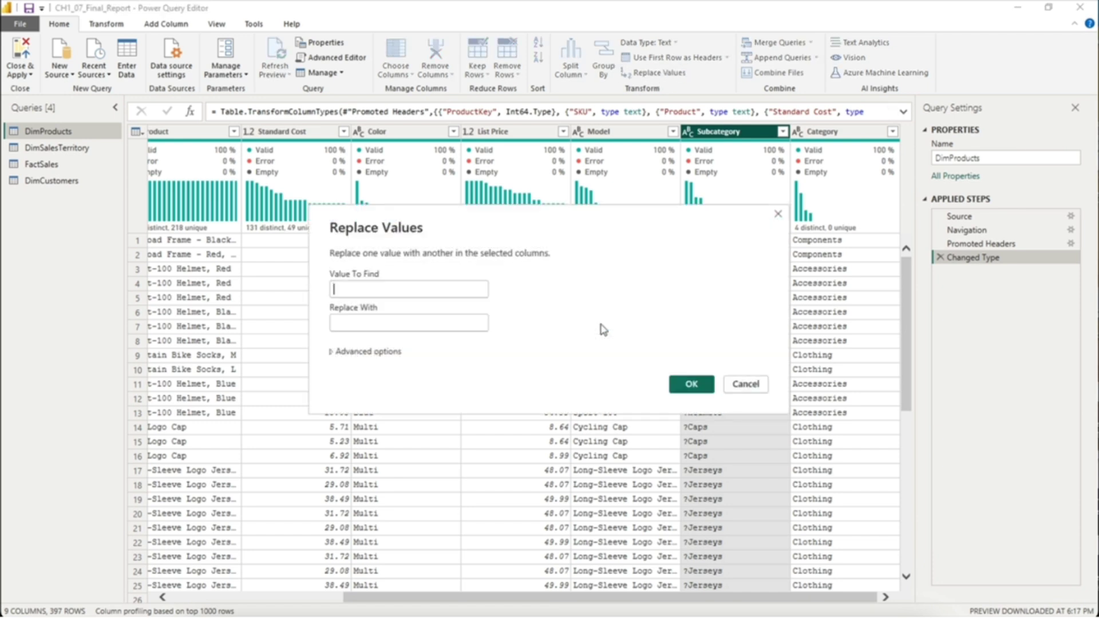
text(?)
click(393, 324)
click(692, 384)
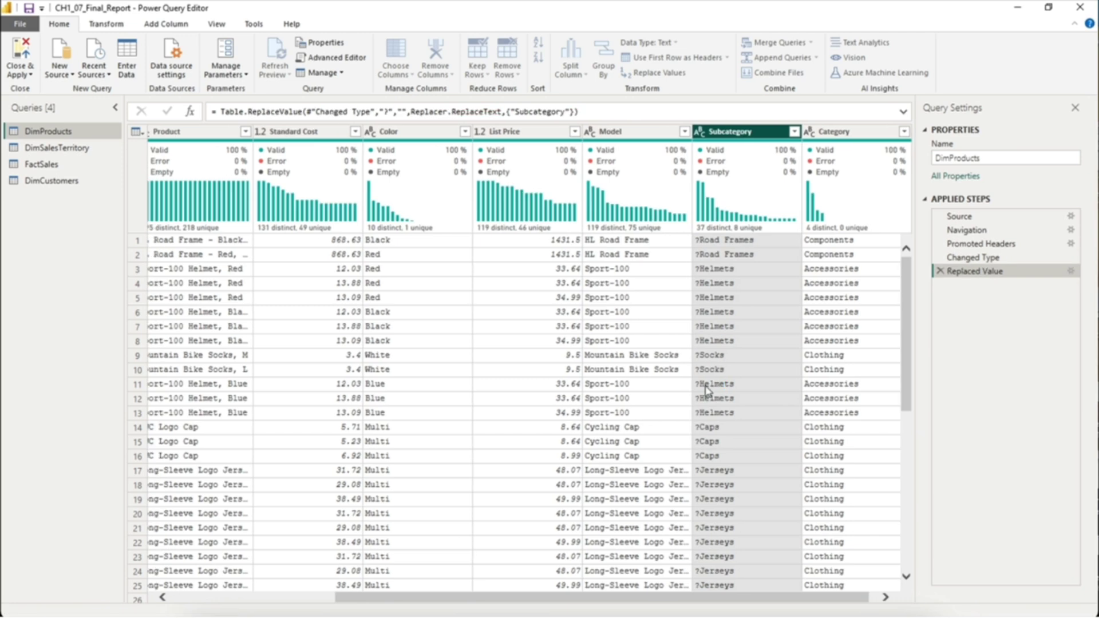
click(22, 55)
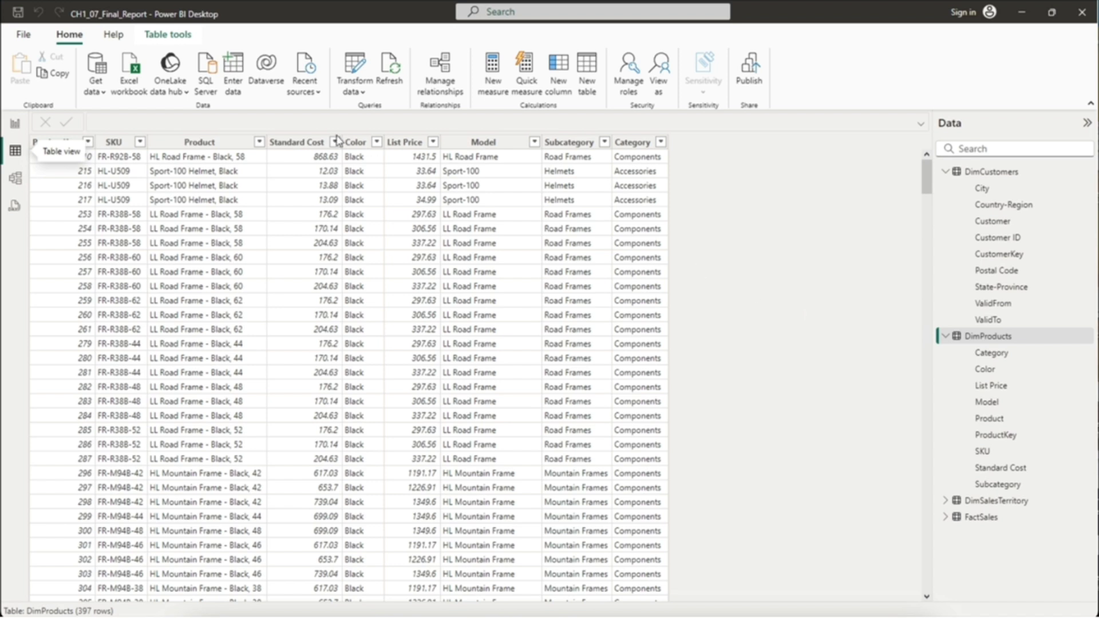
Step: Format the Standard Cost column of DimProducts as Currency with 0 decimal places and set its default summarization to Average
click(298, 144)
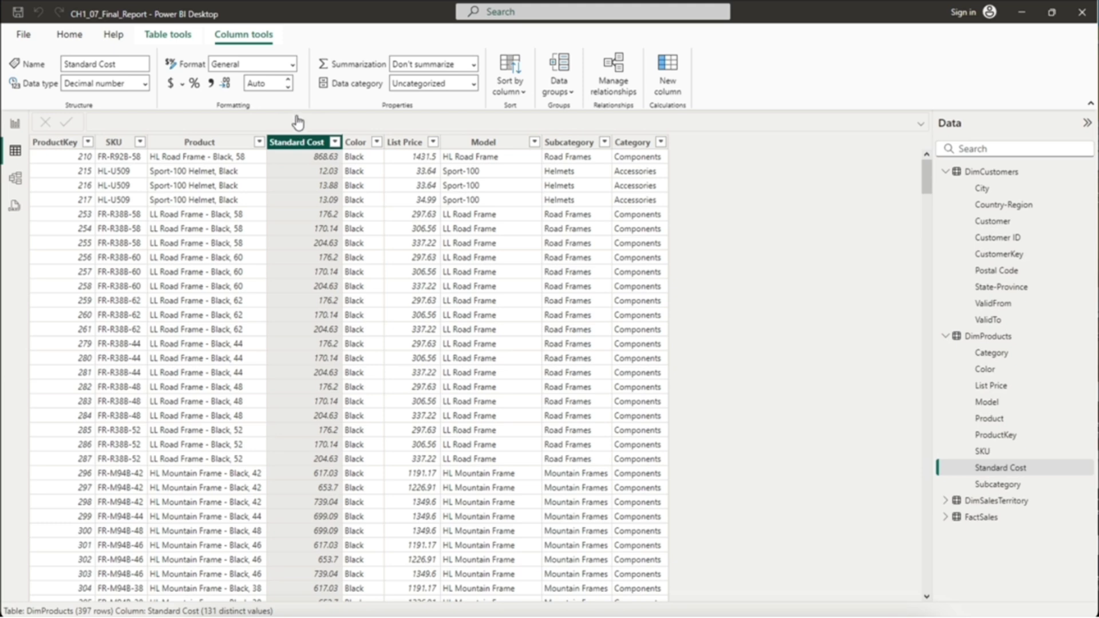
click(292, 65)
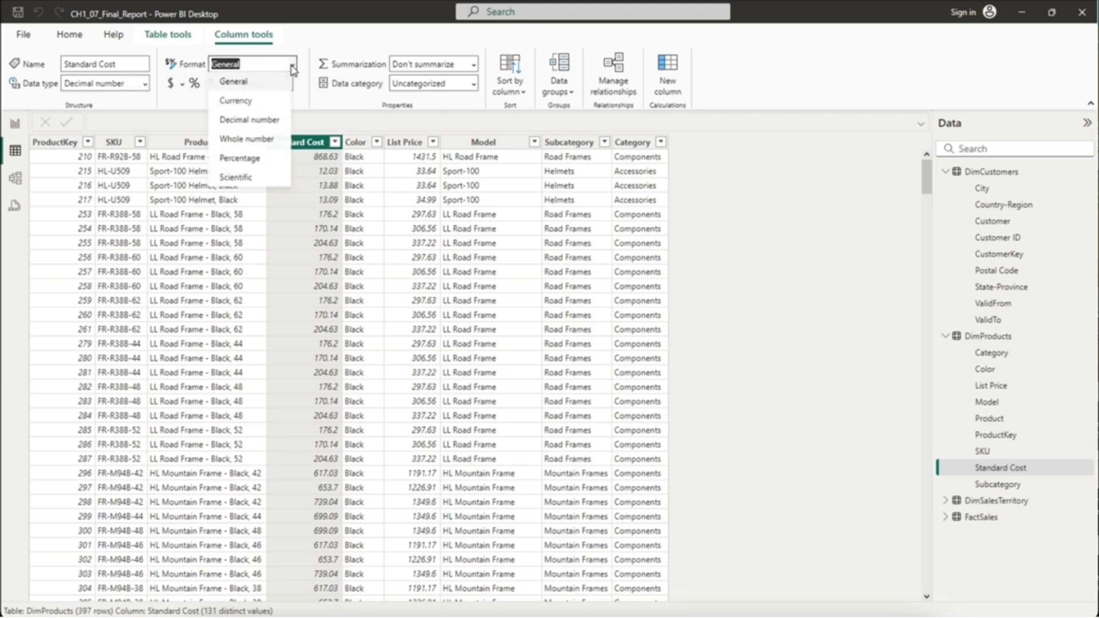
click(255, 103)
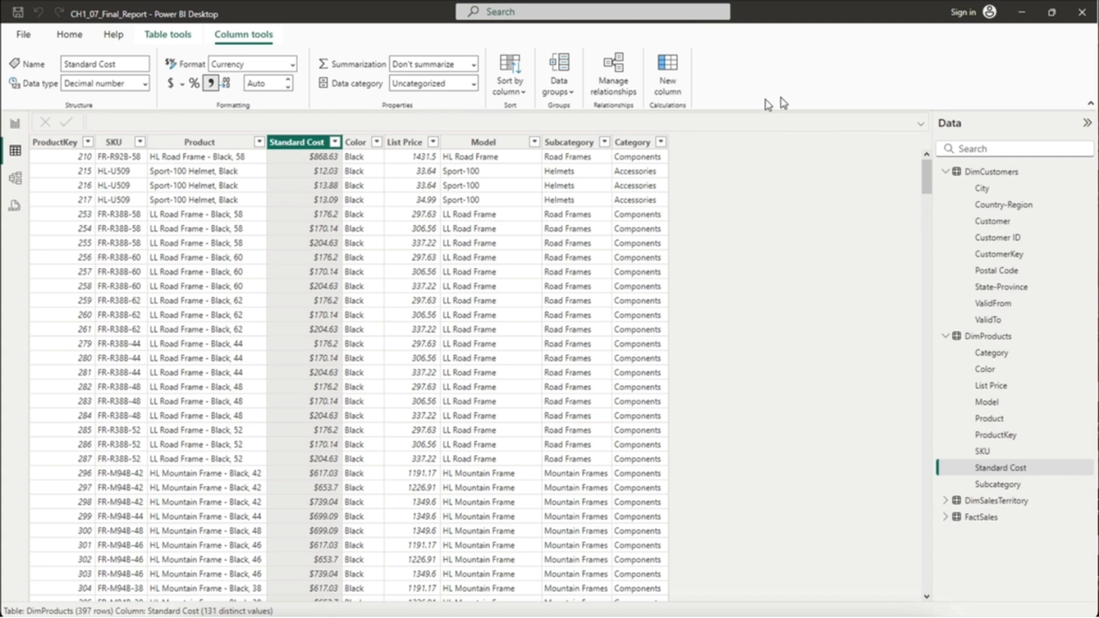
click(275, 84)
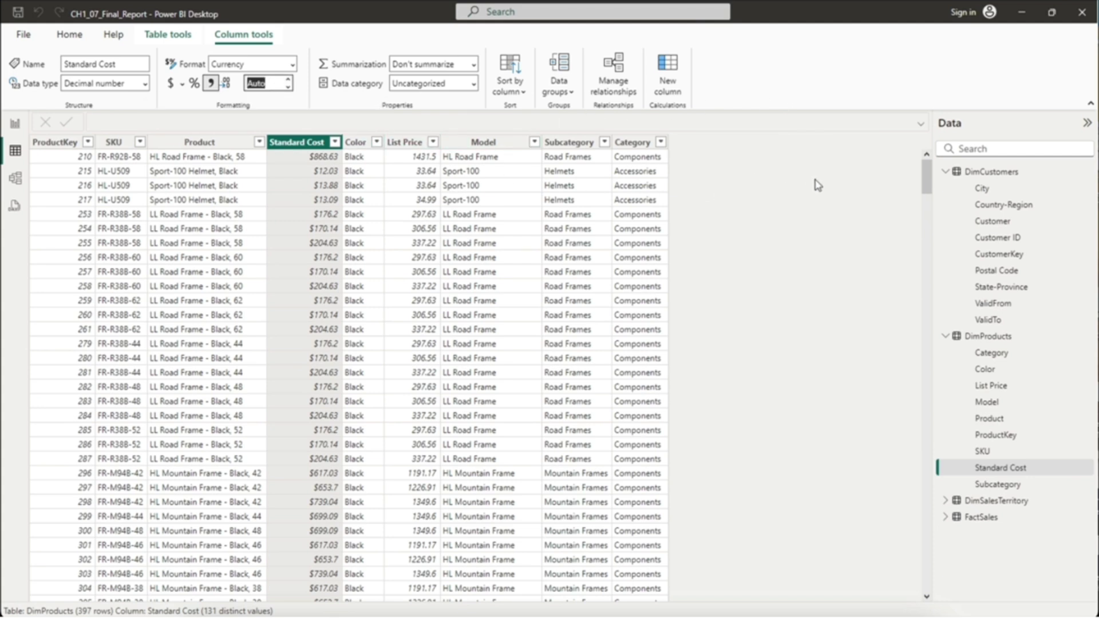
text(00)
key(Return)
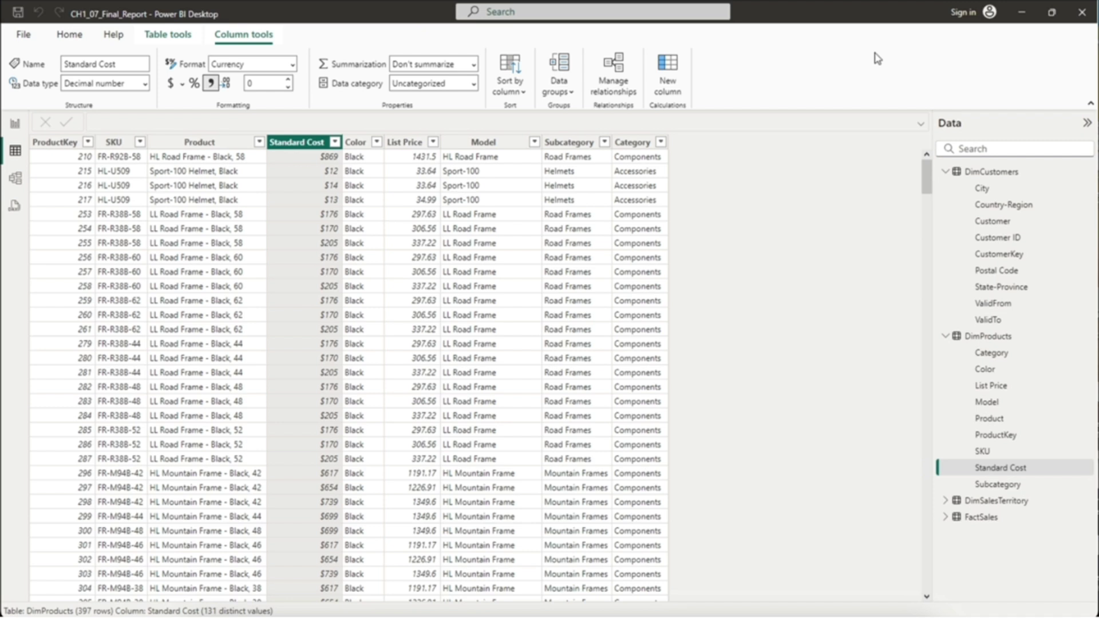
click(456, 64)
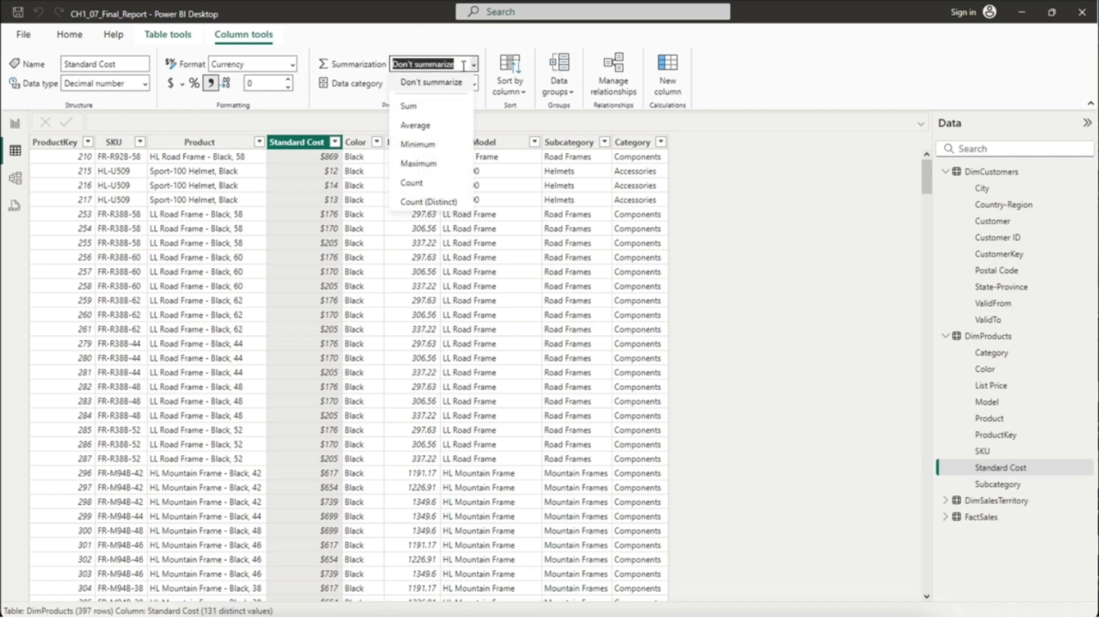
click(429, 127)
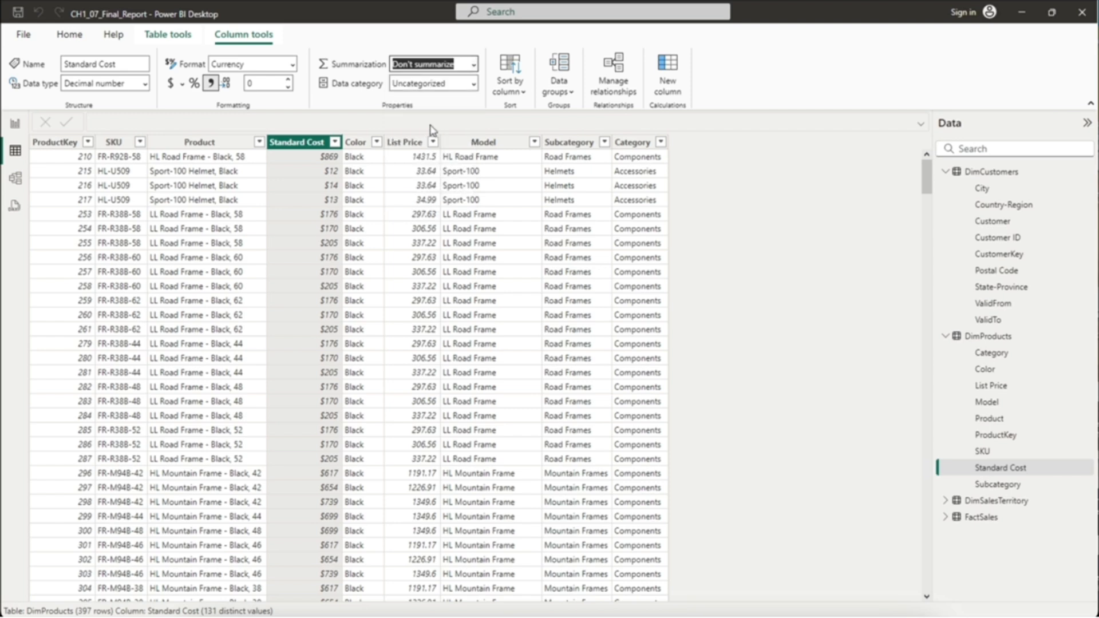
Step: Add a card showing Standard Cost to report Page 1 and shorten it to about half its height
click(13, 126)
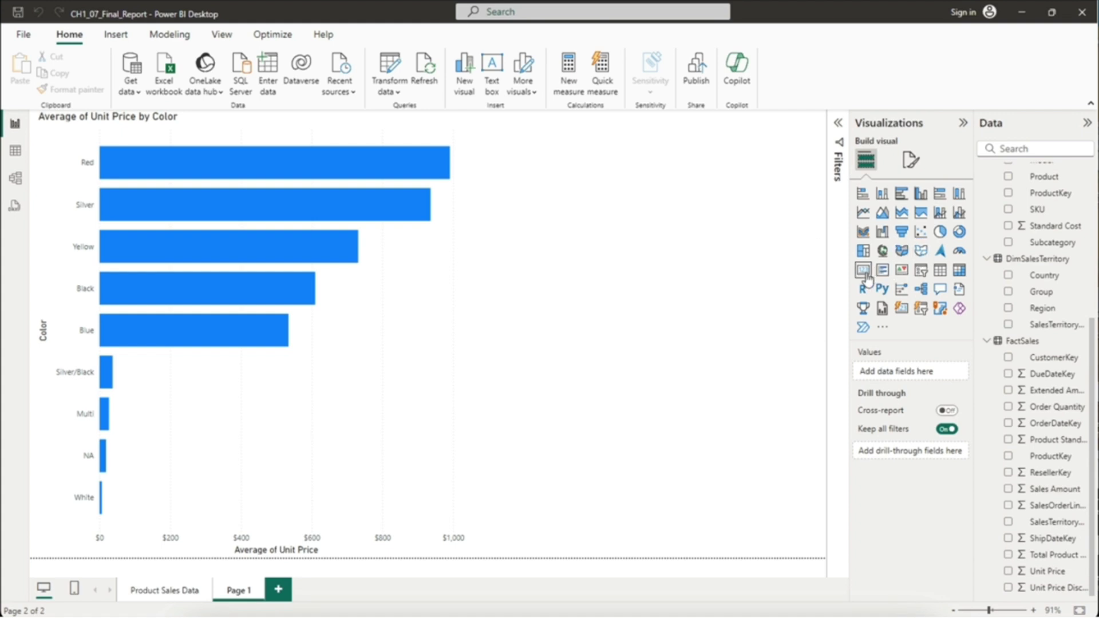
click(864, 271)
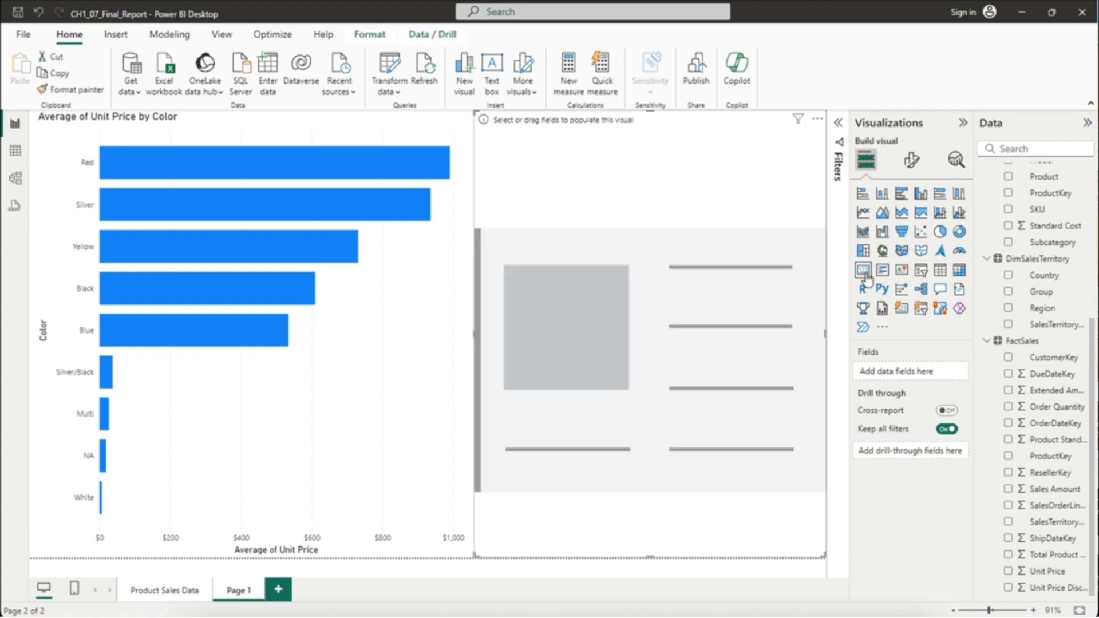
click(1009, 228)
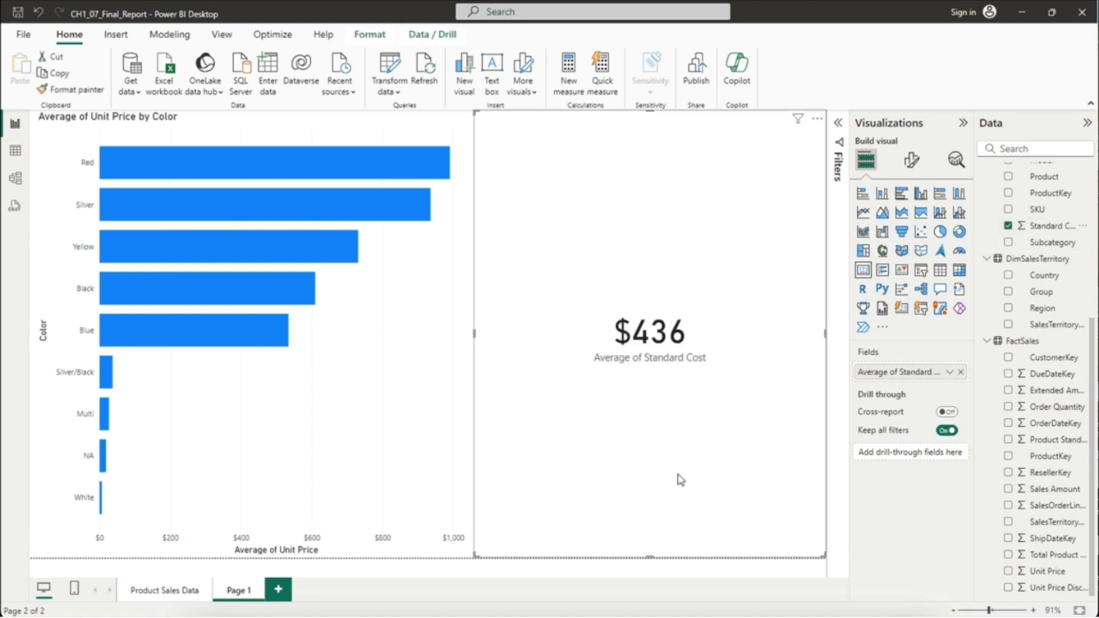
drag(651, 556, 658, 269)
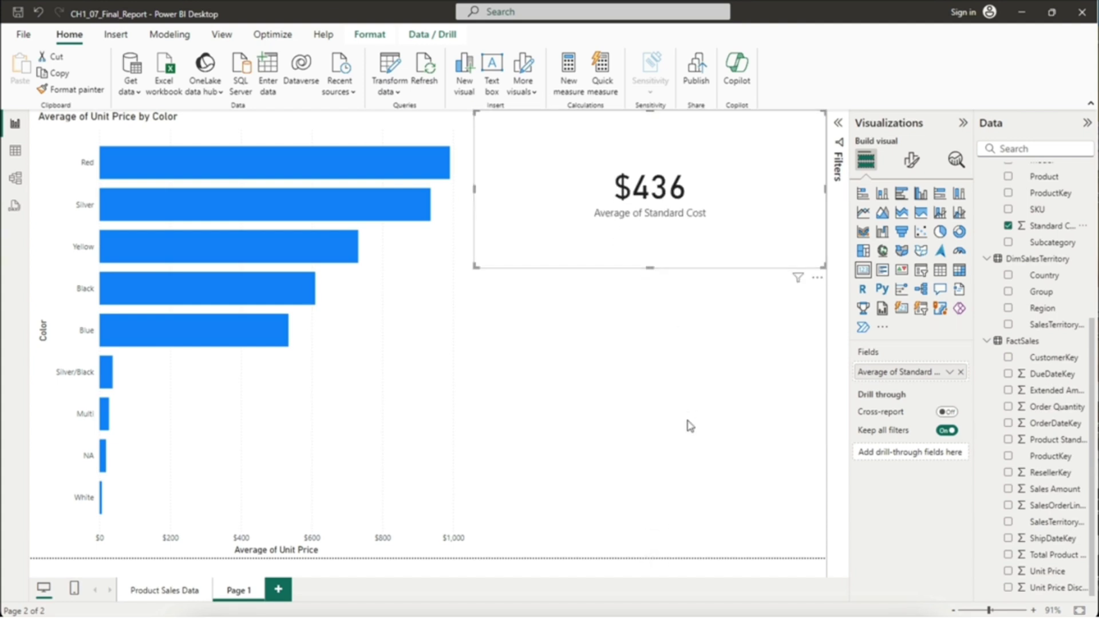
click(691, 426)
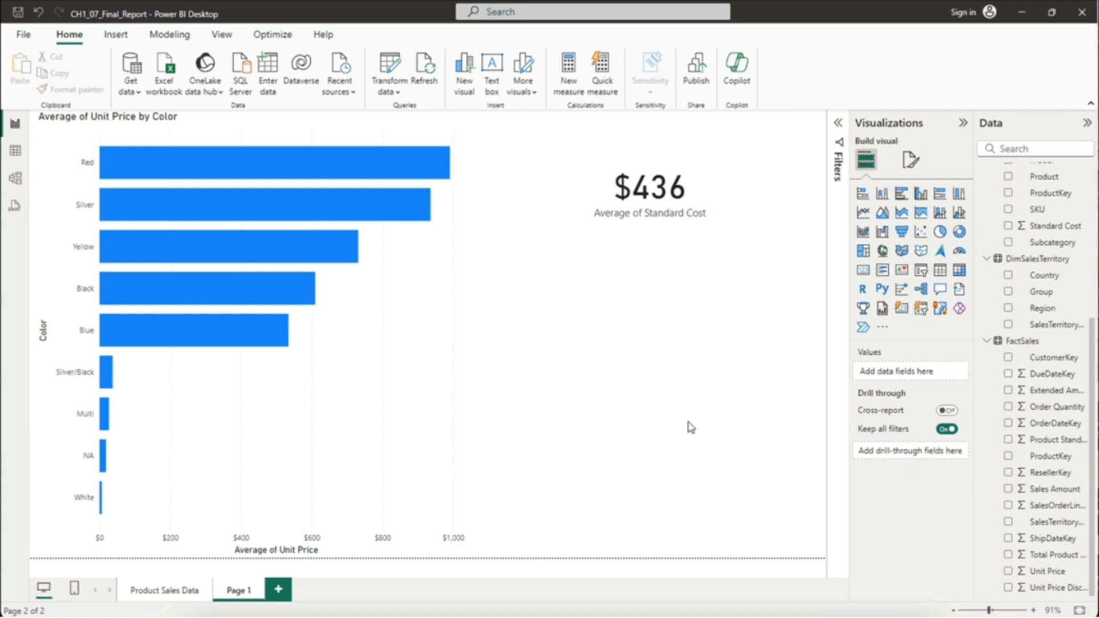
Step: Set the data category of the City column in the DimCustomers table to City
click(16, 151)
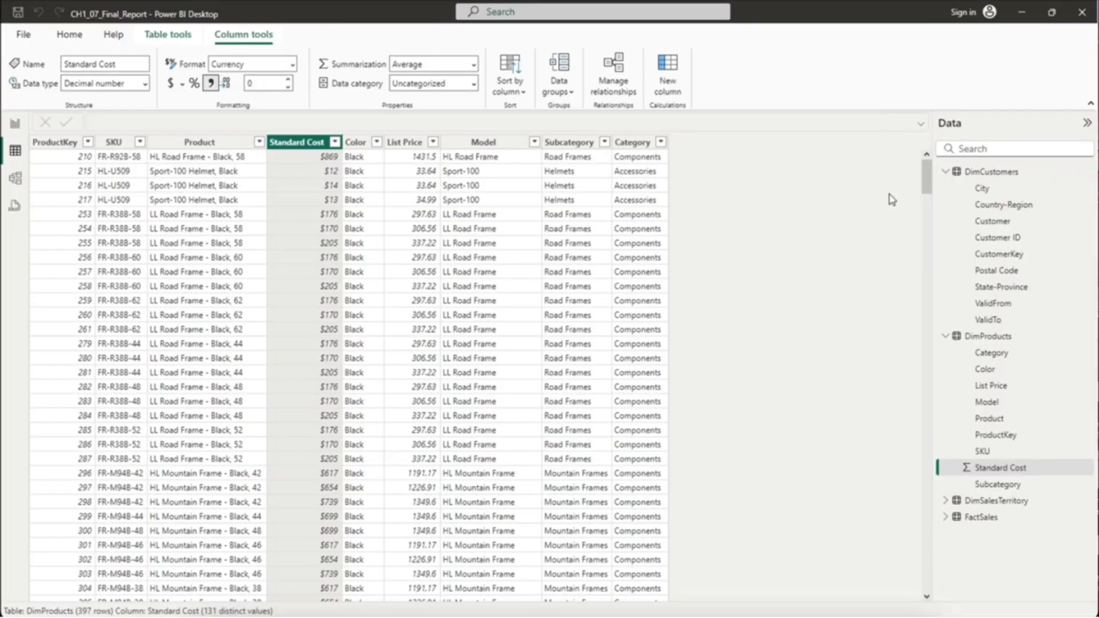
click(997, 172)
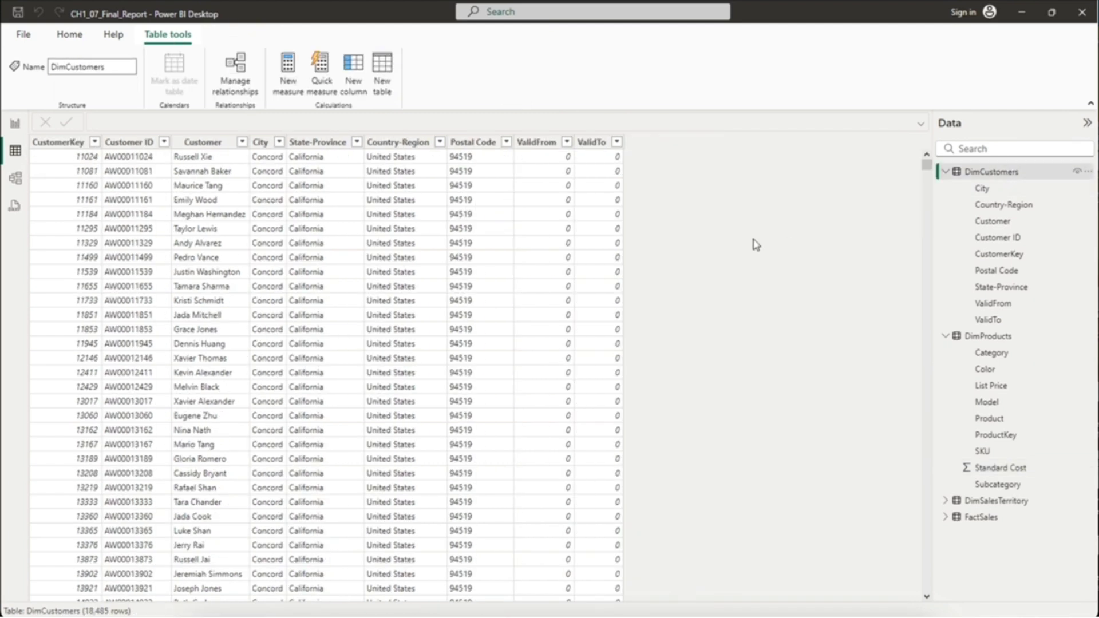
click(261, 144)
click(435, 81)
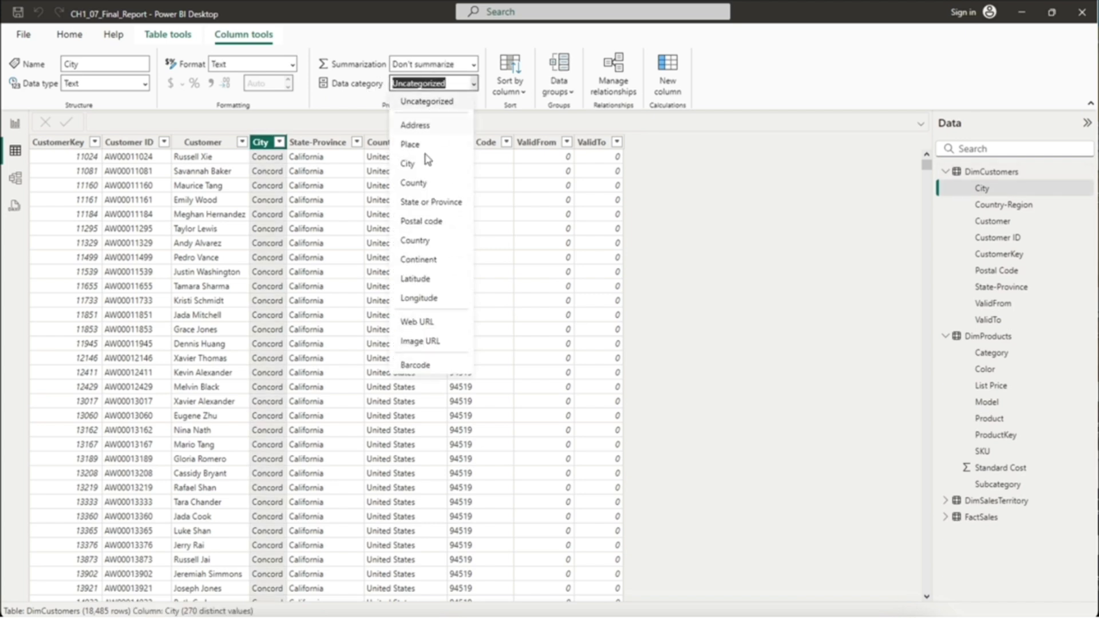
click(381, 152)
text(City)
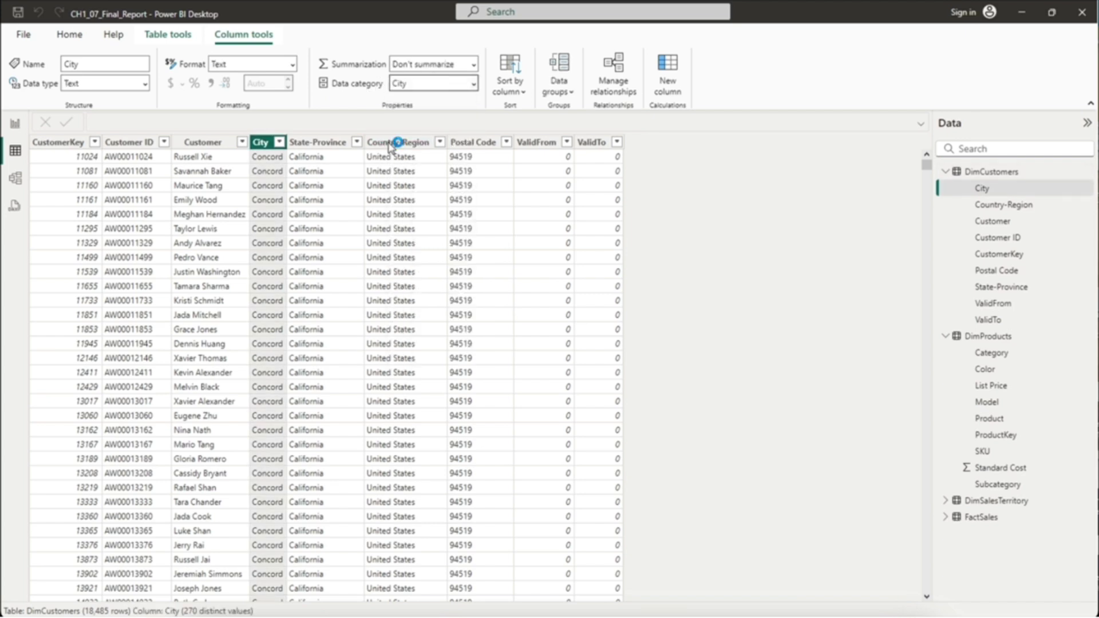
key(Return)
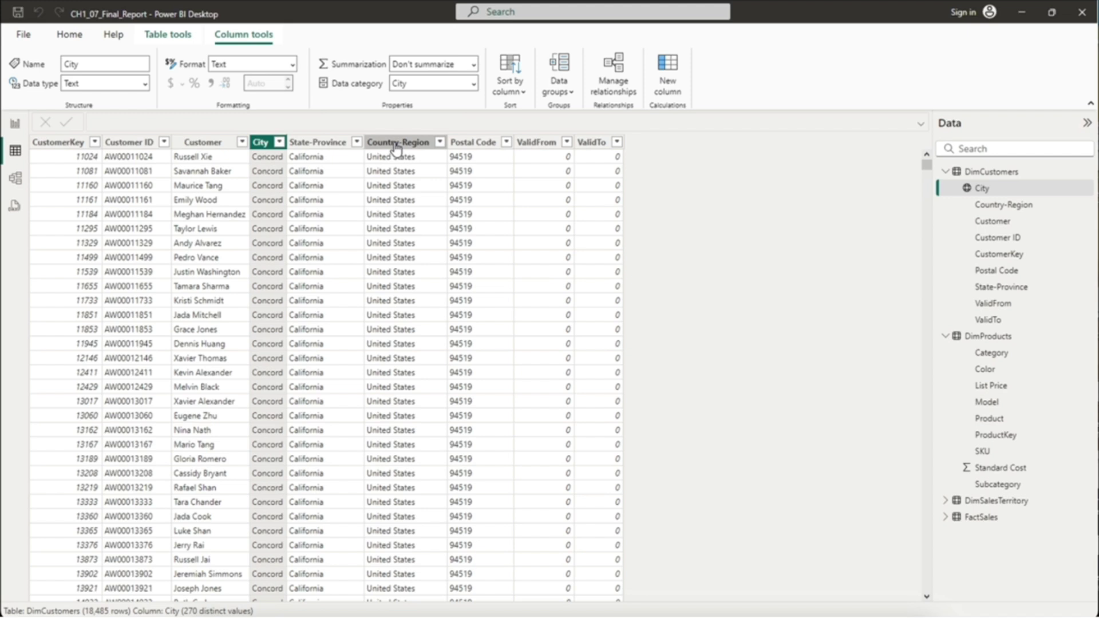
Step: Set the data category of the Country-Region column in DimCustomers to Country
click(396, 143)
click(473, 84)
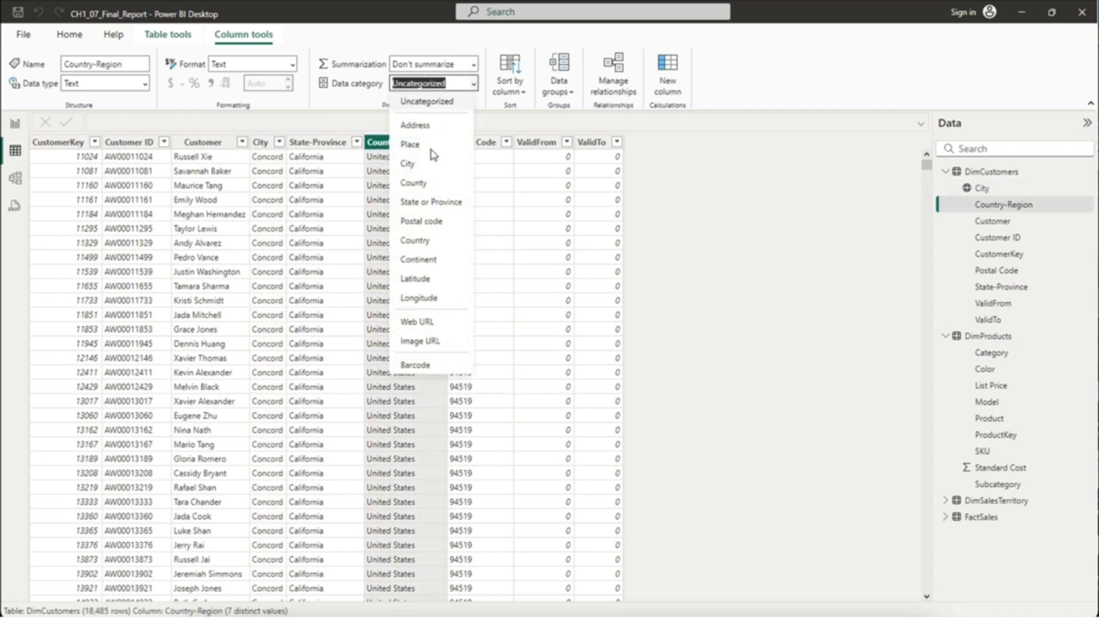
click(425, 242)
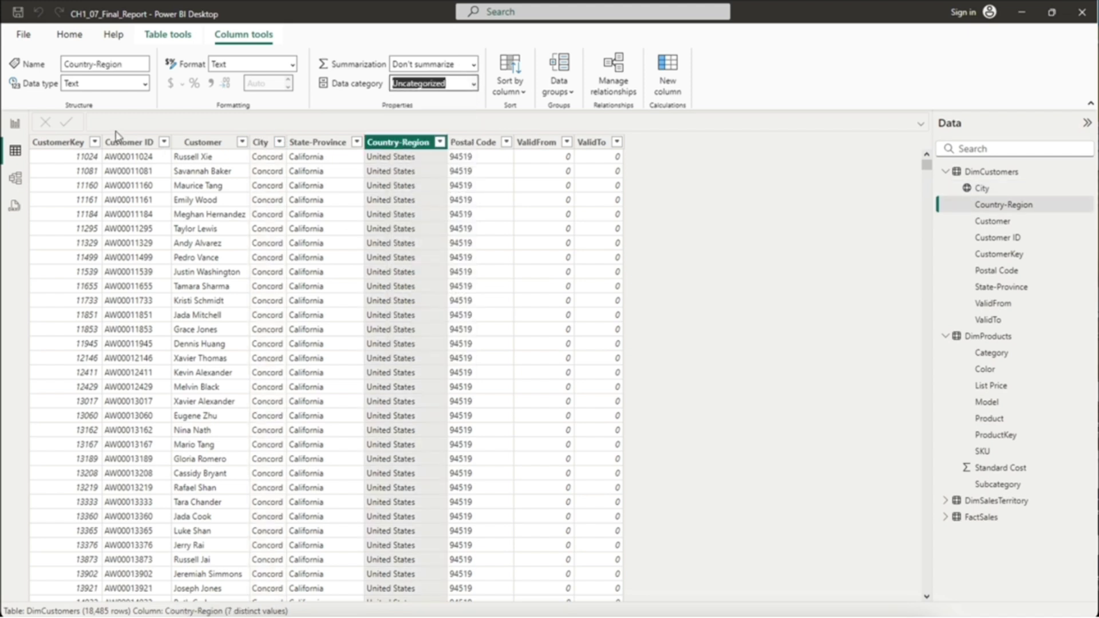
Step: Add a map to report Page 1 with Country-Region as location and SalesOrderLineKey as bubble size
click(15, 124)
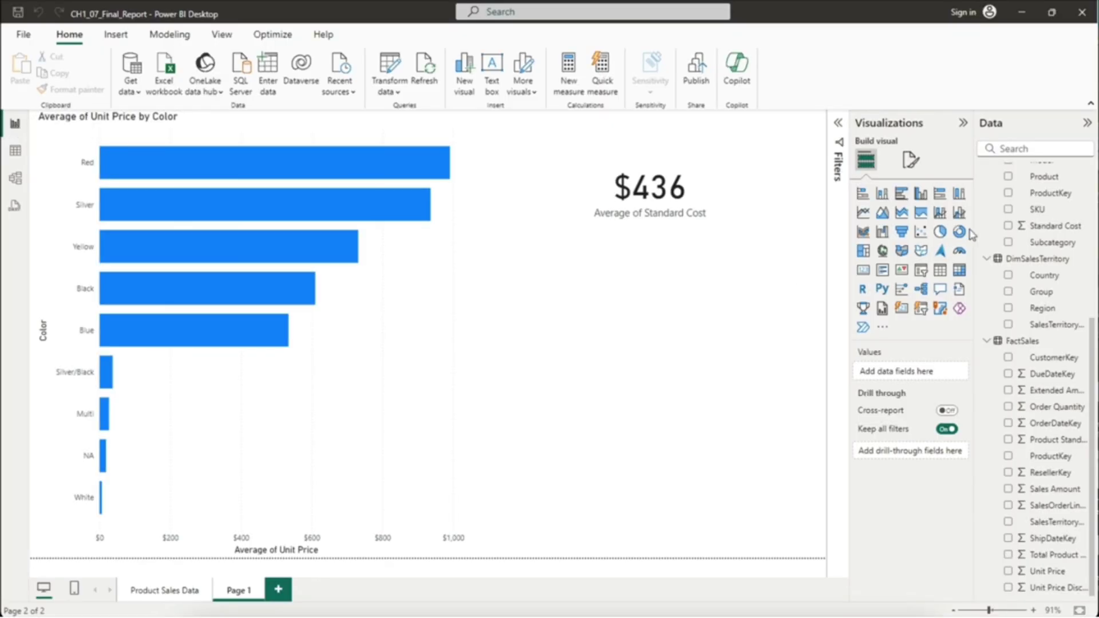
scroll(1013, 234, up, 5)
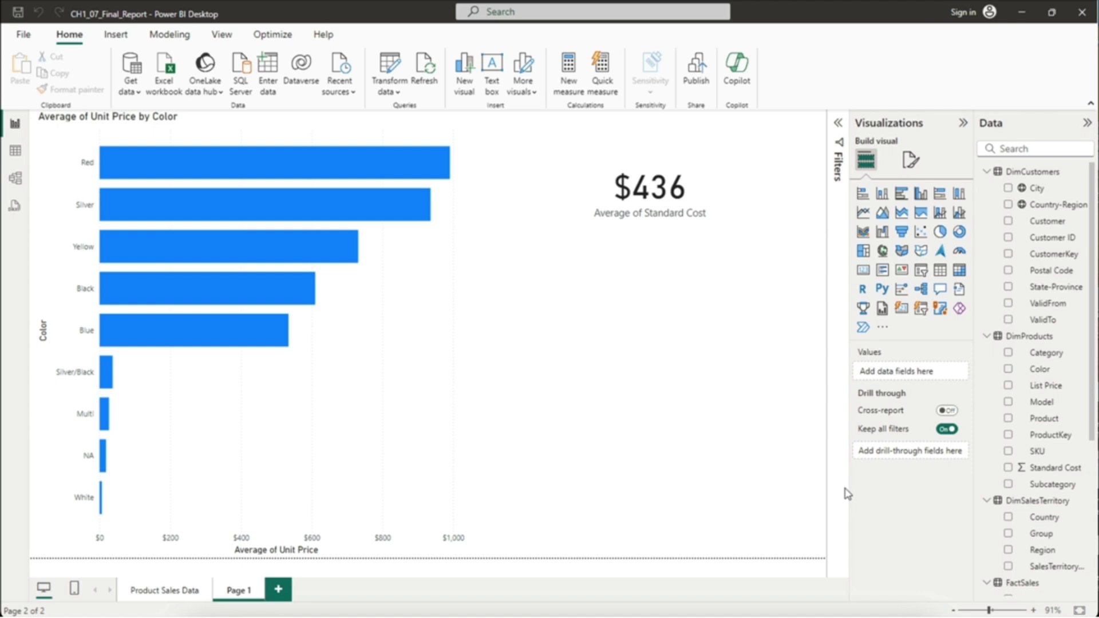
click(884, 252)
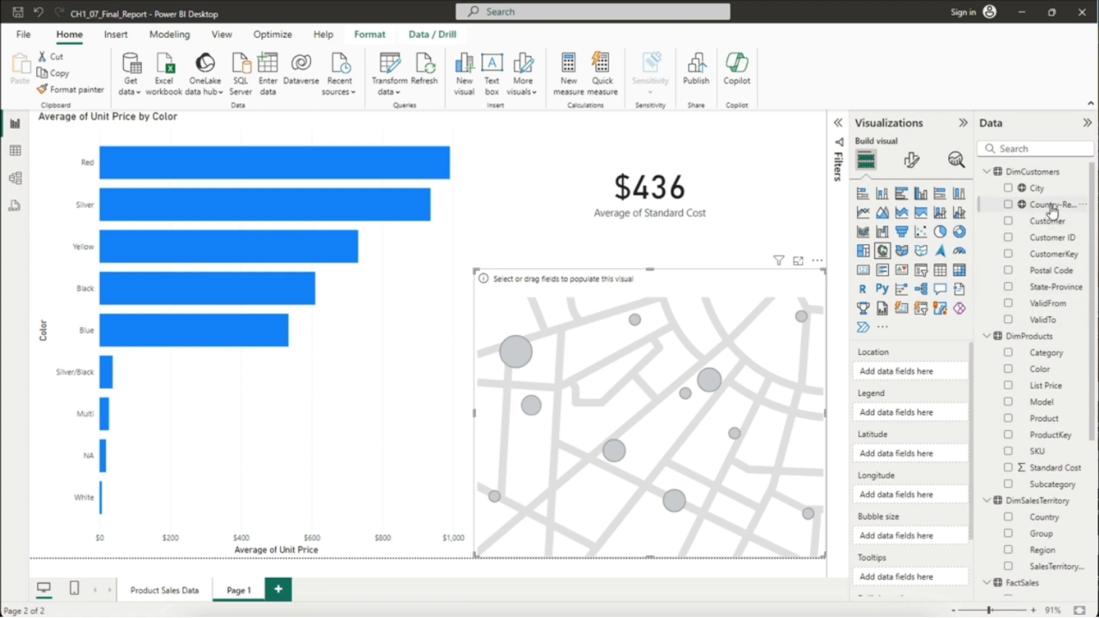
drag(1054, 205, 912, 375)
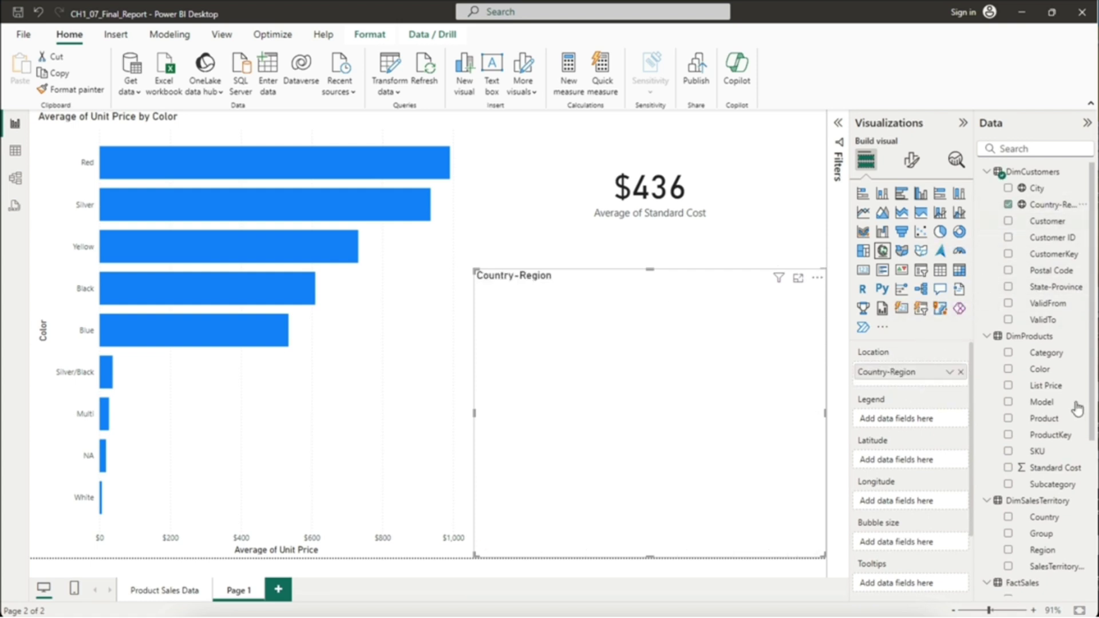
drag(1090, 417, 1086, 578)
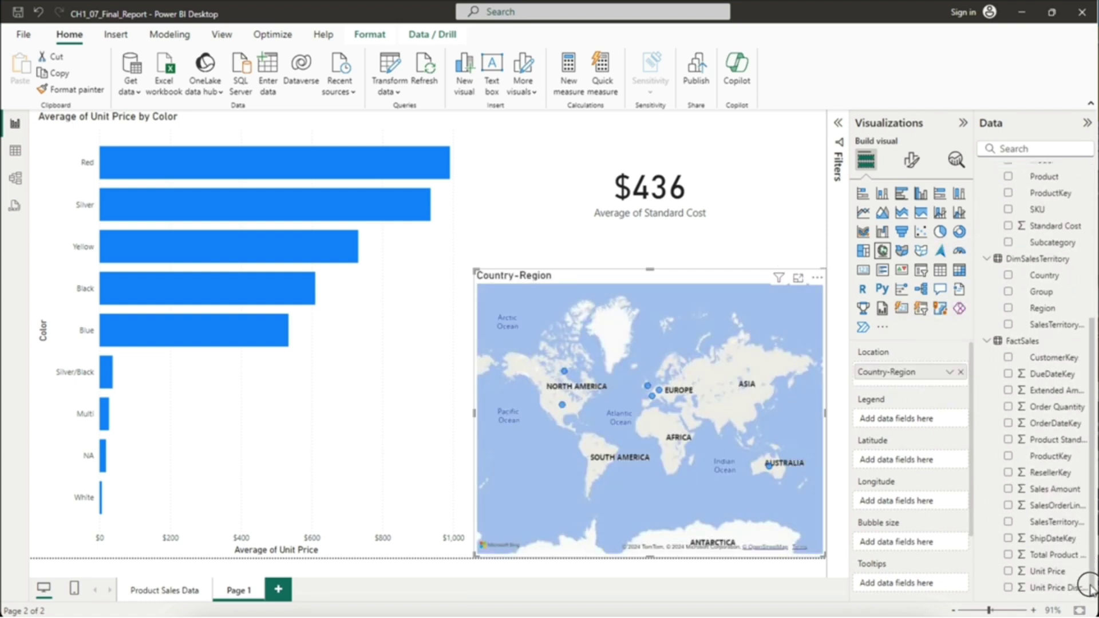
drag(1061, 514, 916, 552)
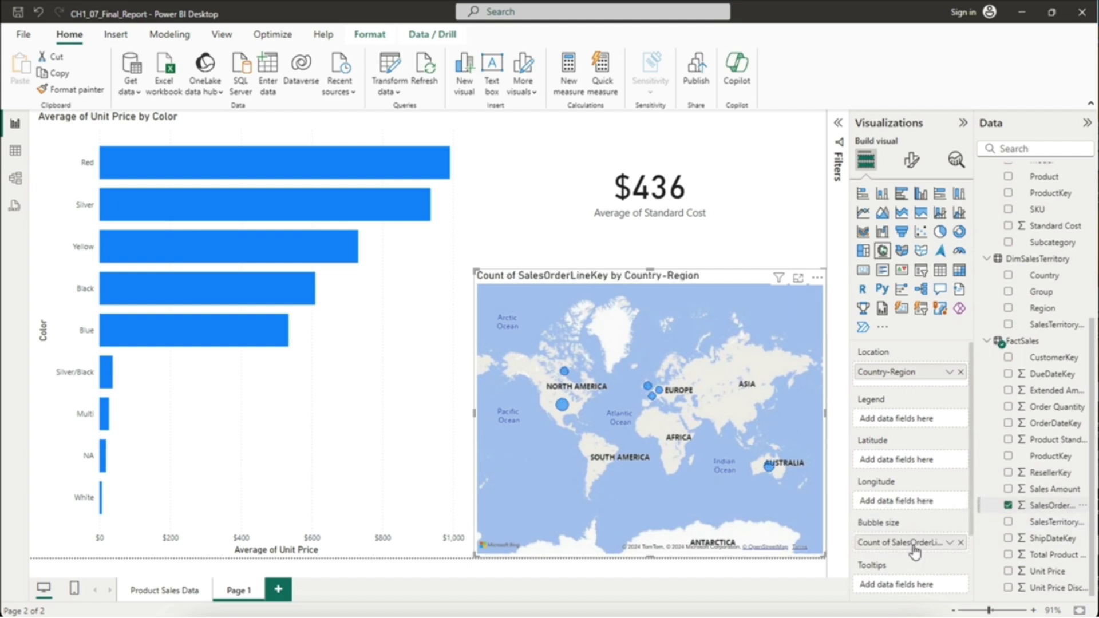
Step: Read the sales order line counts of the Canada, United States and France bubbles on the map
scroll(547, 405, up, 2)
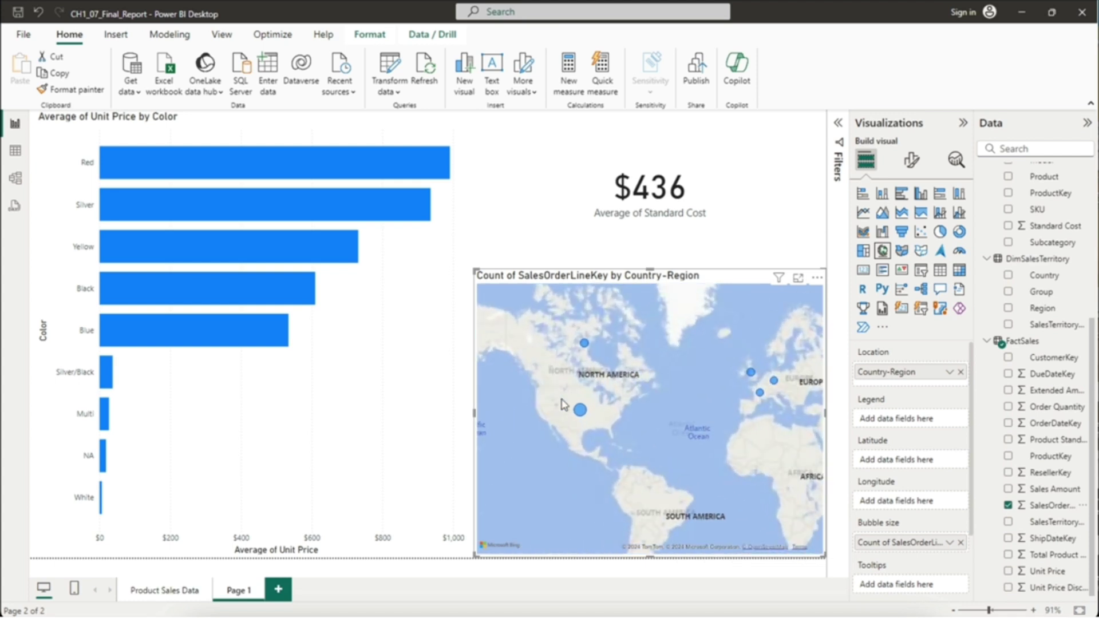
mouse_move(588, 347)
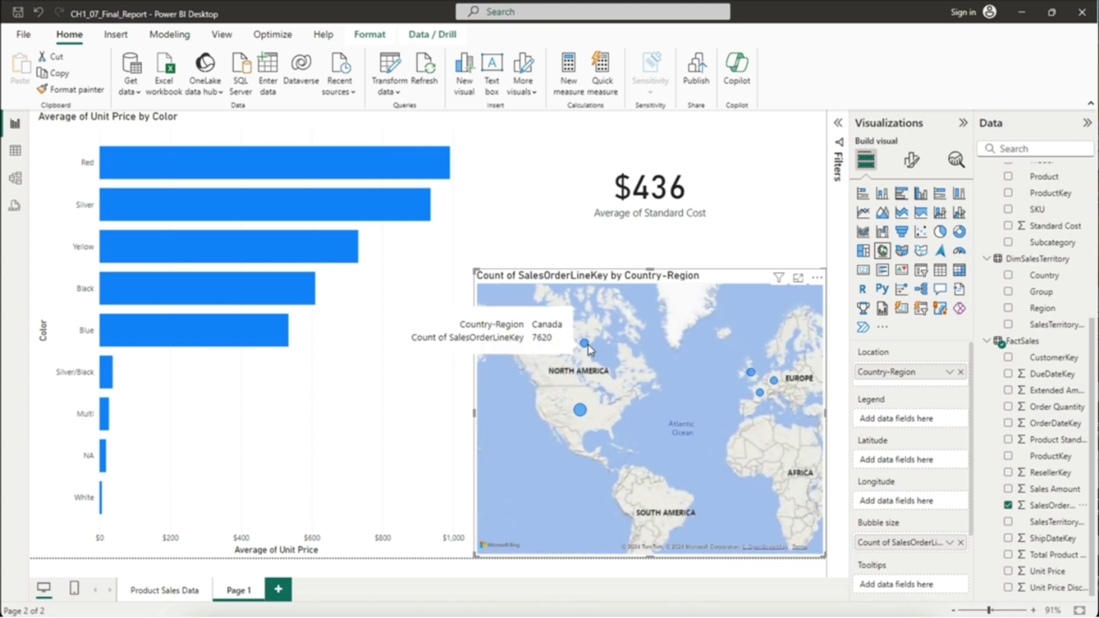
mouse_move(582, 411)
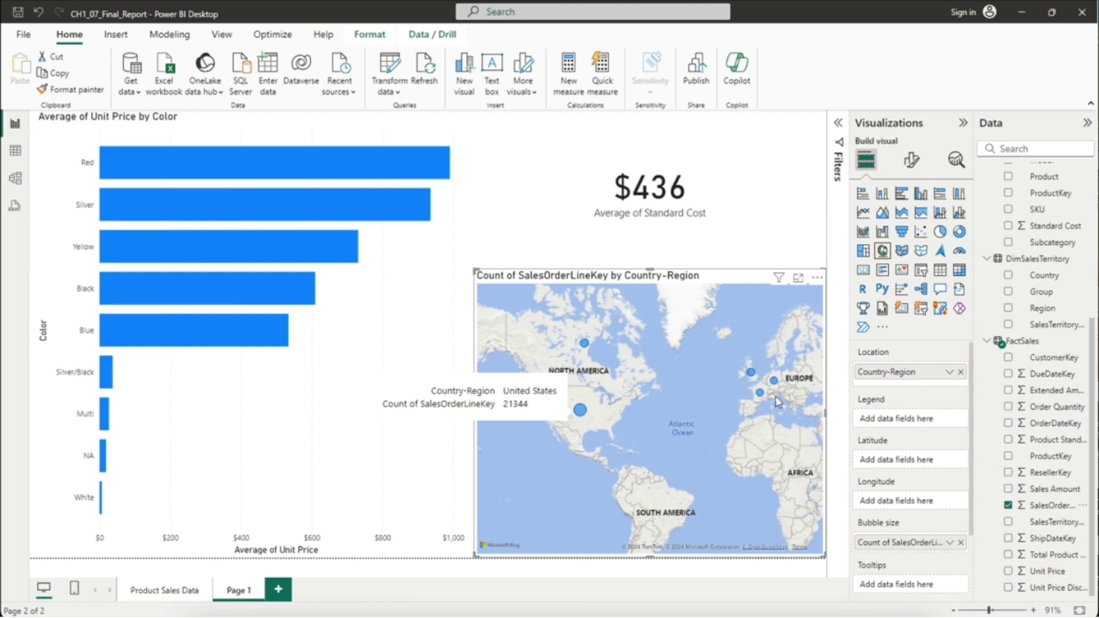
mouse_move(762, 399)
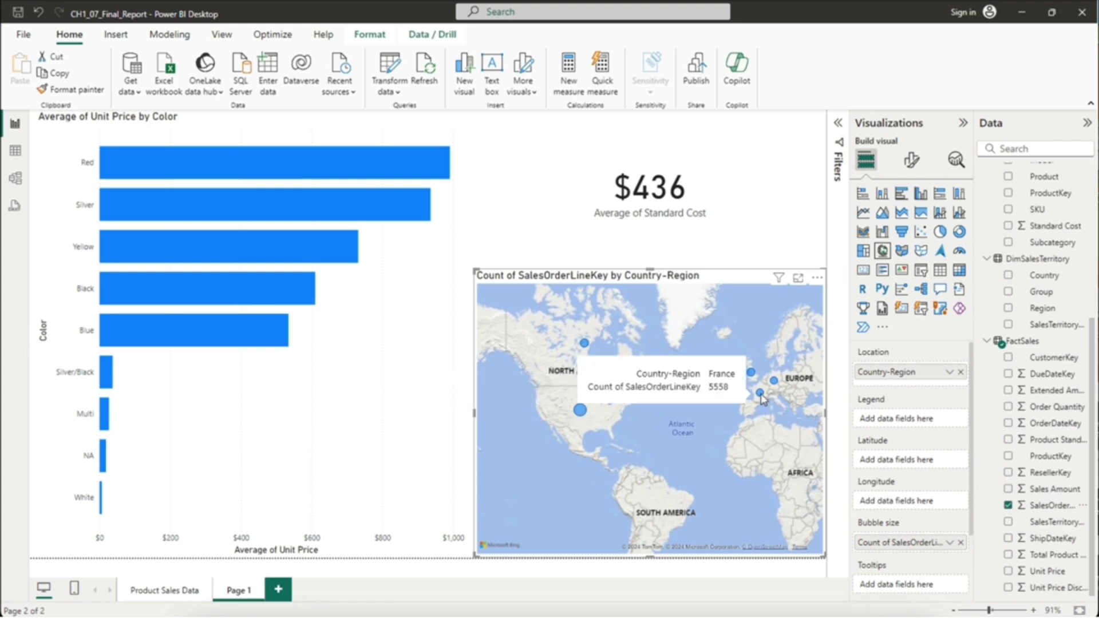
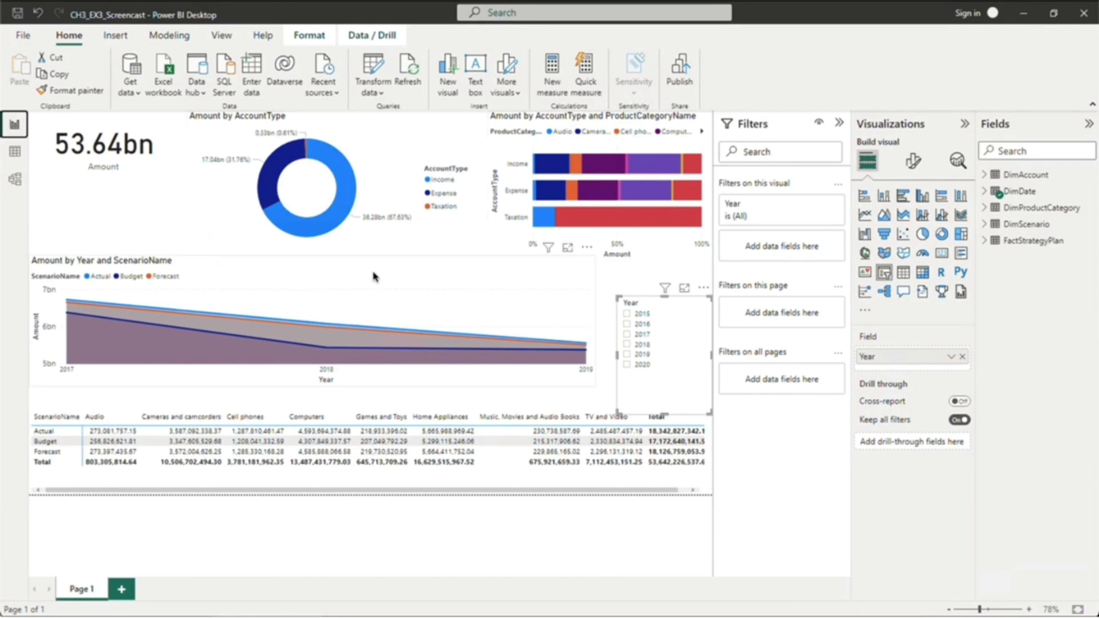
Step: Examine the data and columns of the FactStrategyPlan, DimAccount and DimDate tables in the CH3_EX3_Screencast file
click(15, 152)
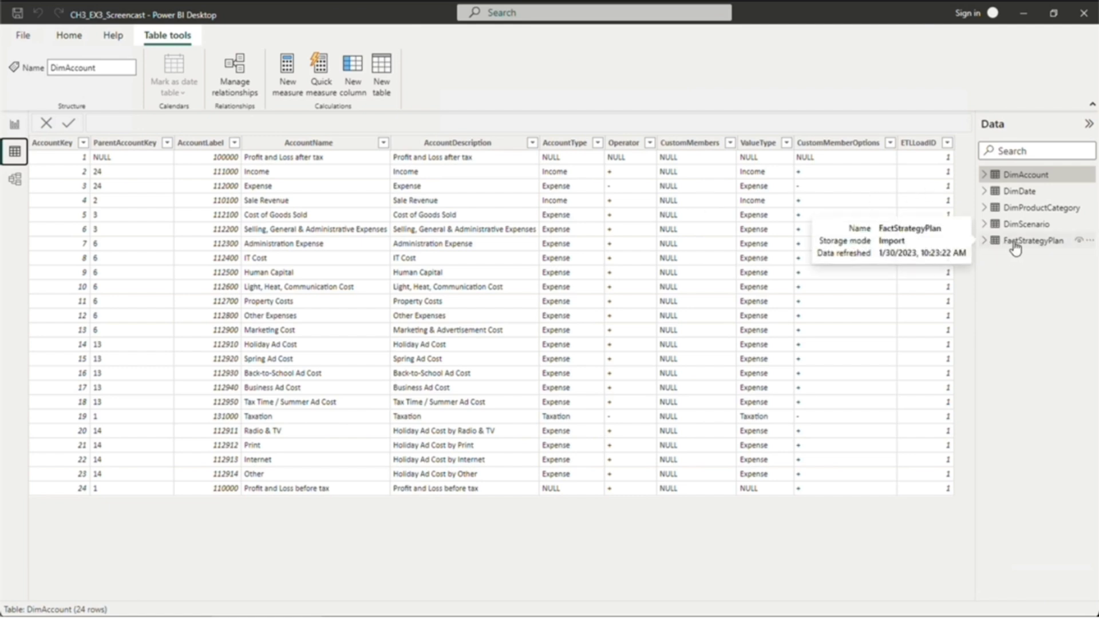
click(985, 247)
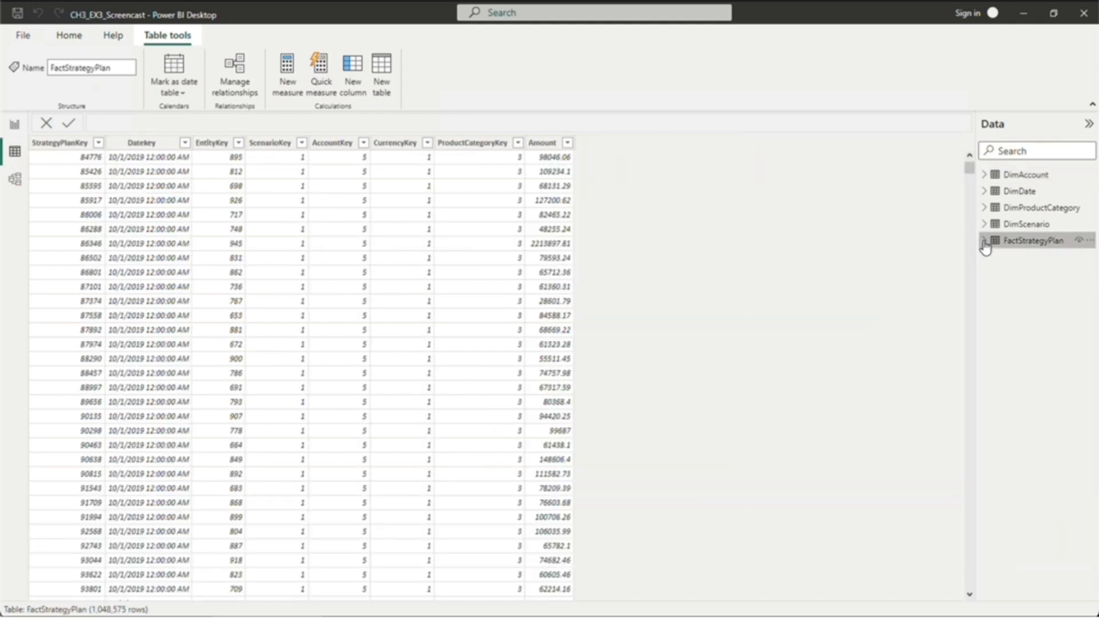
click(985, 241)
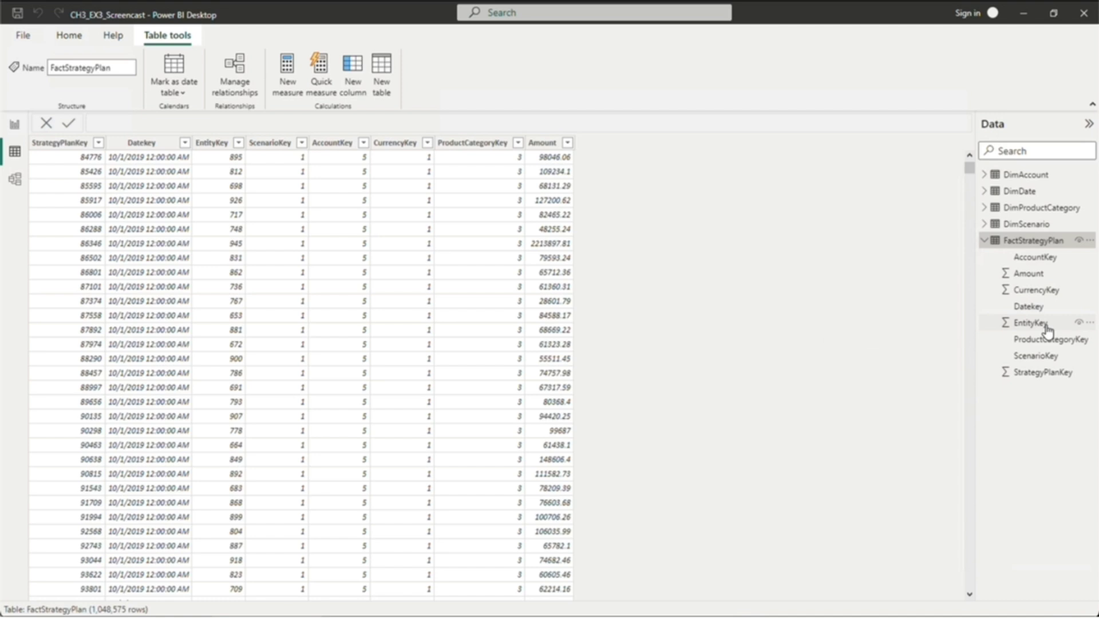
click(996, 178)
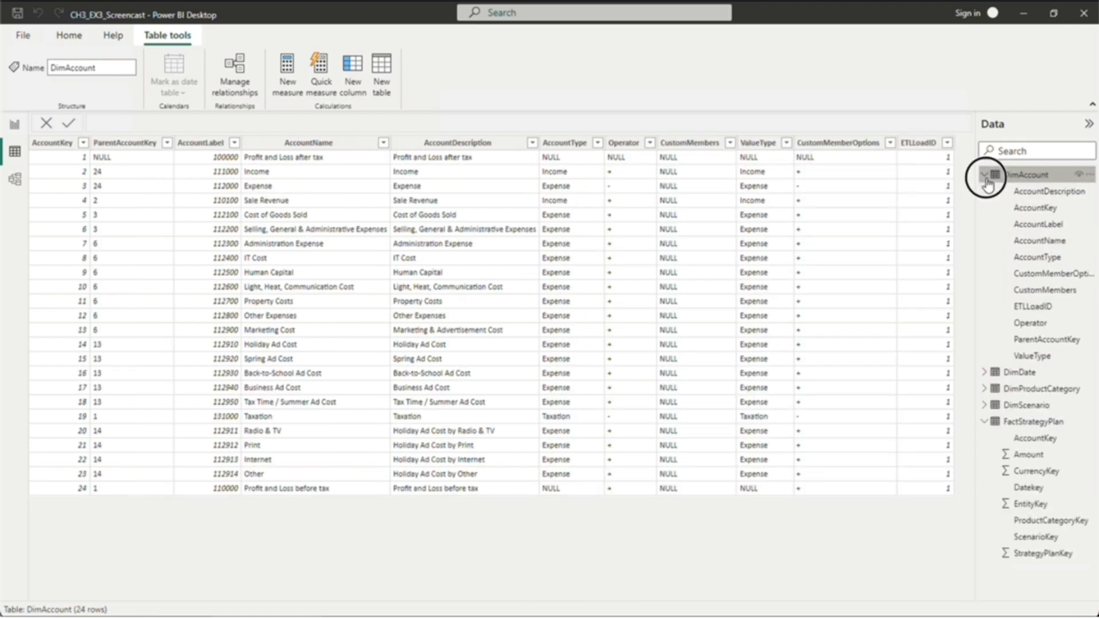
click(994, 192)
click(985, 191)
click(985, 191)
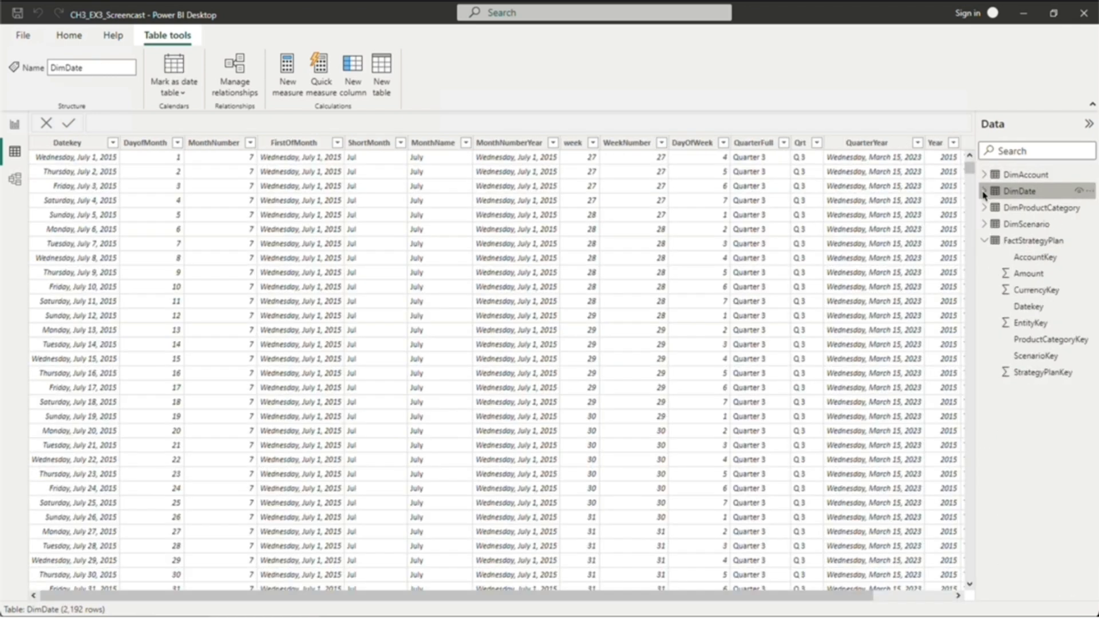
Step: Examine the DimProductCategory and DimScenario tables and the relationships between the tables in the data model
click(988, 208)
click(985, 209)
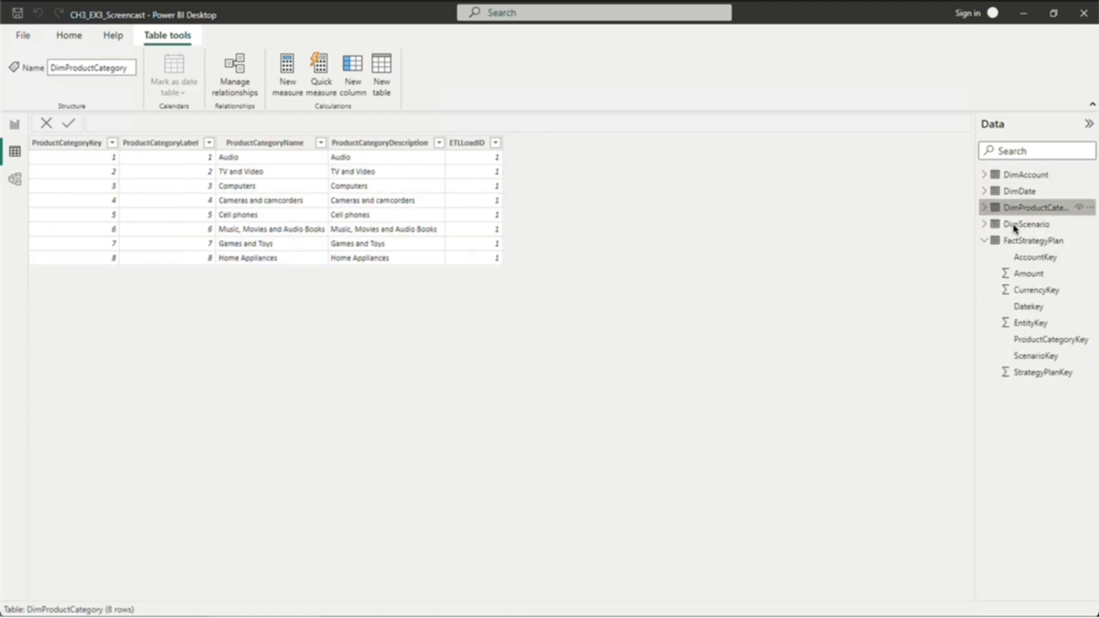
click(985, 208)
click(985, 225)
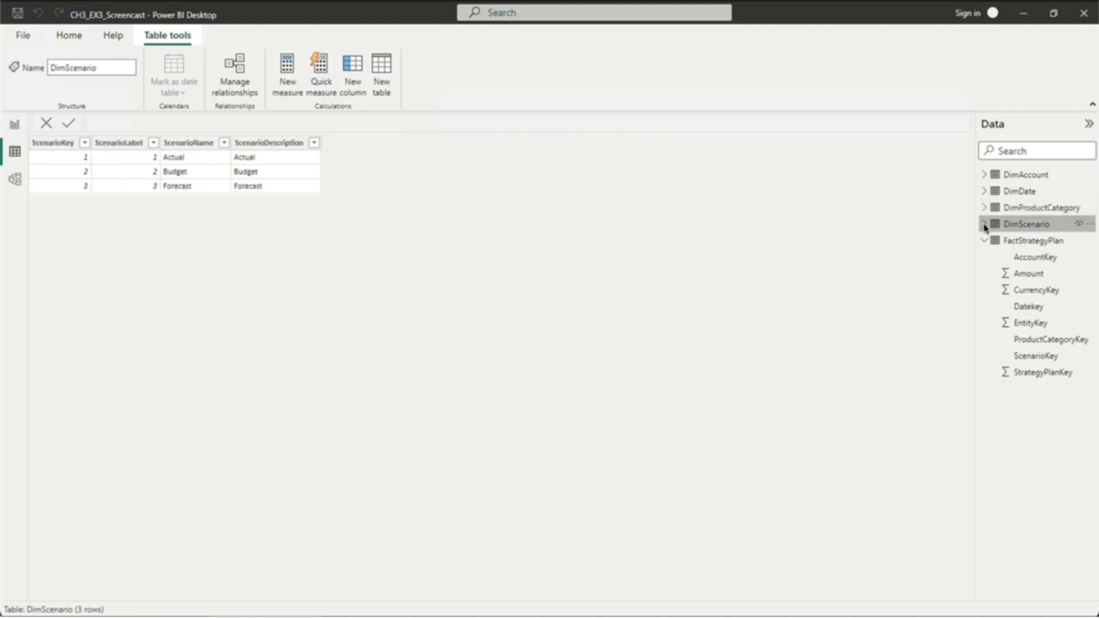
click(985, 225)
click(985, 225)
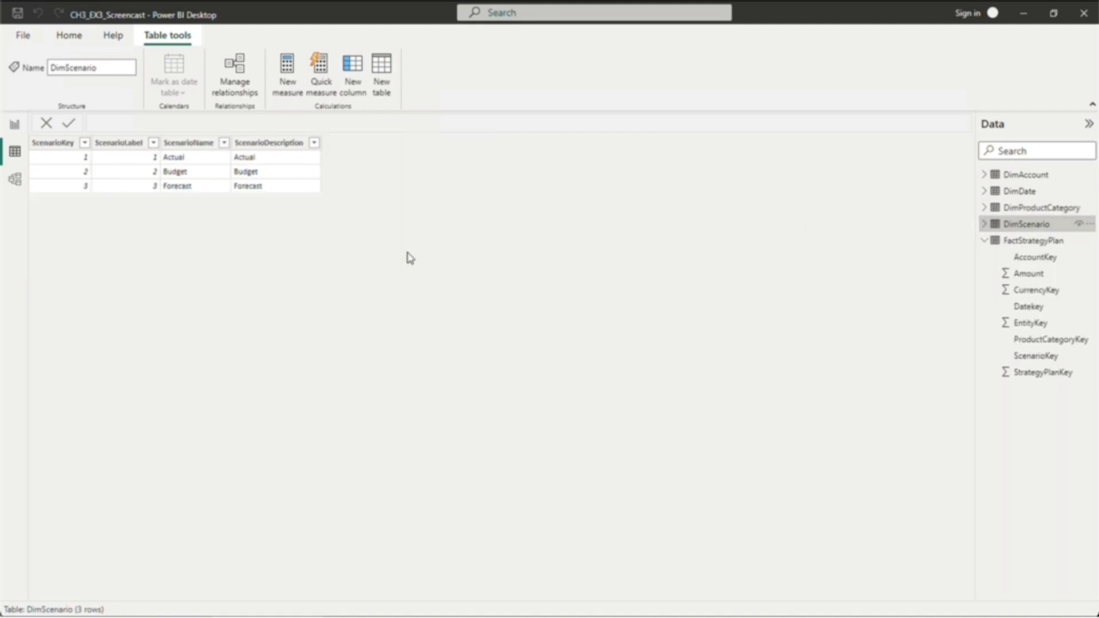
click(15, 179)
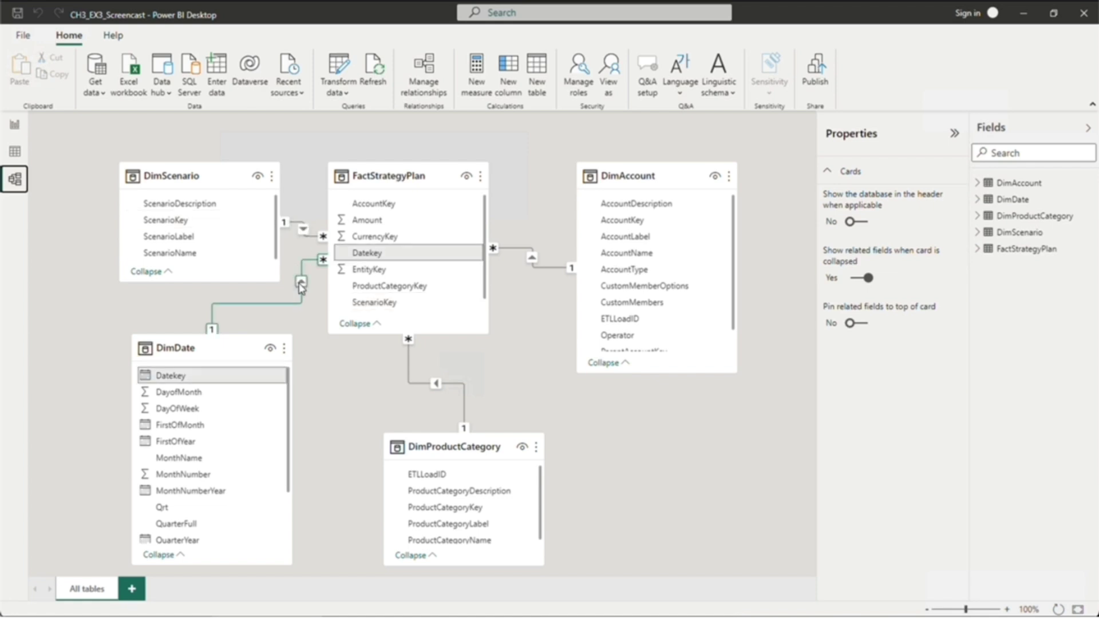
Step: Inspect the fields and values behind report Page 1's Amount card, donut chart, stacked bar chart and area chart
click(15, 126)
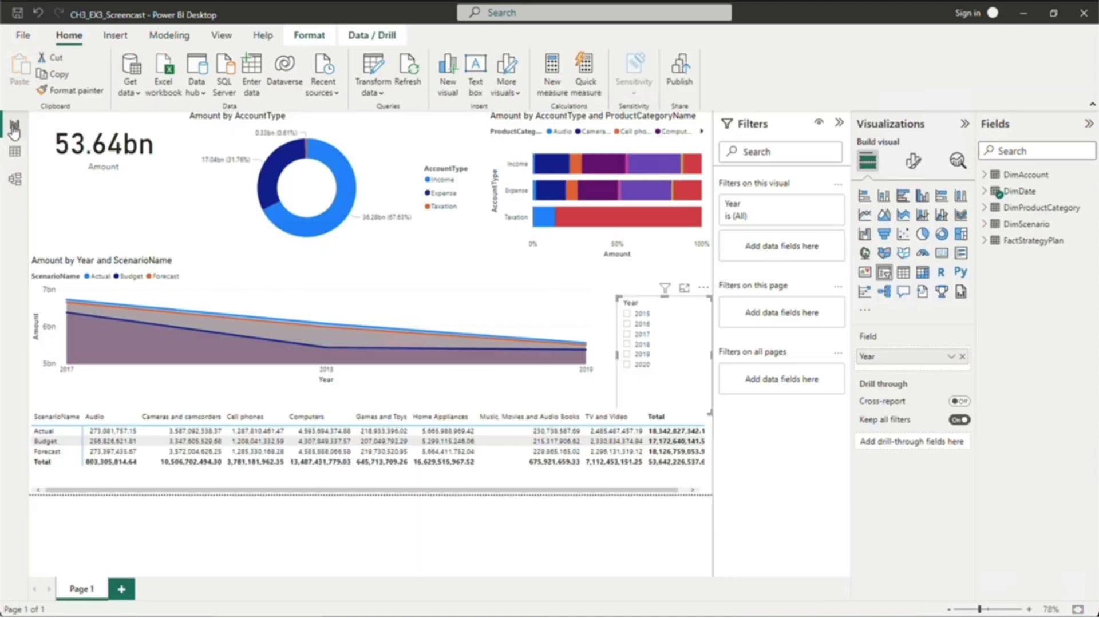
click(166, 129)
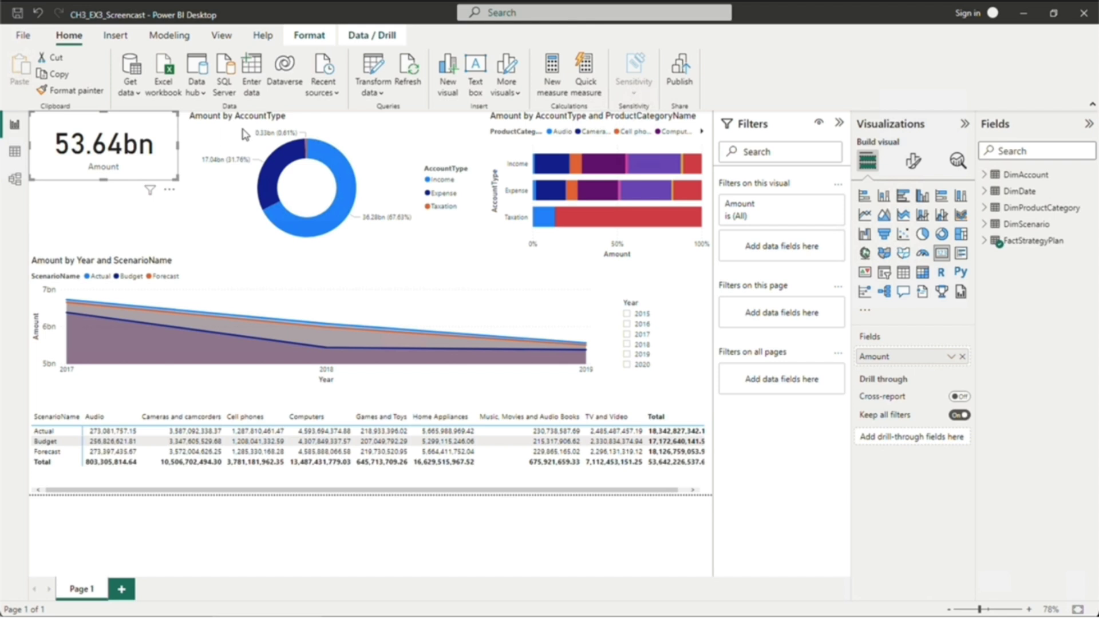
click(395, 135)
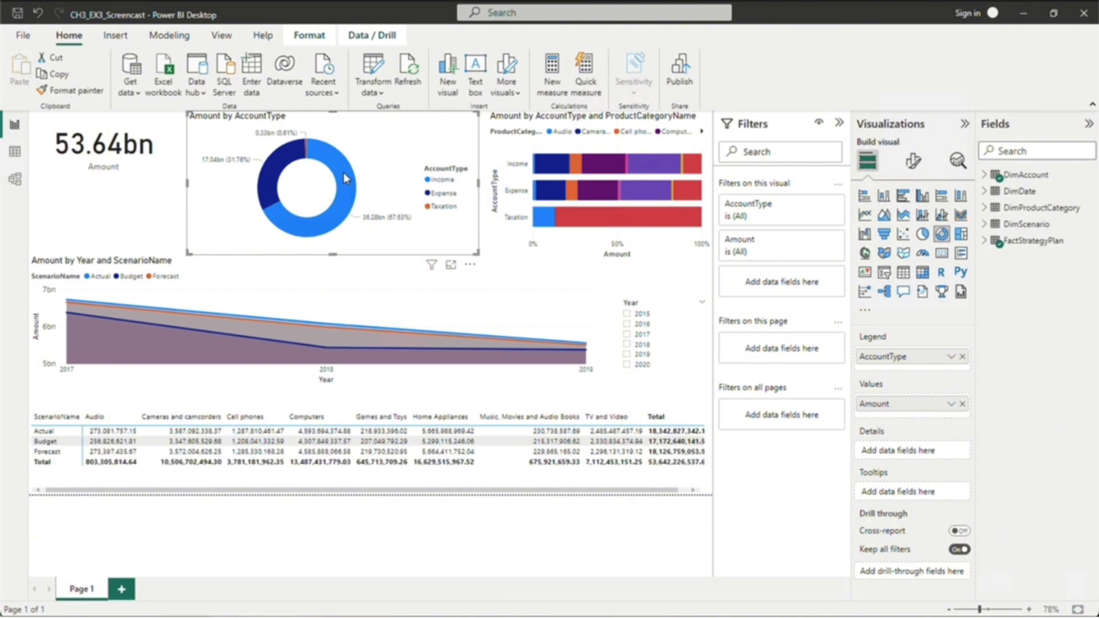
mouse_move(344, 174)
click(505, 245)
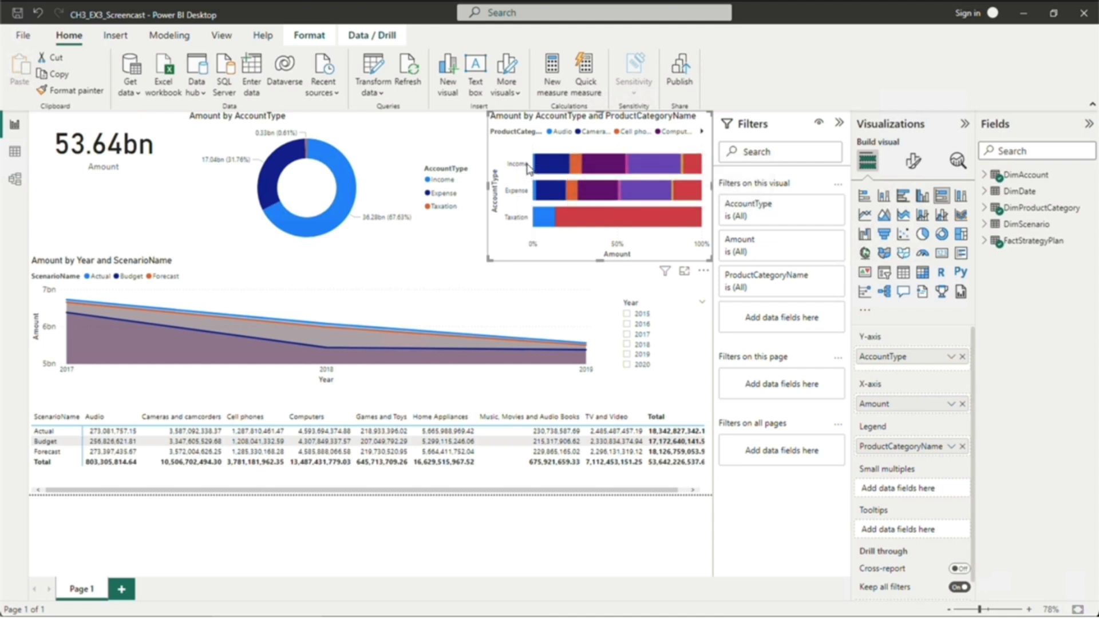
mouse_move(546, 168)
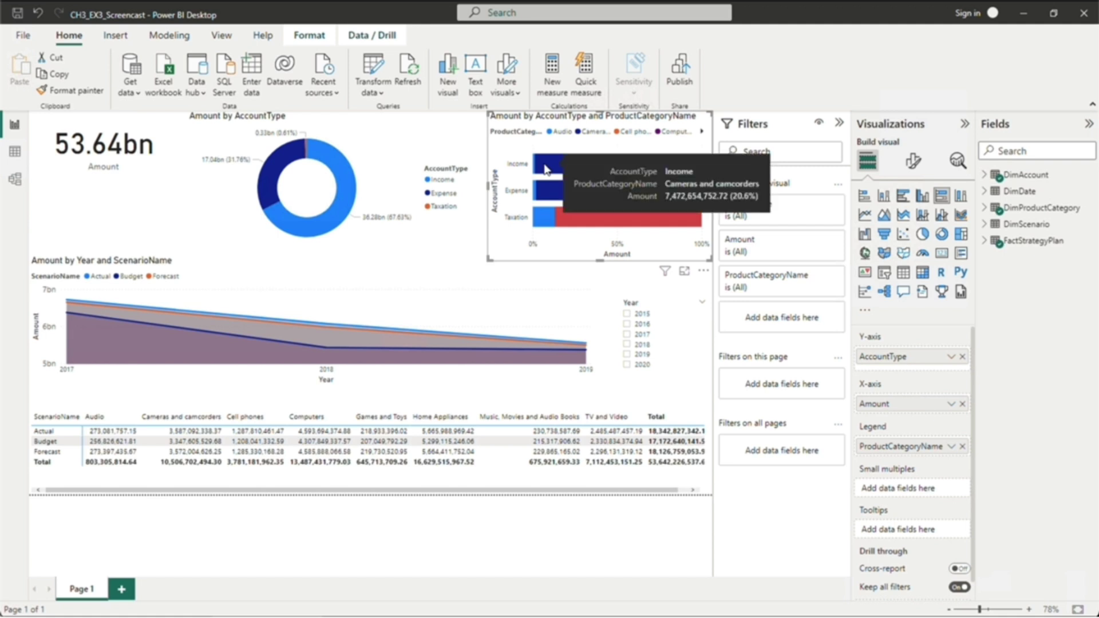
mouse_move(599, 163)
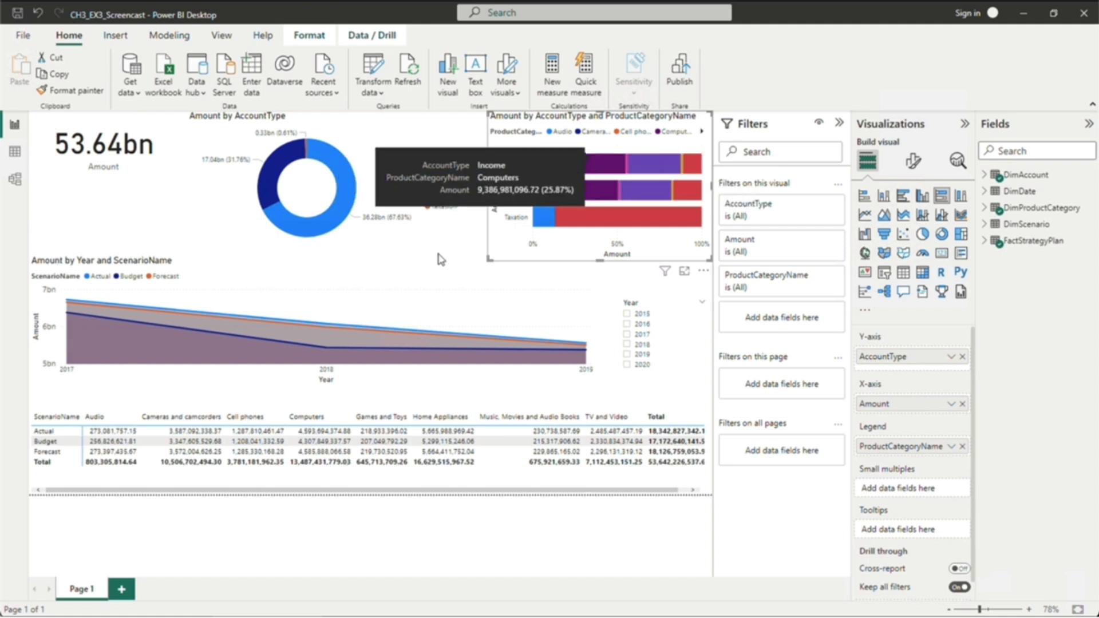
click(415, 274)
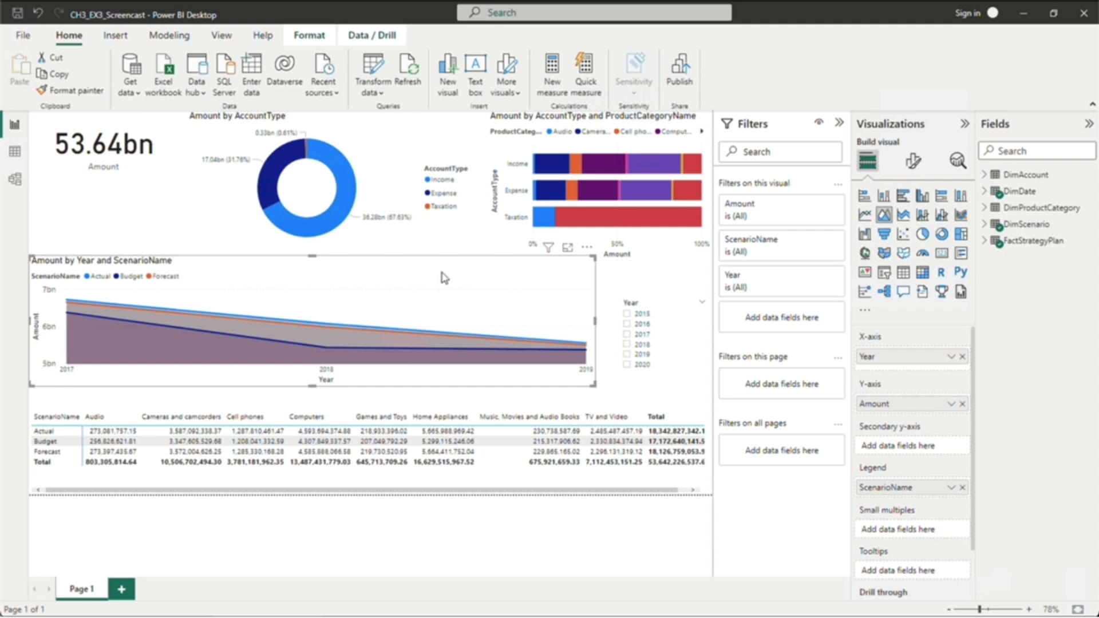
Step: Preview the report page filtered to 2019 with the Year slicer, clear the selection and inspect the matrix's fields
click(651, 391)
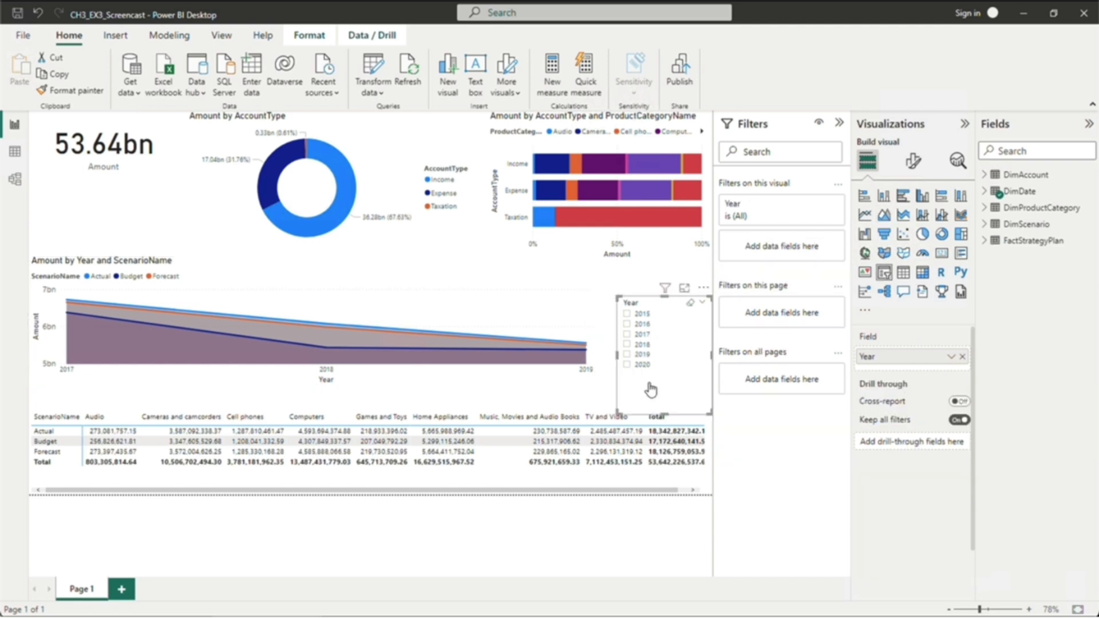
click(627, 356)
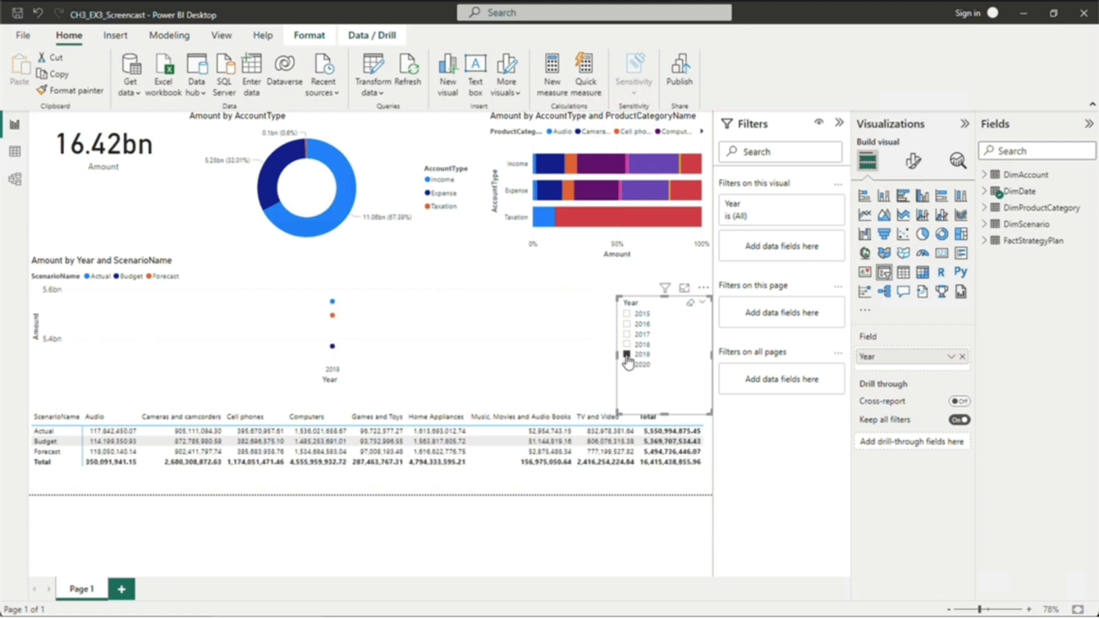
click(692, 306)
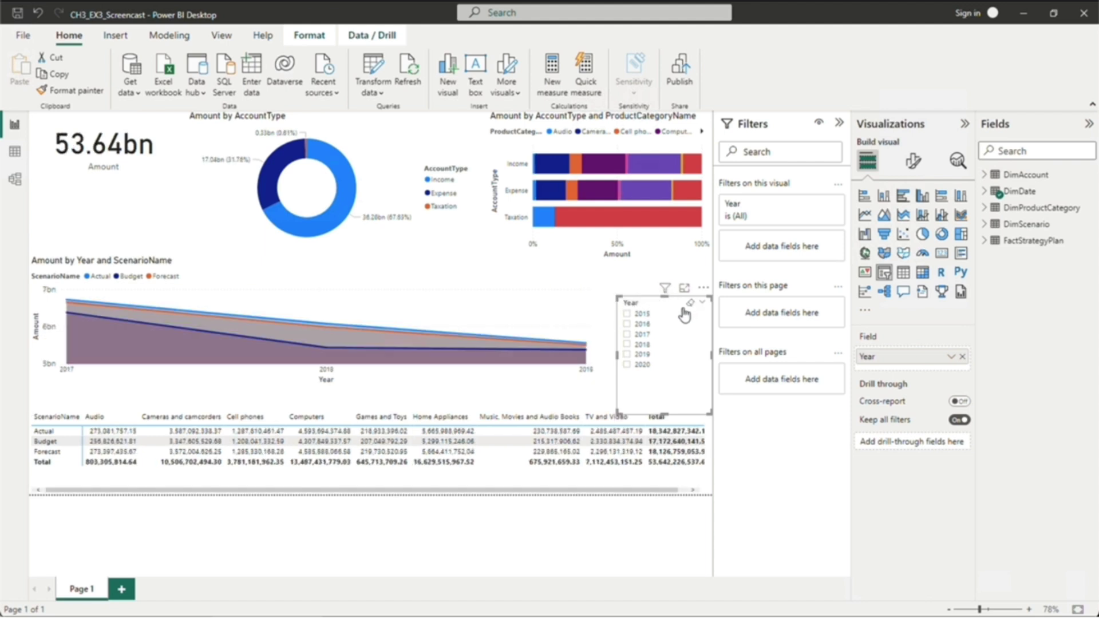
click(293, 495)
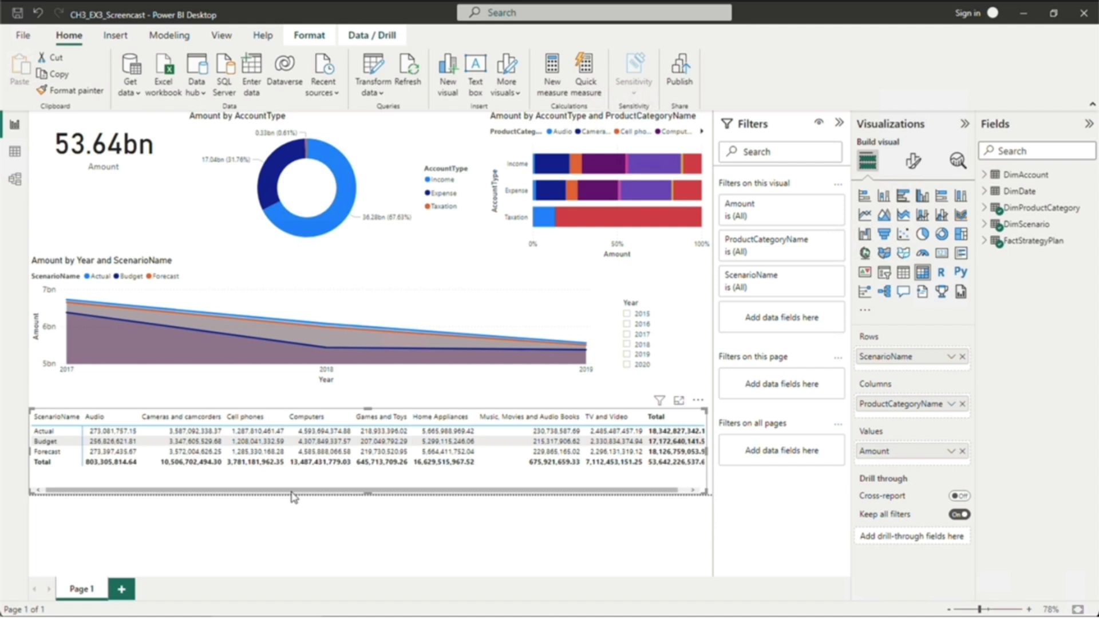
Step: Change the Amount by Year and ScenarioName area chart to a clustered bar chart and test it by toggling 2019 in the slicer
click(305, 268)
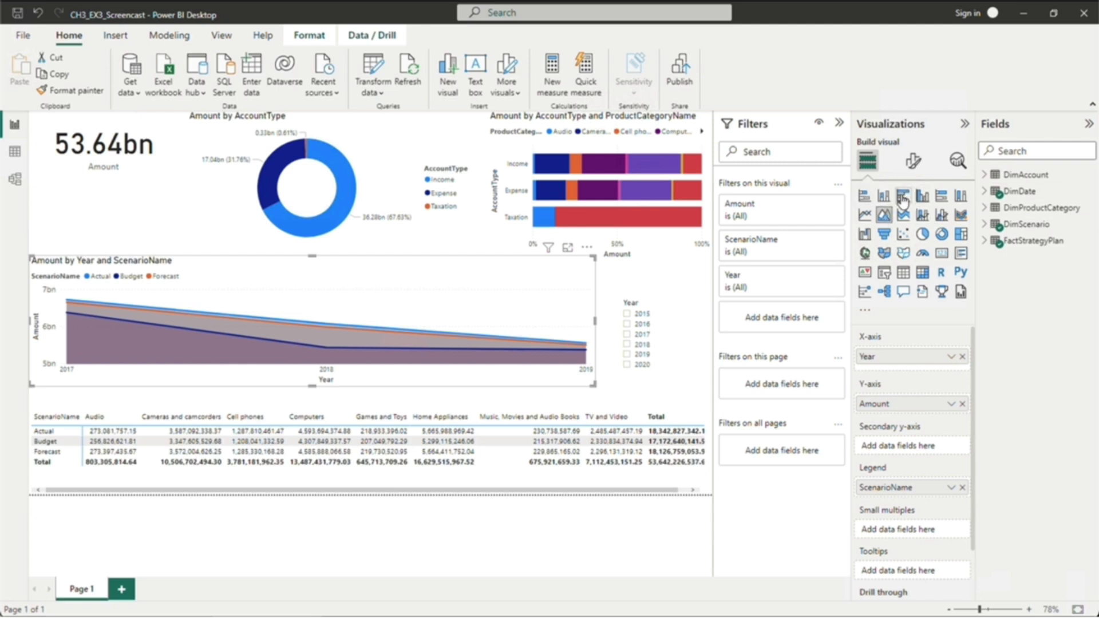
click(909, 198)
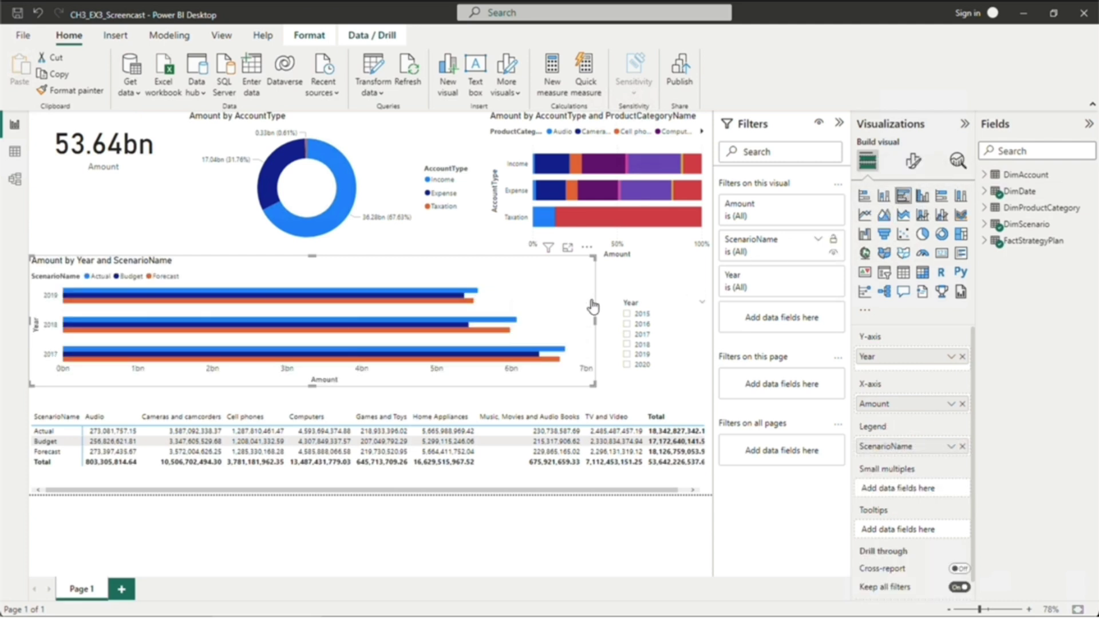
click(630, 357)
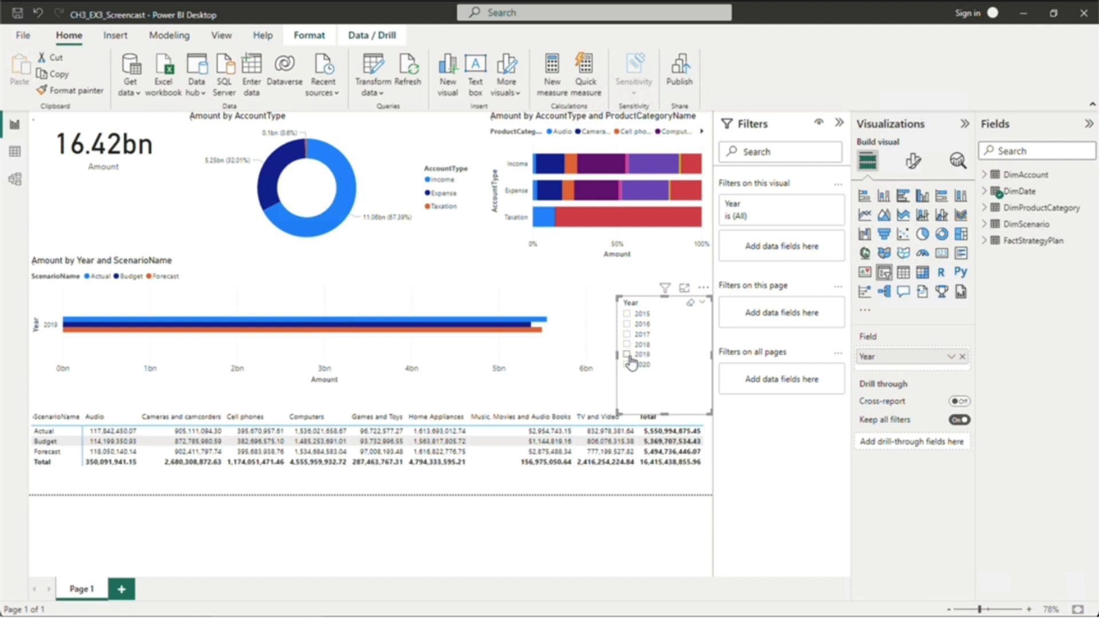
click(631, 358)
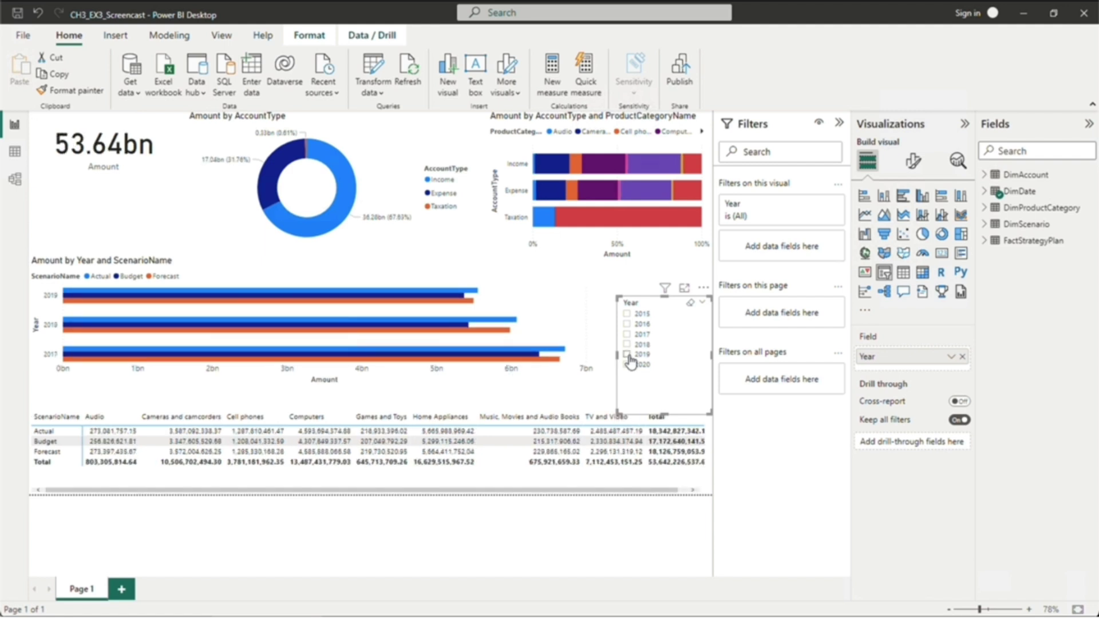
Step: Turn on the Select all option and turn off the slicer header for the Year slicer
click(552, 270)
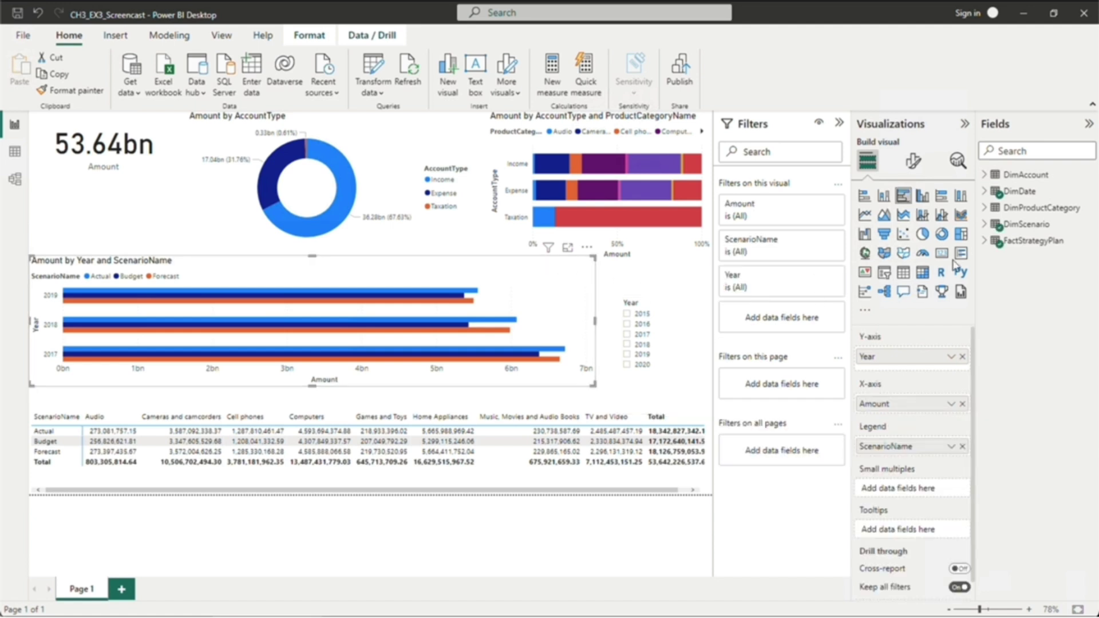
click(914, 164)
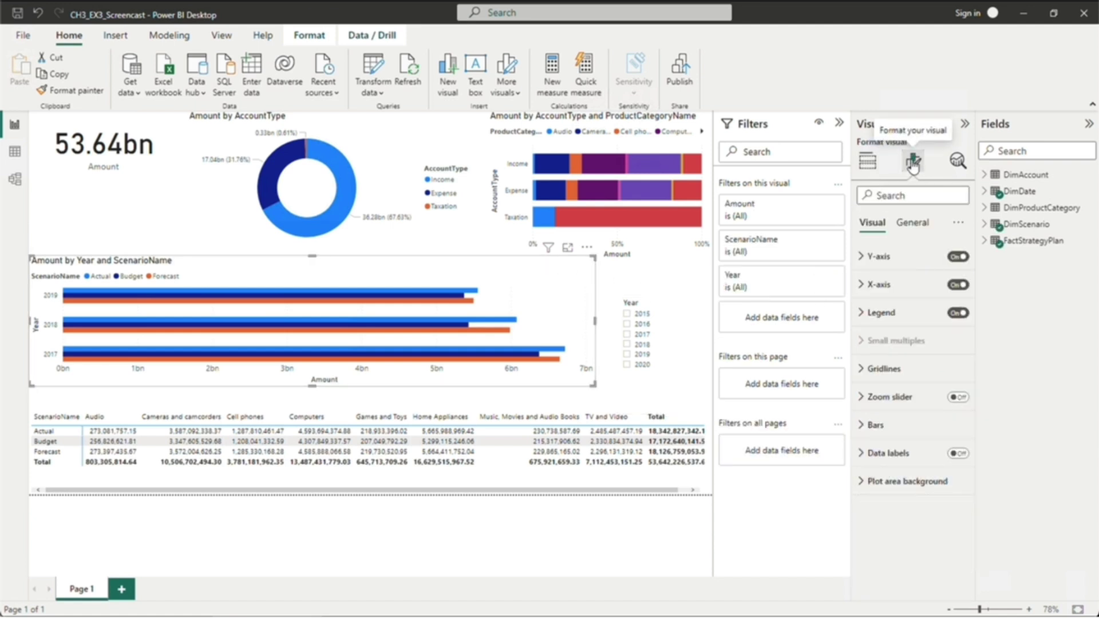
click(645, 396)
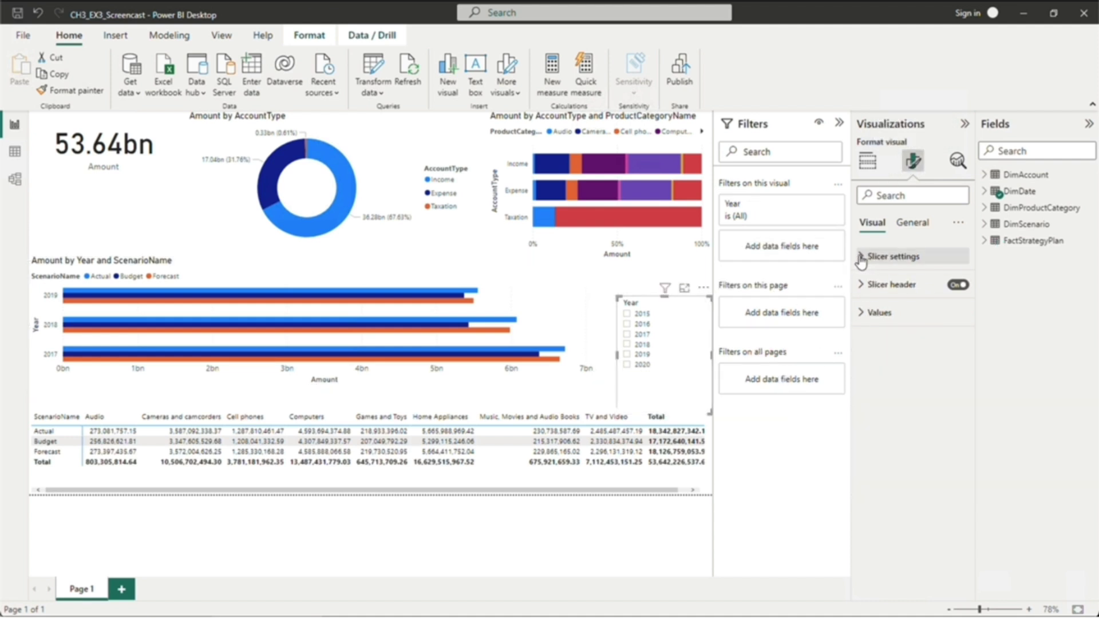
click(861, 258)
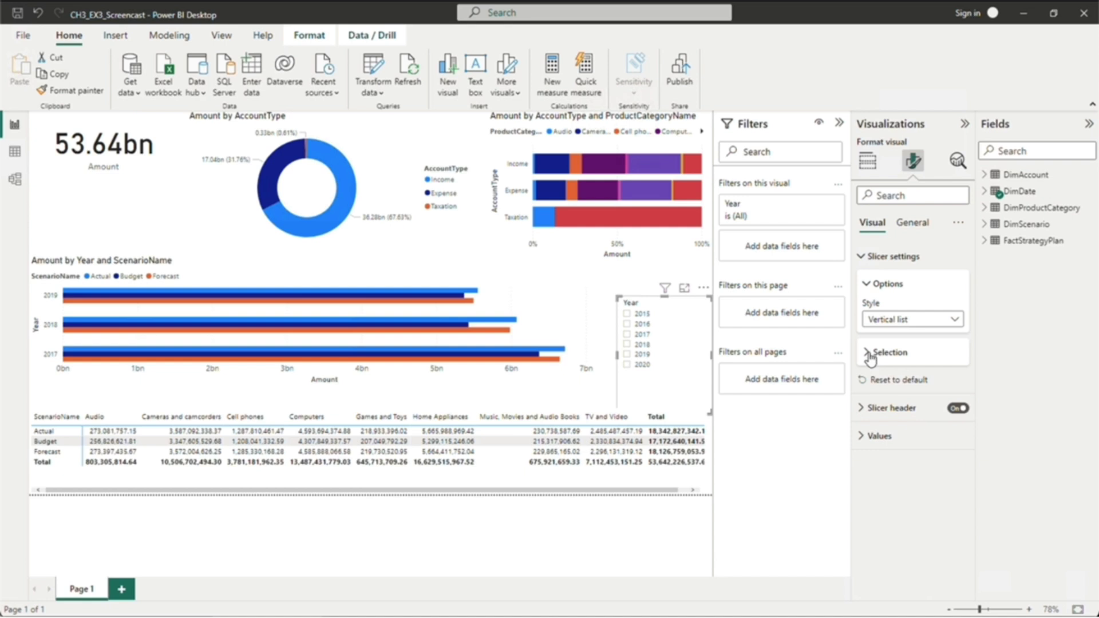
click(870, 353)
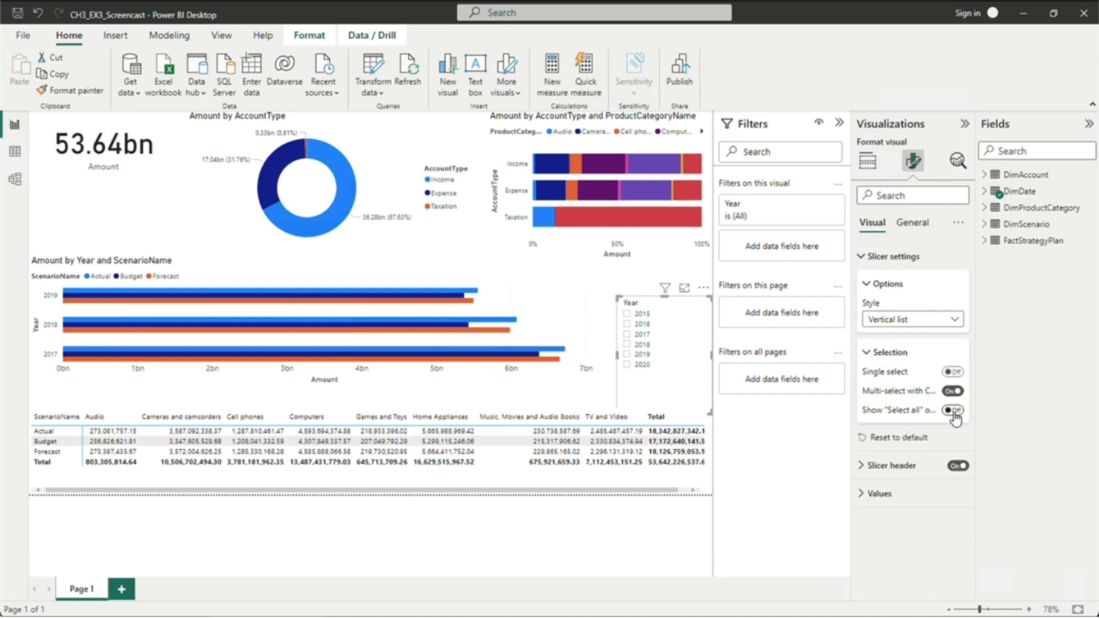
click(954, 411)
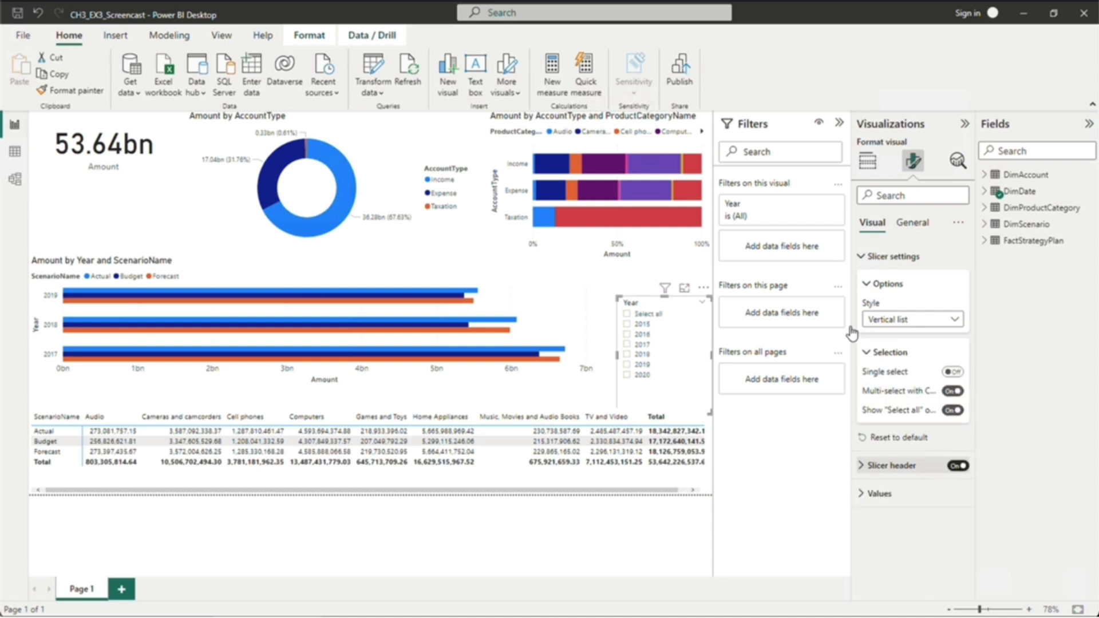
click(956, 467)
click(864, 259)
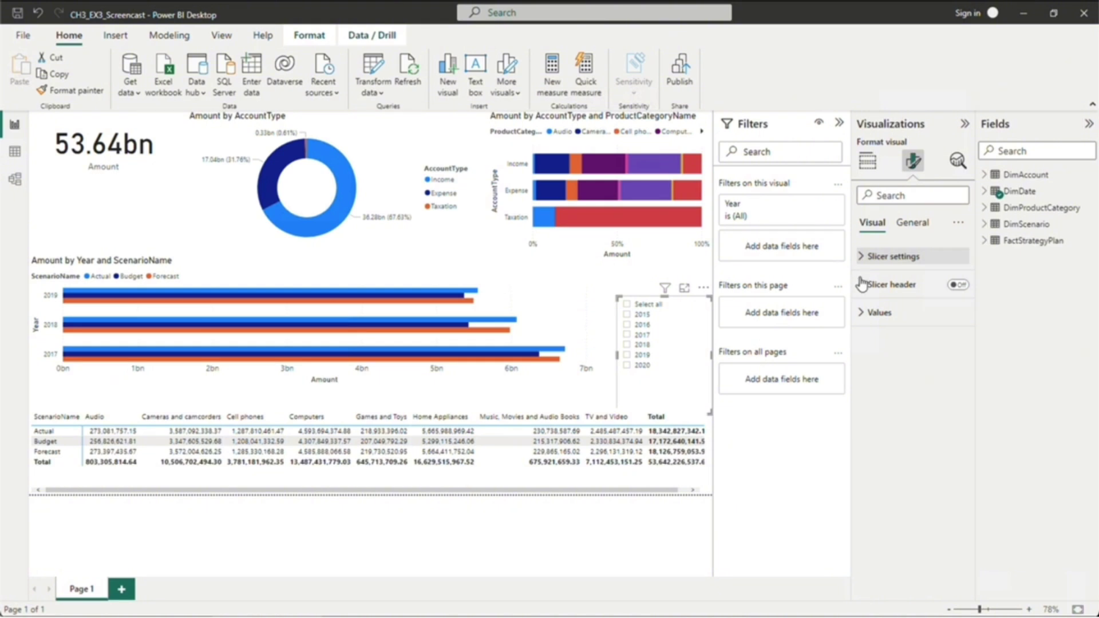
Step: Increase the font size of the Year slicer's values to 12
click(862, 320)
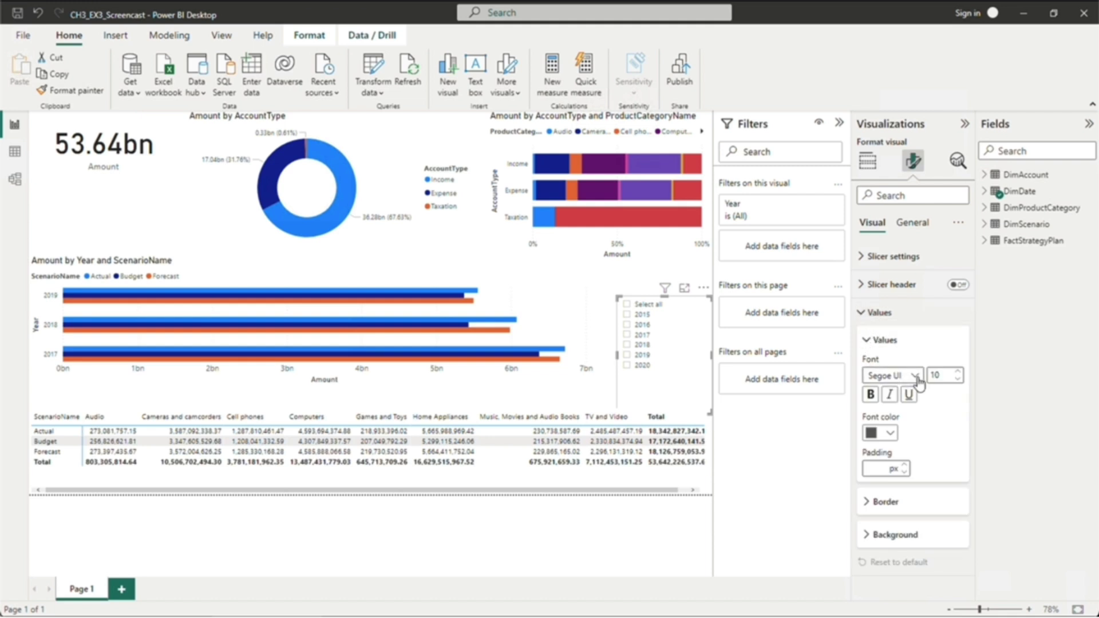
click(958, 372)
click(960, 372)
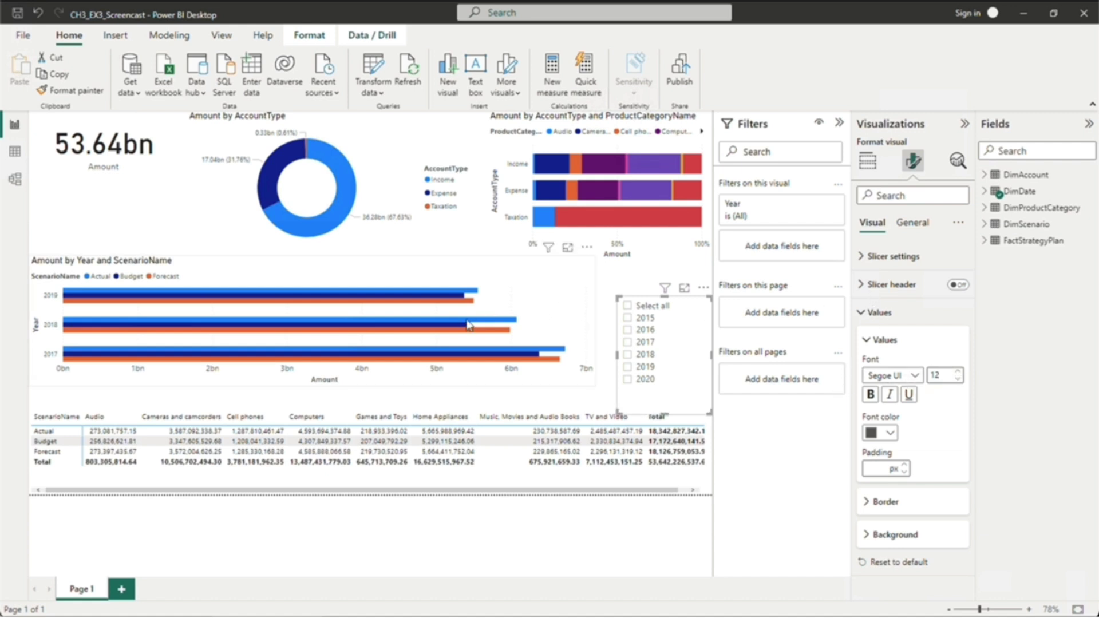
Step: Convert the matrix below the bar chart to a table and widen its Amount and ProductCategoryName columns
click(471, 489)
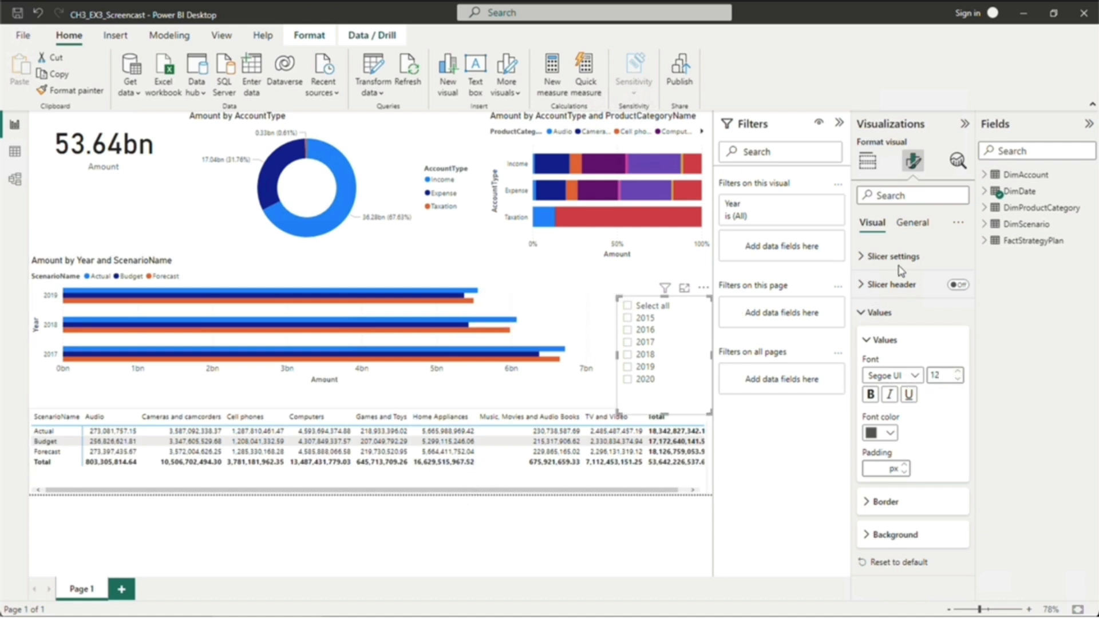
click(876, 168)
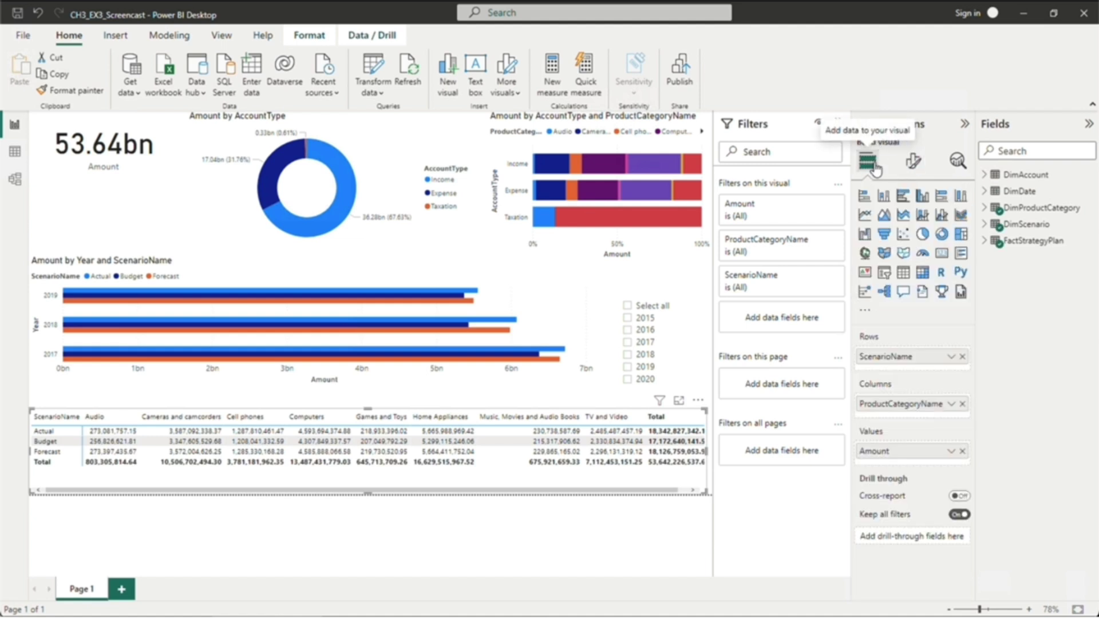
click(903, 273)
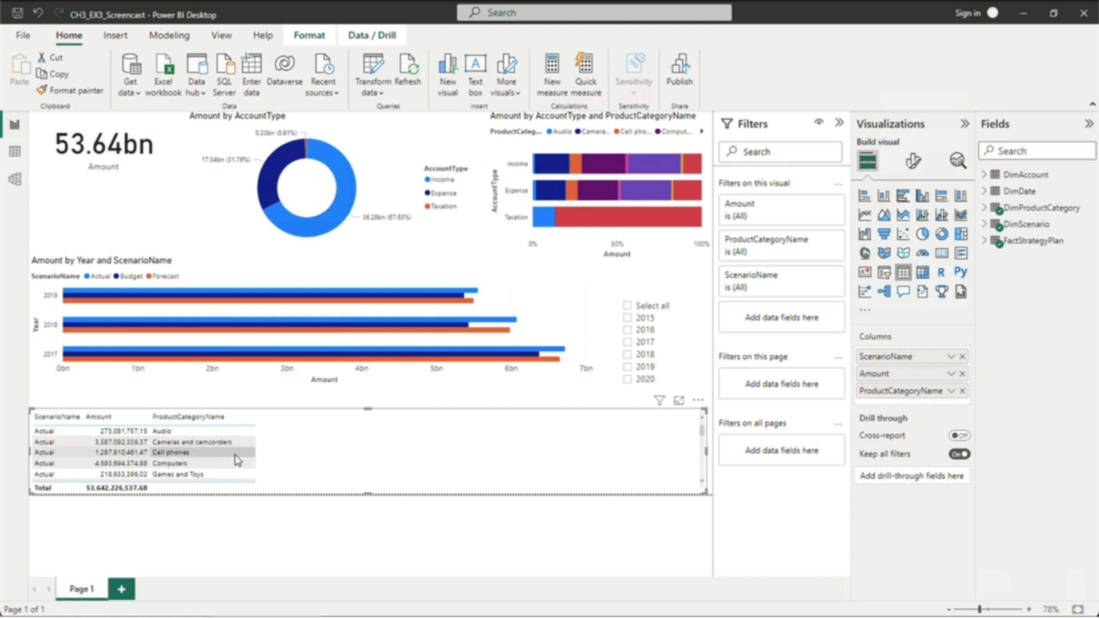
click(163, 417)
drag(162, 416, 216, 420)
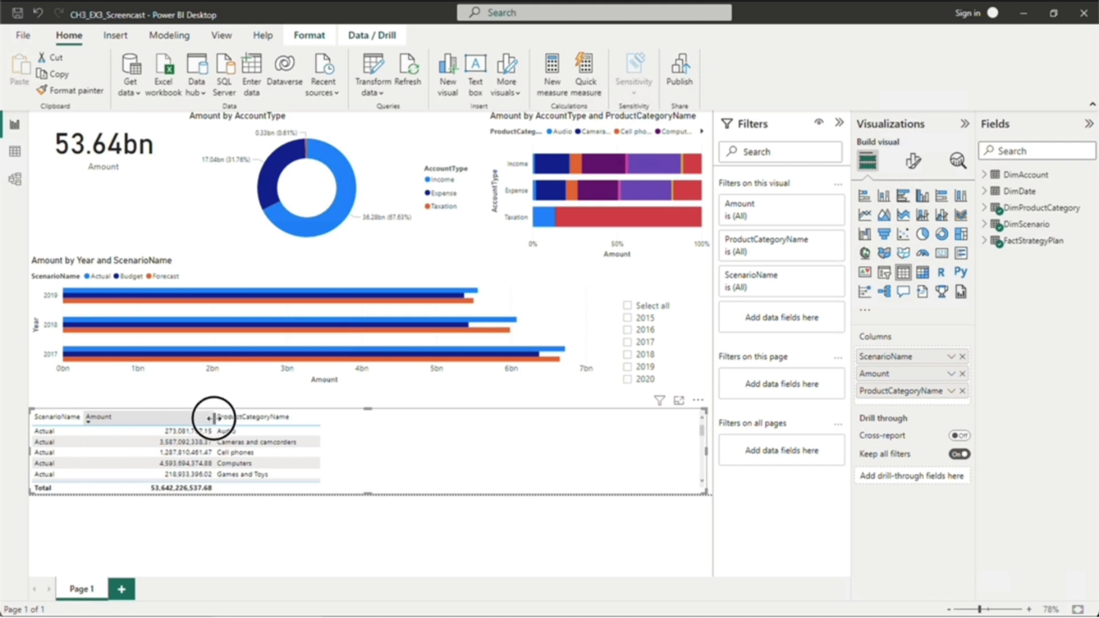
drag(319, 418, 376, 419)
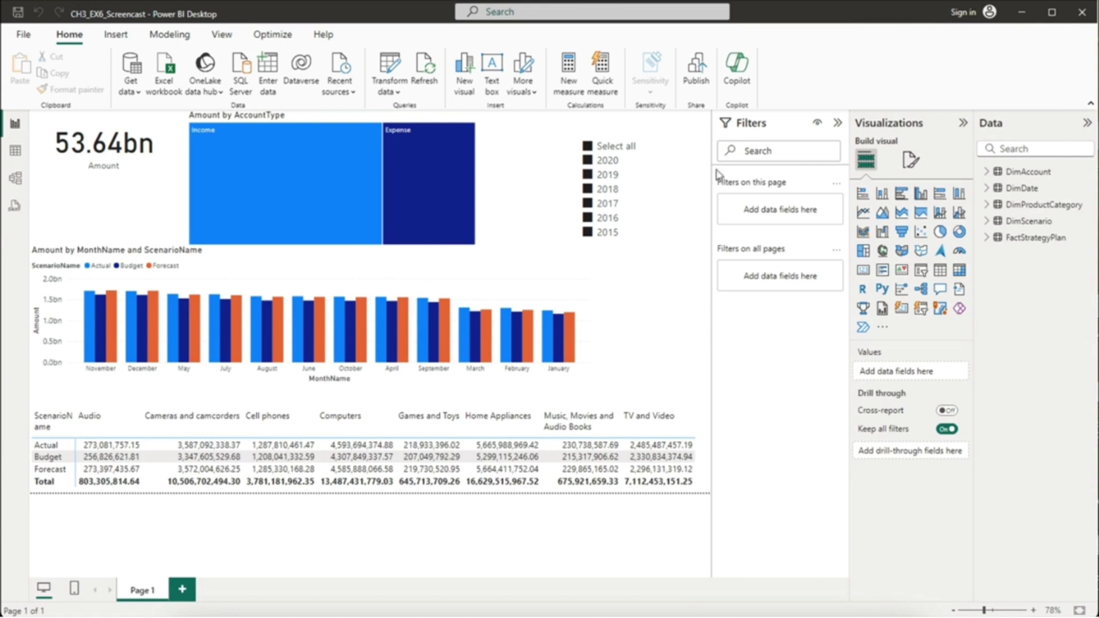
Step: Sort the Year slicer's values in ascending order
click(649, 255)
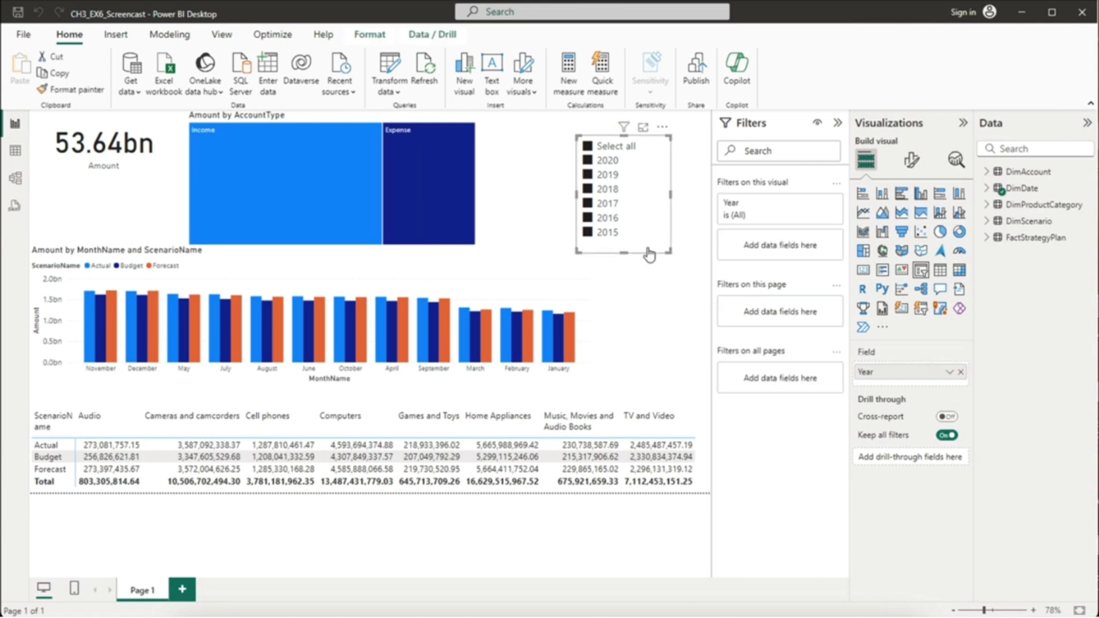
click(664, 130)
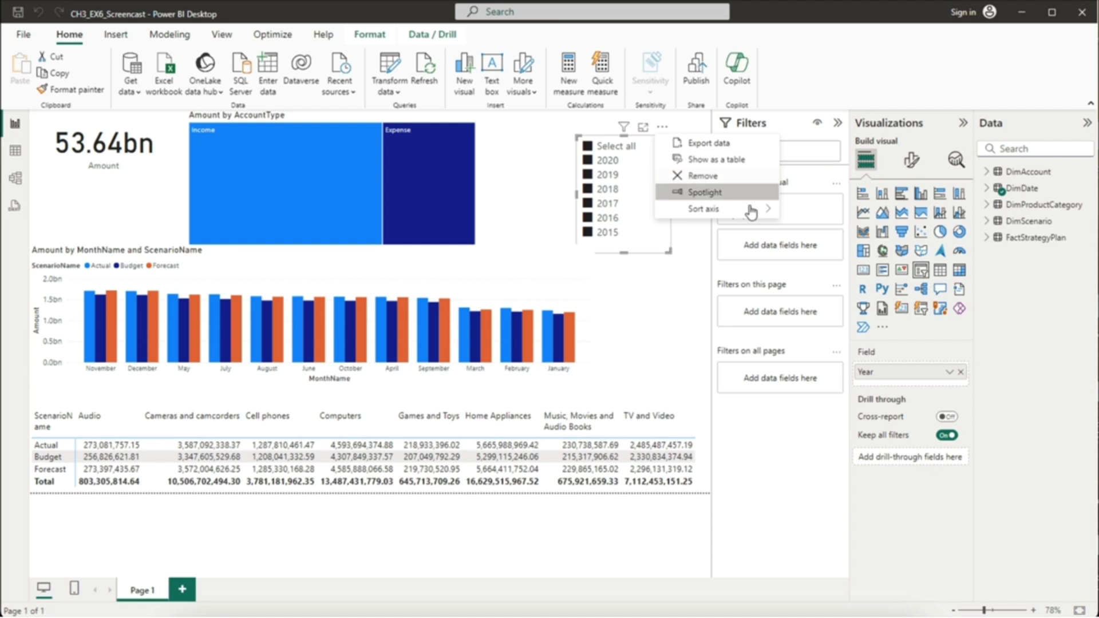
mouse_move(762, 212)
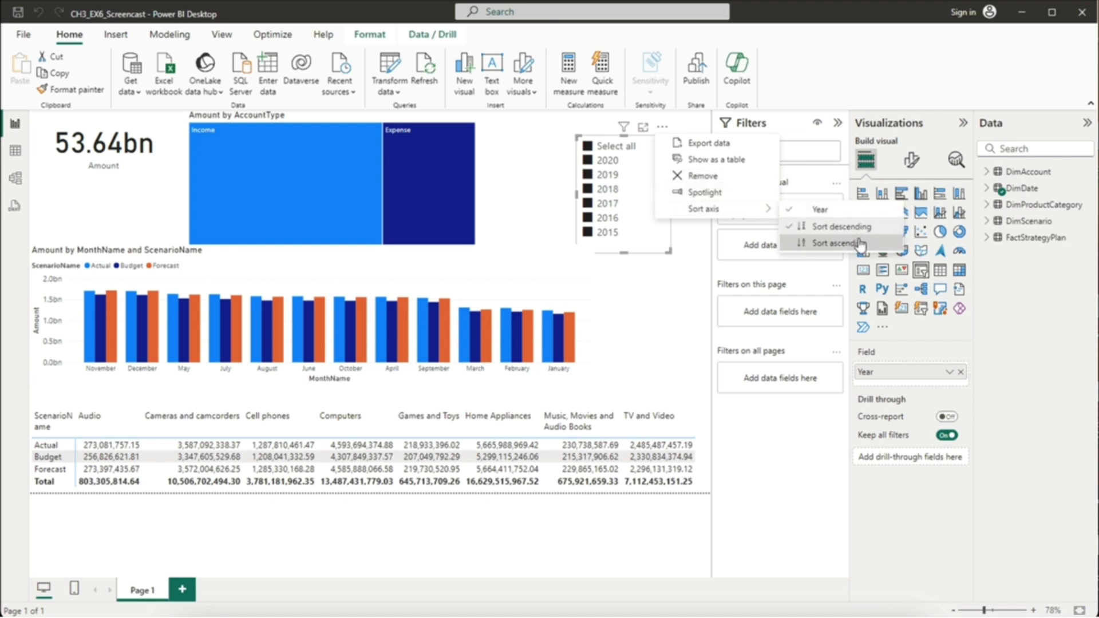
click(892, 246)
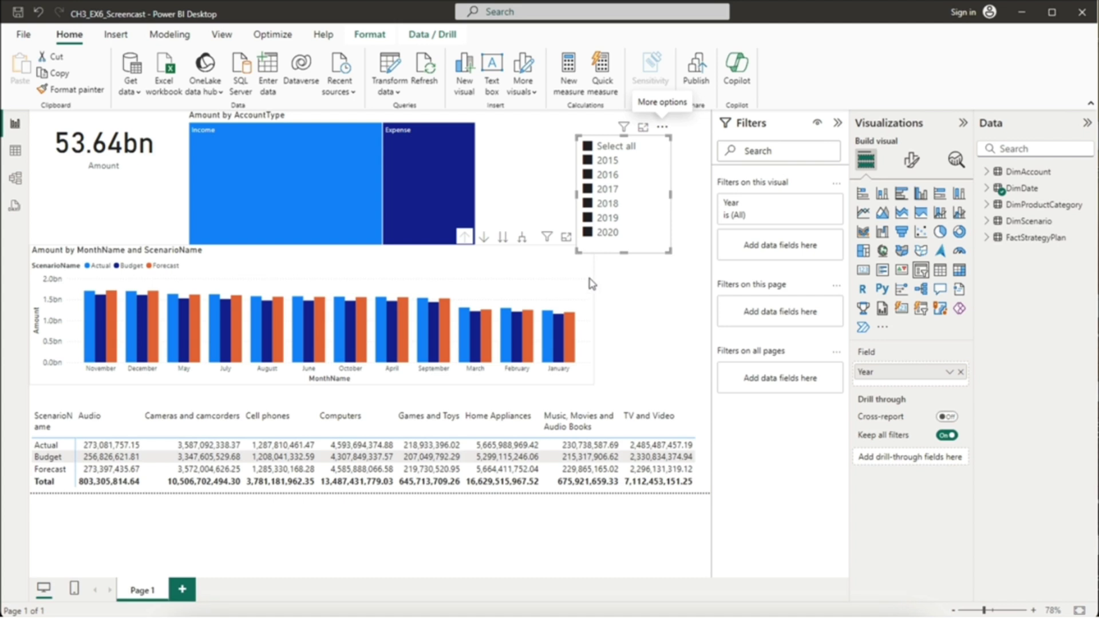
Step: Sort the Amount by MonthName and ScenarioName column chart's axis by MonthName in ascending order
click(588, 252)
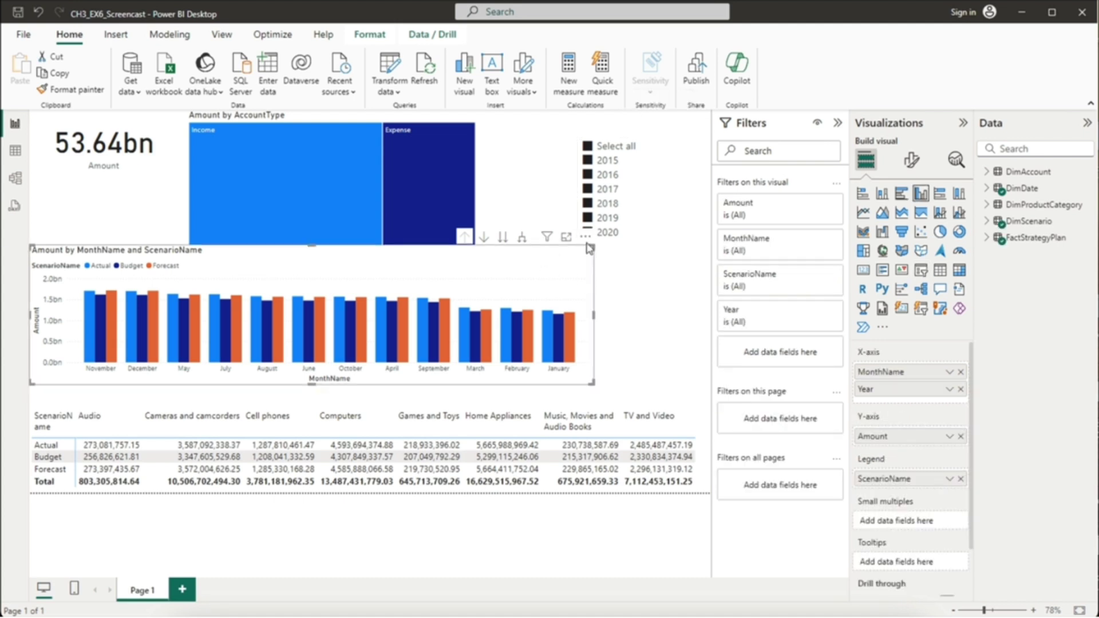
click(586, 238)
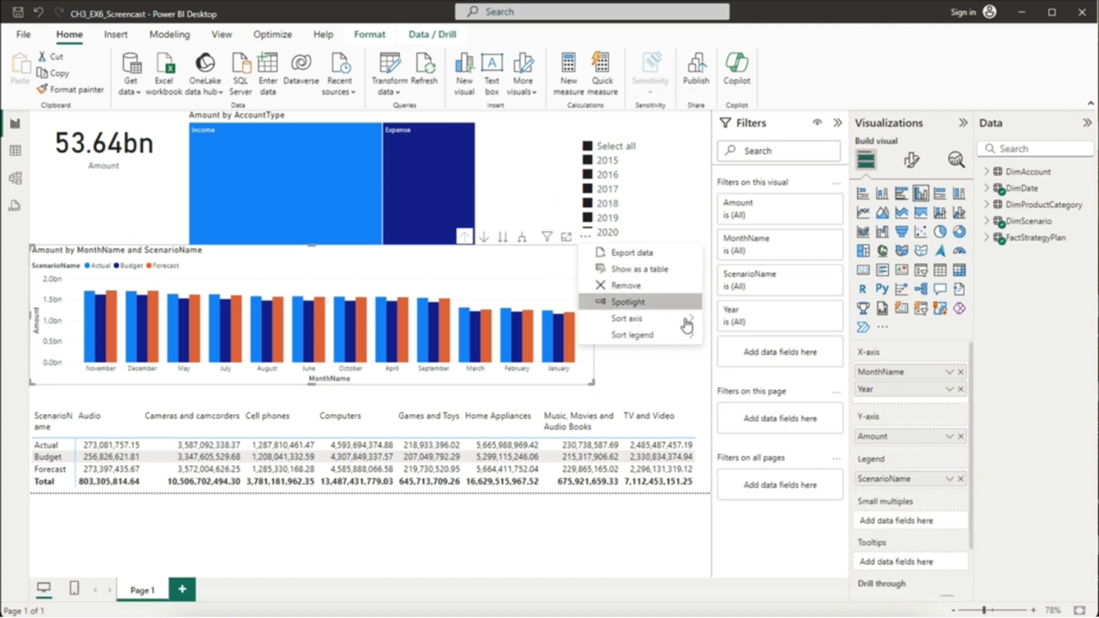
mouse_move(690, 319)
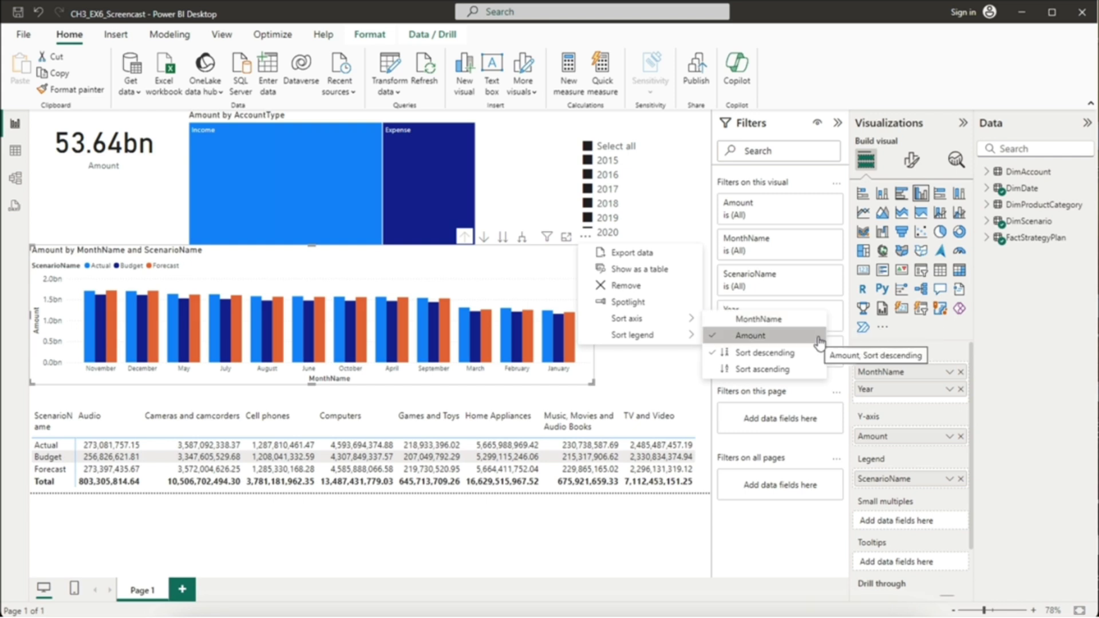
click(810, 324)
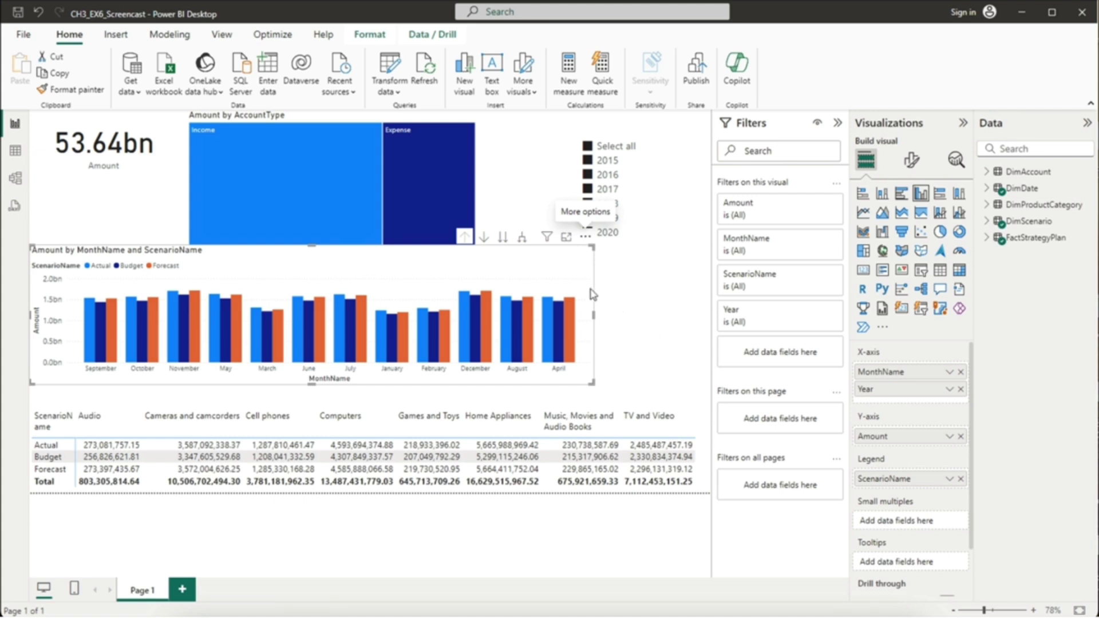
click(587, 240)
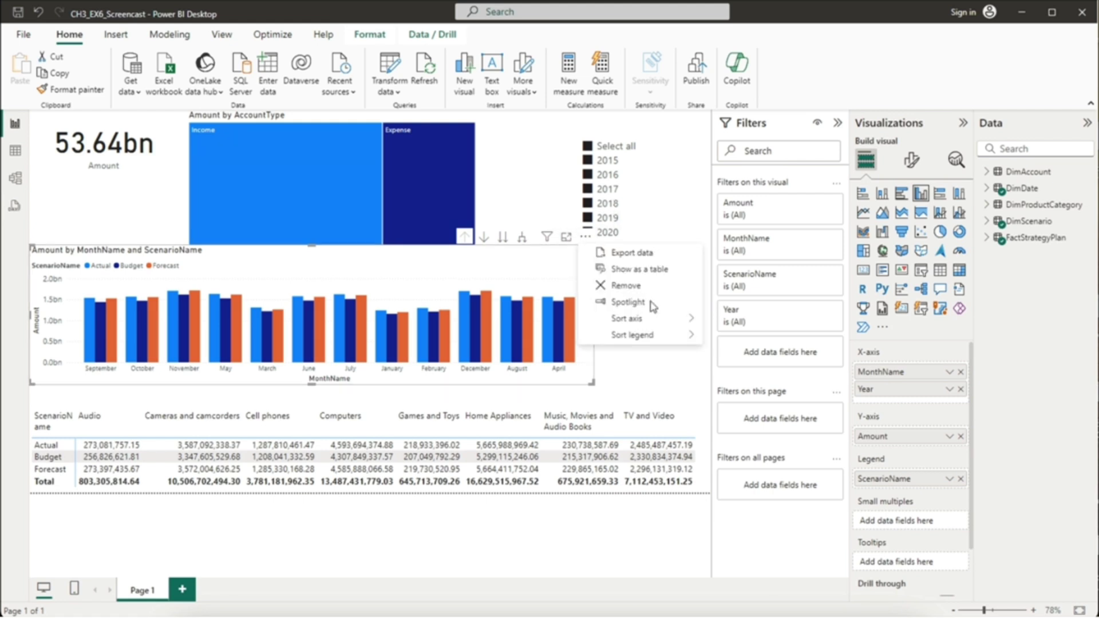
mouse_move(676, 319)
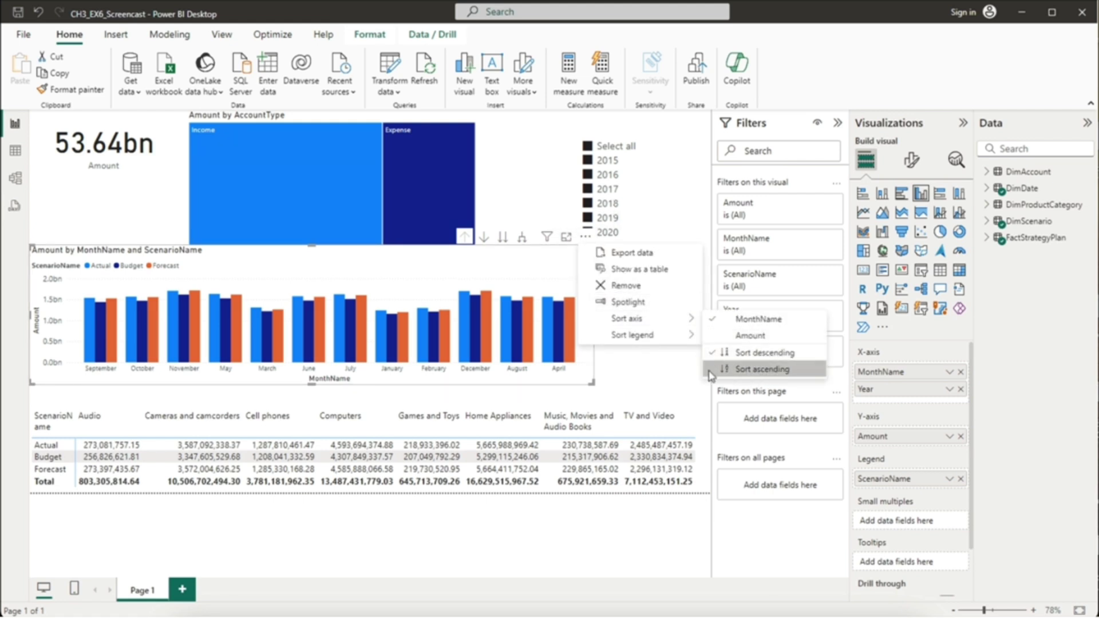
click(762, 371)
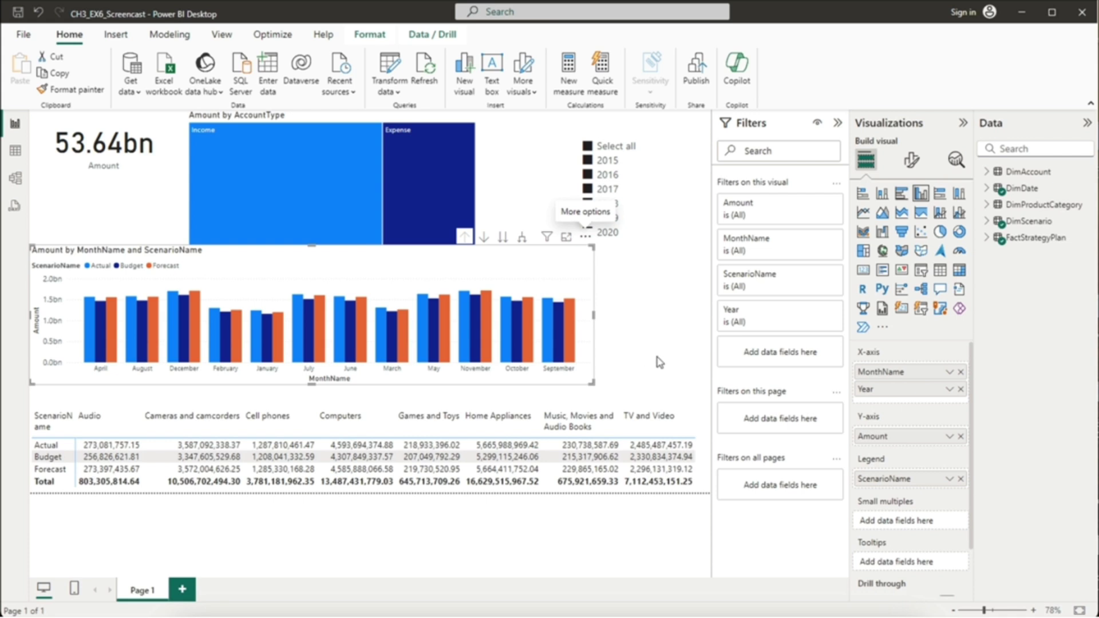
click(660, 362)
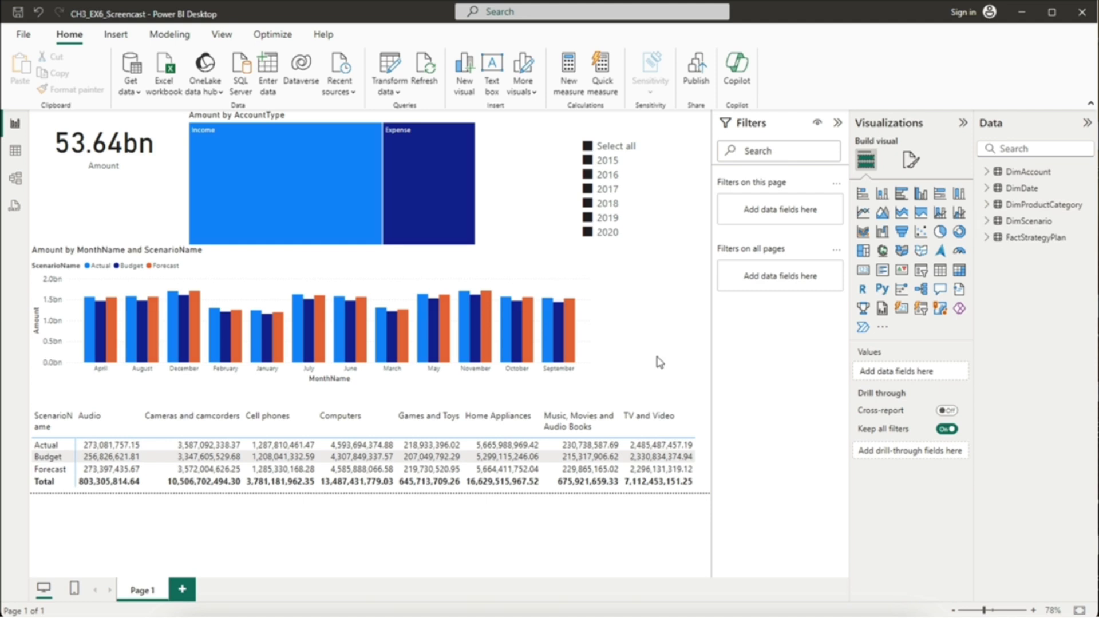
Step: In the DimDate table's data, set the MonthName column to sort by MonthNumber
click(16, 157)
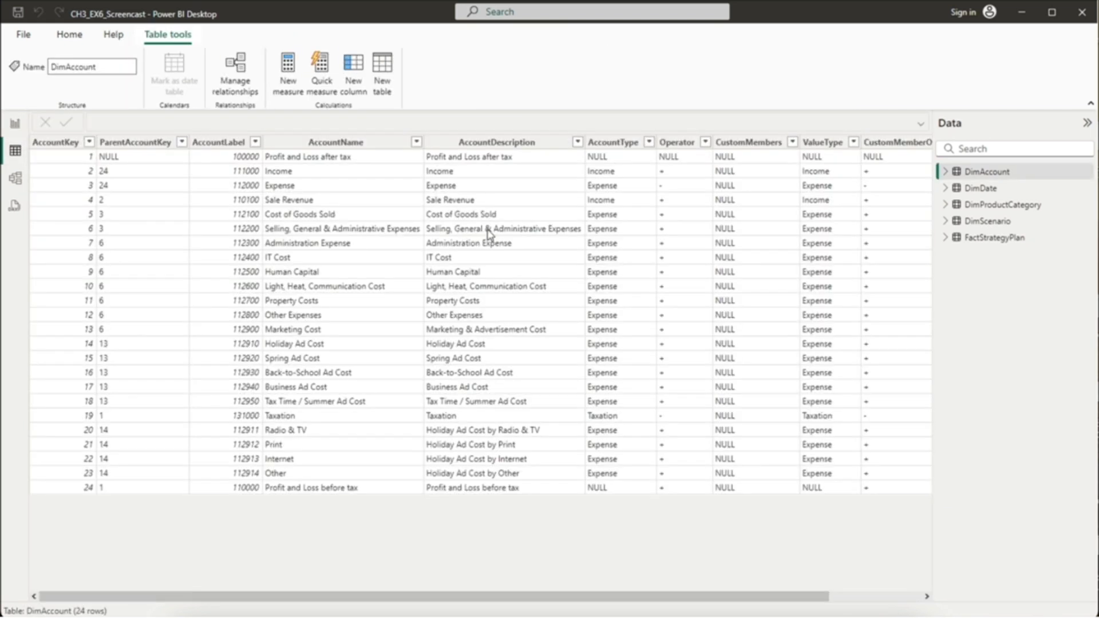
click(980, 189)
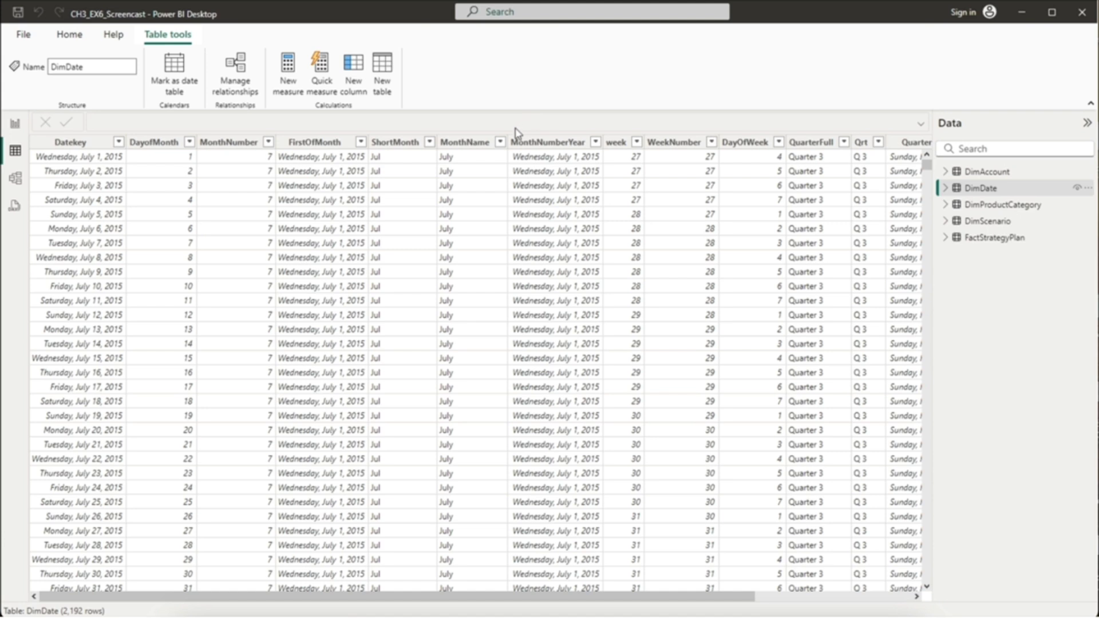
click(468, 145)
click(470, 150)
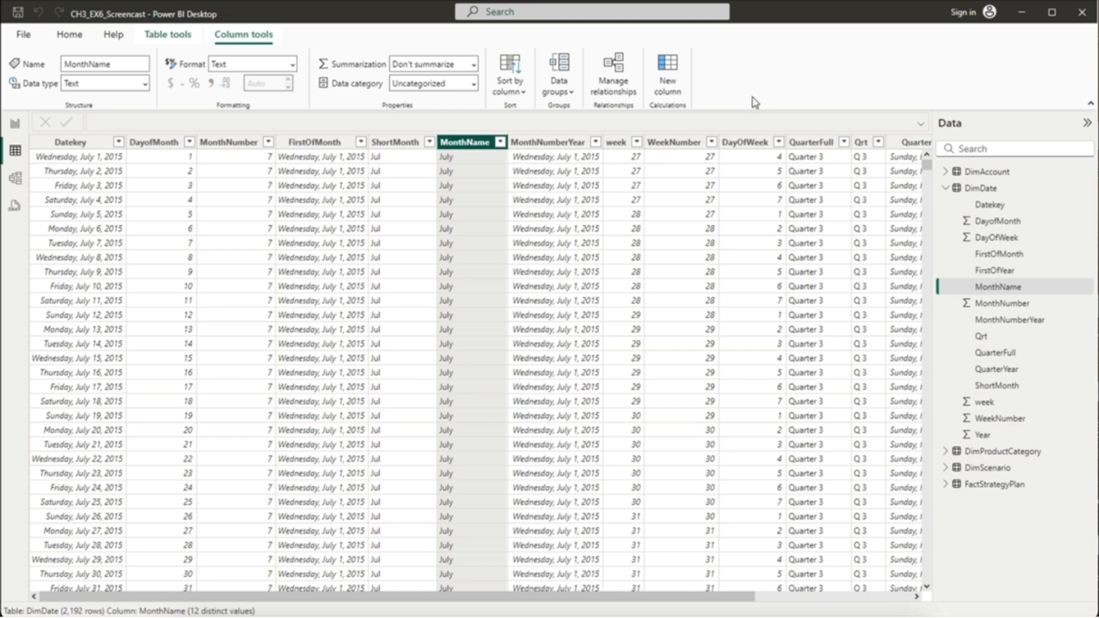
click(501, 94)
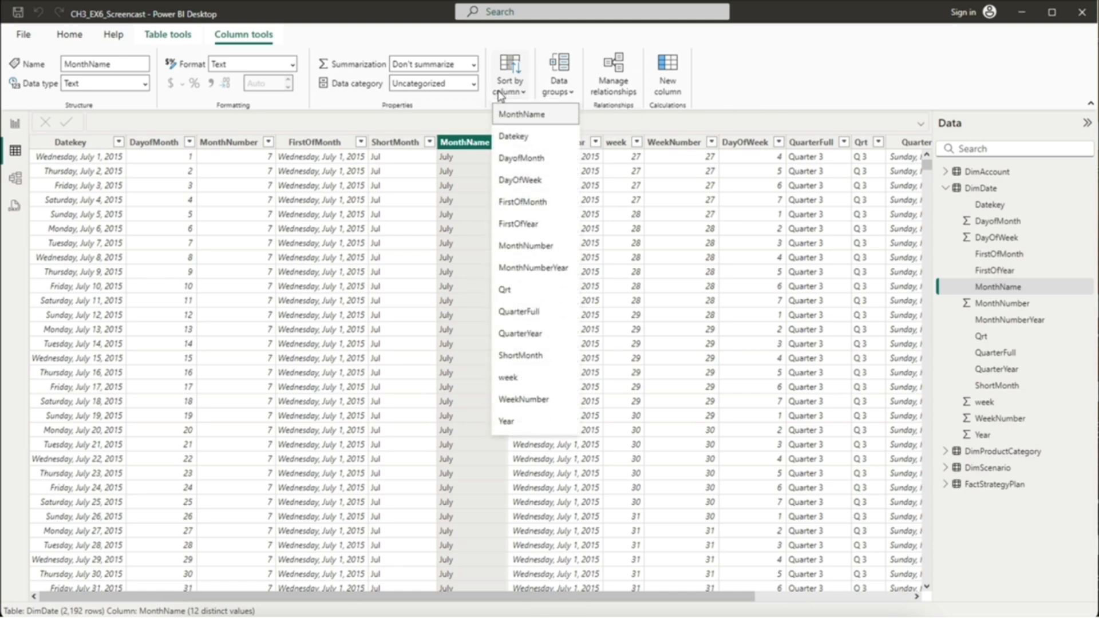
click(560, 247)
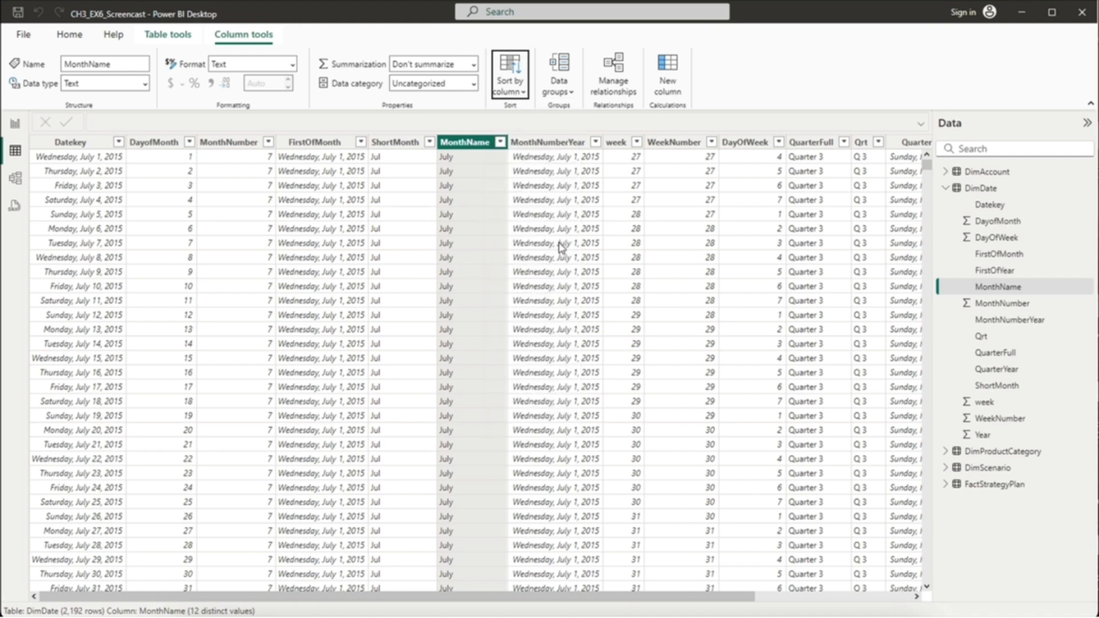
Step: Set DimDate's ShortMonth column to sort by MonthNumber and return to the report page
click(410, 143)
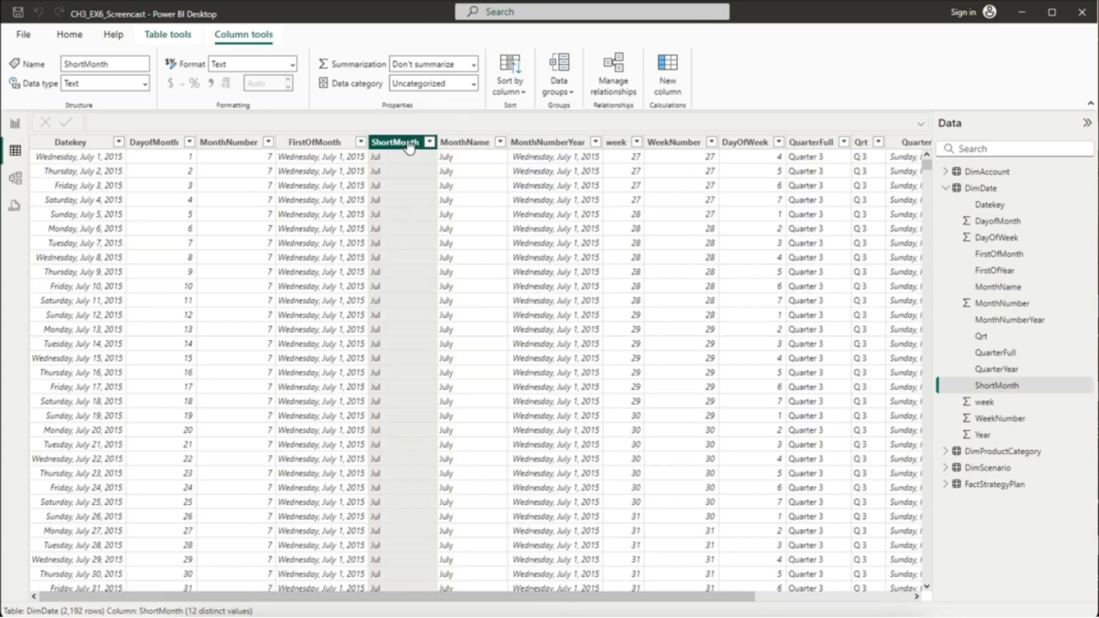
click(518, 85)
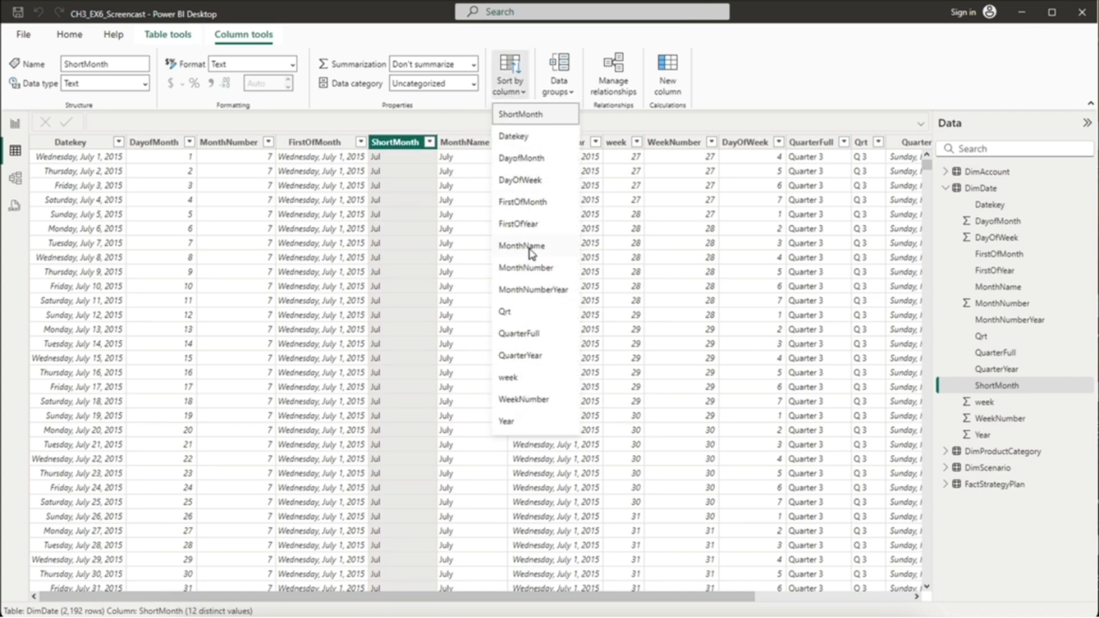
click(539, 269)
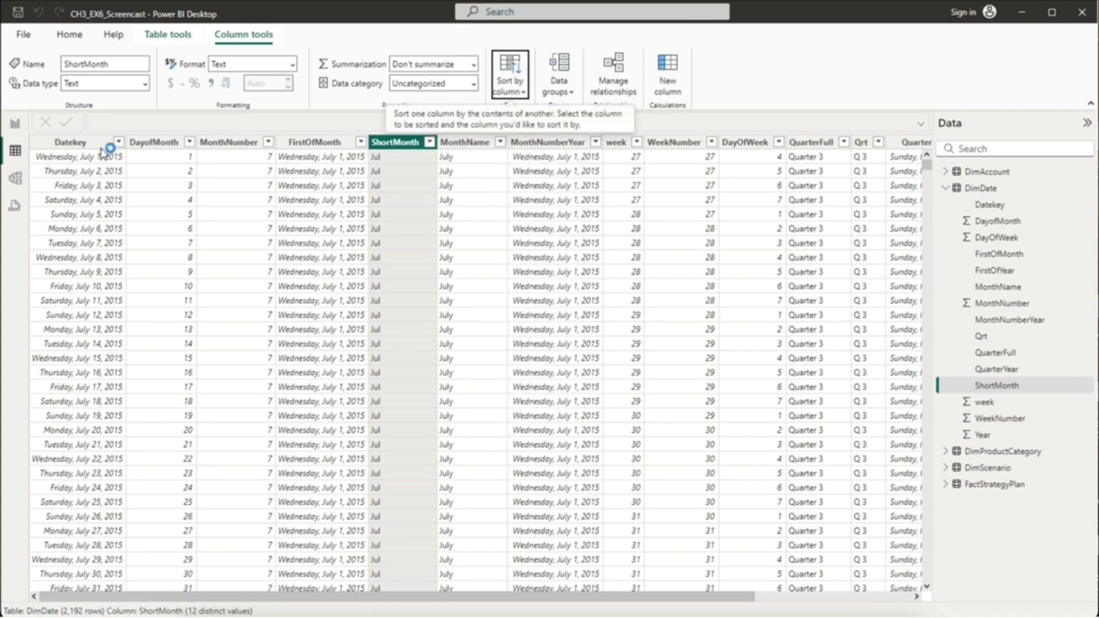
click(17, 127)
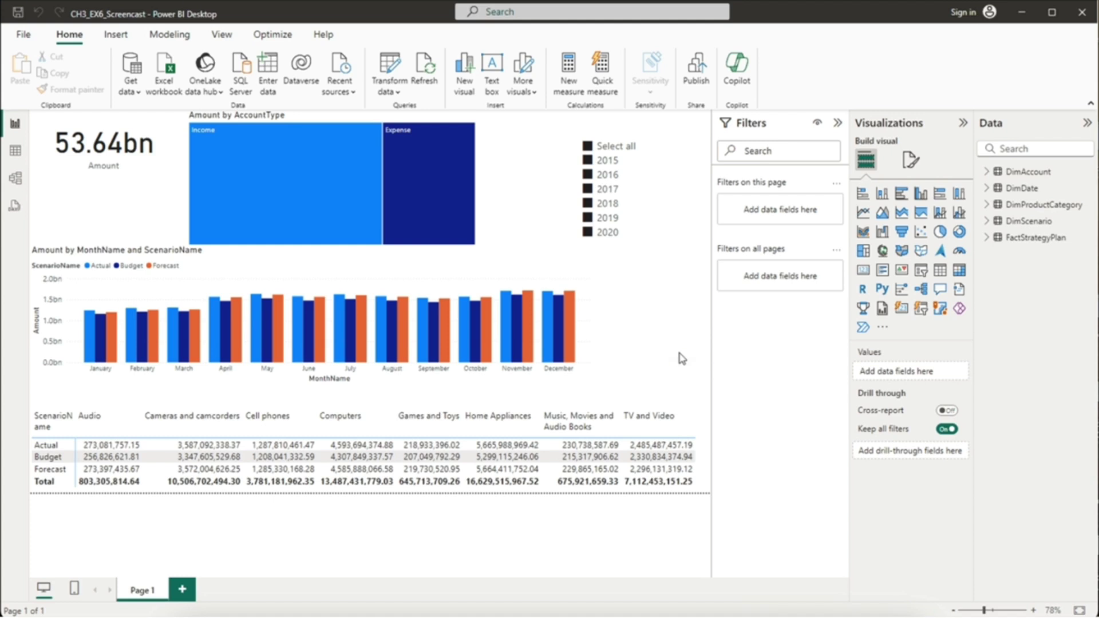
Step: Set the height of the Amount by AccountType treemap to 250
click(388, 121)
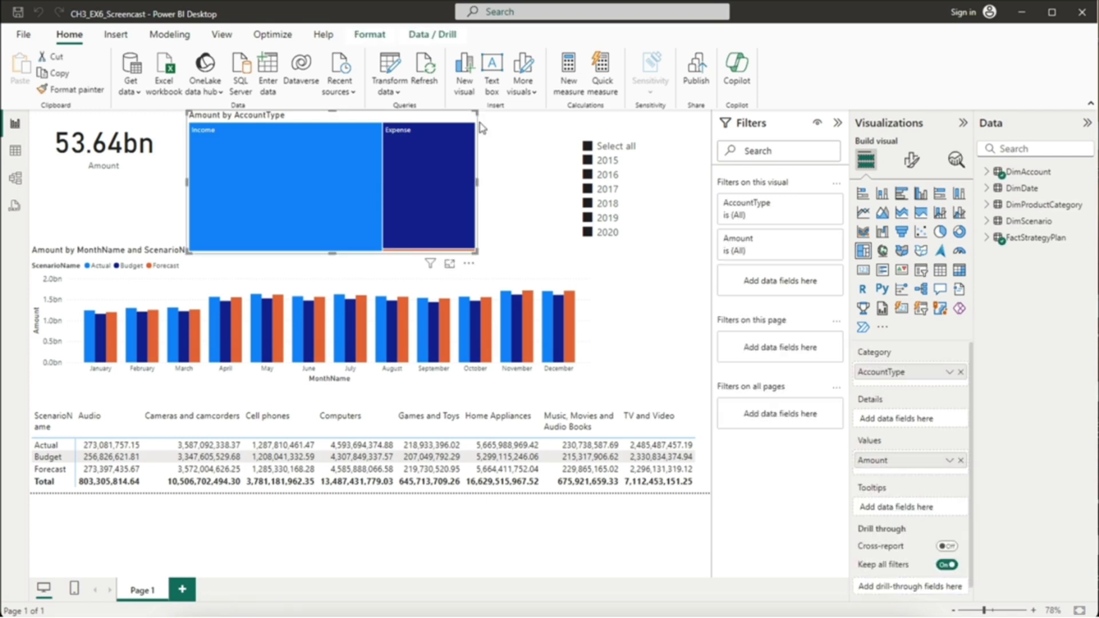
click(911, 164)
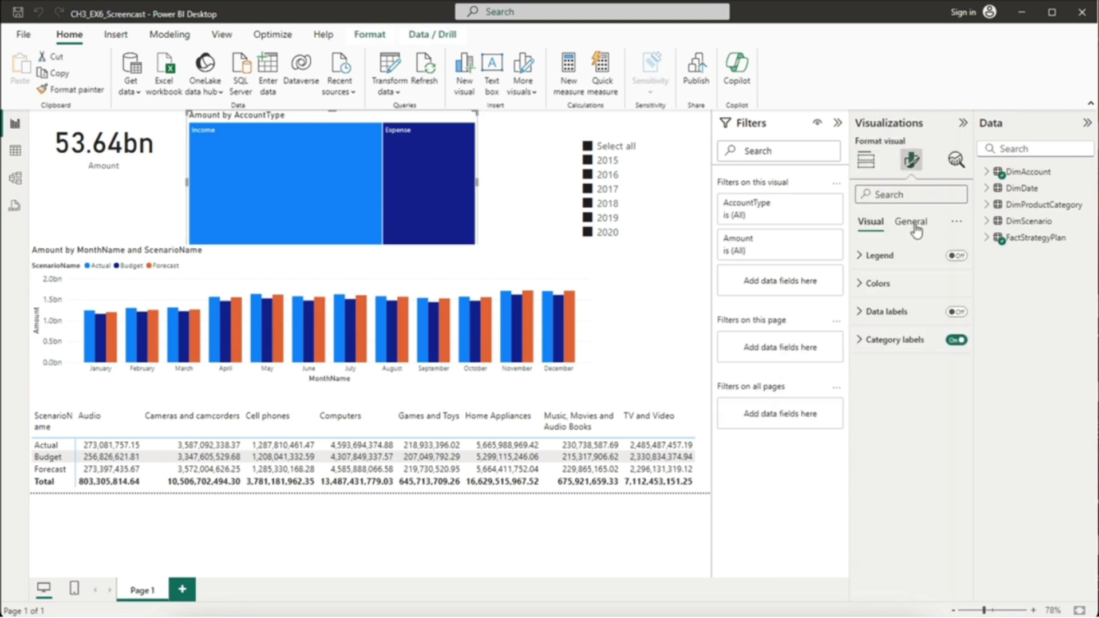
click(917, 227)
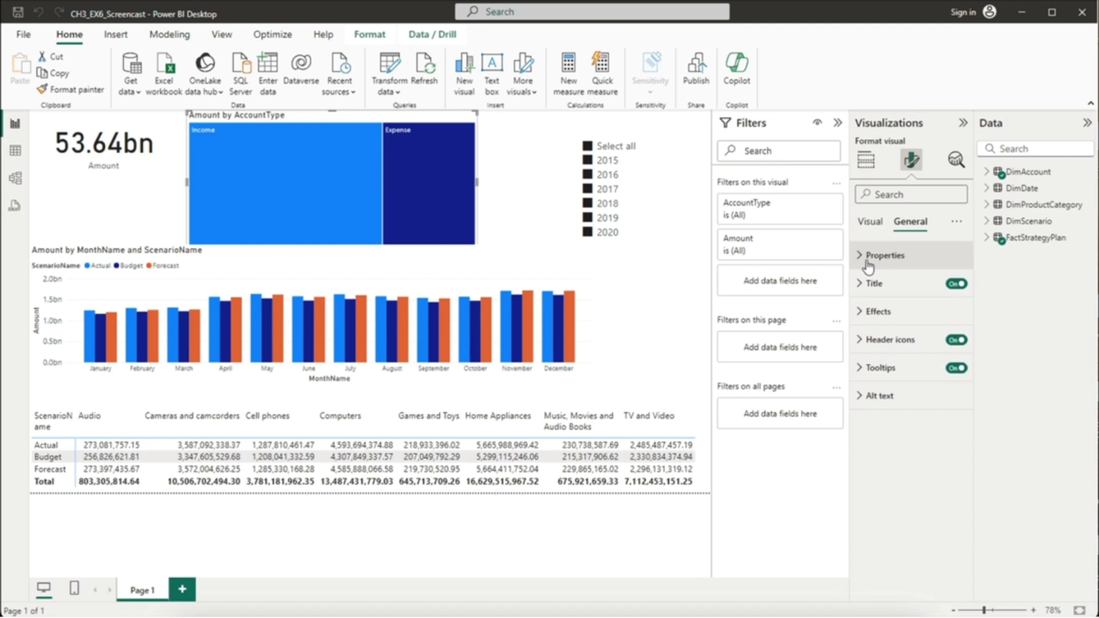
click(864, 259)
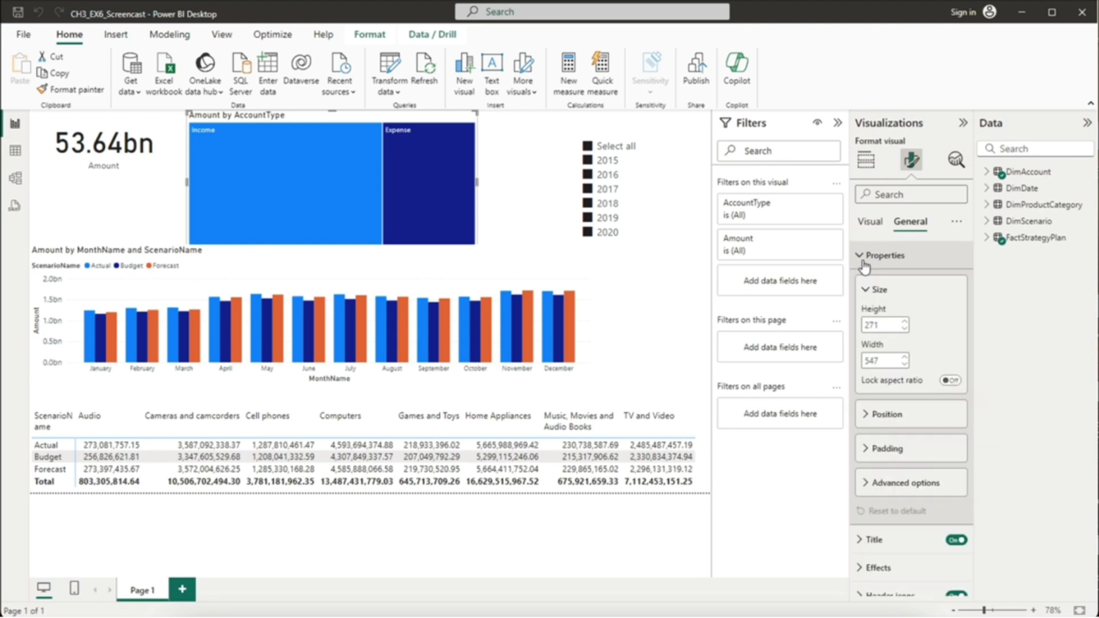
double_click(886, 324)
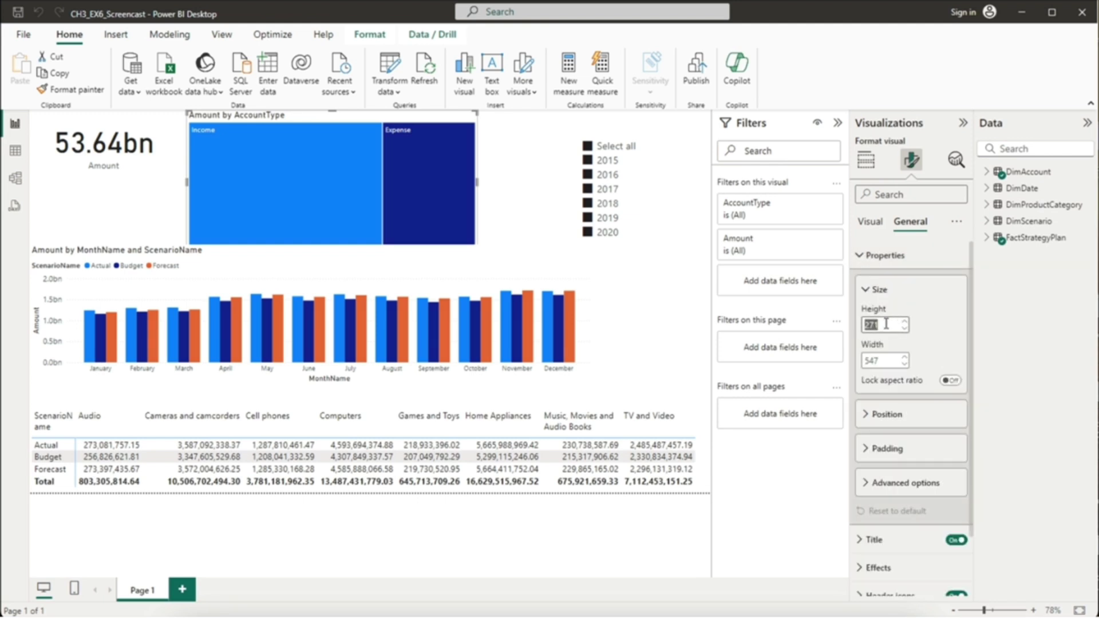
text(250)
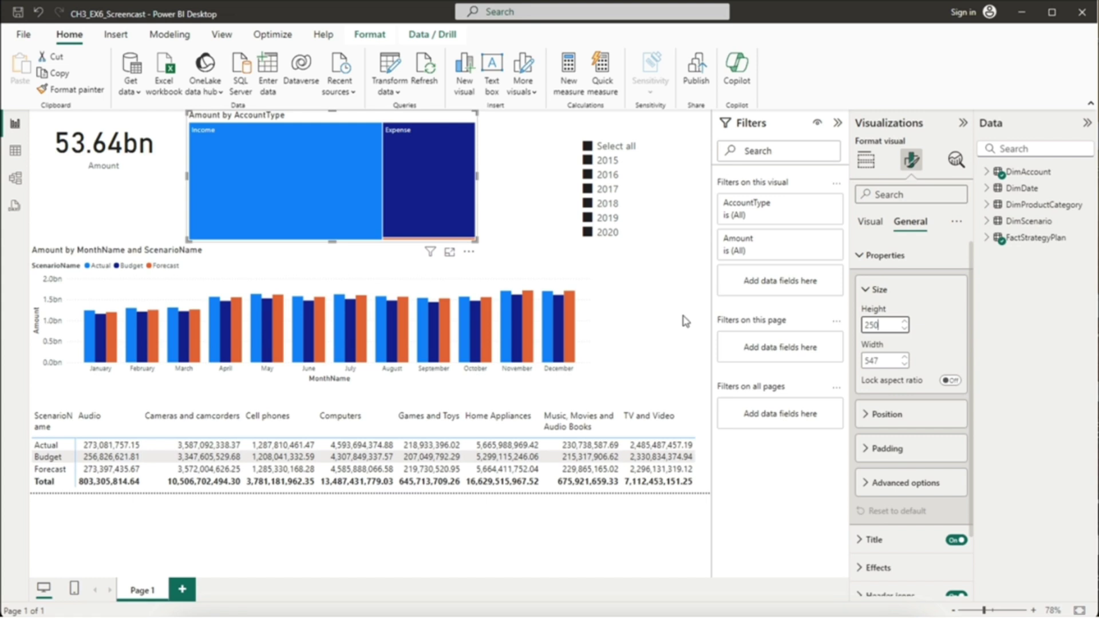
click(670, 280)
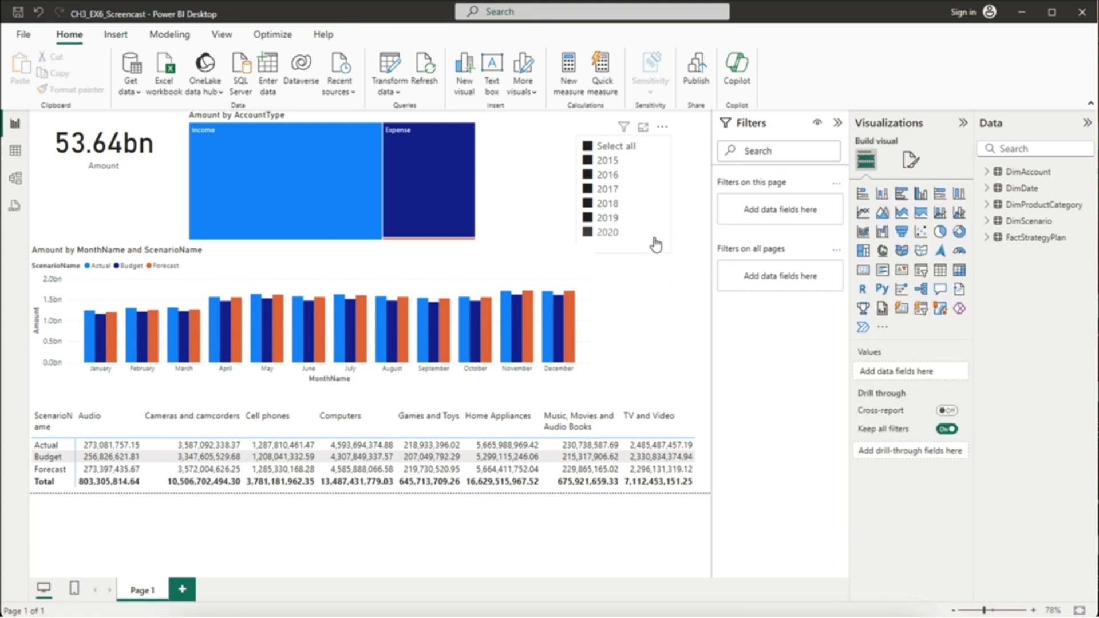
Step: Change the Year slicer's style to Dropdown
click(655, 250)
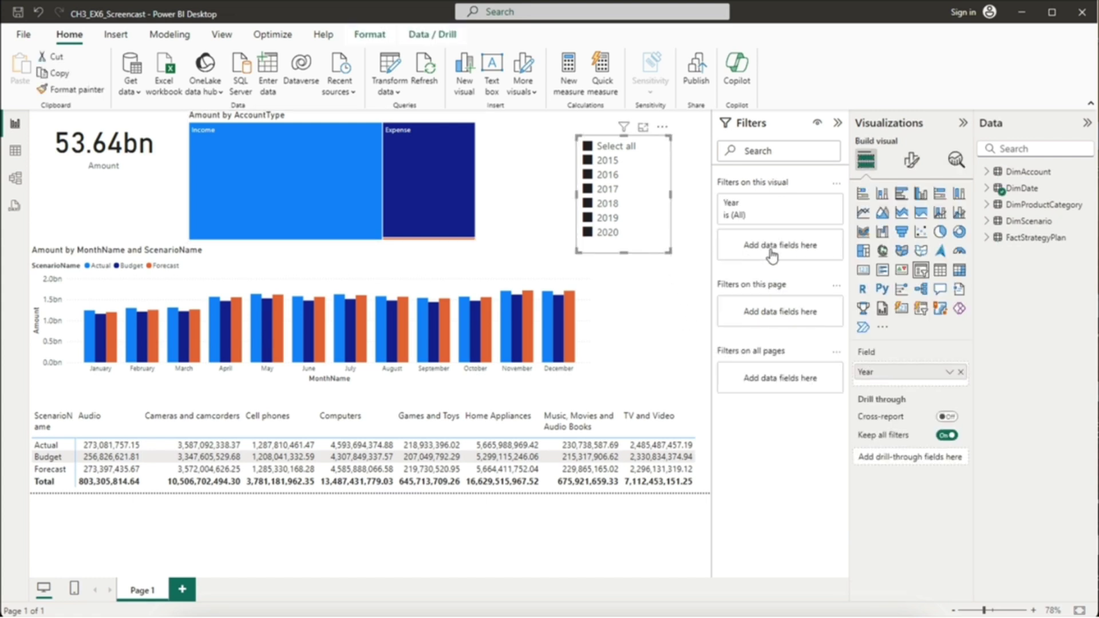
click(913, 165)
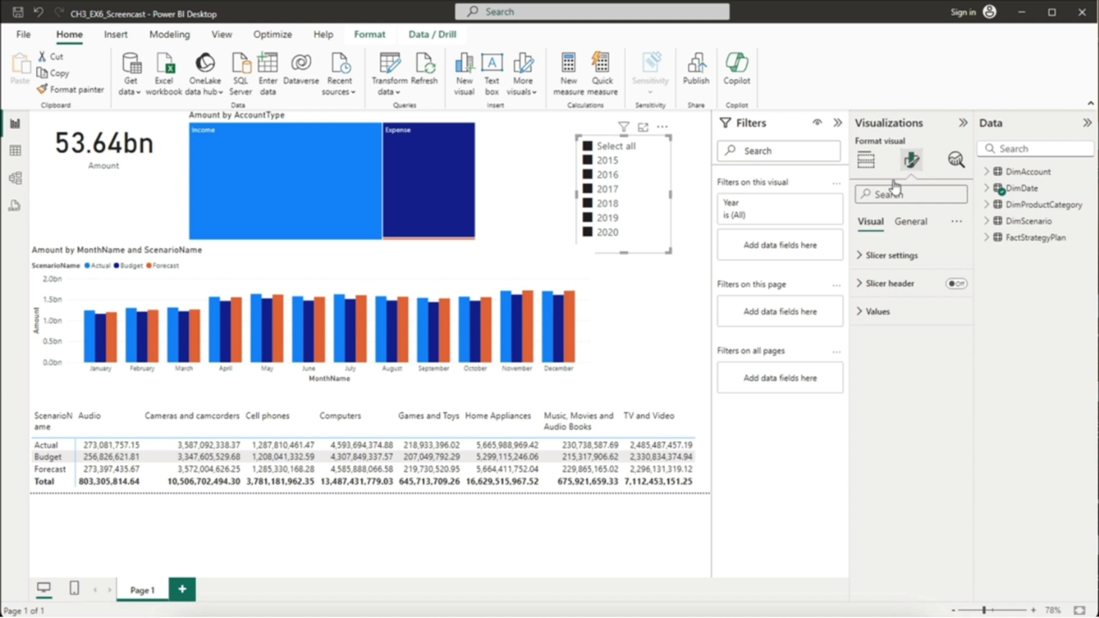
click(869, 262)
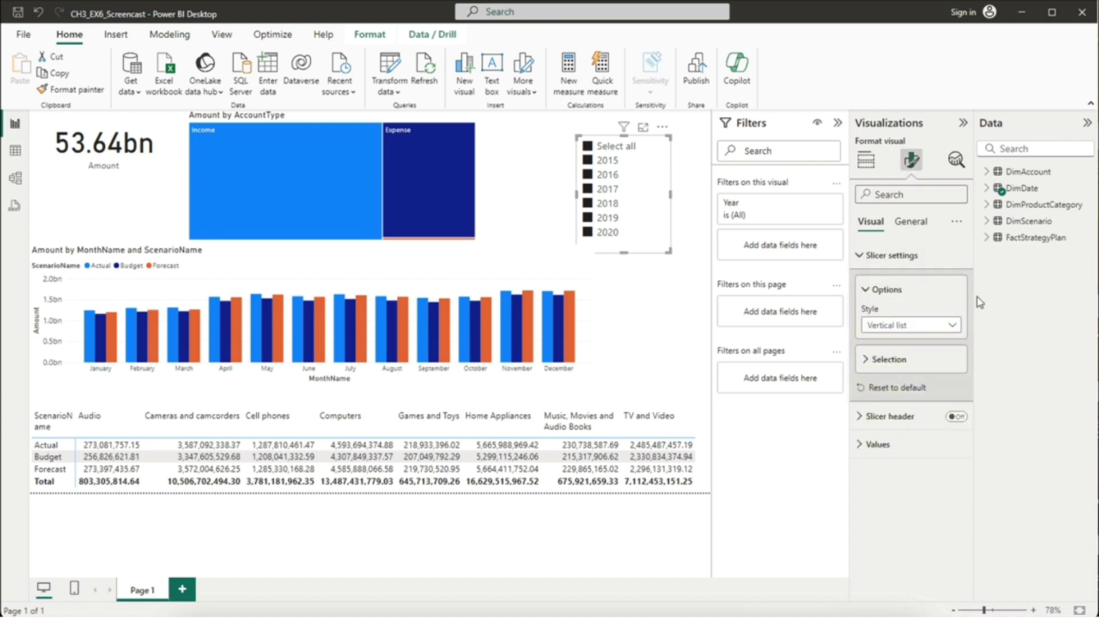
click(953, 327)
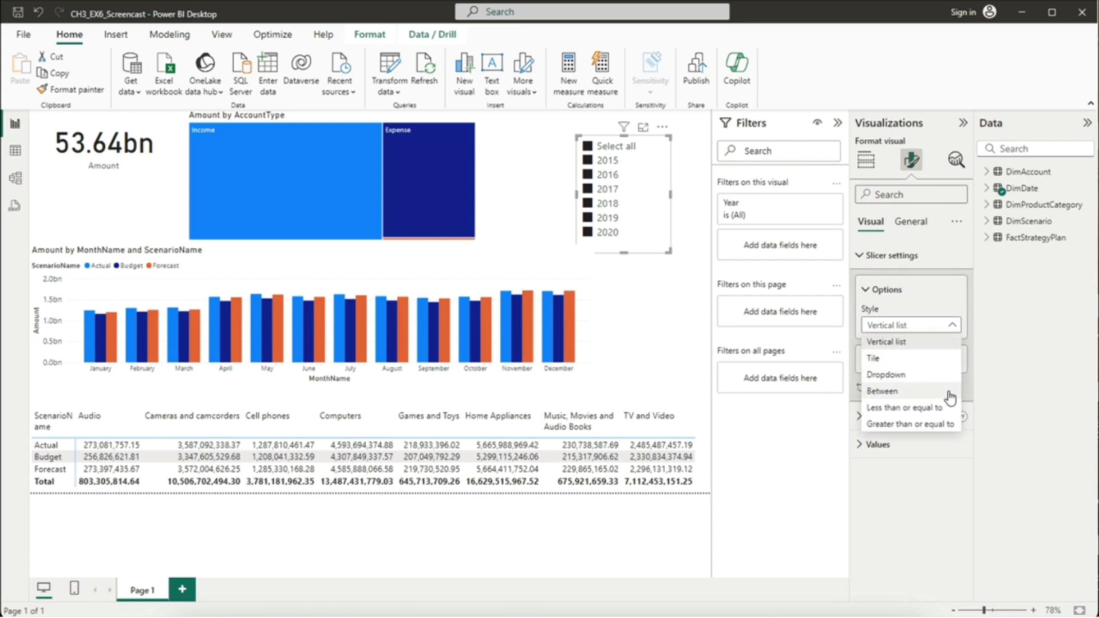
click(941, 375)
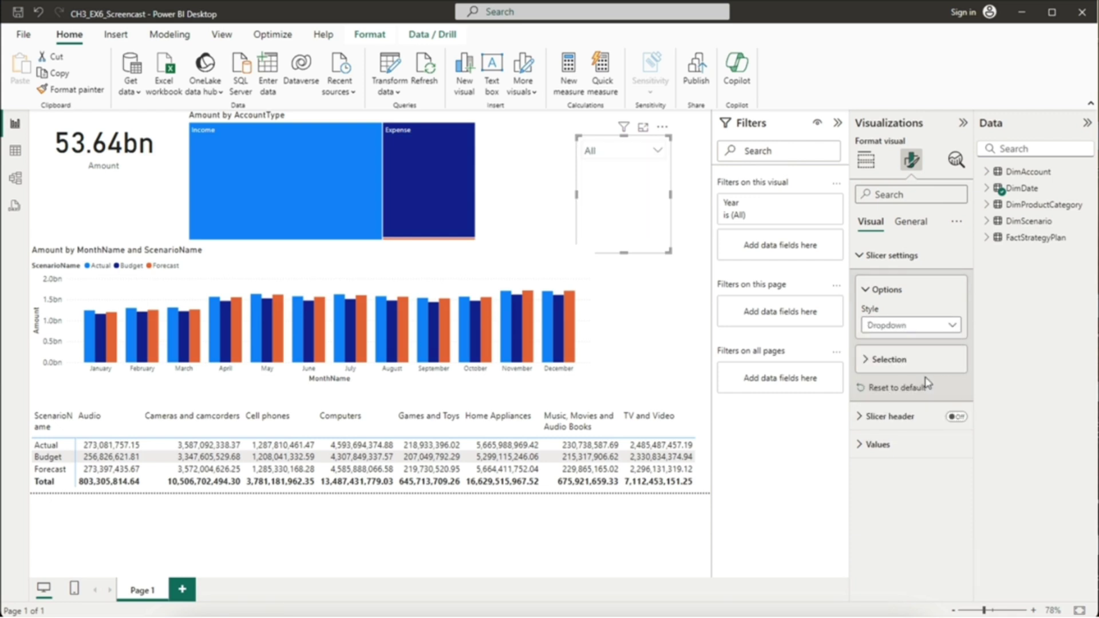
click(659, 337)
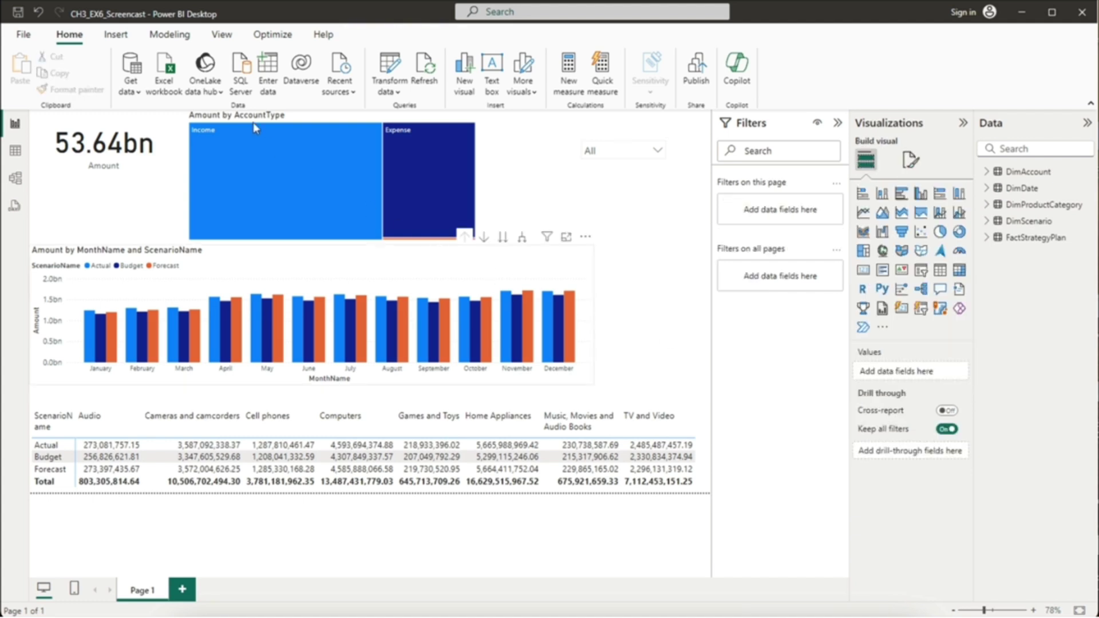
Step: Apply the dark Innovate theme to the report
click(220, 36)
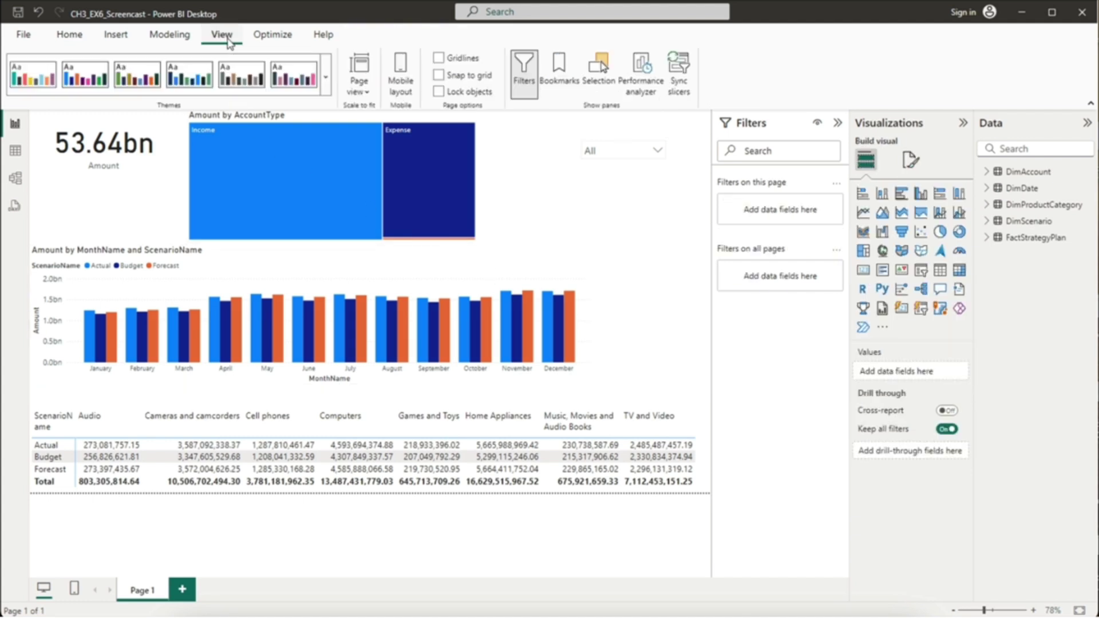
click(329, 90)
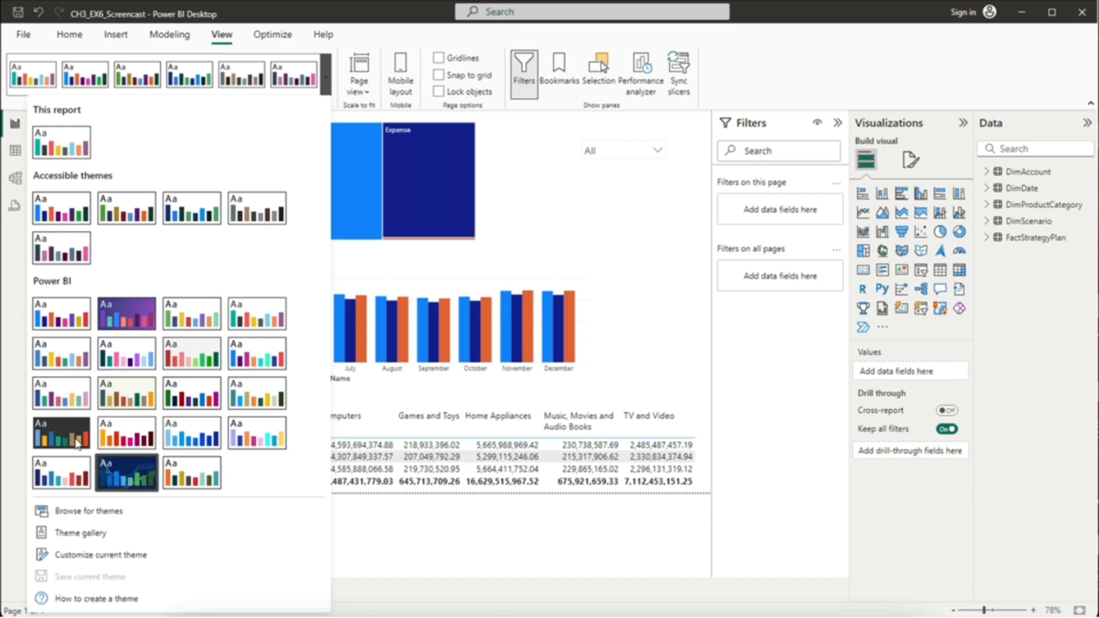
click(68, 441)
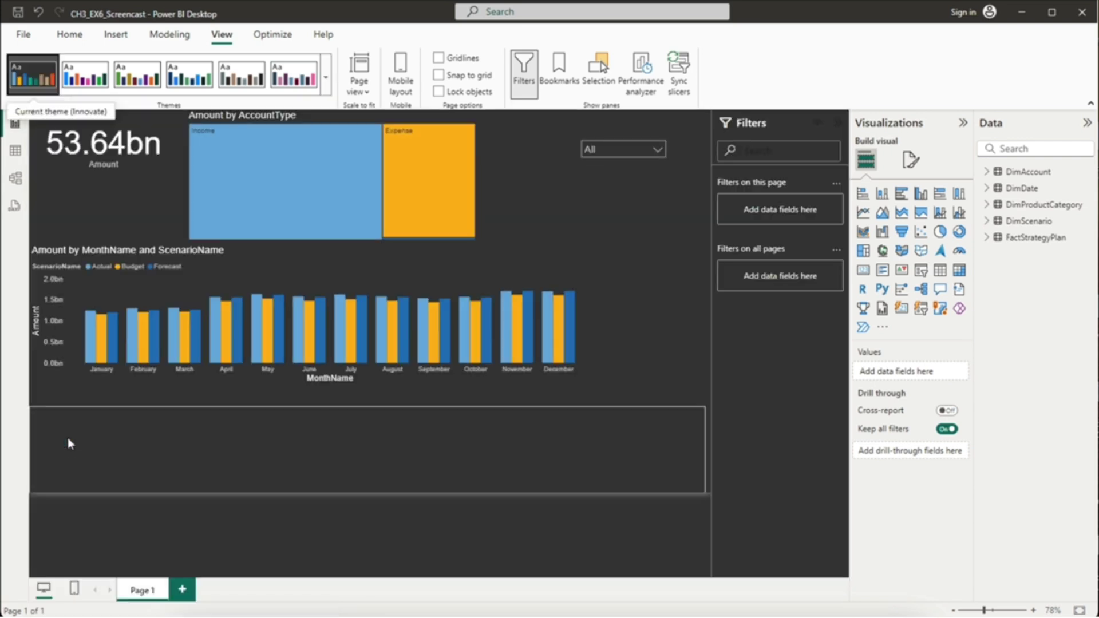
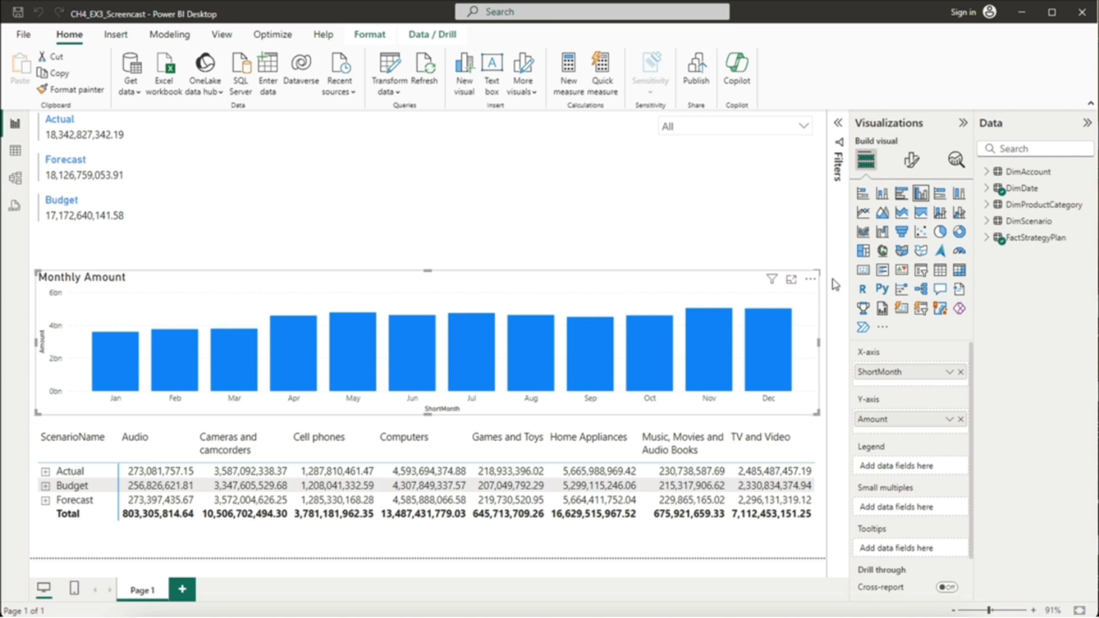
Step: Show the Monthly Amount chart's data as a table, check the CSV export option, and return to the report
click(811, 279)
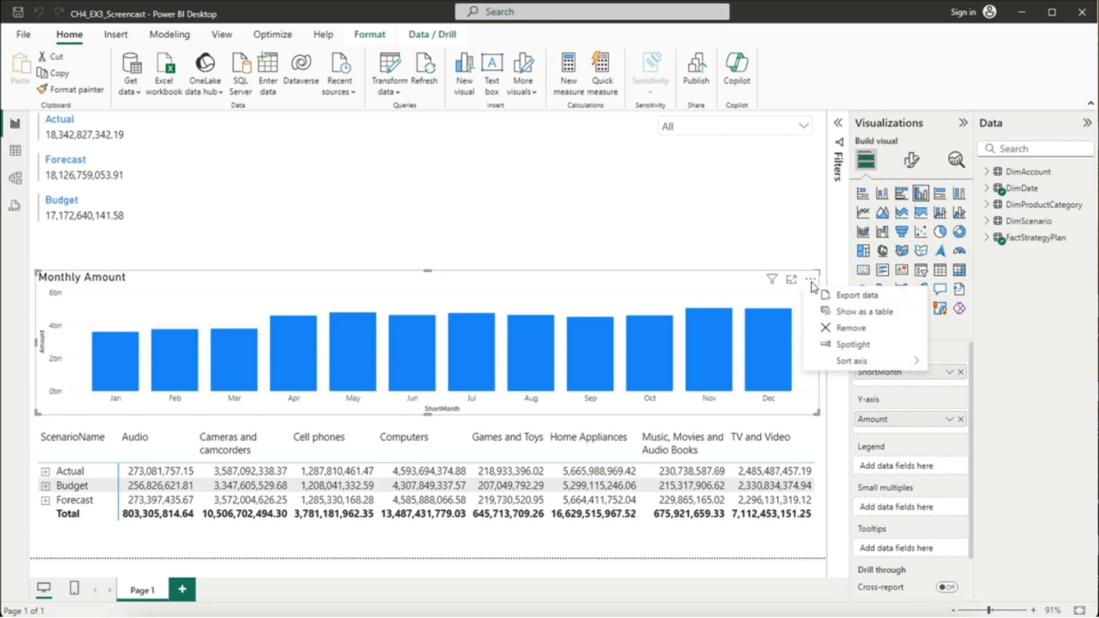
click(865, 314)
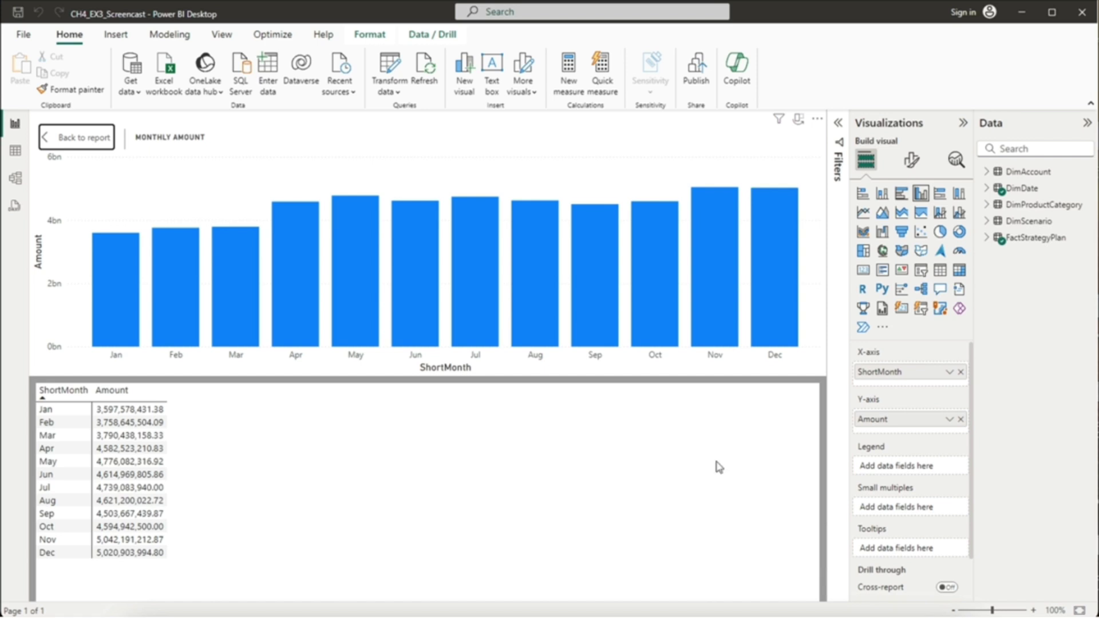
click(818, 119)
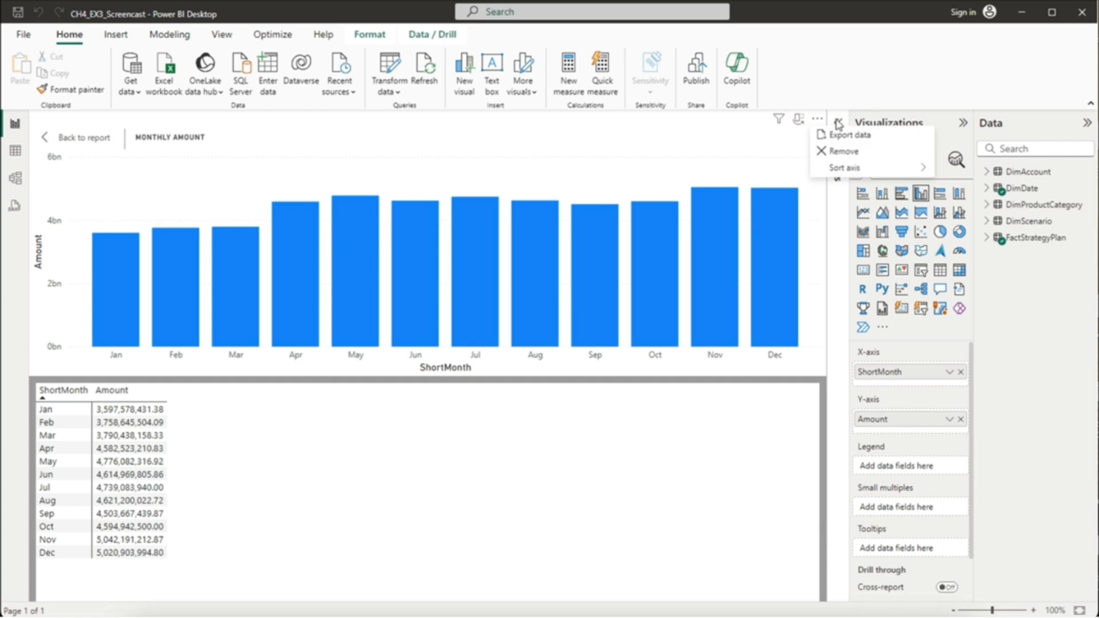
click(889, 136)
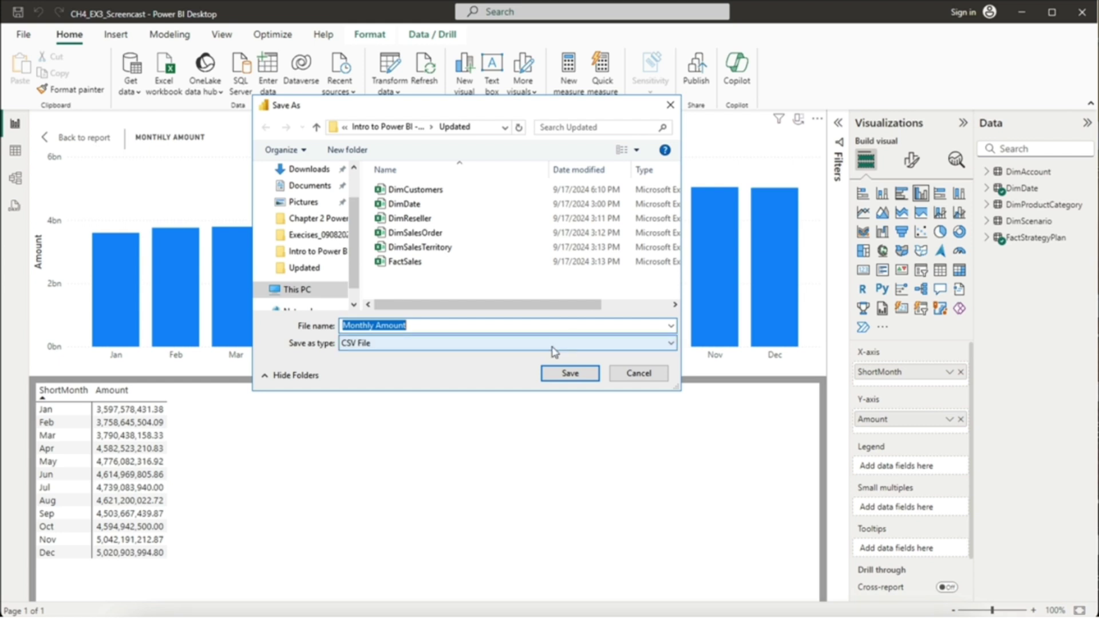
click(636, 378)
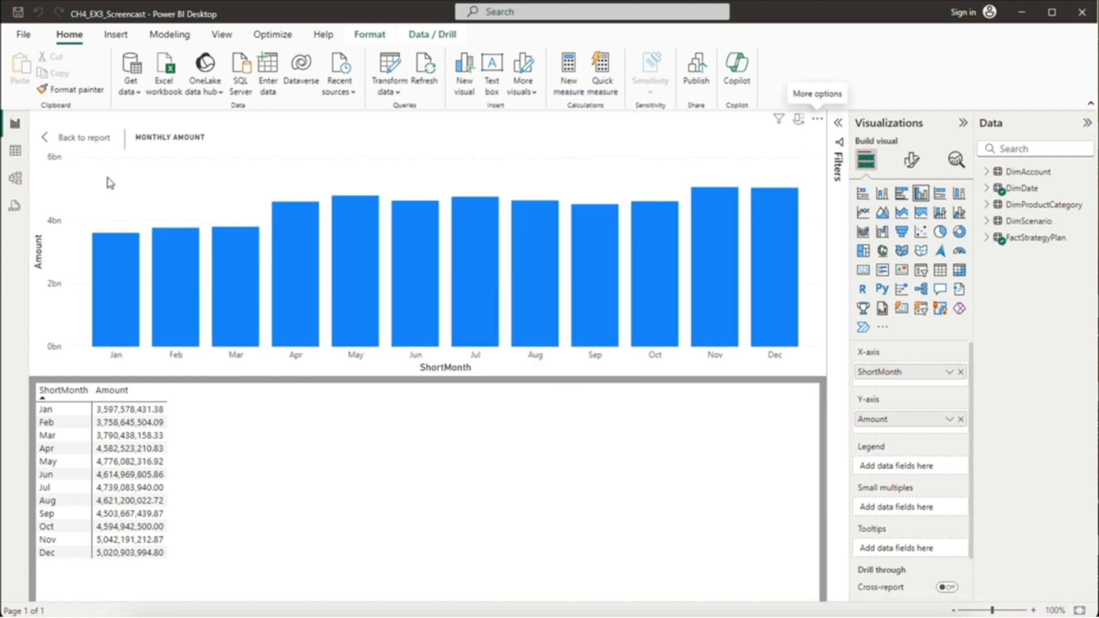
click(82, 144)
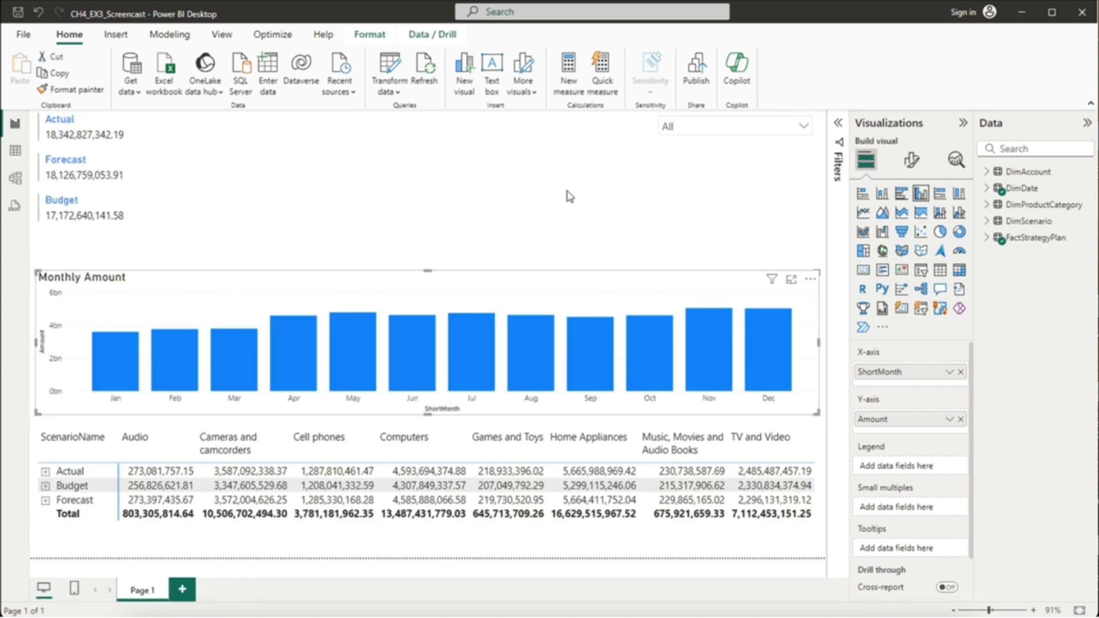
click(810, 279)
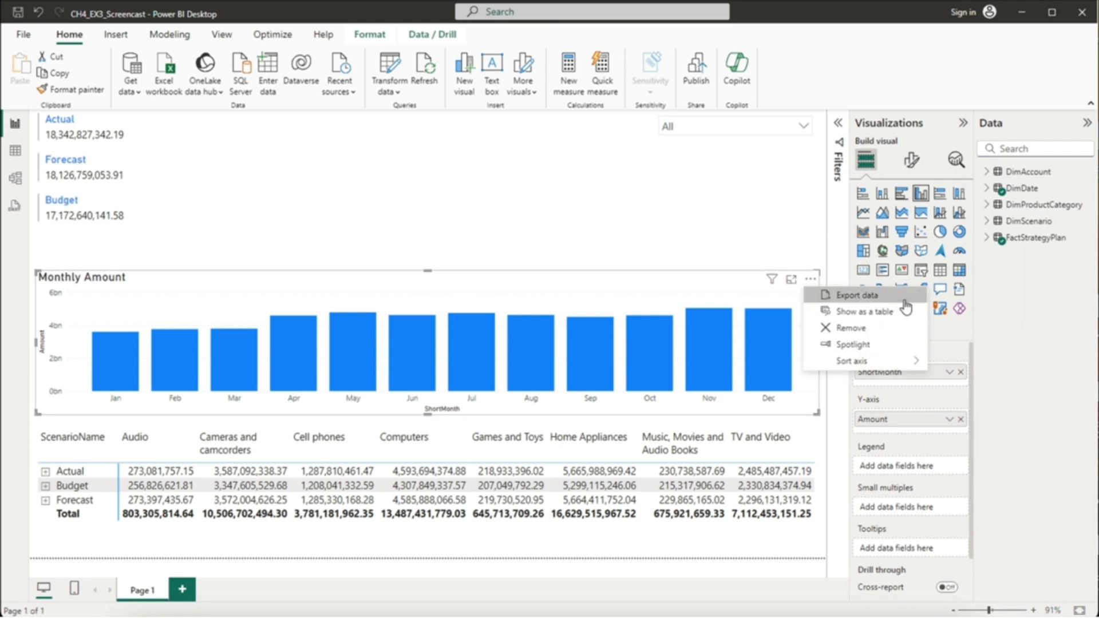
click(478, 236)
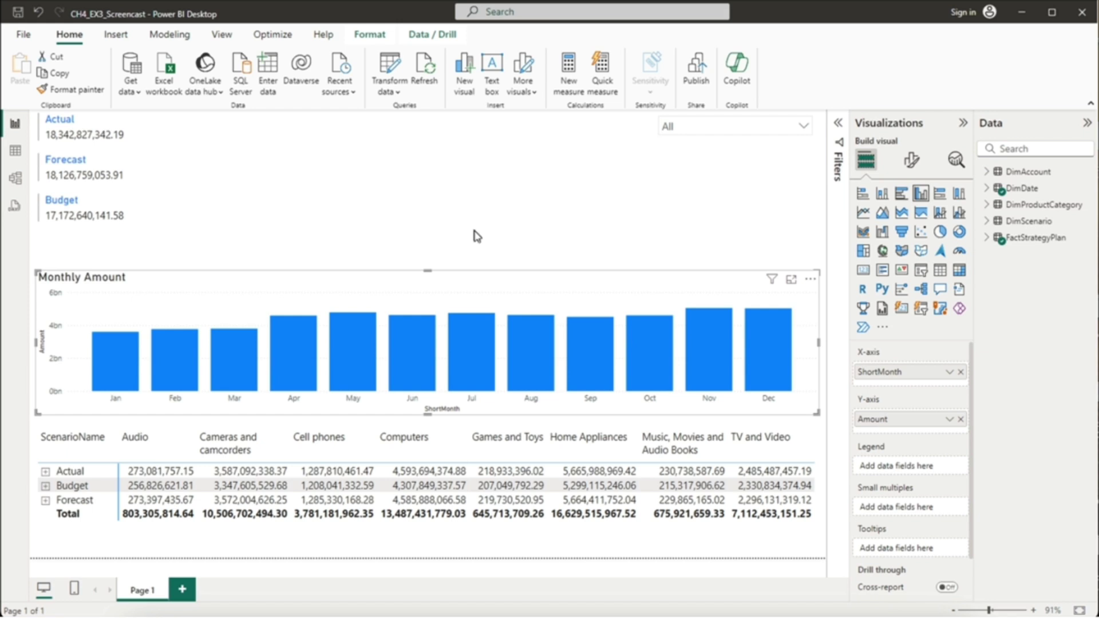
click(478, 236)
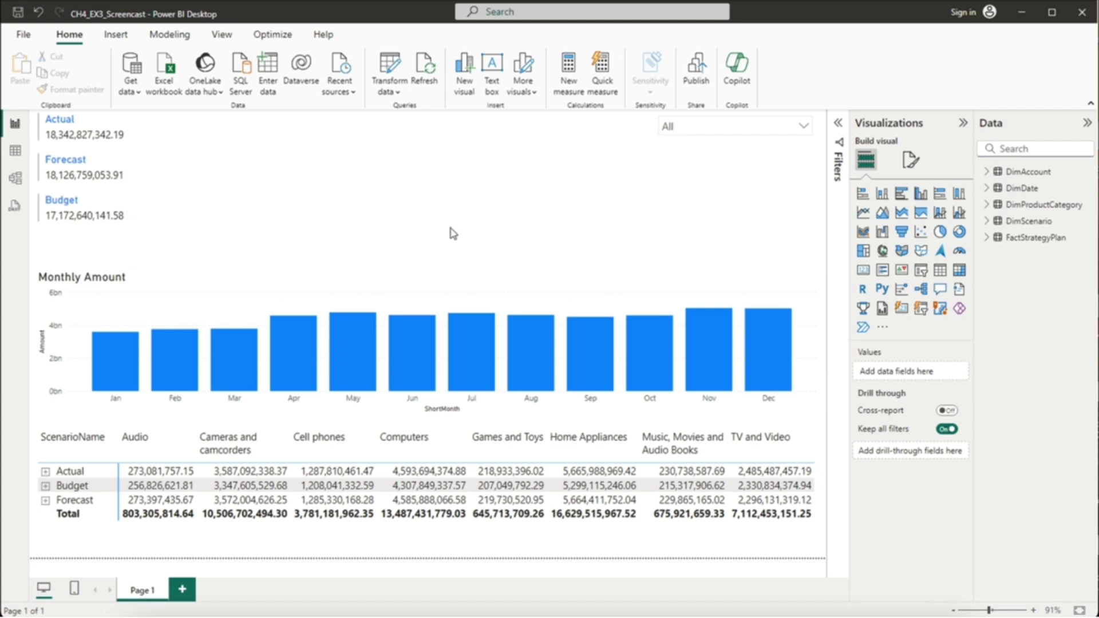
Step: In the DimDate table's data, create a hierarchy from the Year column
click(16, 152)
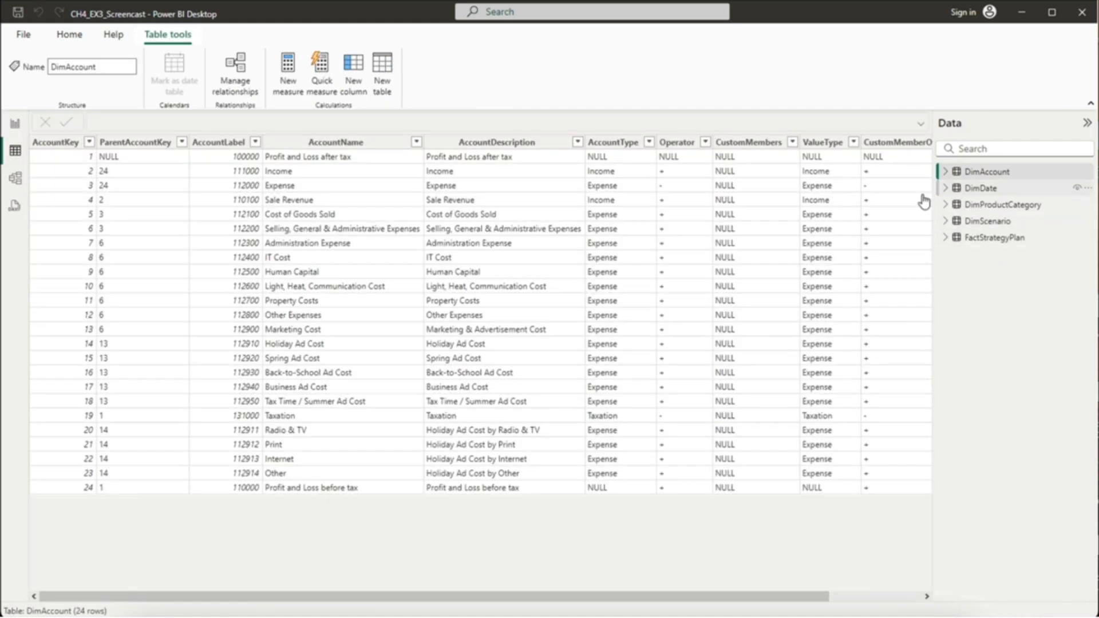
click(955, 189)
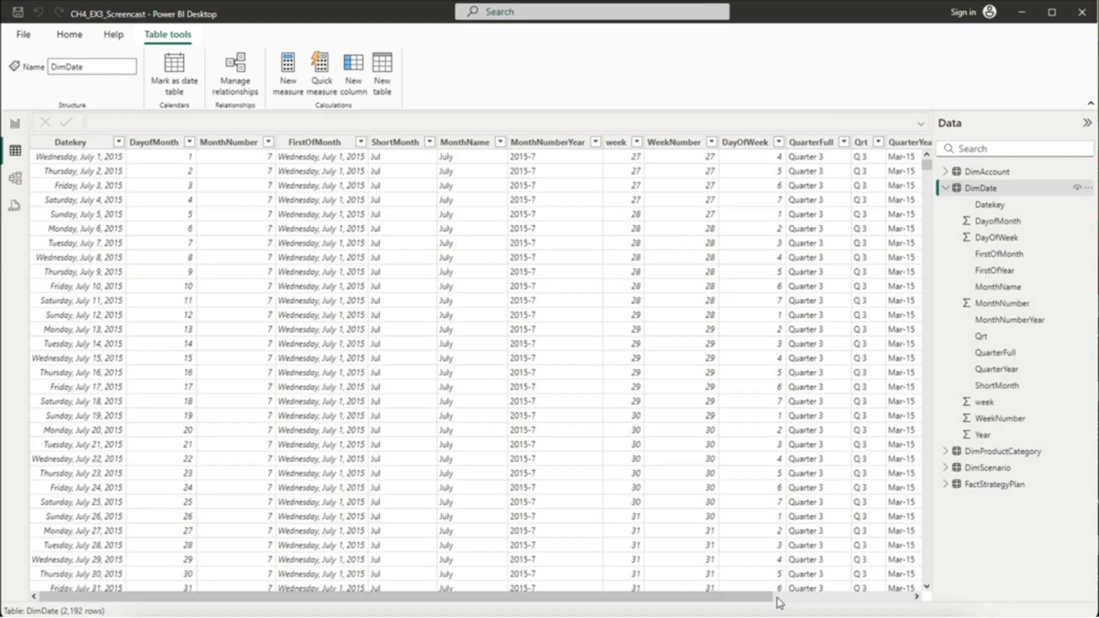
drag(791, 596, 884, 596)
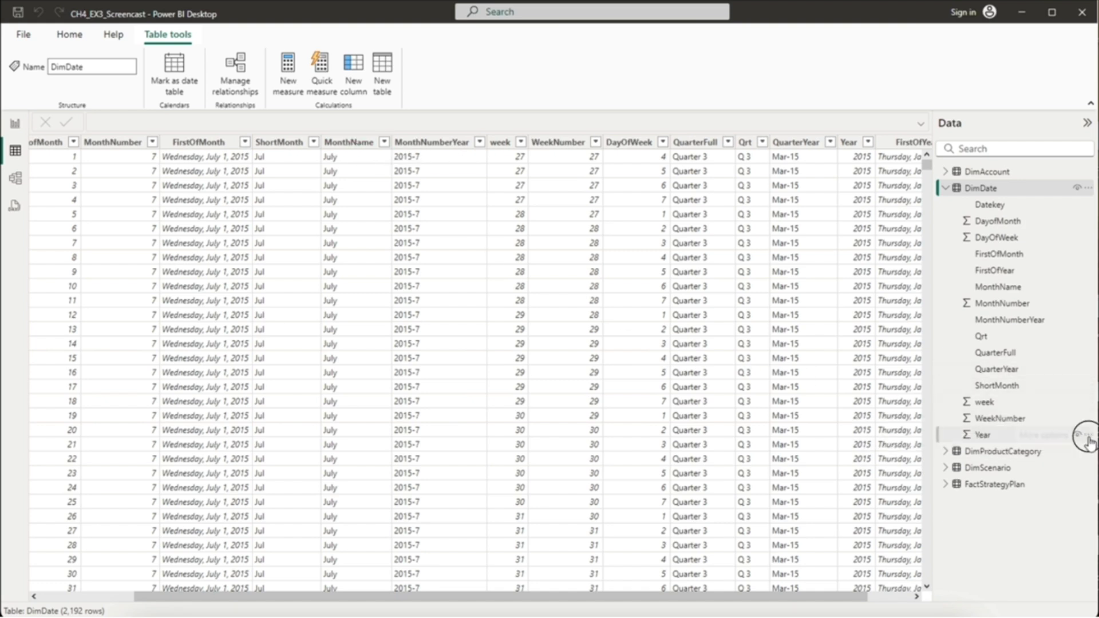
click(1087, 435)
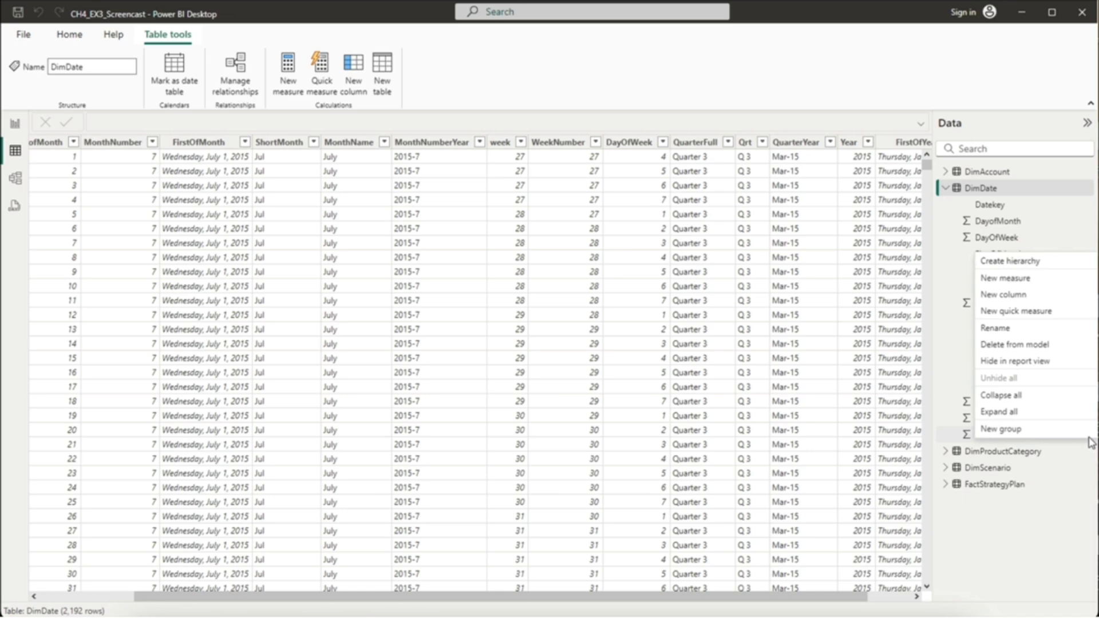
click(1002, 261)
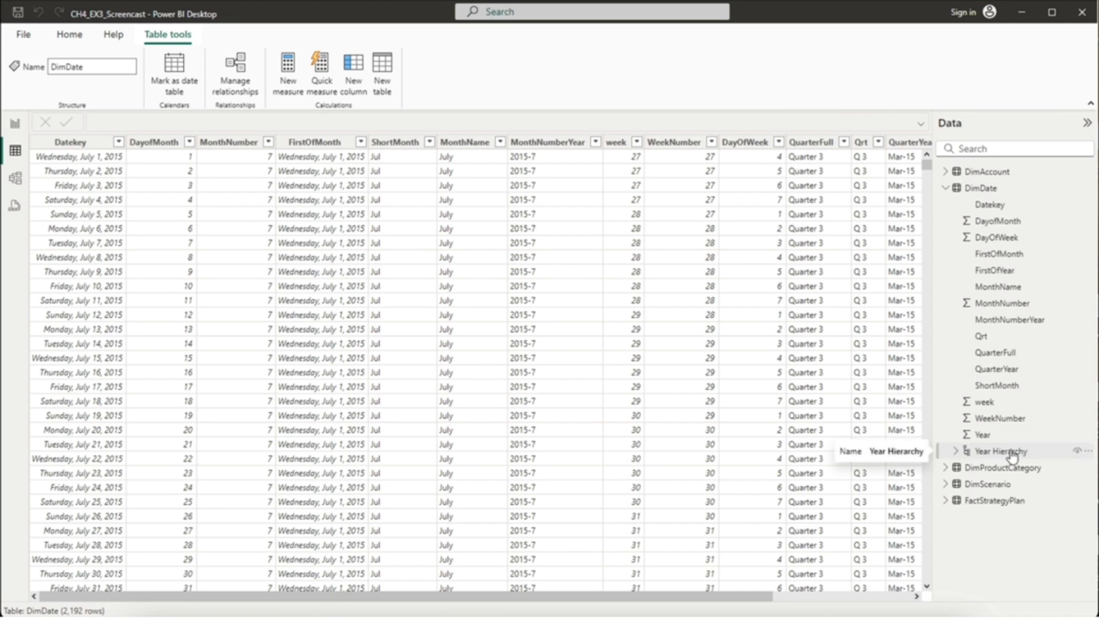
Step: Rename the new Year hierarchy in DimDate to Date Rollup
click(1022, 454)
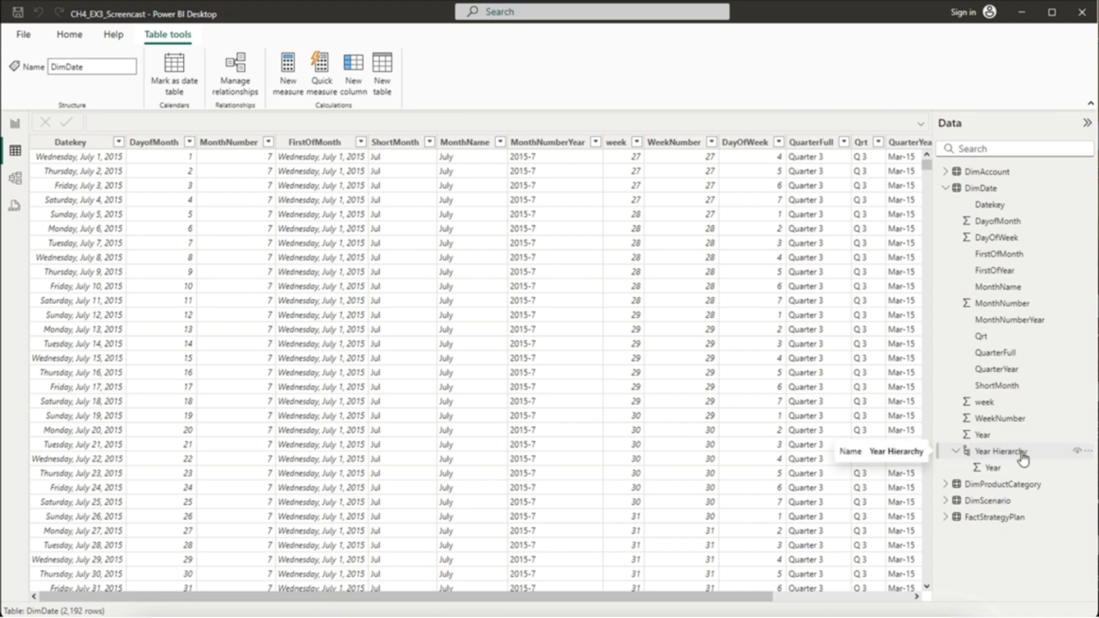
double_click(1022, 454)
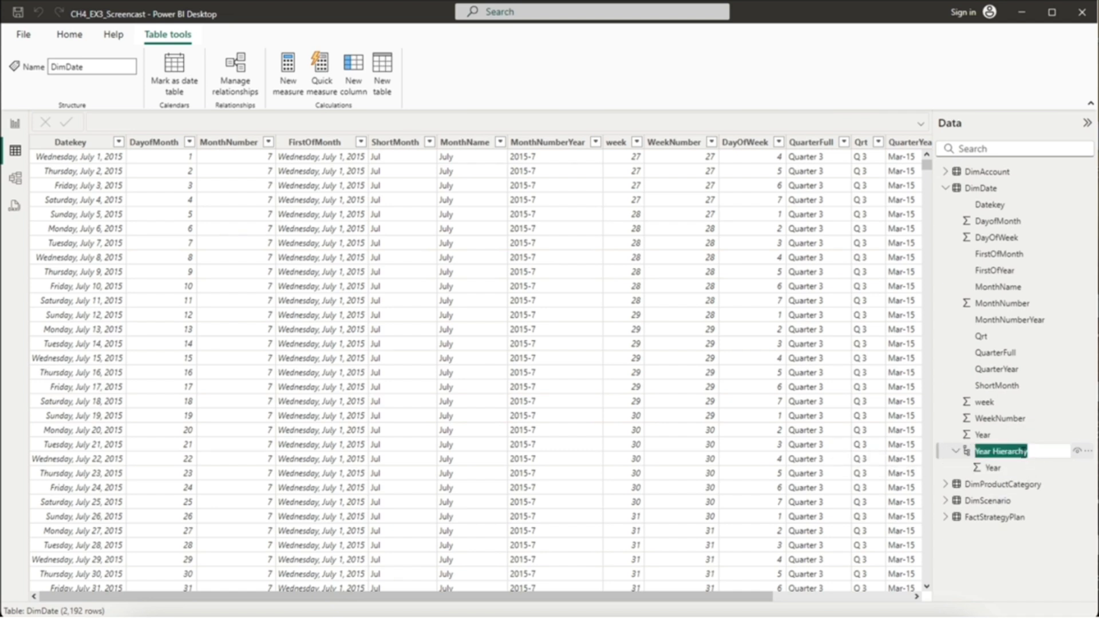
text(Da)
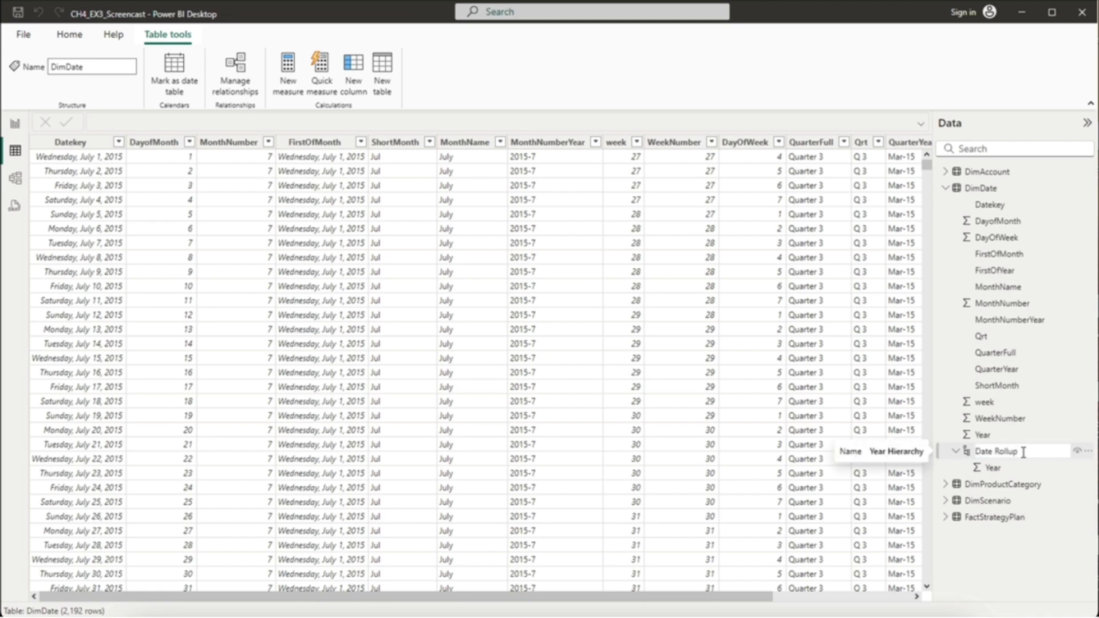
text(te Rollup)
key(Return)
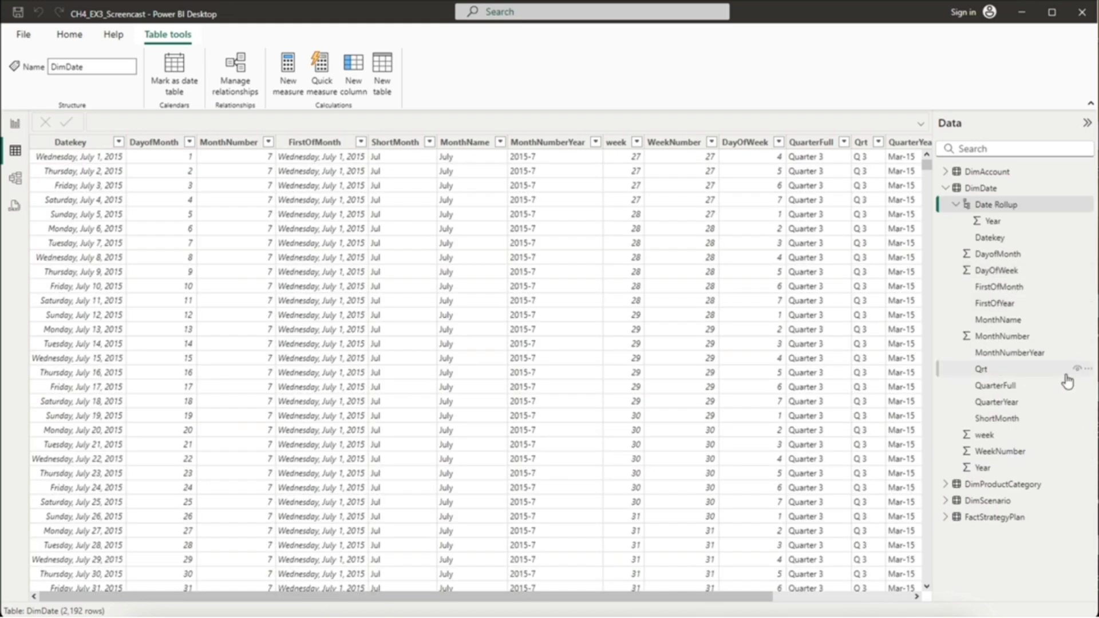
Step: Add DimDate's Qrt, MonthName and Datekey columns, in that order, as levels of the Date Rollup hierarchy
mouse_move(1086, 376)
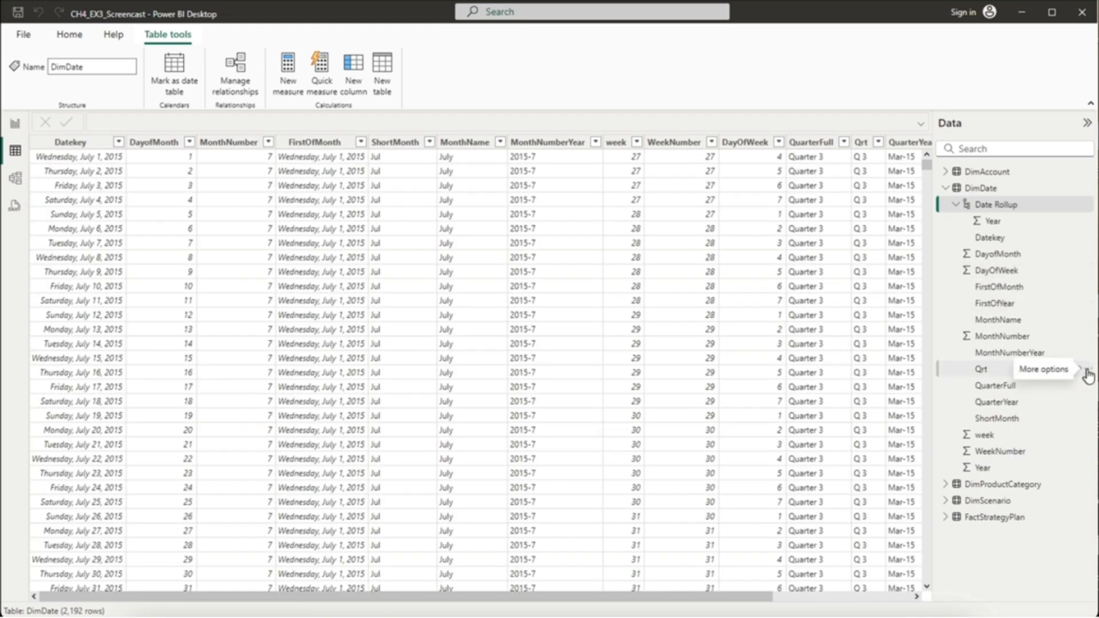
click(1088, 376)
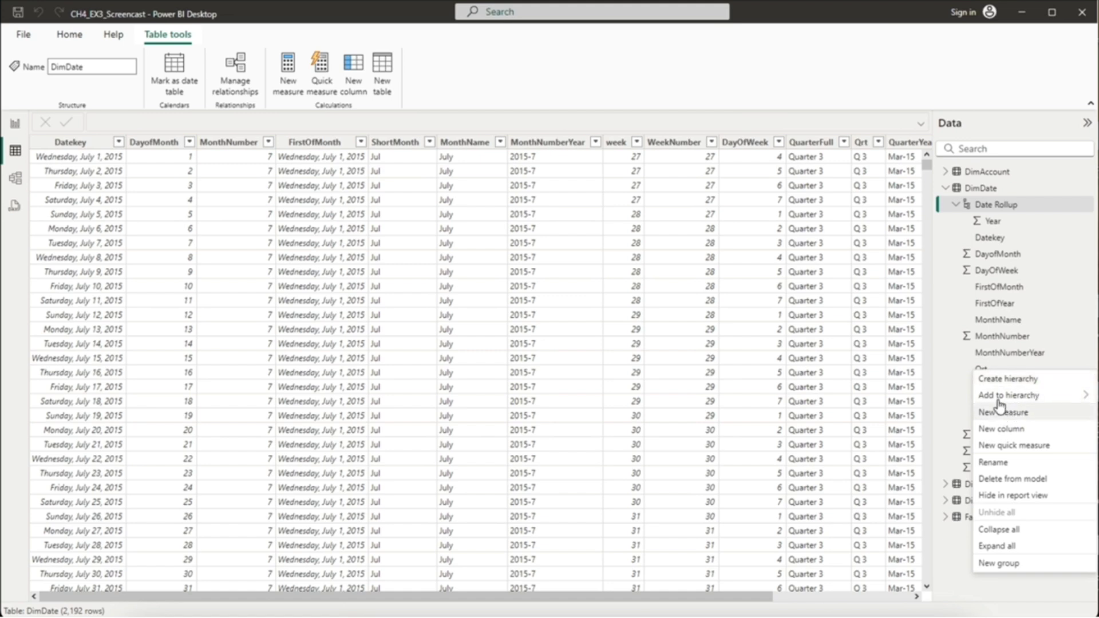
mouse_move(1001, 399)
click(952, 403)
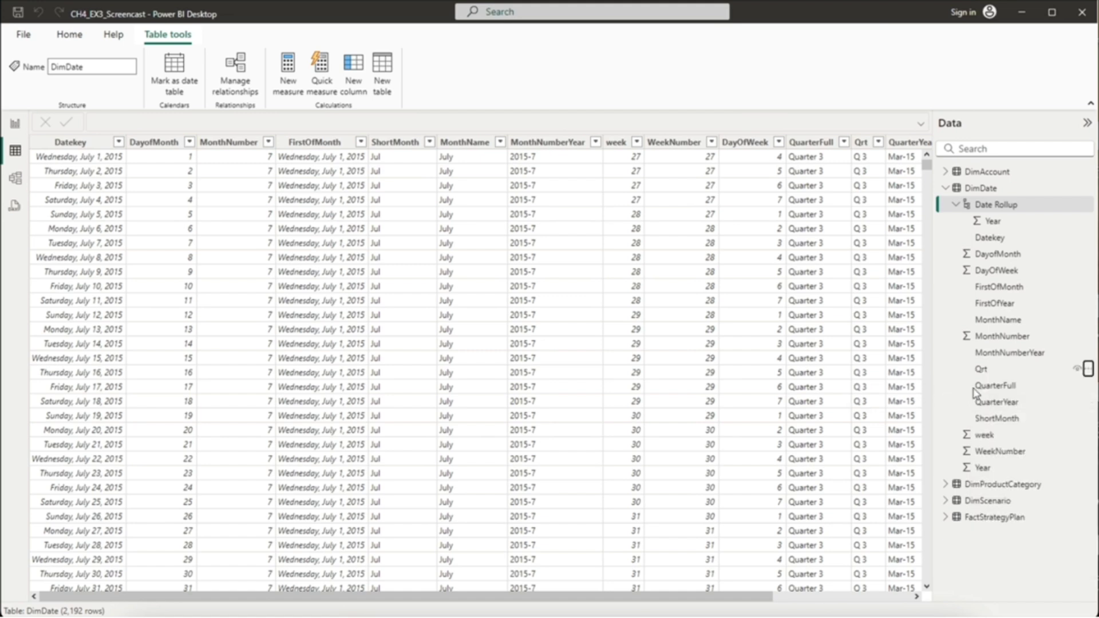
right_click(1016, 343)
mouse_move(927, 362)
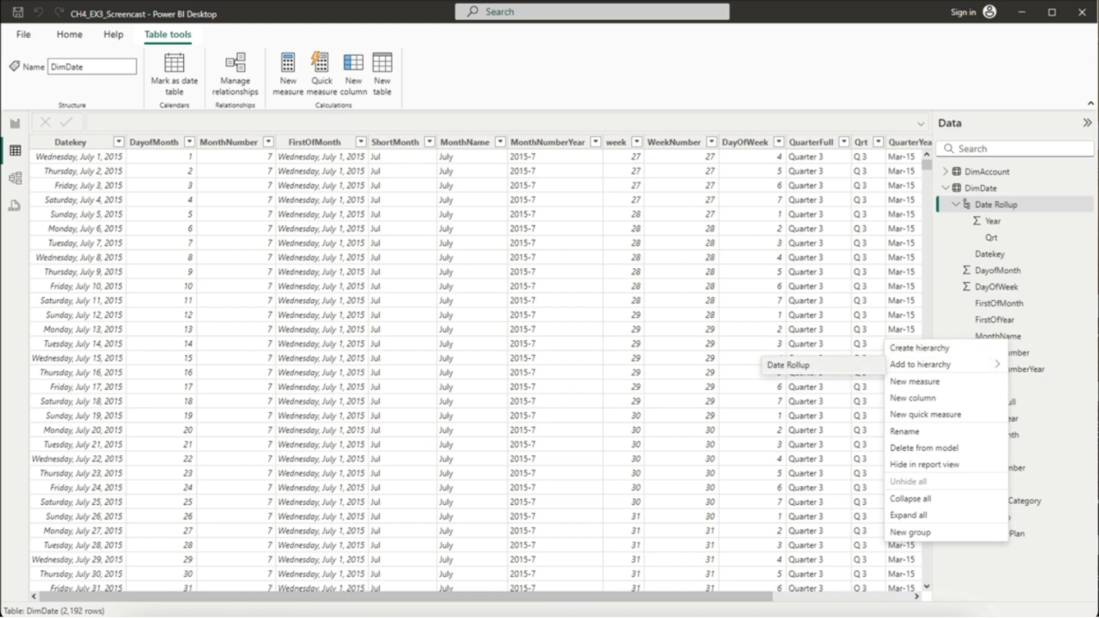
click(847, 367)
right_click(1014, 279)
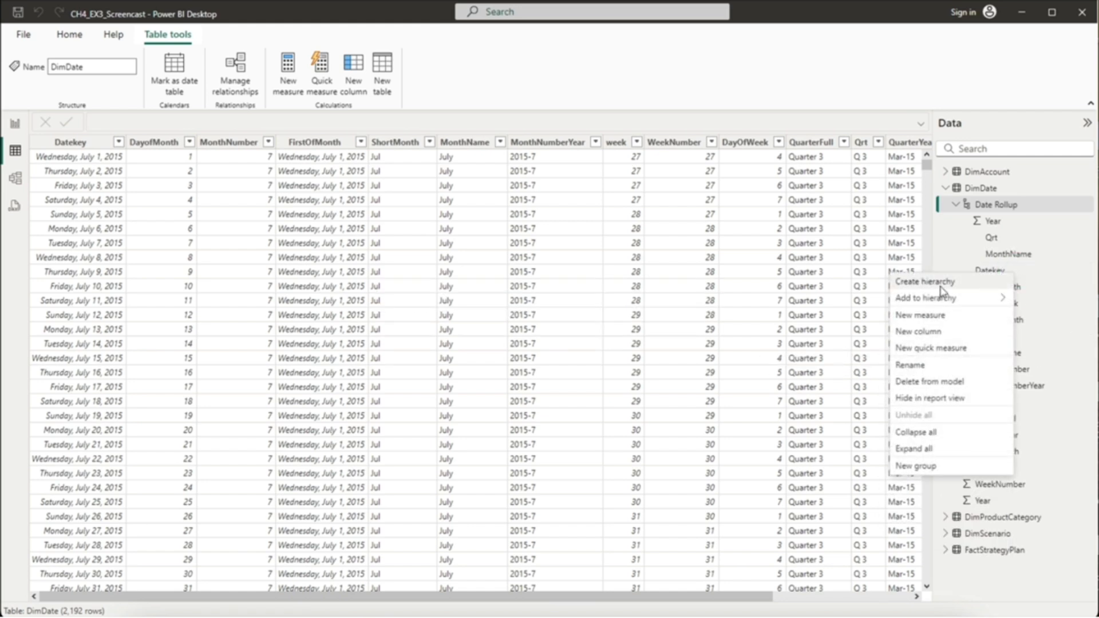
mouse_move(939, 298)
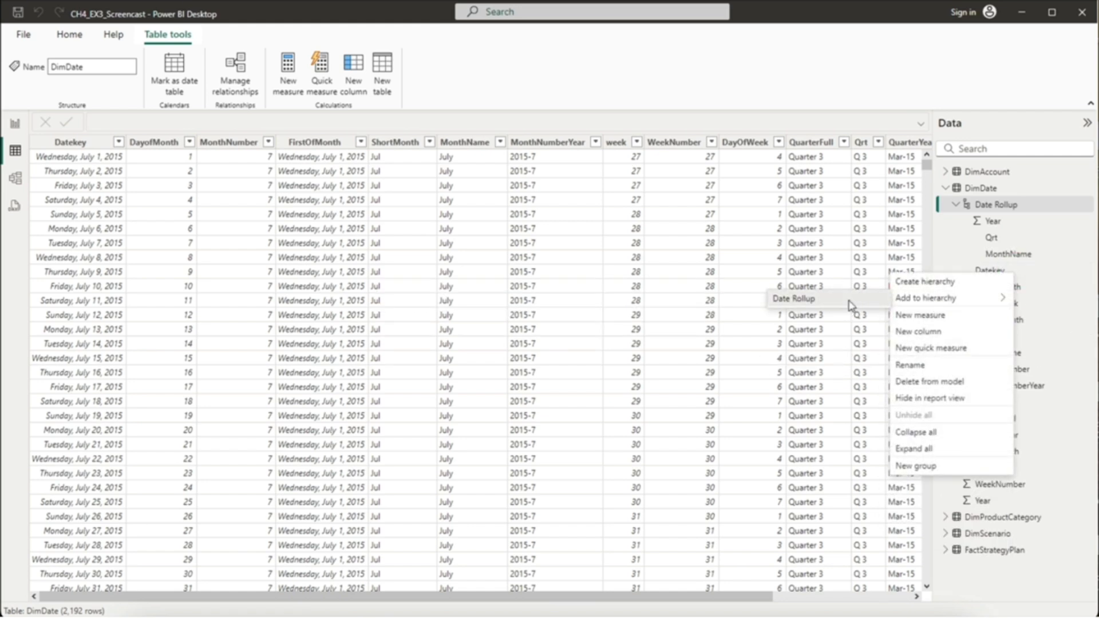
click(850, 302)
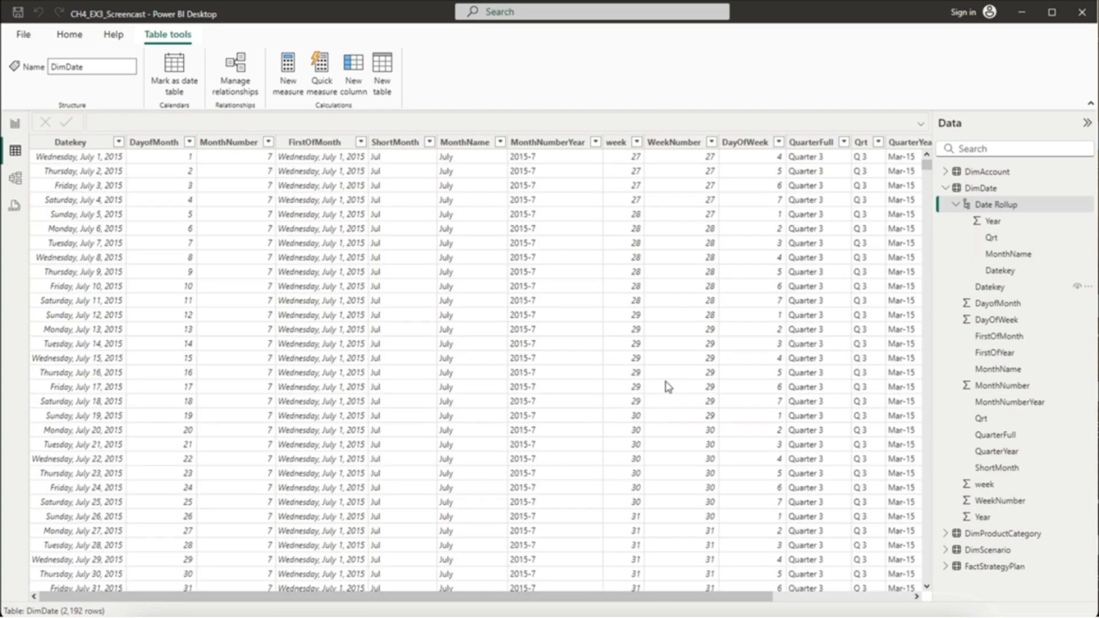
Step: Examine the Date Rollup hierarchy's levels and their order in the data model's properties
click(17, 188)
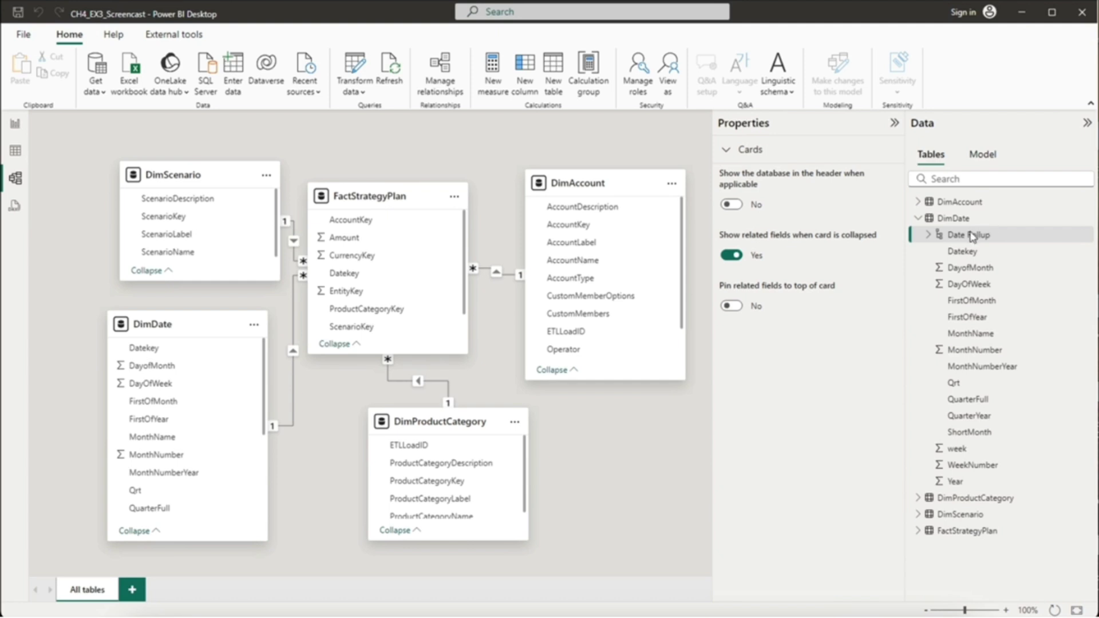
click(960, 236)
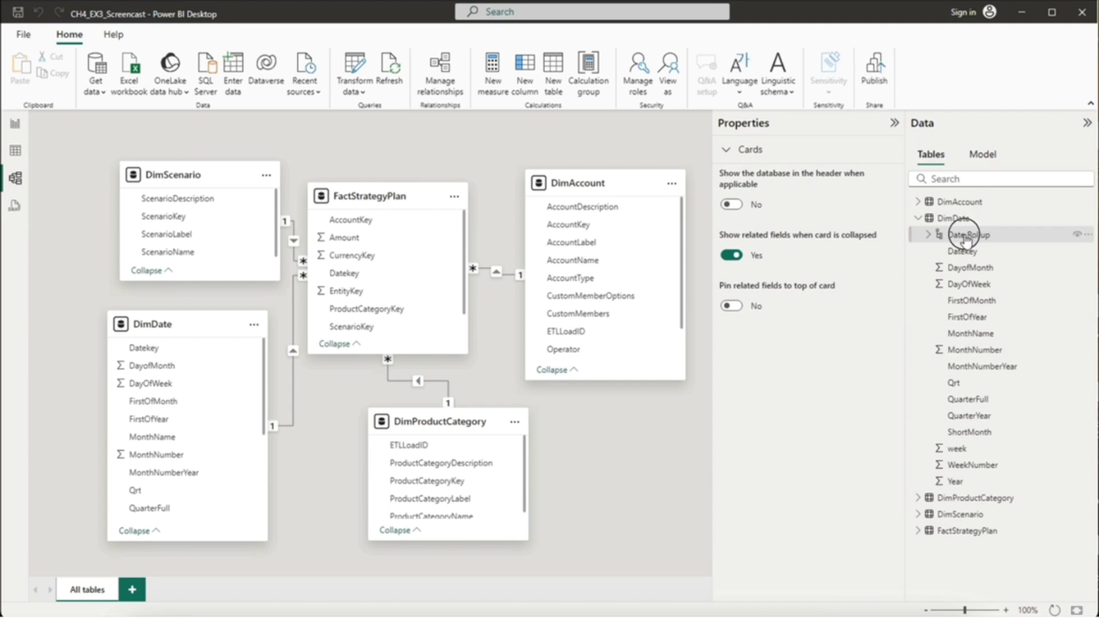
click(927, 237)
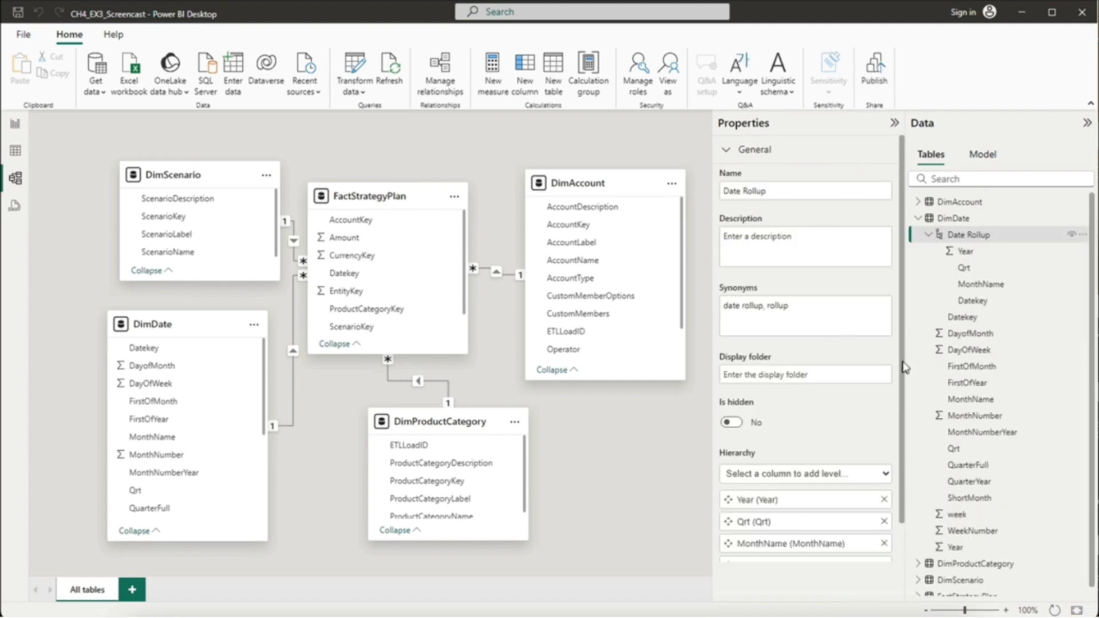
drag(905, 368, 901, 469)
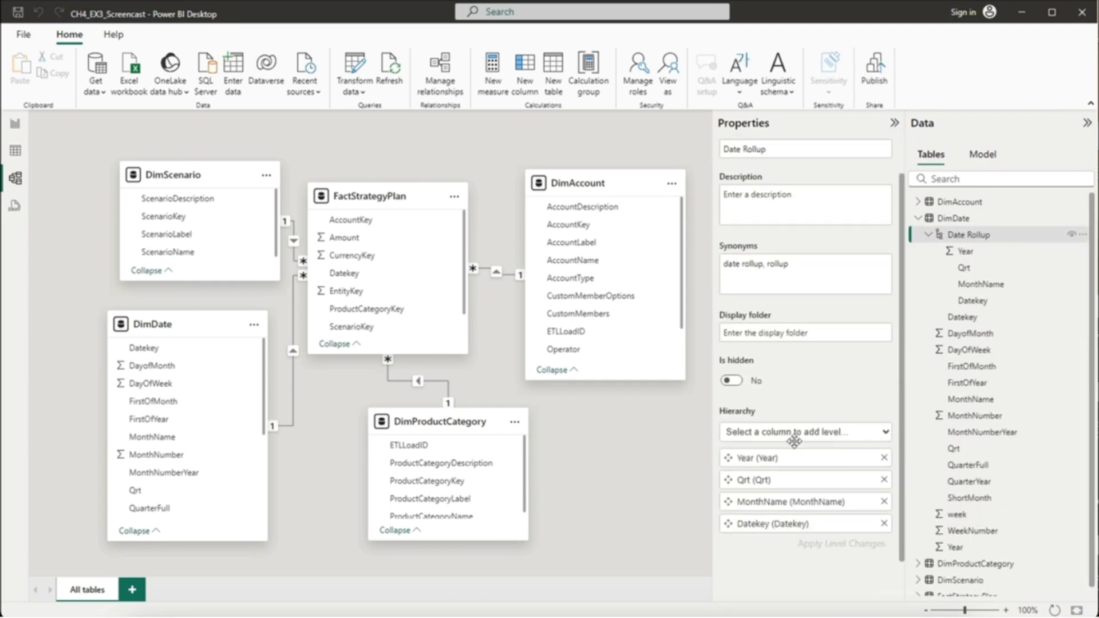
mouse_move(780, 462)
mouse_down()
mouse_move(786, 486)
mouse_move(781, 454)
mouse_up()
Step: Replace ShortMonth with the Date Rollup hierarchy on the report's Monthly Amount chart X-axis and drill up to the Year level
click(19, 124)
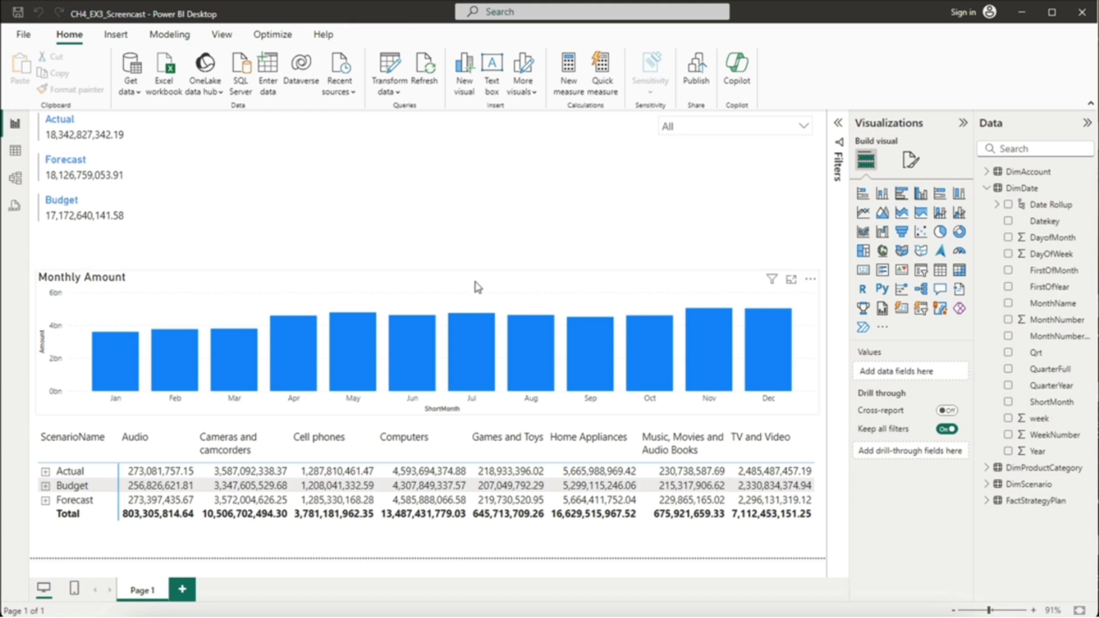
click(1090, 454)
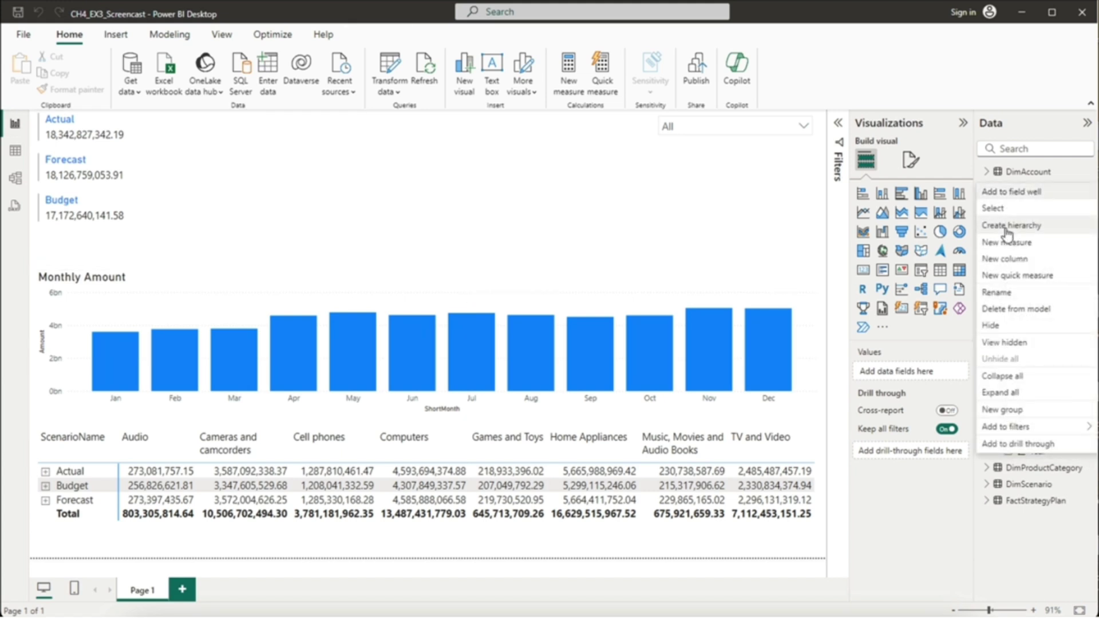
click(553, 220)
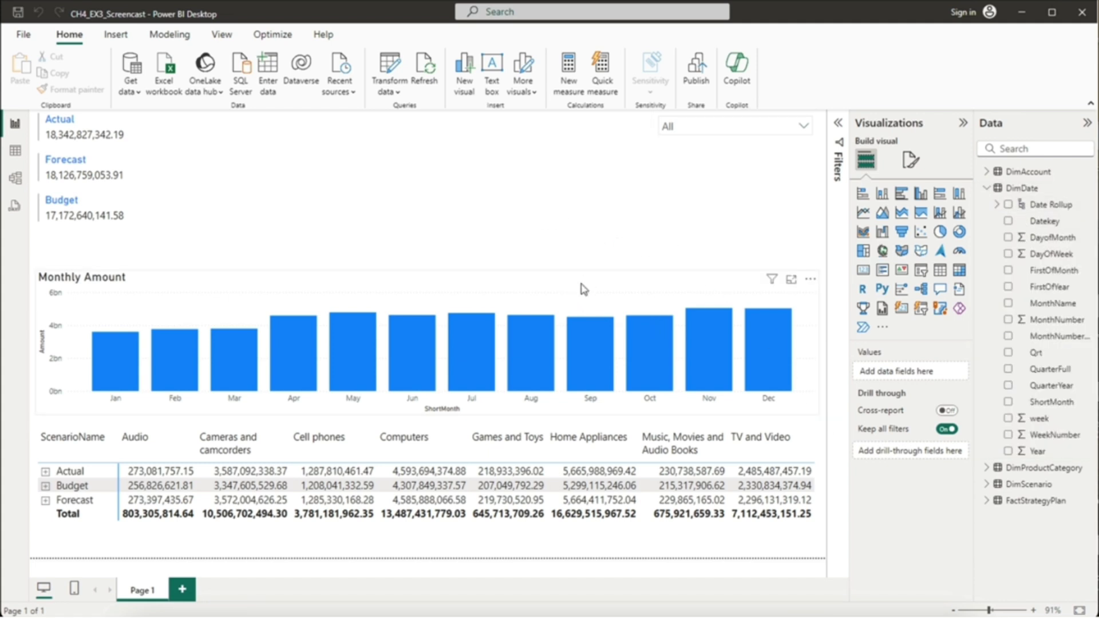
drag(1058, 207, 962, 376)
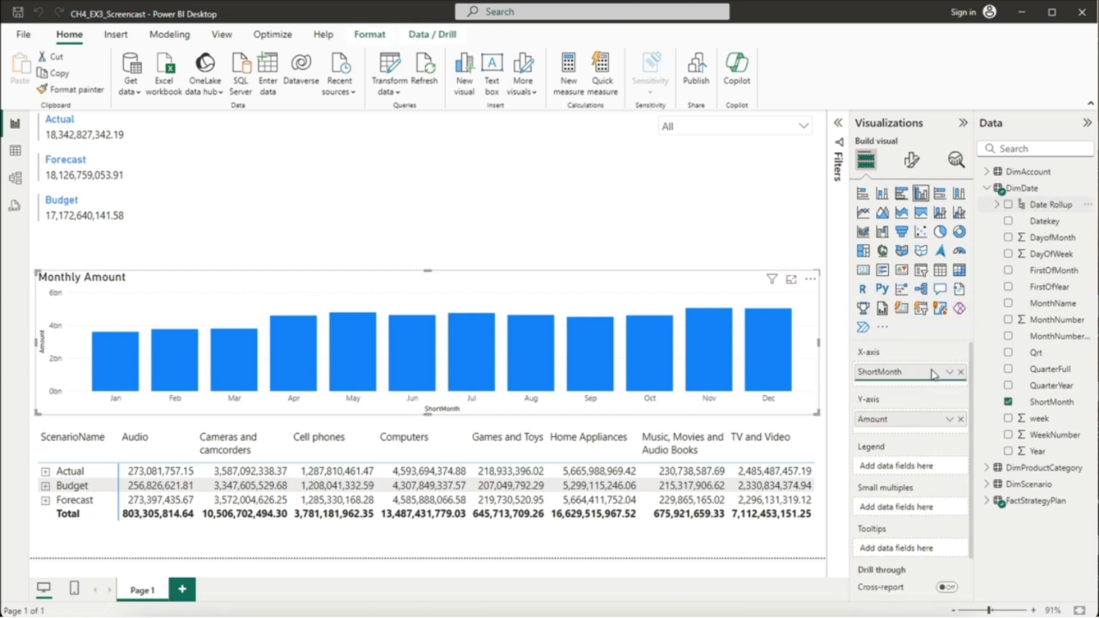
click(962, 372)
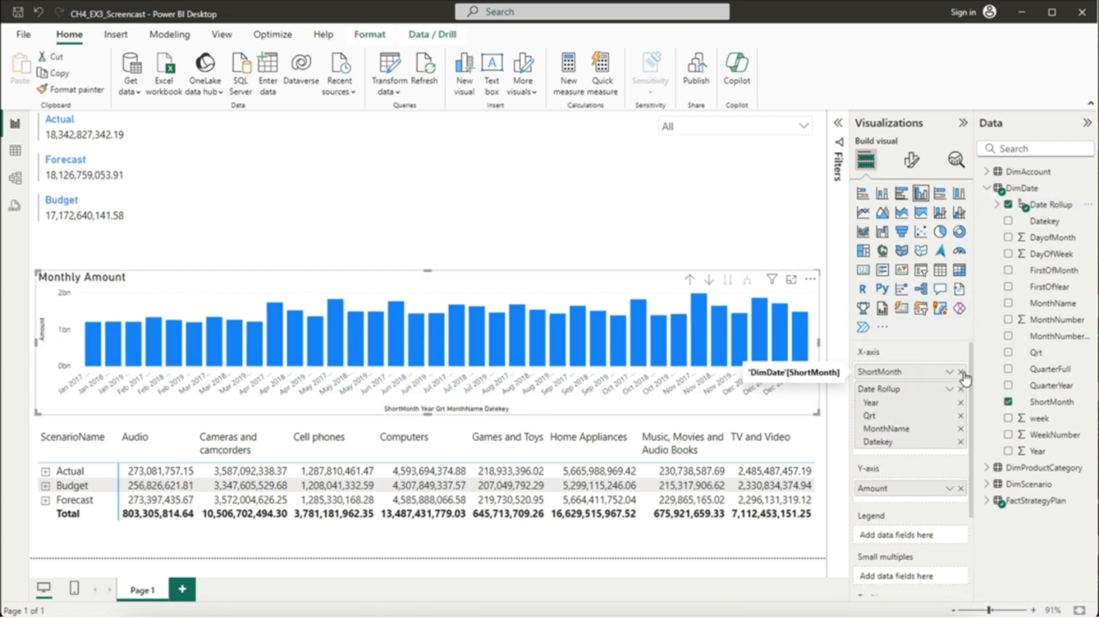
click(693, 281)
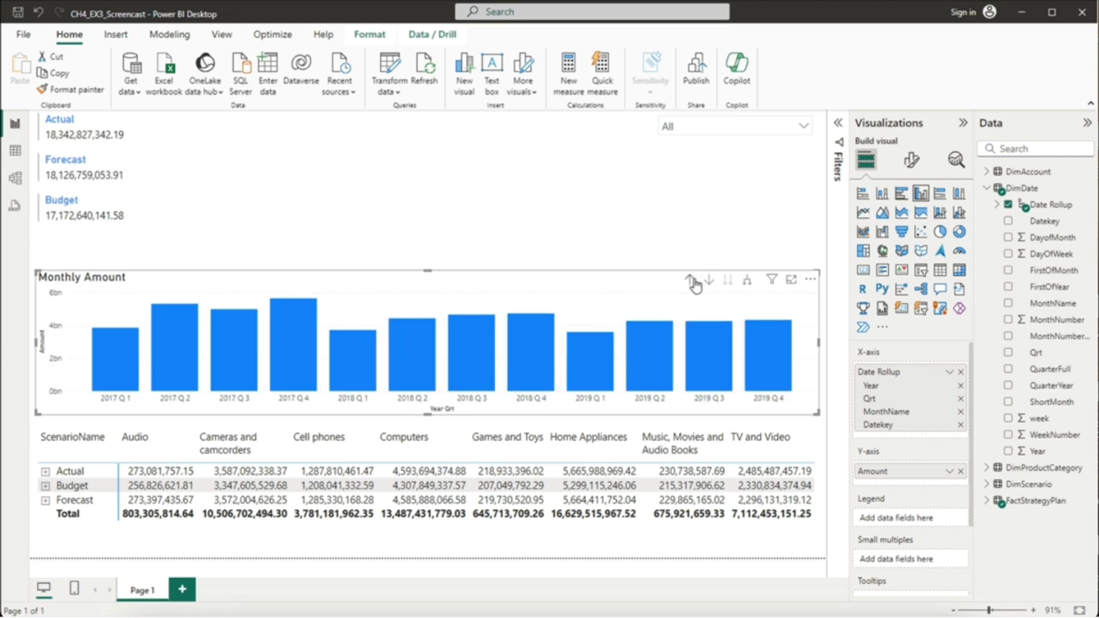
click(693, 282)
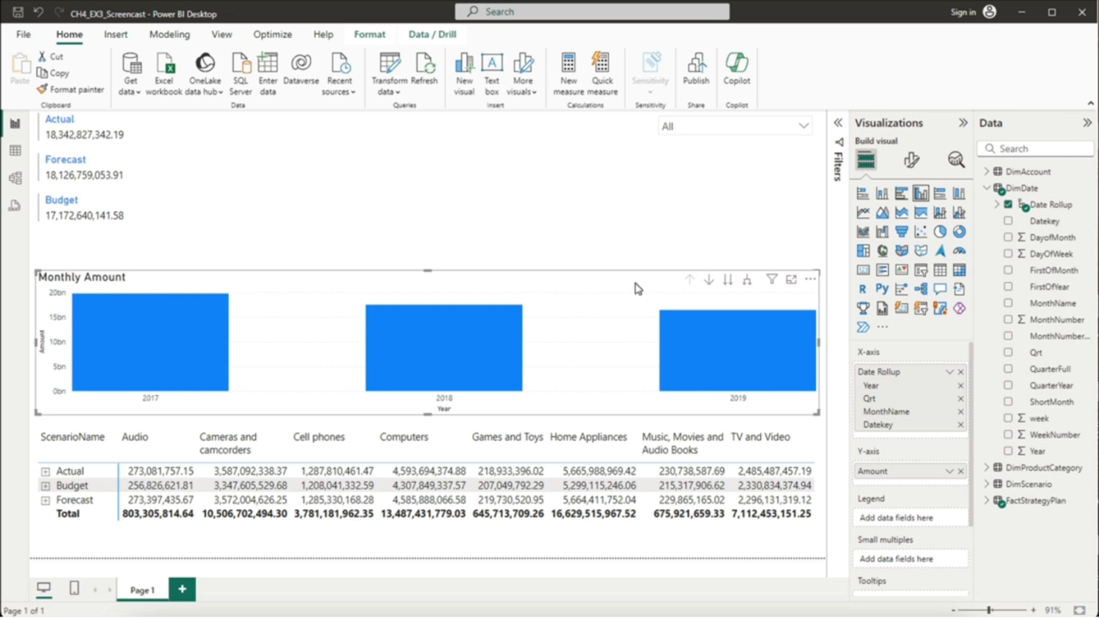
Step: With drill mode off, cross-filter the report by the 2018, 2017 and 2019 columns of Monthly Amount in turn, and clear the selection
click(709, 280)
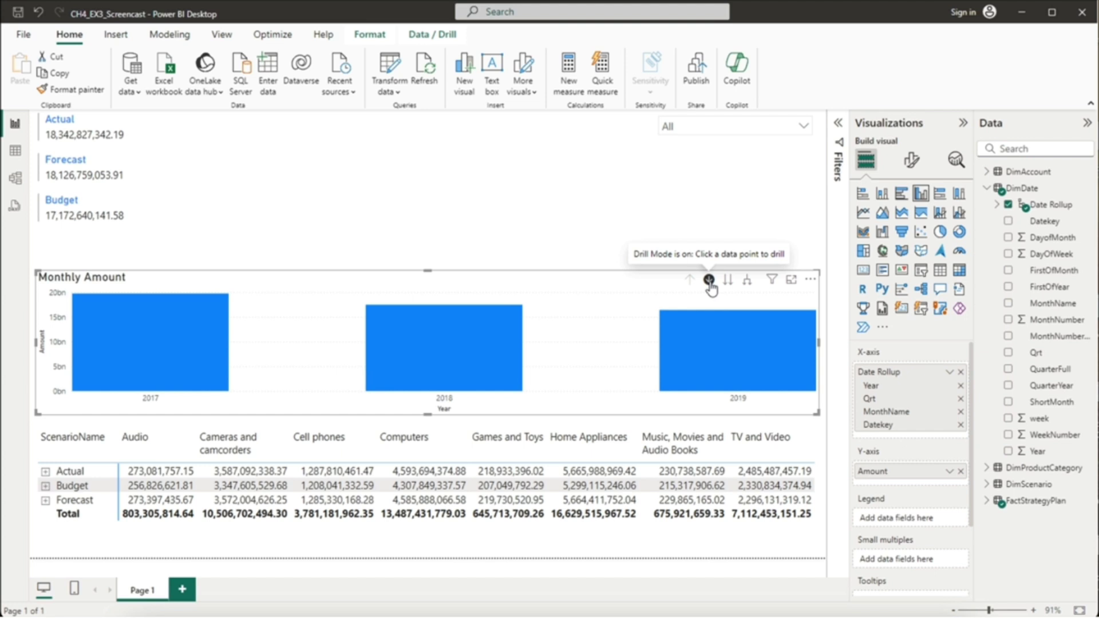
click(709, 281)
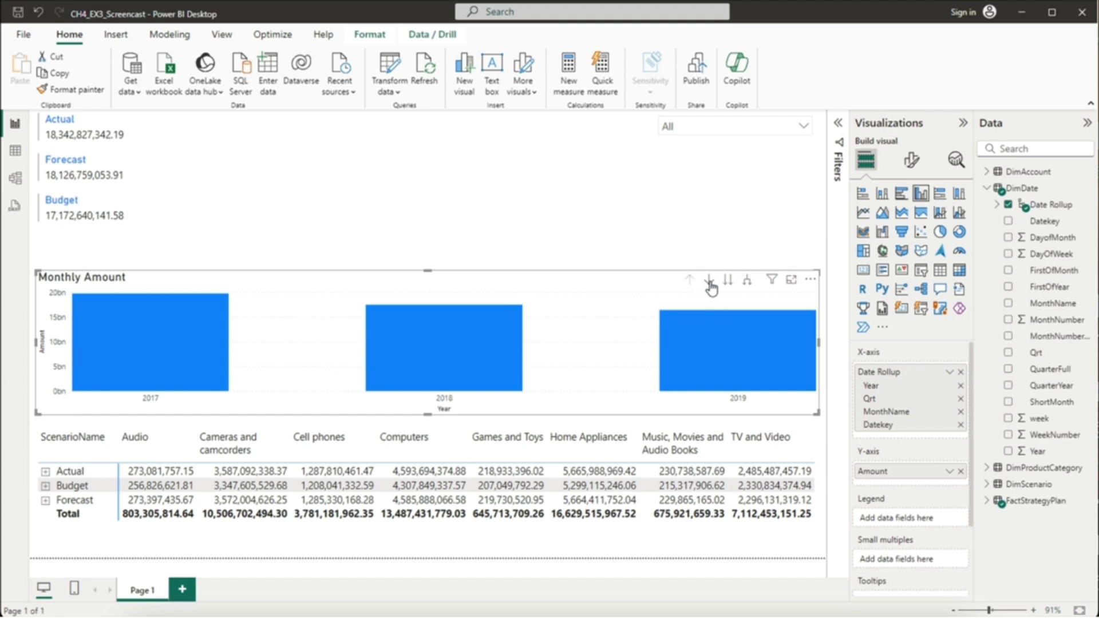
click(487, 346)
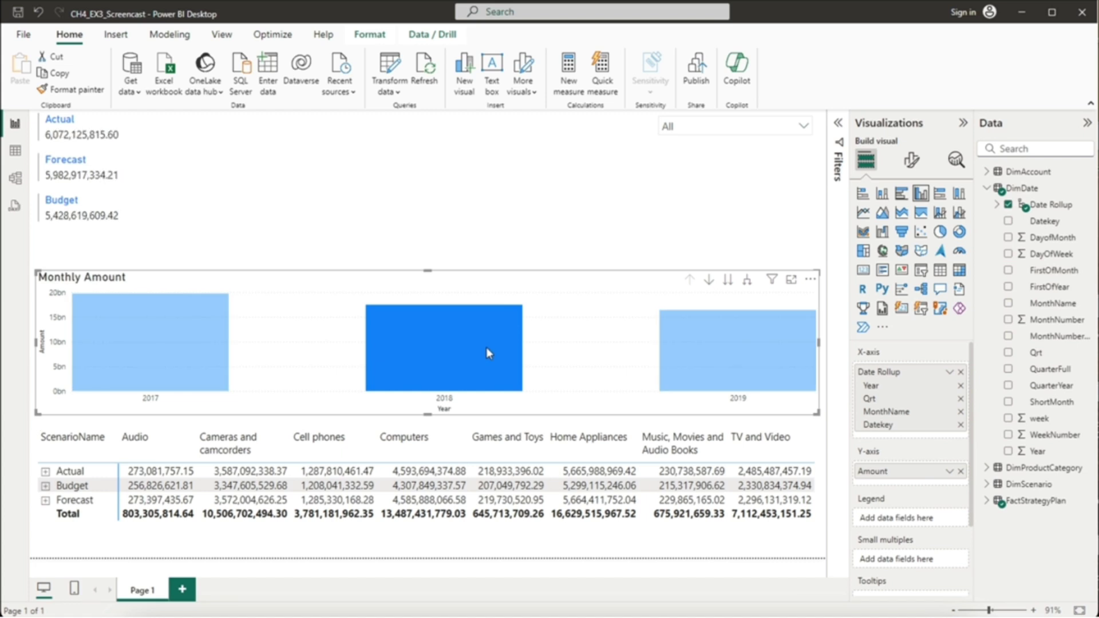
click(197, 346)
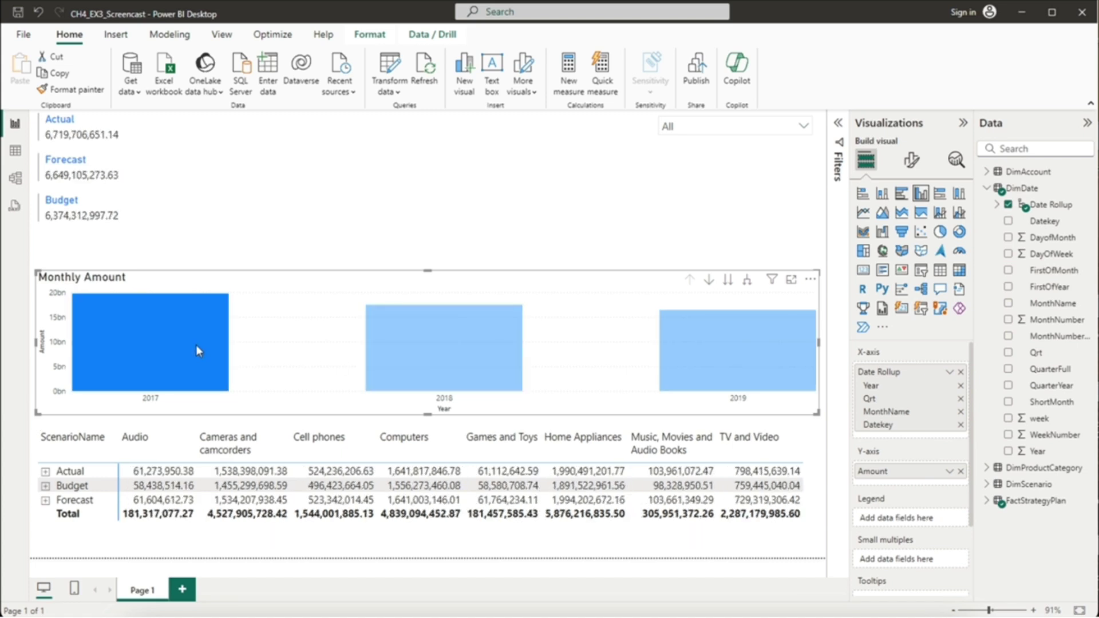
click(696, 335)
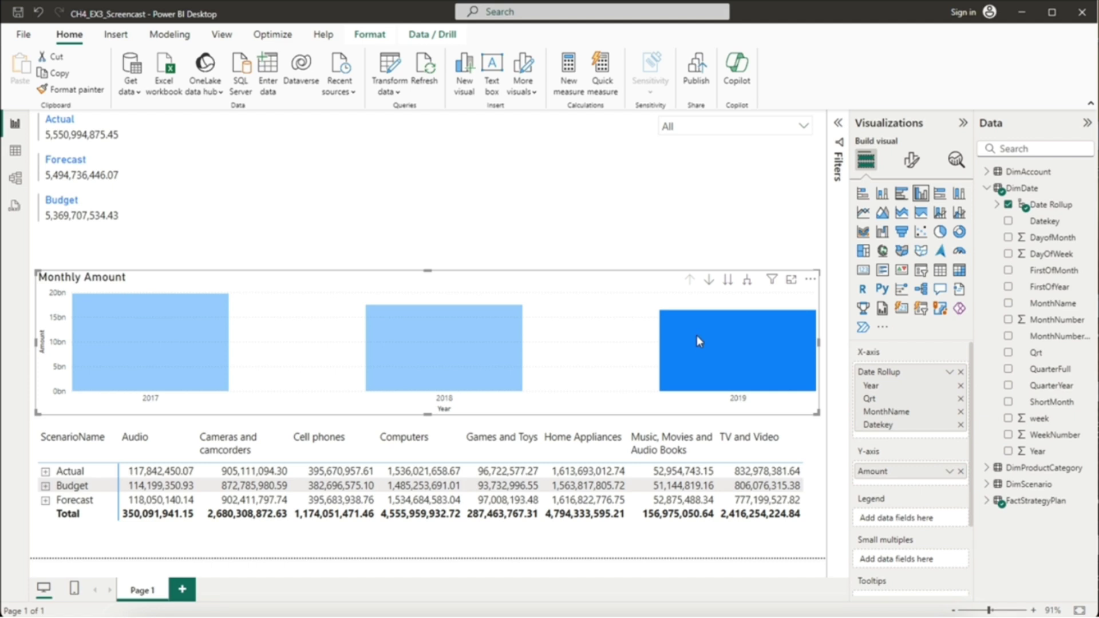
click(703, 297)
Step: Turn on the chart's drill mode and try going to the next level and expanding all down one level, returning to Year each time
click(711, 282)
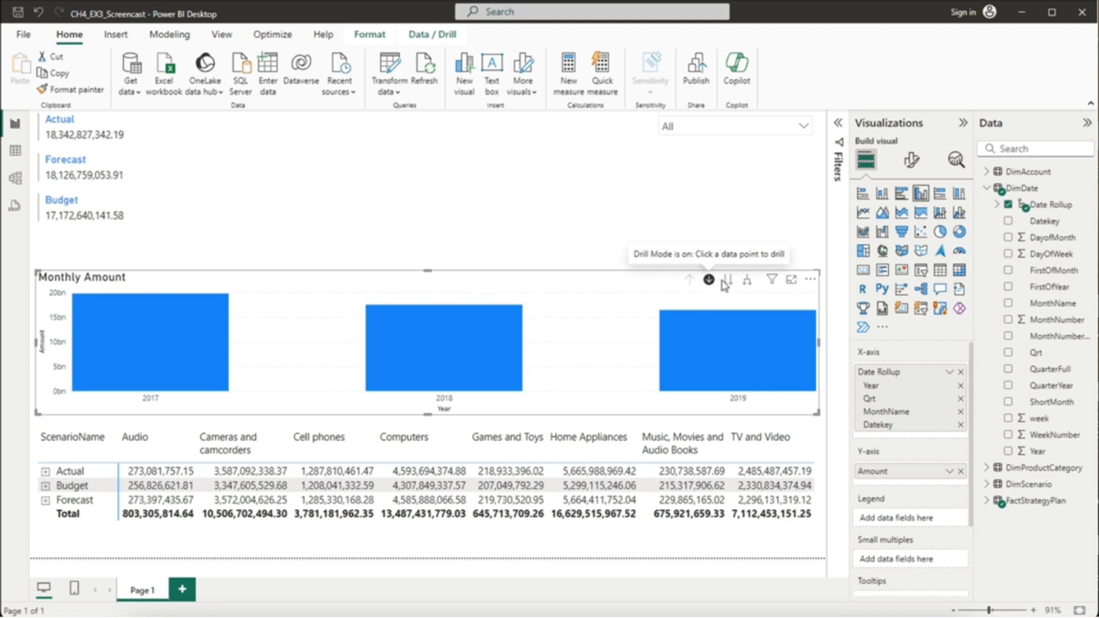
click(727, 280)
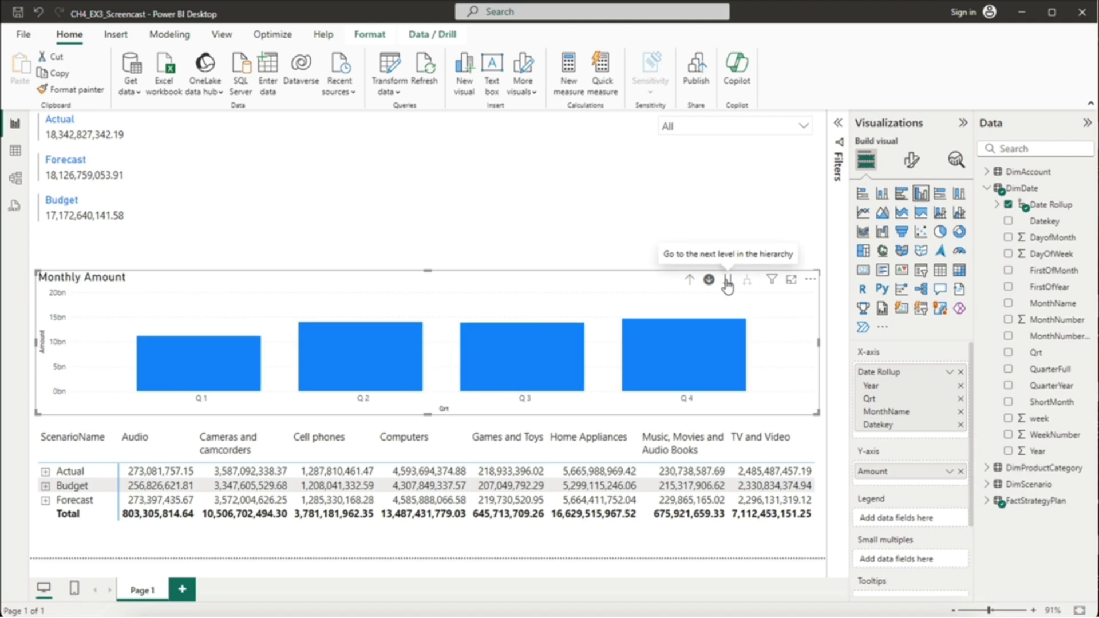
click(690, 280)
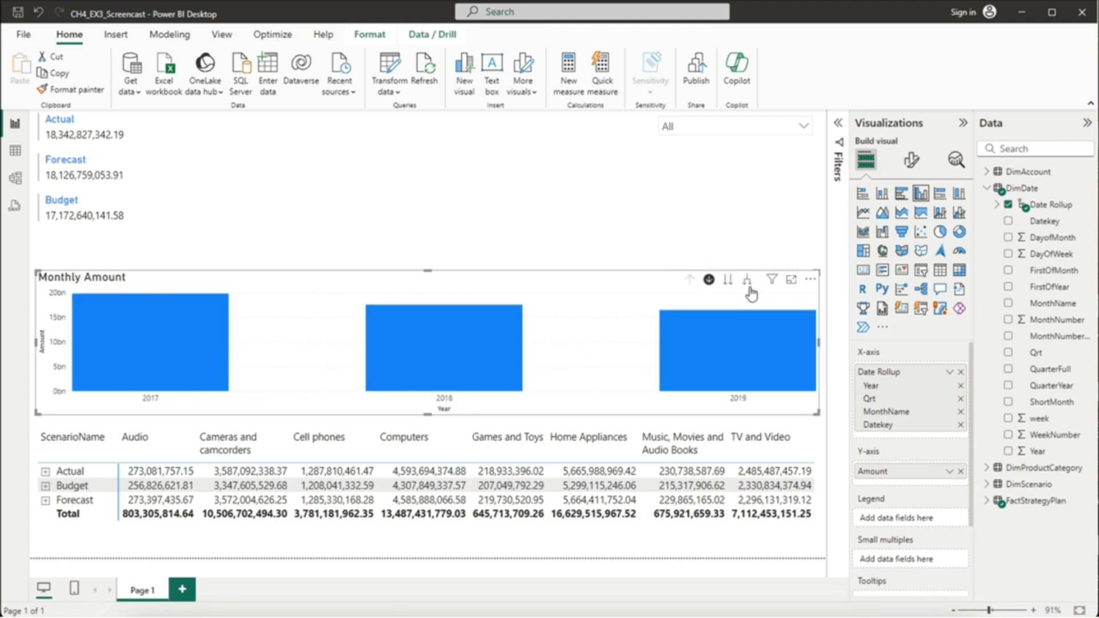
click(748, 285)
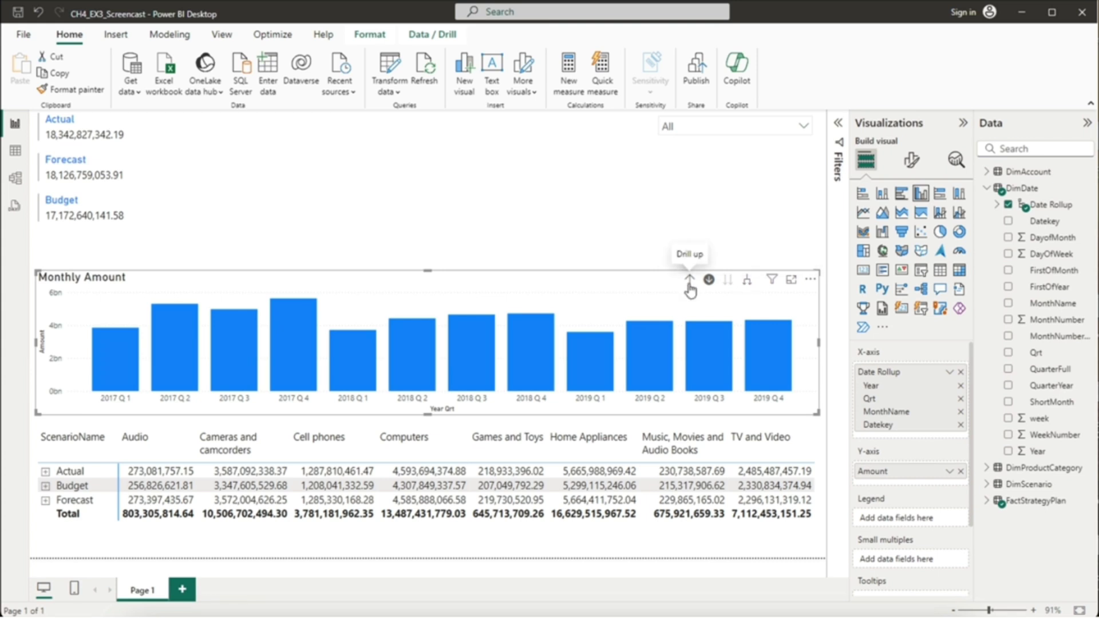
click(690, 283)
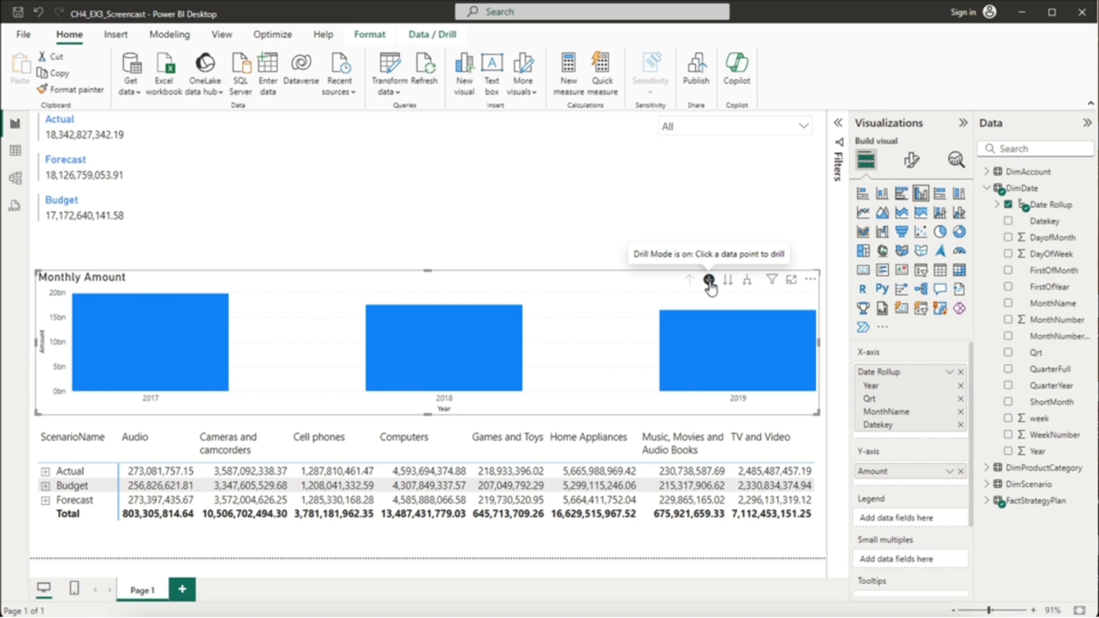
Step: Drill the Monthly Amount chart into 2018 and its Q 1 down to months, and check the values for March
click(482, 342)
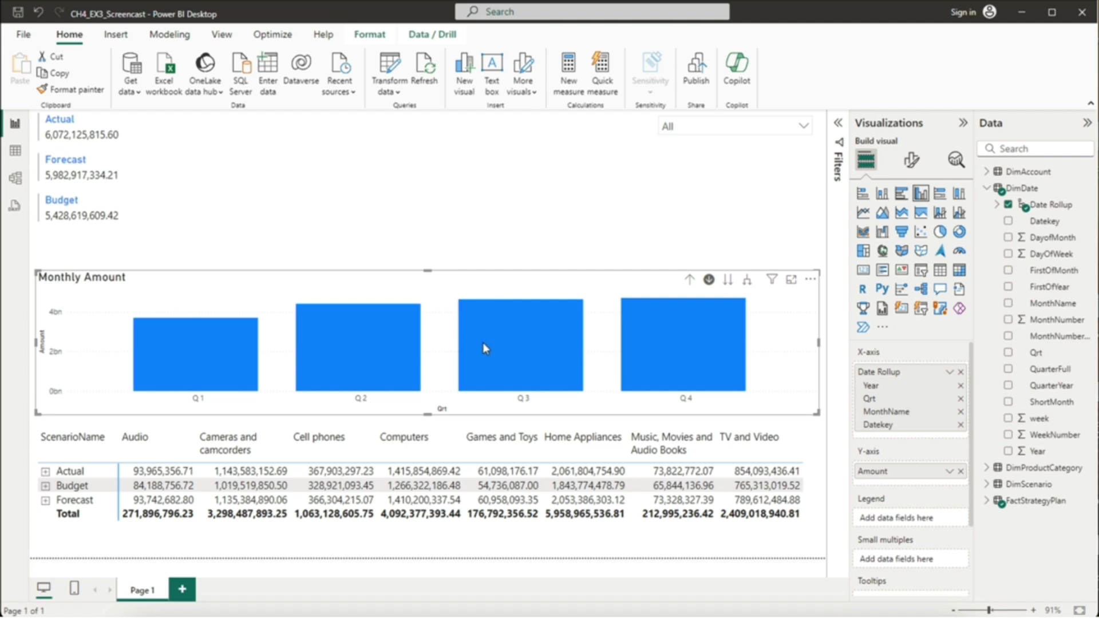
mouse_move(221, 350)
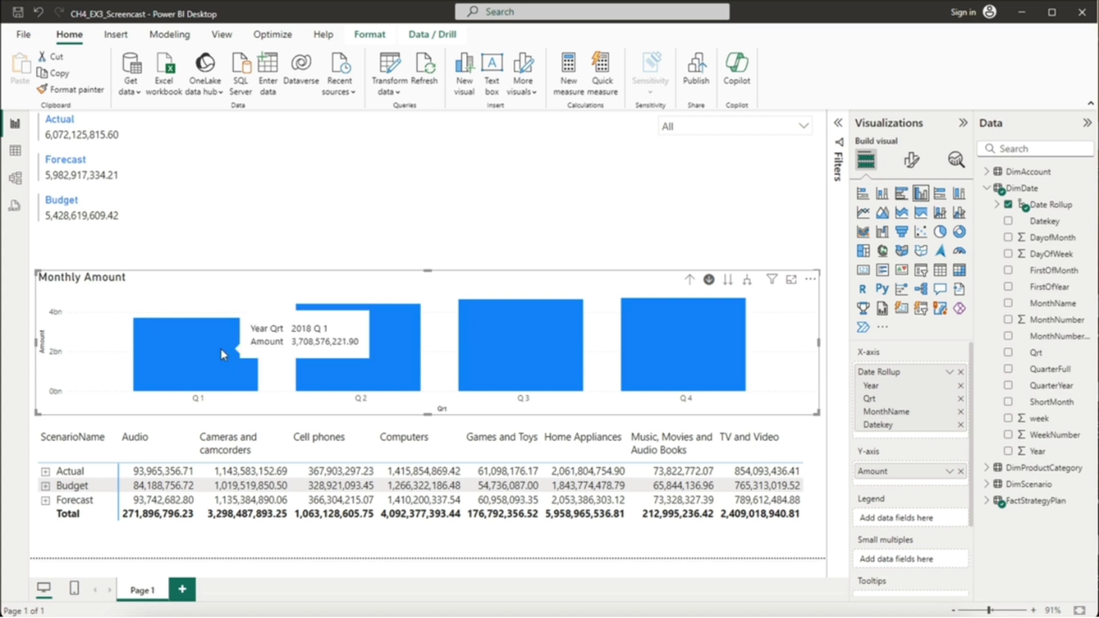
click(221, 349)
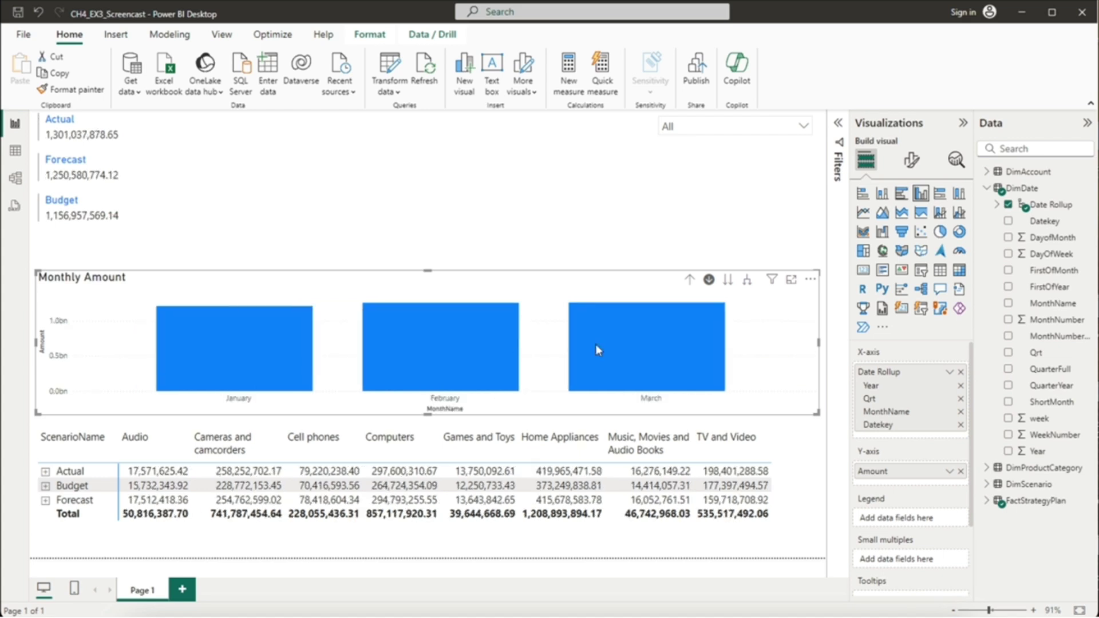
mouse_move(597, 349)
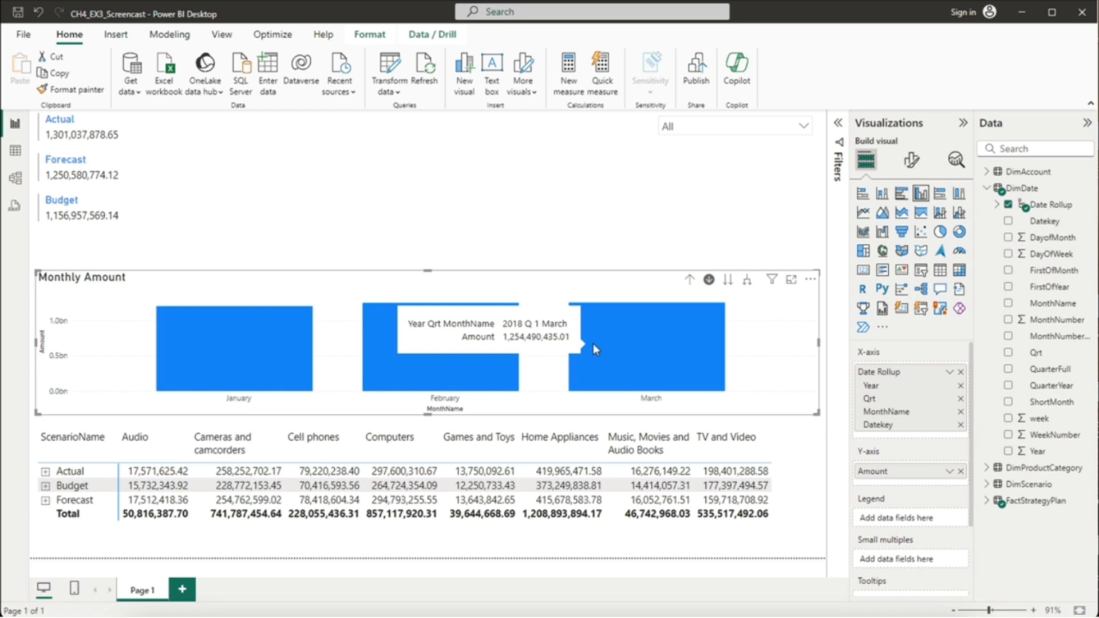
click(448, 195)
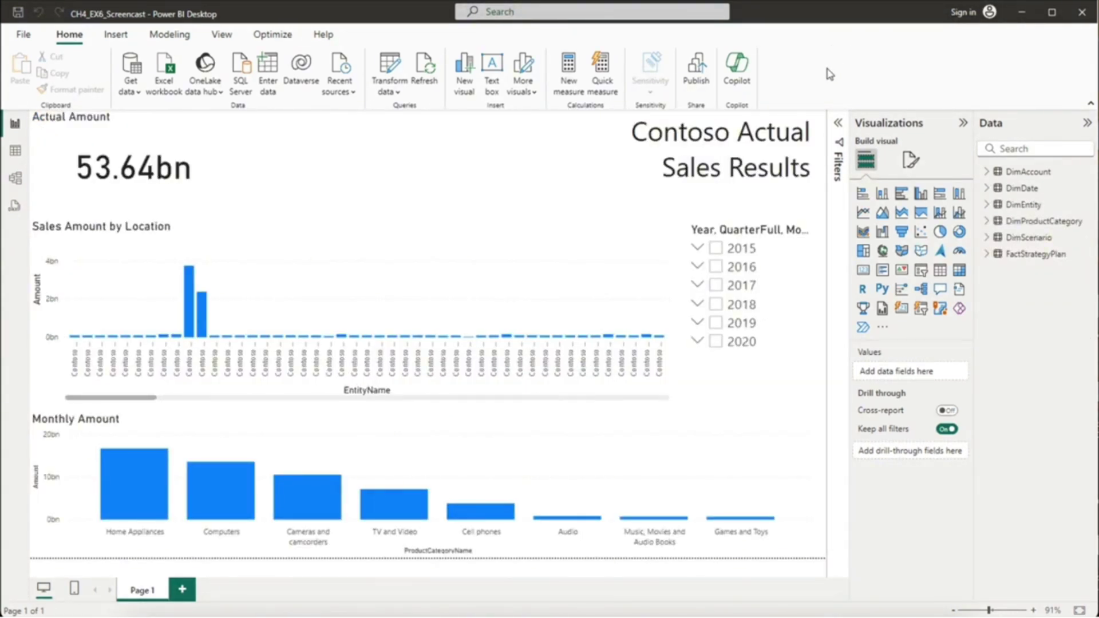
Step: In the CH4_EX6_Screencast data model, examine DimEntity's columns and its relationship to FactStrategyPlan, and return to the report
click(11, 180)
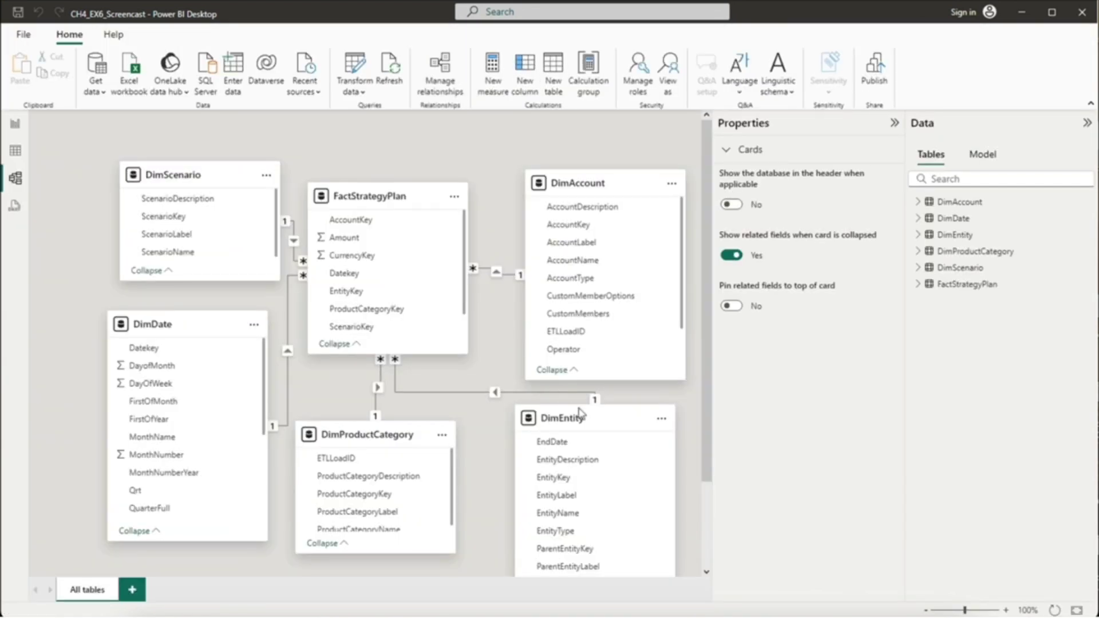
click(584, 418)
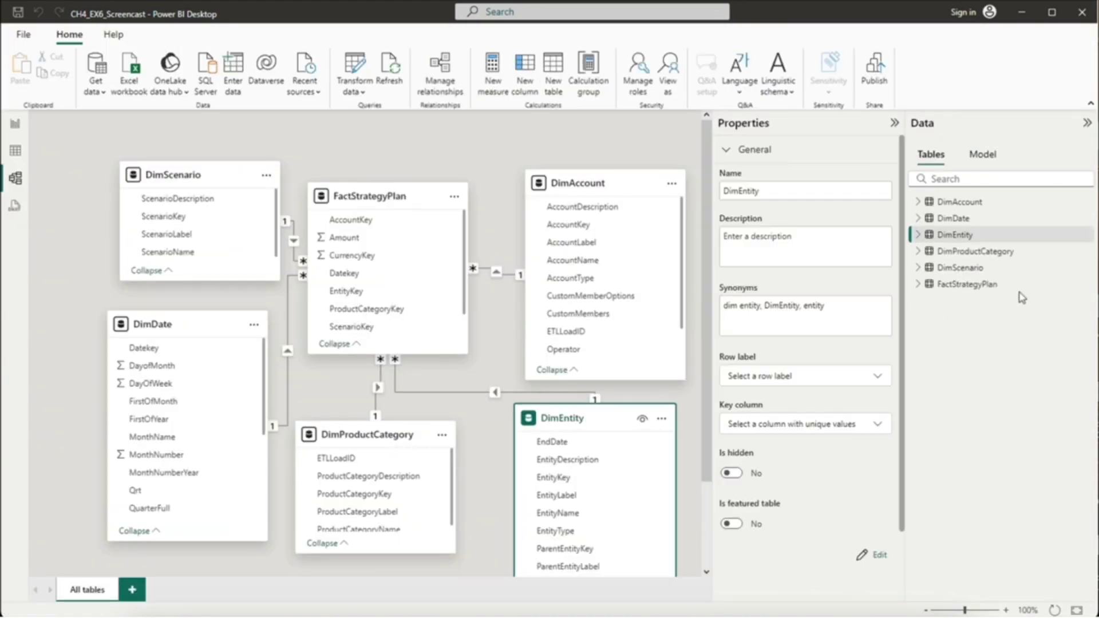
click(919, 235)
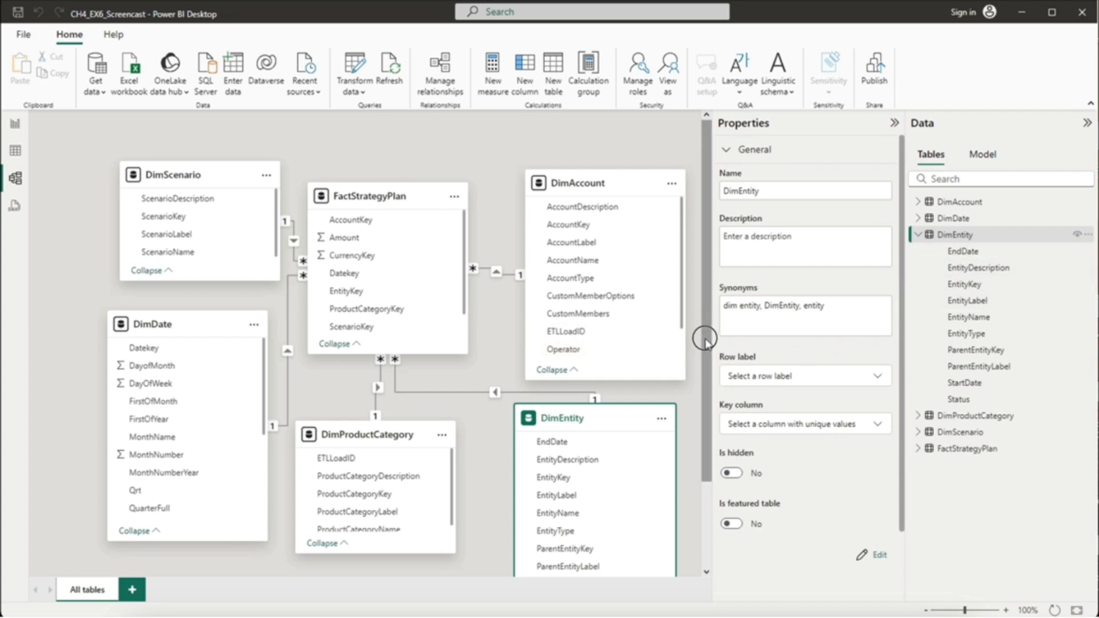
scroll(709, 338, down, 2)
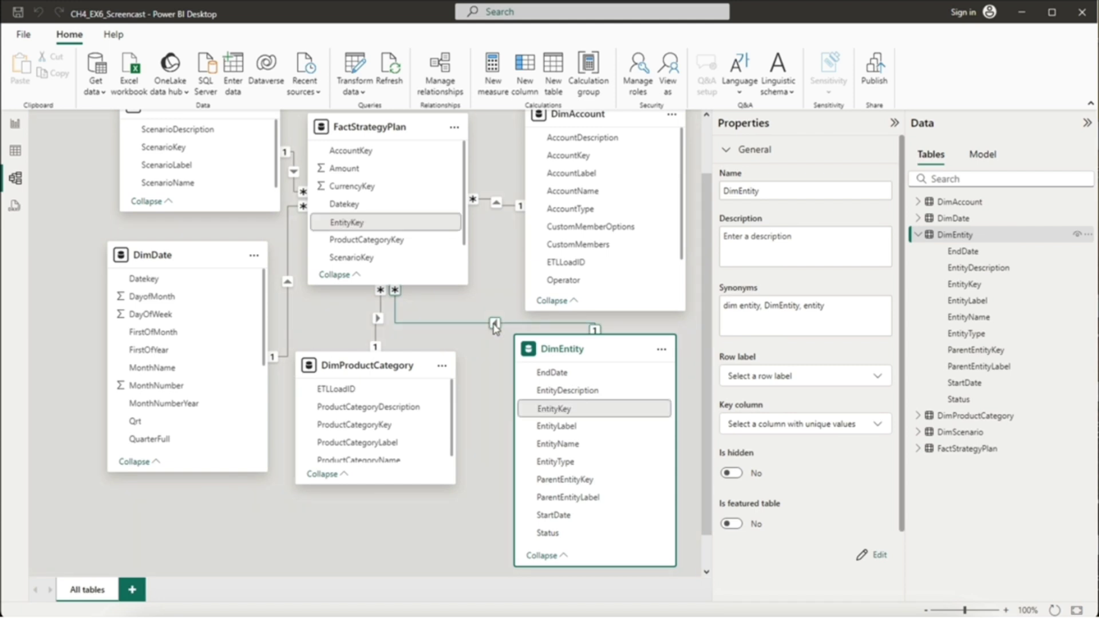
click(15, 125)
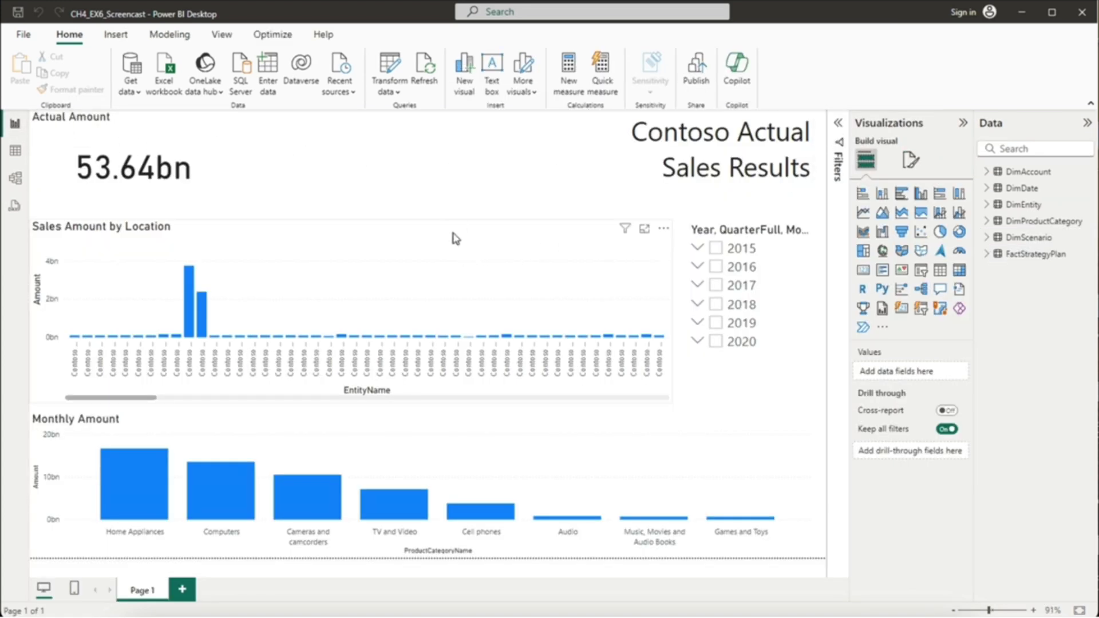
Step: Set the EntityName visual-level filter of the Sales Amount by Location chart to the Top N filter type
click(438, 256)
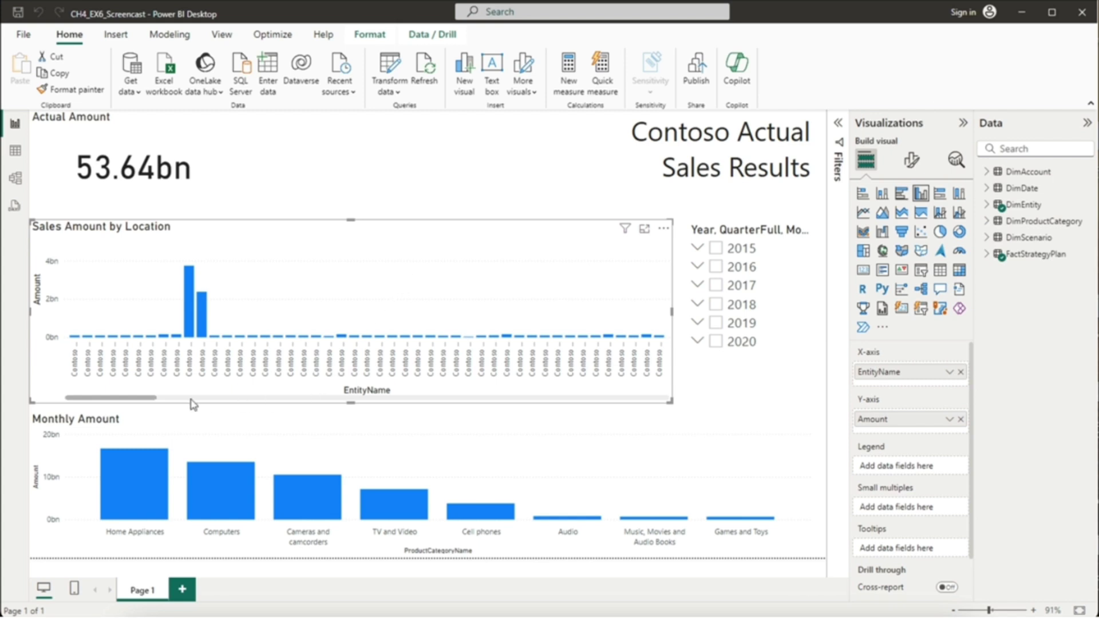
mouse_move(146, 400)
mouse_down()
mouse_move(265, 396)
mouse_move(132, 400)
mouse_up()
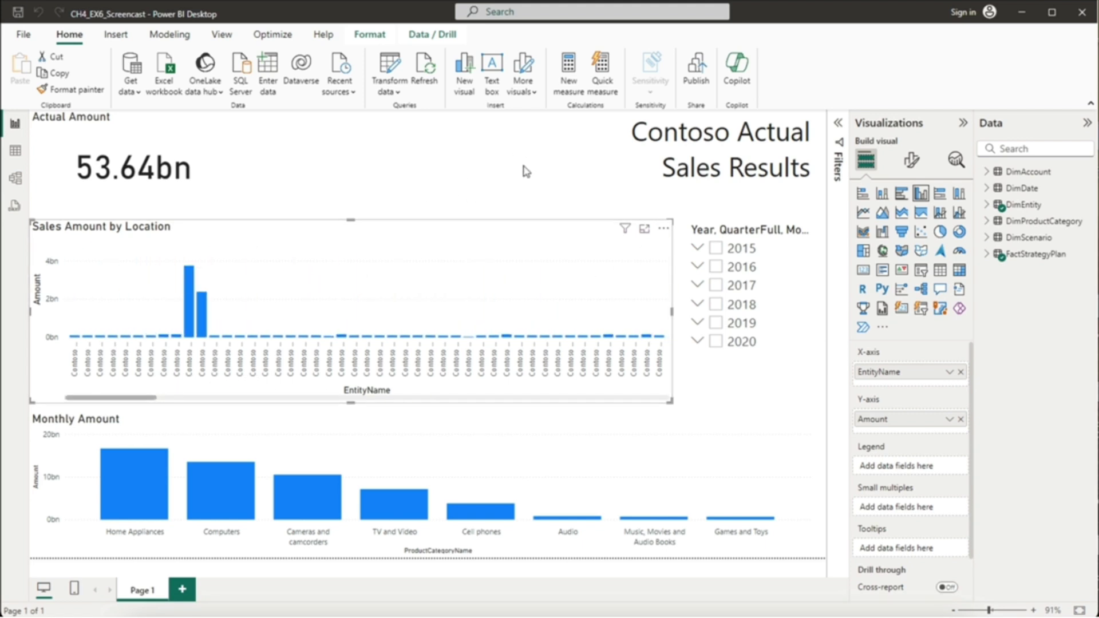
click(531, 170)
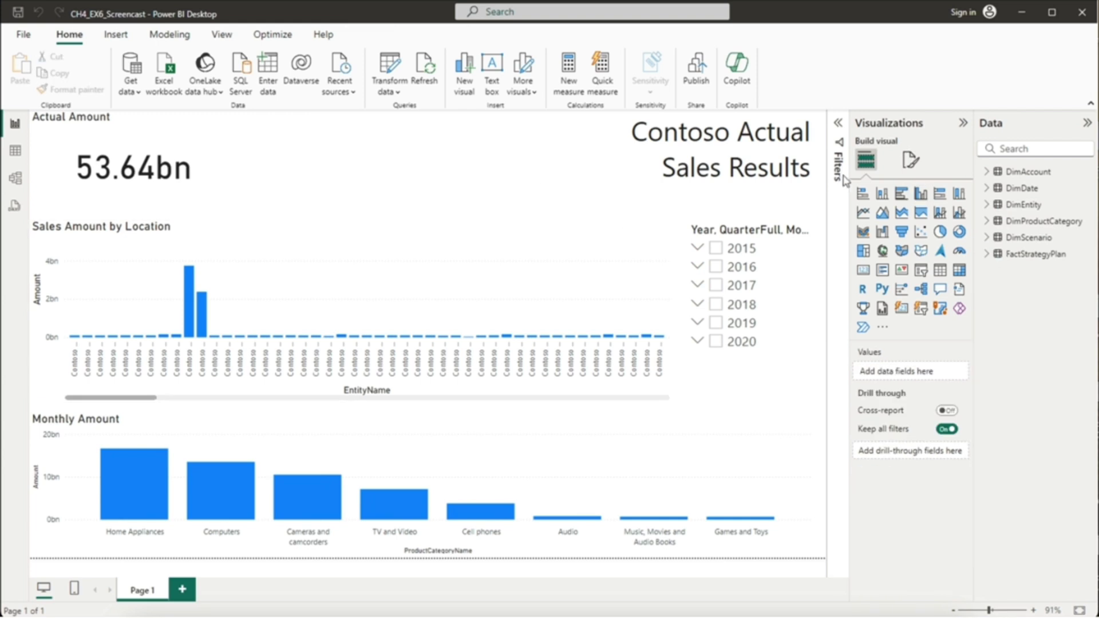
click(517, 236)
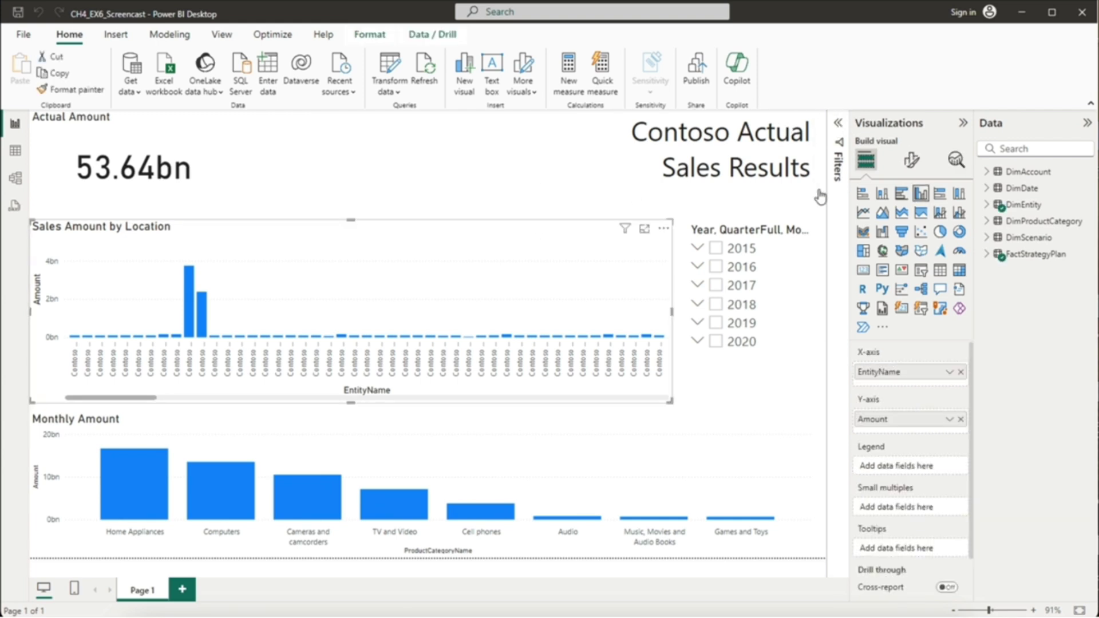
click(838, 122)
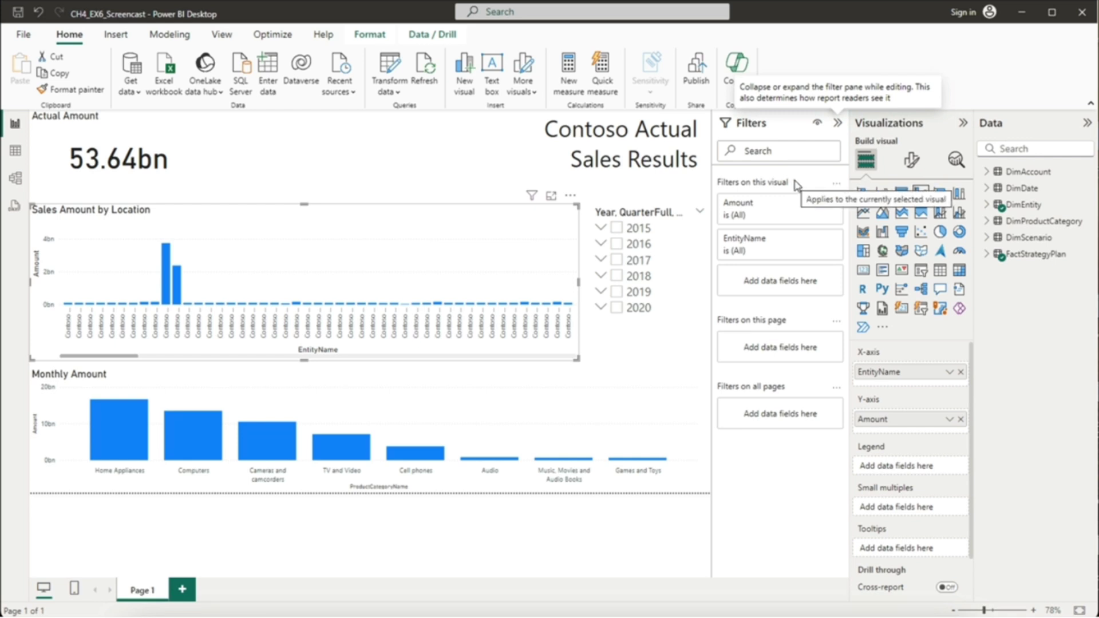
click(817, 239)
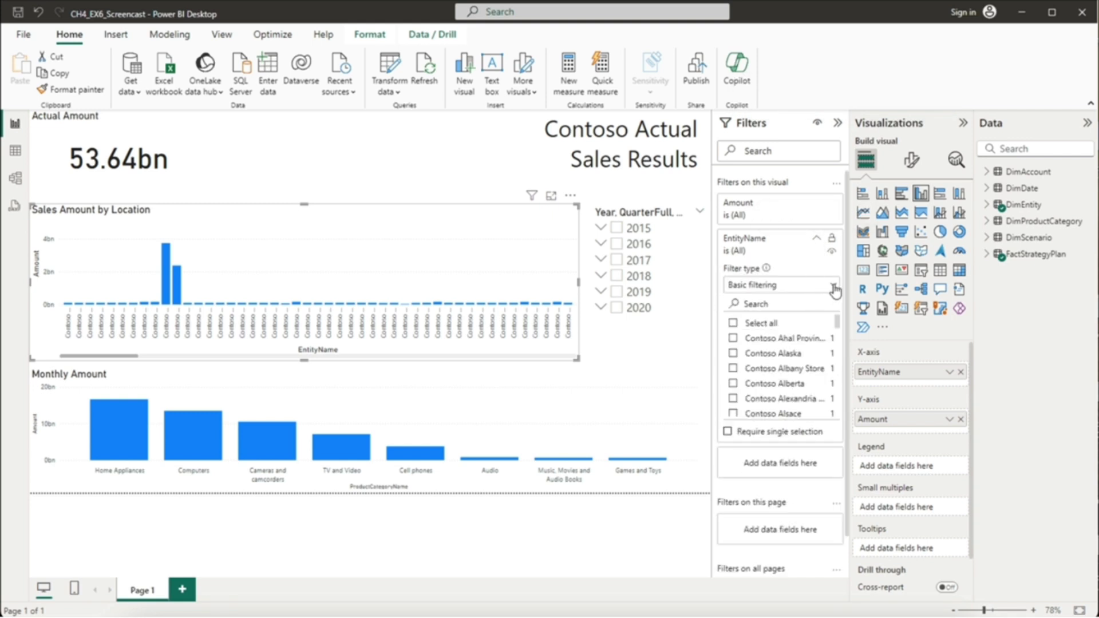
click(835, 287)
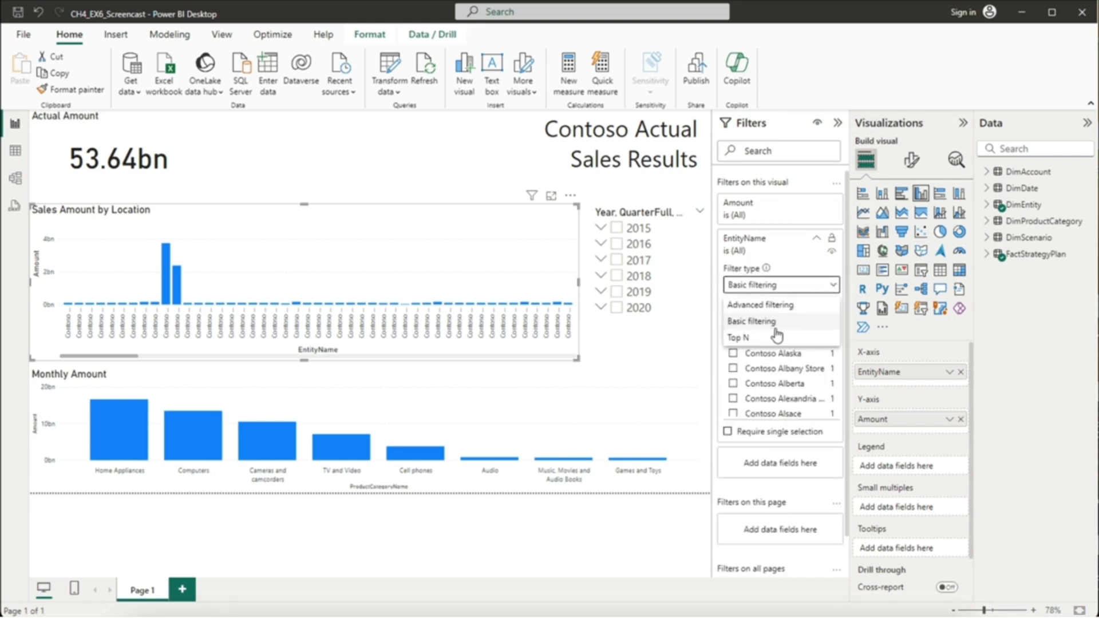
click(775, 339)
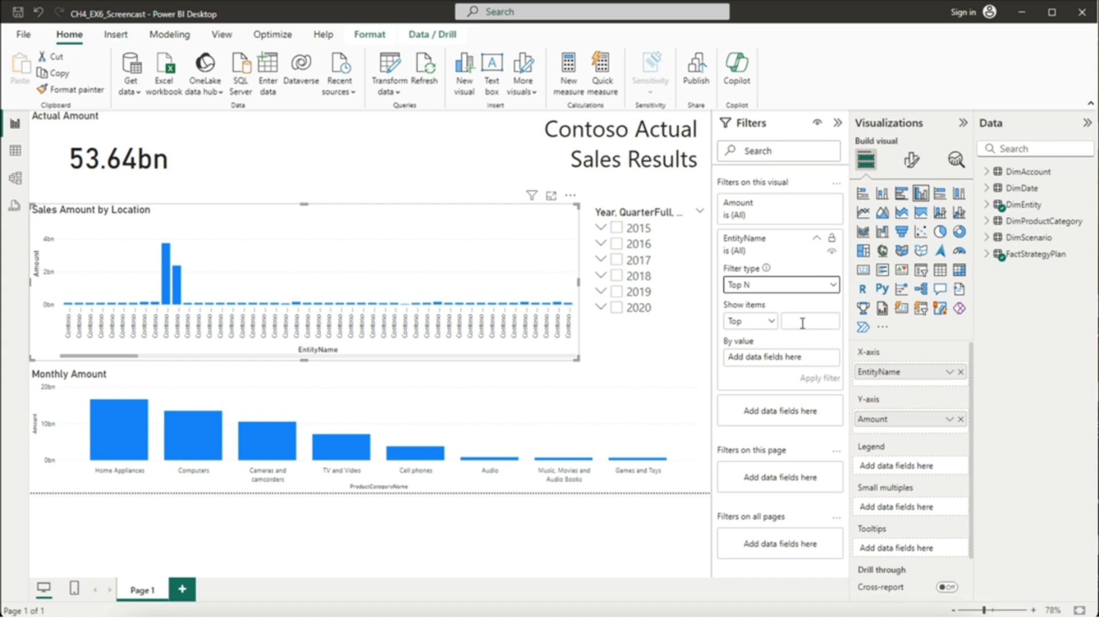
Step: Limit the EntityName filter to the top 10 items by Amount from FactStrategyPlan and apply it
click(803, 324)
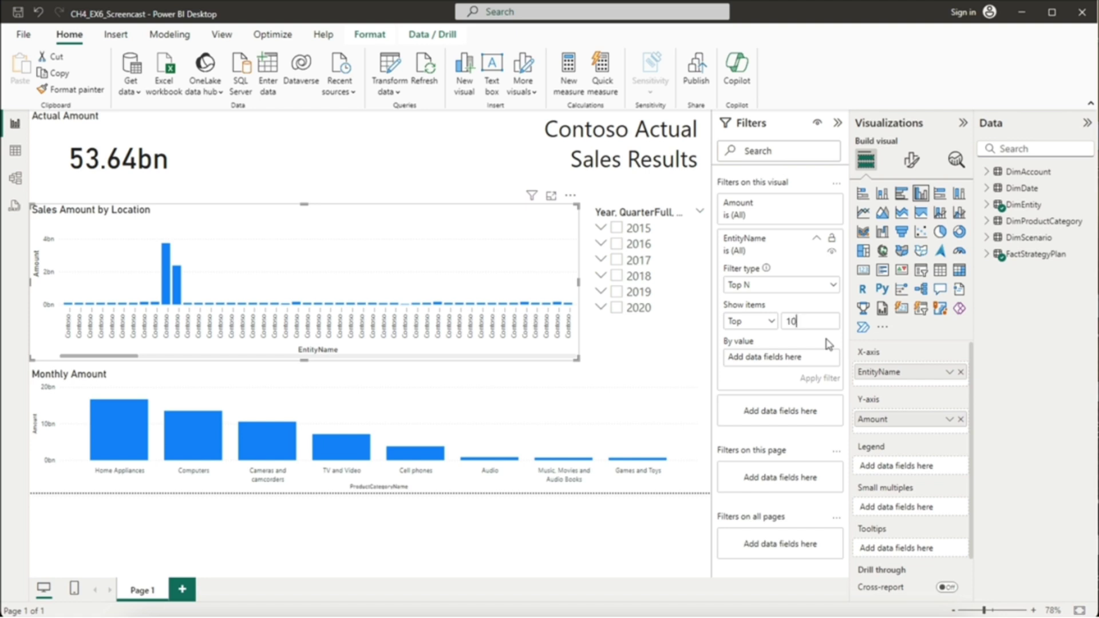
text(10)
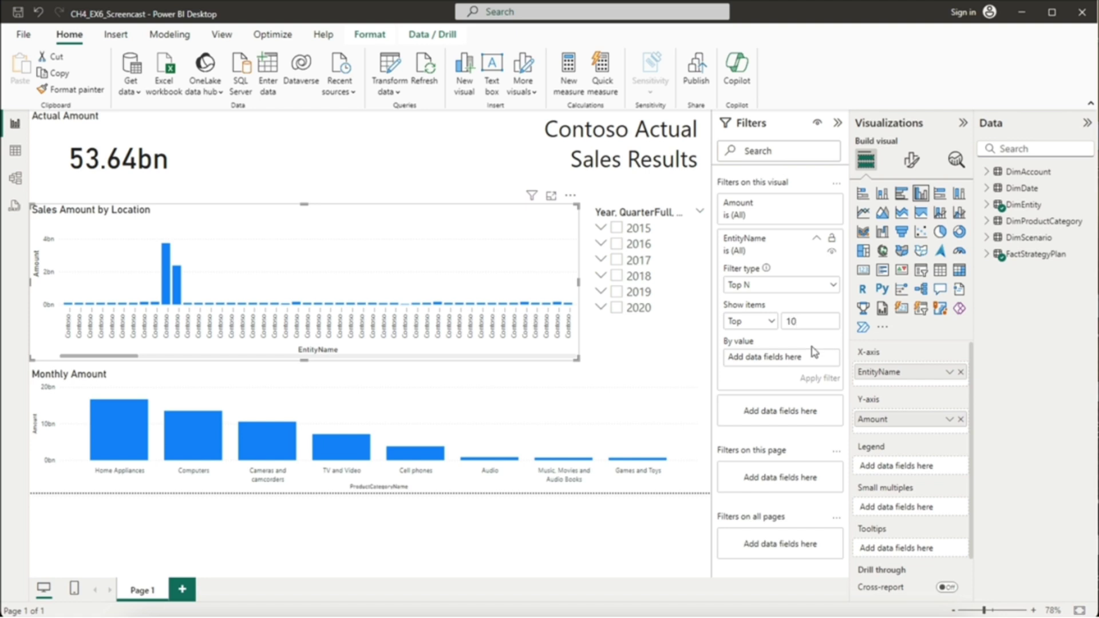
click(987, 255)
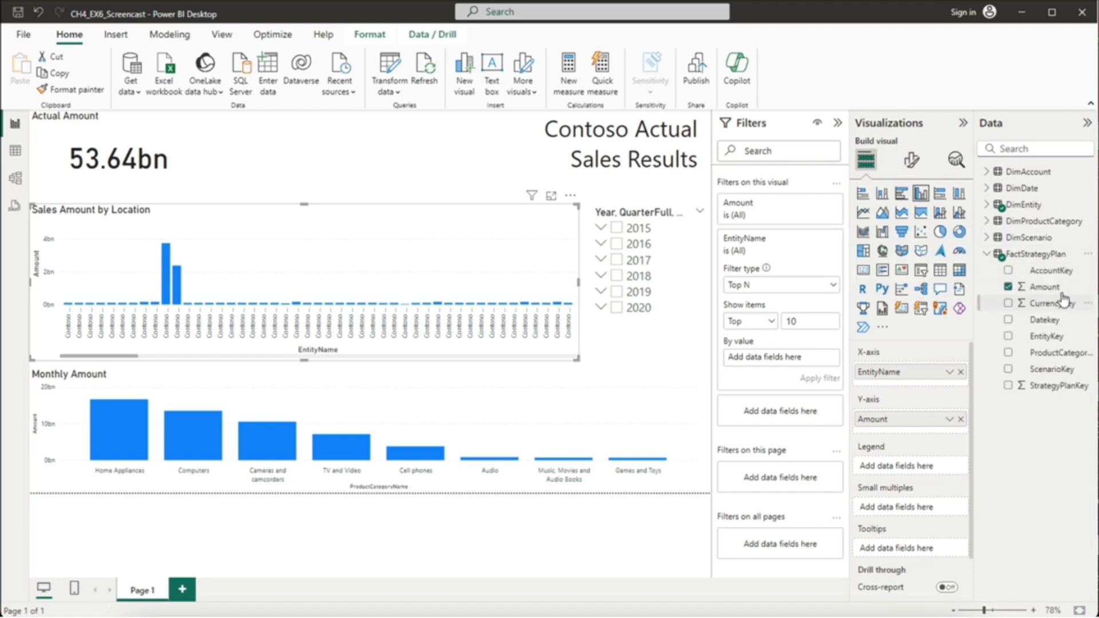
click(1048, 289)
drag(1048, 289, 793, 358)
click(820, 377)
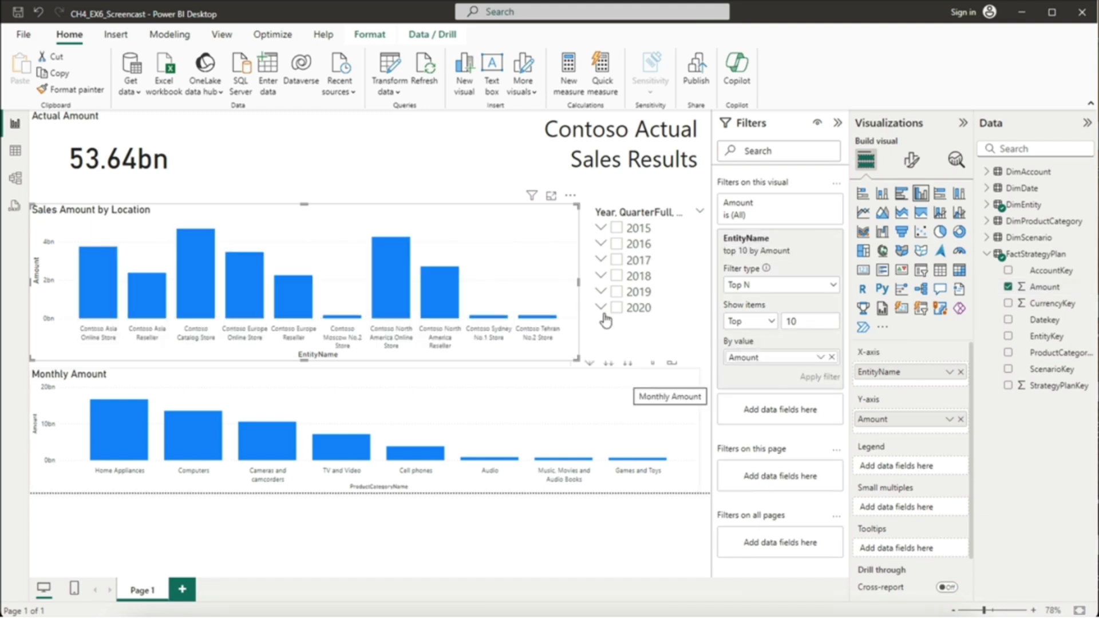
Step: Sort the Sales Amount by Location chart by Amount in descending order
click(571, 195)
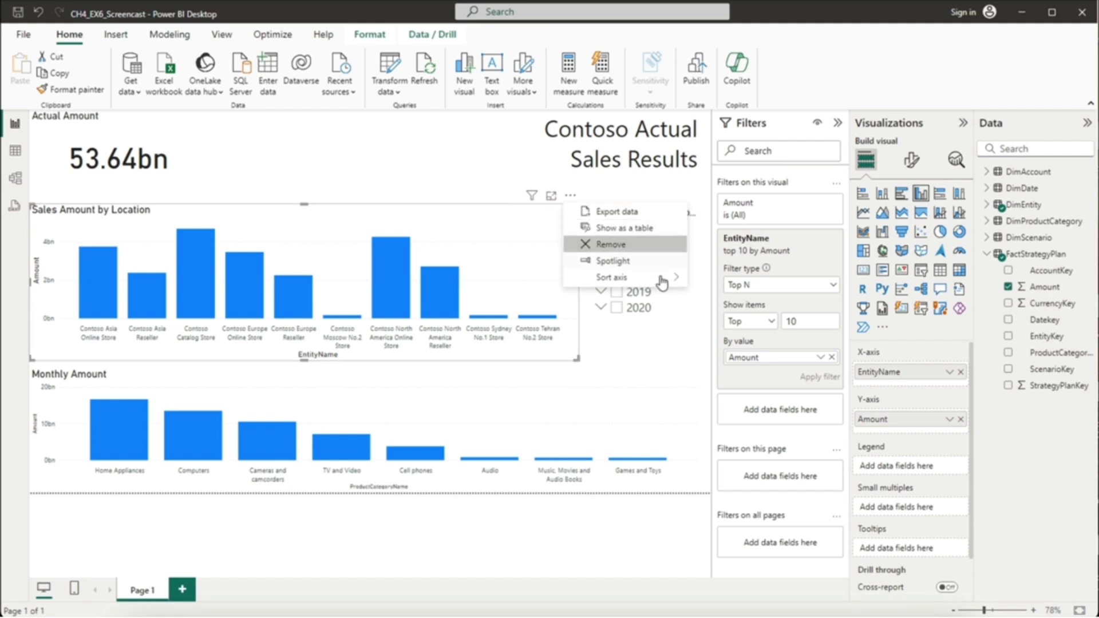
mouse_move(670, 280)
click(708, 295)
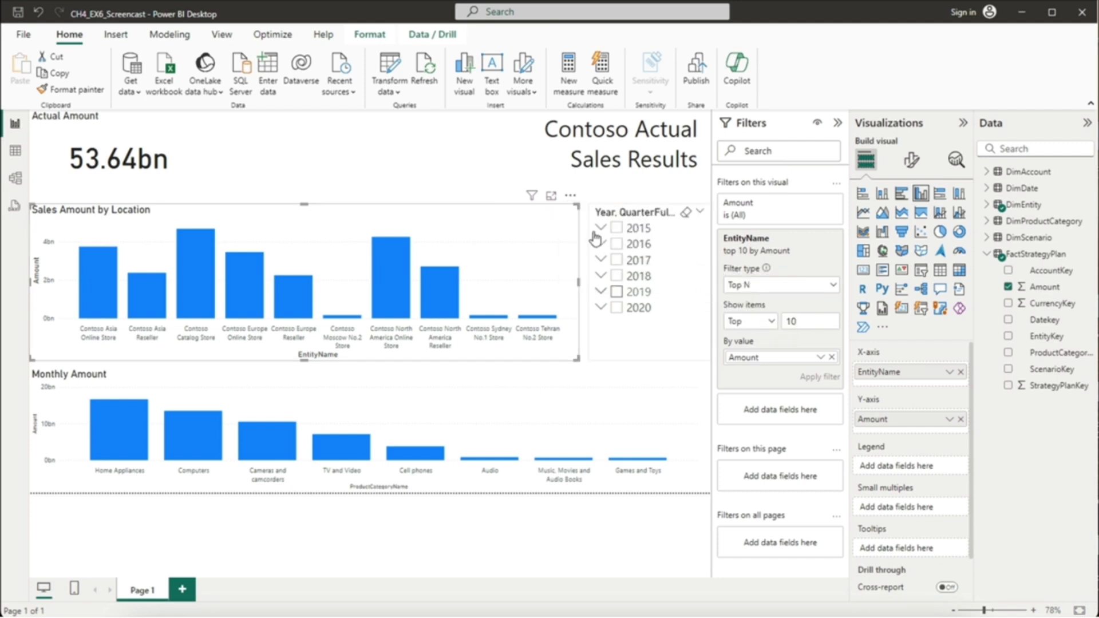
click(570, 196)
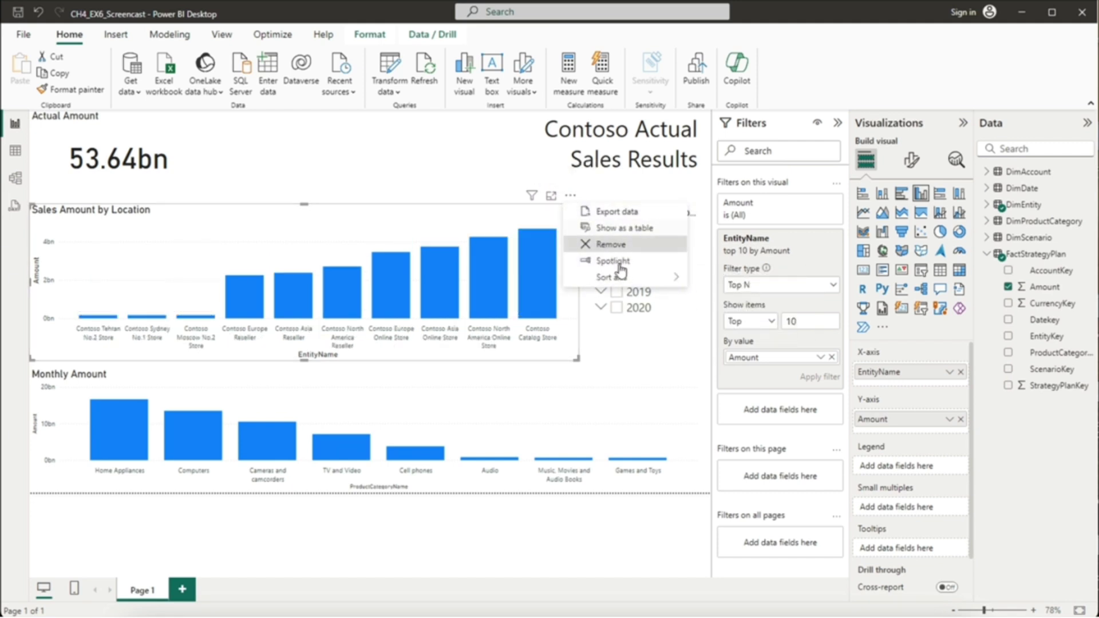
mouse_move(659, 277)
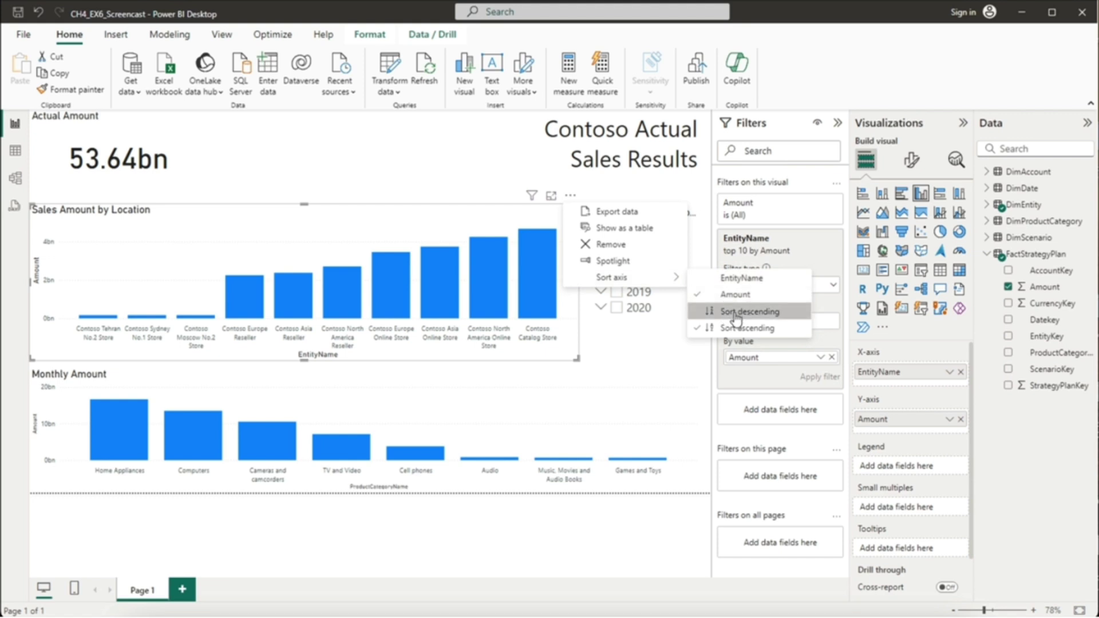
click(735, 314)
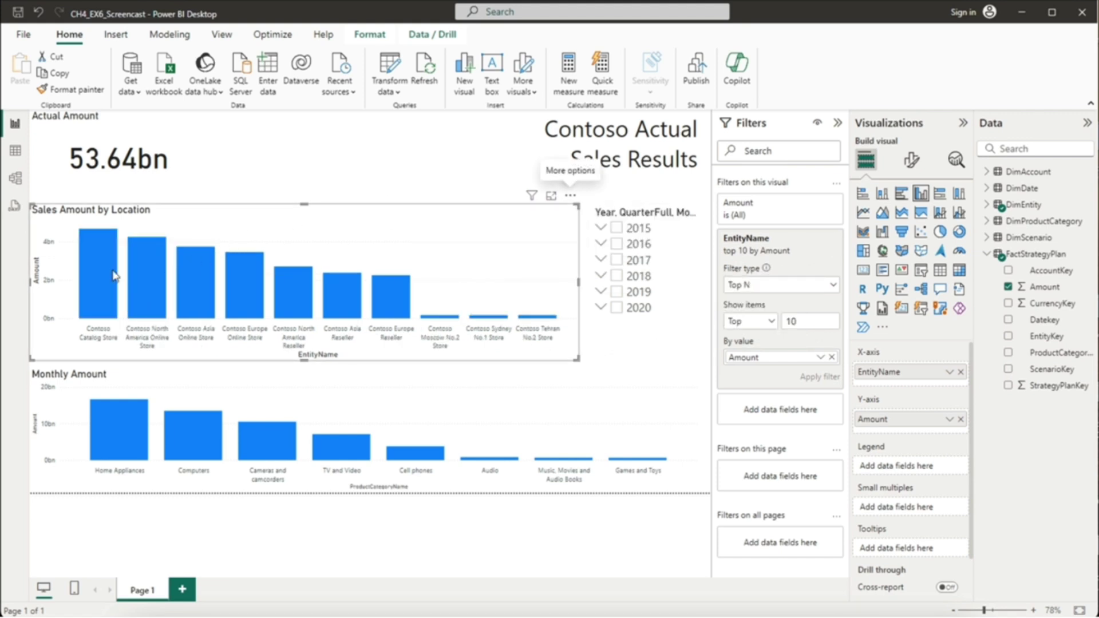
Step: Check the tallest columns' values, convert the Sales Amount by Location chart to a clustered bar chart, and deselect it
mouse_move(112, 277)
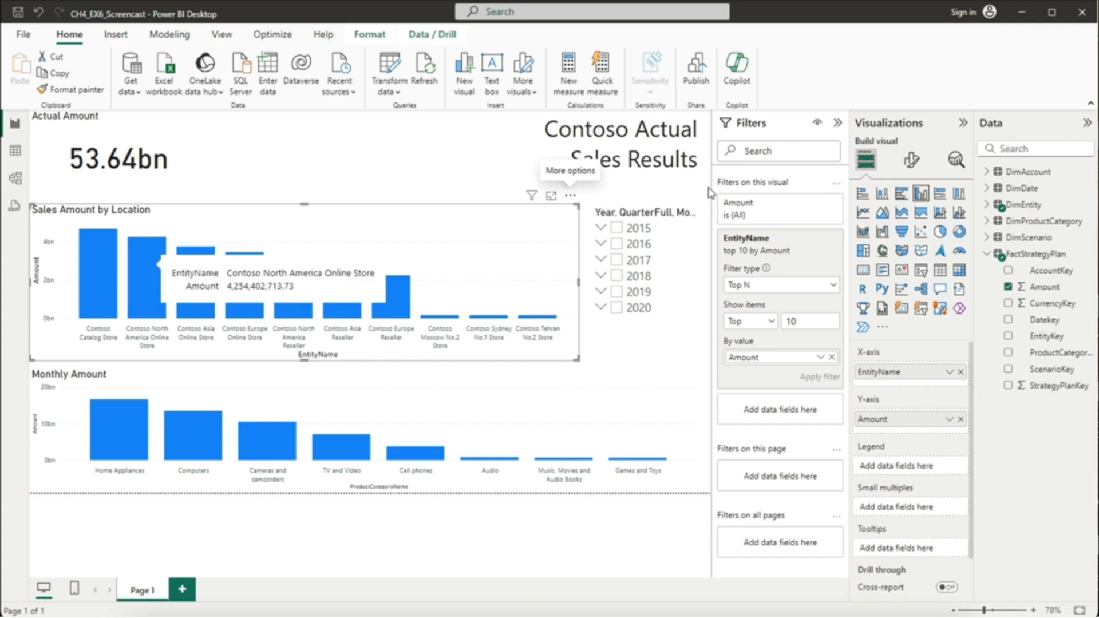
click(902, 197)
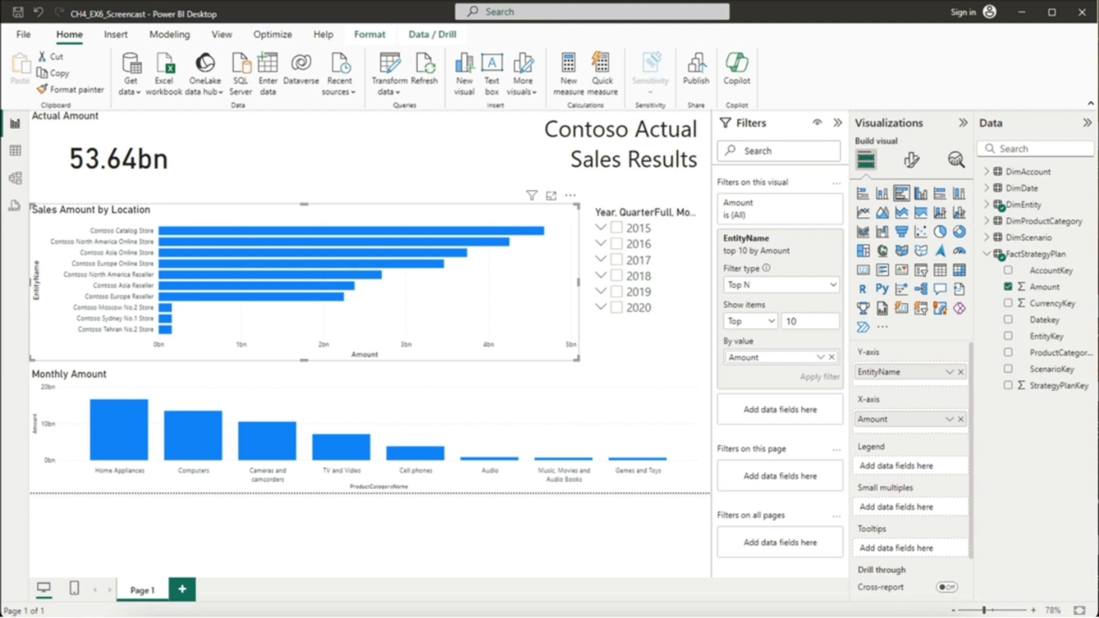
click(390, 172)
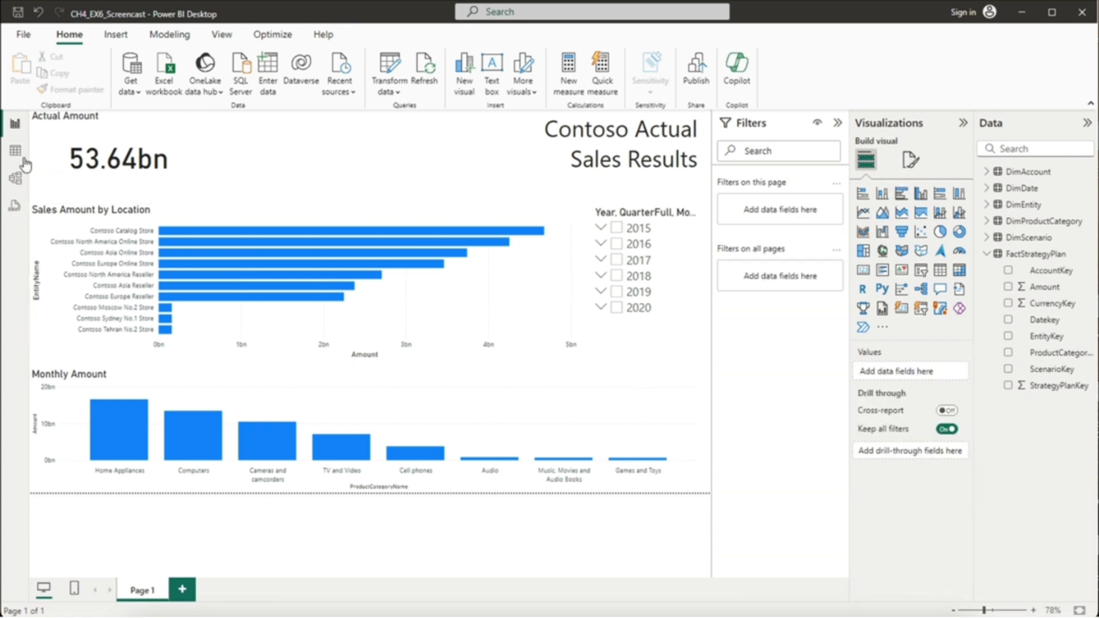
Step: Examine the ScenarioKey column in FactStrategyPlan's data and the scenario names in DimScenario, and return to the report
click(24, 161)
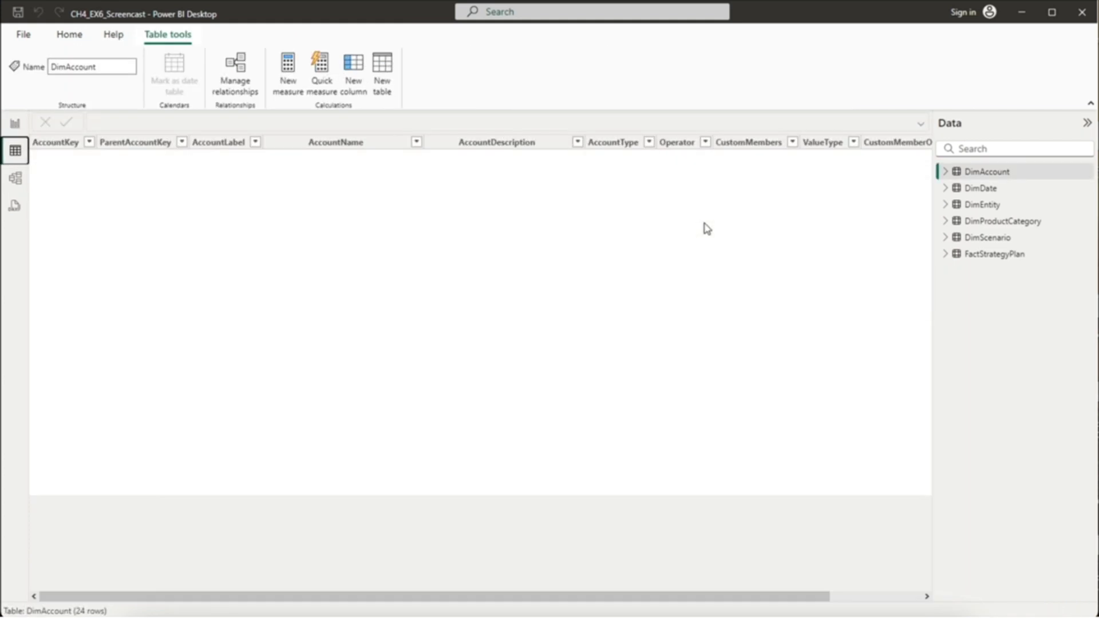
click(976, 256)
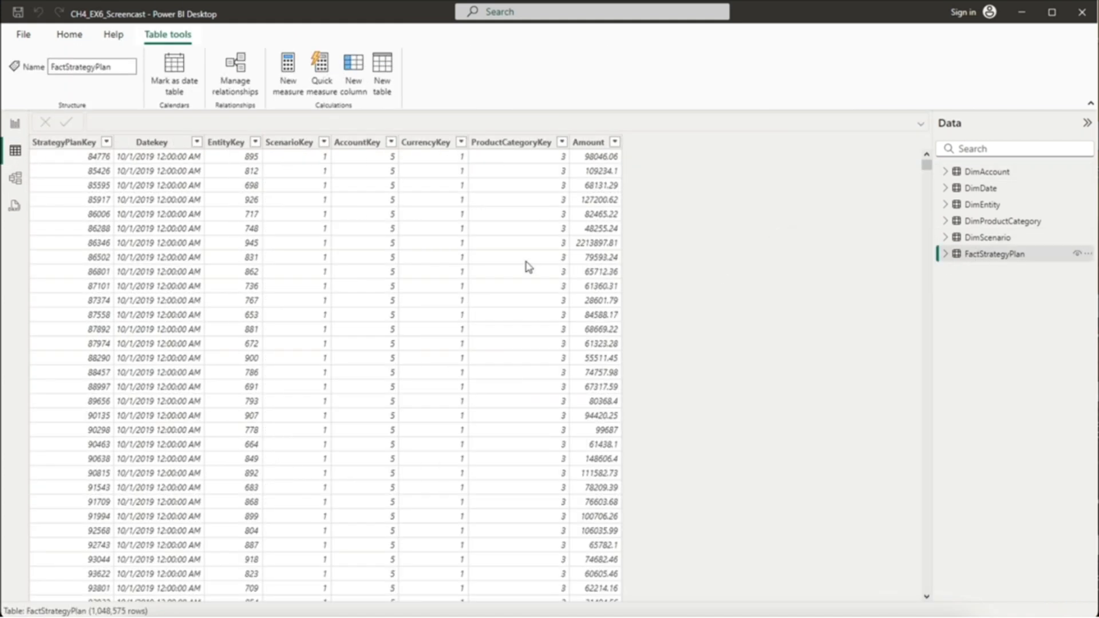
click(284, 143)
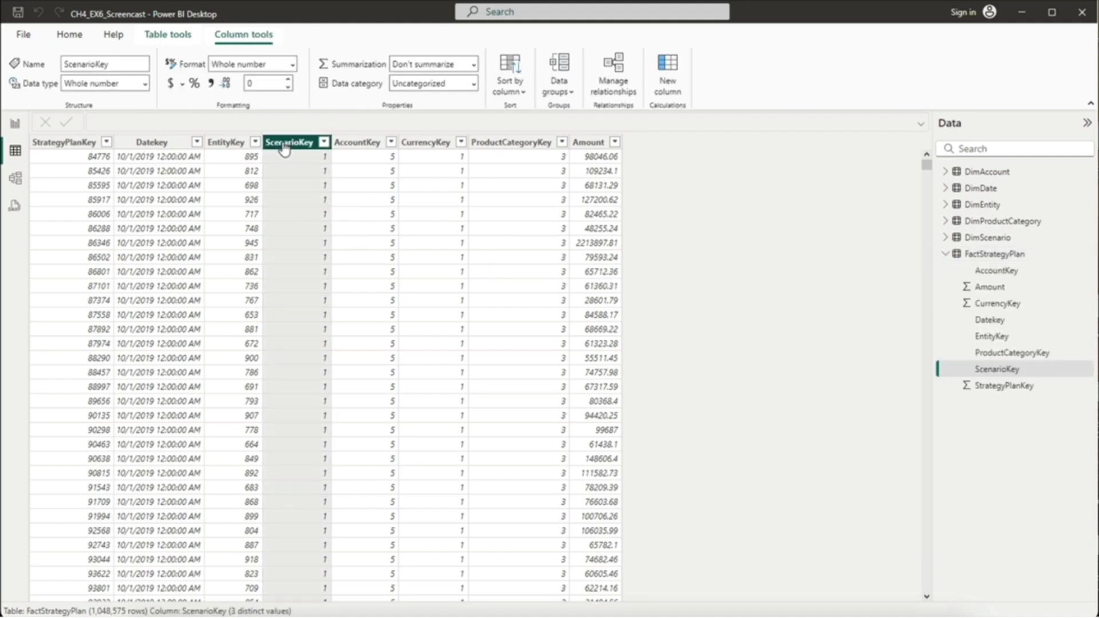
click(947, 238)
click(982, 237)
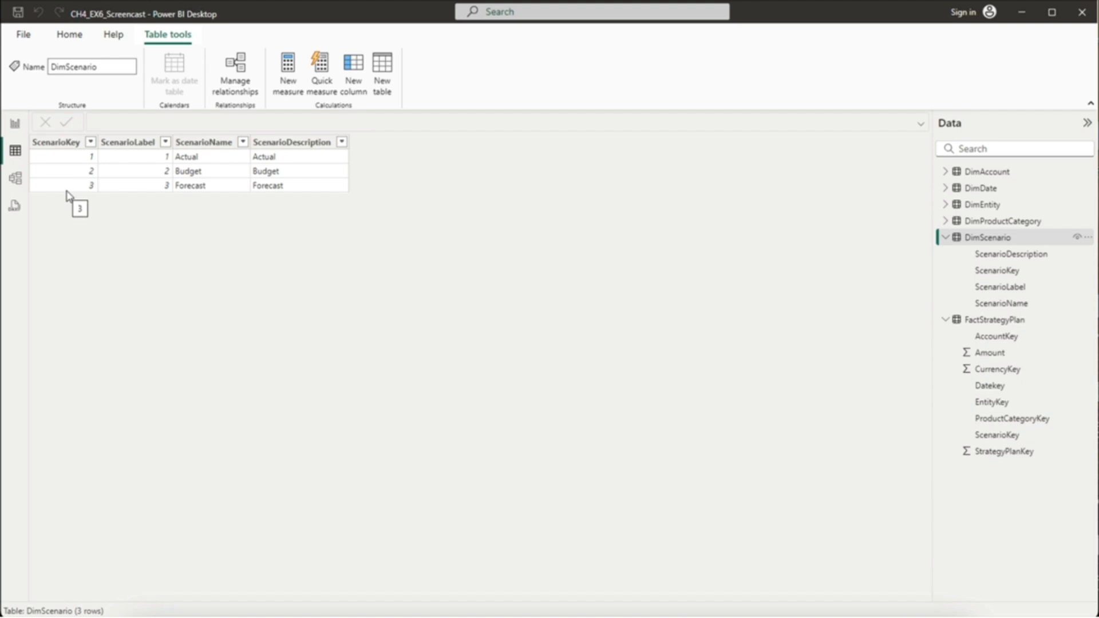
click(15, 126)
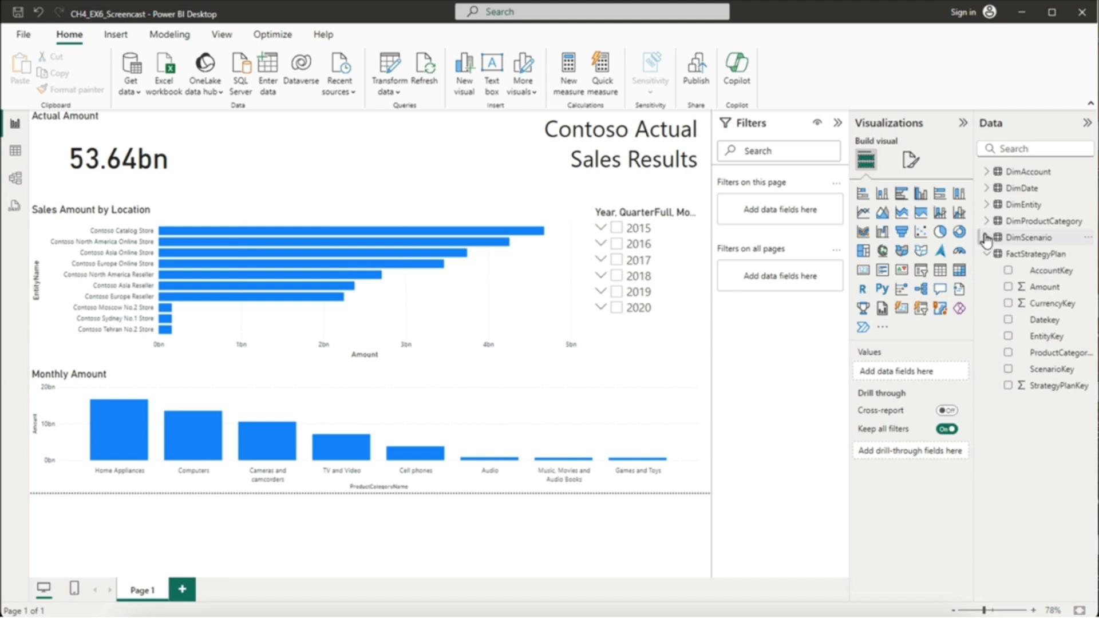
Step: Add ScenarioName from DimScenario as a filter on all pages and restrict it to Actual
mouse_move(986, 242)
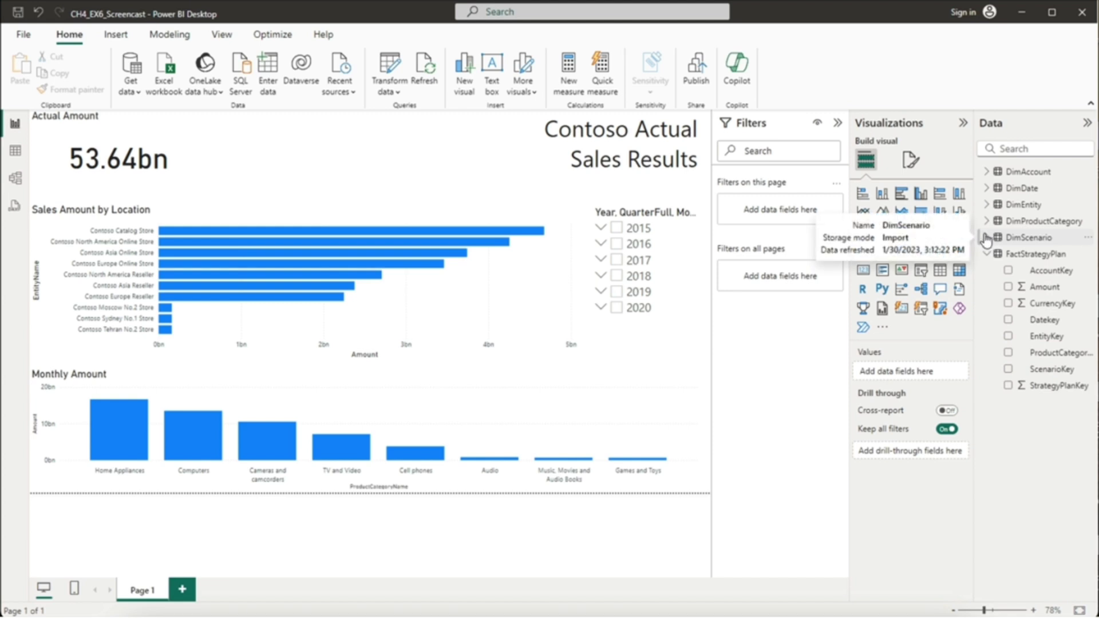
click(986, 238)
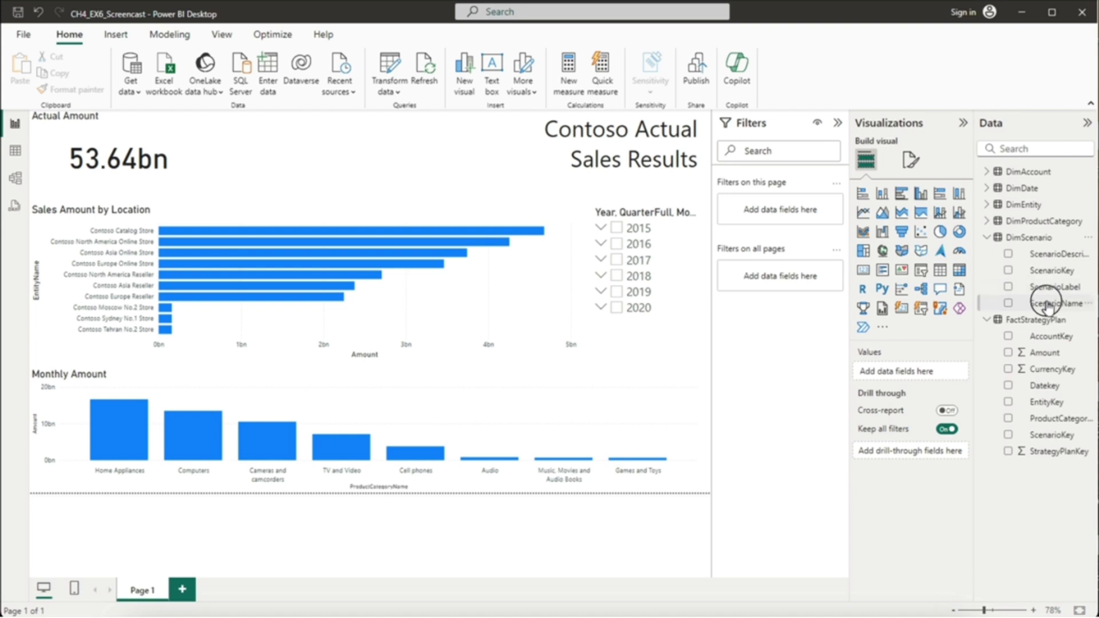
drag(1048, 305, 795, 283)
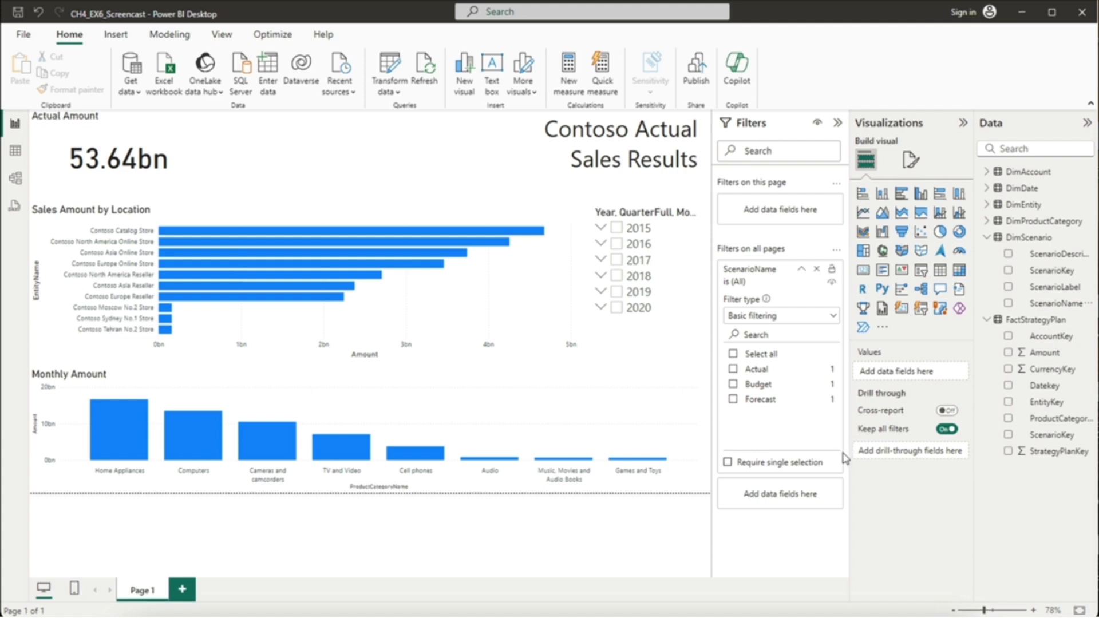
click(734, 370)
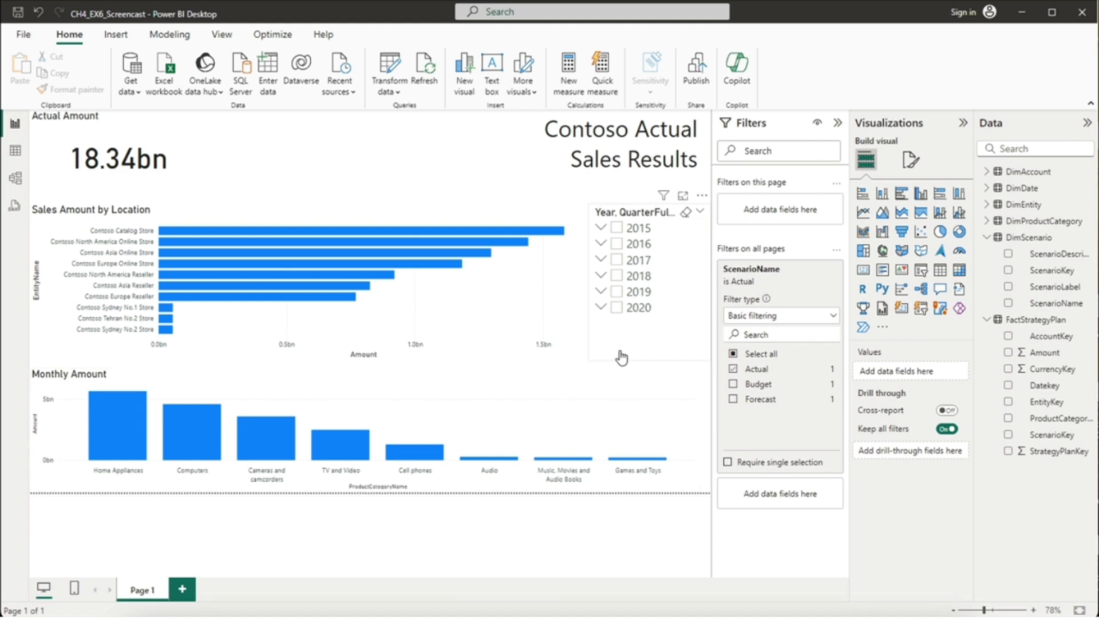
Step: Cross-filter the report by Home Appliances, Computers, and Cameras and camcorders in the Monthly Amount chart, and clear the selection
click(116, 431)
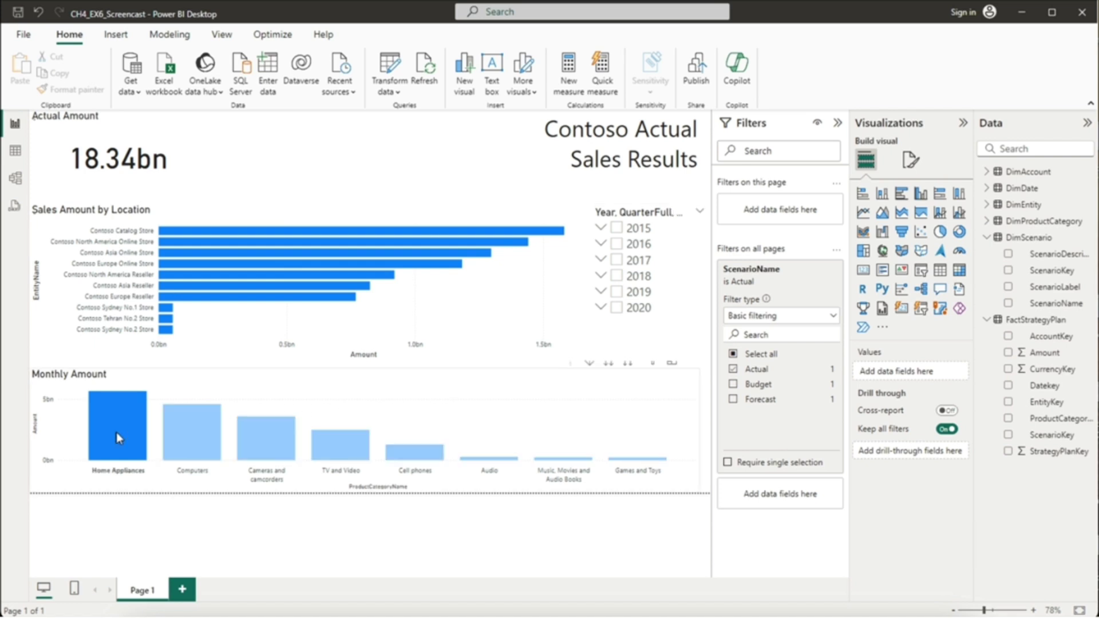
click(206, 441)
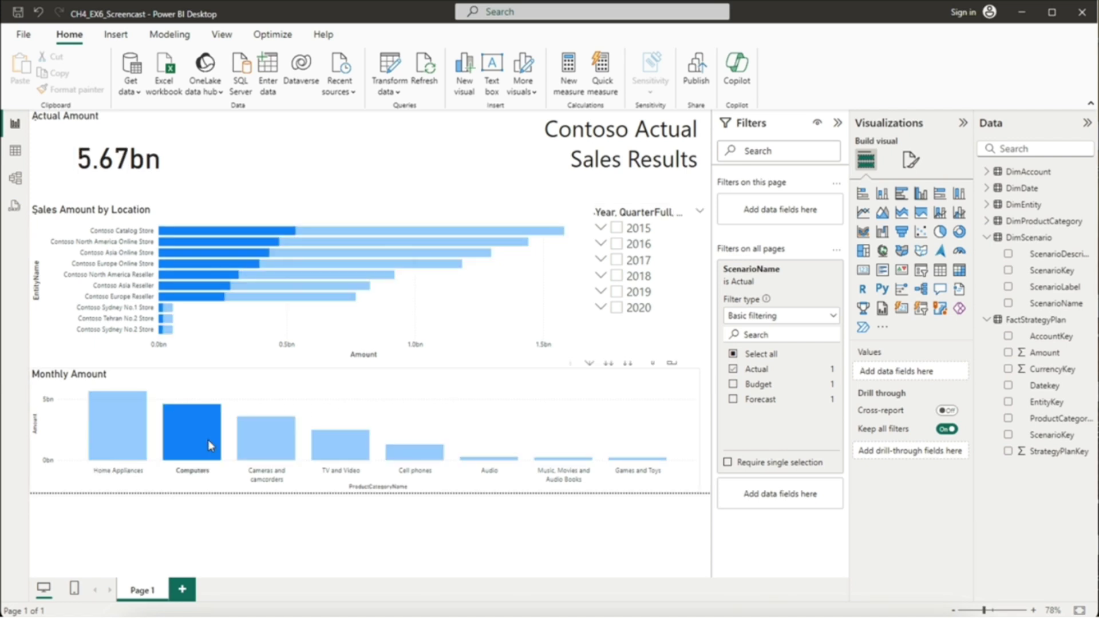
click(133, 447)
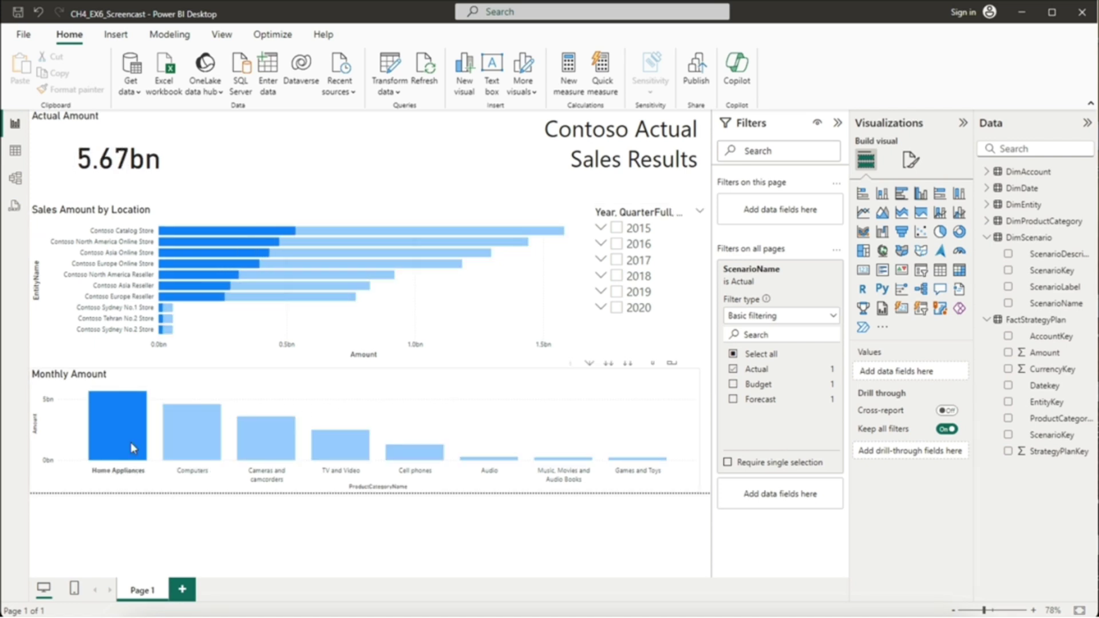
click(253, 443)
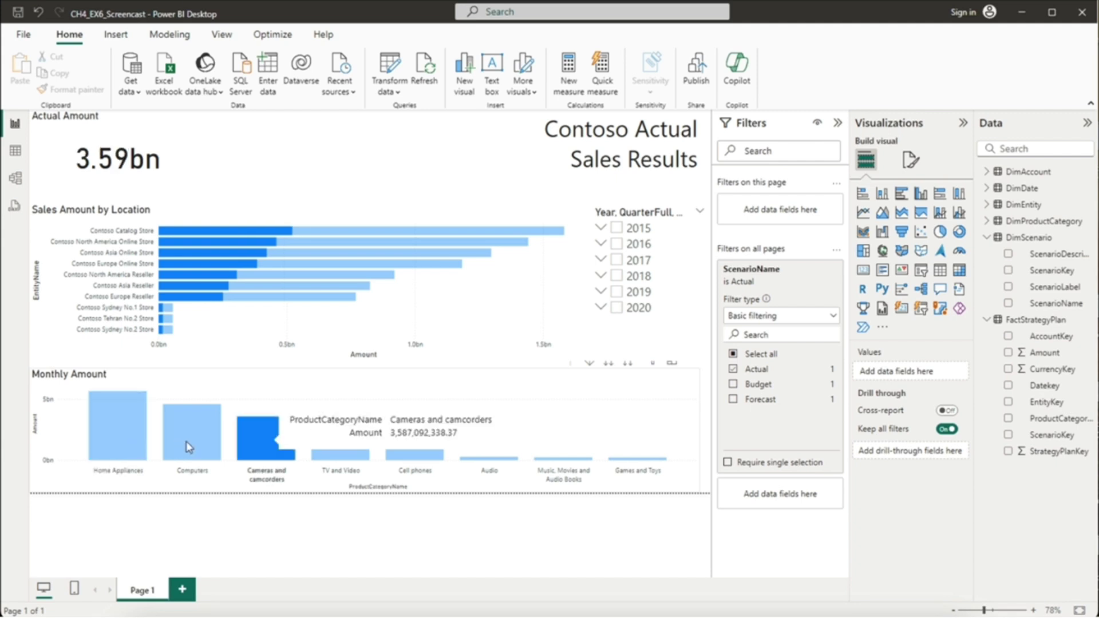
click(253, 445)
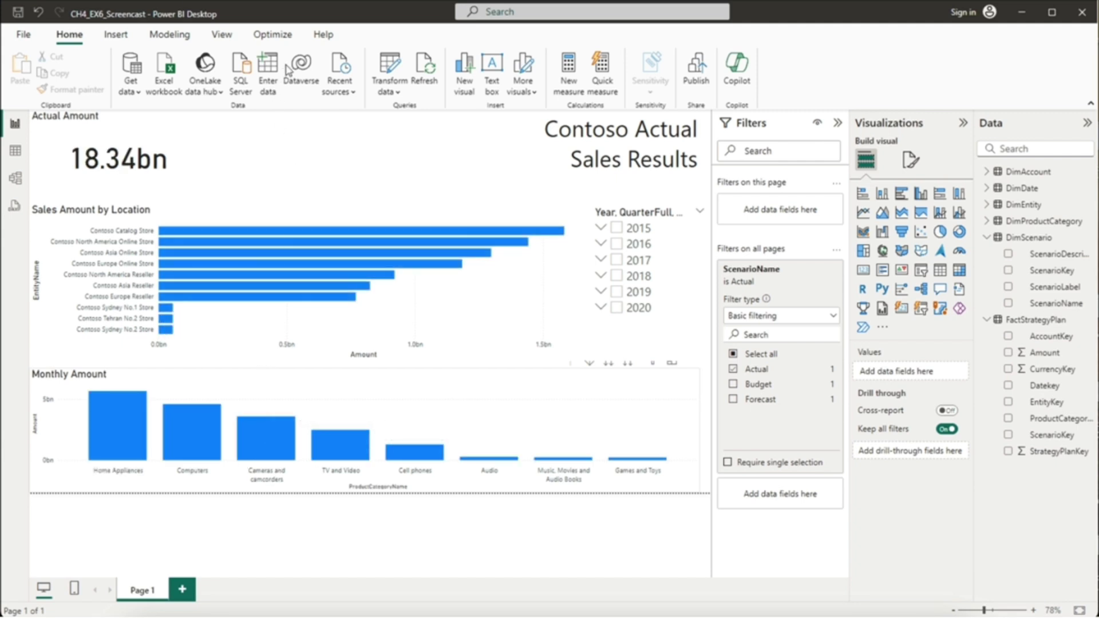
Step: Edit the visual interactions so that neither the Monthly Amount chart nor the year slicer filters the Actual Amount card
click(363, 40)
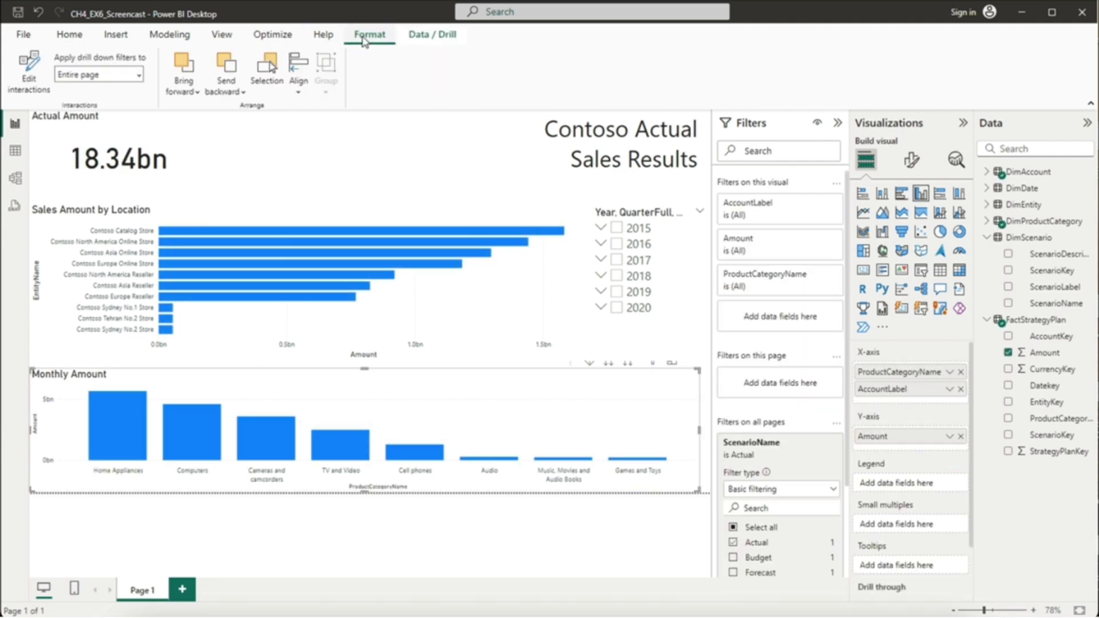
click(33, 81)
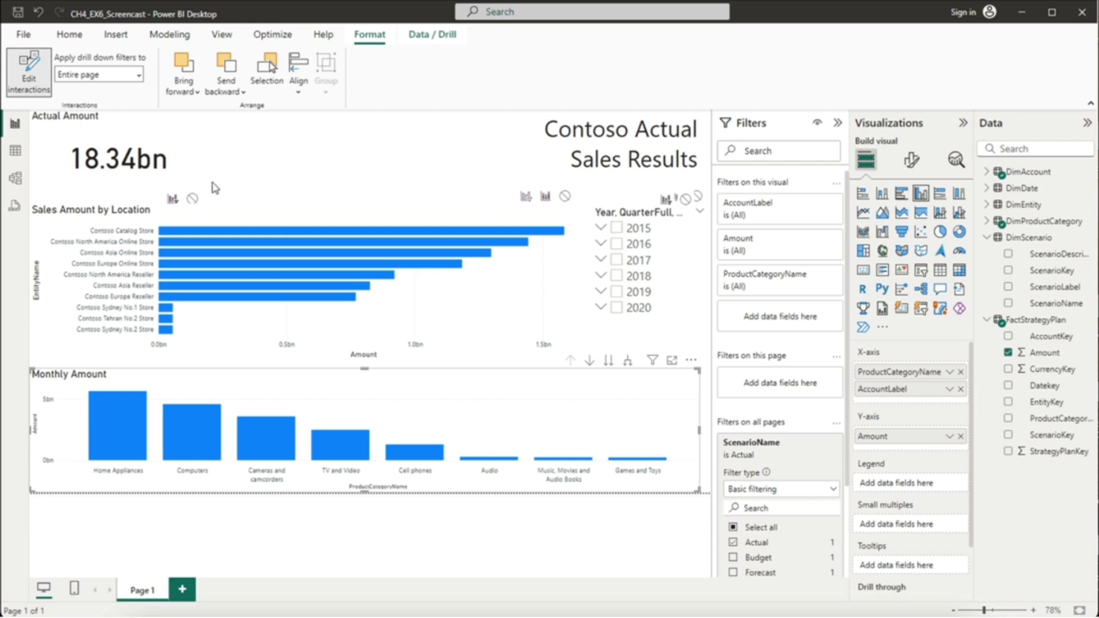
click(192, 198)
click(625, 341)
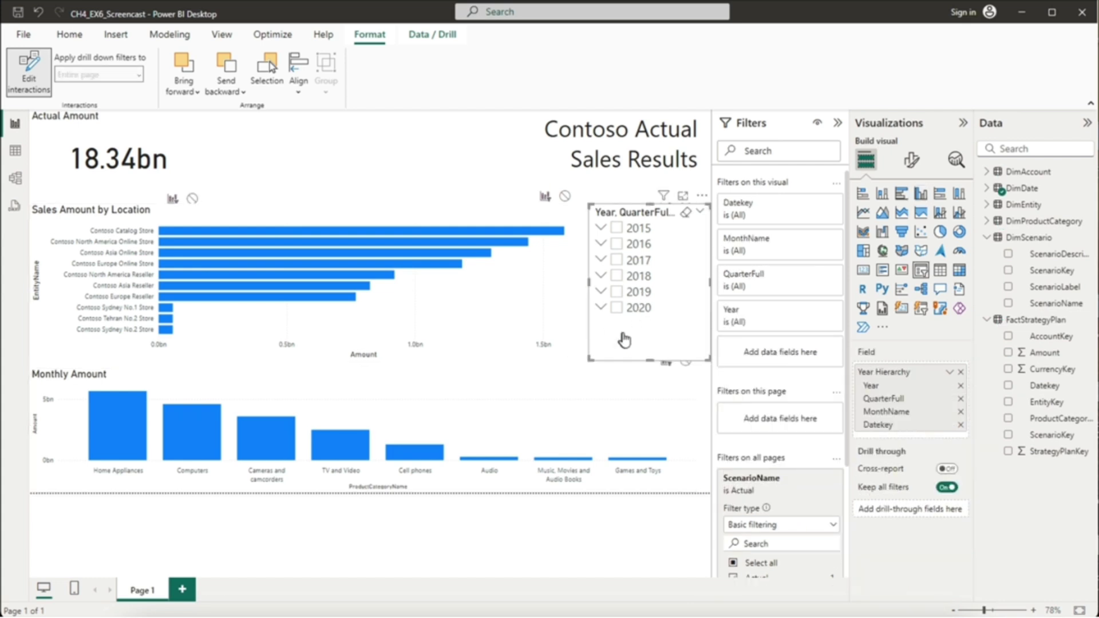
click(193, 198)
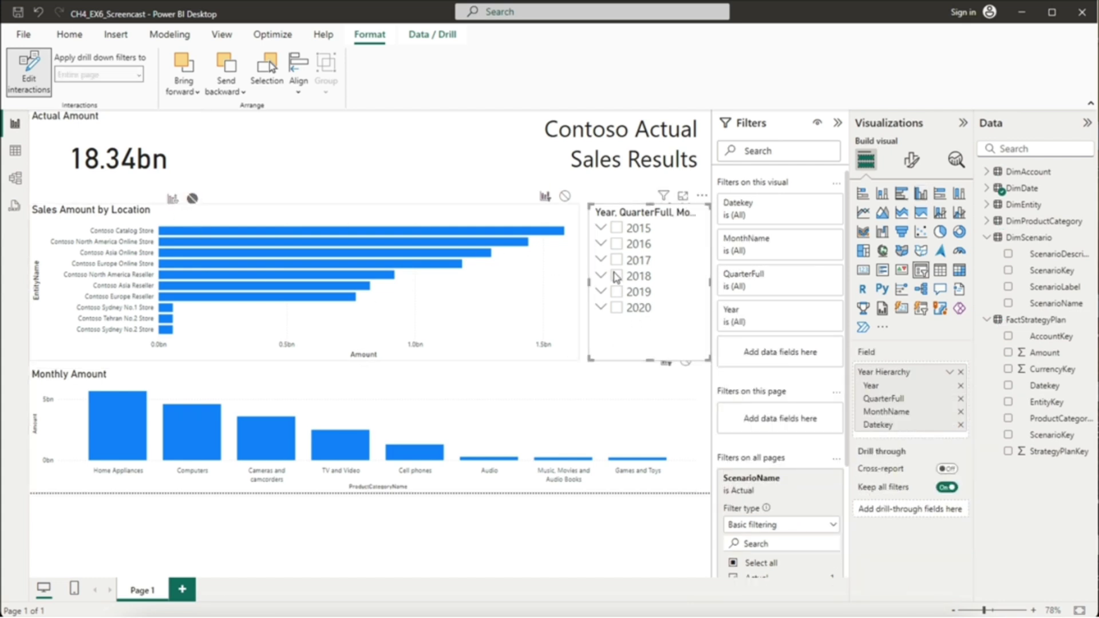
Step: Shrink the year slicer's height from both its upper and lower edges, and turn off interaction editing
click(651, 215)
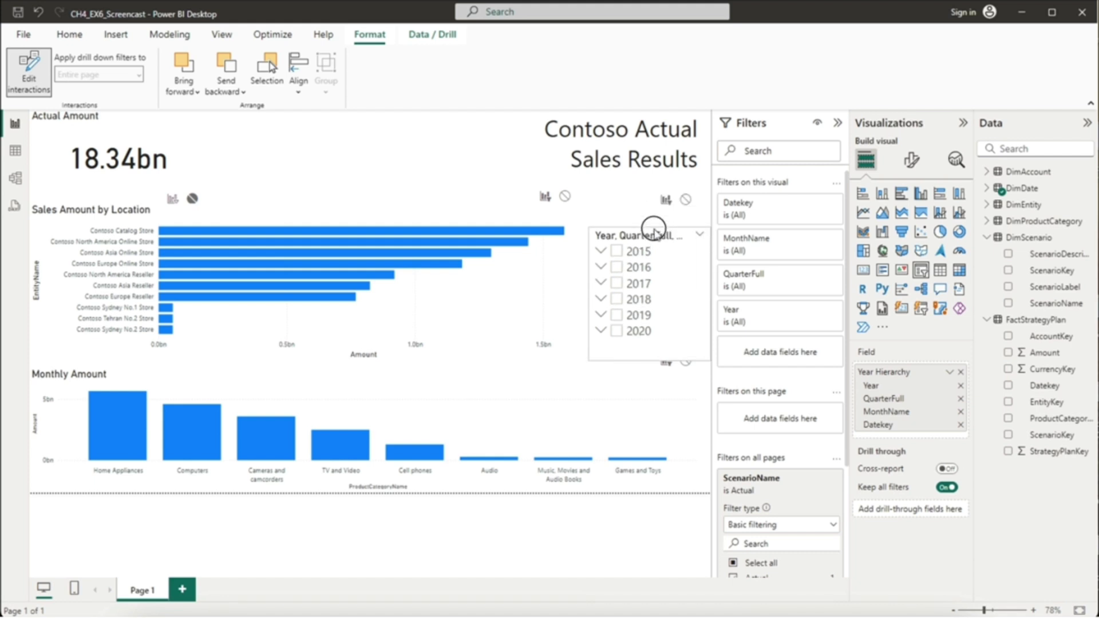
click(652, 344)
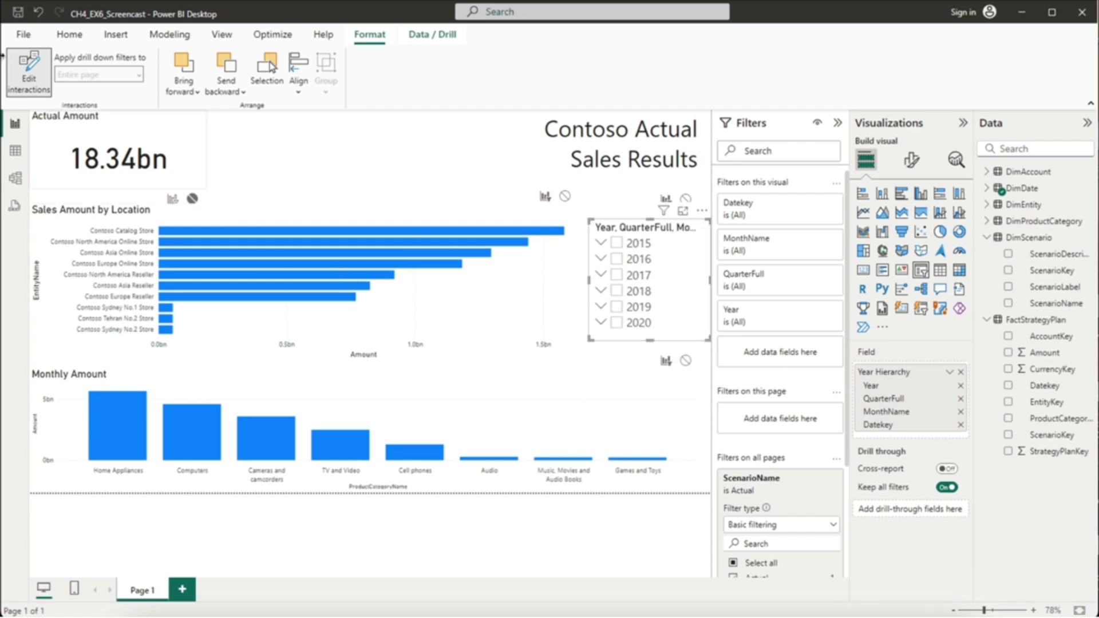
click(19, 84)
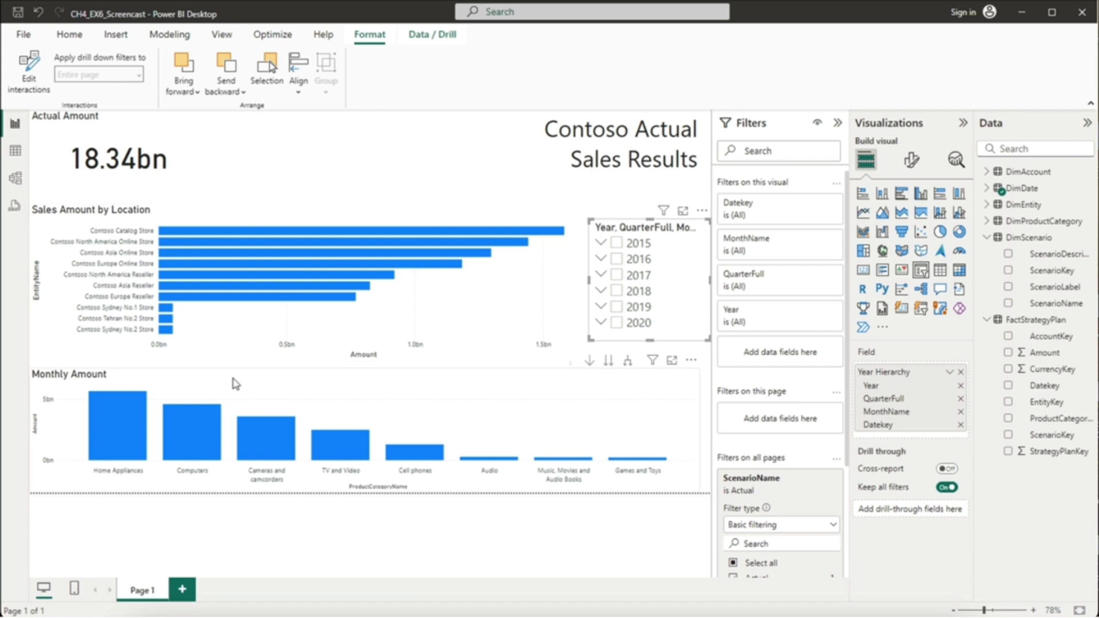
Step: Test the interactions by selecting Home Appliances in the Monthly Amount chart and 2018 in the year slicer
click(128, 408)
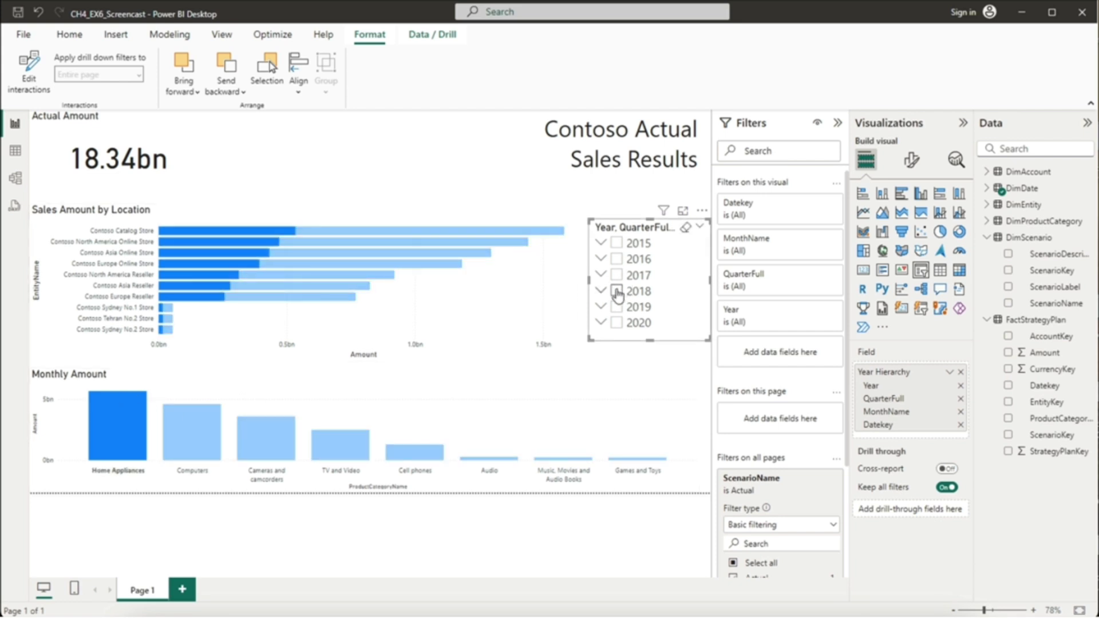
click(616, 291)
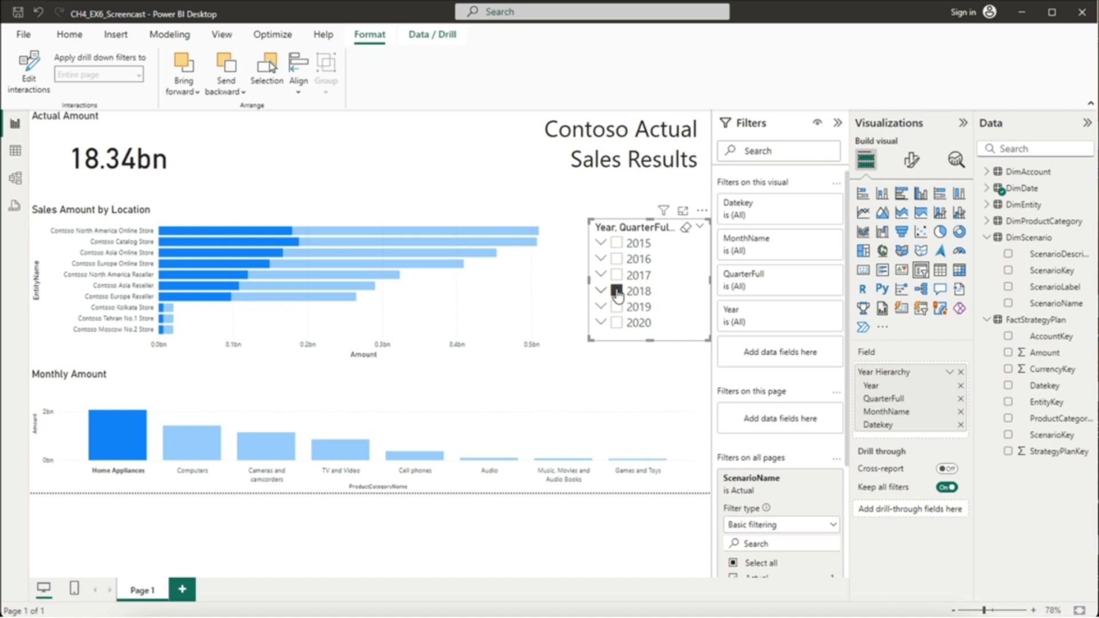
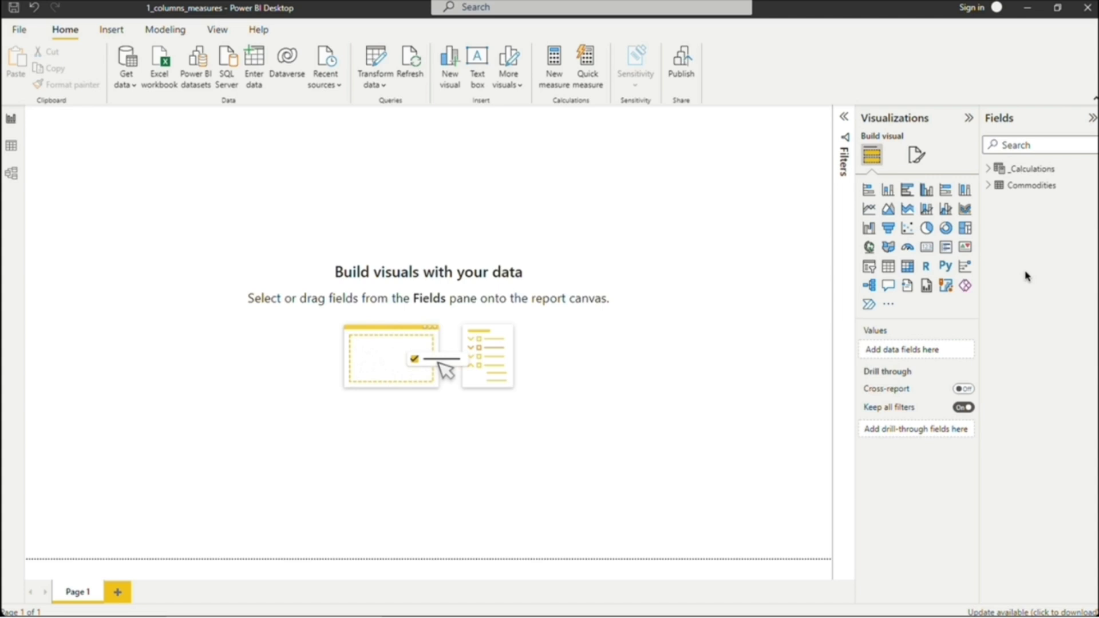
Step: Expand the Commodities table's fields in the 1_columns_measures report and rename Page 1 as Commodities
click(988, 186)
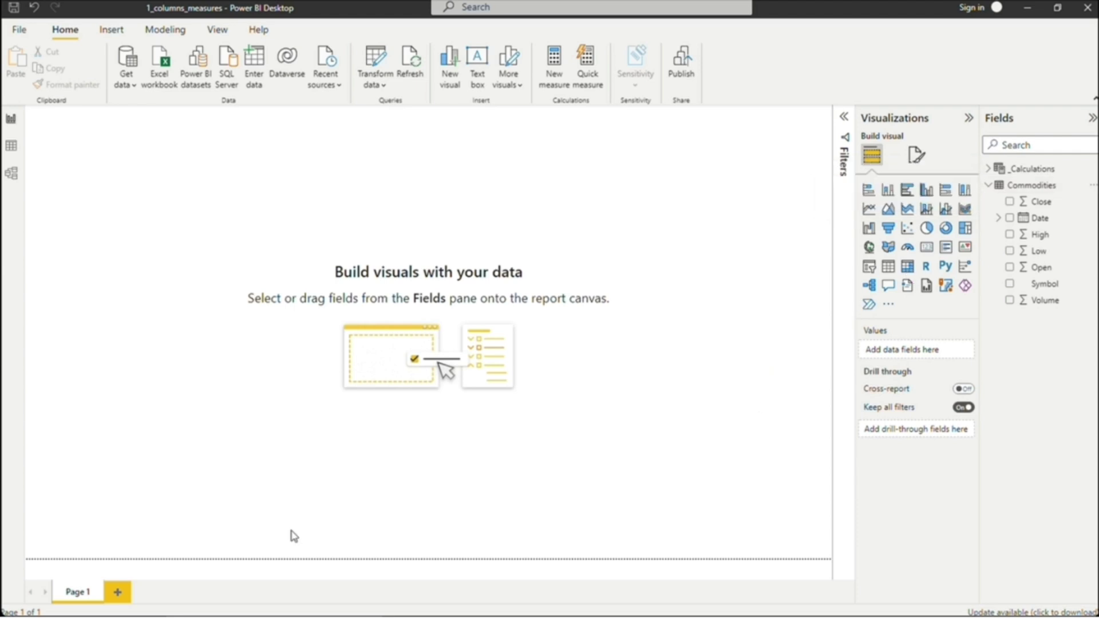
double_click(89, 590)
text(Commodities)
key(Return)
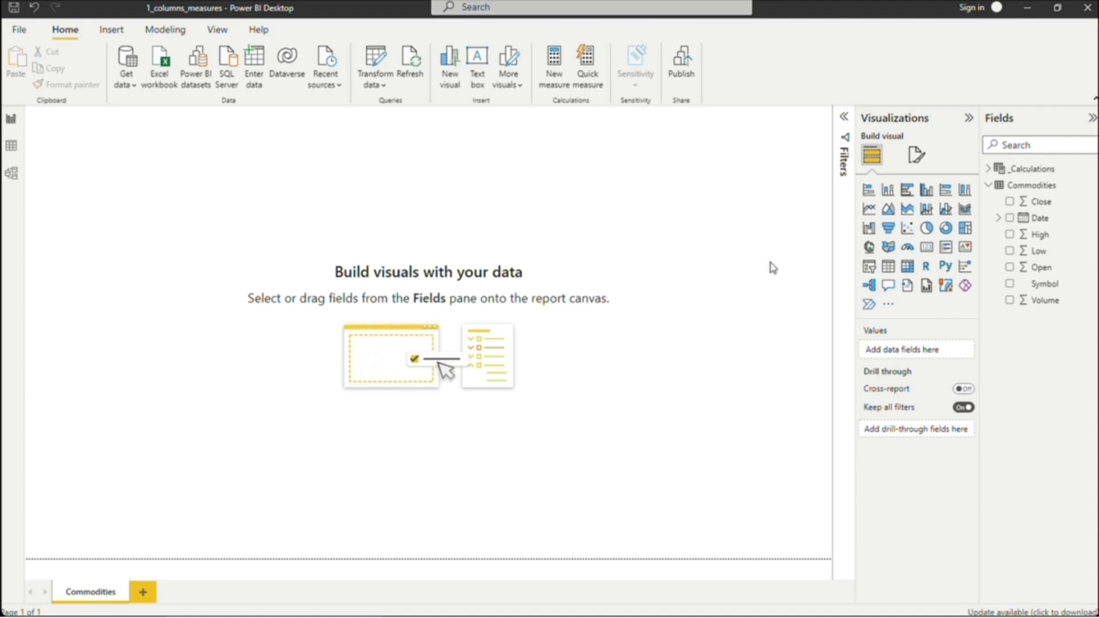
Step: Add a calculated column to the Commodities table and begin its formula with the name TradingChange
click(1015, 189)
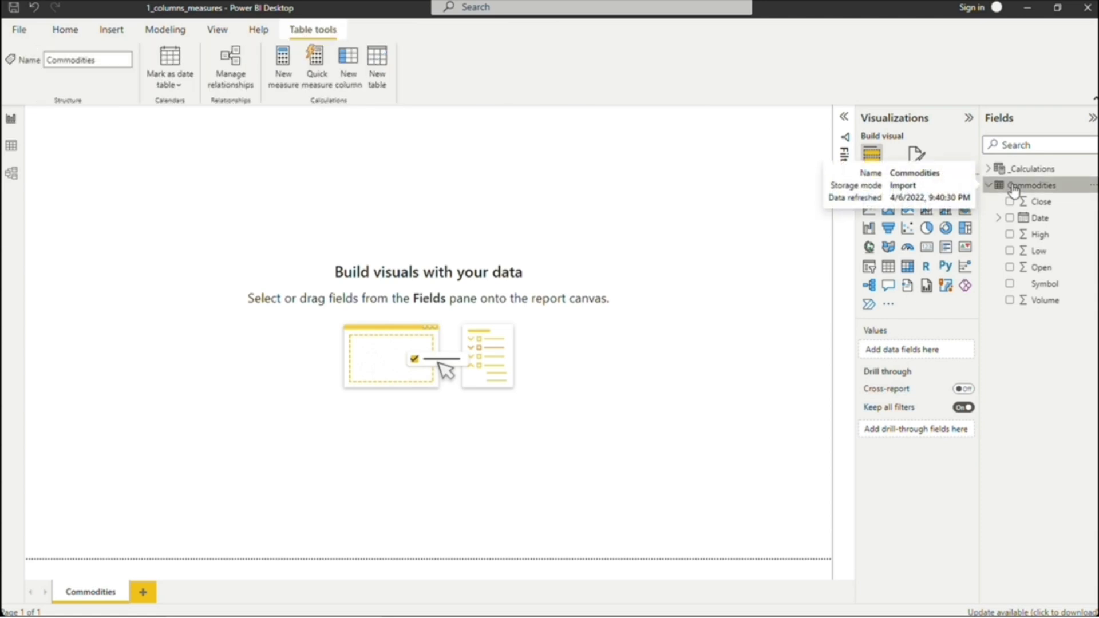
click(343, 66)
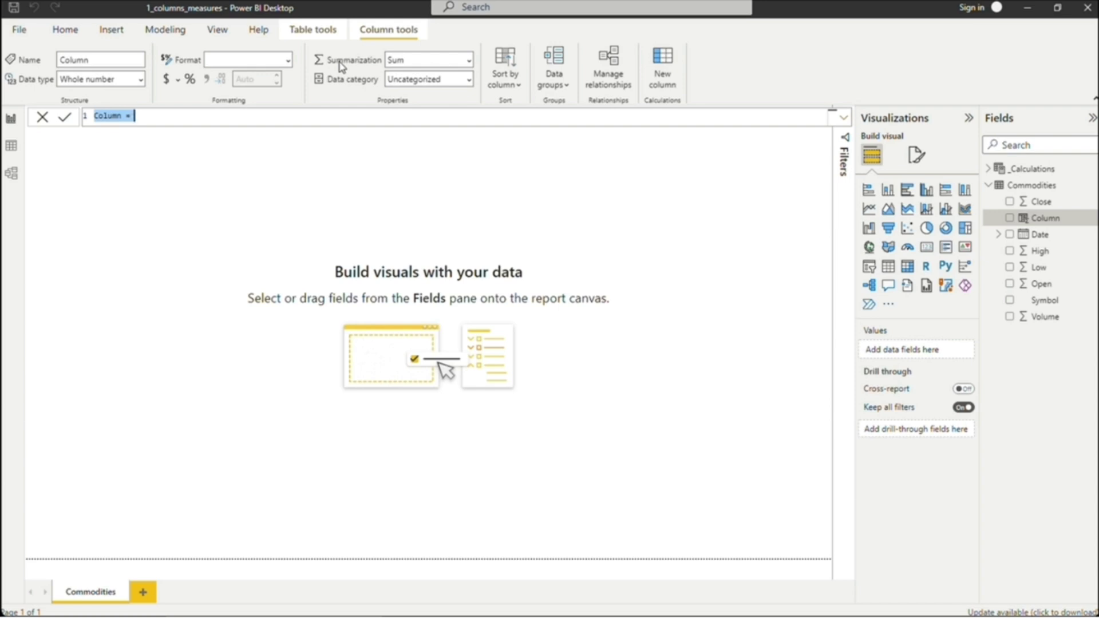
text(Tre)
key(BackSpace)
text(adingChange = )
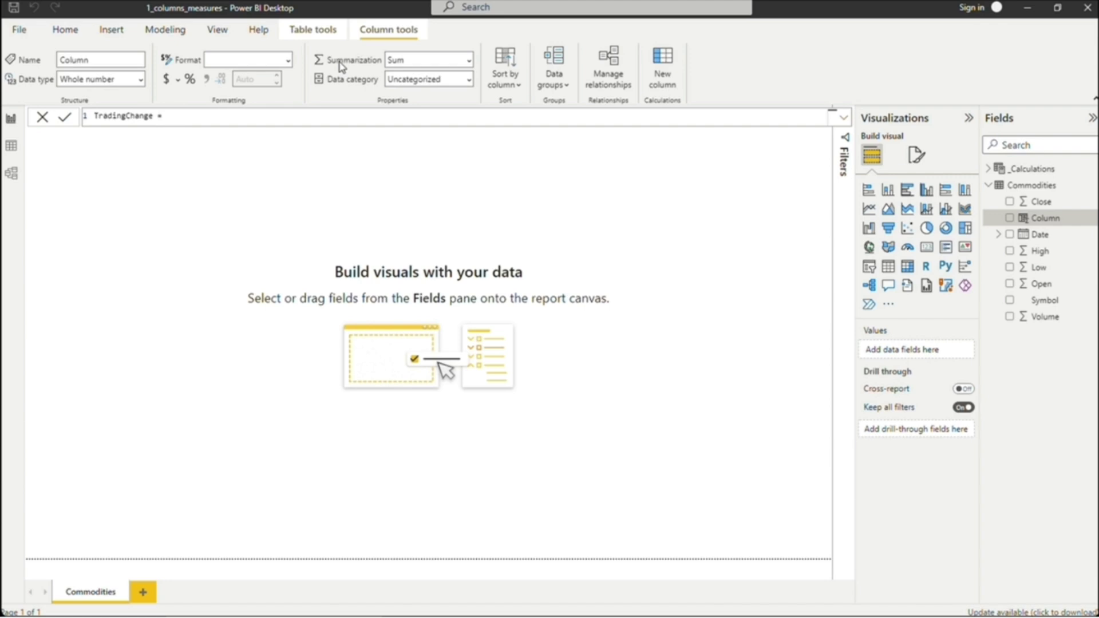
Step: Complete the TradingChange column formula as Commodities[Close] - Commodities[Open] and commit it
text(close)
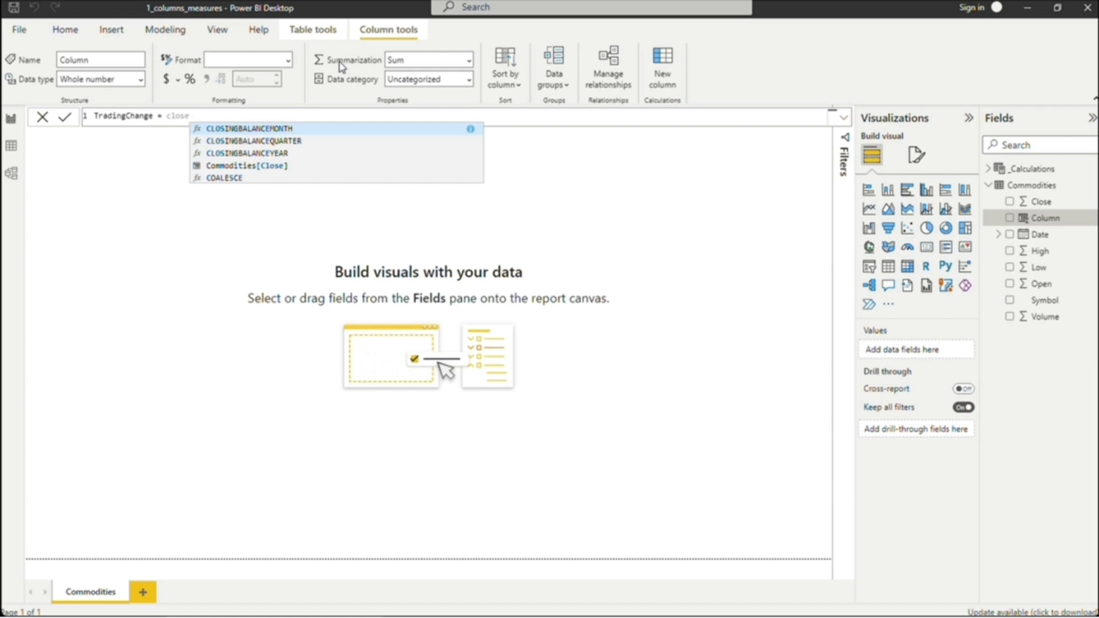
key(Down)
key(Down)
key(Down)
key(Tab)
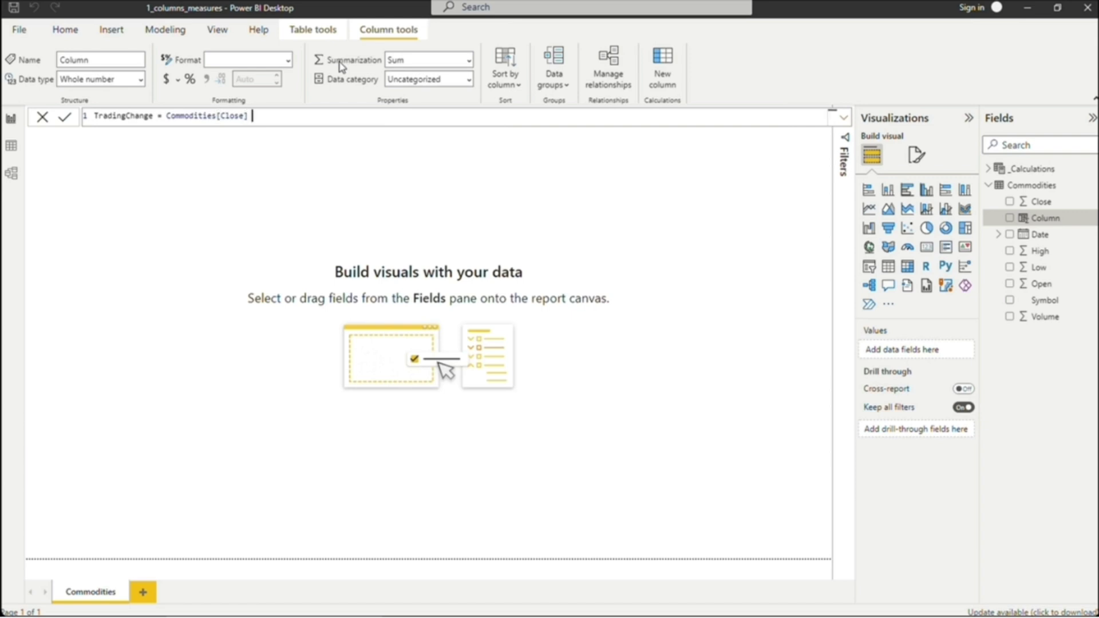
text(- open)
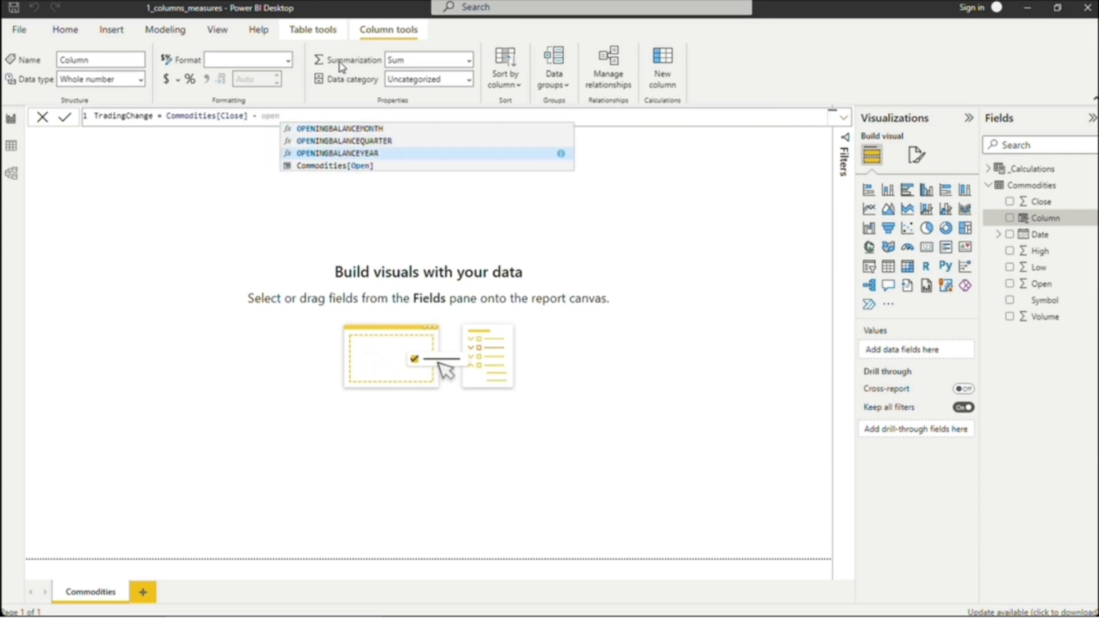
key(Tab)
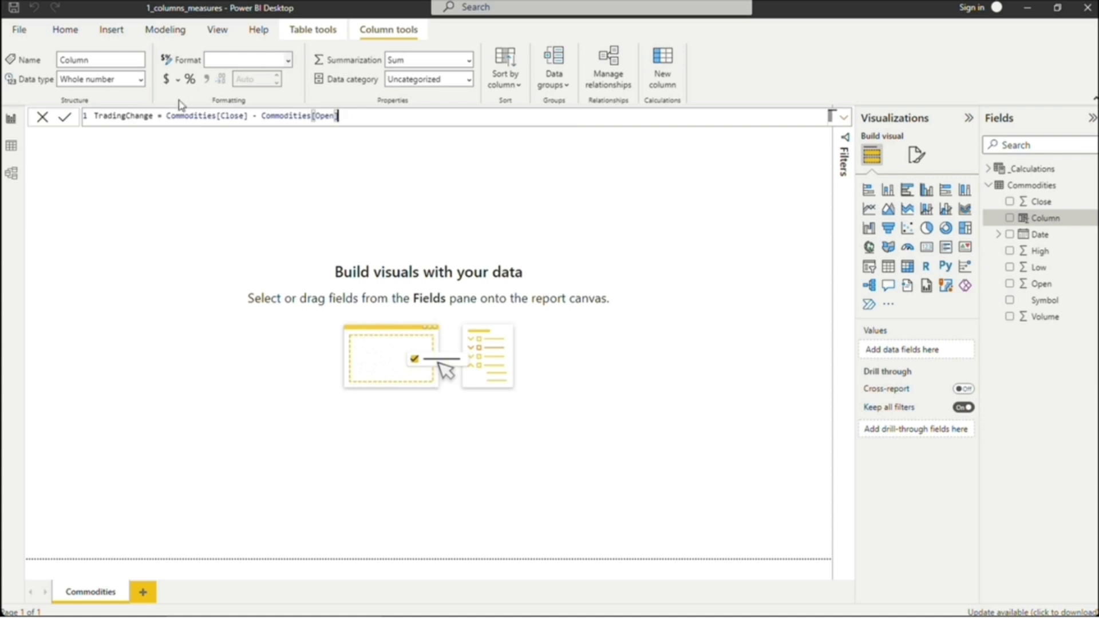
click(66, 117)
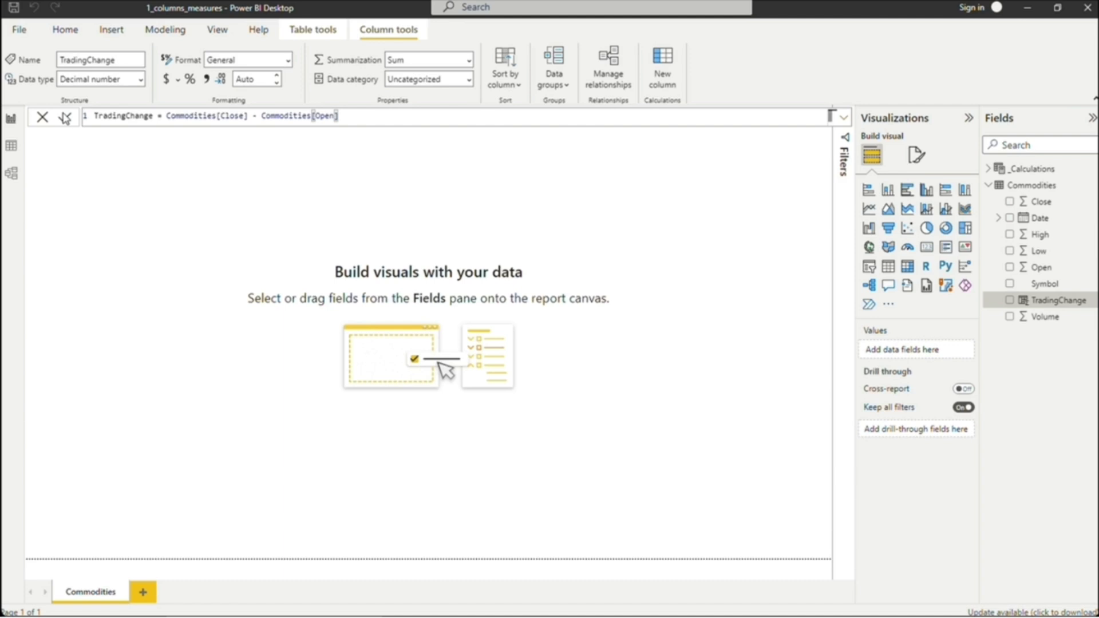
Step: Create a measure in the _Calculations table defined as MaxClosePrice = MAX(Commodities[Close])
click(1034, 169)
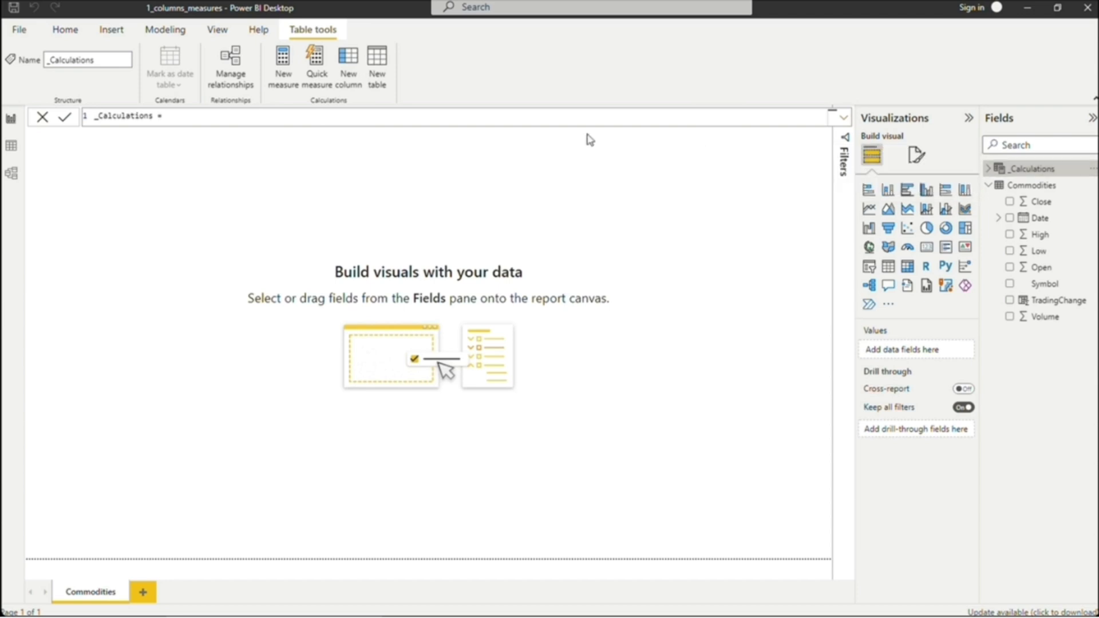
click(284, 82)
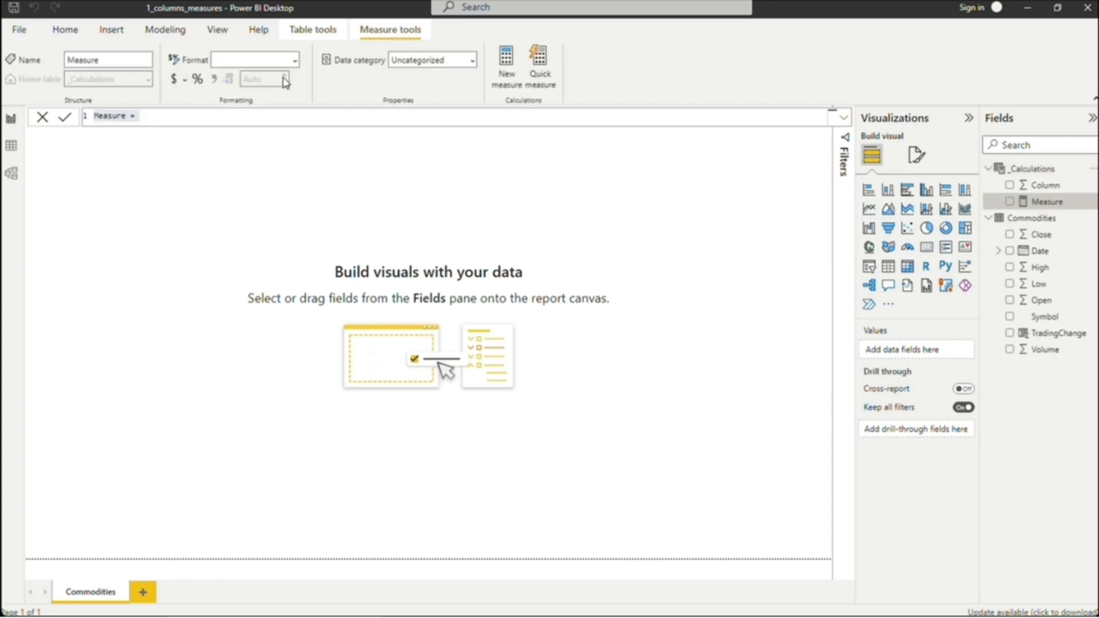
text(MaxClosePrice = MAX()
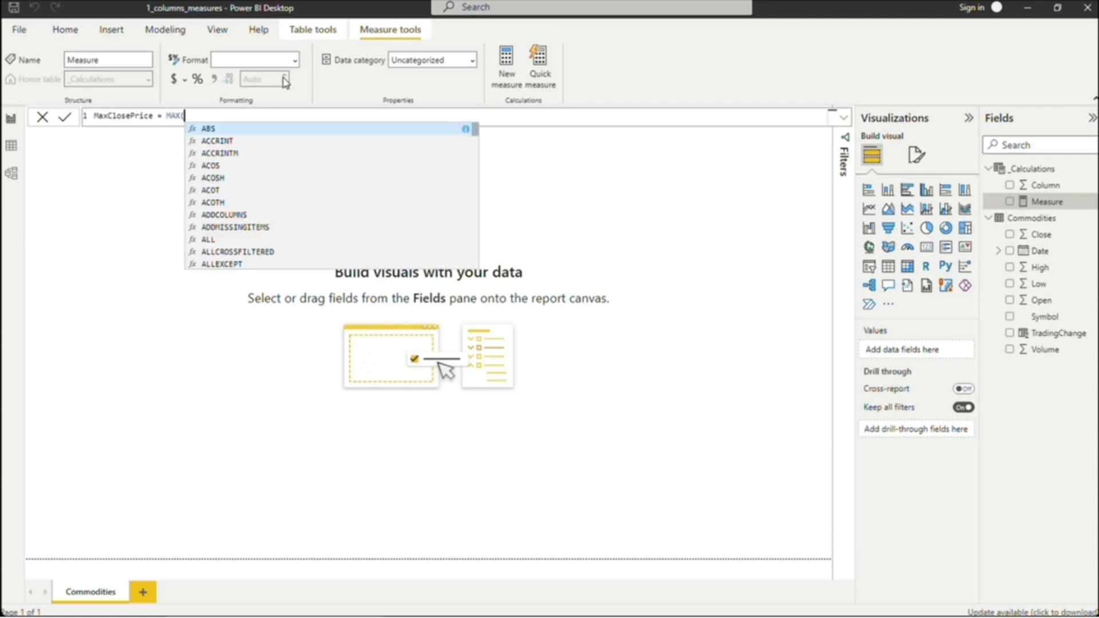
text(CLOSE)
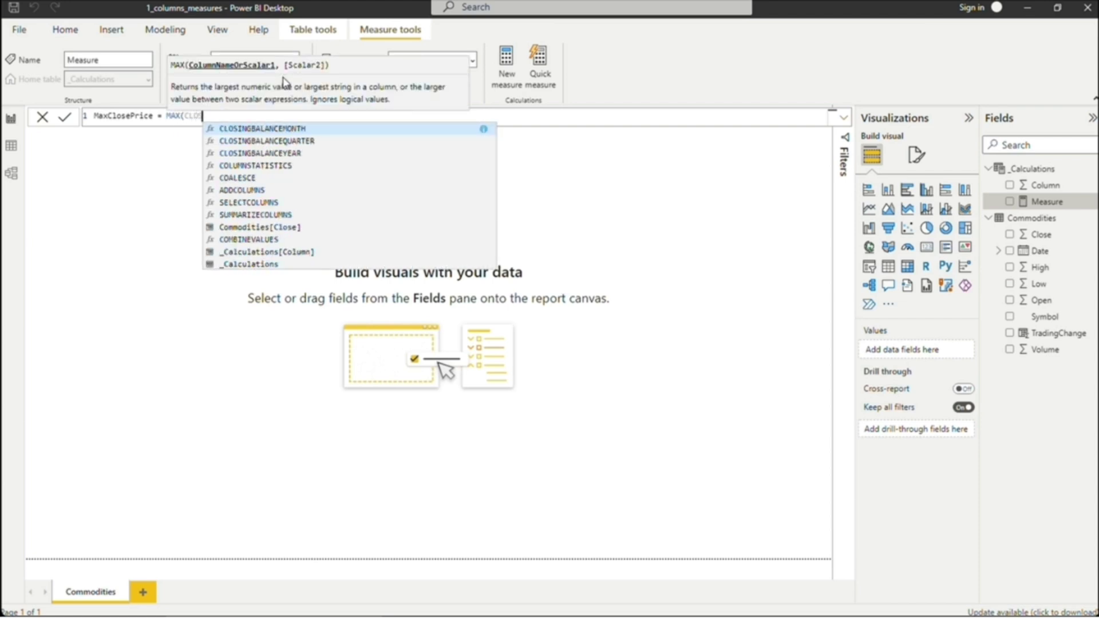
key(Down)
key(Down)
key(Down)
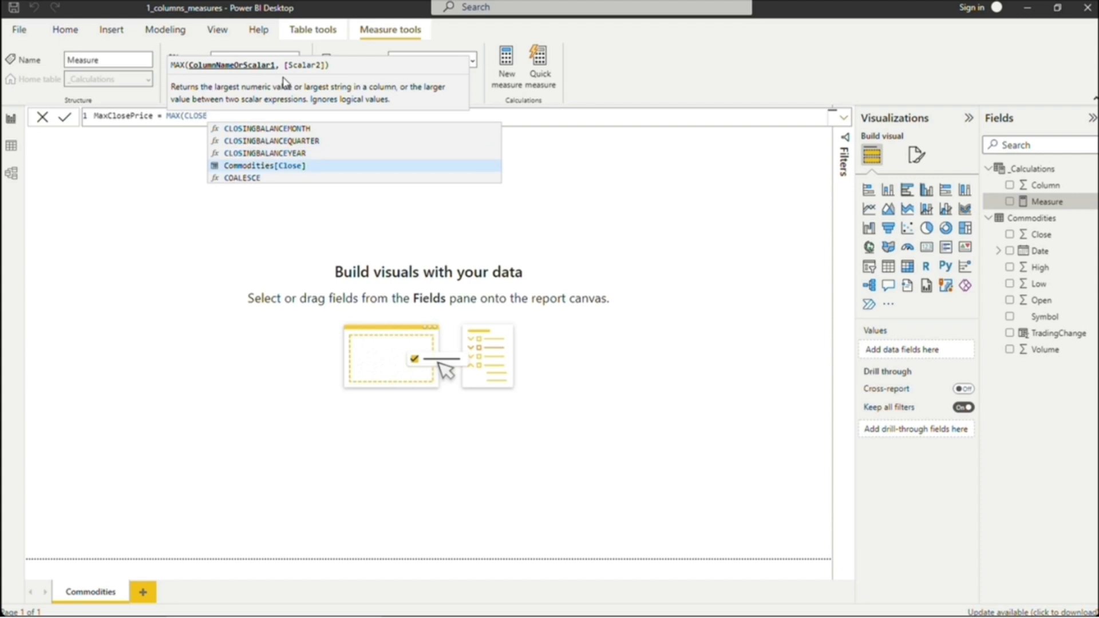
key(Tab)
text())
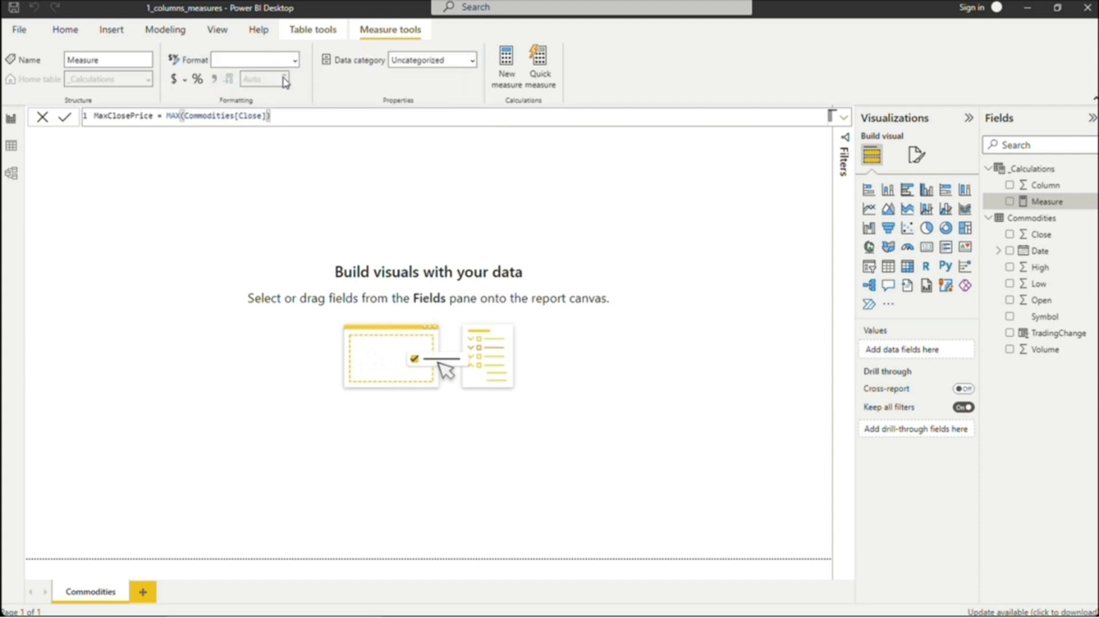
key(Return)
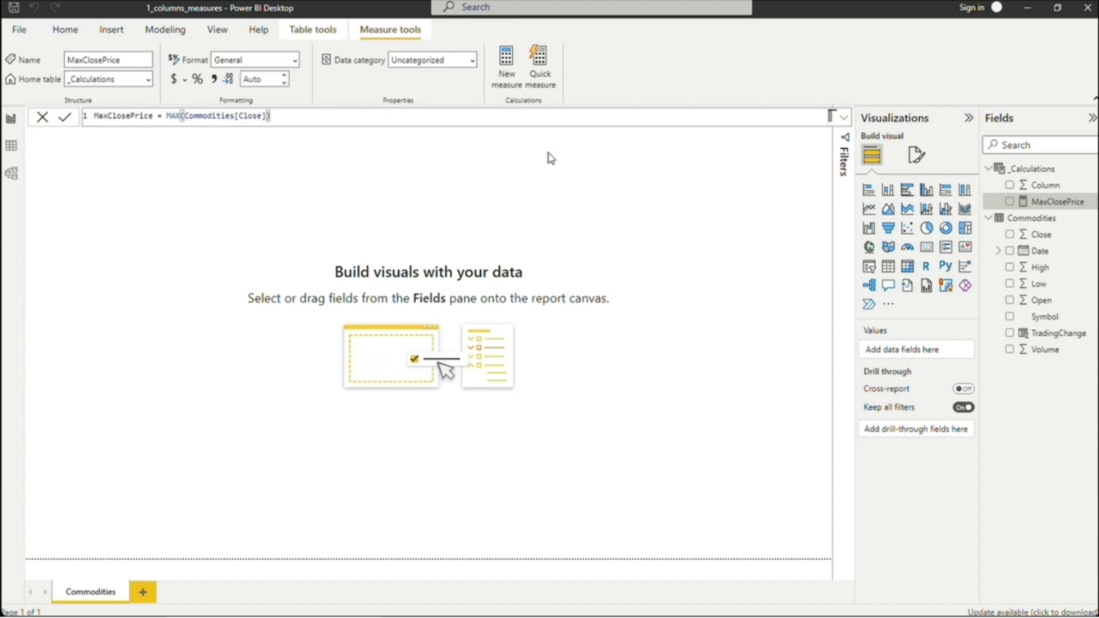
Step: Add a line chart of MaxClosePrice by Date and enlarge it to fill most of the report page
click(870, 211)
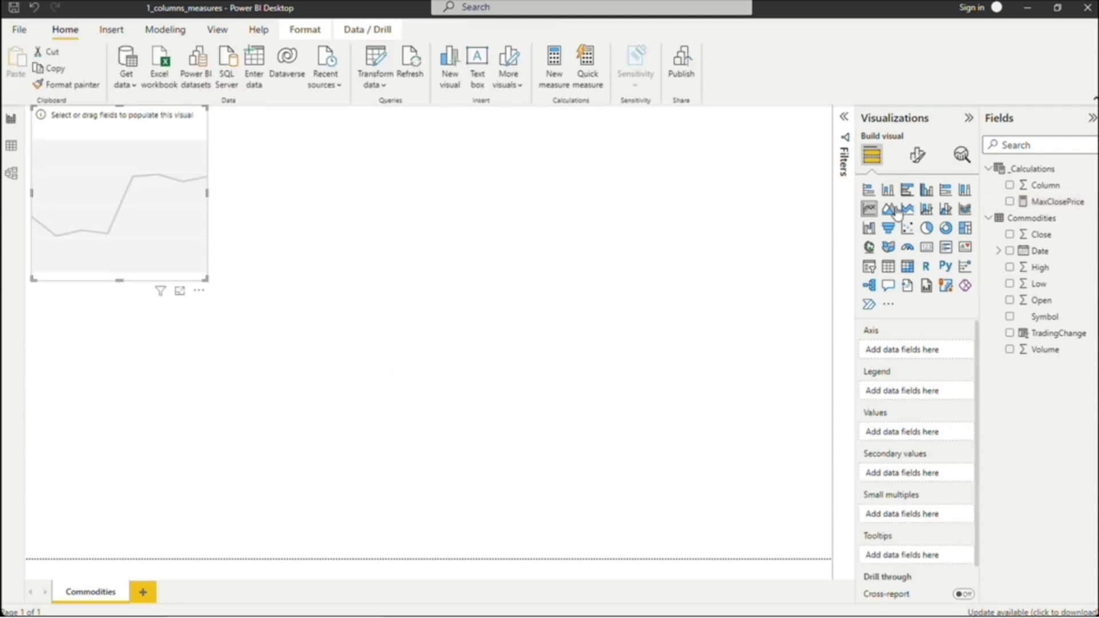
click(1010, 202)
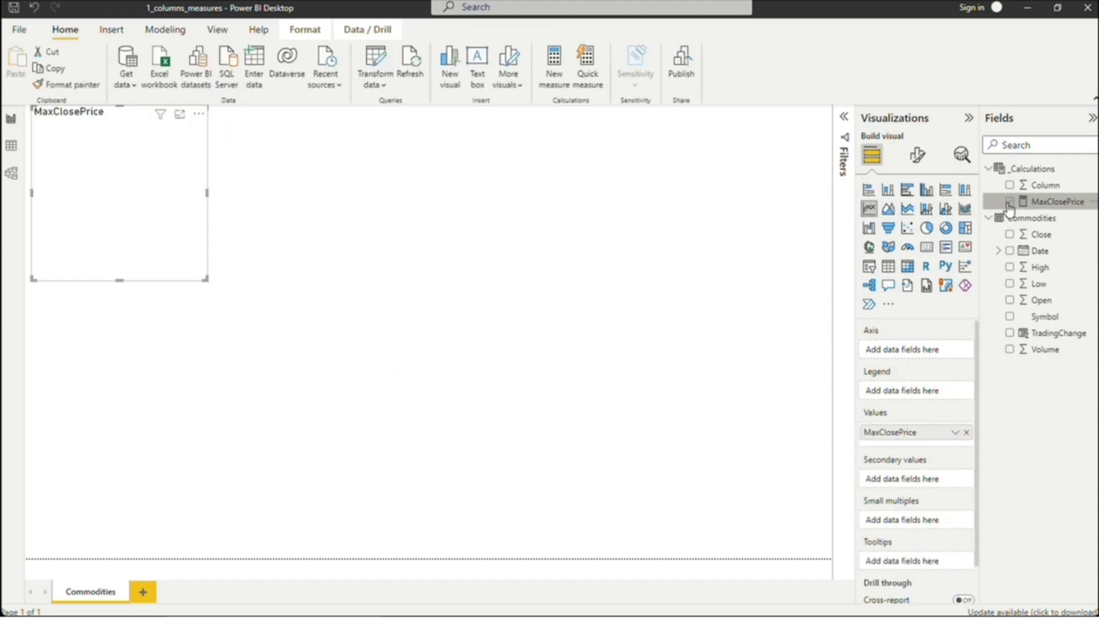
click(1010, 256)
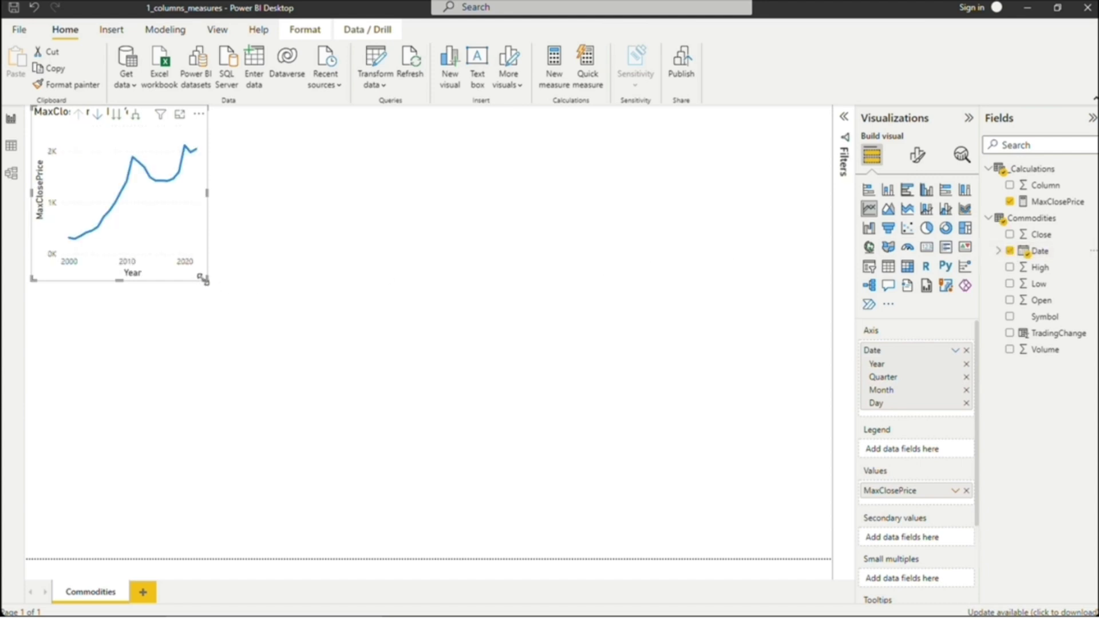
drag(204, 280, 742, 519)
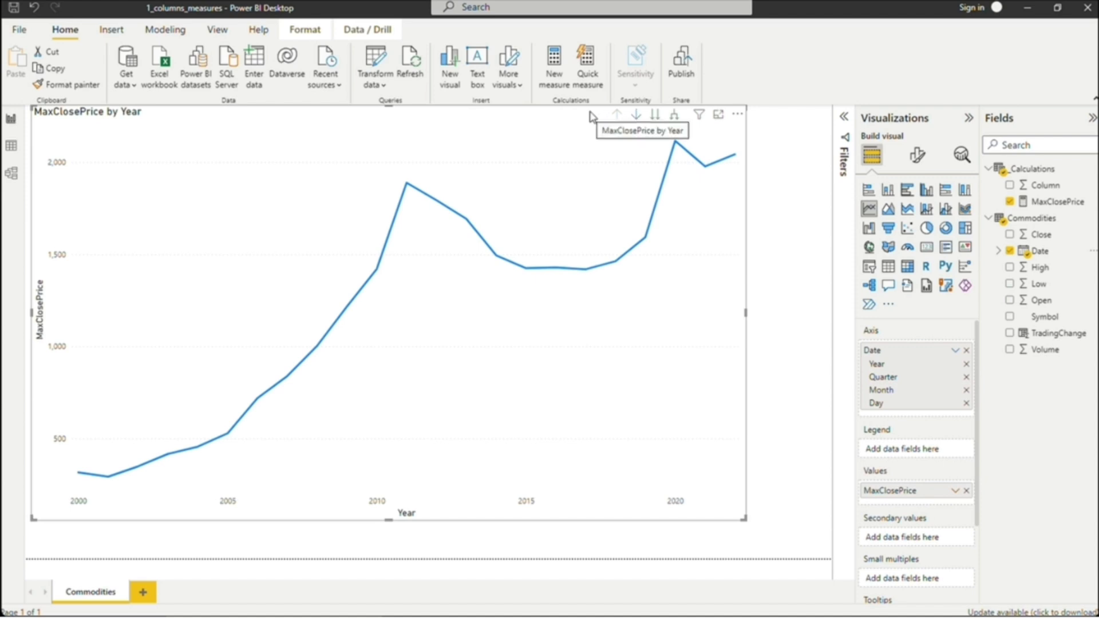
Step: Drill down the line chart through 2014, quarter 3 and August, and drill back up to the year level
click(637, 115)
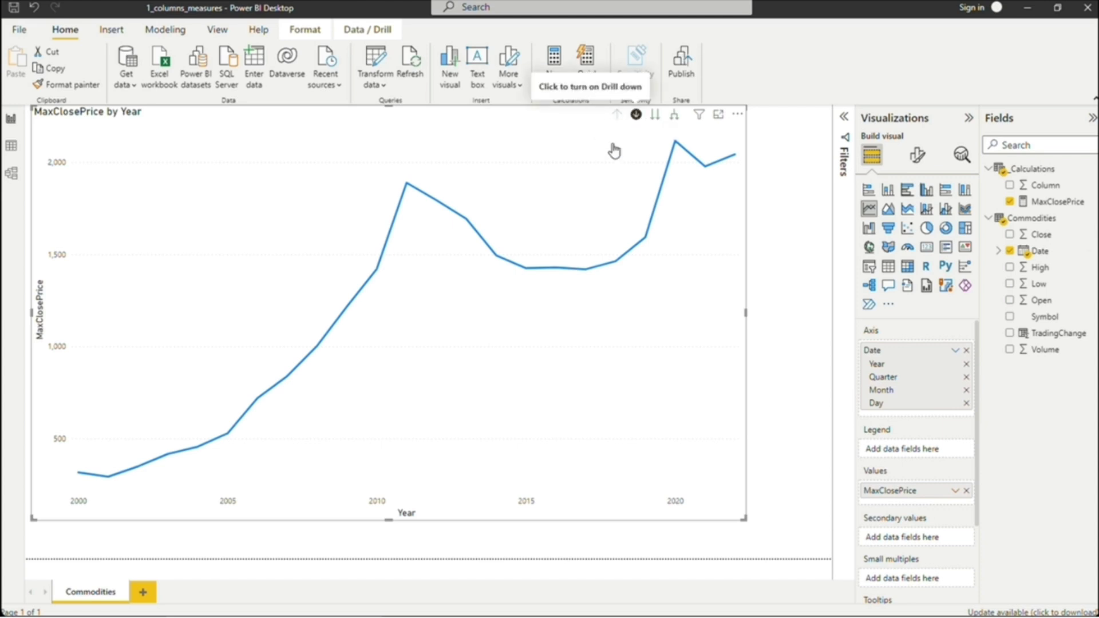
click(497, 259)
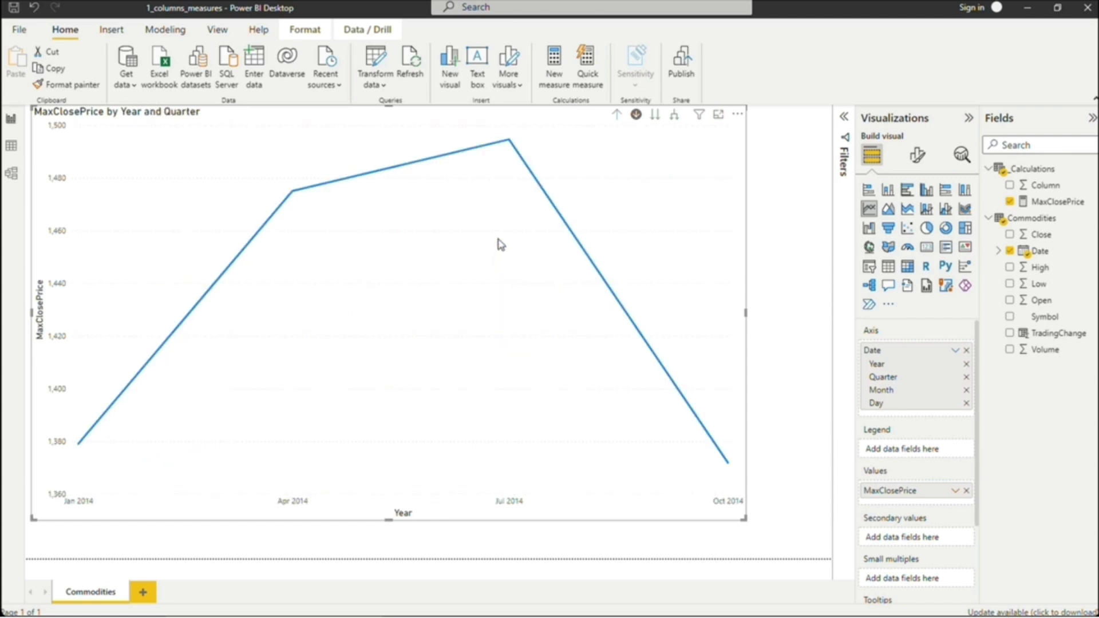
click(508, 150)
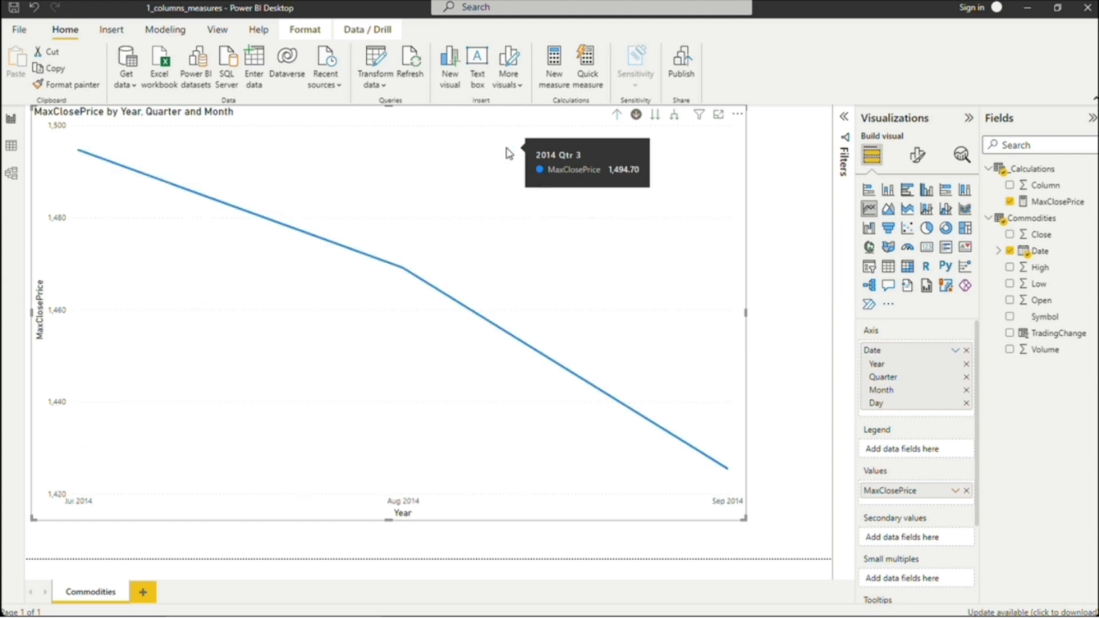
click(410, 276)
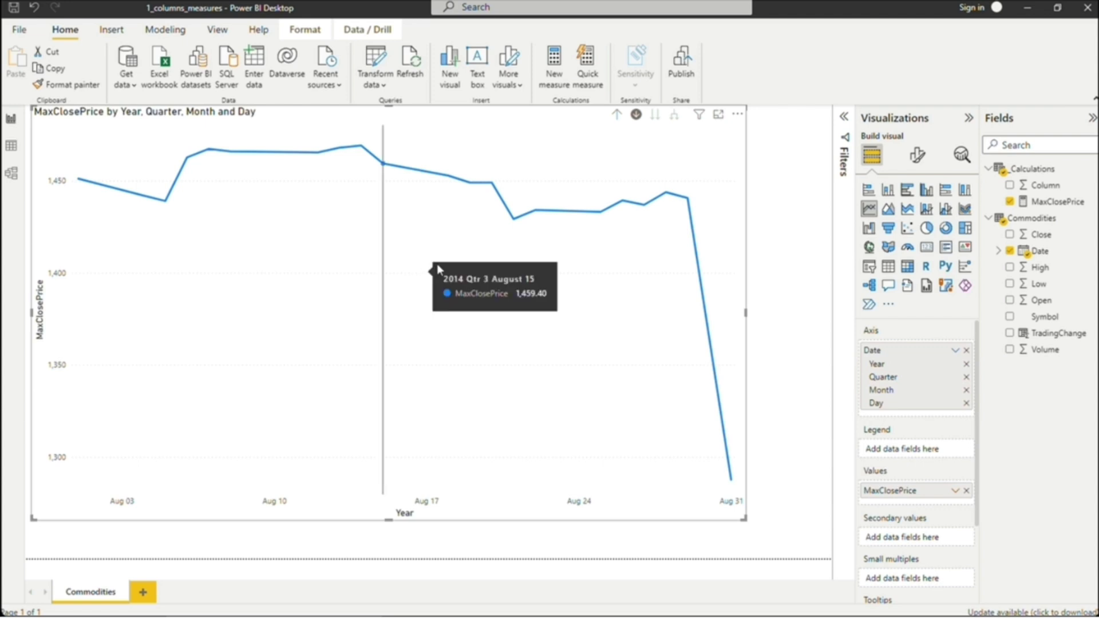
click(618, 119)
click(617, 119)
click(618, 119)
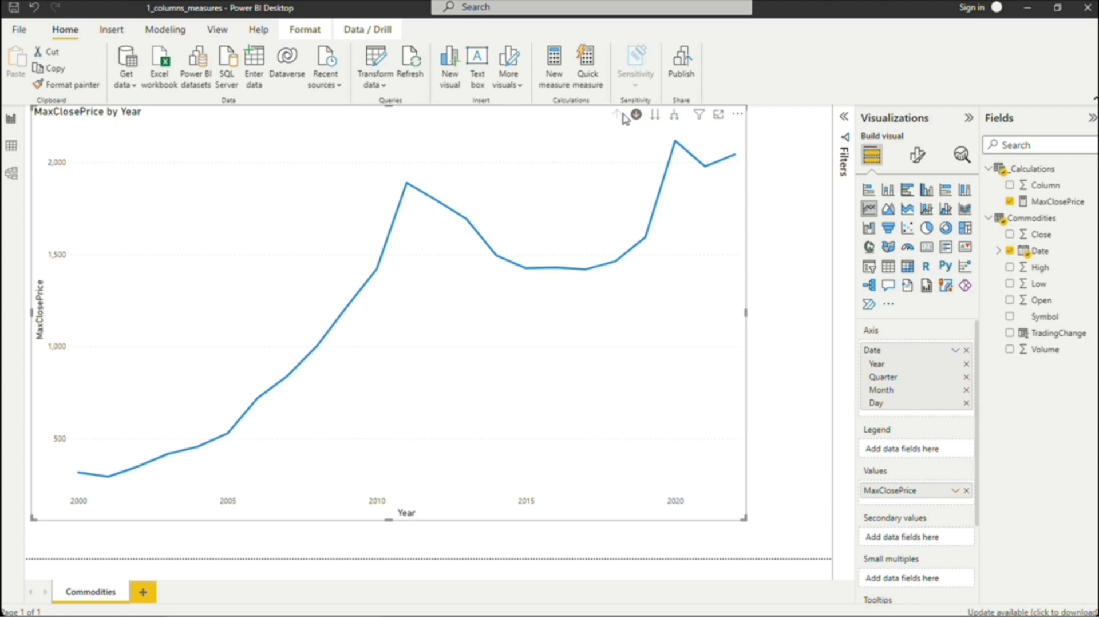
Step: Turn off drill-down mode on the line chart and expand its date hierarchy one level to year and quarter
click(637, 115)
click(675, 116)
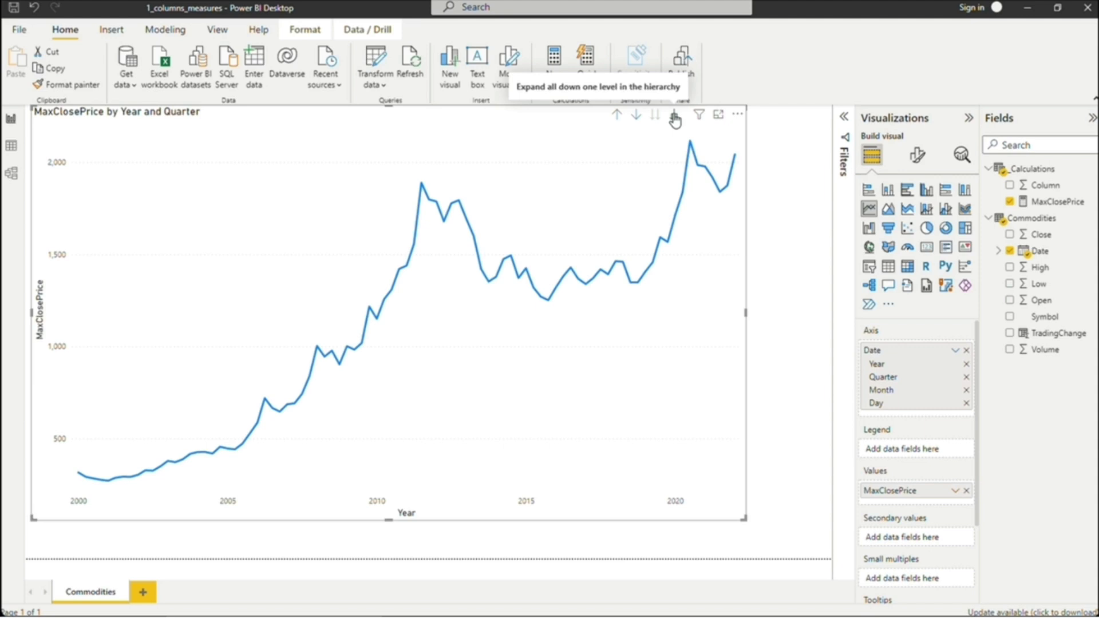
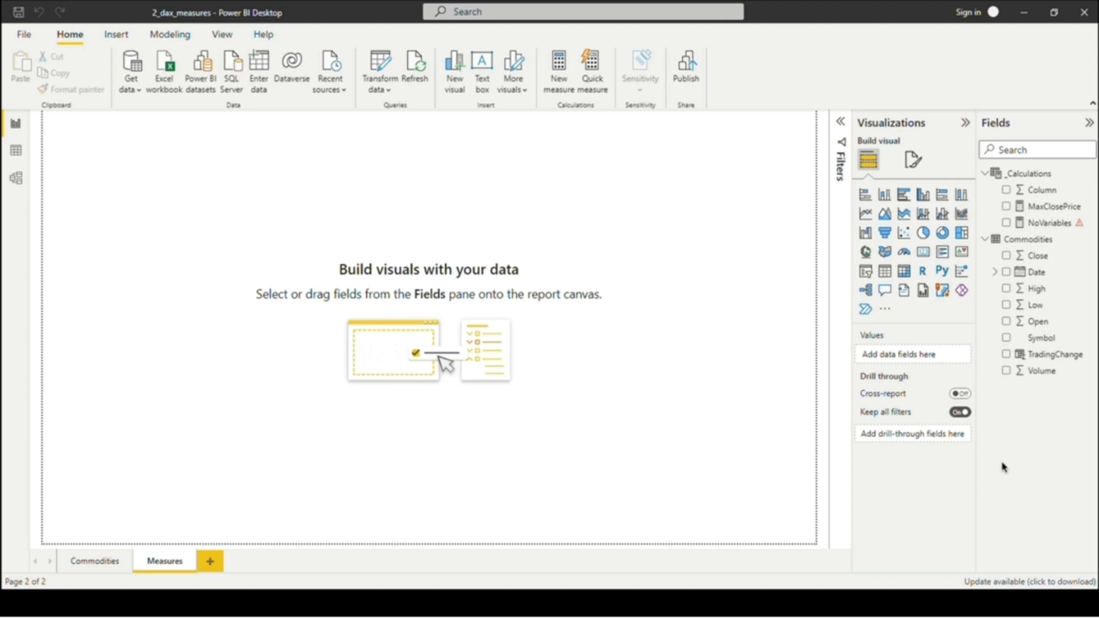
Step: Start a new measure in the _Calculations table named AverageTradeDifference, using AVERAGEX with Commodities as its table argument
click(1043, 177)
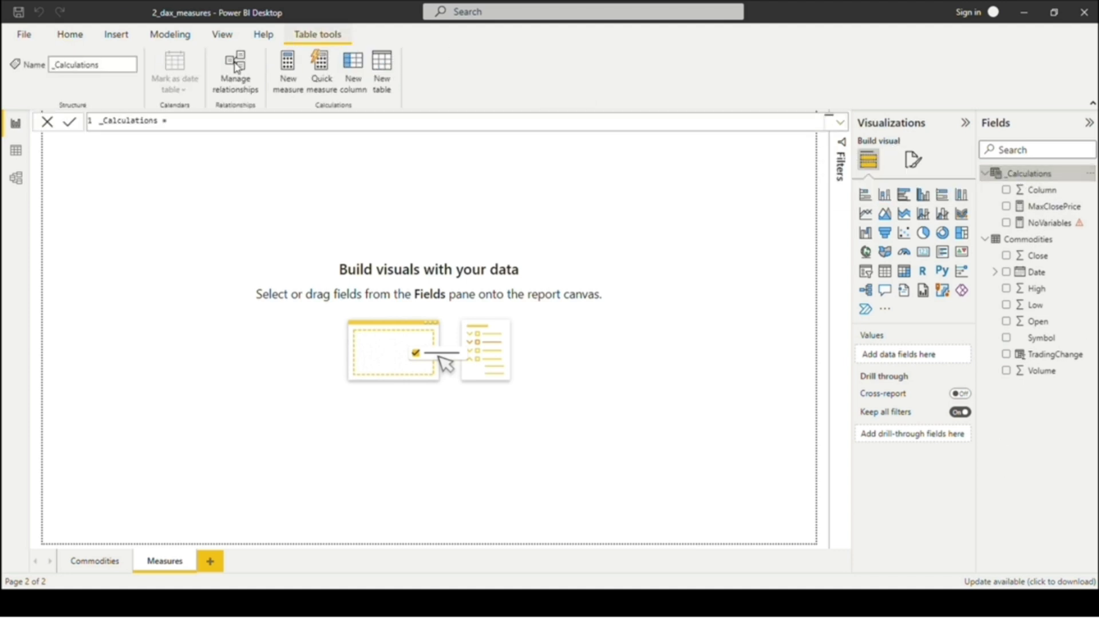
click(288, 67)
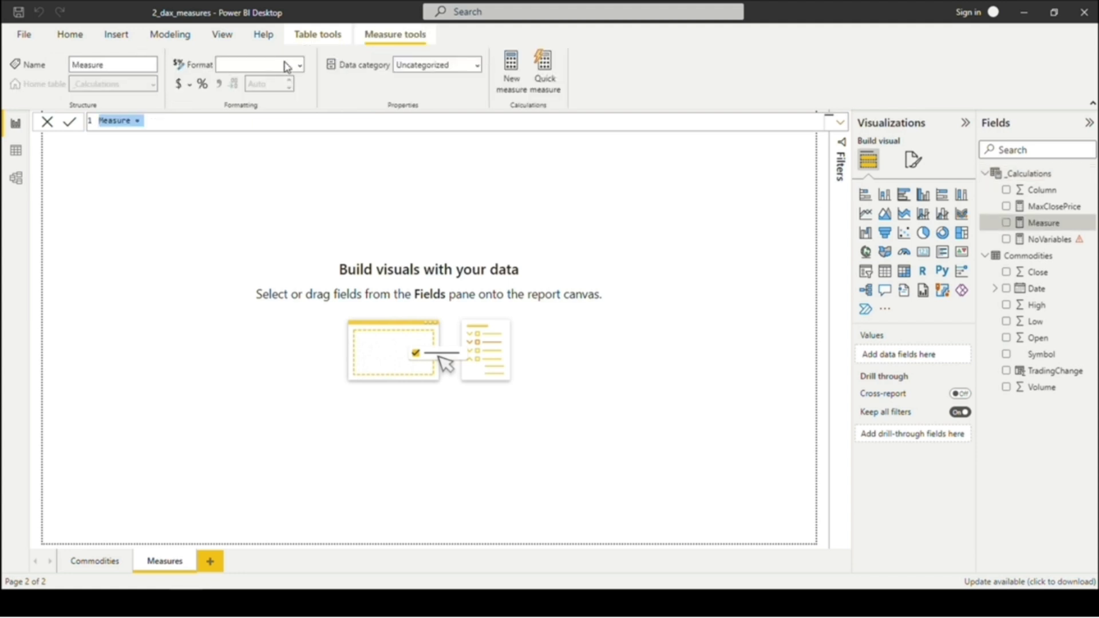
text(AverageTradeDifference)
text(= )
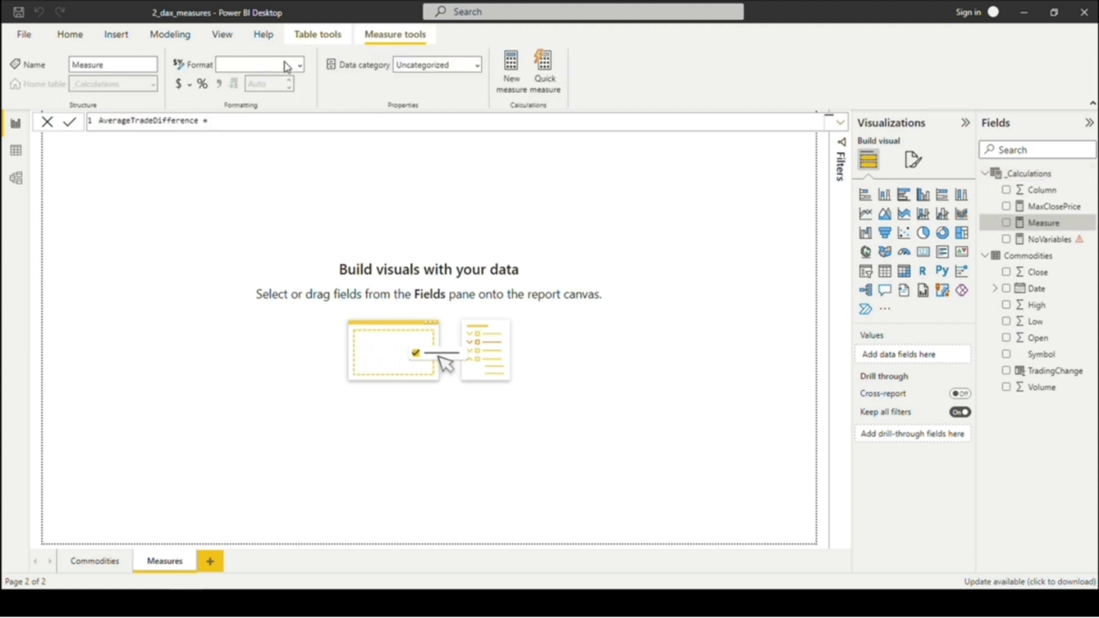
text(ave)
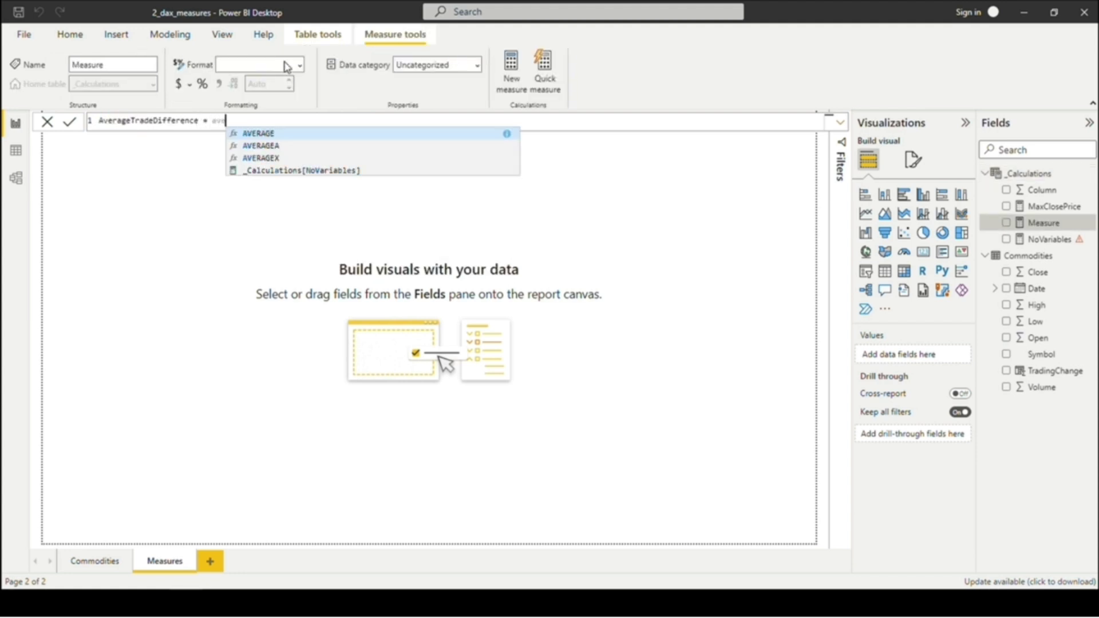
click(347, 159)
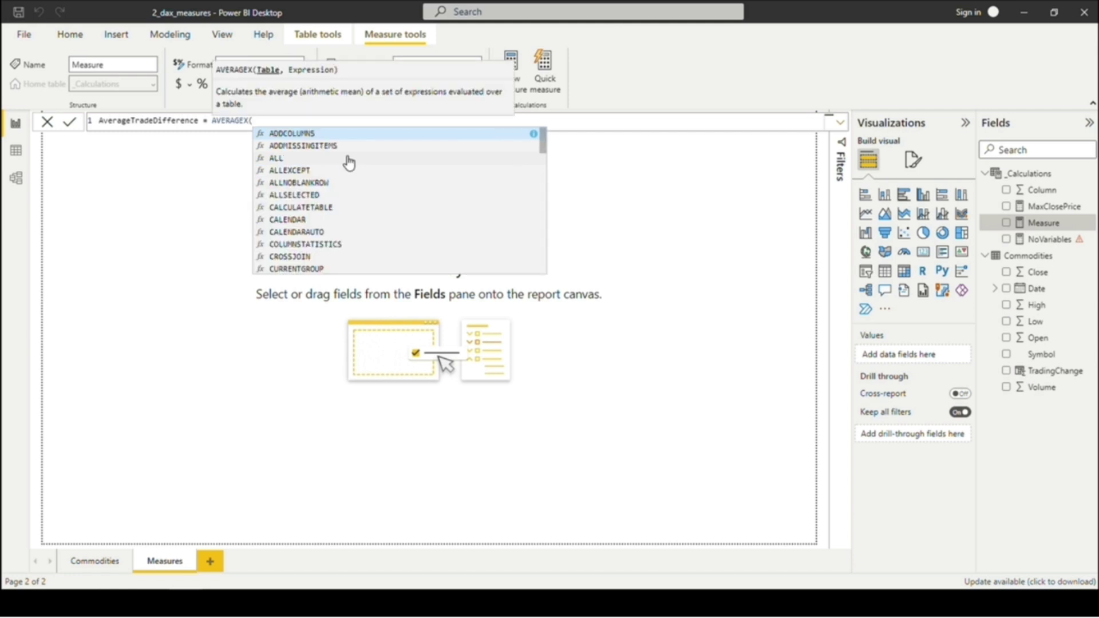
text(co)
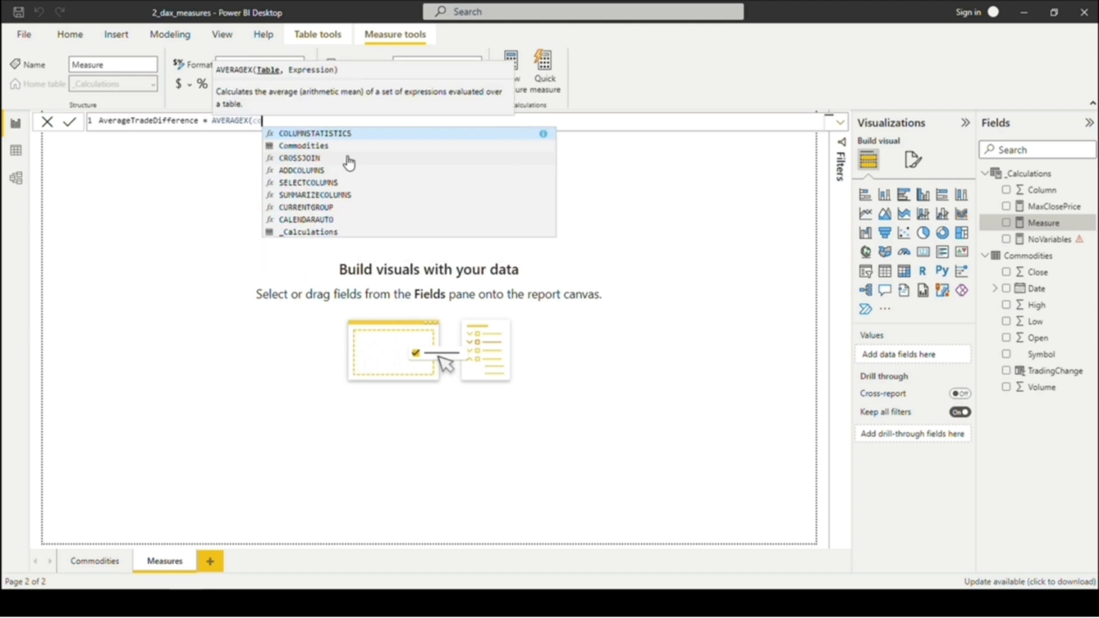
key(Down)
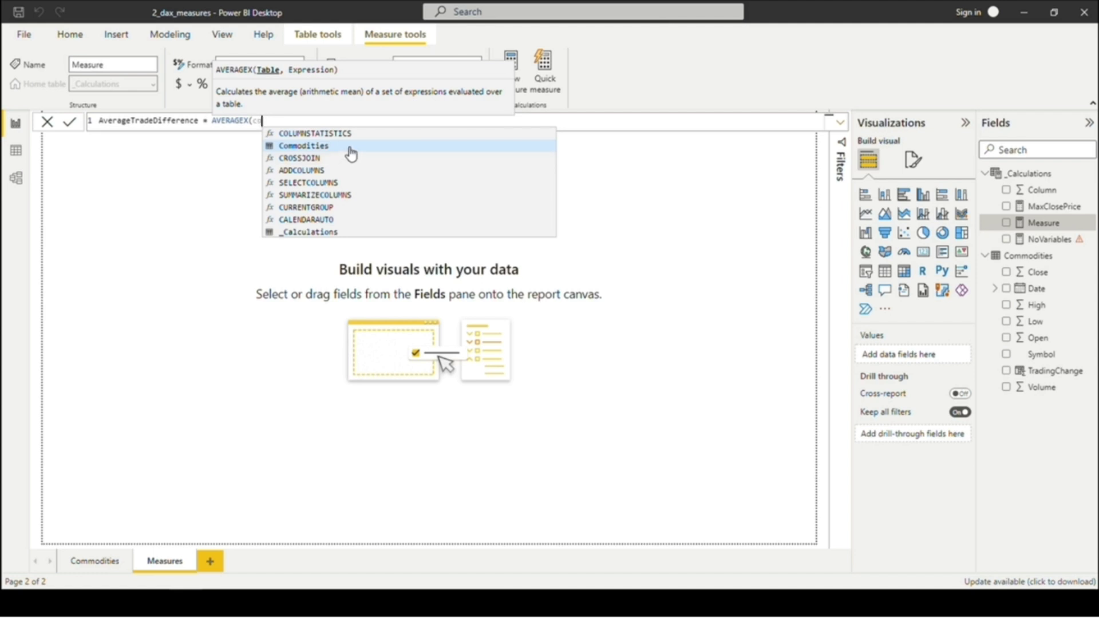
click(351, 147)
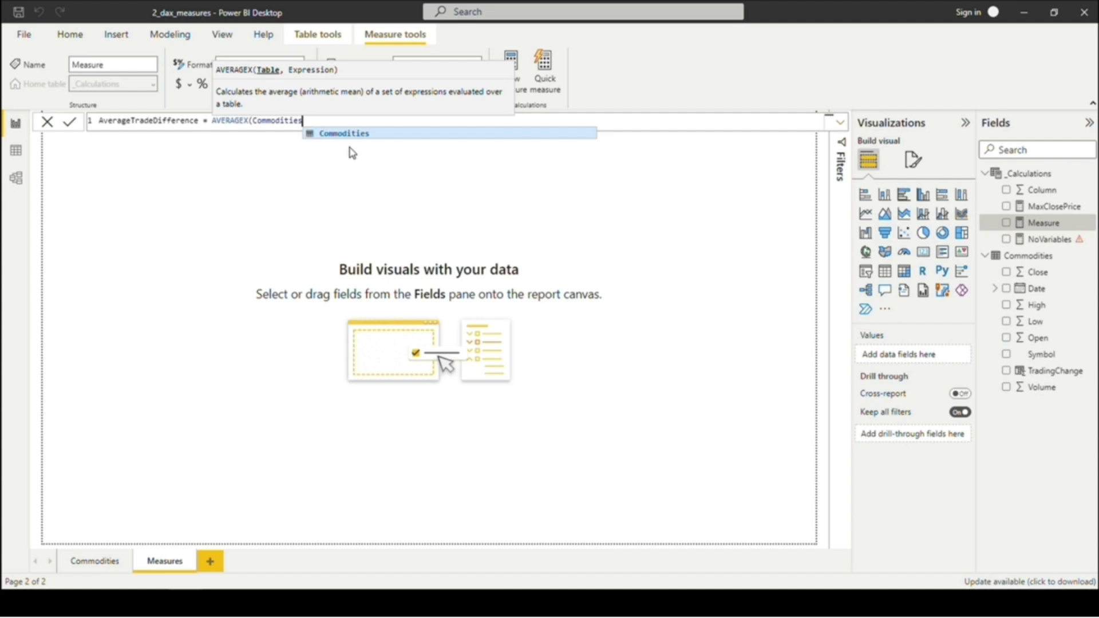
text(, )
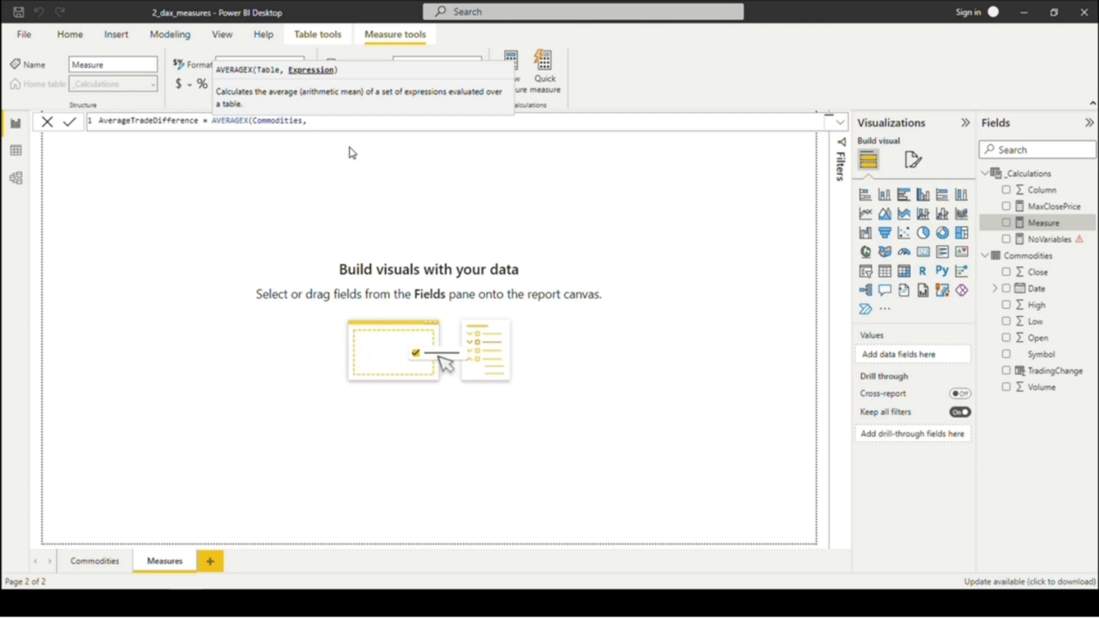
Step: Complete the AVERAGEX expression with Commodities[Close] - Commodities[Open] and commit the measure
text(clos)
double_click(385, 181)
text(- ope)
key(Down)
key(Down)
key(Down)
key(Tab)
text())
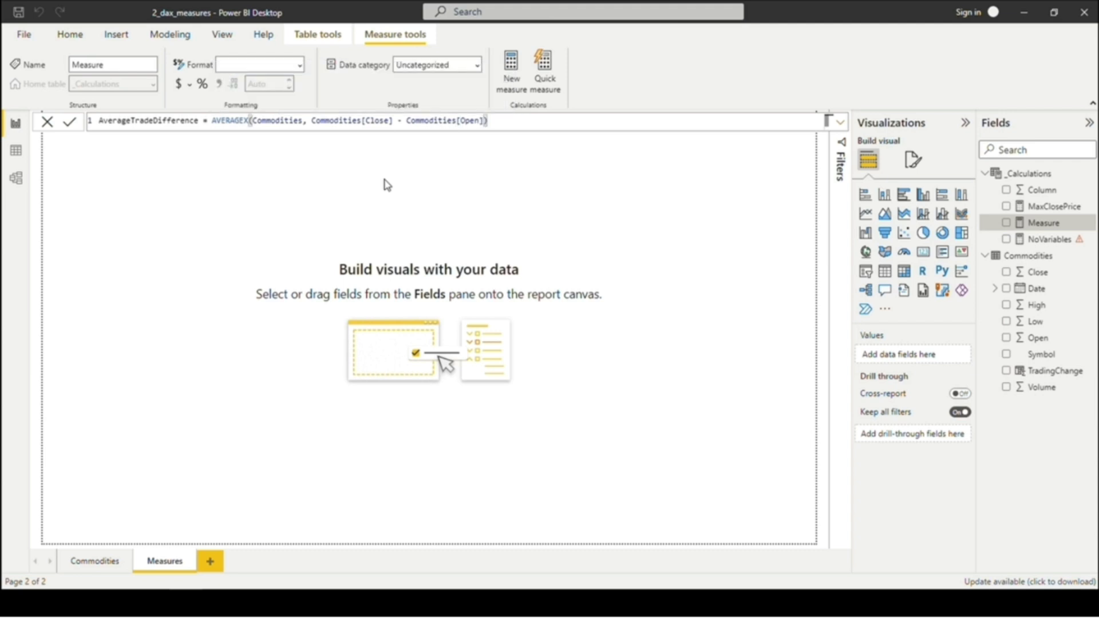
key(Return)
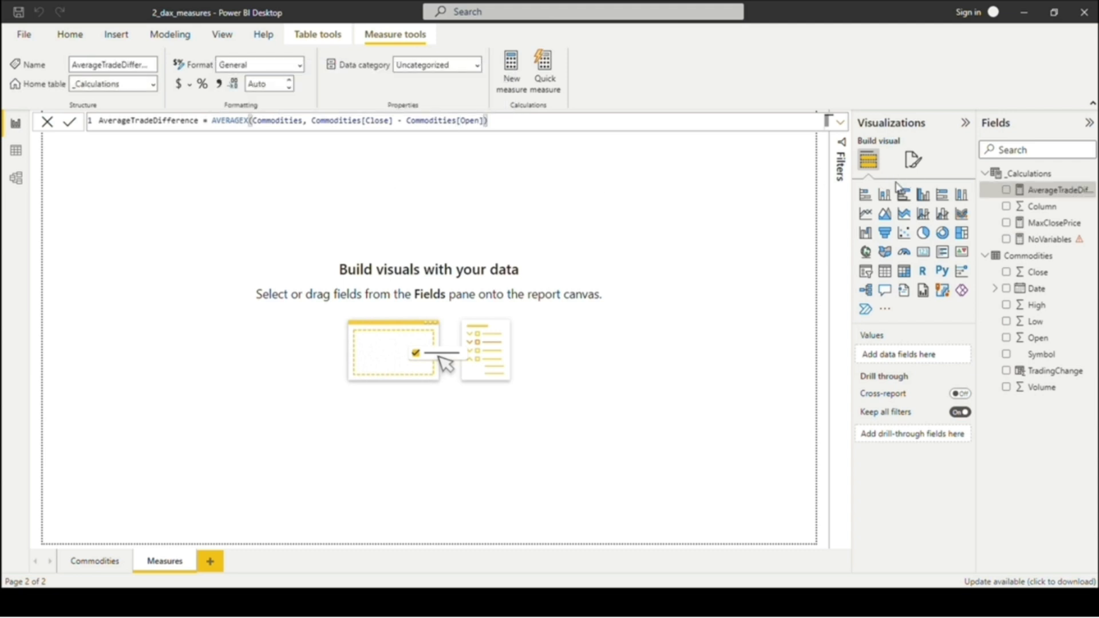
Step: Add a card visual to the Measures page showing AverageTradeDifference
click(923, 252)
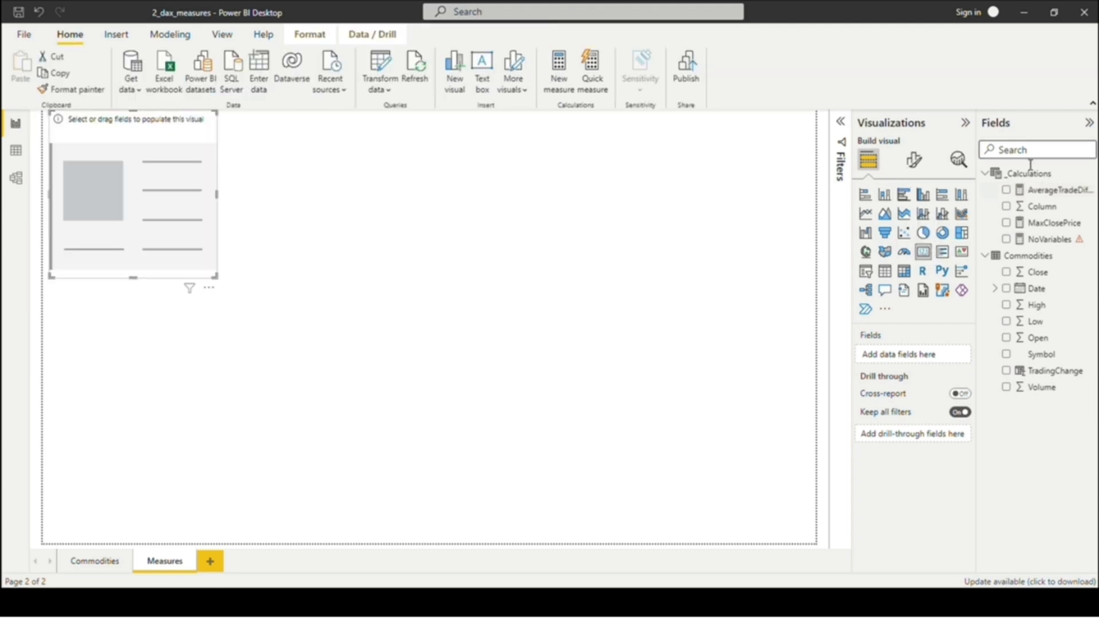
click(1008, 192)
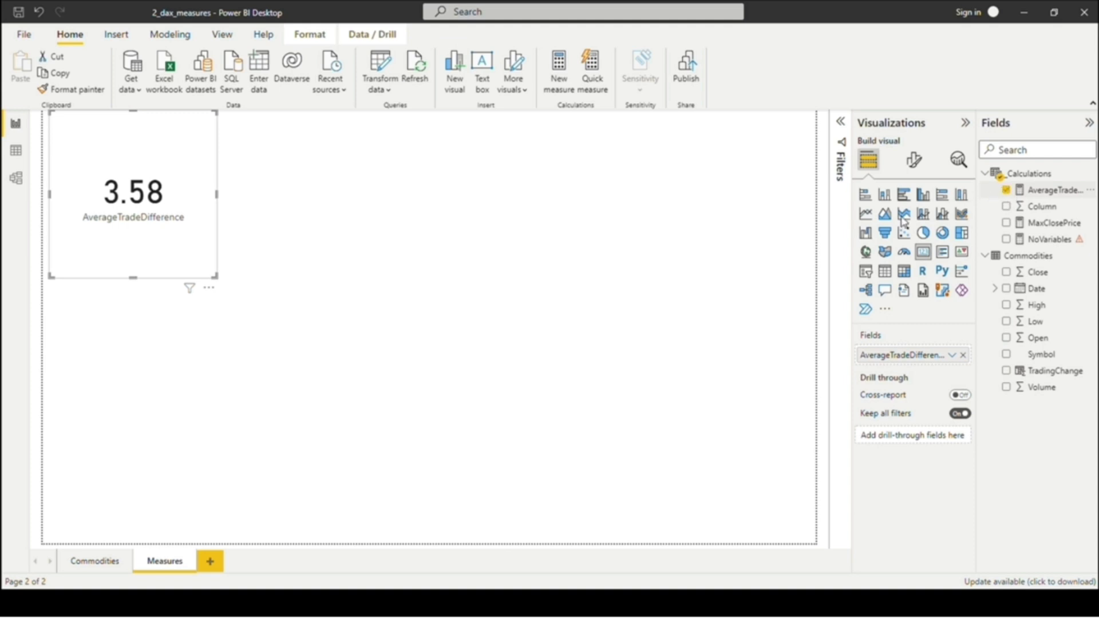
click(809, 242)
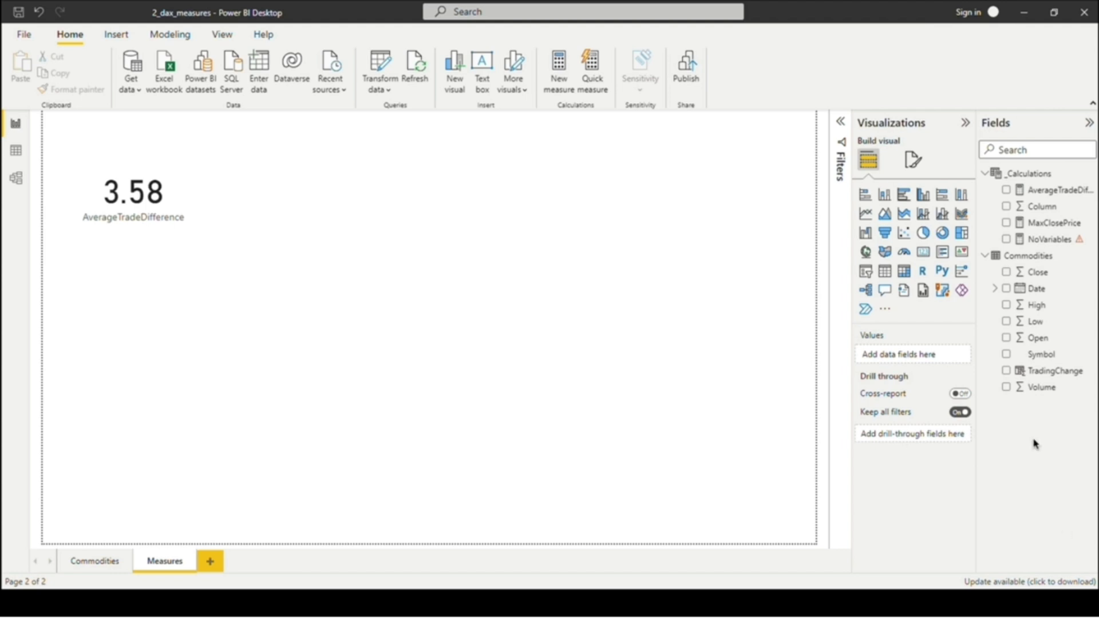
Step: Create a GoldVolume21 measure in _Calculations that uses CALCULATE to sum Commodities[Volume], filtered to Symbol "Gold" and year 2021
click(1025, 175)
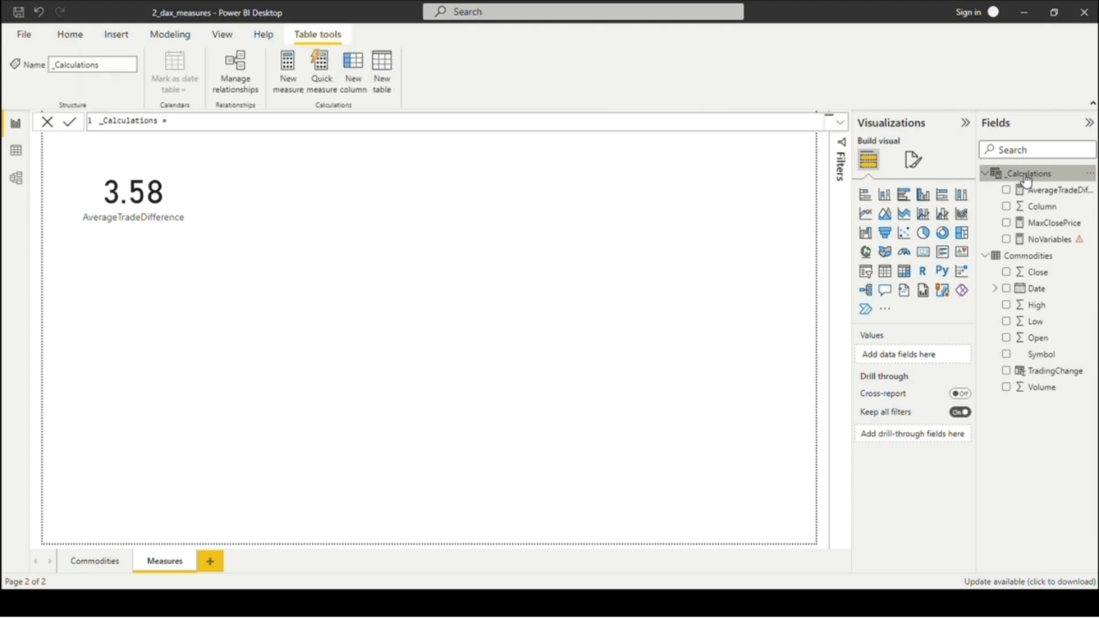
click(288, 73)
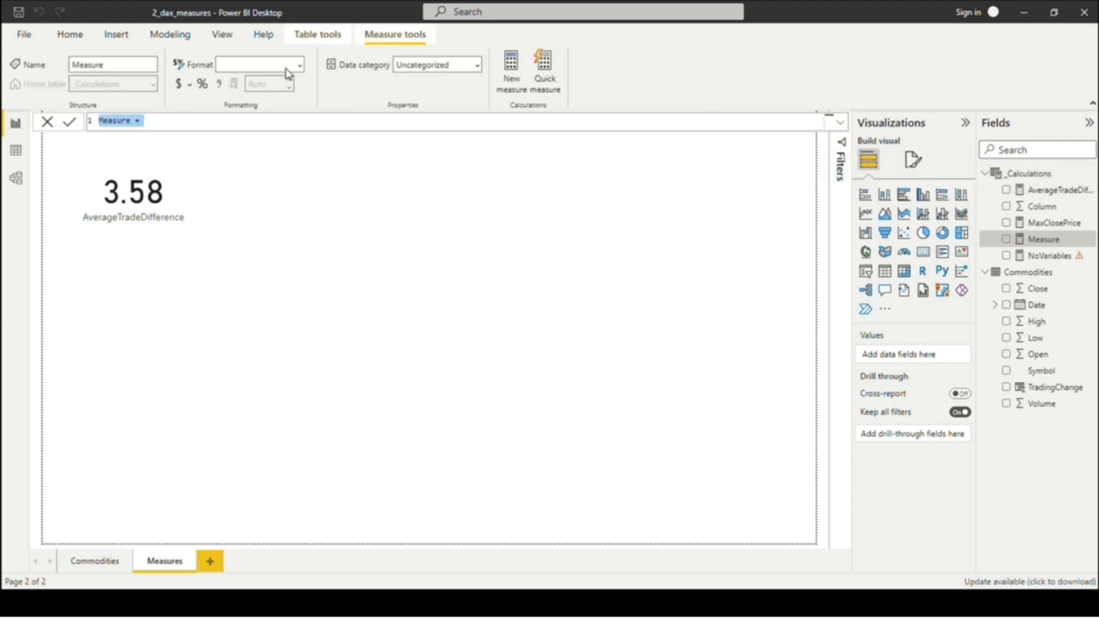
text(GoldVolume21 = CALCULATE(     SUM(Commodities[Volume]),     FILTER(Commodities, Commodities[Symbol] = "Gold"),     FILTER(Commodities, YEAR(Commodities[Date]) = 2021 )))
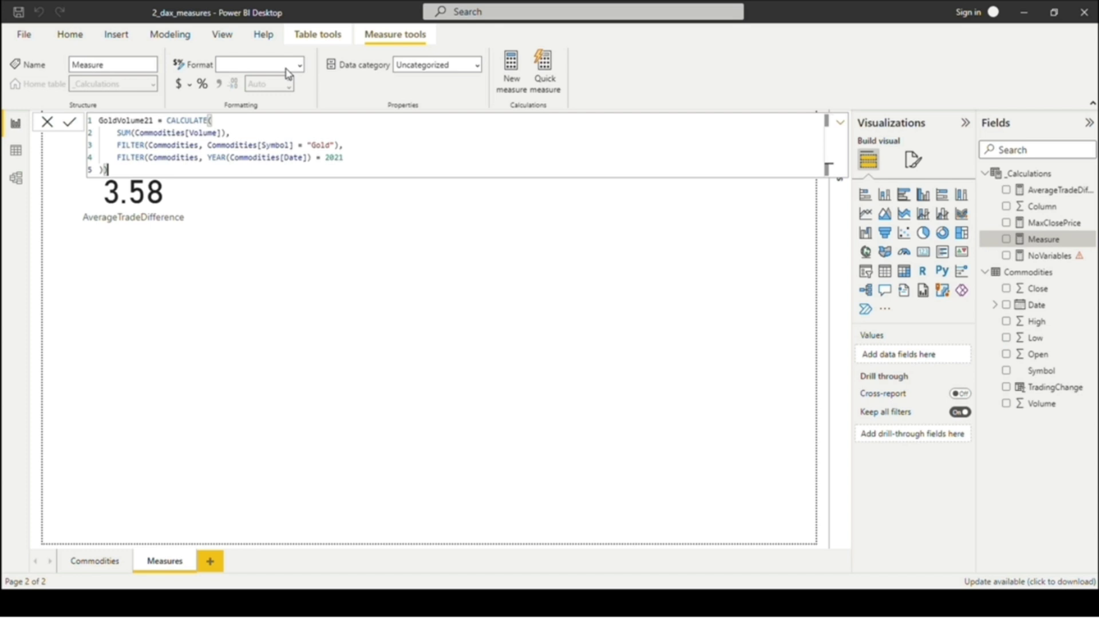
click(360, 158)
key(Return)
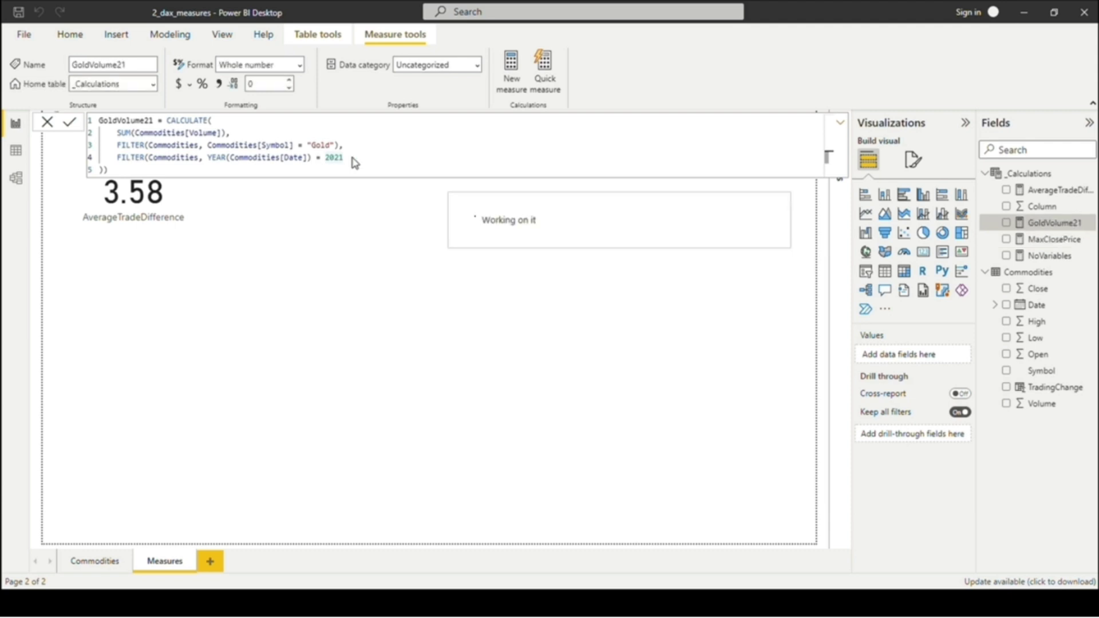
Step: Display the GoldVolume21 measure in a new card visual on the Measures page
click(802, 294)
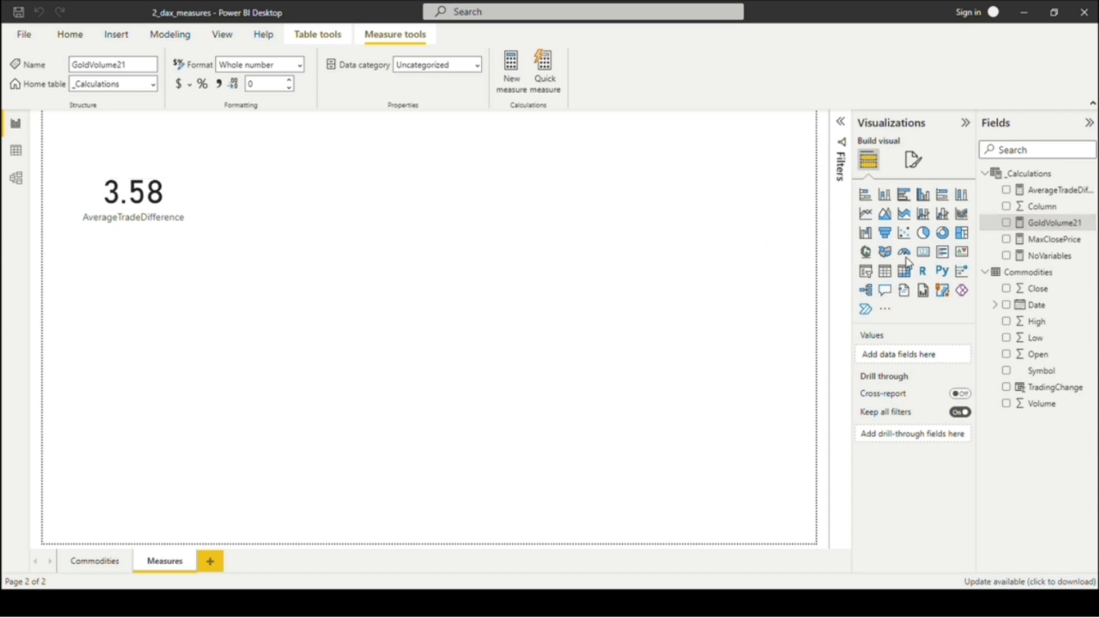
click(1006, 223)
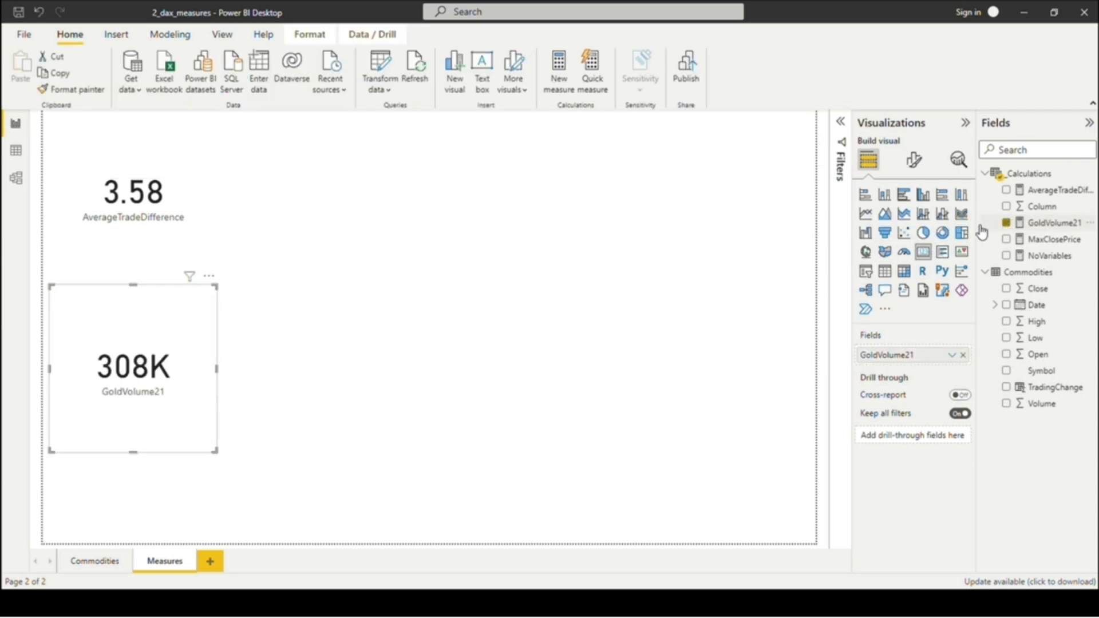
click(504, 230)
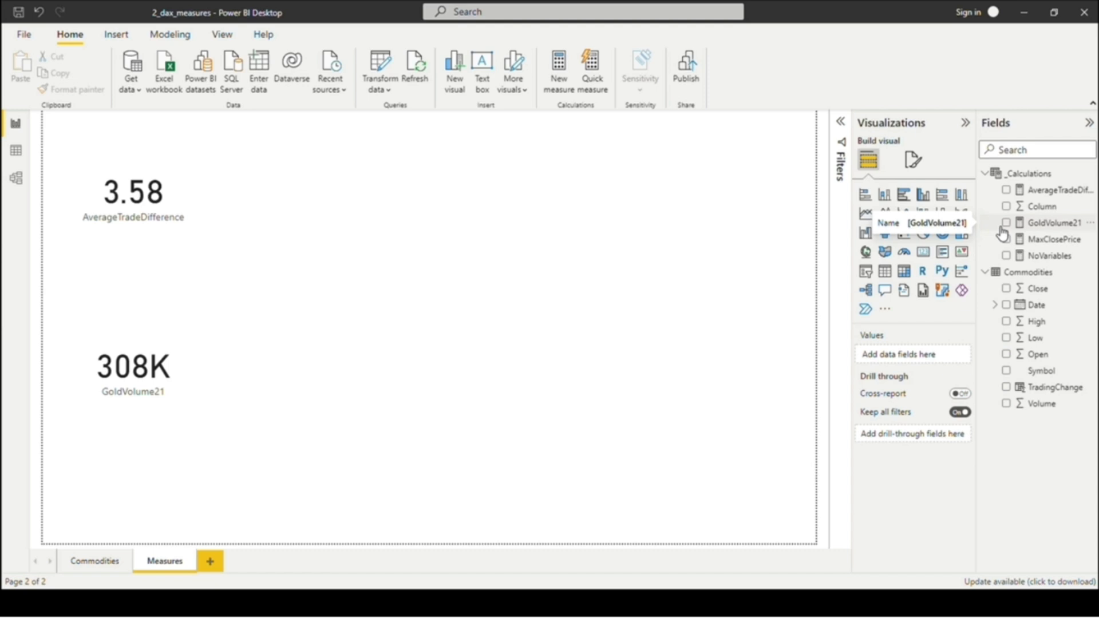
Step: Copy the last CALCULATE expression, the 2020 gold volume, from the NoVariables measure's formula
click(1047, 256)
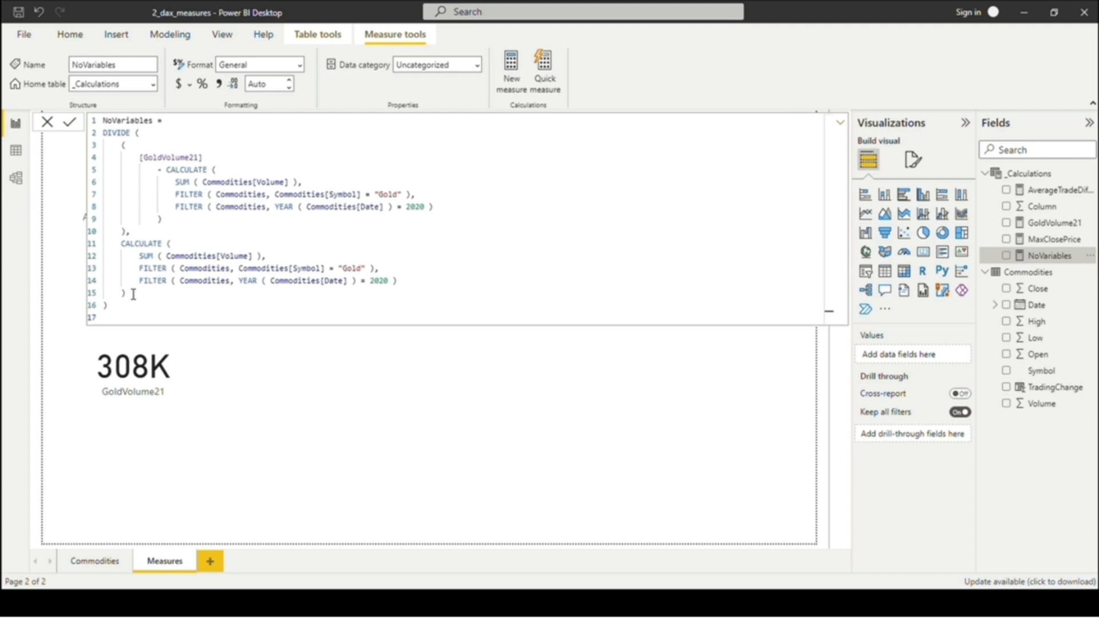
drag(128, 293, 122, 244)
key(ctrl+c)
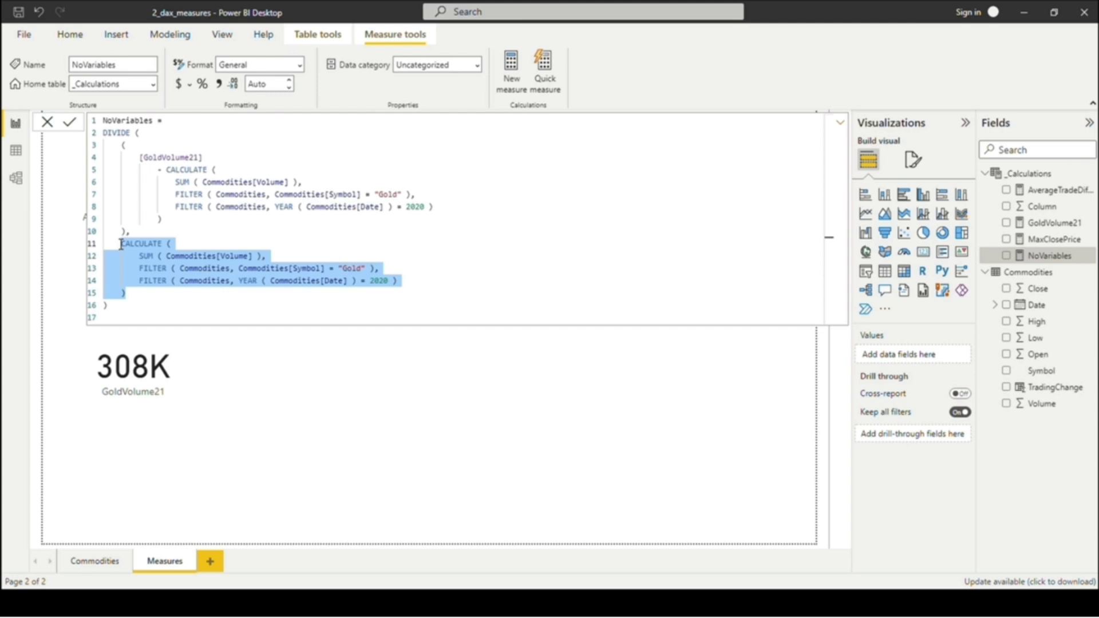
Step: Start a new measure named Gold21vs20 and define the variable GoldVolume20 with the copied CALCULATE expression
click(513, 73)
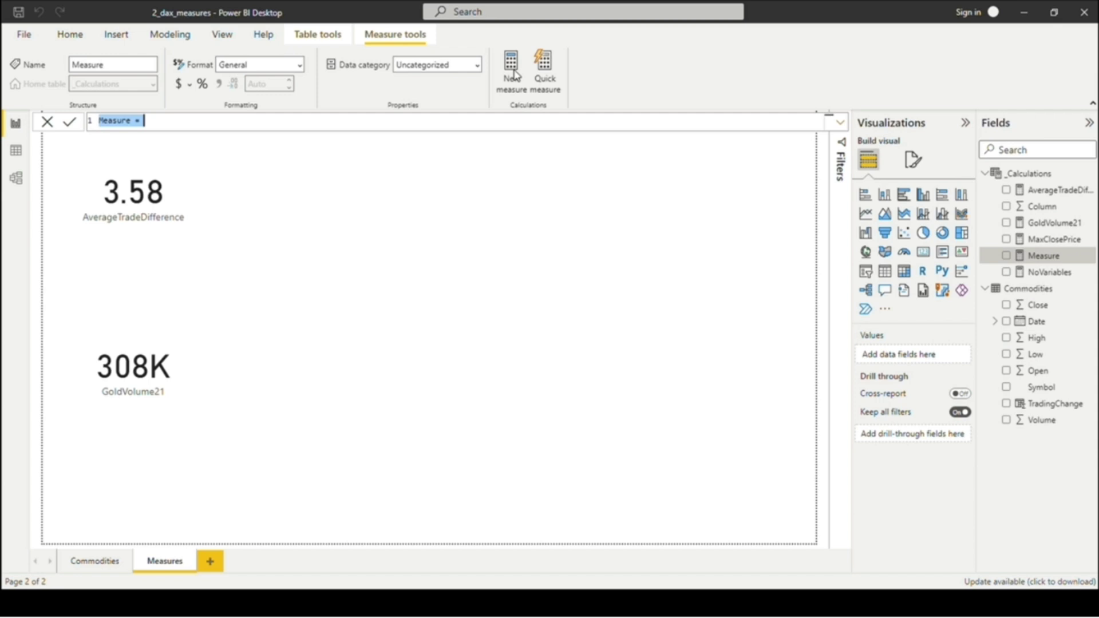
text(Gold21vs20 =)
key(shift+Return)
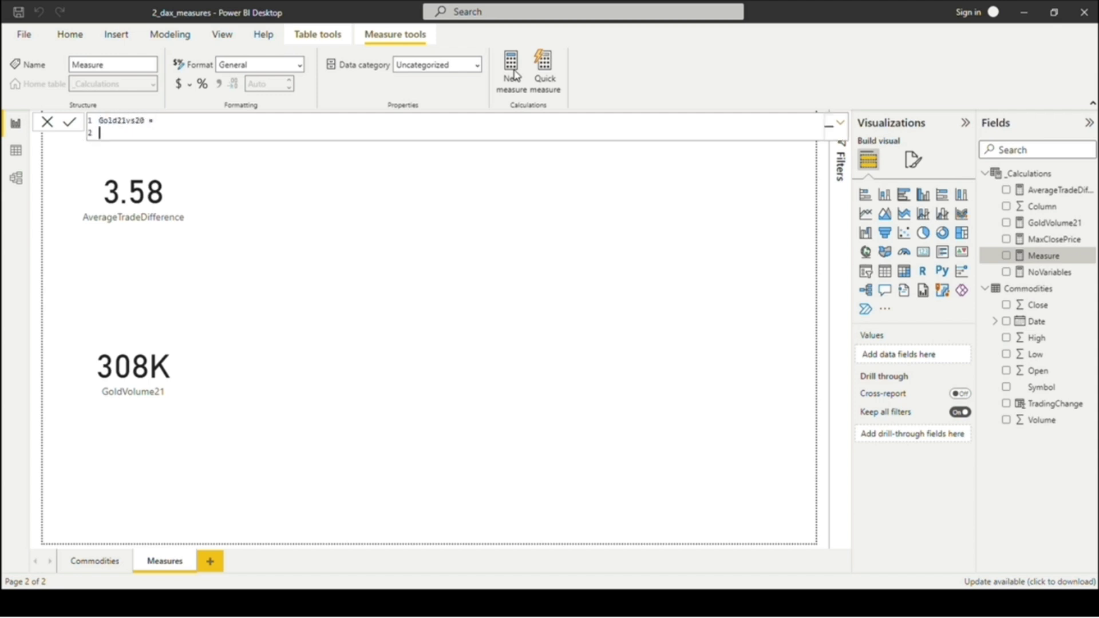
text(VAR GoldVolume20 =)
key(ctrl+v)
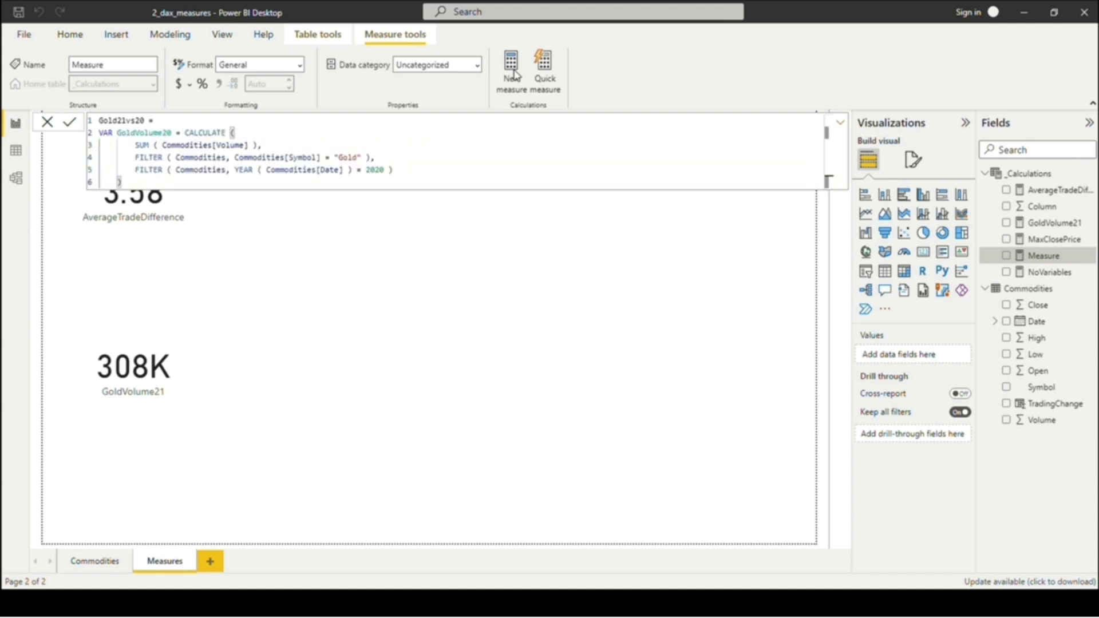
Step: Complete Gold21vs20 with RETURN DIVIDE([GoldVolume21]-GoldVolume20, GoldVolume20) and commit the measure
key(shift+Return)
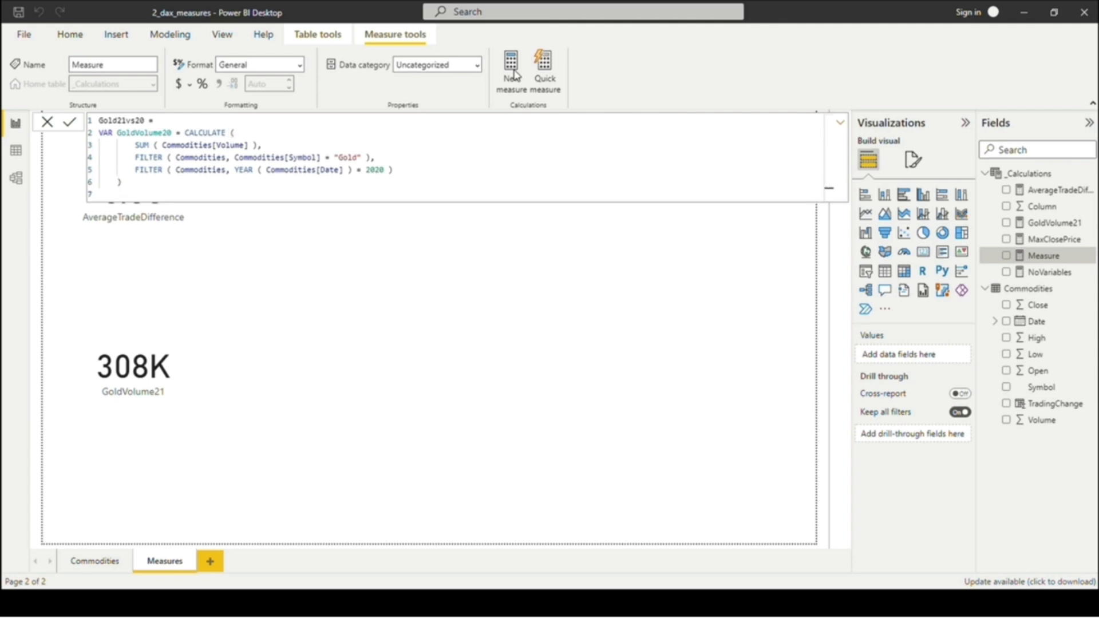
key(BackSpace)
text(RETURN)
text(DIVIDE()
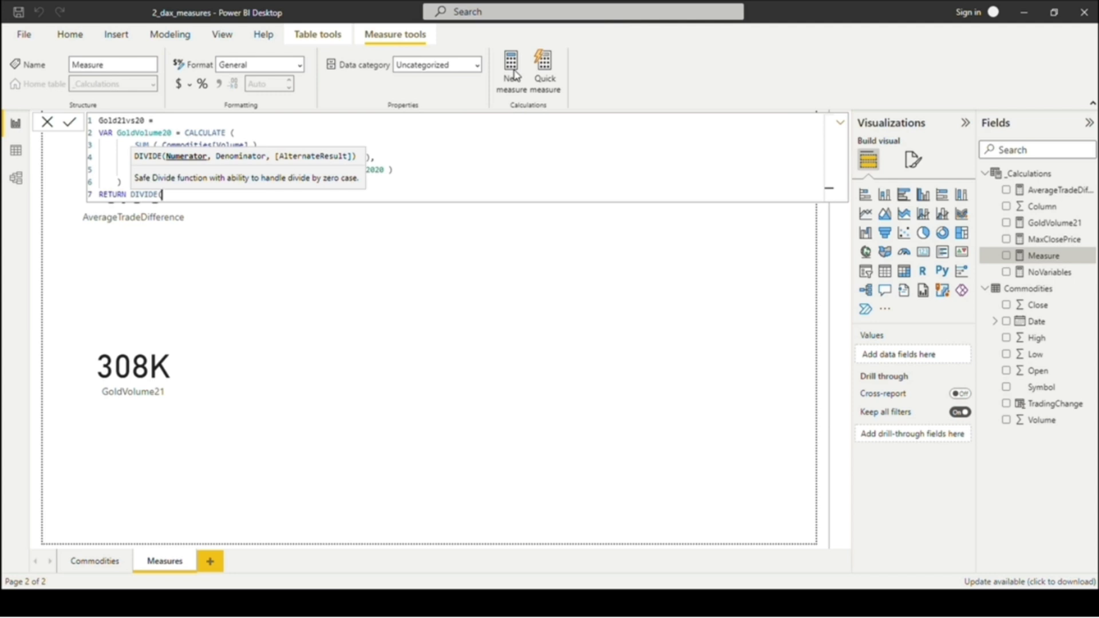
text(GOL)
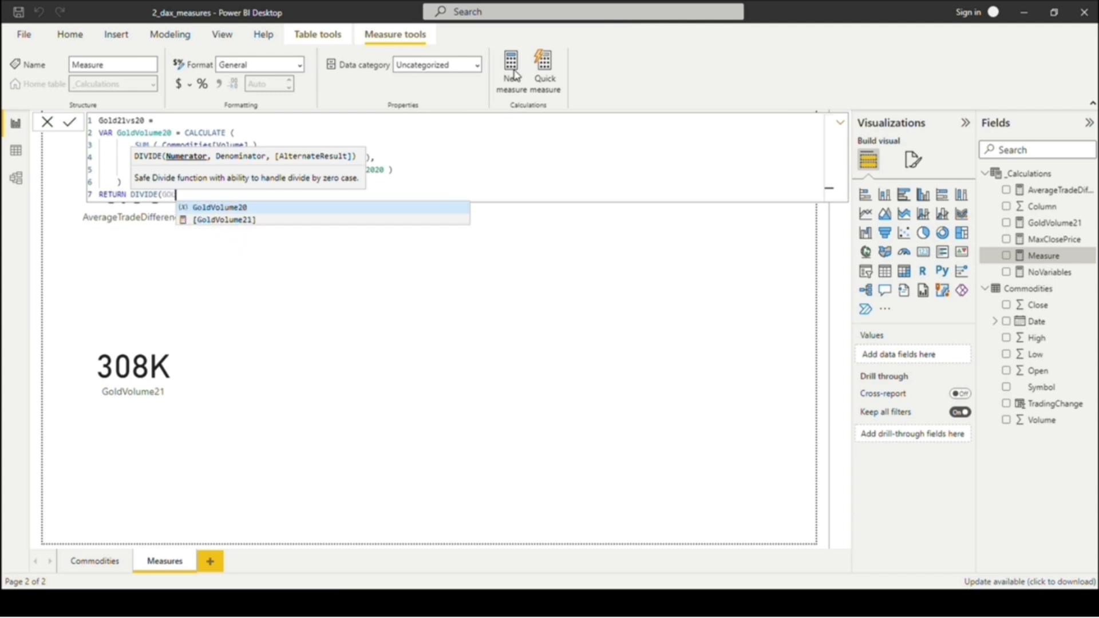
key(Down)
key(Tab)
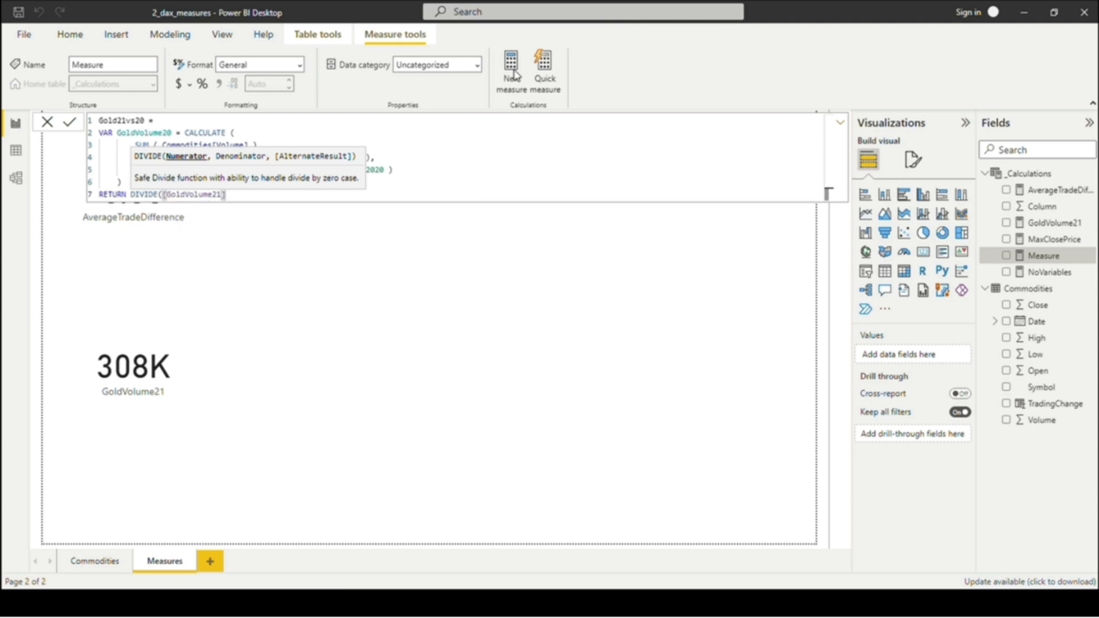
text(-GoldVolume20)
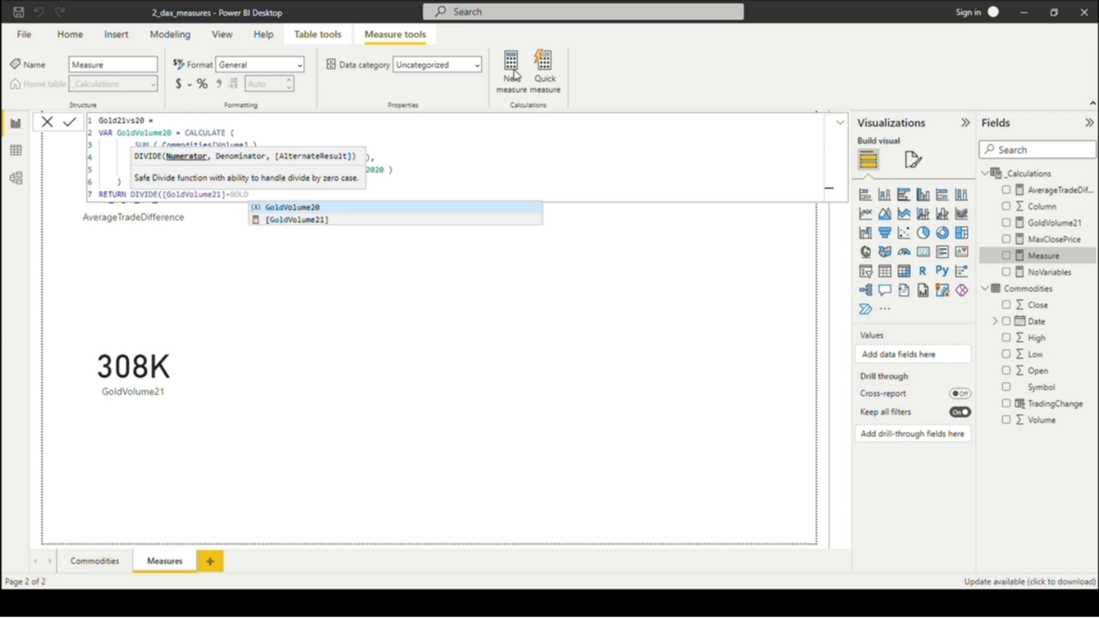
text(, GoldVolume20)
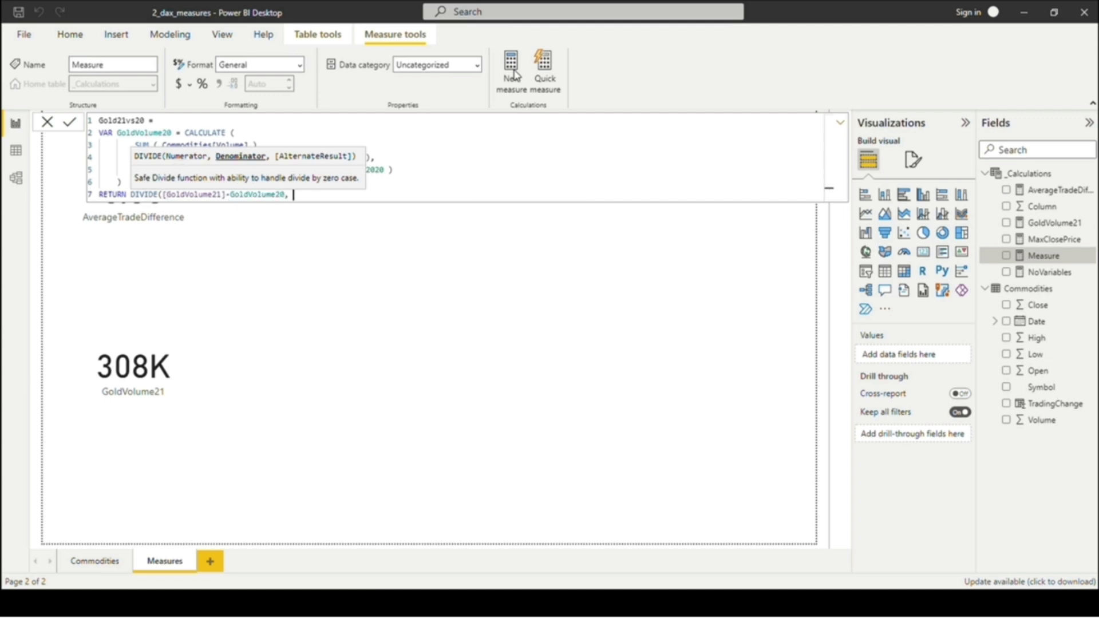
text())
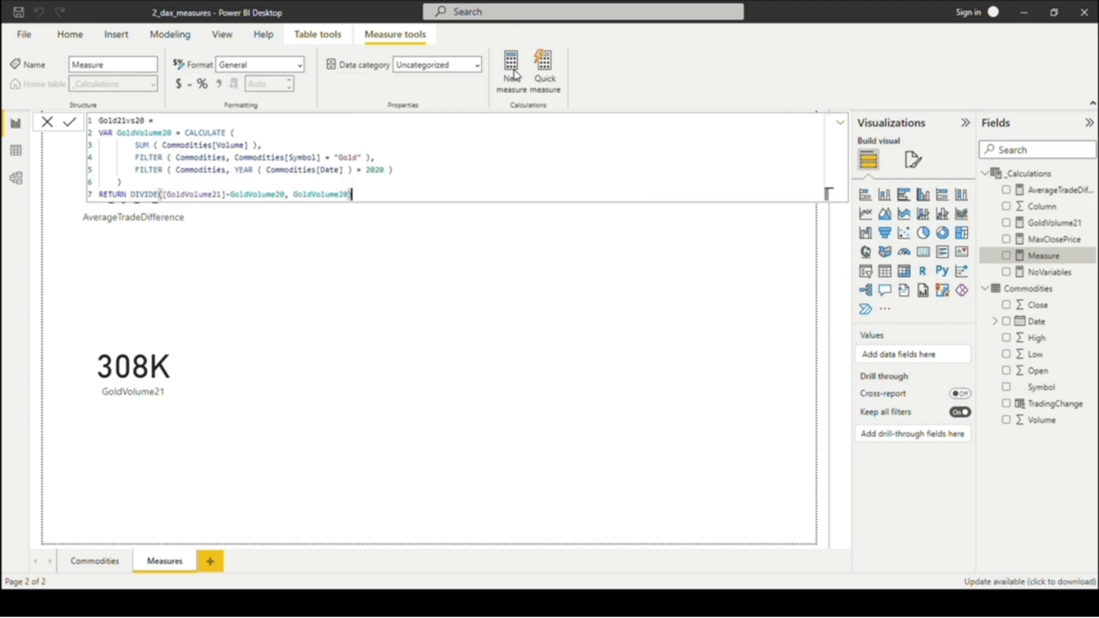
key(Return)
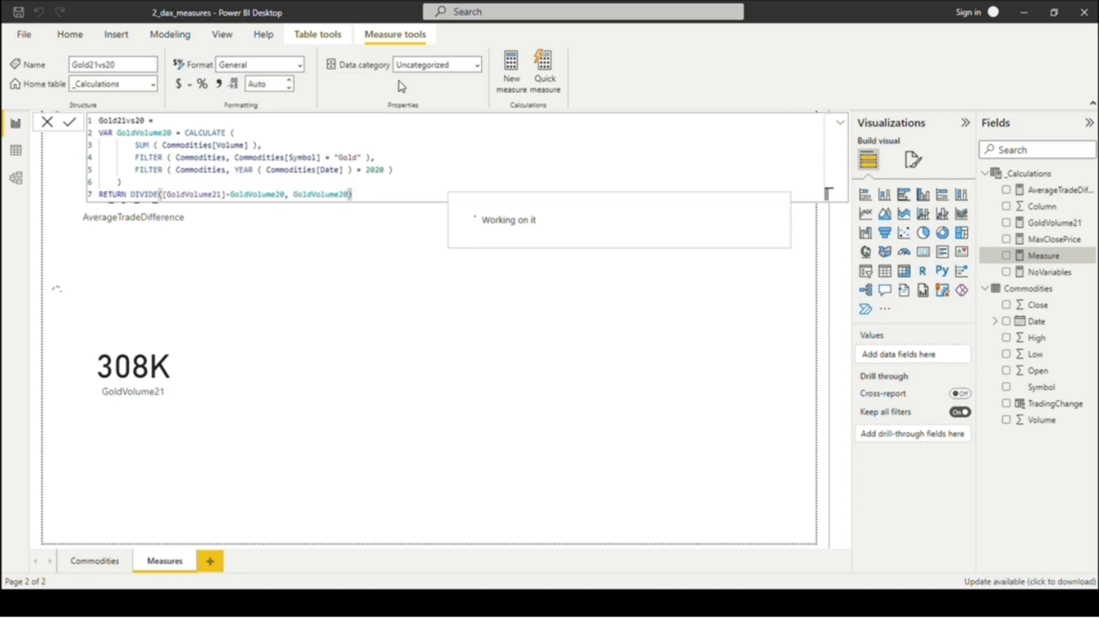
Step: Format the Gold21vs20 measure as a percentage with no decimal places
click(204, 84)
click(290, 88)
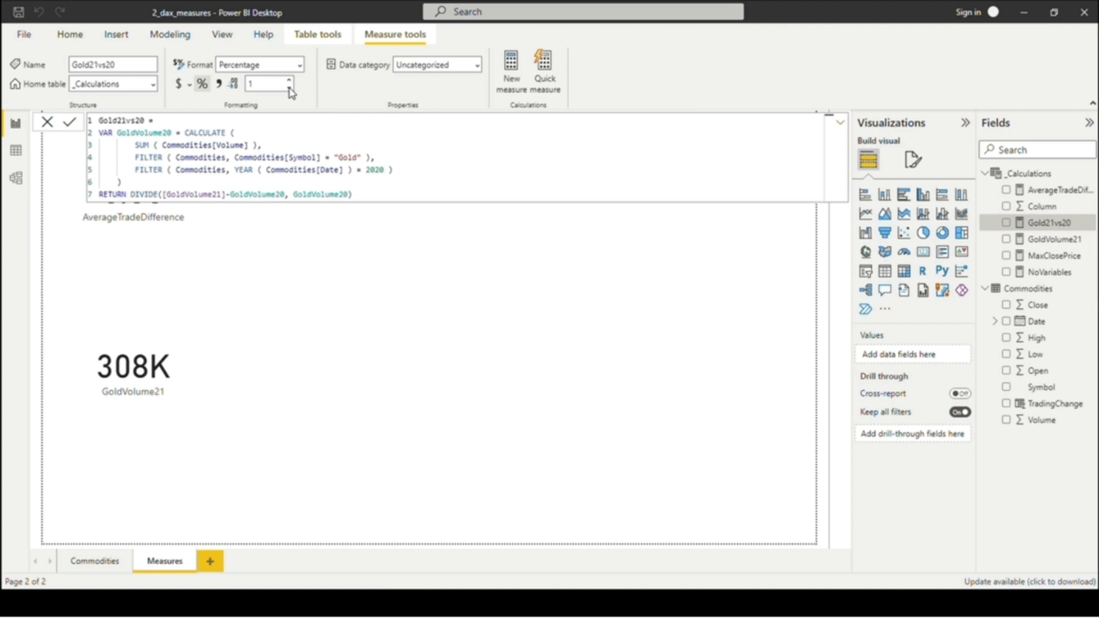
click(289, 87)
Step: Add a card visual showing Gold21vs20 and place it to the right of the GoldVolume21 card
click(693, 301)
click(923, 252)
click(1006, 223)
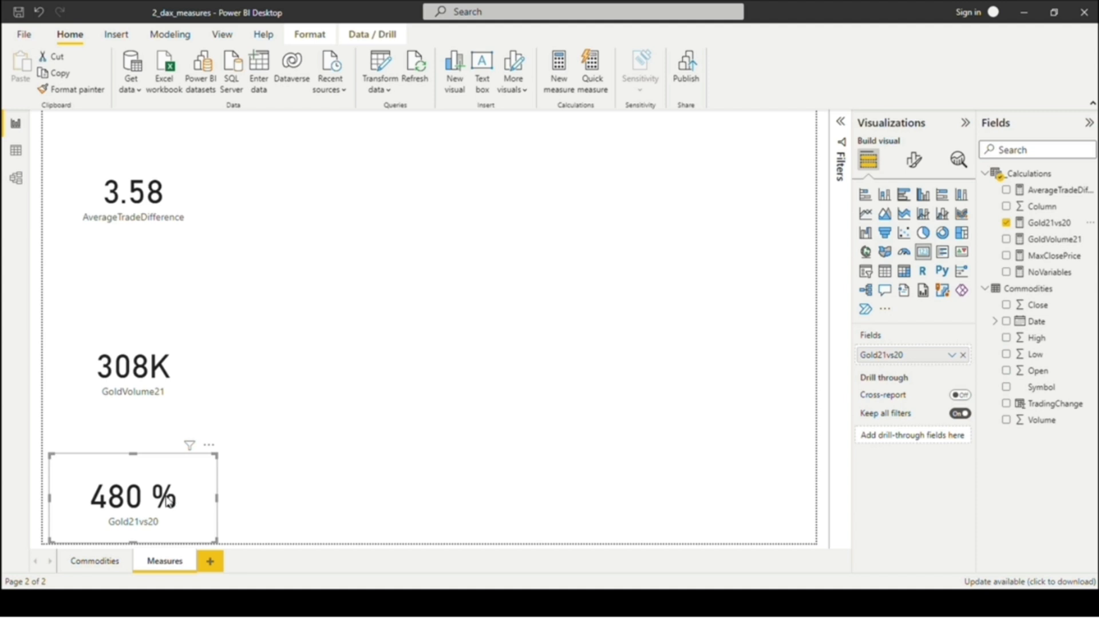
drag(172, 501, 295, 453)
drag(418, 372, 436, 358)
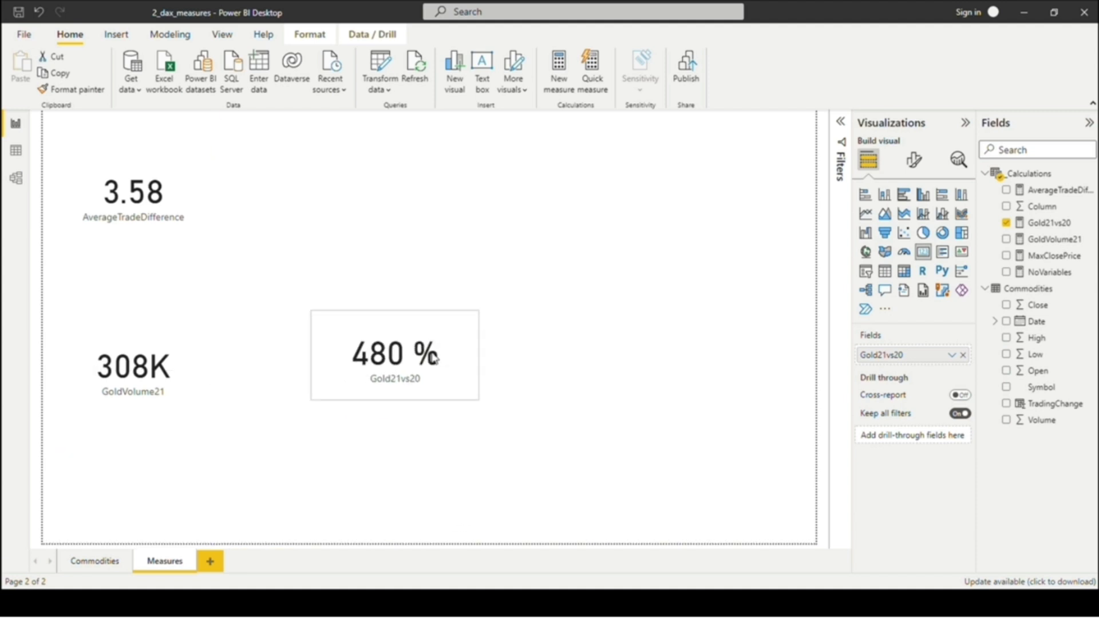
click(406, 422)
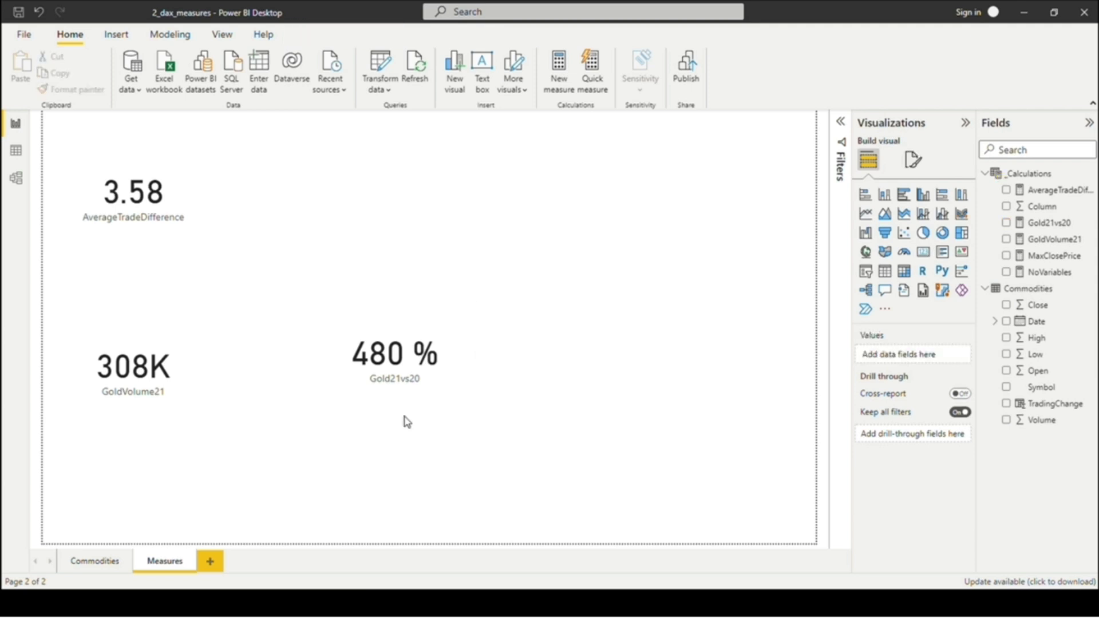
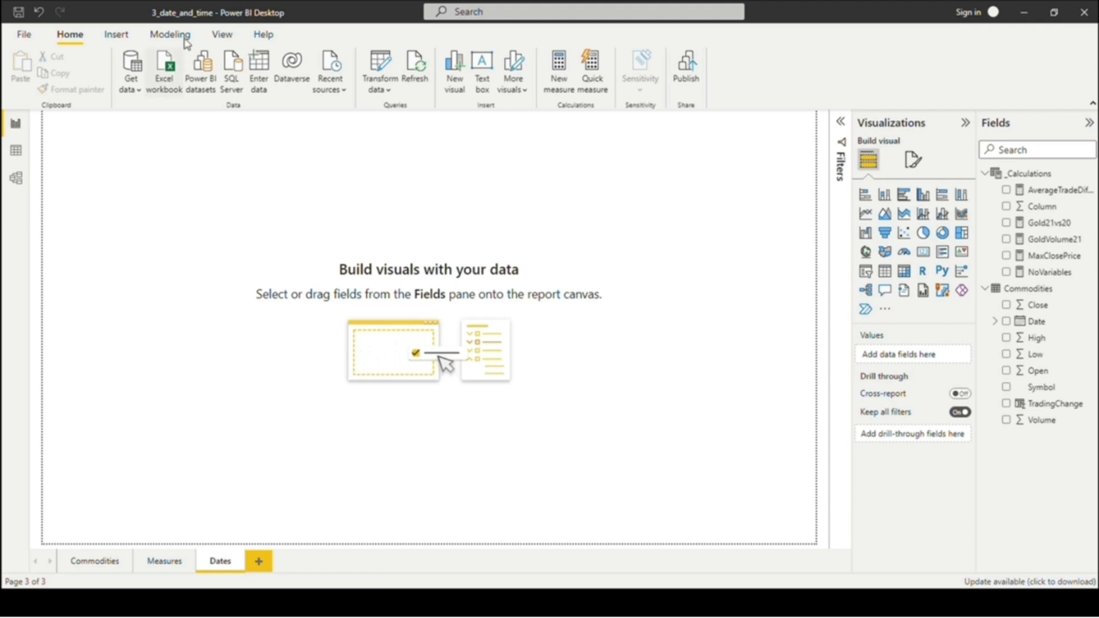
Step: Create a calculated table named Dates with the formula CALENDARAUTO(12)
click(186, 39)
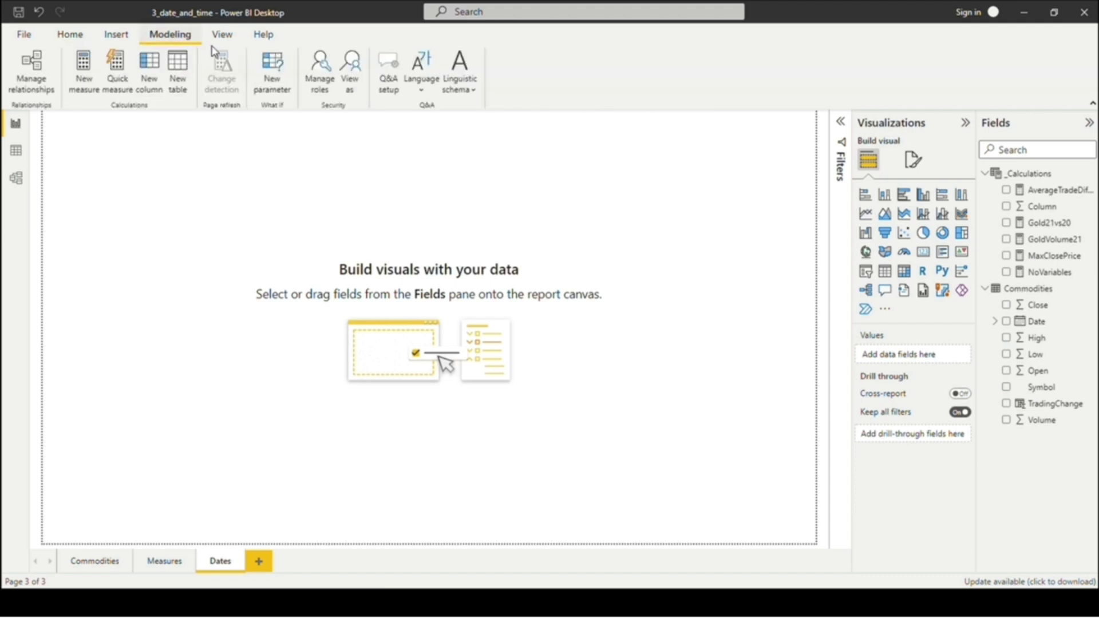
click(179, 67)
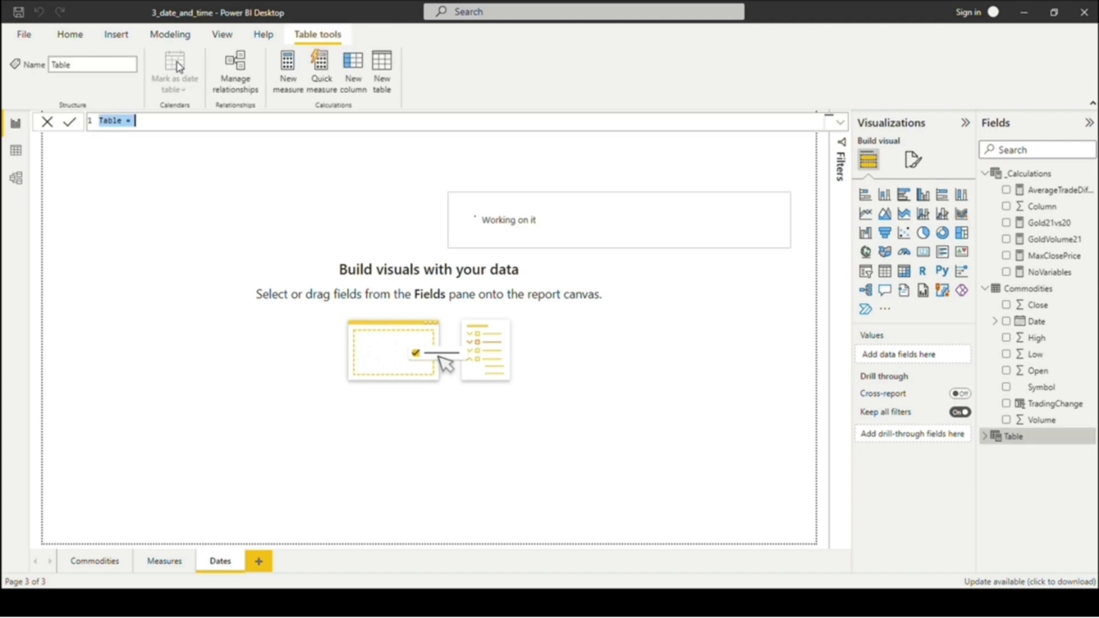
text(Dates)
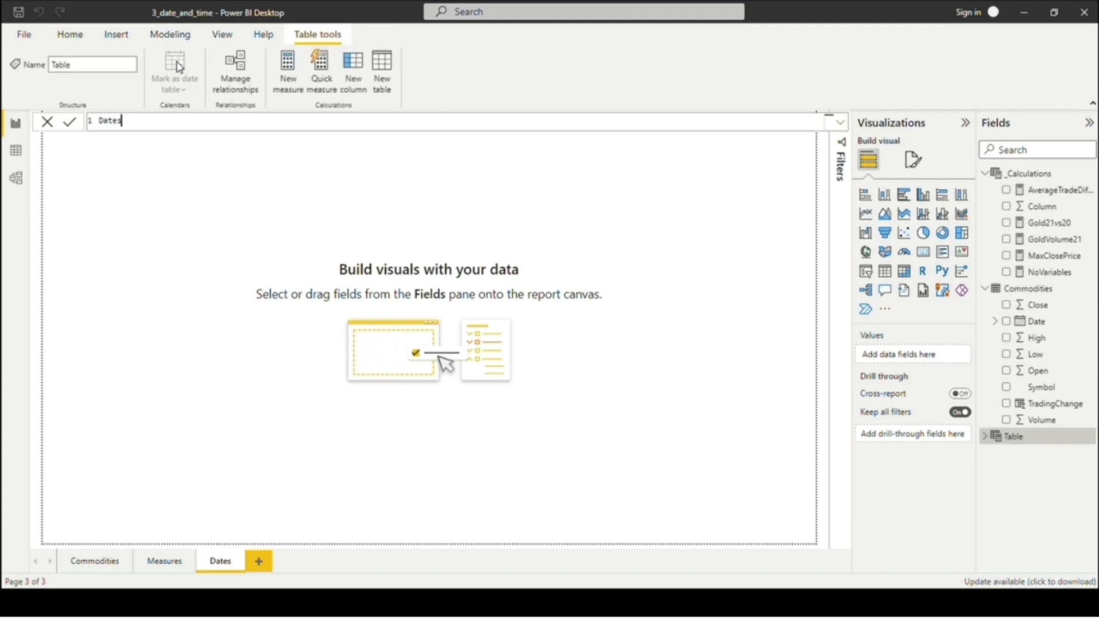
text( = )
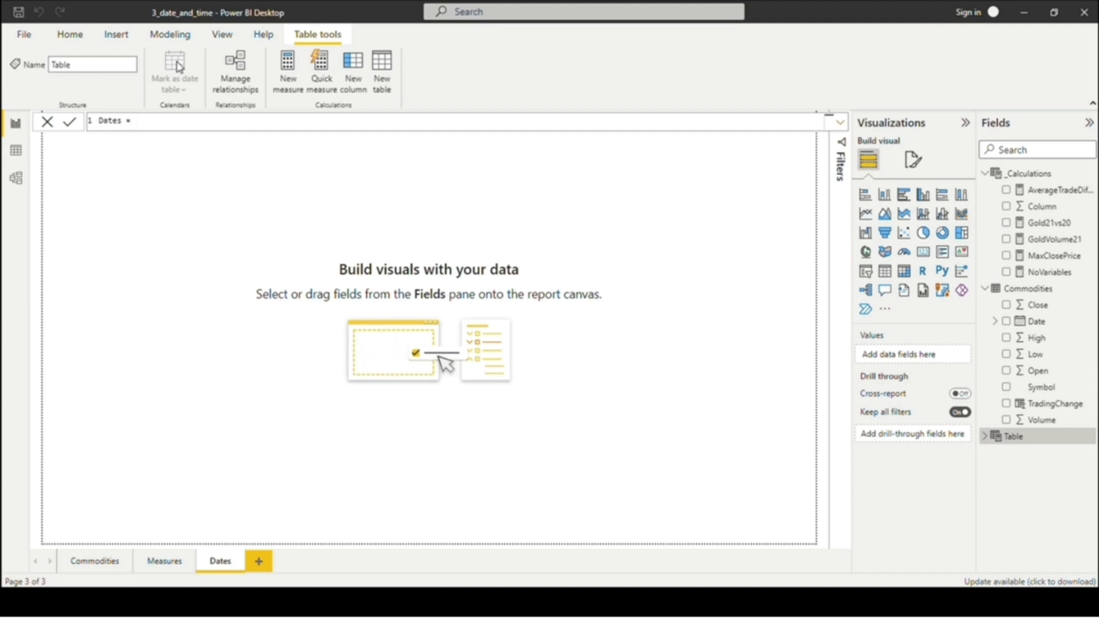
text(CALENDARAUTO()
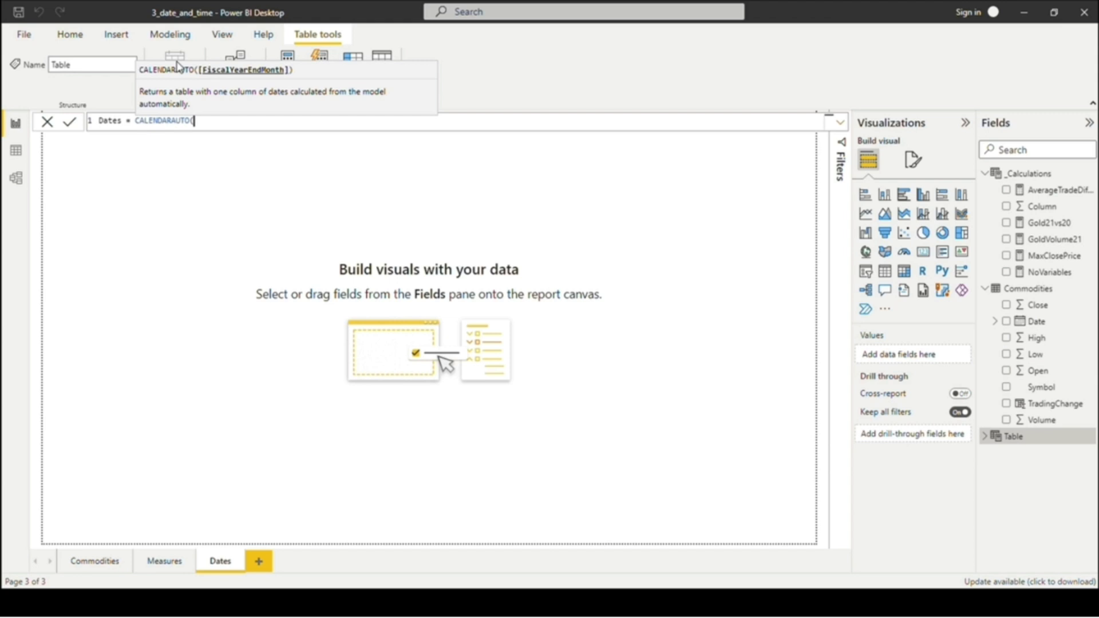
text(12))
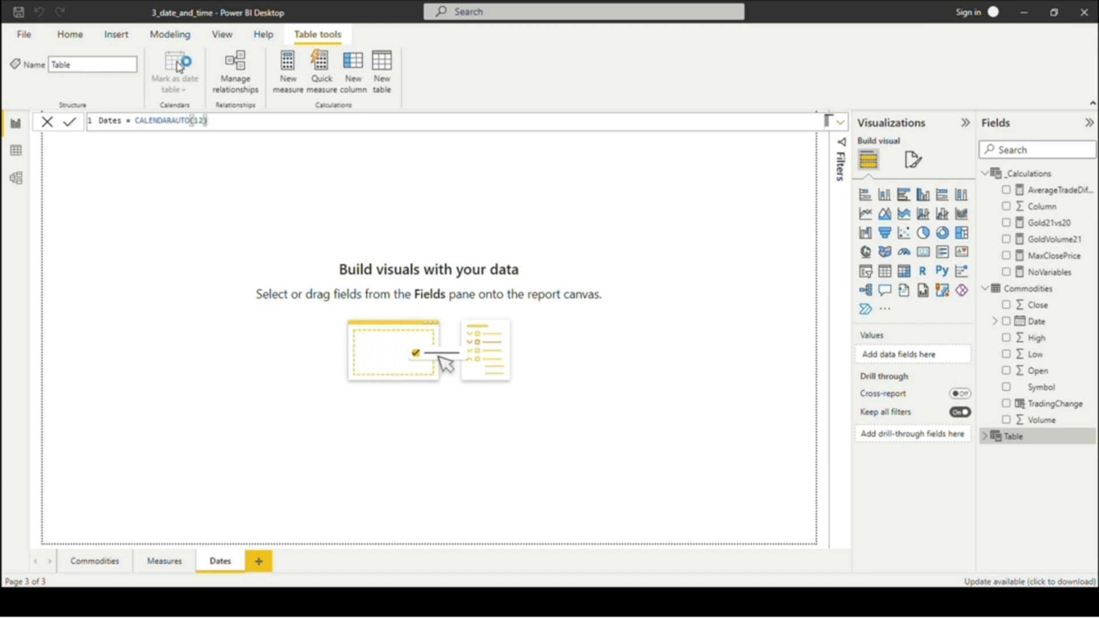
key(Return)
Step: Create a relationship in the model between the Date column of Dates and the Date column of Commodities, and return to the report
click(16, 177)
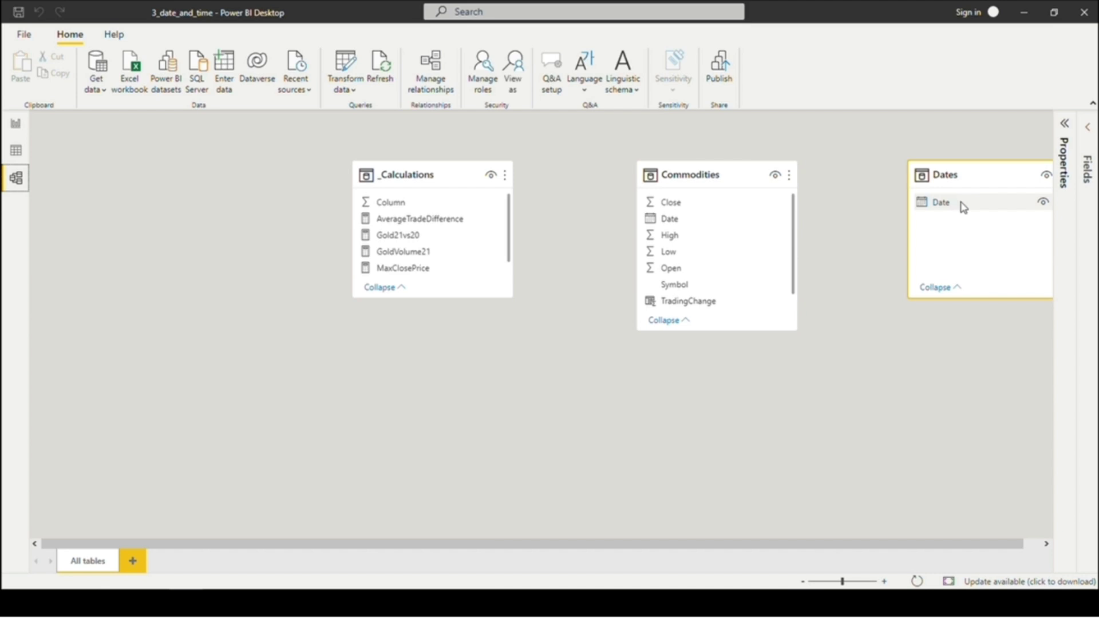
drag(965, 207, 742, 228)
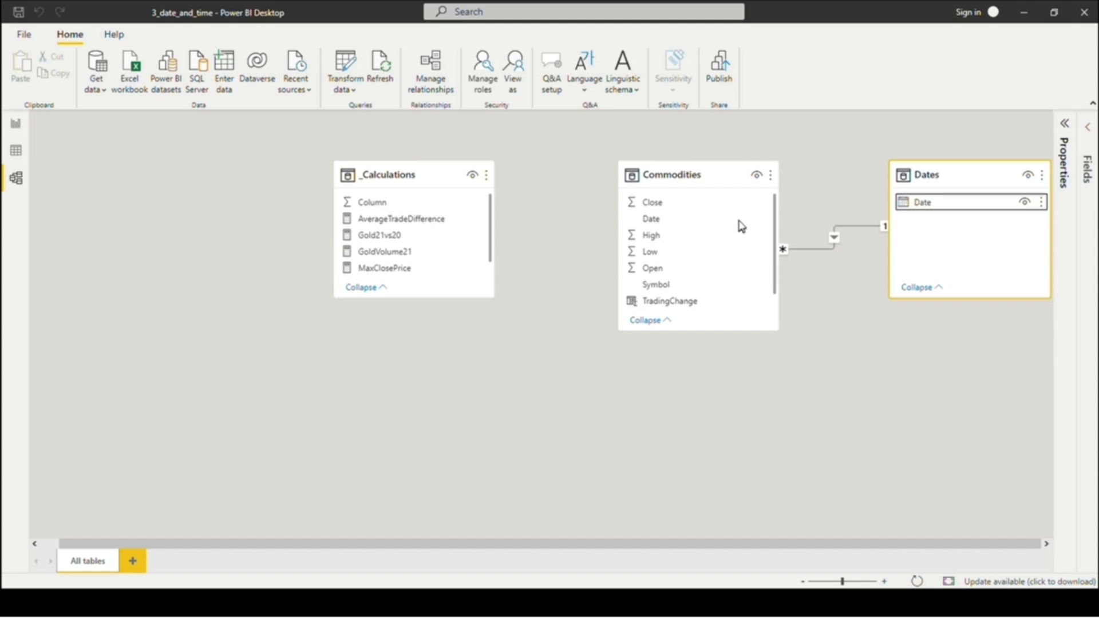
click(16, 125)
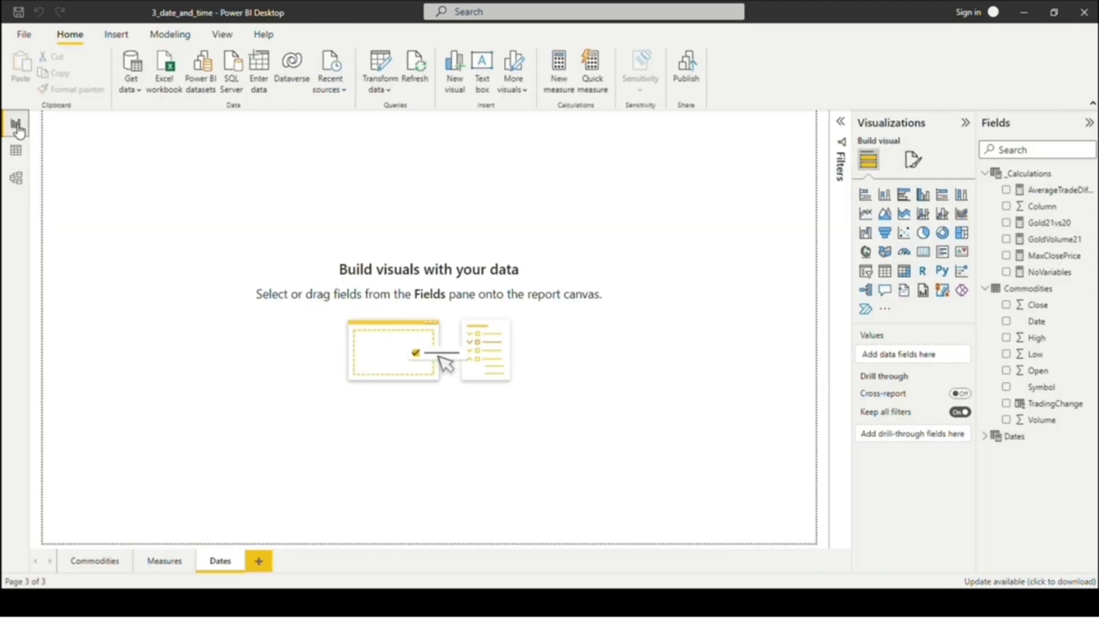
Step: Add a calculated column to the Dates table with the formula Year = YEAR(Dates[Date])
click(984, 437)
click(1031, 440)
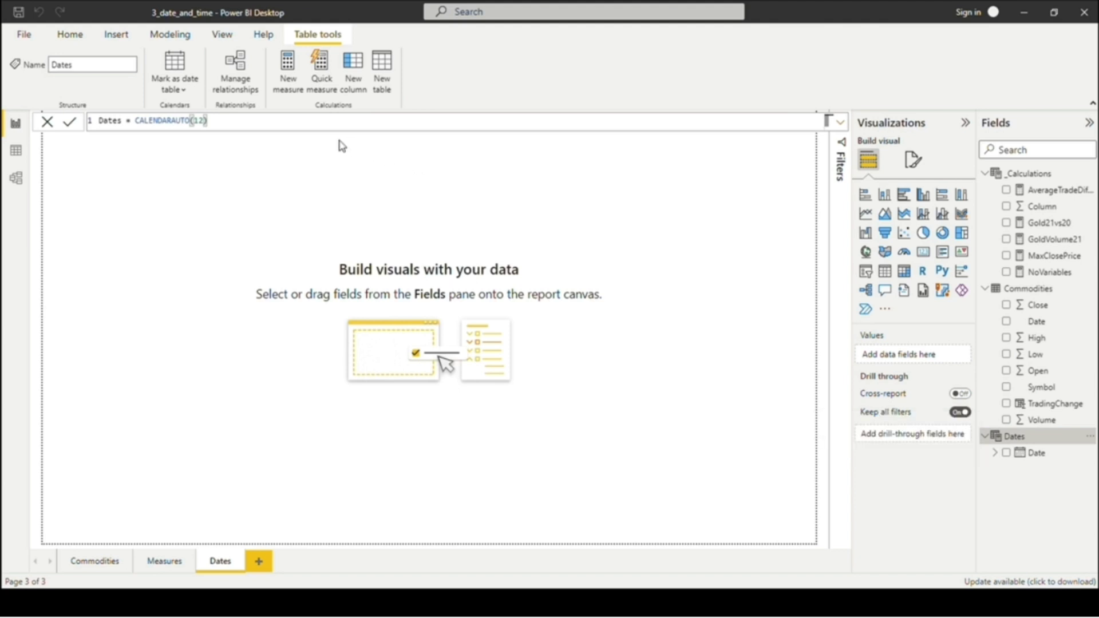
click(355, 80)
text(Year =)
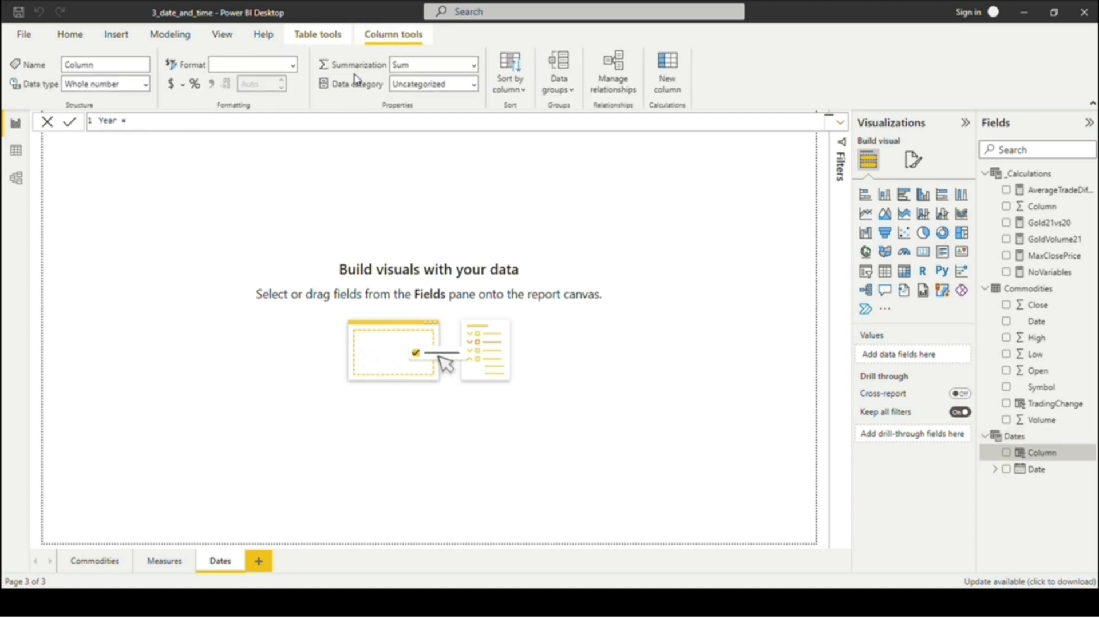
text( YEAR)
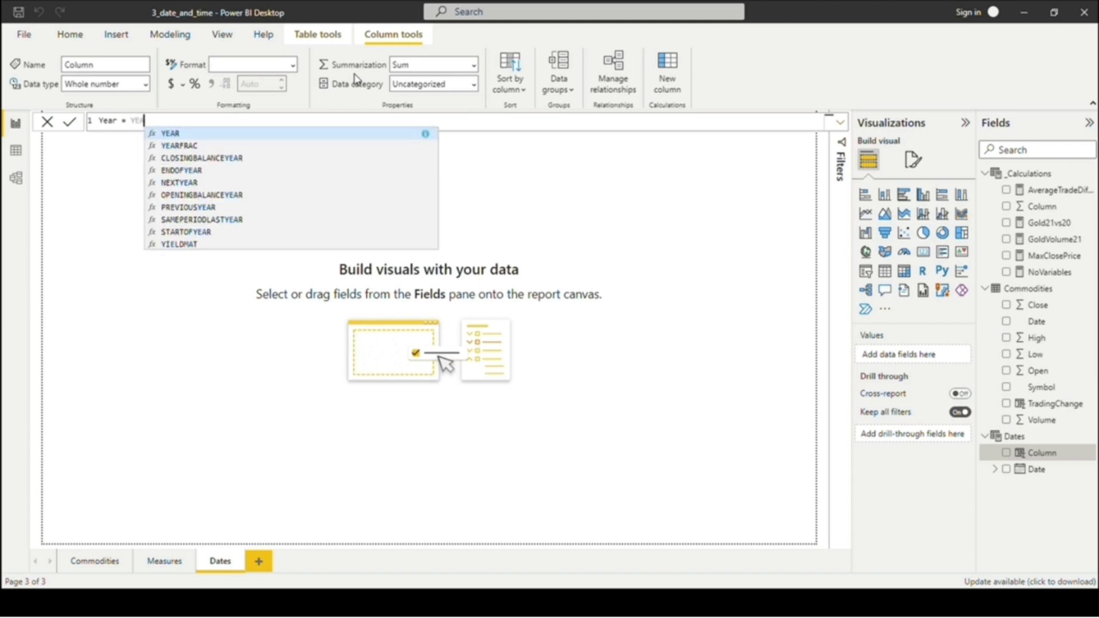
text(()
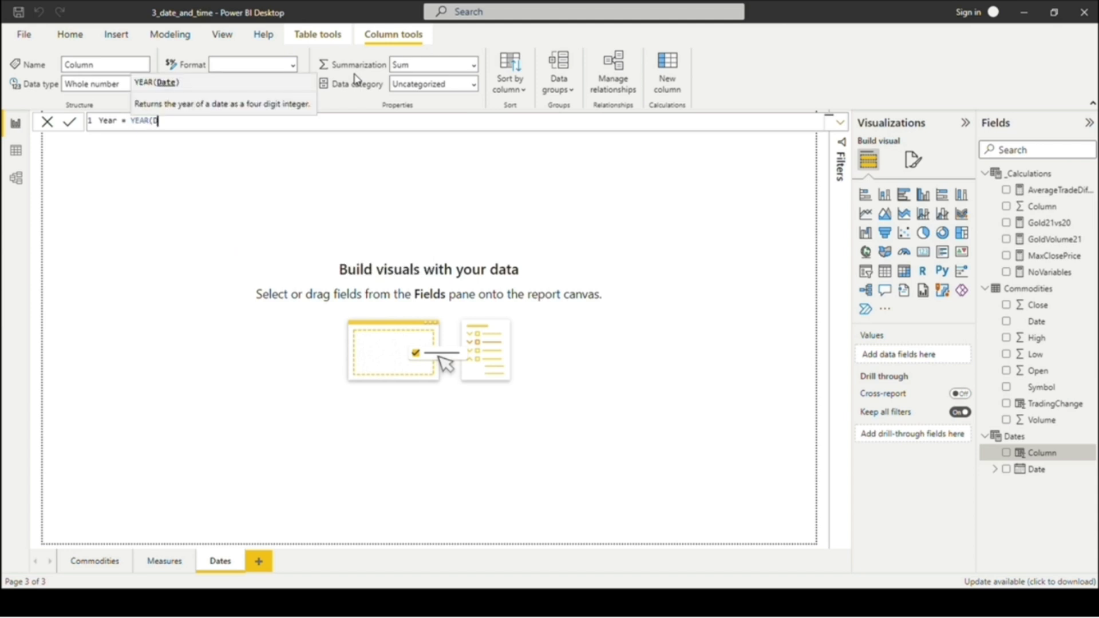
text(Dates)
key(Down)
key(Down)
key(Down)
key(Down)
key(Down)
key(Down)
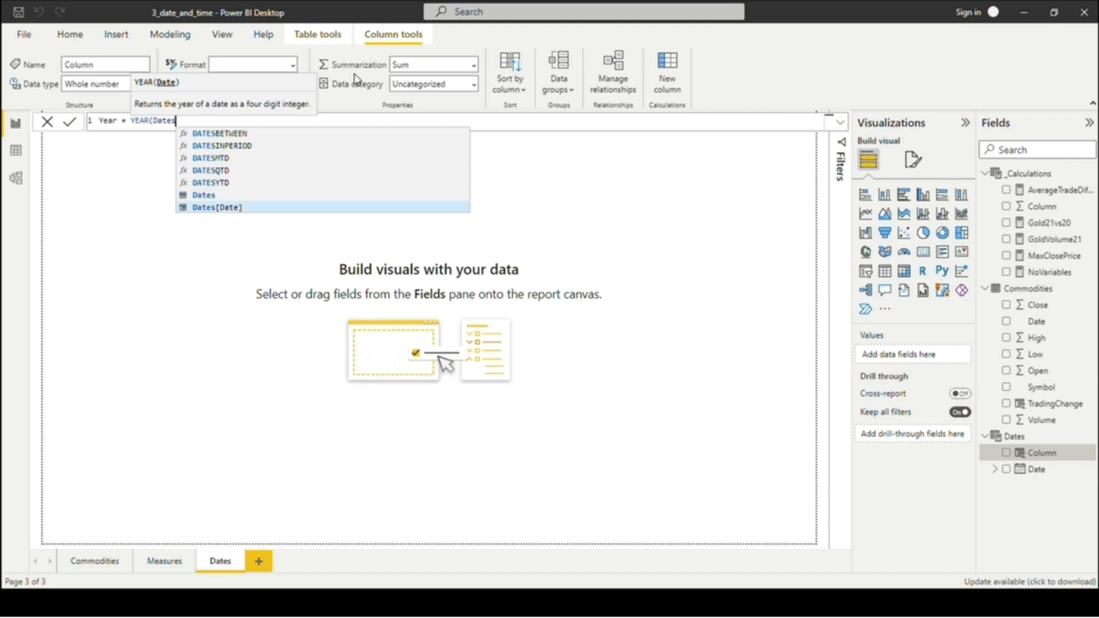
key(Tab)
text())
key(Return)
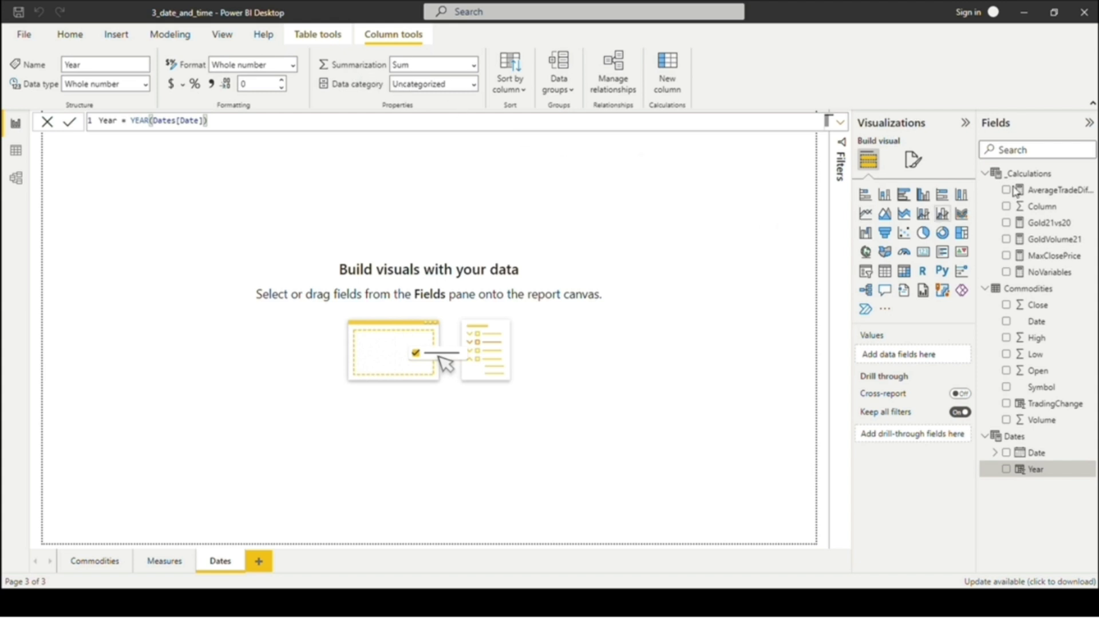
Step: Start a quick measure in the _Calculations table and choose Rolling average as its calculation
click(1031, 172)
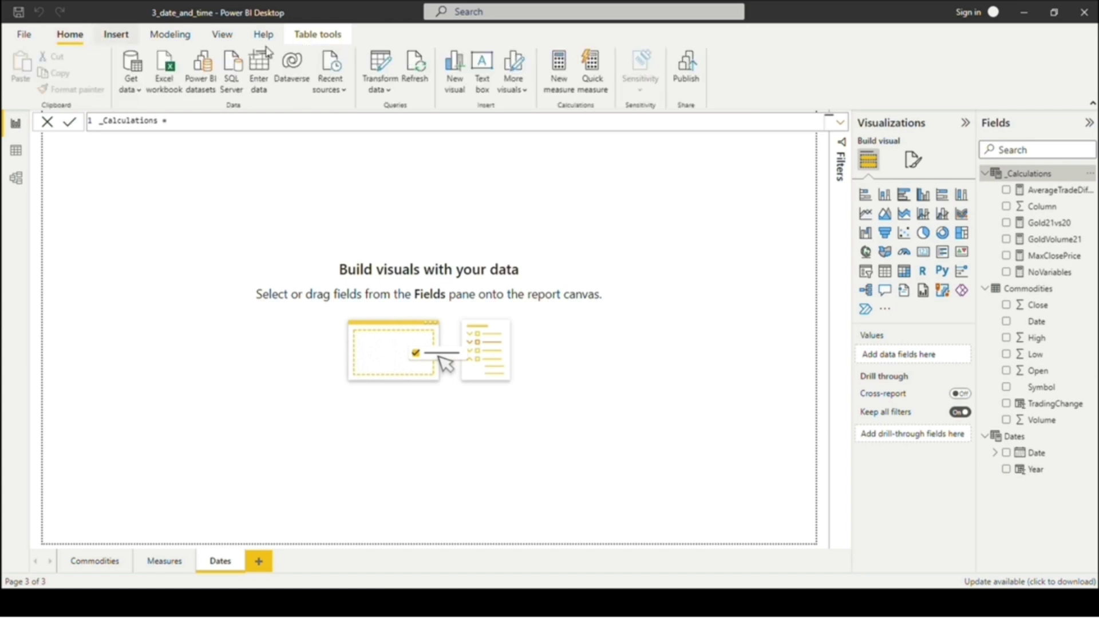
click(603, 73)
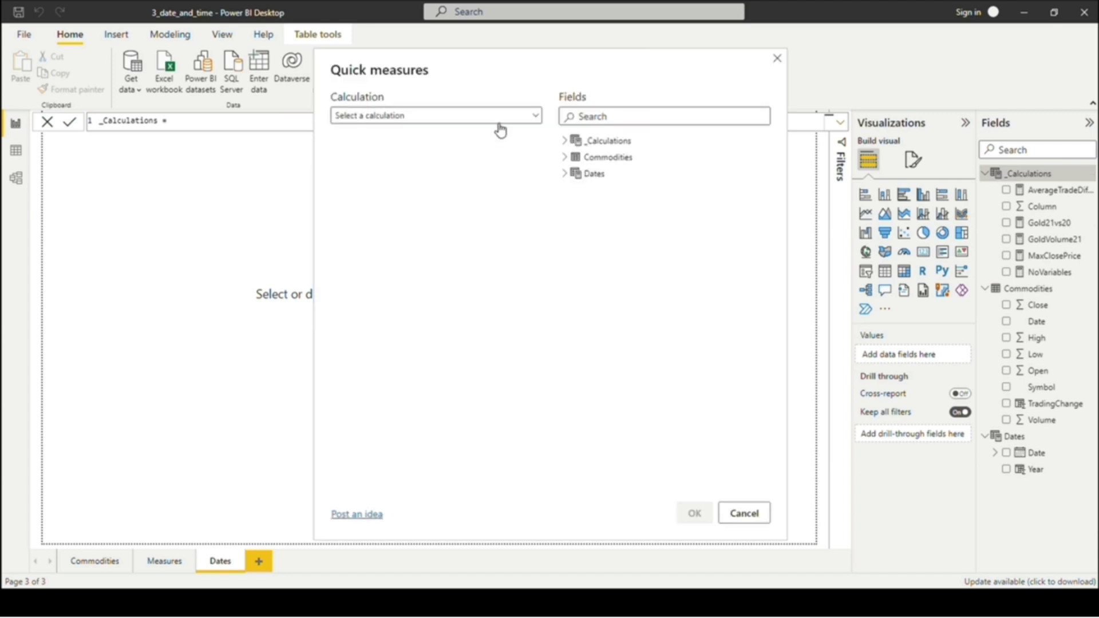
click(503, 122)
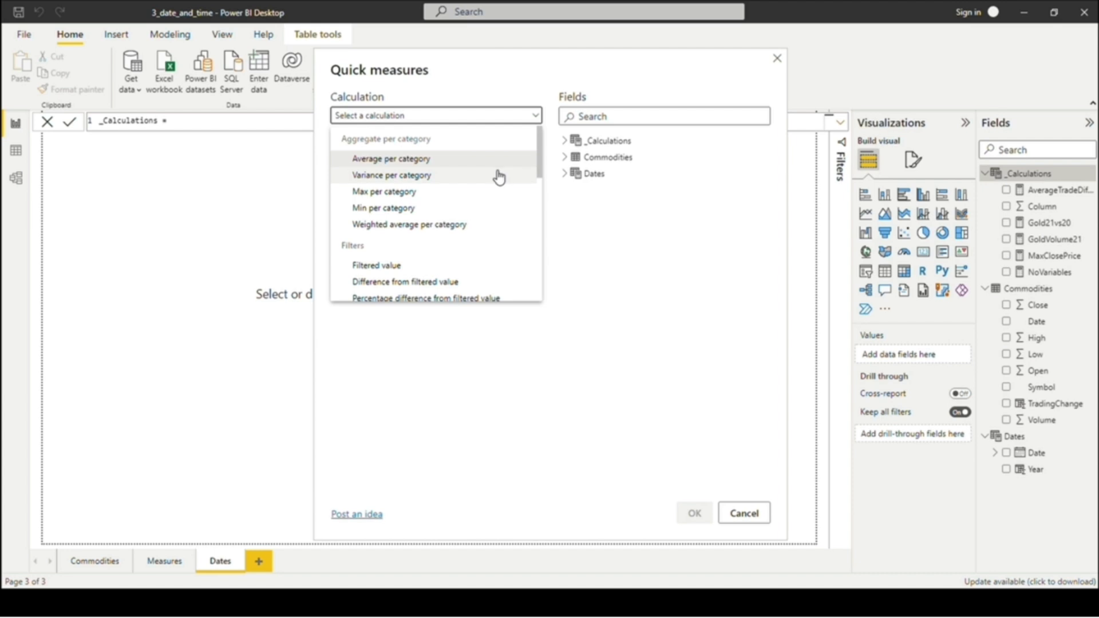
scroll(499, 178, down, 2)
scroll(499, 178, down, 1)
scroll(500, 177, down, 1)
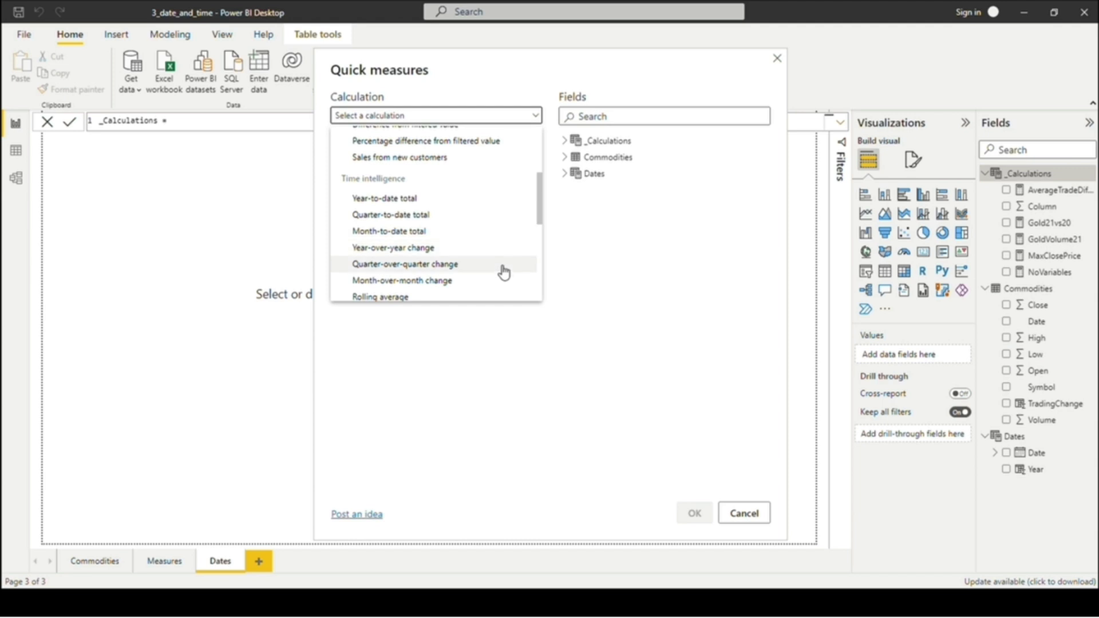
click(497, 298)
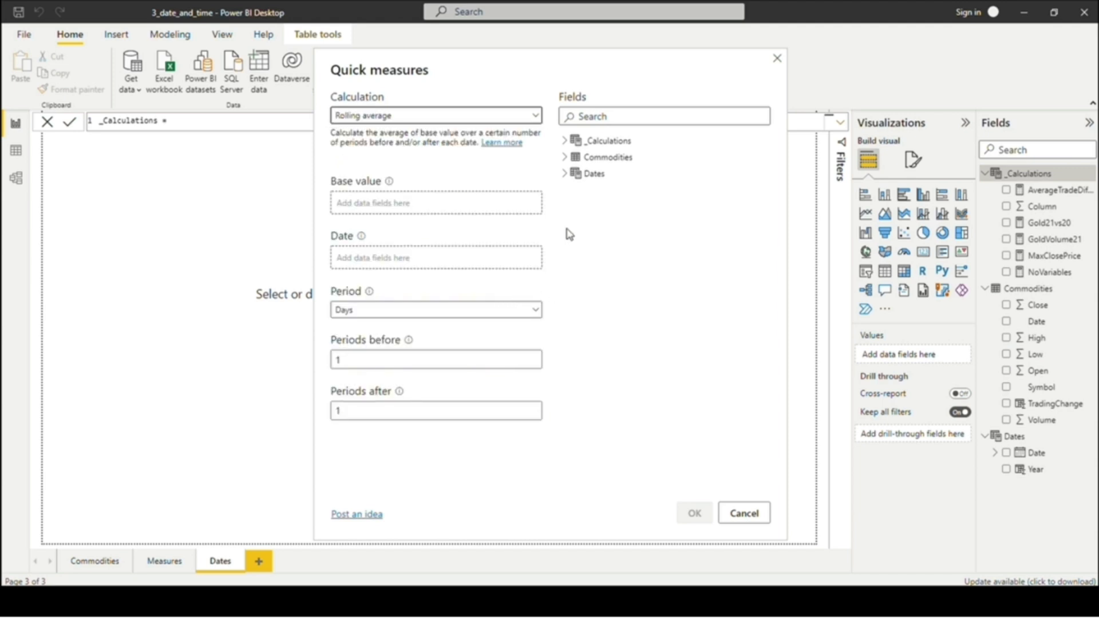
Step: Set the quick measure's base value to the Average of Close from the Commodities table
click(566, 158)
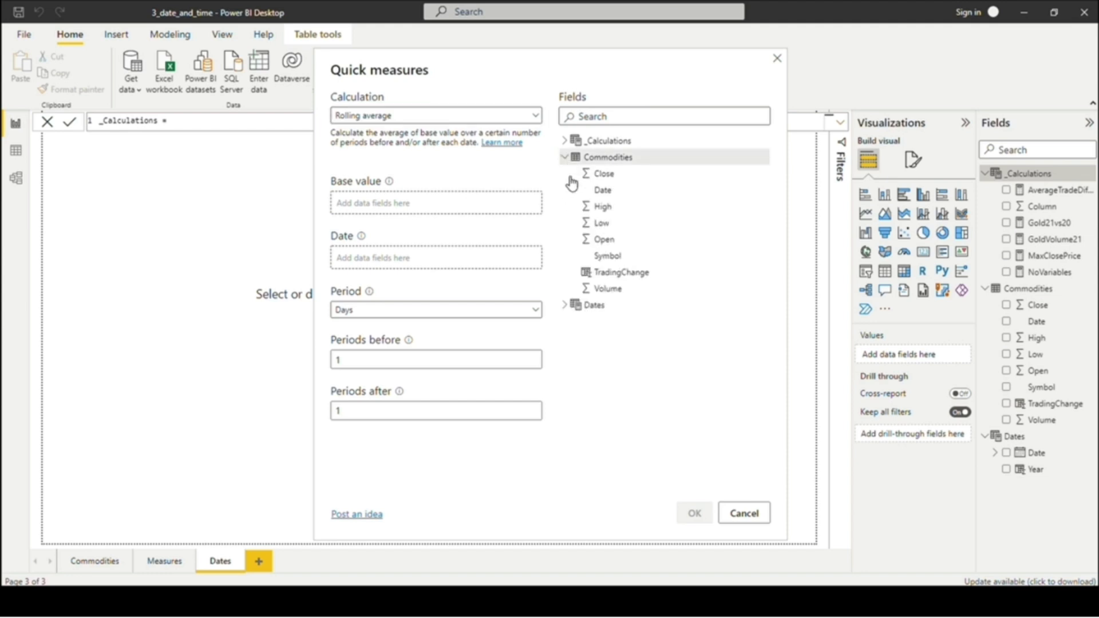
click(565, 306)
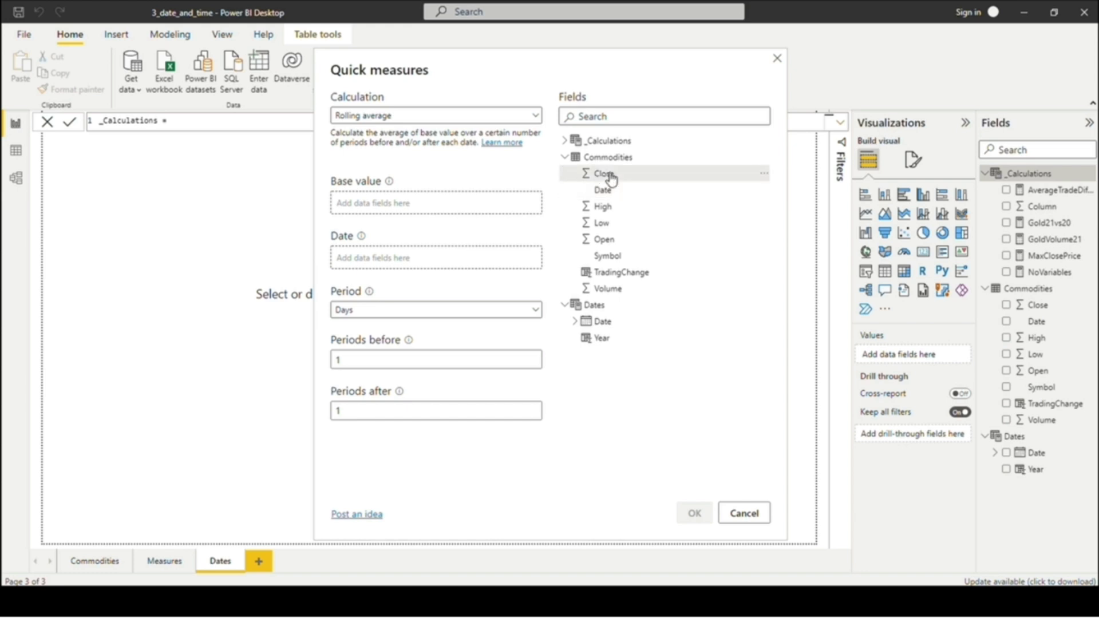
drag(611, 177, 486, 209)
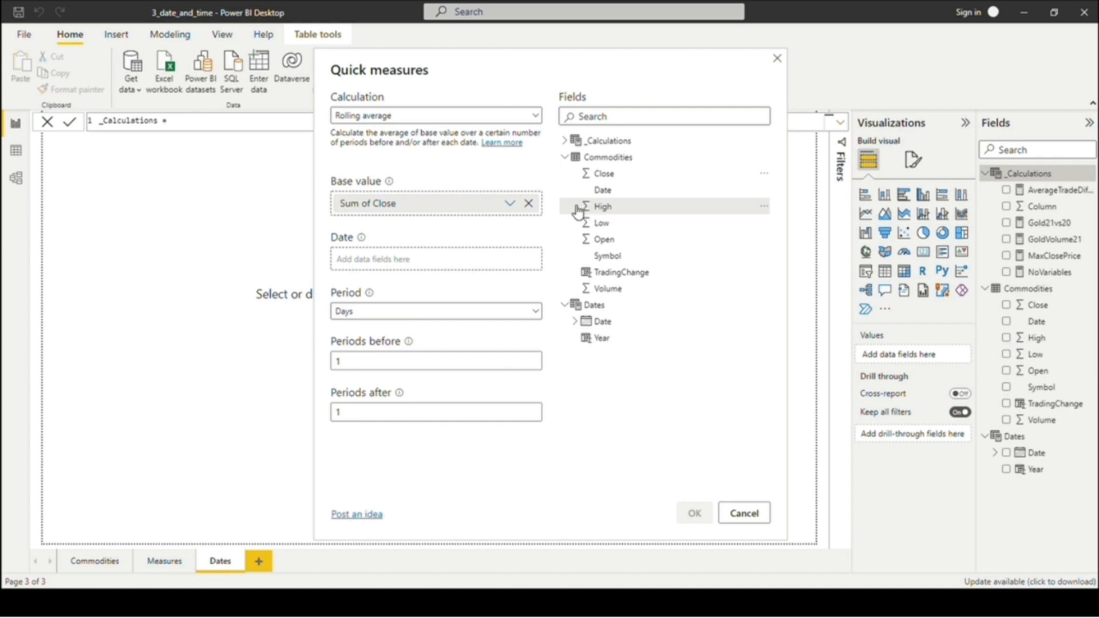
click(510, 204)
click(561, 236)
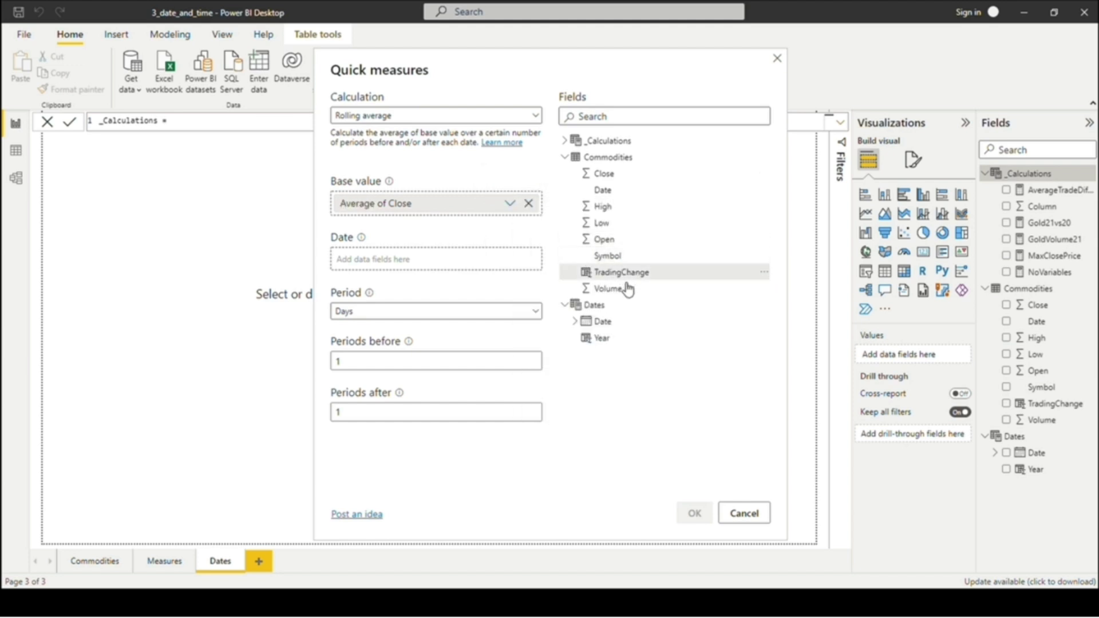
Step: Use Date from the Dates table as the quick measure's date, with period Years and 3 periods after, and create the measure
drag(602, 324, 447, 269)
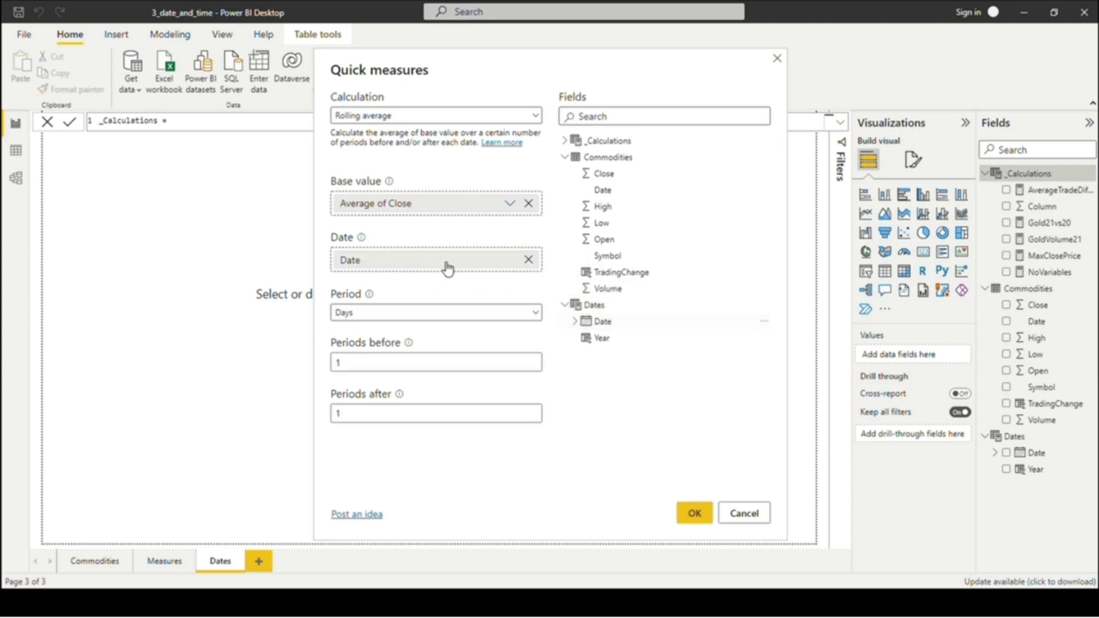
click(493, 318)
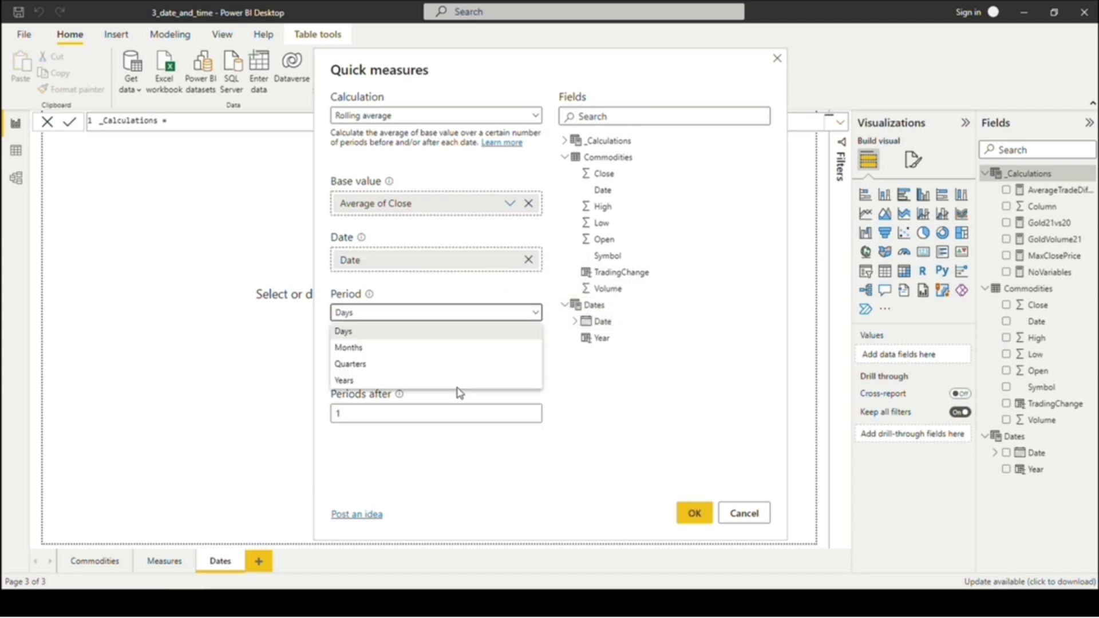
click(451, 380)
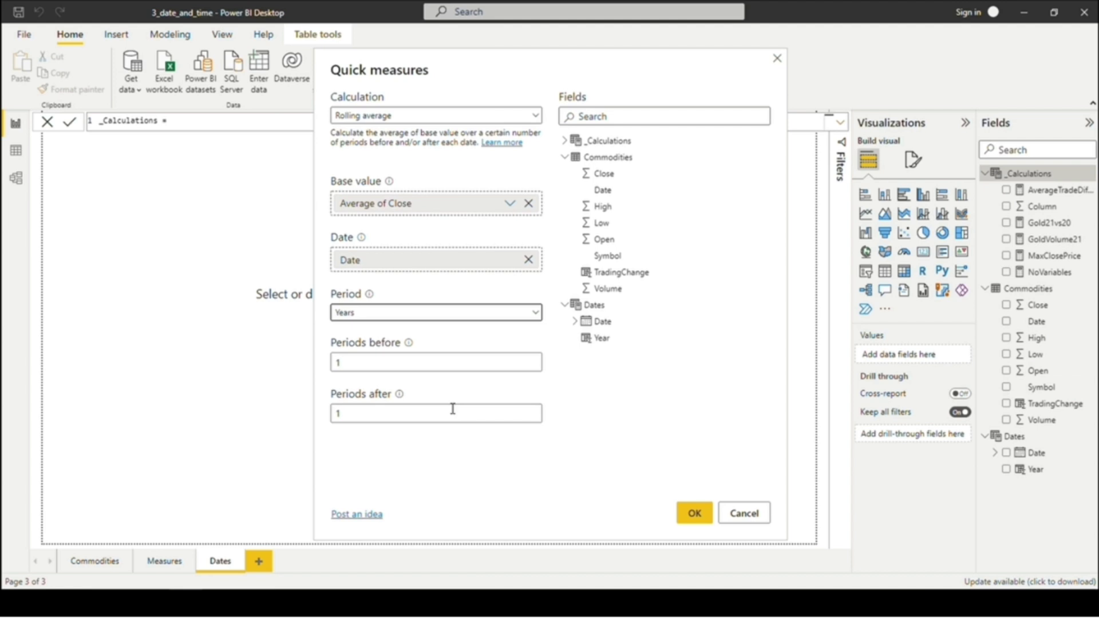
drag(452, 409, 334, 397)
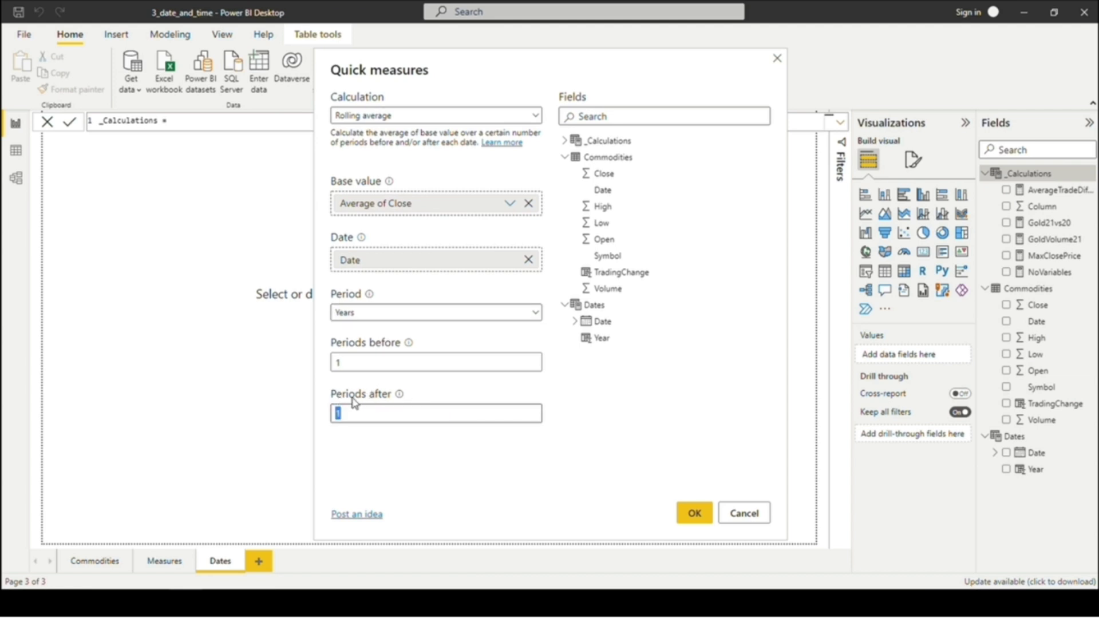
text(3)
click(694, 514)
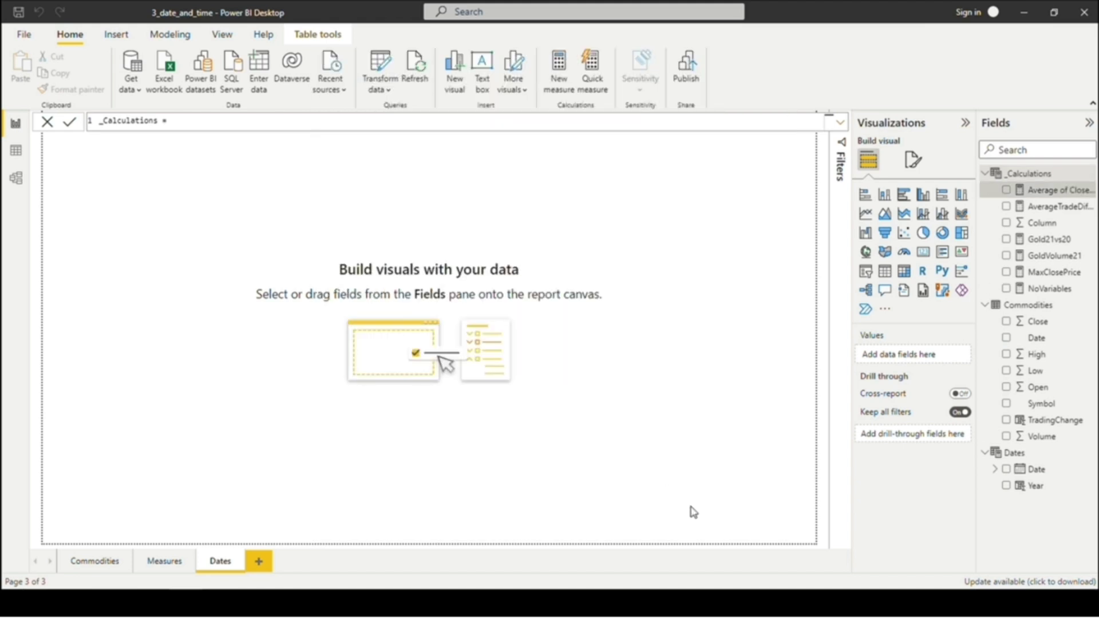
Step: Add a line and stacked column chart to the Dates page with Date from the Dates table as its shared axis
click(722, 472)
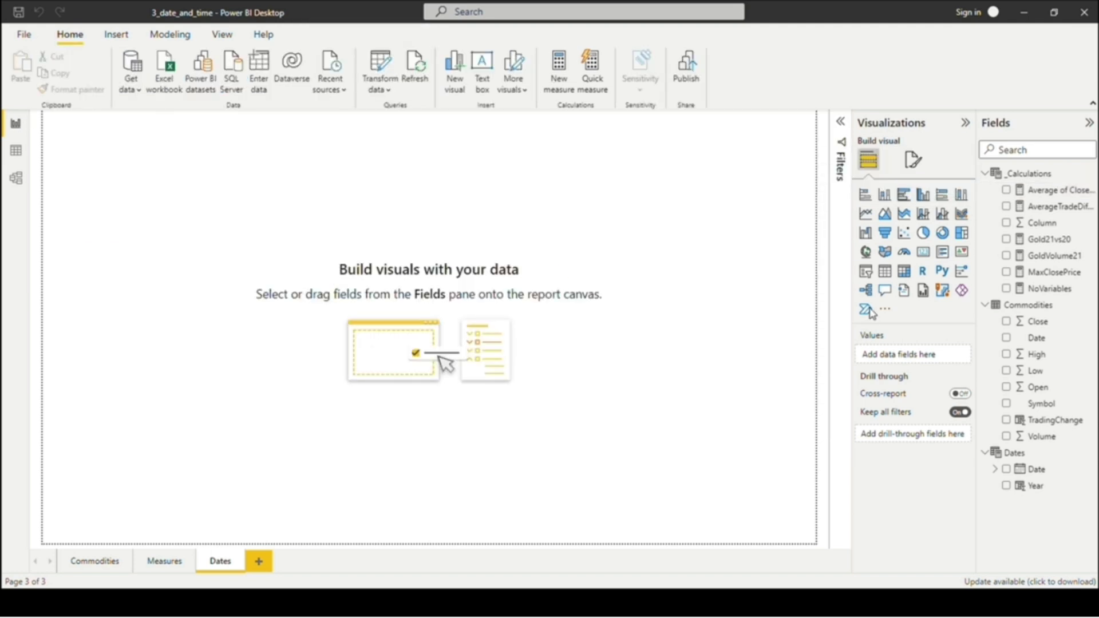
click(923, 216)
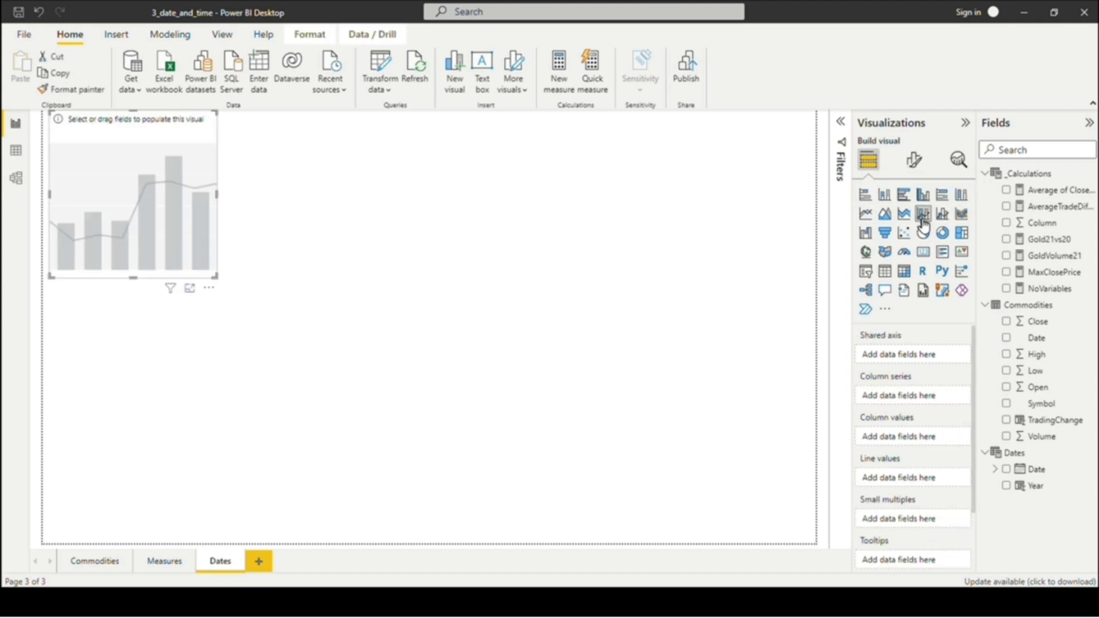
drag(1036, 341, 1014, 350)
drag(1033, 471, 932, 355)
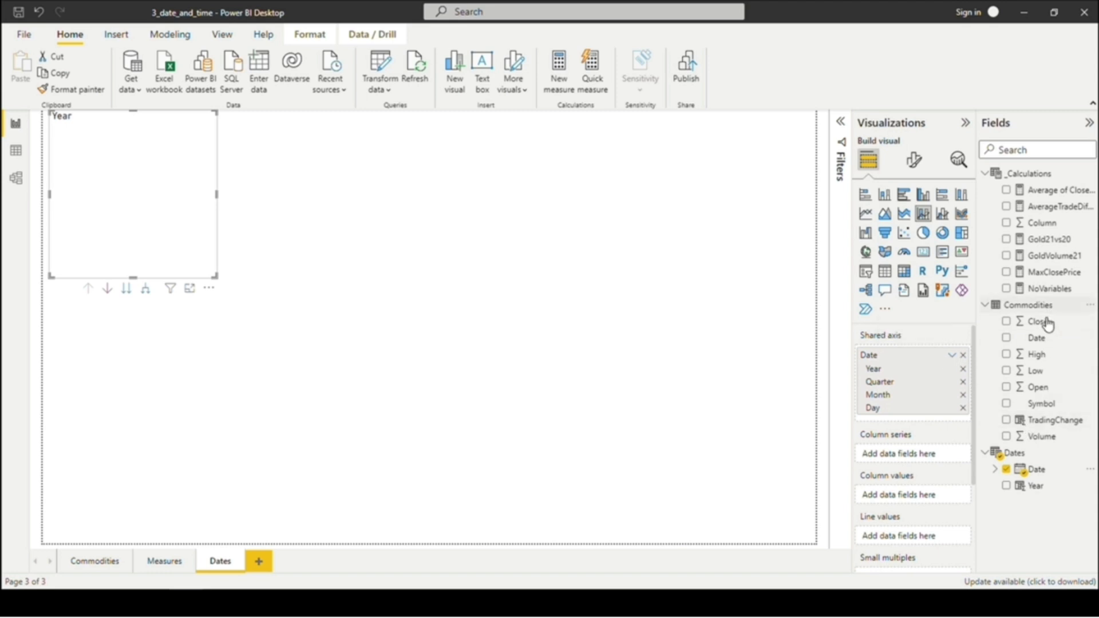
Step: Add Close from Commodities to the chart's column values and summarize it as Average
drag(1046, 322, 911, 454)
drag(912, 451, 928, 494)
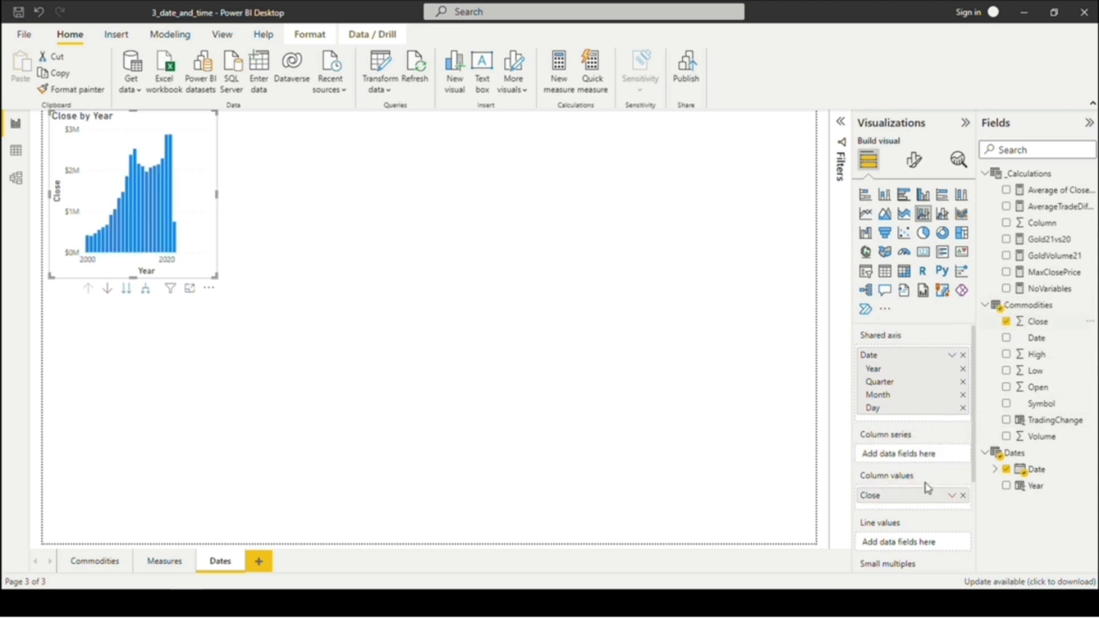
click(951, 495)
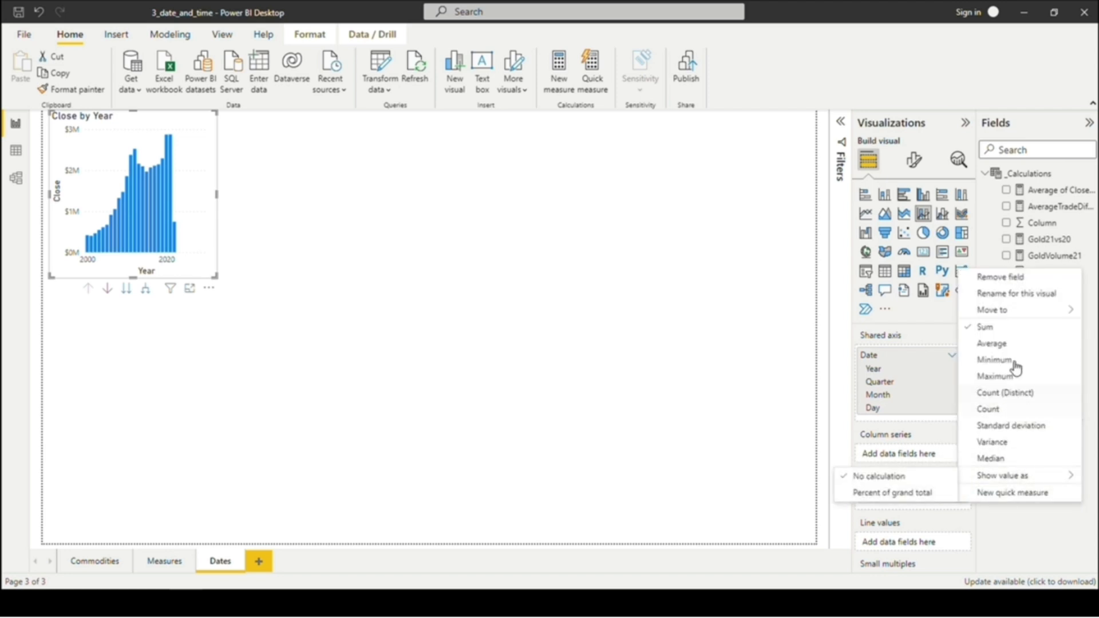
click(992, 343)
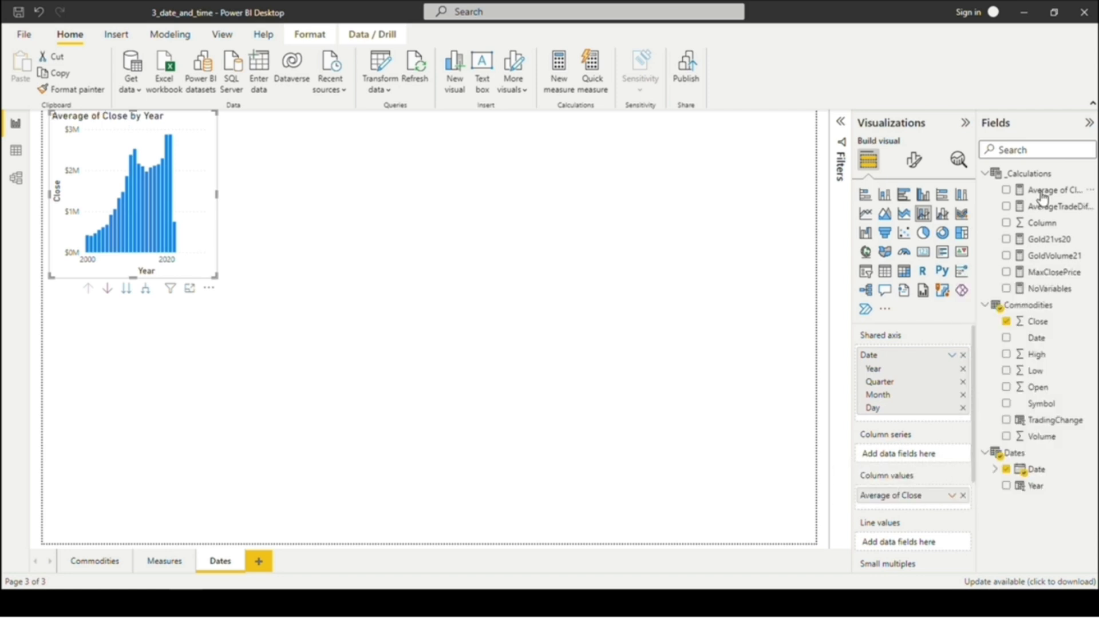
Step: Add the Average of Close rolling average measure to the chart's line values and enlarge the chart to fill most of the page
drag(1042, 191, 923, 553)
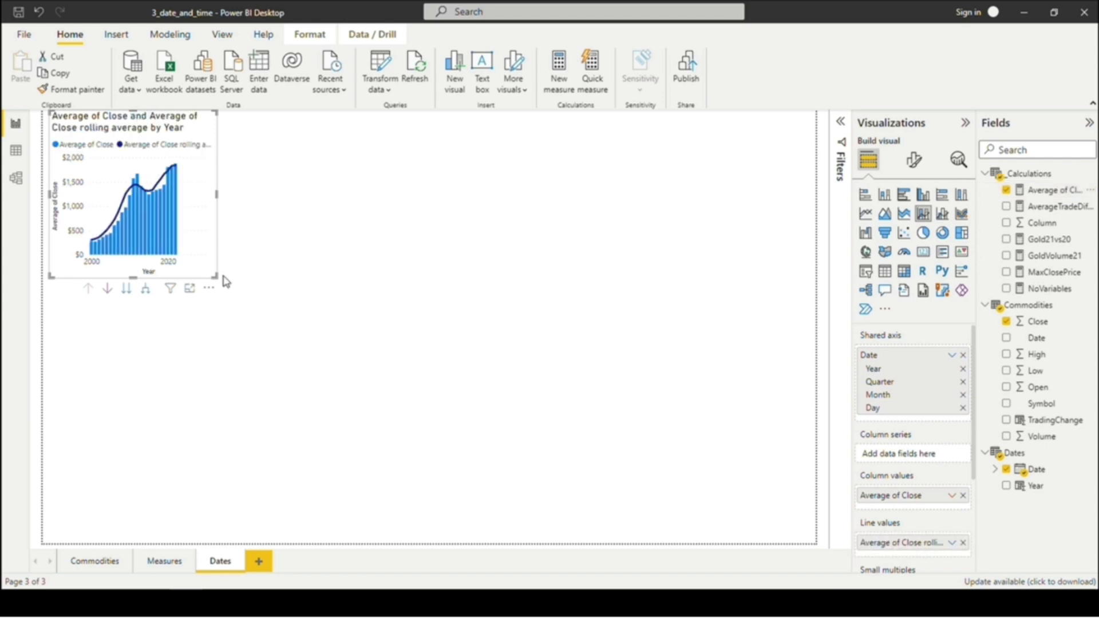
drag(217, 279, 663, 514)
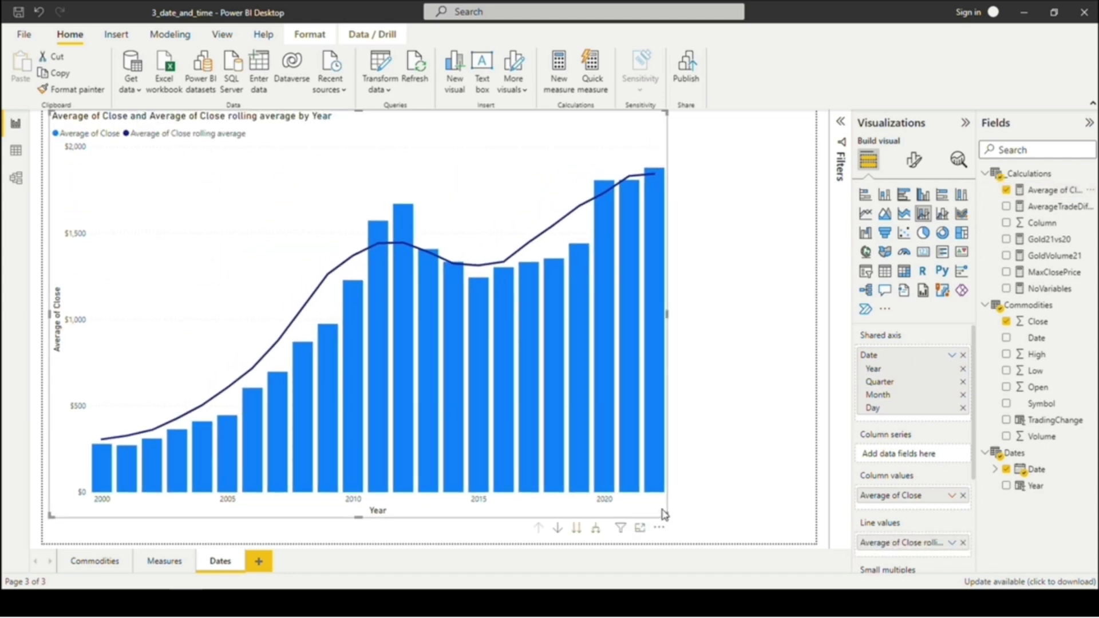
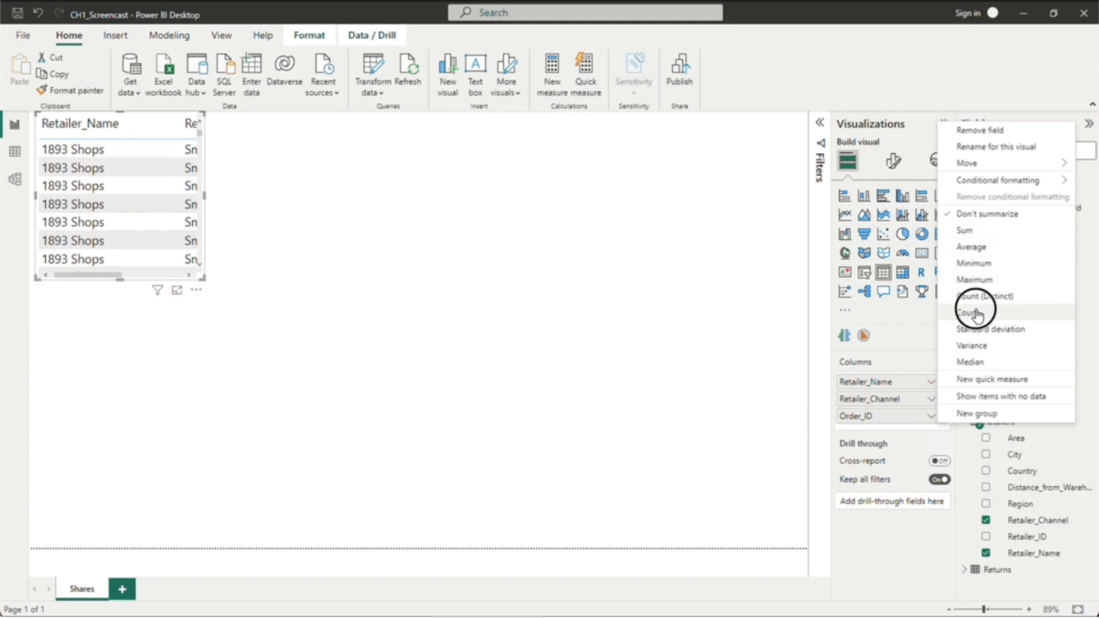
Step: Summarize Order_ID as Count in the retailer table and enlarge the table to the page's full height and about half its width
click(973, 312)
drag(216, 302, 429, 550)
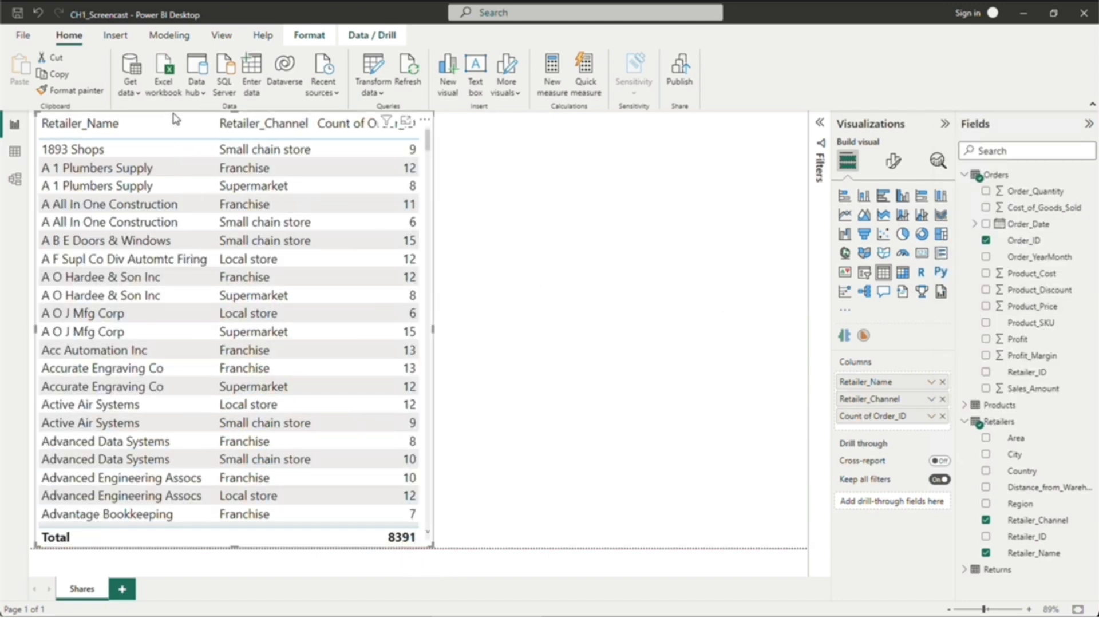
Step: Add a slicer beside the retailer table using Year from the Order_Date date hierarchy in Orders
click(765, 222)
click(865, 273)
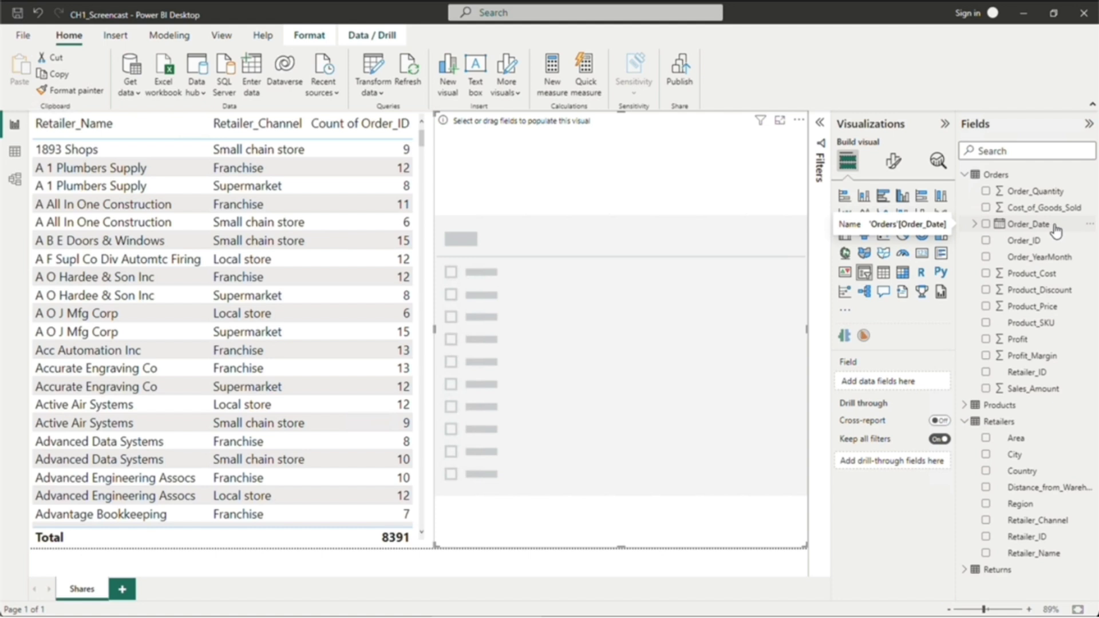
click(975, 224)
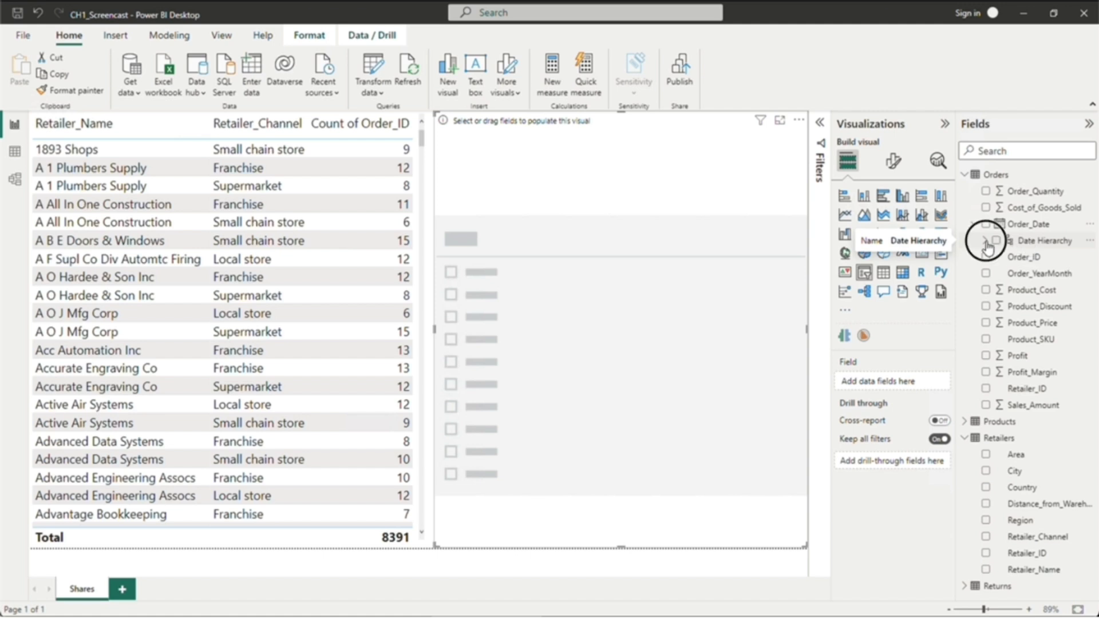
click(987, 247)
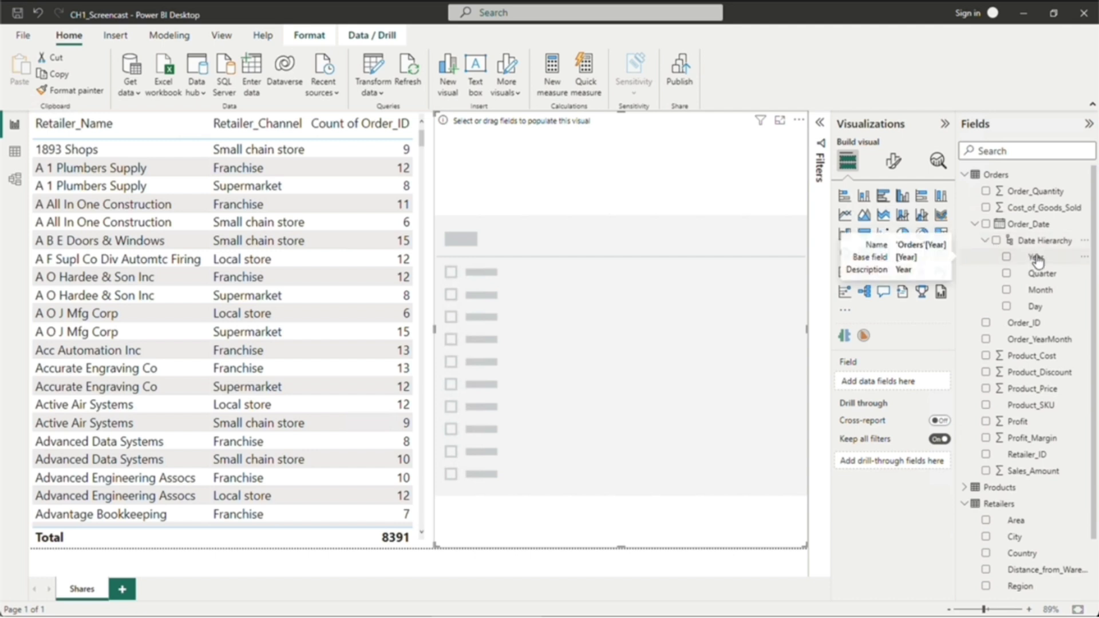
drag(1038, 261, 865, 393)
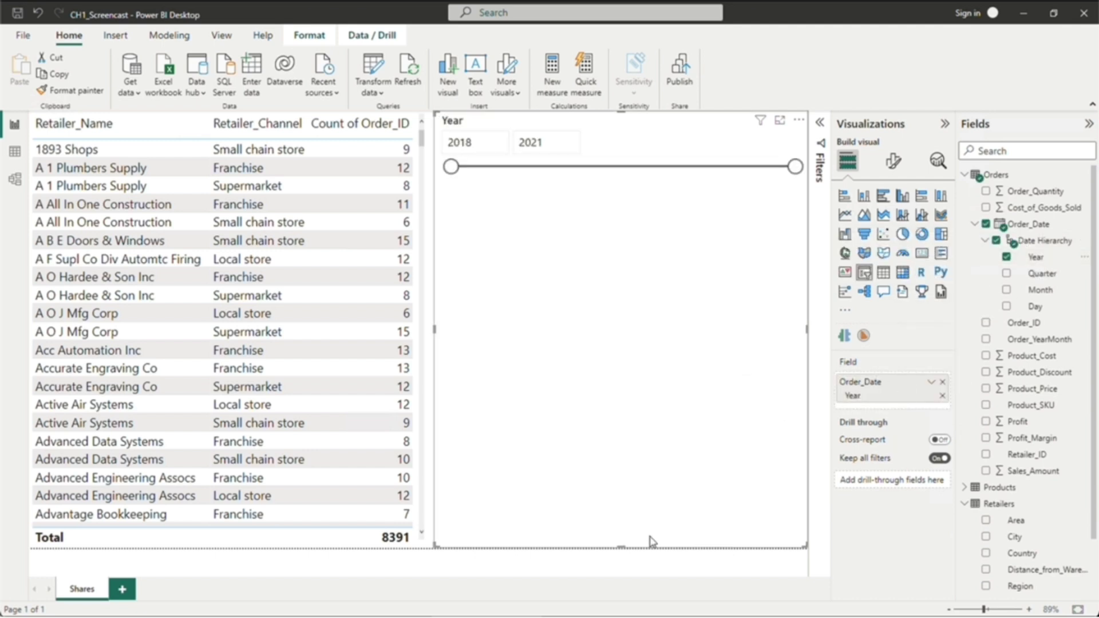
Step: Shrink the Year slicer in height and width so it occupies only the report page's upper right corner
drag(620, 548, 623, 465)
drag(624, 375, 620, 213)
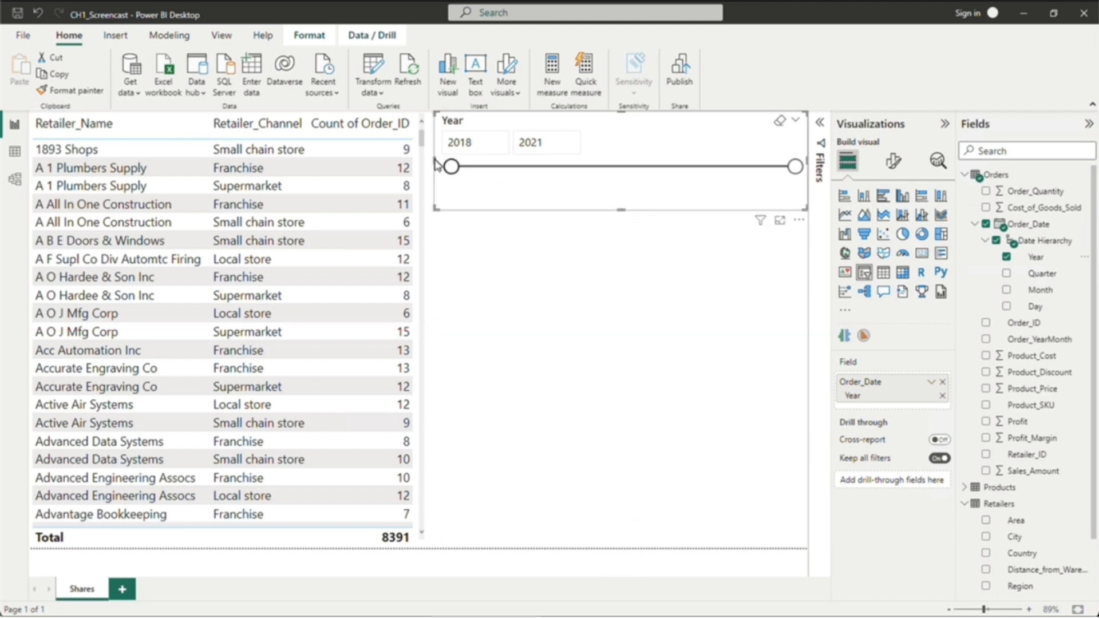
drag(437, 161, 654, 160)
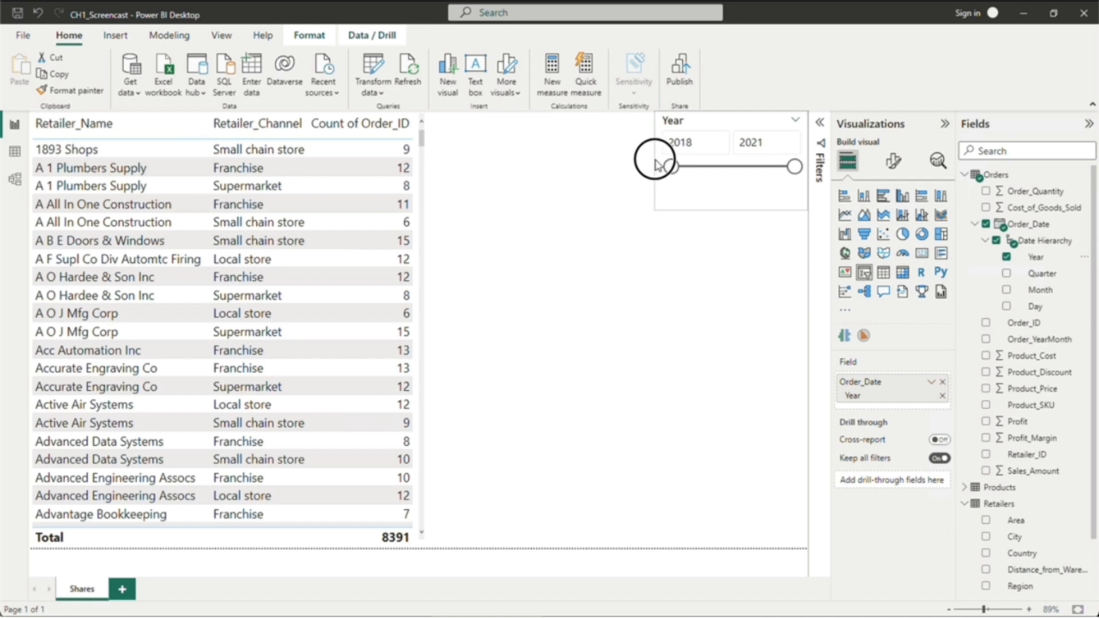
click(655, 314)
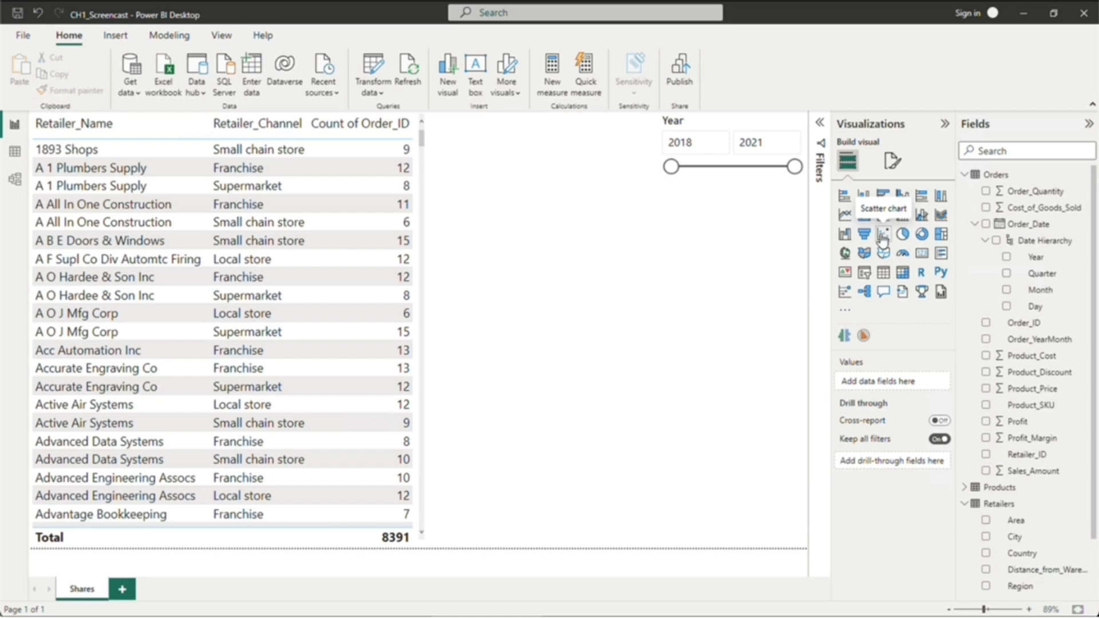
Step: Add a scatter chart with average Distance_from_Warehouse on the X axis, Order_Quantity on the Y axis and Region as its values
click(883, 240)
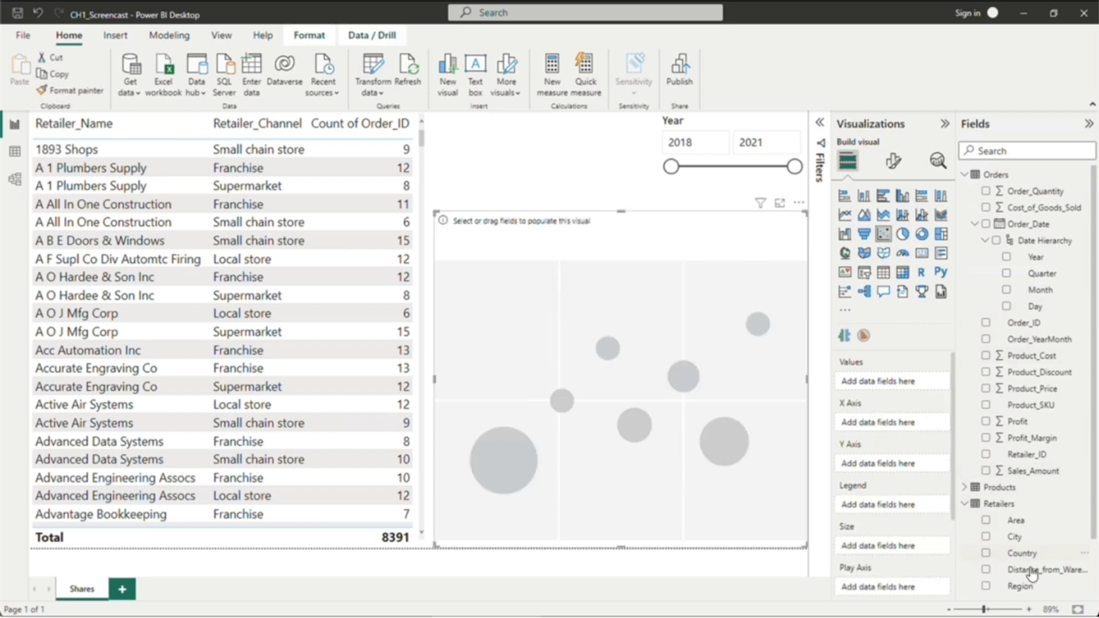
click(956, 531)
drag(956, 532, 876, 423)
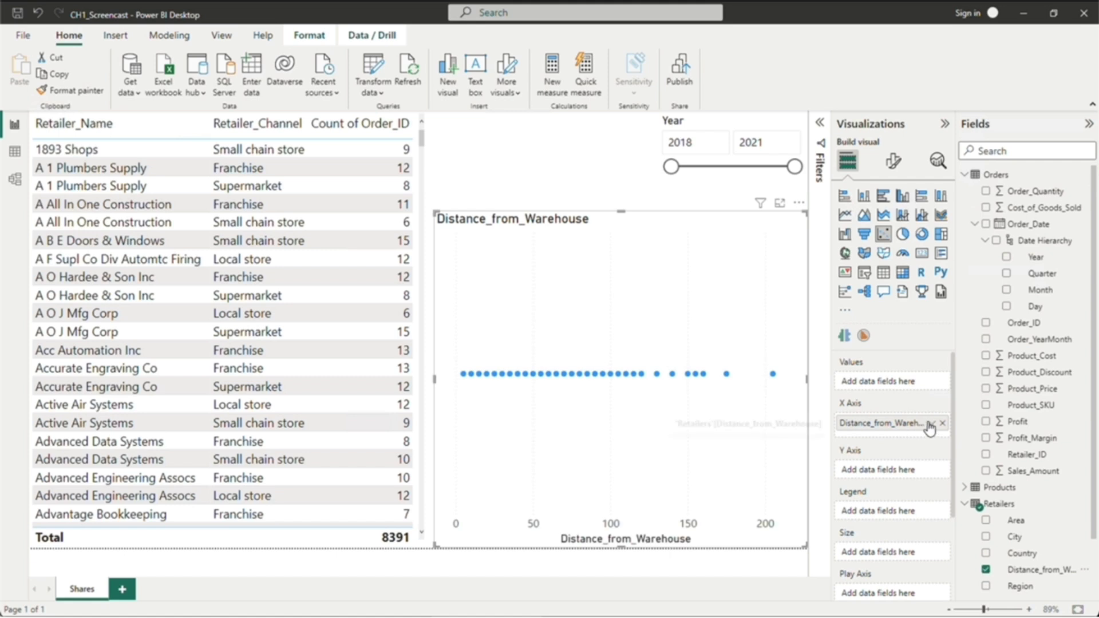
click(976, 254)
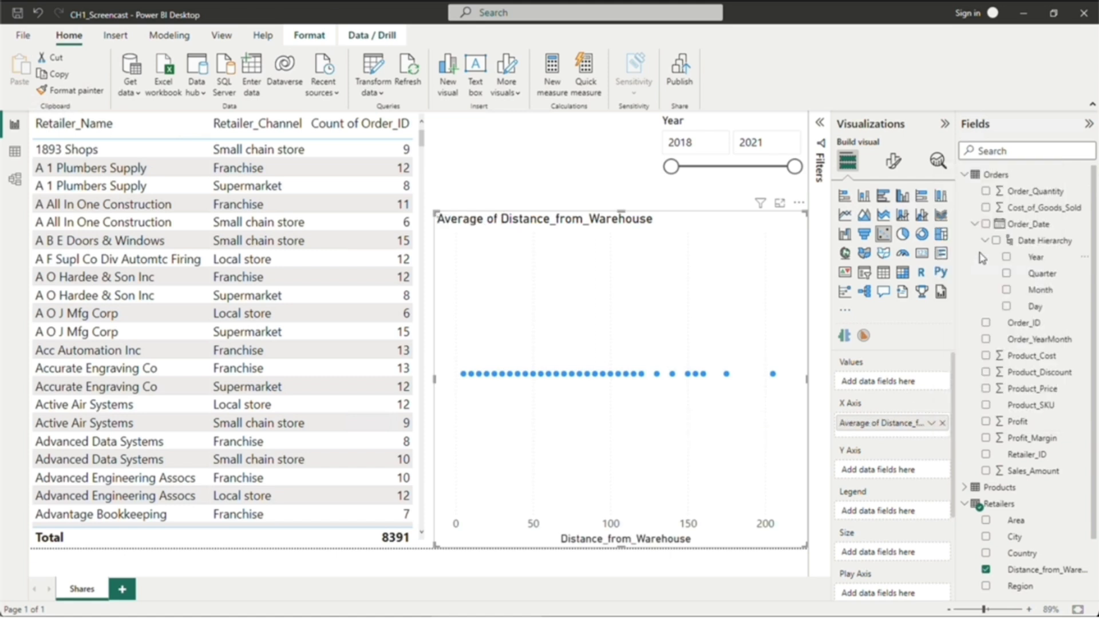
drag(1042, 195, 897, 471)
drag(1019, 586, 882, 385)
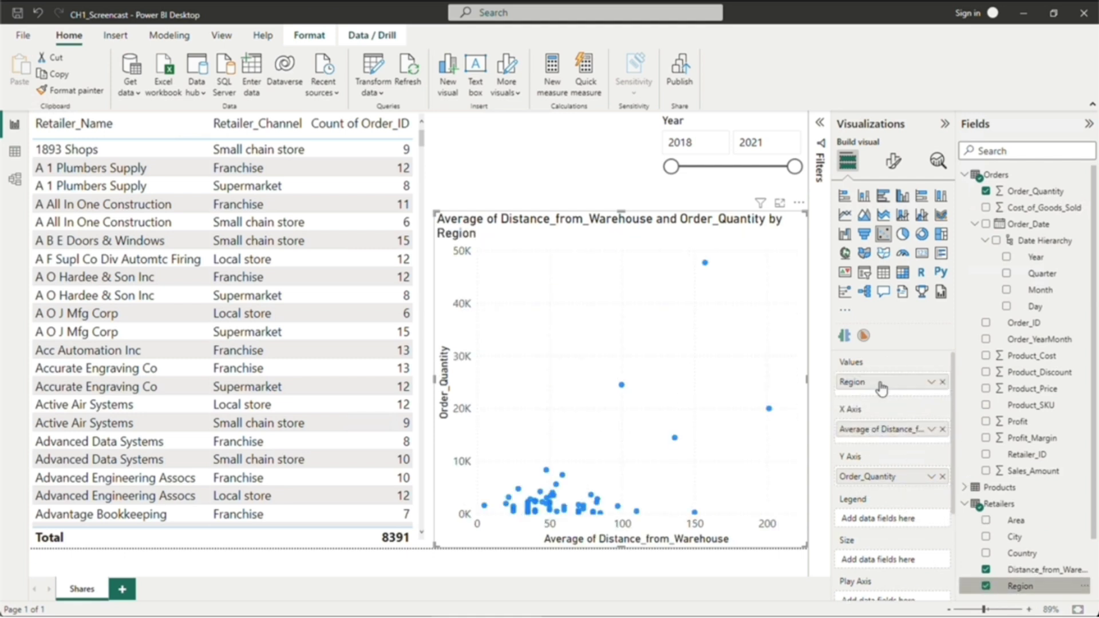
Step: Shrink the scatter chart to about half its height and widen it slightly towards the retailer table
drag(621, 549, 610, 388)
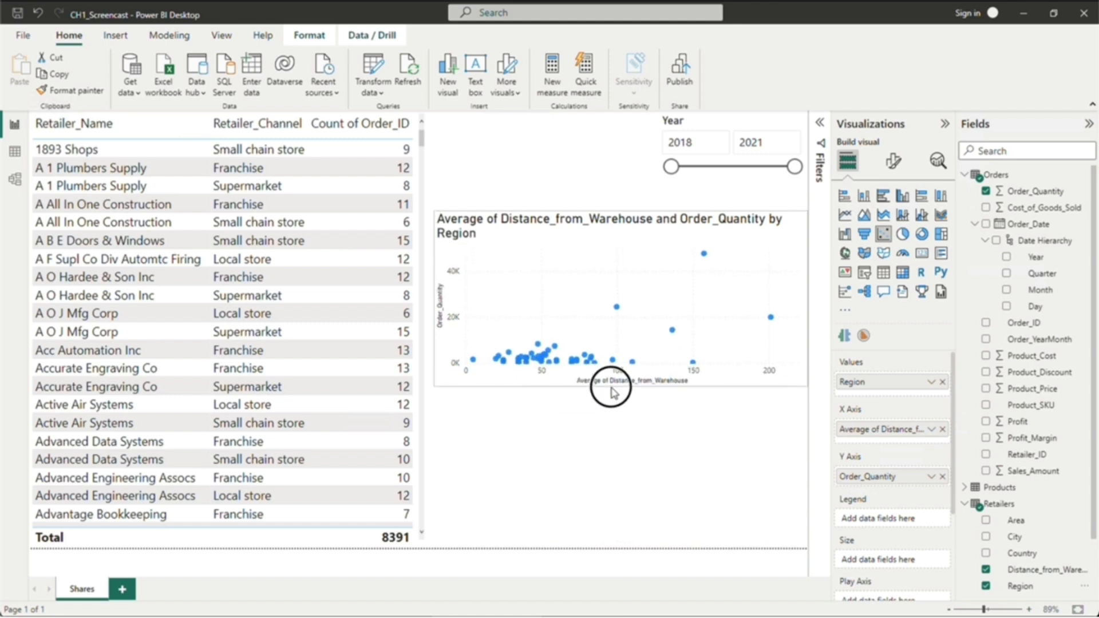
drag(431, 300, 426, 301)
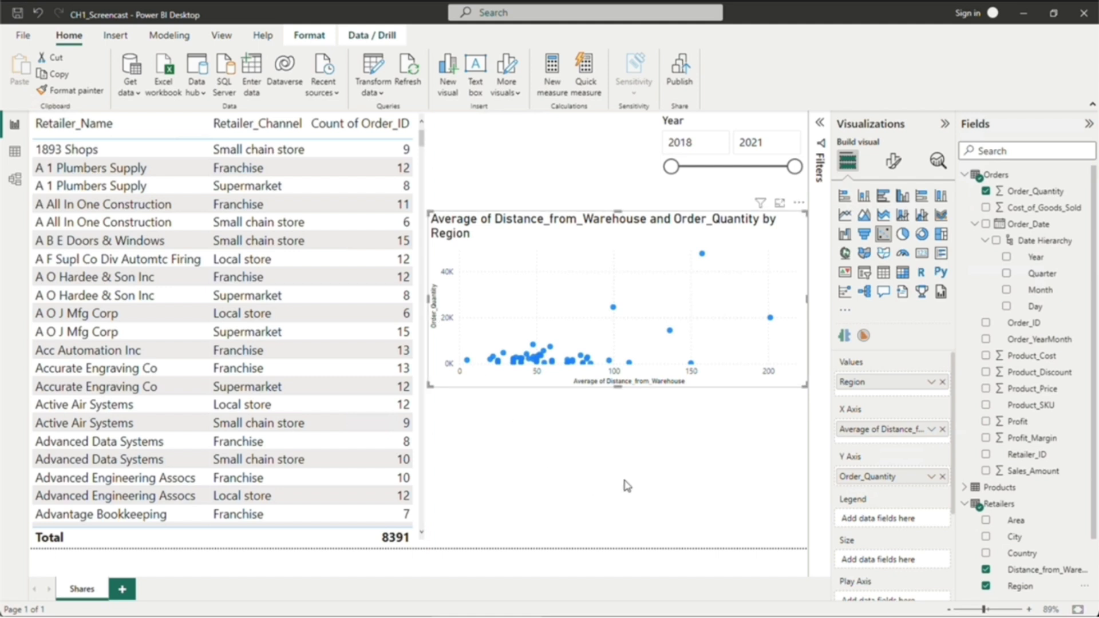
click(627, 485)
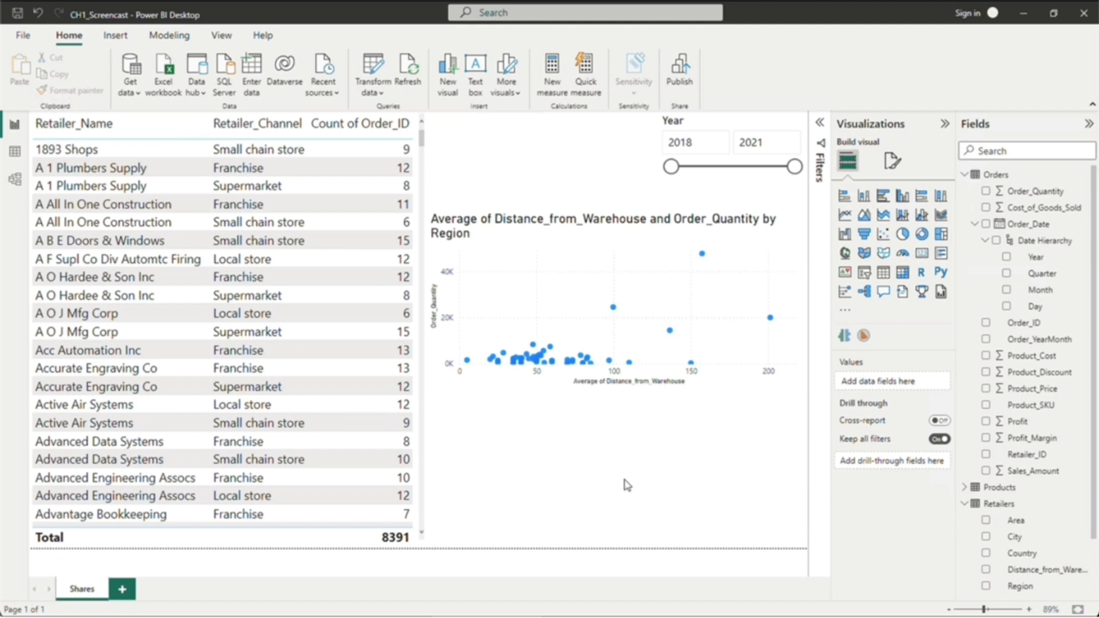
Step: Add a second scatter chart below the first and put Order_Quantity on its Y axis
click(762, 375)
key(Escape)
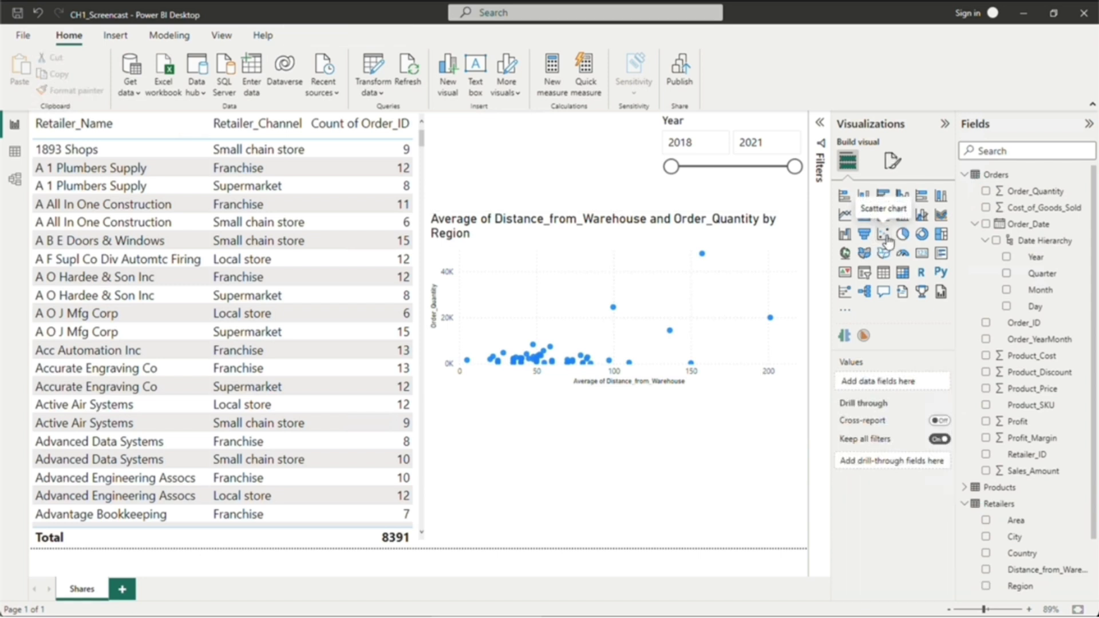
click(885, 236)
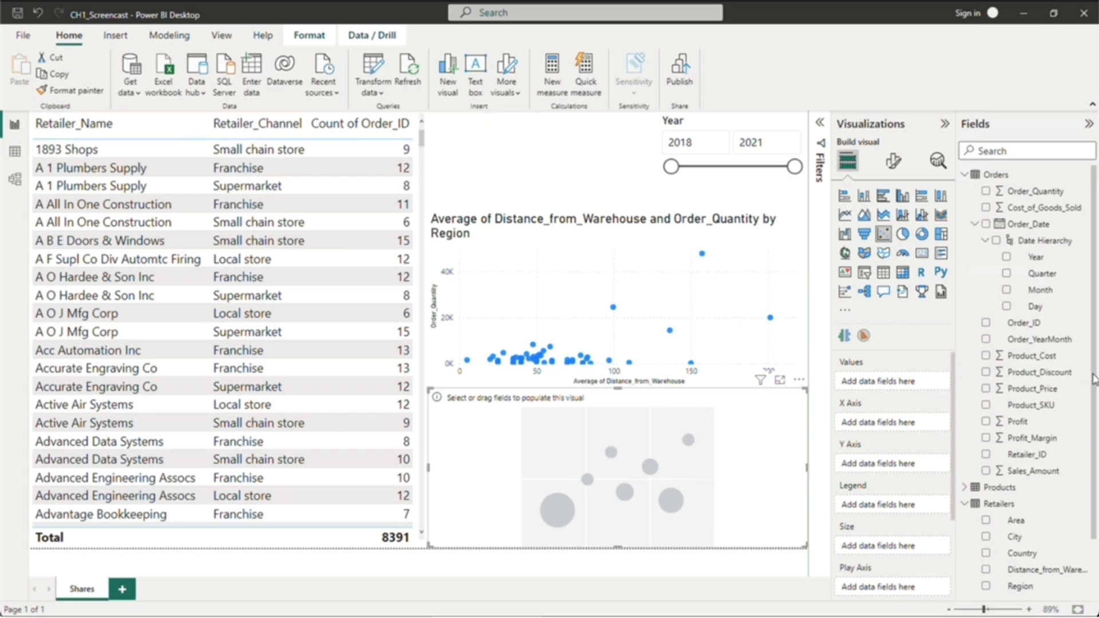
mouse_move(1094, 379)
mouse_down()
mouse_move(1091, 394)
mouse_move(1087, 368)
mouse_up()
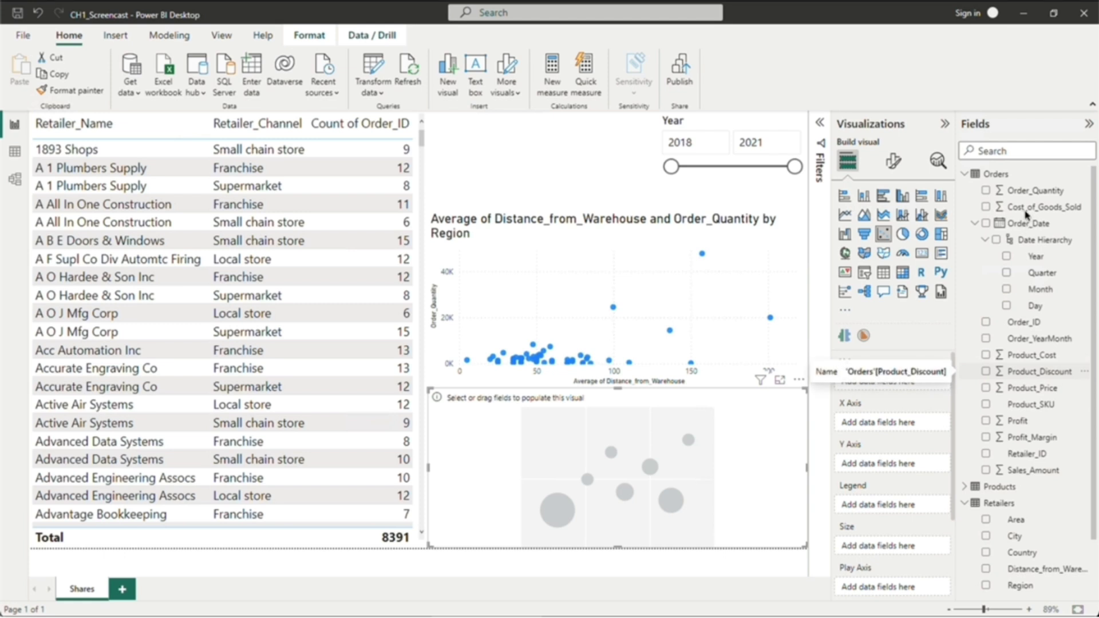
drag(1031, 190, 899, 463)
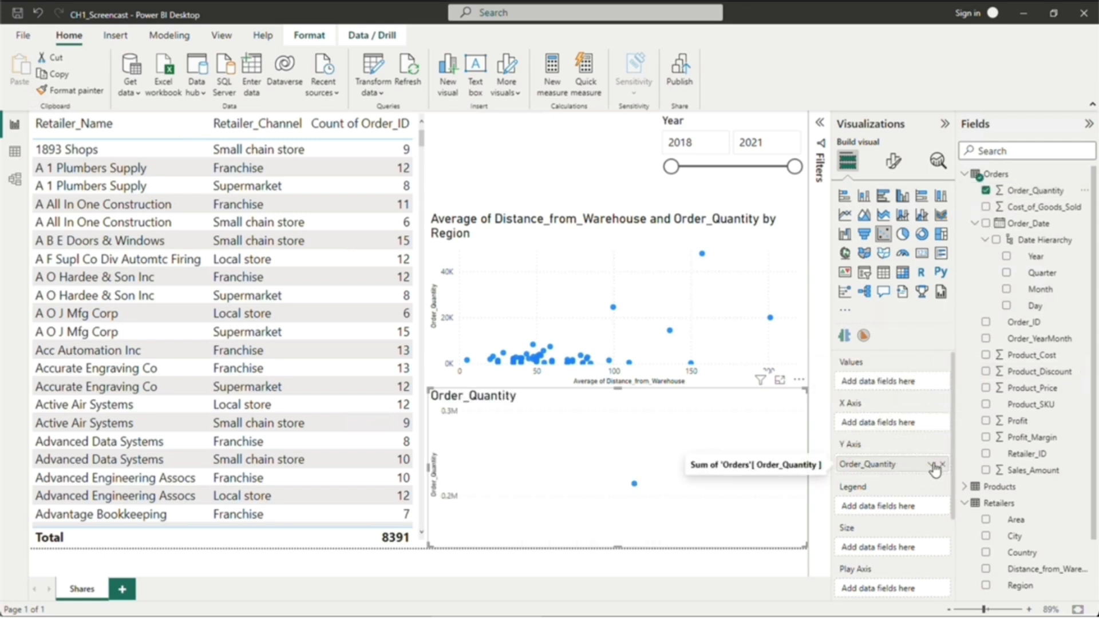
click(930, 464)
click(983, 298)
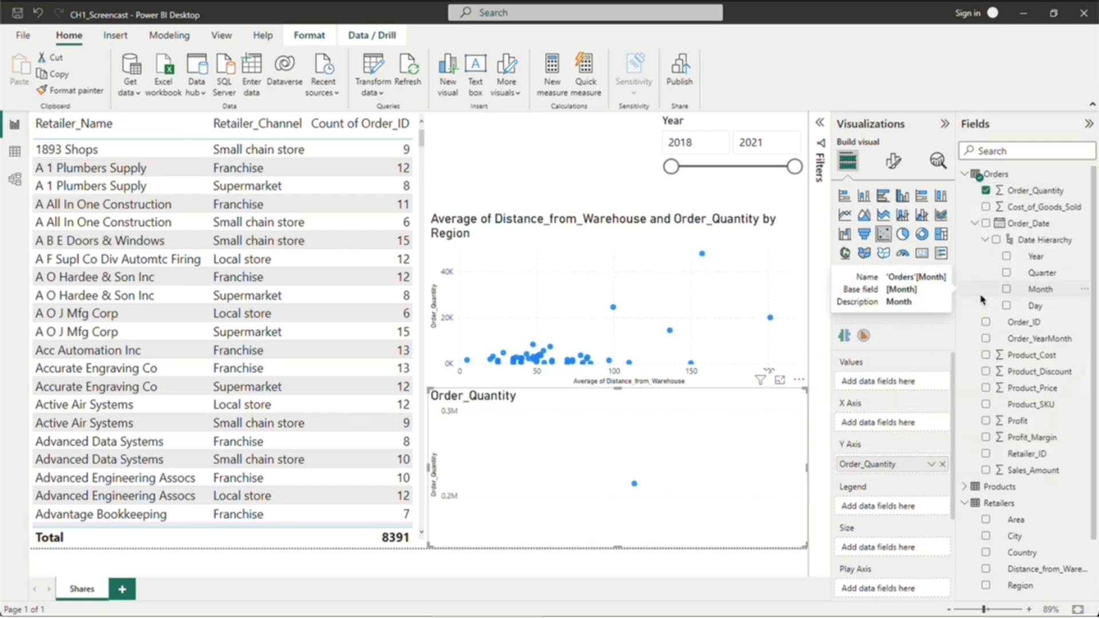
Step: Put Product_Price on the lower scatter chart's X axis and summarize it as Average
drag(1036, 390, 893, 423)
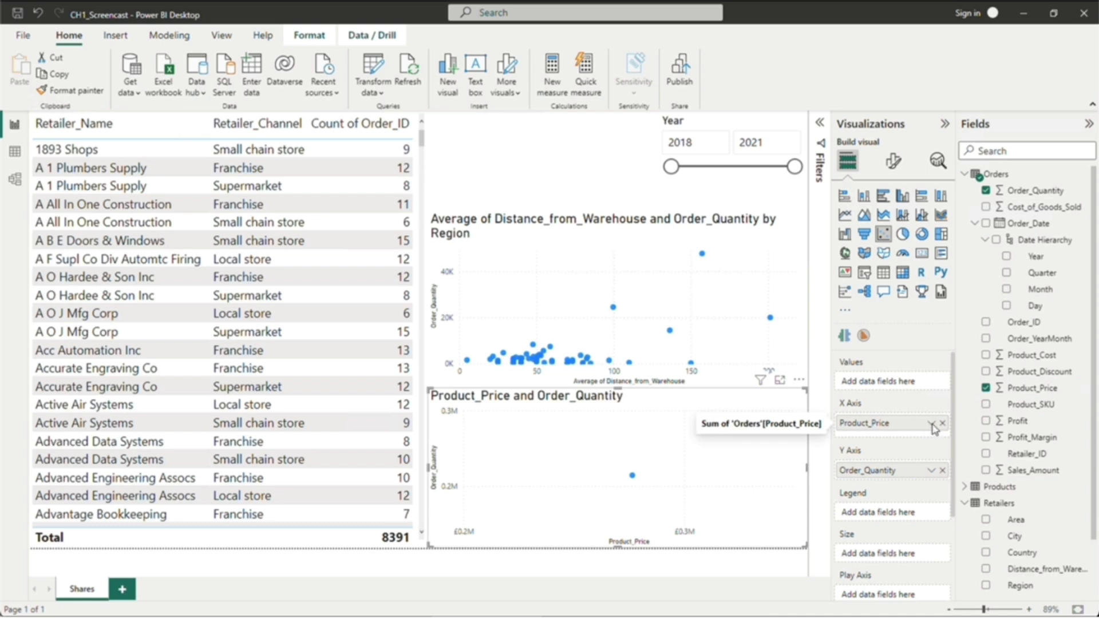
click(931, 423)
click(974, 272)
Step: Set Product_Name from Products as the lower scatter chart's values and Sales_Amount from Orders as its bubble size
click(965, 487)
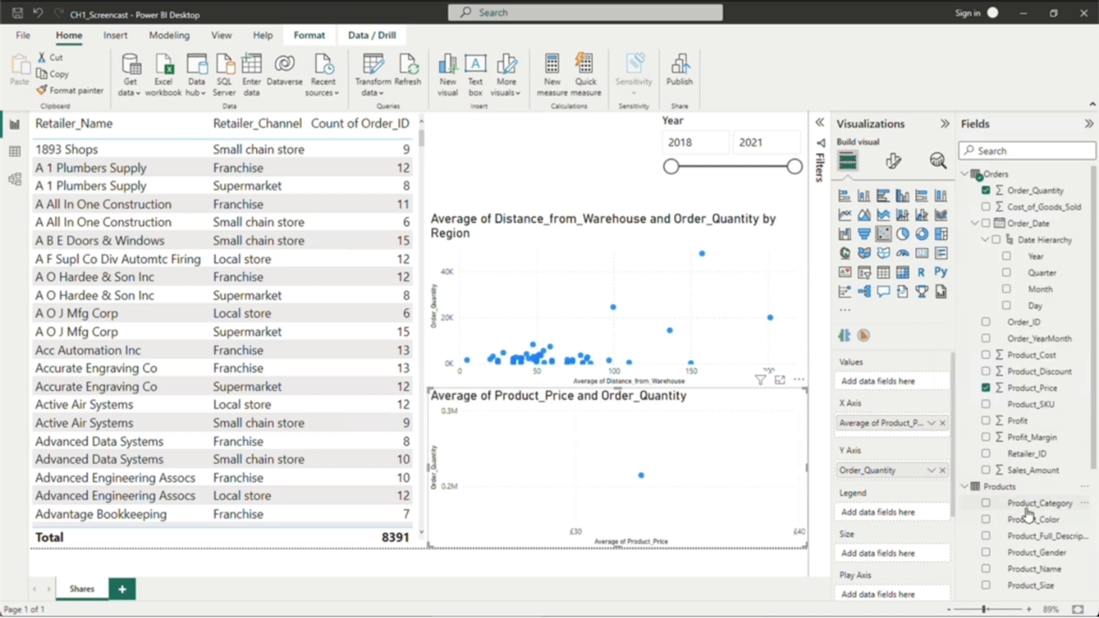
drag(1022, 567, 897, 389)
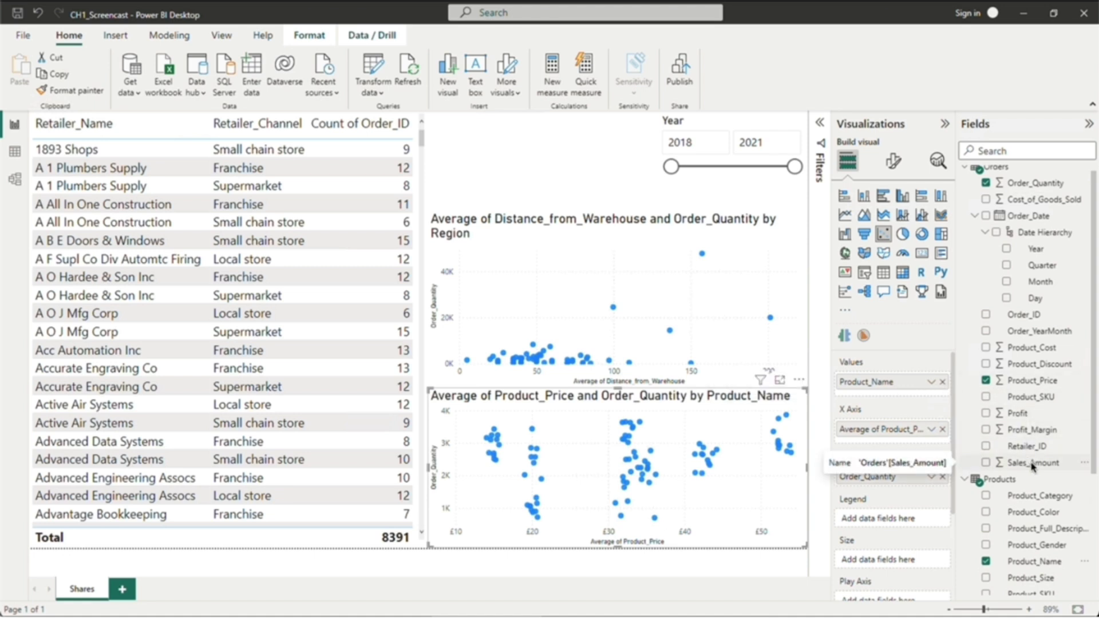
drag(1033, 467, 902, 564)
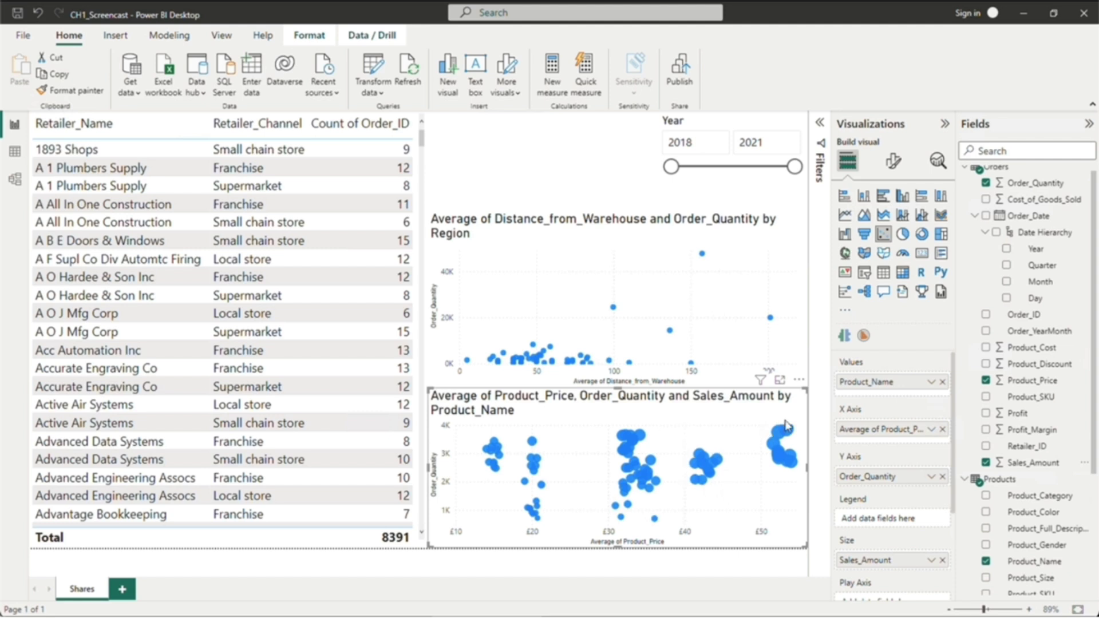
Step: Examine the product name, average price, order quantity and sales amount of individual bubbles in the lower scatter chart
mouse_move(782, 438)
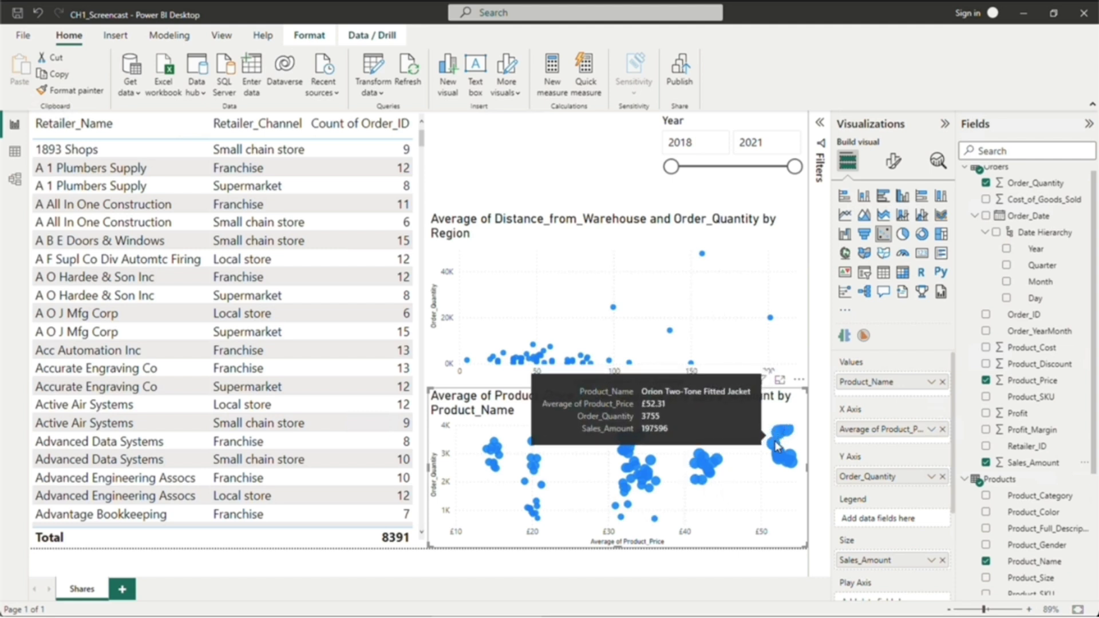
mouse_move(791, 467)
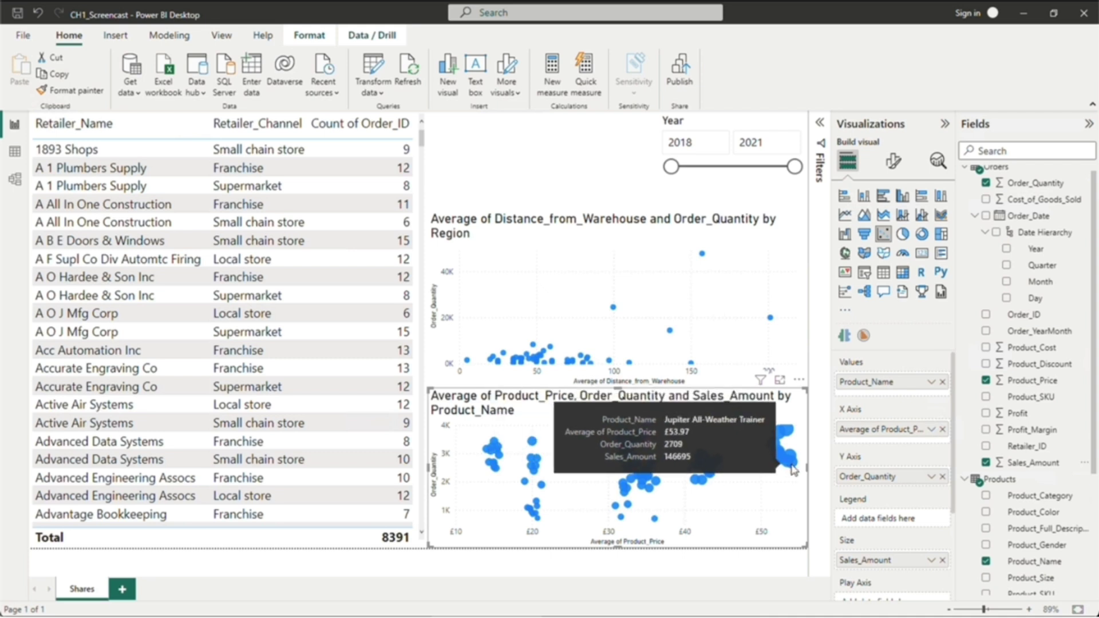
mouse_move(703, 464)
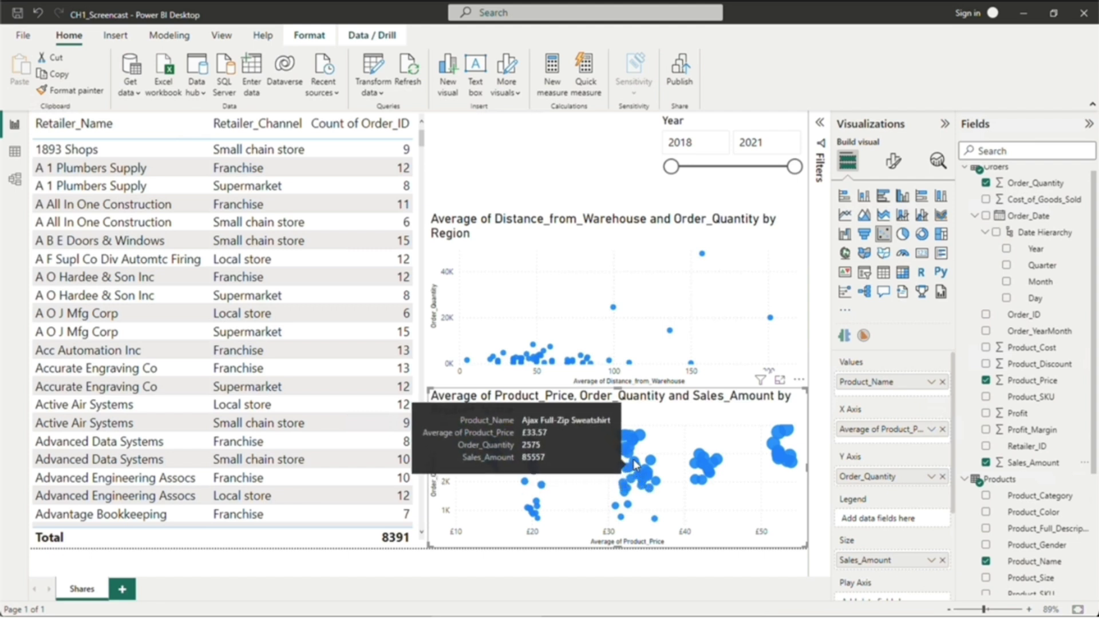
mouse_move(632, 445)
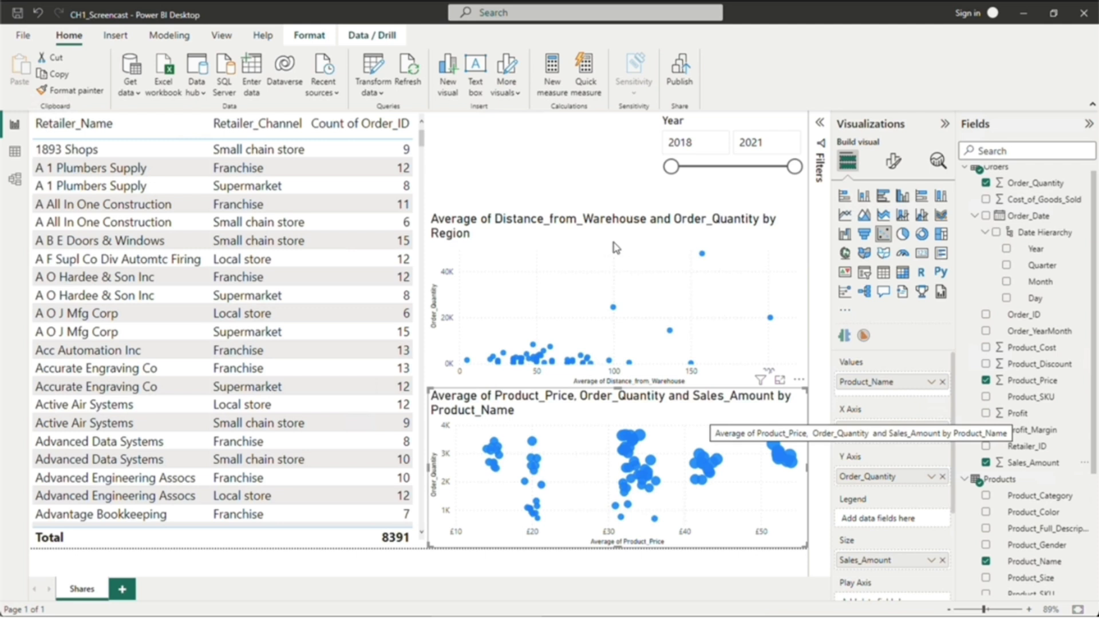
click(559, 162)
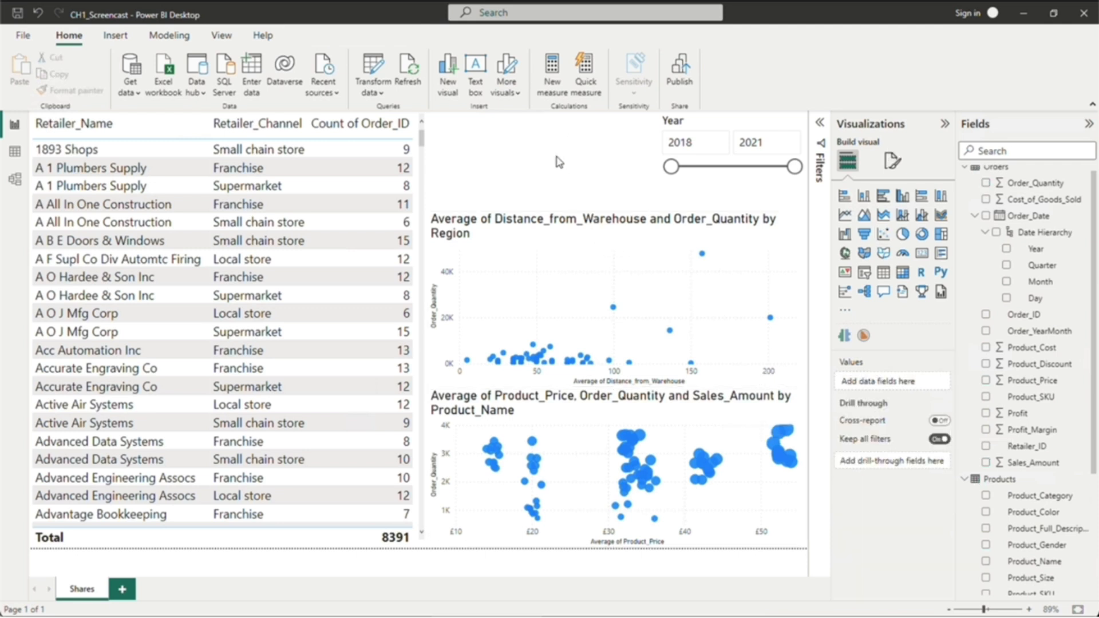
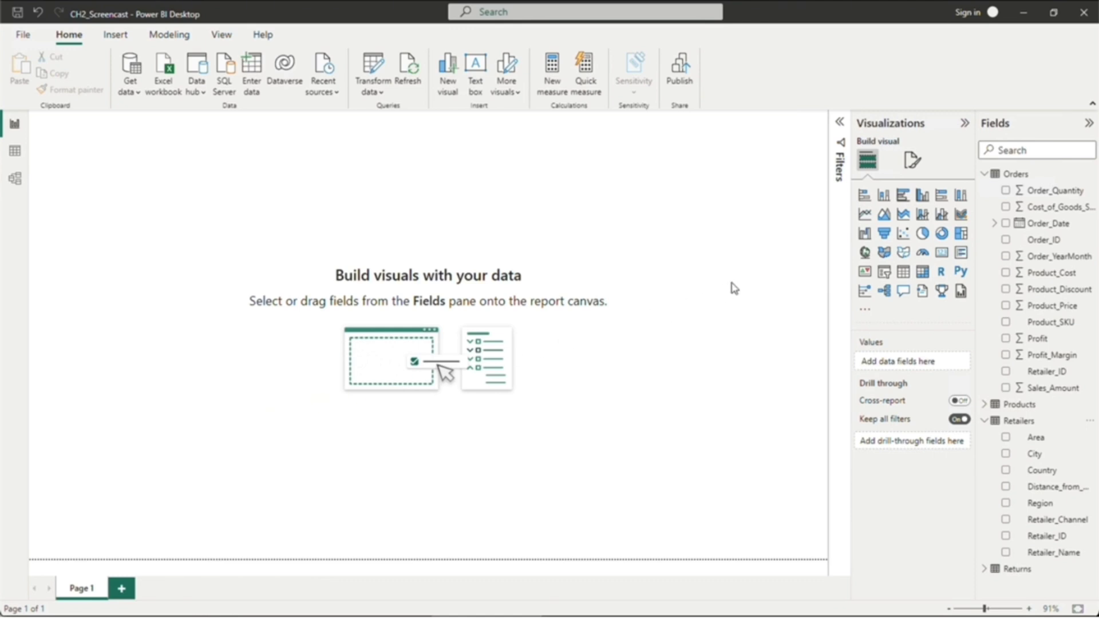
Step: Add a clustered bar chart to Page 1 of CH2_Screencast, filling the page's height and about 70% of its width
click(905, 205)
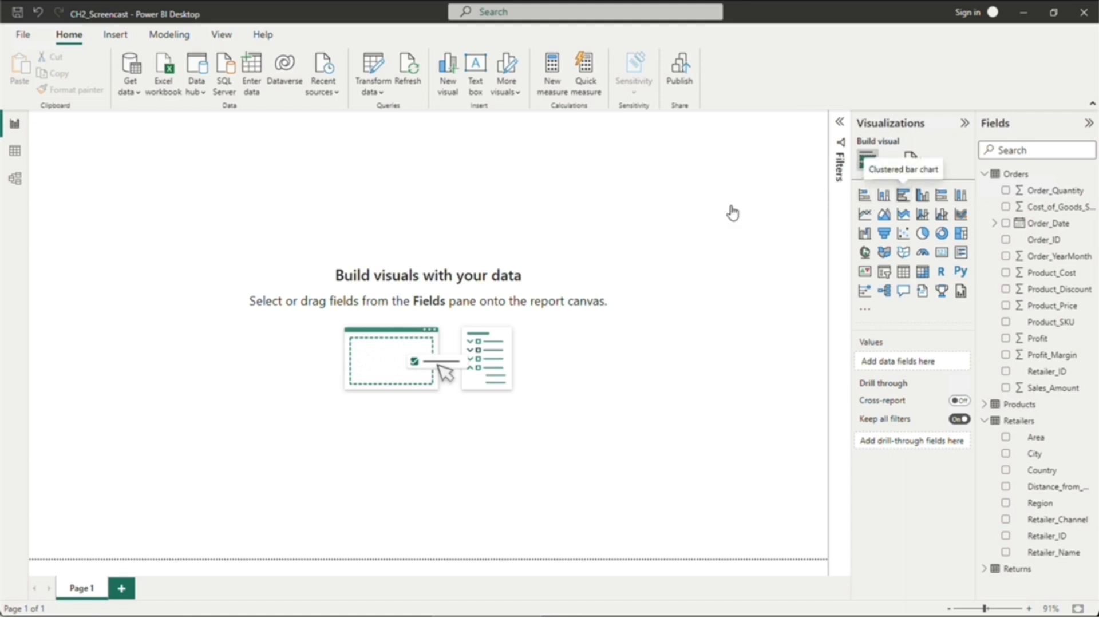
drag(201, 281, 597, 559)
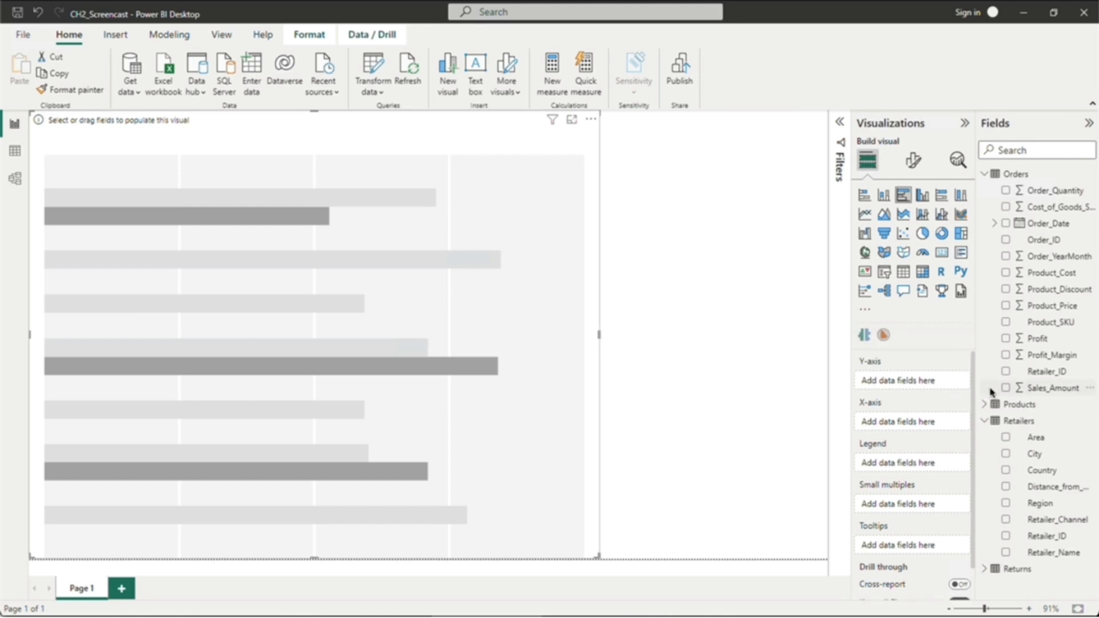
Step: Put Retailer_Name on the clustered bar chart's Y-axis and Count of Order_ID on its X-axis
drag(1025, 552, 911, 387)
drag(1041, 239, 914, 435)
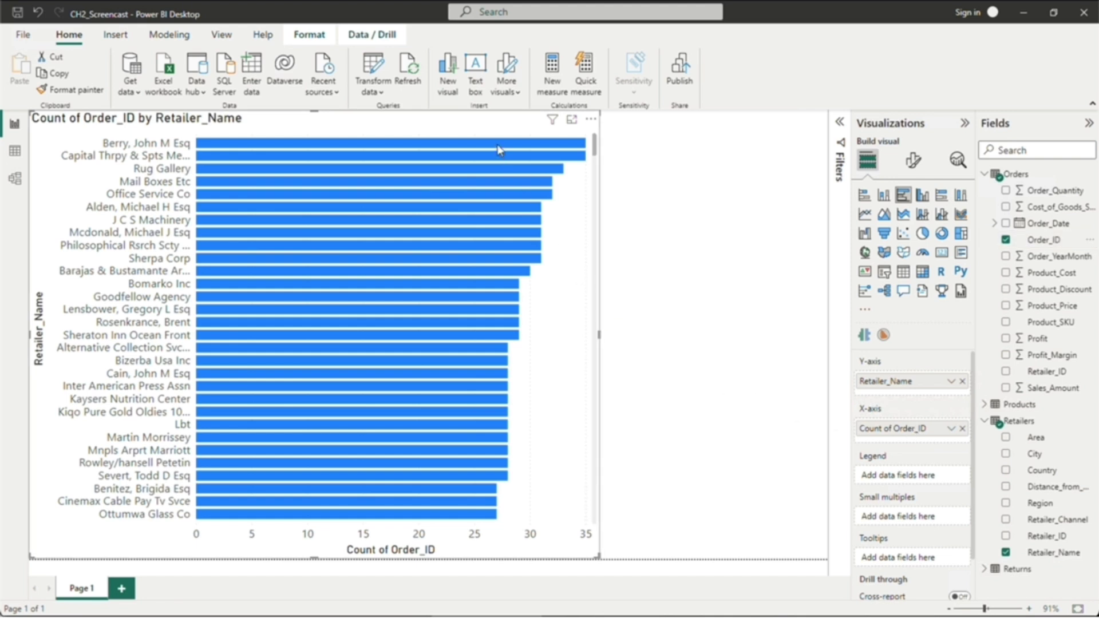
mouse_move(498, 150)
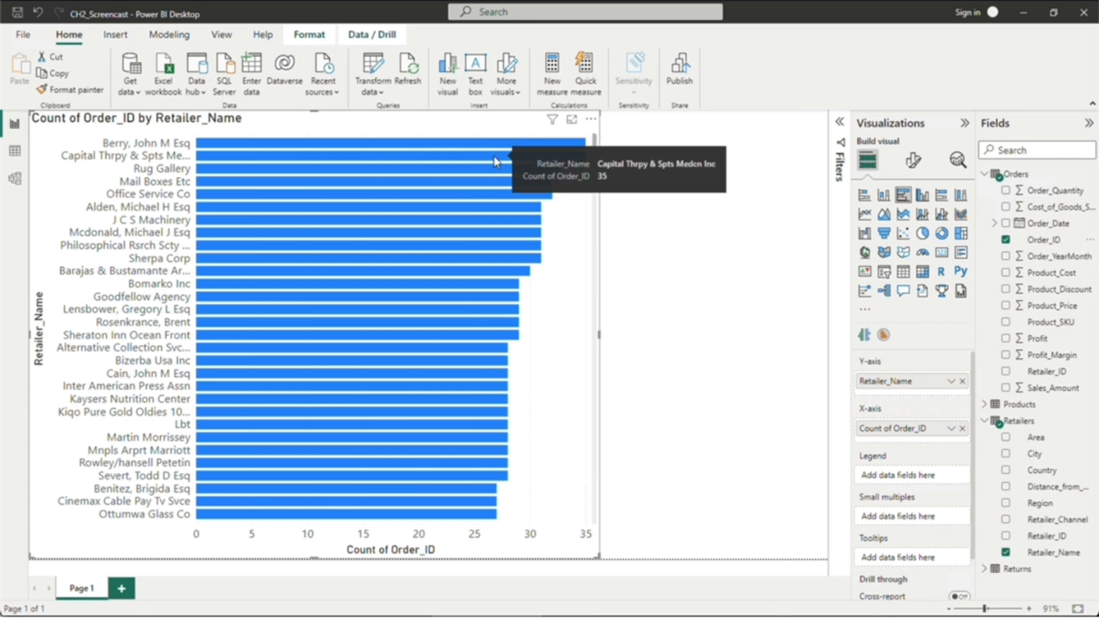
Step: Add a Retailer_Channel slicer beside the bar chart, shortened to fit its options, and filter it to Franchise
click(737, 283)
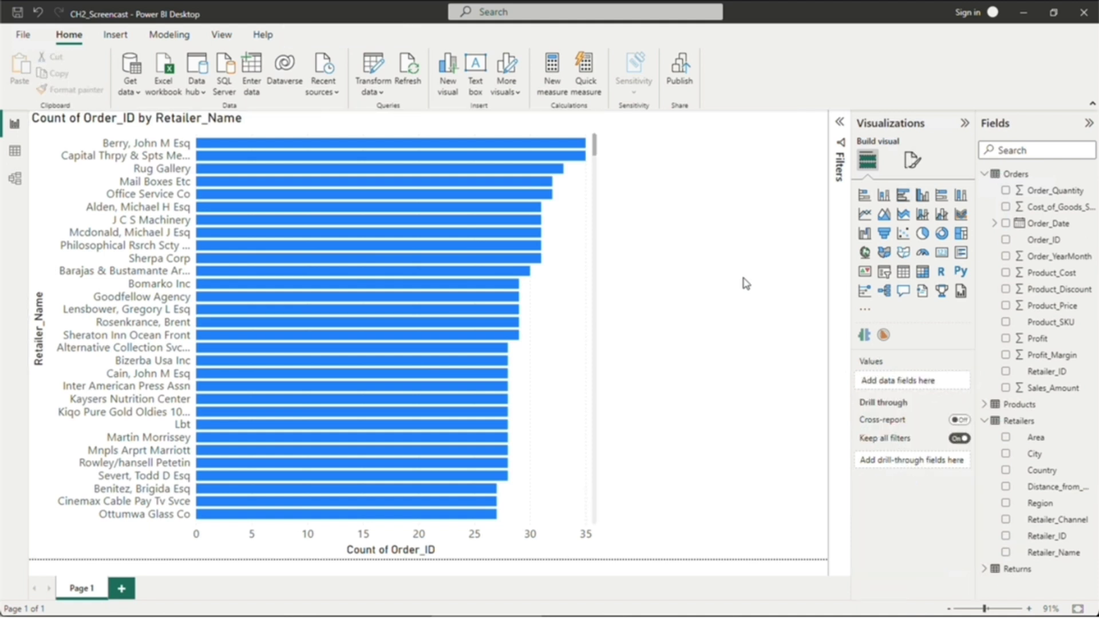
click(885, 274)
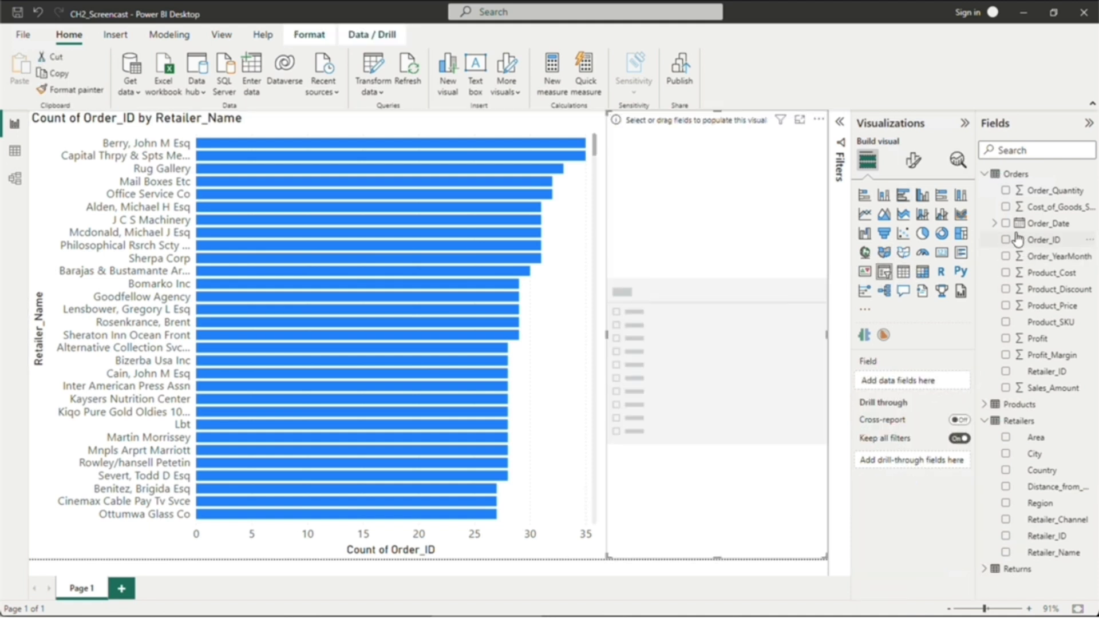
click(1055, 521)
drag(1055, 526, 911, 381)
drag(683, 558, 683, 232)
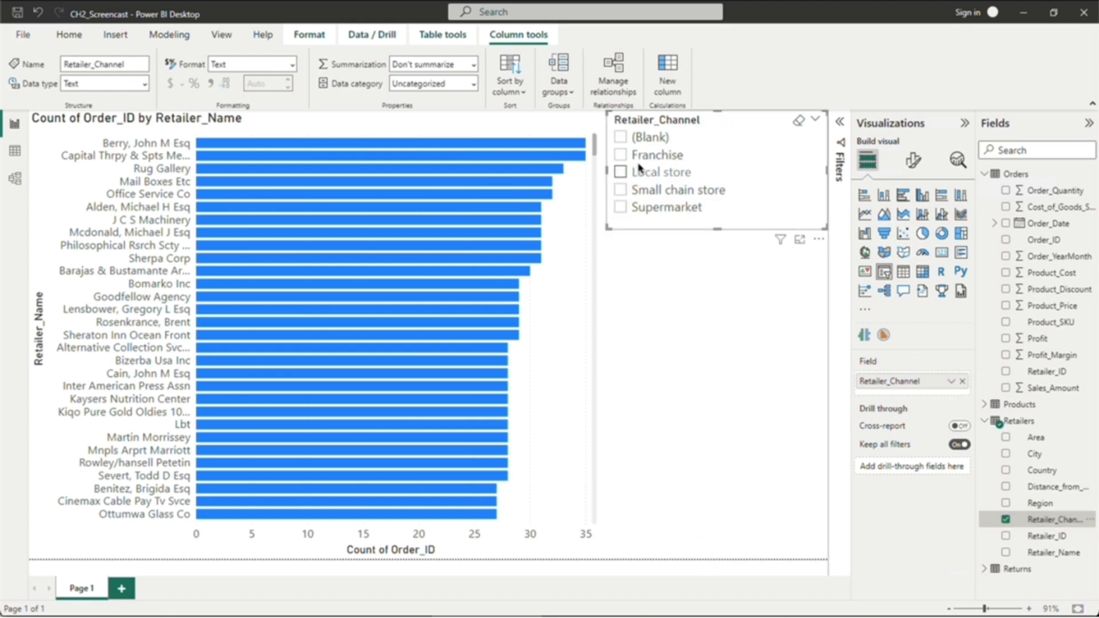
click(621, 156)
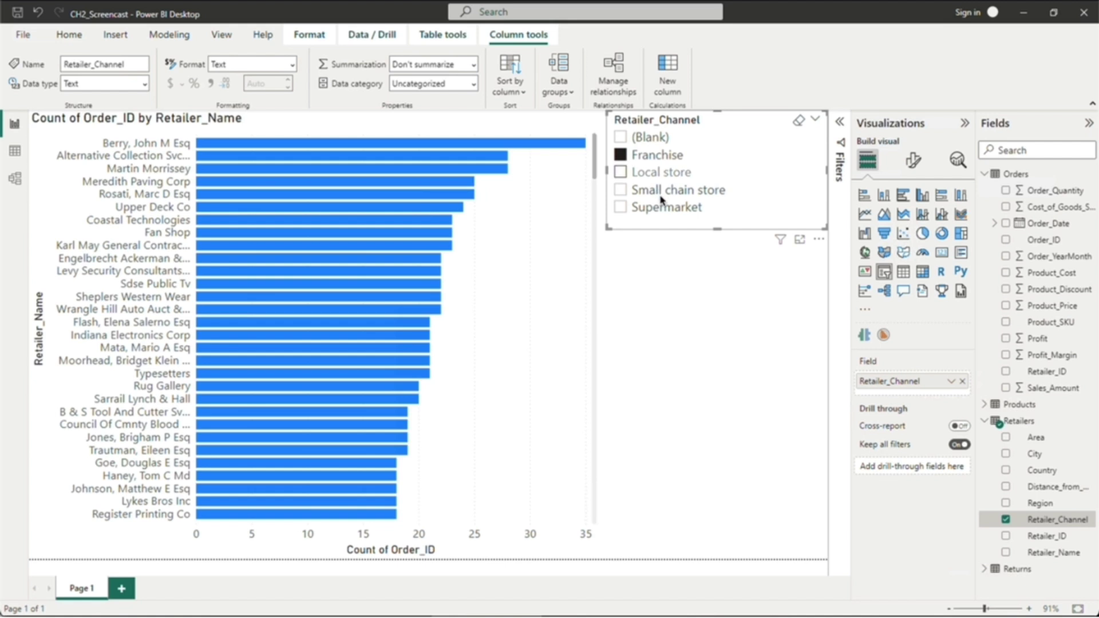
Step: Add a second slicer below the channel slicer using Year from the Order_Date hierarchy
click(786, 262)
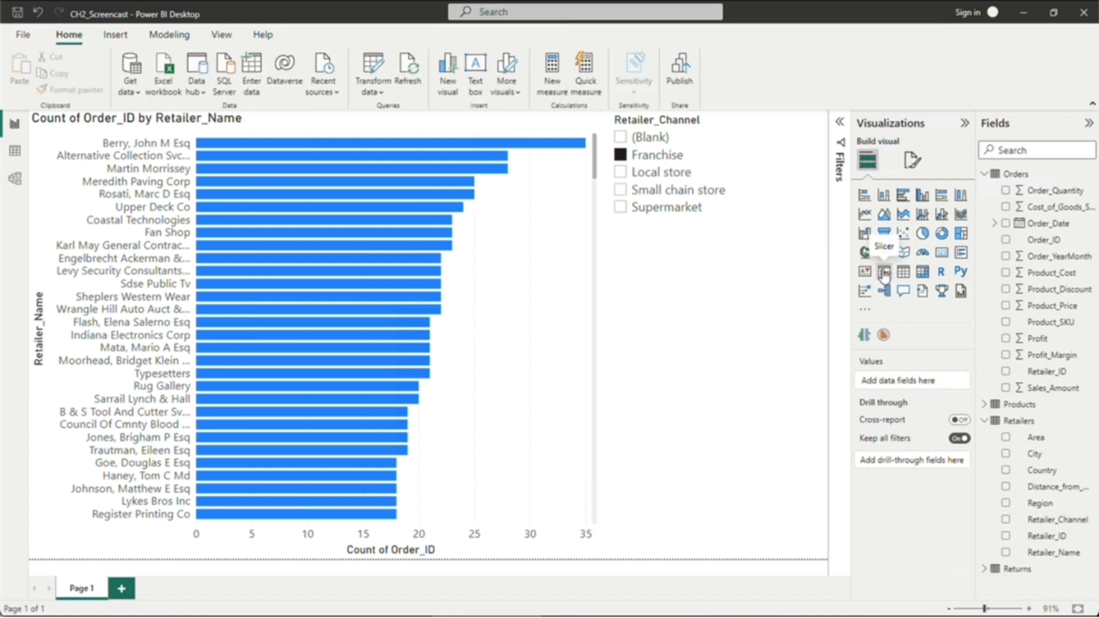
click(885, 275)
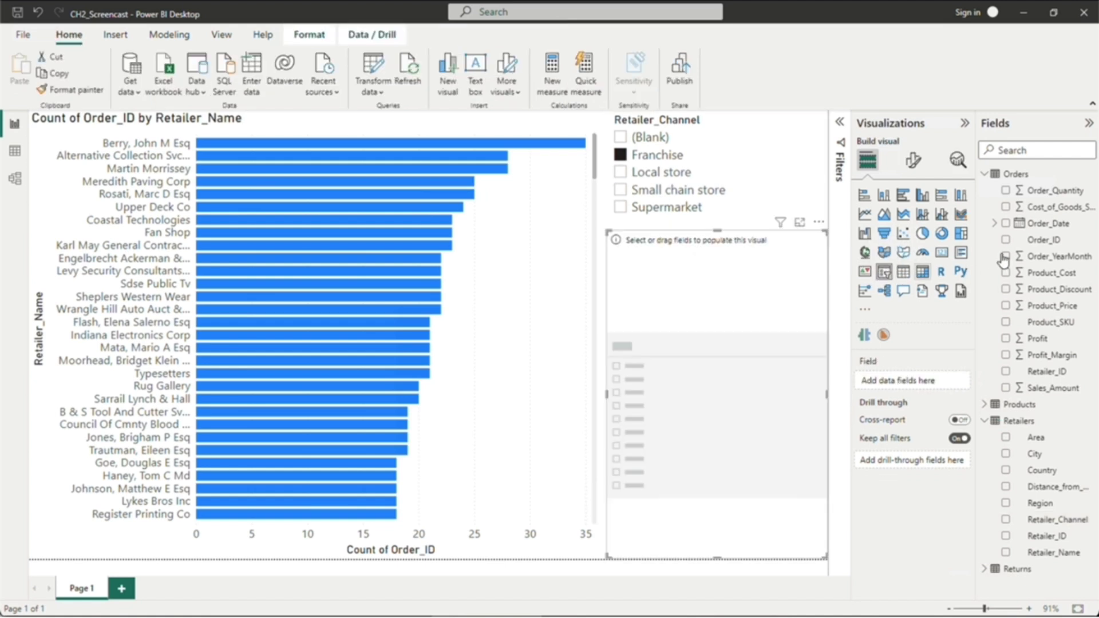
click(995, 224)
click(1006, 240)
drag(1057, 257, 931, 385)
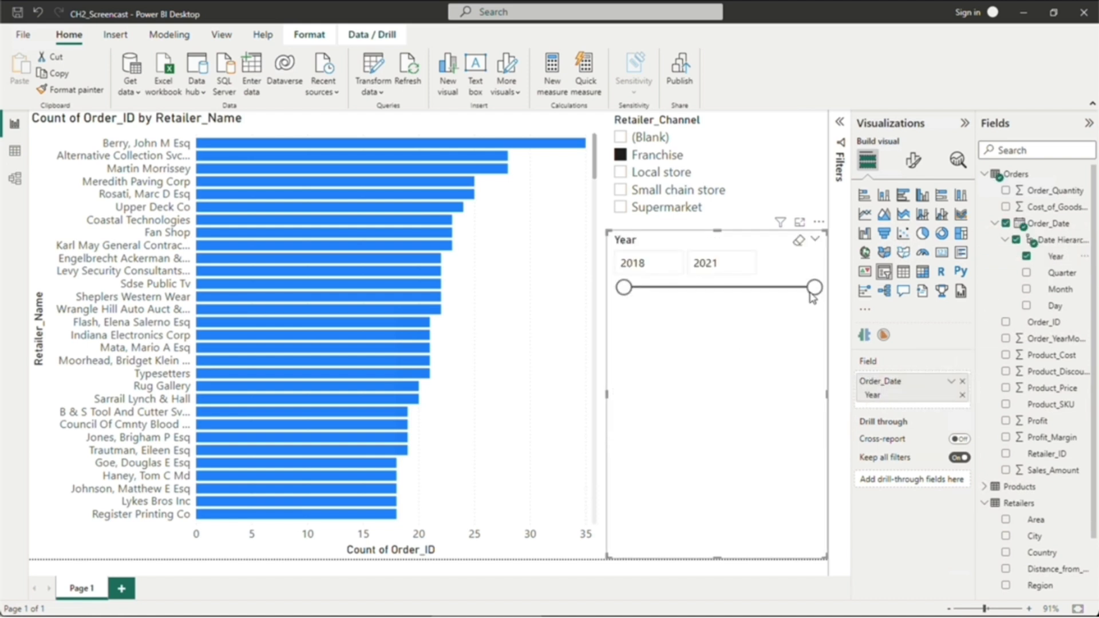
Step: Narrow the Year slicer's range to 2018–2018 and shorten the slicer to fit its slider
drag(815, 288, 624, 287)
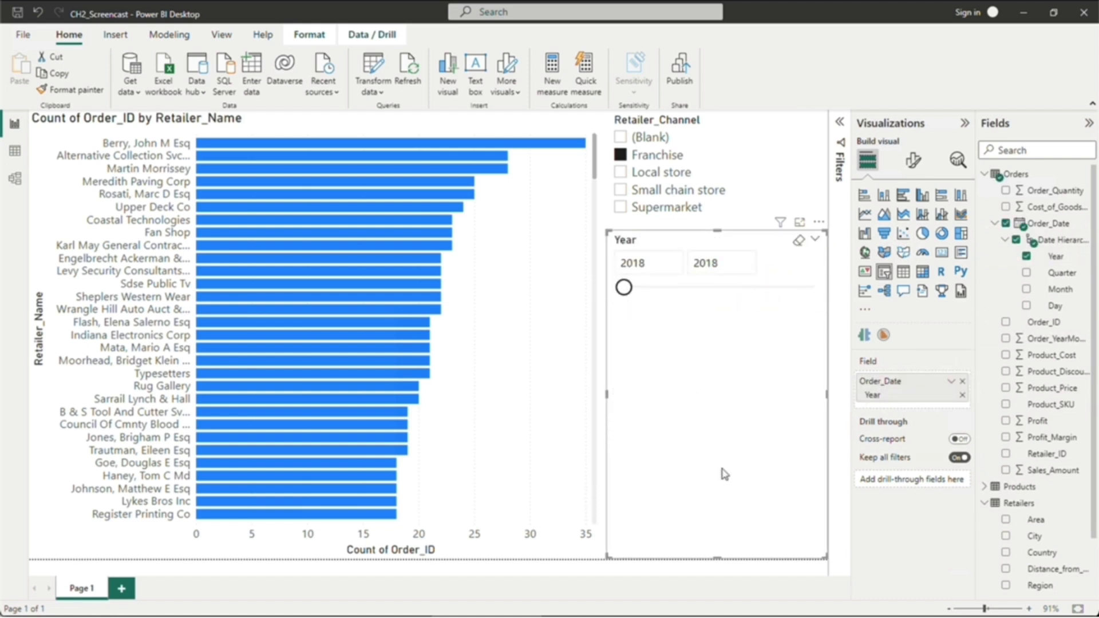
drag(720, 526, 699, 325)
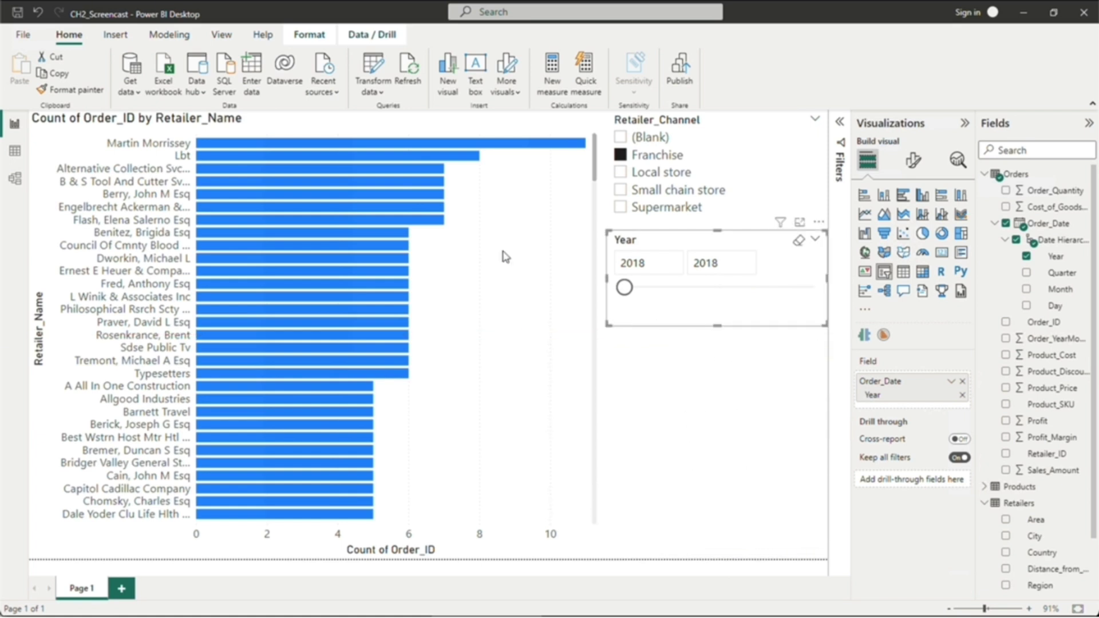
mouse_move(483, 147)
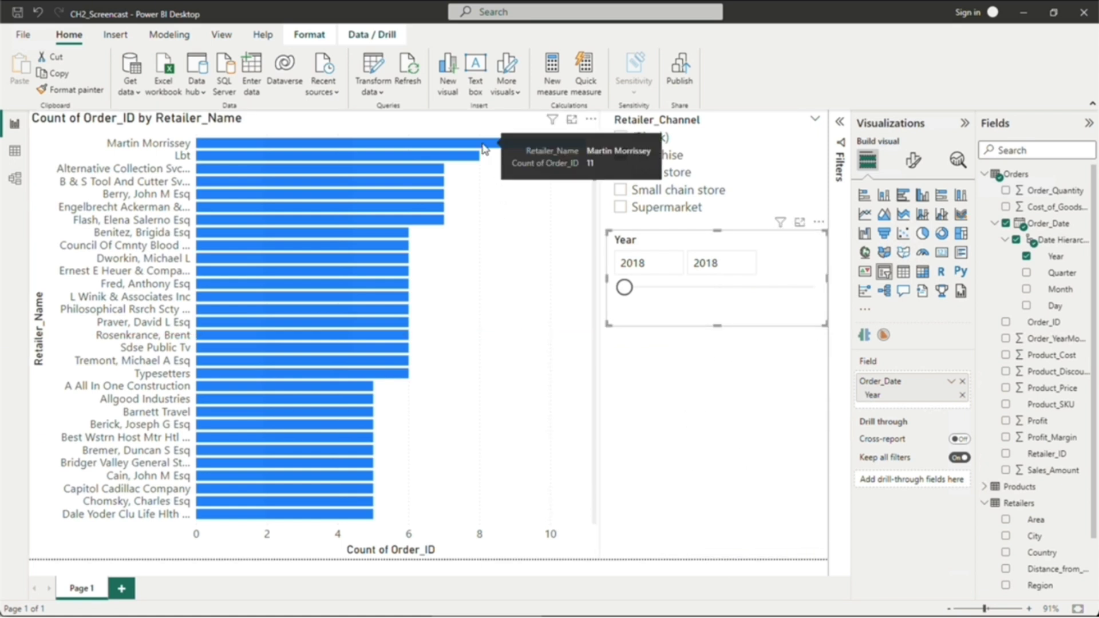
click(646, 545)
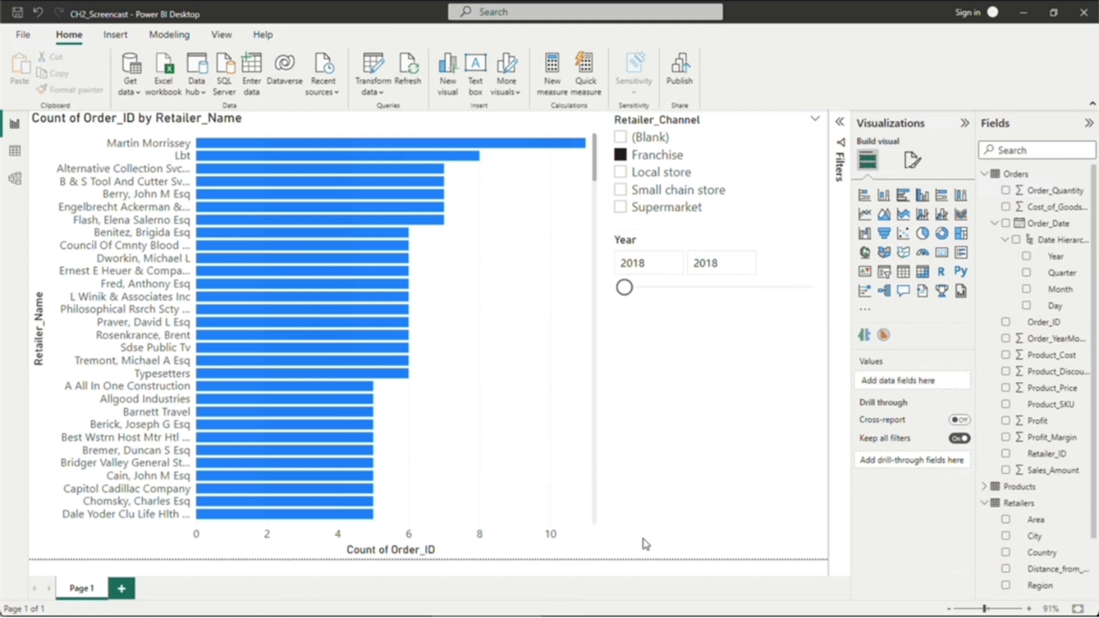
Step: Change the bar chart's title to "Total Orders by Retailer and Year"
click(592, 557)
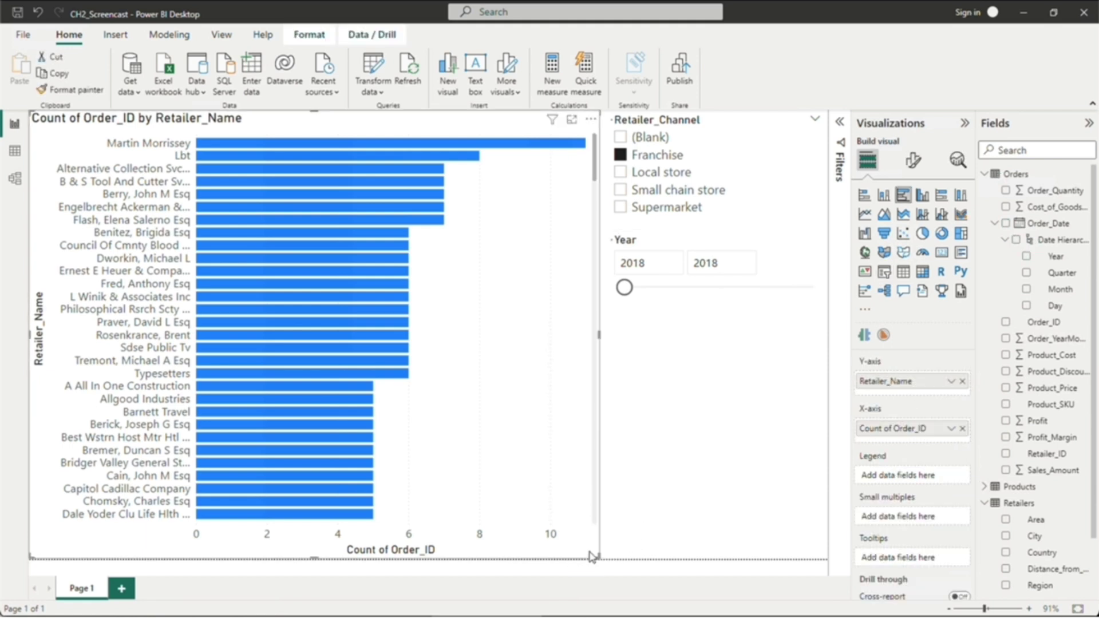
click(913, 166)
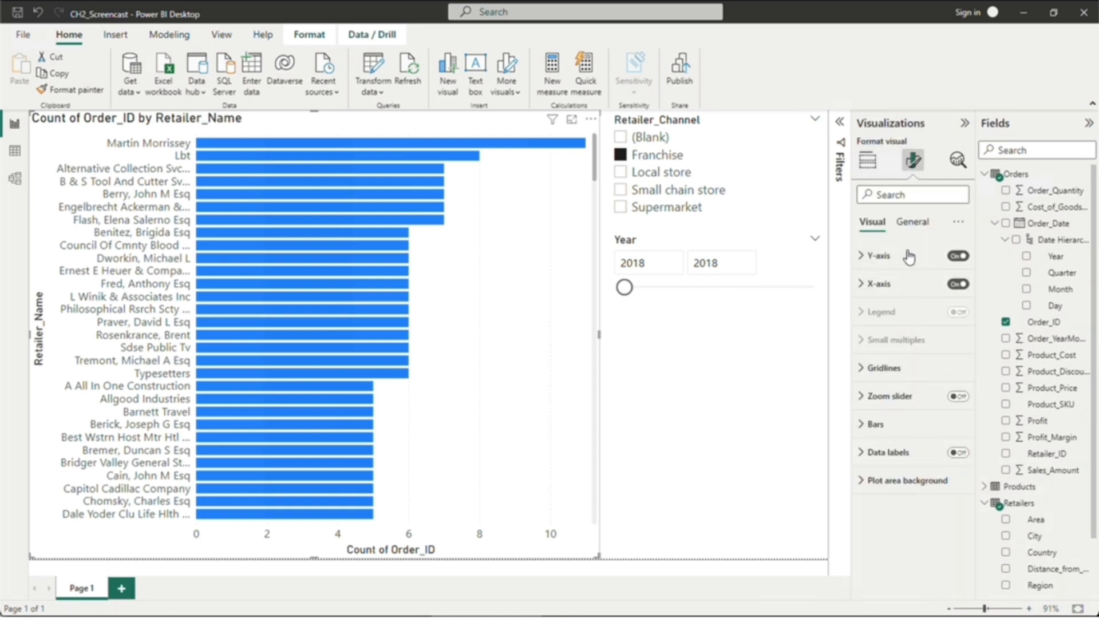
click(917, 225)
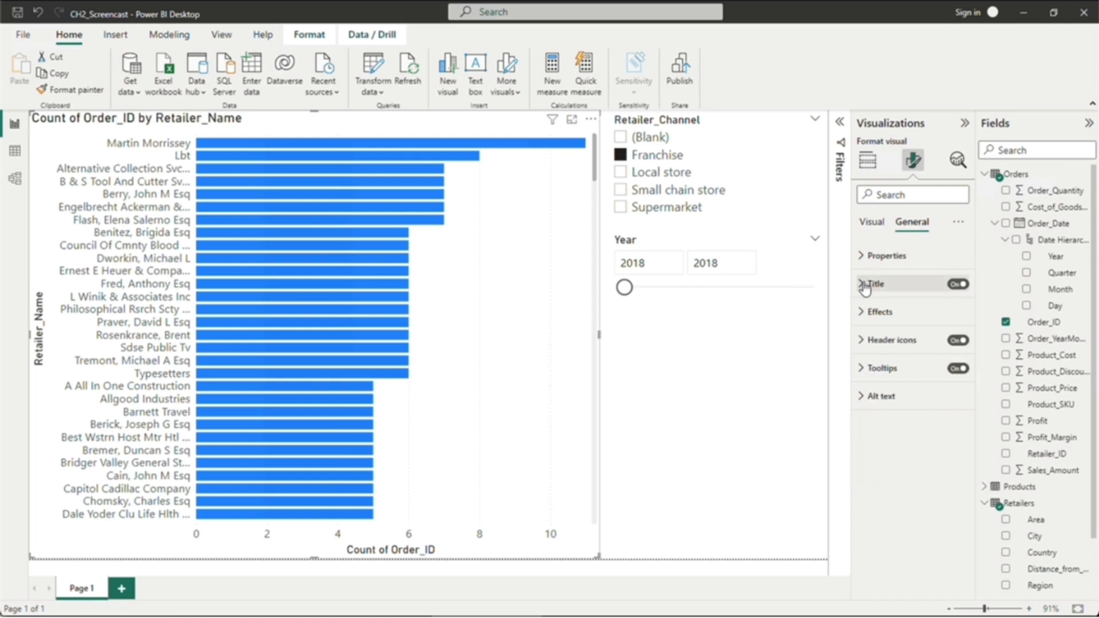
click(865, 287)
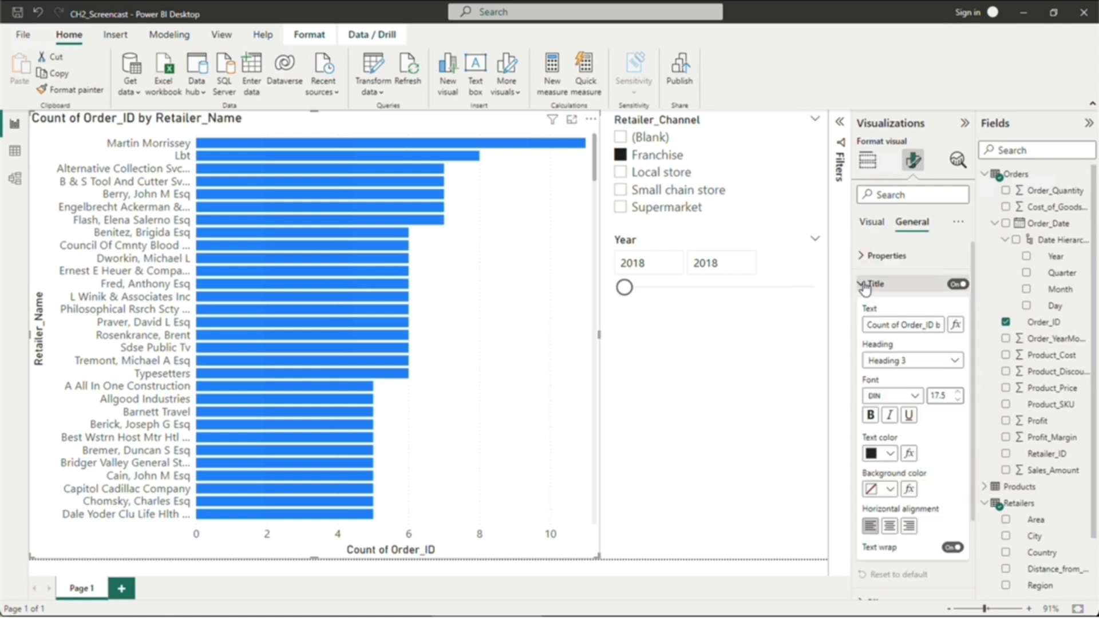
click(890, 326)
text(Total)
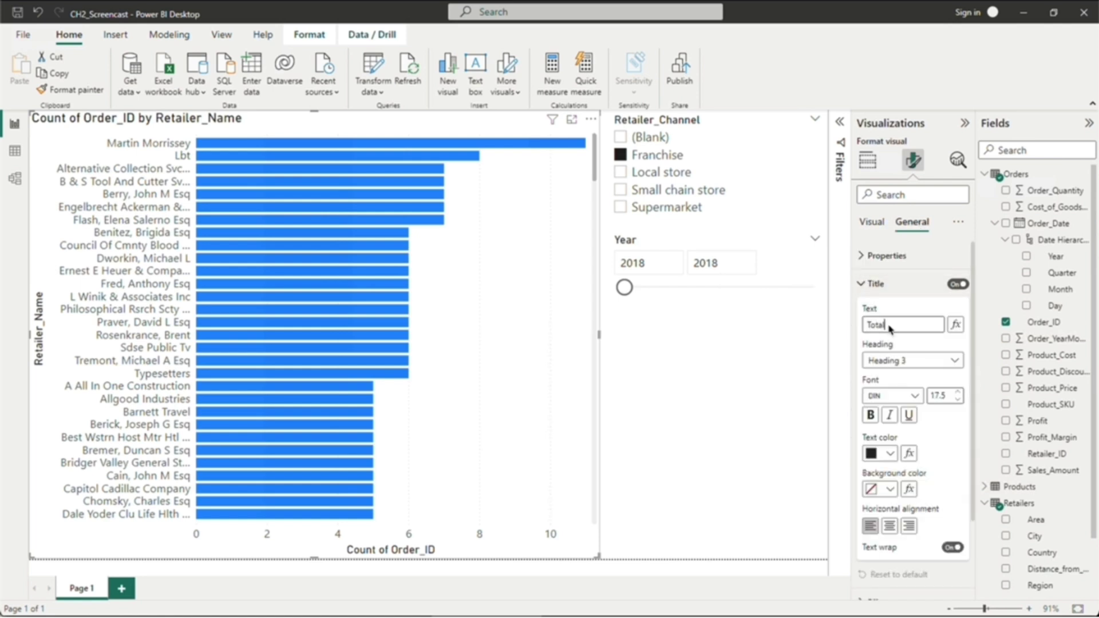
text( Orders by Retailer and Year)
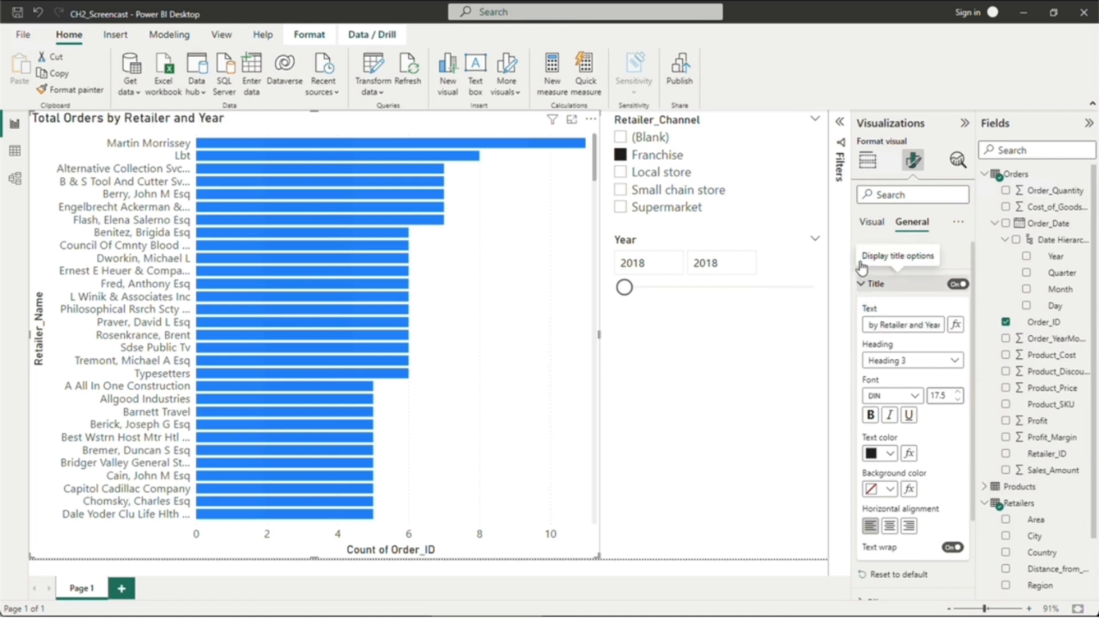
Step: Set the bar chart's X-axis title to "Total Orders"
click(871, 222)
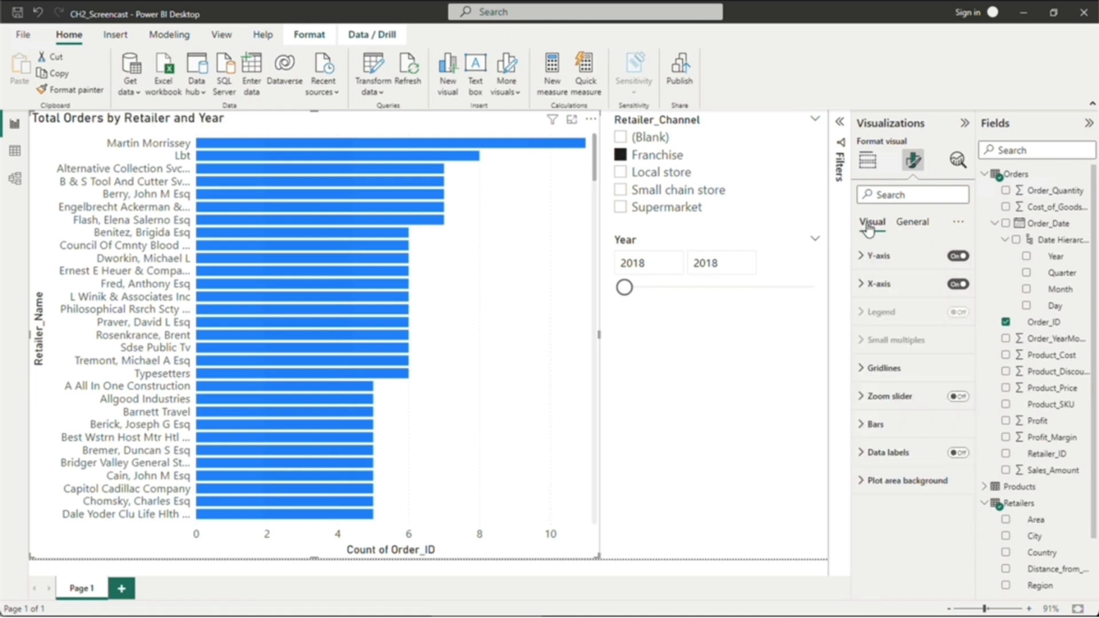
click(861, 285)
click(868, 487)
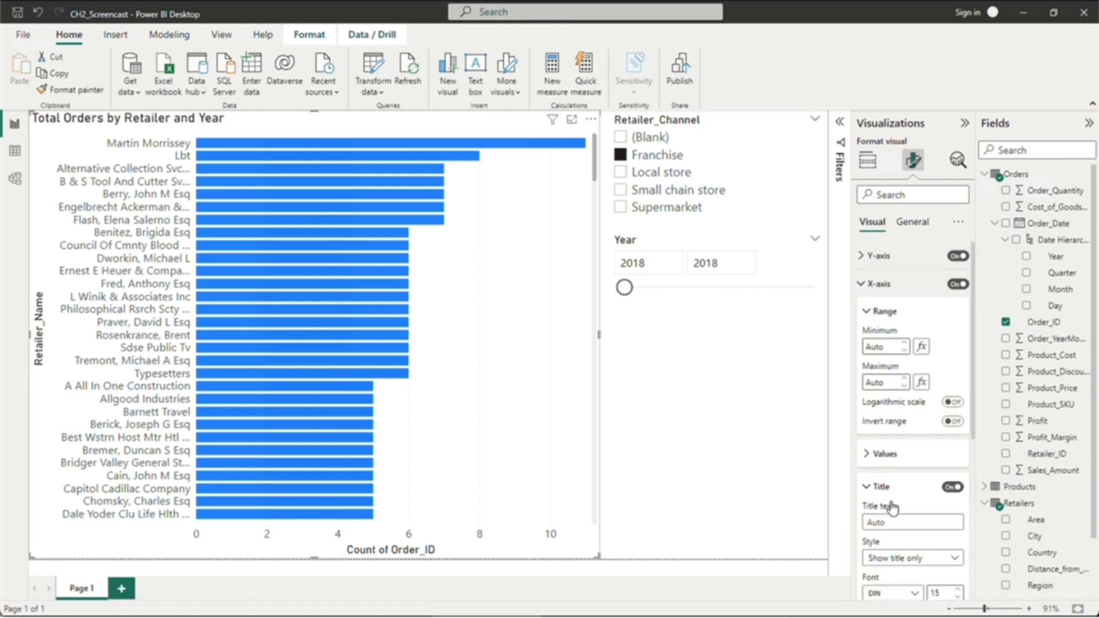
click(899, 520)
text(Total Orders)
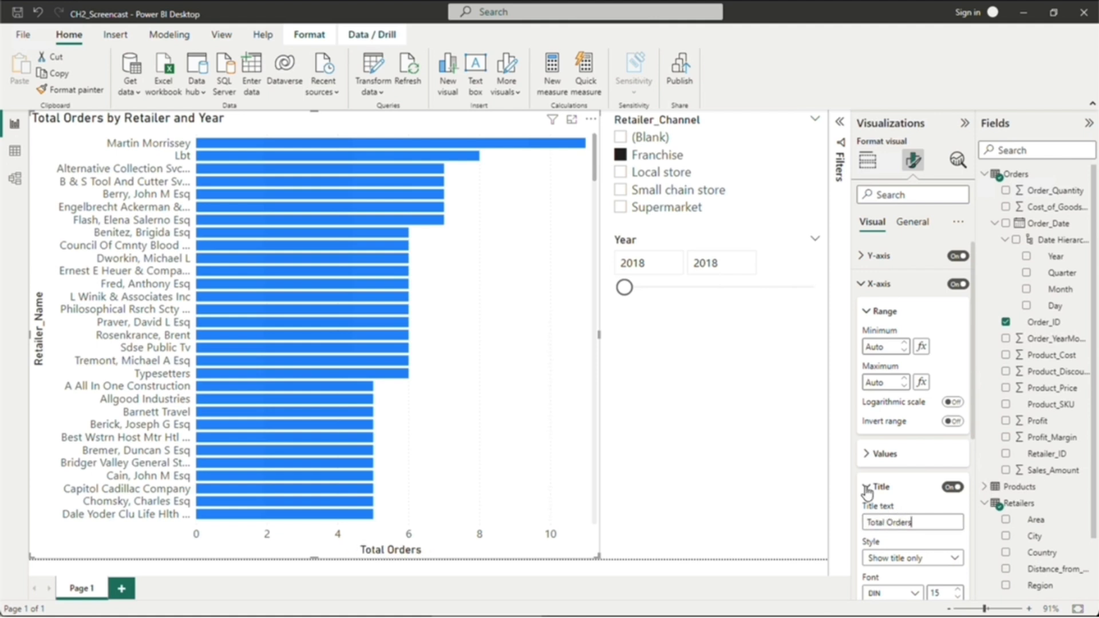
click(869, 487)
click(867, 312)
click(862, 284)
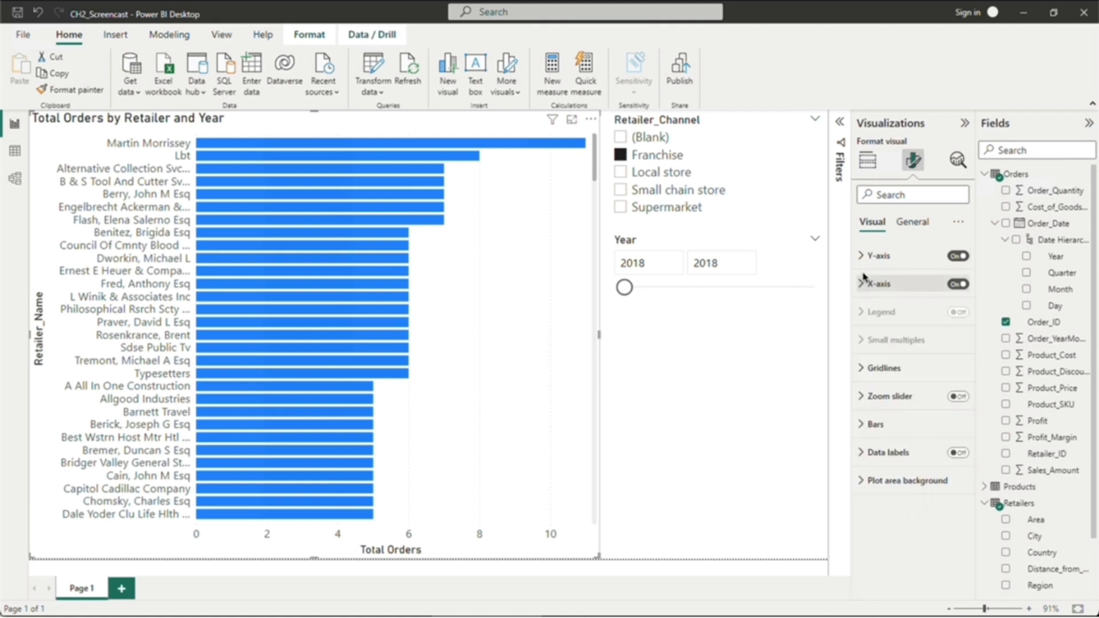
Step: Turn off the bar chart's Y-axis title
click(864, 256)
click(868, 283)
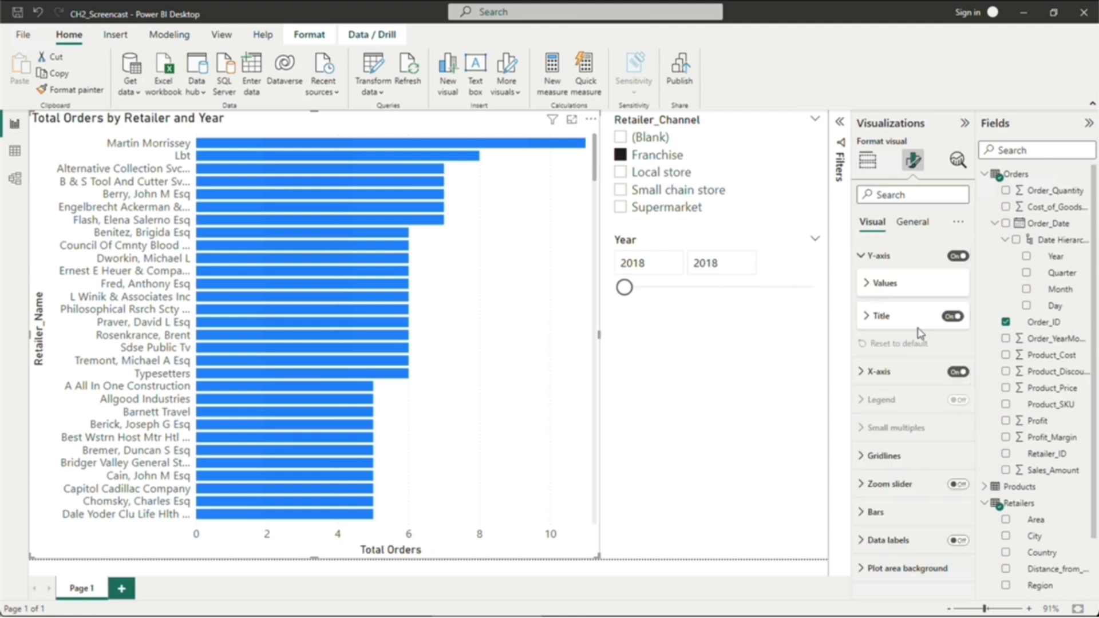
click(952, 316)
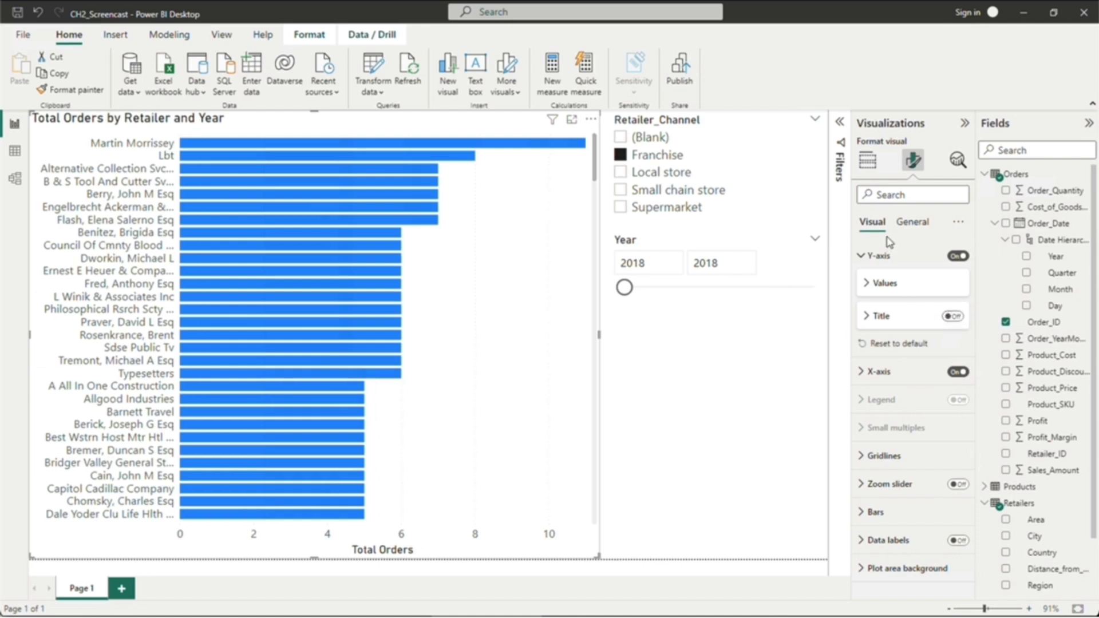
click(864, 256)
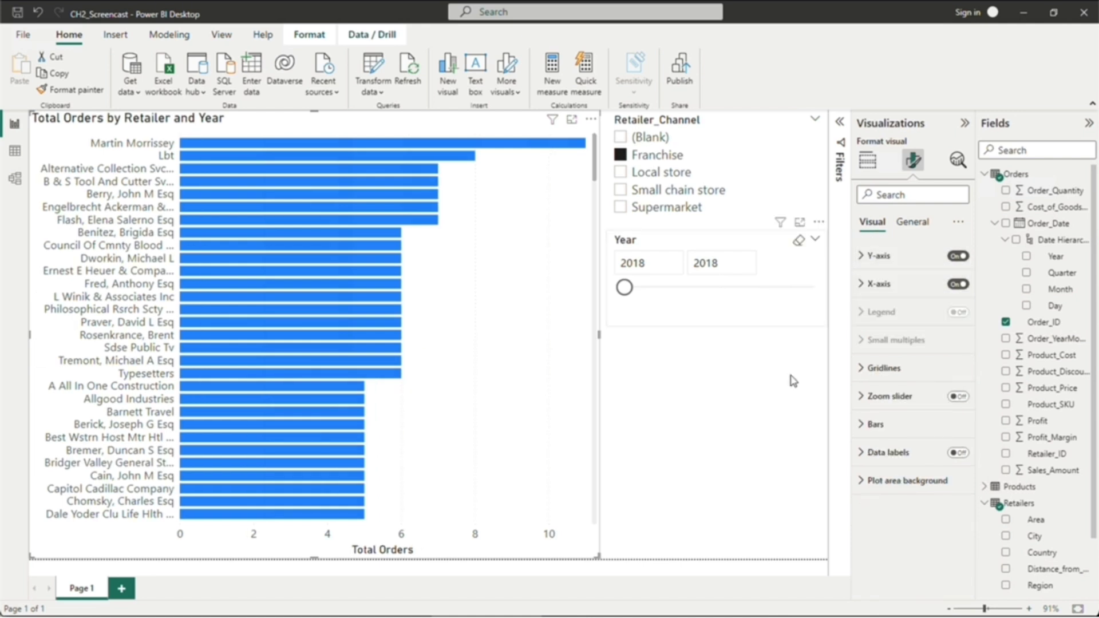
Step: Change the Retailer_Channel slicer's header text to "Channel"
click(761, 126)
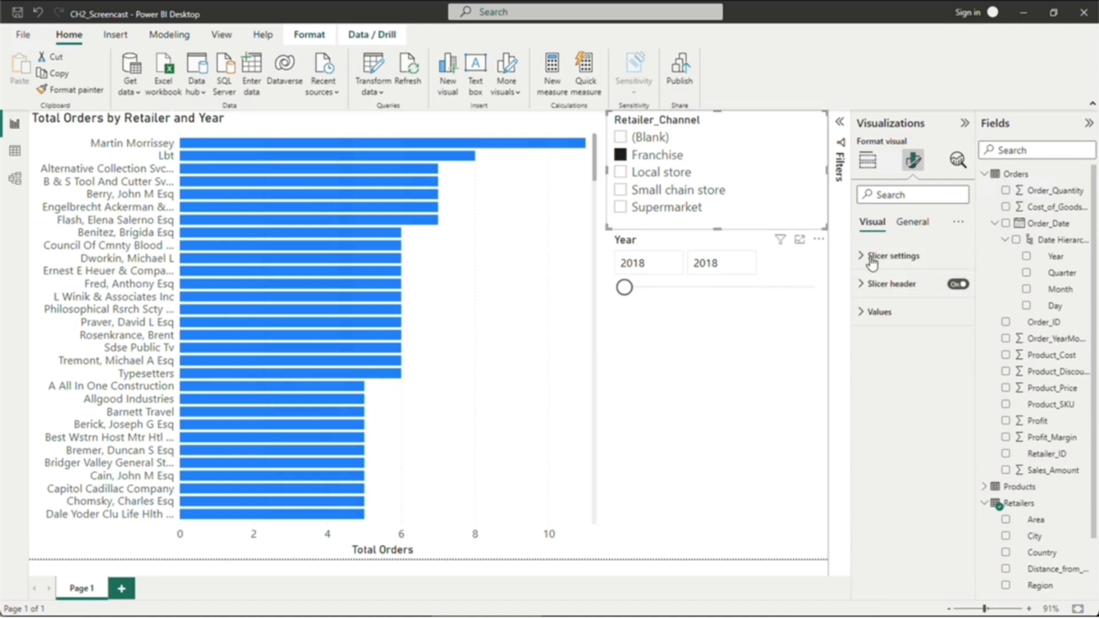
click(861, 289)
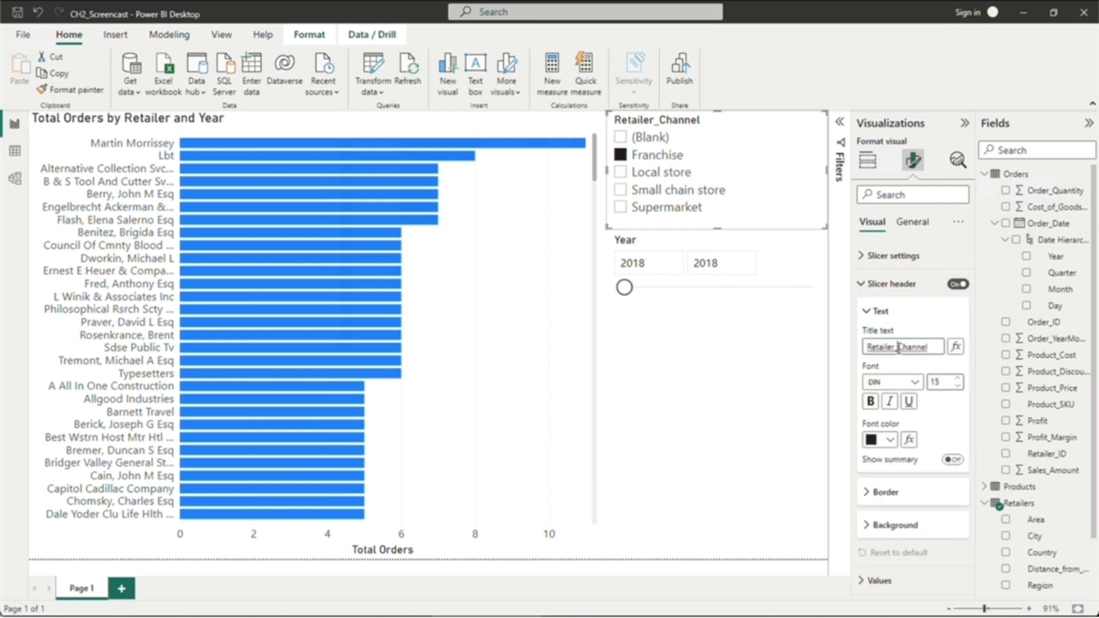
drag(897, 347, 863, 351)
key(BackSpace)
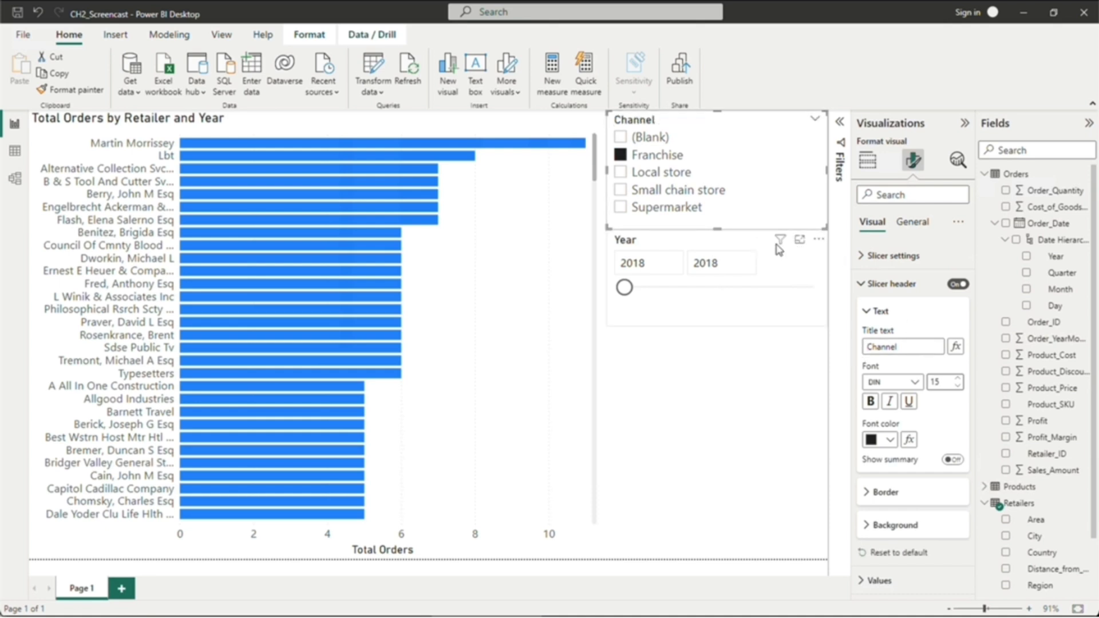
Step: Change the Year slicer's header text to "Operating Year"
click(756, 246)
click(891, 349)
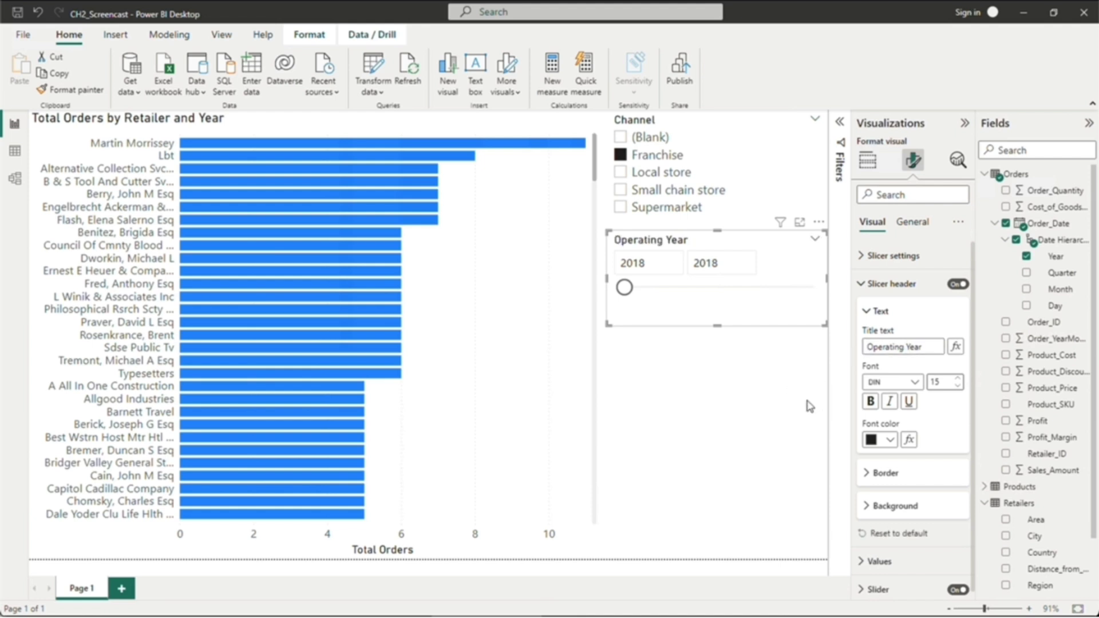
click(811, 407)
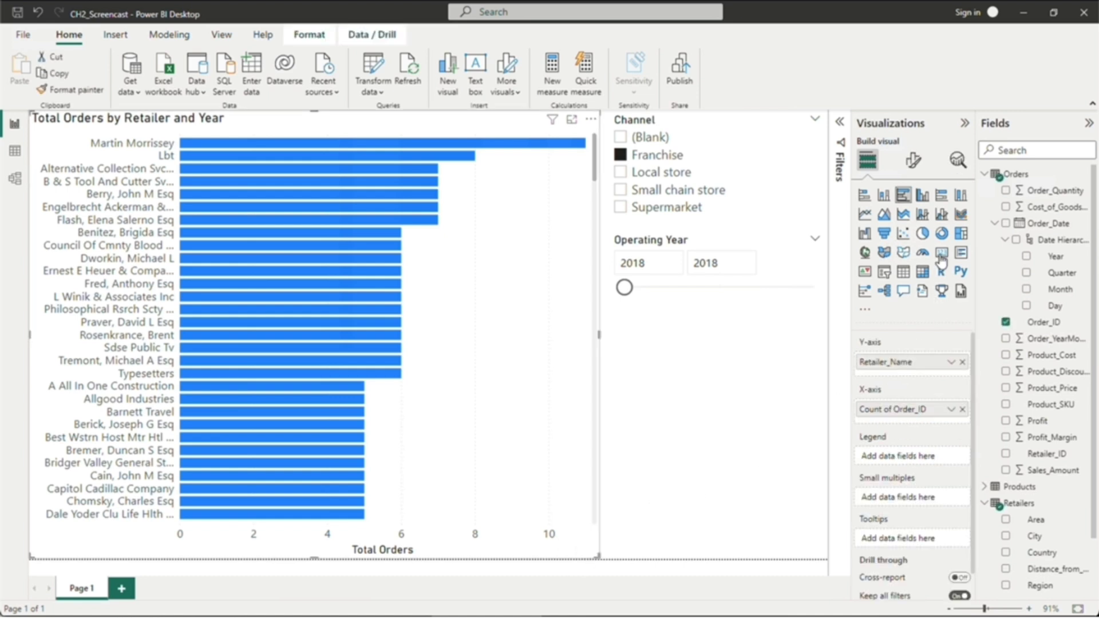
Step: Add a constant line at value 5 to the bar chart and color it dark gray
click(958, 161)
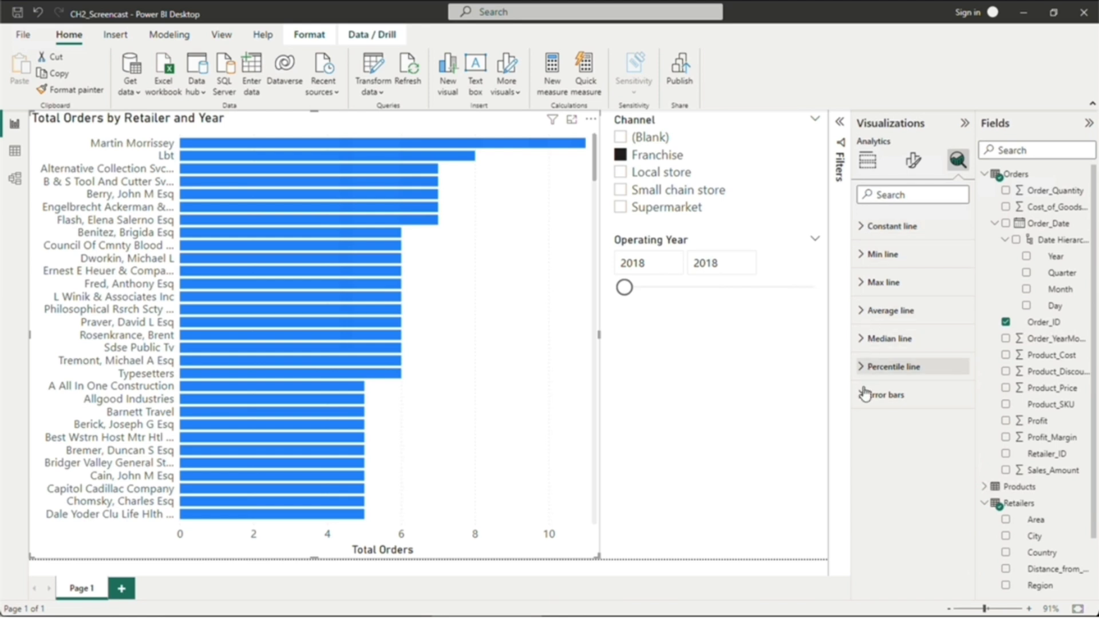
click(862, 227)
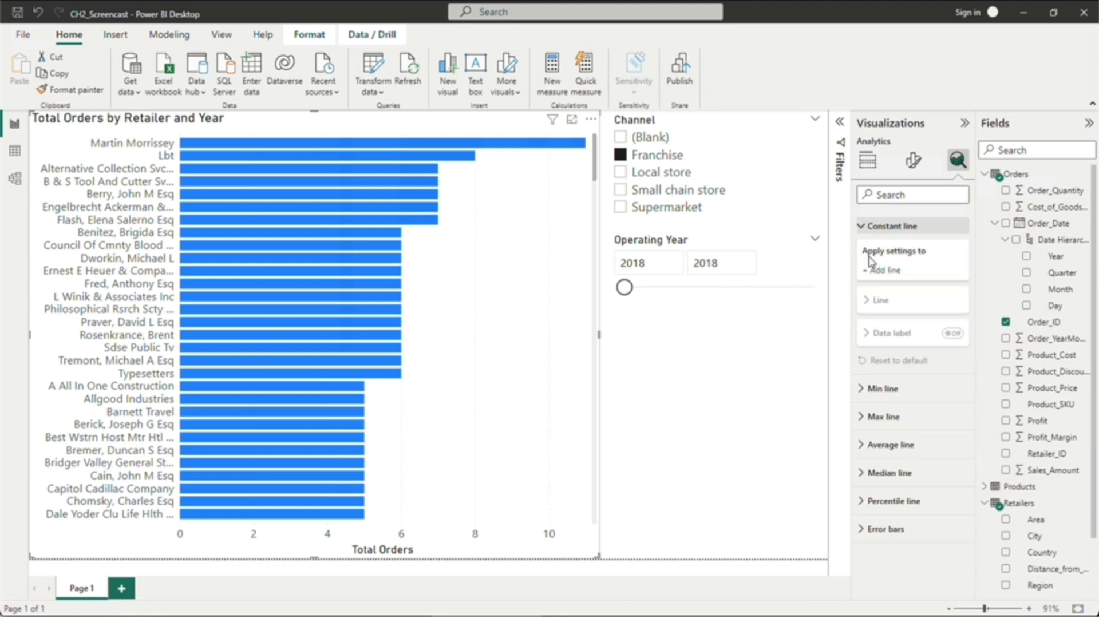
click(872, 271)
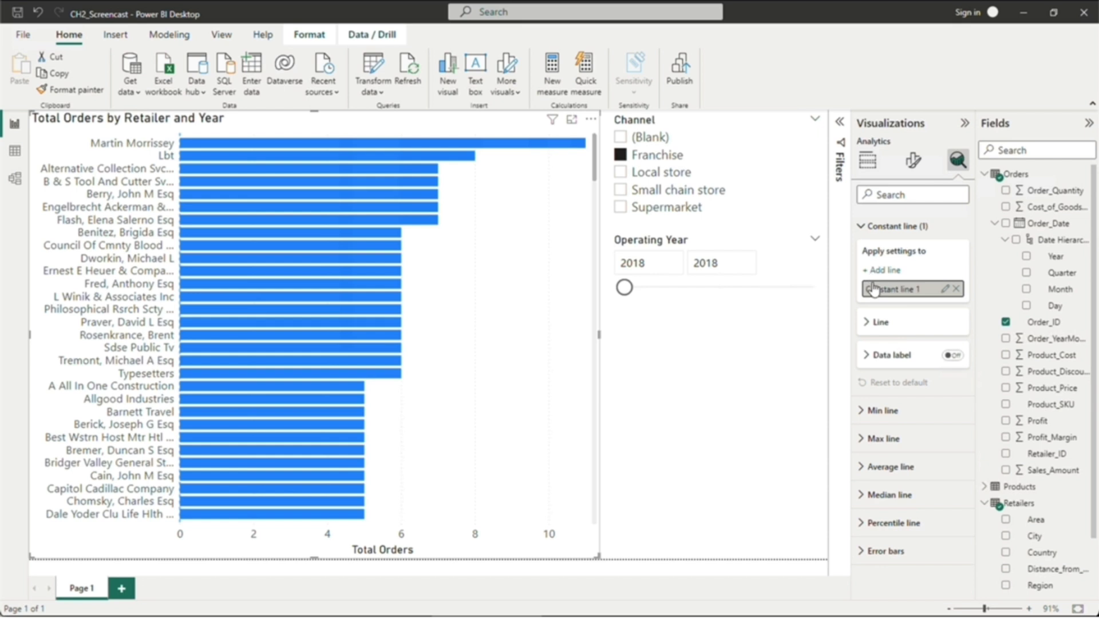
click(872, 323)
click(885, 355)
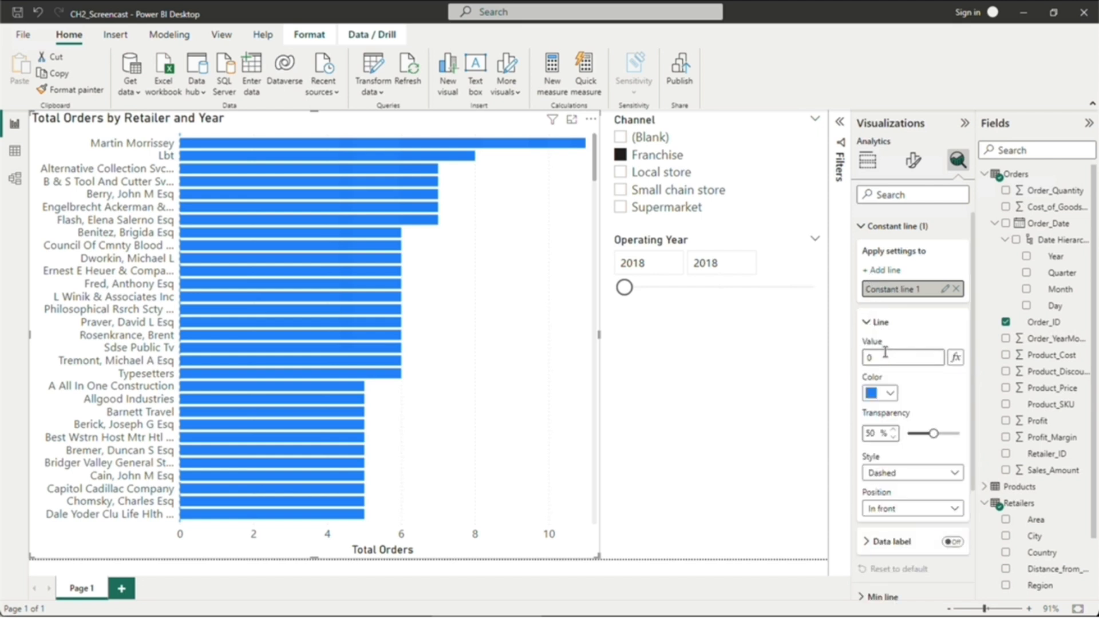
text(5)
key(Return)
click(890, 395)
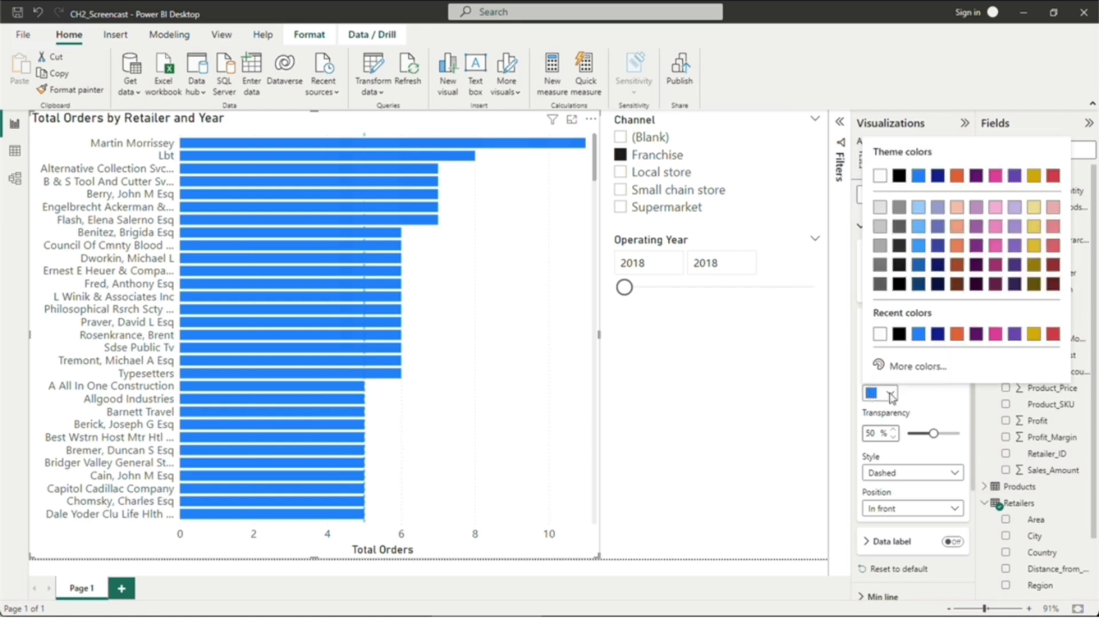
click(900, 247)
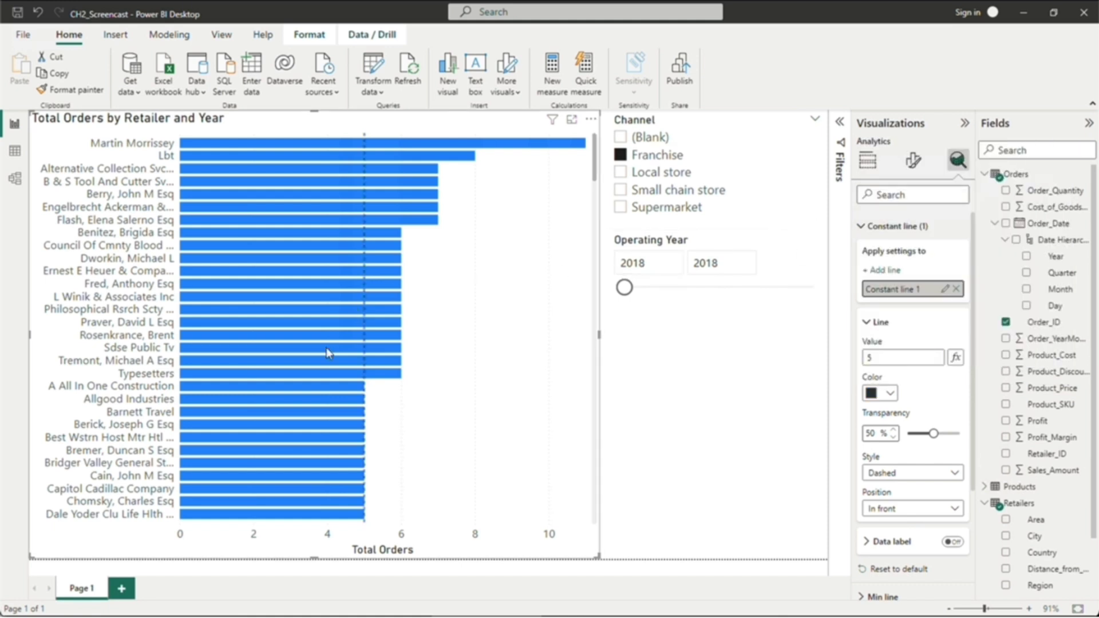
Step: Add a new report page and filter the whole page to Order_Date Year is 2018 with advanced filtering
click(120, 589)
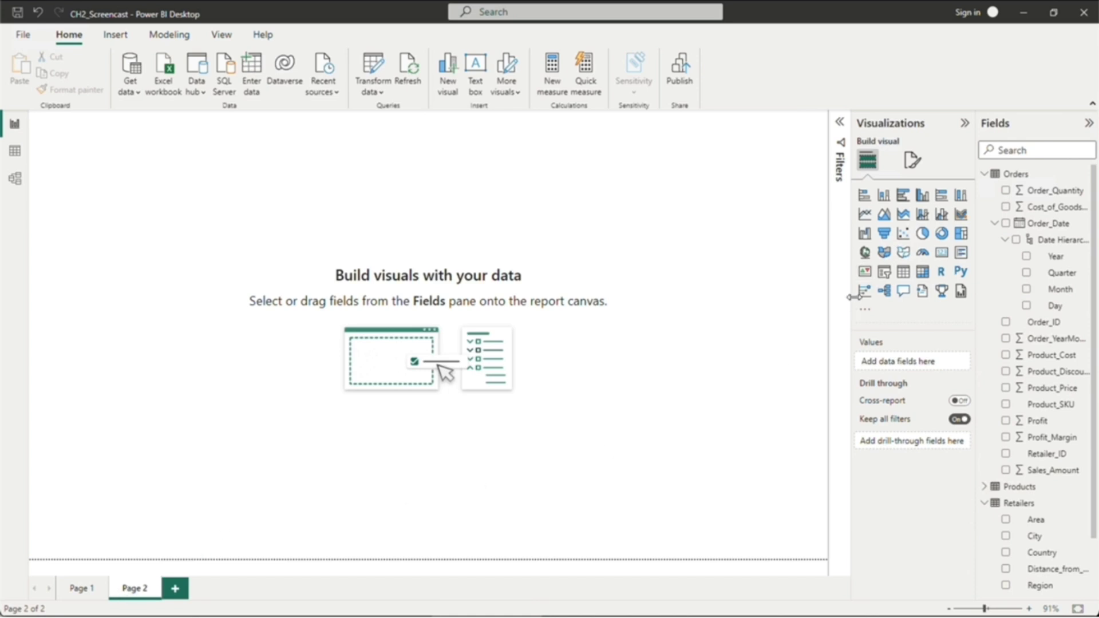
click(840, 122)
drag(1056, 256, 777, 253)
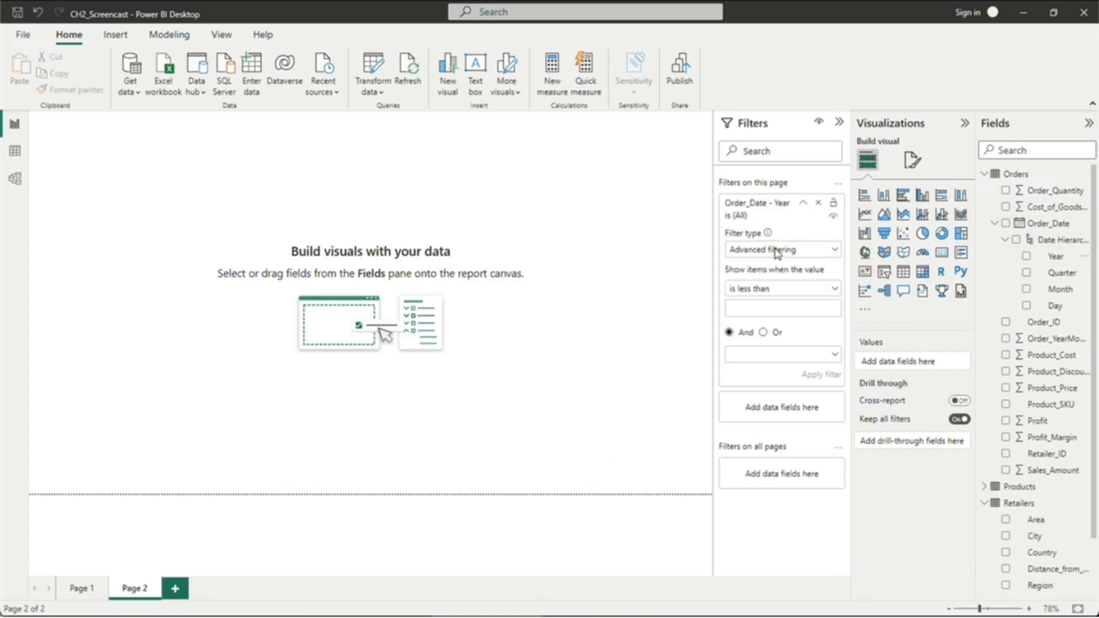
click(761, 289)
click(756, 373)
click(757, 309)
text(2018)
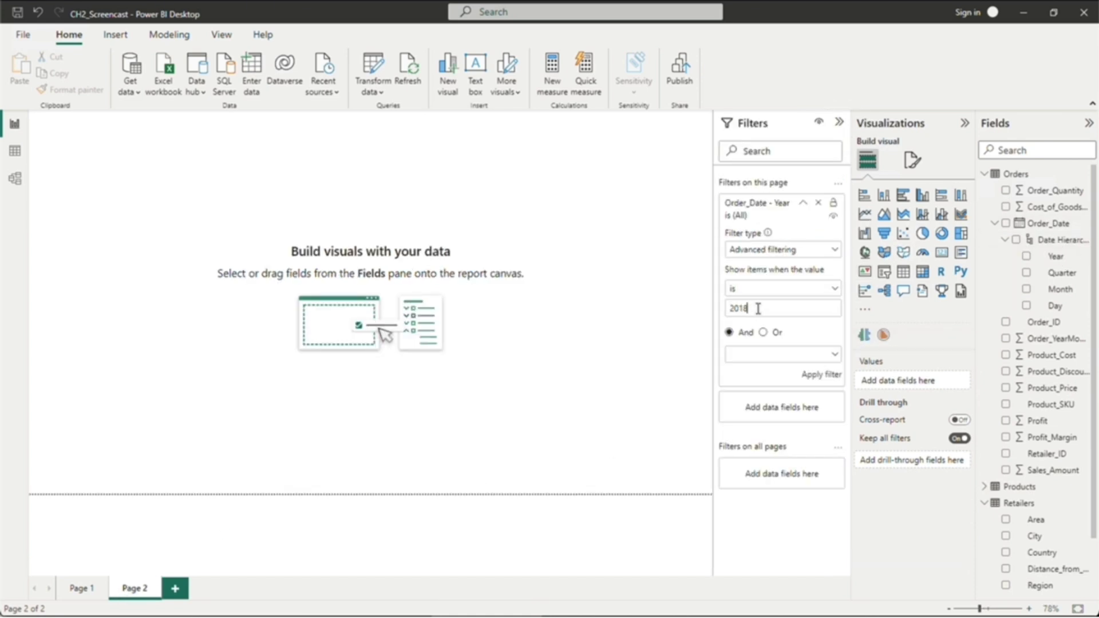
click(807, 376)
click(804, 203)
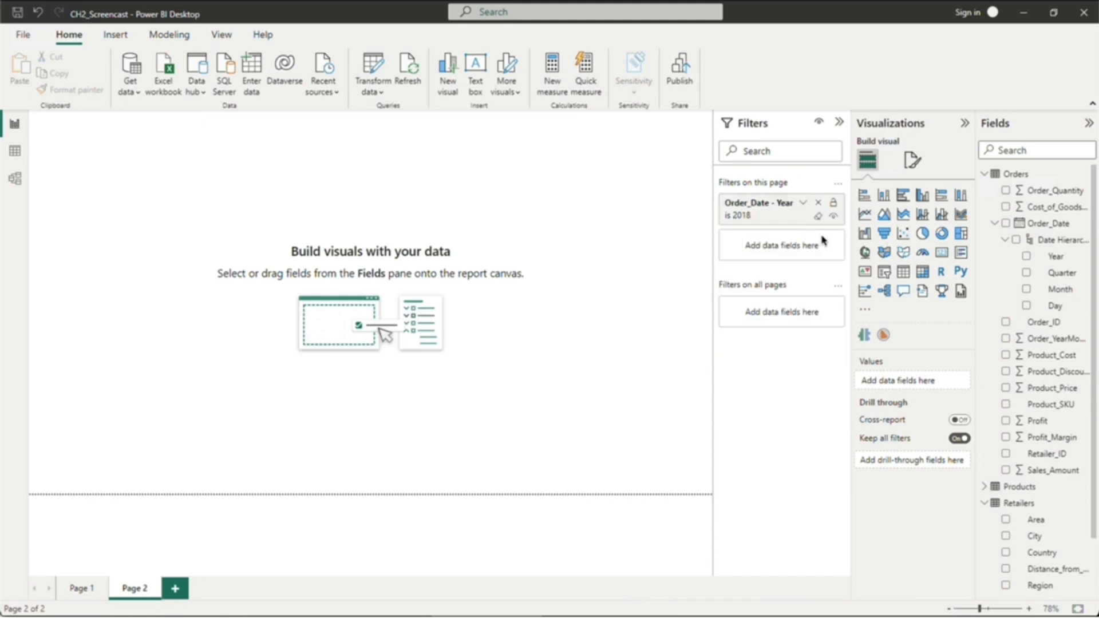
Step: Add a page-level filter on the Retailers Country field that keeps only England
drag(1039, 562, 782, 247)
click(735, 318)
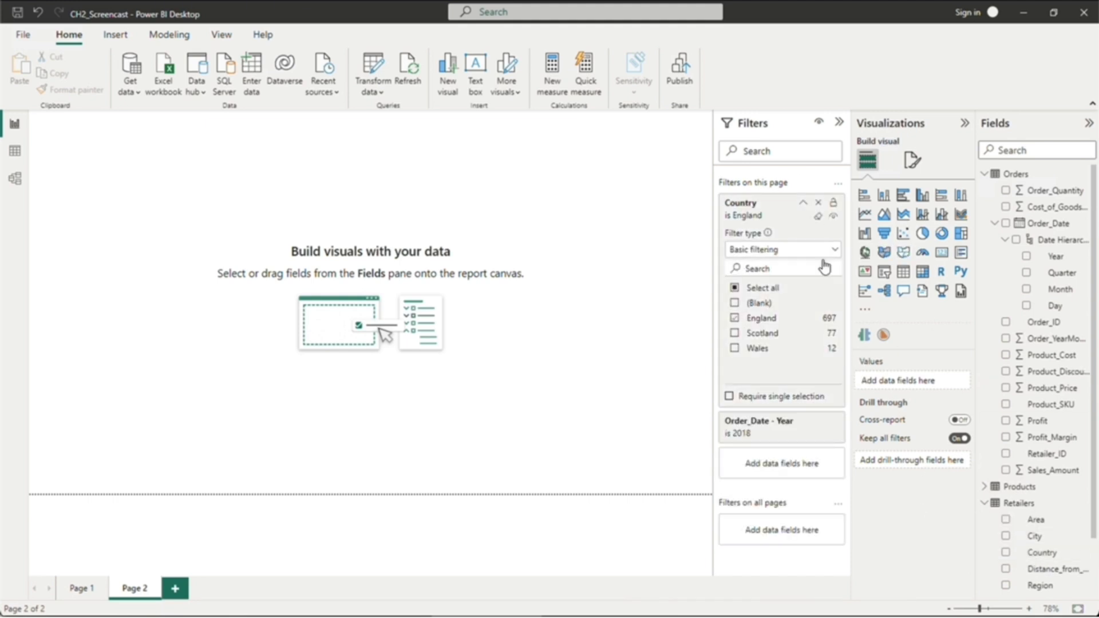
click(803, 203)
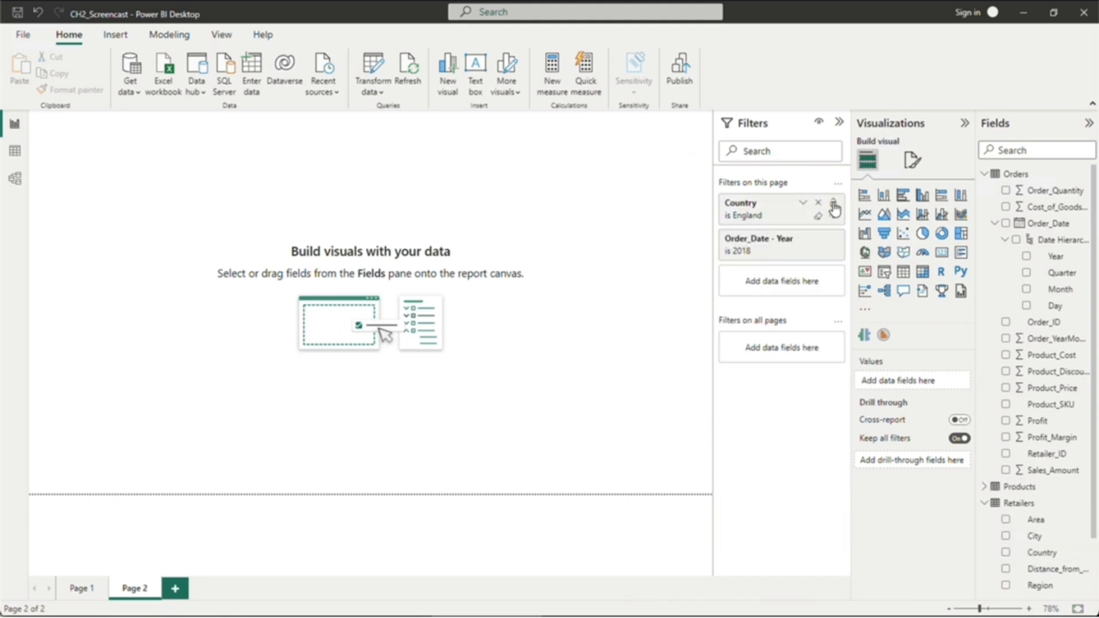
Step: Add a 100% stacked bar chart filling the page, with Area as legend and the count of Order_ID on the X-axis
click(944, 197)
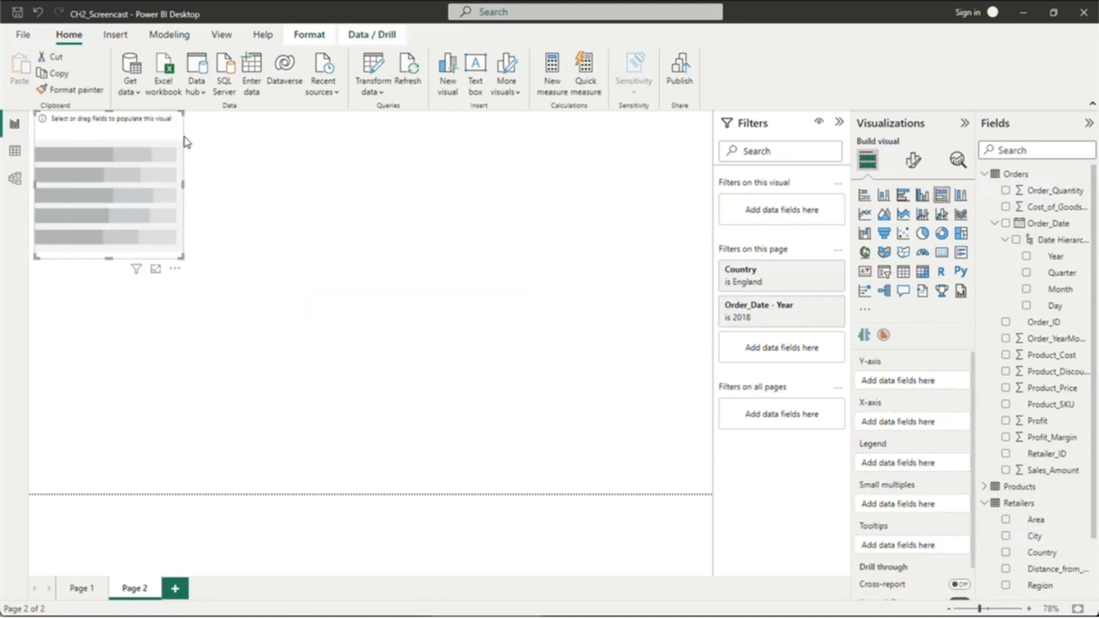
drag(185, 259, 715, 495)
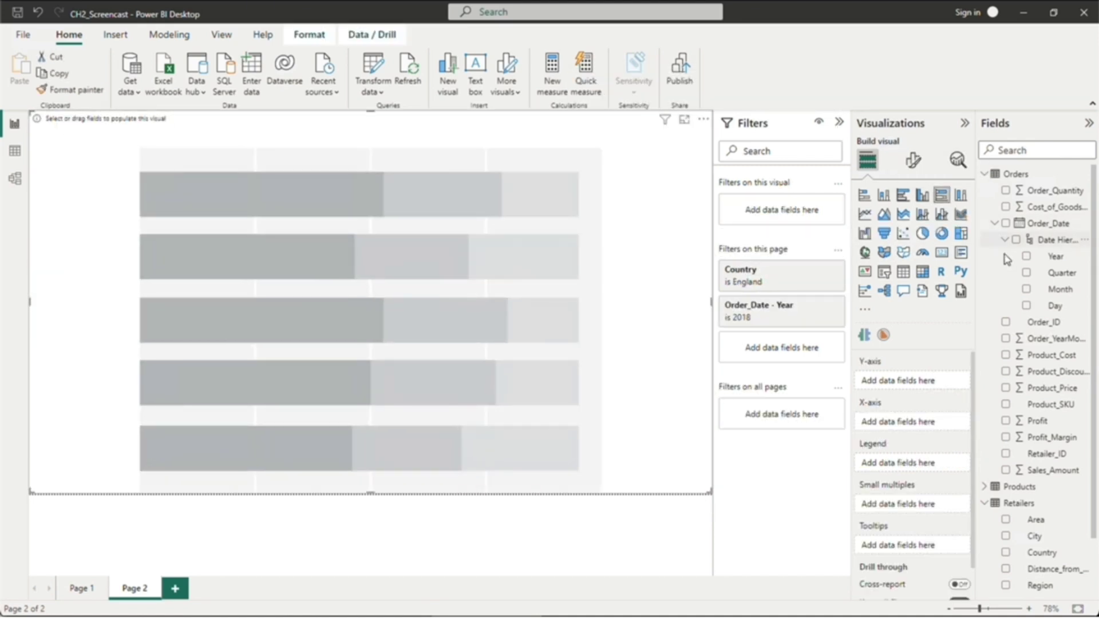
drag(1036, 519, 912, 463)
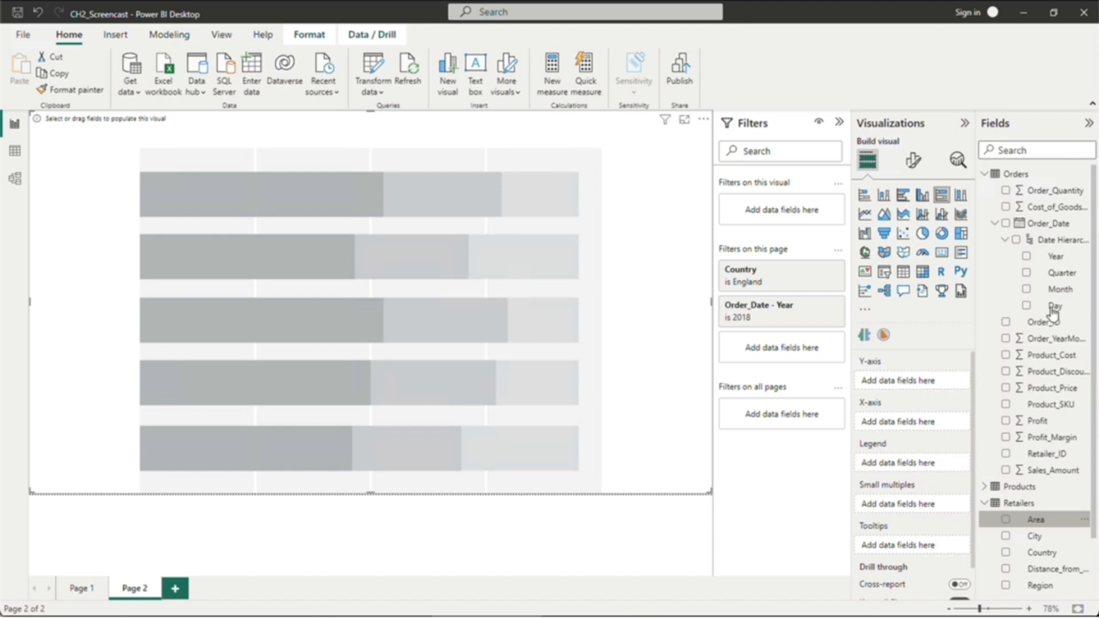
drag(1042, 330, 926, 422)
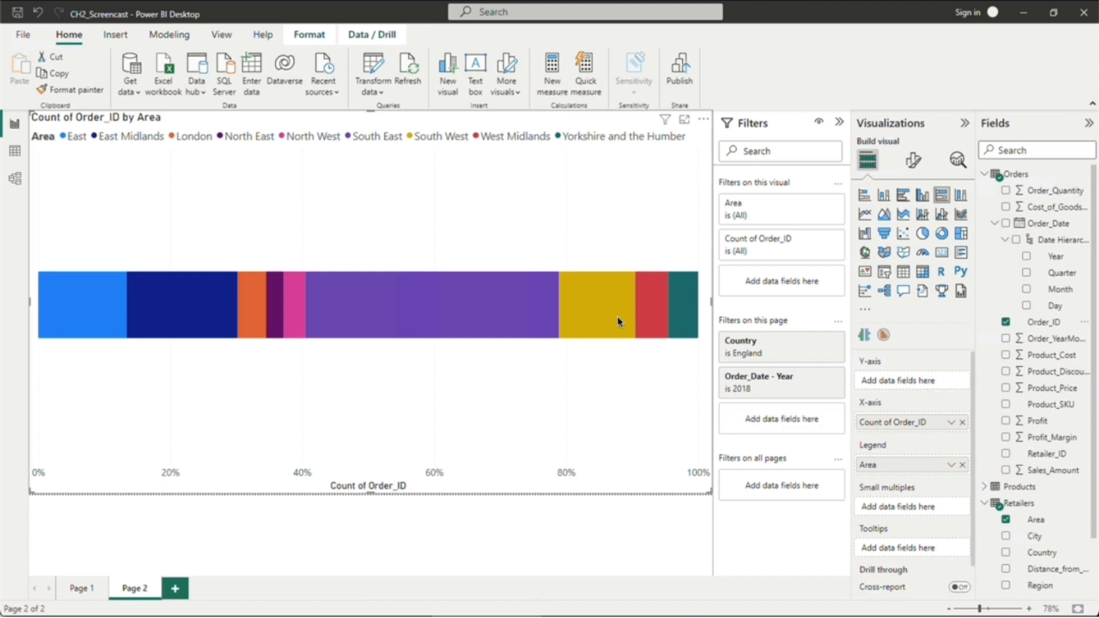
Step: Split the stacked bar chart into small multiples by Retailer_Channel and collapse the filters to enlarge the canvas
mouse_move(618, 322)
mouse_move(657, 319)
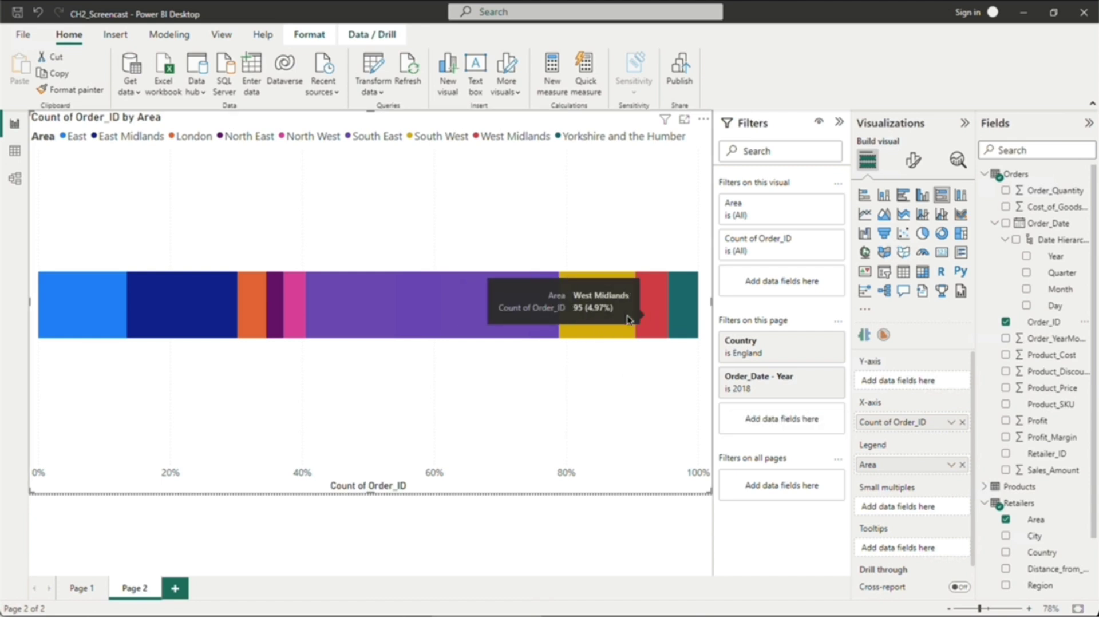
mouse_move(525, 318)
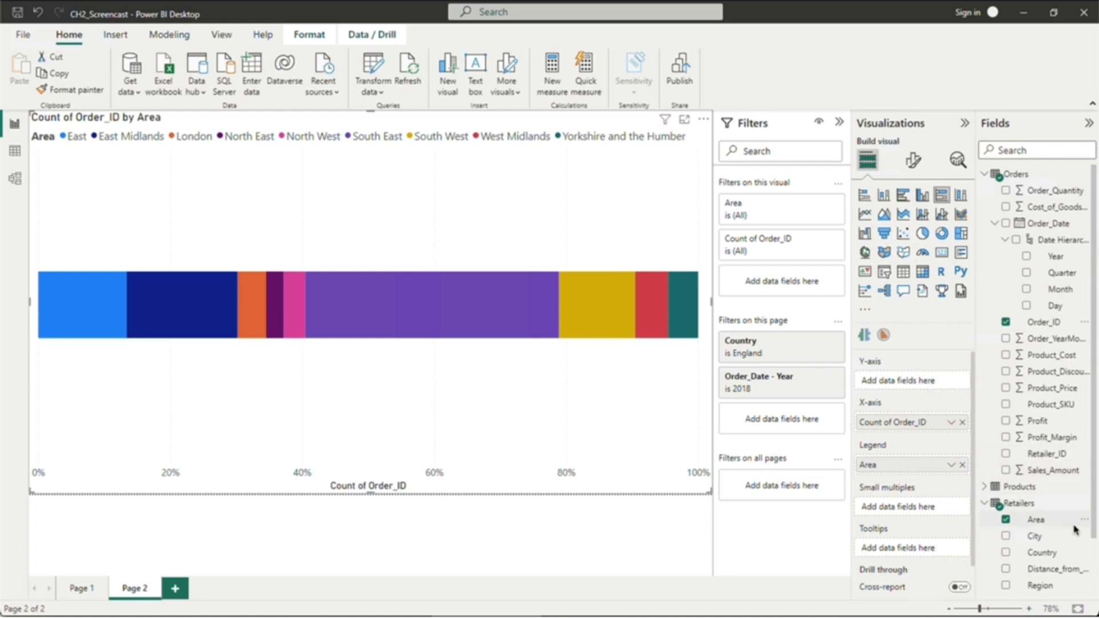
scroll(1076, 513, down, 1)
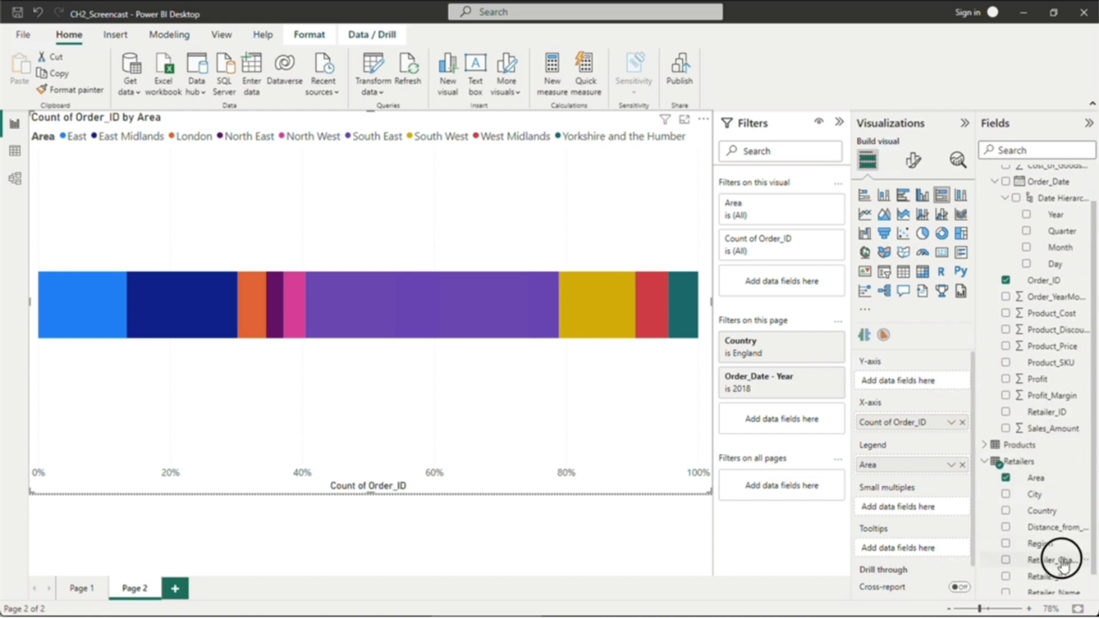
drag(1054, 560, 910, 508)
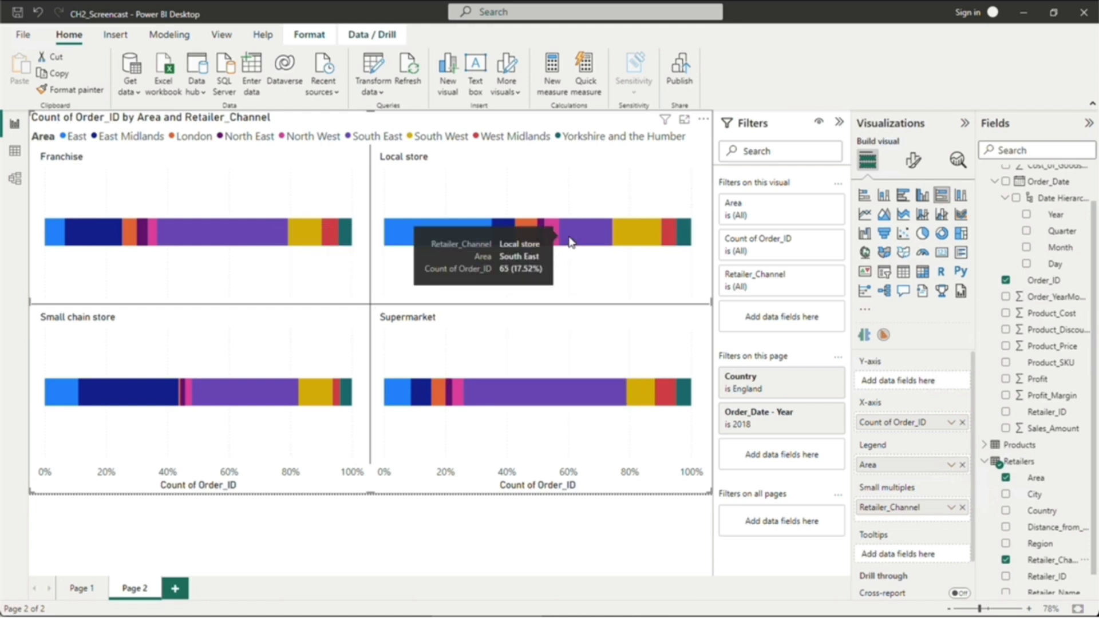
click(840, 124)
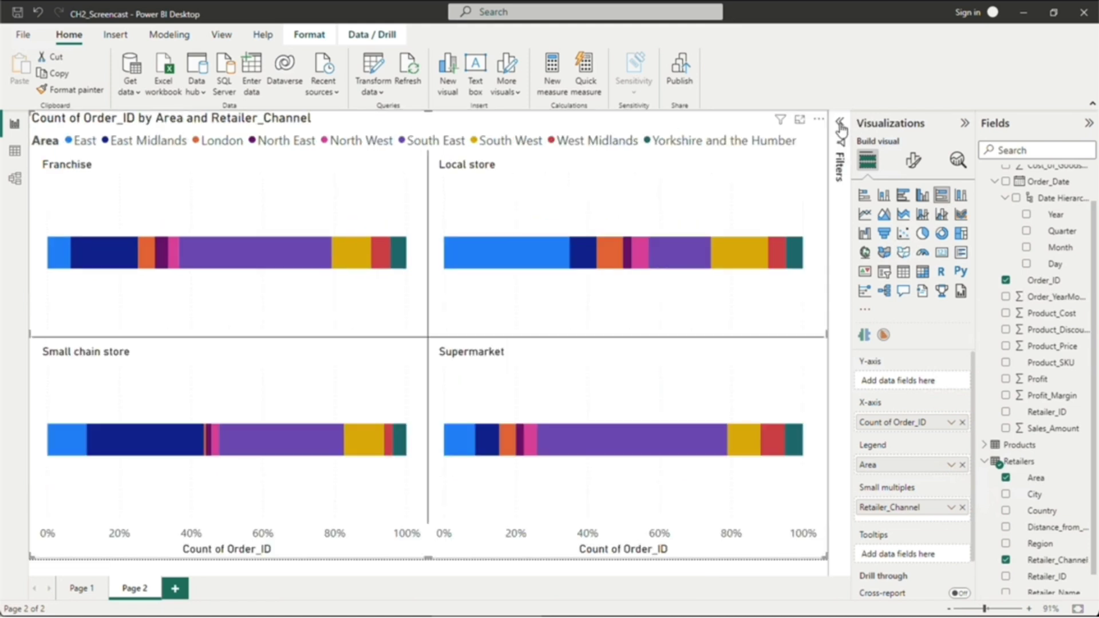
Step: Examine the small multiples' layout and border gridline formatting options of the stacked bar chart
click(913, 160)
click(860, 342)
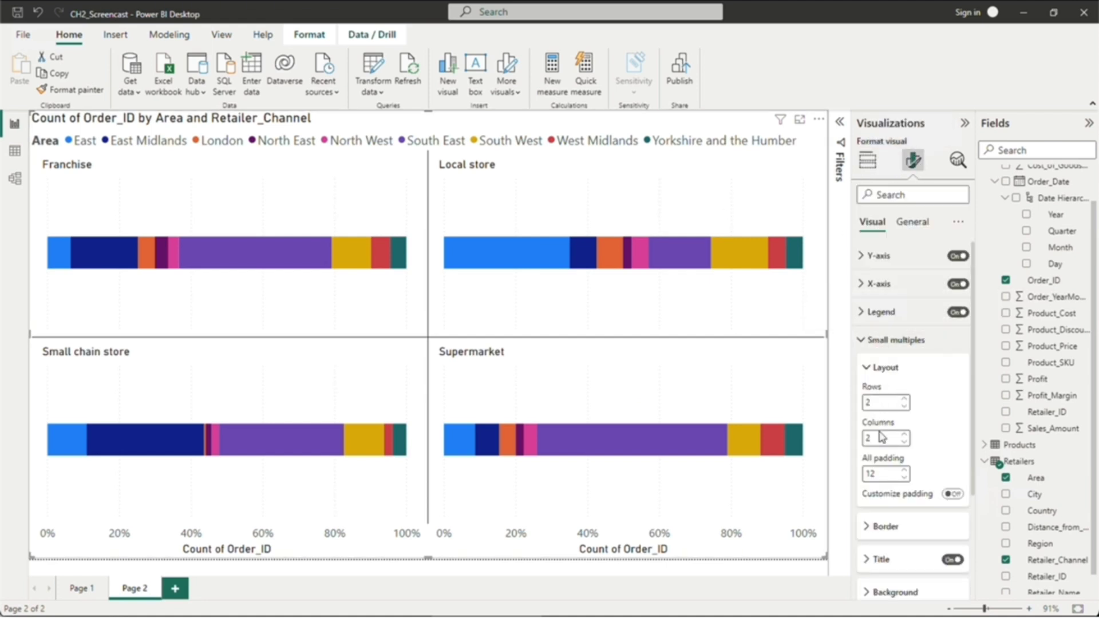
click(872, 528)
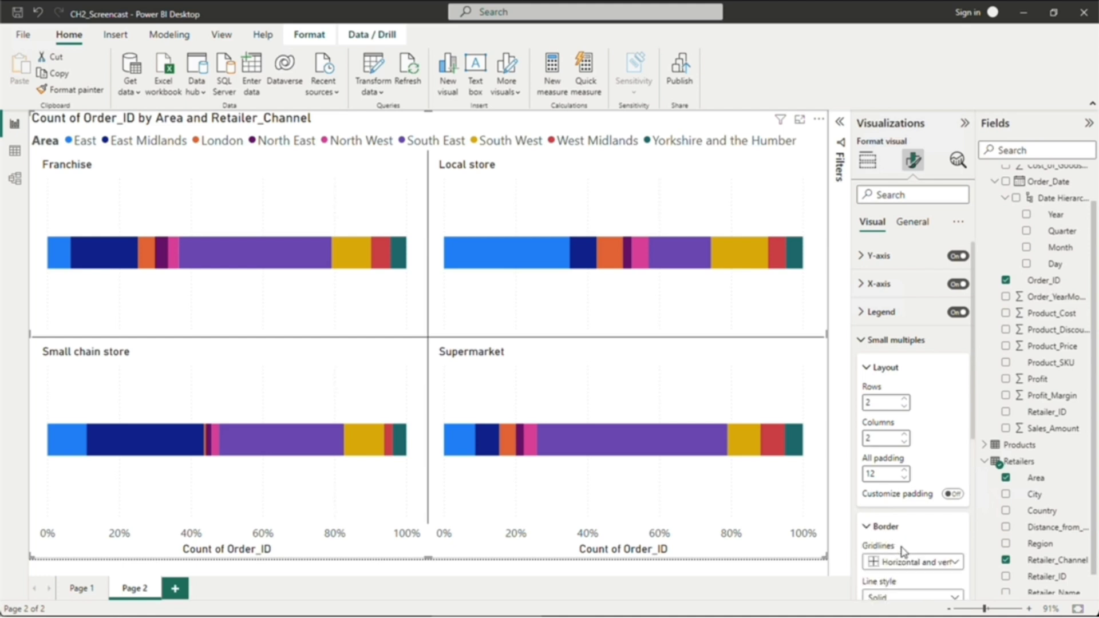
click(958, 565)
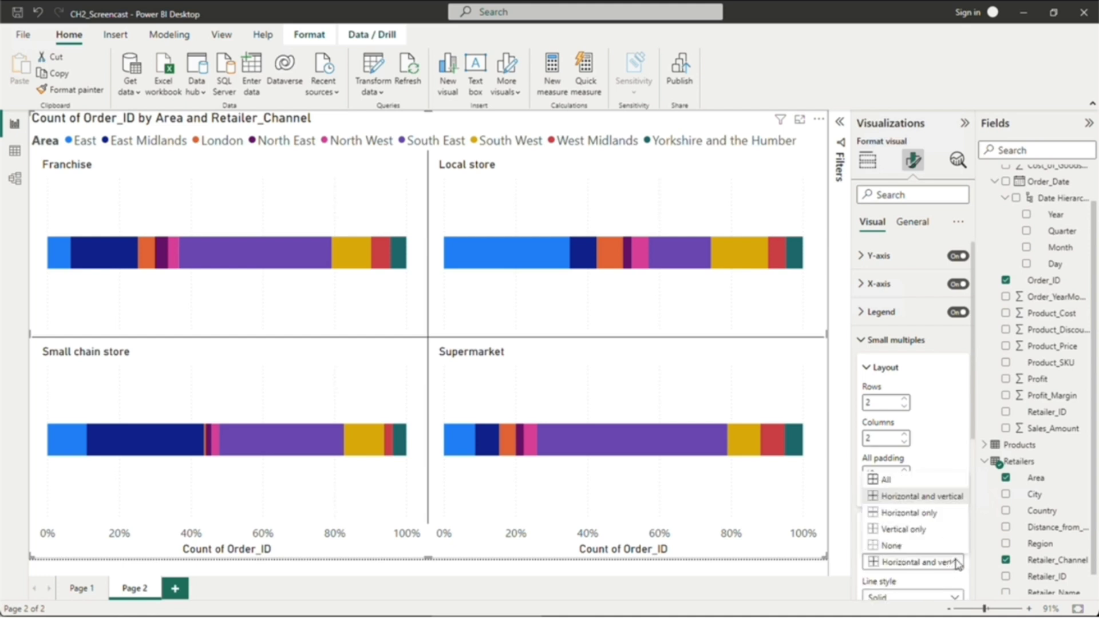
click(958, 564)
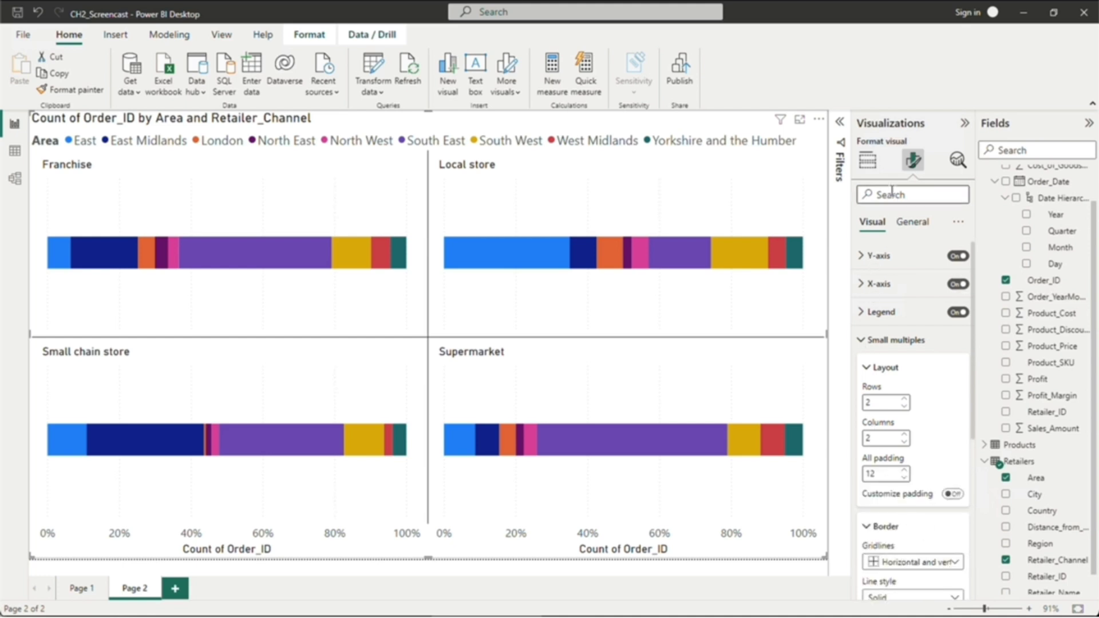
click(863, 343)
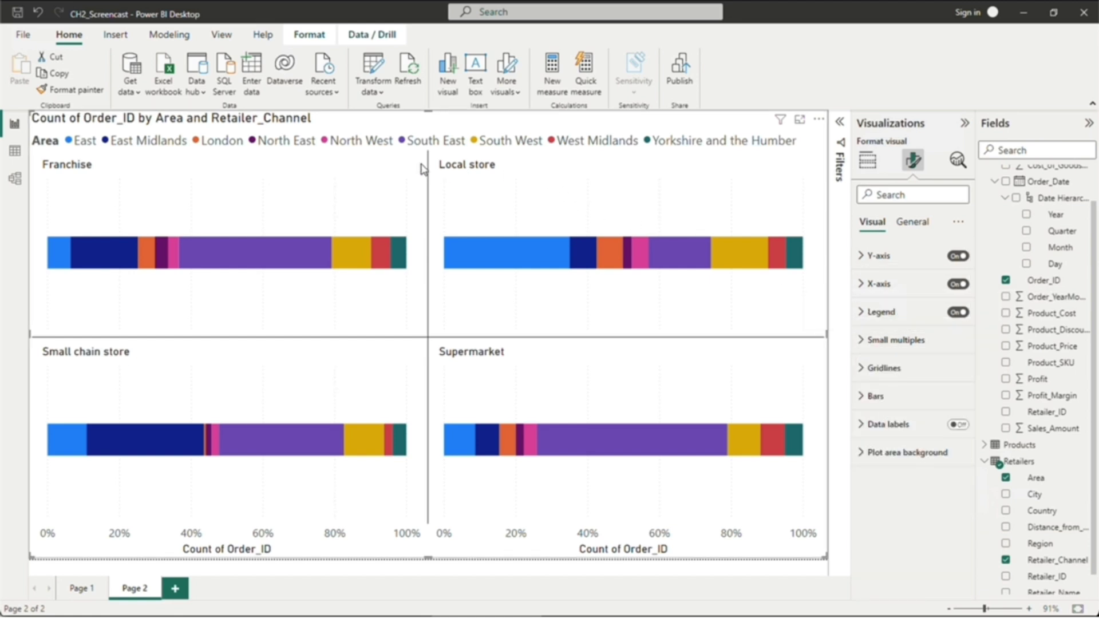
Step: Show the chart's data as a table to read order counts by channel and area, and return to the report
right_click(465, 127)
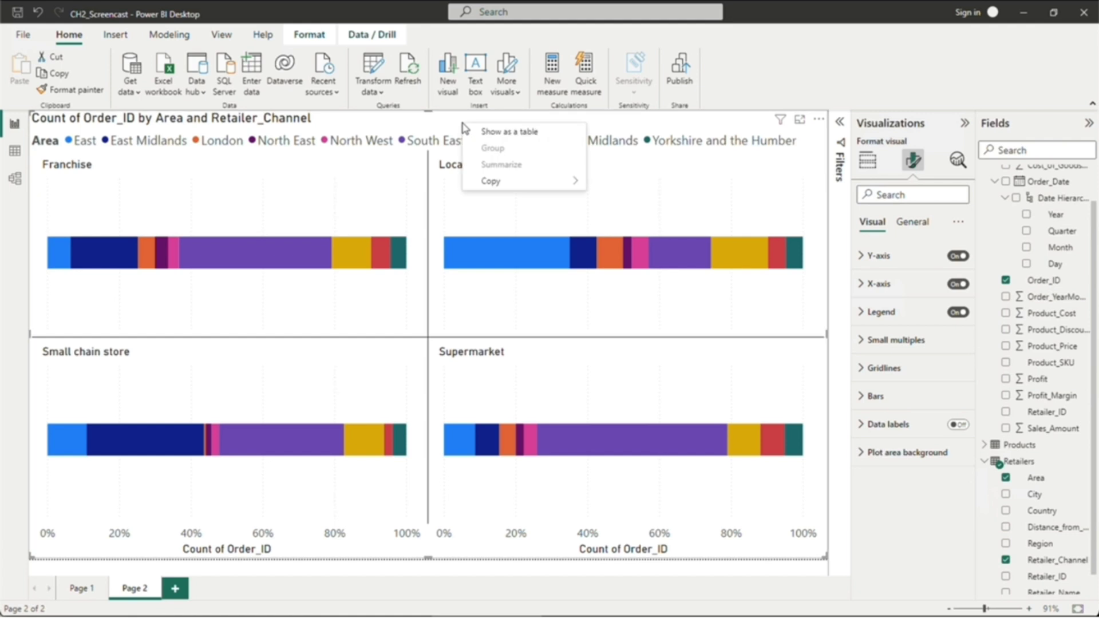
click(509, 135)
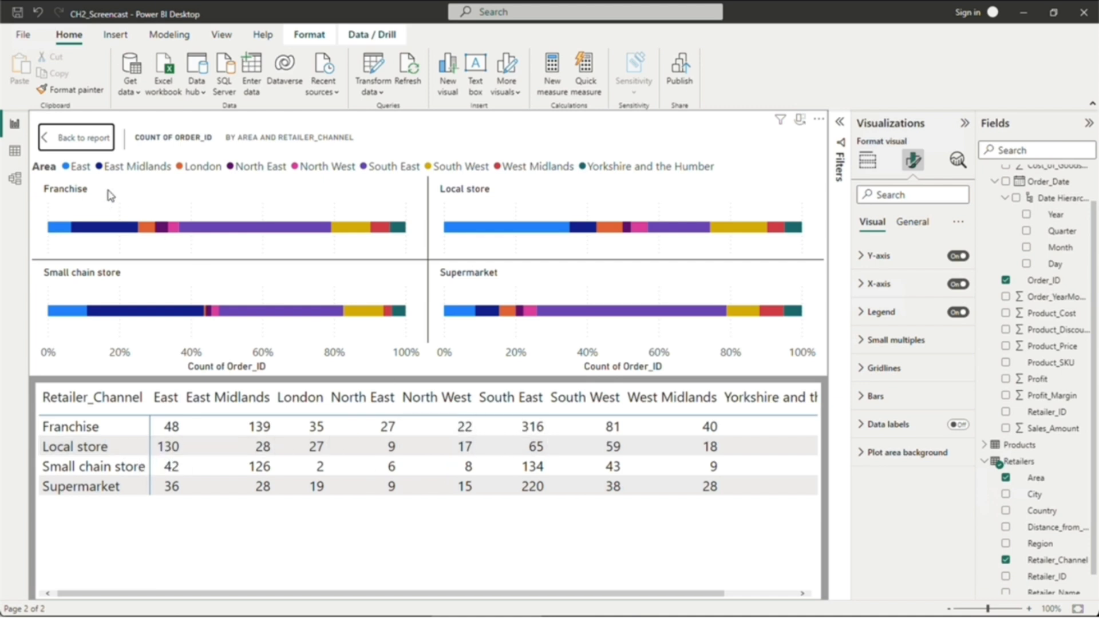
click(76, 140)
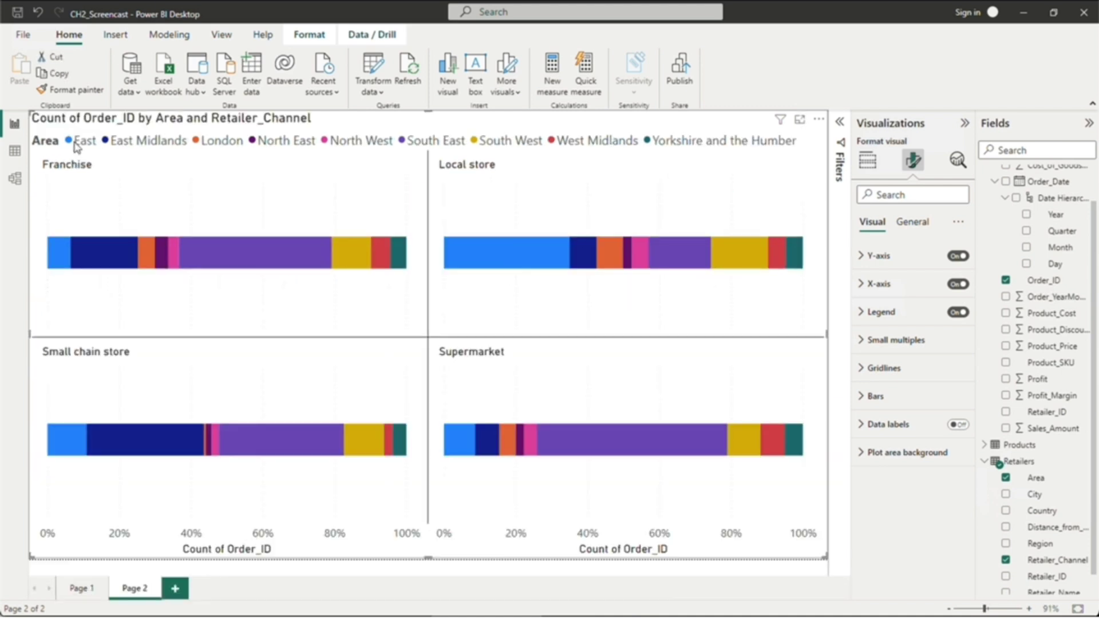
Step: Convert the 100% stacked bar chart to a stacked bar chart and inspect the Franchise segments' order counts
click(871, 166)
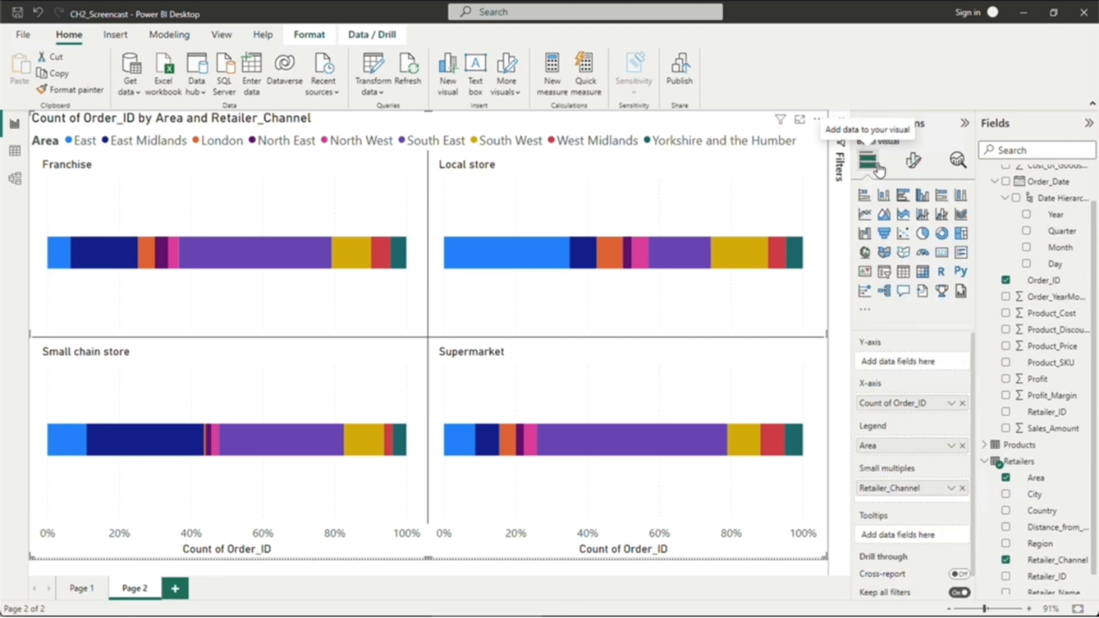
click(867, 197)
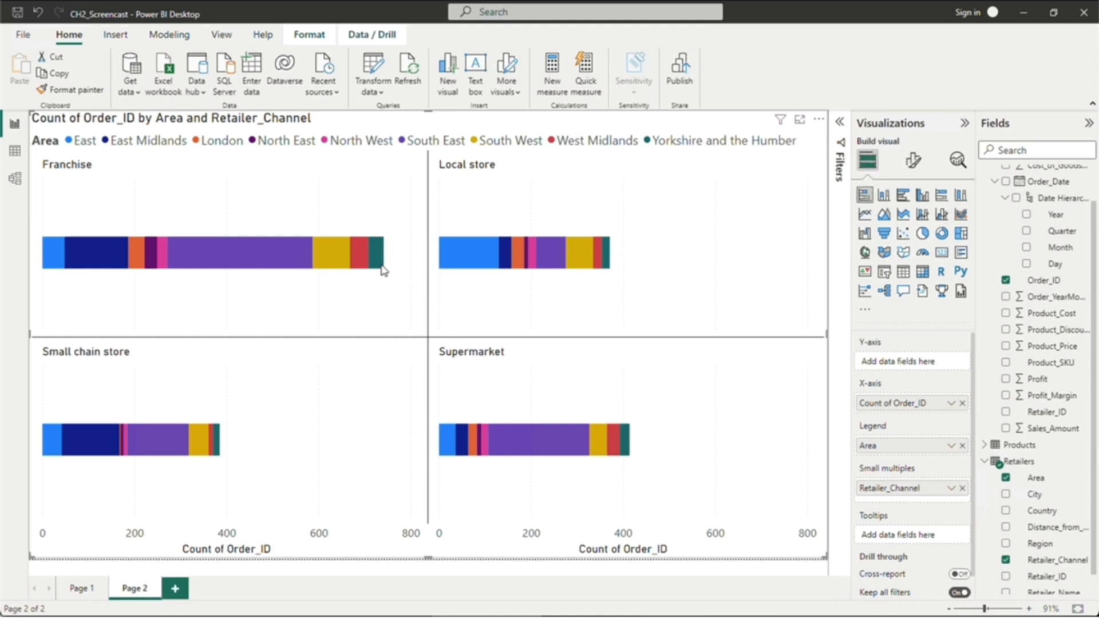
mouse_move(382, 270)
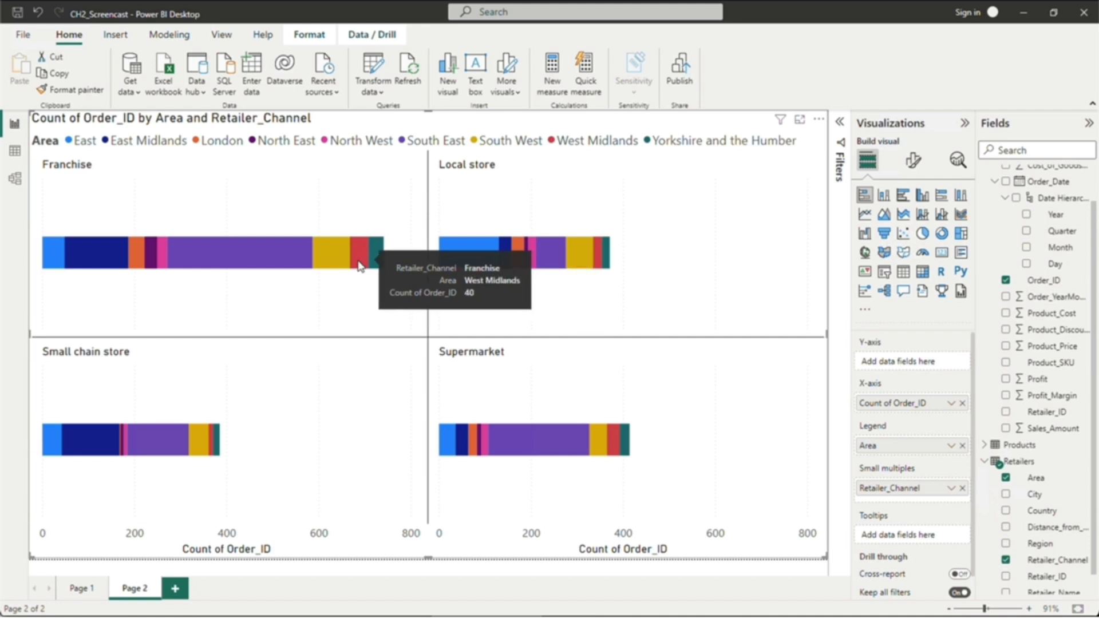
mouse_move(337, 267)
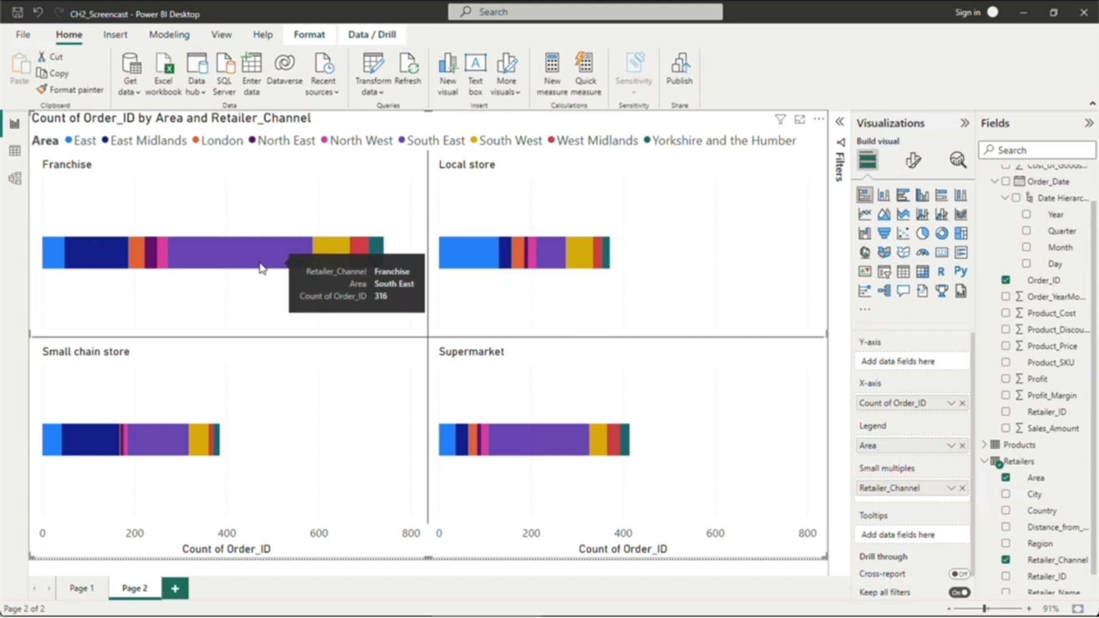
mouse_move(168, 265)
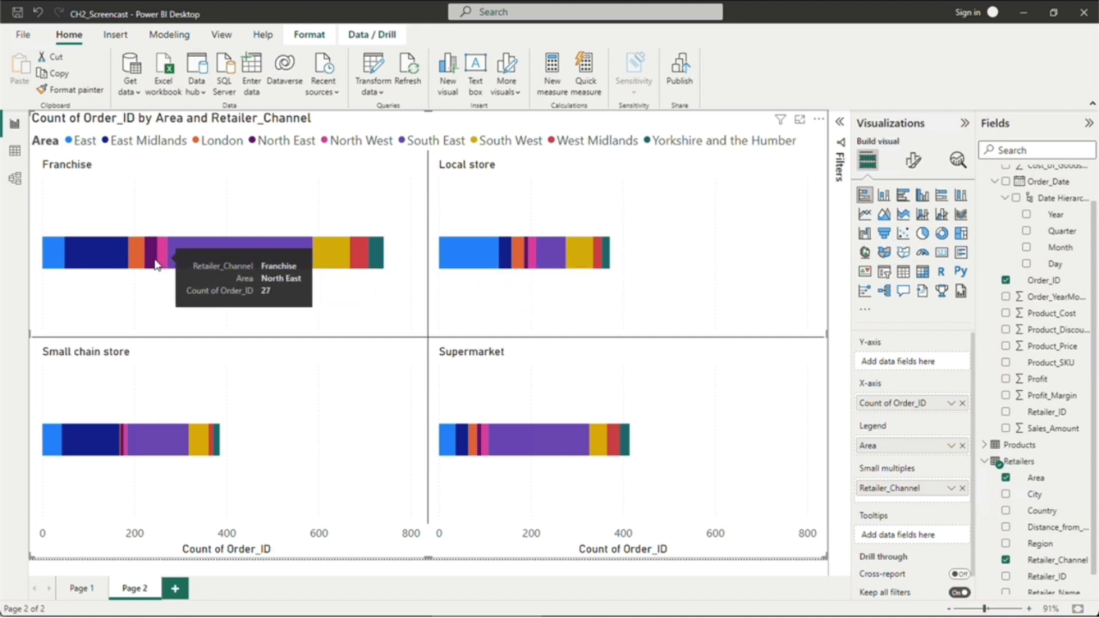
mouse_move(53, 265)
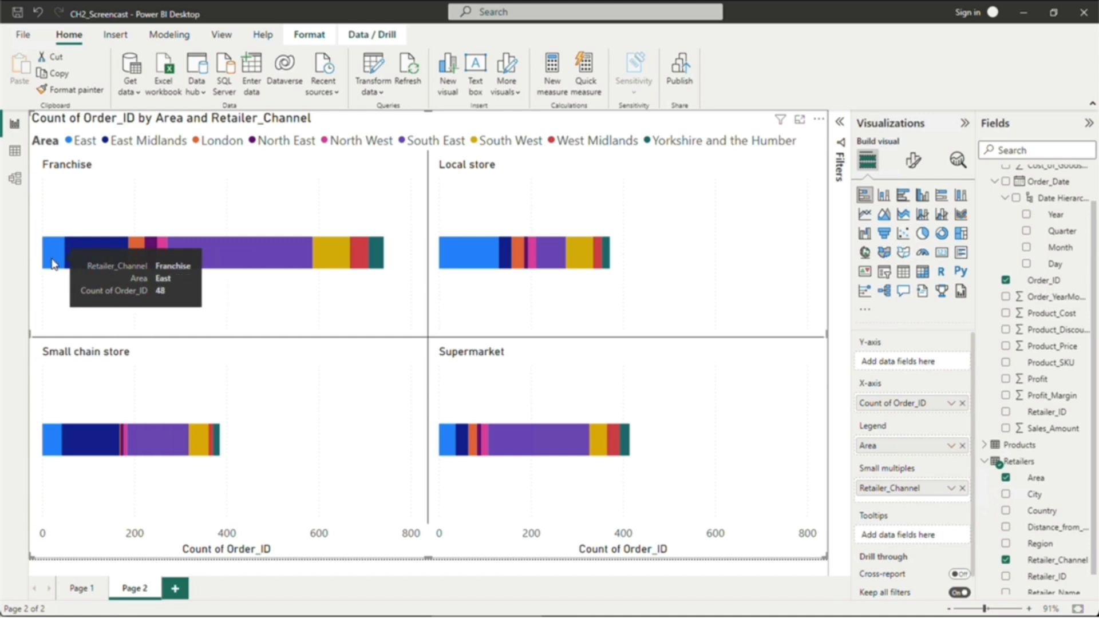
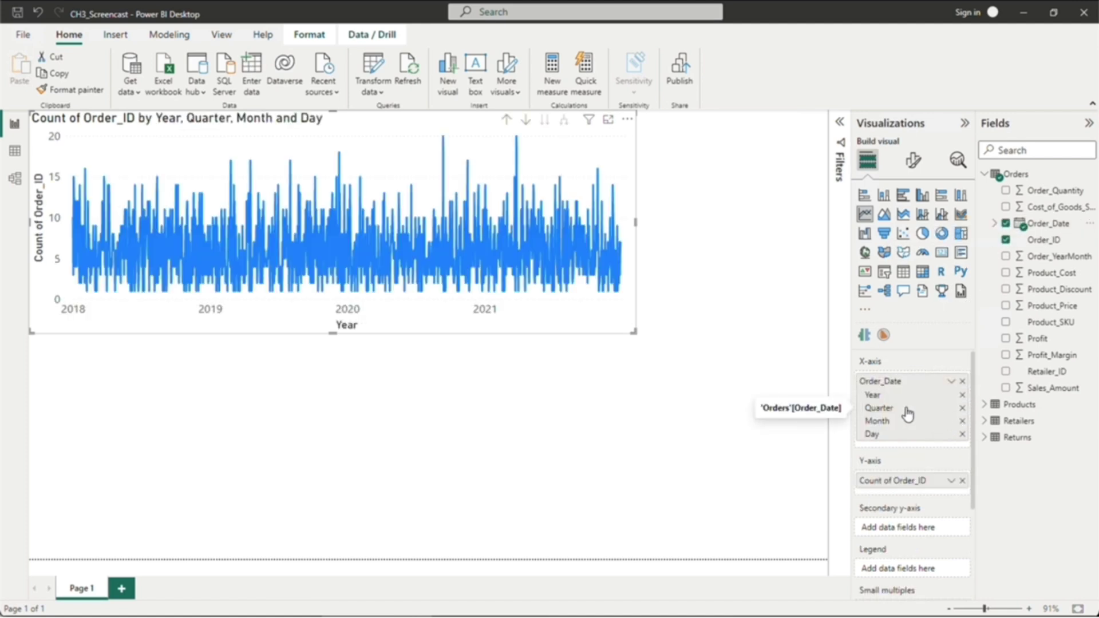
Step: Remove the Quarter and Day levels from the Order_Date hierarchy on the line chart's X-axis
click(963, 409)
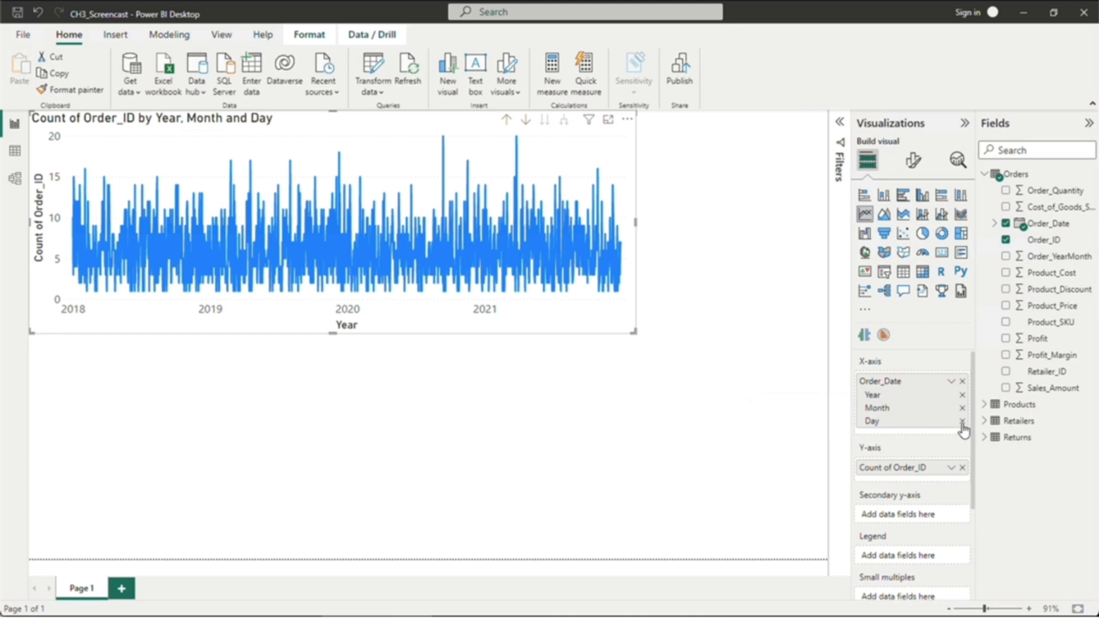
click(962, 422)
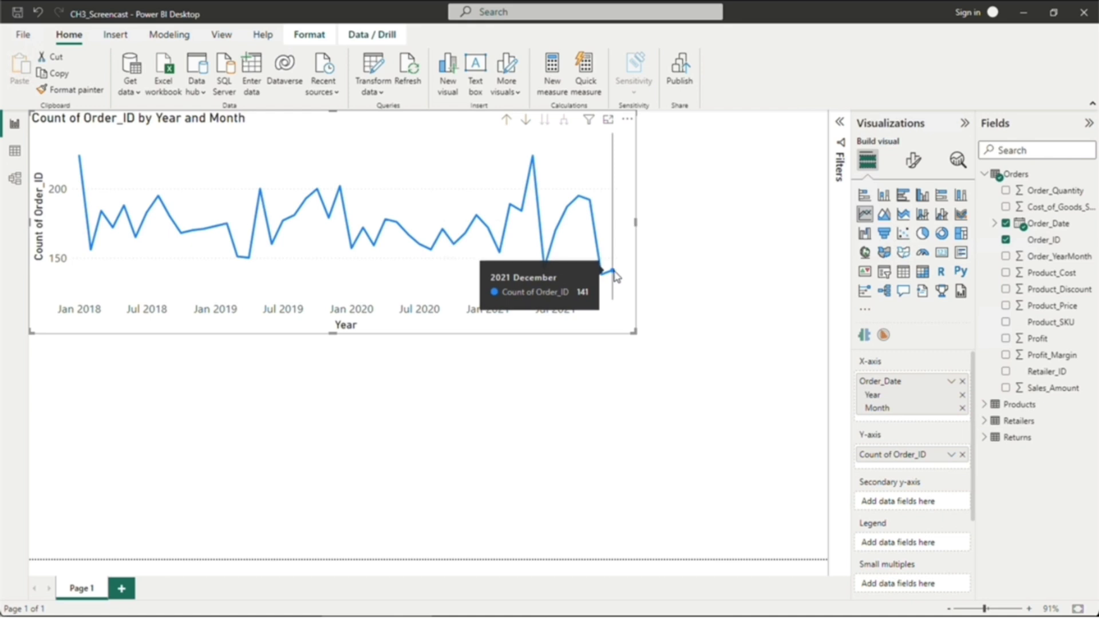
Step: Add a line and clustered column chart below the line chart and widen it to the full page width
click(527, 390)
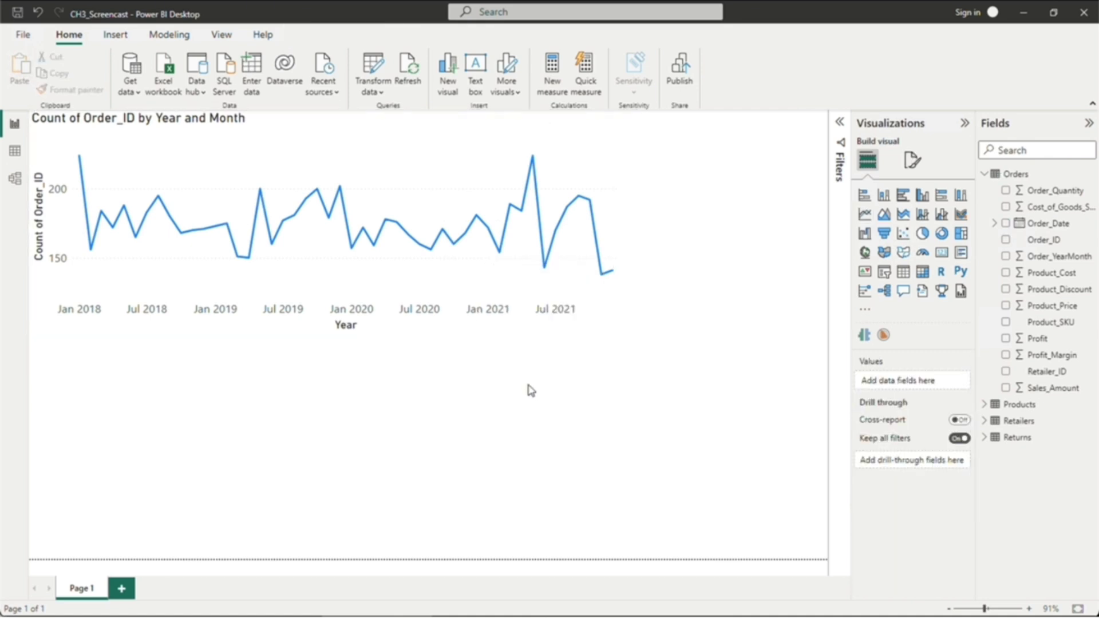
click(942, 216)
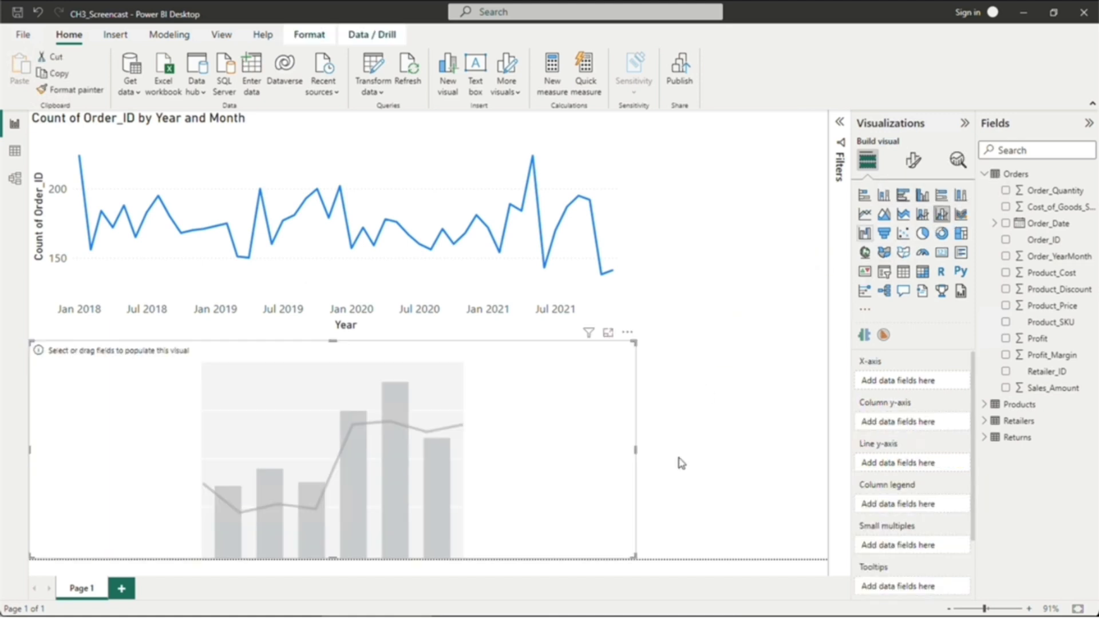
drag(636, 450, 827, 450)
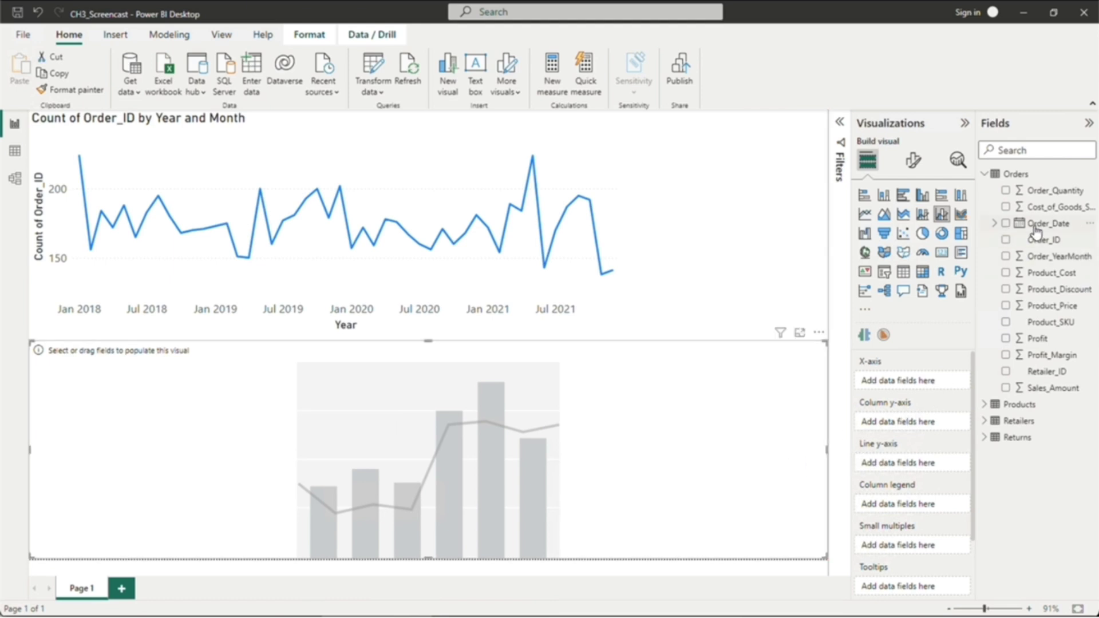
Step: Set the combo chart's X-axis to Order_Date with only Year and Month levels, and its line y-axis to the count of Order_ID
drag(1036, 224, 898, 383)
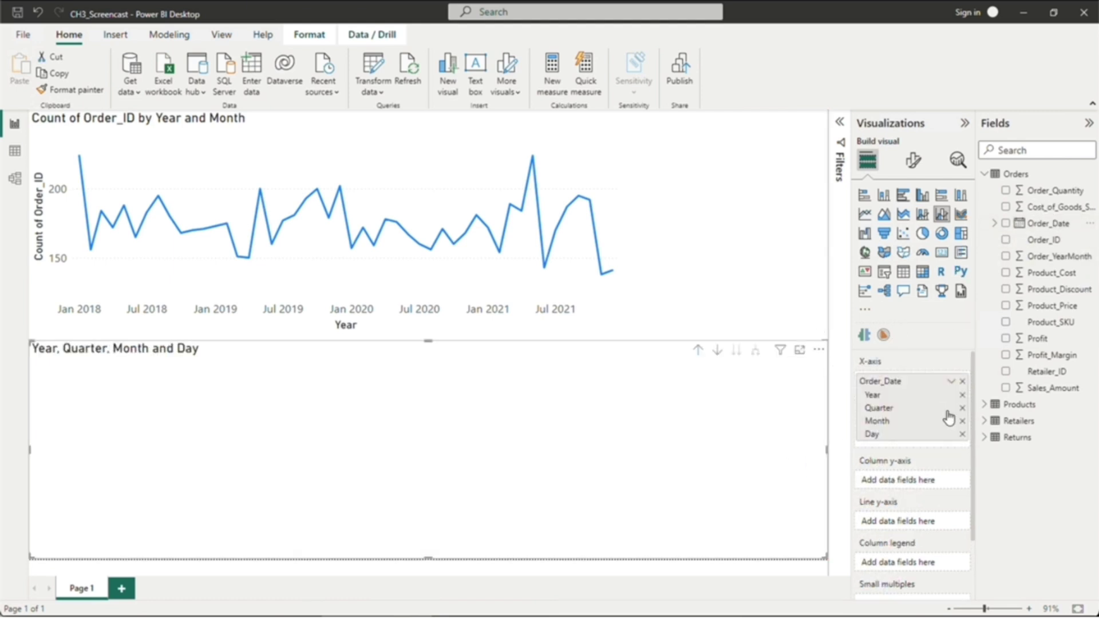
click(962, 409)
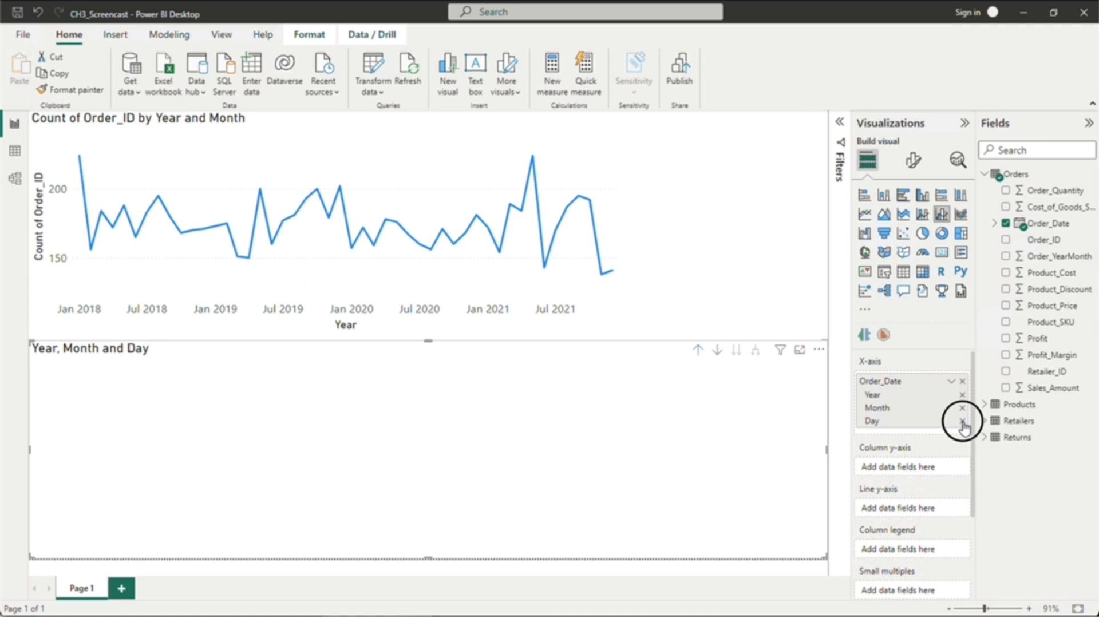
click(963, 422)
drag(1046, 240, 919, 501)
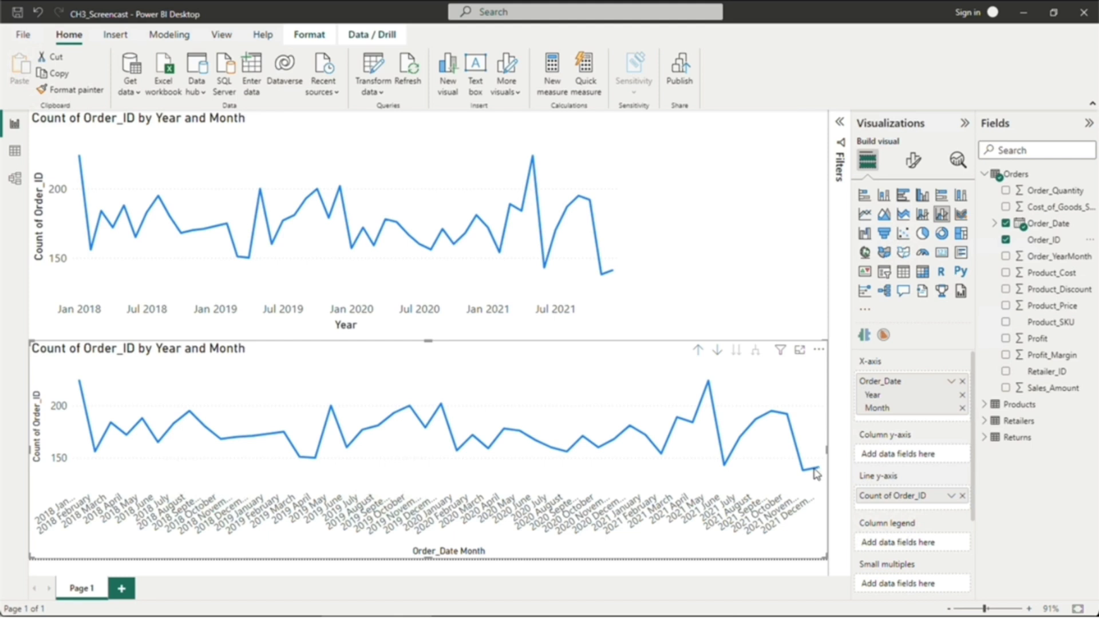
mouse_move(811, 475)
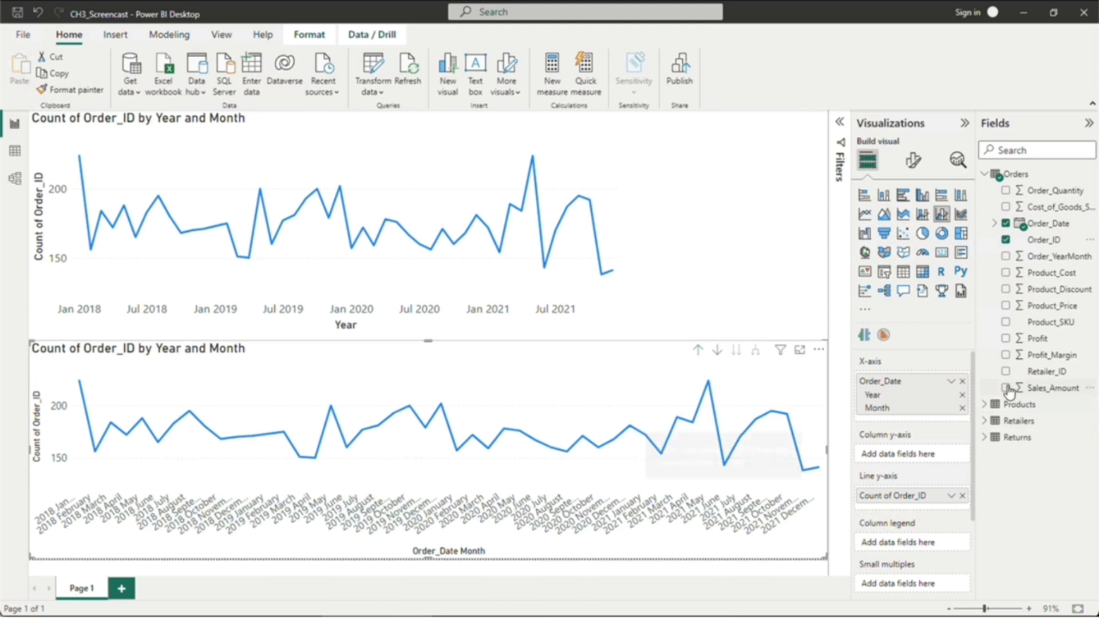
Step: Add Sales_Amount to the combo chart's column y-axis and inspect the monthly order counts on the line
click(987, 396)
drag(987, 400, 913, 454)
mouse_move(403, 472)
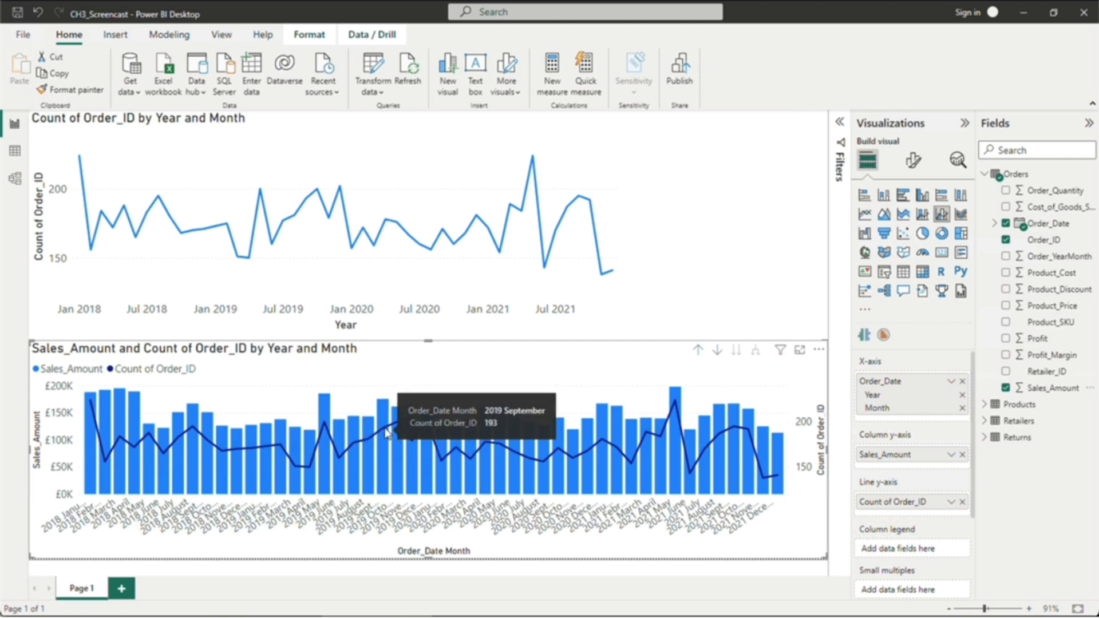
mouse_move(405, 426)
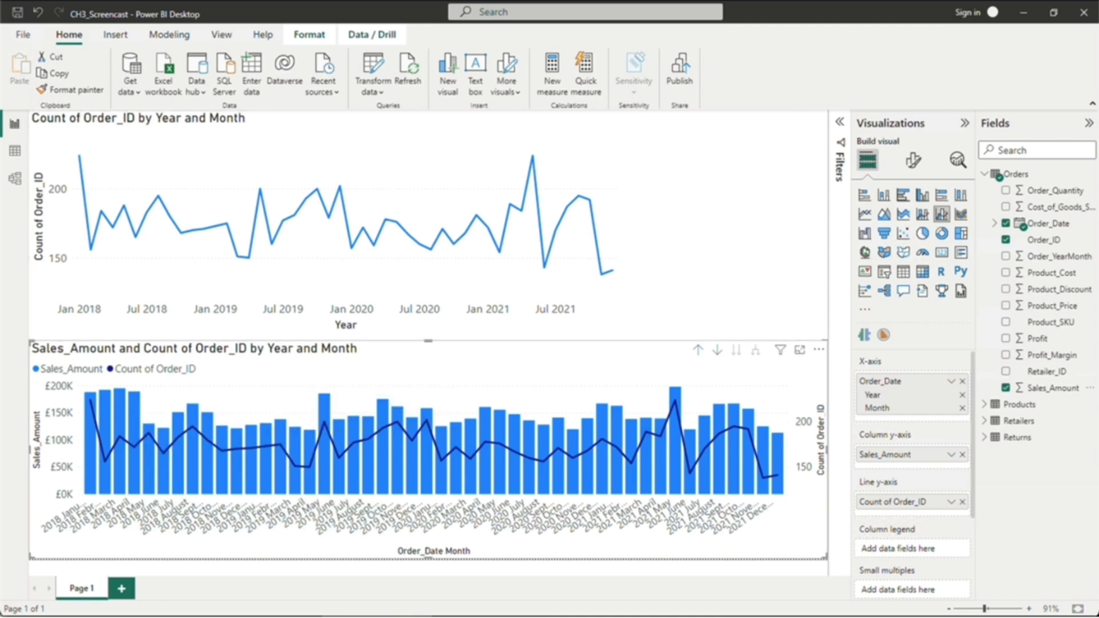
Step: Remove the monthly orders line chart and move the combo chart up to the top of the page
click(715, 278)
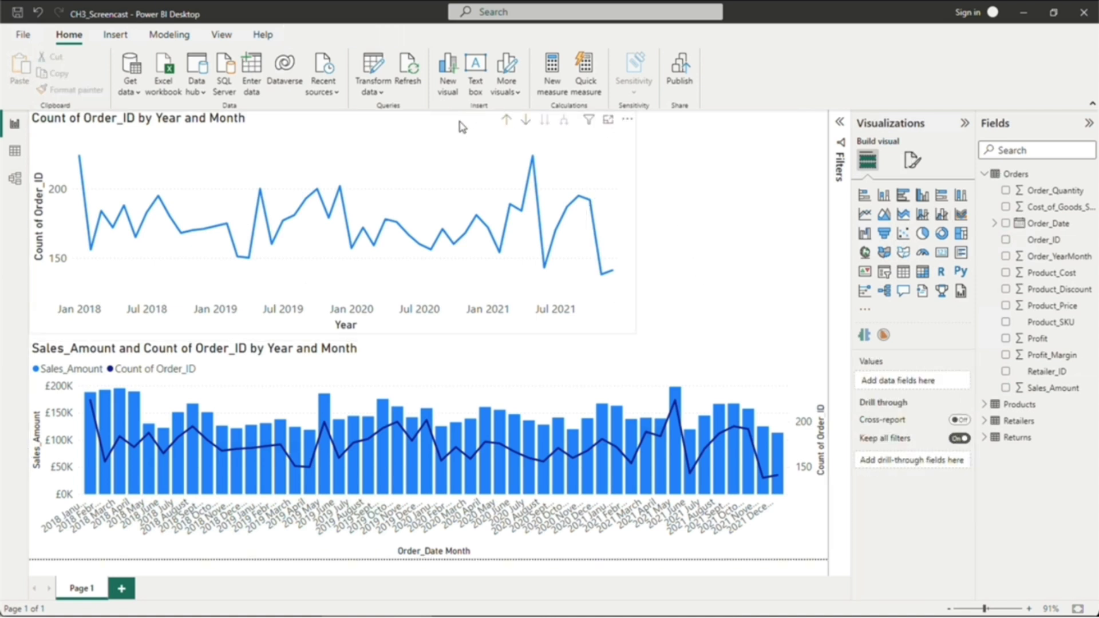
click(632, 123)
click(627, 119)
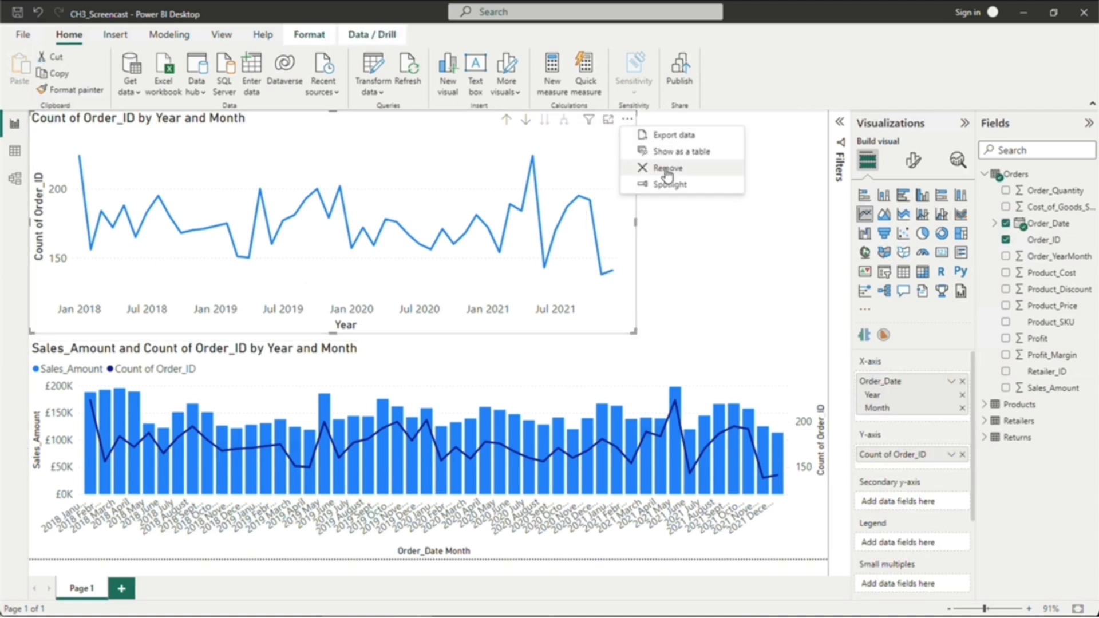
click(667, 169)
drag(619, 351, 616, 122)
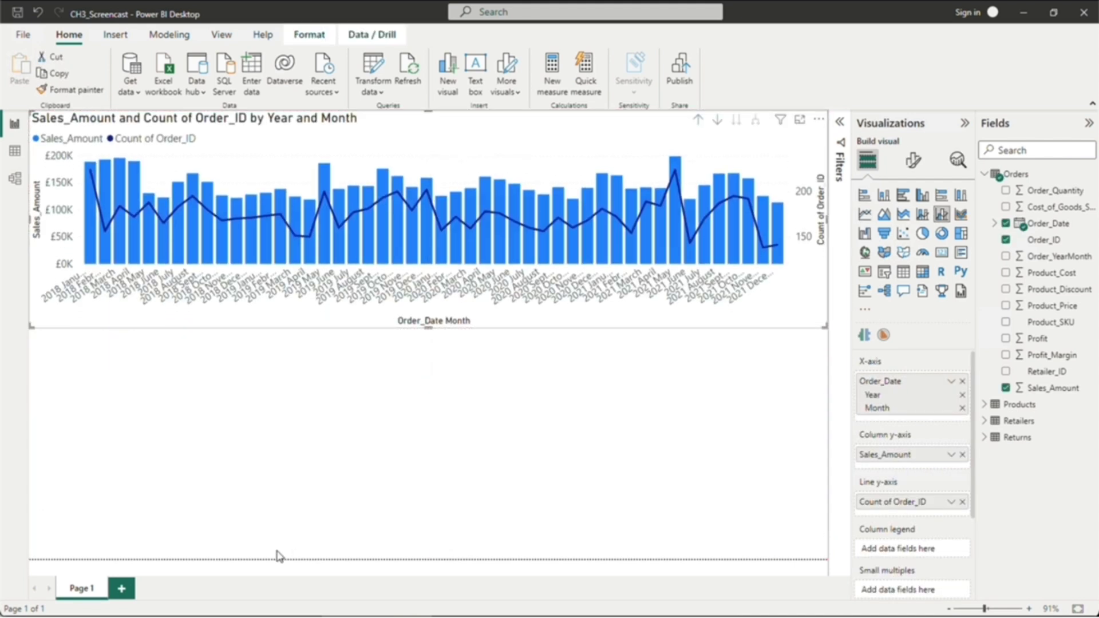
click(157, 543)
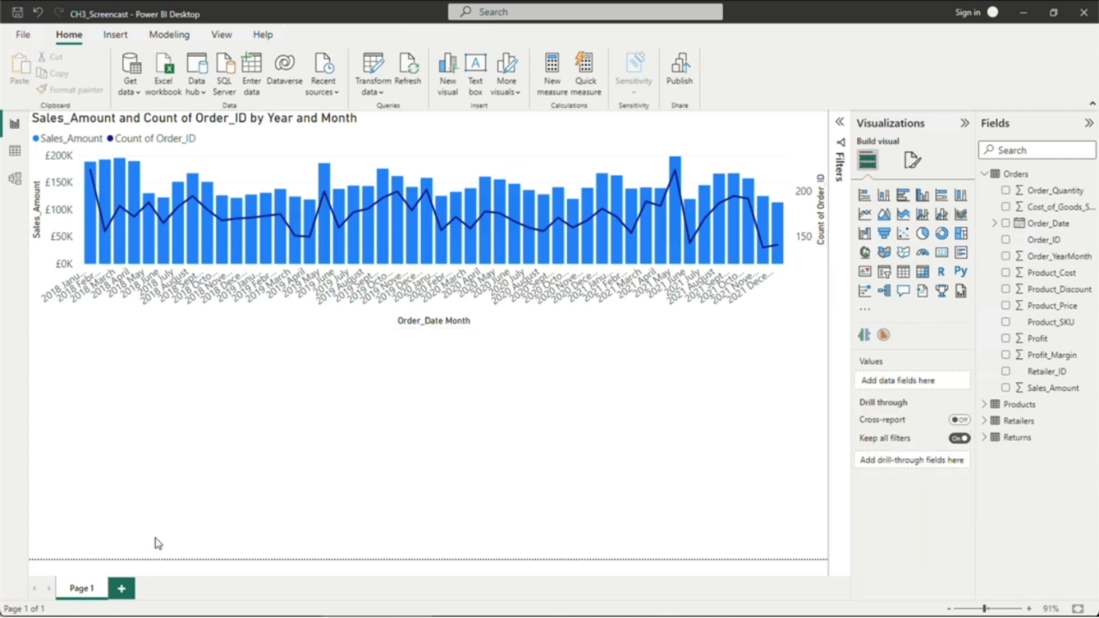
Step: Add a new report page and filter it so that the Order_Date Year is 2018
click(123, 589)
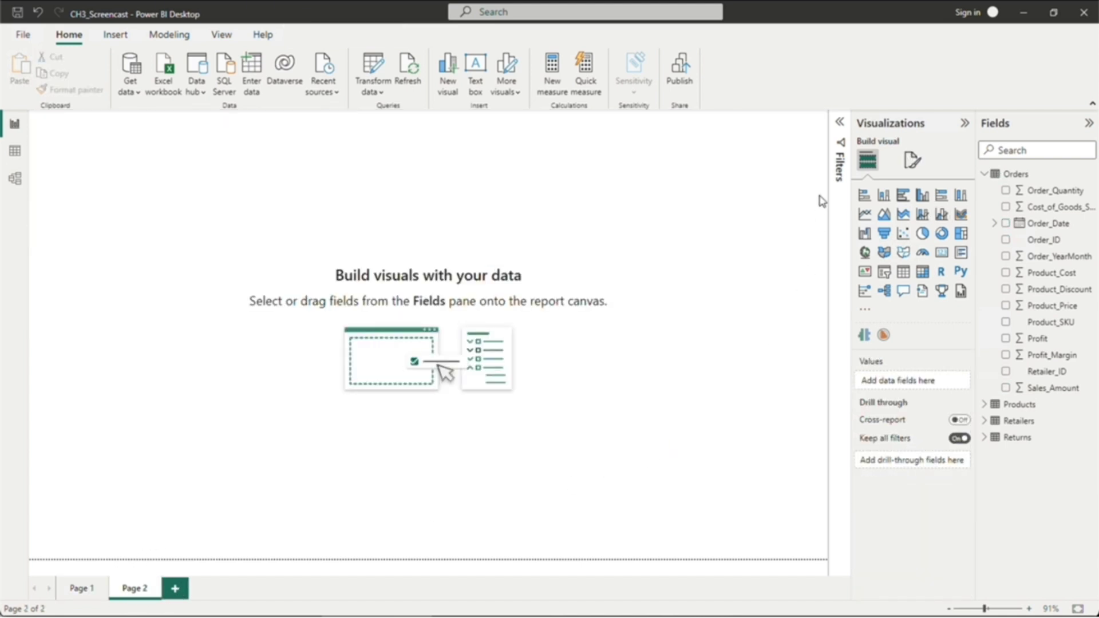
click(840, 125)
click(995, 223)
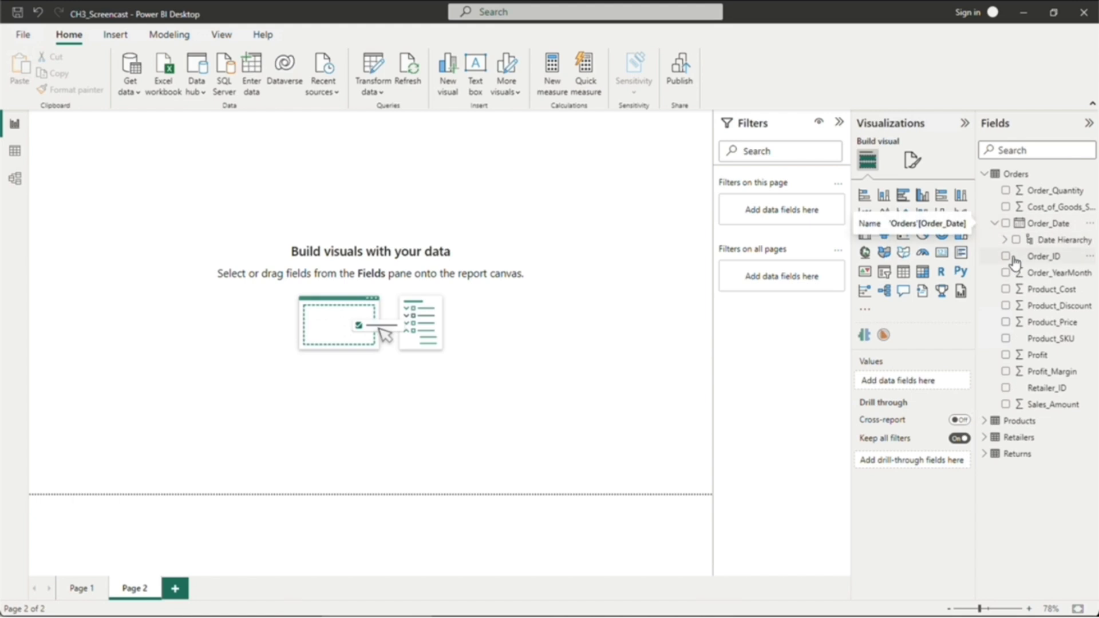
click(1005, 240)
drag(1052, 267, 784, 211)
click(783, 288)
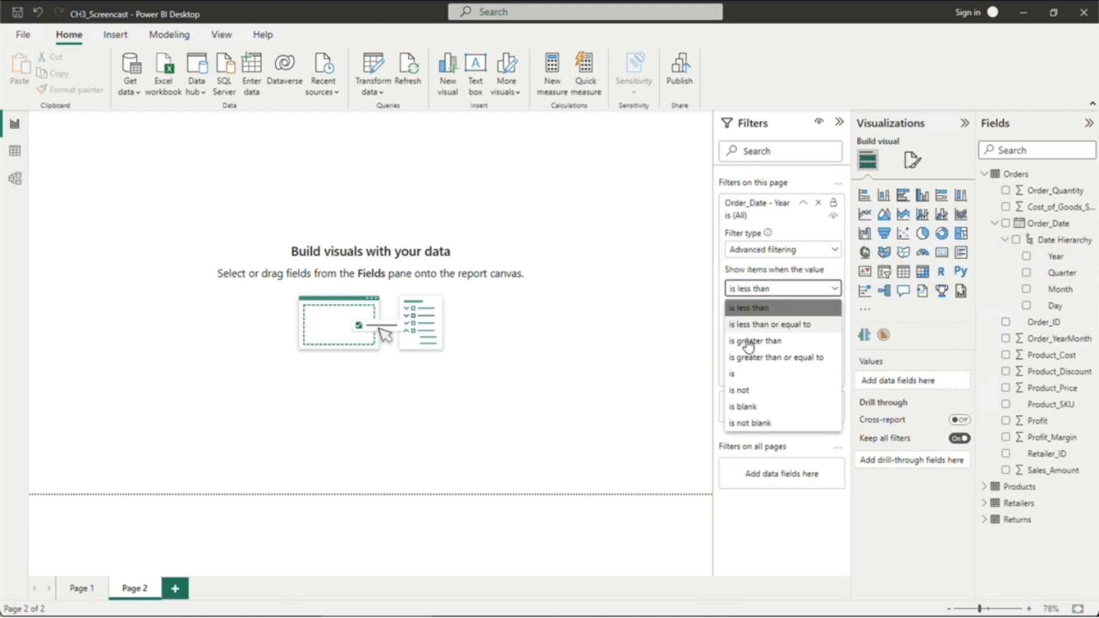
click(742, 373)
click(758, 309)
text(2018)
click(819, 376)
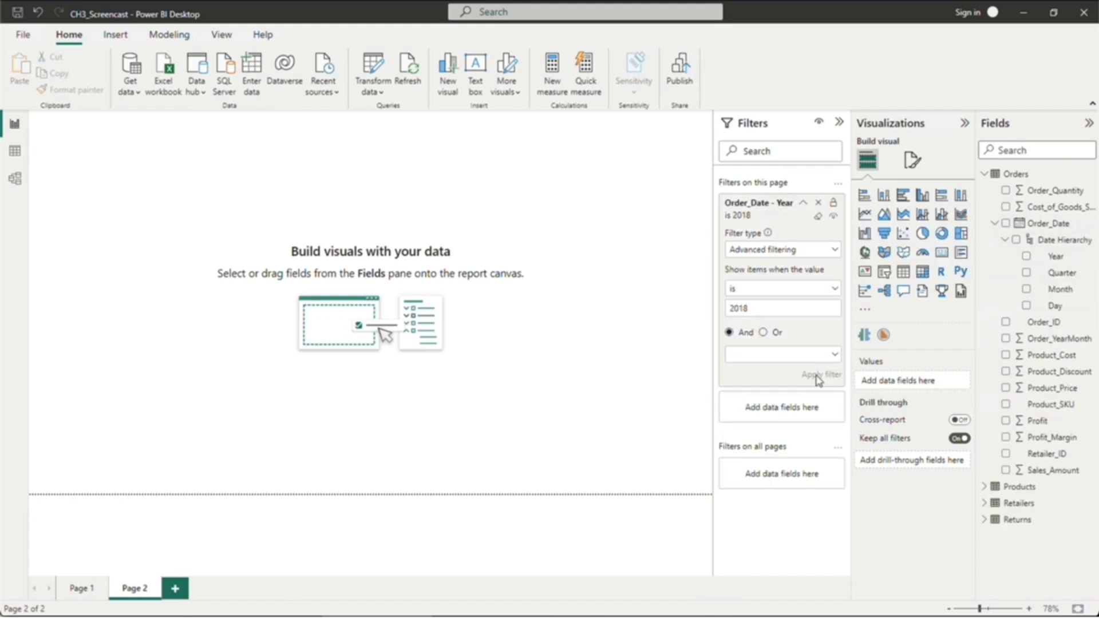
click(520, 211)
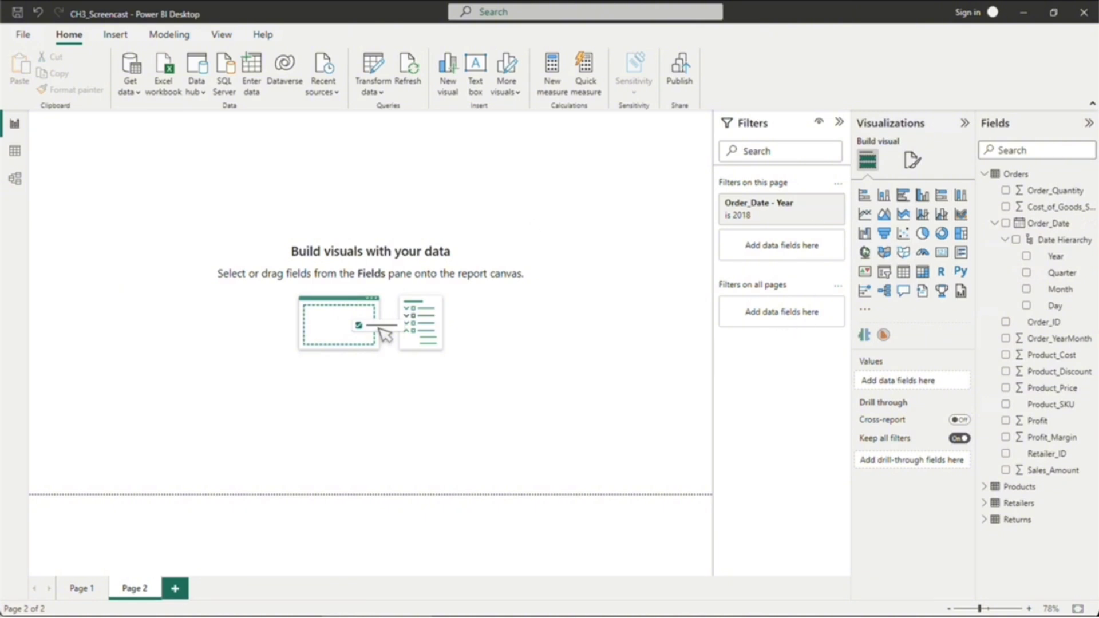
Step: Add a radar chart with Product_Size as category and Product_Price and Product_Cost on the Y axis
click(885, 339)
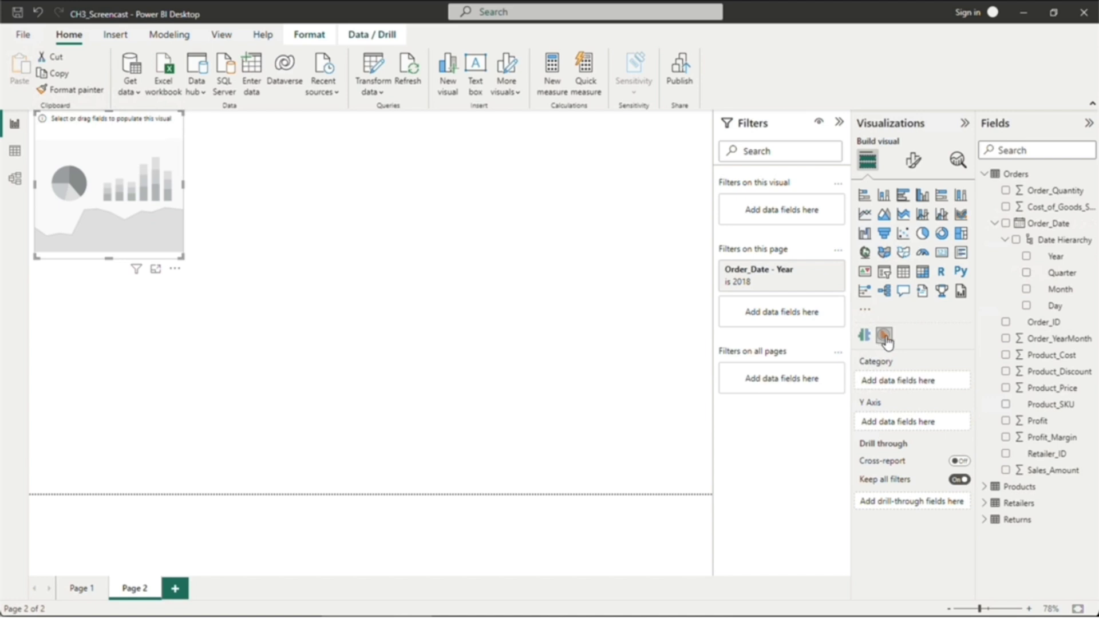
click(987, 488)
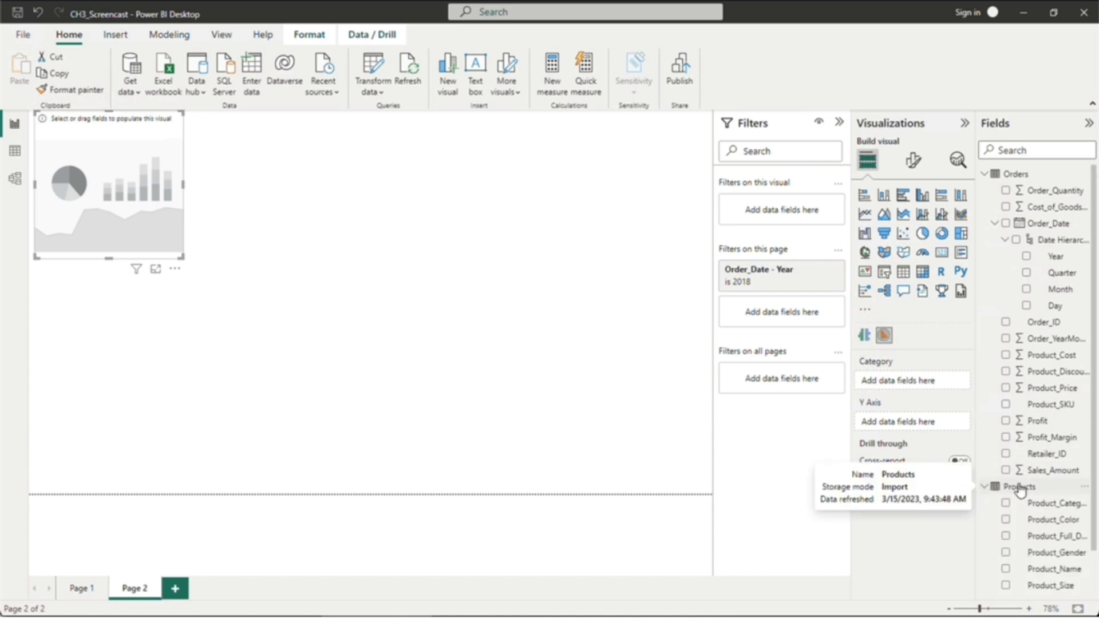
drag(1070, 589, 886, 381)
drag(1056, 394, 928, 424)
drag(1058, 354, 951, 442)
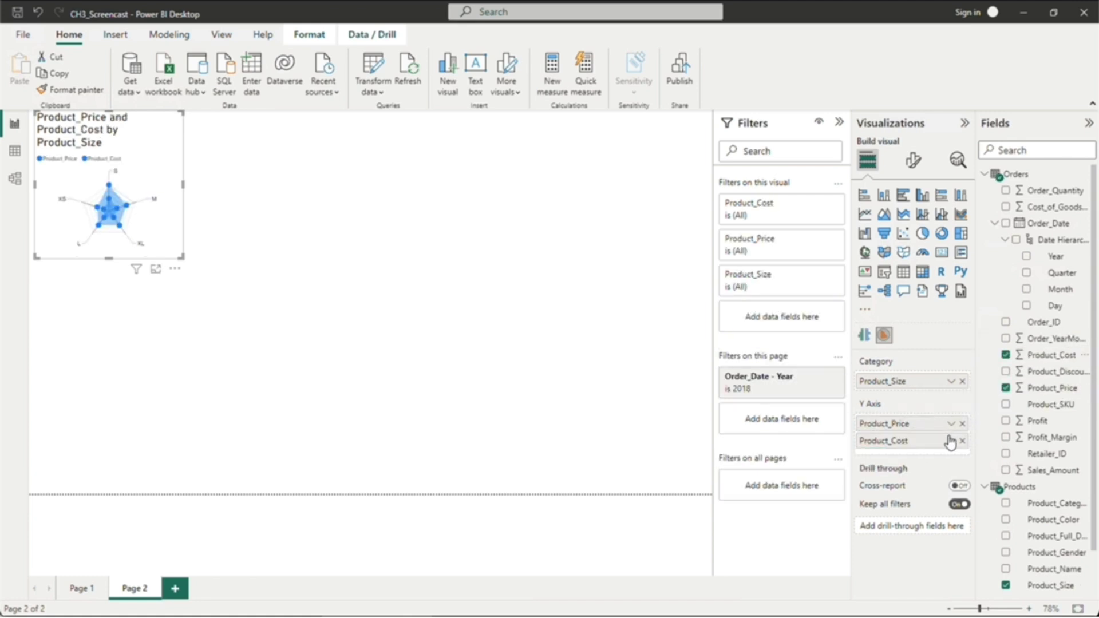
Step: Change the radar chart's Product_Price and Product_Cost aggregation to Average
click(951, 424)
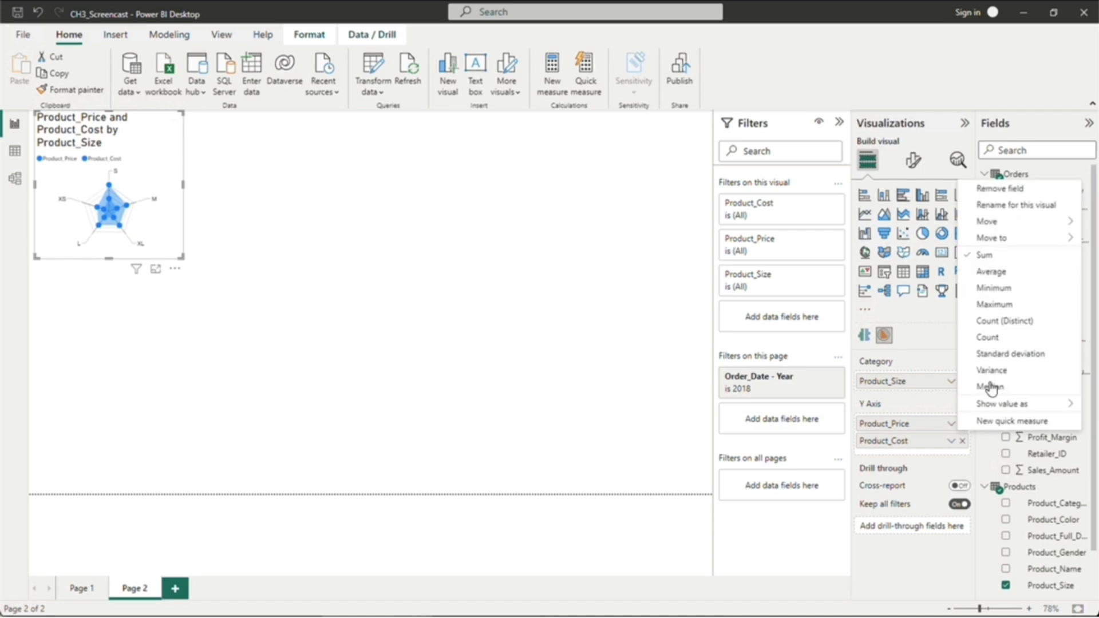
click(995, 273)
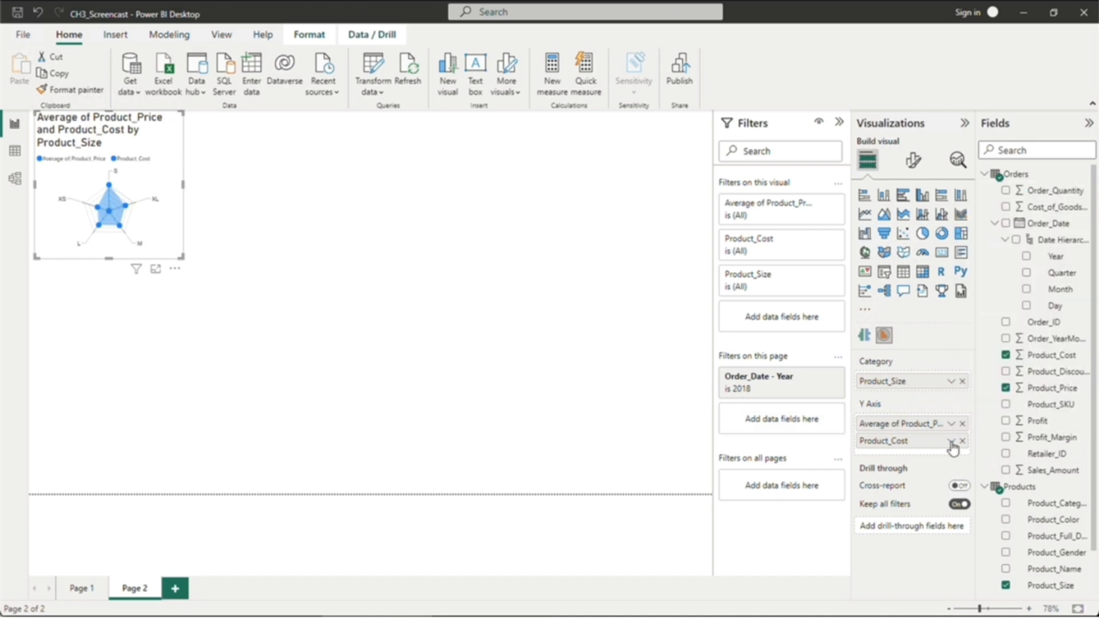
click(951, 440)
click(993, 288)
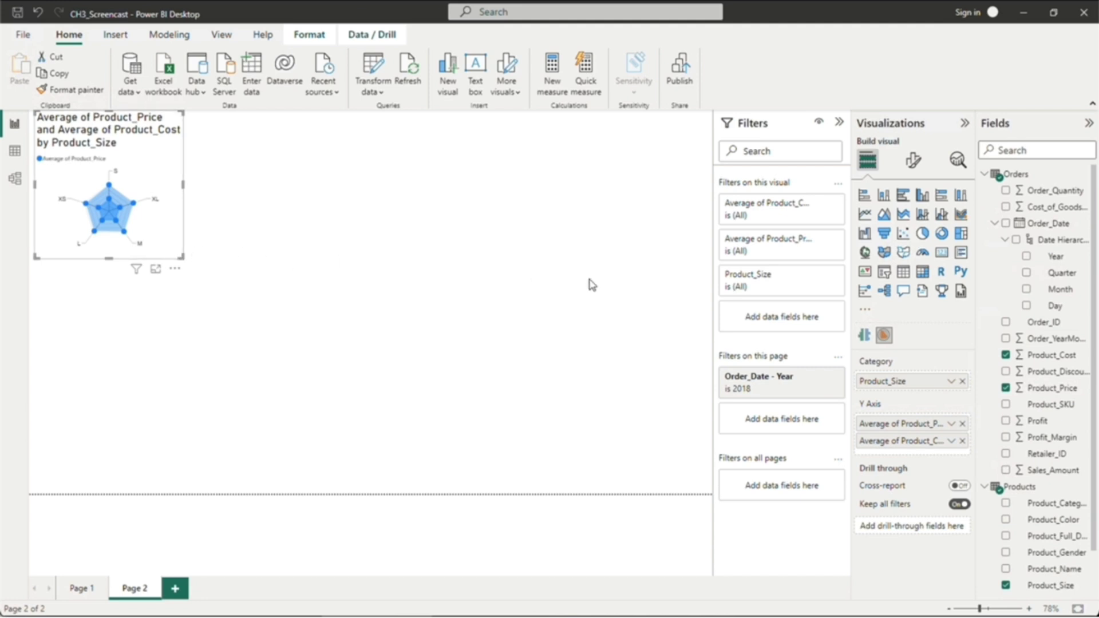
Step: Set the radar chart's data color for Average of Product_Cost to orange
click(913, 160)
click(876, 283)
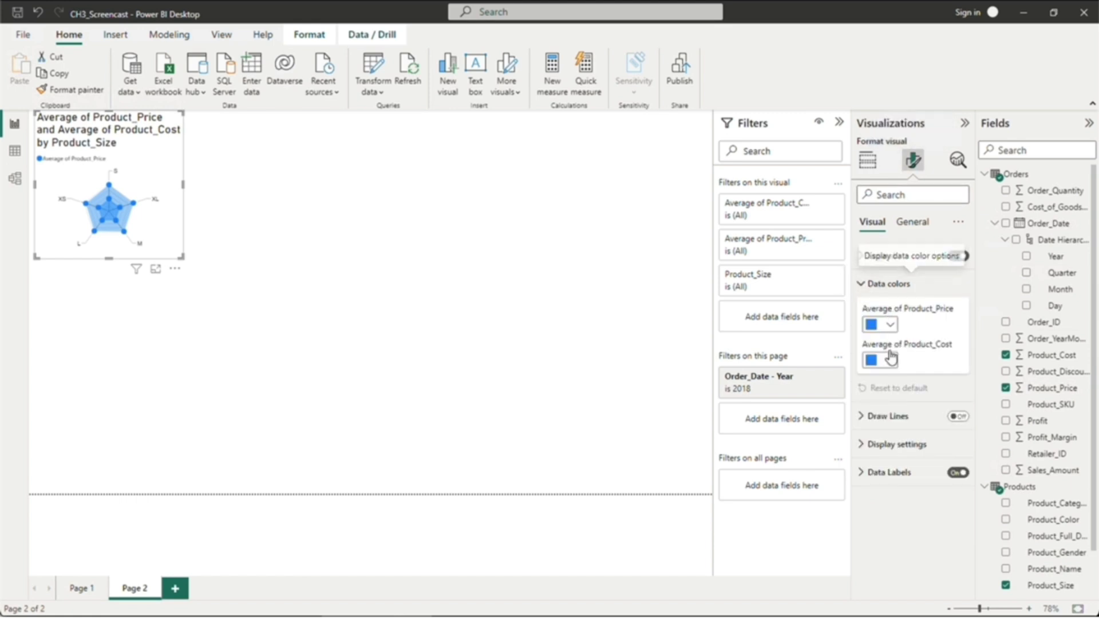
click(889, 360)
click(957, 407)
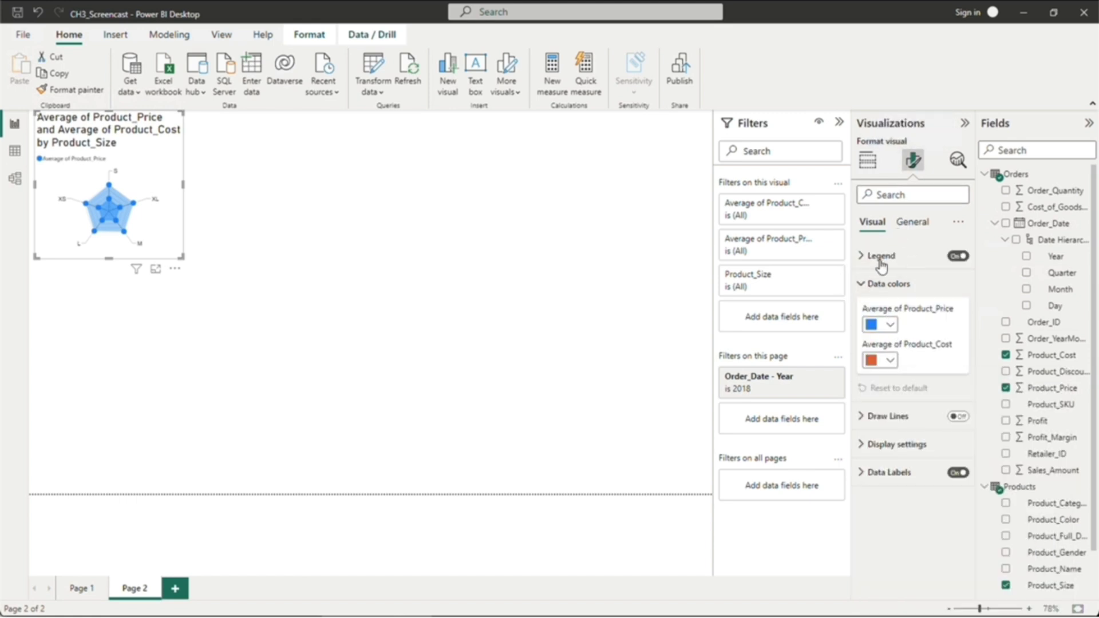
click(867, 285)
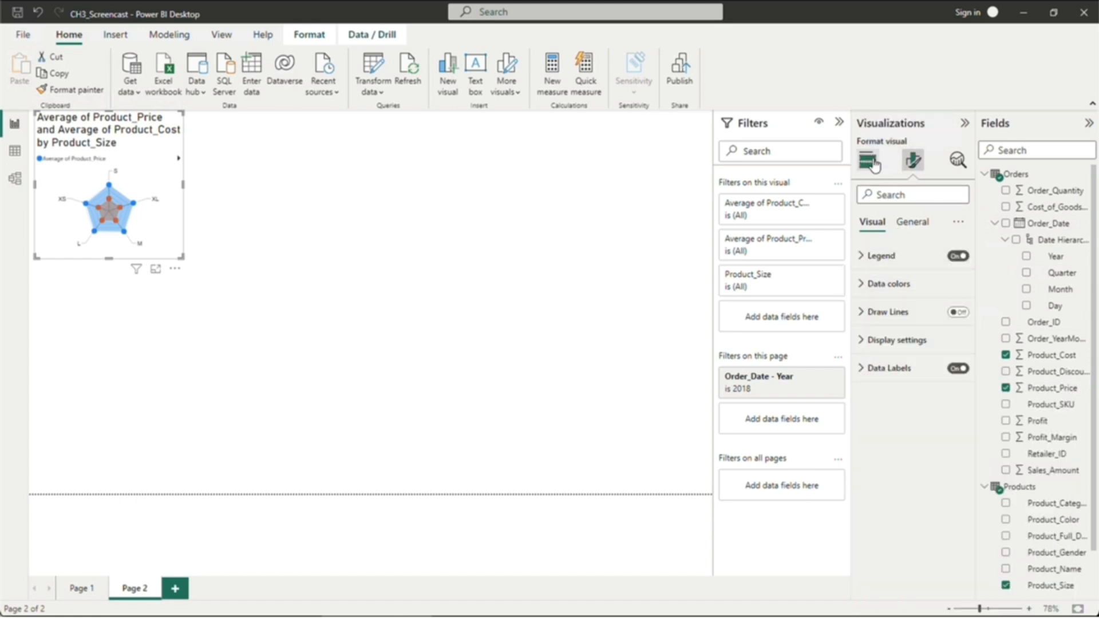
click(872, 163)
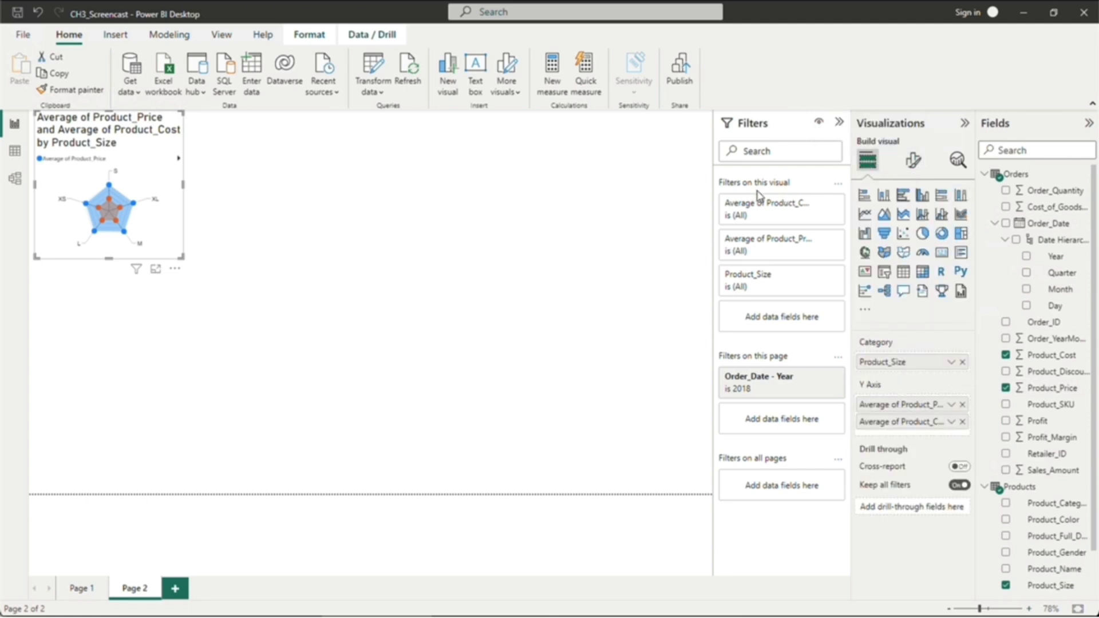
Step: Enlarge the radar chart to half the page width and full height, and inspect the XL size's average price and cost
drag(173, 112, 166, 113)
drag(175, 256, 370, 493)
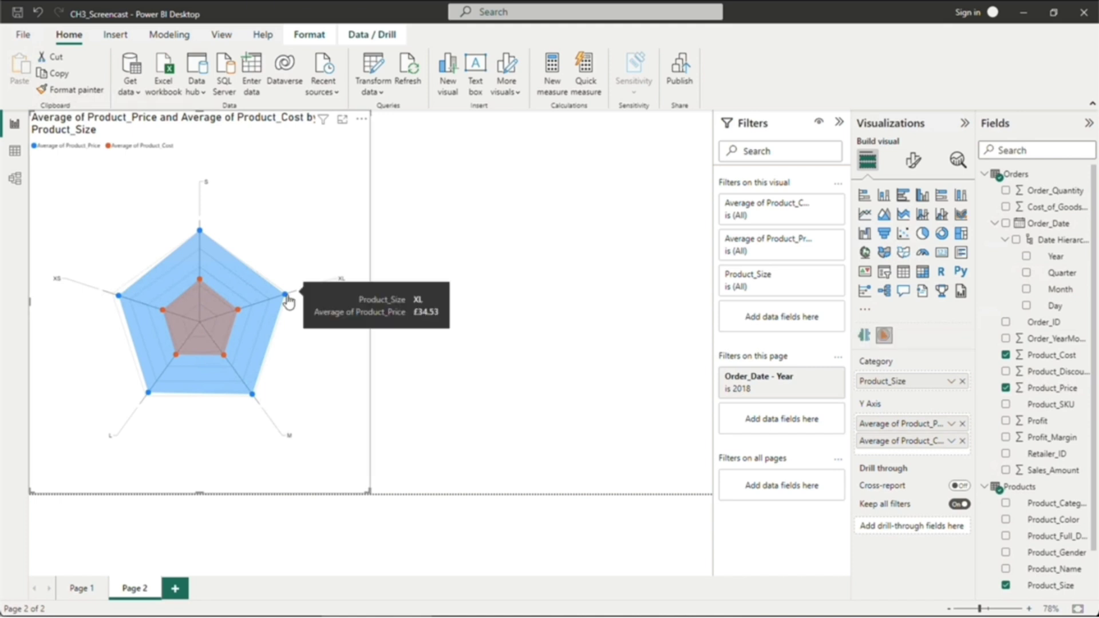
mouse_move(243, 310)
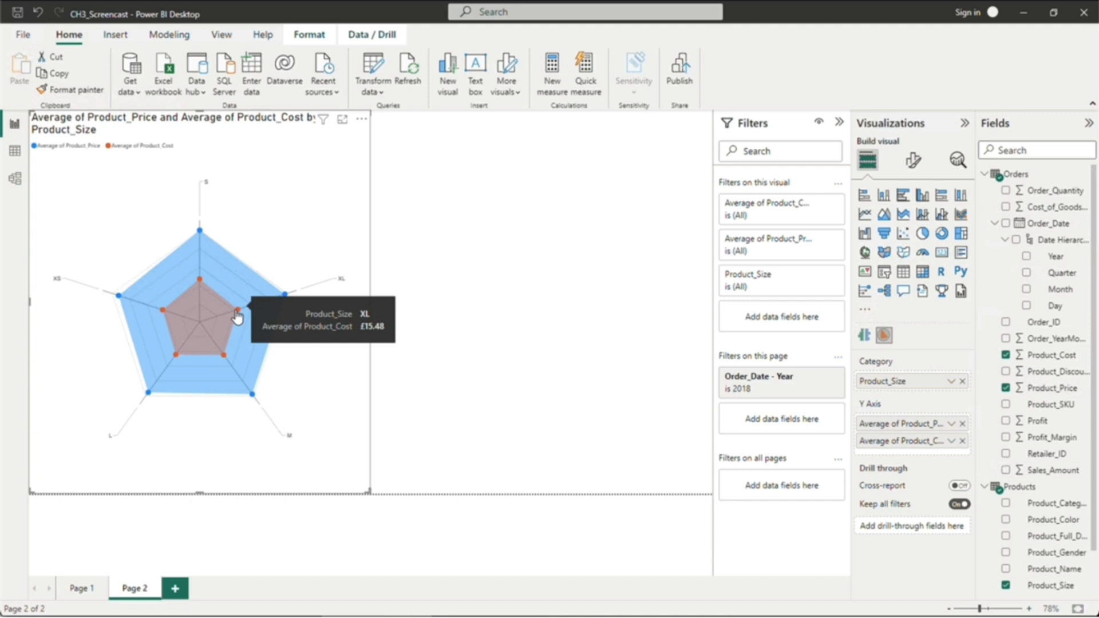
Step: Add a tornado chart beside the radar chart, grouped by Product_Color with Product_Price and Product_Cost as values
click(571, 269)
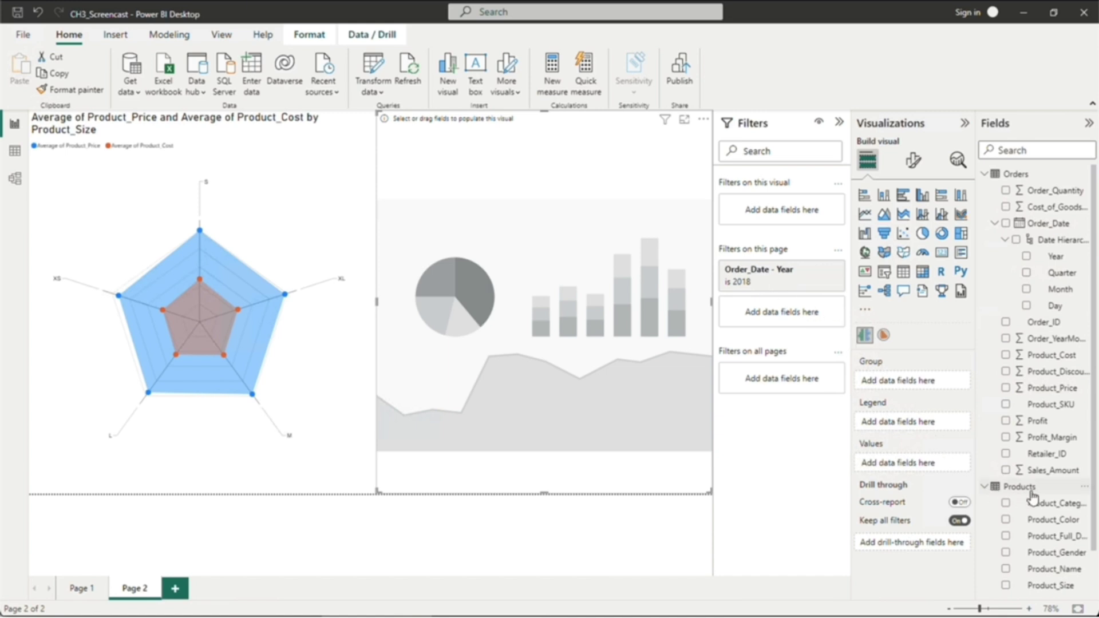
drag(1066, 524, 919, 386)
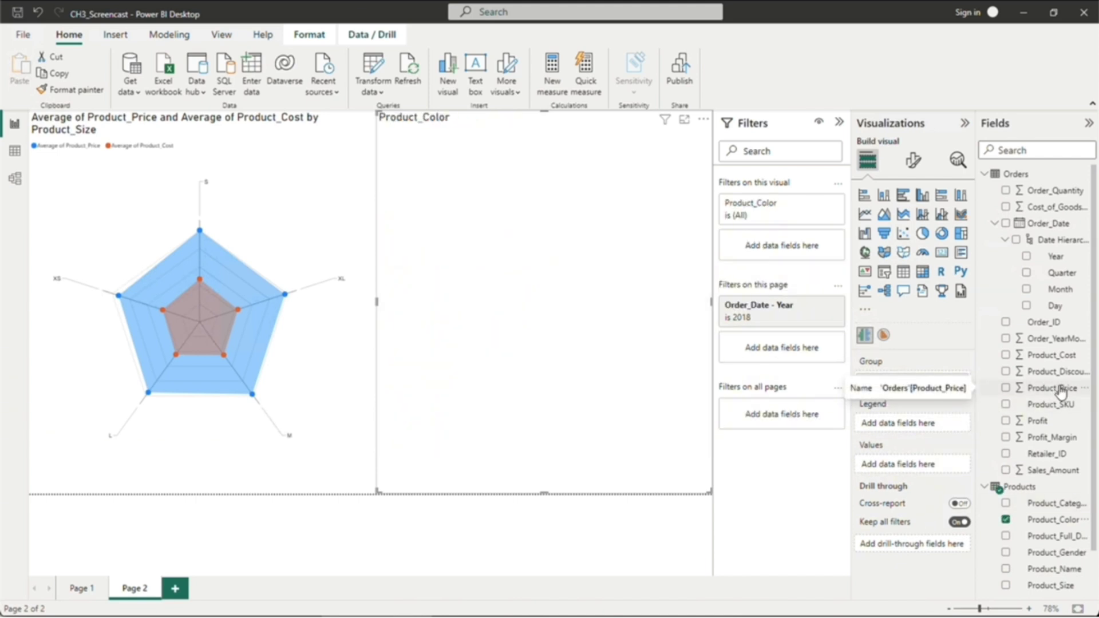
drag(1061, 394, 916, 465)
drag(1052, 353, 927, 479)
Step: Switch both tornado chart values, Product_Price and Product_Cost, to Average
click(951, 465)
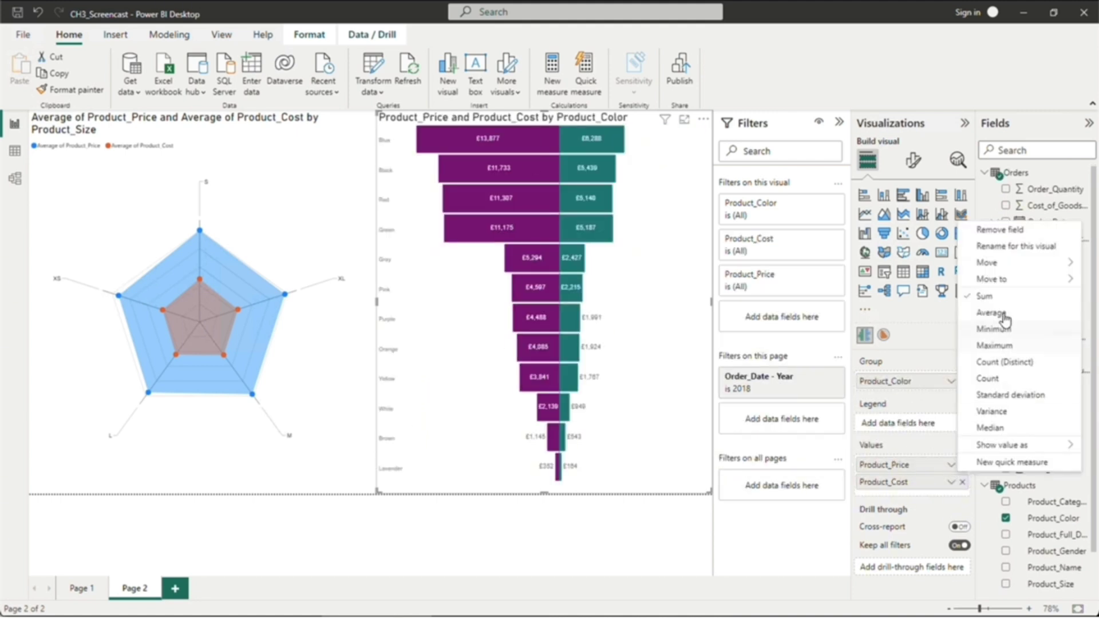
click(991, 330)
click(951, 482)
click(992, 331)
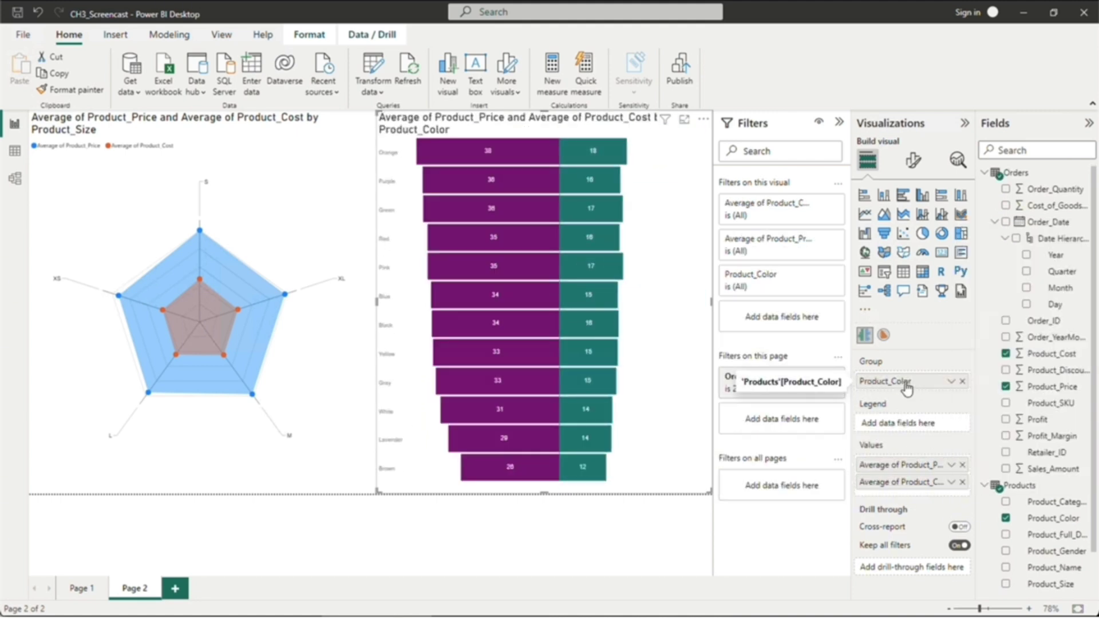
Step: Format the Product_Price and Product_Cost columns as £ English (United Kingdom) currency and collapse the filter settings
click(1052, 387)
click(182, 89)
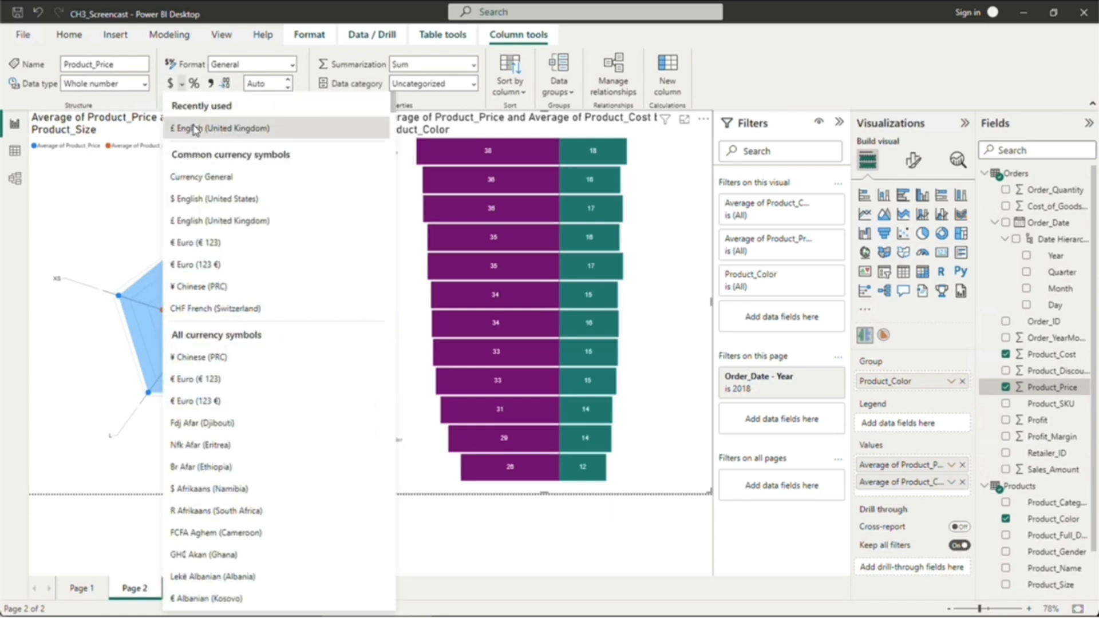
click(218, 130)
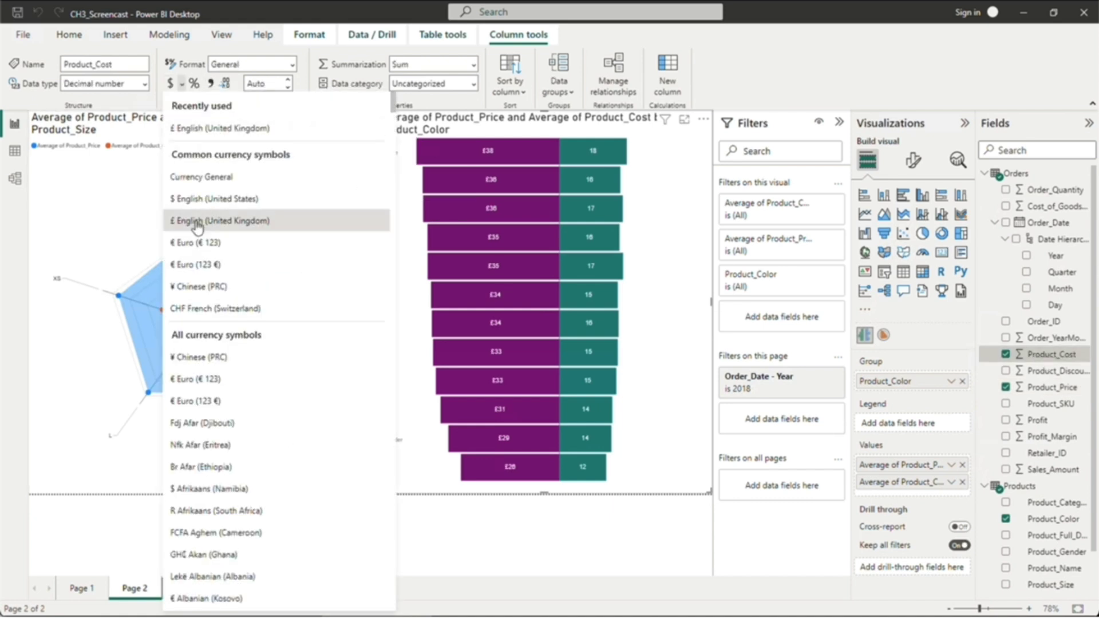
click(202, 214)
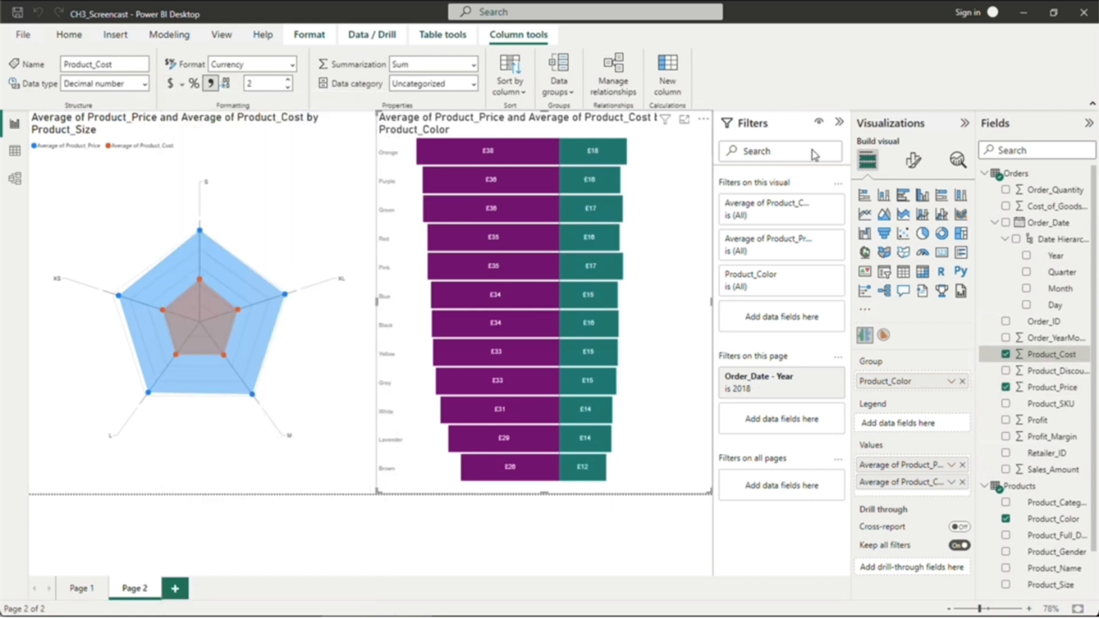
click(839, 122)
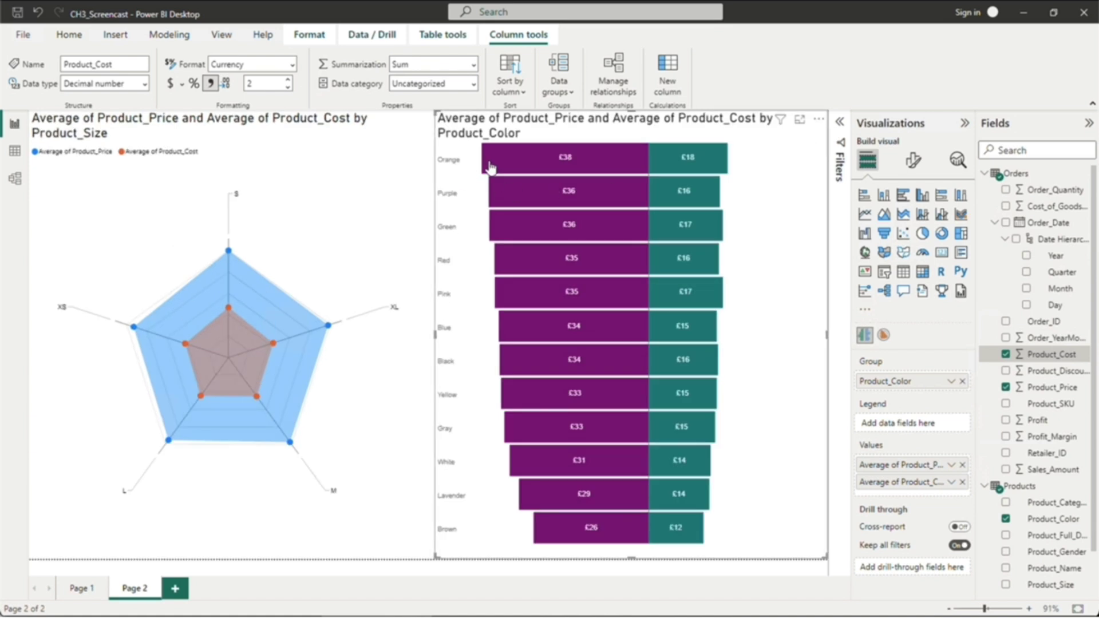
Step: Inspect the tornado chart's average product price and cost values for the Orange, Pink and Green colours
mouse_move(510, 168)
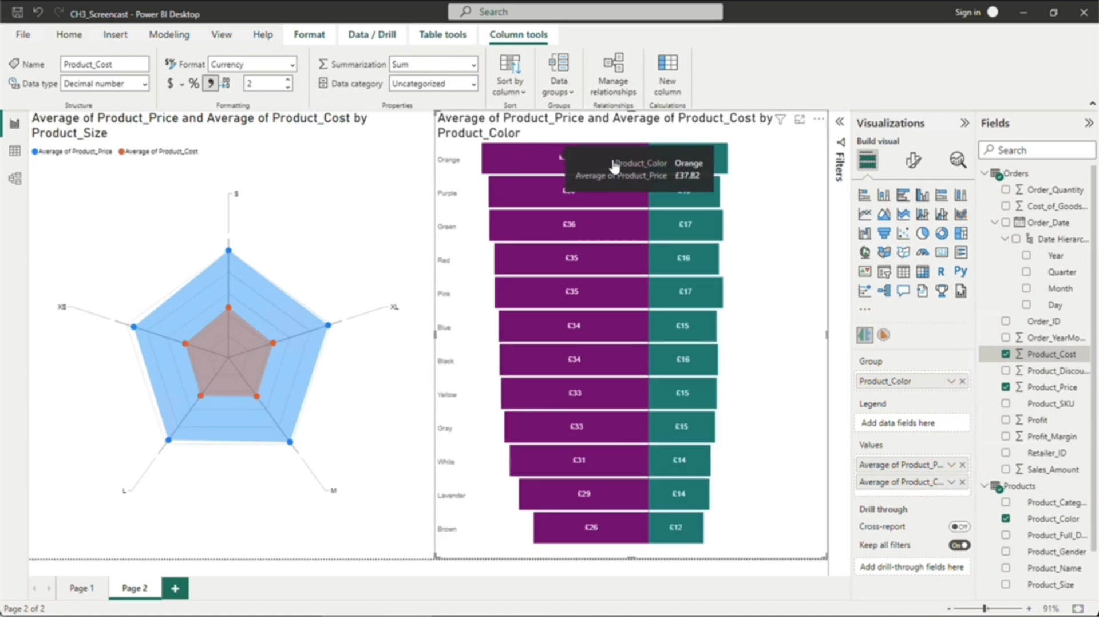
mouse_move(705, 166)
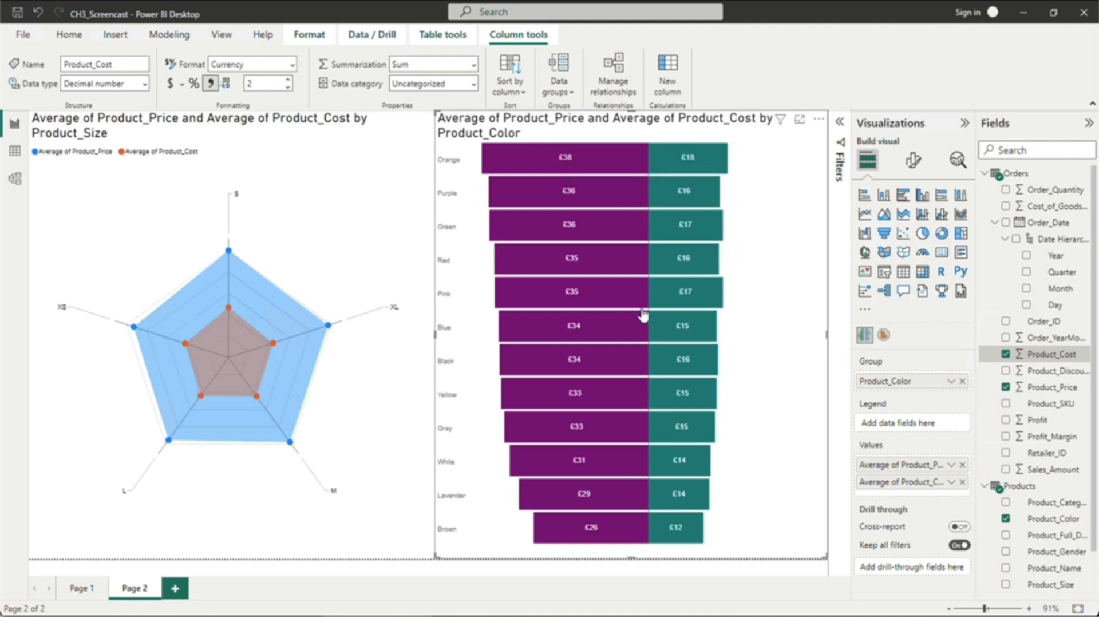
mouse_move(624, 304)
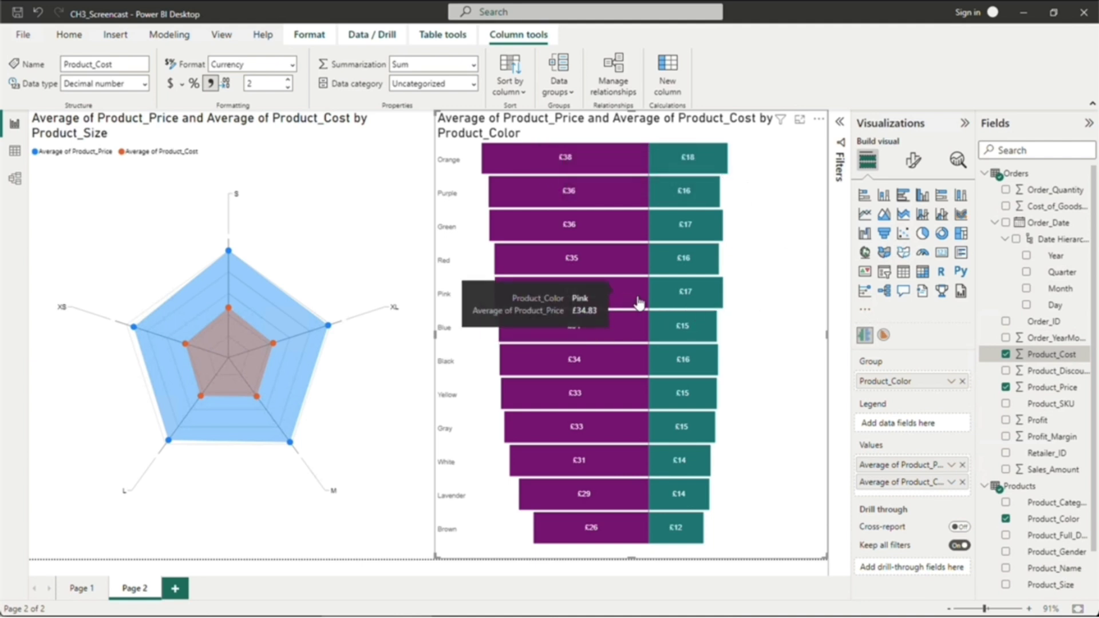
mouse_move(702, 301)
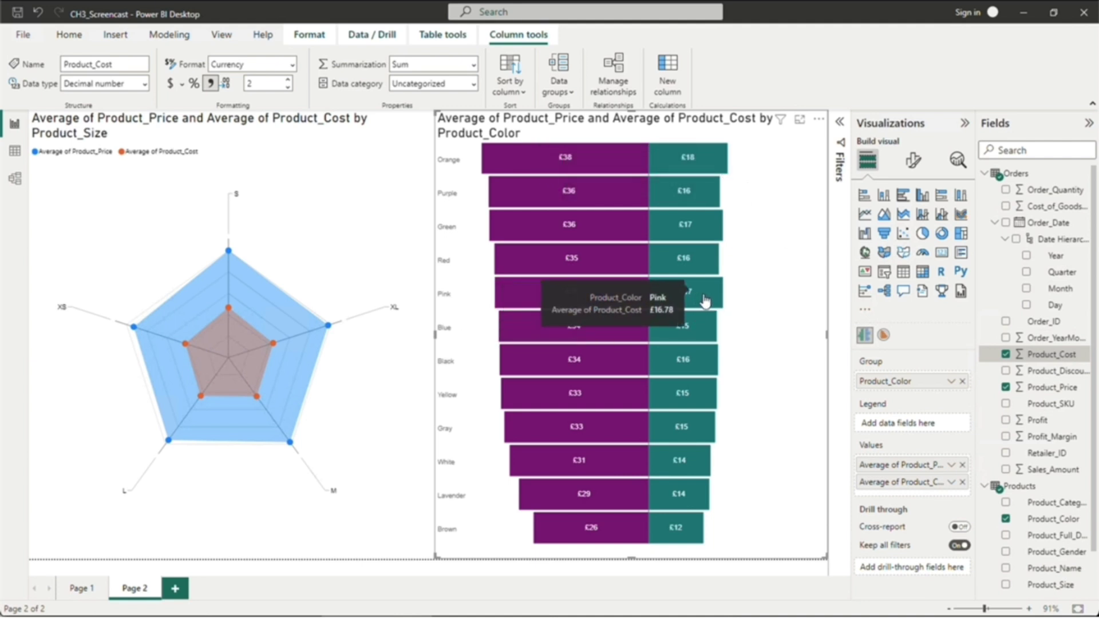
mouse_move(705, 232)
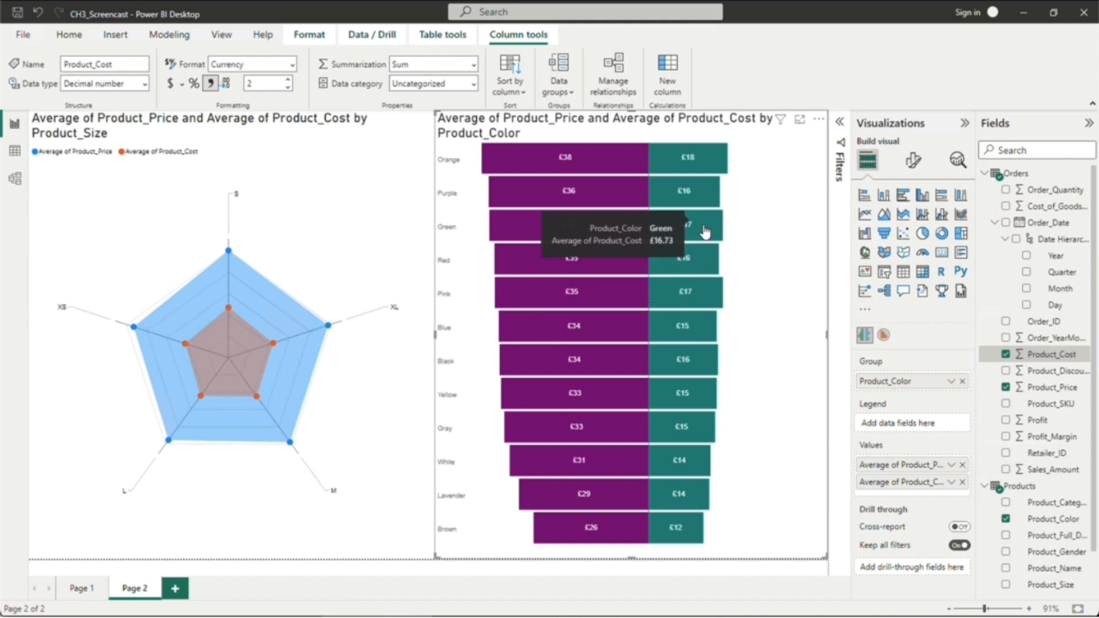
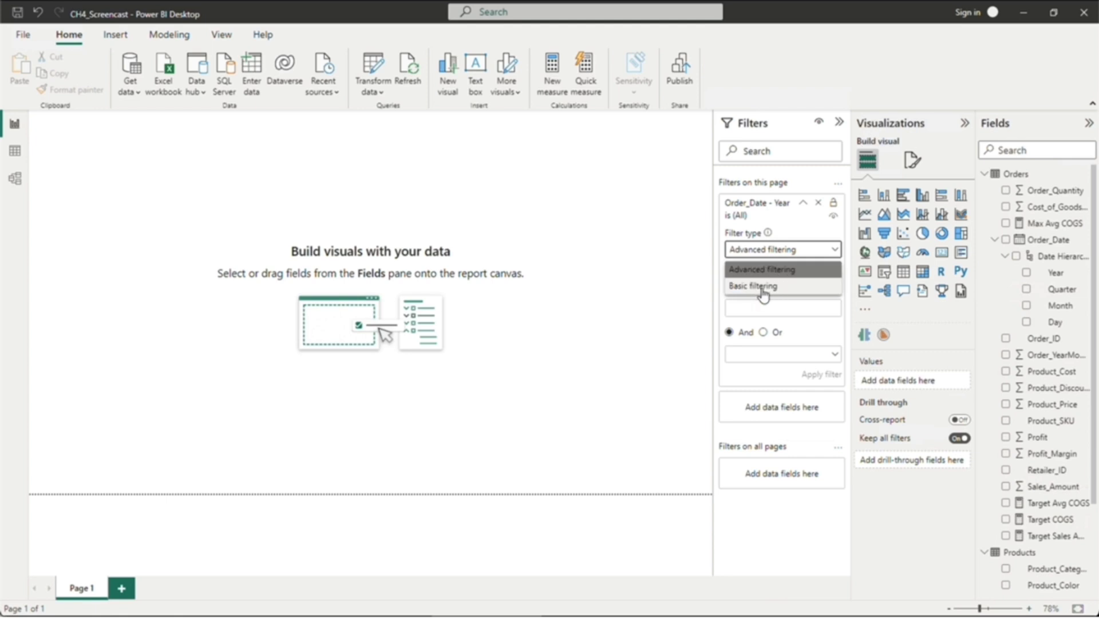
Step: Filter the page to the 2019 Order_Date year using basic filtering, and collapse the filter settings and the Order_Date hierarchy
click(761, 287)
click(735, 312)
click(804, 204)
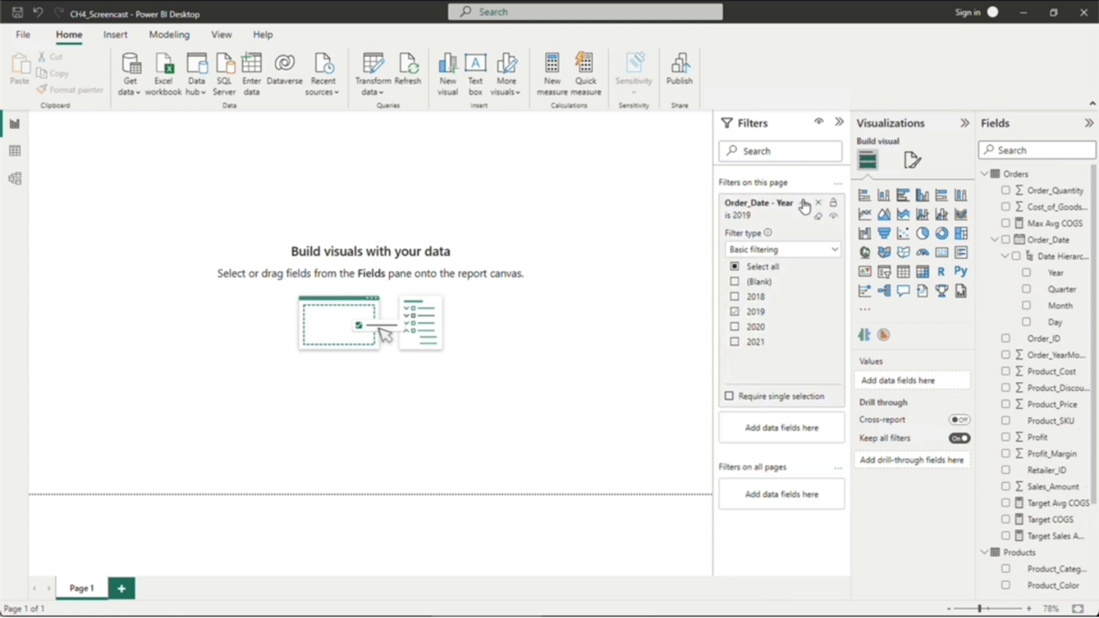
click(840, 123)
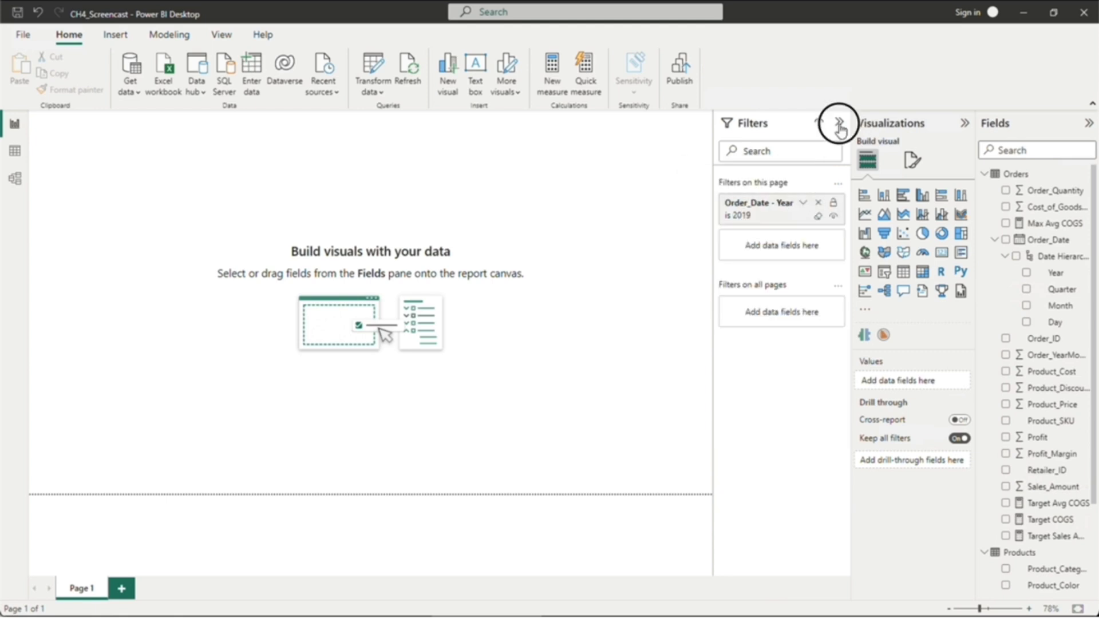
click(996, 240)
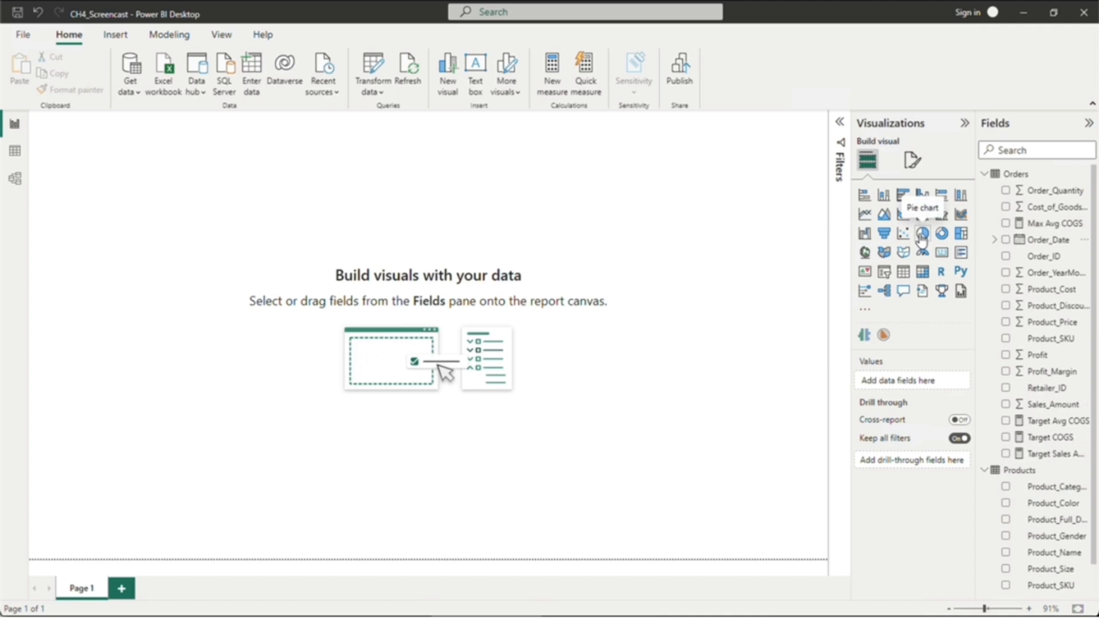
Step: Add a pie chart of Sales_Amount with Product_Name as the legend, and enlarge it in the upper-left corner of the page
click(922, 235)
click(1007, 404)
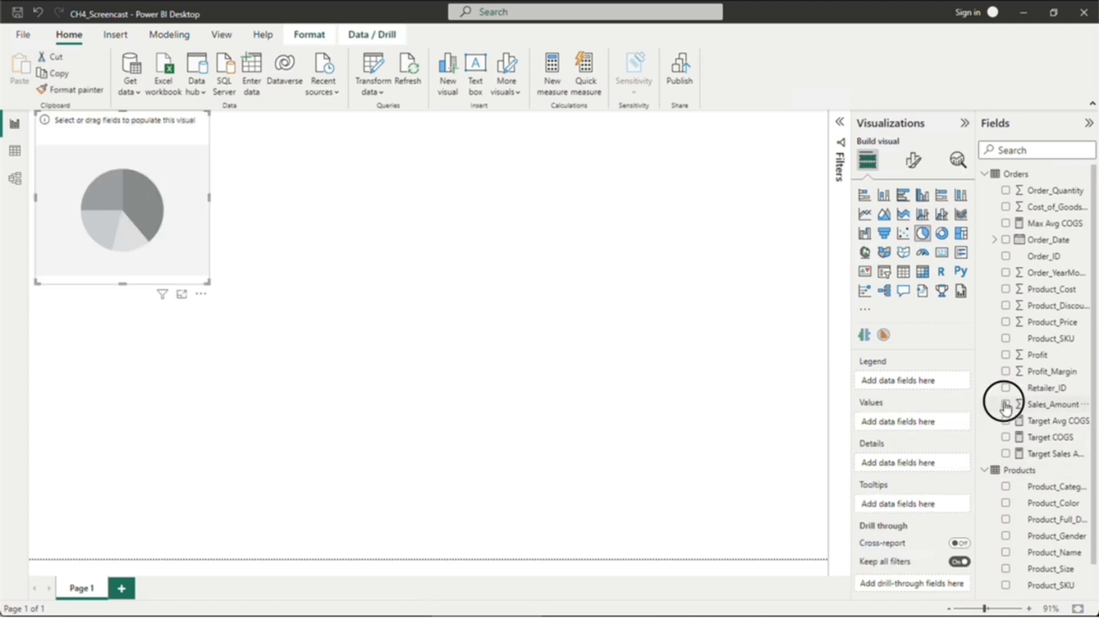
drag(1060, 558, 909, 381)
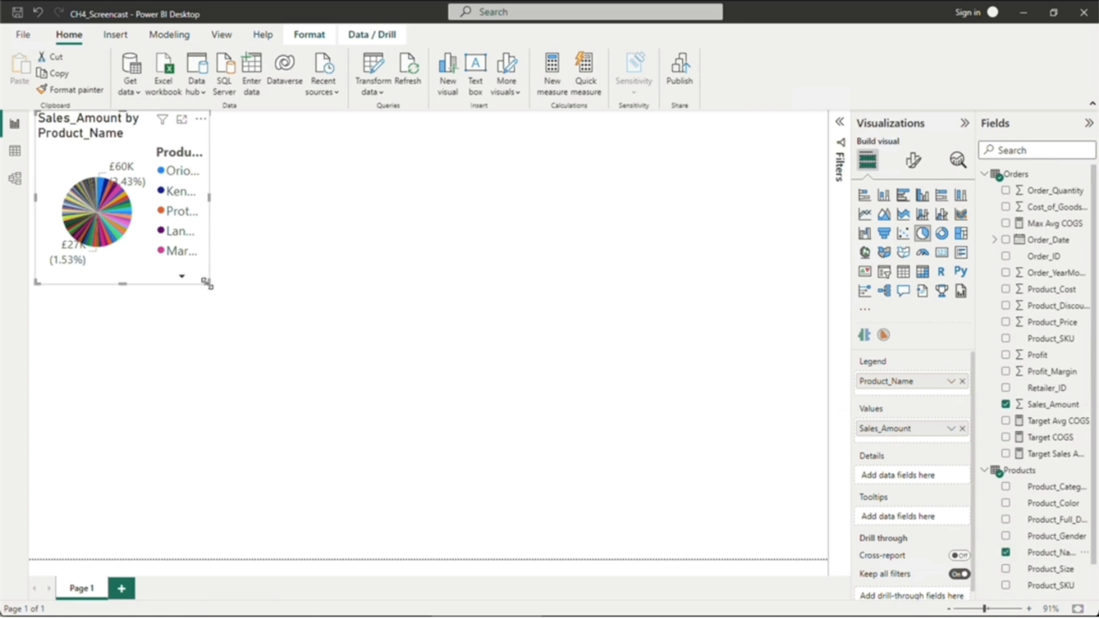
drag(209, 285, 267, 328)
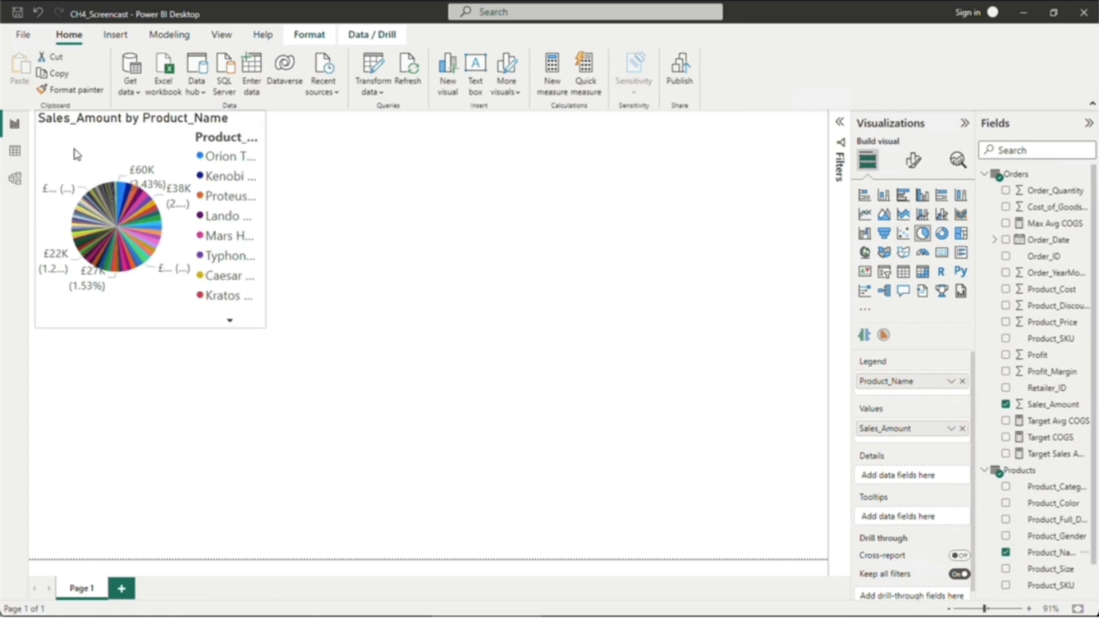
click(66, 128)
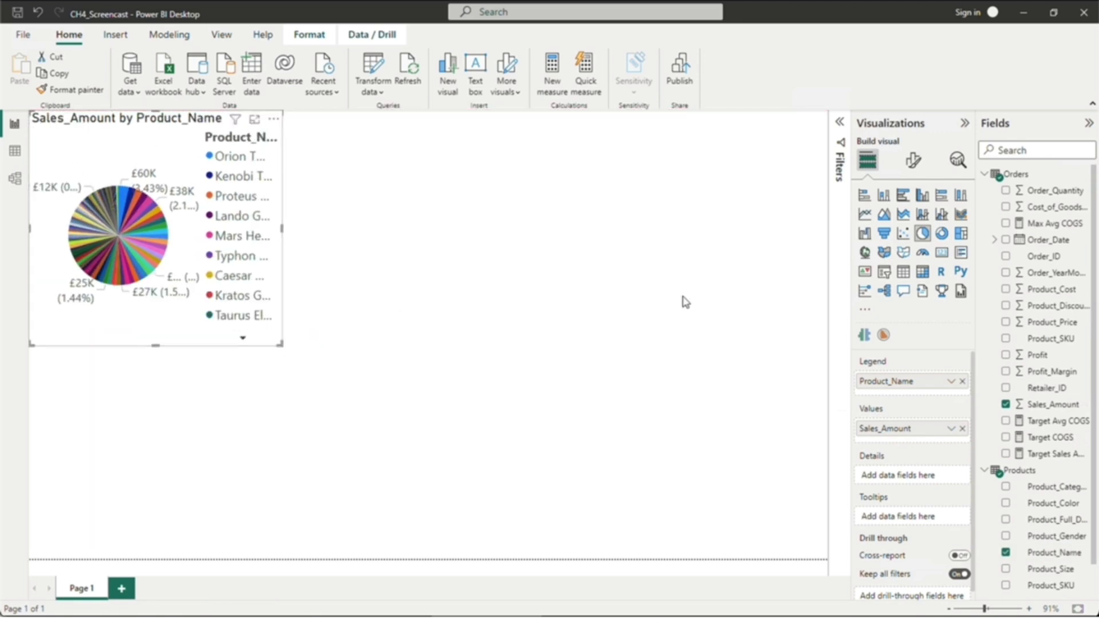
Step: Convert the pie chart to a treemap and enlarge it to about three quarters of the page width and two thirds of its height
click(961, 239)
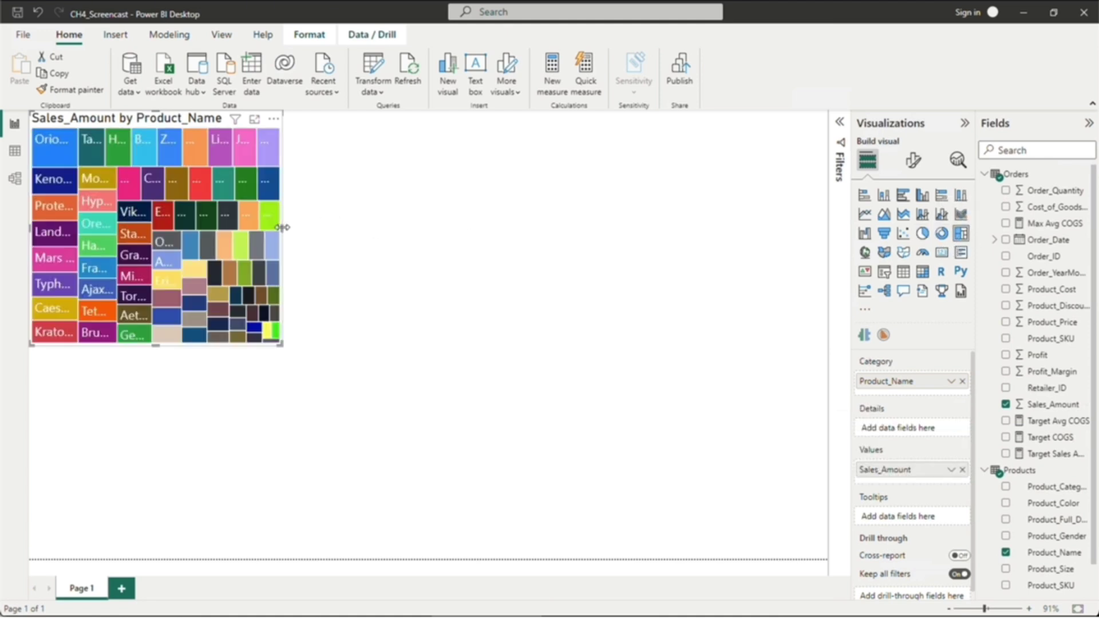
drag(282, 227, 625, 236)
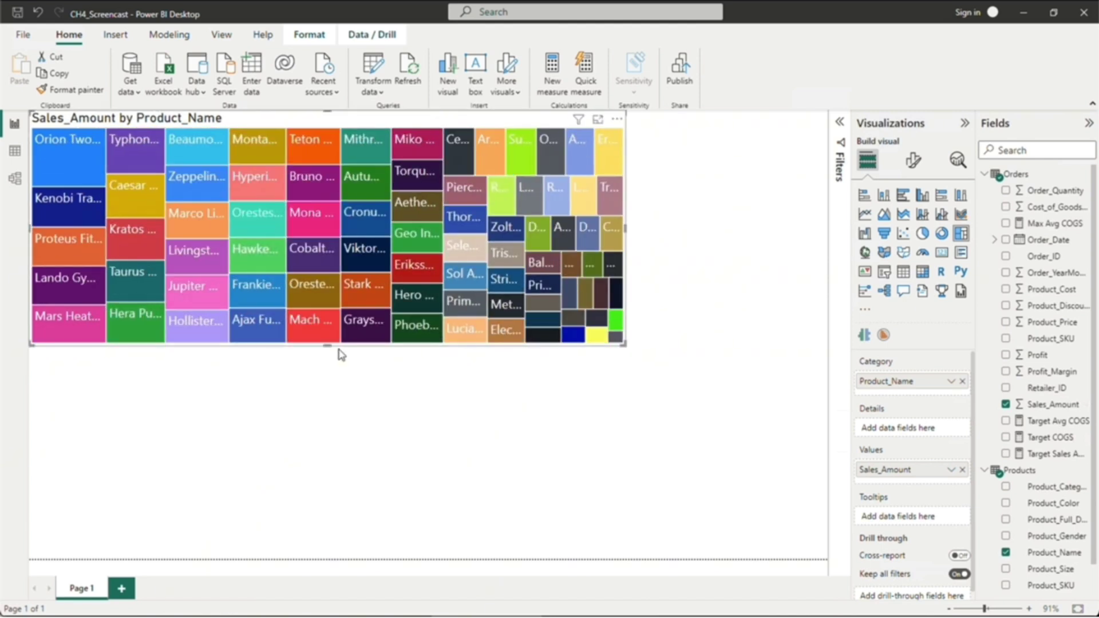
drag(328, 347, 326, 407)
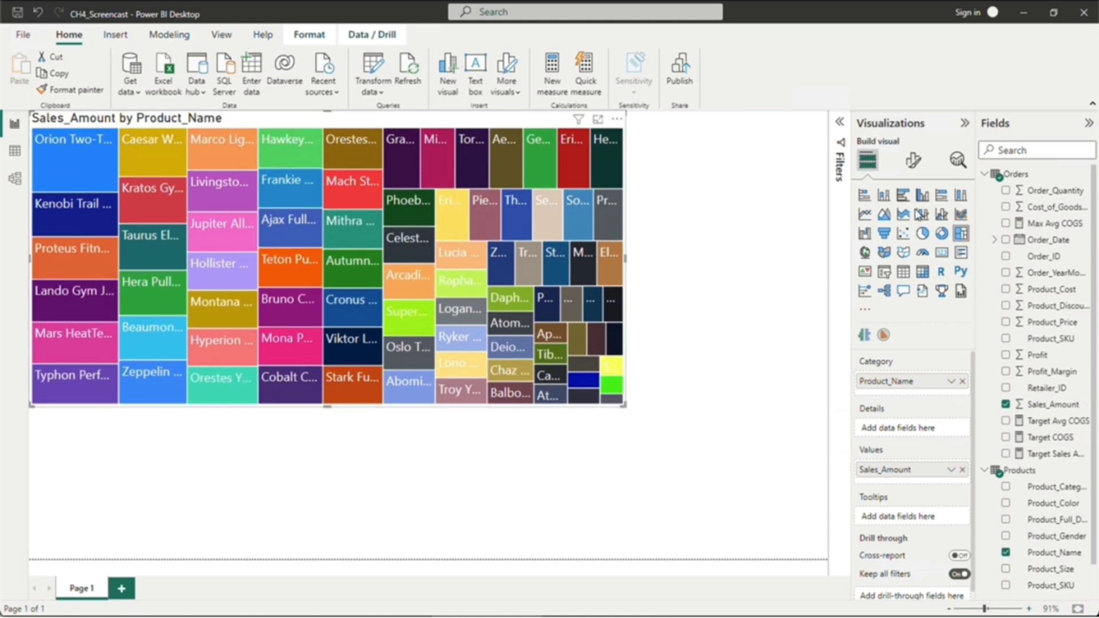
Step: Turn on the treemap's data labels and add Product_Category above Product_Name in its category hierarchy
click(914, 160)
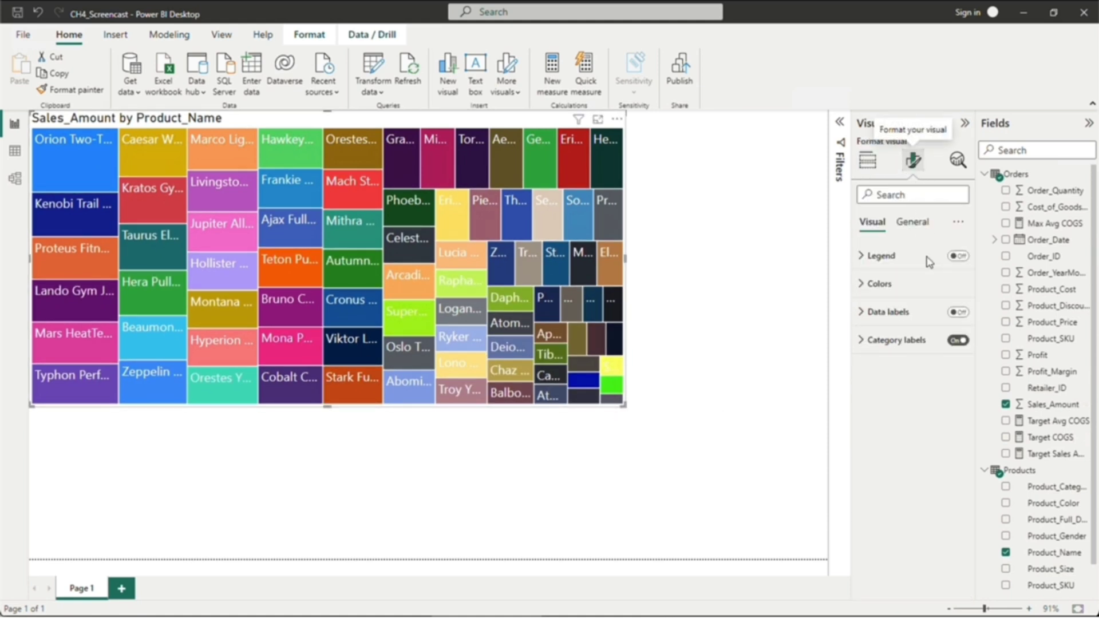
click(963, 315)
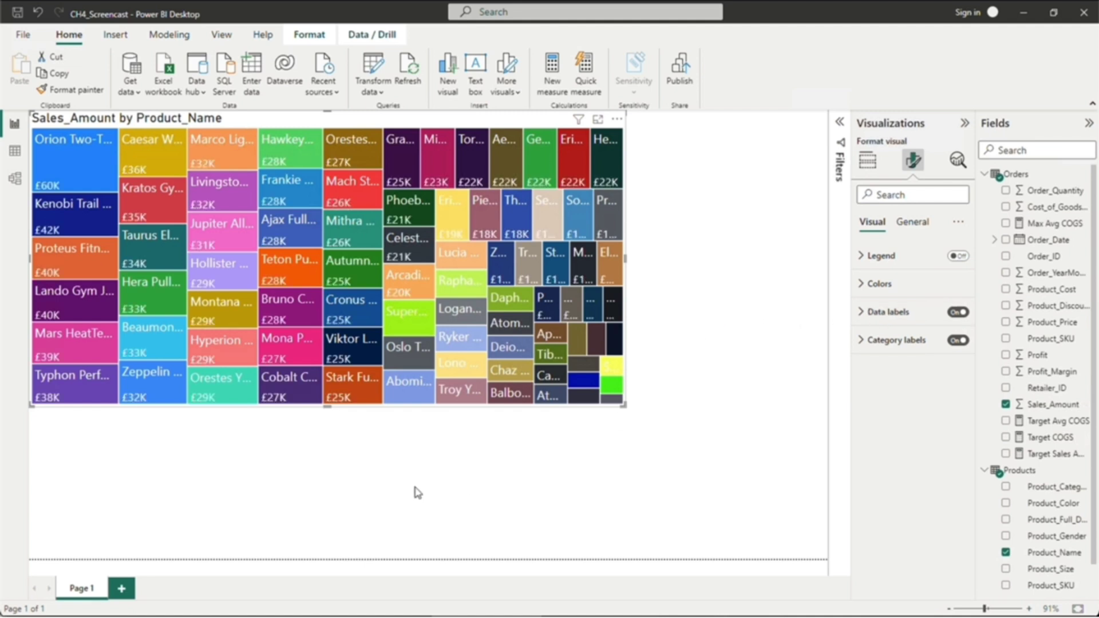
click(868, 165)
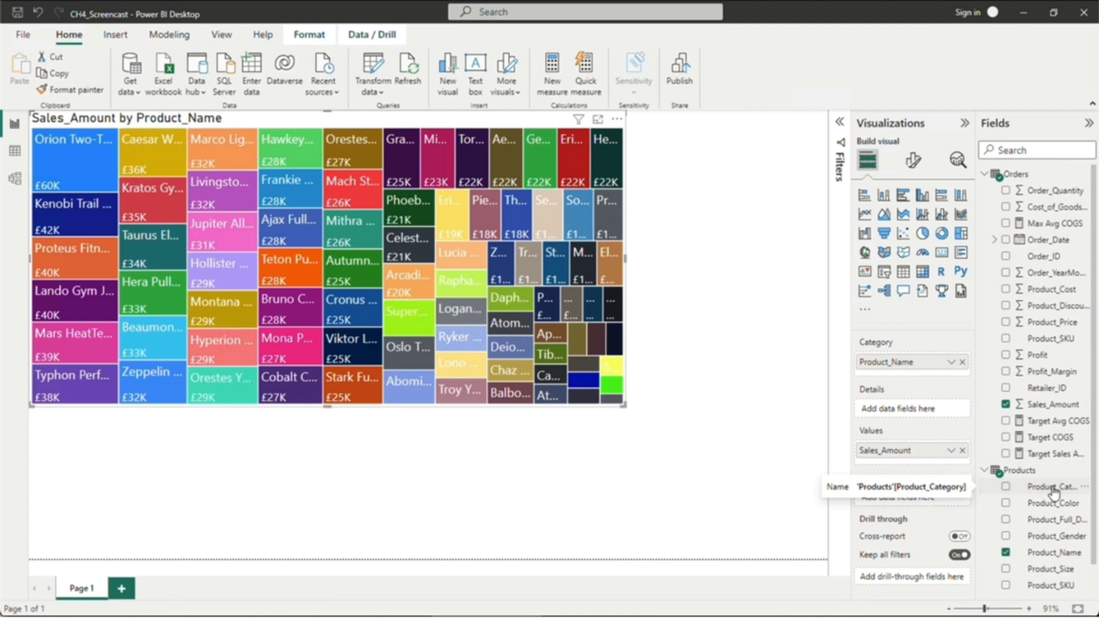
drag(1053, 492, 923, 362)
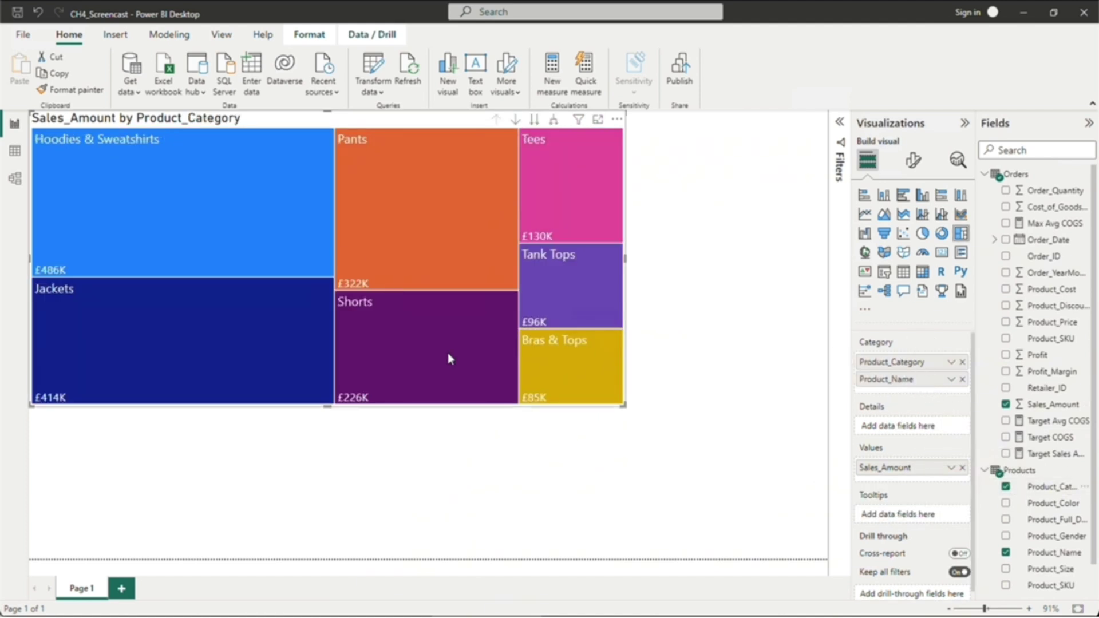
Step: View the treemap at the product-name level and with all categories expanded, returning to the category level after each
mouse_move(433, 354)
click(535, 121)
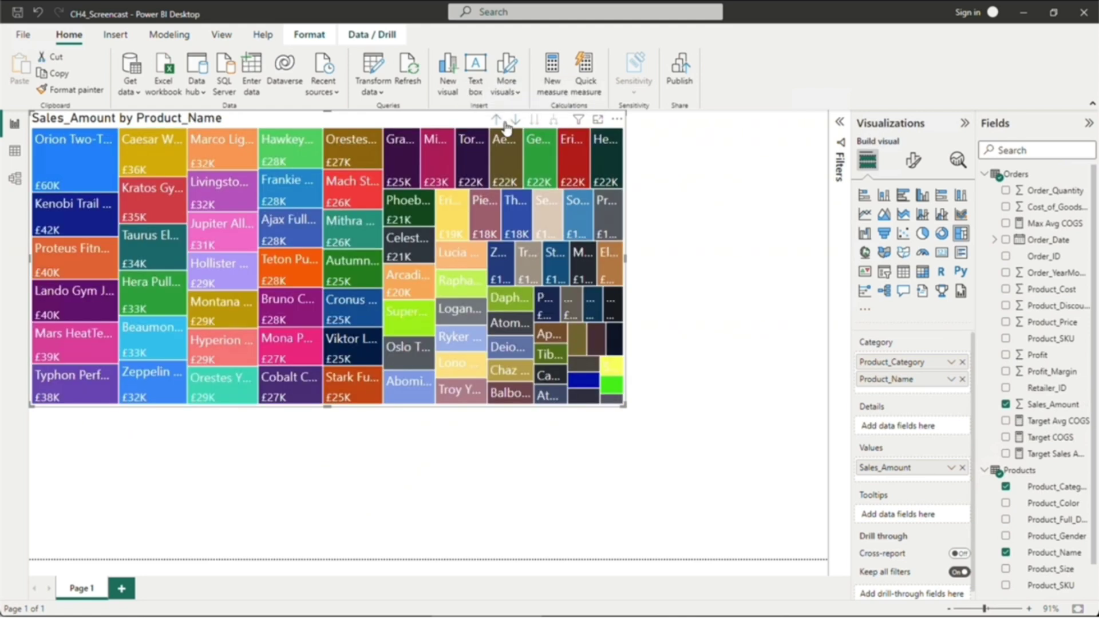
click(498, 121)
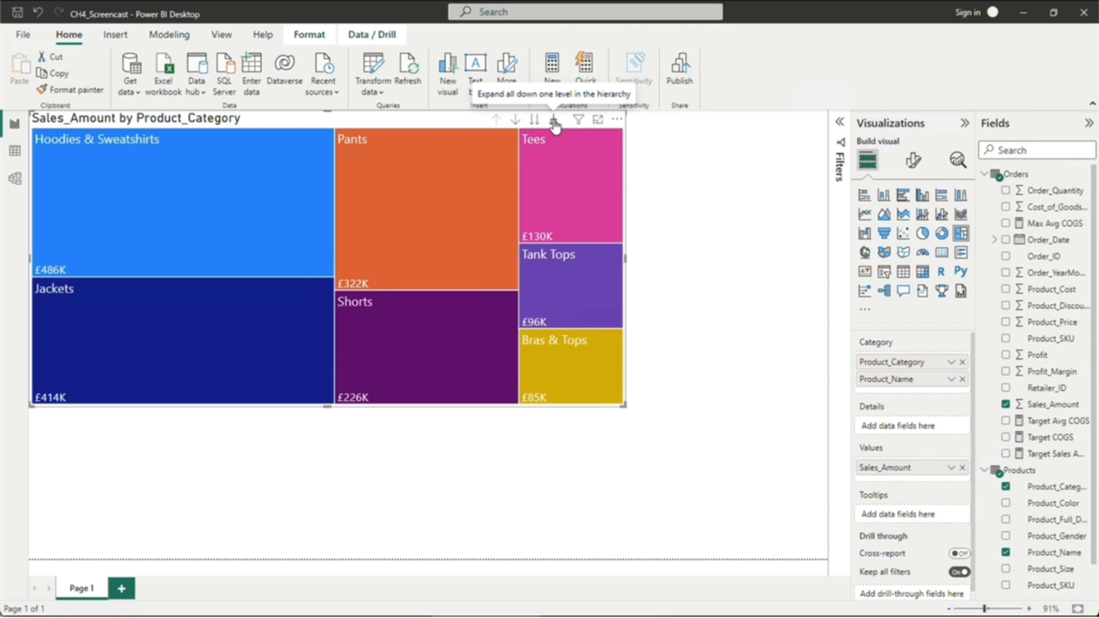
click(554, 121)
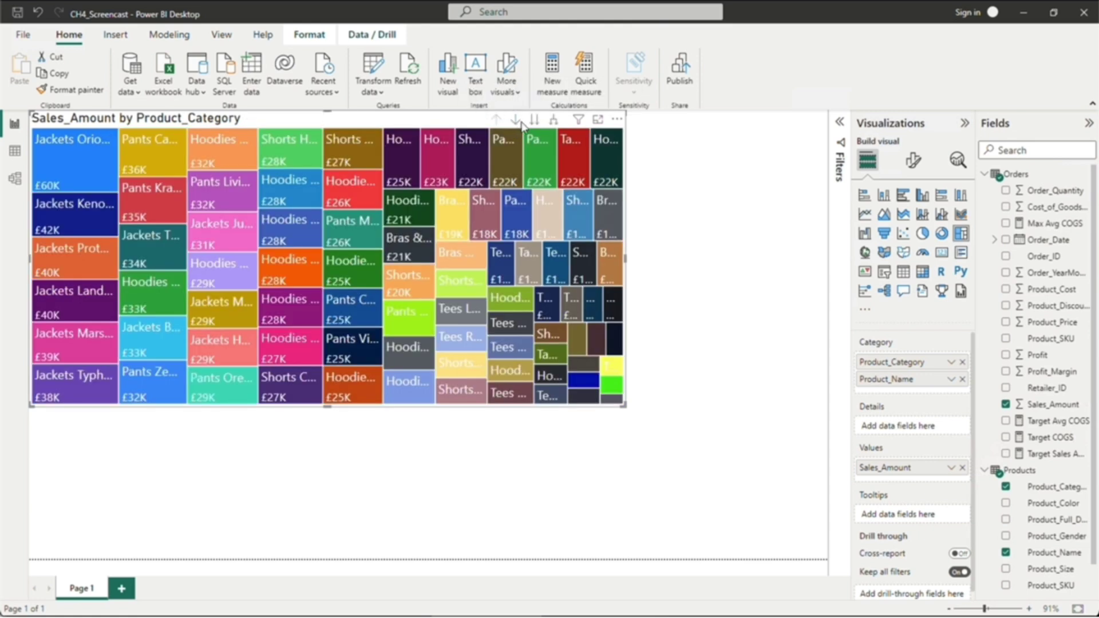
click(517, 122)
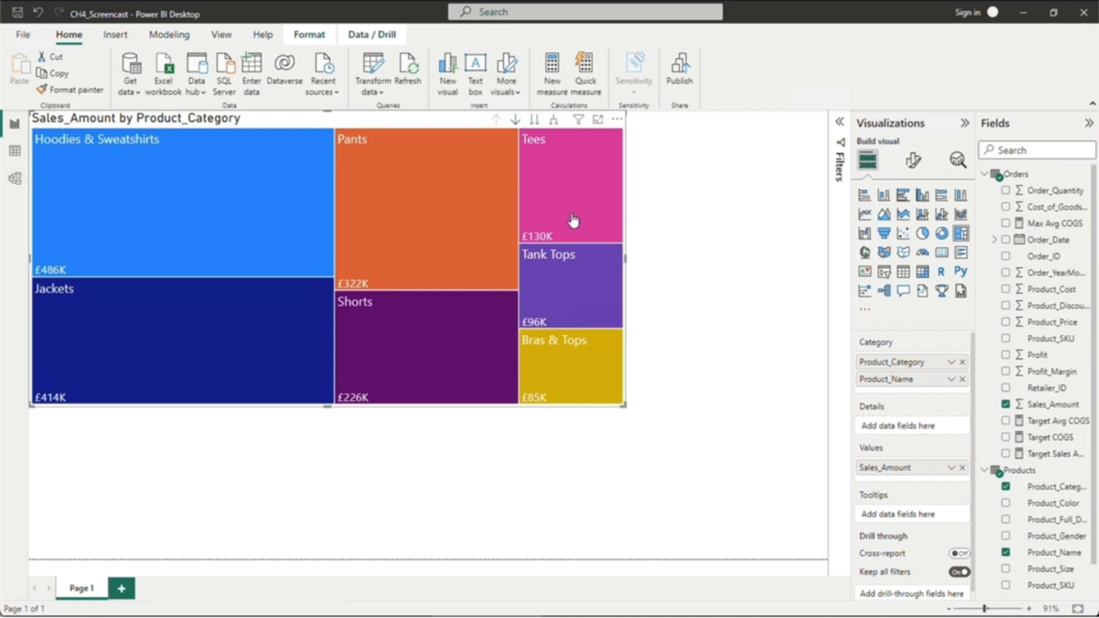
Step: Add a table below the treemap with Product_Name and Sales_Amount as columns
click(678, 478)
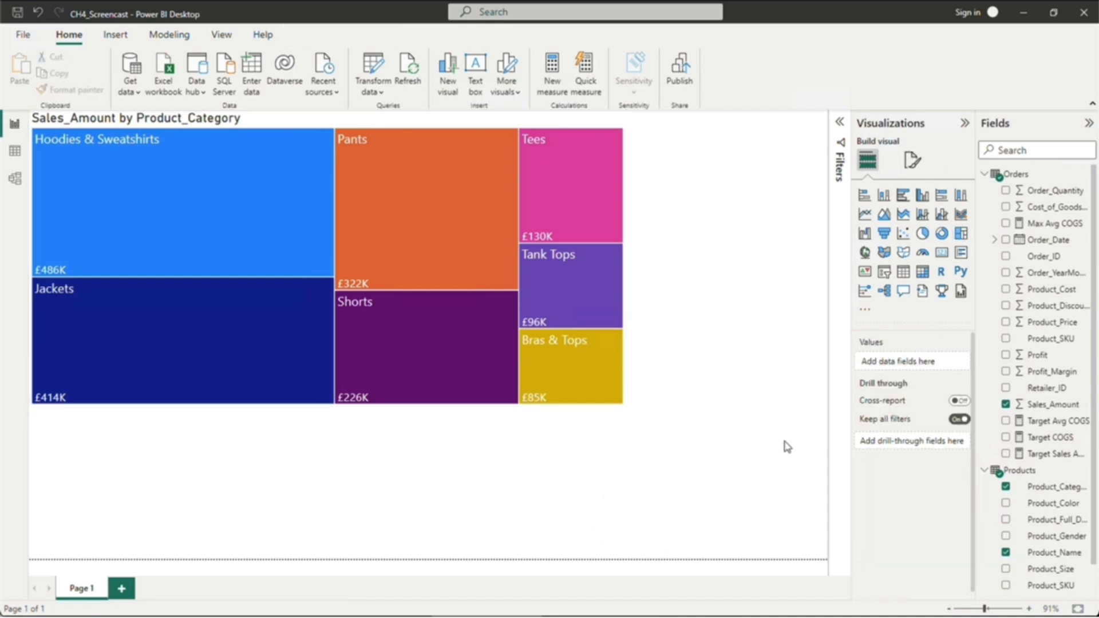
click(903, 271)
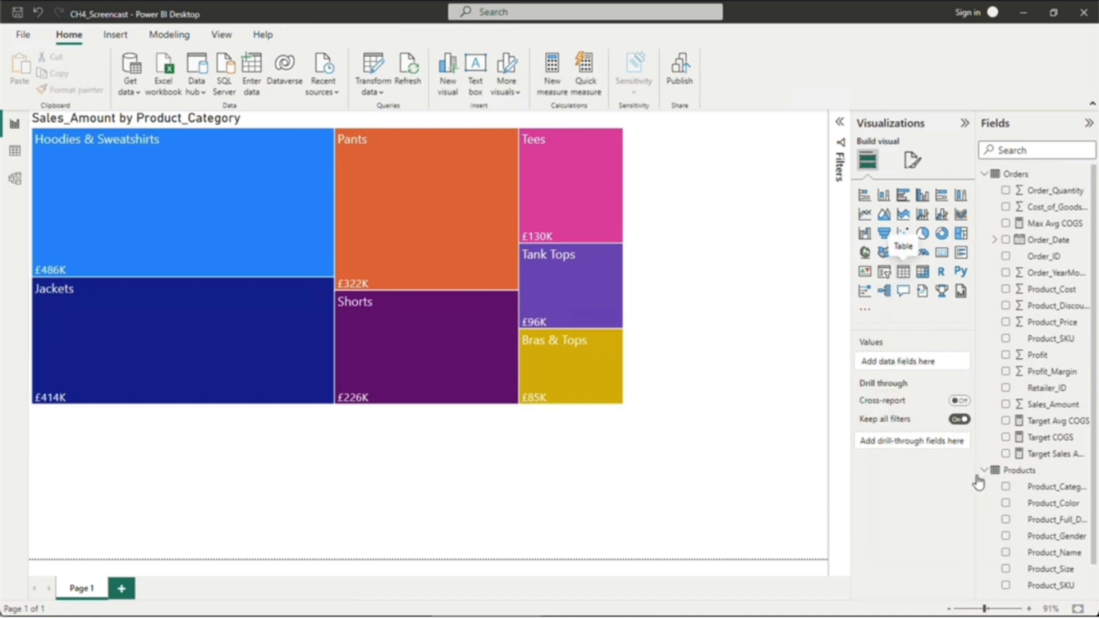
click(1007, 553)
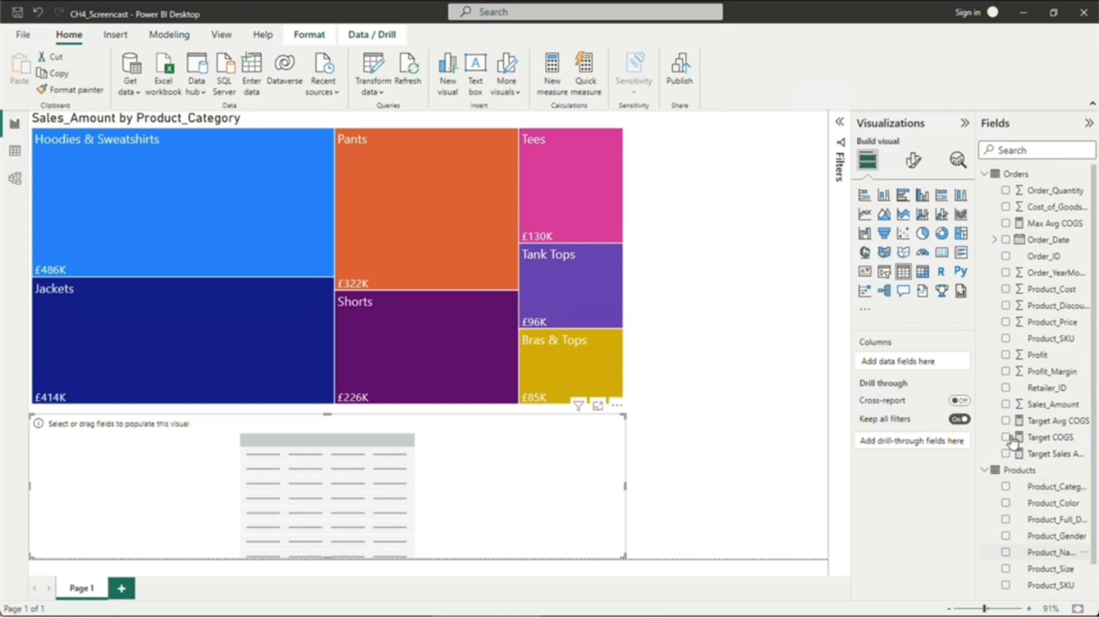
click(1006, 404)
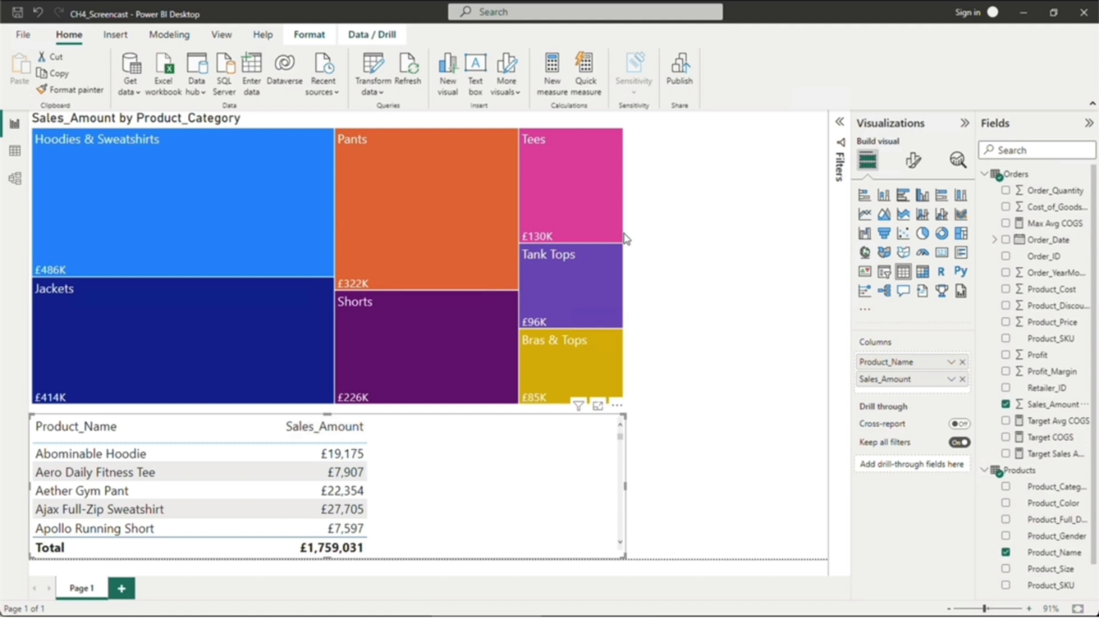
Step: Turn on drill-down mode for the treemap, and drill into Jackets and back up twice to examine the filtered sales table
click(437, 124)
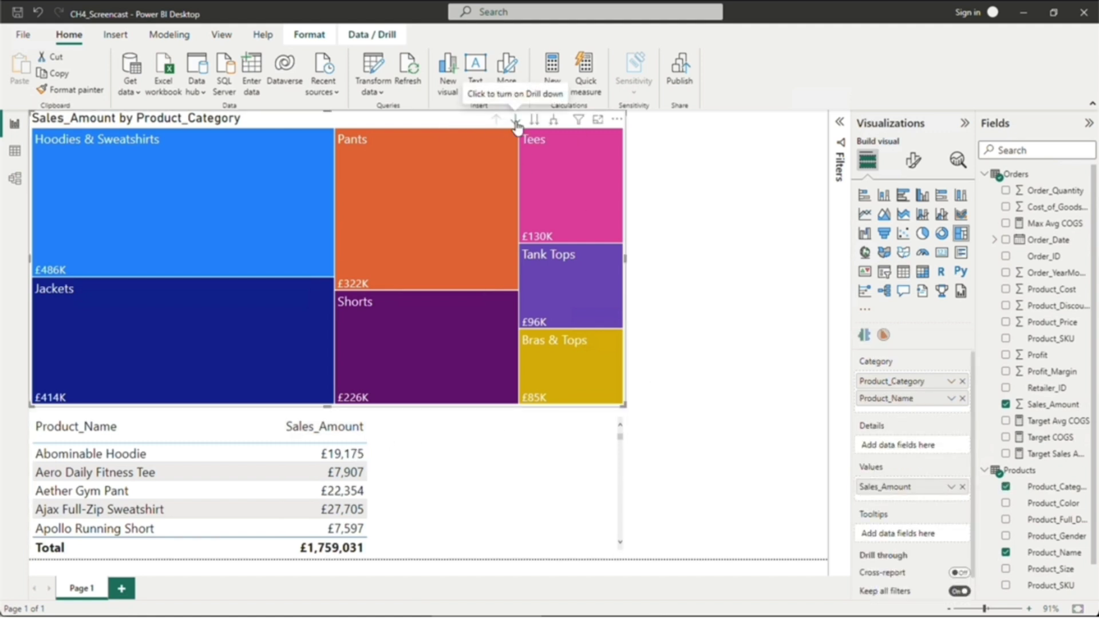
click(516, 121)
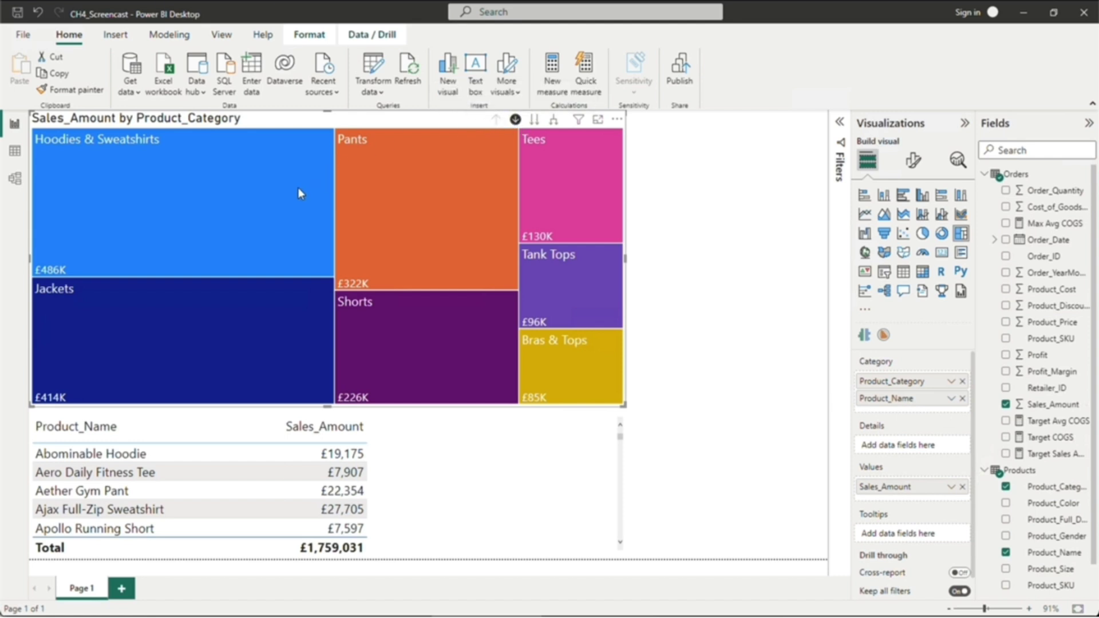
mouse_move(280, 207)
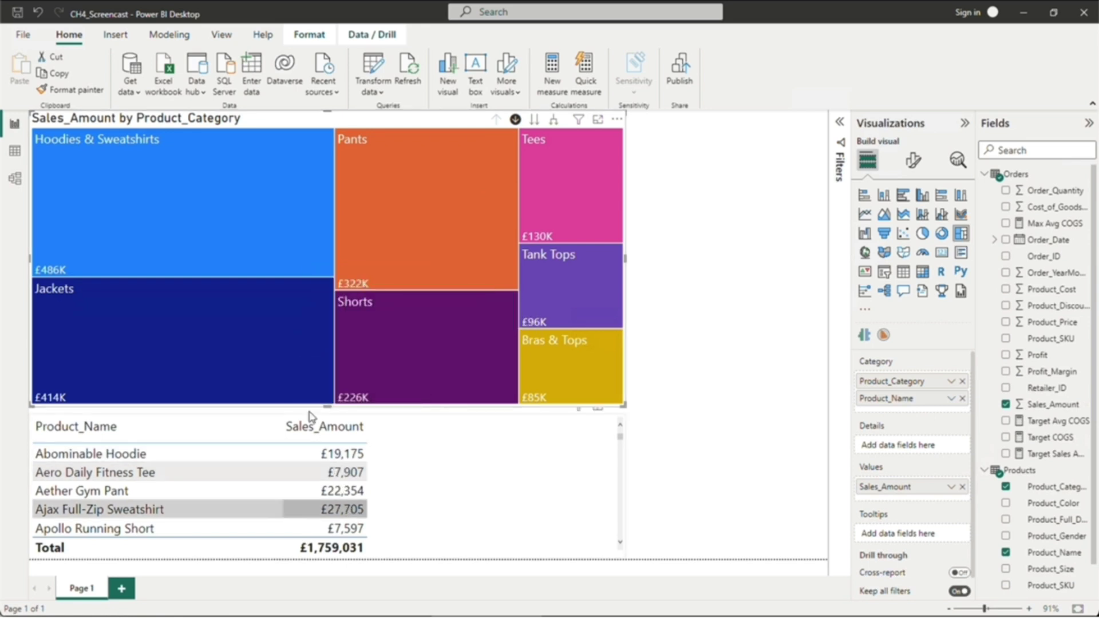
click(258, 331)
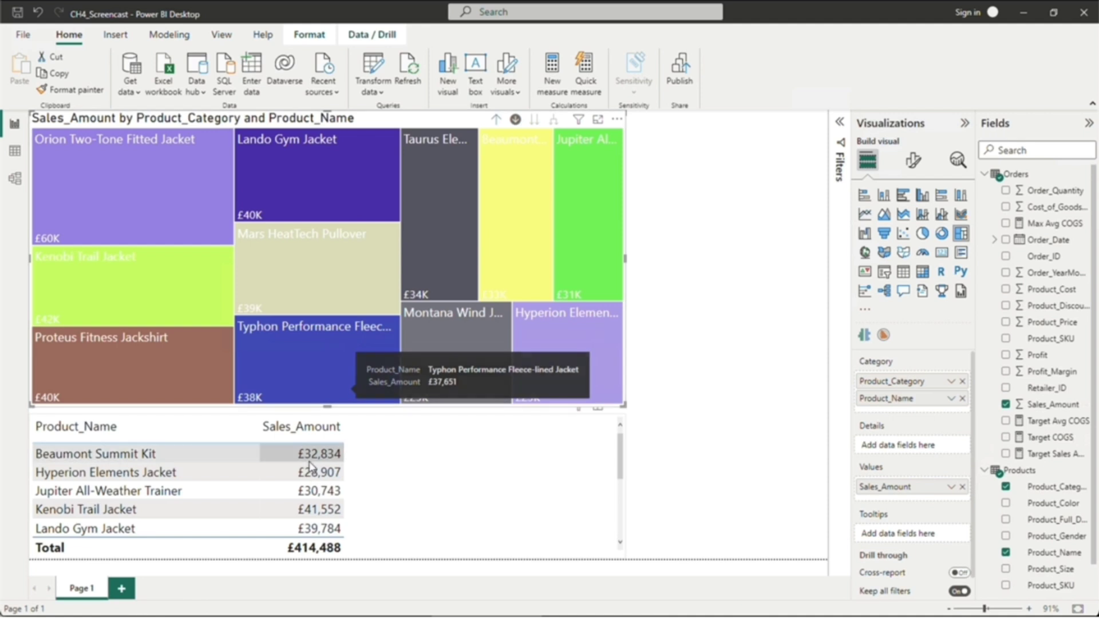
click(496, 119)
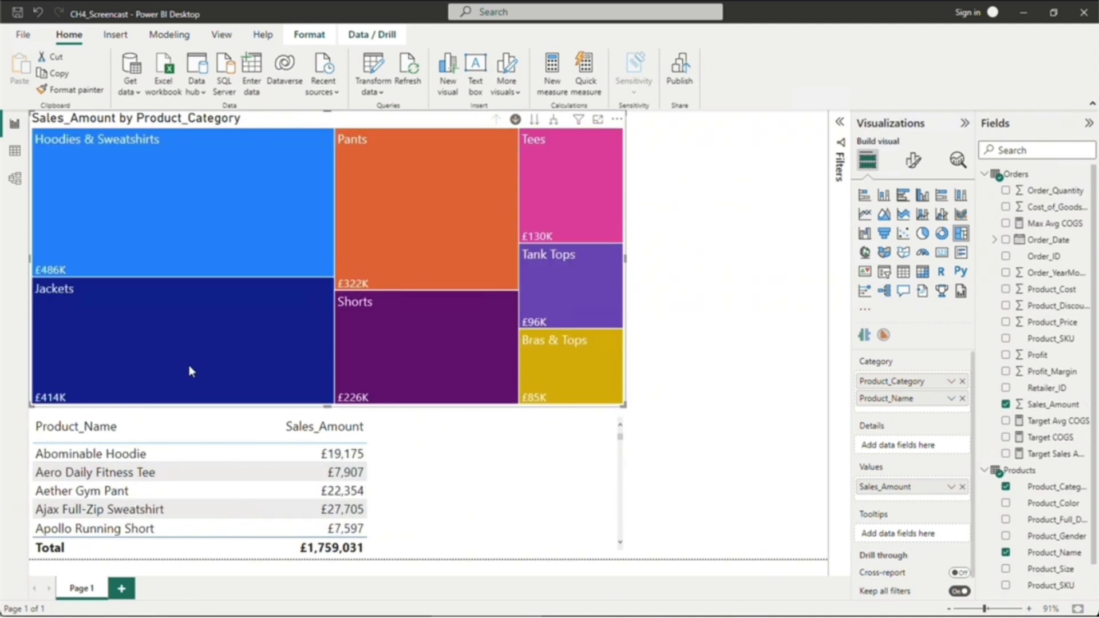
click(191, 370)
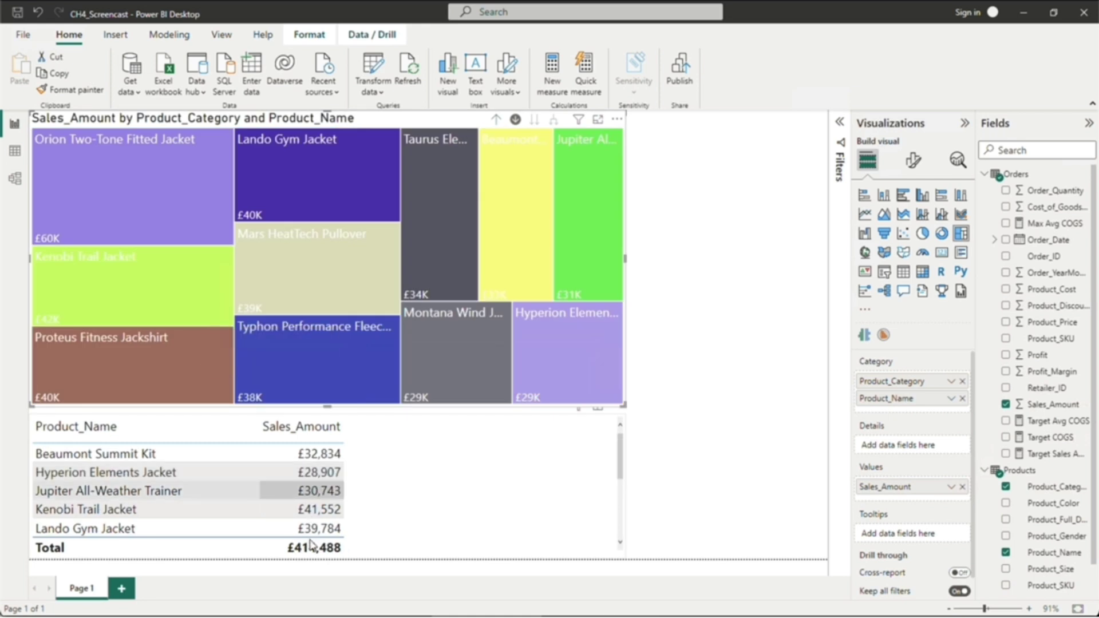
click(496, 120)
click(809, 244)
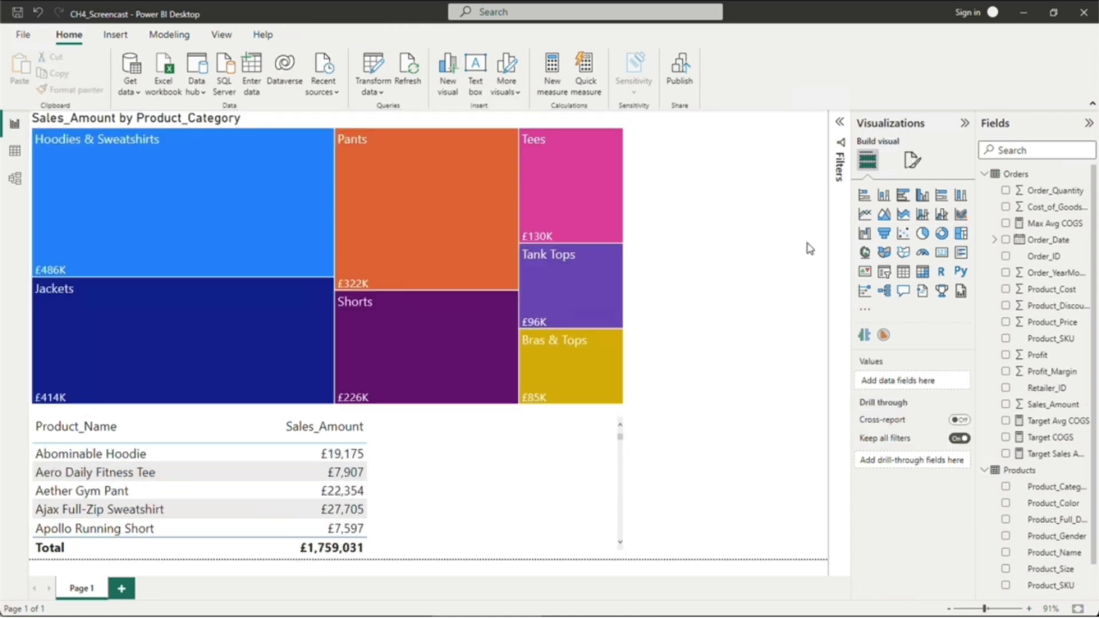
Step: Add a gauge beside the treemap that shows the average of Cost_of_Goods_Sold
click(922, 254)
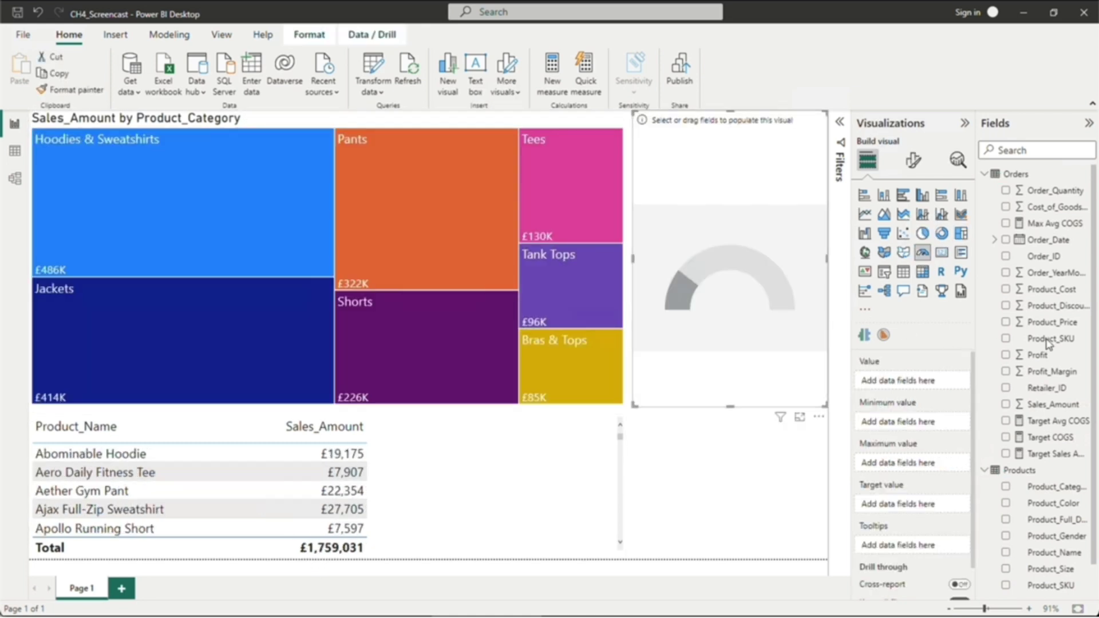
drag(1051, 212, 923, 383)
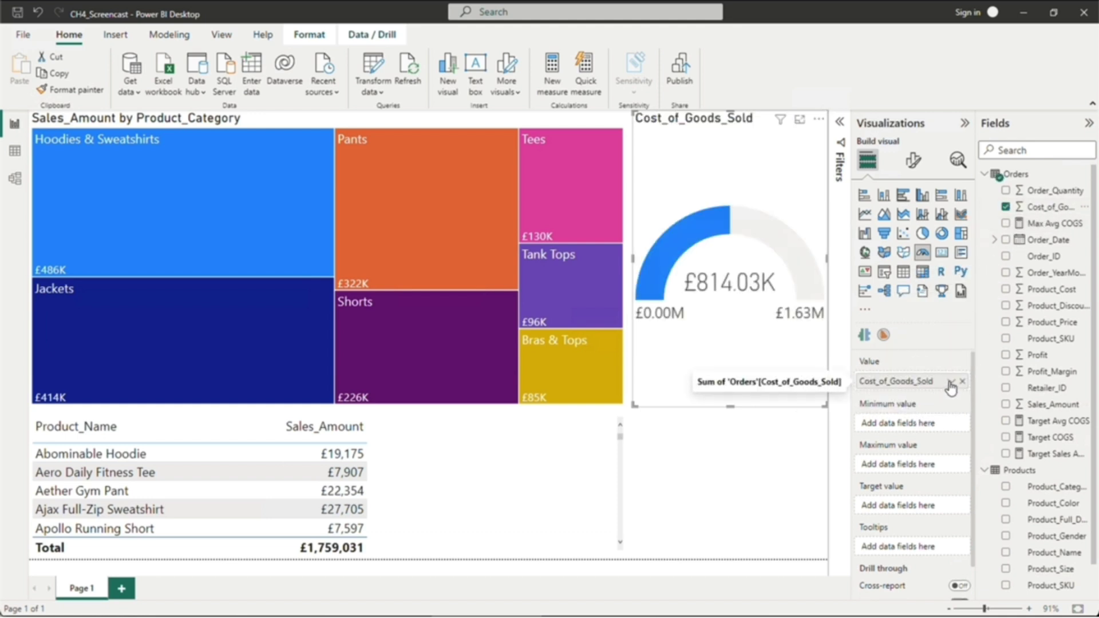
click(951, 382)
click(991, 452)
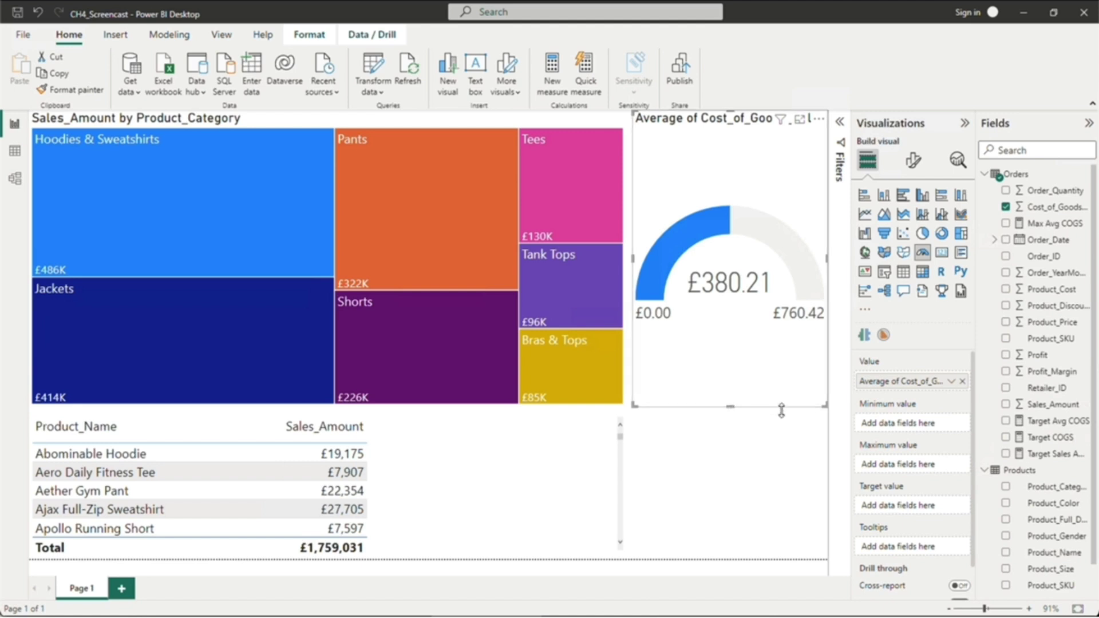
Step: Check the Target Avg COGS and Max Avg COGS measures, and assign them as the gauge's target and maximum values
click(1051, 422)
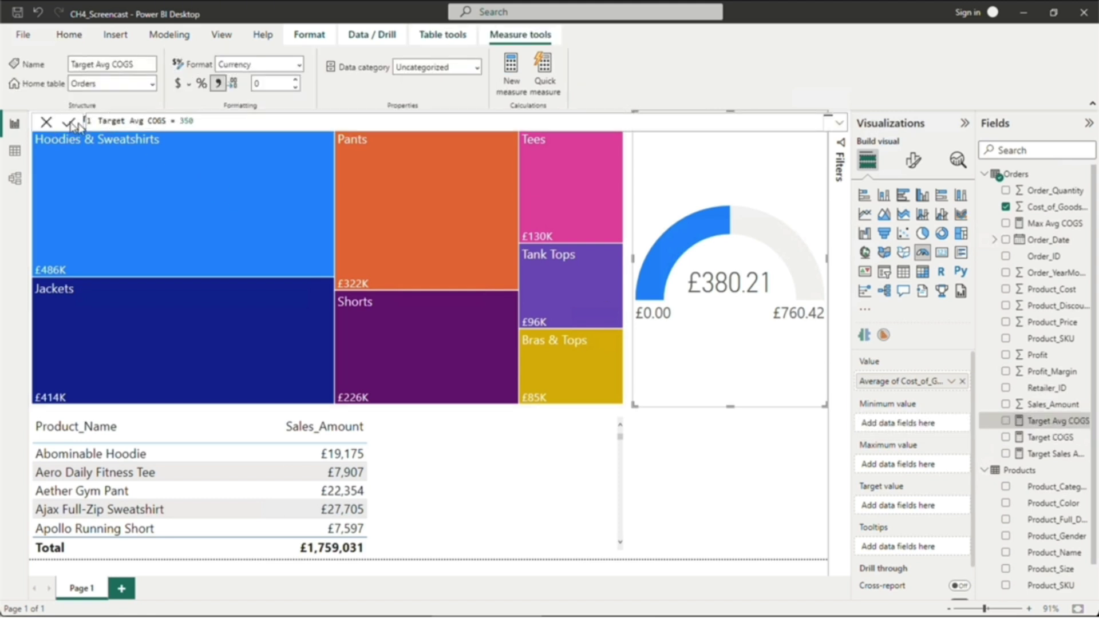
click(1046, 230)
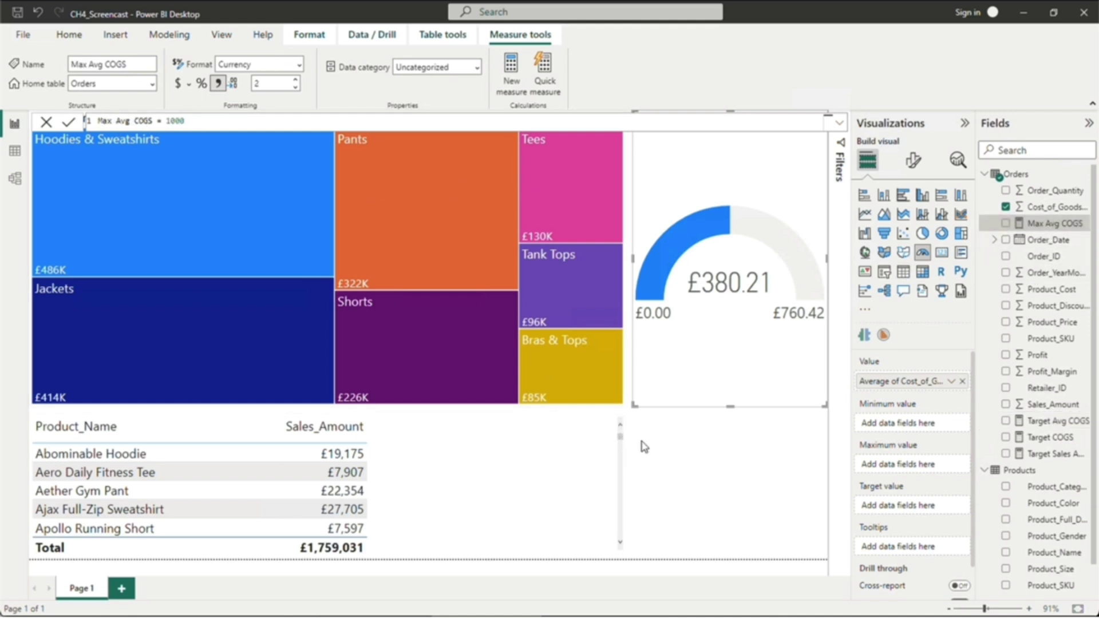
mouse_move(1053, 421)
mouse_down()
mouse_move(982, 430)
mouse_move(928, 511)
mouse_up()
drag(1046, 224, 933, 464)
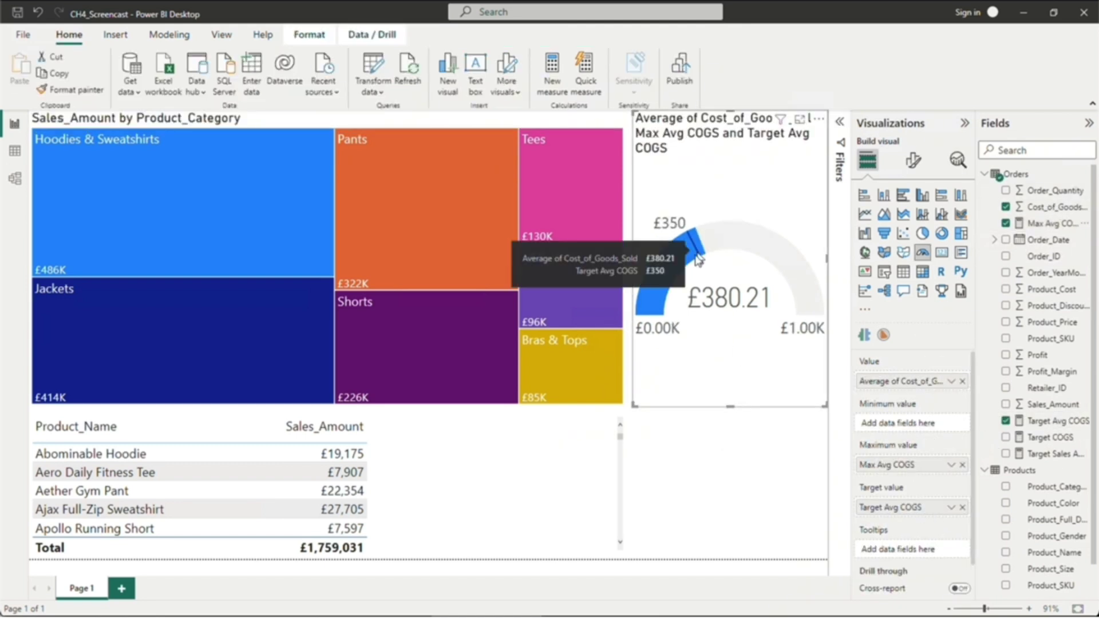
Step: Turn on conditional font color for the table's Sales_Amount column and set its format style to Rules
click(420, 428)
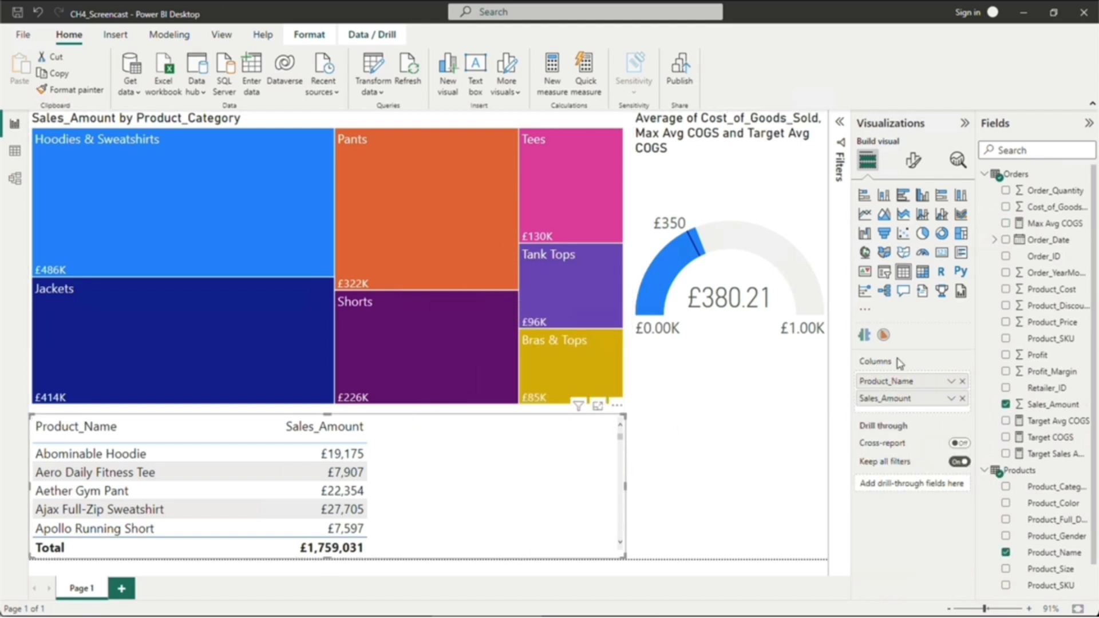
click(915, 163)
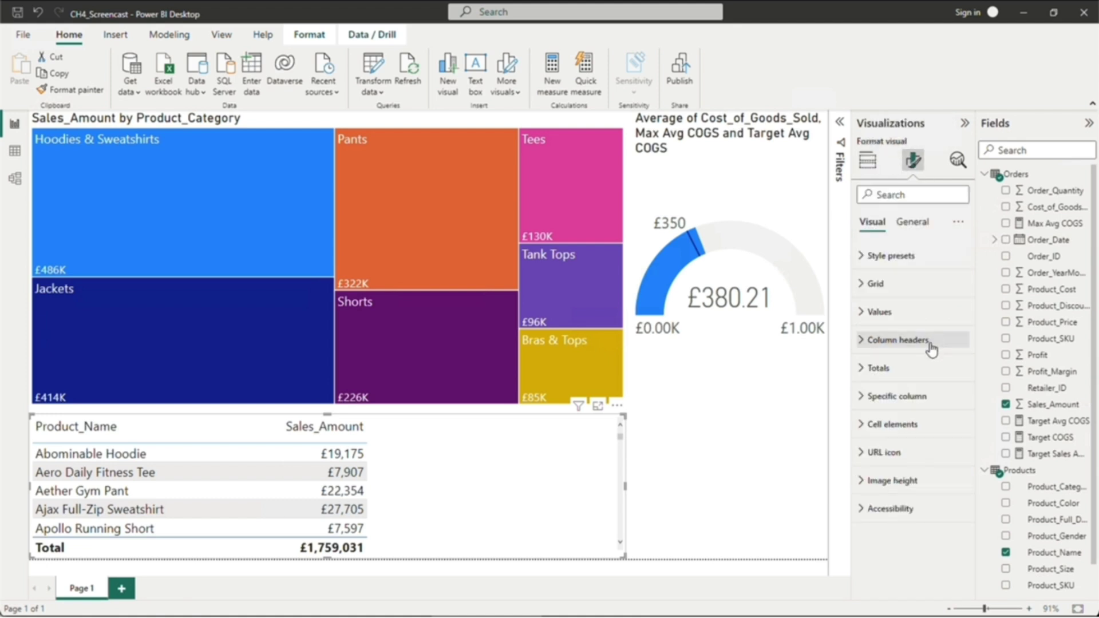
click(862, 425)
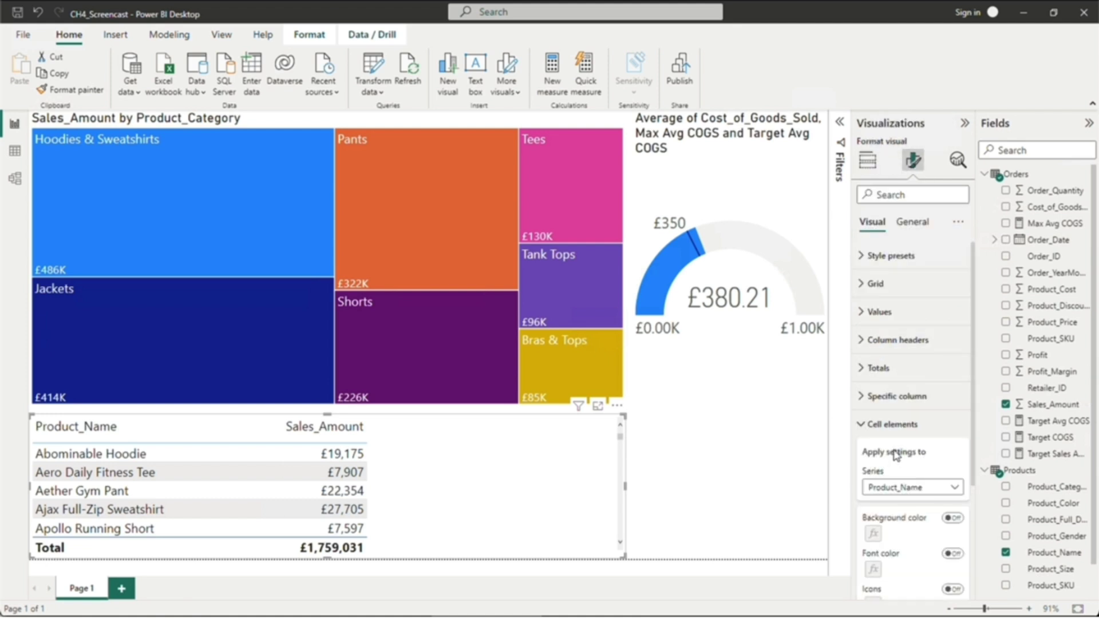
click(955, 490)
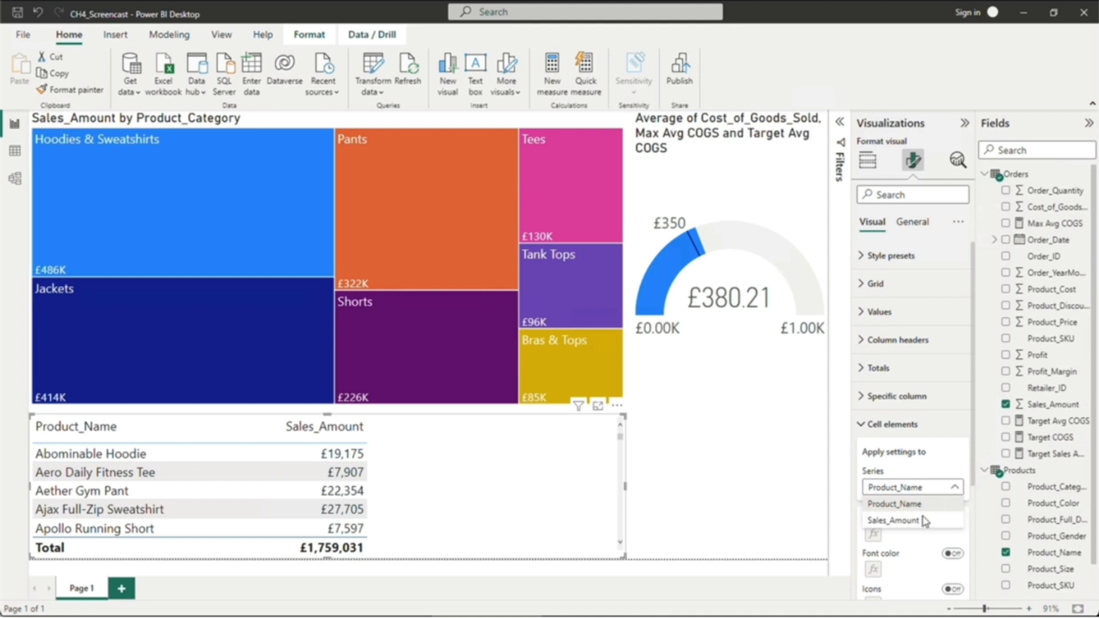
click(914, 522)
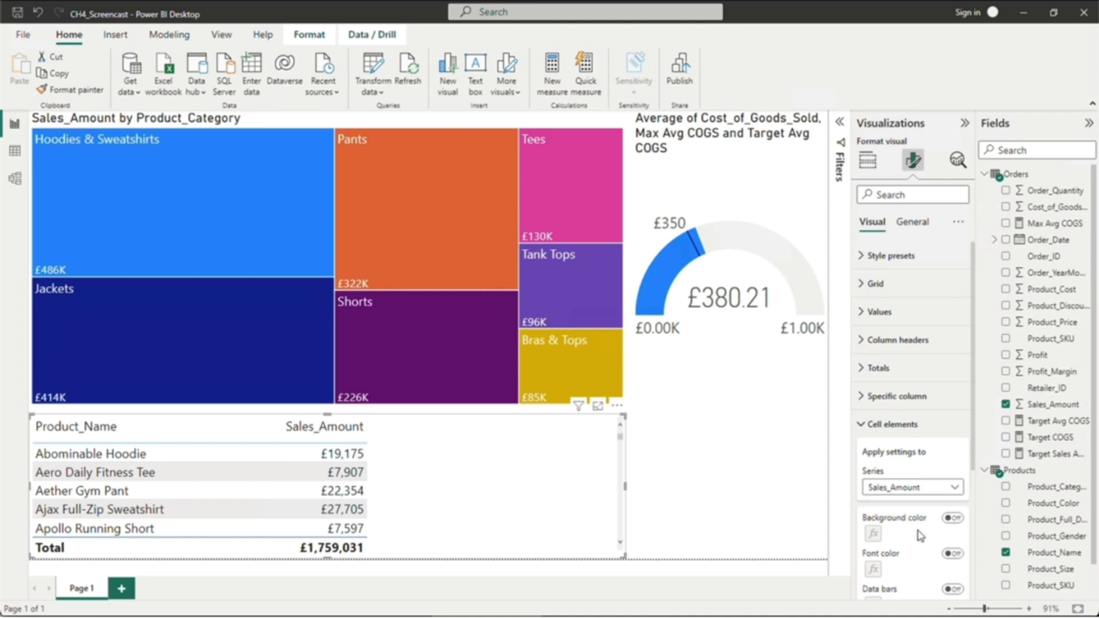
click(954, 554)
click(875, 573)
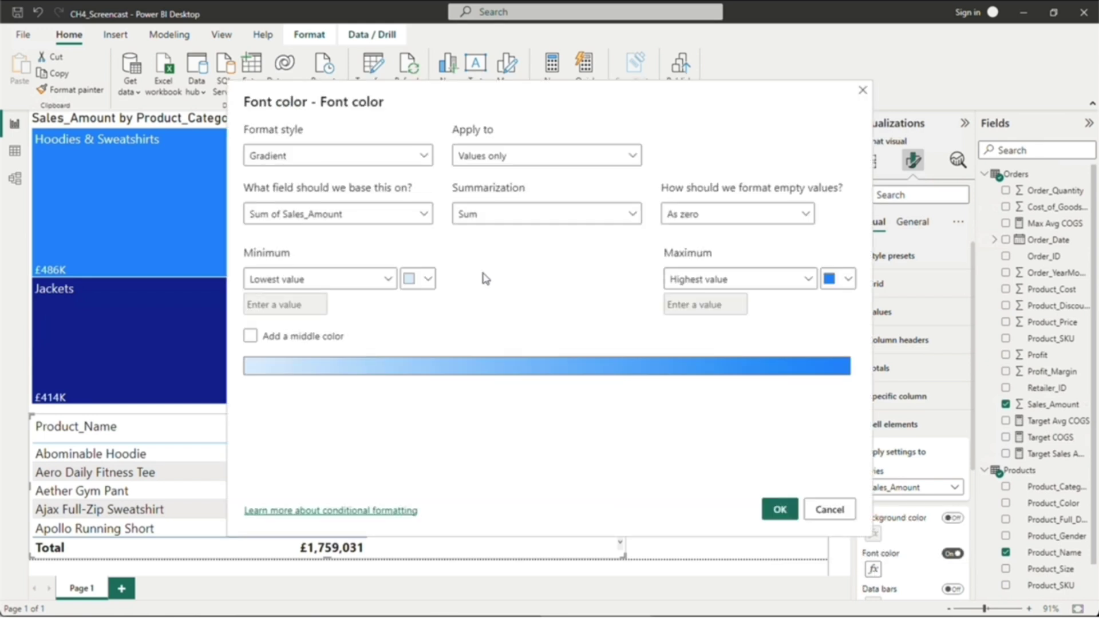
click(424, 156)
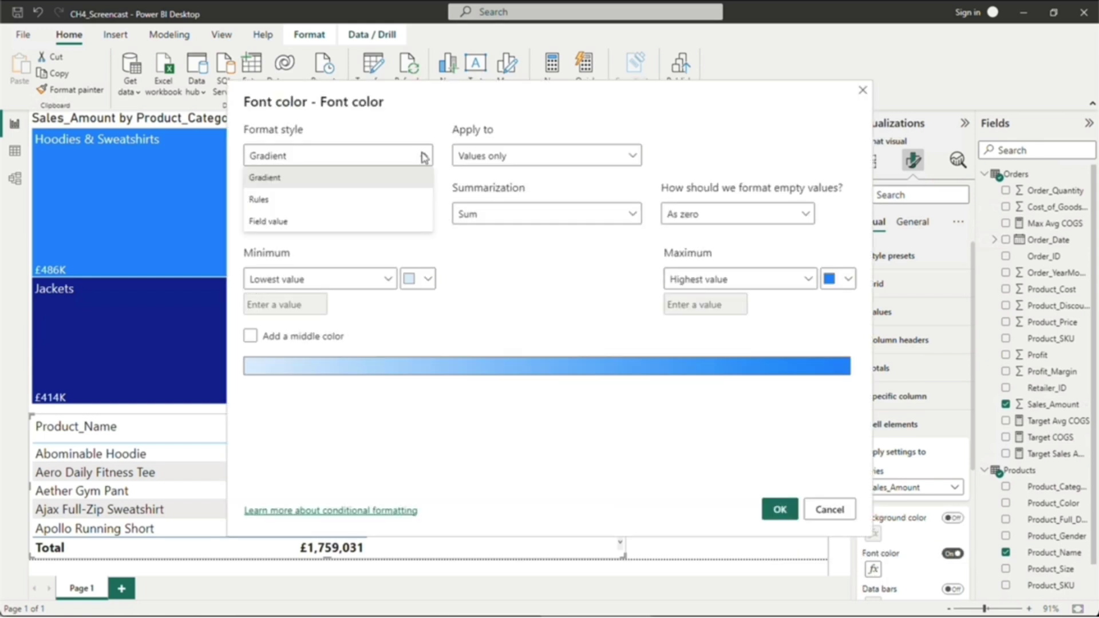
click(383, 200)
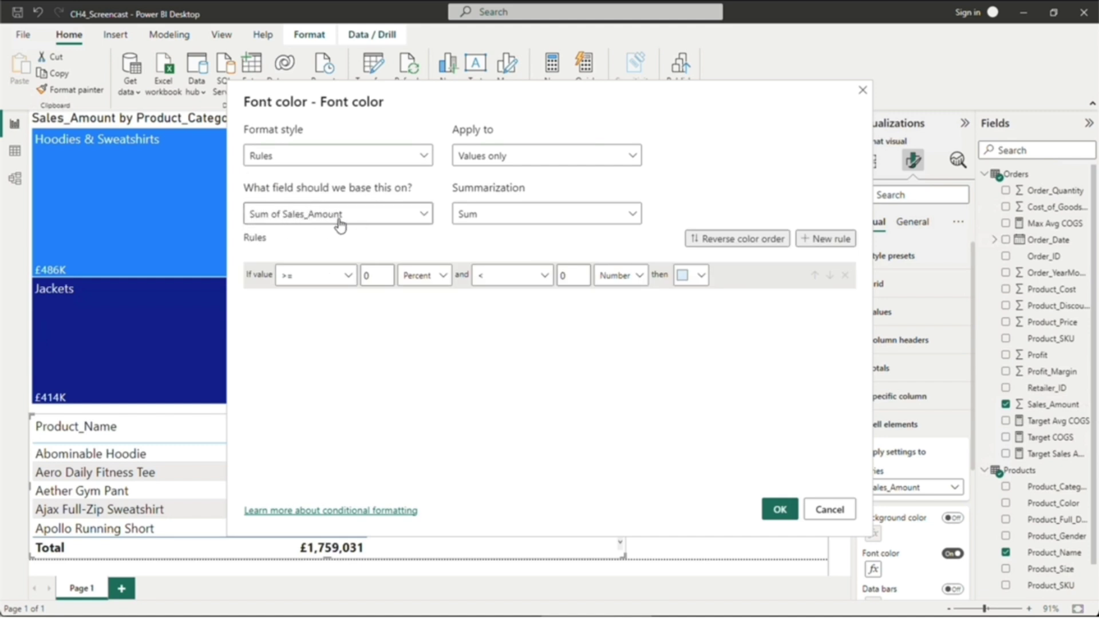
Step: Define a rule that colors numbers from 0 to below 10000 purple, and apply it to the Sales_Amount values
click(419, 281)
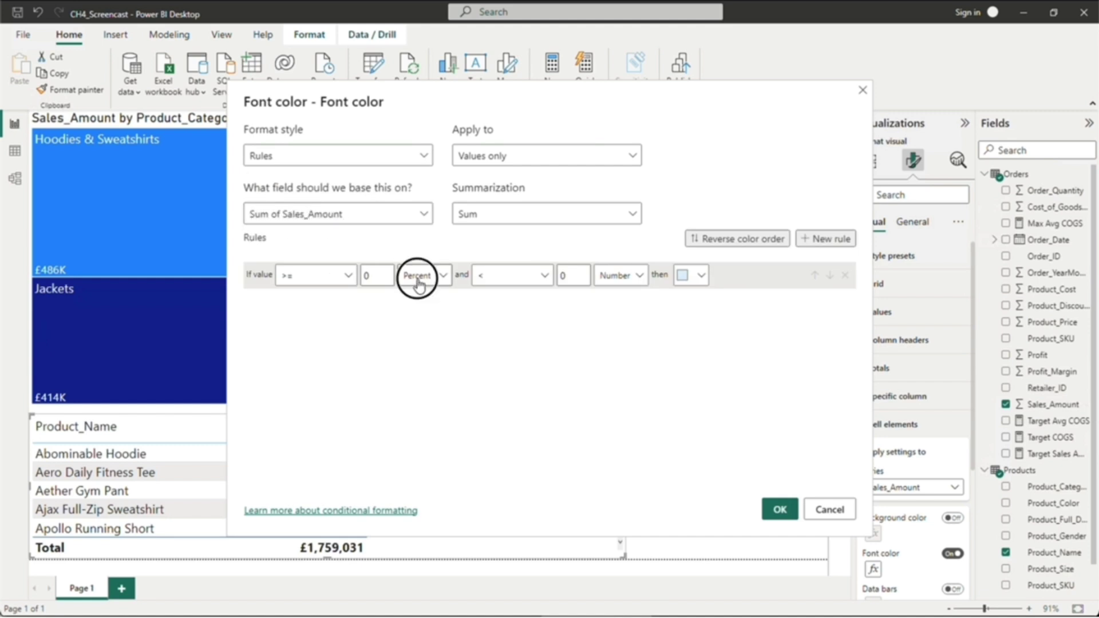
click(424, 302)
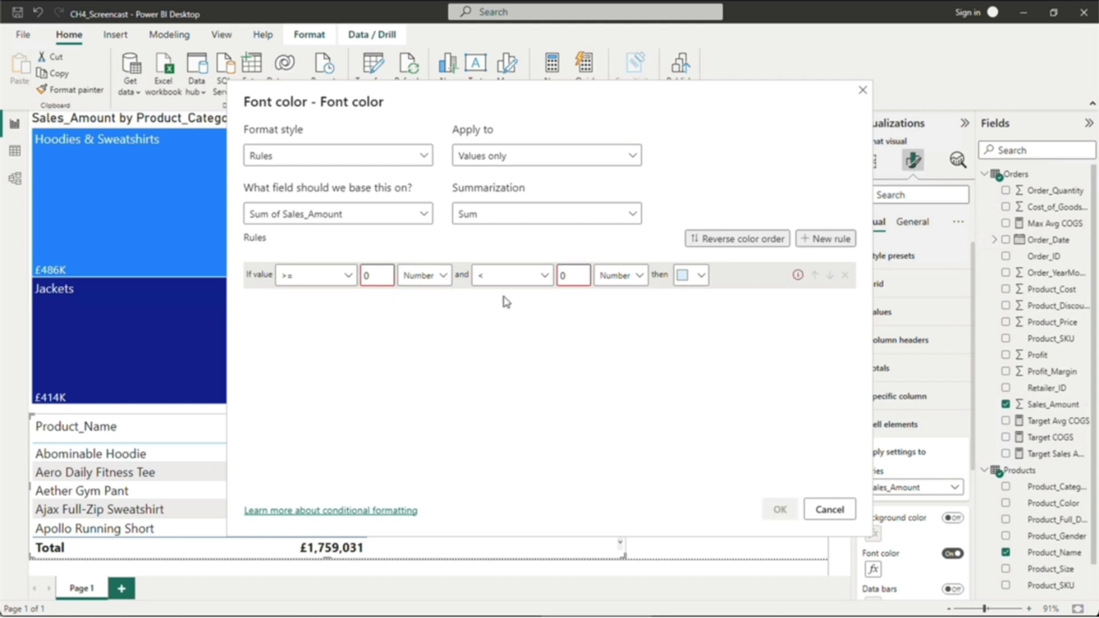
key(BackSpace)
text(1)
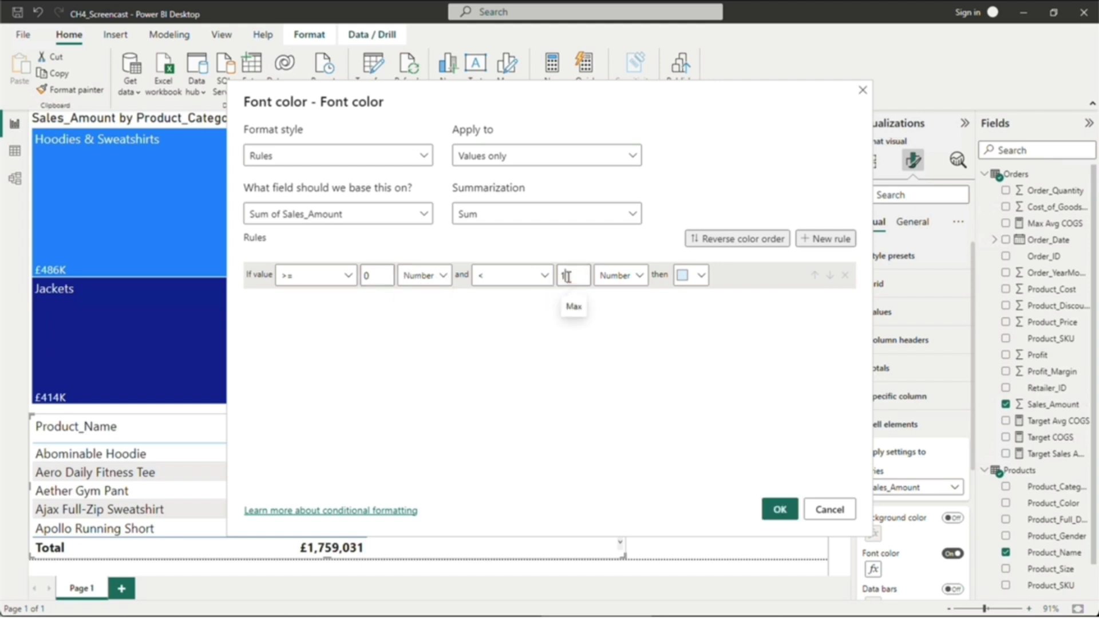
text(0000)
click(691, 275)
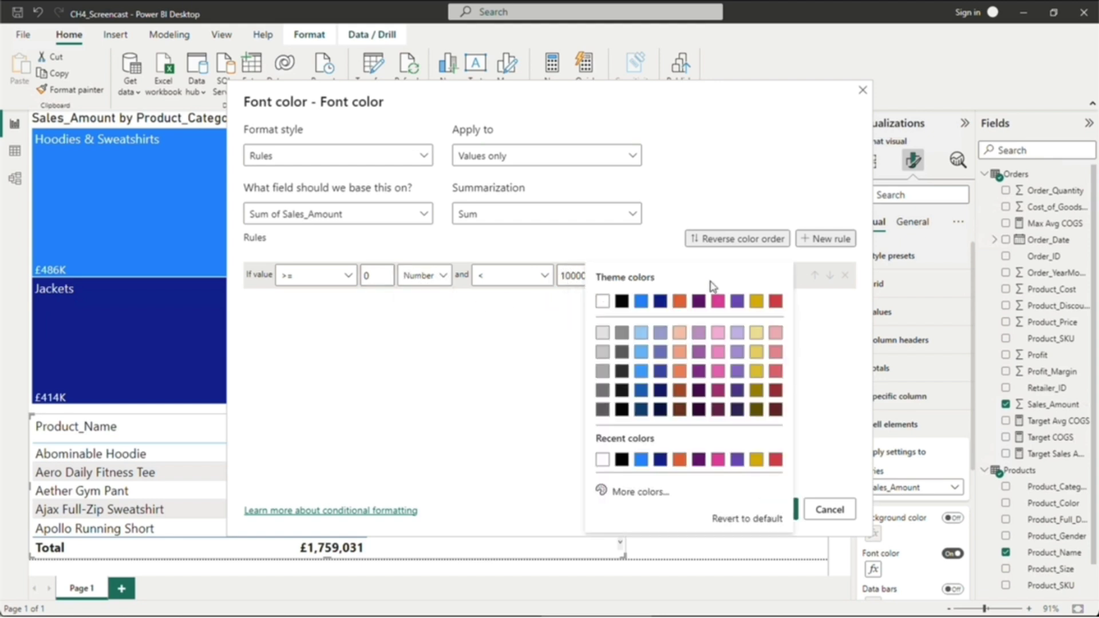
click(741, 381)
click(780, 510)
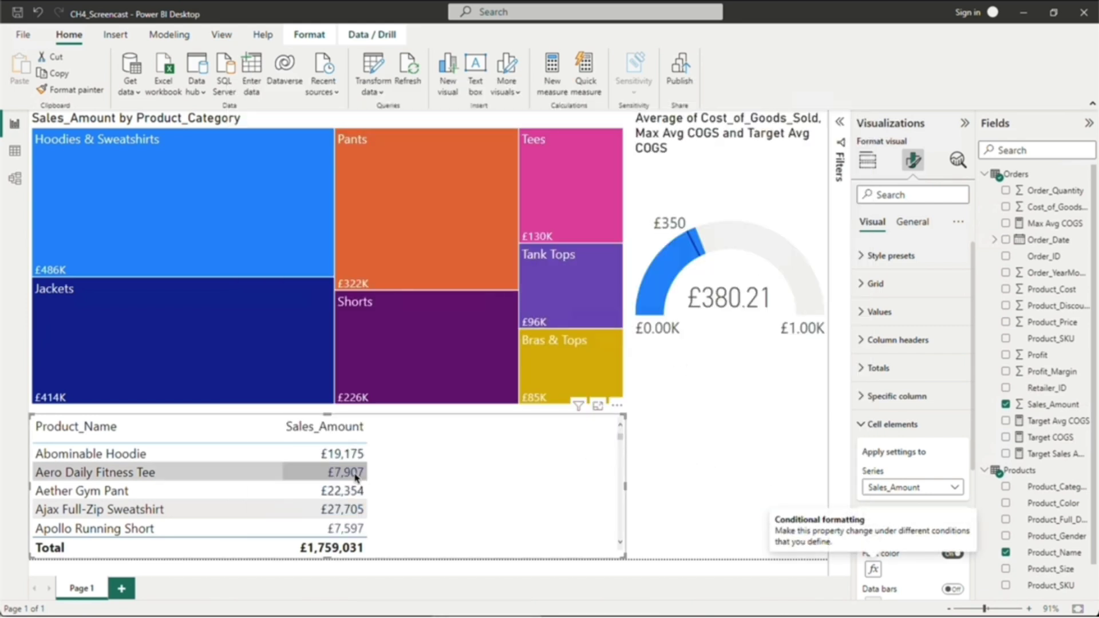
Step: Sort the table by Sales_Amount in descending order and examine the products around the 10000 threshold
click(343, 436)
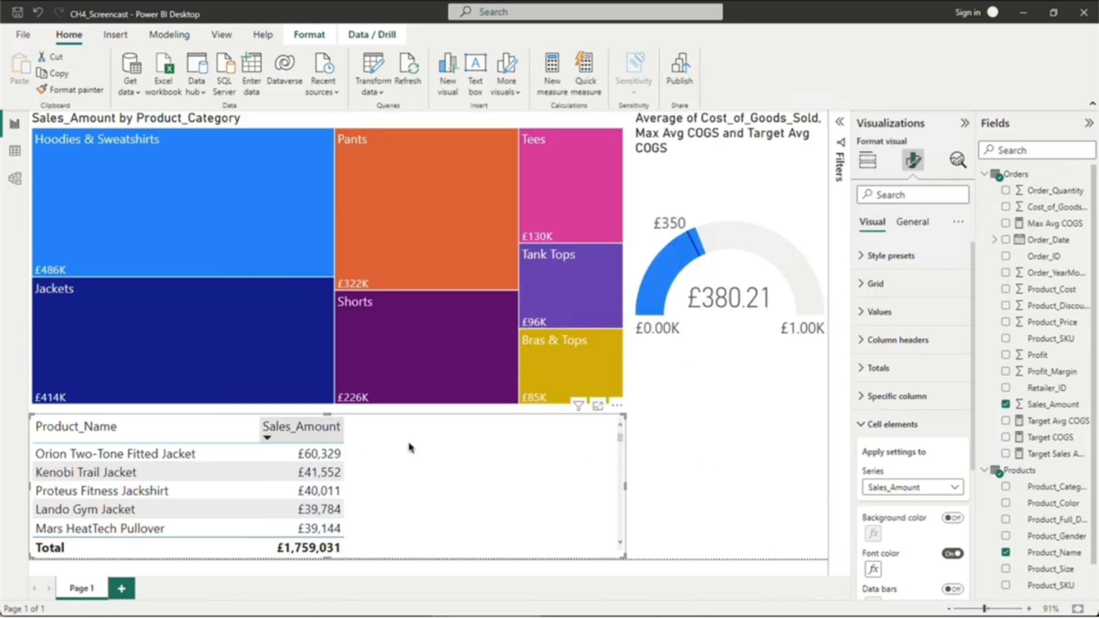
drag(620, 440, 617, 514)
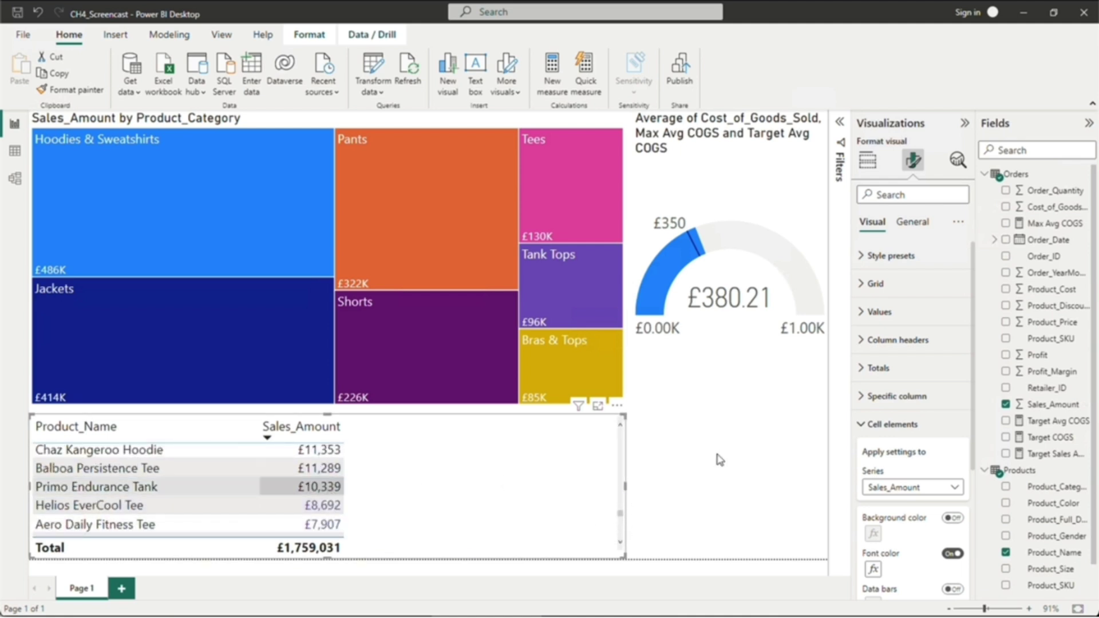
click(741, 475)
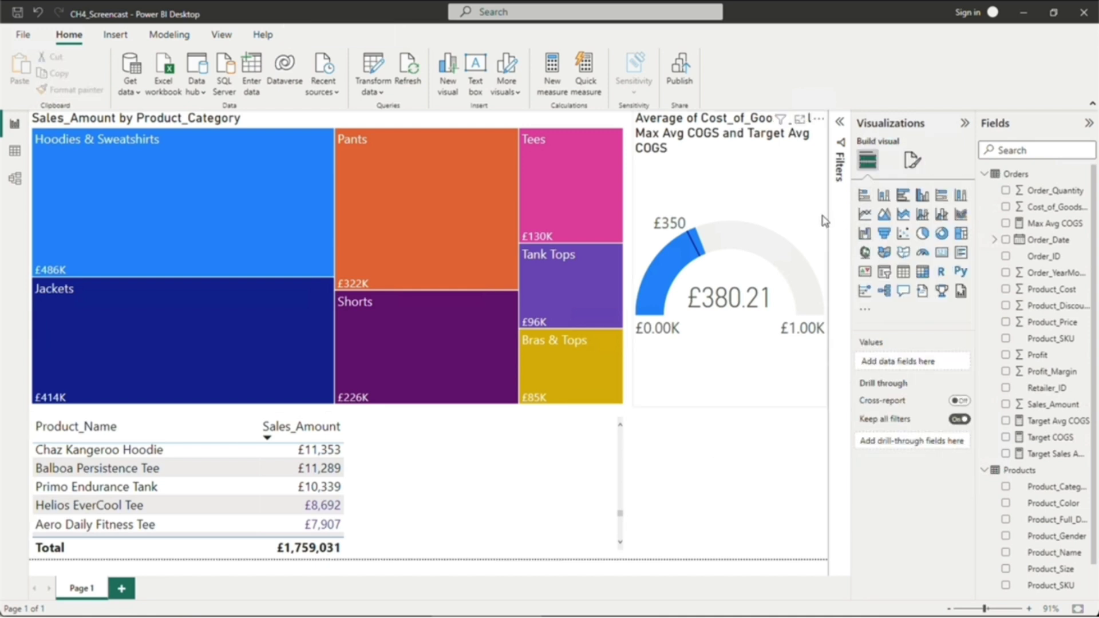
Step: Add a new report page with a KPI visual enlarged to about half the page width
click(122, 590)
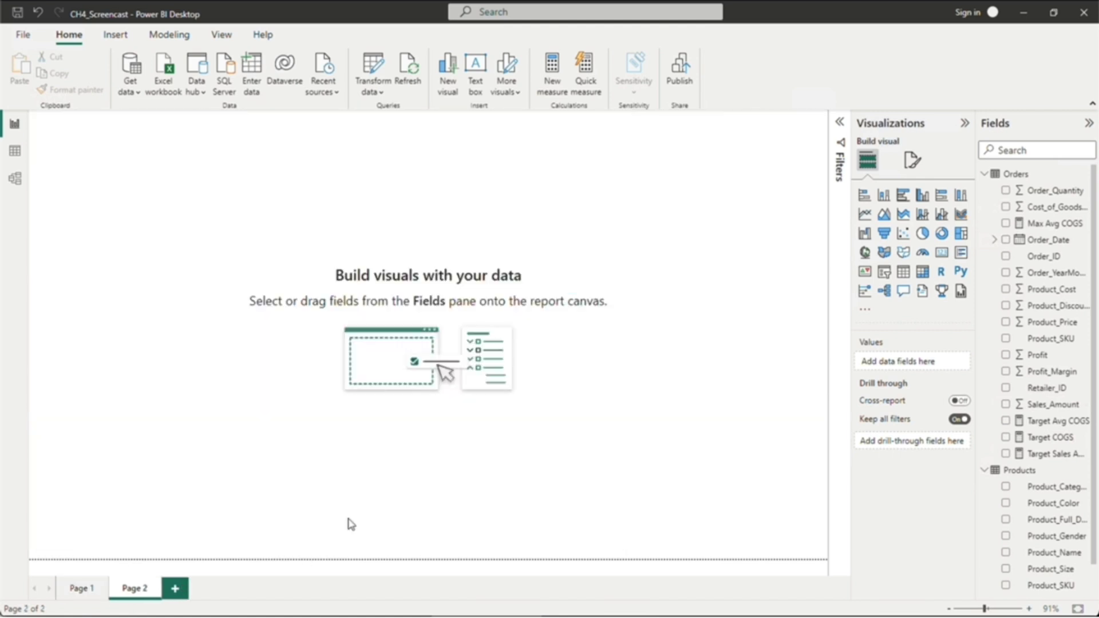
click(865, 272)
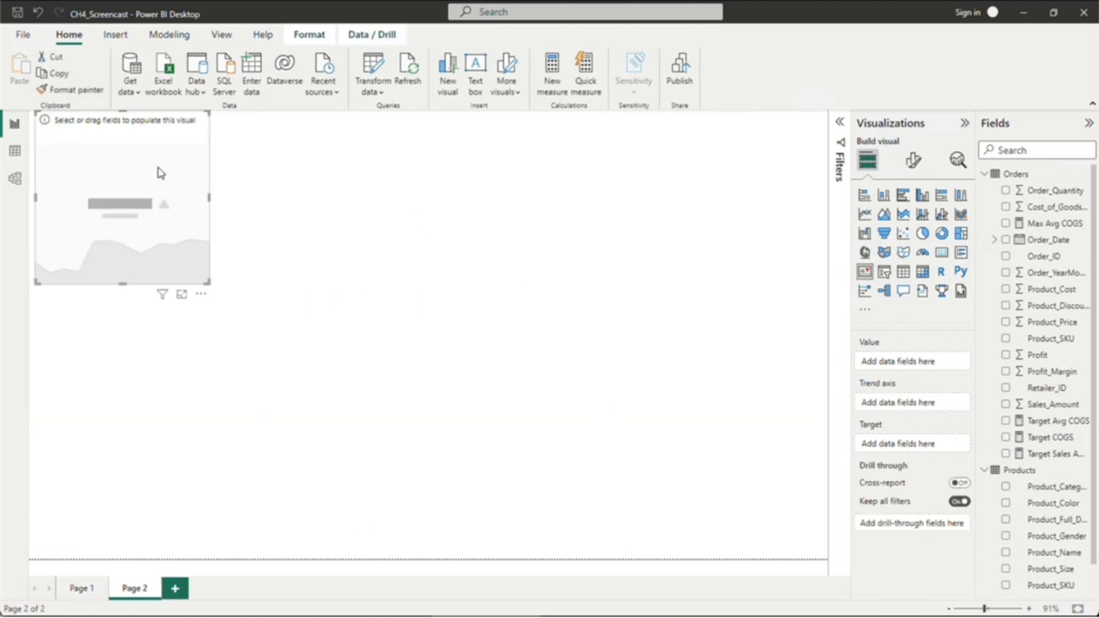
drag(201, 283, 458, 335)
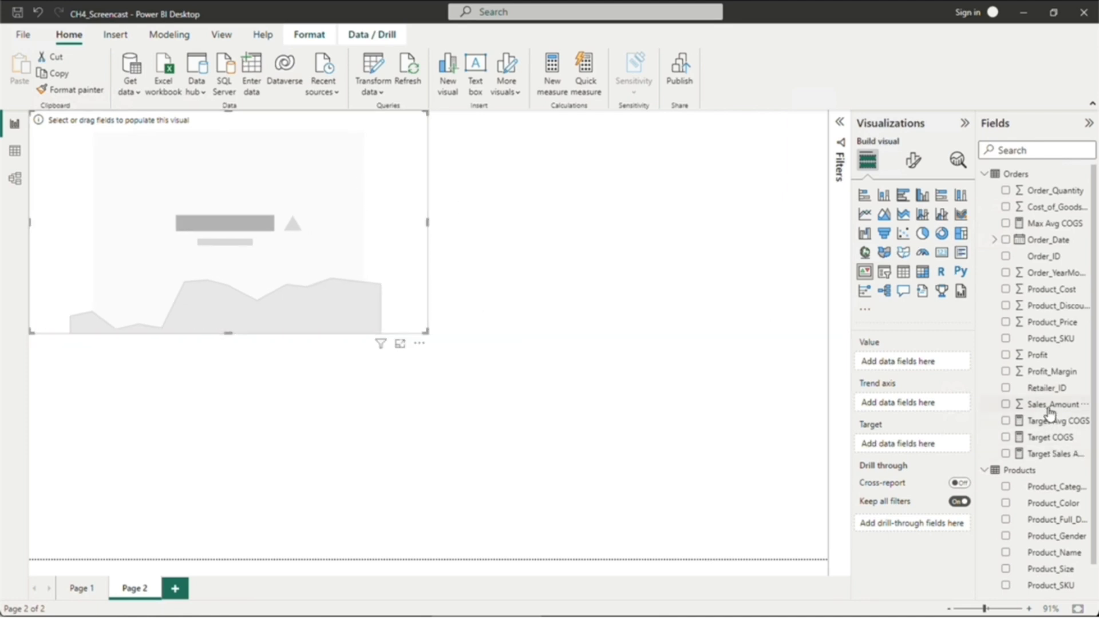
Step: Set the KPI's value to Sales_Amount, its trend axis to Order_Date Year and its target to Target Sales Amount
drag(1050, 408, 906, 363)
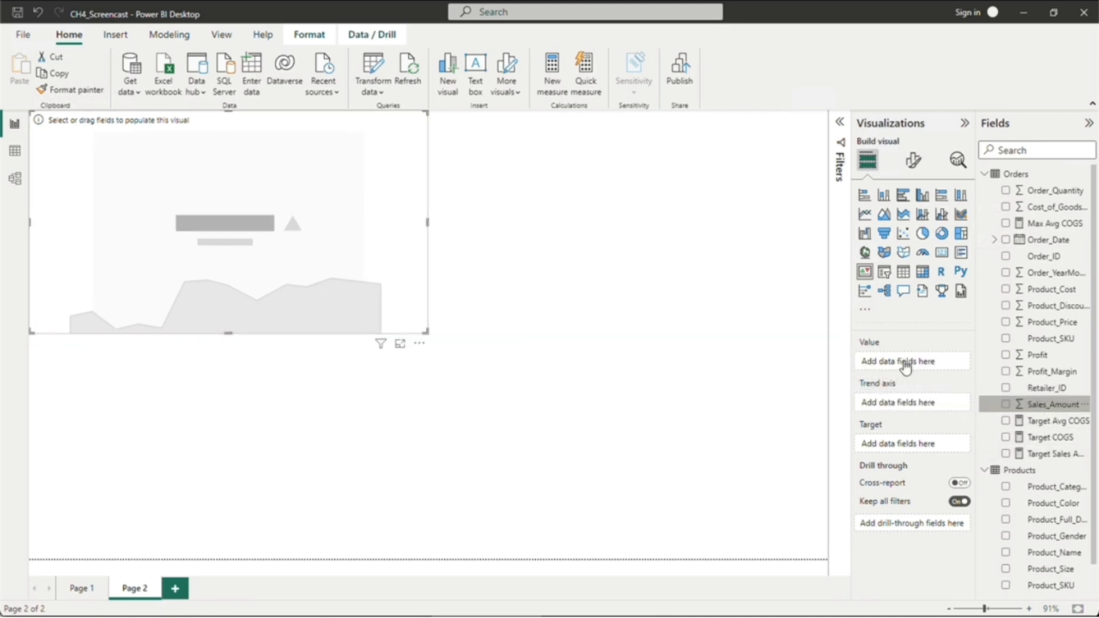
click(995, 239)
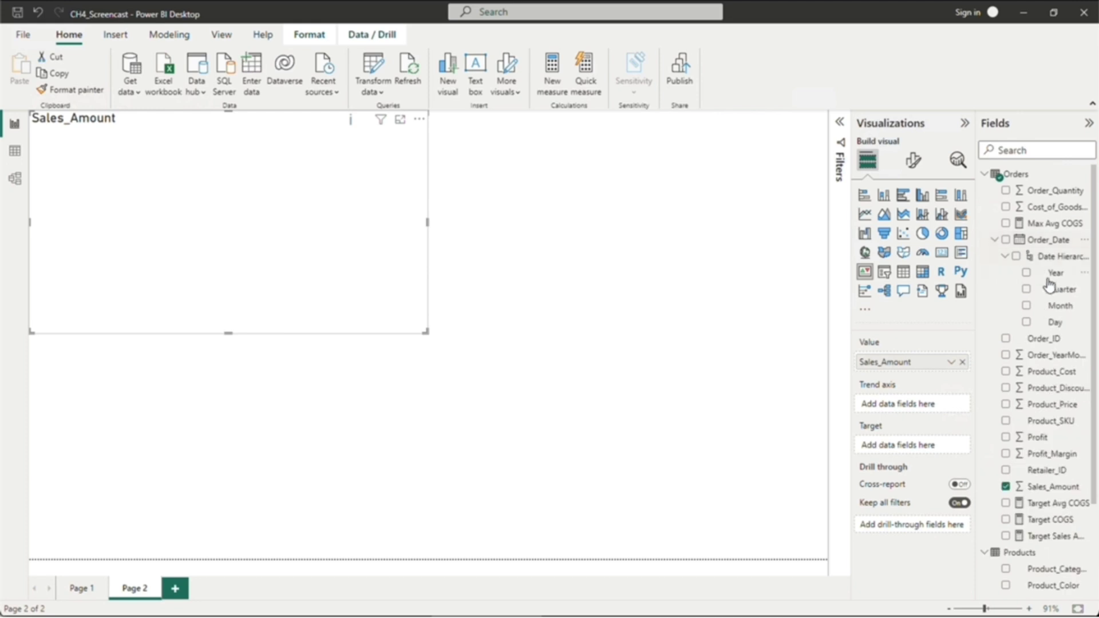
drag(1055, 277, 922, 403)
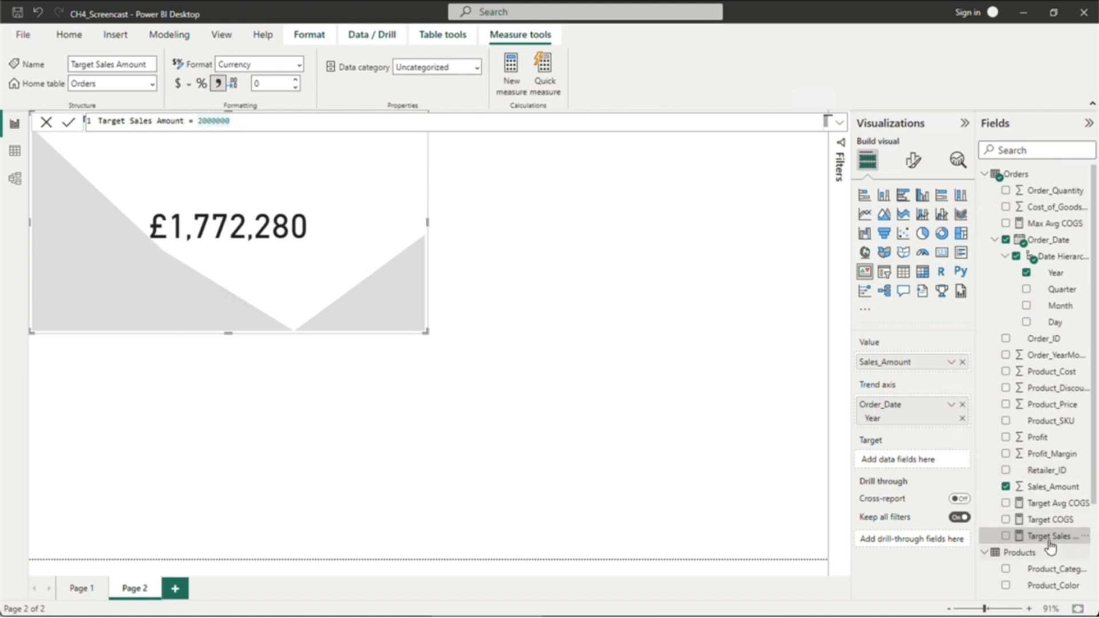
drag(1046, 537, 925, 460)
click(546, 339)
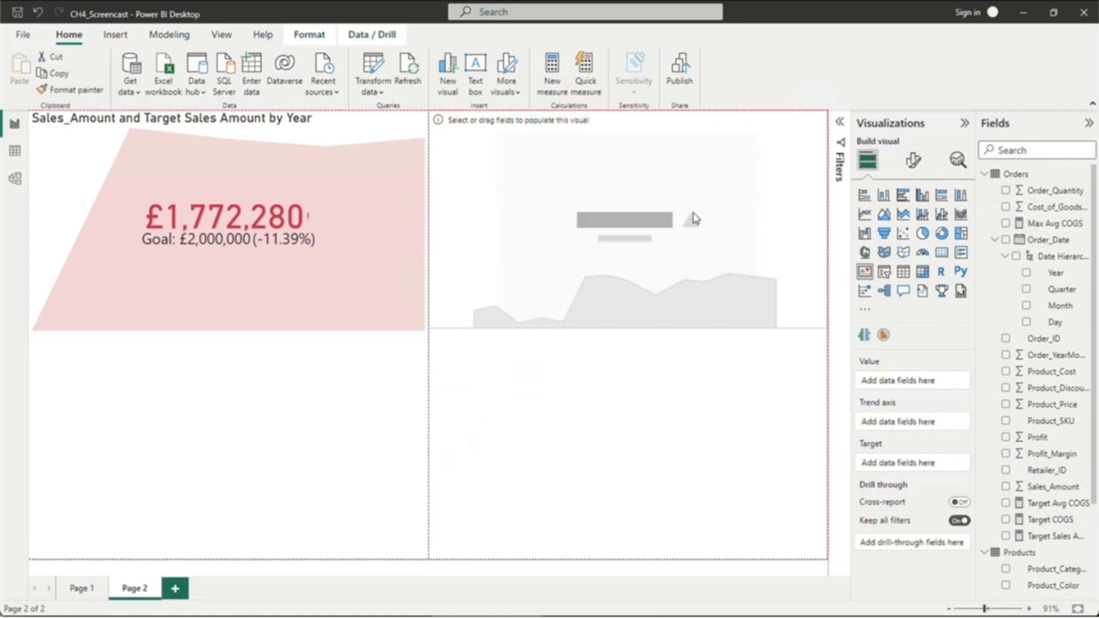
Step: Build a second KPI beside the first with Cost_of_Goods_Sold as value, Order_Date Year as trend axis and Target COGS as target
click(1048, 240)
click(1053, 438)
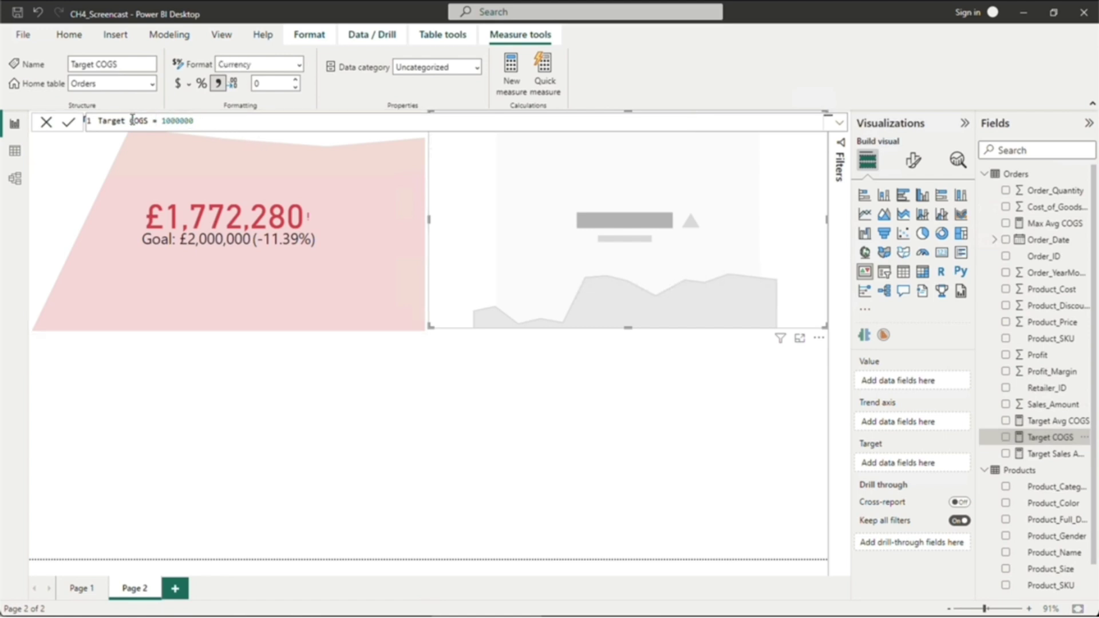
click(706, 363)
drag(1050, 438, 913, 463)
drag(1054, 207, 913, 382)
click(995, 240)
drag(1056, 280, 916, 424)
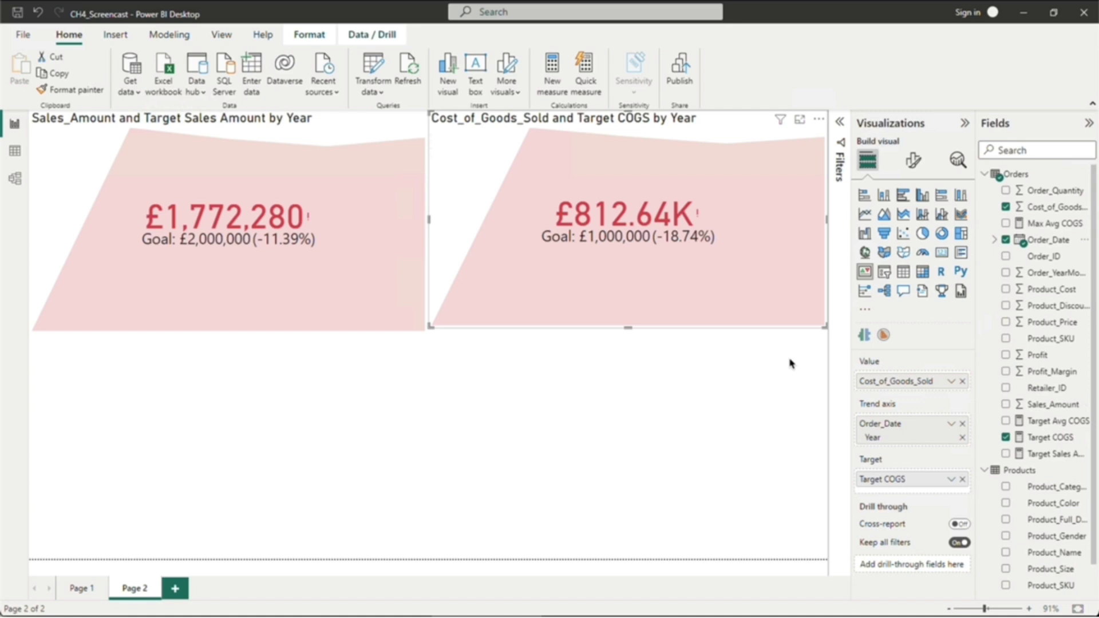
Step: Change the trend axis direction in the Cost_of_Goods_Sold KPI's formatting
click(913, 160)
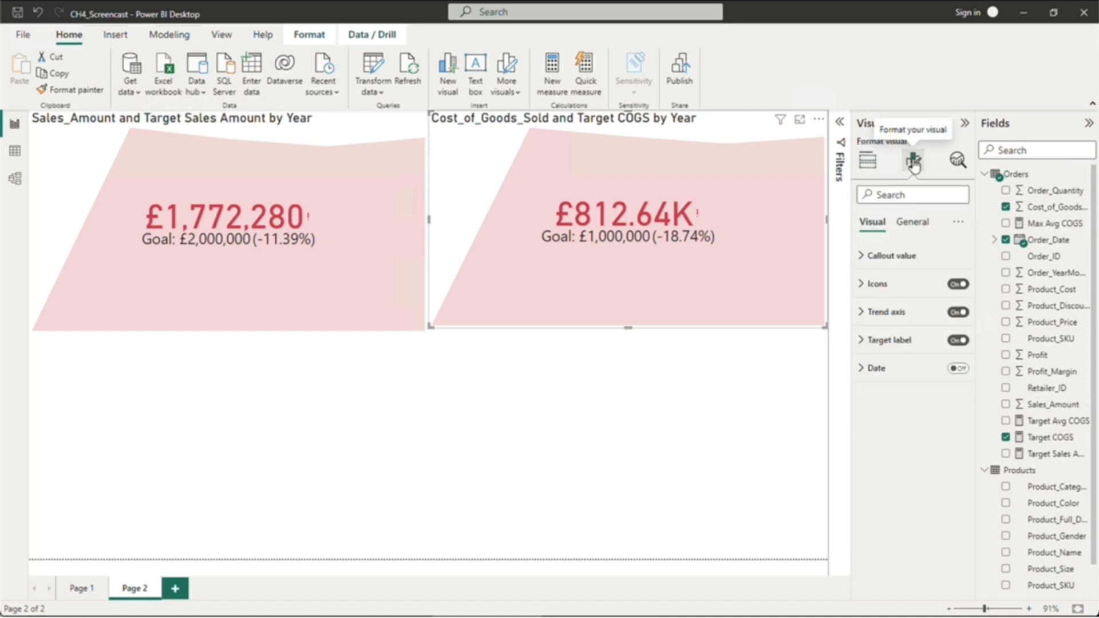
click(862, 313)
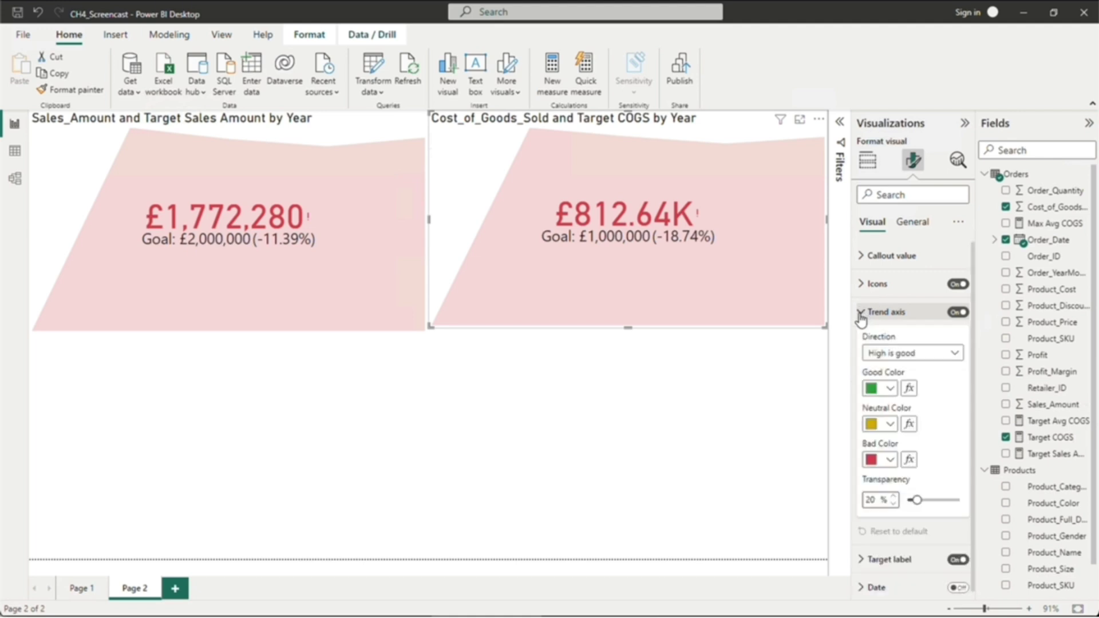
click(959, 355)
click(922, 385)
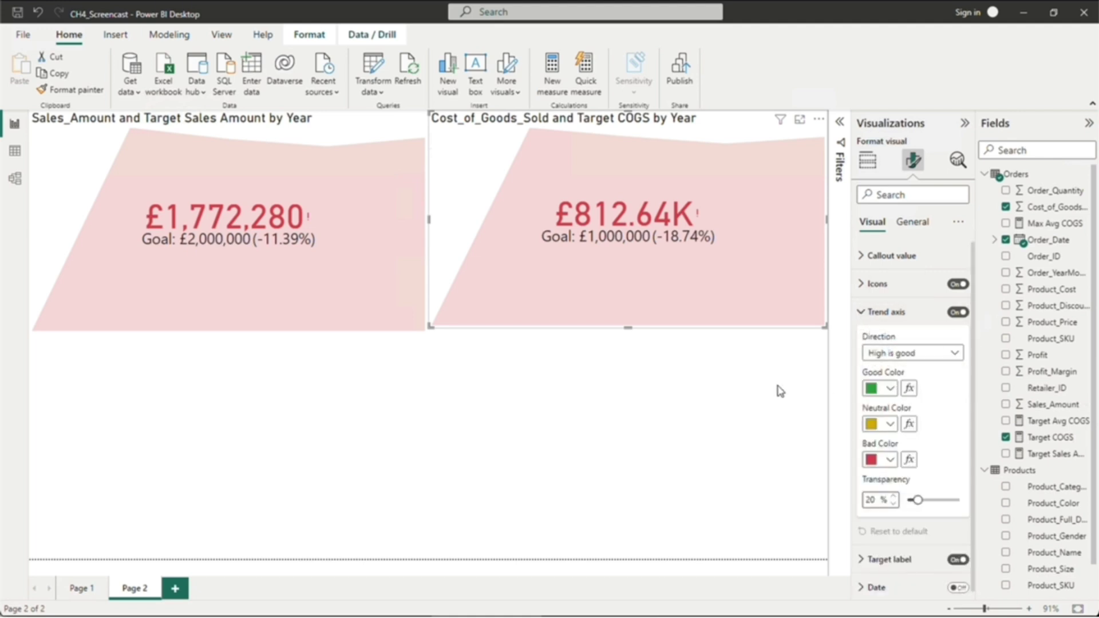
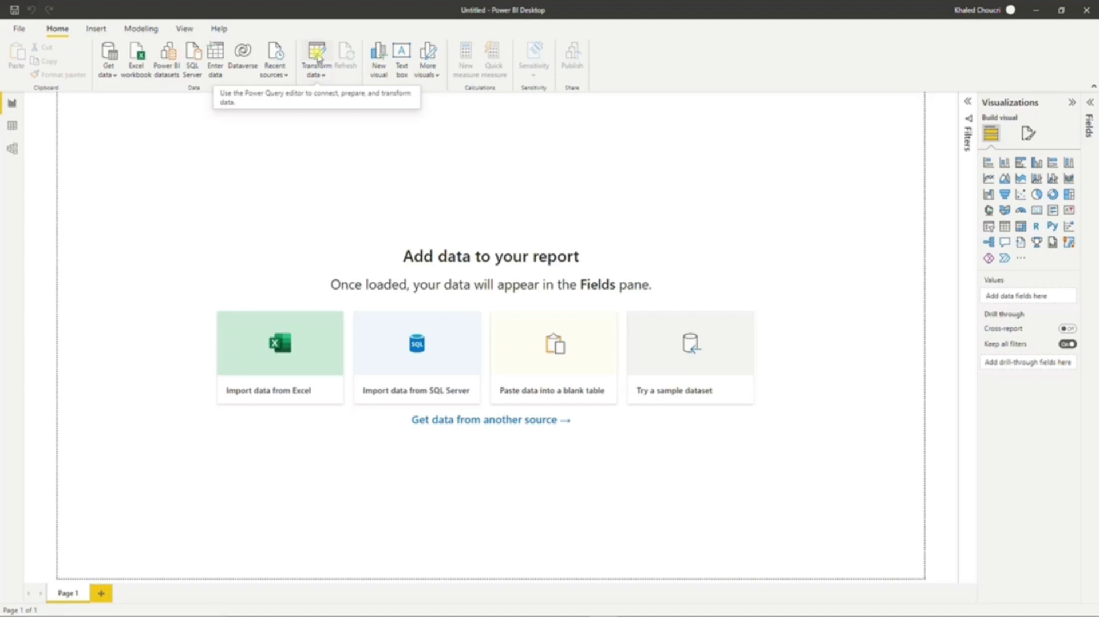
Step: Open the Power Query Editor and look over its Transform and Add Column commands
click(317, 55)
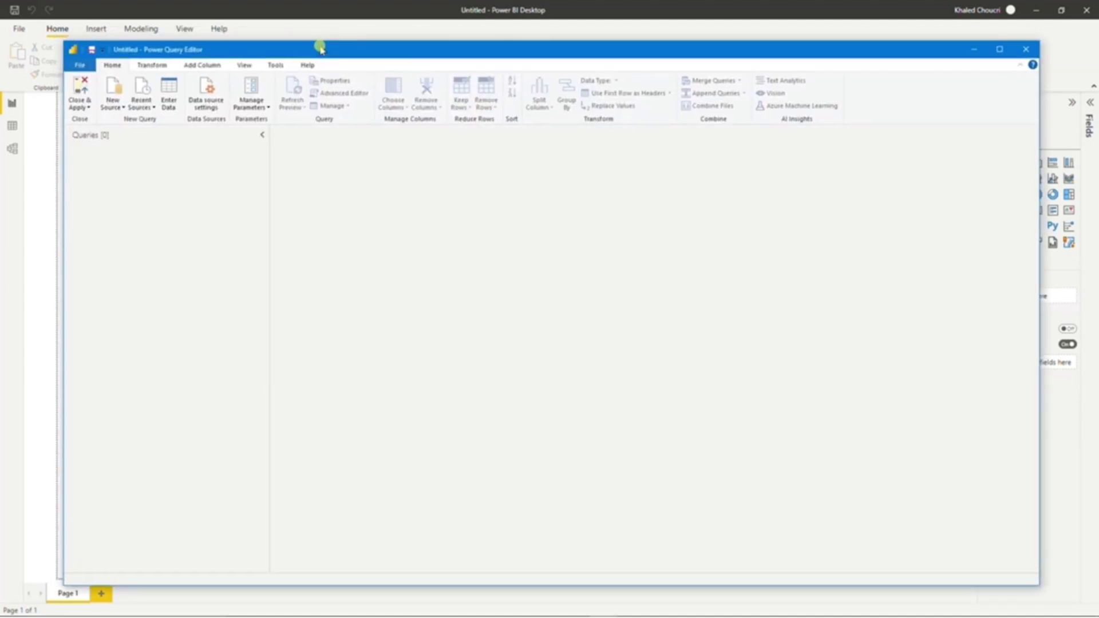
click(165, 64)
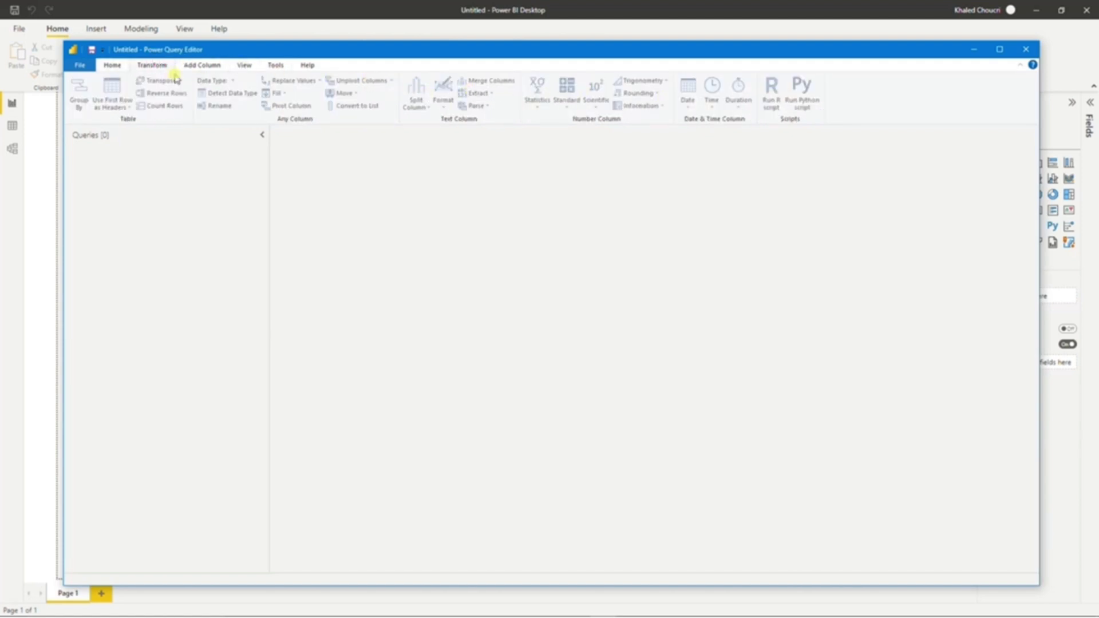
click(195, 66)
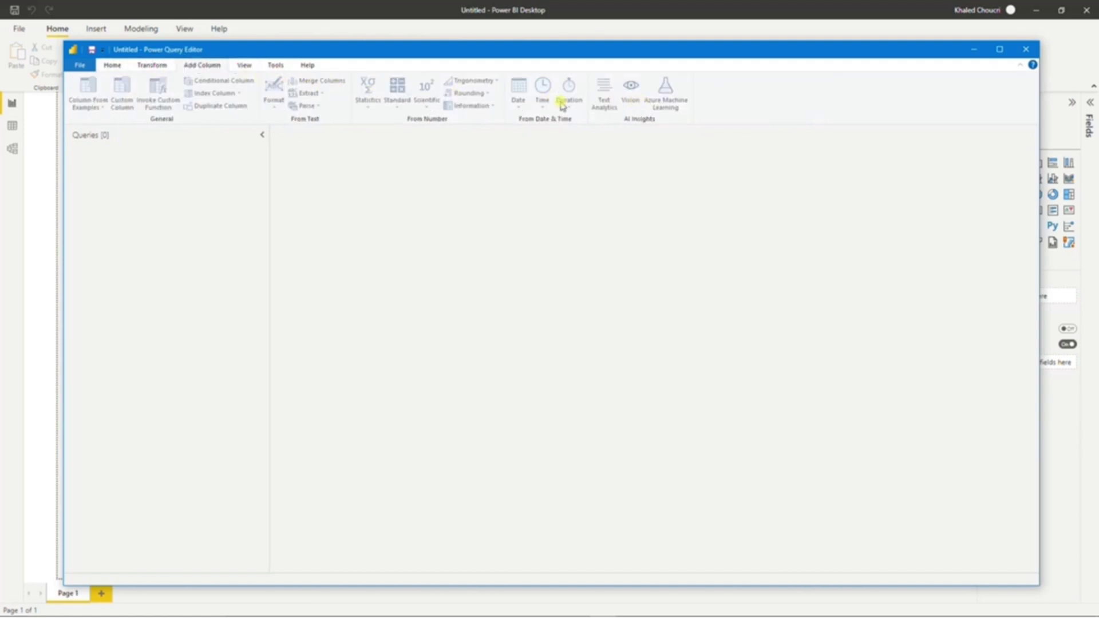
click(113, 65)
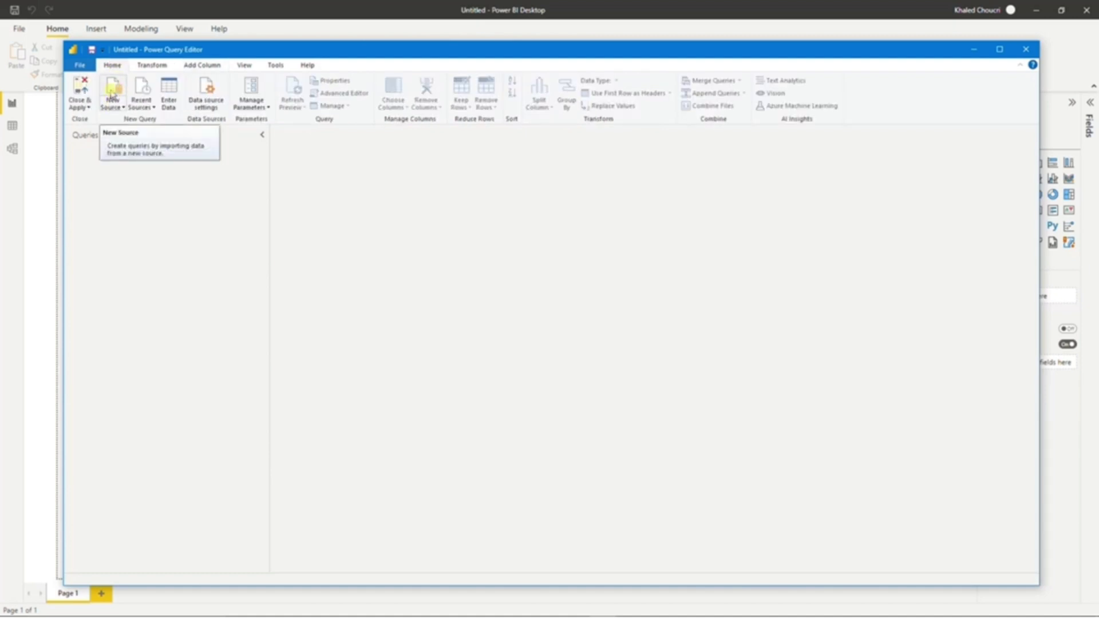
Step: Browse the available data connectors for a new source and choose the Web connector
click(112, 96)
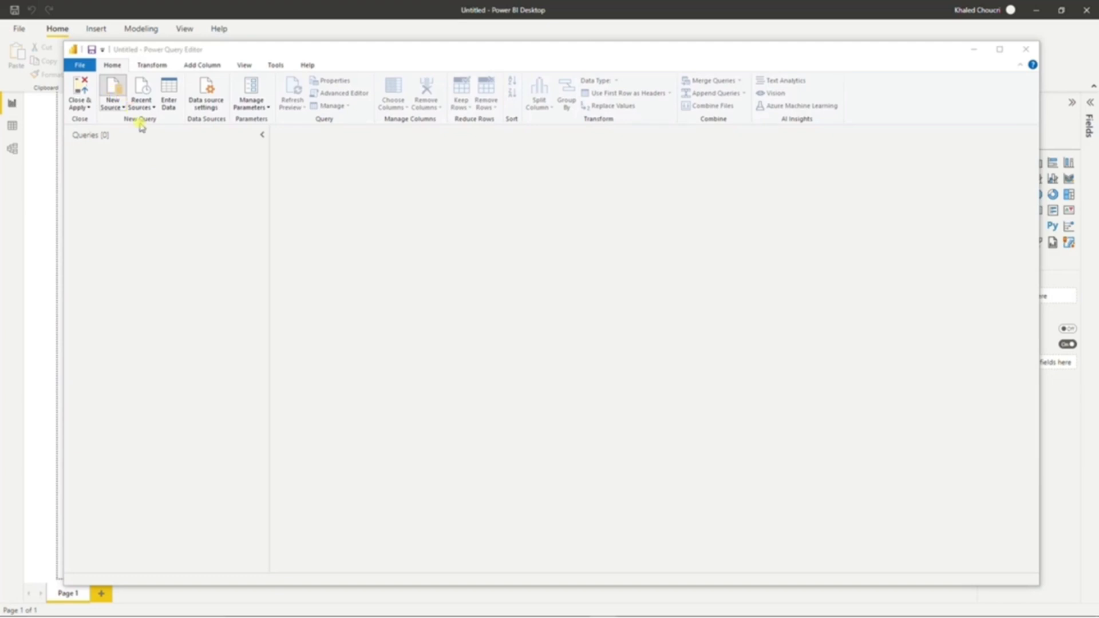
scroll(587, 270, down, 3)
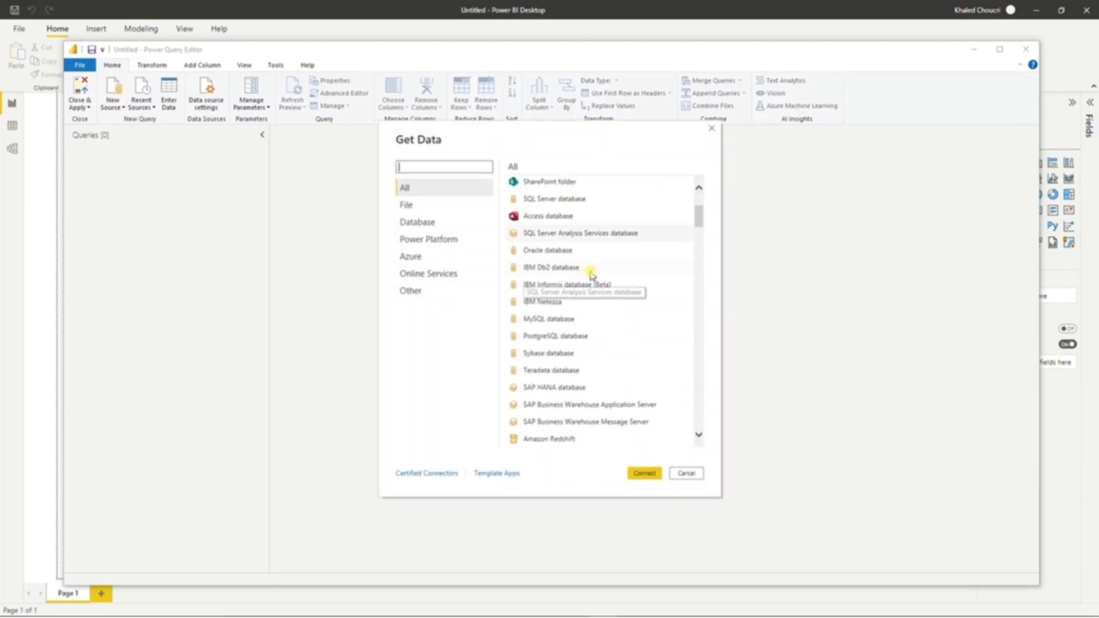
scroll(650, 282, down, 5)
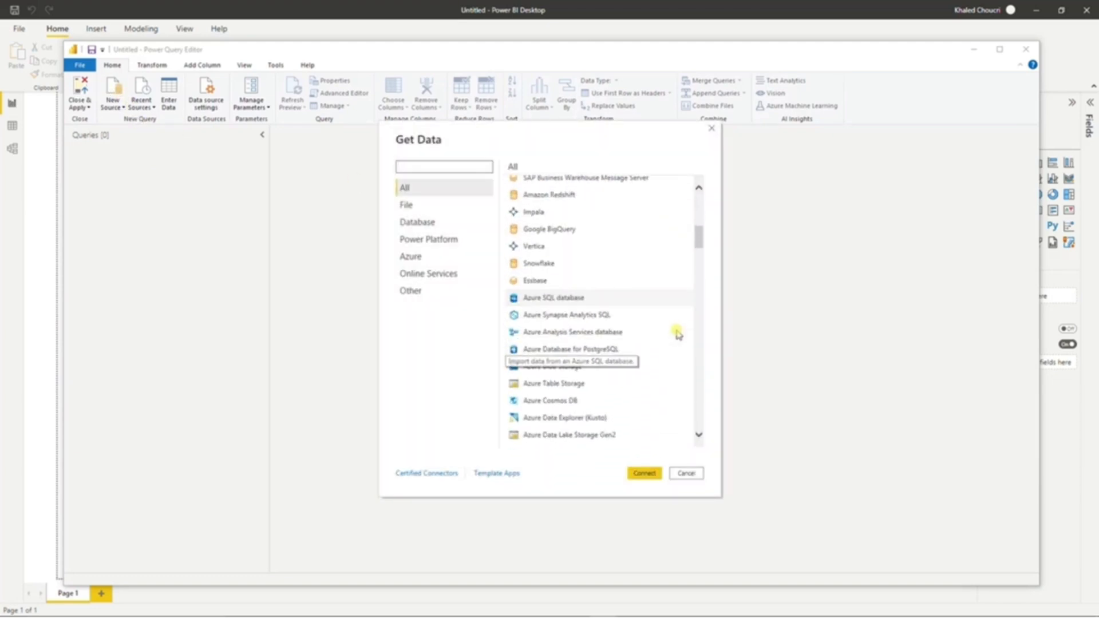
scroll(678, 335, down, 6)
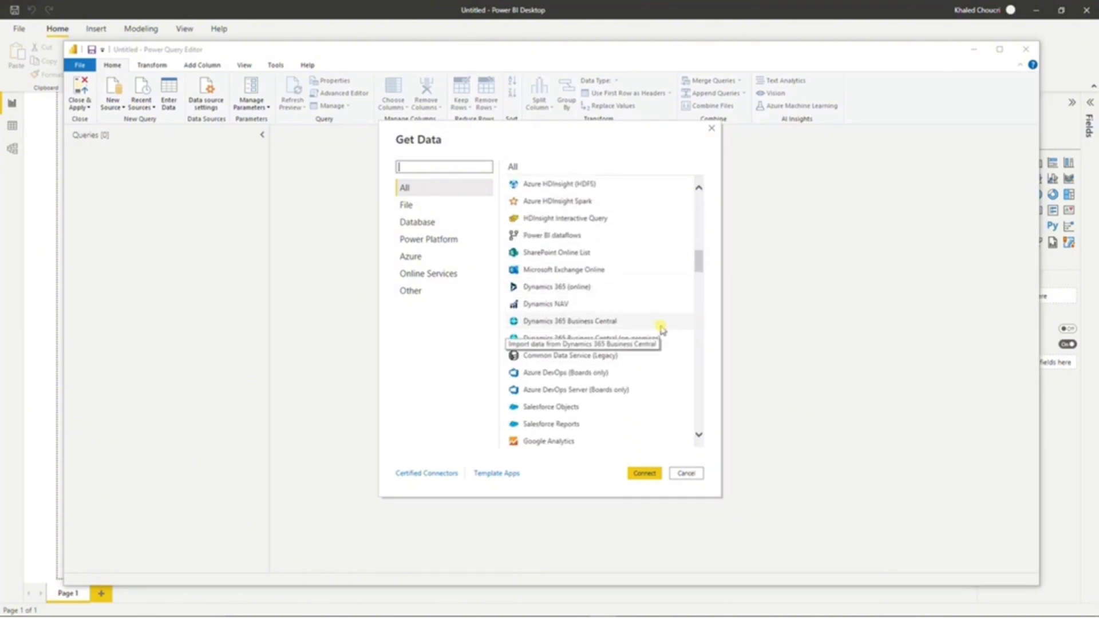
scroll(659, 331, down, 6)
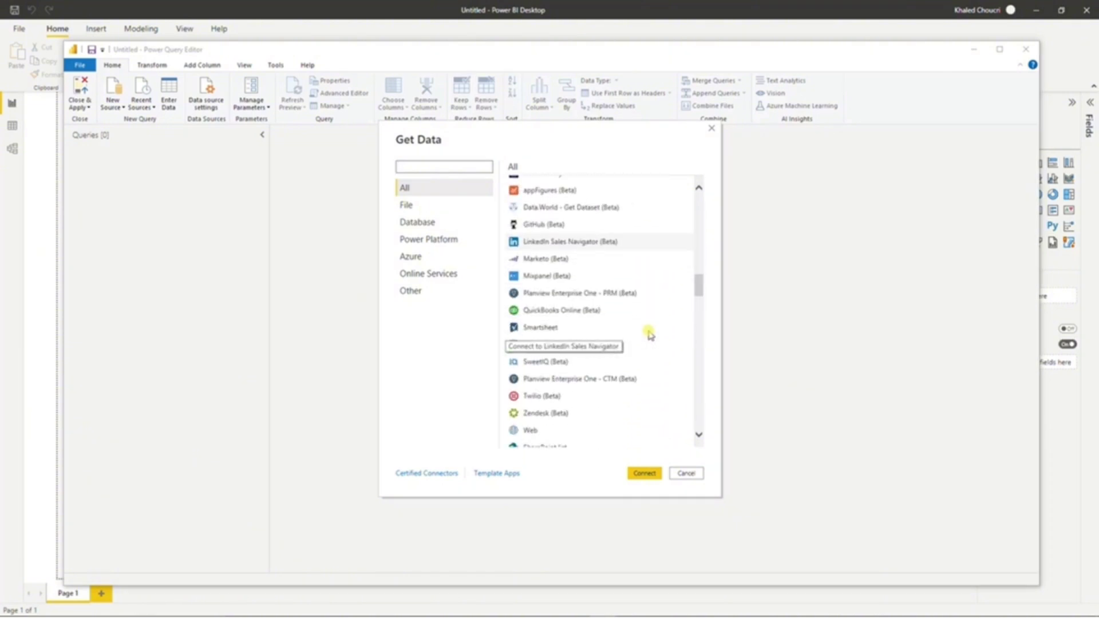
scroll(650, 335, down, 3)
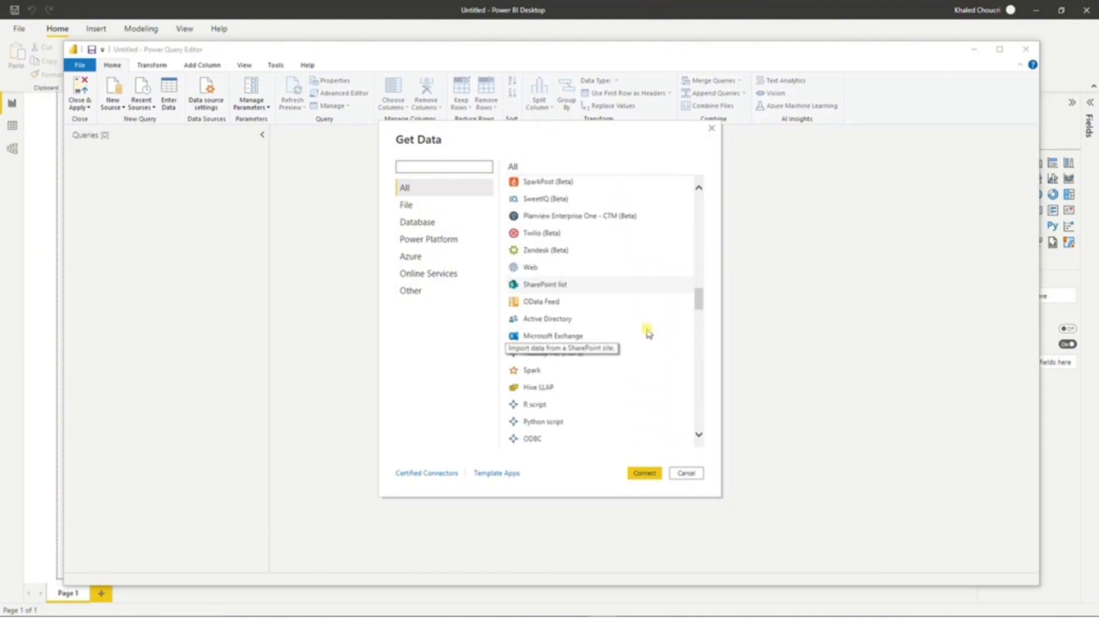
scroll(647, 333, down, 1)
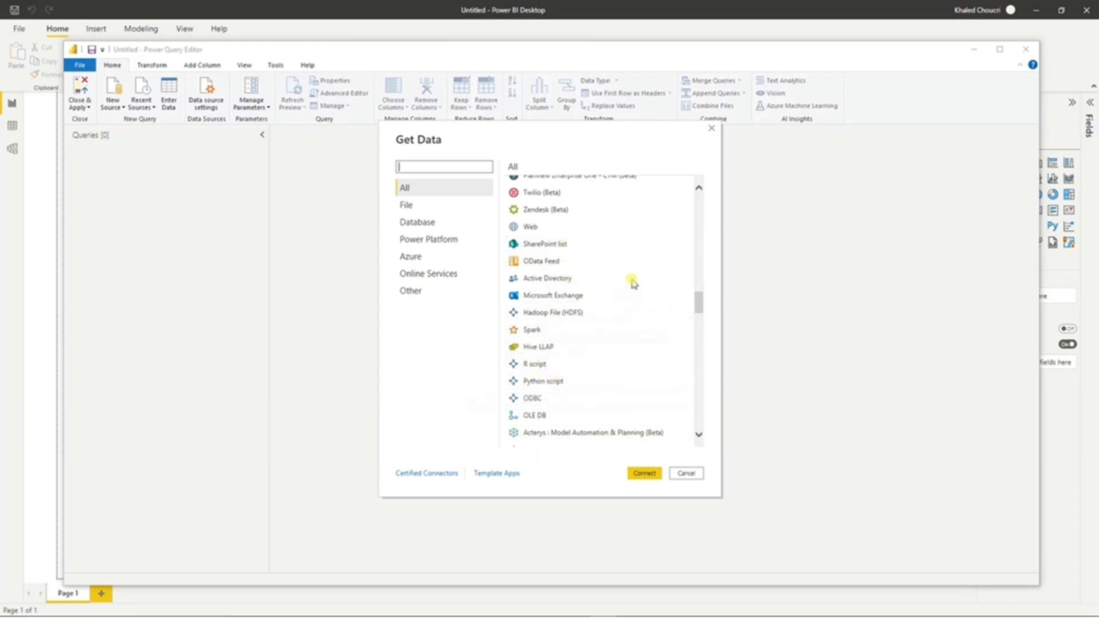
click(598, 228)
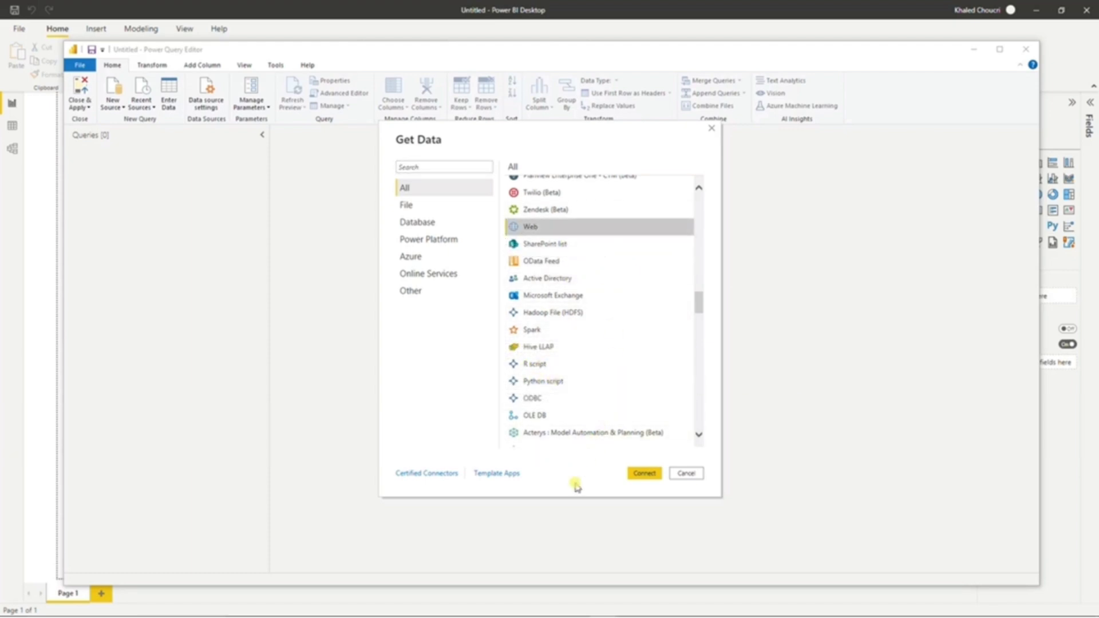
click(644, 474)
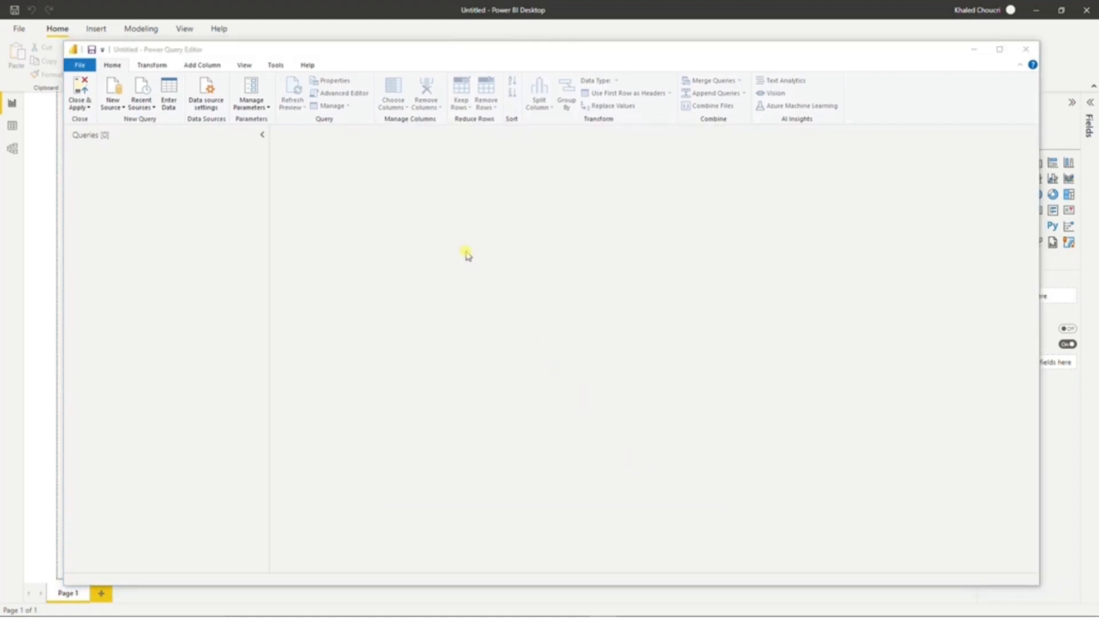
text(https://www.bankrate.com/retirement/best-and-worst-states-for-retirement/)
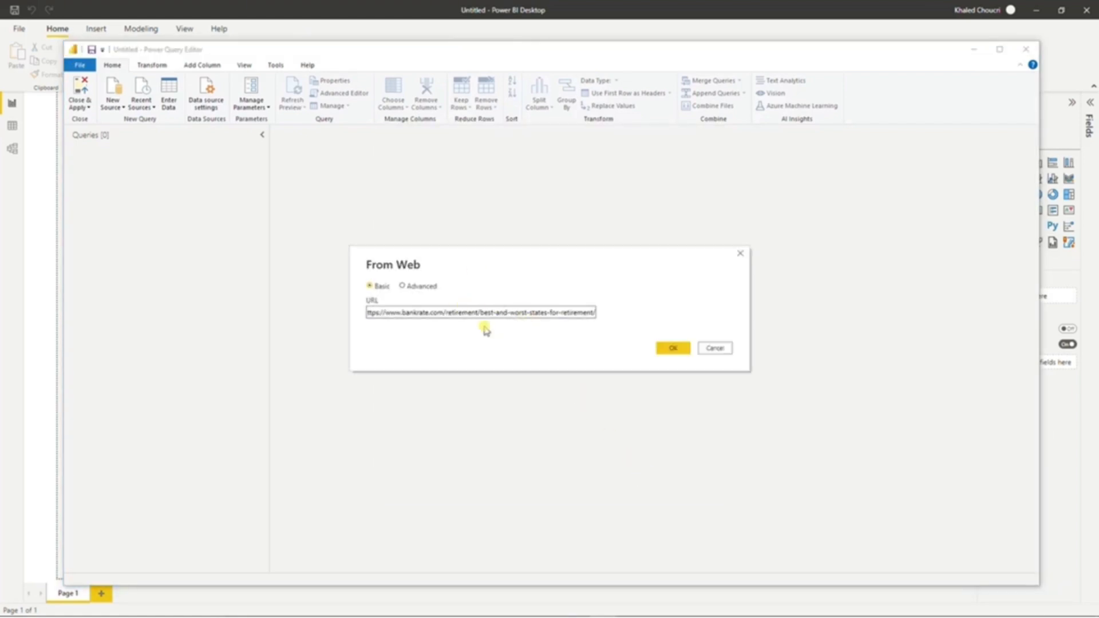
click(671, 347)
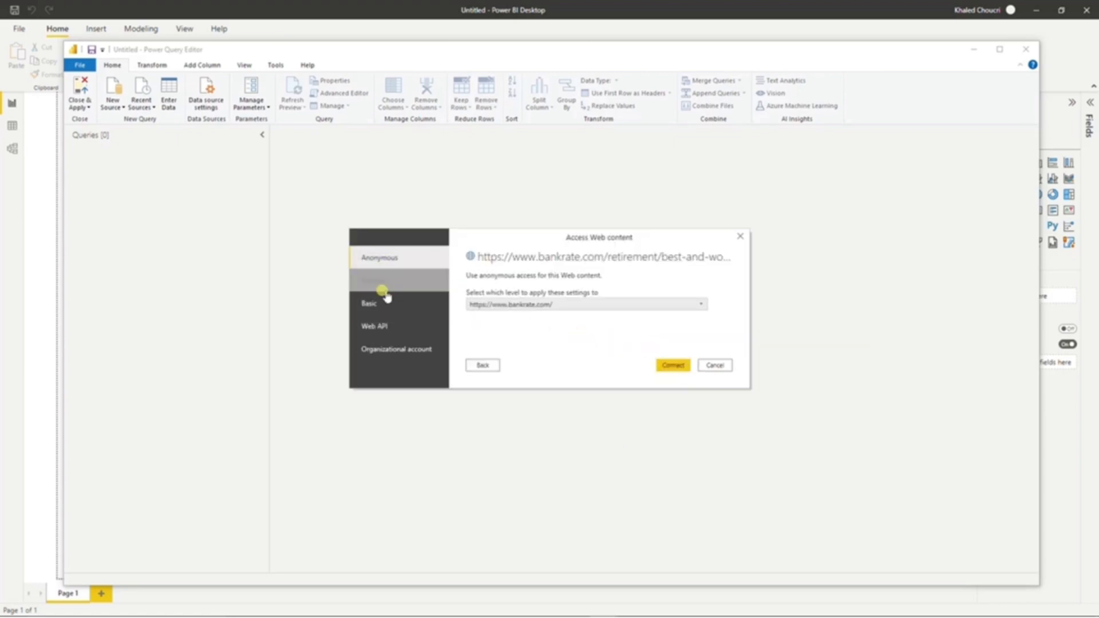
click(672, 366)
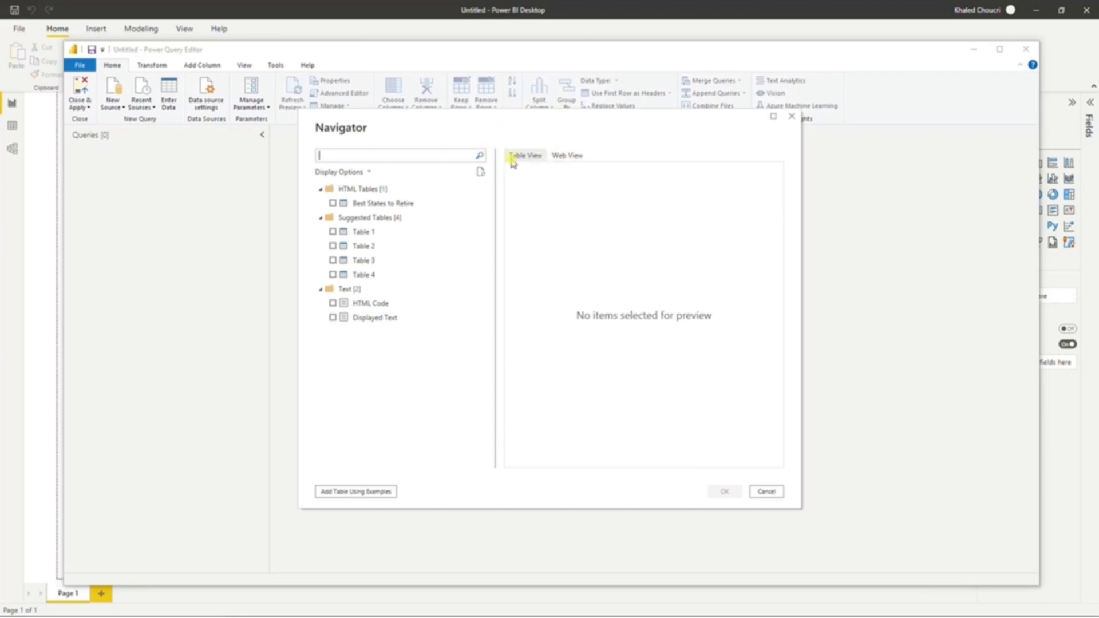
Step: Preview the page's detected tables and web view, and import only the Best States to Retire table
click(368, 203)
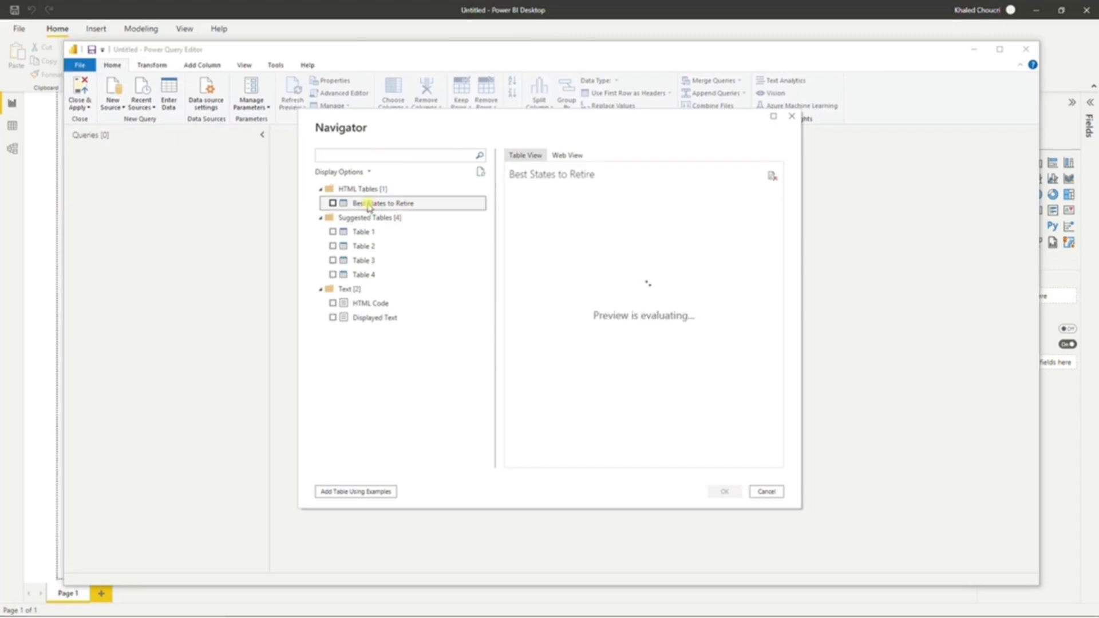
click(373, 232)
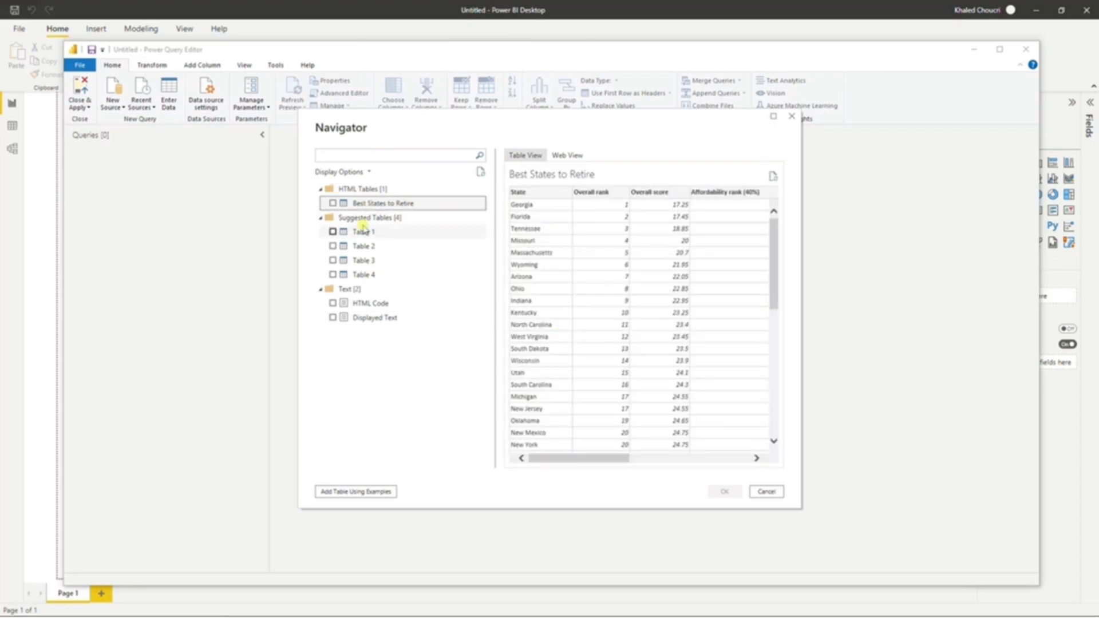
click(370, 246)
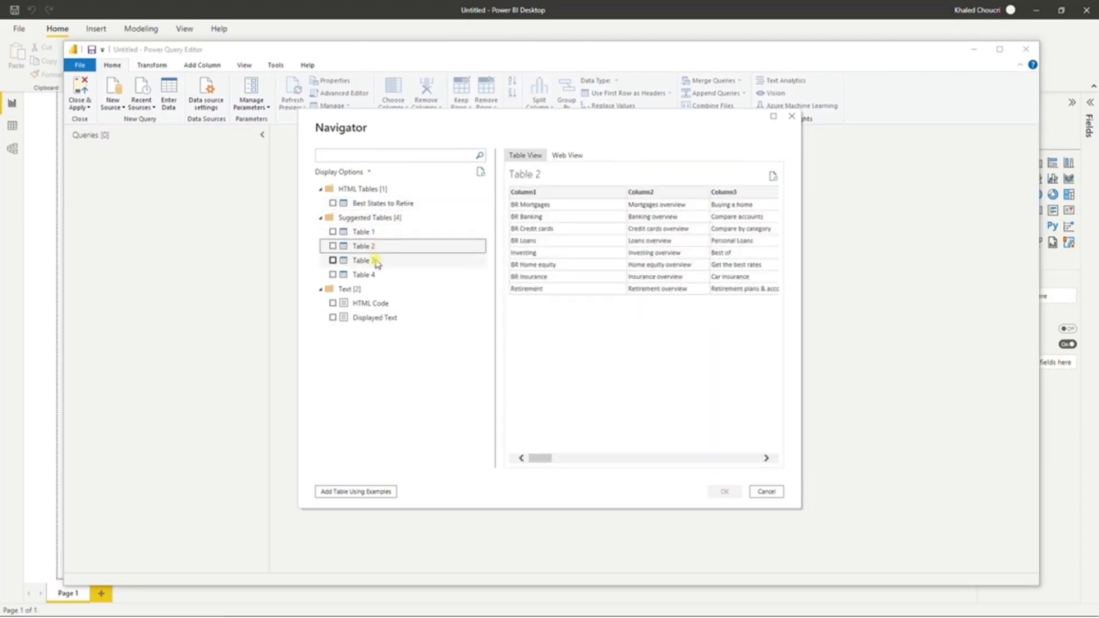
click(375, 261)
click(375, 203)
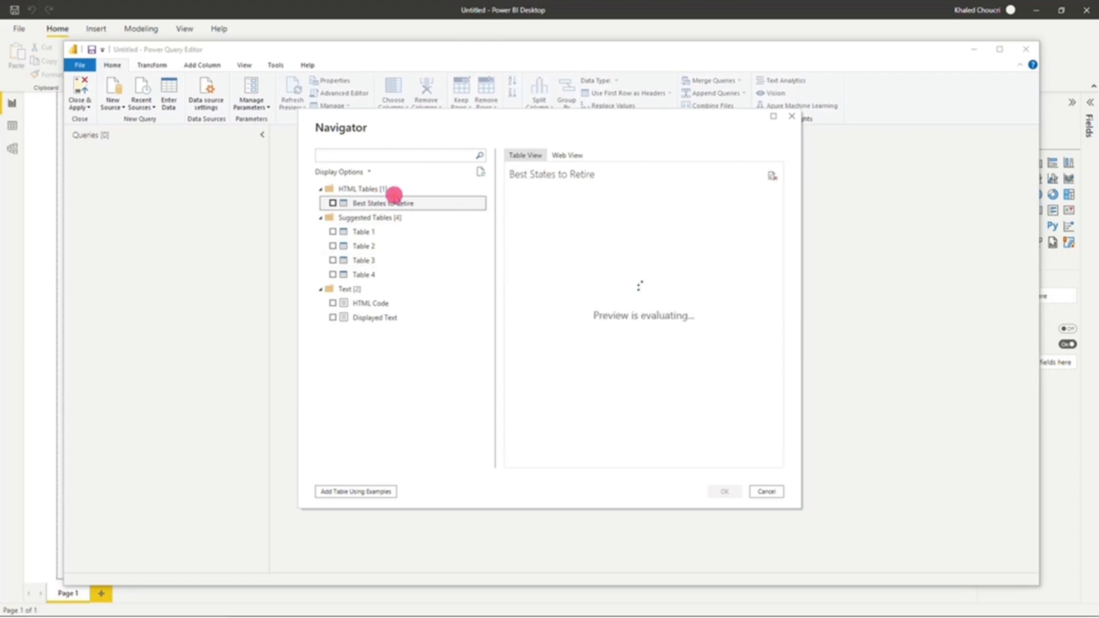
click(567, 155)
scroll(677, 344, down, 10)
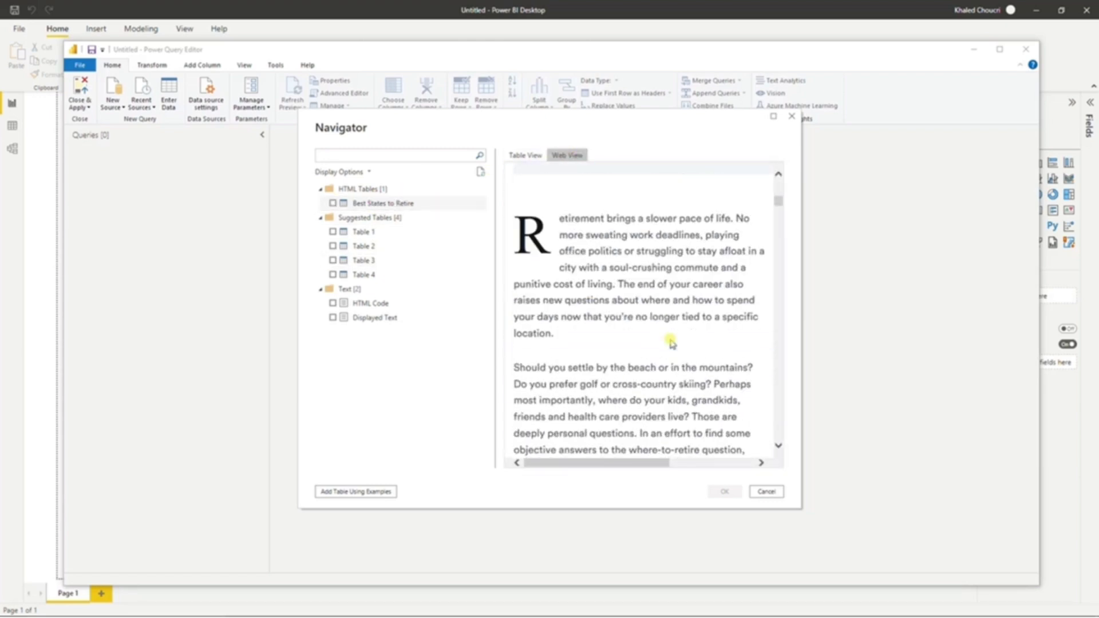
scroll(677, 338, down, 10)
click(332, 203)
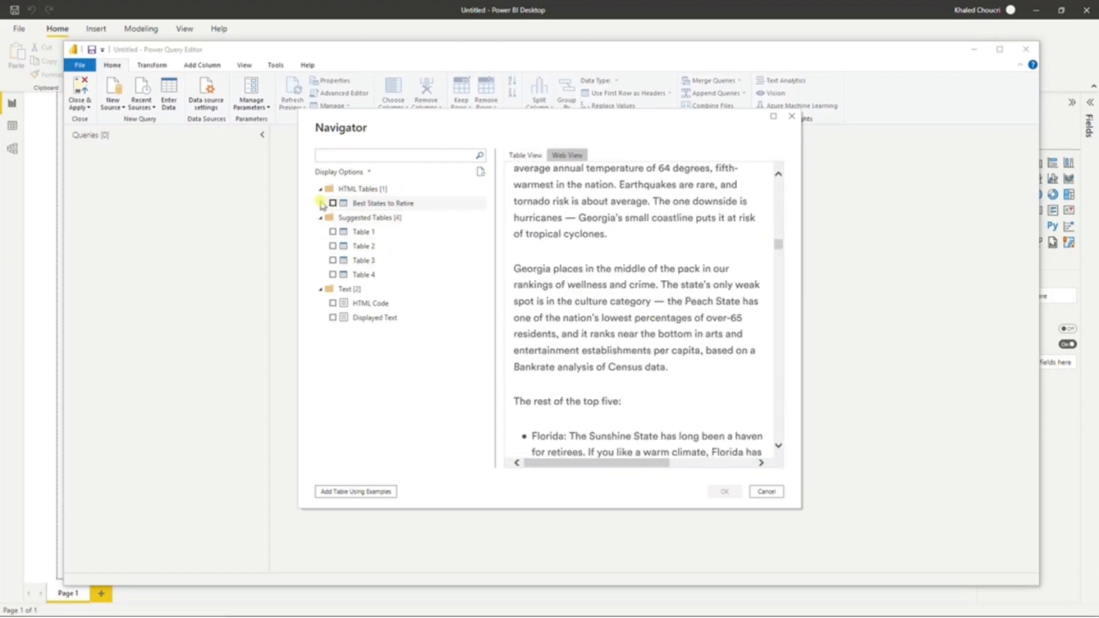
click(724, 491)
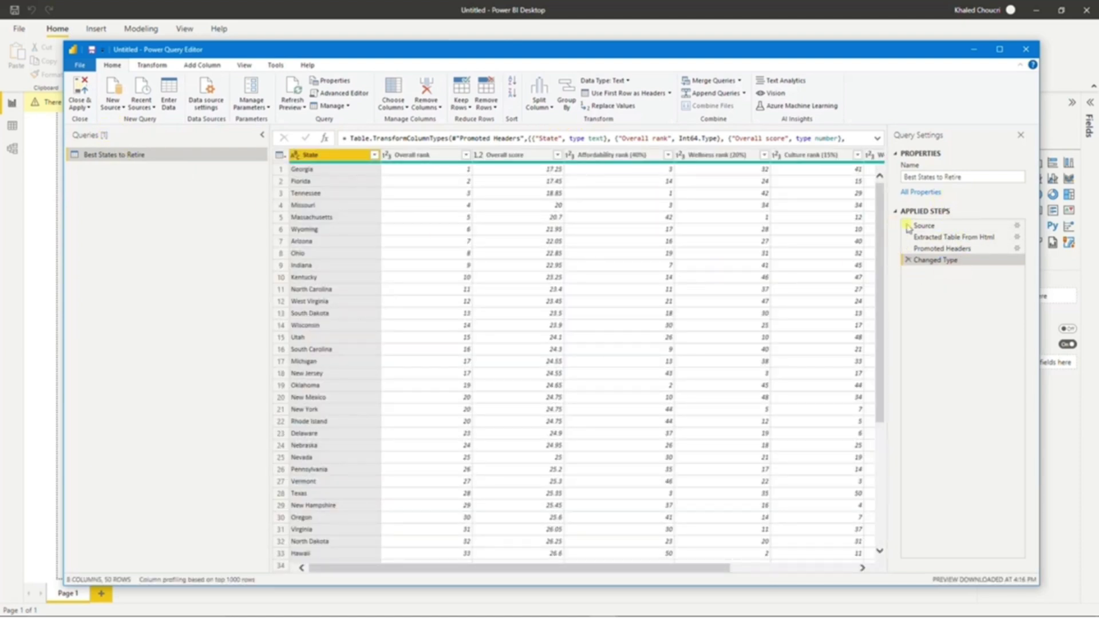
Step: Examine the query at each applied step, from Source through Changed Type, comparing the data before and after the type change
click(927, 225)
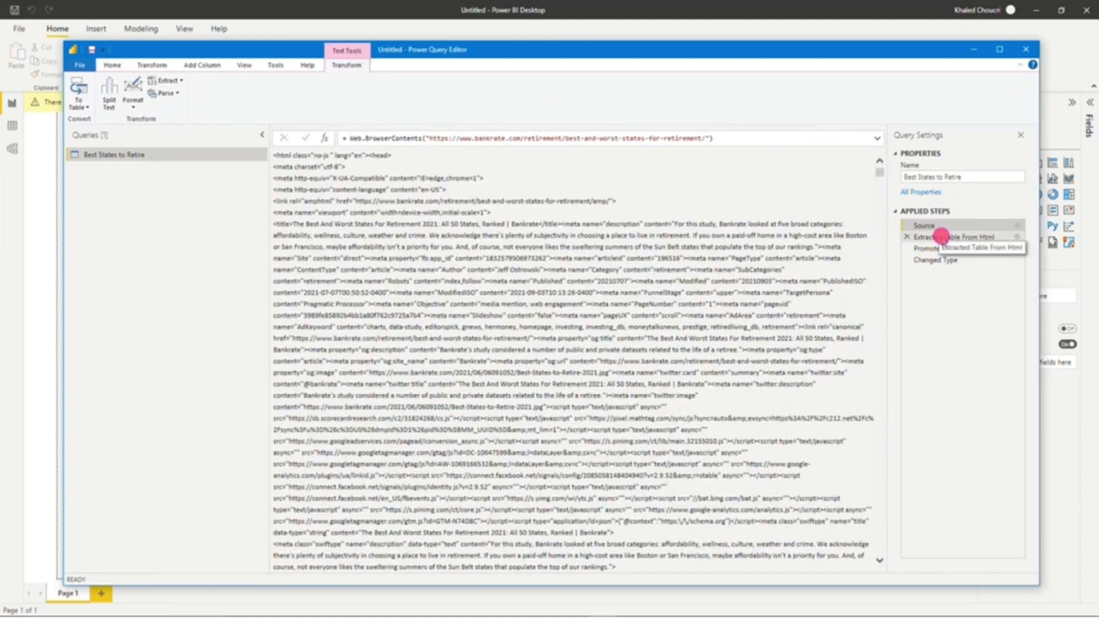
click(942, 236)
click(945, 248)
click(944, 260)
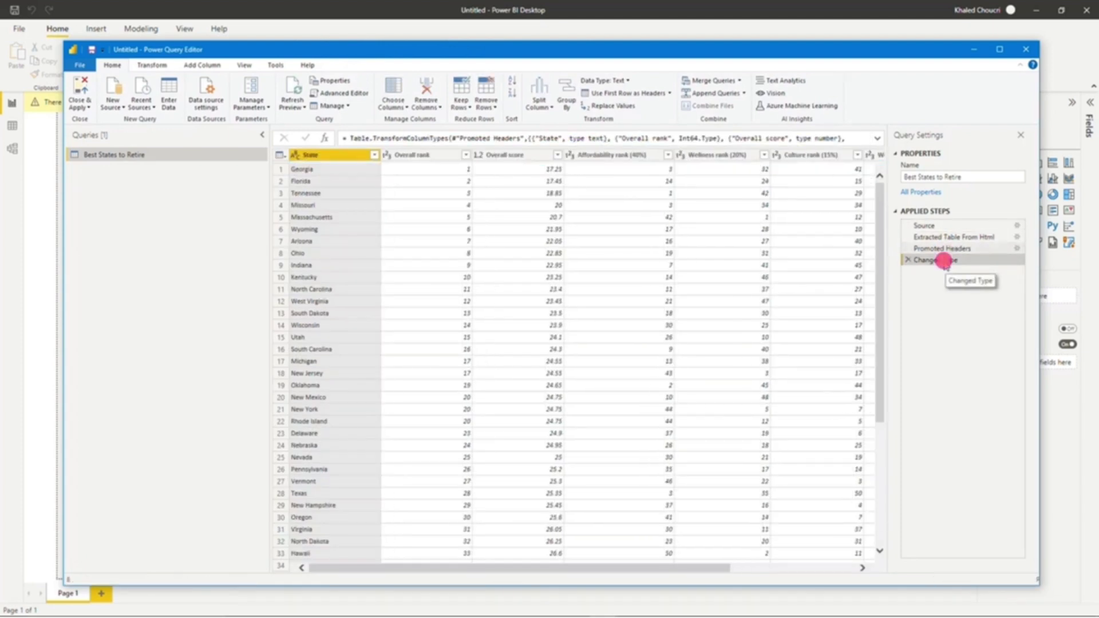
click(948, 249)
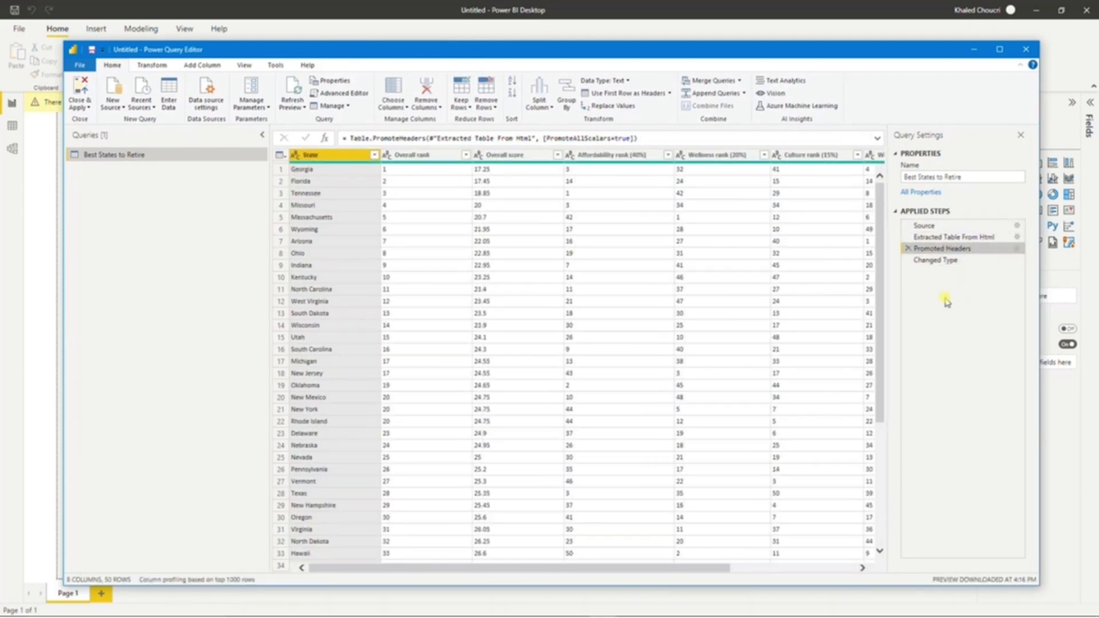
click(946, 261)
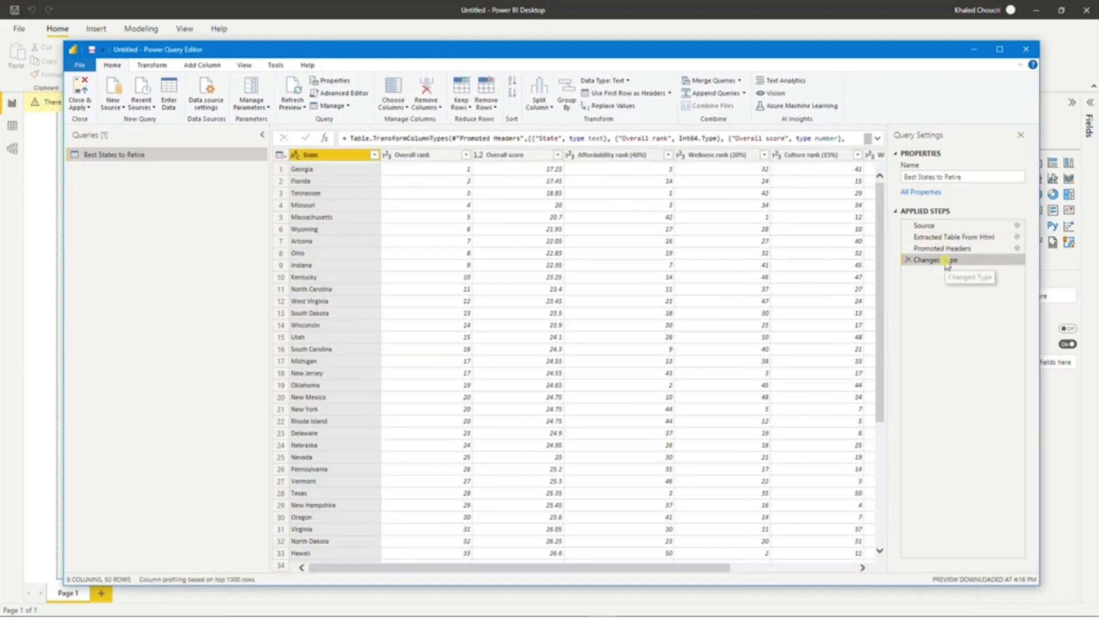
click(939, 249)
click(943, 262)
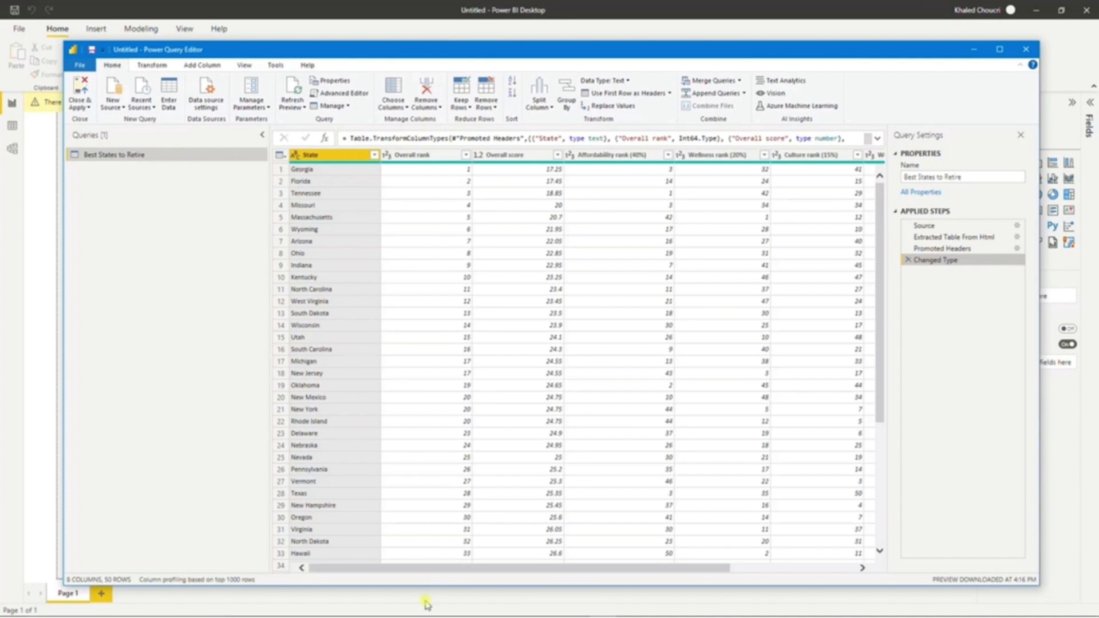
Step: Compare the table's columns between the Extracted Table From Html, Promoted Headers and Changed Type steps
drag(426, 572, 654, 561)
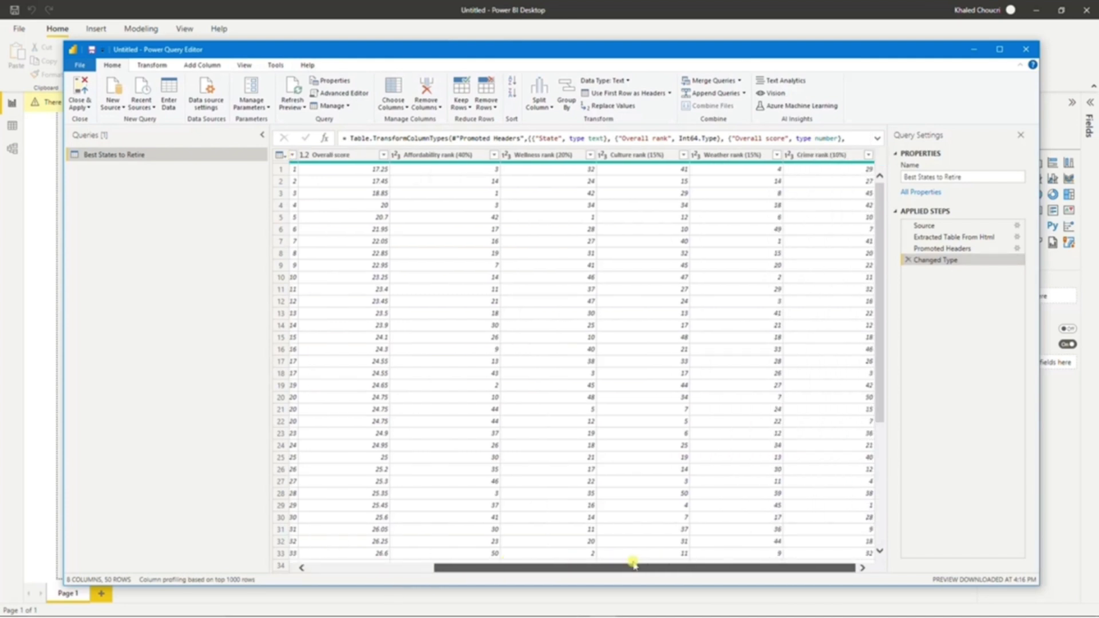
click(942, 249)
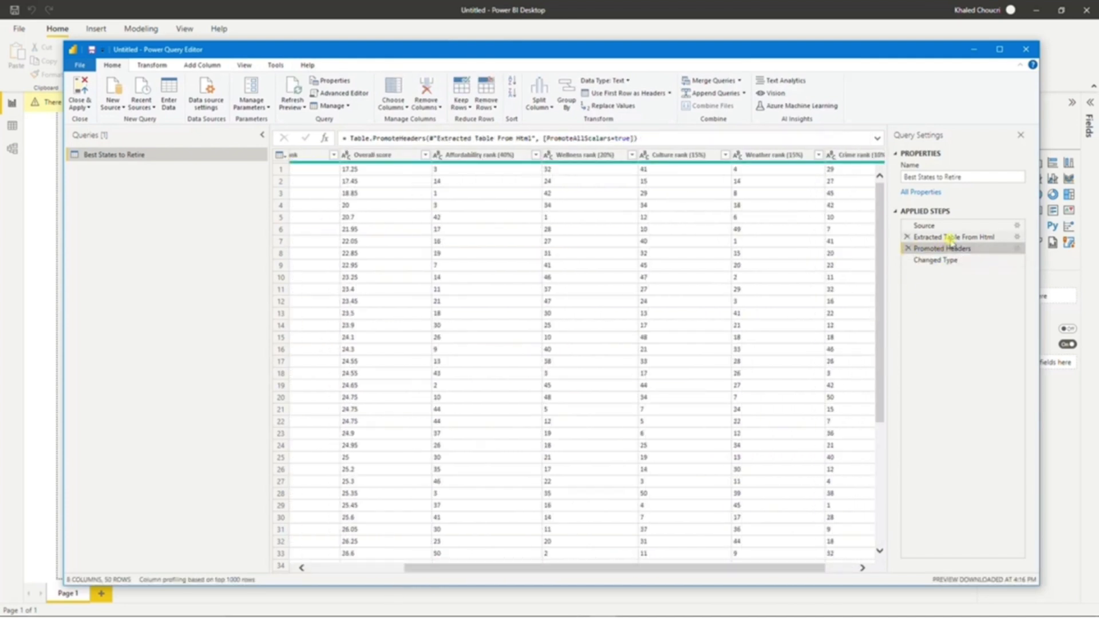
click(950, 237)
click(953, 249)
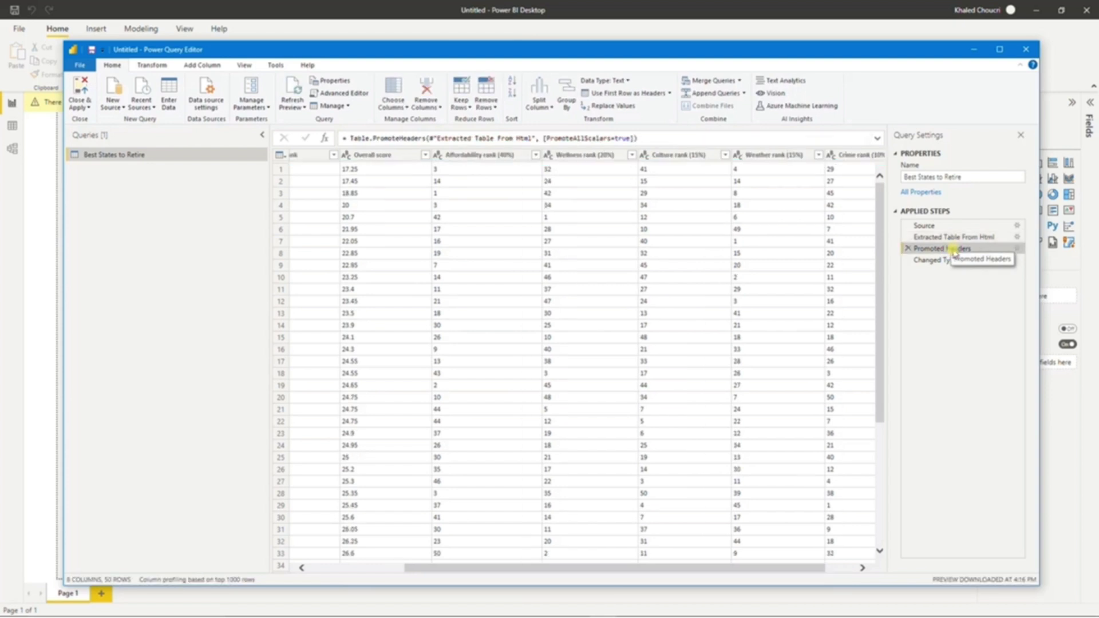
click(952, 238)
click(953, 249)
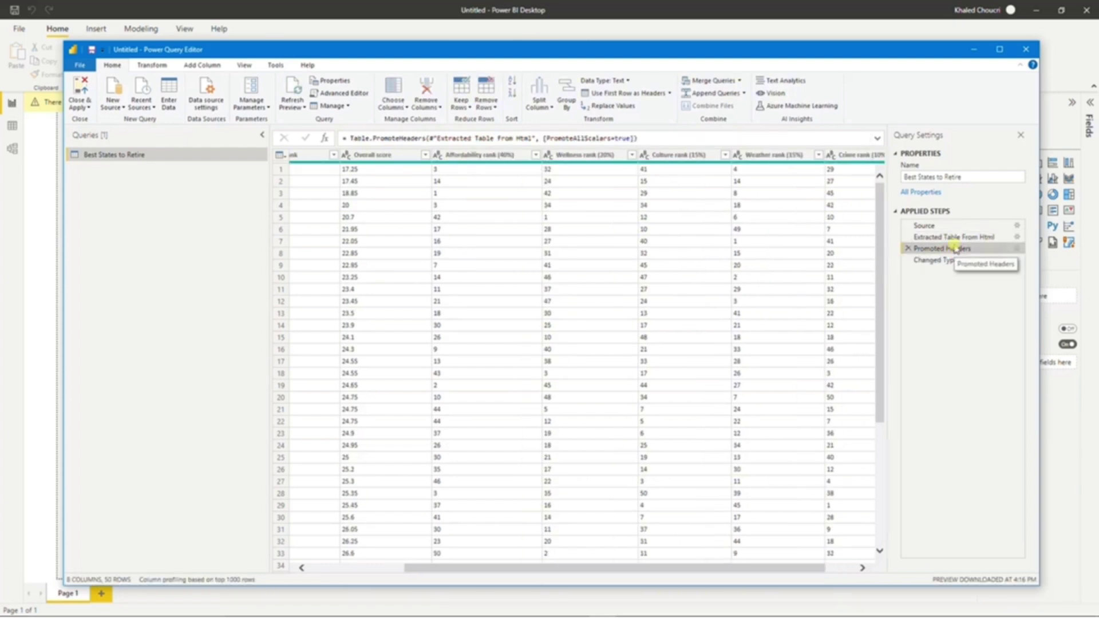
click(952, 237)
click(956, 248)
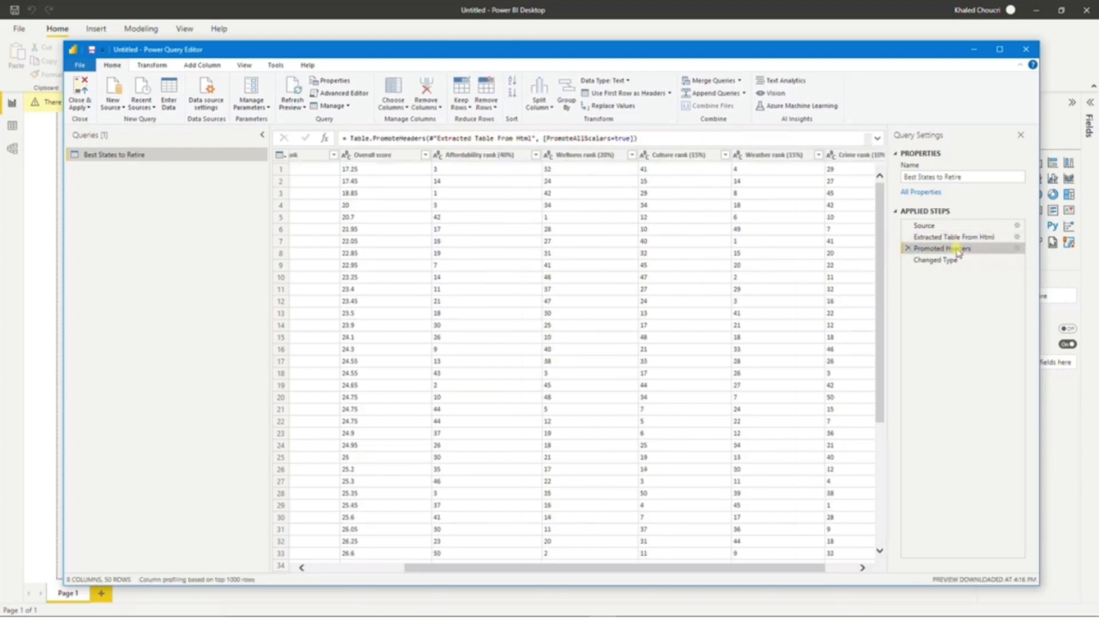
click(952, 237)
click(954, 249)
drag(655, 570, 559, 569)
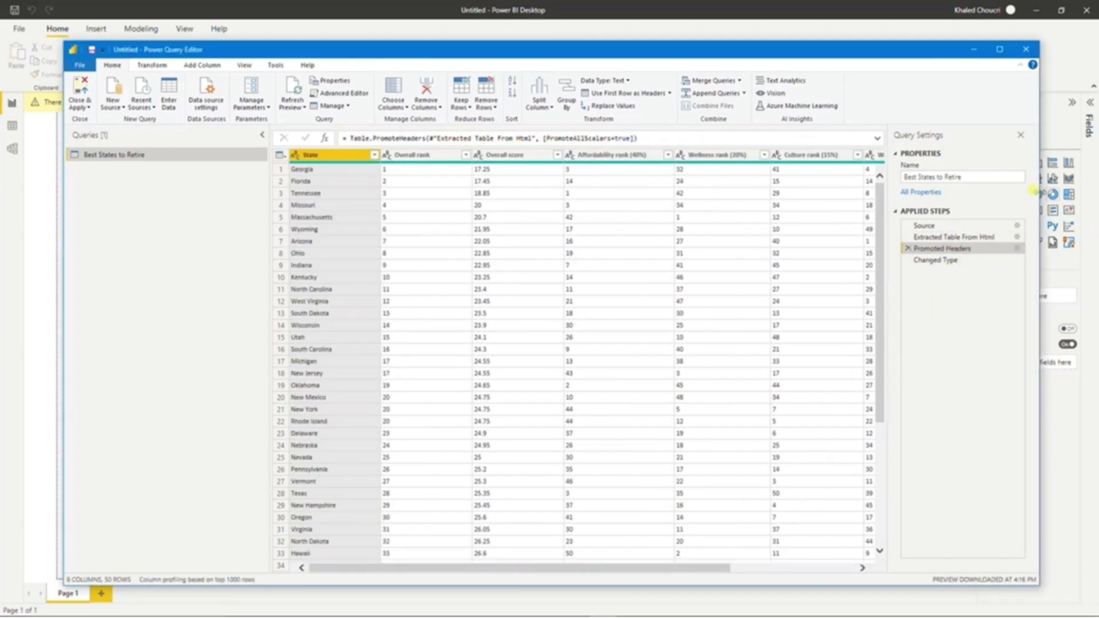
click(939, 260)
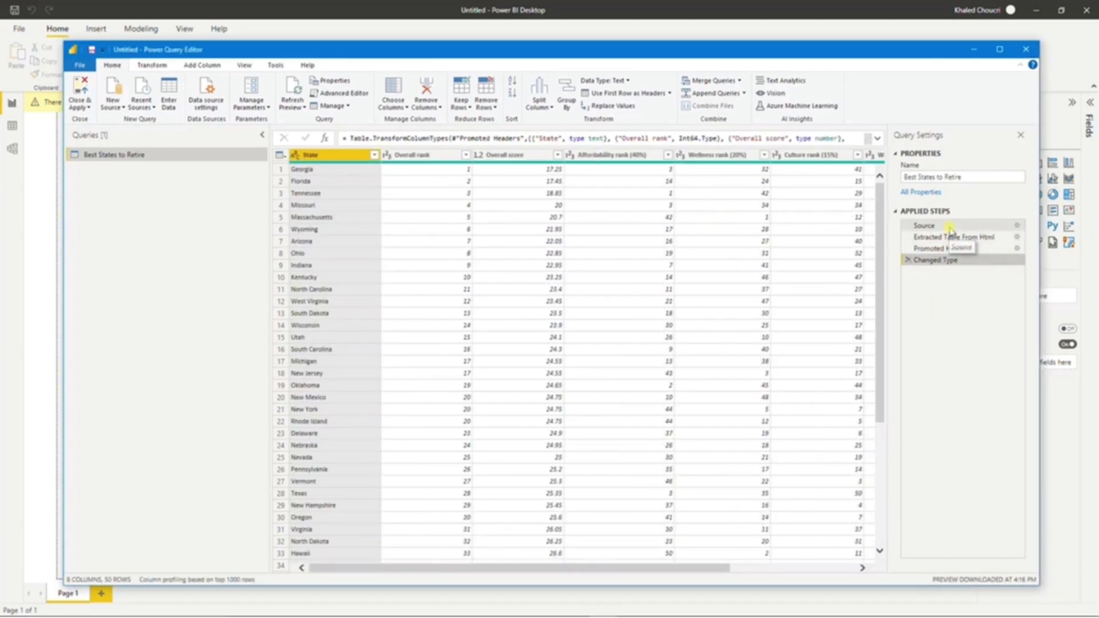
Step: Use the headers as the first row of the Best States to Retire table, following the Changed Type step
click(945, 248)
click(942, 260)
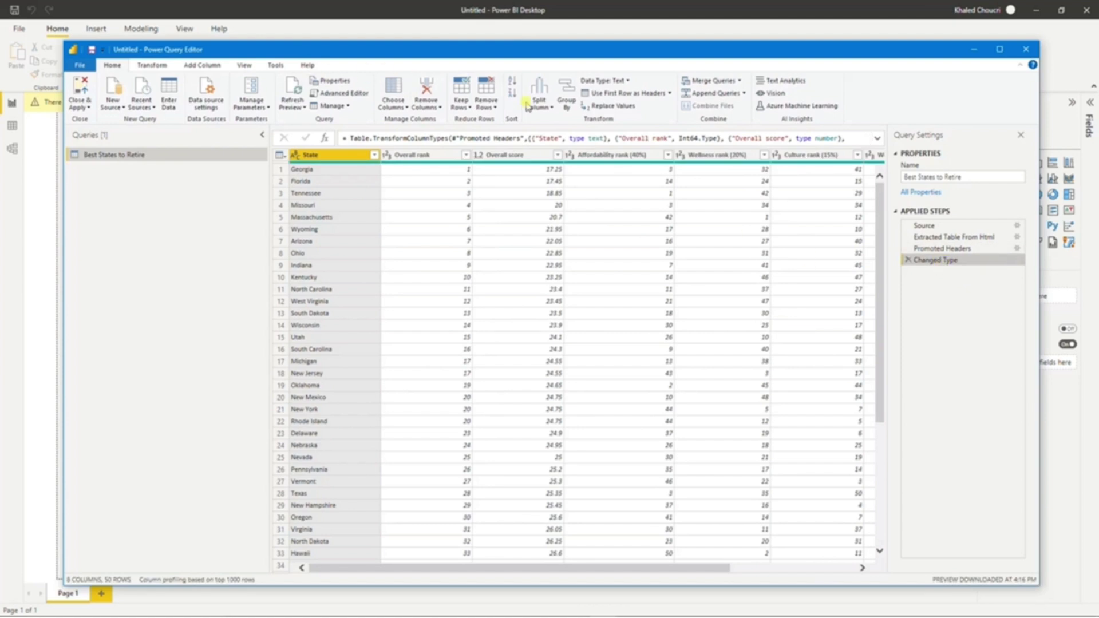
click(670, 93)
click(636, 116)
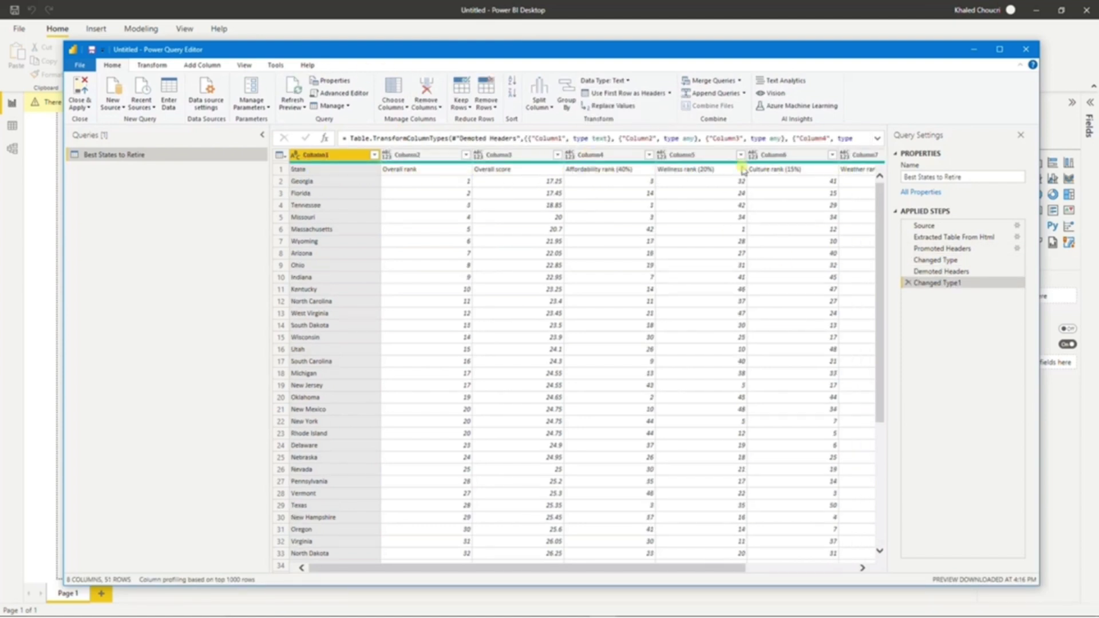
click(669, 95)
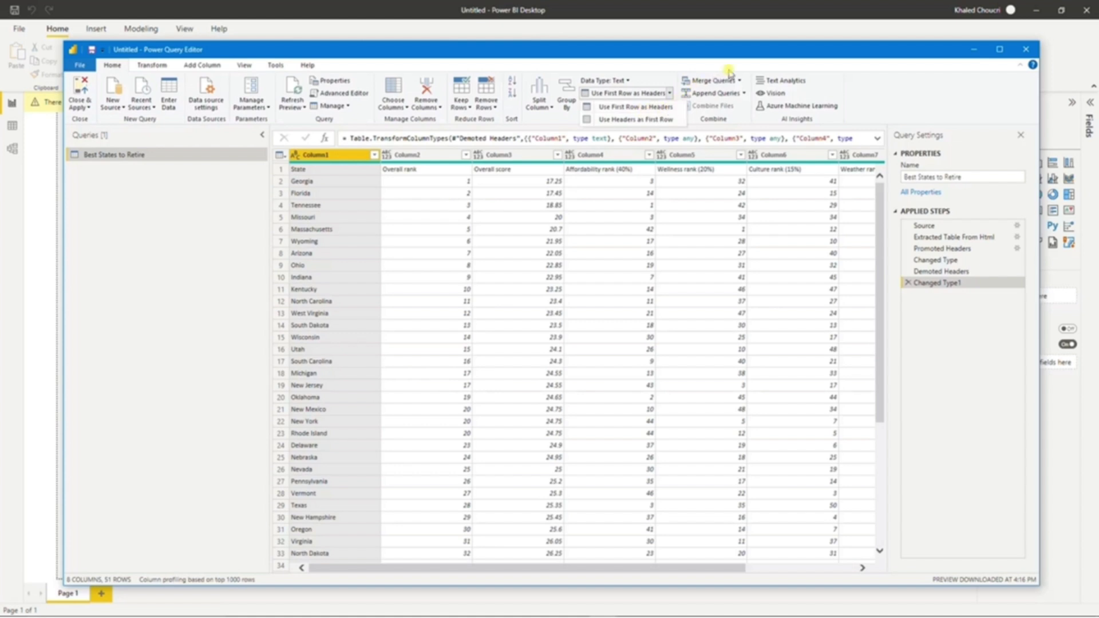
click(685, 66)
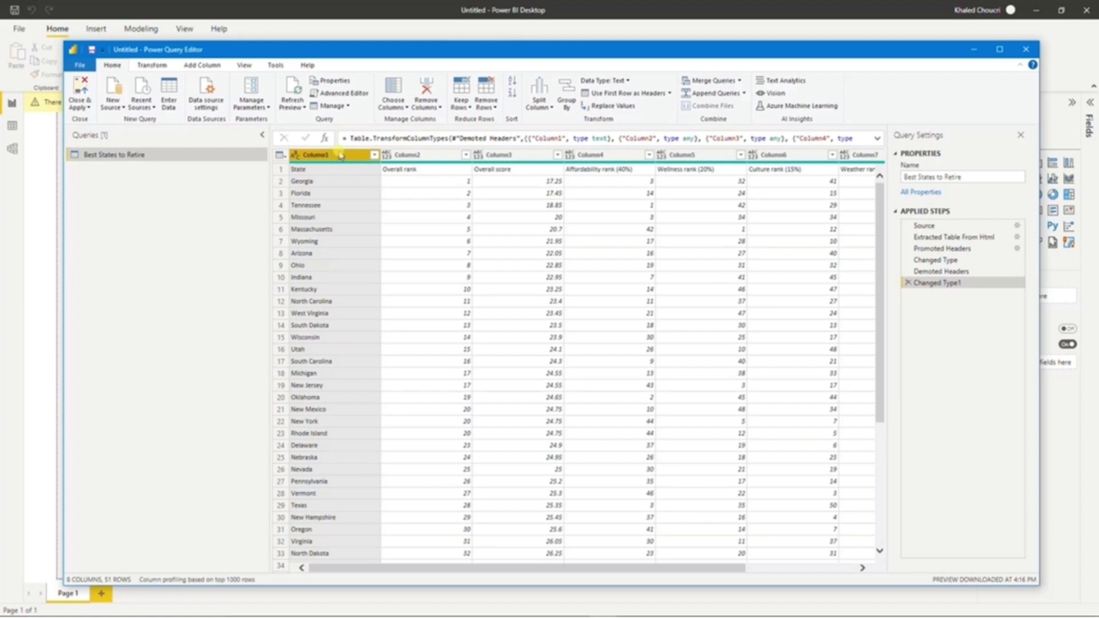
Step: Remove the top 1 row, which holds the original column names, from the Best States to Retire table
click(485, 94)
click(503, 119)
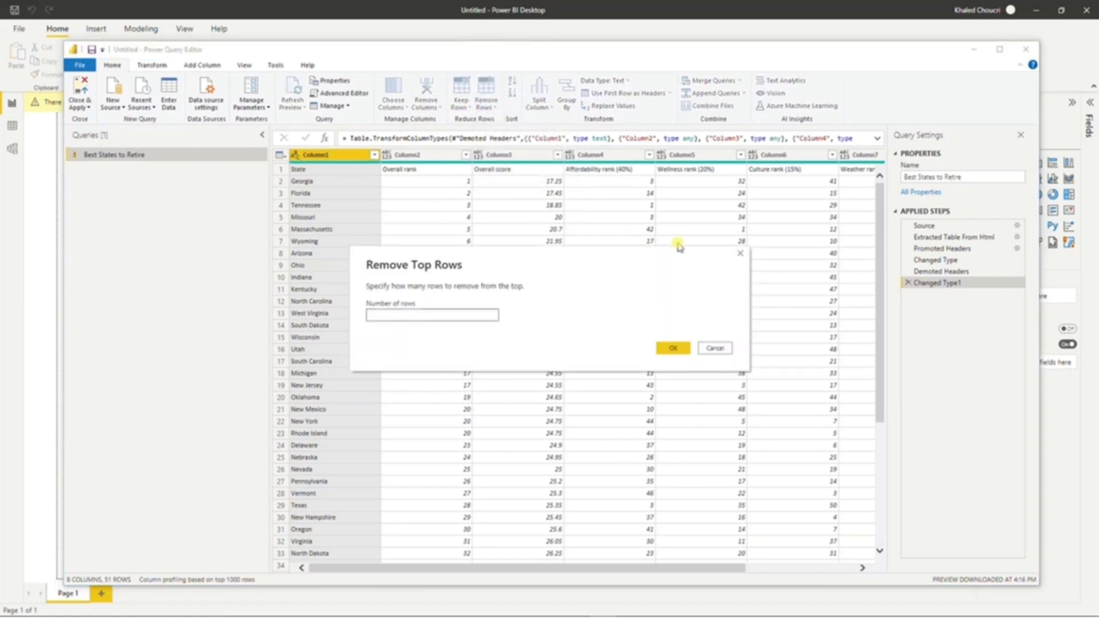
key(Return)
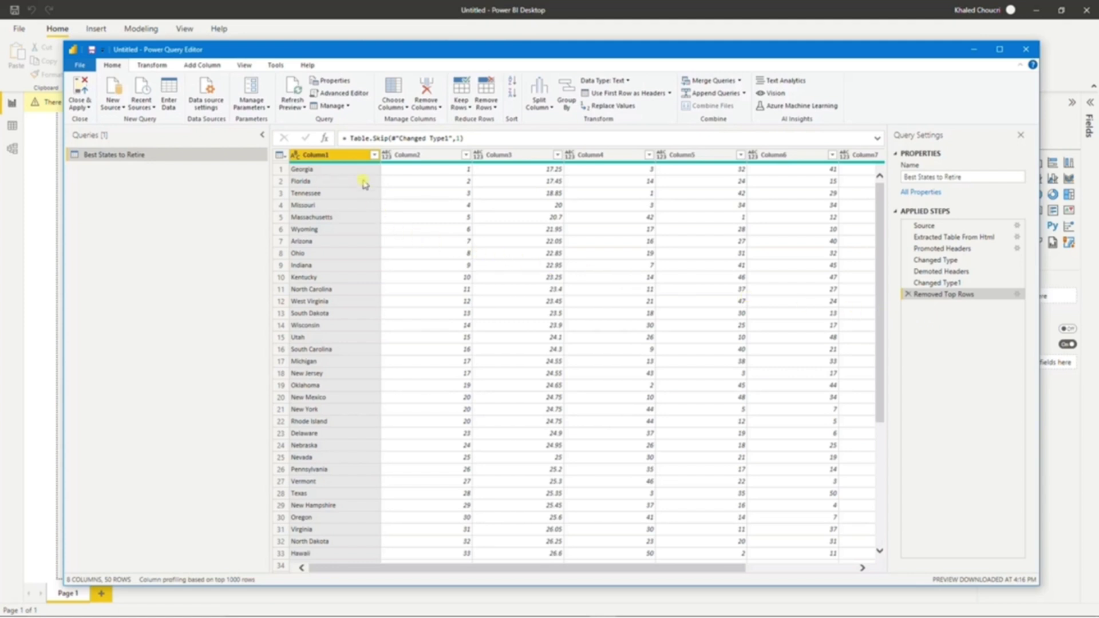
Step: Rename the first column, which lists the state names, as State
double_click(342, 155)
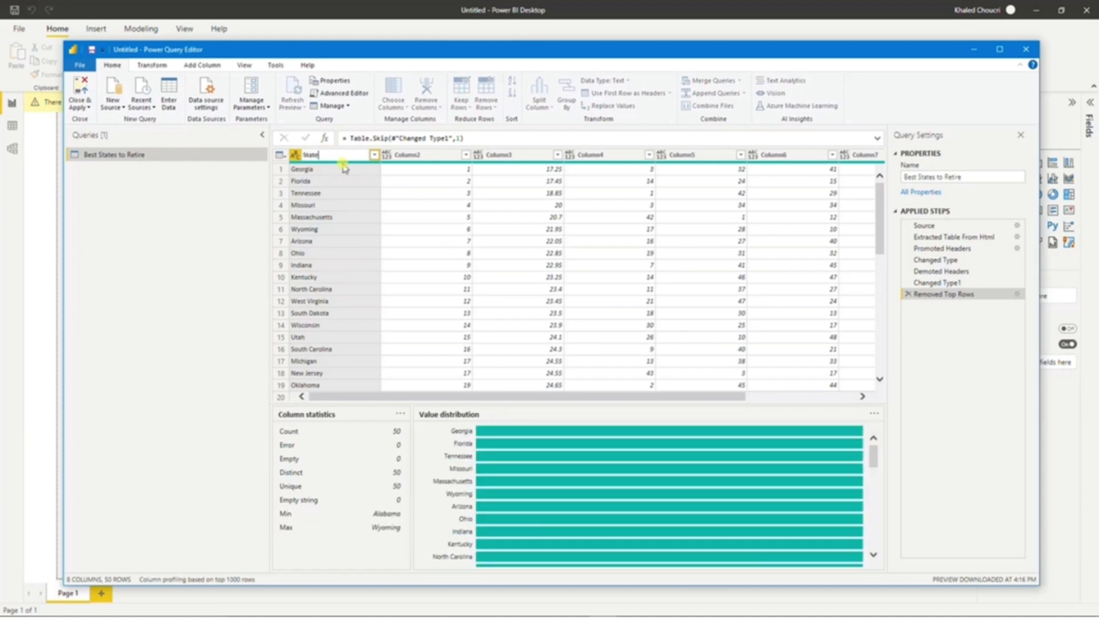
Step: Rename the first column of Best States to Retire to State and the second column to Rank
key(Return)
double_click(412, 155)
text(Ra)
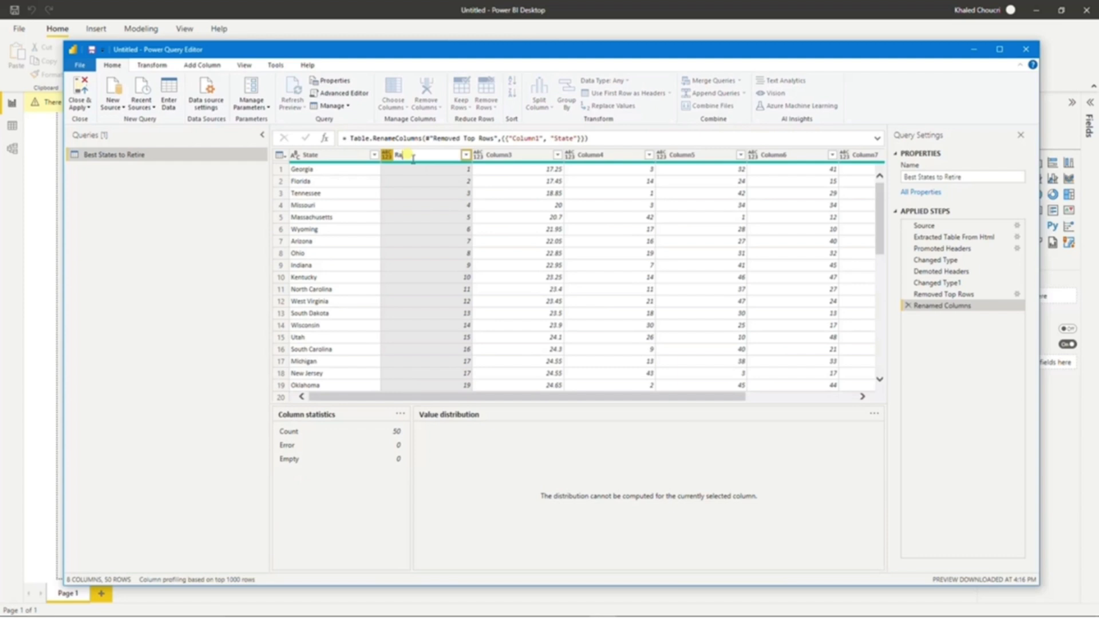
text(nk)
key(Return)
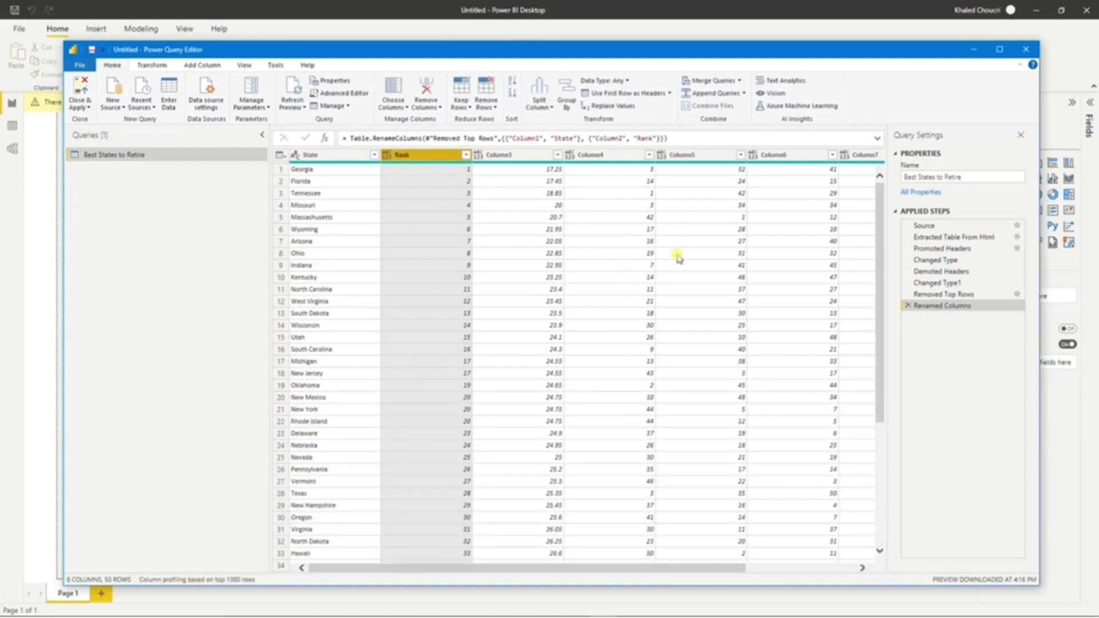
Step: Delete the Renamed Columns step, then every applied step from Demoted Headers to the end
click(908, 306)
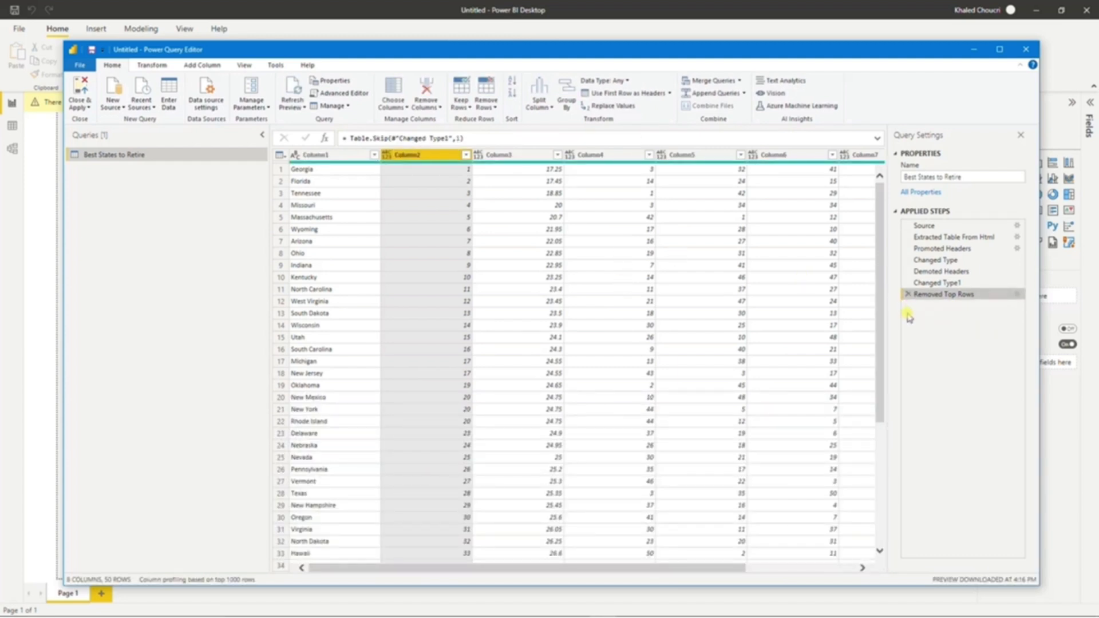
right_click(940, 274)
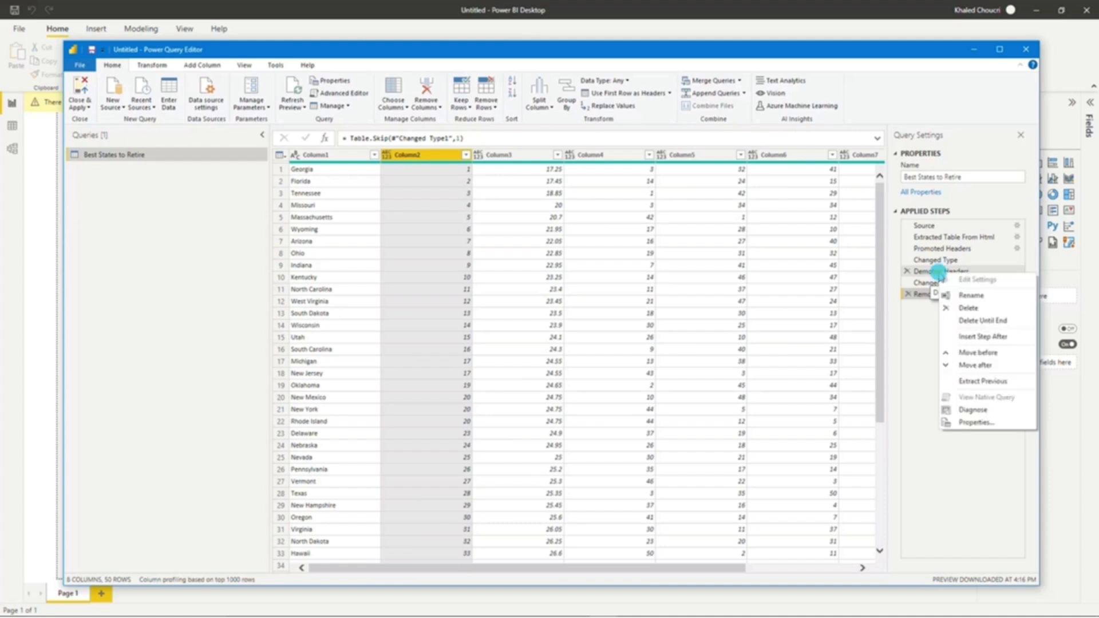
click(991, 322)
click(602, 342)
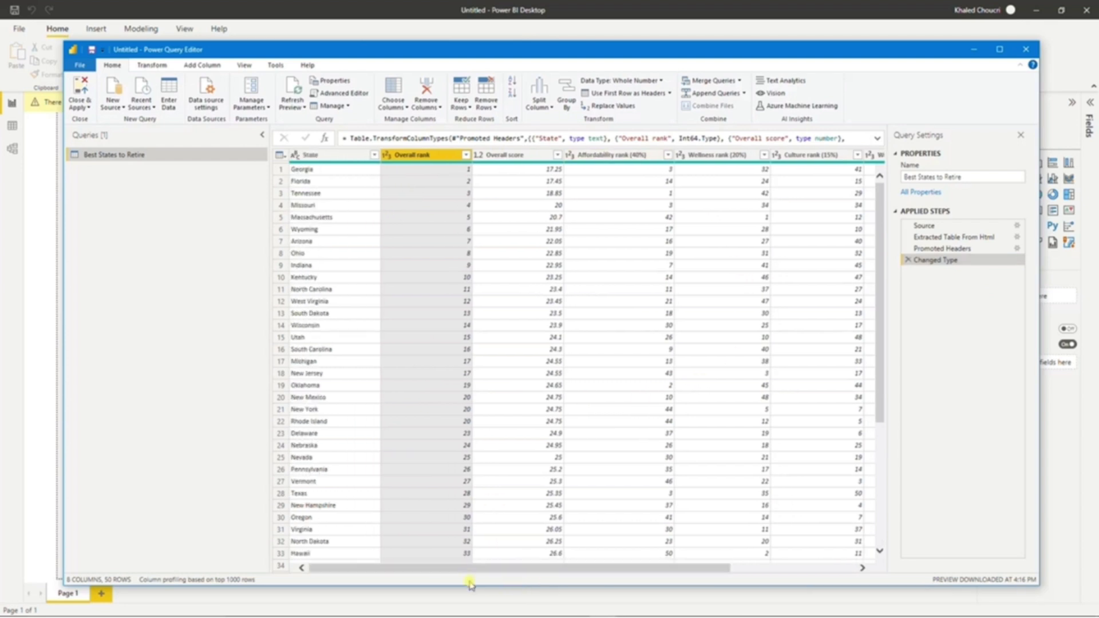
Step: Reorder the columns so Affordability rank (40%) follows Culture rank (15%) and Crime rank (10%) follows Overall score
drag(619, 155, 664, 156)
drag(585, 568, 712, 568)
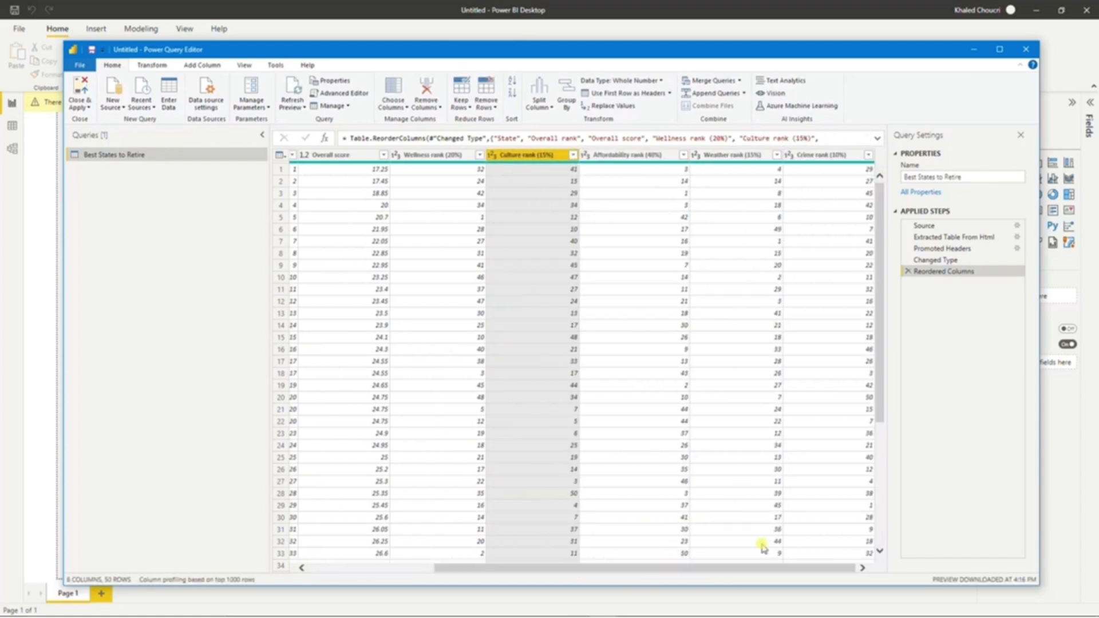
drag(824, 155, 441, 160)
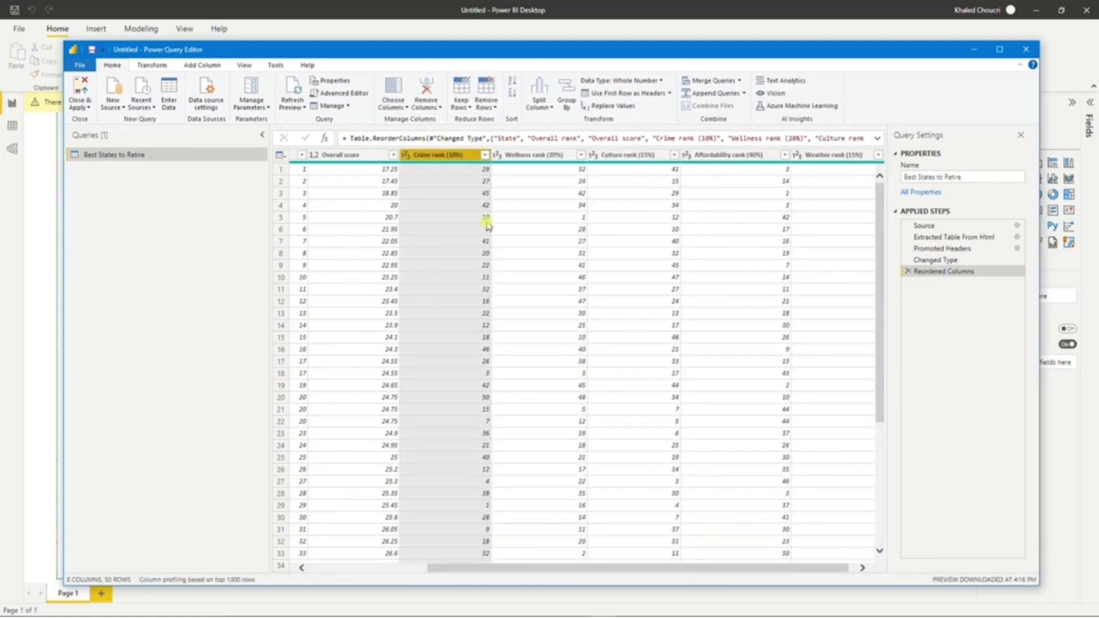
Step: Sort the rows by Crime rank (10%) in descending order, and switch the sort to ascending
drag(478, 569, 372, 568)
click(632, 155)
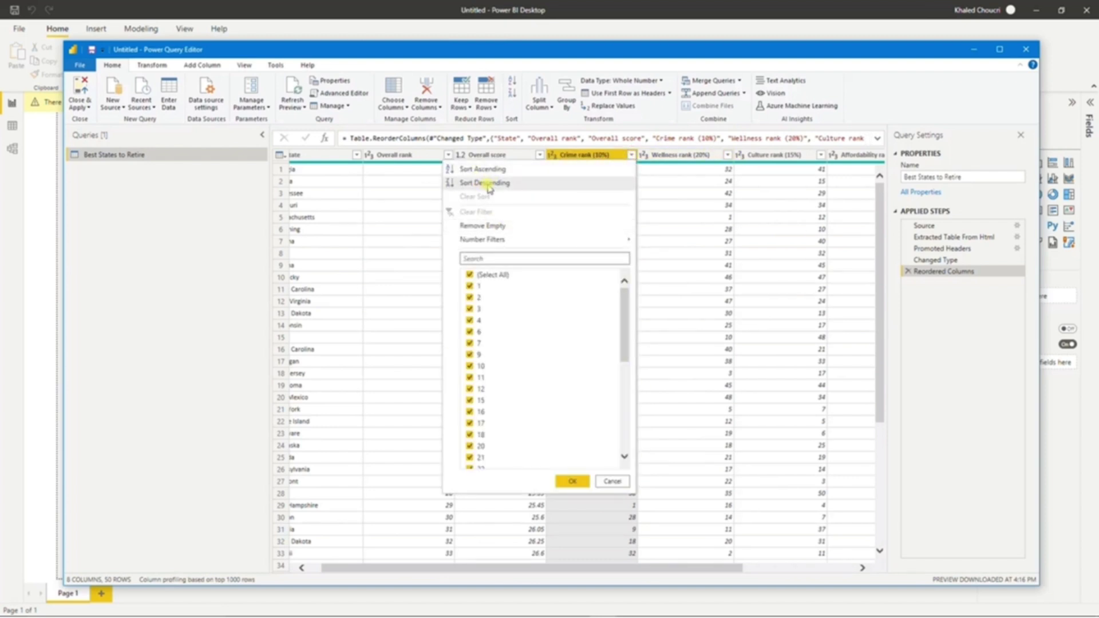
click(488, 184)
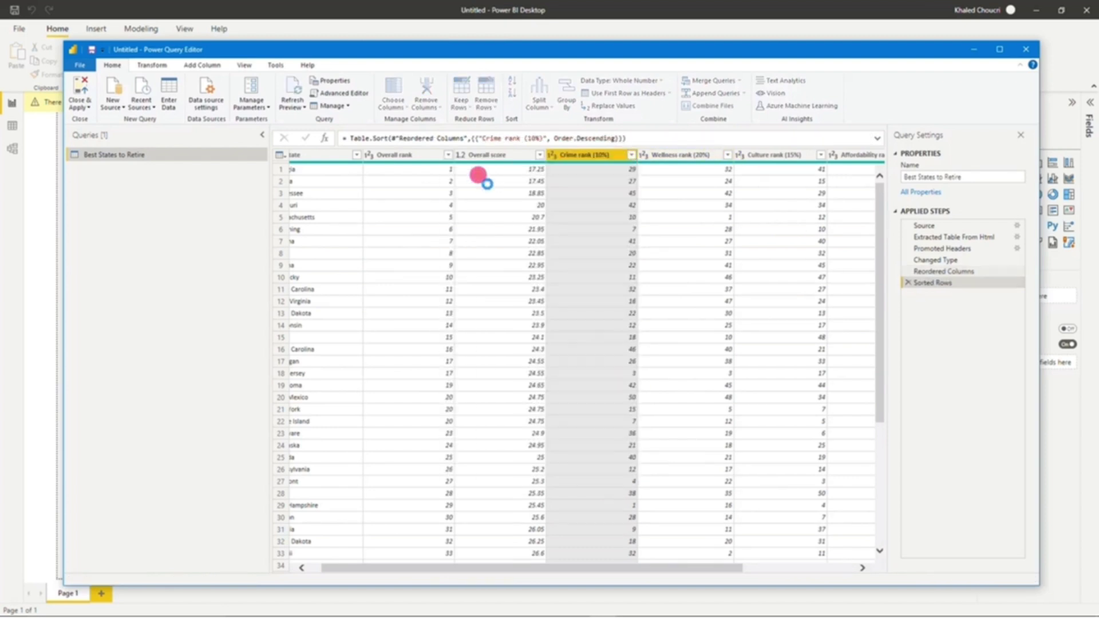
click(631, 155)
click(499, 169)
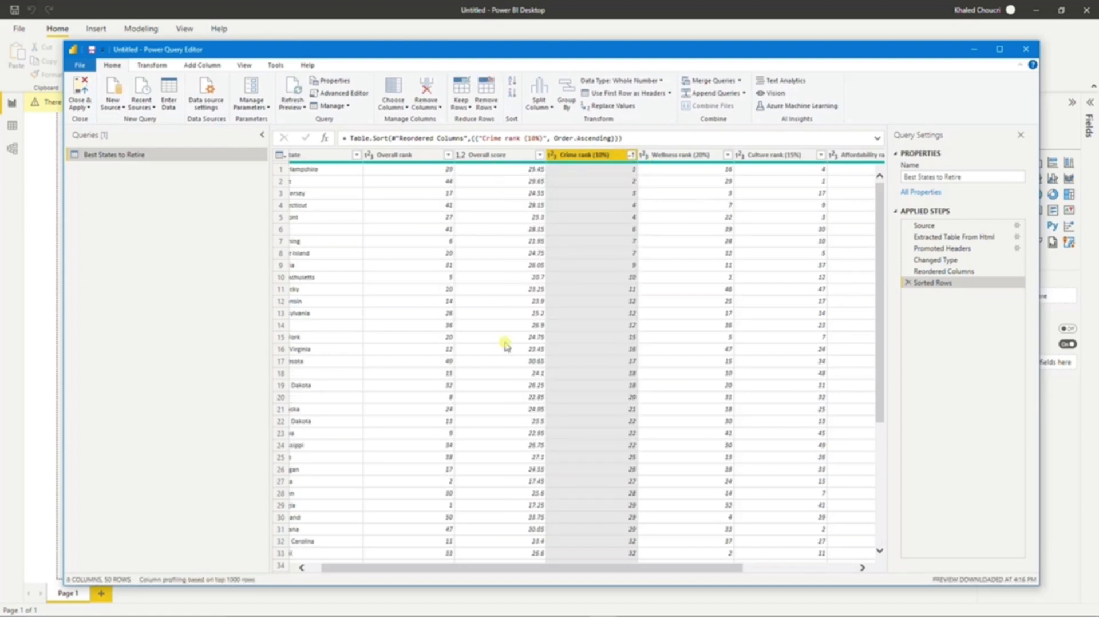
drag(559, 575, 437, 570)
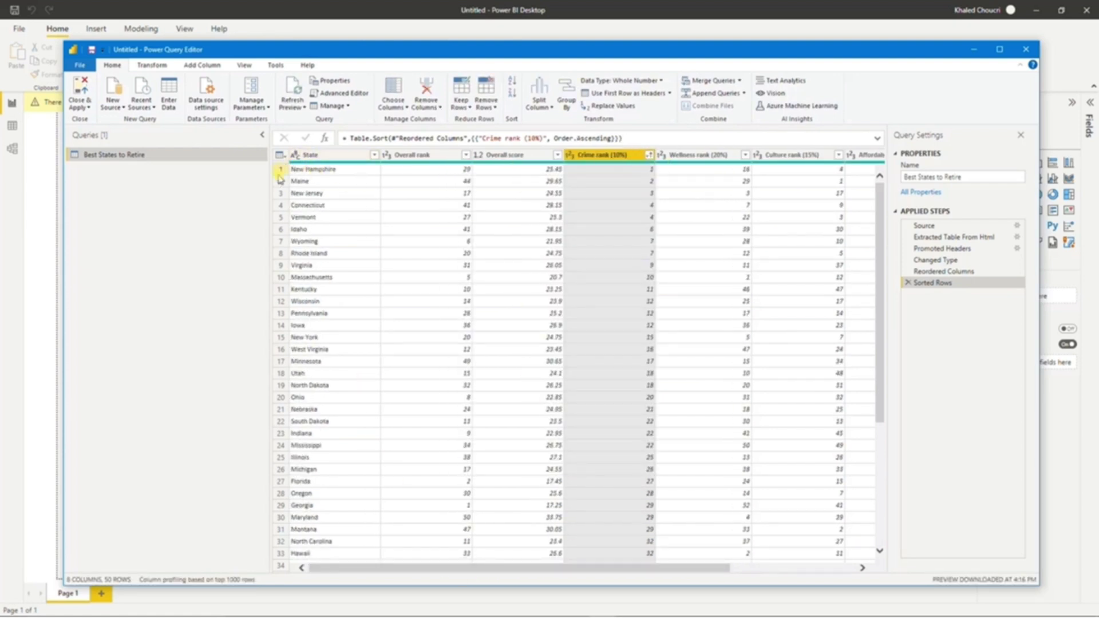
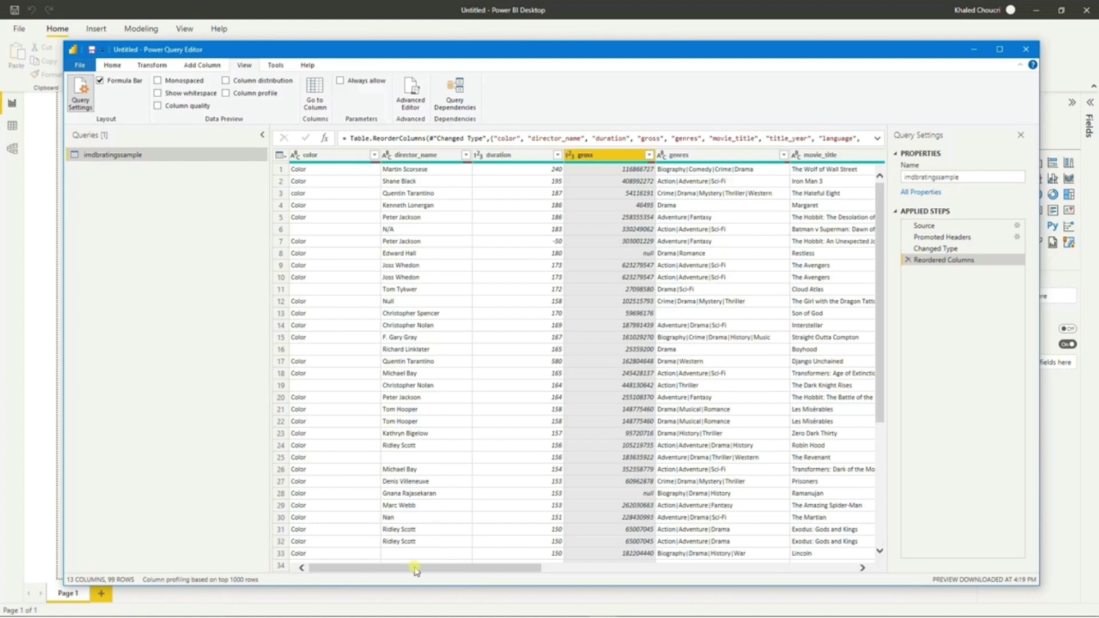
drag(414, 568, 348, 571)
click(109, 67)
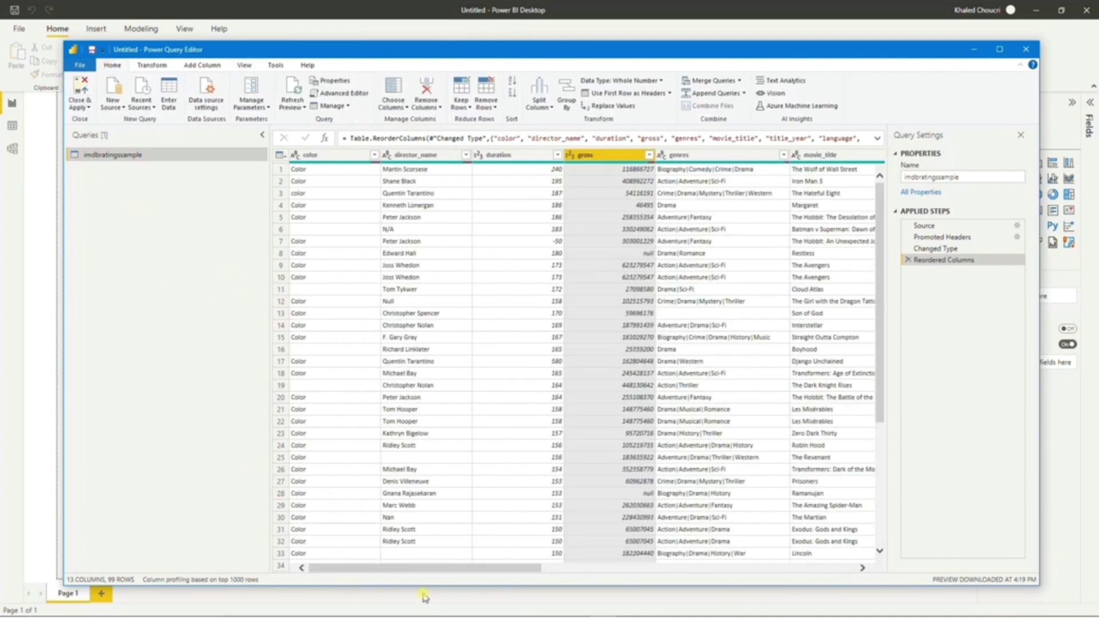
drag(422, 573, 355, 567)
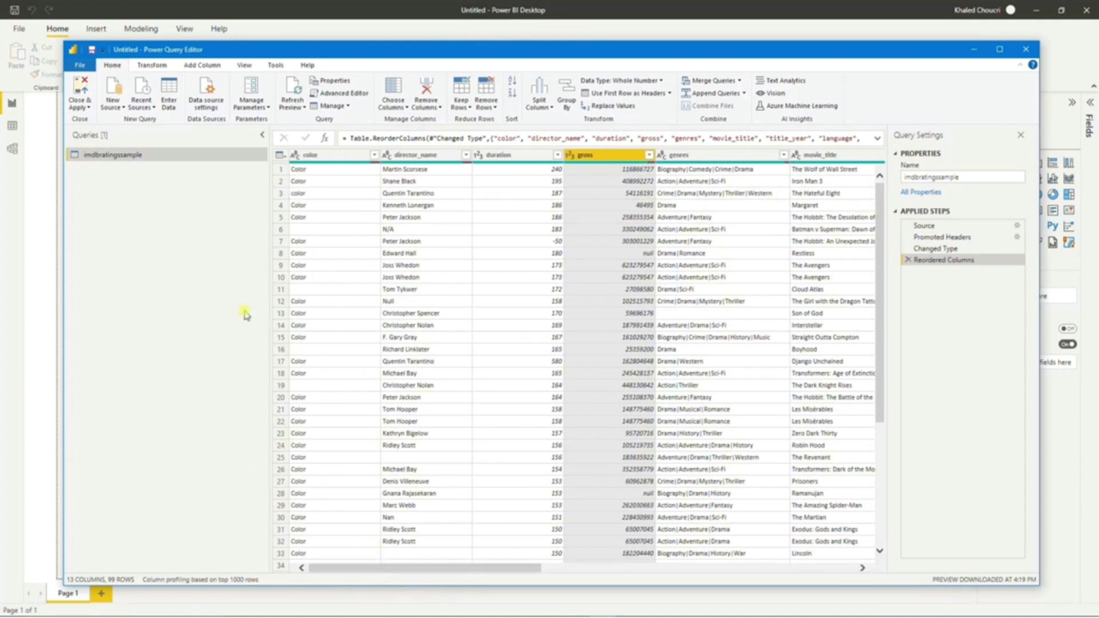
Step: Show the column distribution in the imdbratingssample preview and remove the language column
click(247, 66)
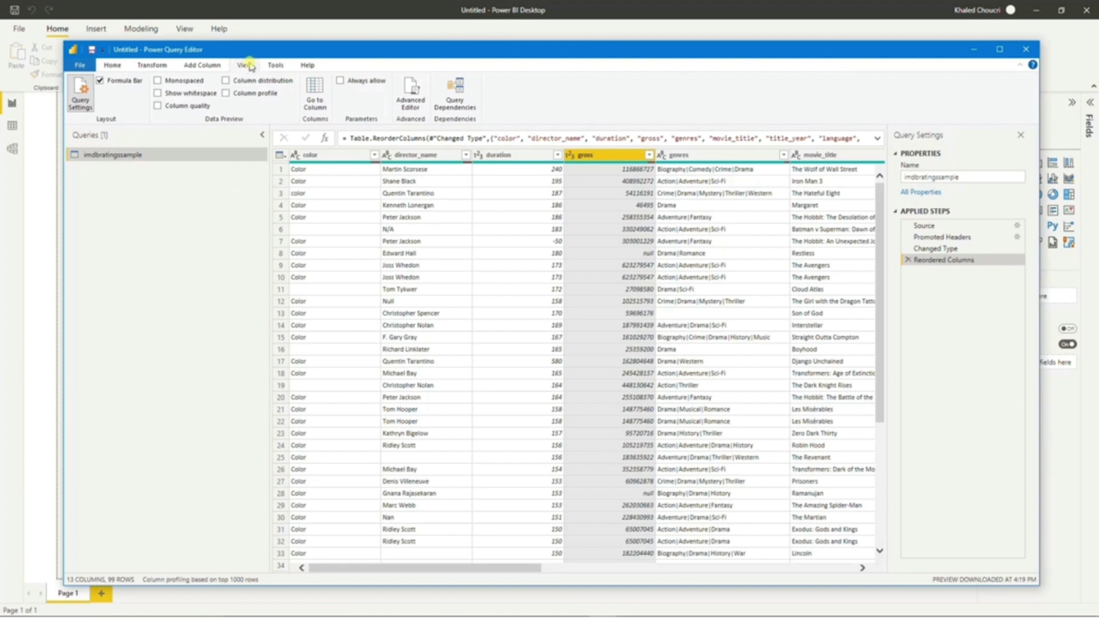
click(253, 83)
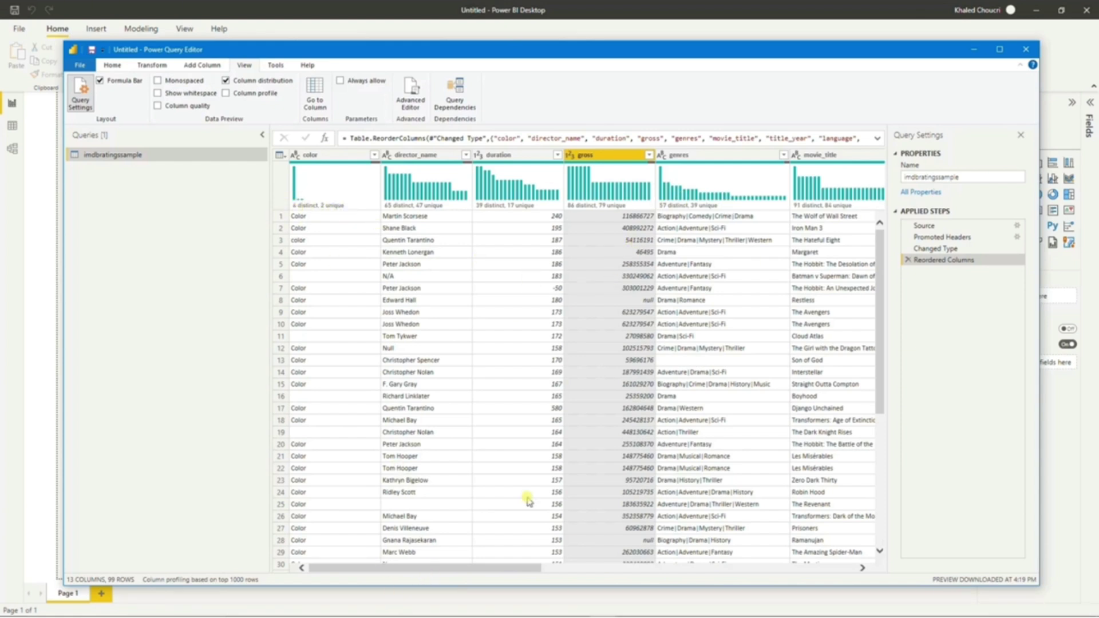
drag(429, 568, 684, 567)
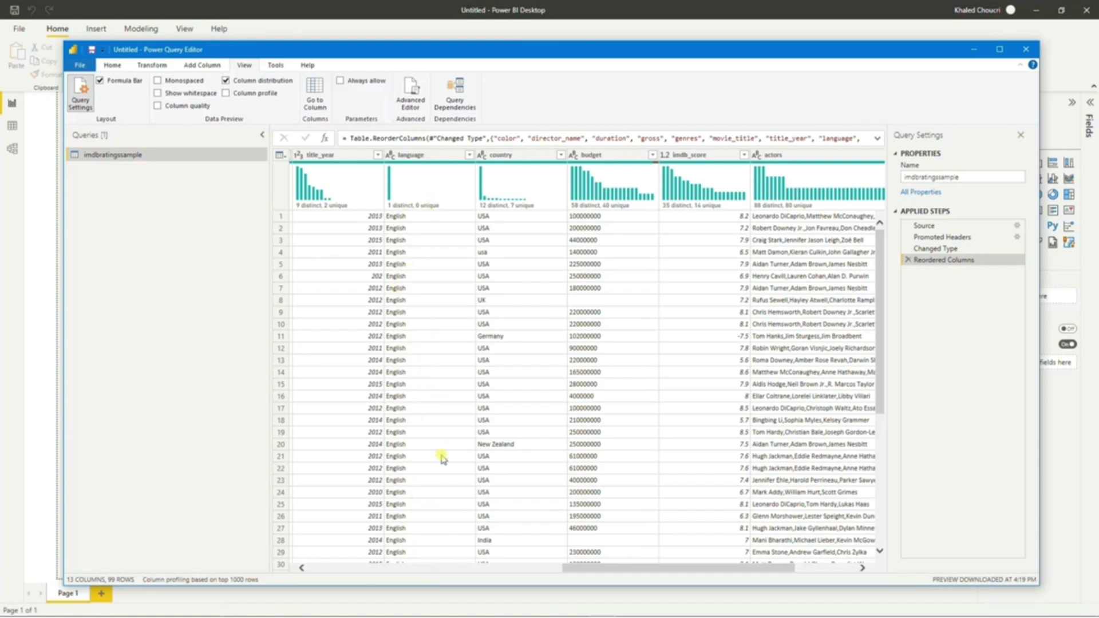
click(431, 154)
right_click(435, 154)
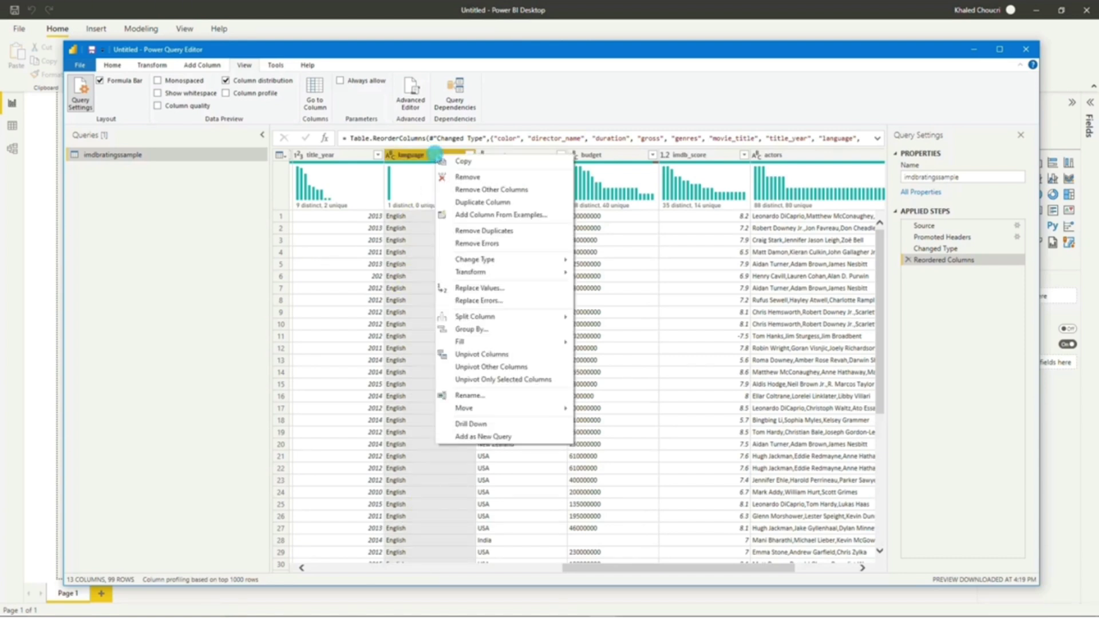
click(468, 178)
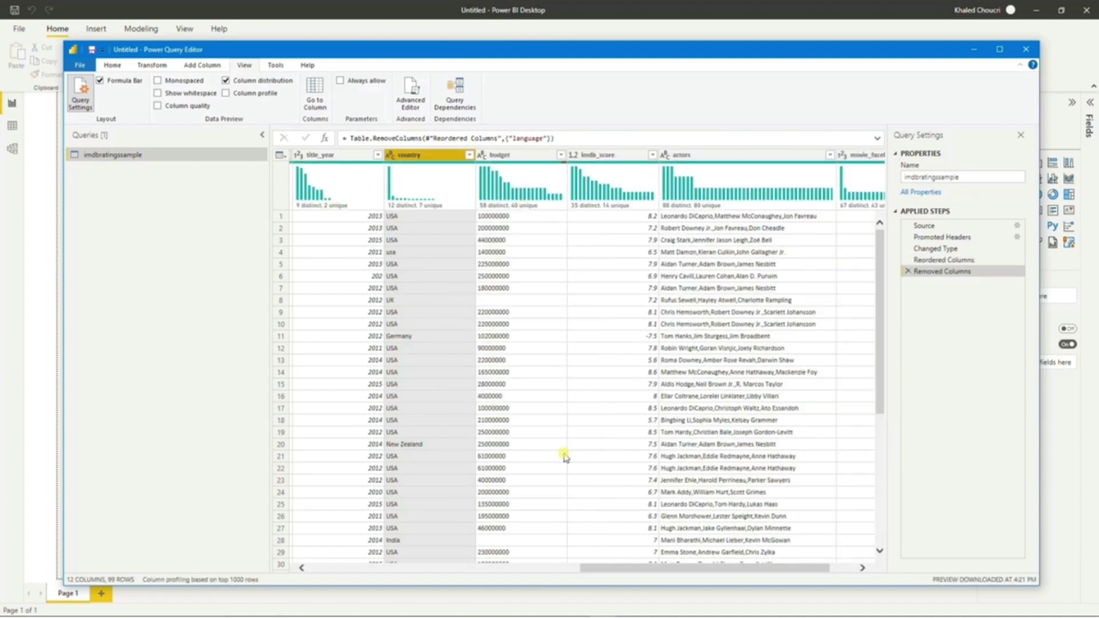
Step: Show the column quality indicators in the data preview and remove the color column
drag(611, 573, 262, 594)
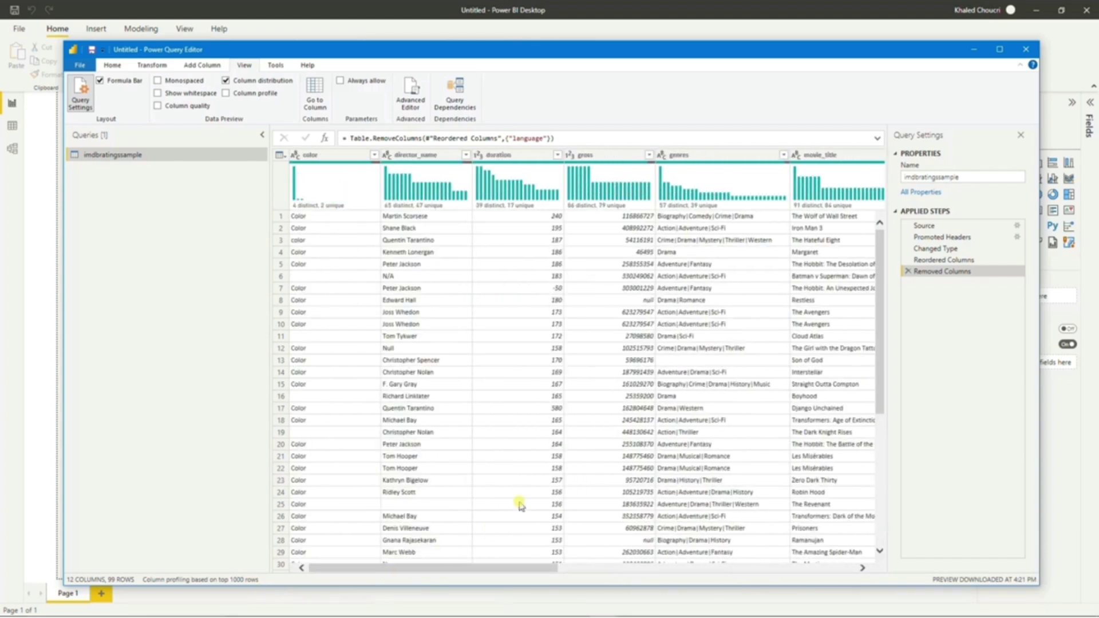
click(346, 160)
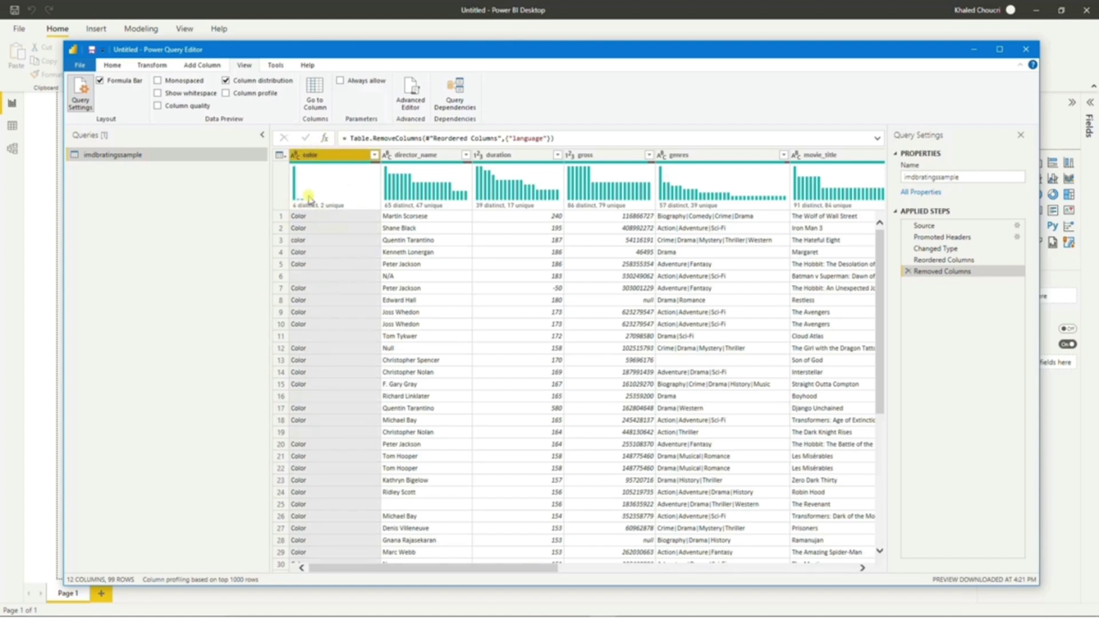
mouse_move(334, 210)
click(191, 109)
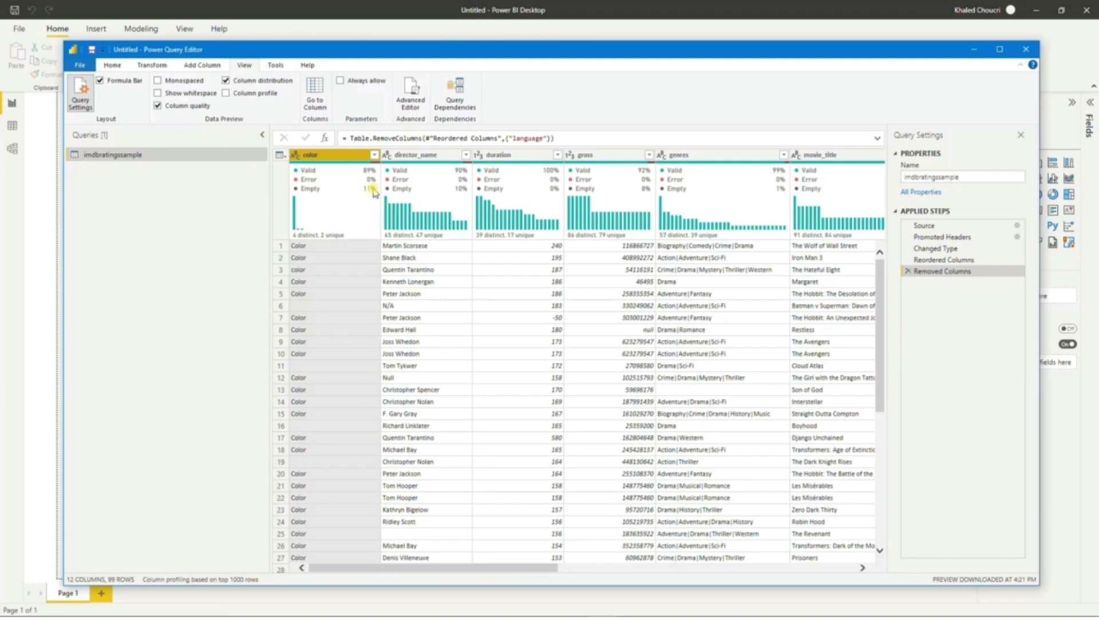
mouse_move(369, 192)
right_click(339, 160)
click(361, 171)
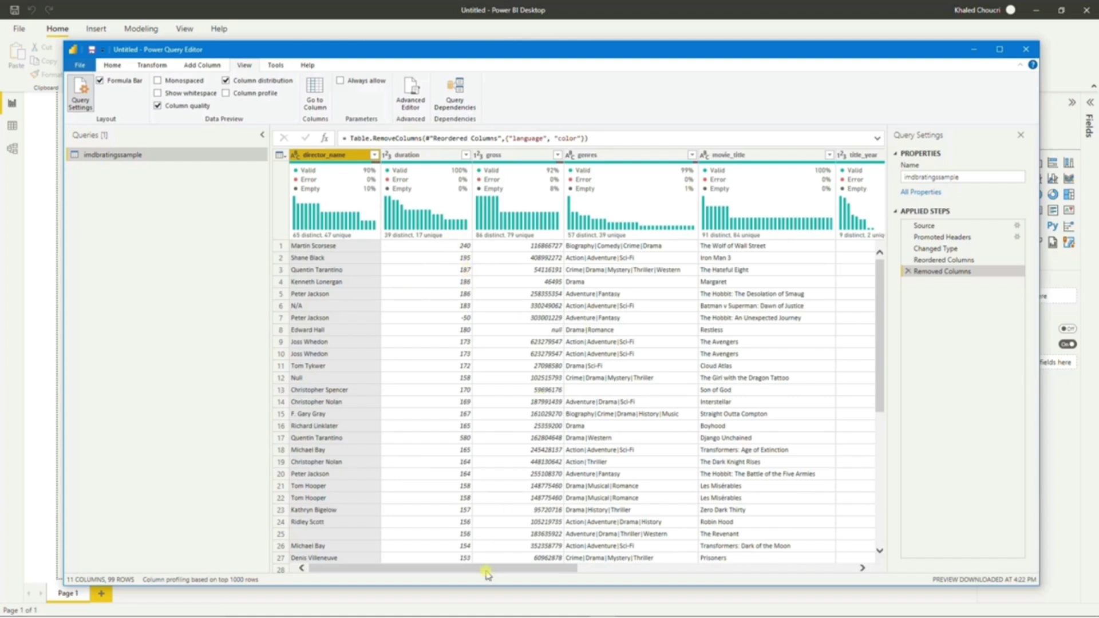
Step: Remove the rows with duplicate values in the movie_title column
drag(486, 574, 399, 501)
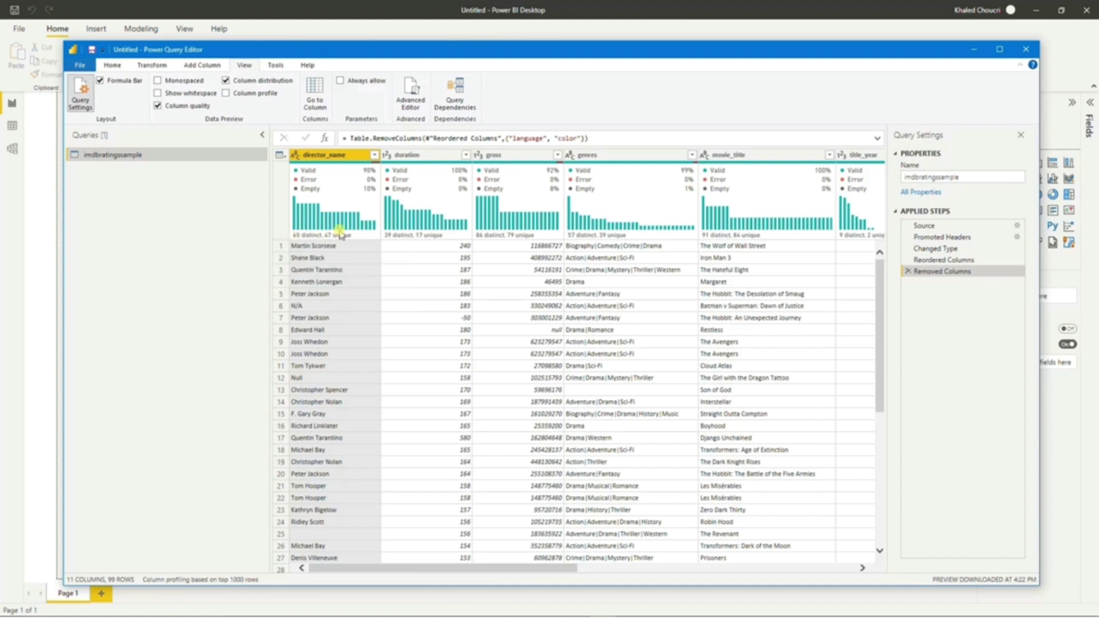
mouse_move(346, 232)
click(773, 155)
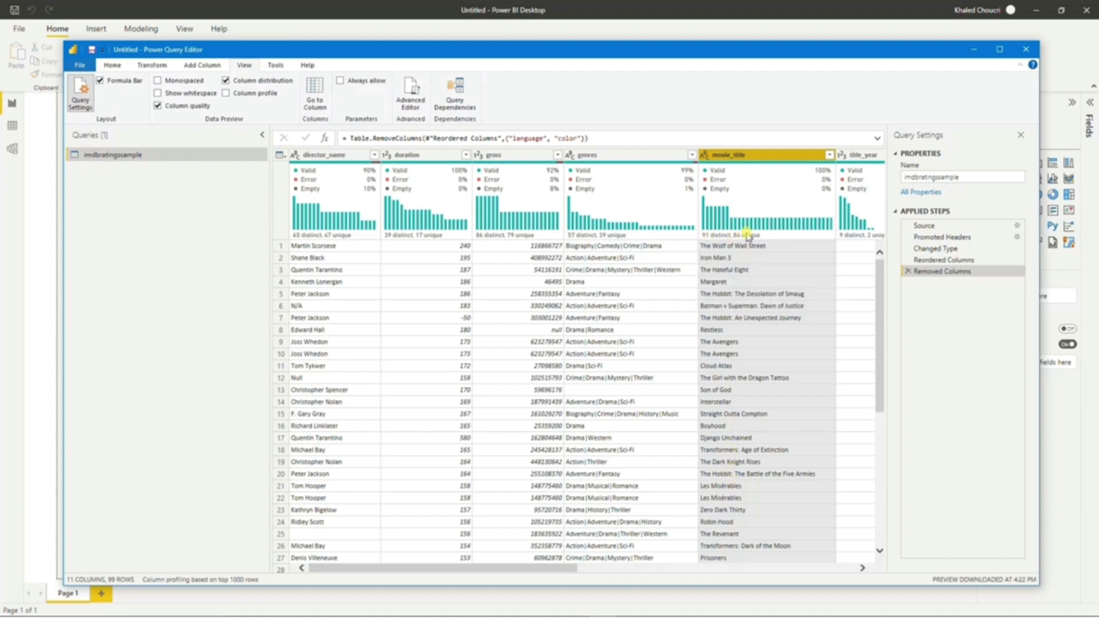
right_click(756, 157)
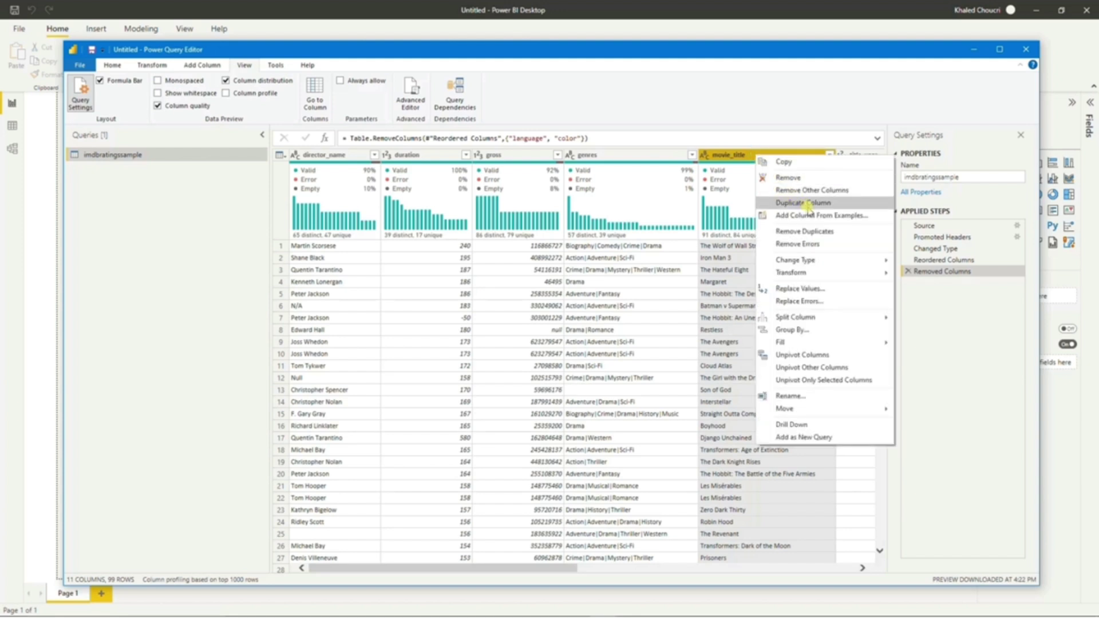
click(807, 231)
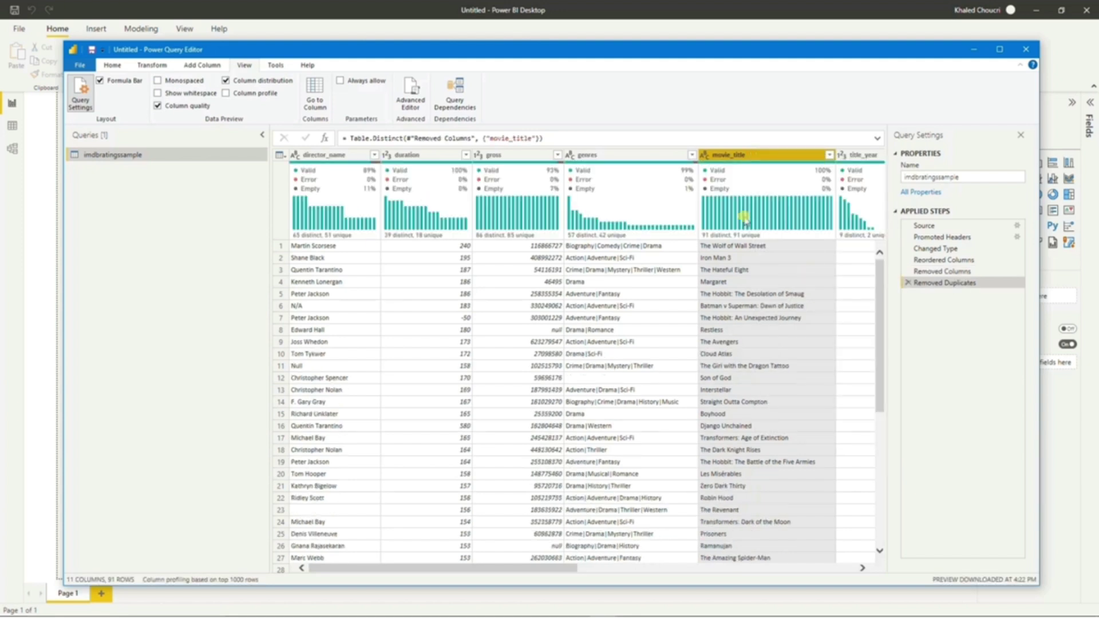
Step: Turn on the column profile and display the statistics of the duration column
mouse_move(766, 242)
drag(563, 570, 295, 384)
click(255, 93)
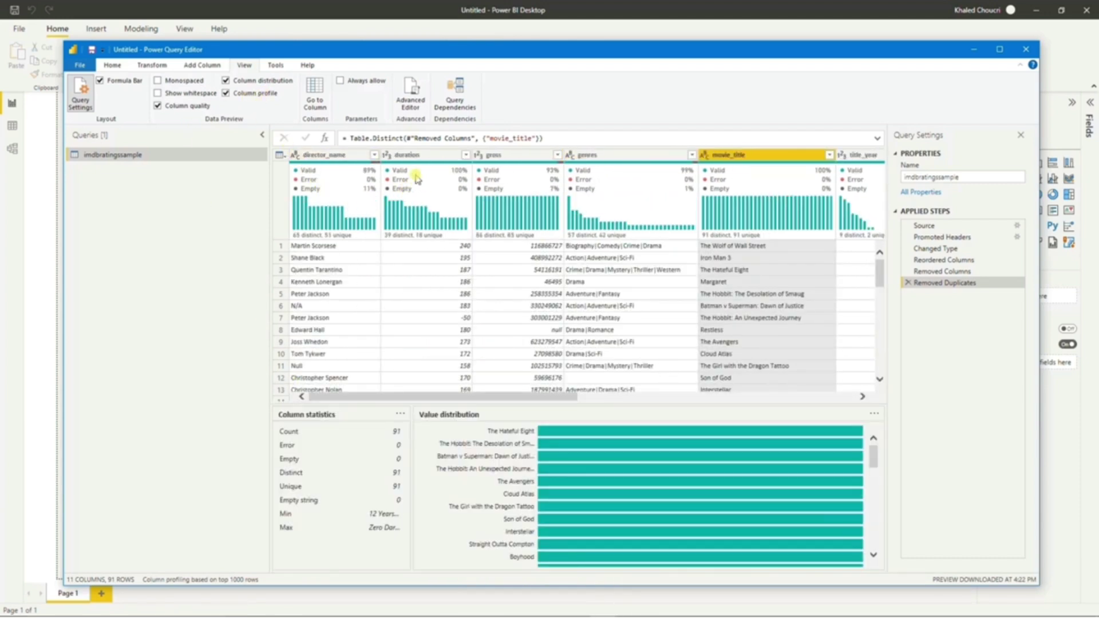
click(417, 155)
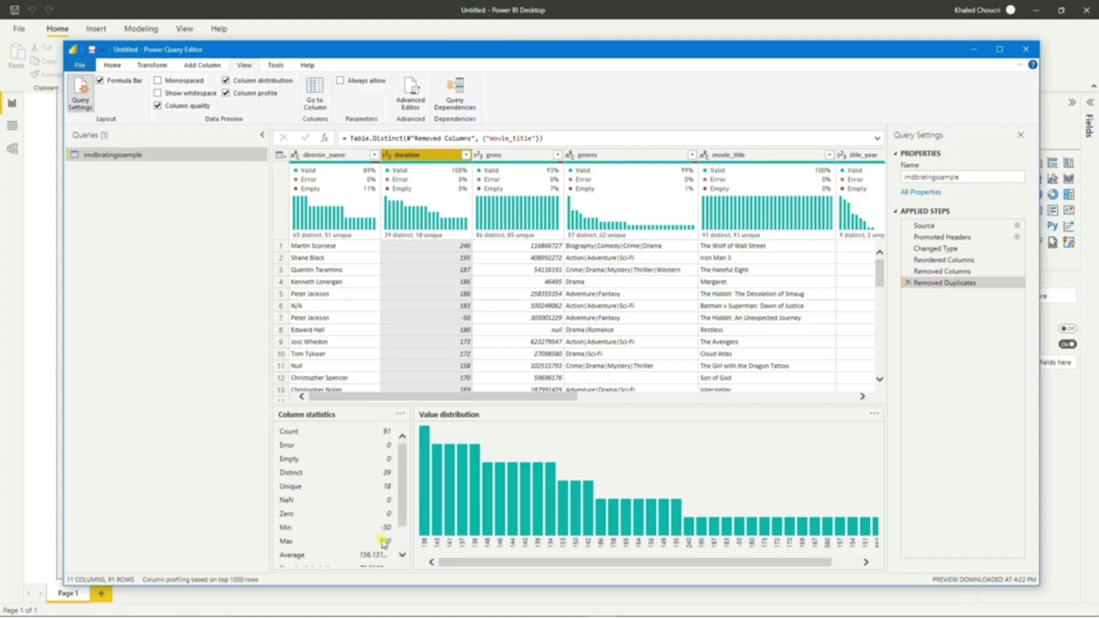
Step: Set up a number filter on the duration column that keeps values greater than or equal to 60
click(465, 155)
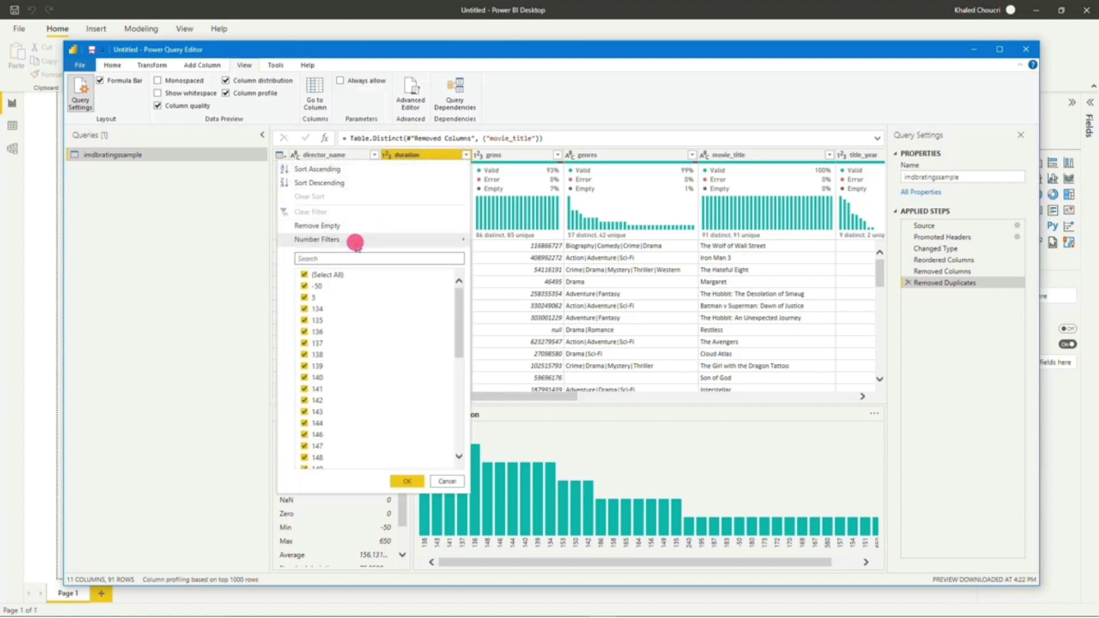
click(356, 242)
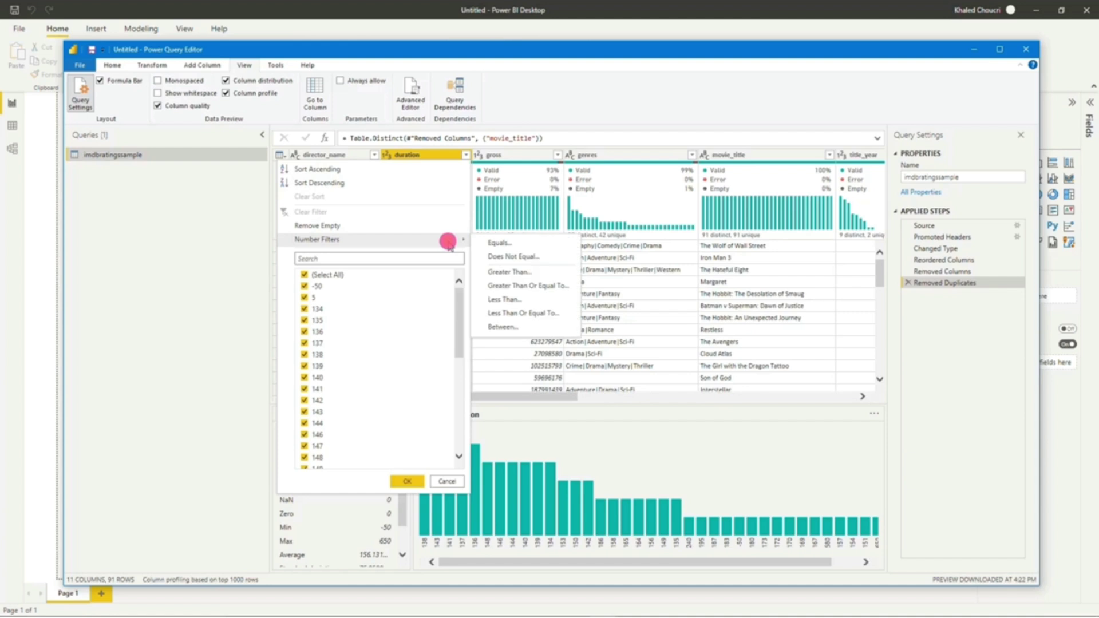
click(522, 285)
click(484, 307)
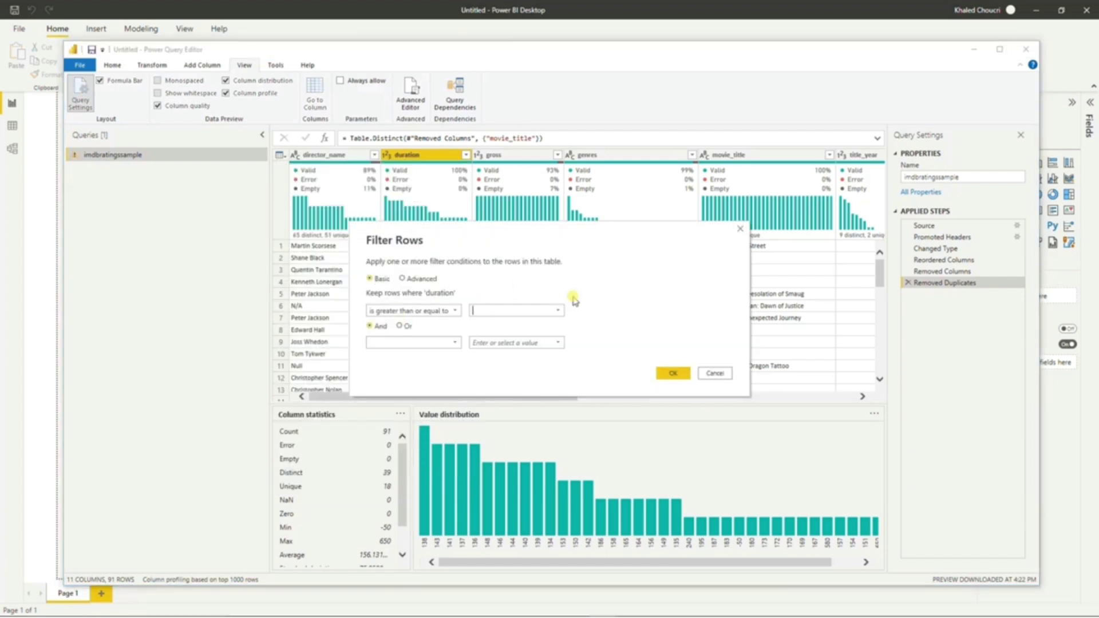
double_click(479, 310)
text(60)
Step: Add a second duration condition, less than or equal to 240, combined with And, and apply the filter
click(425, 343)
click(400, 409)
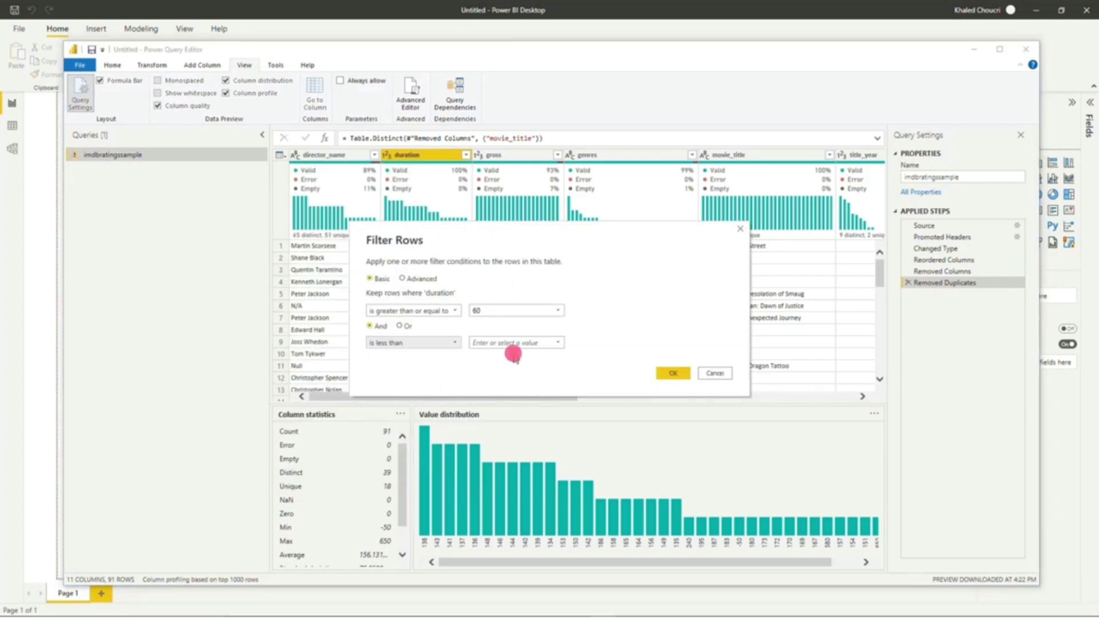
click(510, 343)
text(240)
click(424, 342)
click(401, 421)
click(673, 373)
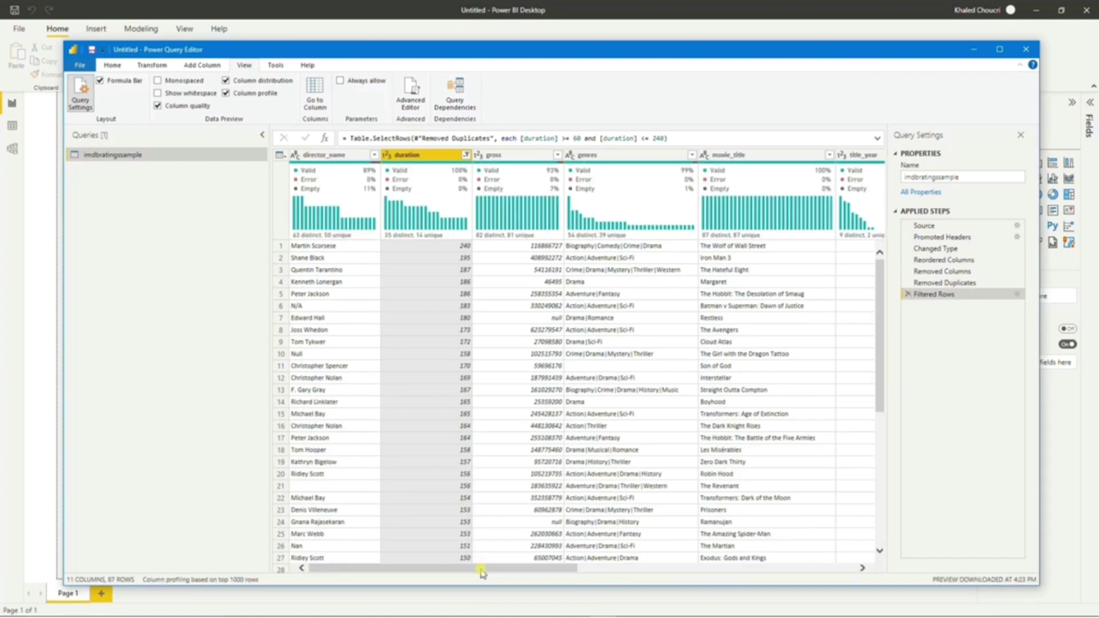
drag(481, 570, 572, 569)
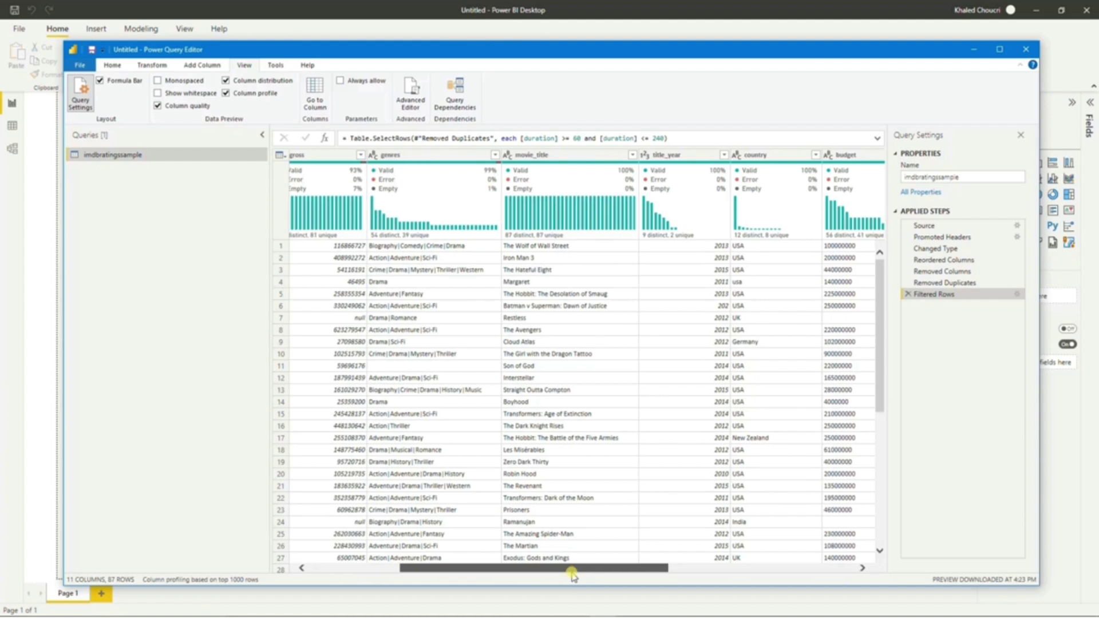
Step: Replace the value 202 with 2012 in the title_year column, working from its value distribution
click(670, 155)
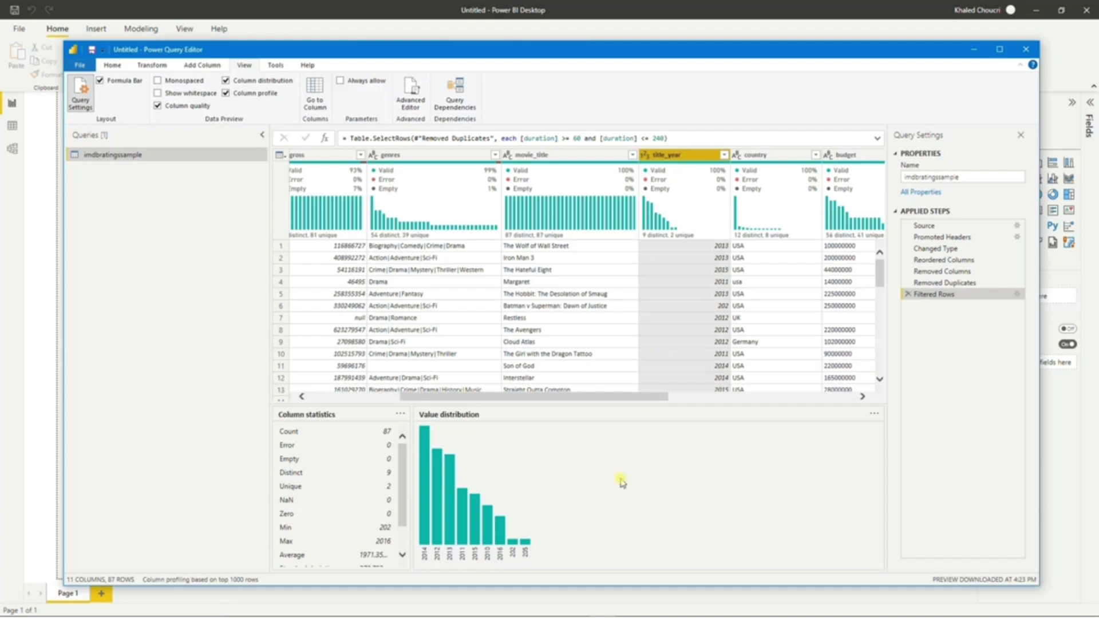
right_click(513, 548)
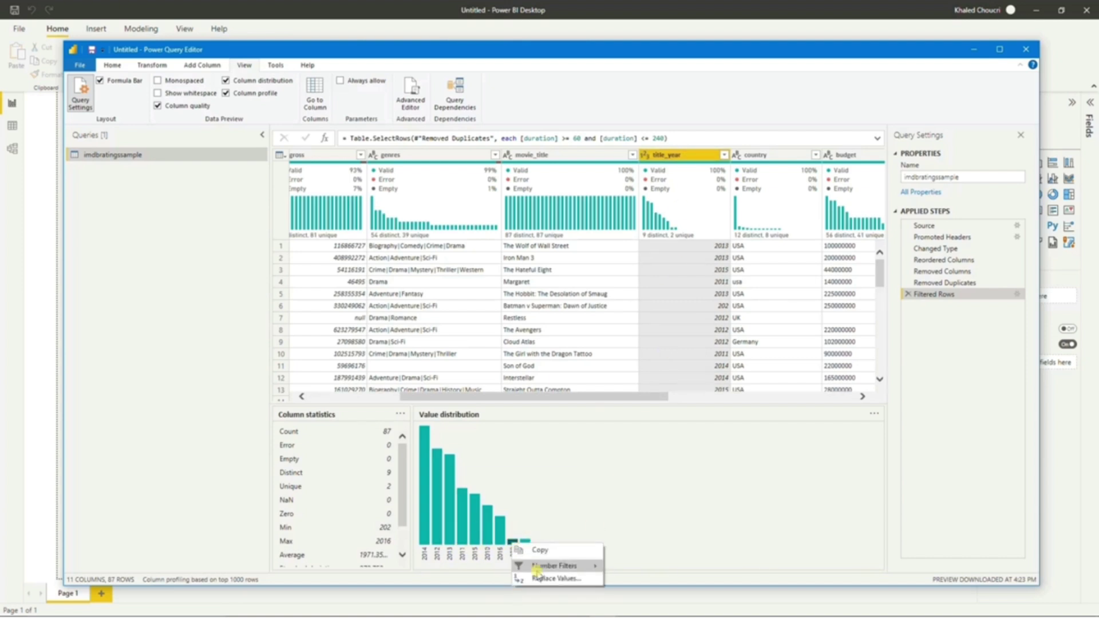
click(544, 575)
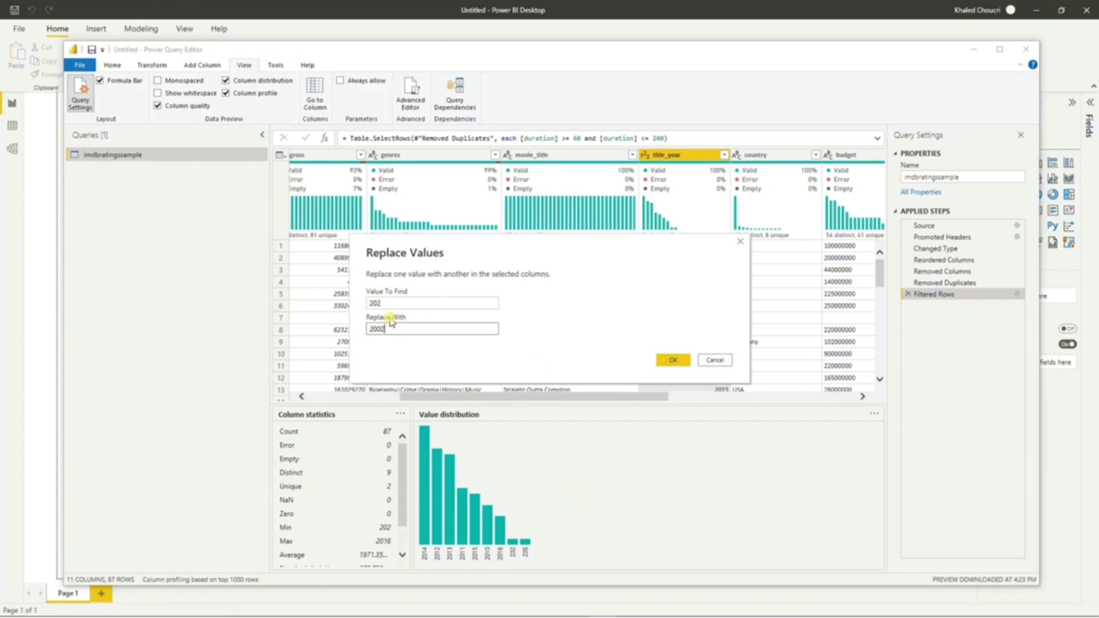
text(2012)
key(Return)
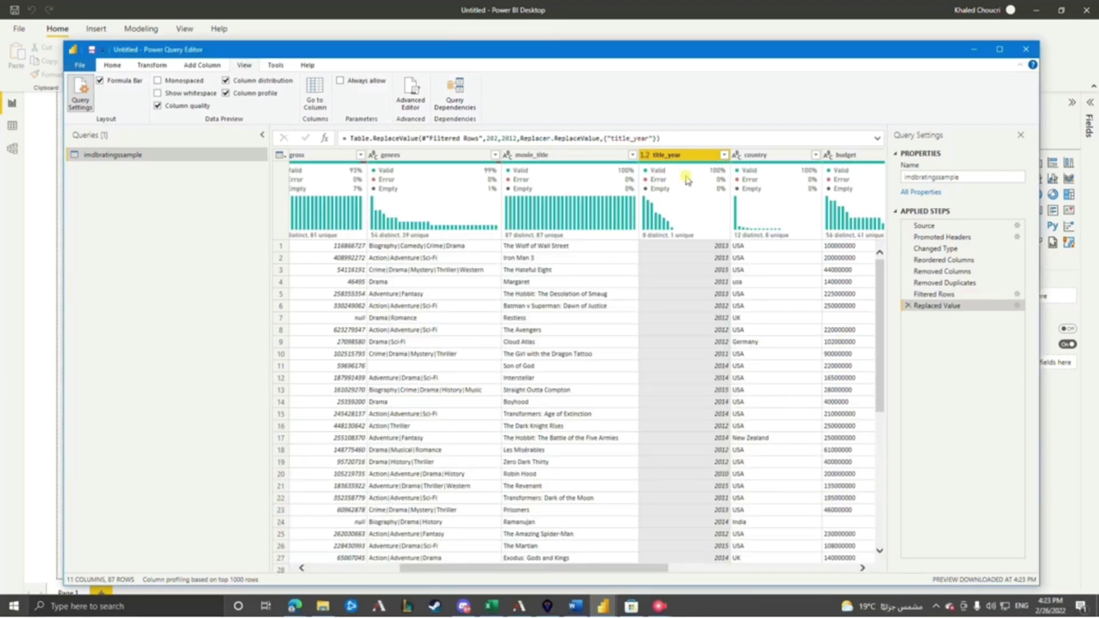
Step: Replace the value 205 with 2015 in the title_year column and check the column's updated statistics
click(705, 155)
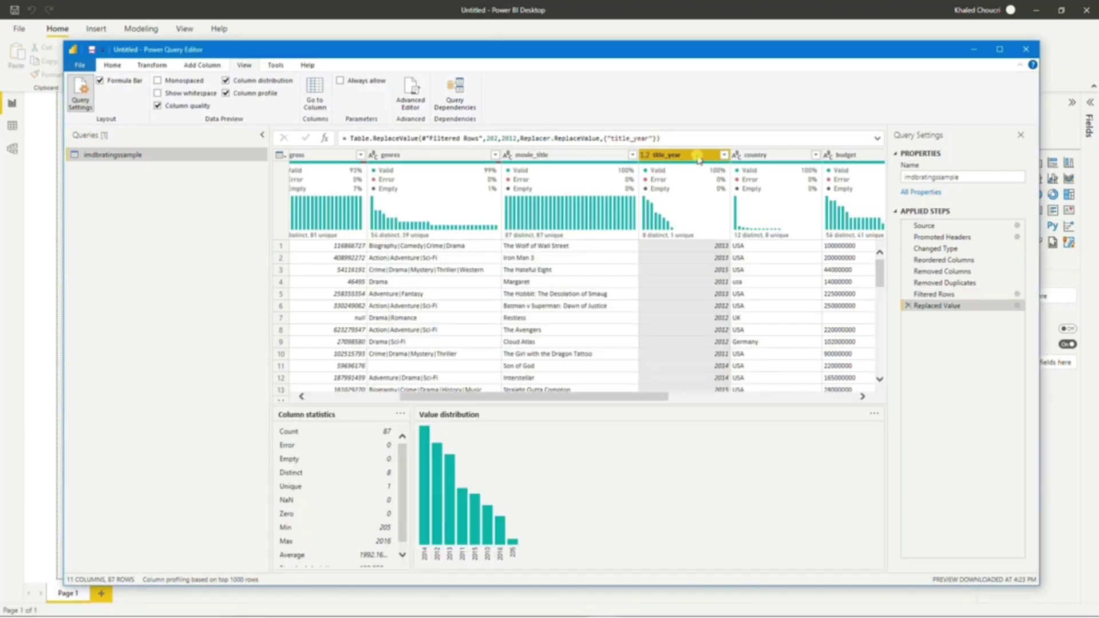
right_click(518, 547)
click(558, 576)
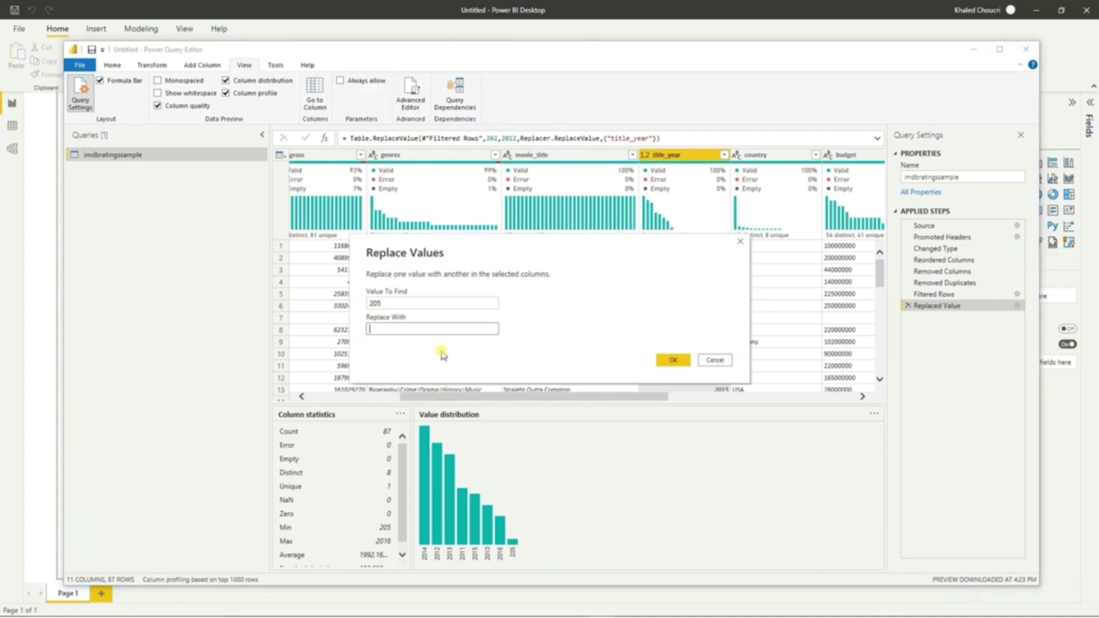
text(015)
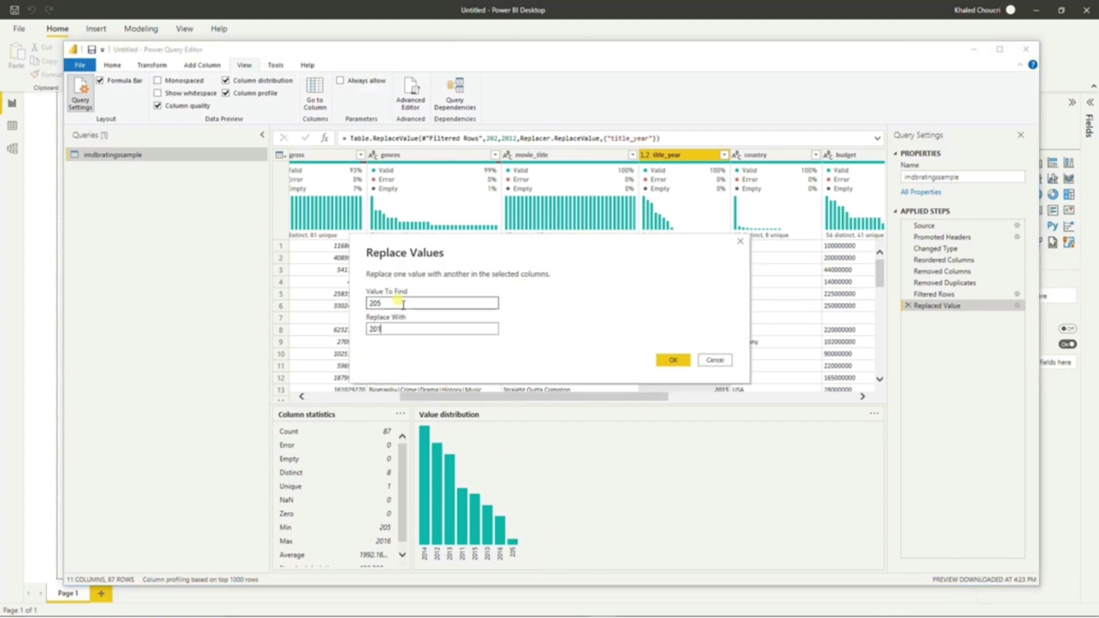
key(Return)
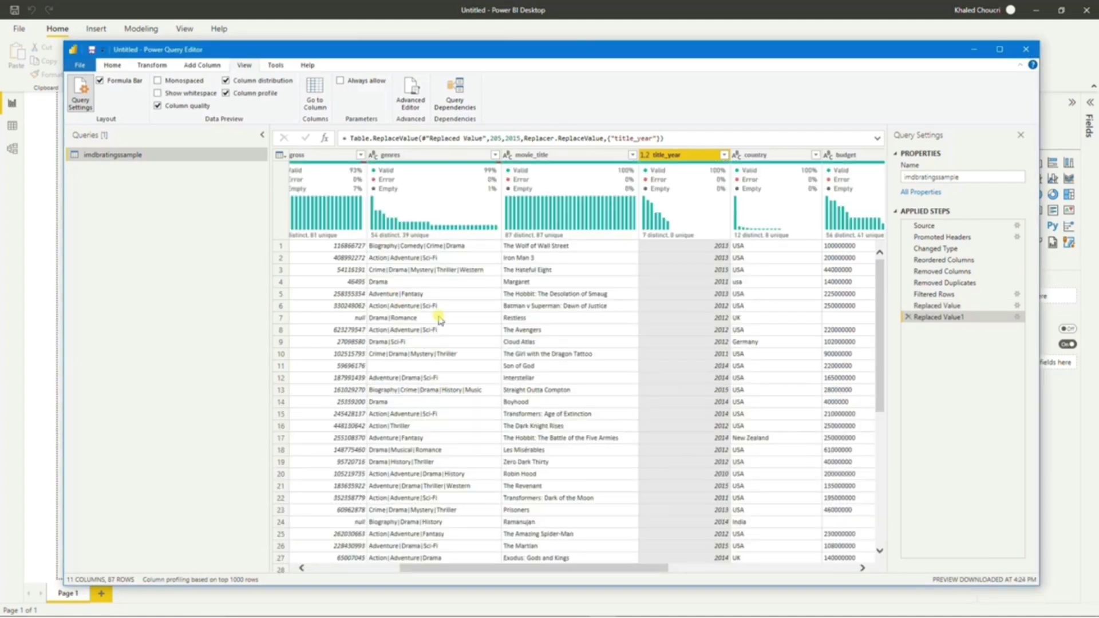
click(696, 155)
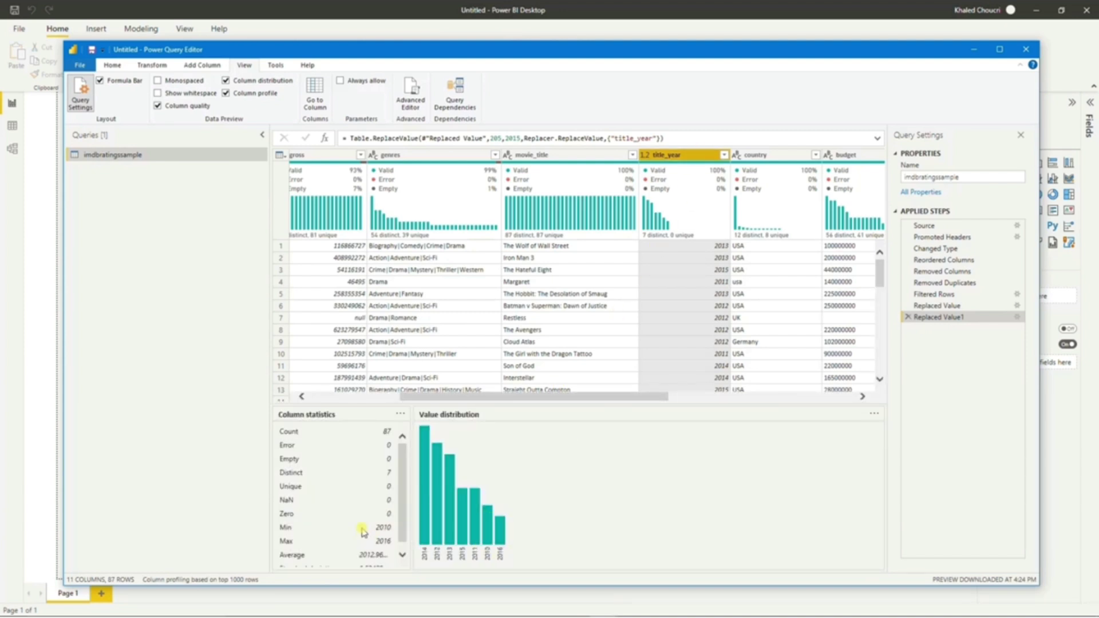
scroll(362, 532, down, 1)
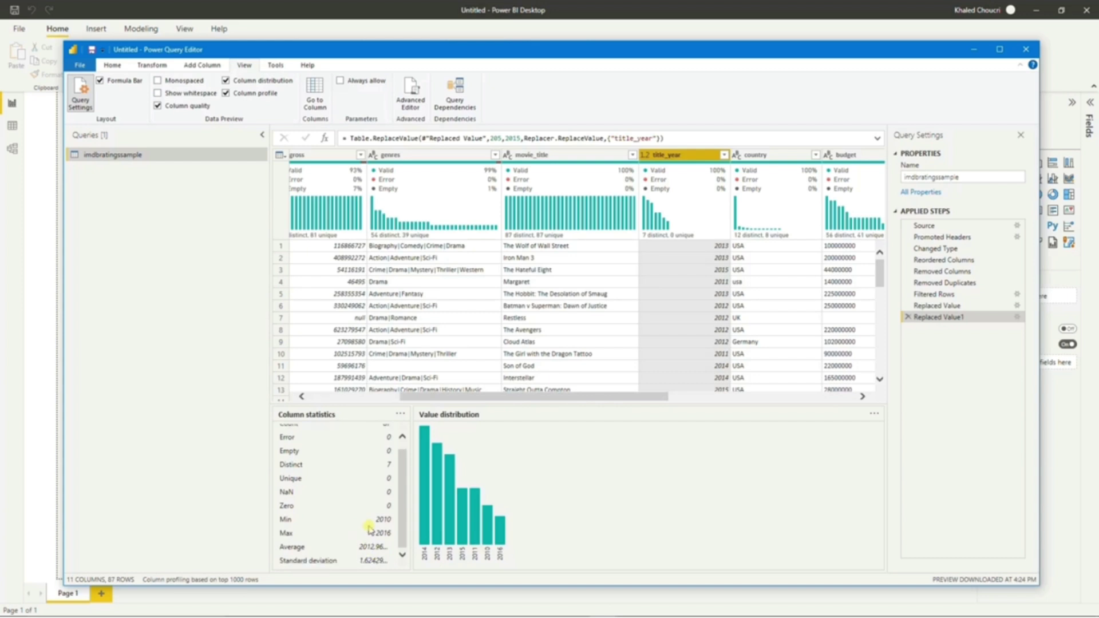
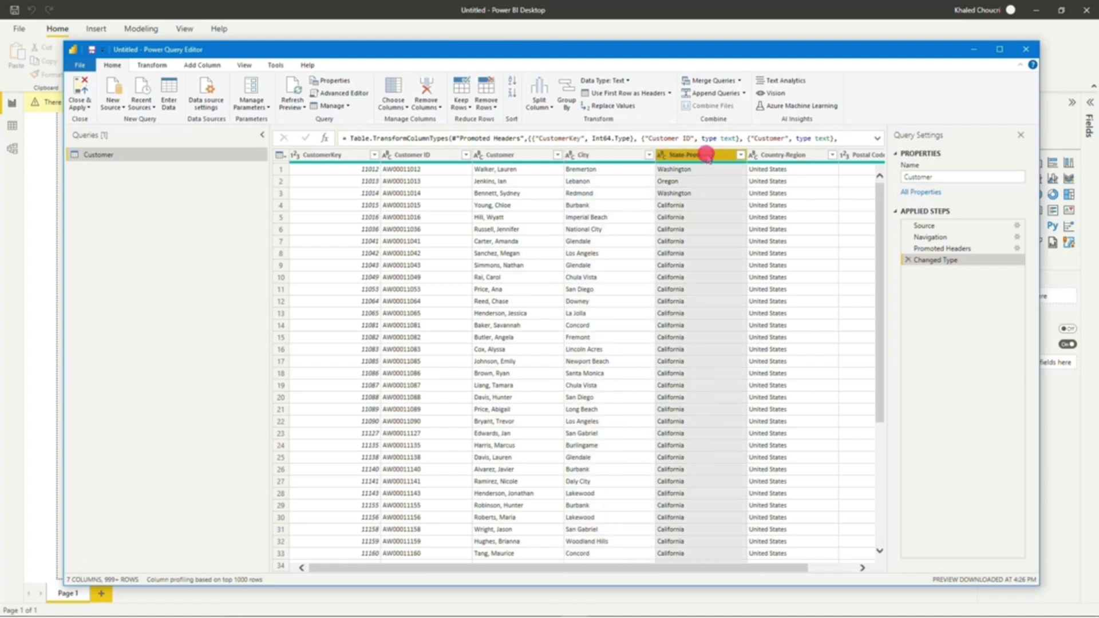
Step: Turn on the column profile and column distribution for the Customer query, with the Country-Region column selected
click(795, 154)
click(247, 65)
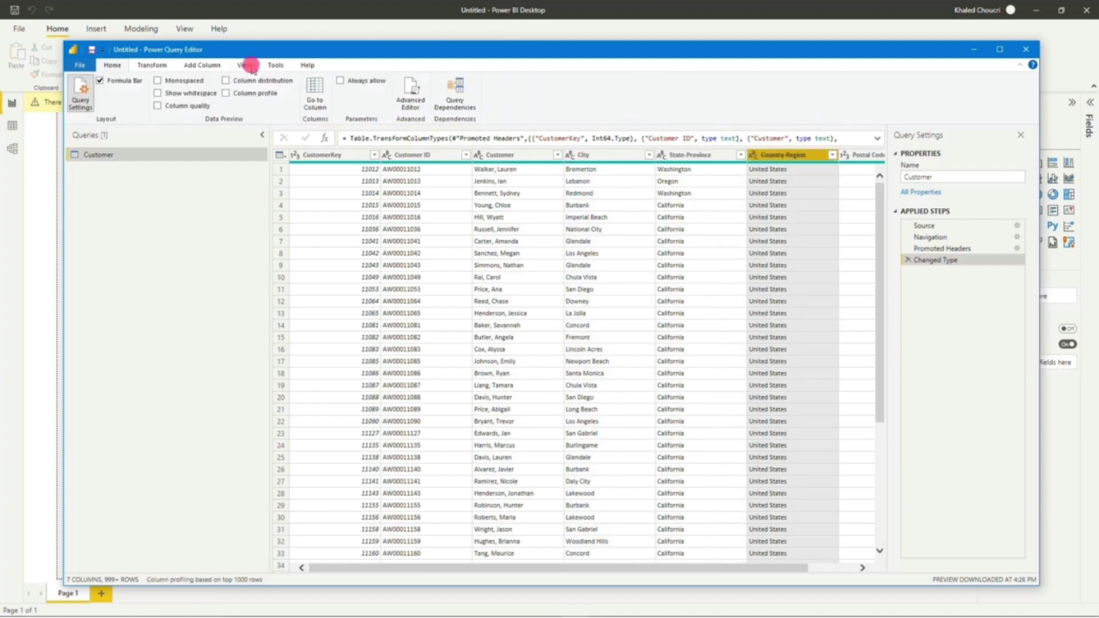
click(252, 94)
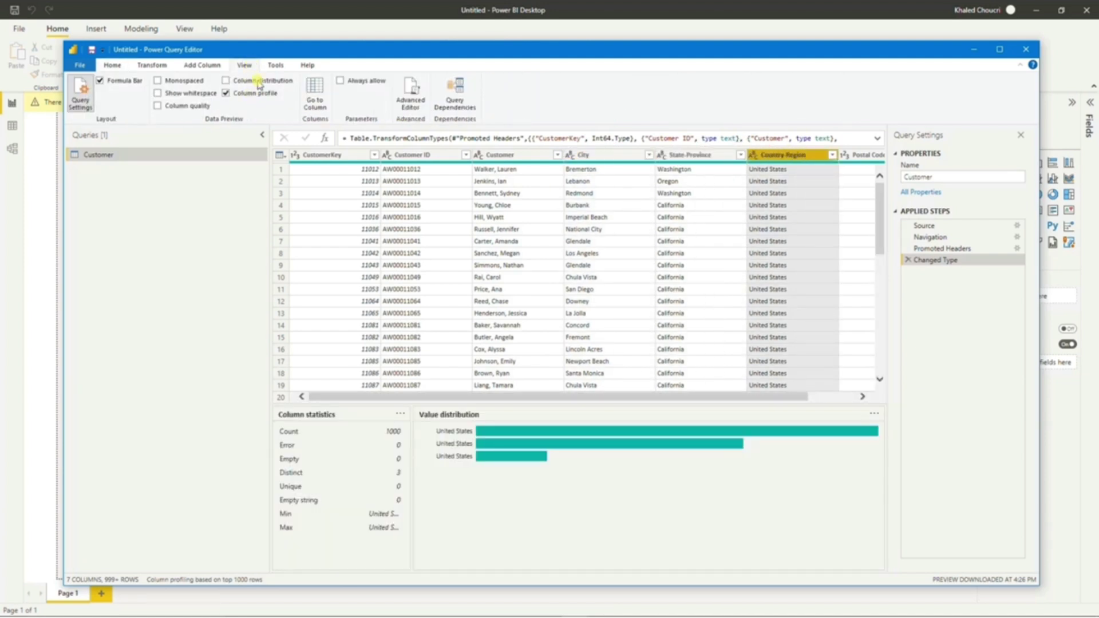
click(259, 81)
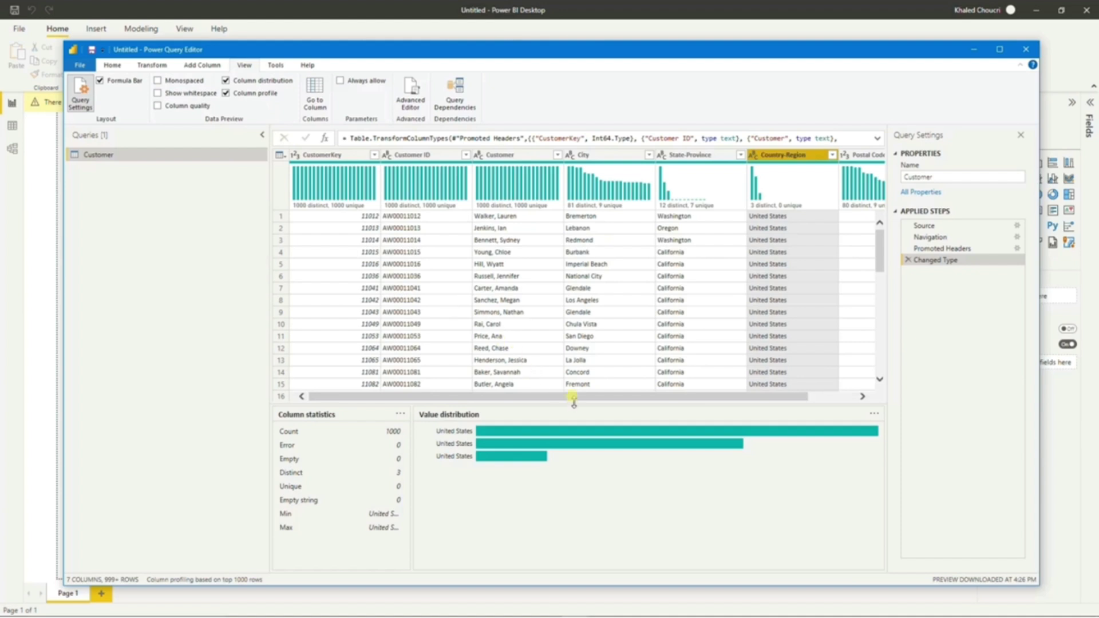
drag(574, 396, 502, 396)
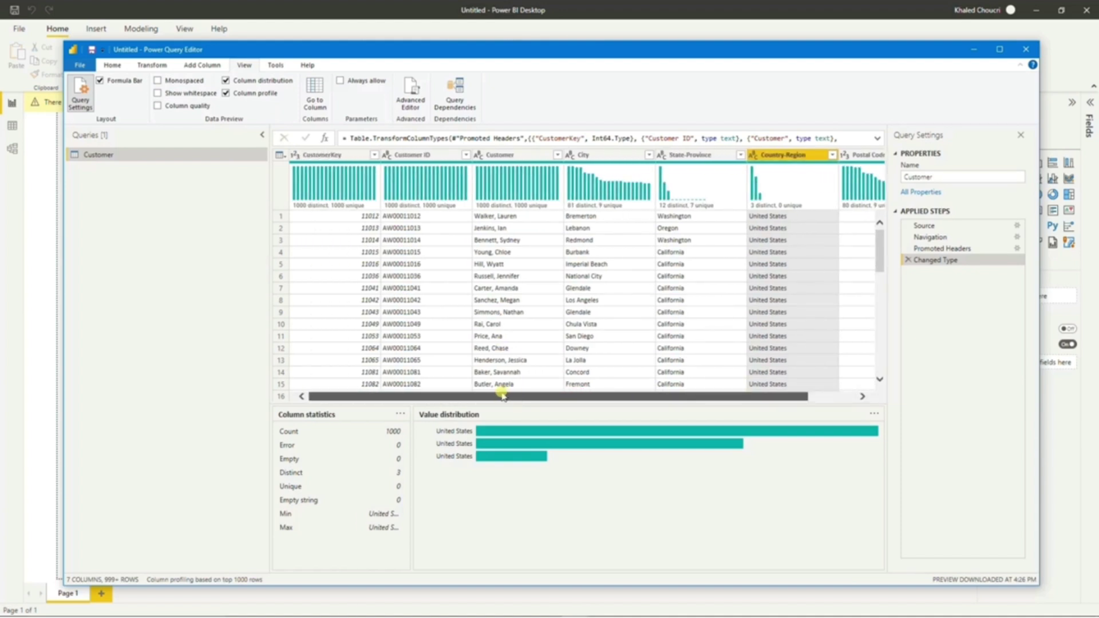
Step: Compare the profiles of the CustomerKey, Customer ID, Customer and Country-Region columns, and base column profiling on the entire data set
click(411, 154)
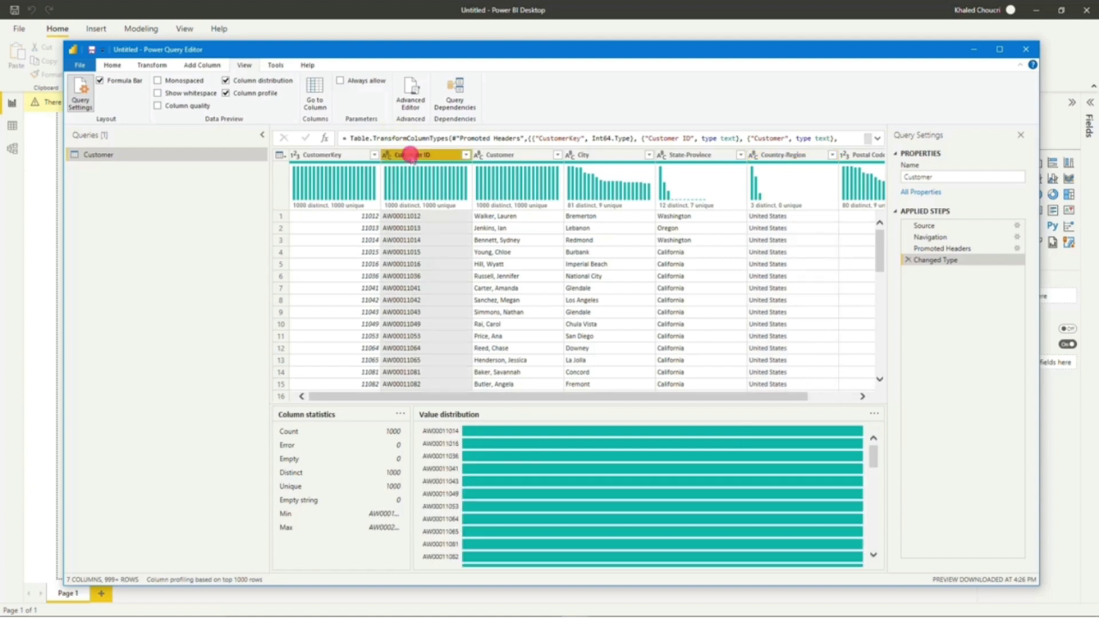
click(338, 154)
click(413, 155)
click(534, 156)
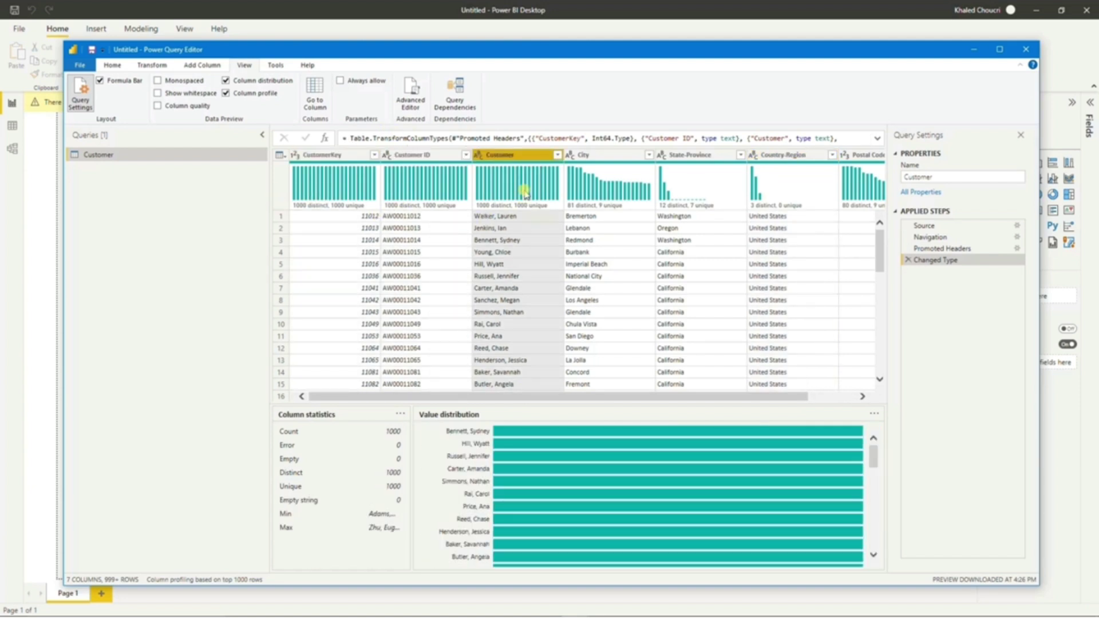
click(752, 159)
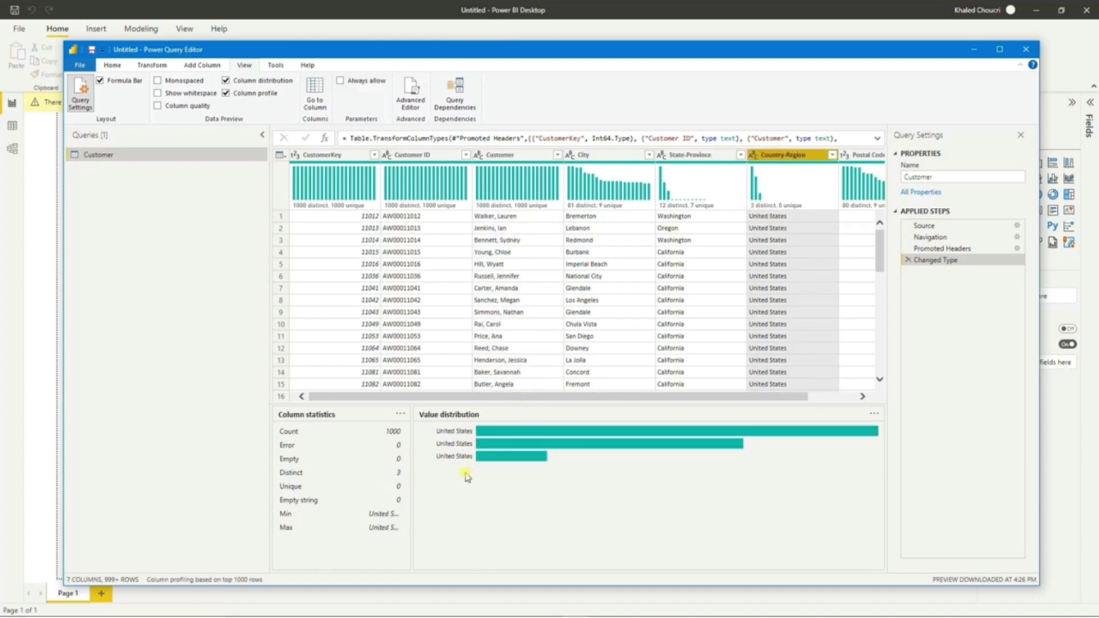
click(189, 580)
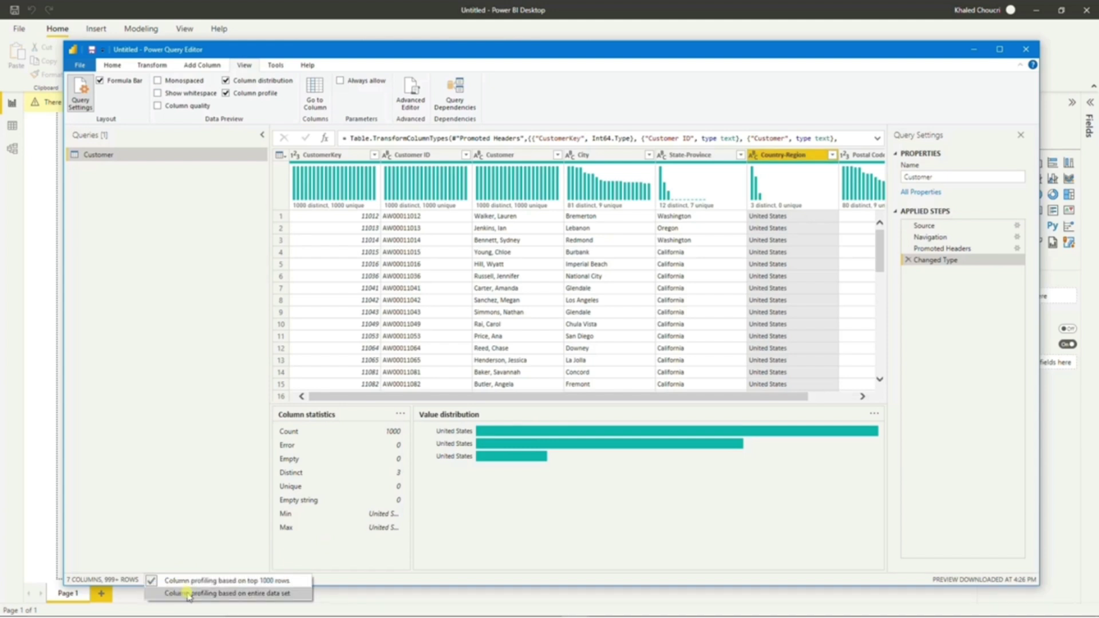
click(211, 594)
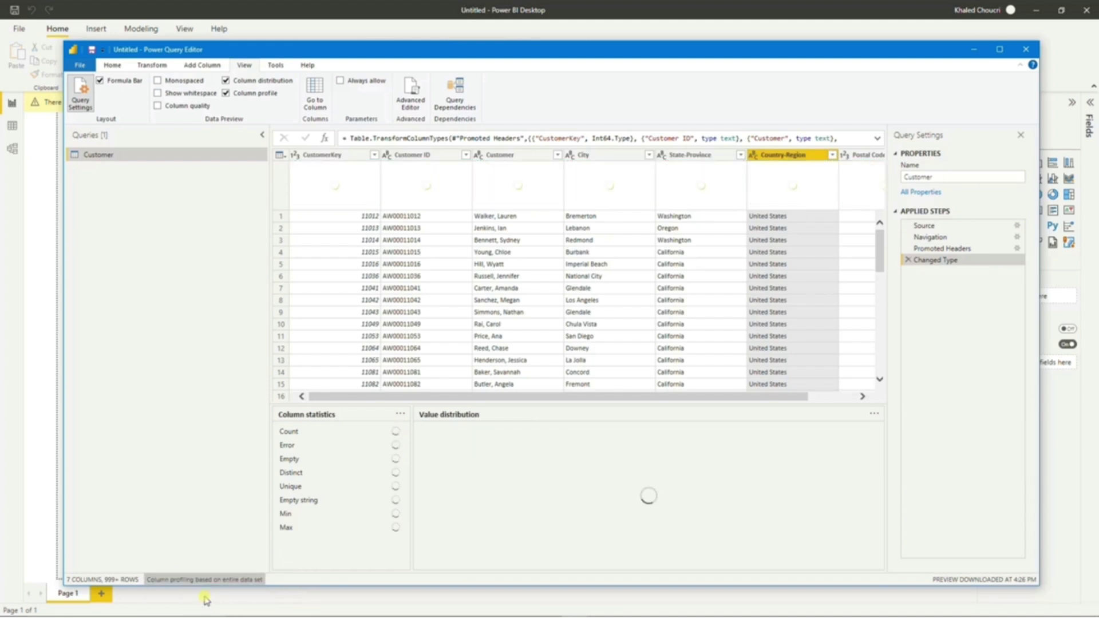
Step: Load the full list of Country-Region filter values and keep only the rows of the four United States entries
drag(564, 397, 652, 388)
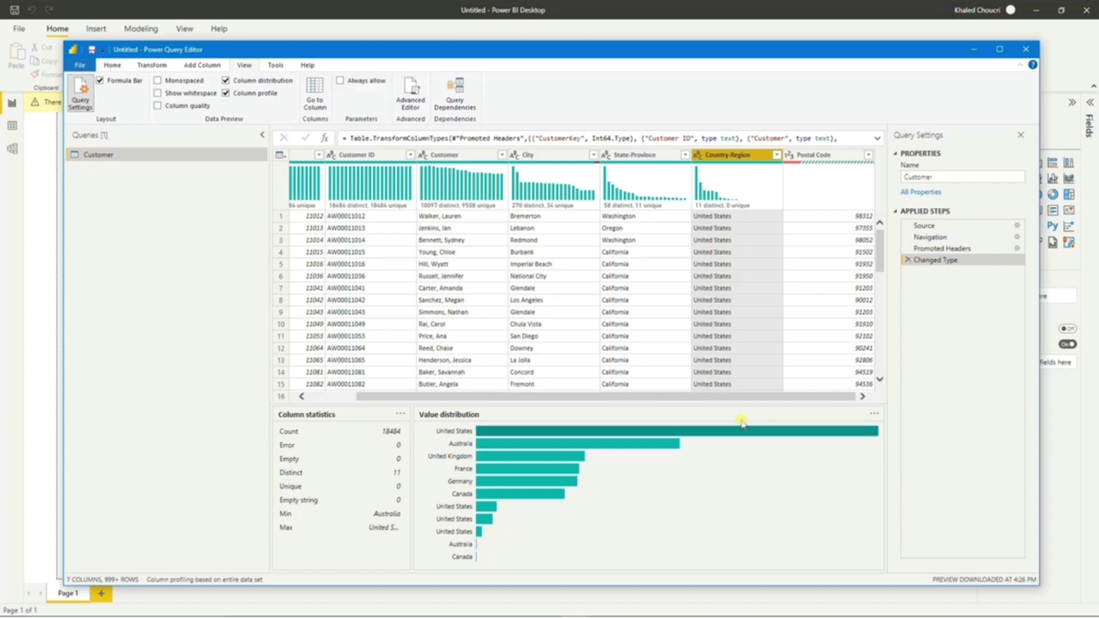
click(777, 154)
click(764, 338)
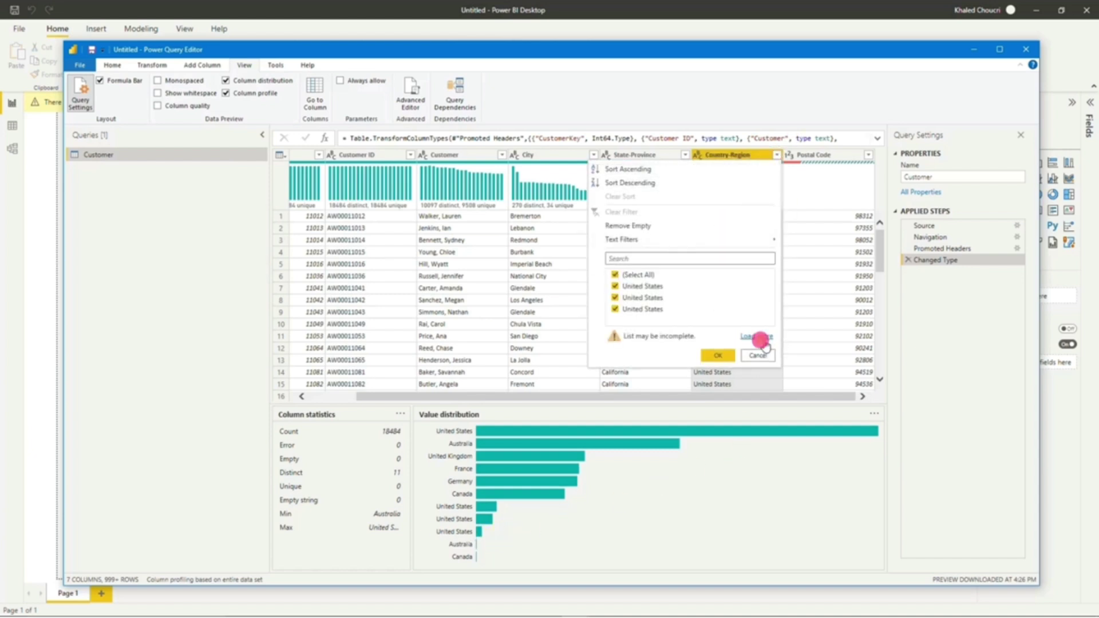
click(630, 276)
click(642, 308)
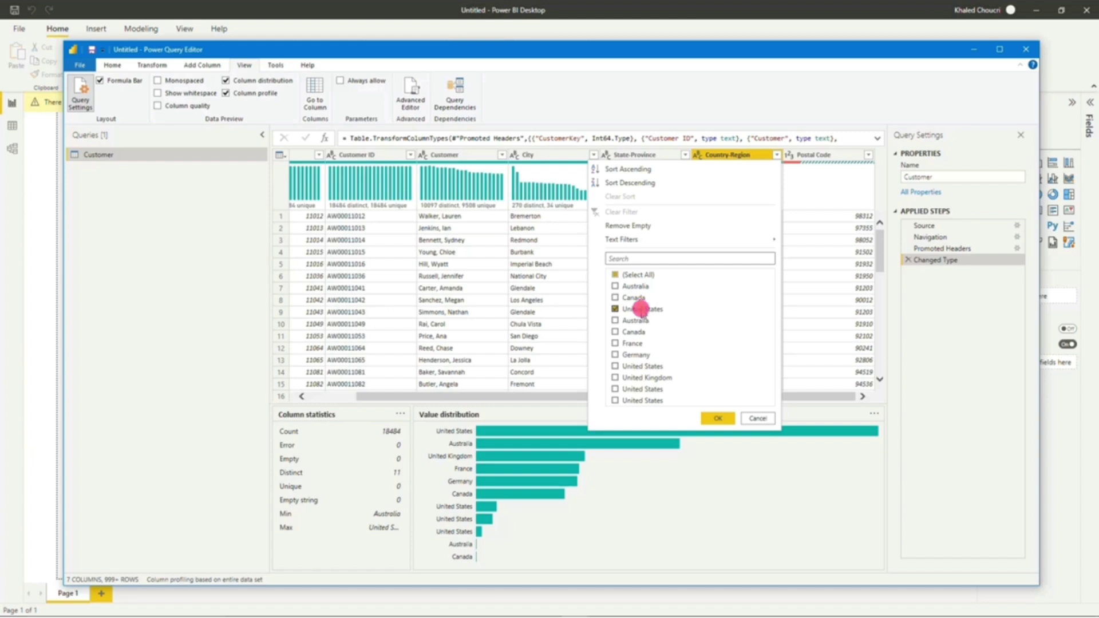
click(653, 389)
click(653, 401)
click(652, 368)
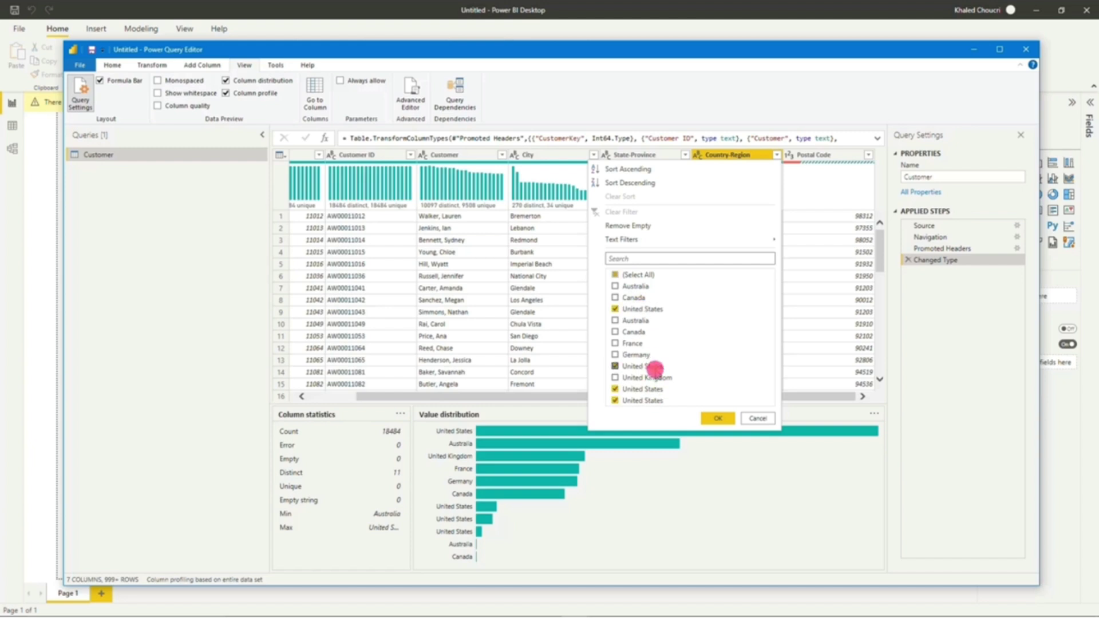
click(718, 418)
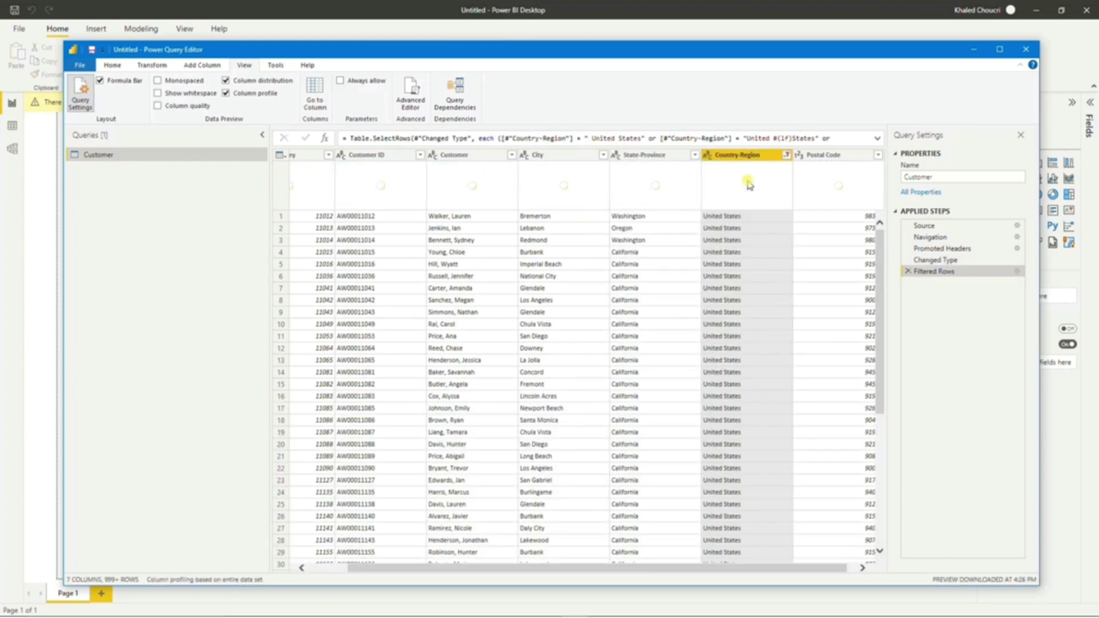
Step: Remove the rows with duplicate values in the Country-Region column
right_click(751, 155)
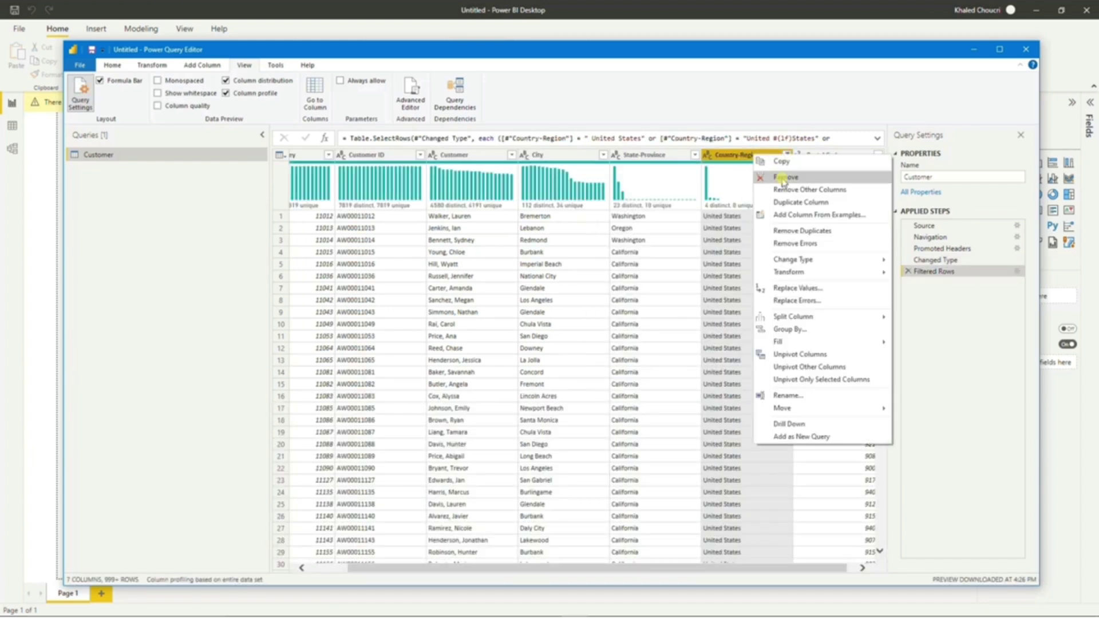
click(818, 231)
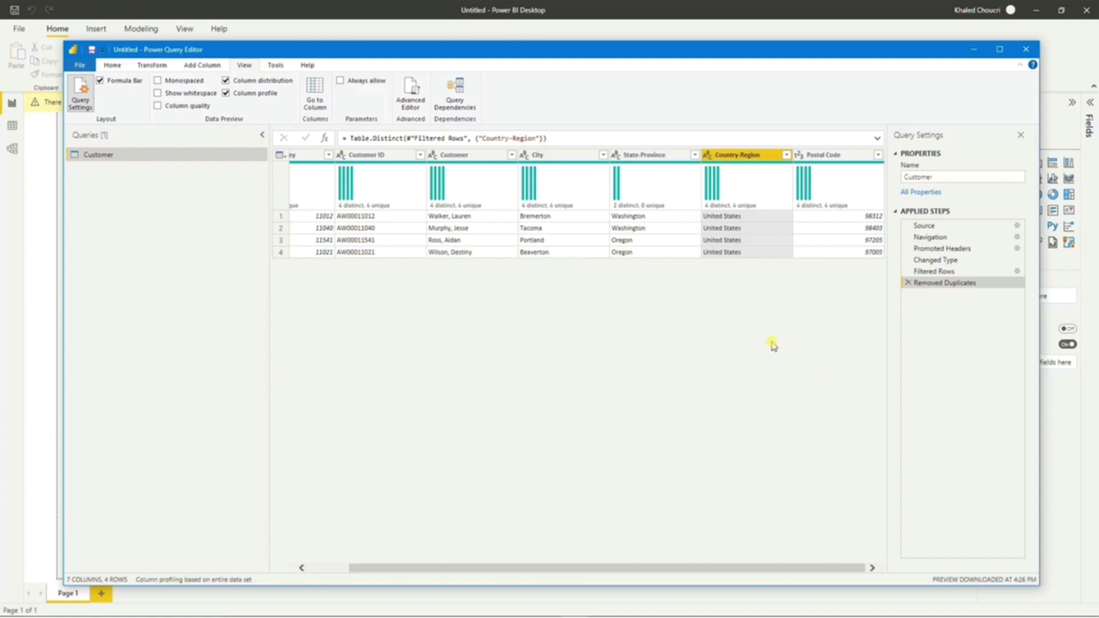
Step: Duplicate the Country-Region column and convert the copy's values to their text lengths
click(143, 68)
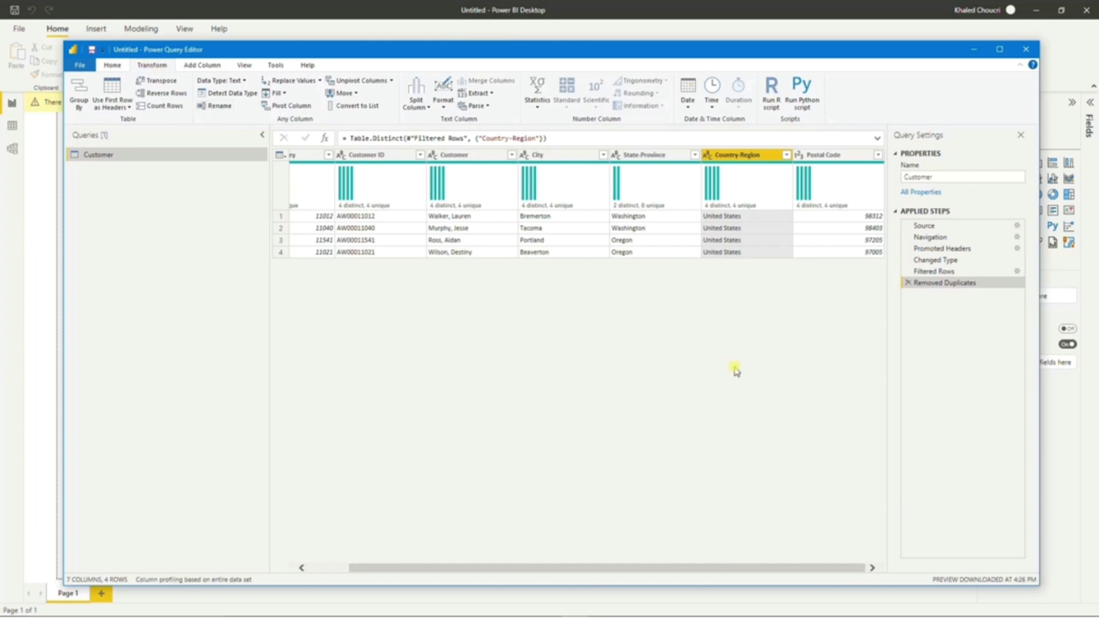
click(1059, 353)
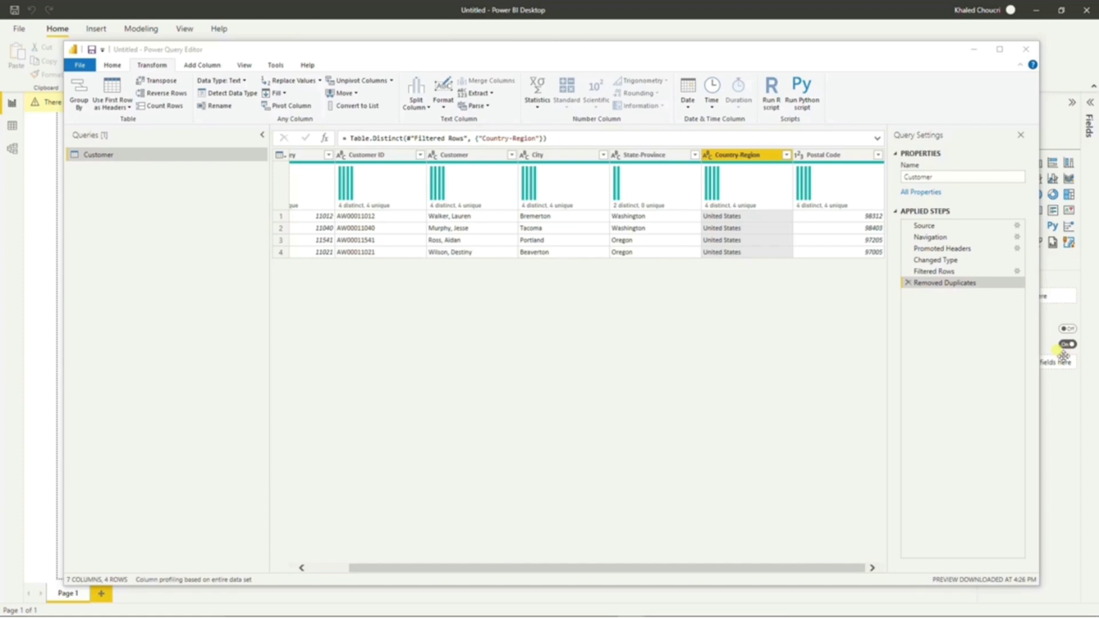
right_click(768, 155)
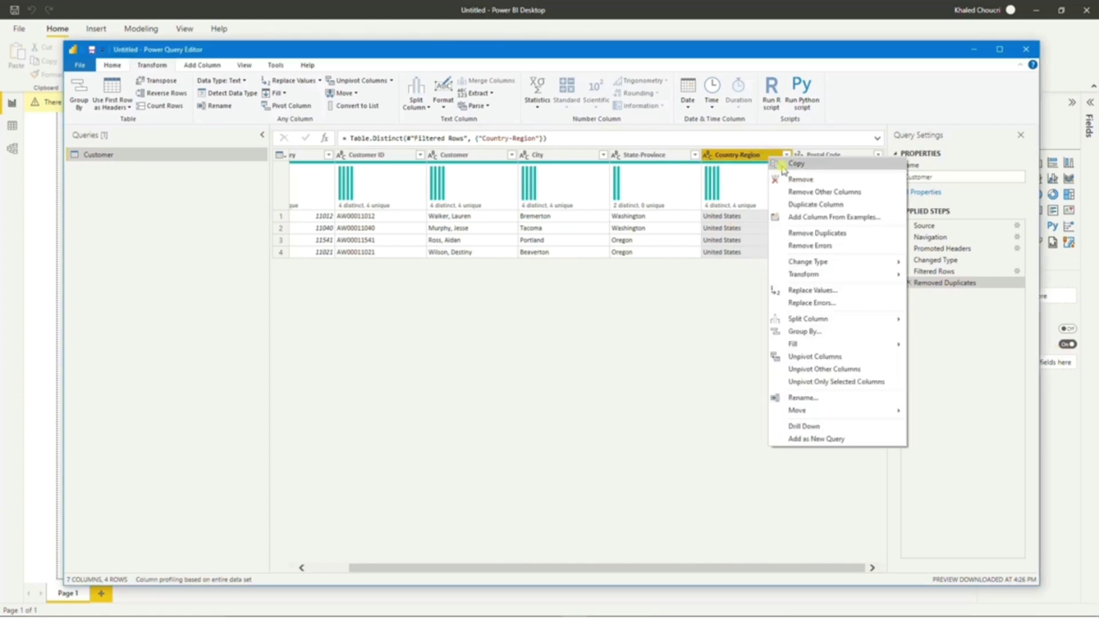
click(809, 207)
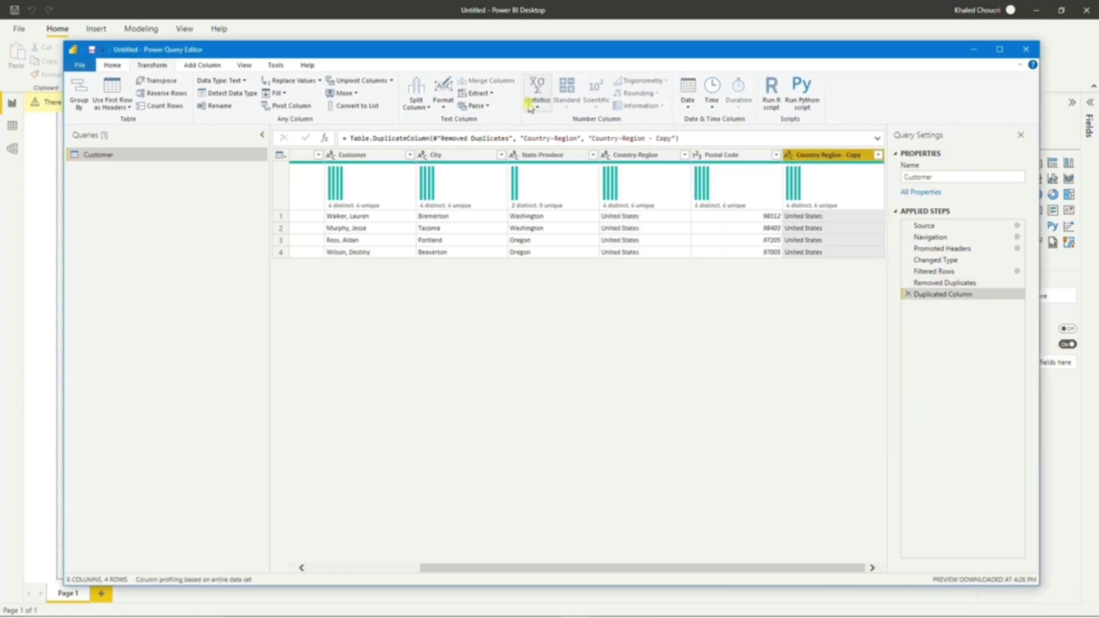
click(486, 93)
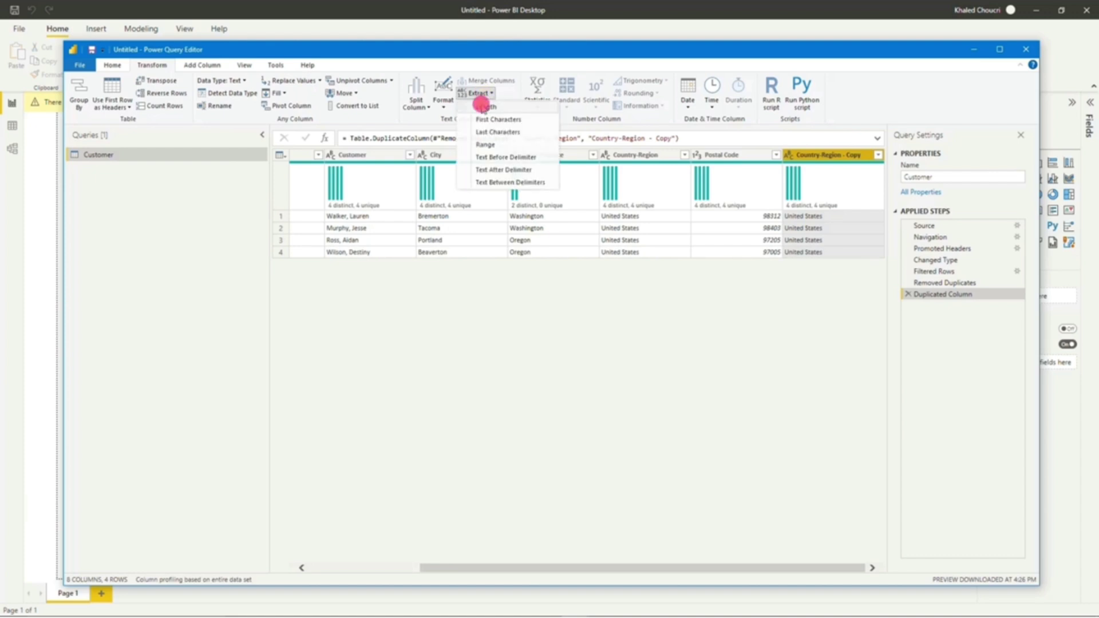
click(483, 108)
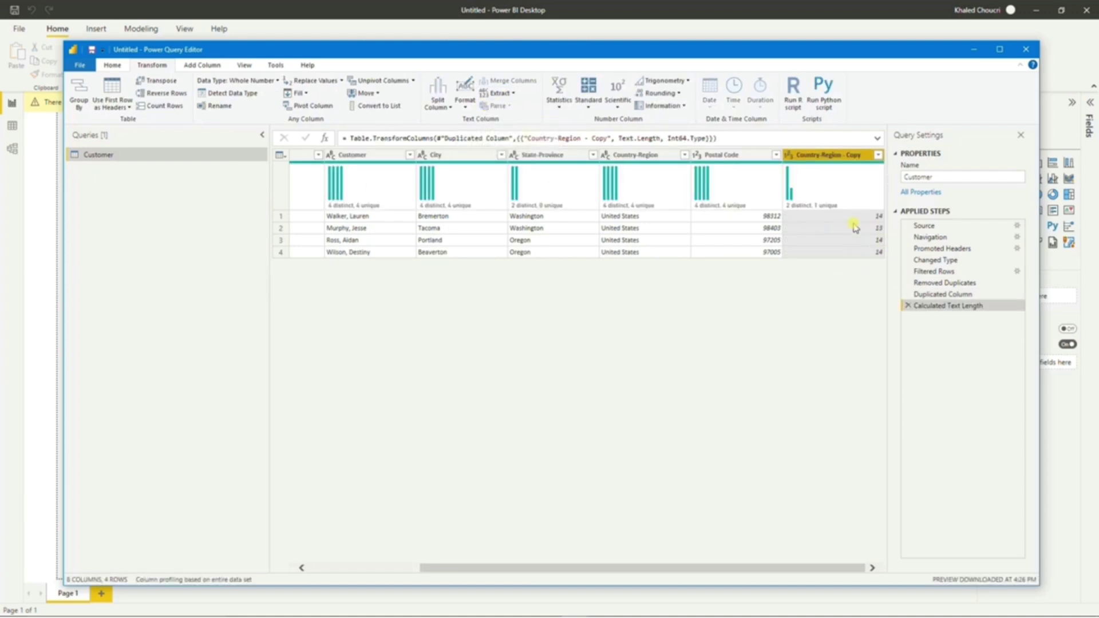
Step: Inspect the second row's text length and display the column statistics of the original Country-Region column
click(837, 229)
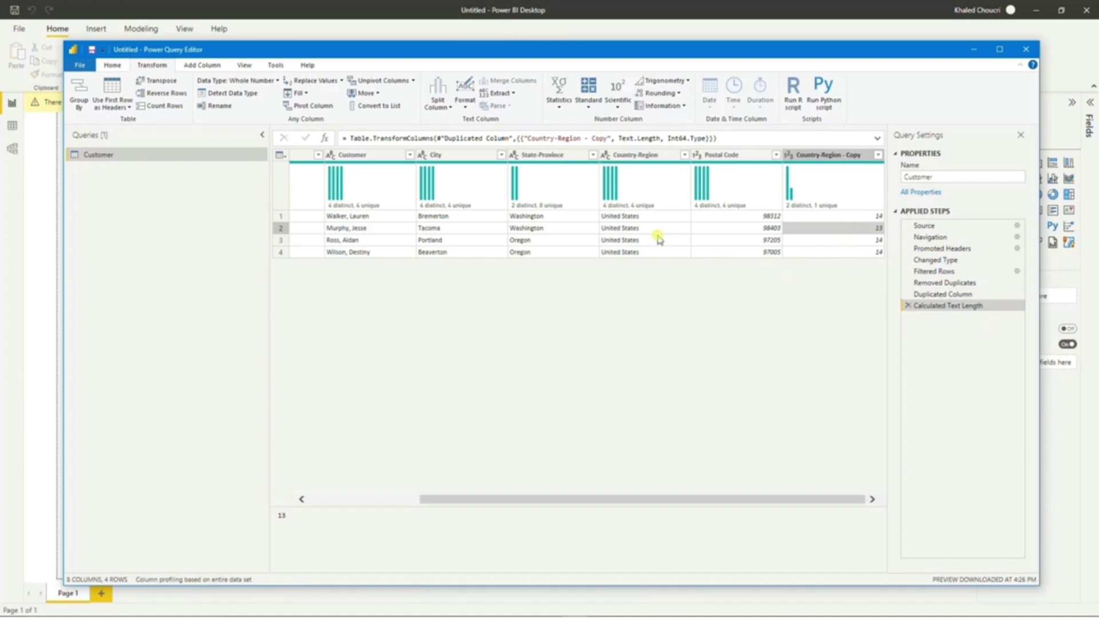
click(641, 155)
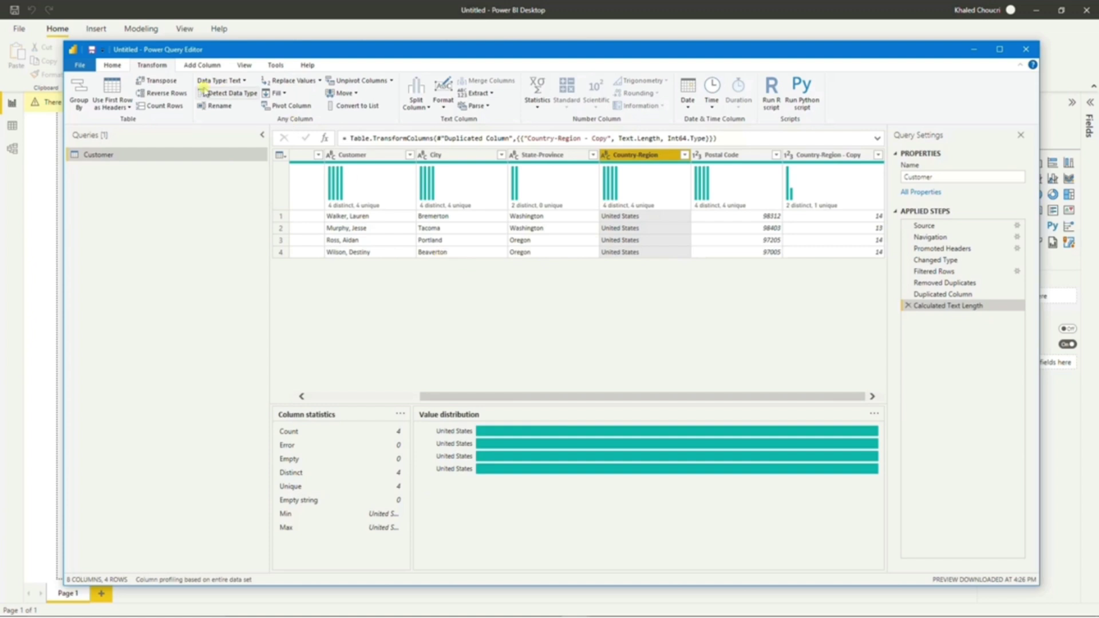
Step: Trim and clean the text of the Country-Region column and display its column statistics
click(443, 97)
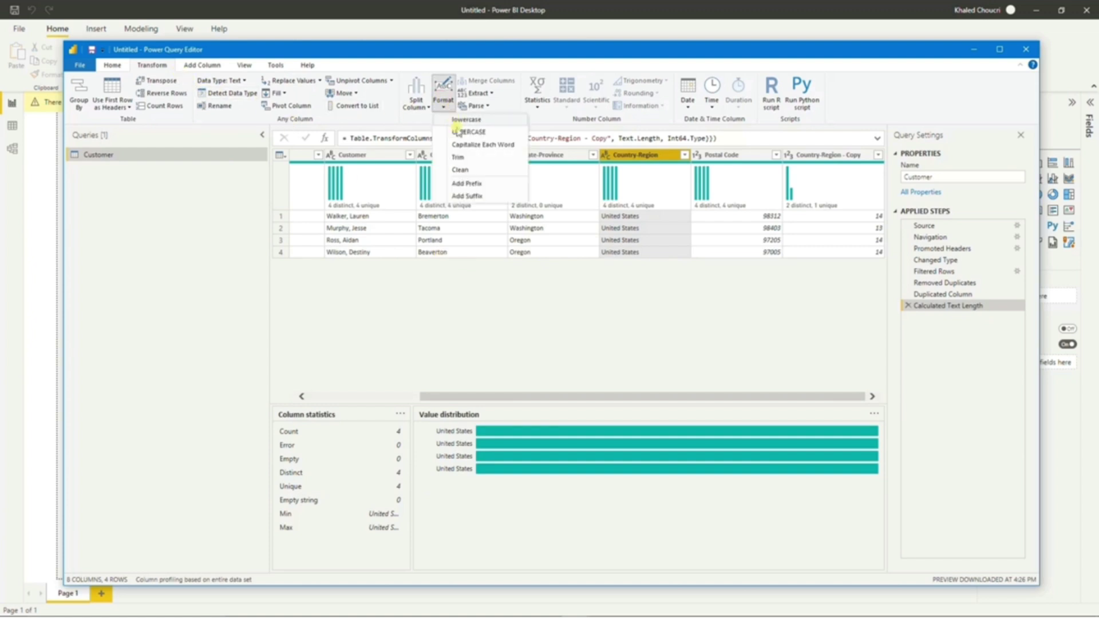
click(458, 157)
click(444, 97)
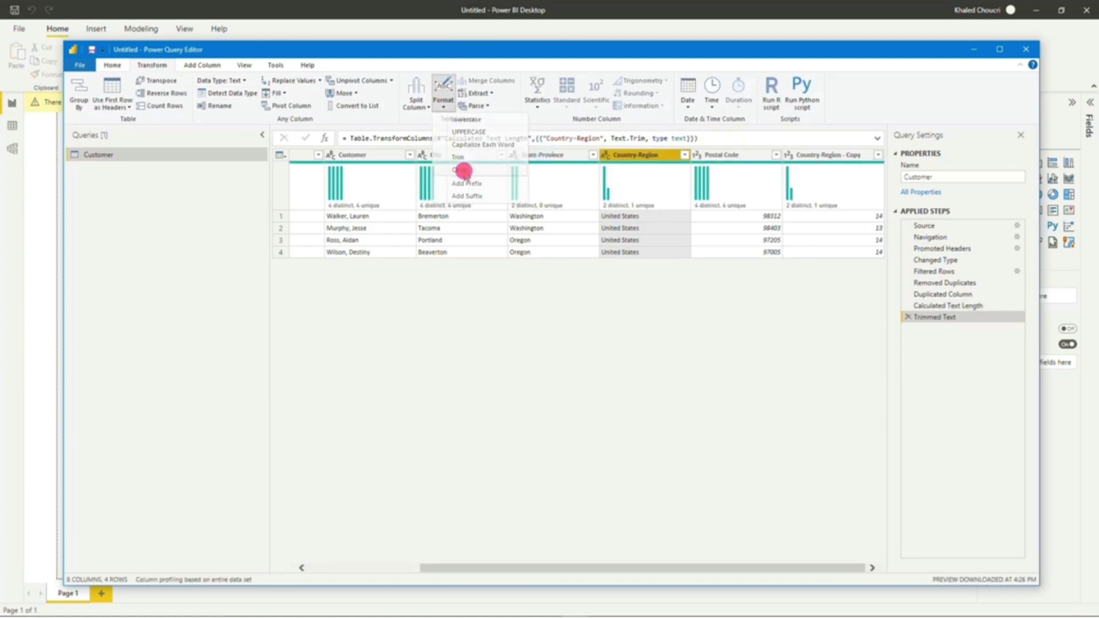
click(460, 170)
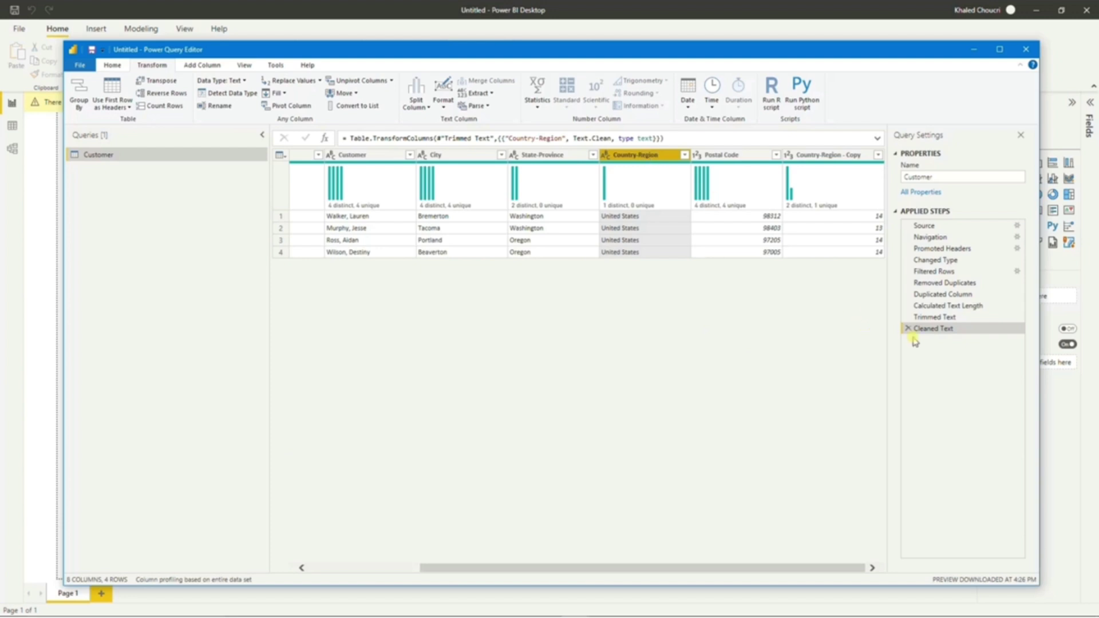
click(637, 155)
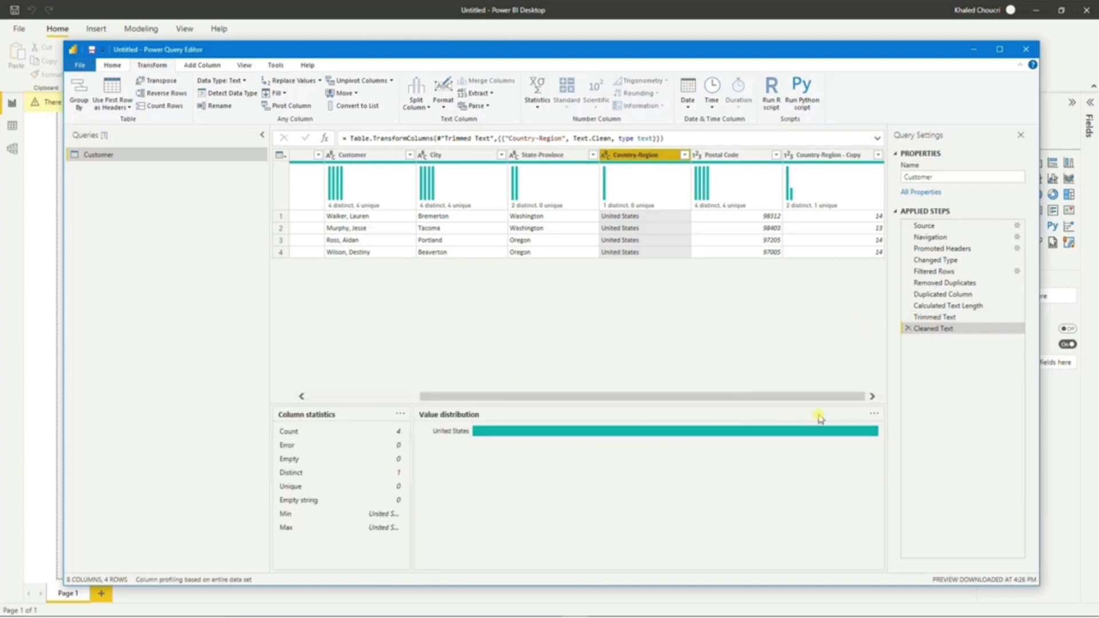
Step: Delete the Filtered Rows and Removed Duplicates applied steps and return to the Cleaned Text step
click(908, 271)
click(605, 337)
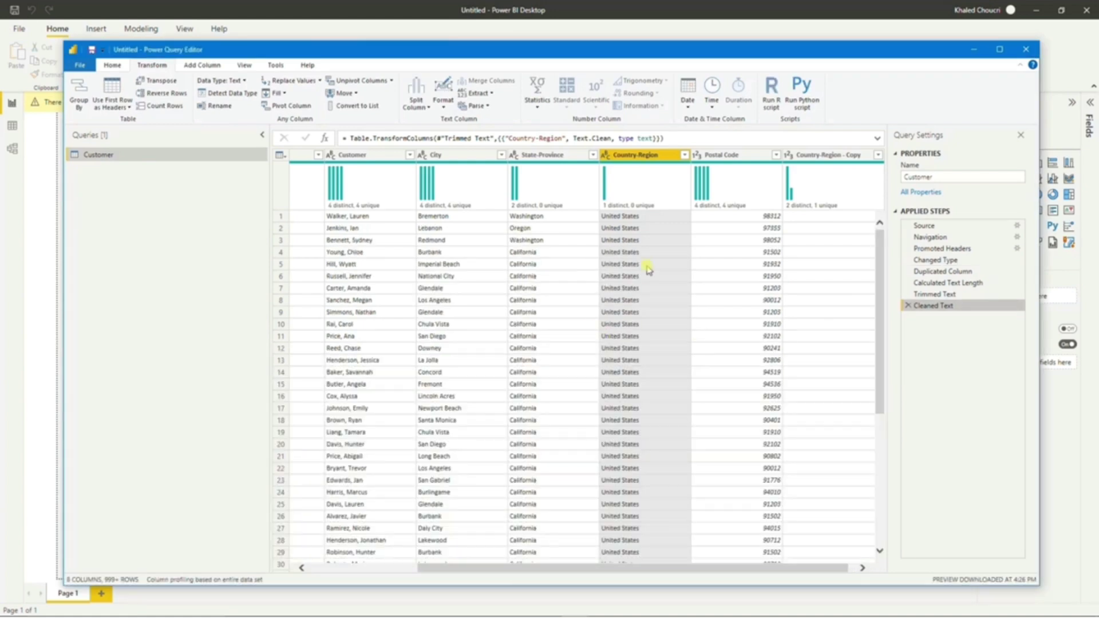
click(951, 293)
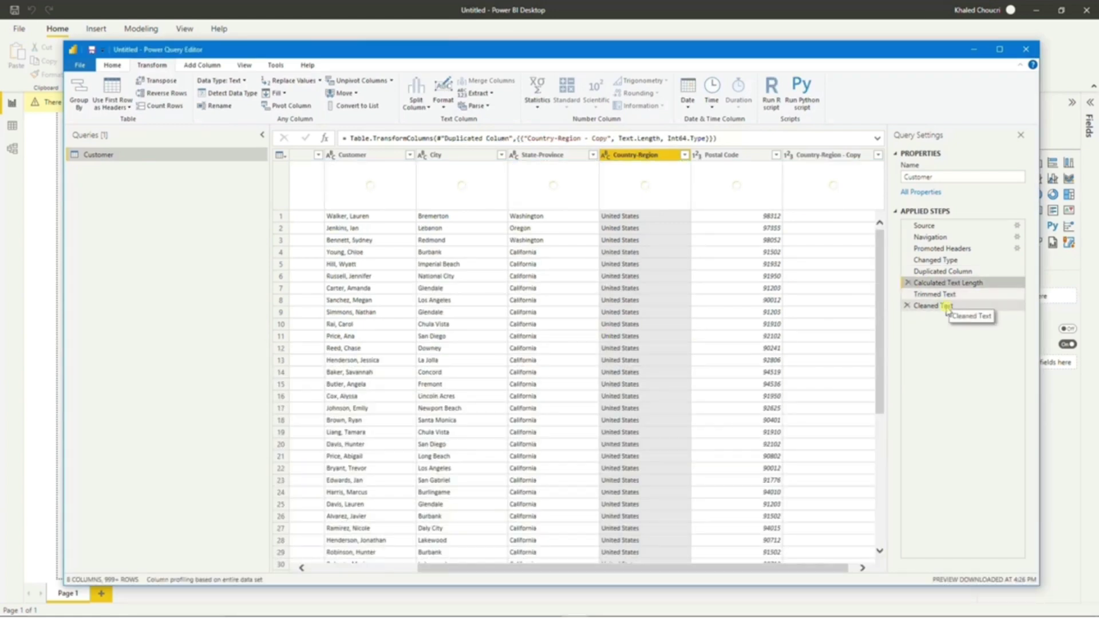
click(928, 305)
Step: Check the State-Province value distribution for inconsistent casing such as "NEW south wales" and capitalize each word in that column
drag(566, 570, 458, 570)
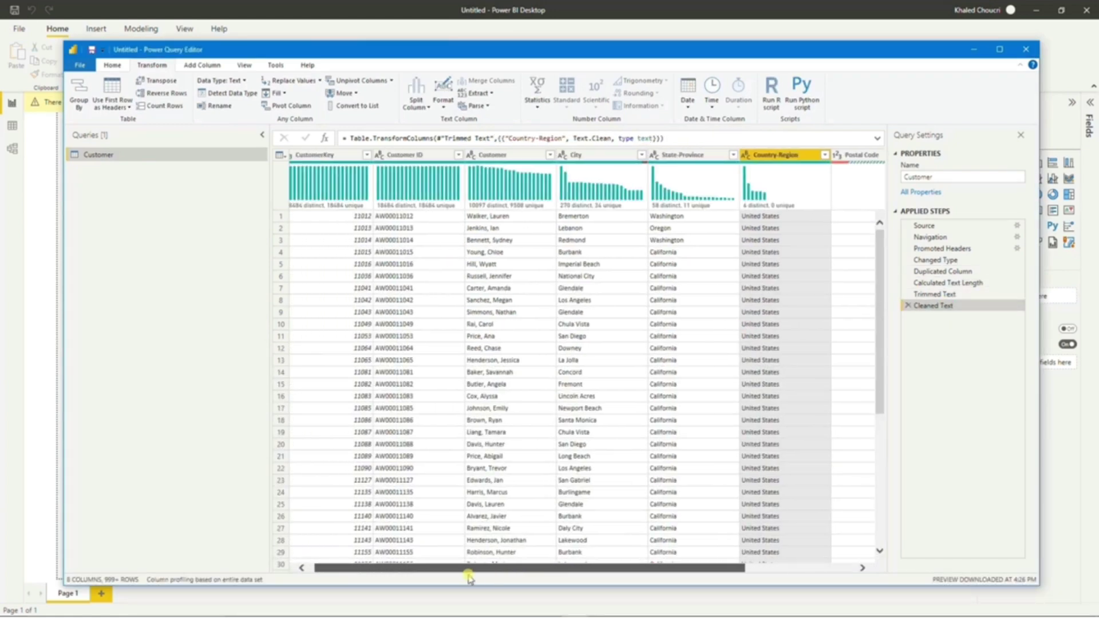
click(610, 155)
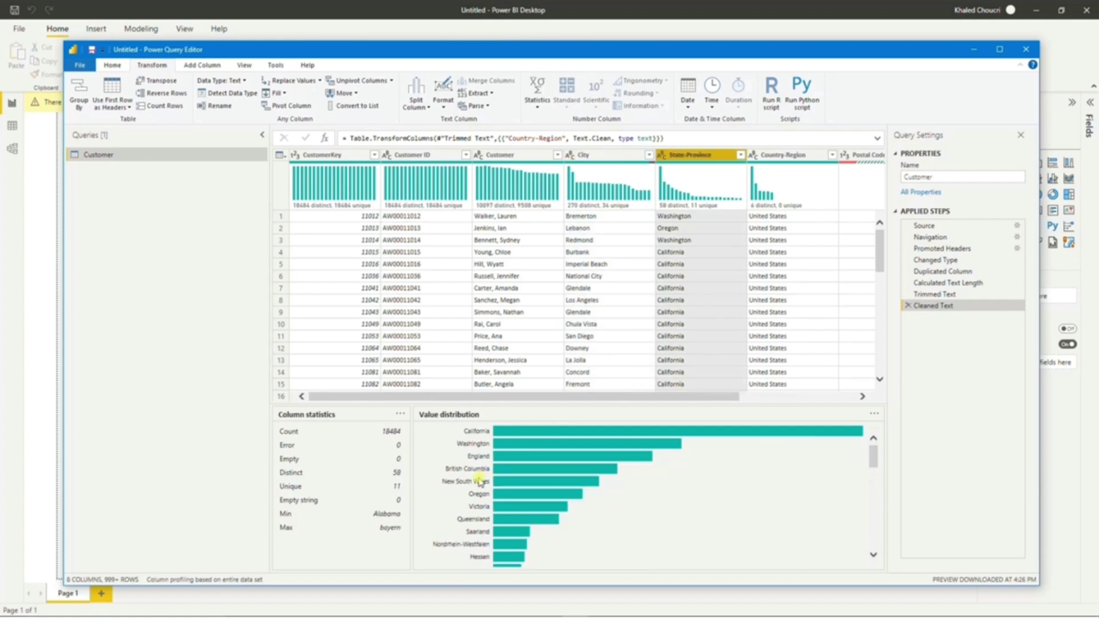
scroll(508, 481, down, 2)
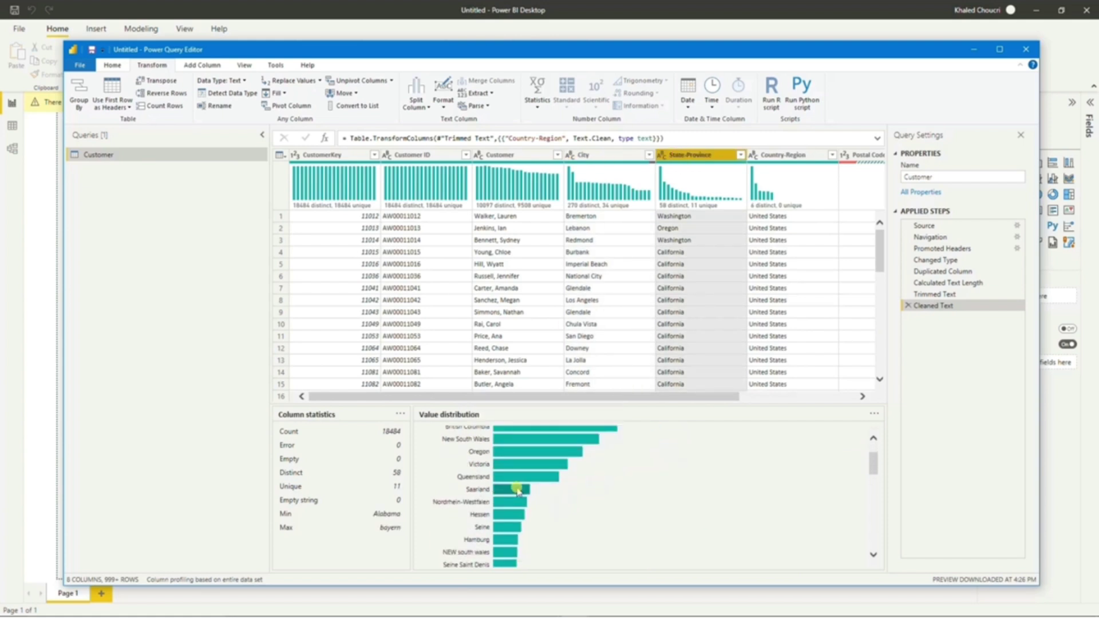
mouse_move(504, 532)
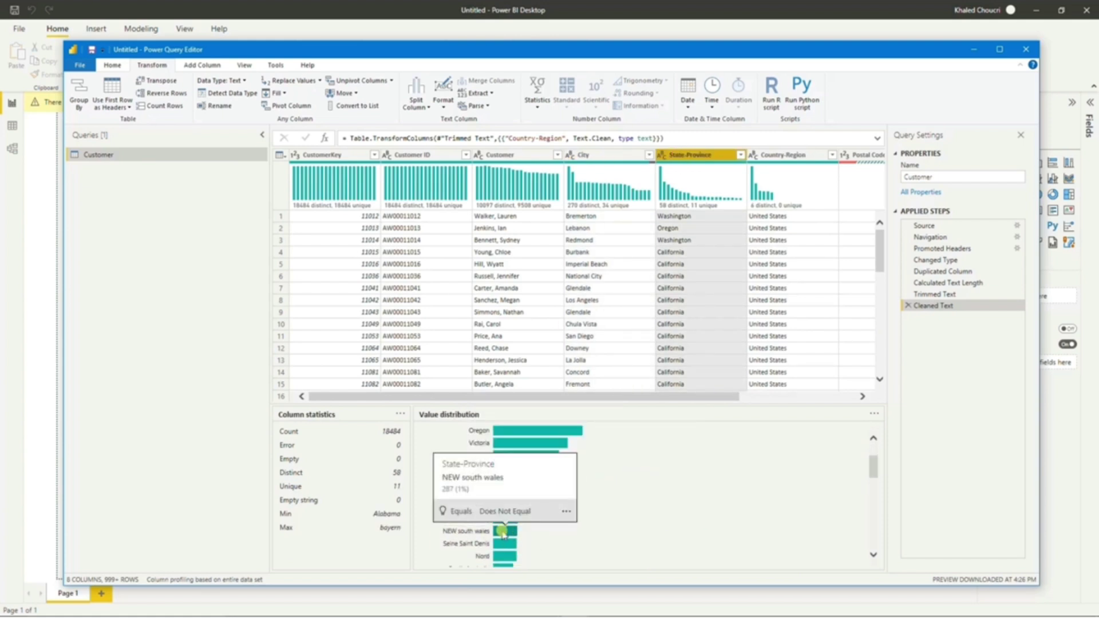
scroll(694, 537, up, 1)
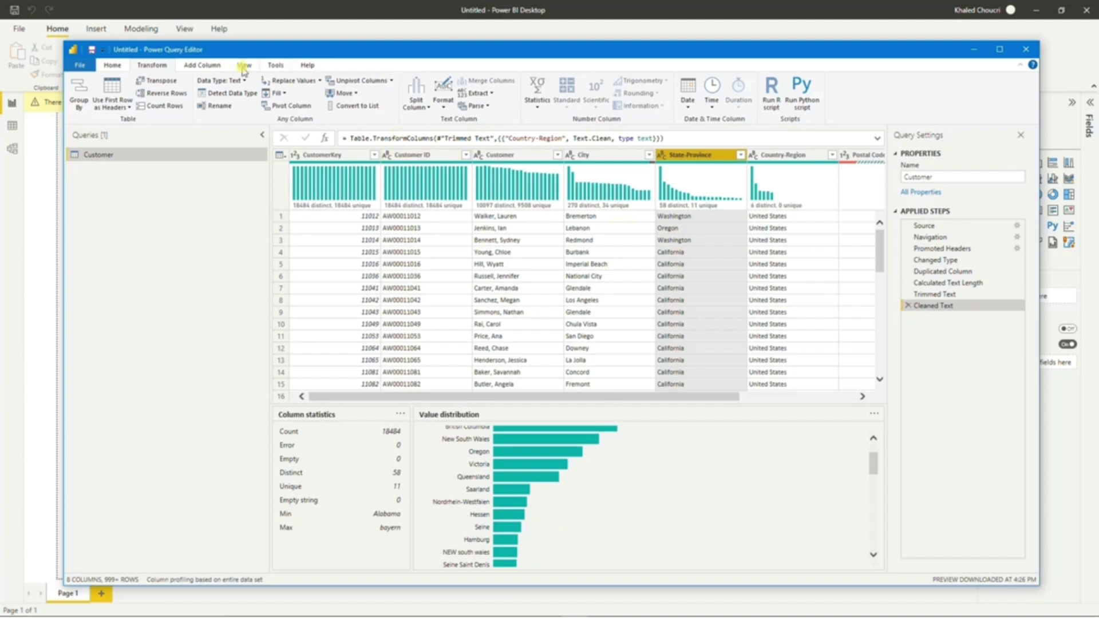
click(441, 105)
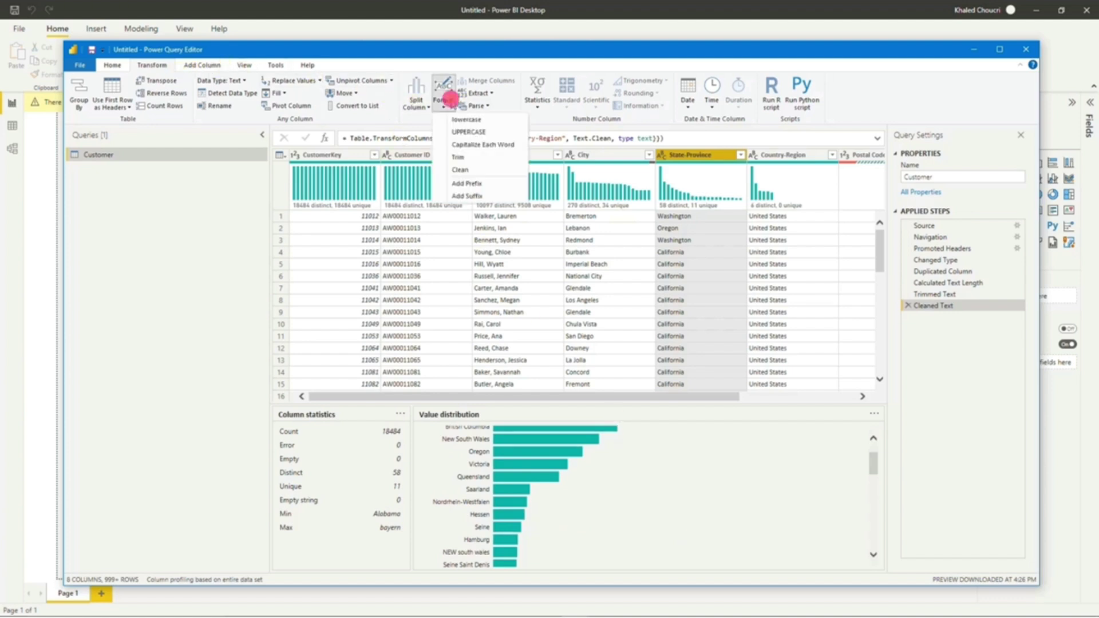
click(469, 145)
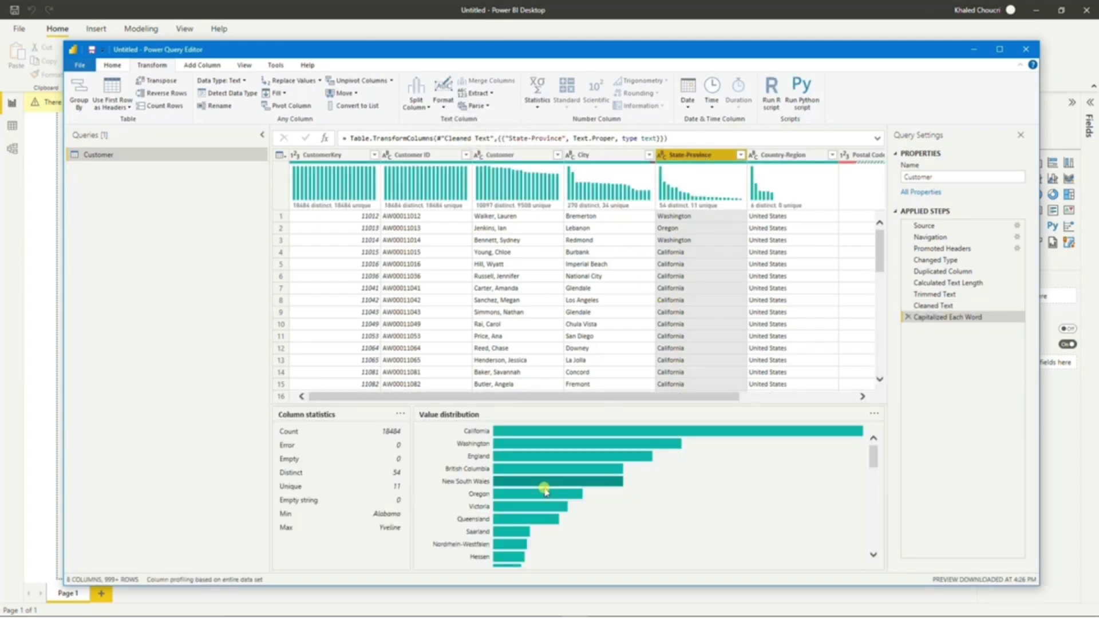
Step: Compare the New South Wales entry in the State-Province distribution before and after the capitalization
mouse_move(518, 485)
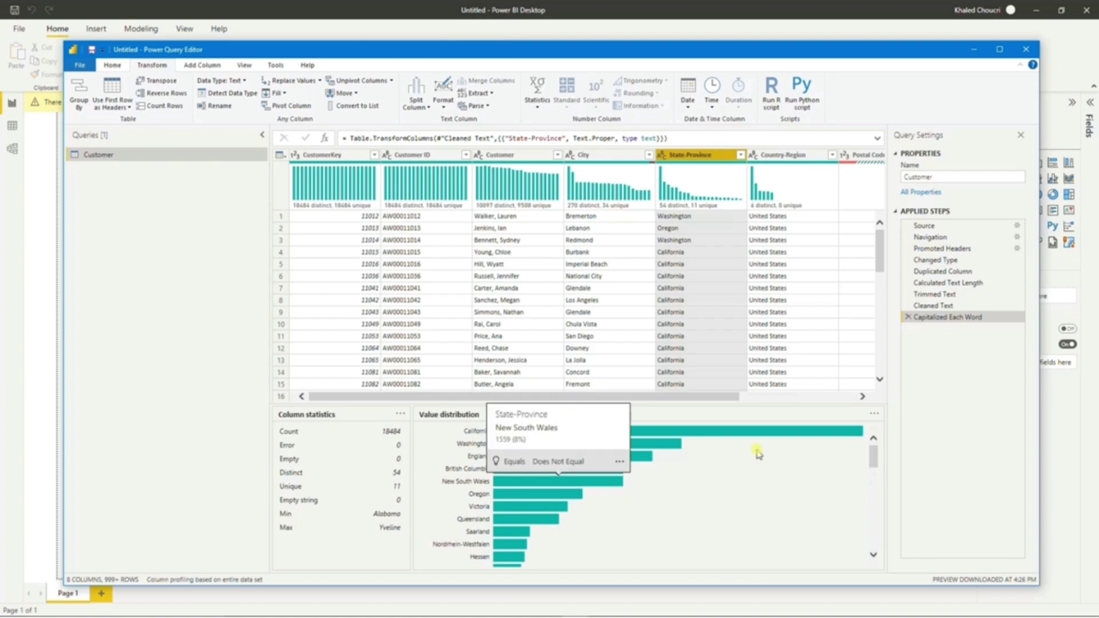
click(931, 306)
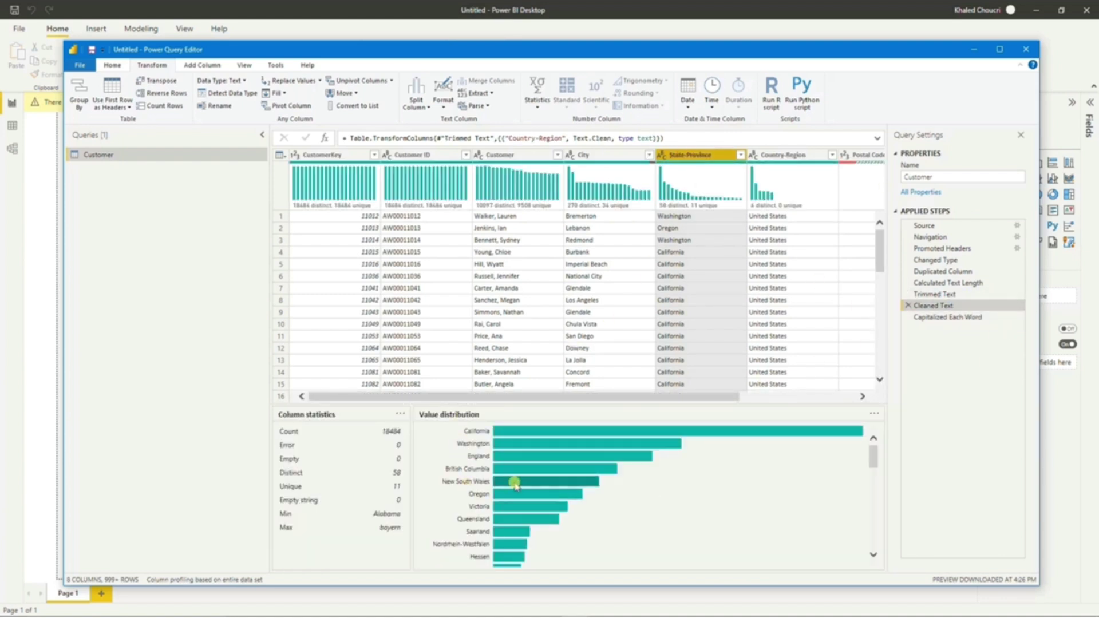
mouse_move(517, 485)
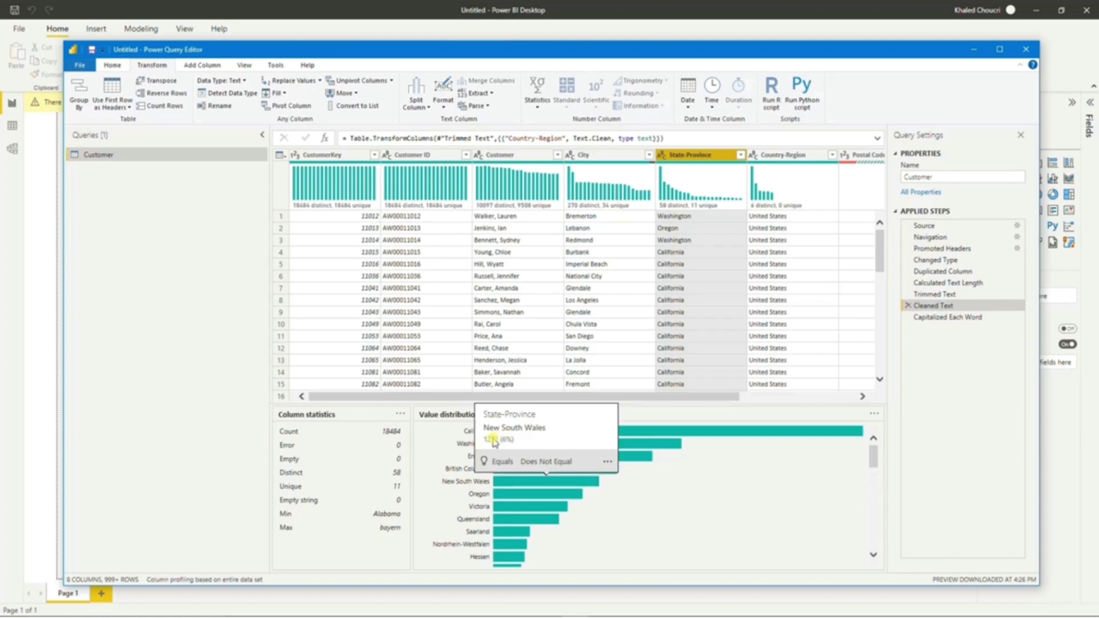
click(948, 317)
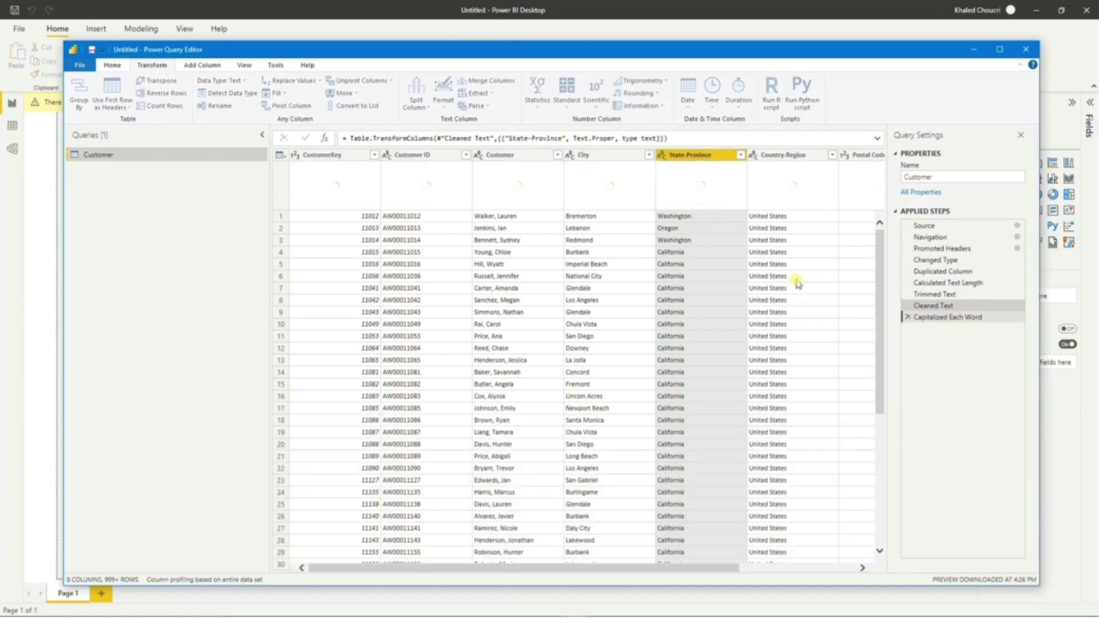
Step: Split the Customer column by the comma delimiter at each occurrence
click(518, 155)
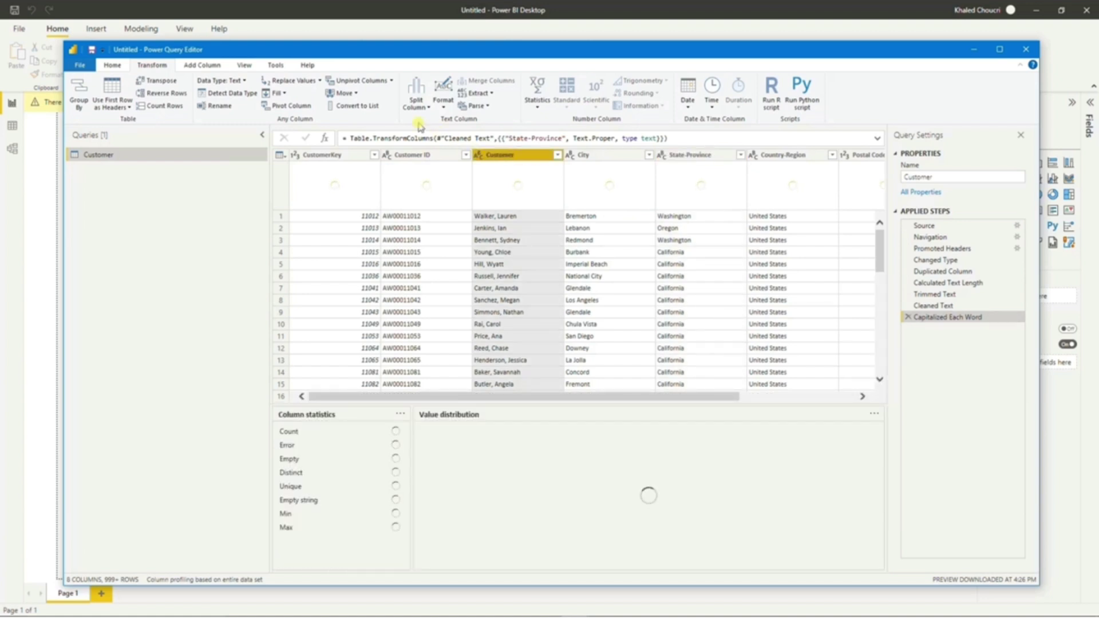
click(418, 103)
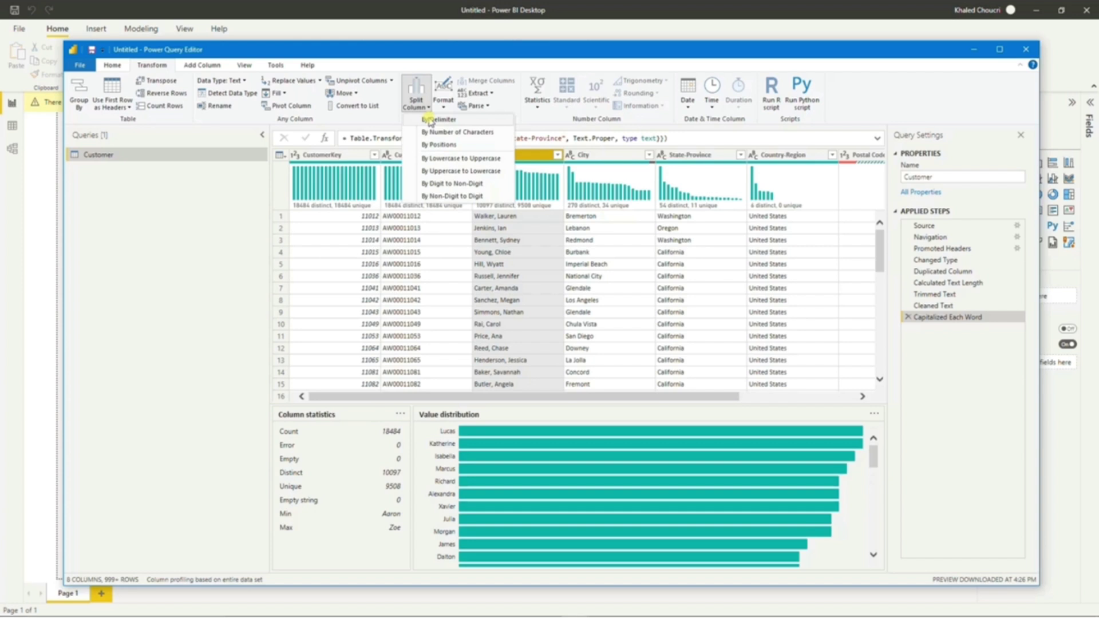
click(430, 119)
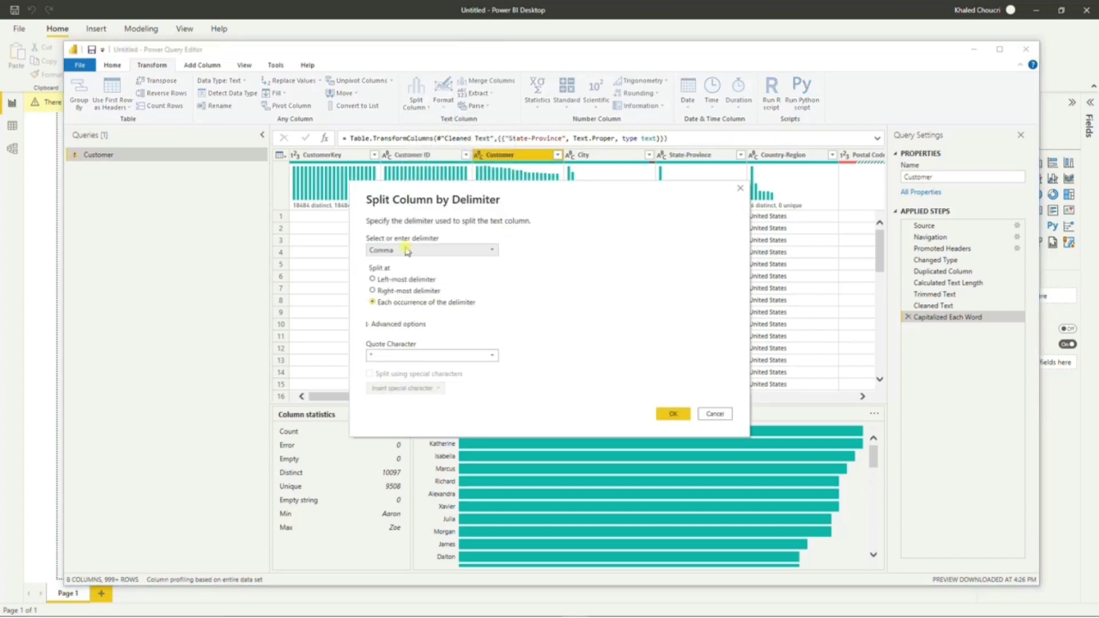
click(671, 413)
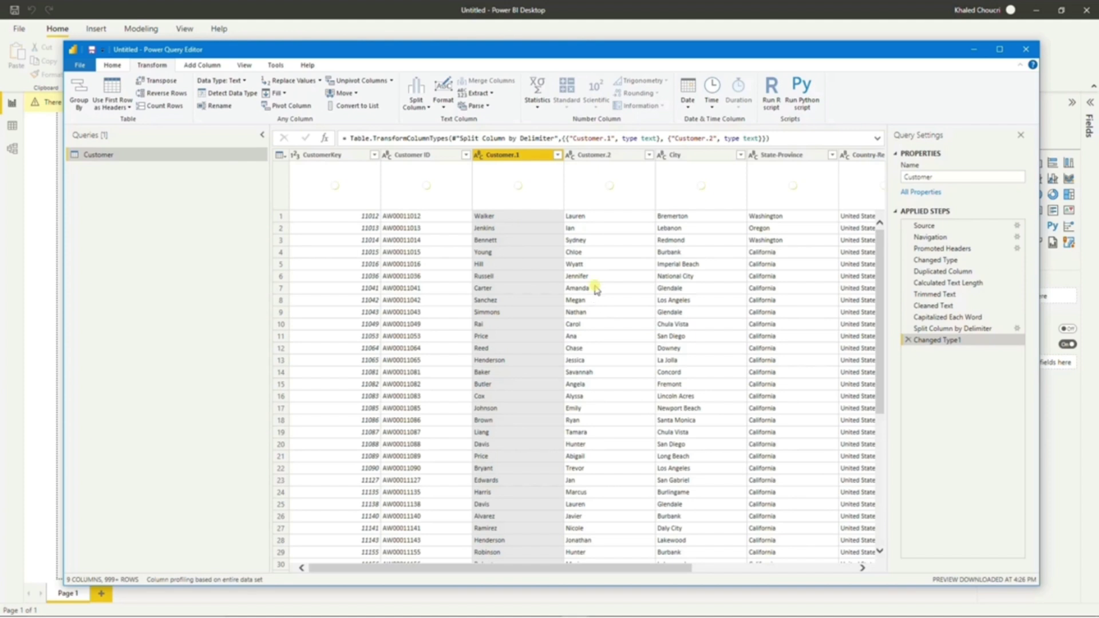
Step: Merge the Customer.2 and Customer.1 columns, in that order, with a space as separator
click(617, 155)
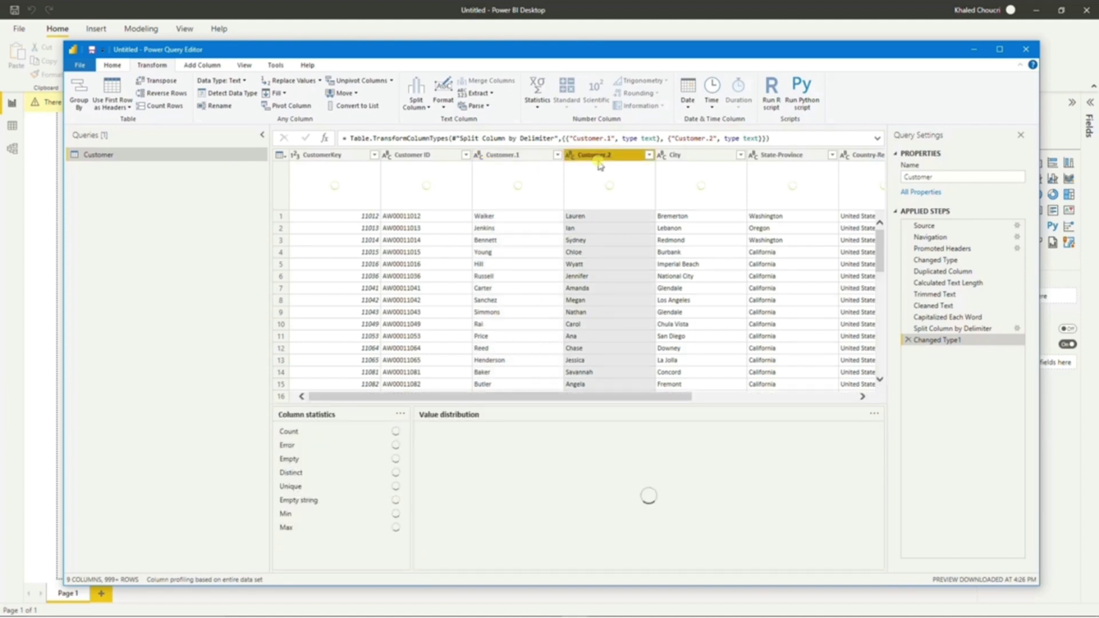
ctrl+click(518, 156)
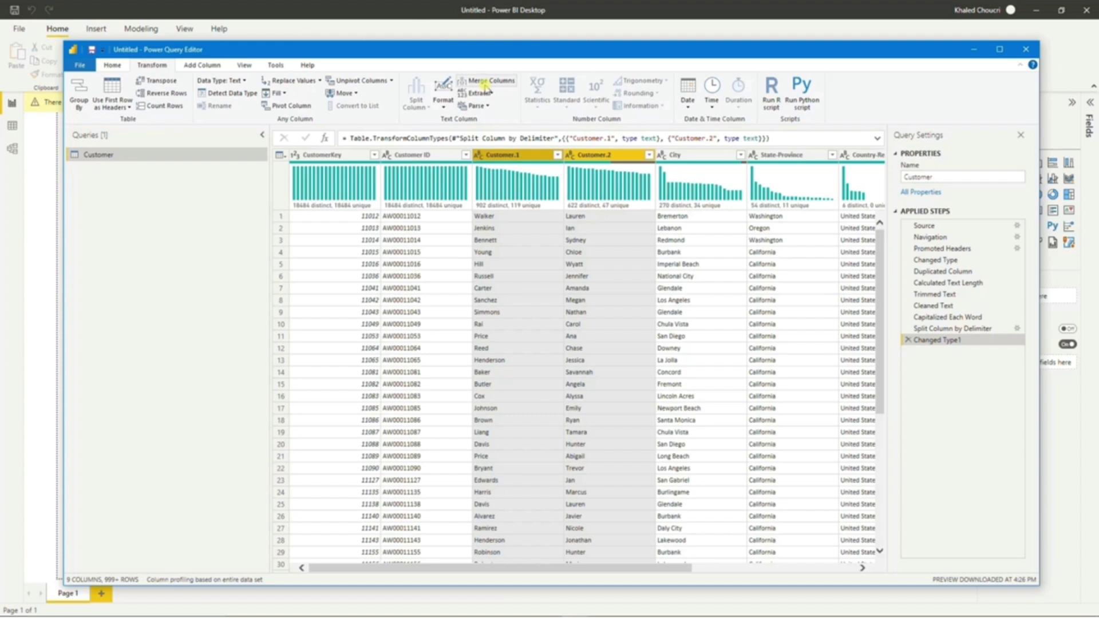
click(486, 85)
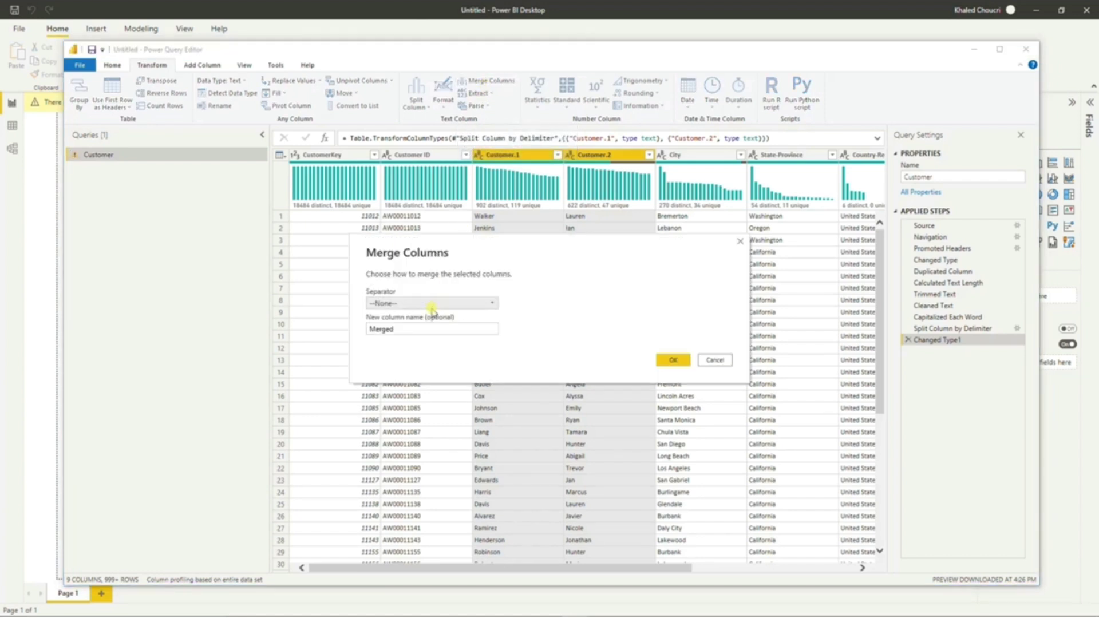
click(432, 304)
click(386, 372)
click(668, 361)
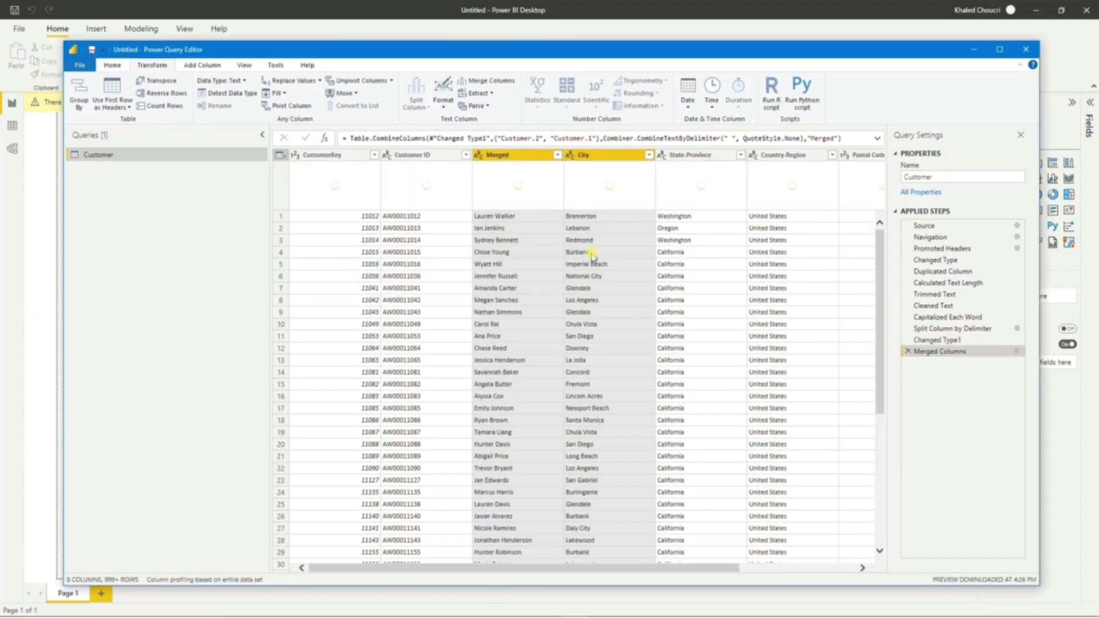
Step: Rename the merged column as Customer Name
click(503, 154)
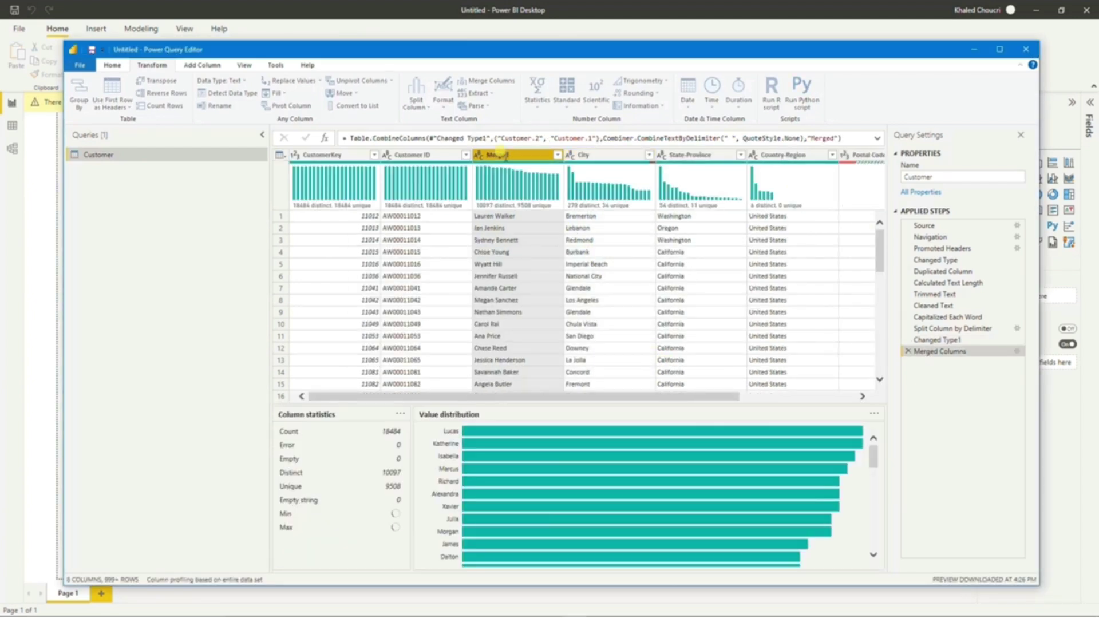
double_click(505, 155)
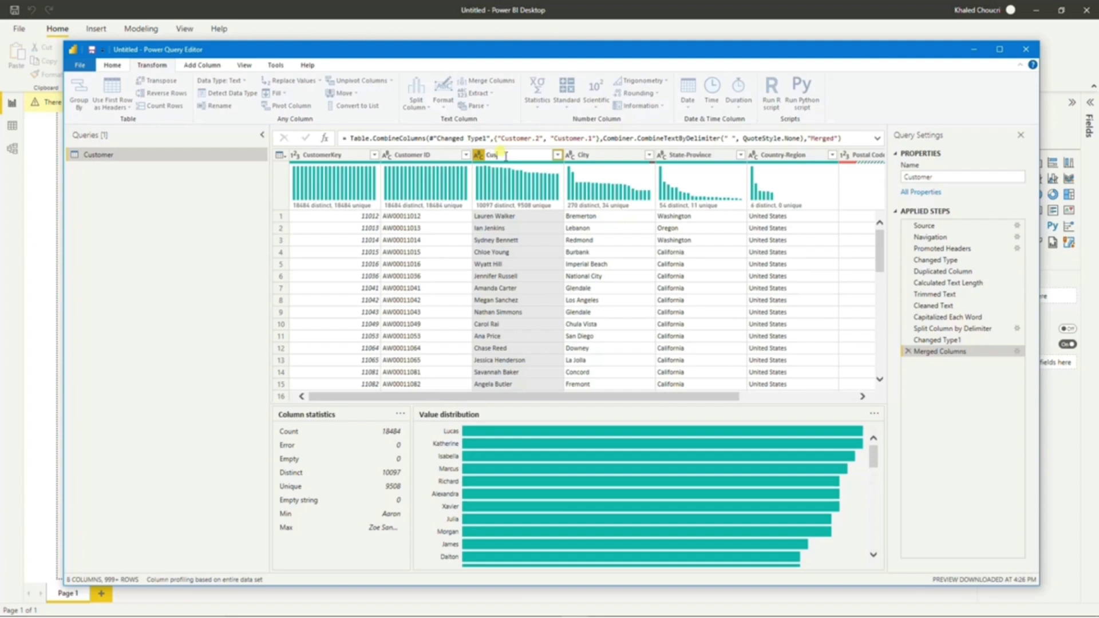
text(Customer Name\)
key(Return)
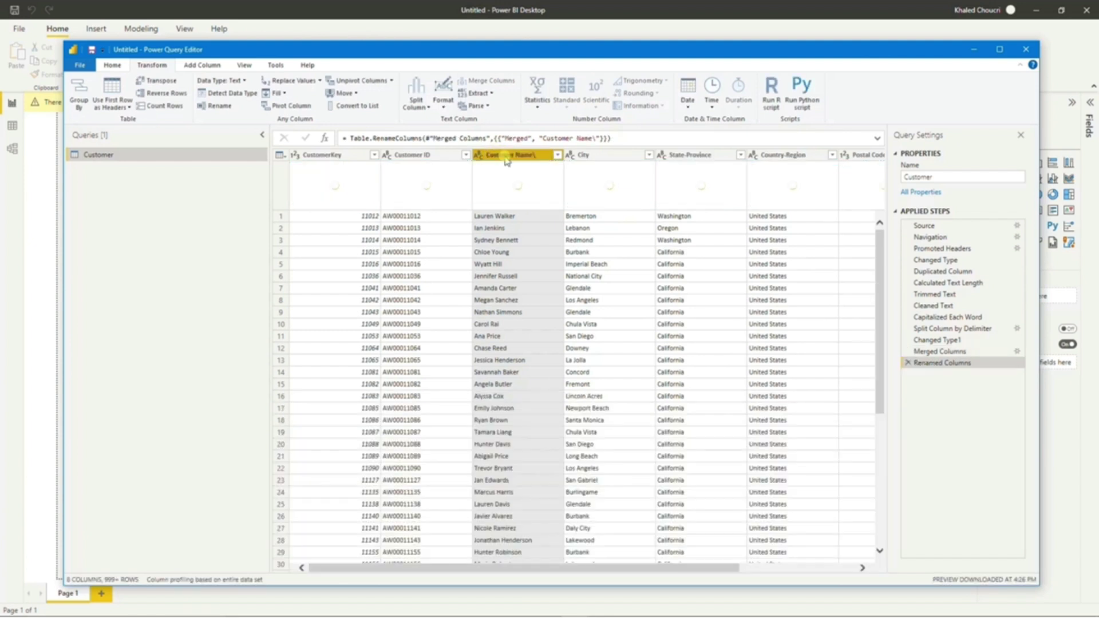
click(532, 150)
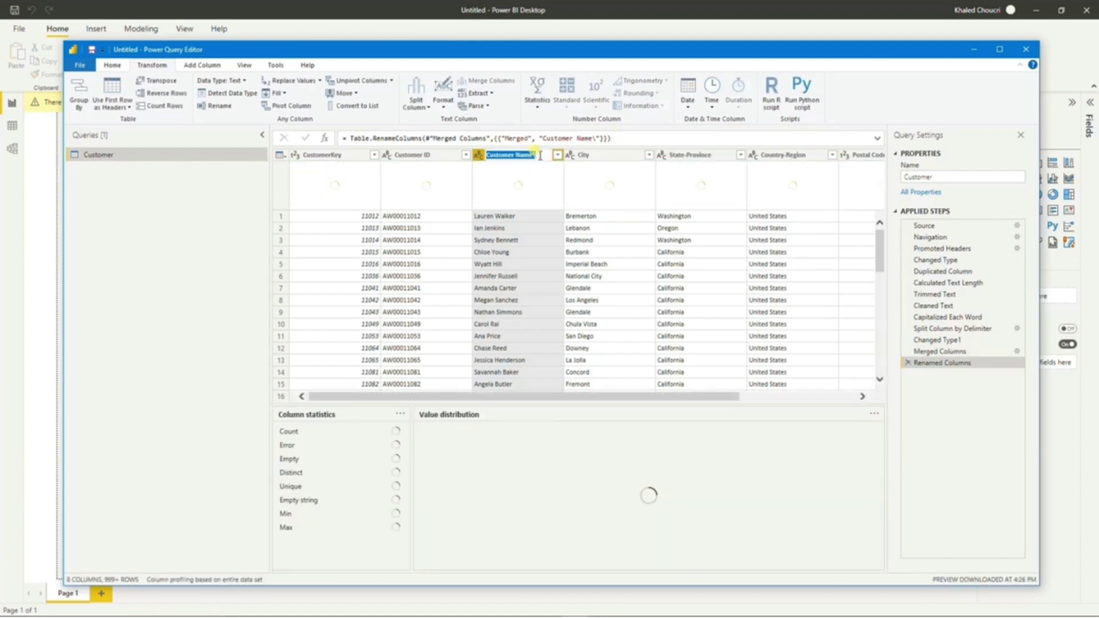
key(BackSpace)
key(Return)
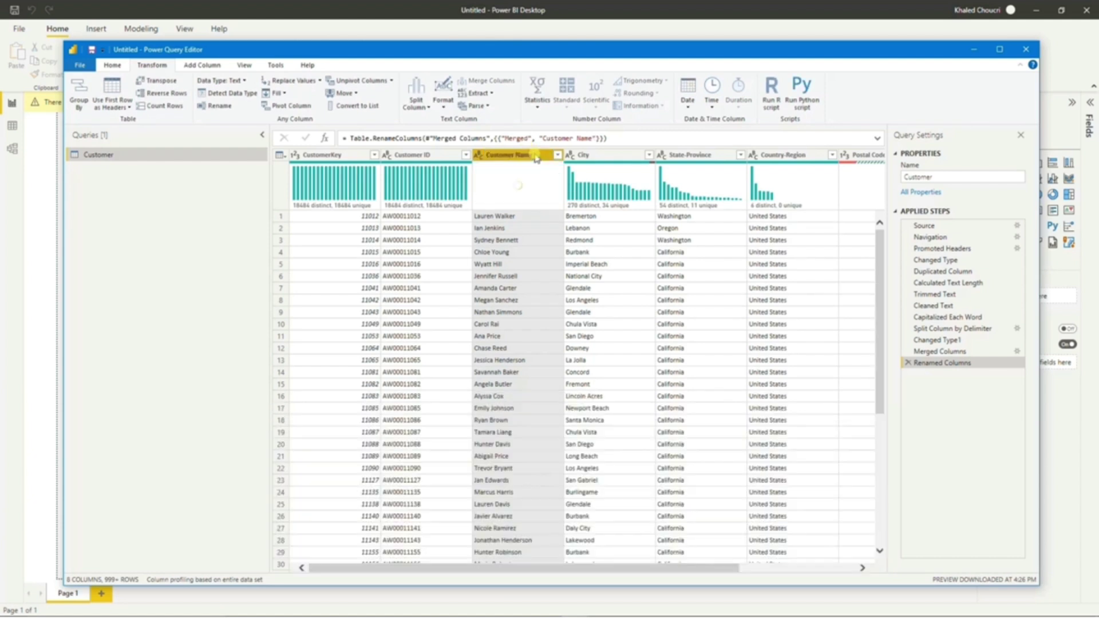
Step: Add the suffix "- Customer" to every value of the Customer Name column
click(450, 99)
click(467, 196)
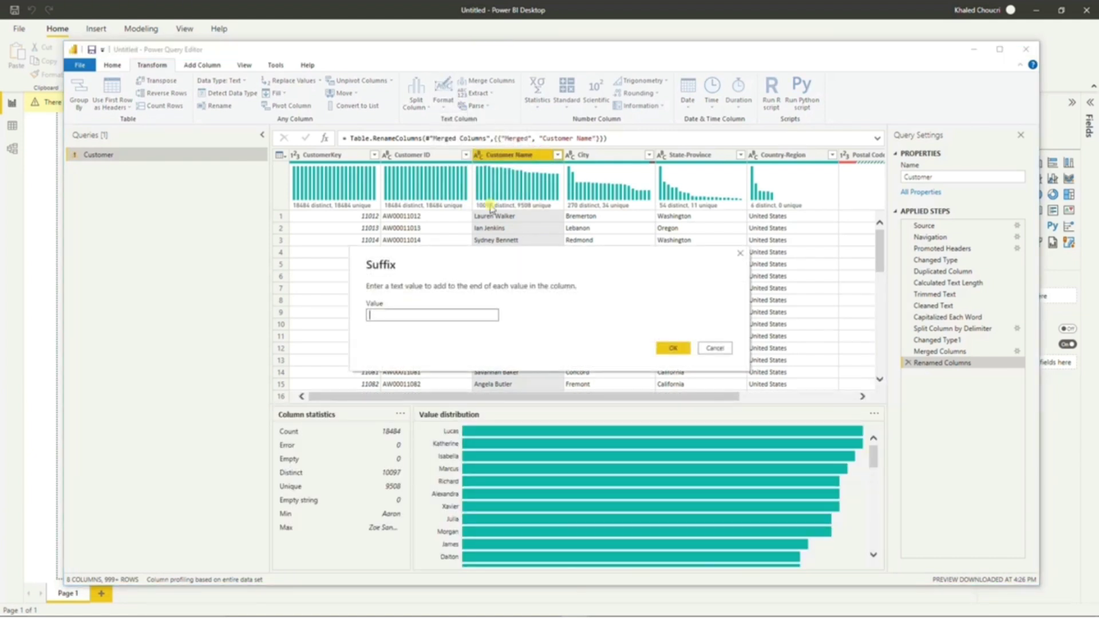
text(- Customer)
click(673, 348)
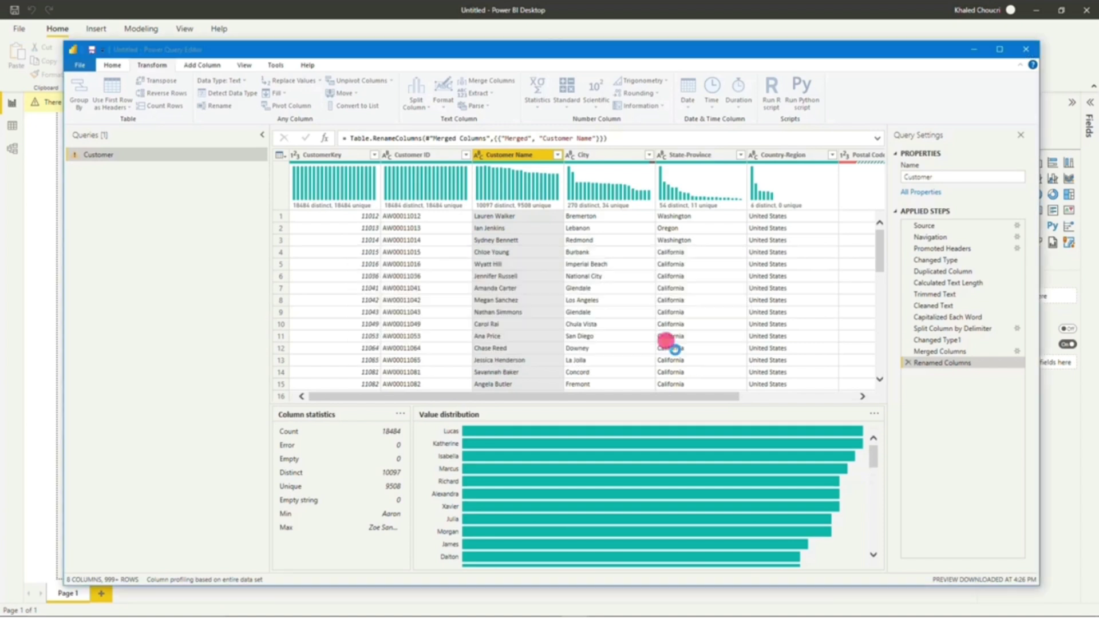
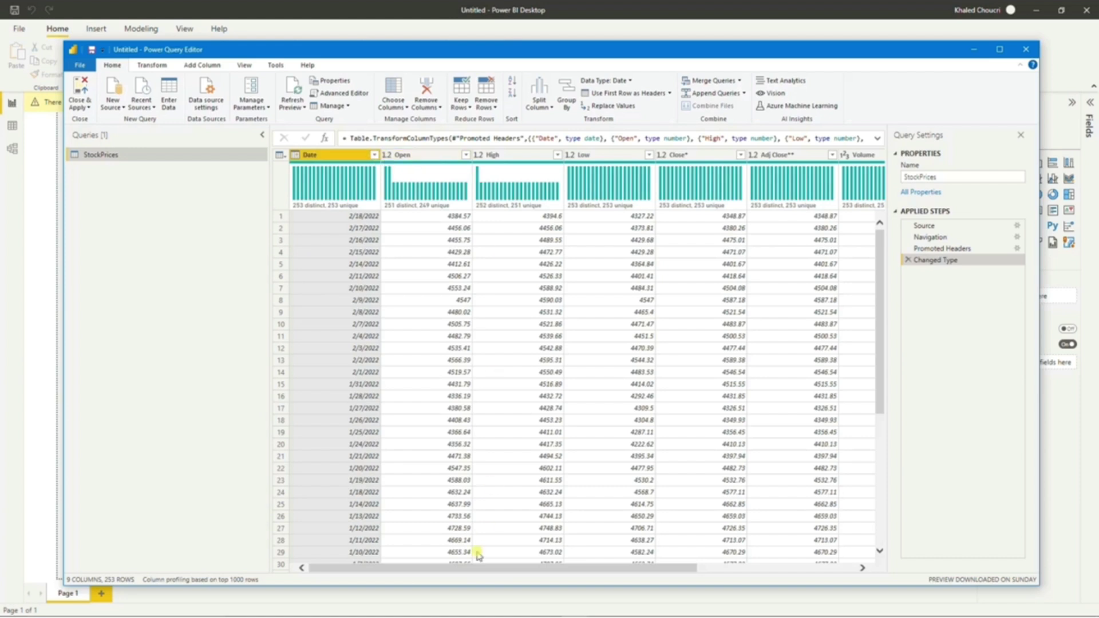
Step: Display the column statistics and value distribution of the StockPrices query's Date column
mouse_move(486, 569)
mouse_down()
mouse_move(712, 574)
mouse_move(496, 571)
mouse_up()
click(360, 184)
drag(627, 568, 487, 523)
click(241, 65)
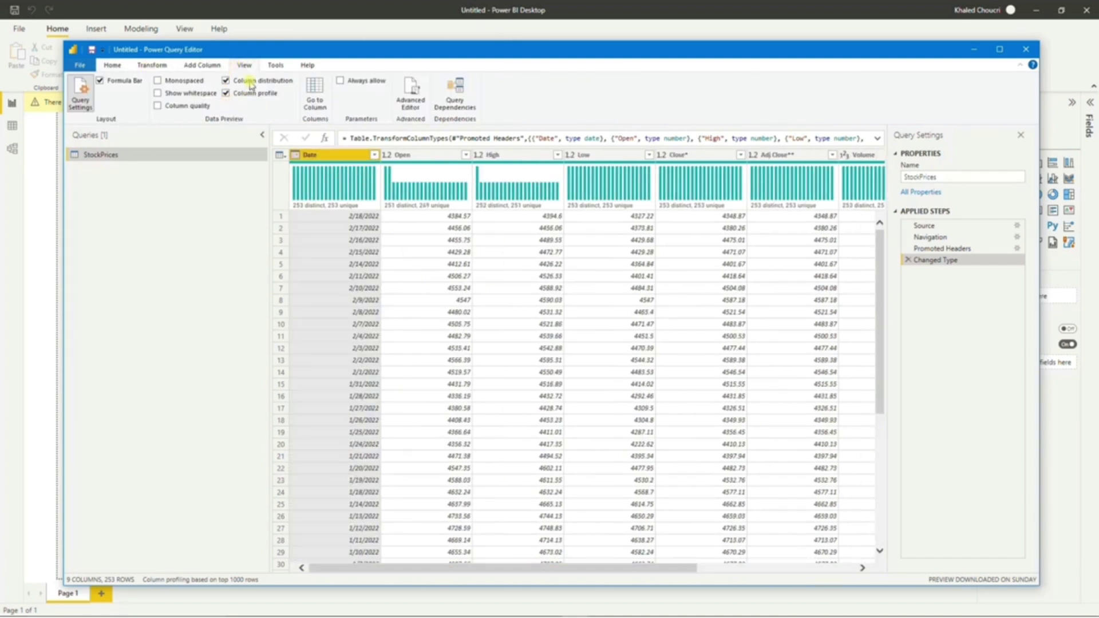
click(324, 154)
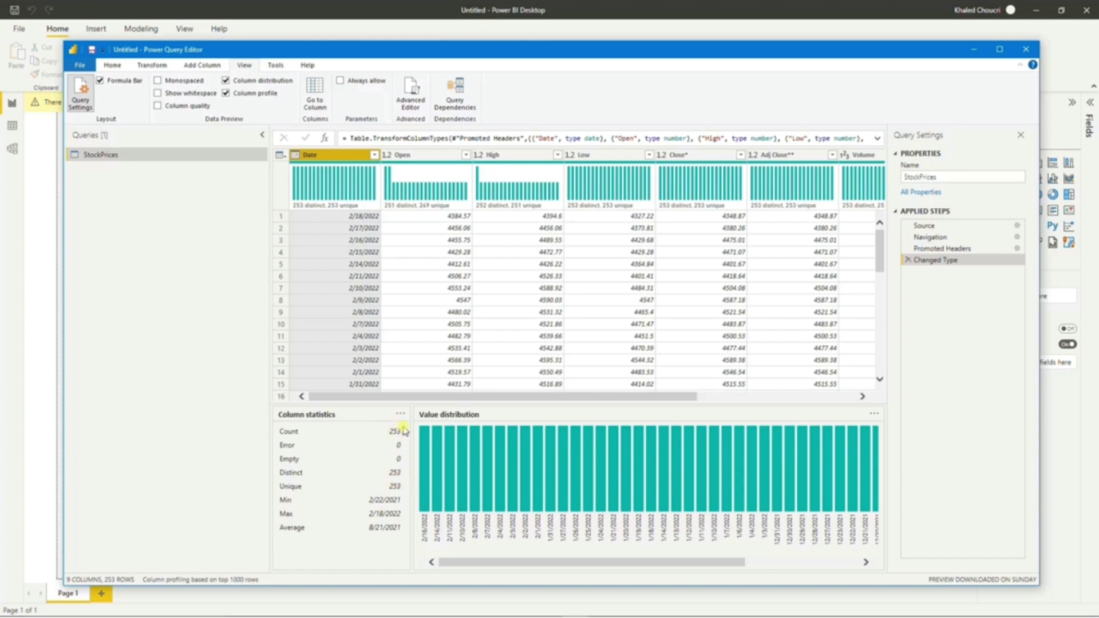
Step: Divide every value of the StockPrices query's Volume column by 1000000
drag(467, 567, 431, 556)
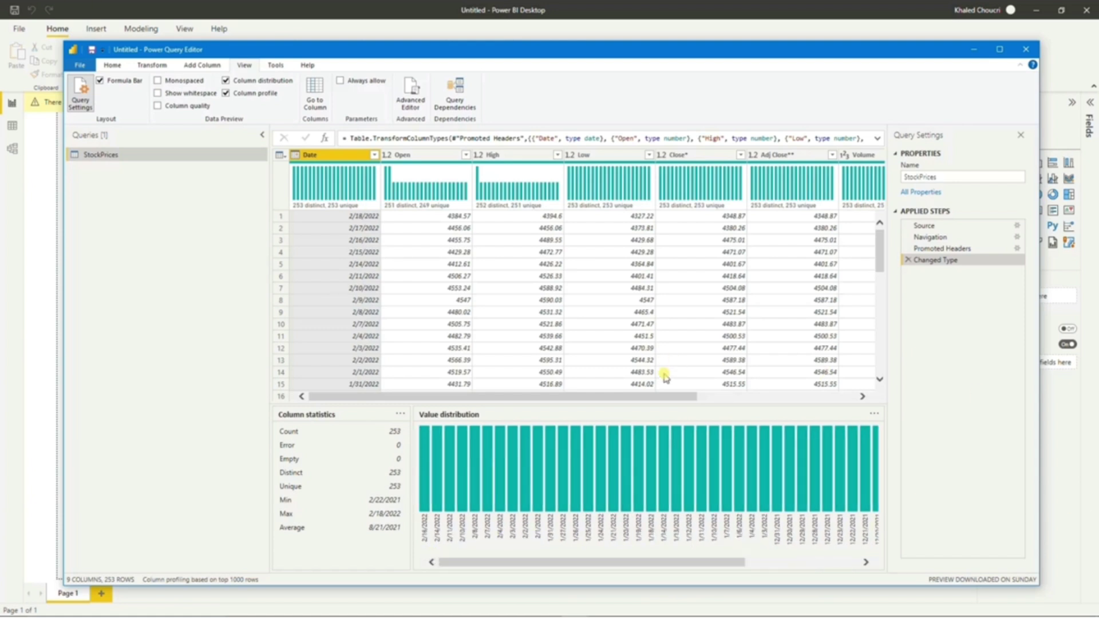
drag(624, 396, 790, 397)
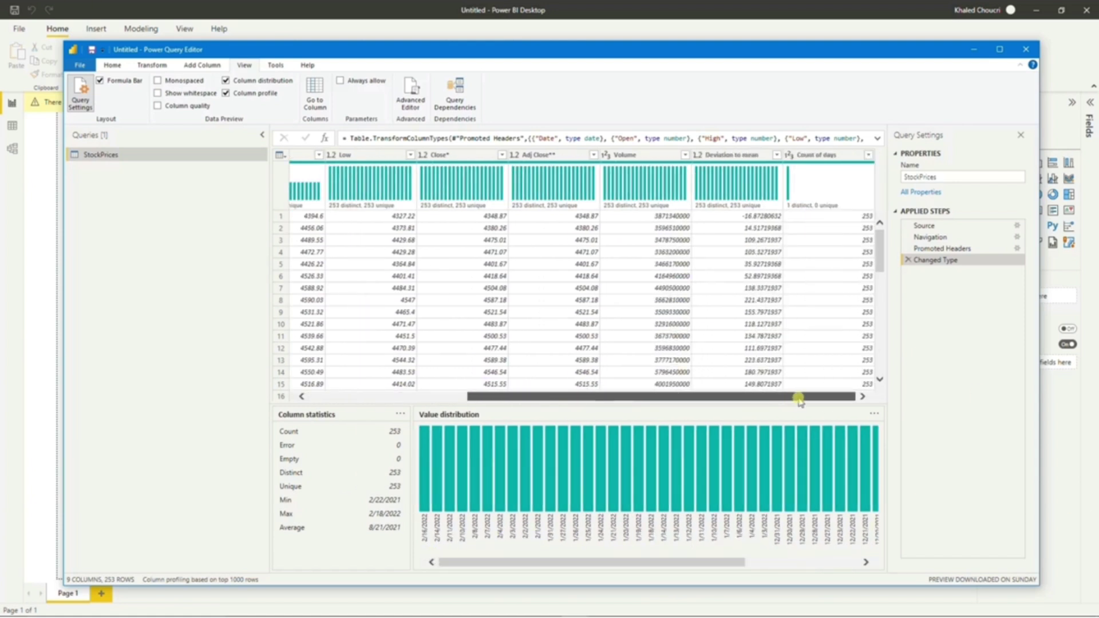
click(665, 157)
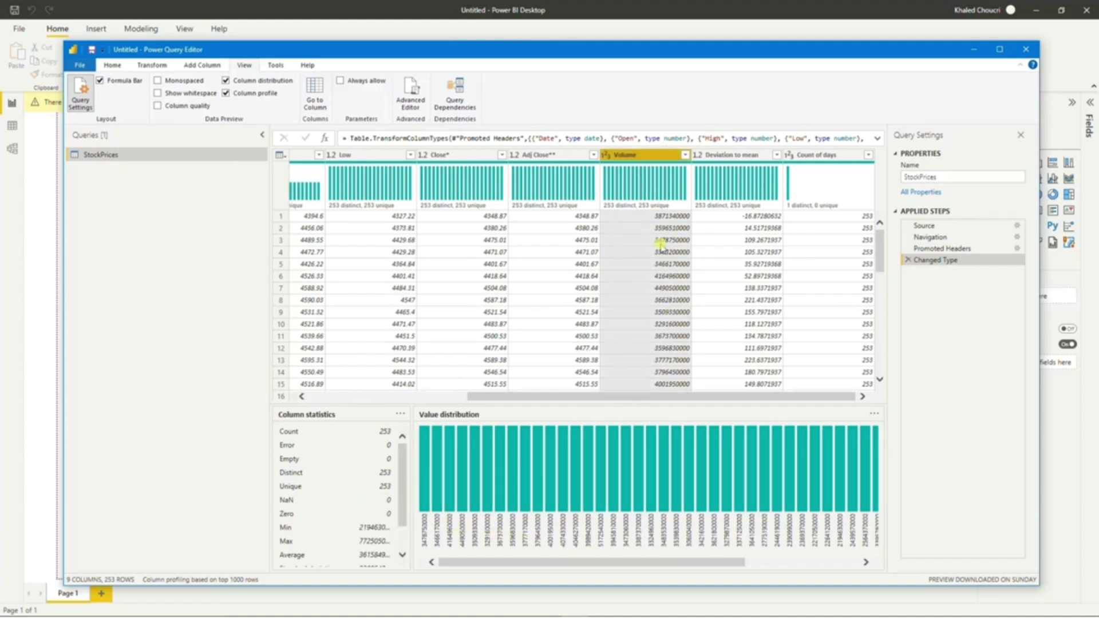
click(152, 64)
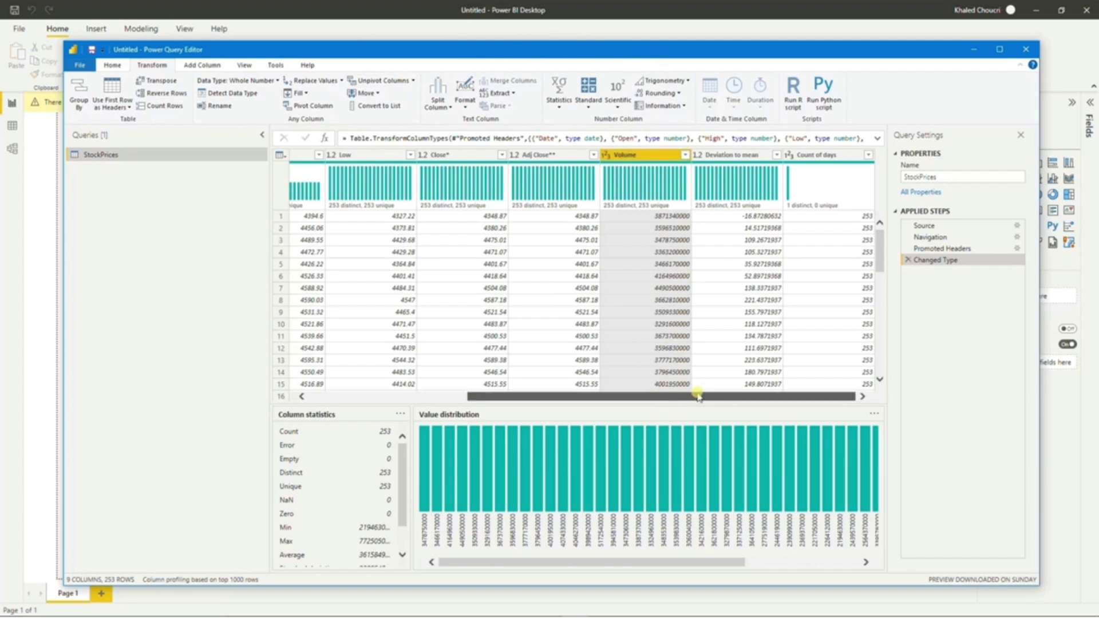
drag(673, 398, 653, 397)
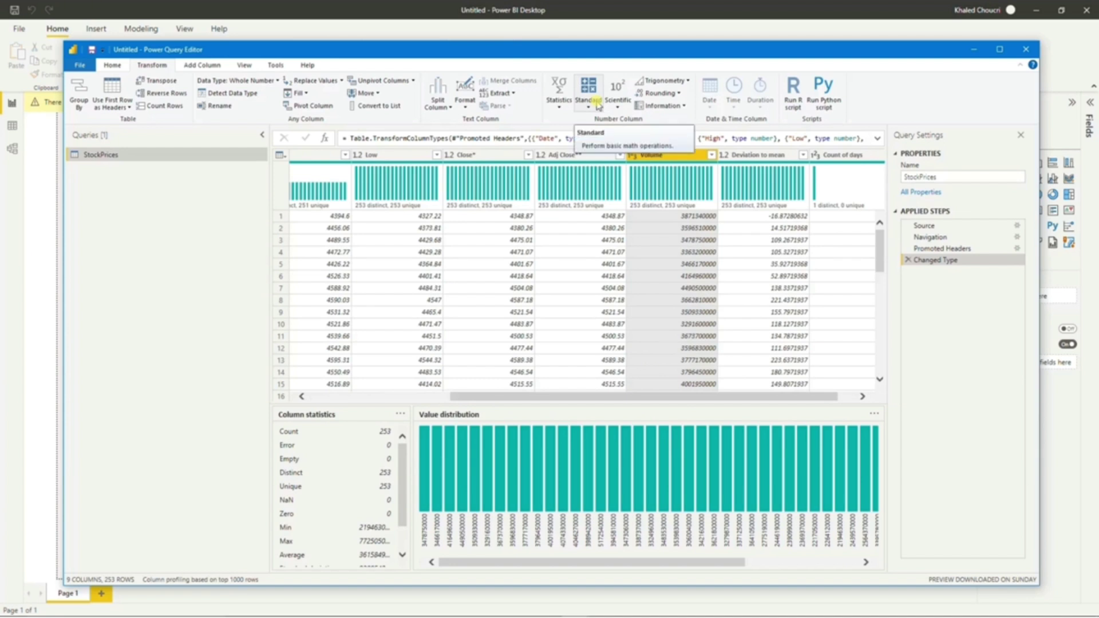
click(598, 106)
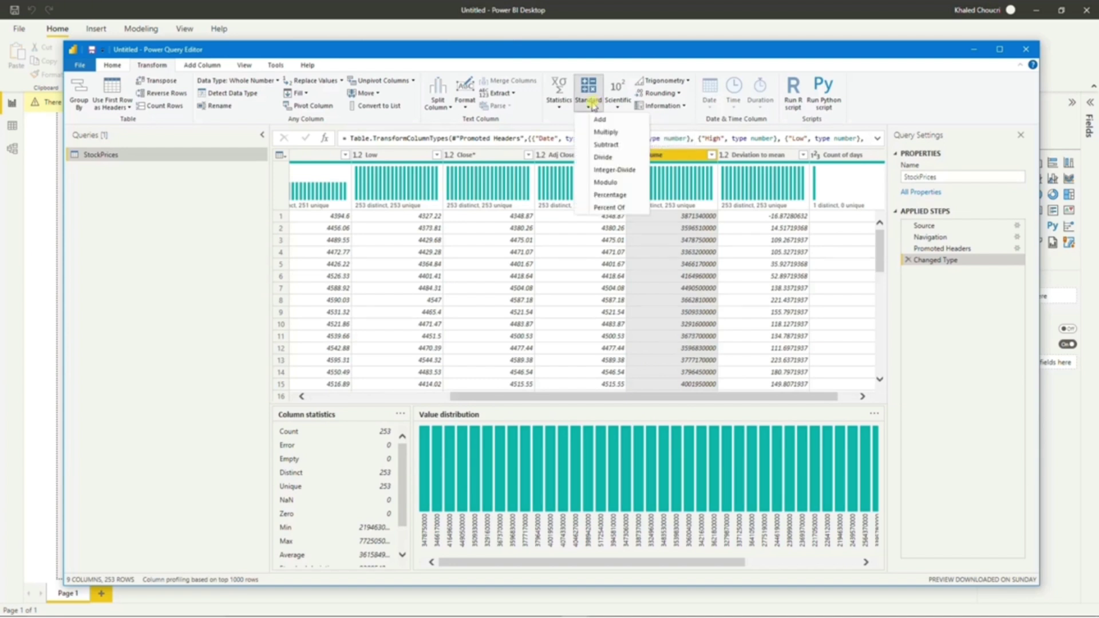
click(603, 157)
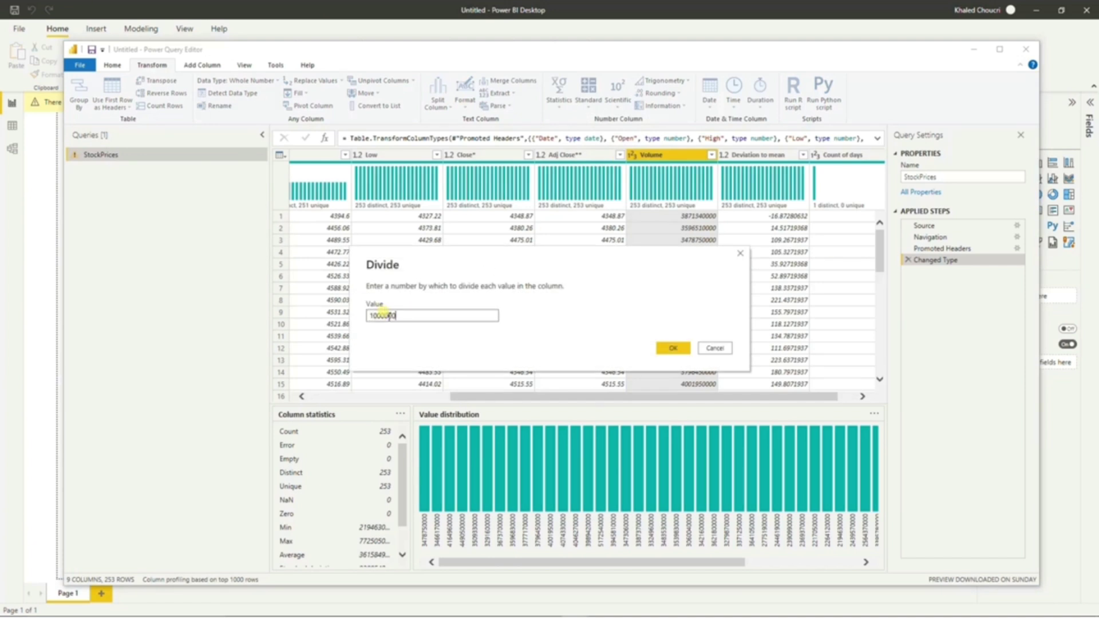
key(Return)
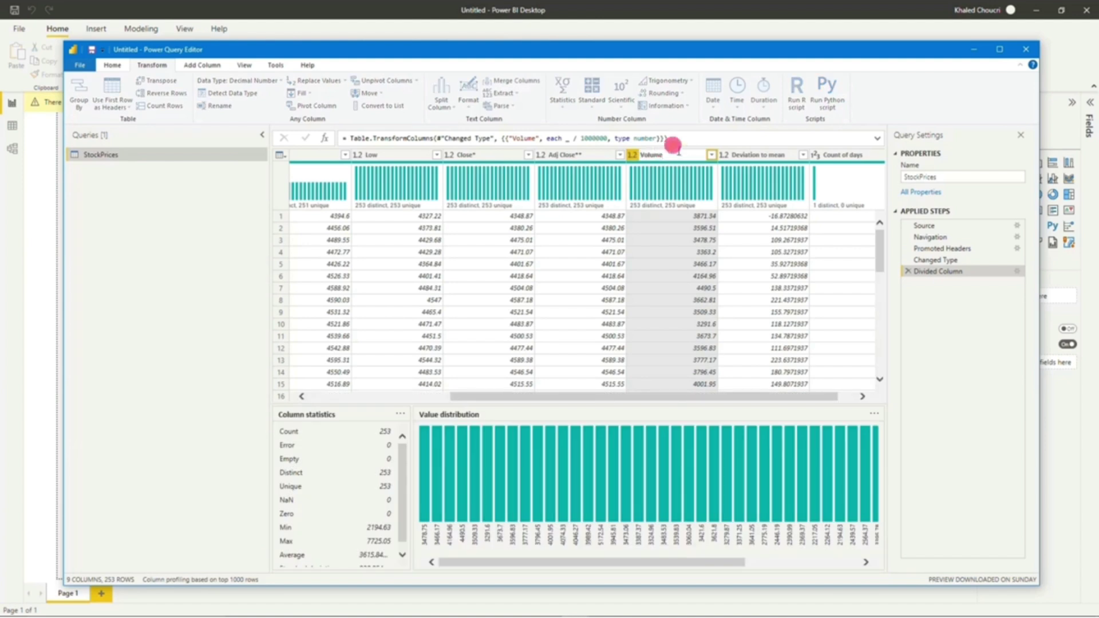
Step: Rename the Volume column as Volume (millions)
click(678, 151)
text((millions))
key(Return)
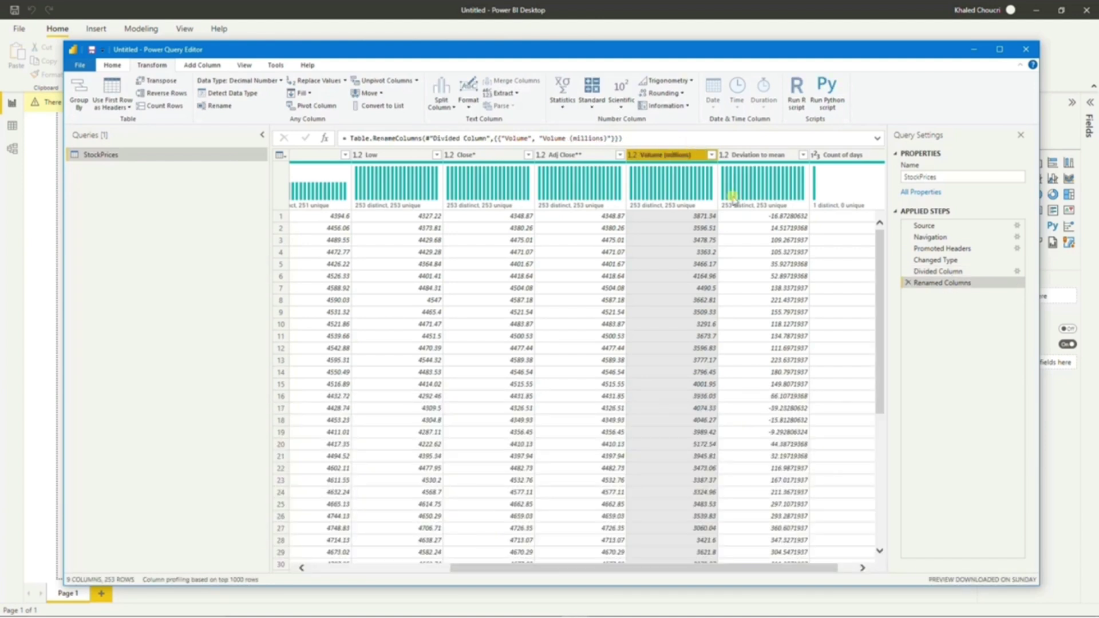
Step: Check the Adj Close** column's statistics and square every value of the Deviation to mean column
click(776, 248)
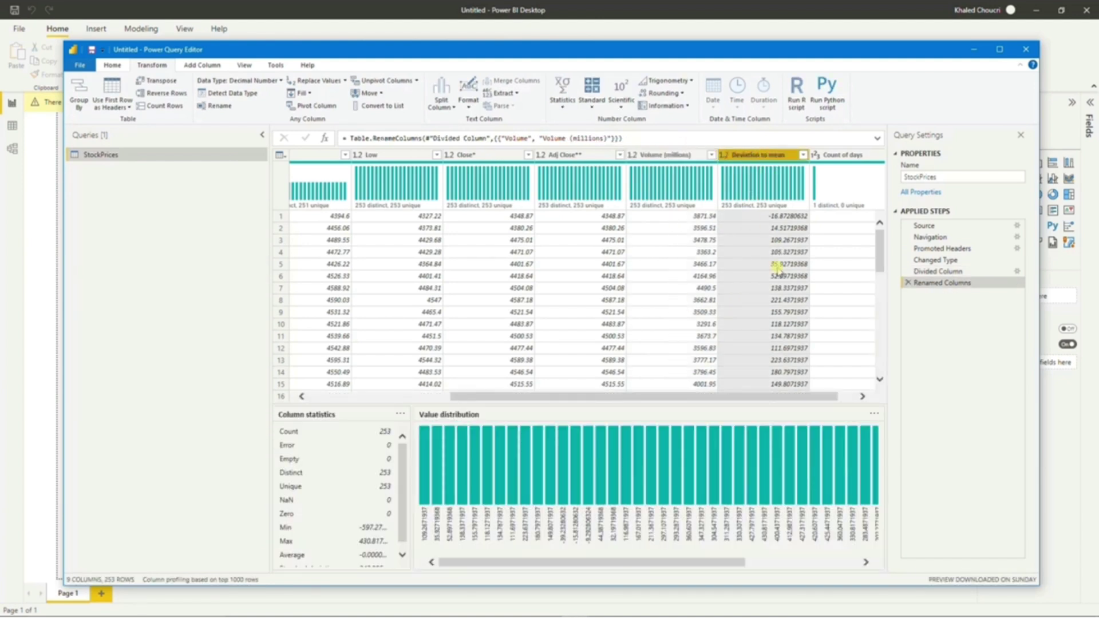
drag(770, 400, 805, 390)
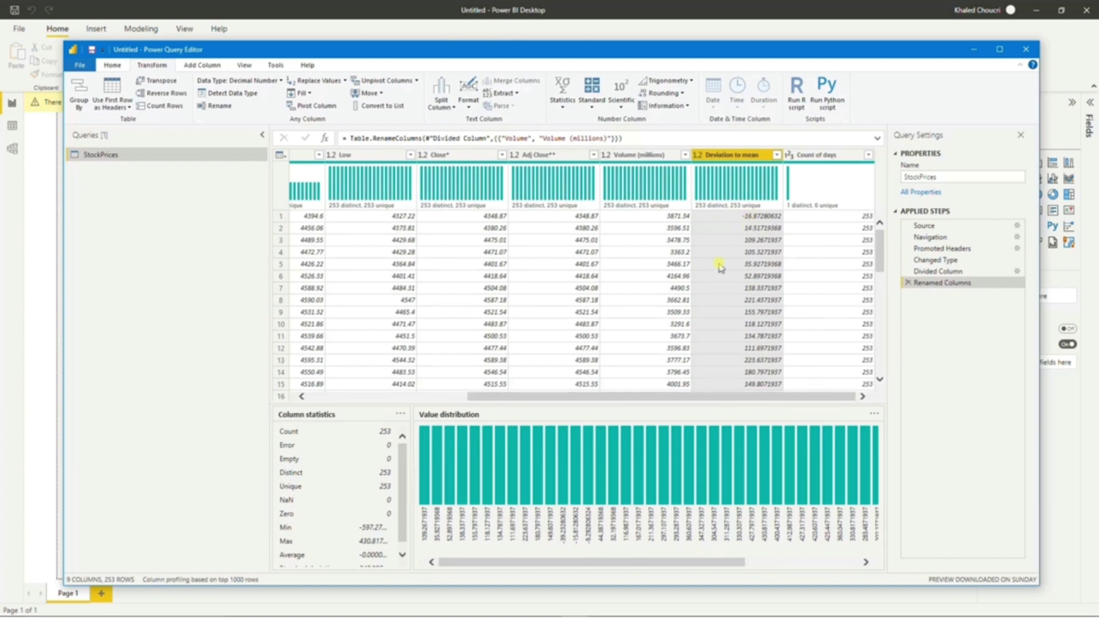
click(545, 155)
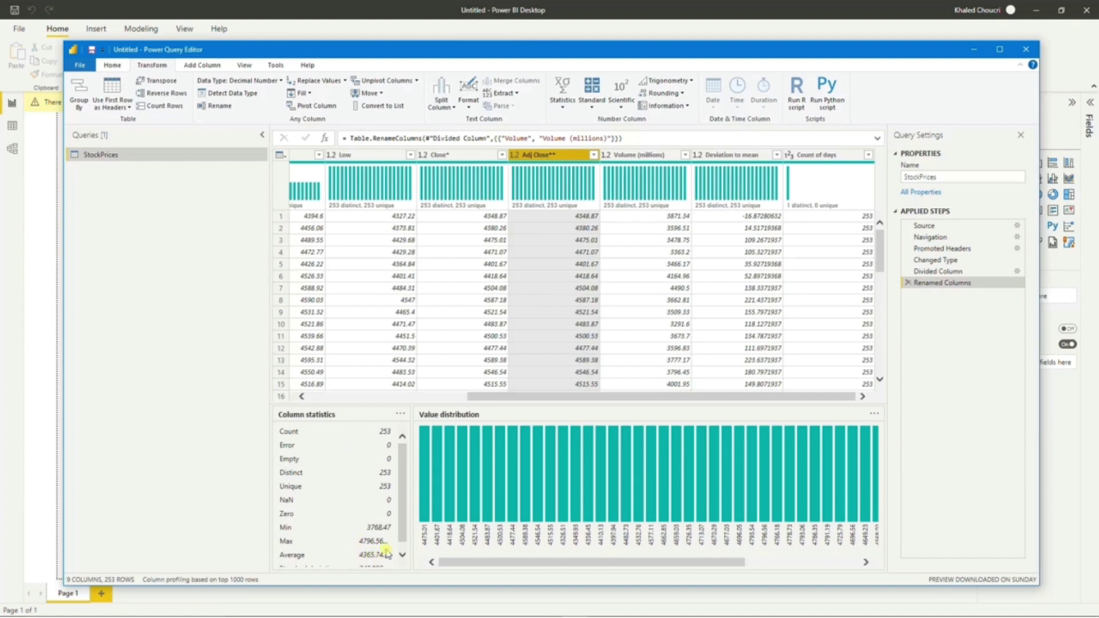
click(743, 155)
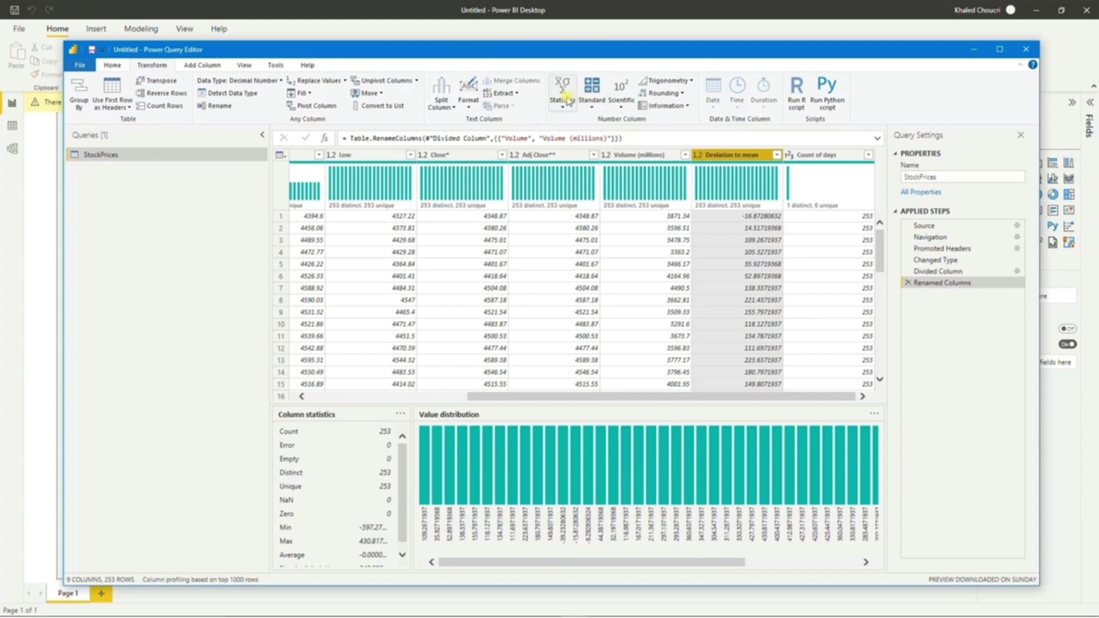
click(624, 97)
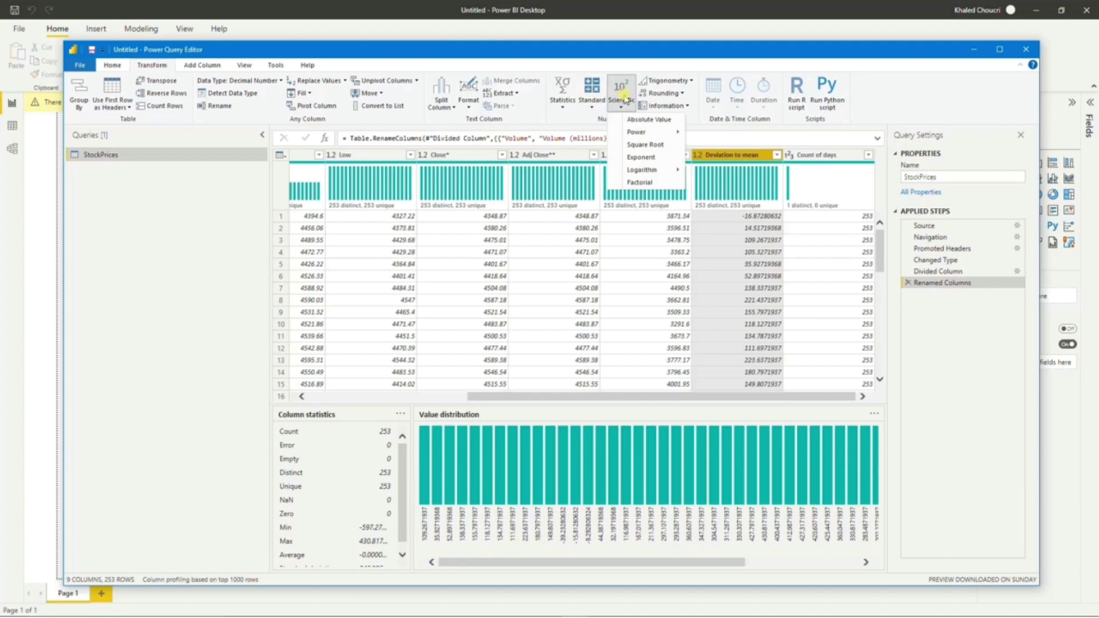
mouse_move(650, 132)
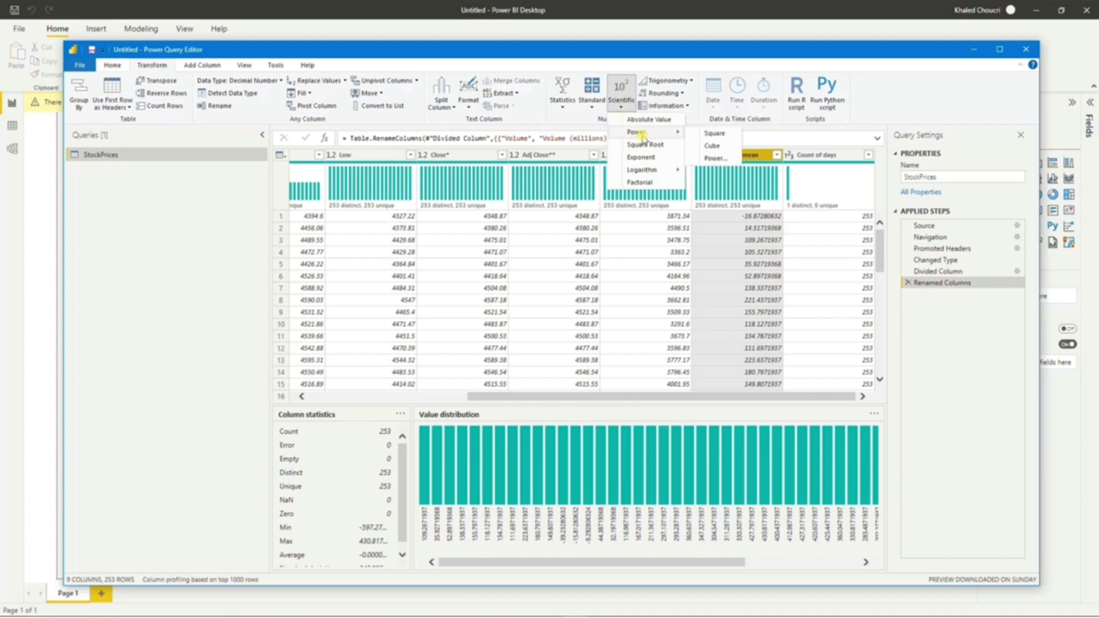
click(713, 134)
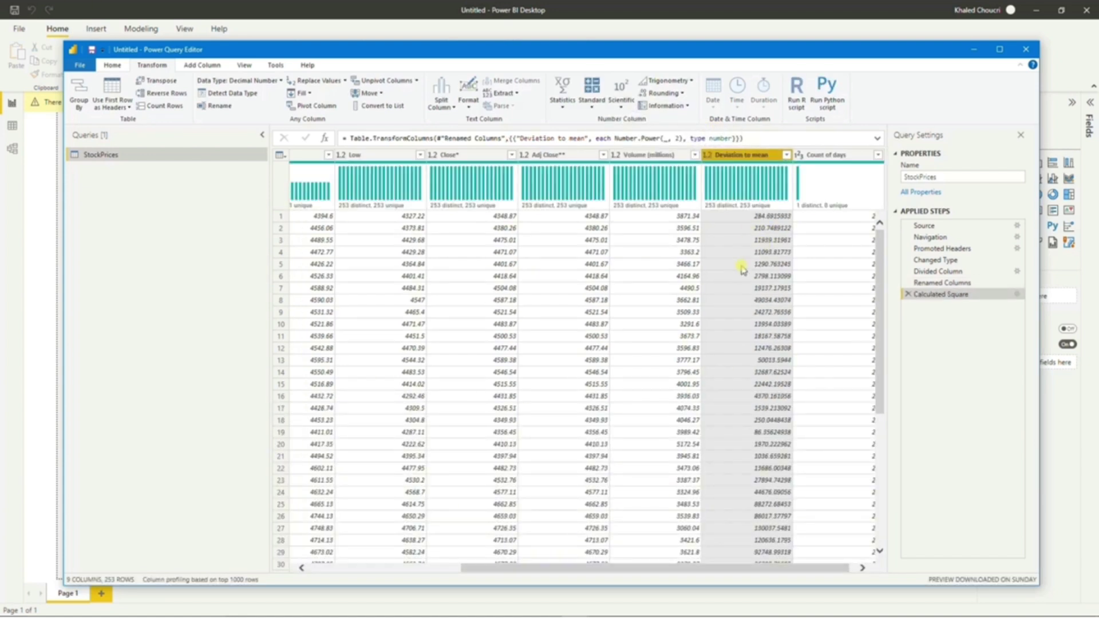
Step: Divide every squared value of the Deviation to mean column by 252
click(594, 105)
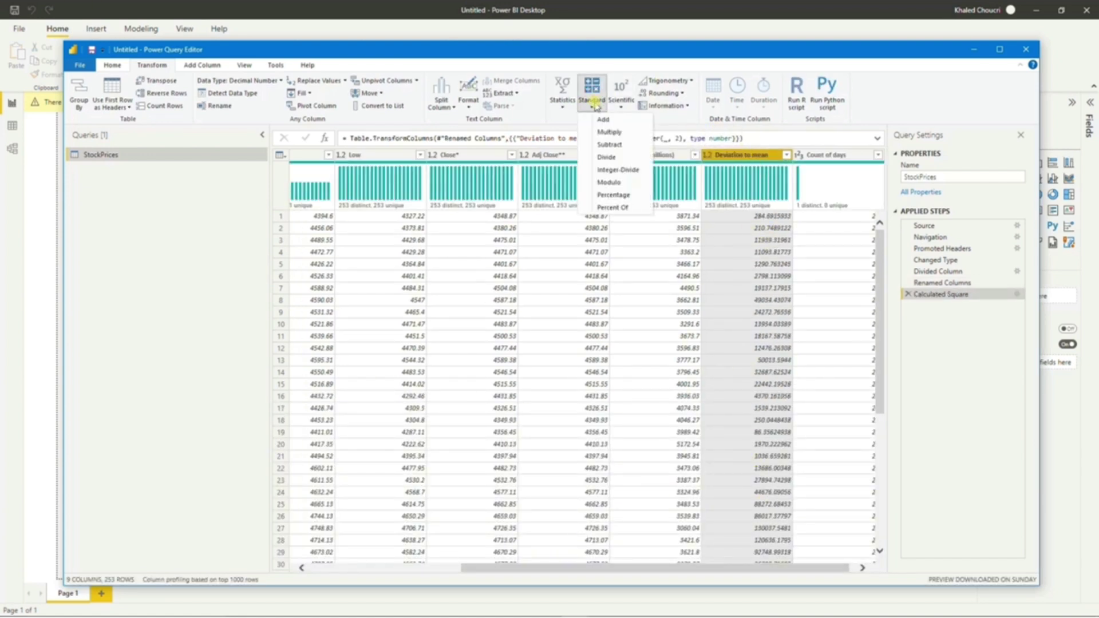
click(609, 158)
click(394, 313)
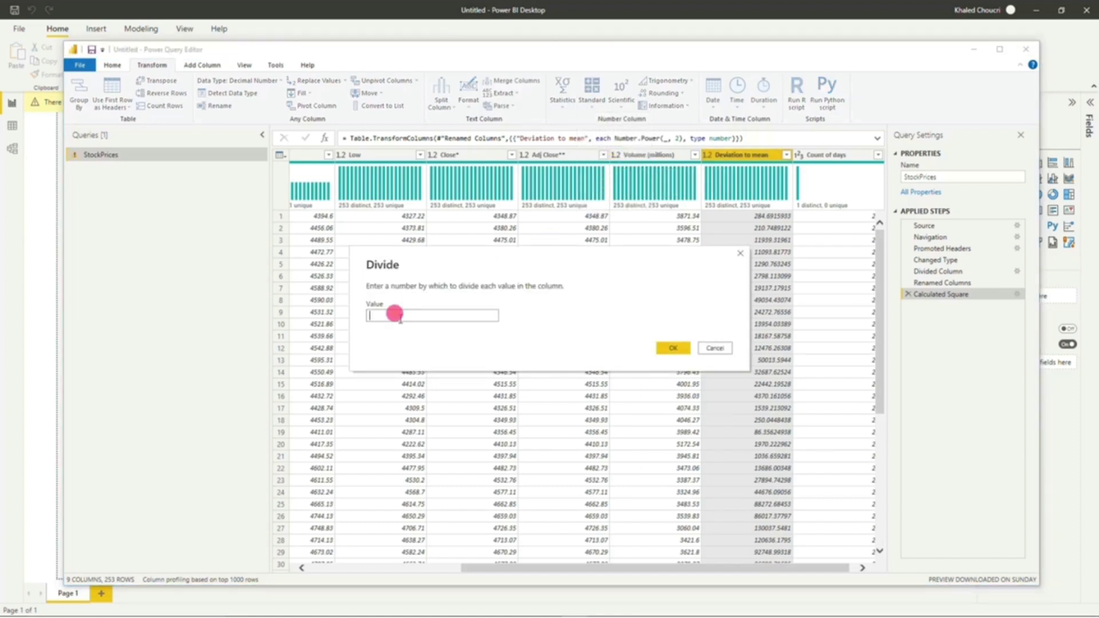
text(252)
key(Return)
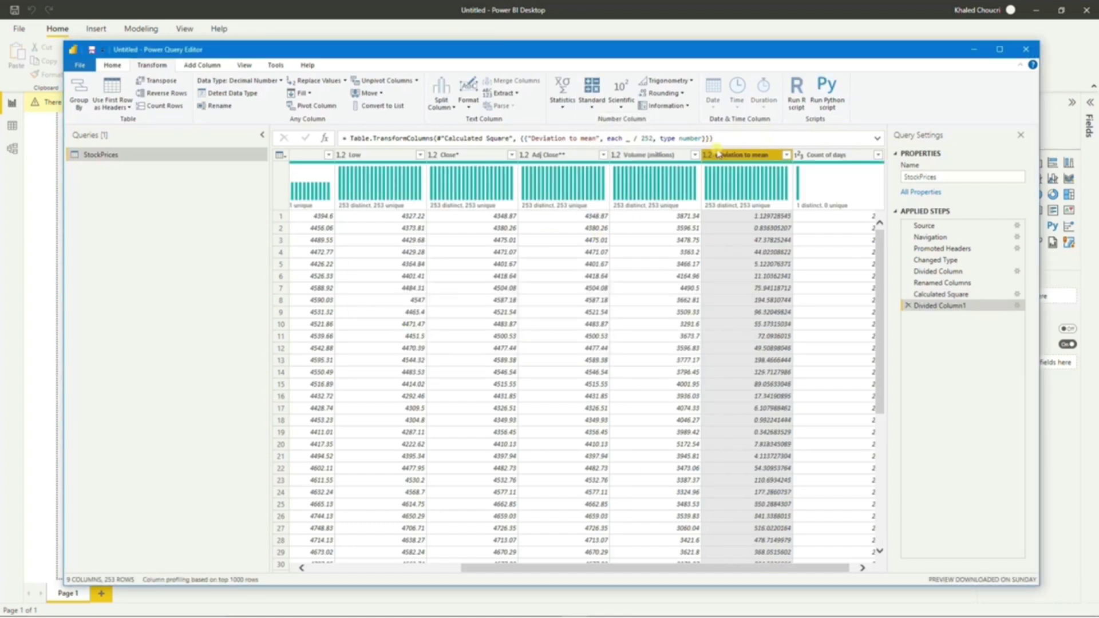
Step: Calculate the sum of all values in the Deviation to mean column
click(746, 155)
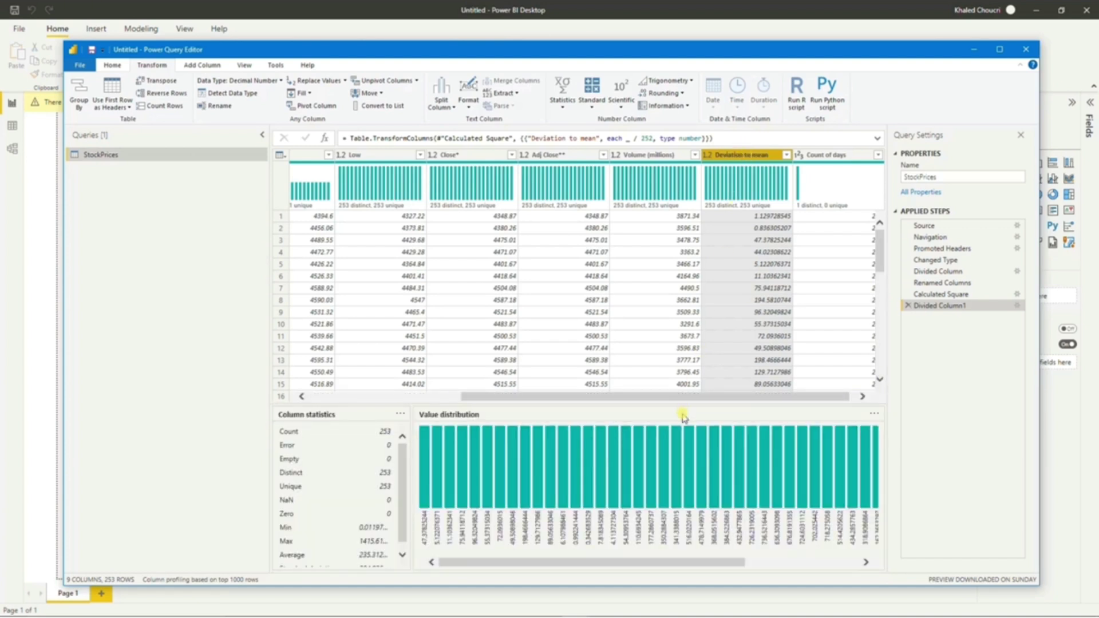
drag(689, 402, 776, 395)
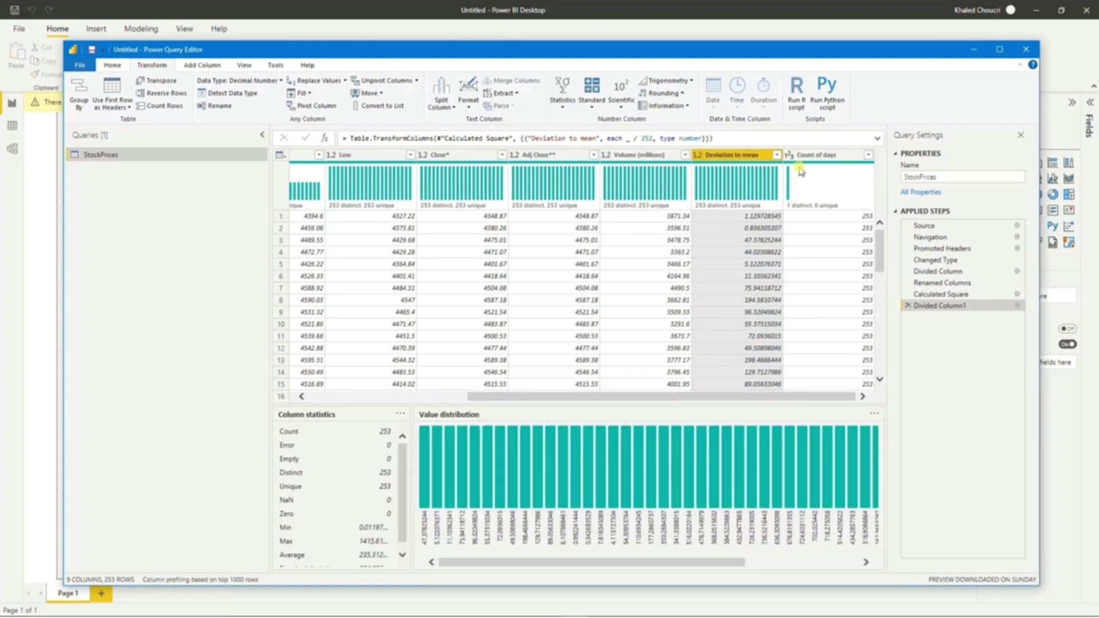
click(595, 108)
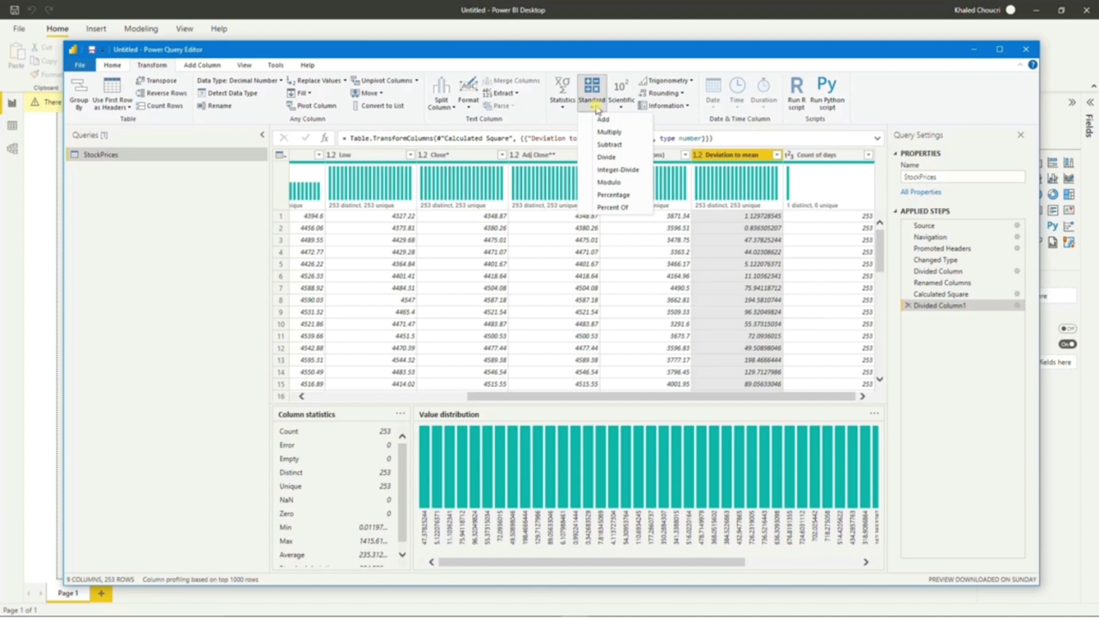
click(562, 102)
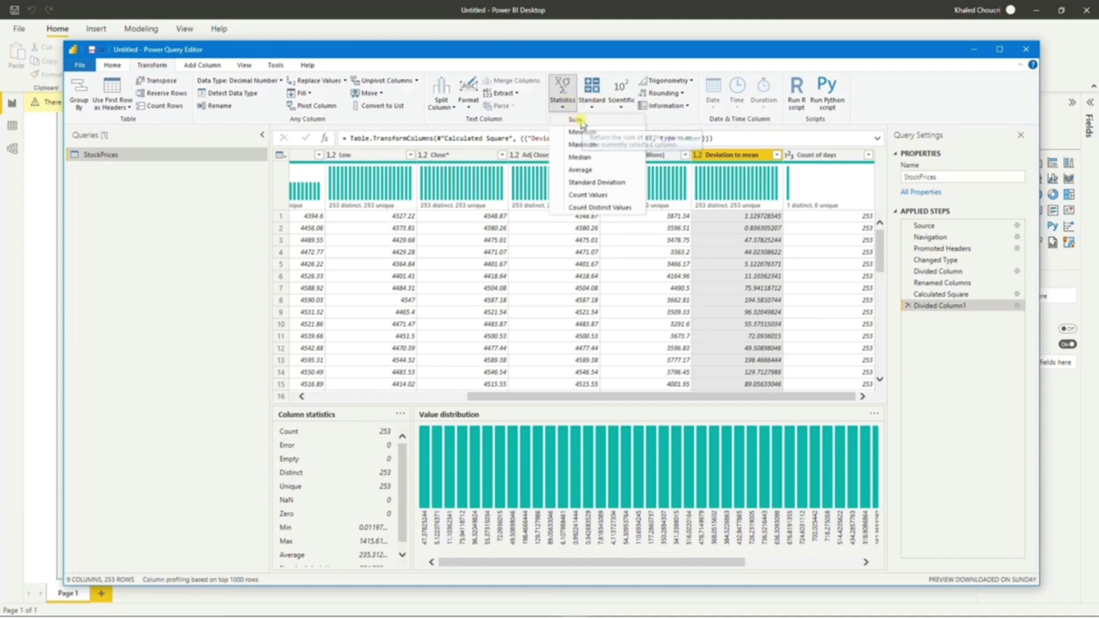
click(581, 119)
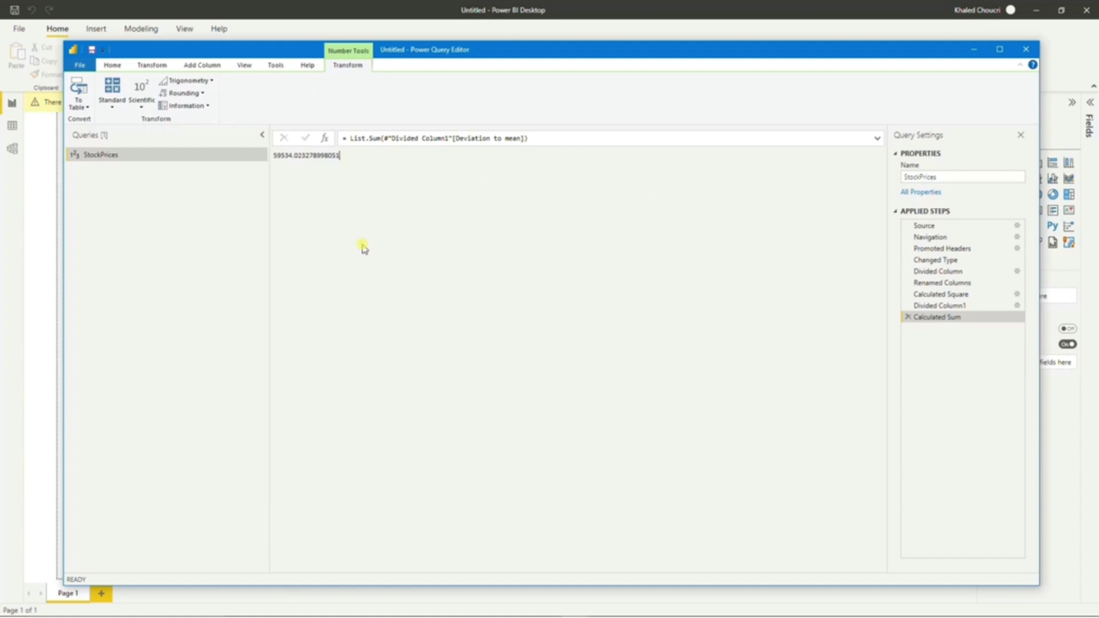
Step: Take the square root of the calculated sum
click(112, 104)
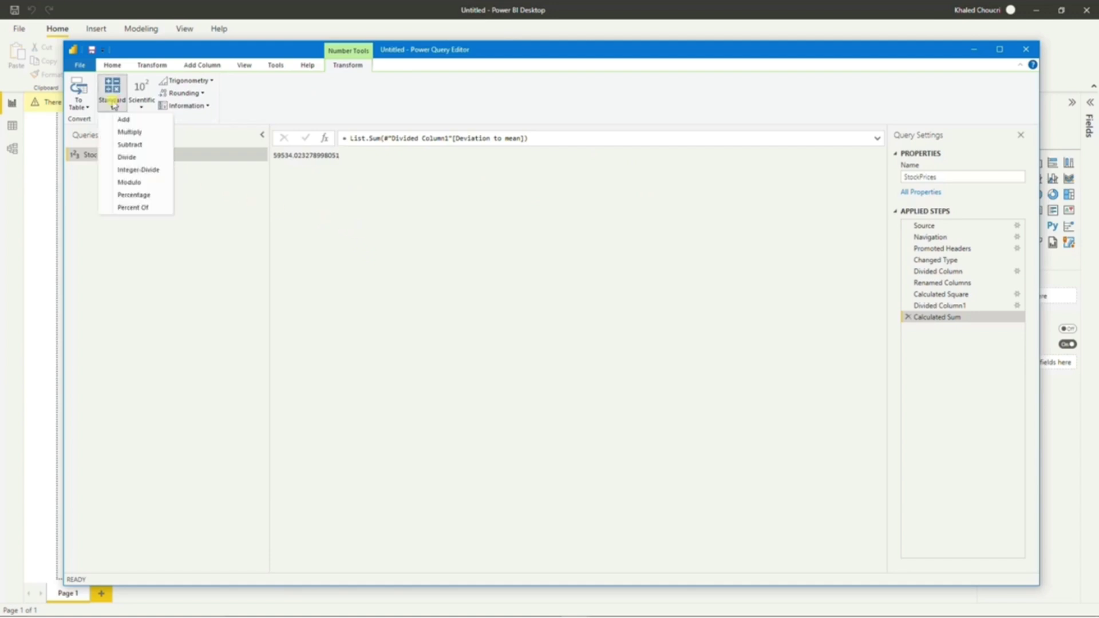
click(138, 100)
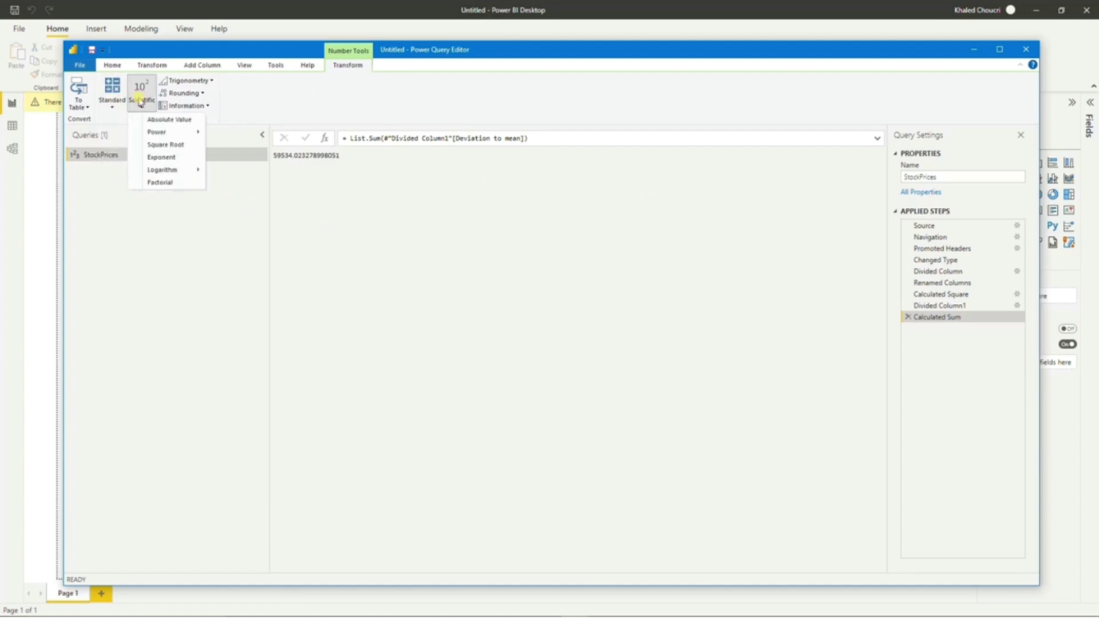
click(156, 147)
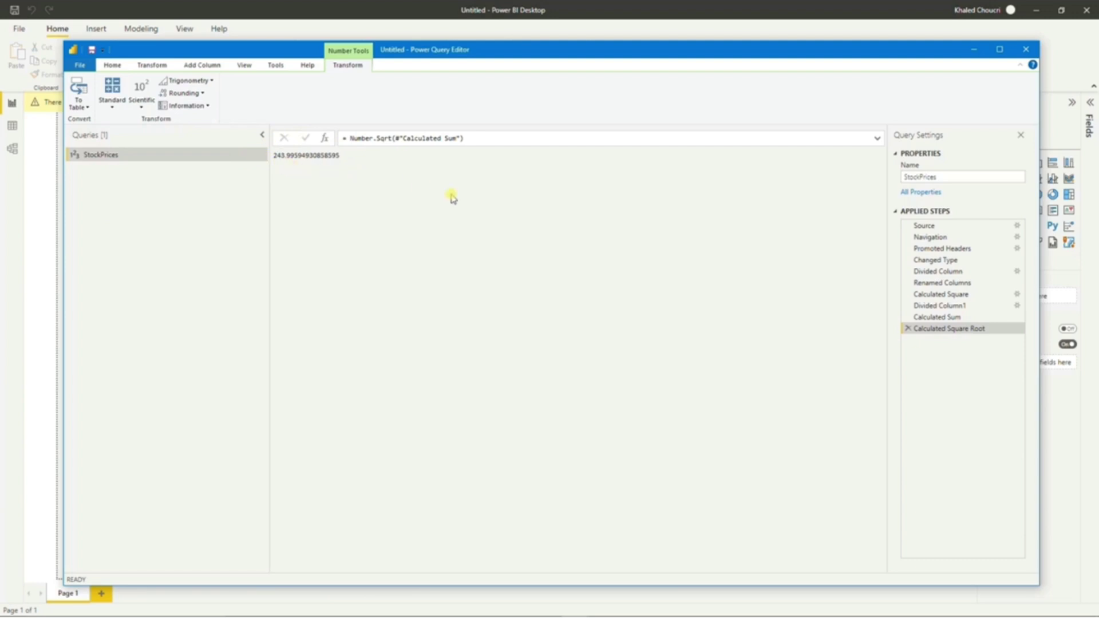
Step: Return to the Divided Column1 step and examine the standard deviation in the Adj Close** column's statistics
click(960, 307)
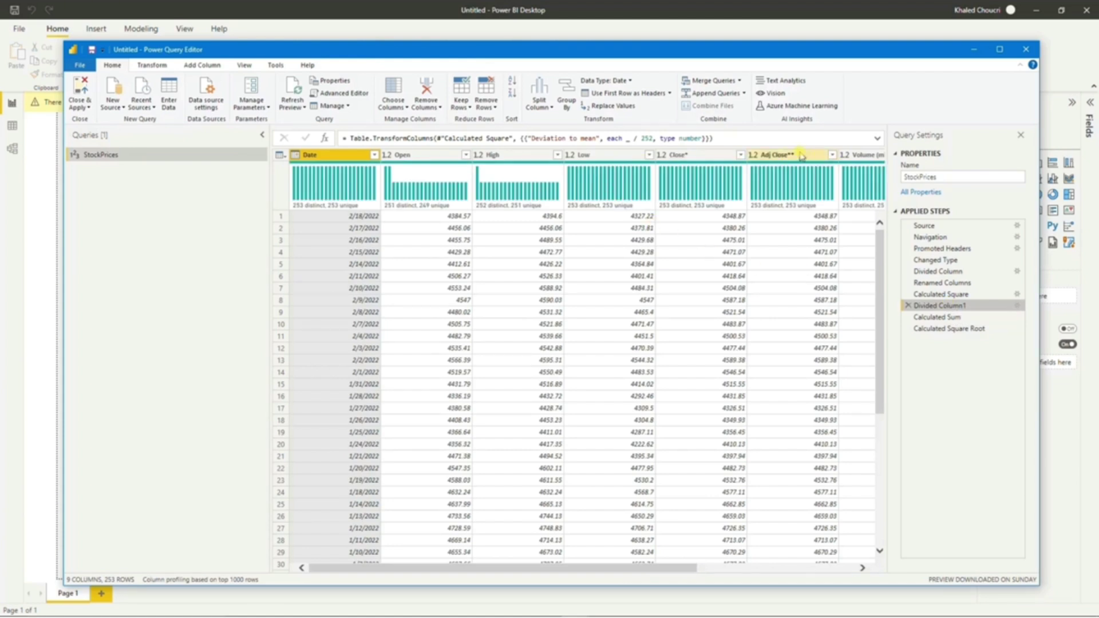
click(802, 156)
scroll(369, 550, down, 1)
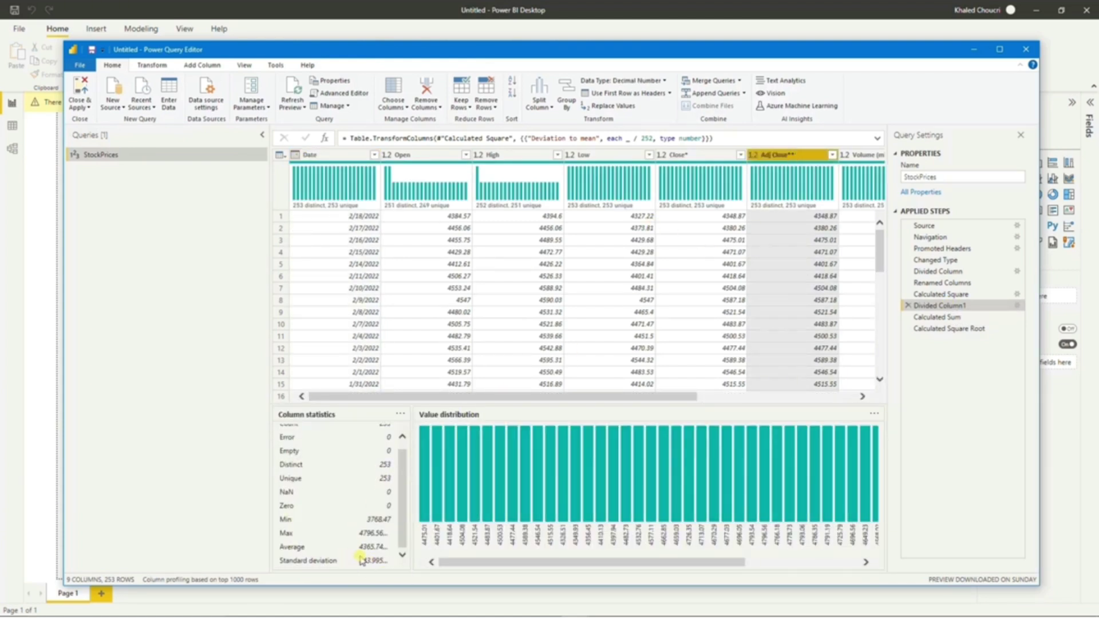
Step: Delete the Calculated Sum step and every applied step after it
right_click(942, 318)
click(989, 366)
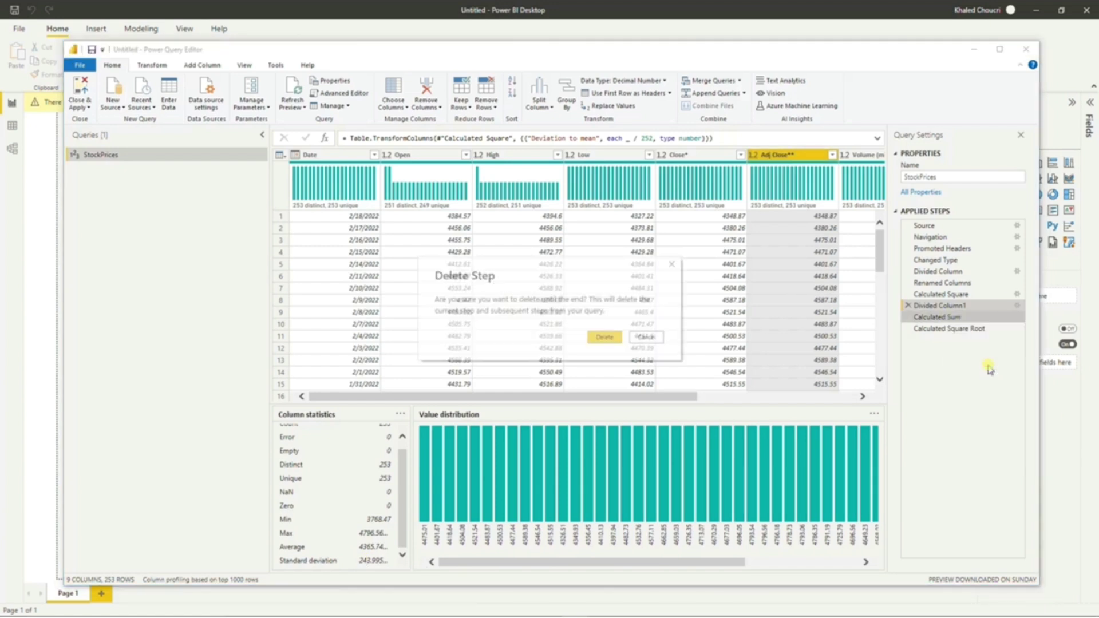
click(611, 337)
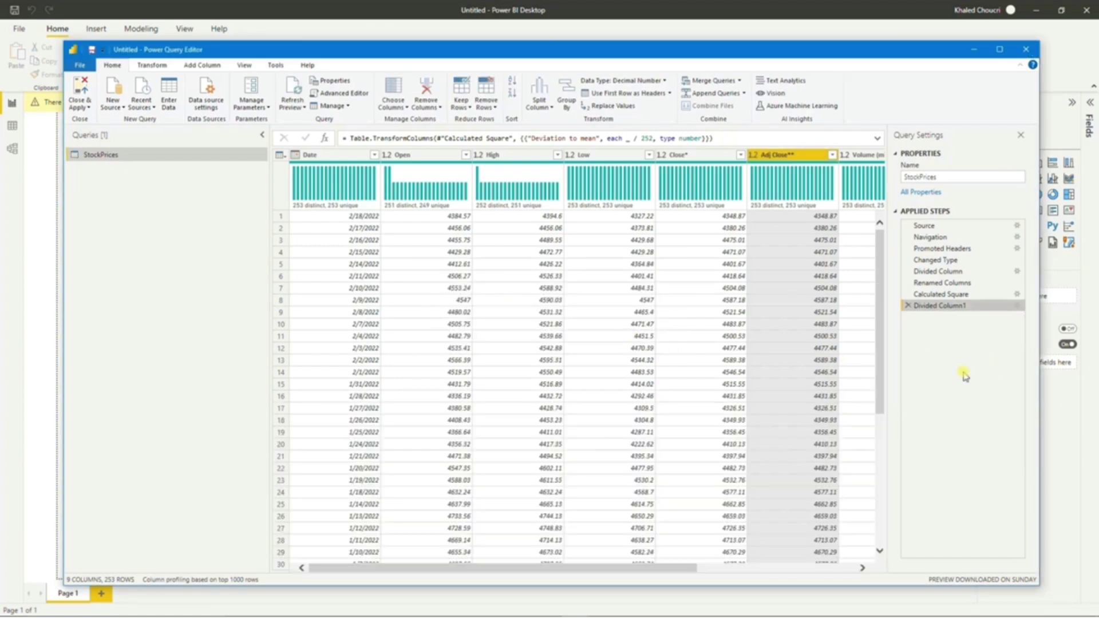
Step: Try extracting the name of the day directly in the Date column, and delete that applied step
drag(629, 569, 525, 566)
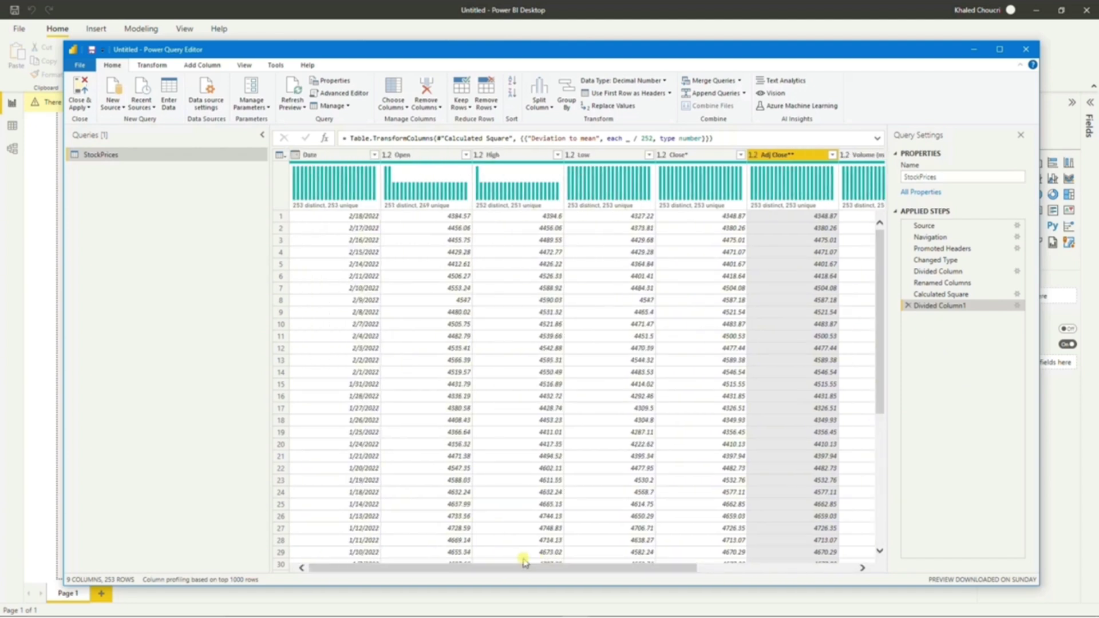
click(335, 156)
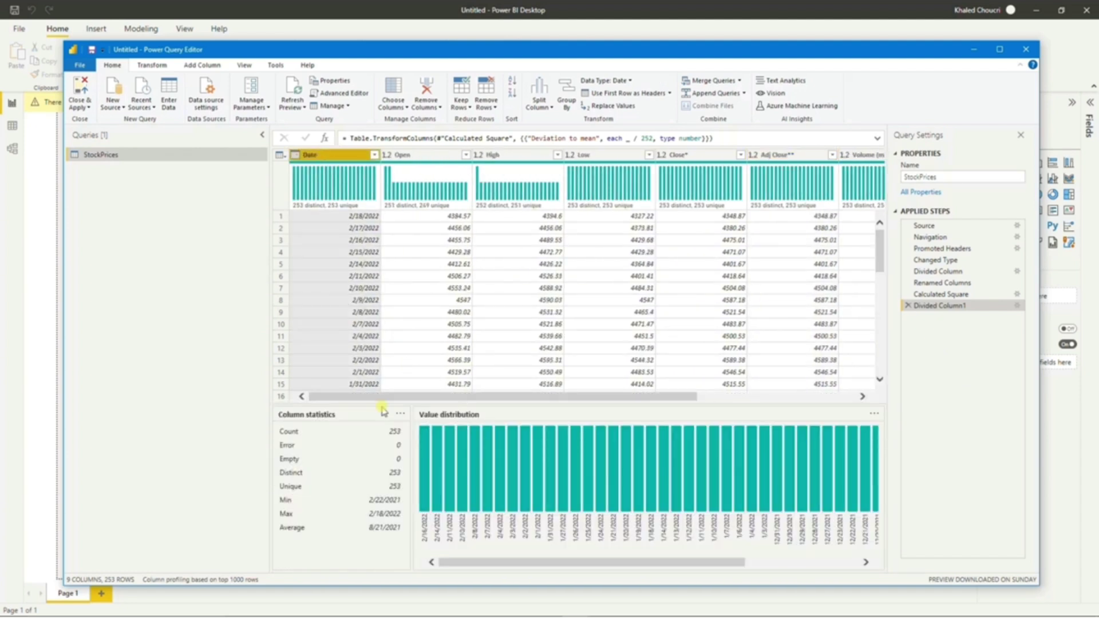
click(153, 65)
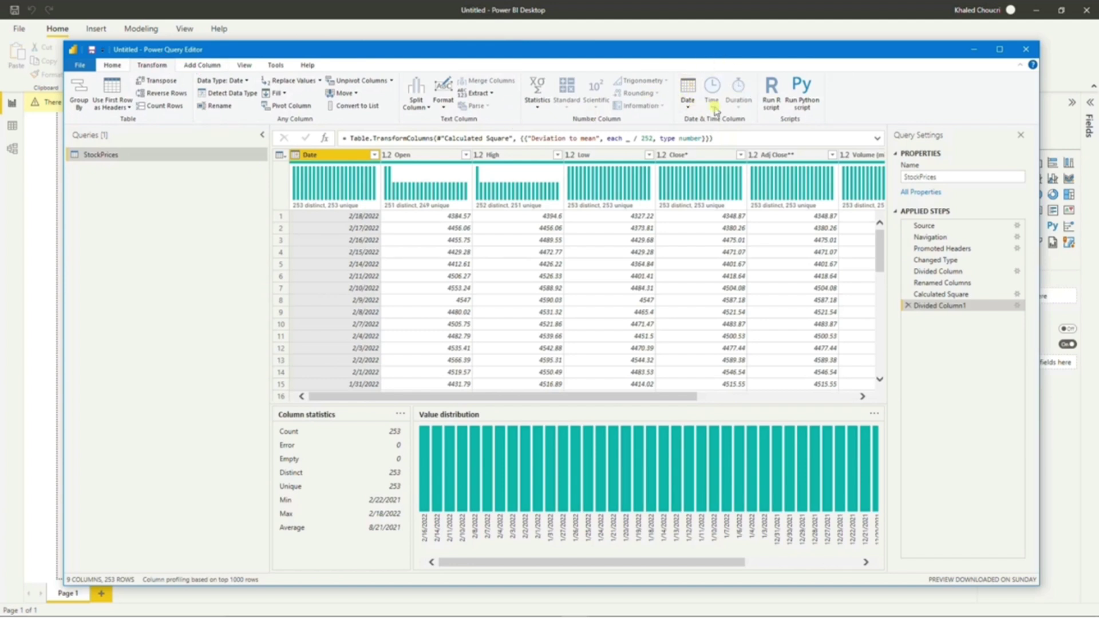
click(690, 92)
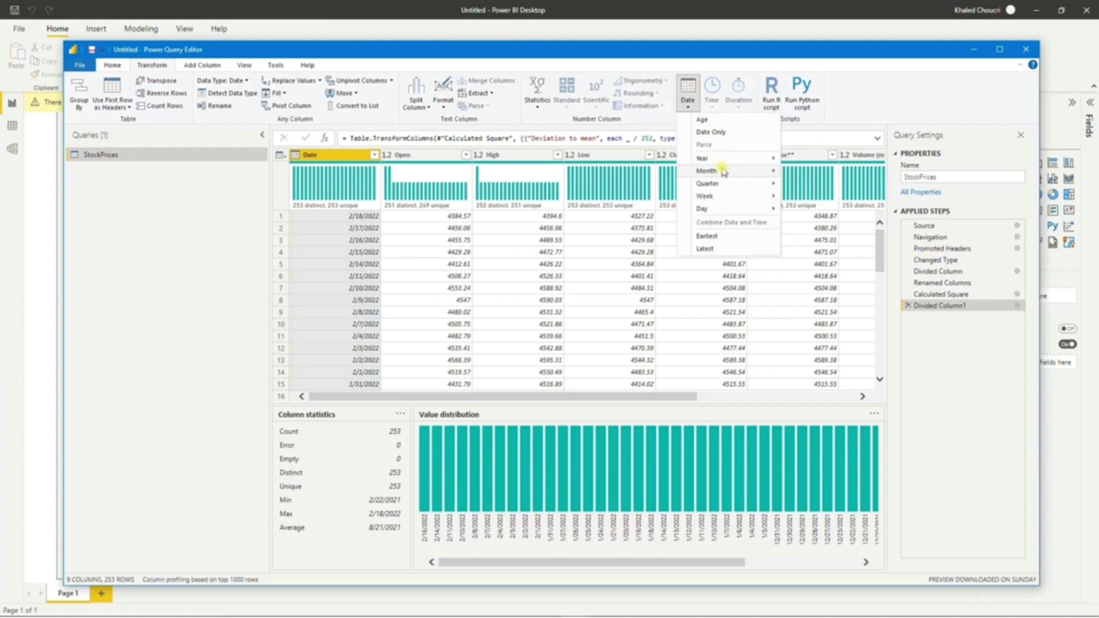
mouse_move(732, 209)
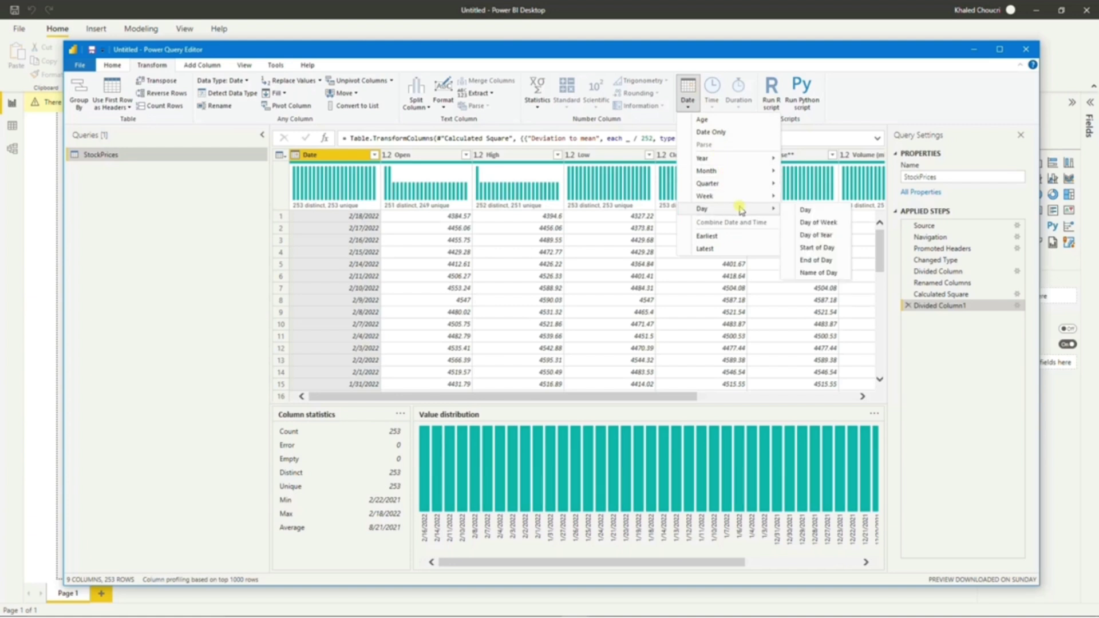
click(810, 274)
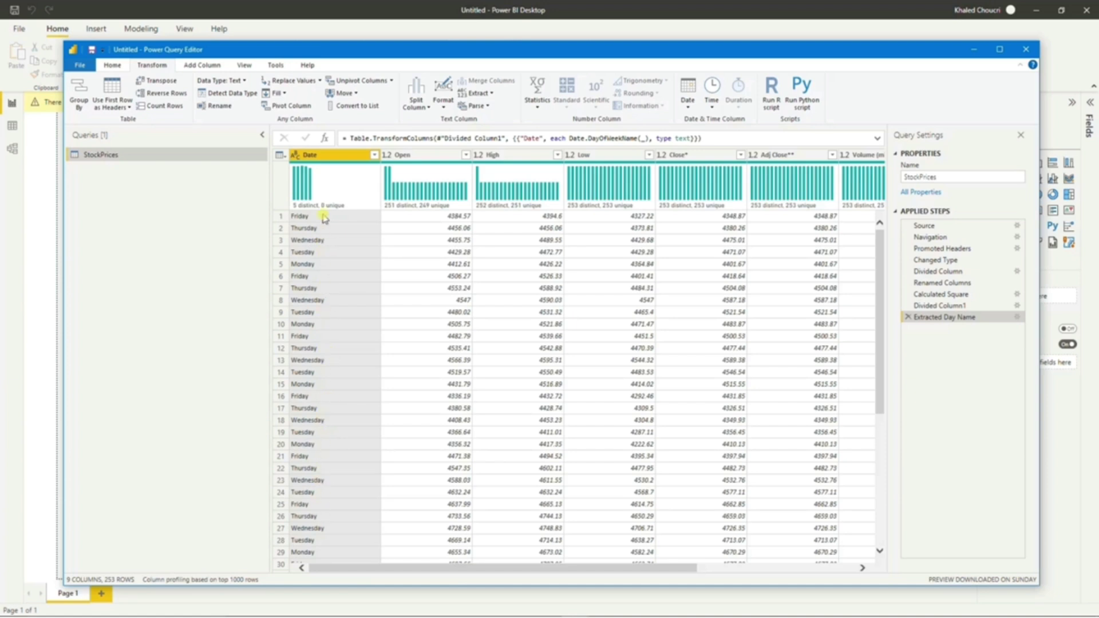
click(908, 317)
Step: Duplicate the Date column and convert the copy to the name of the day
right_click(328, 155)
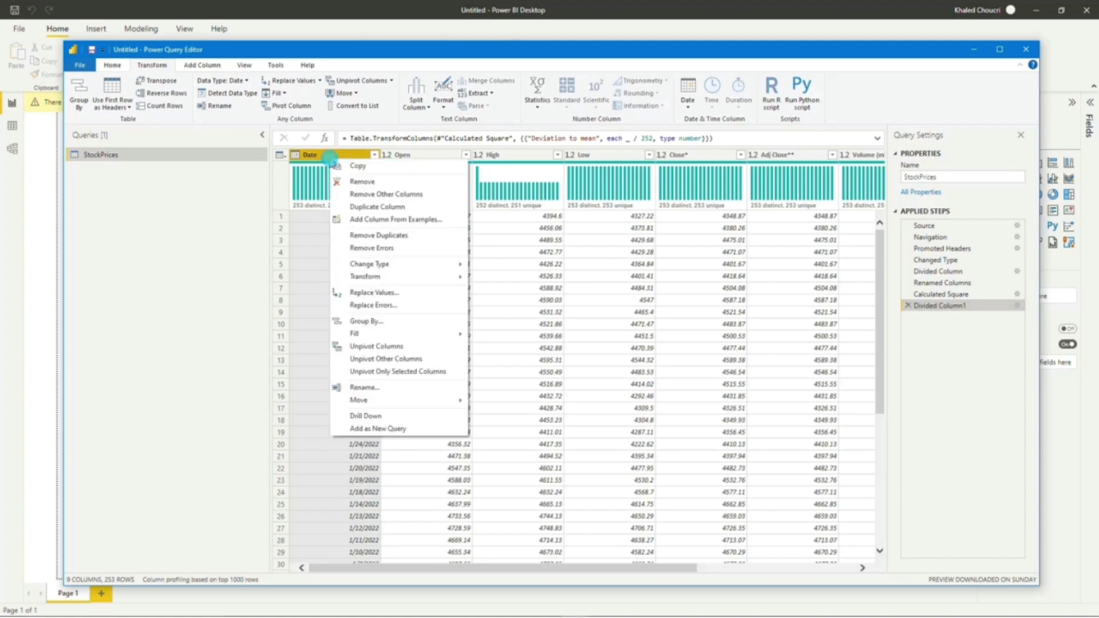
click(366, 204)
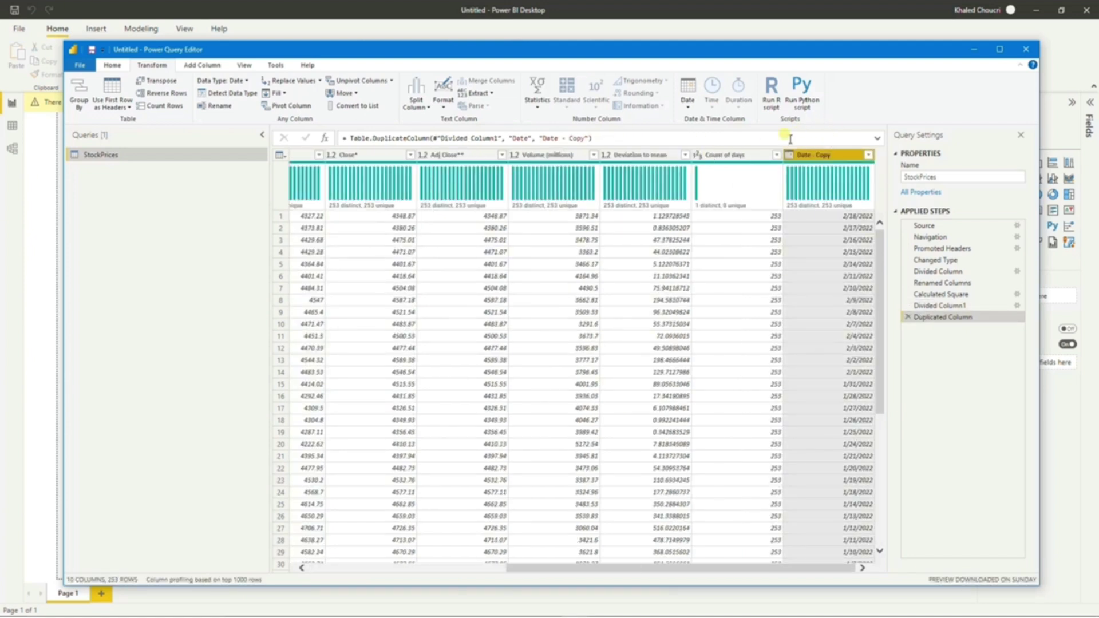
click(688, 95)
mouse_move(719, 209)
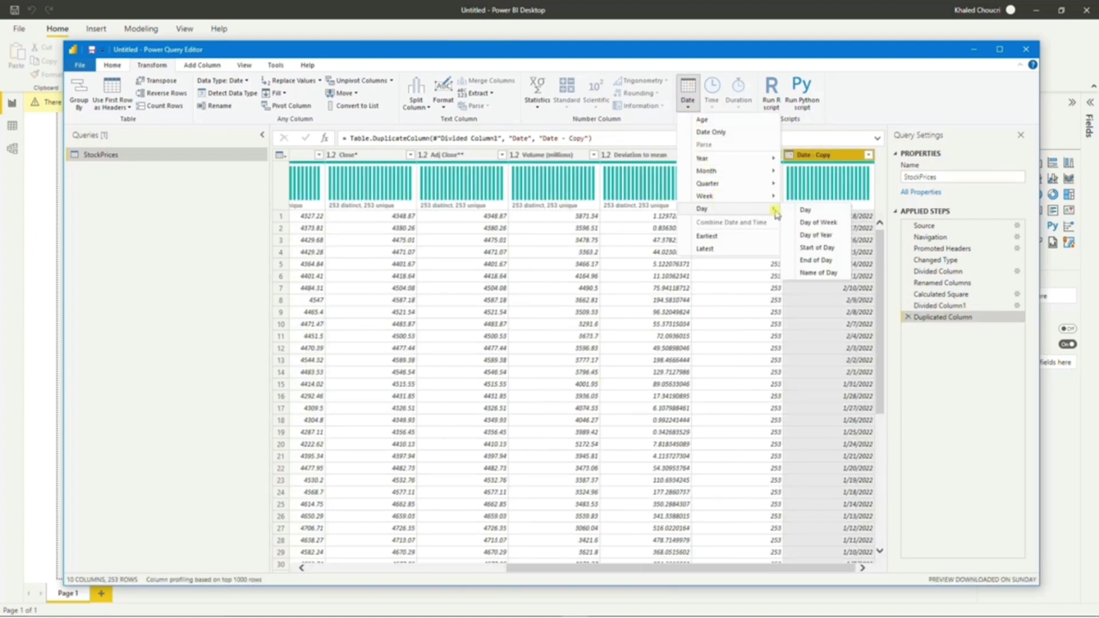
click(820, 273)
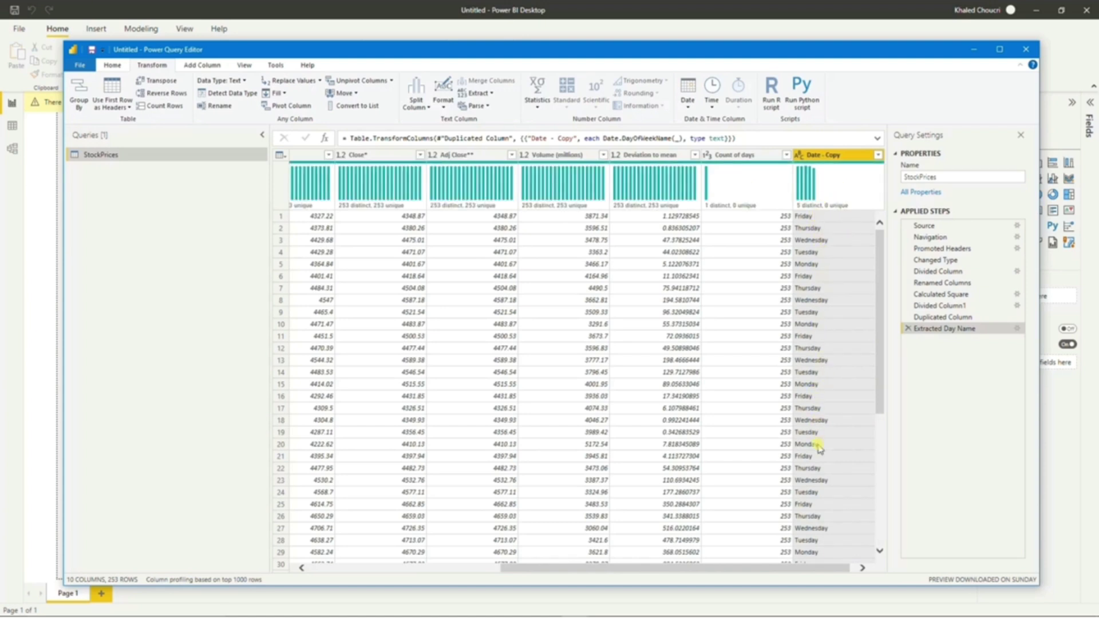
Step: Convert a second duplicate of the Date column to the name of the month and examine the day-name column's value distribution
drag(762, 568, 570, 568)
click(355, 154)
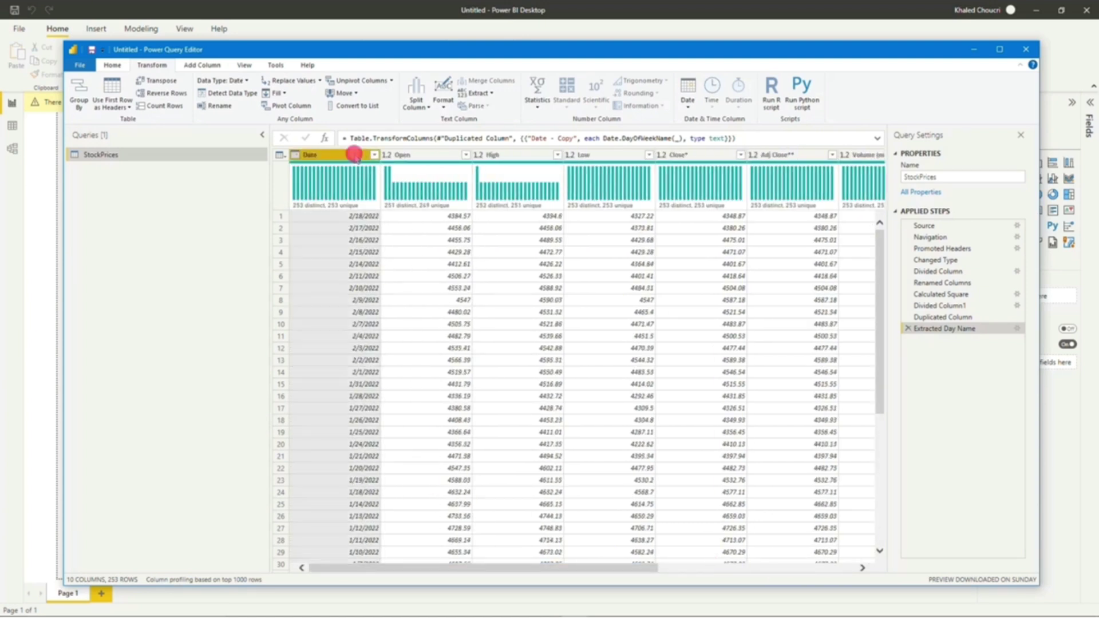
right_click(355, 155)
click(408, 211)
click(687, 94)
mouse_move(710, 171)
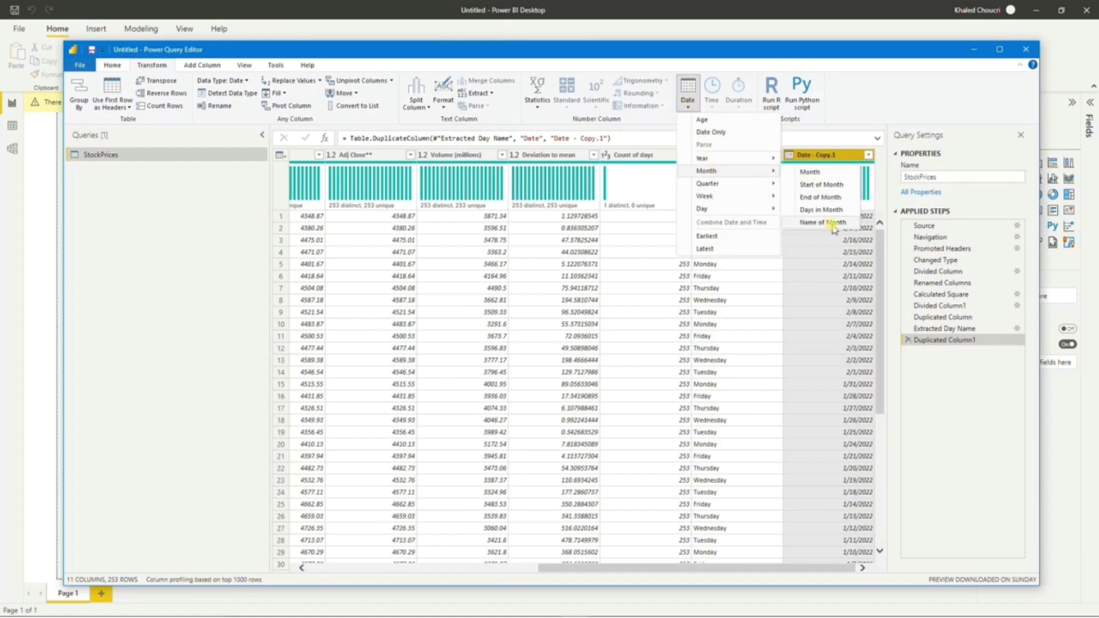
click(834, 226)
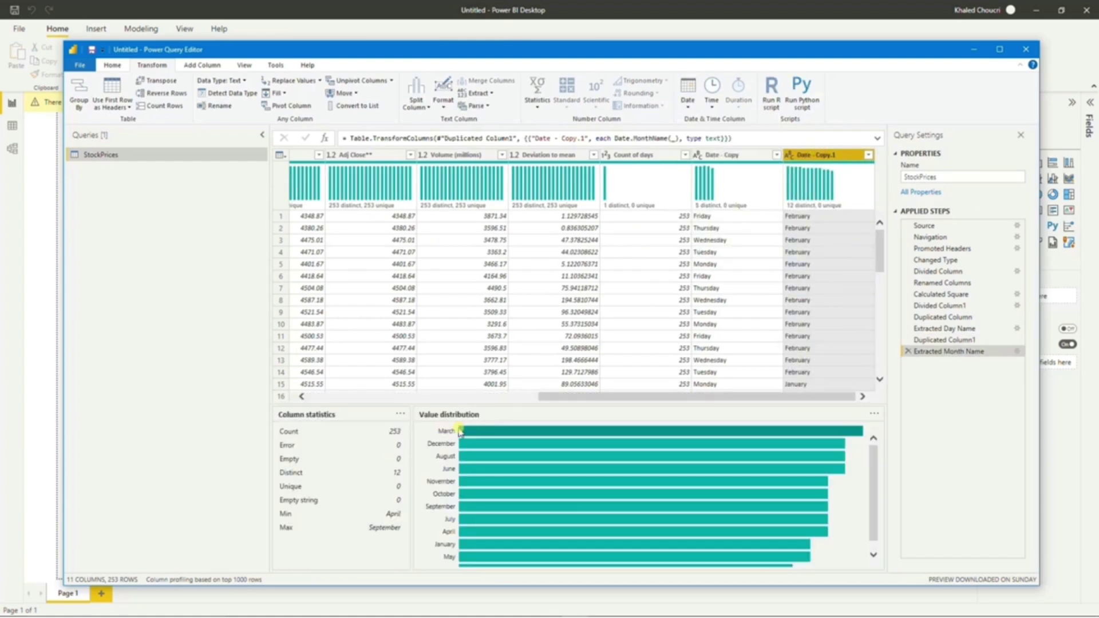
click(721, 157)
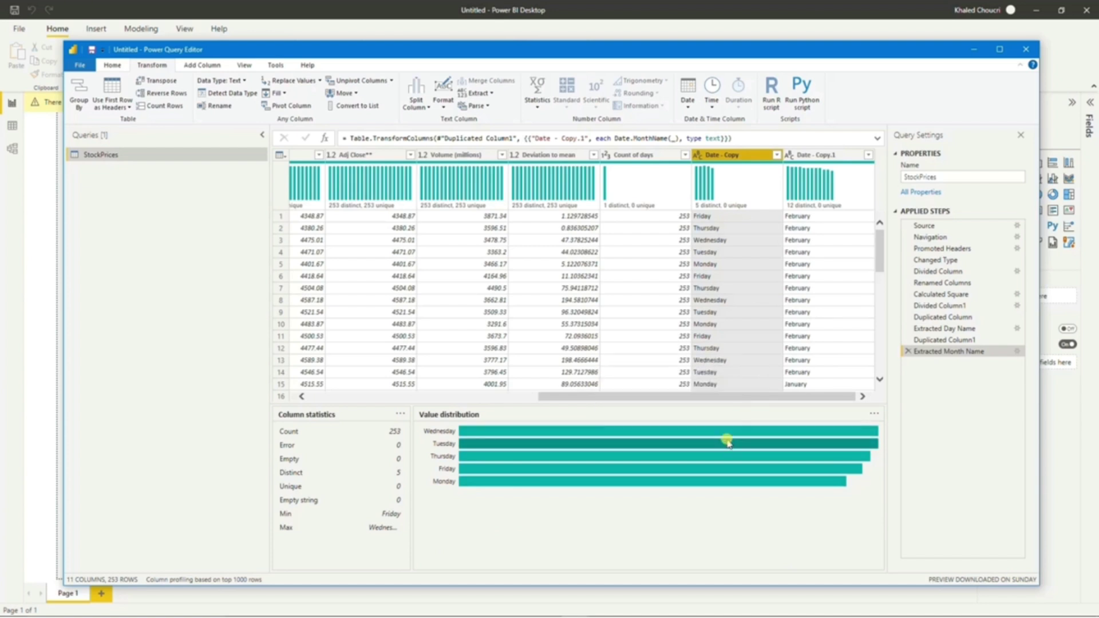
mouse_move(727, 443)
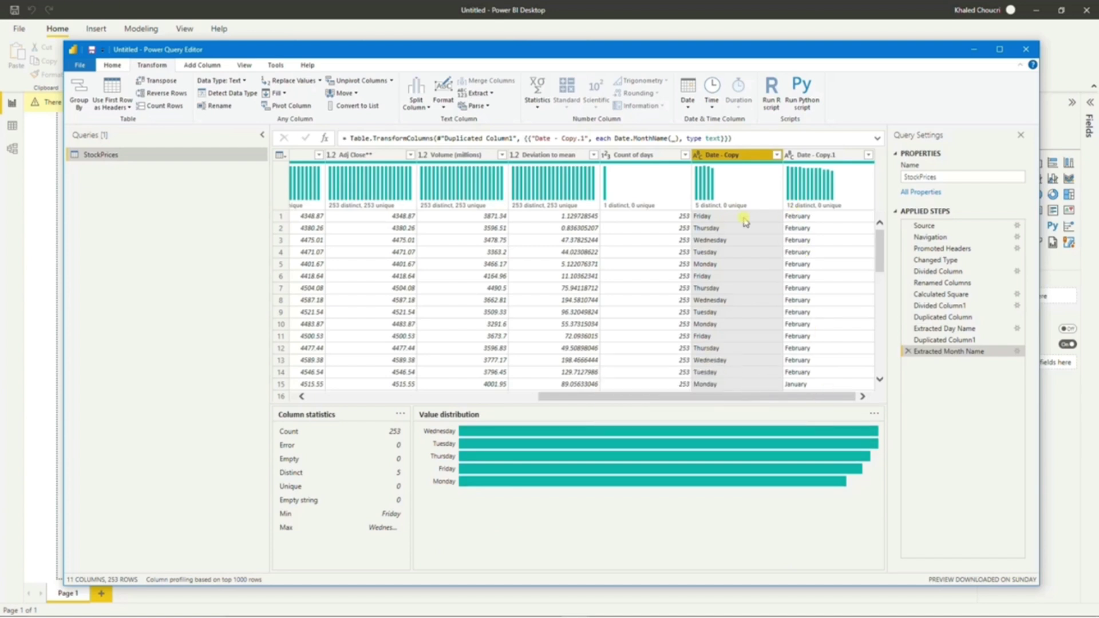
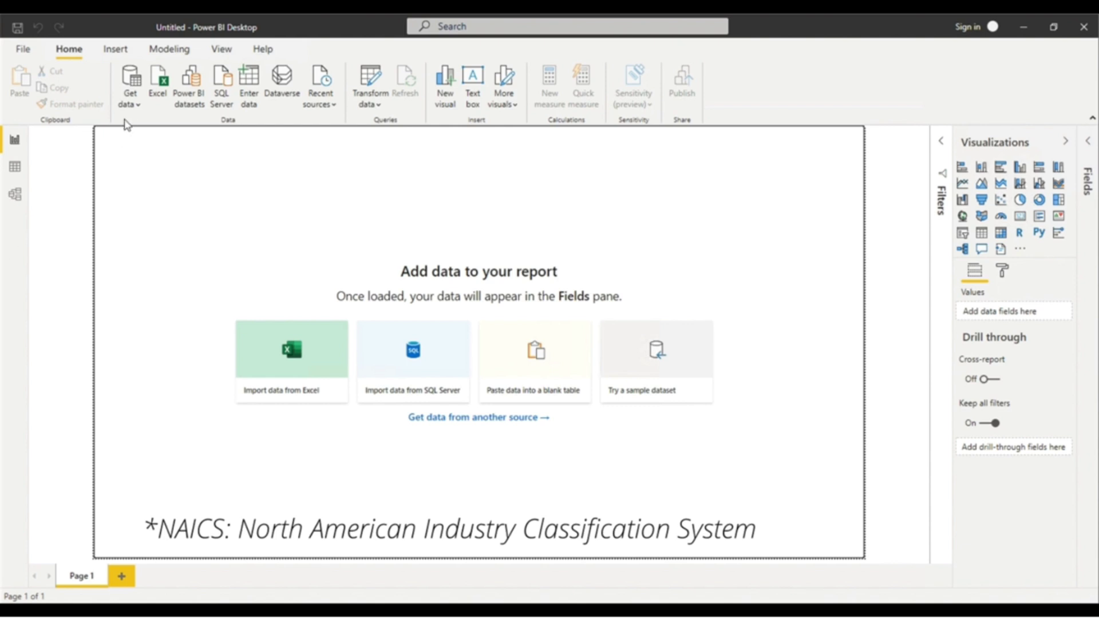
Step: Import the text file manufacturing_data.csv and open it in Power Query for transformation
click(135, 104)
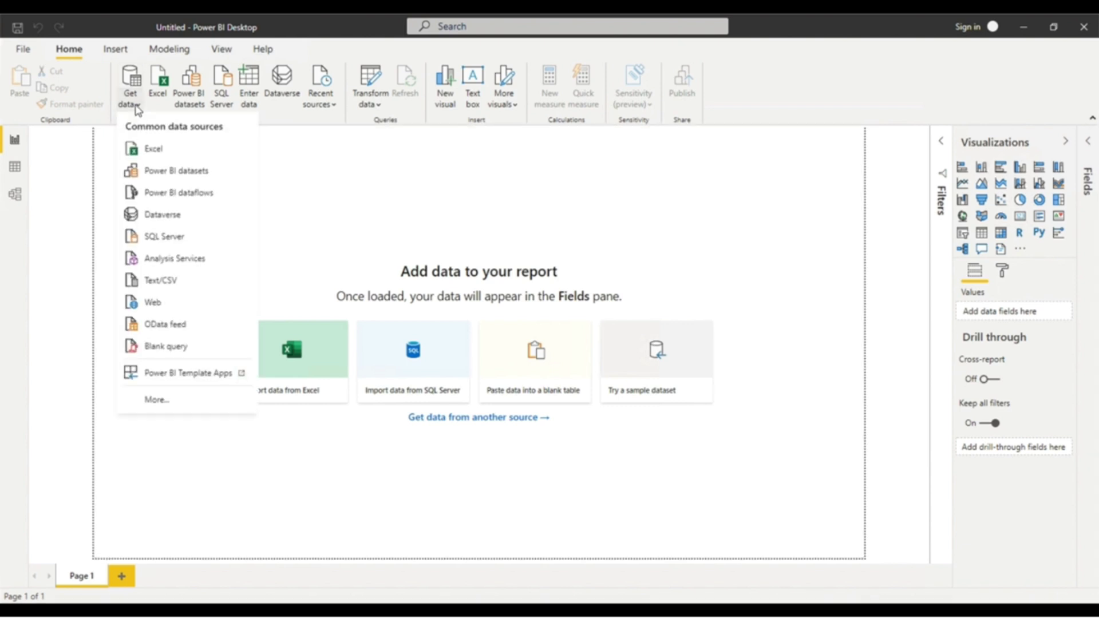
click(168, 282)
click(456, 351)
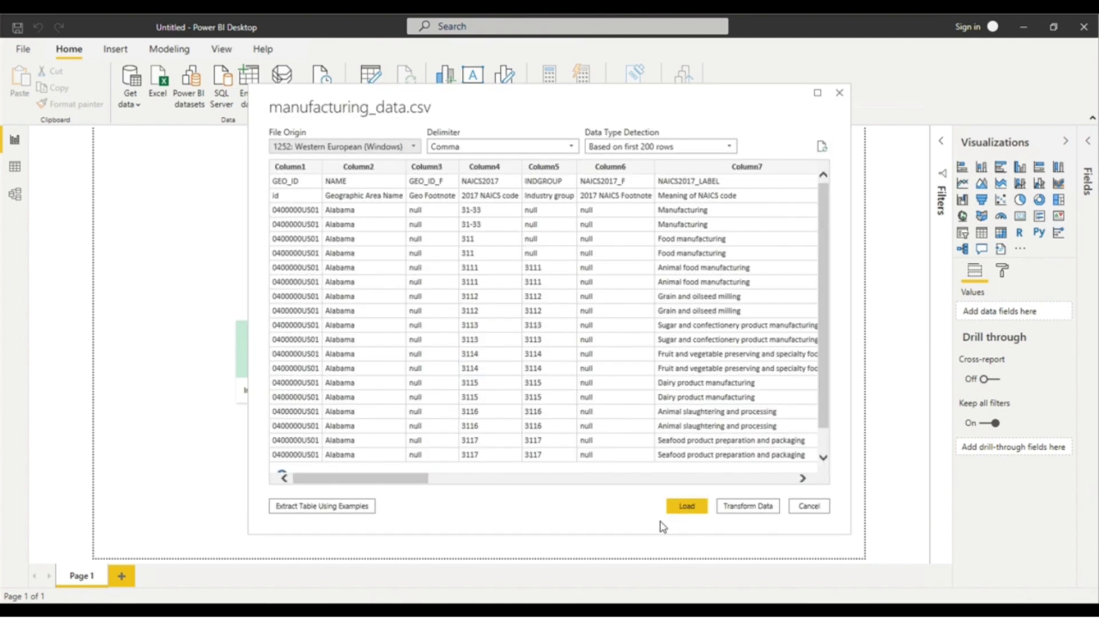
click(736, 511)
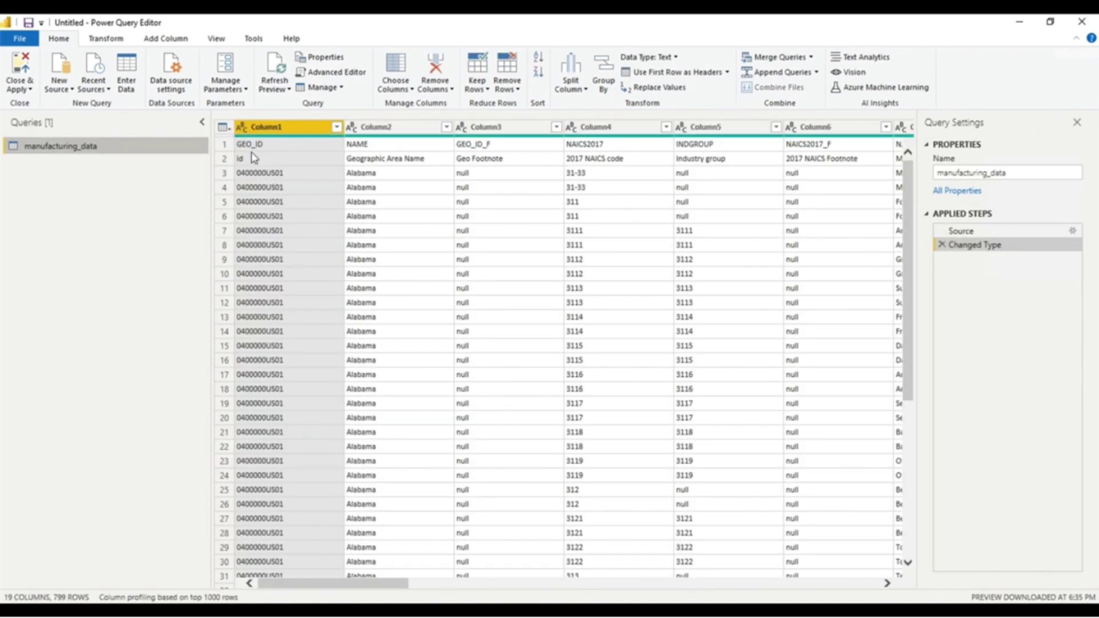
Step: Remove the top 1 row of the manufacturing_data table and promote the row below it to column headers
click(225, 146)
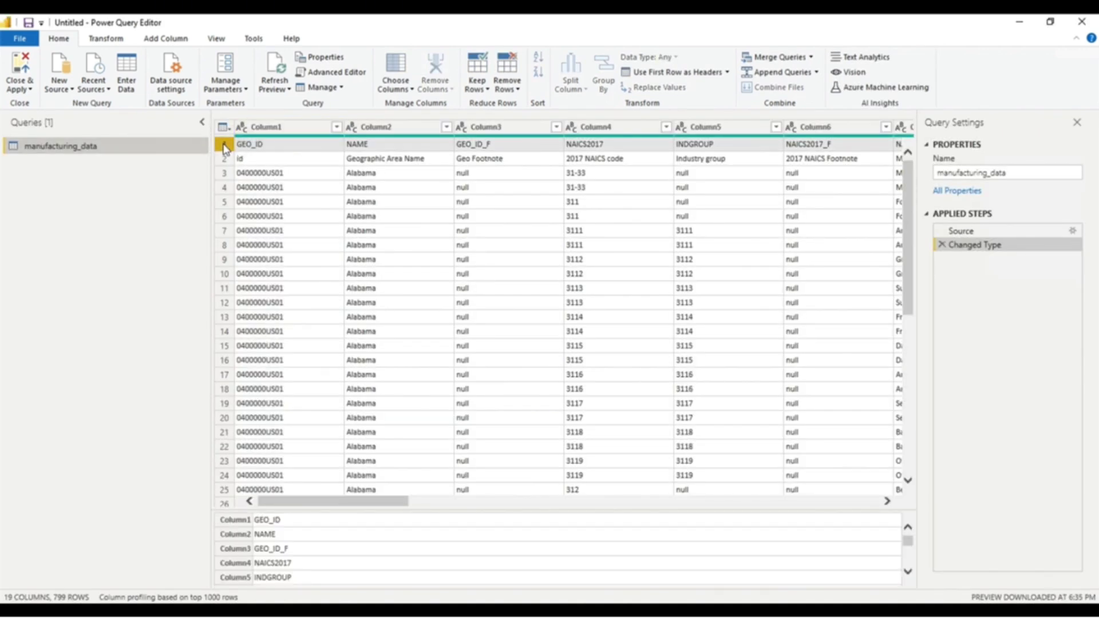
click(224, 160)
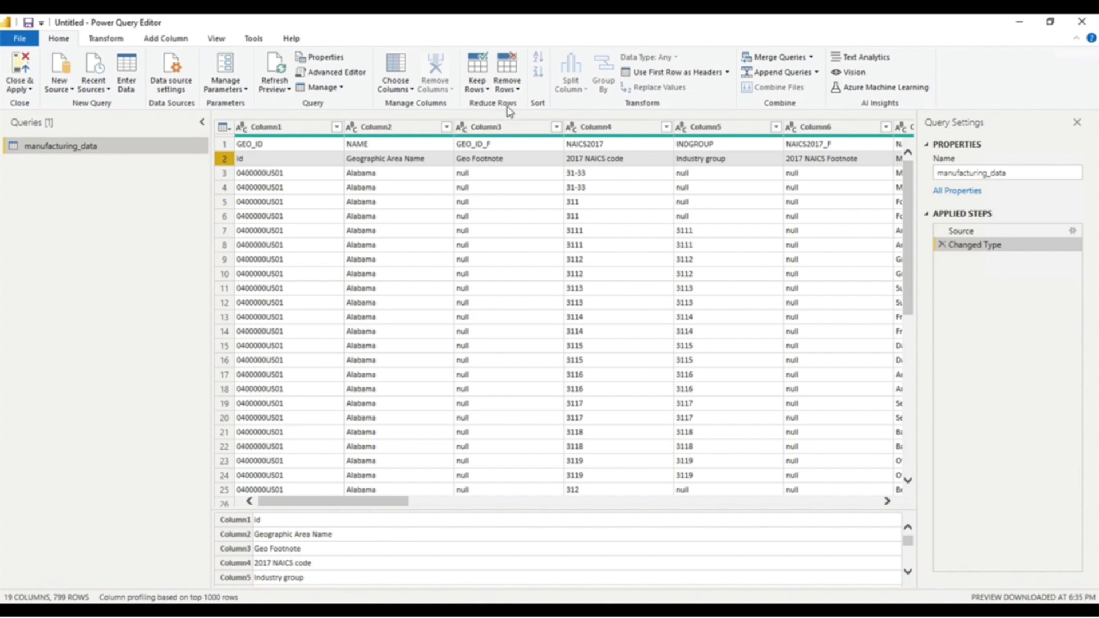
click(514, 89)
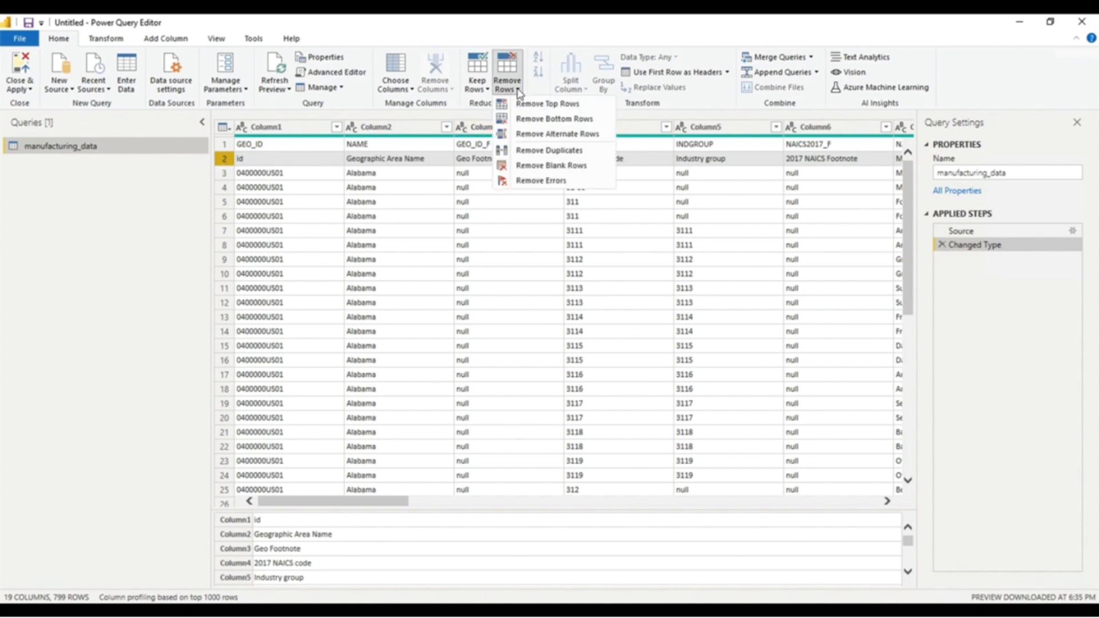
click(522, 103)
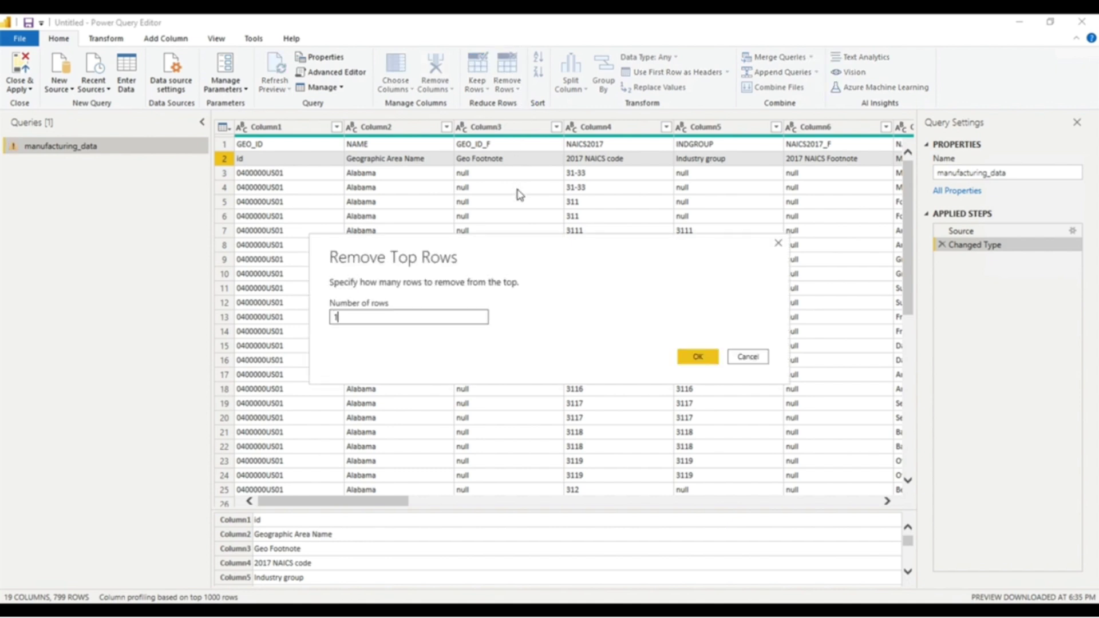
text(1)
click(698, 357)
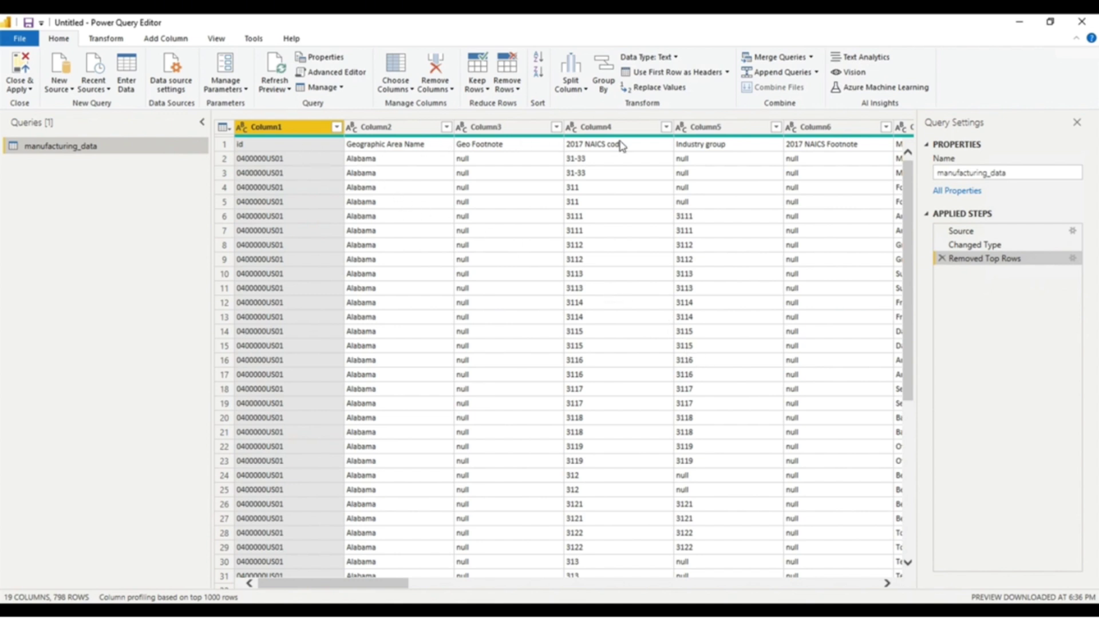
click(718, 76)
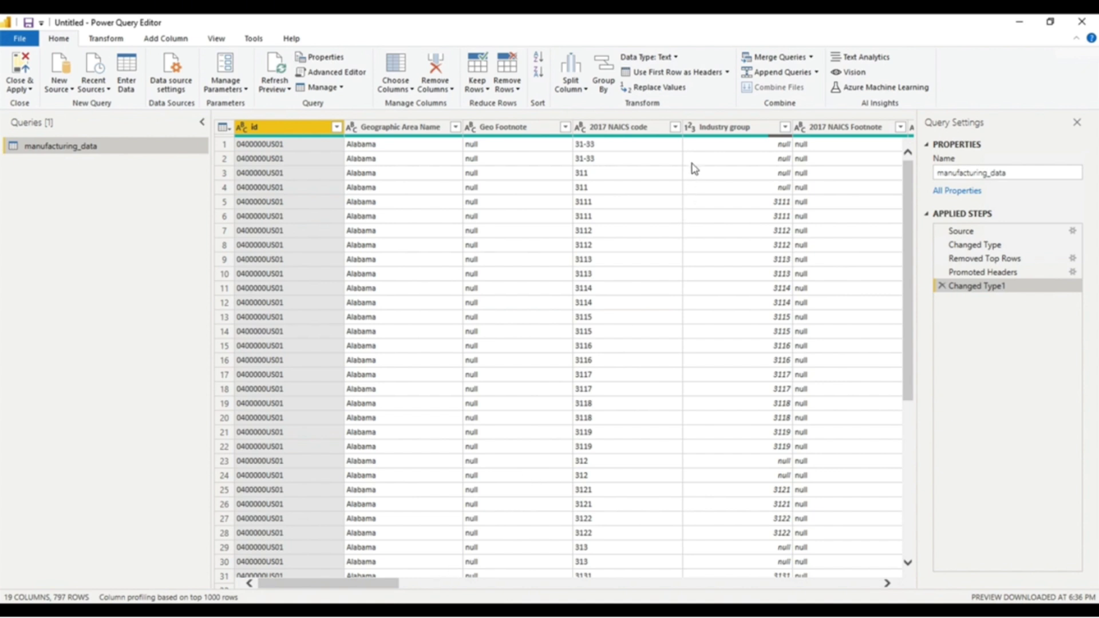
Step: Change the Industry group column's data type to Text, replacing the current type conversion
click(690, 128)
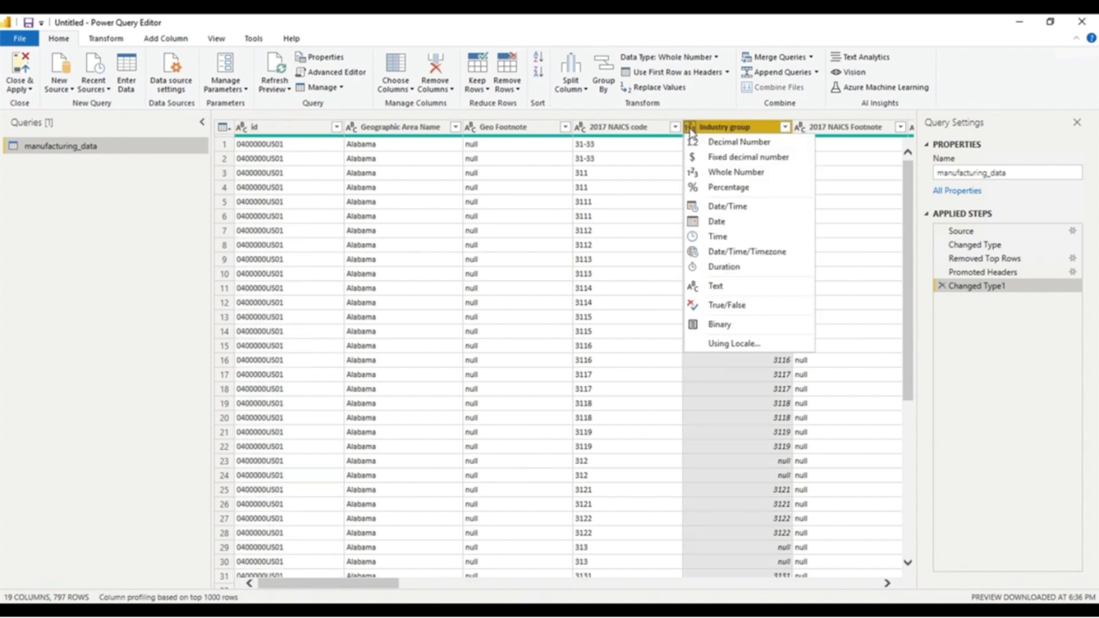
click(720, 287)
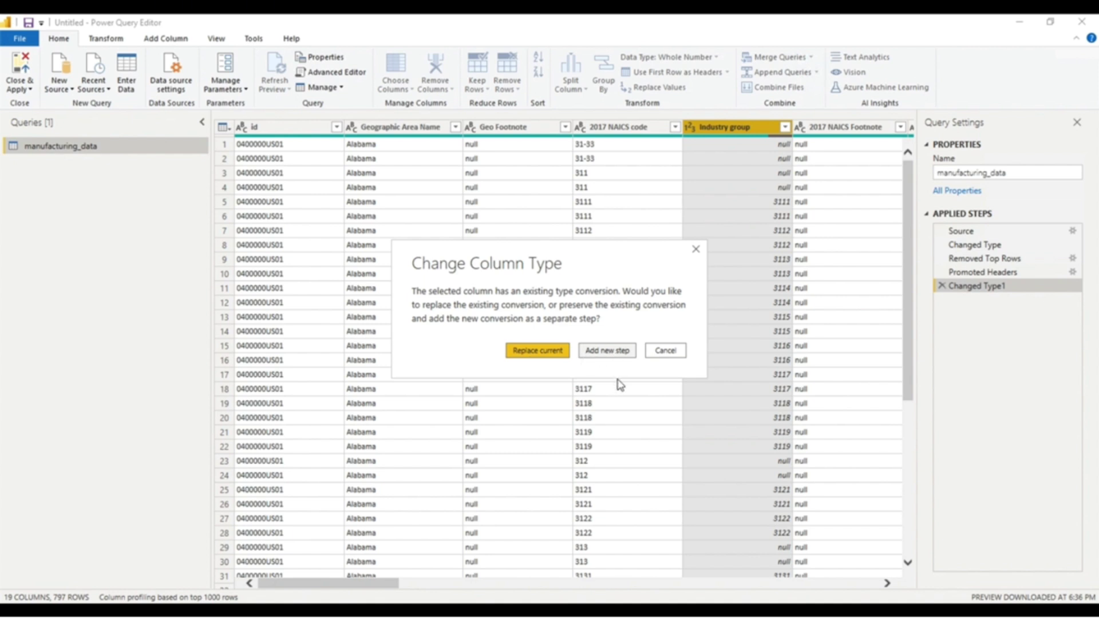
click(548, 361)
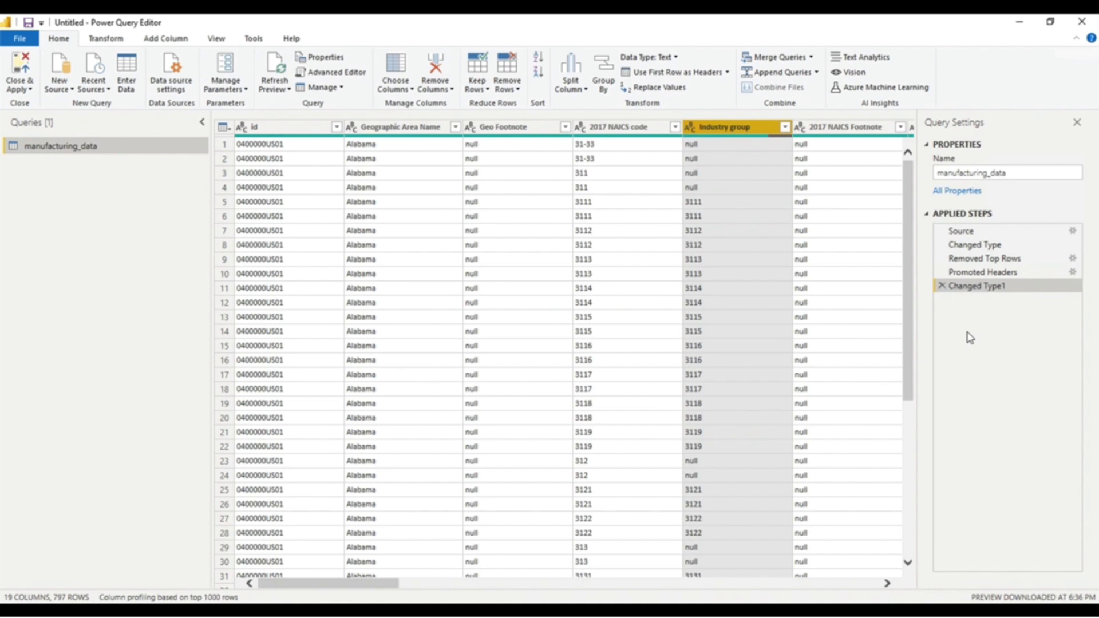
Step: Convert the text in the Meaning of NAICS code column to lowercase
click(374, 585)
drag(374, 585, 450, 583)
right_click(623, 127)
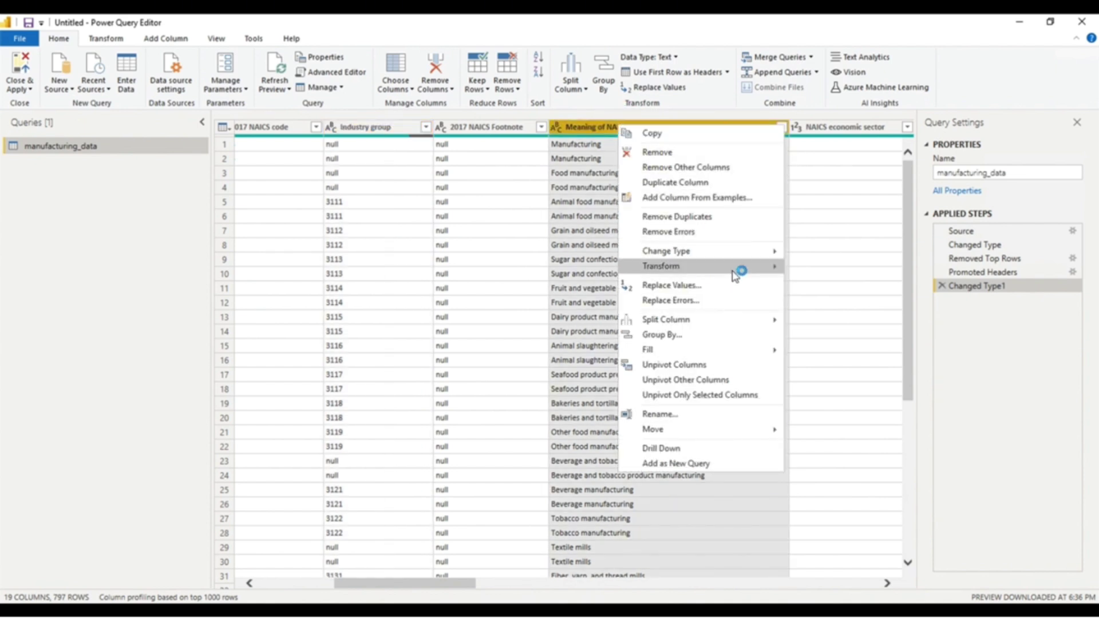
mouse_move(736, 276)
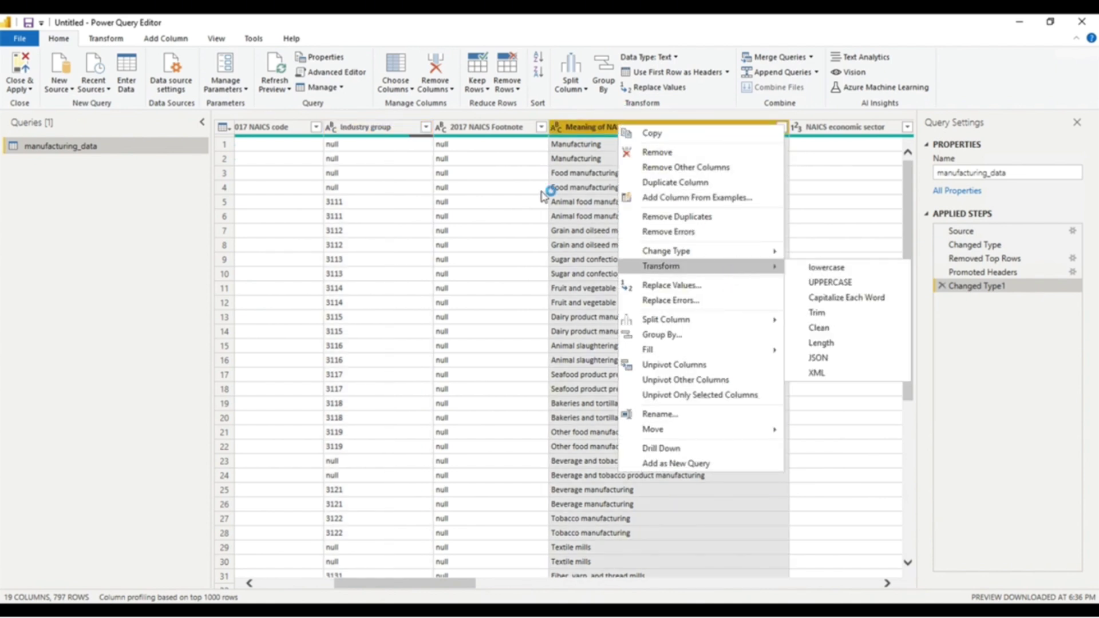
click(115, 41)
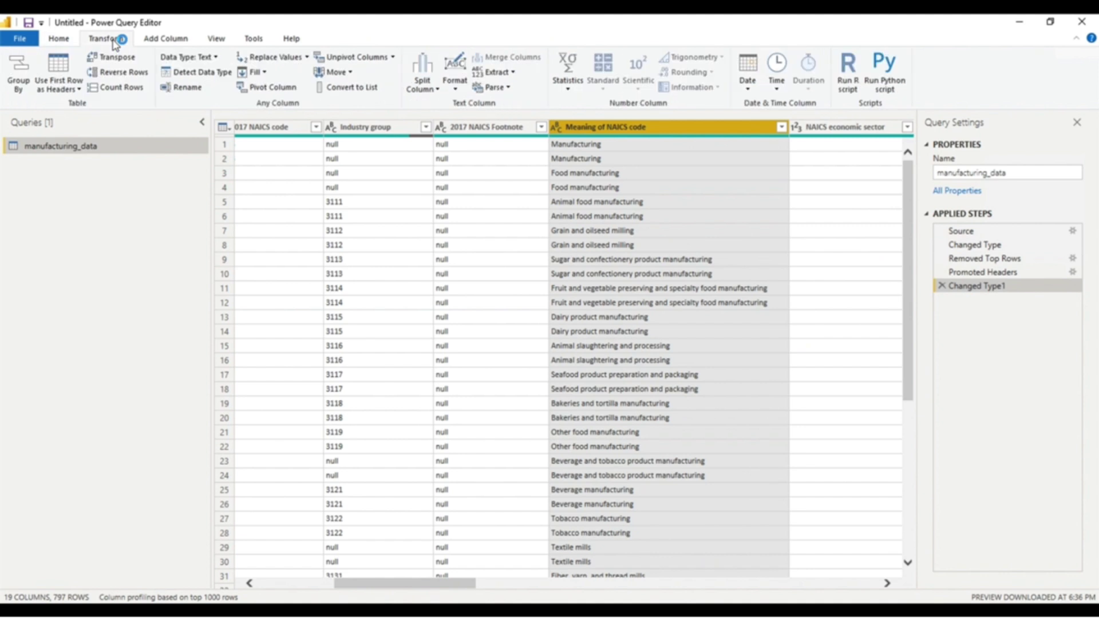
click(458, 86)
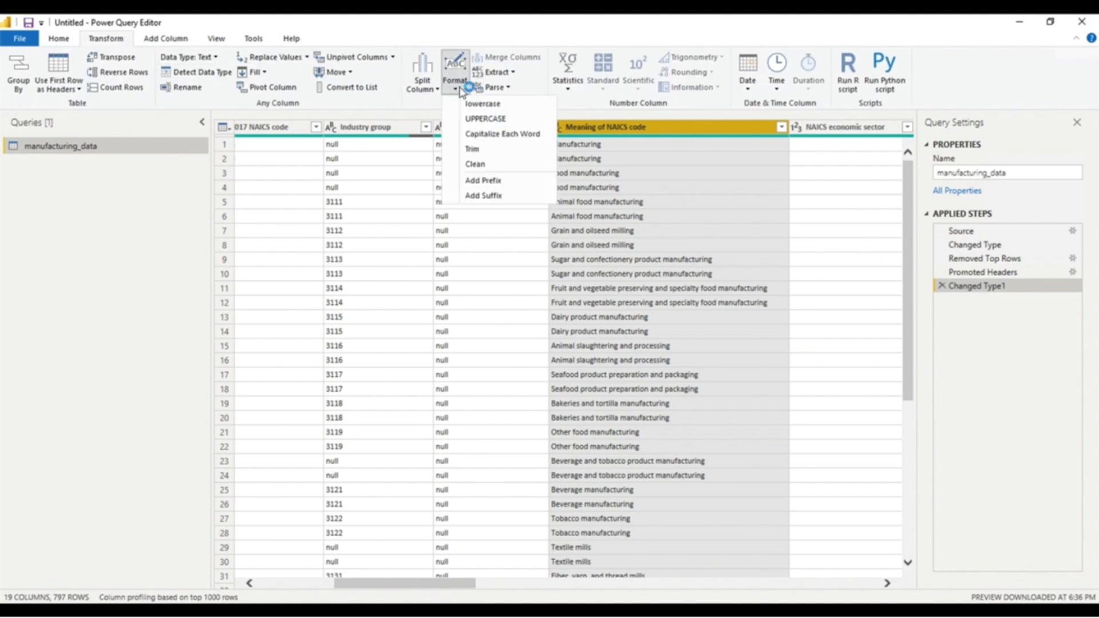
click(481, 103)
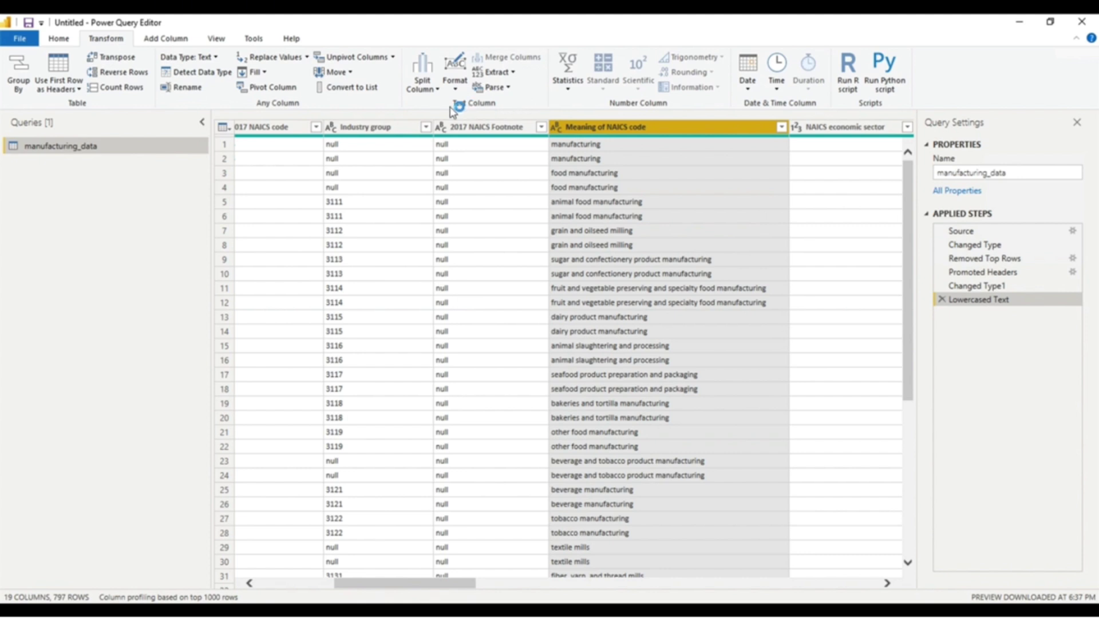
Step: Add the prefix "Code: " to every value in the Industry group column
click(378, 127)
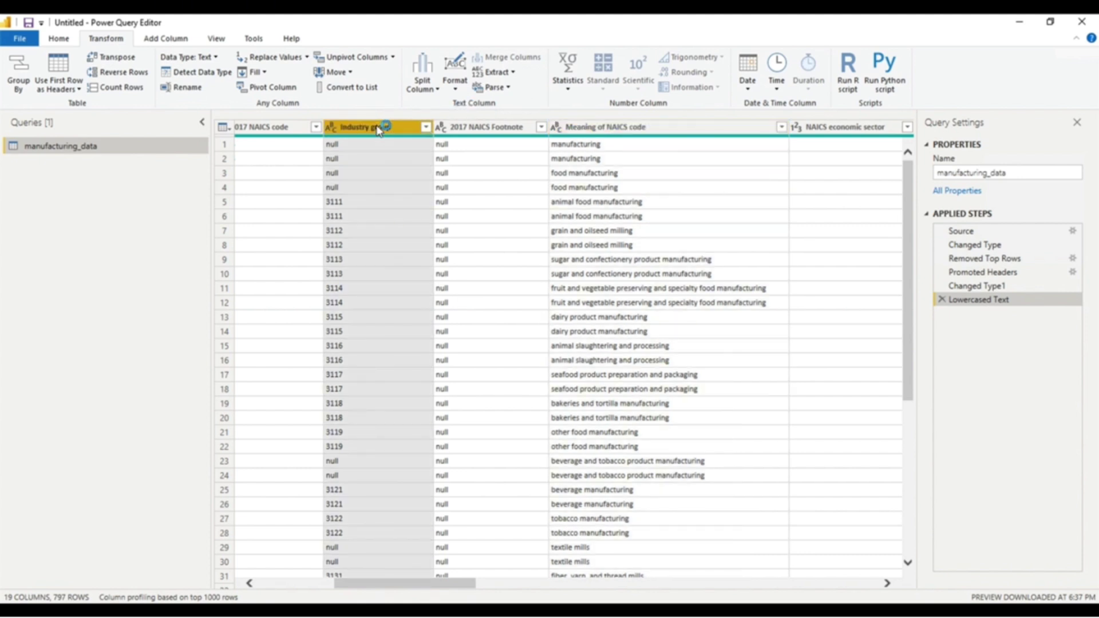
click(457, 92)
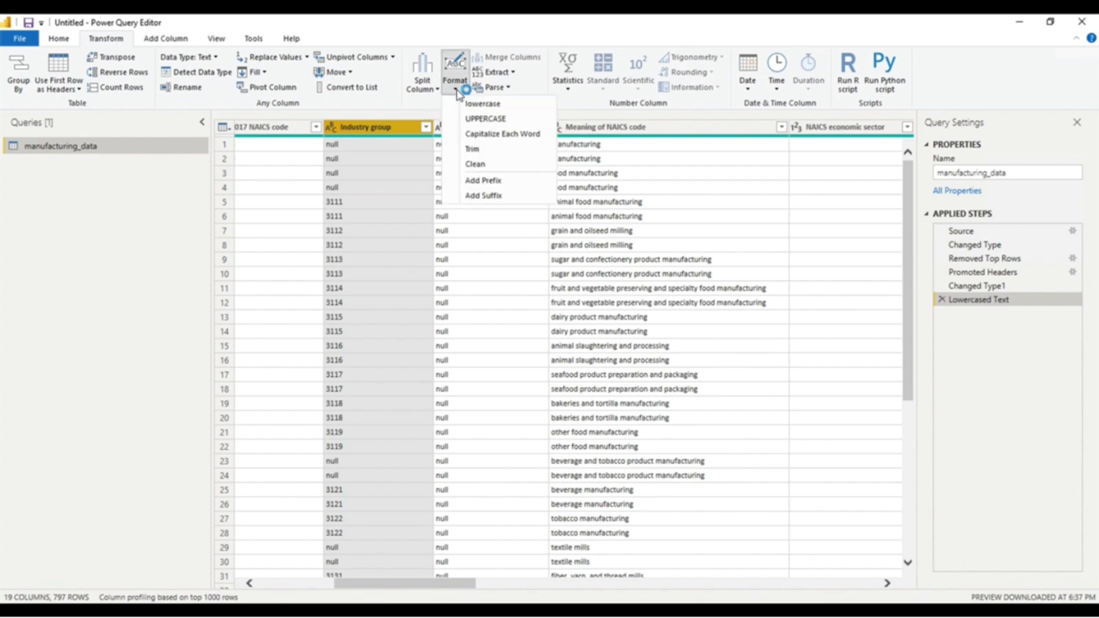
click(482, 181)
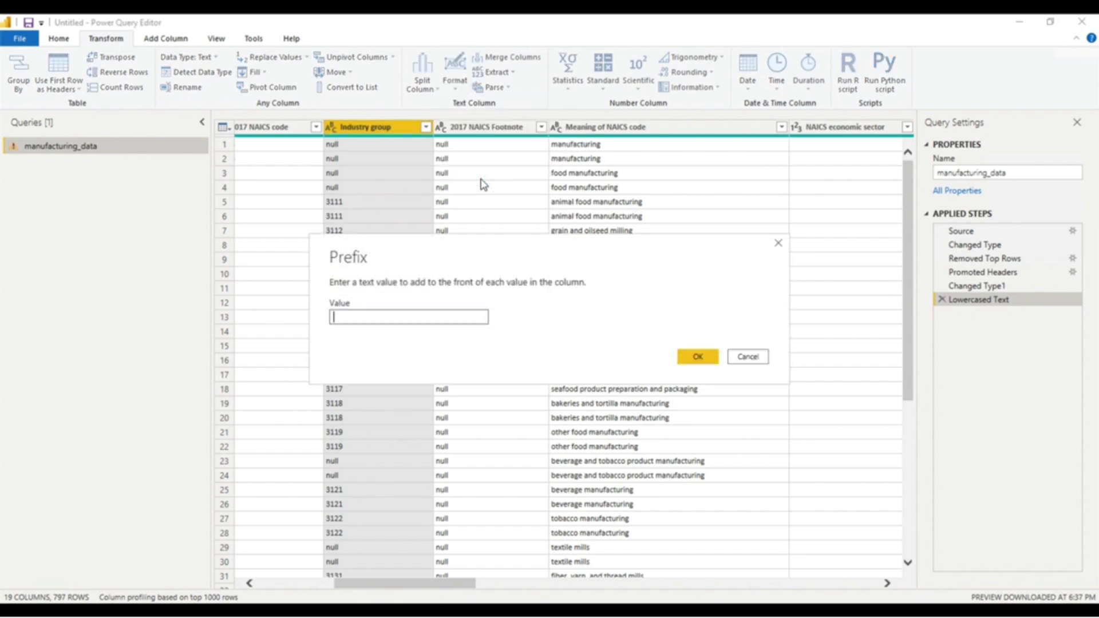
text(Code:)
click(706, 356)
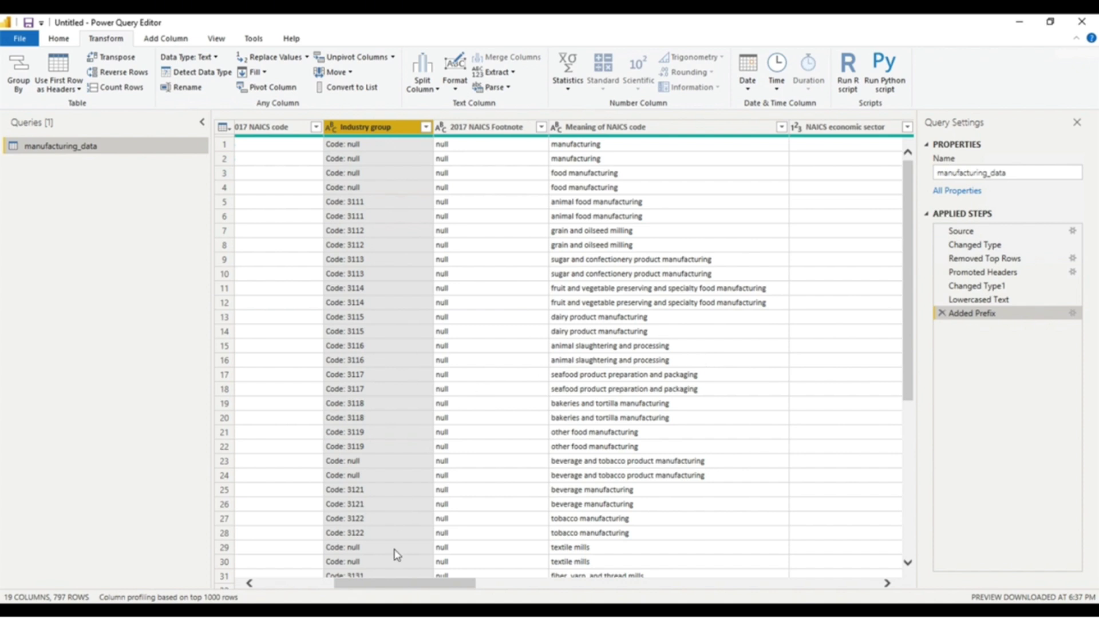
Step: Transform the Sales, value of shipments, or revenue ($1,000) column to its natural logarithm
click(420, 588)
drag(421, 588, 545, 585)
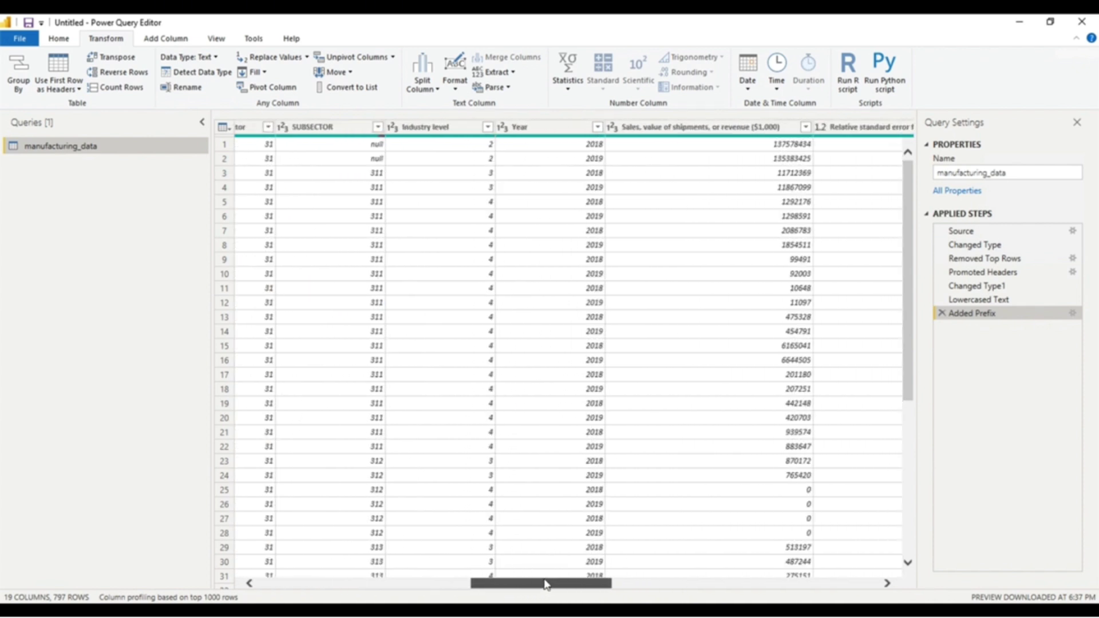
right_click(736, 129)
mouse_move(771, 272)
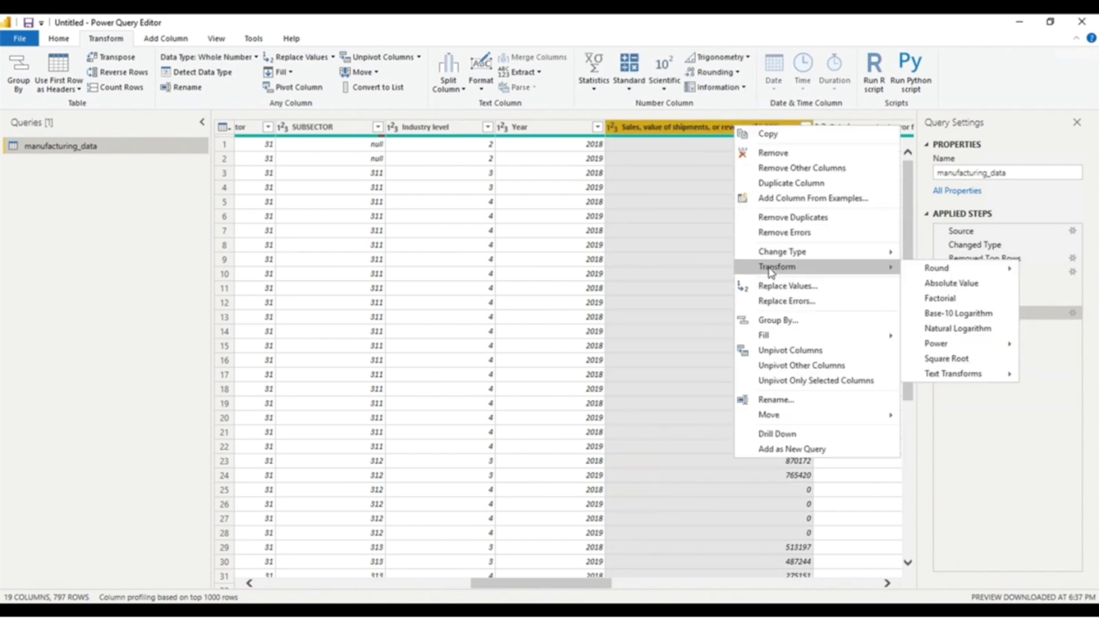
click(664, 85)
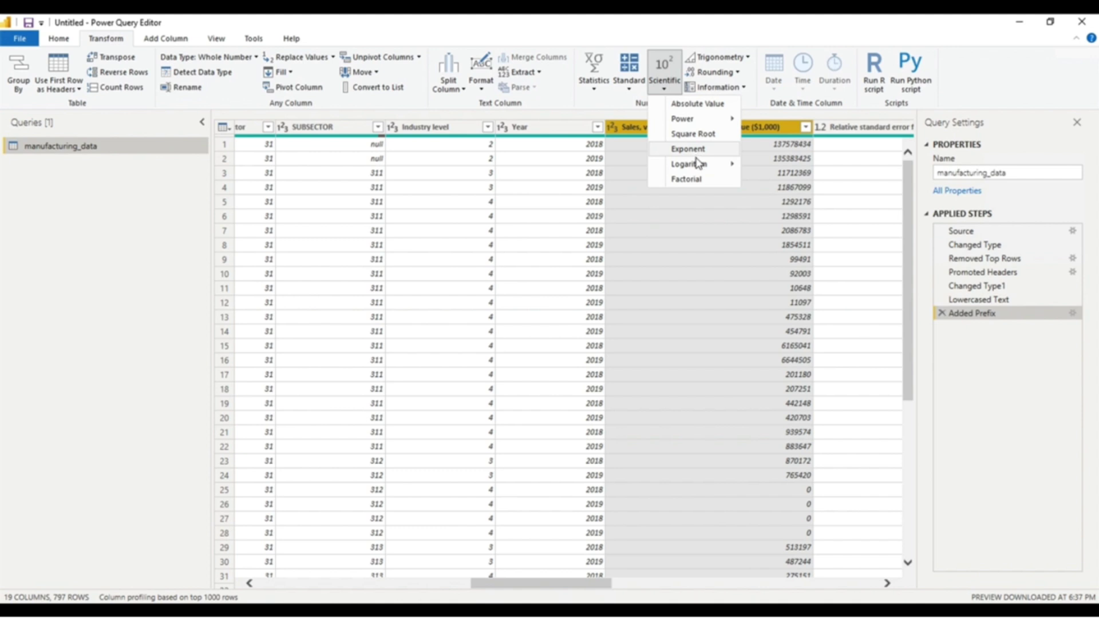
mouse_move(699, 166)
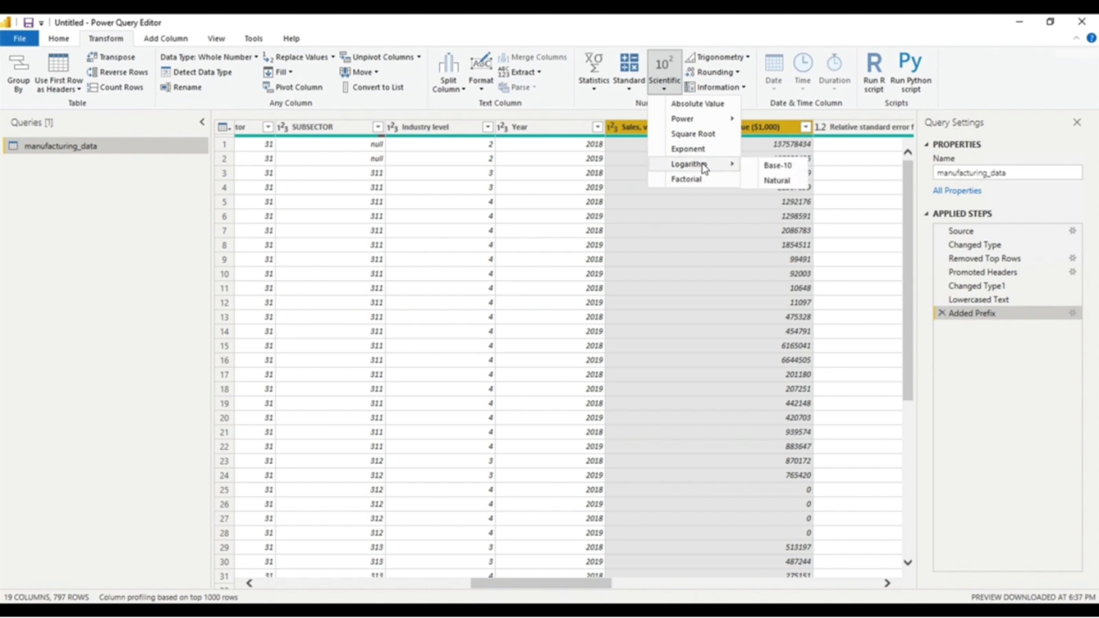
click(774, 182)
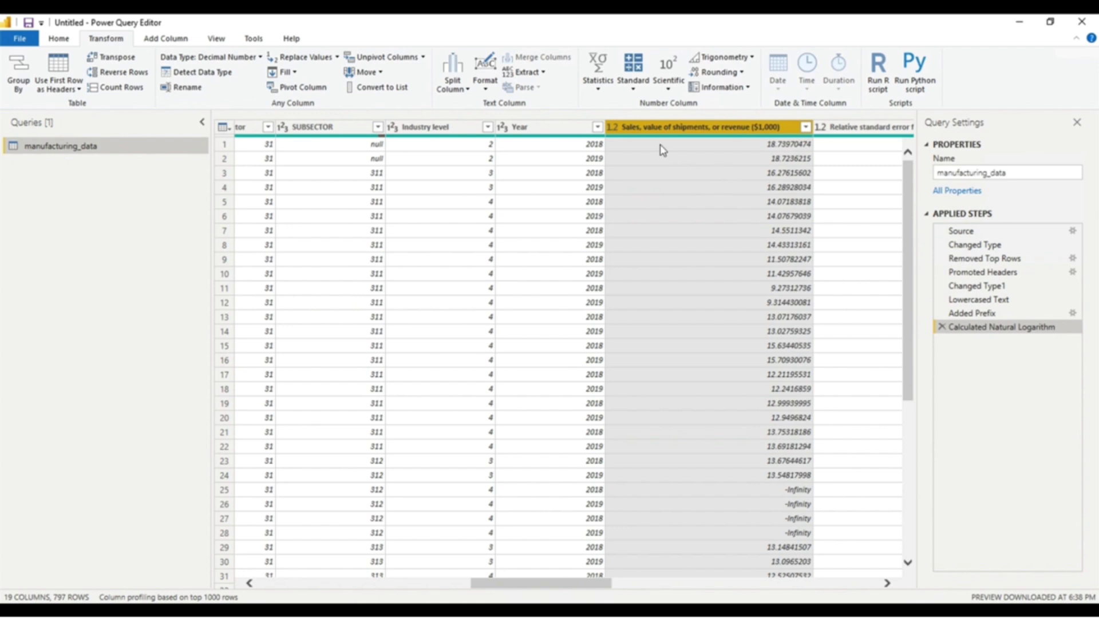
Step: Rename the log-transformed sales column as "Log Sales, value of shipments, or revenue ($1,000)"
double_click(631, 130)
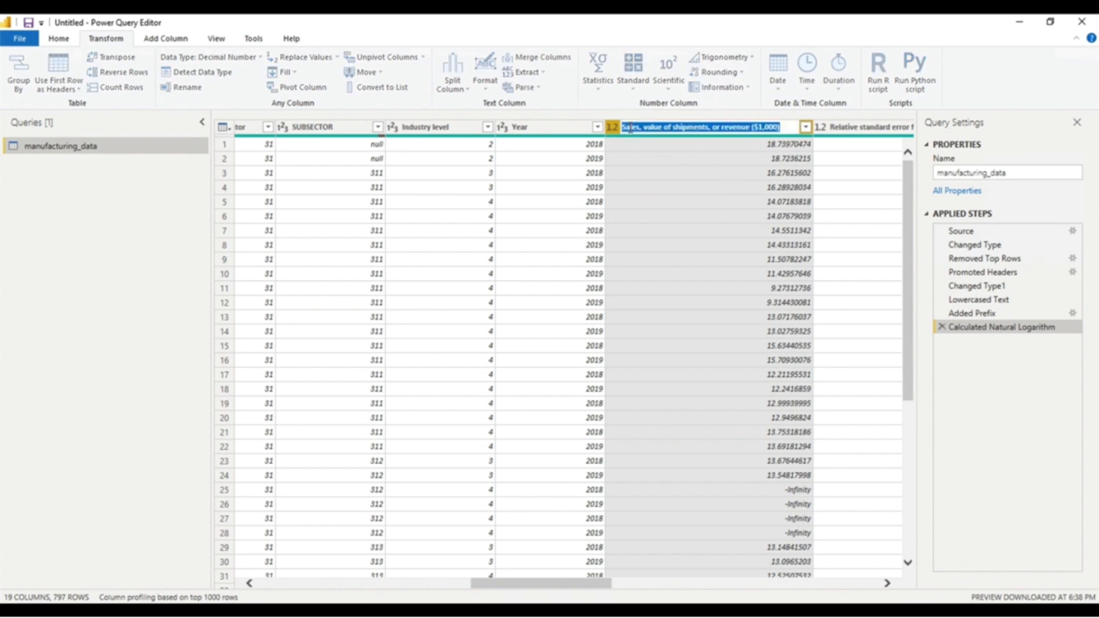
click(630, 127)
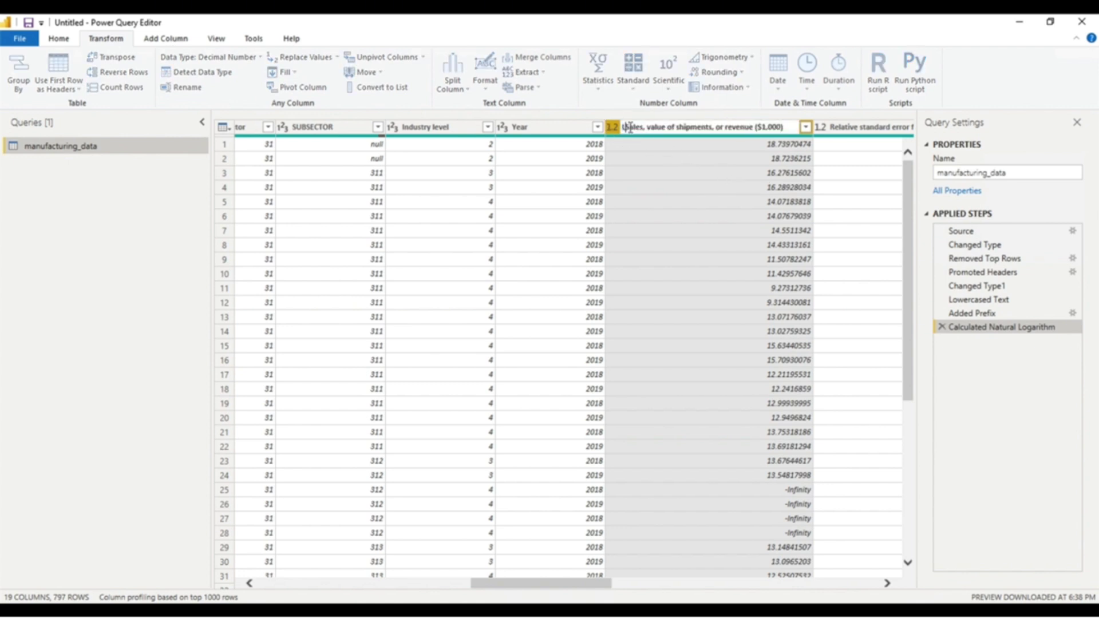
key(Return)
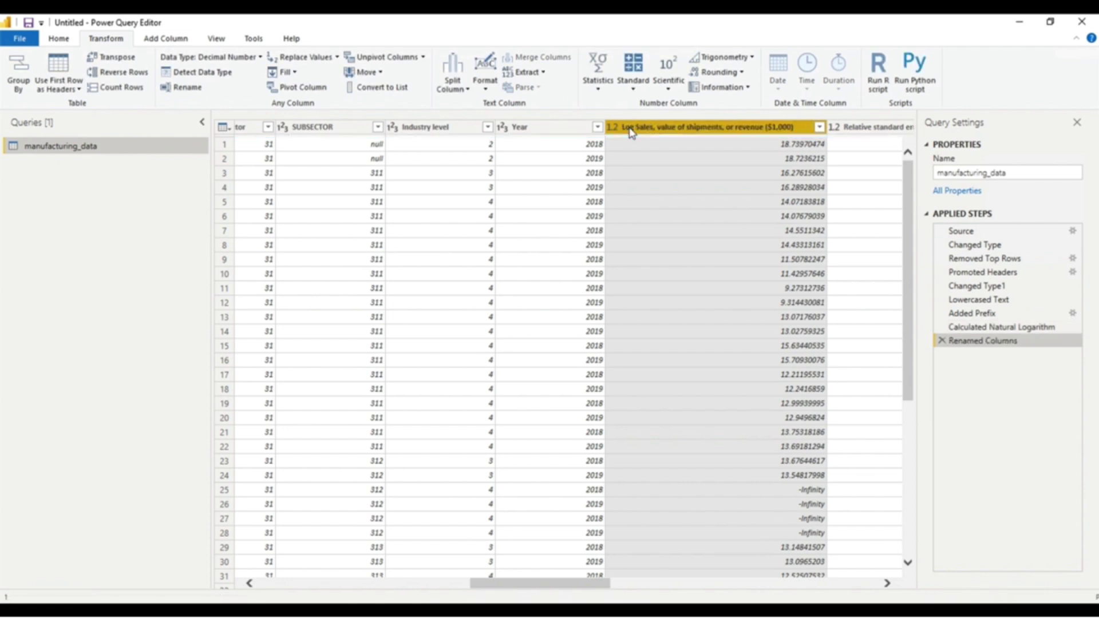
click(741, 74)
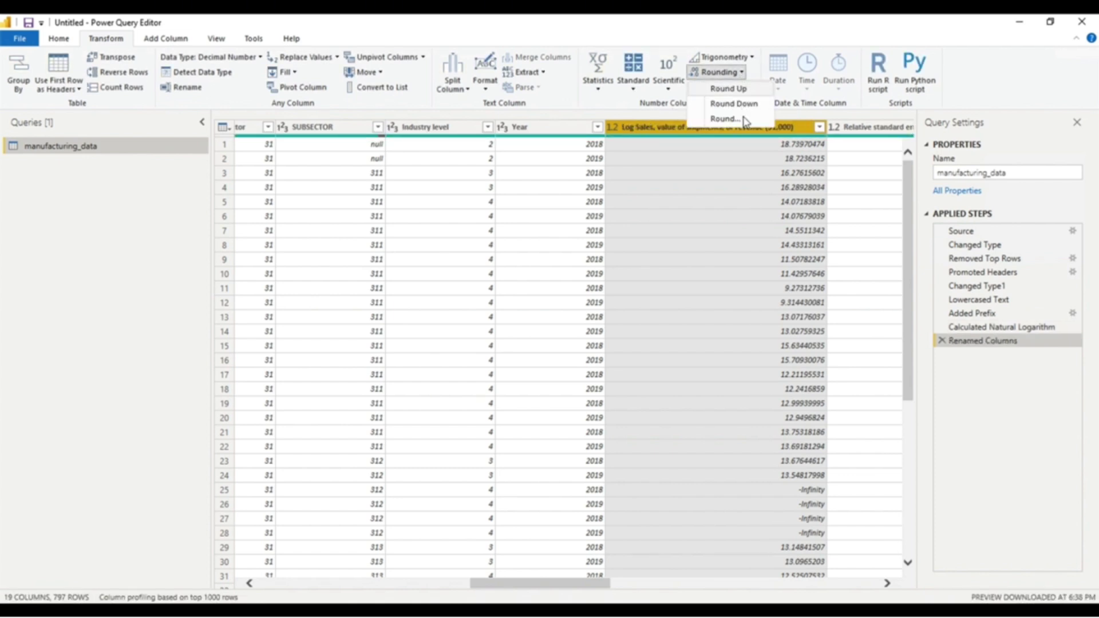
click(759, 79)
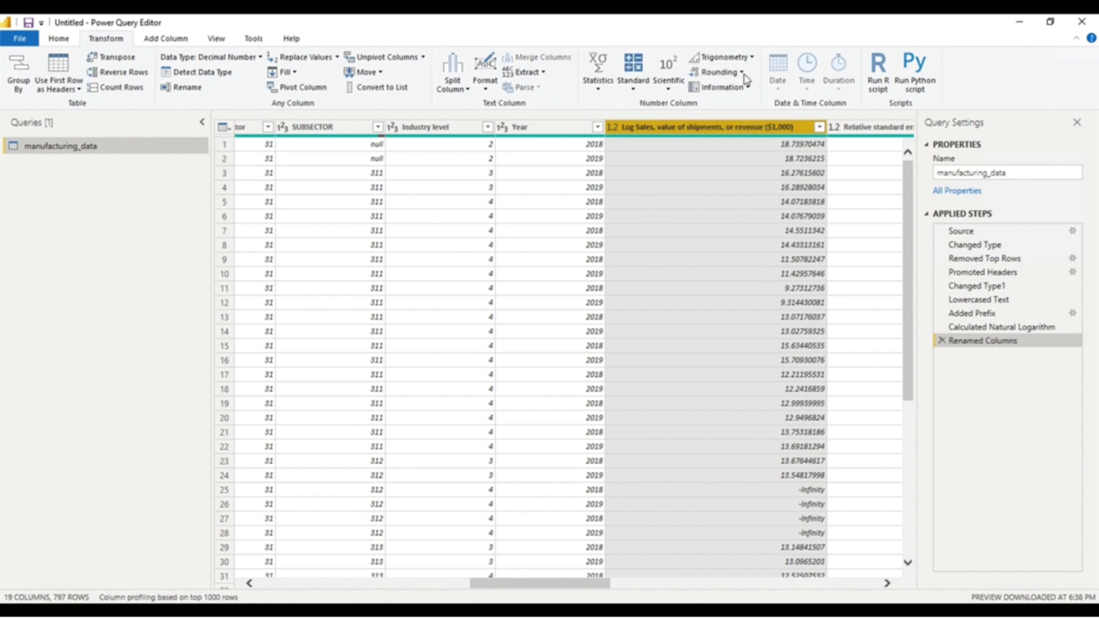
Step: Close Power Query applying the changes, and show the loaded manufacturing_data table in Power BI Desktop's data view
click(59, 38)
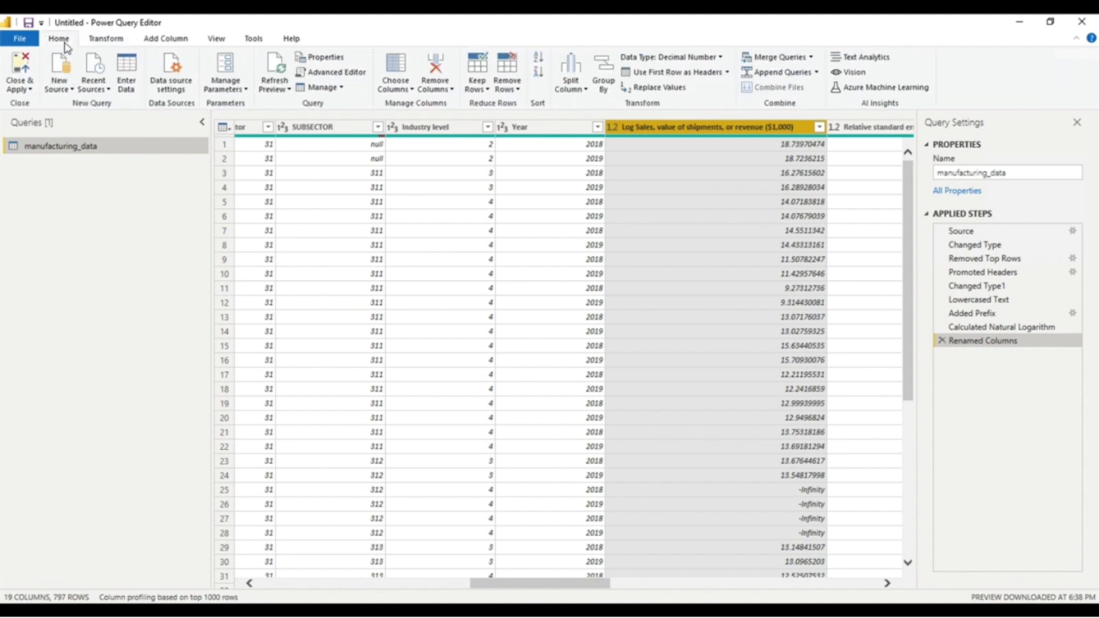
click(28, 67)
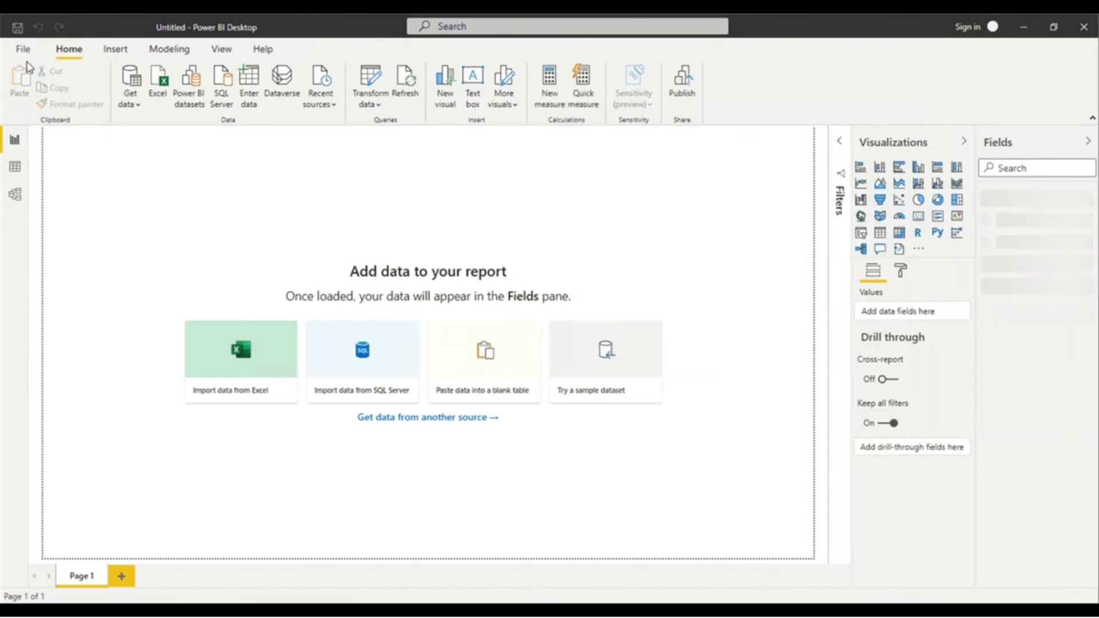
click(15, 168)
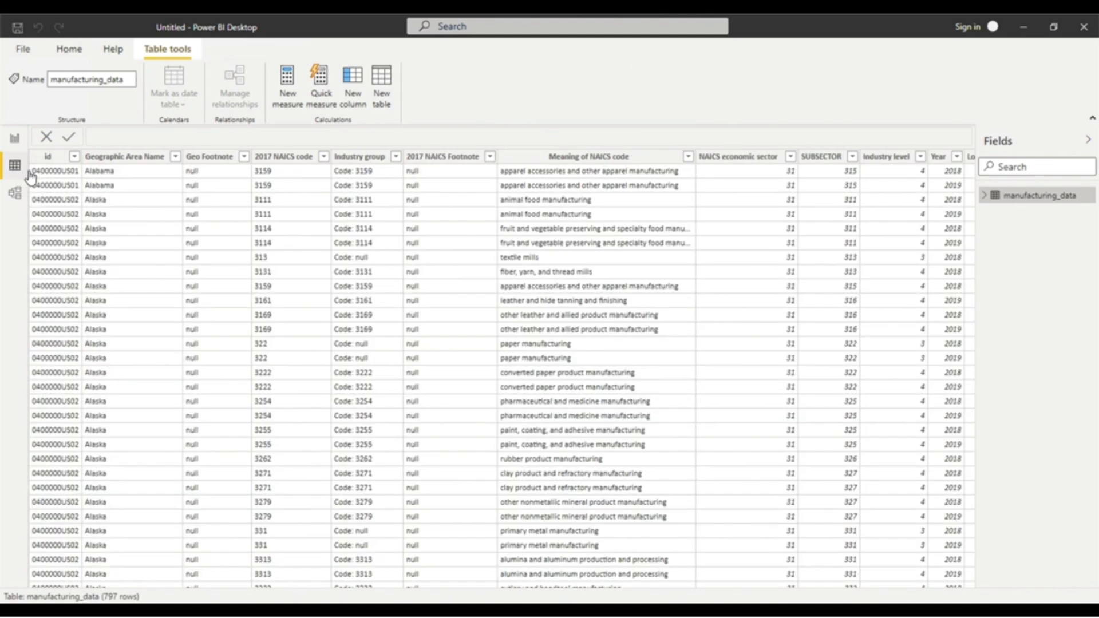
Step: Set the SUBSECTOR column's default summarization to Don't summarize
click(824, 155)
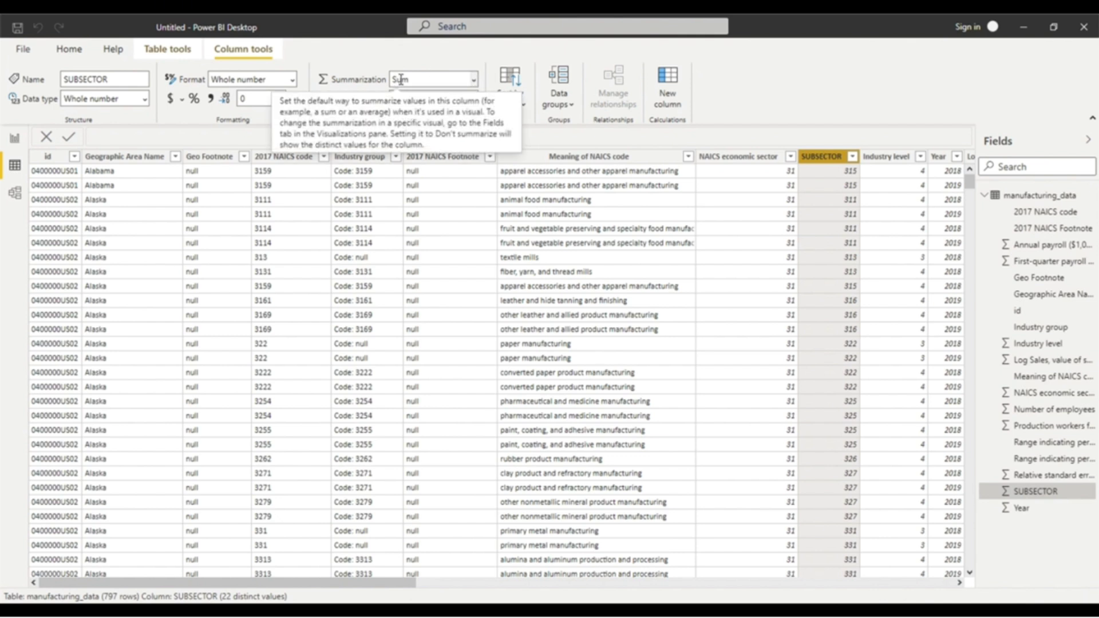
click(475, 79)
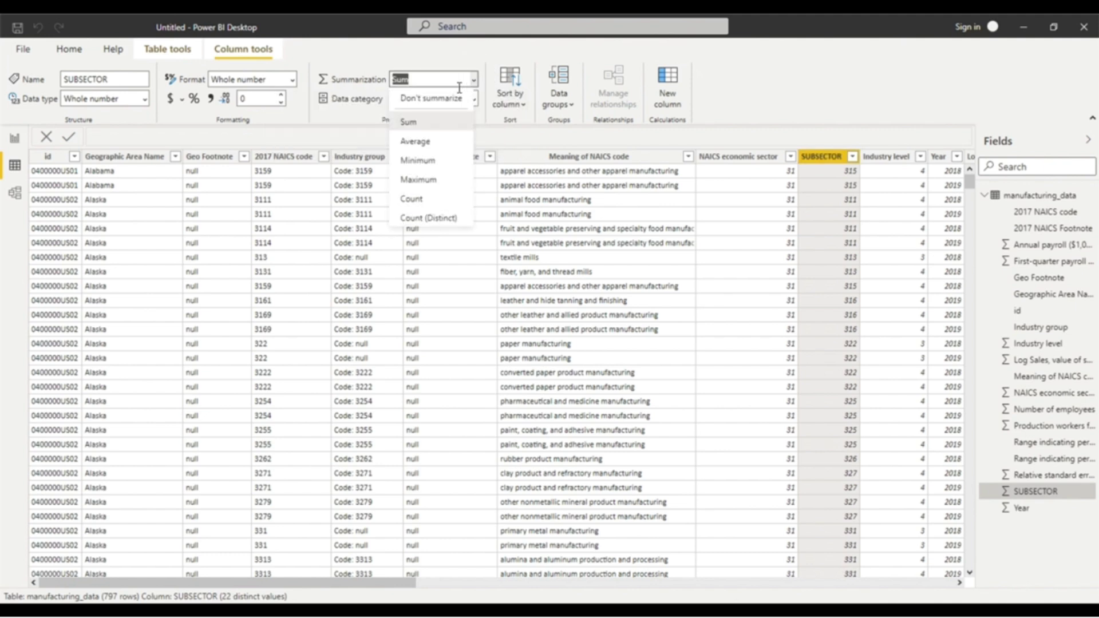
click(437, 95)
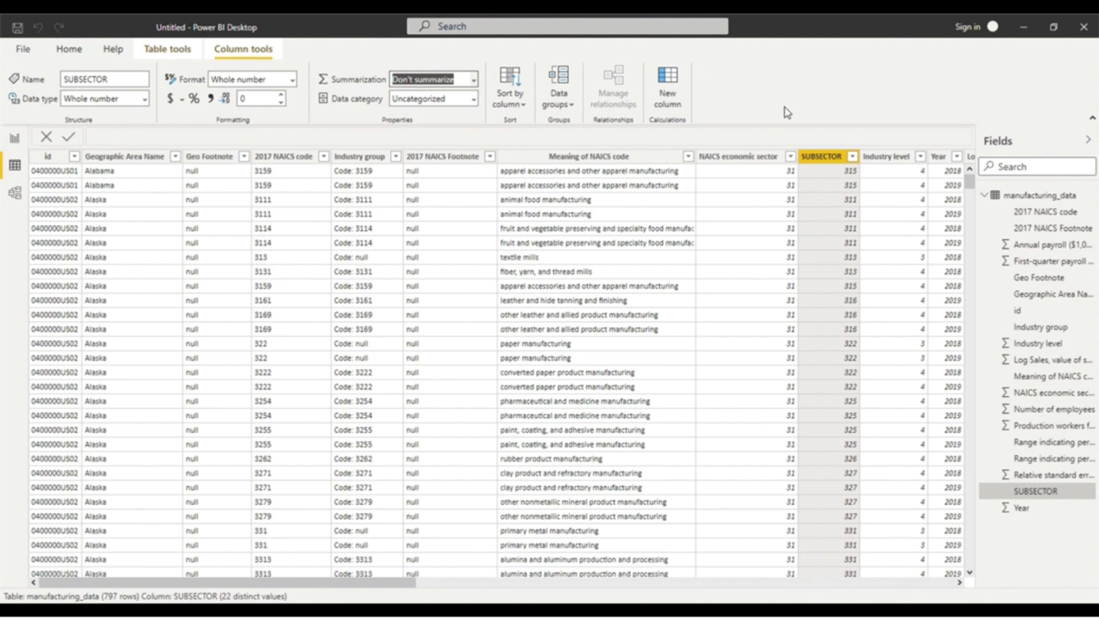
Step: Assign the State or Province data category to the Geographic Area Name column
click(135, 159)
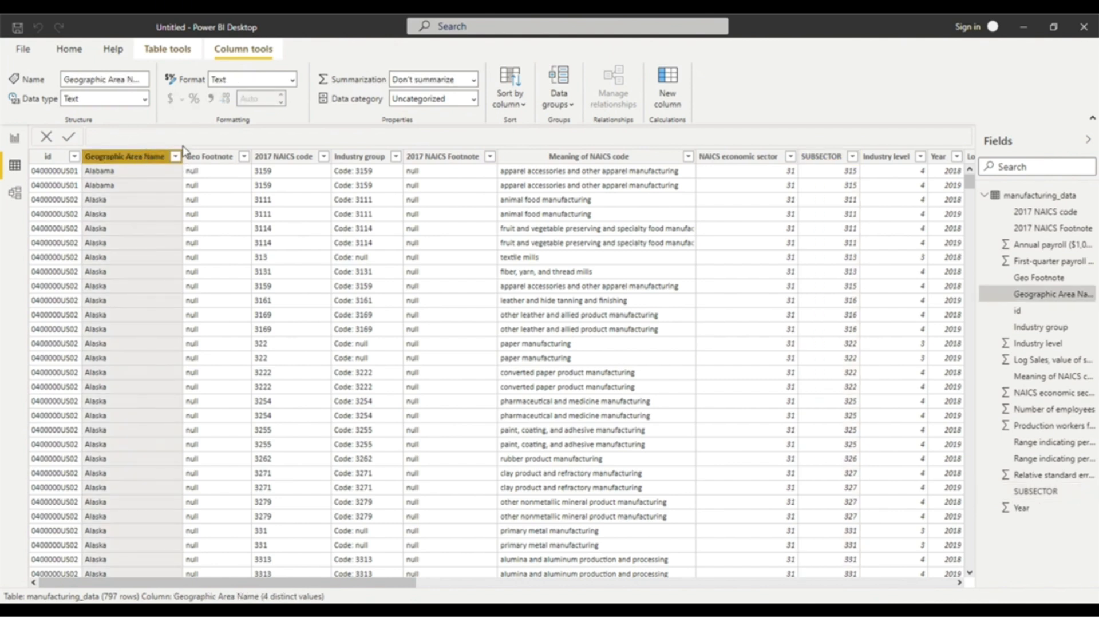
click(473, 98)
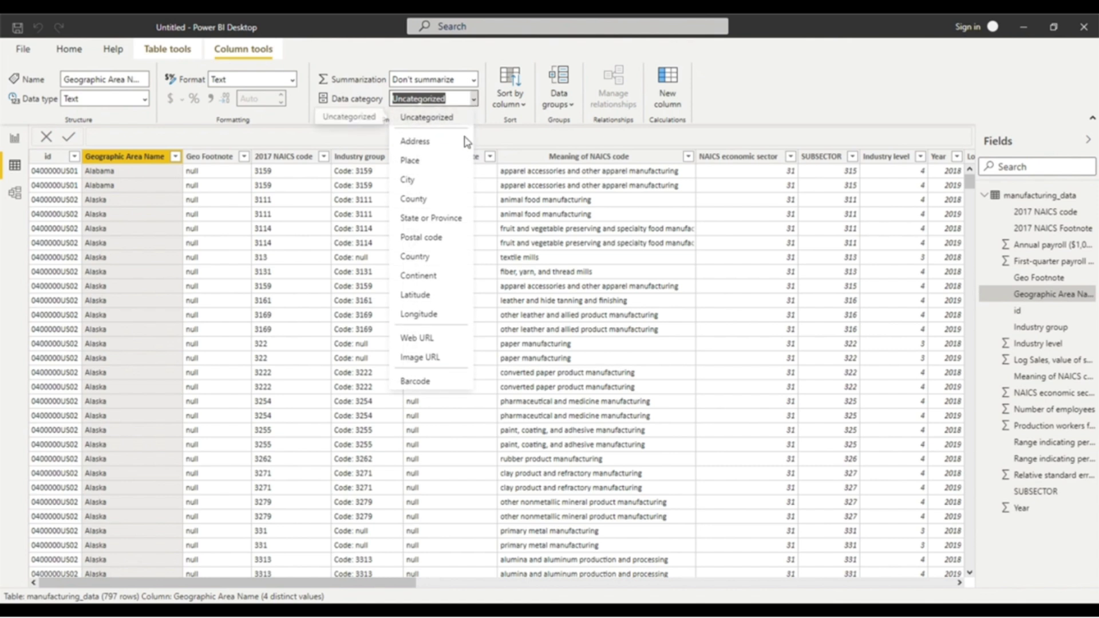
click(445, 218)
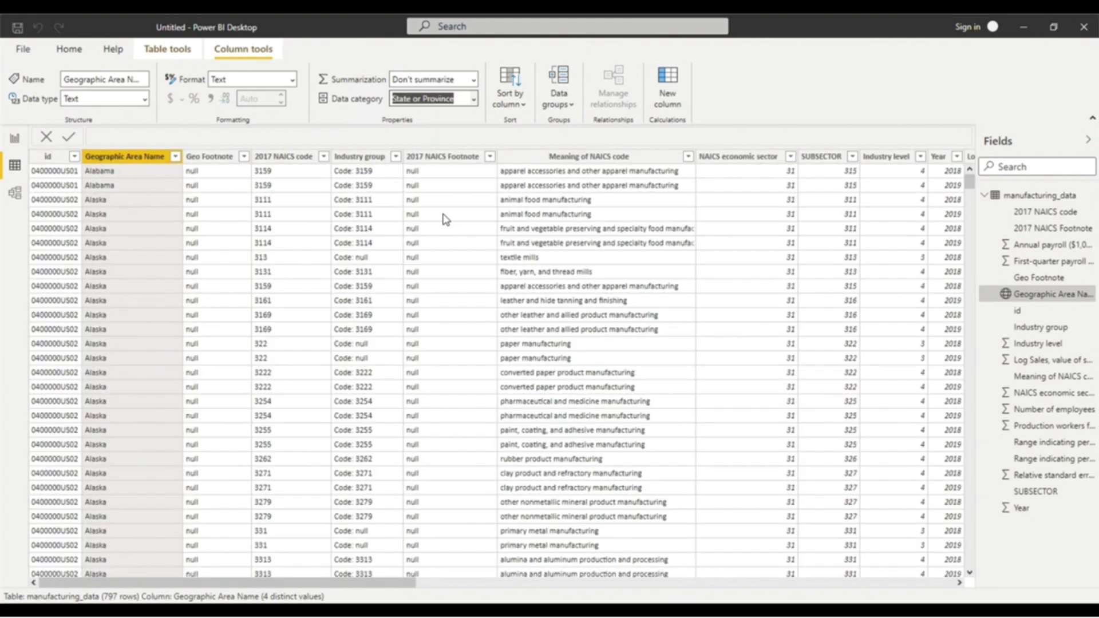
Step: Set the Geographic Area Name column to sort by the id column
click(175, 156)
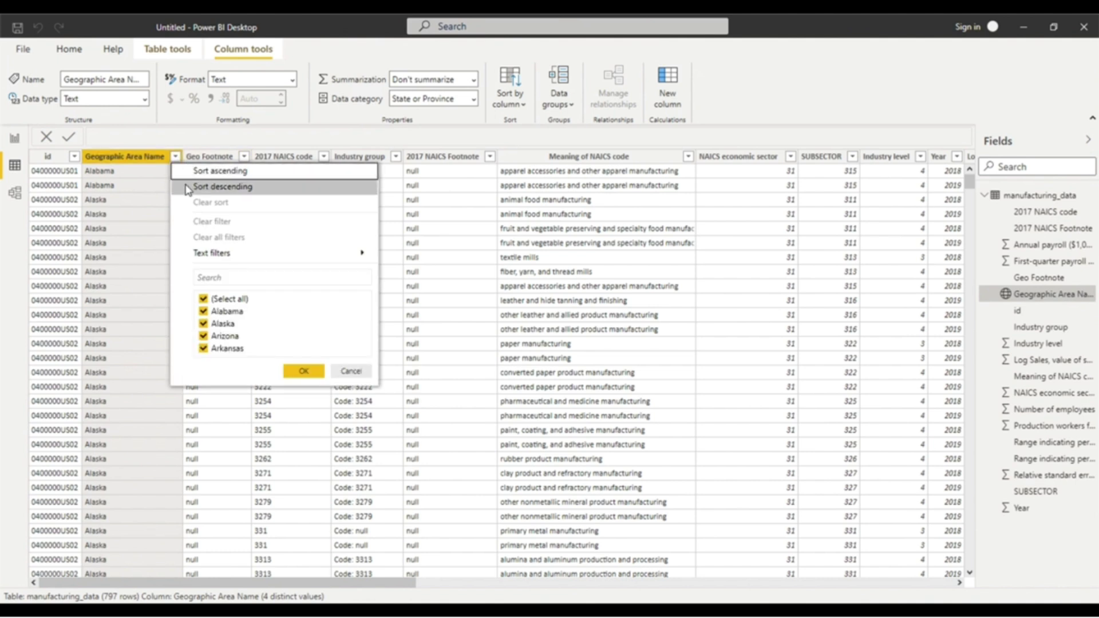
click(517, 105)
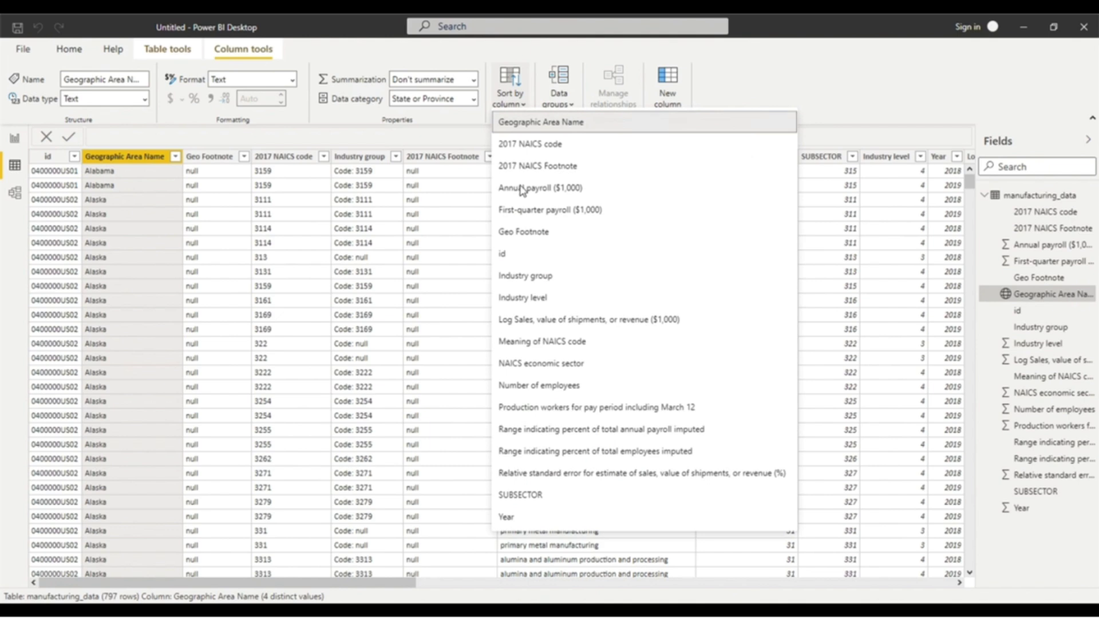
click(510, 261)
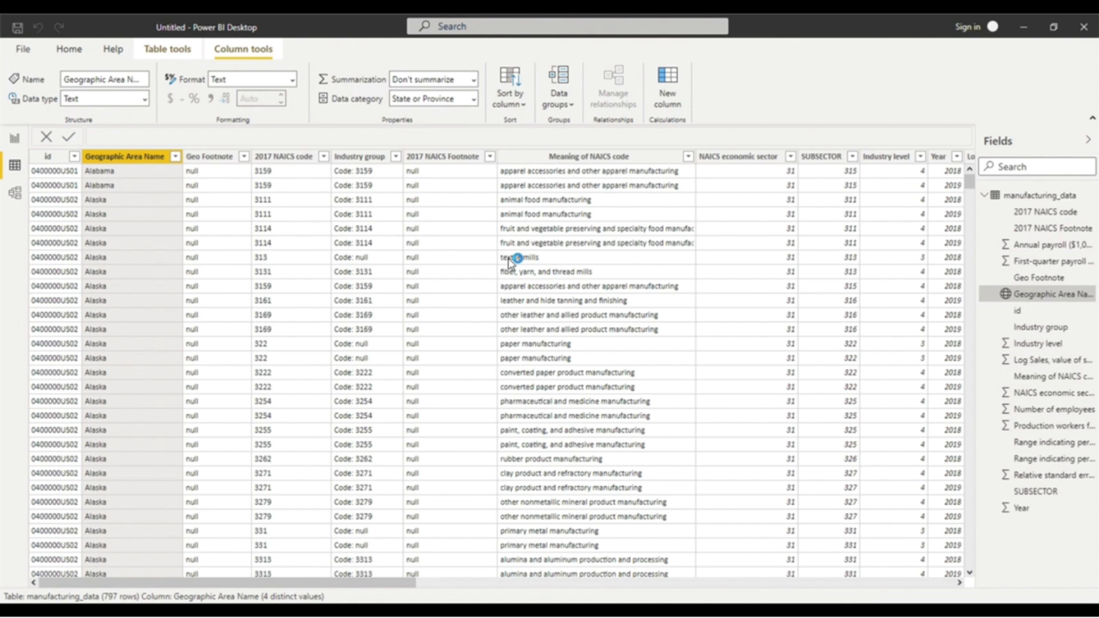
Step: Hide the Geo Footnote column in report view
click(244, 157)
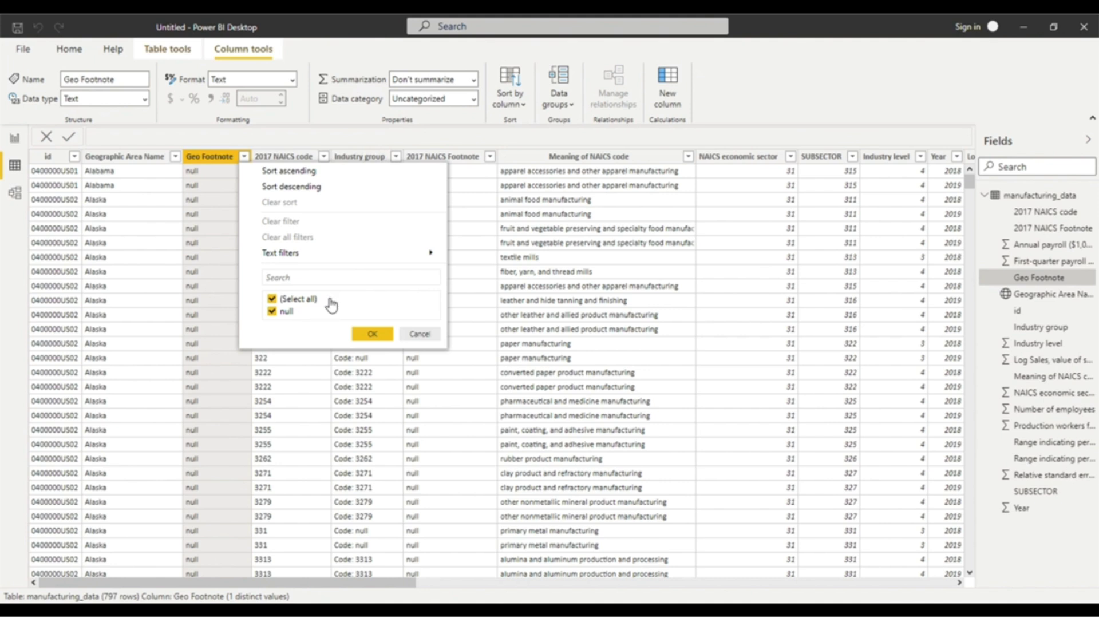
click(200, 159)
right_click(200, 159)
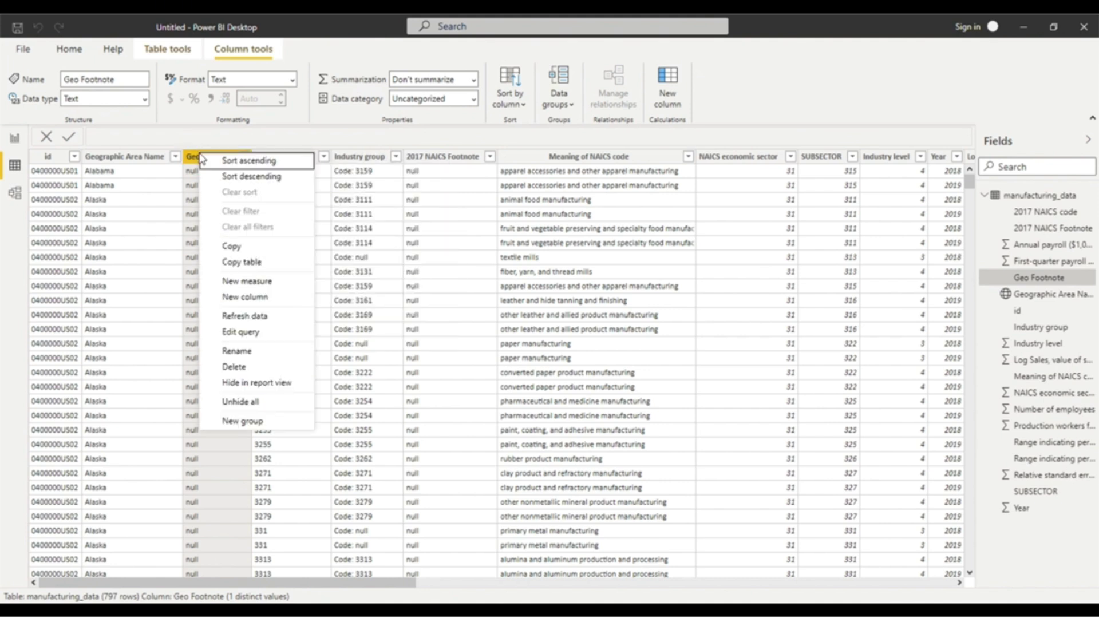
click(244, 383)
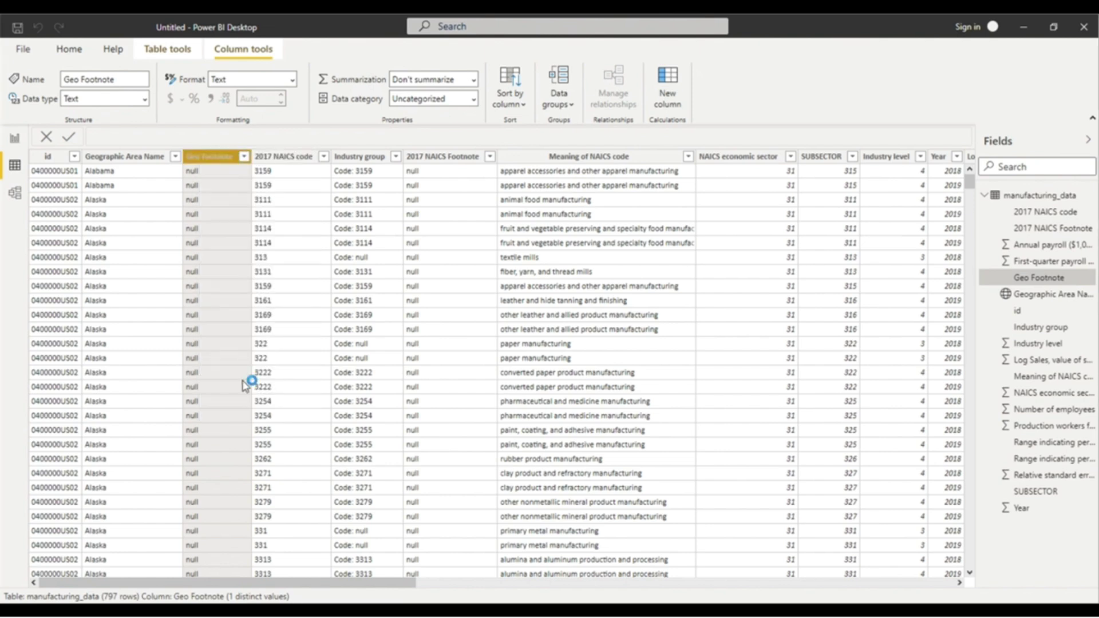
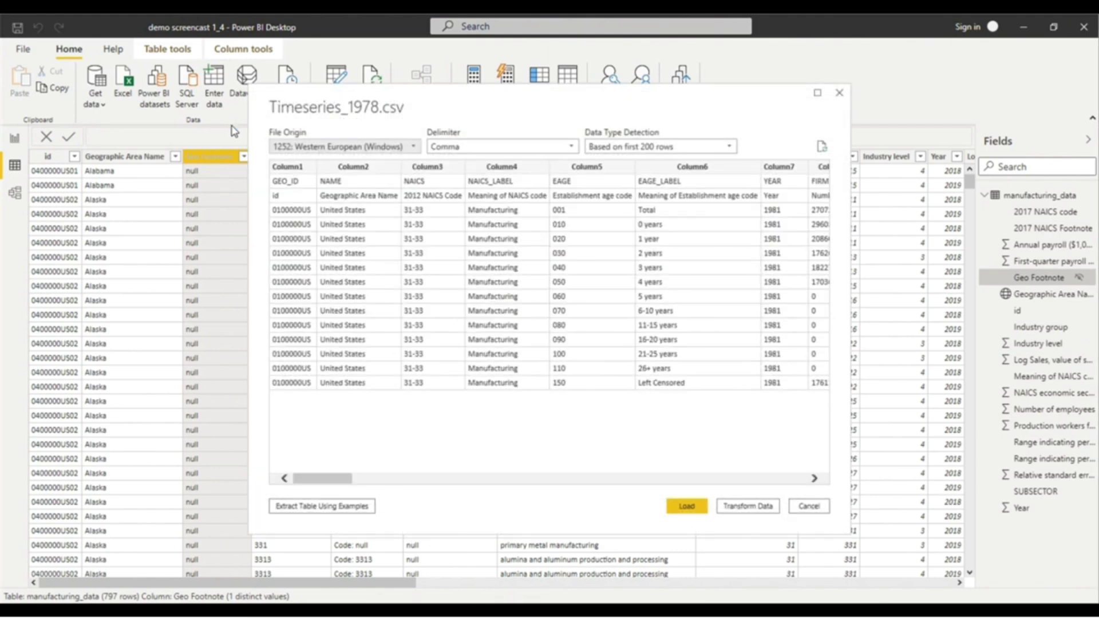
Step: Remove the top 1 row of the Timeseries_1978.csv data in Power Query and promote the row below it to column headers
click(755, 507)
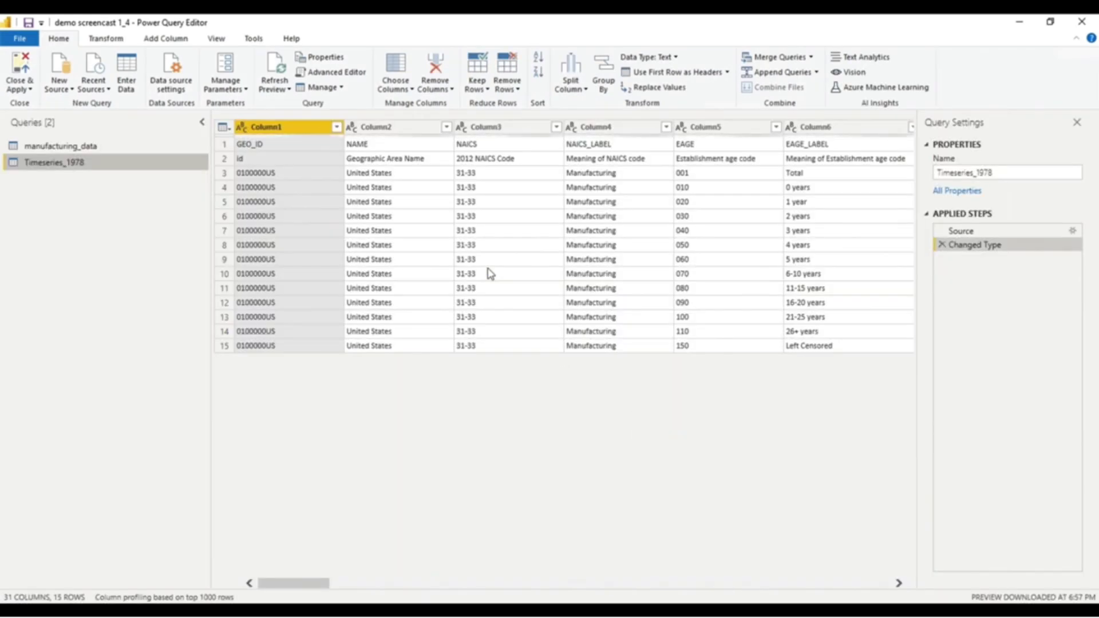
click(507, 86)
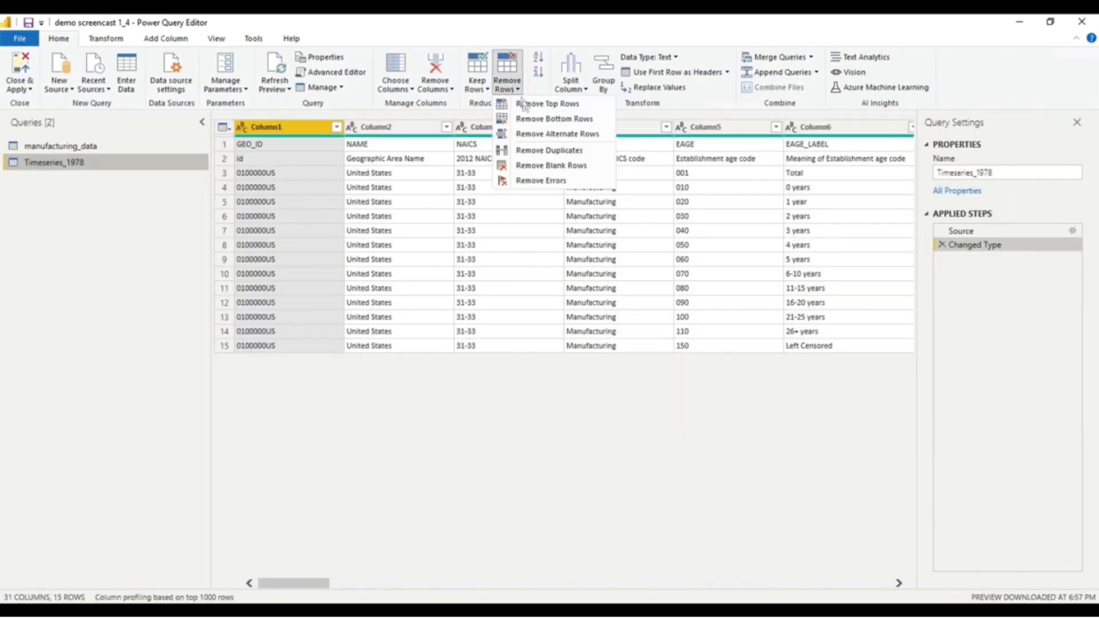
click(526, 107)
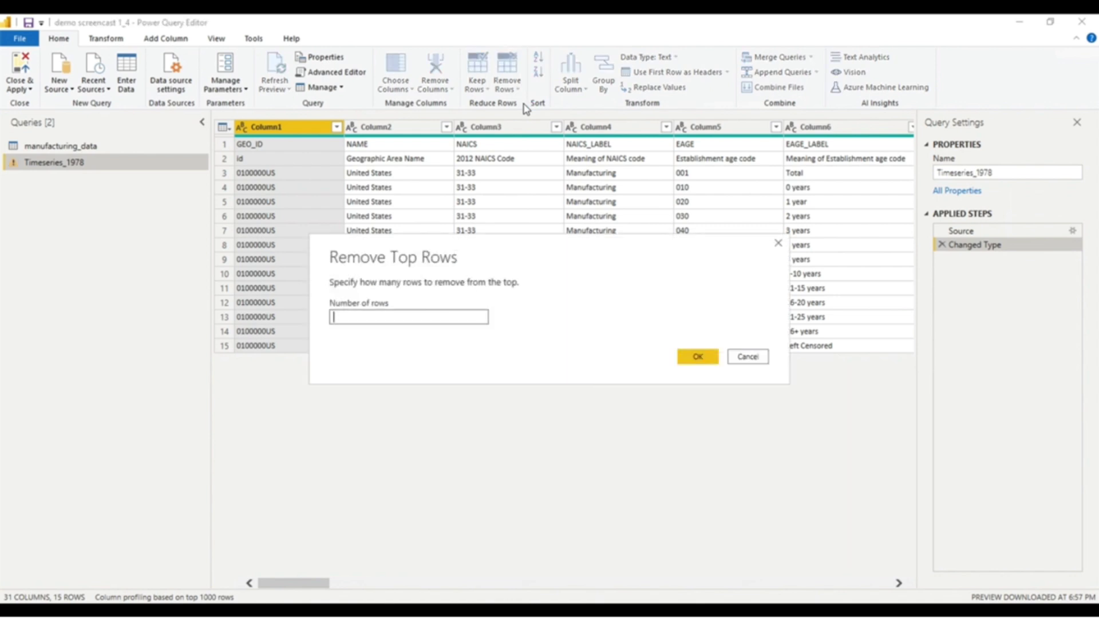
text(1)
key(Return)
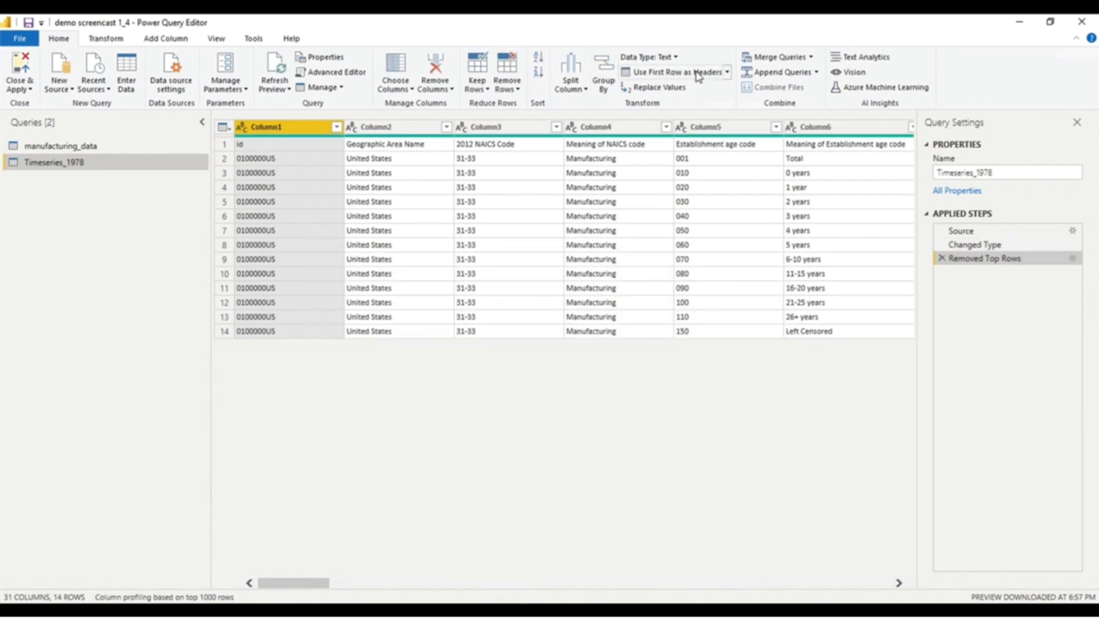
click(698, 74)
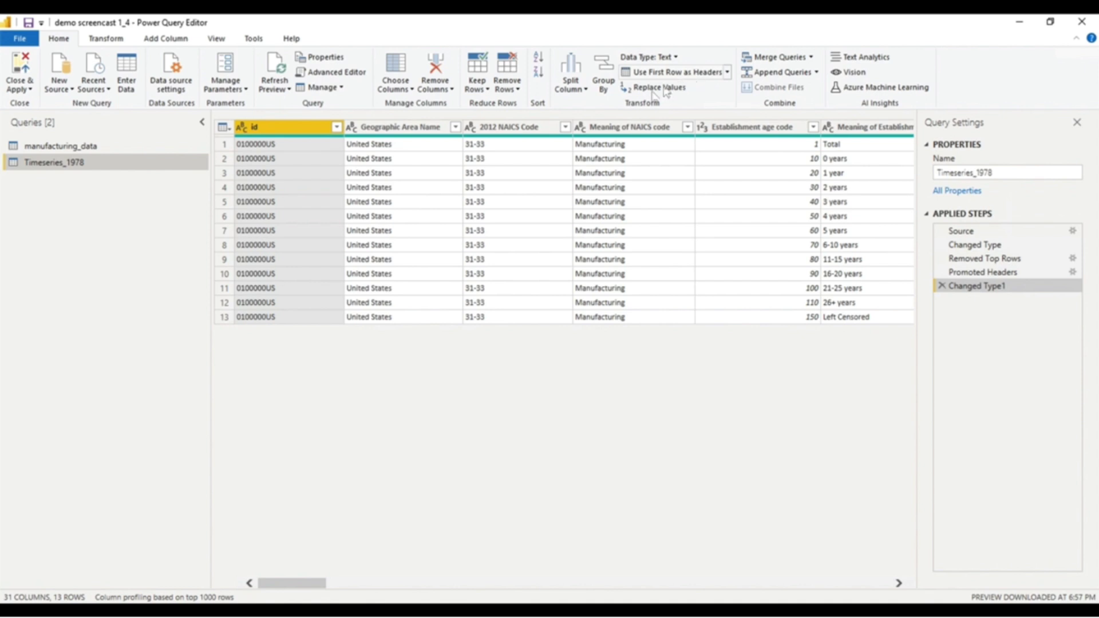
Step: Import the Timeseries_1979.csv file as a new query from the Chapter 1 datasets folder
click(58, 89)
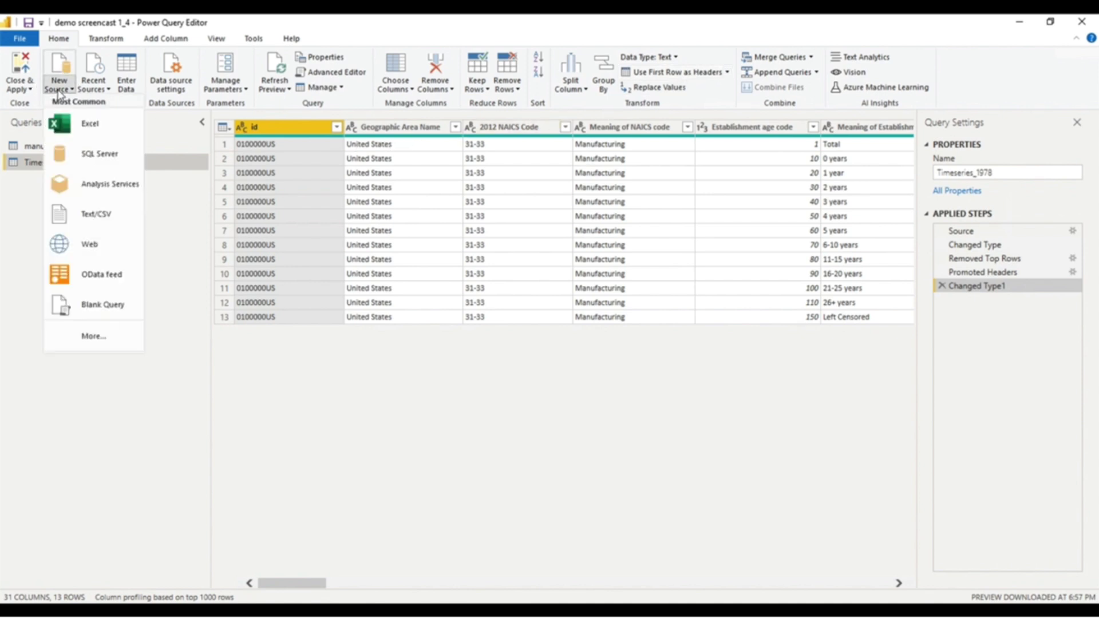
click(82, 221)
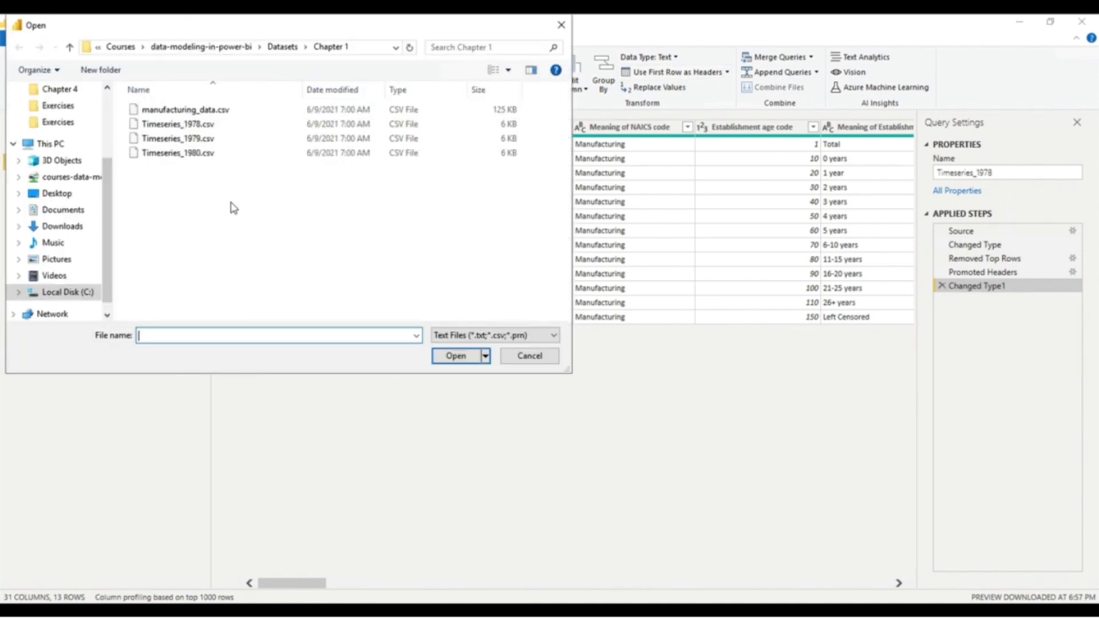
click(216, 141)
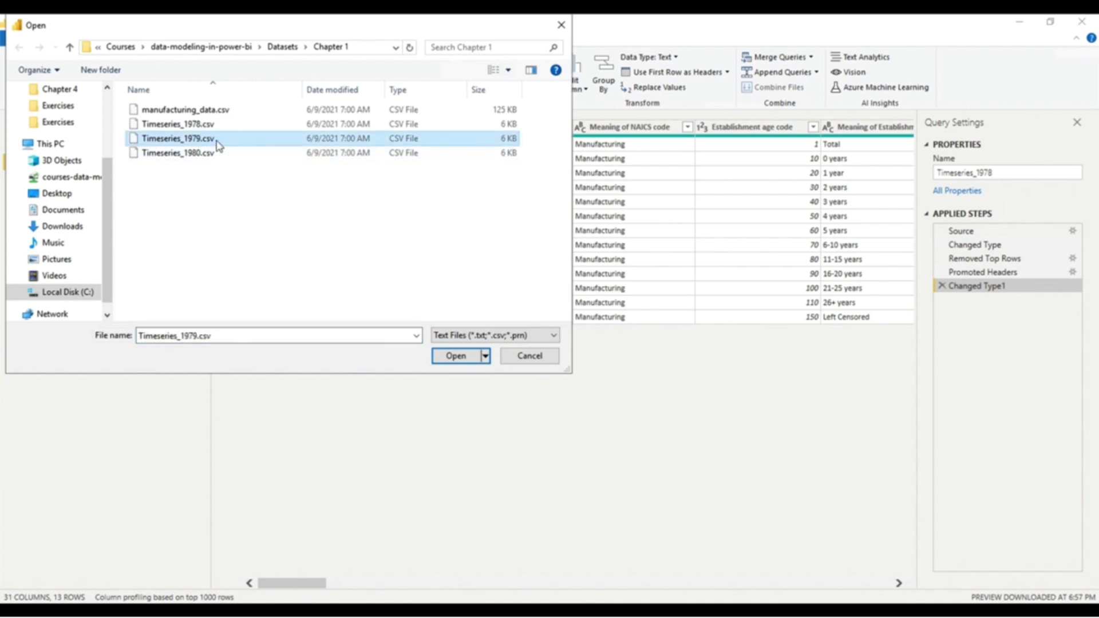
double_click(218, 141)
click(757, 506)
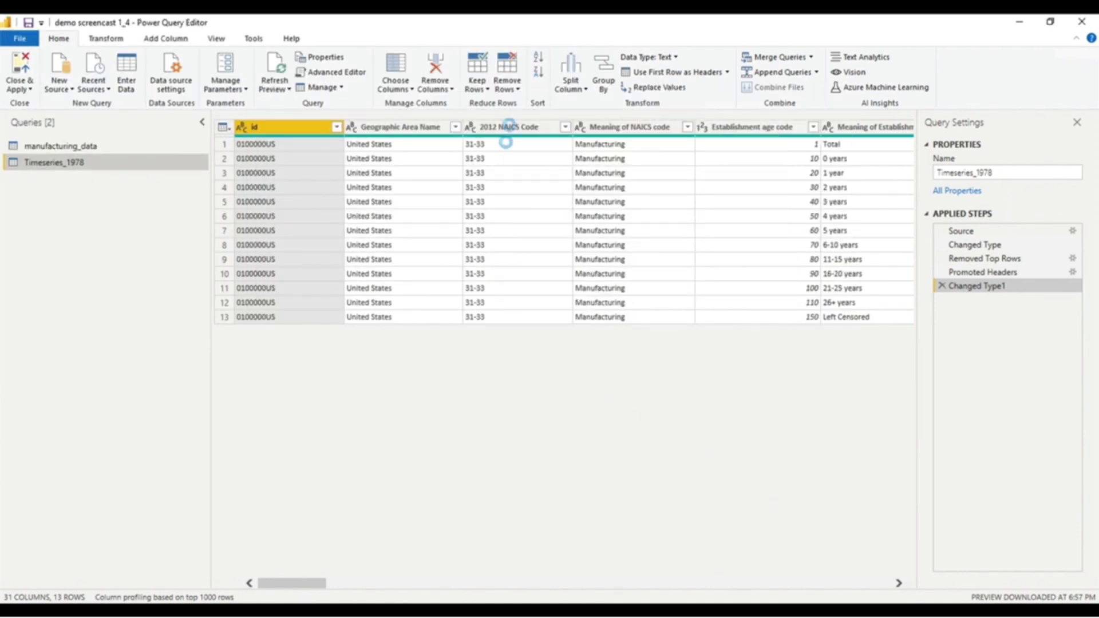
Step: Remove the top 1 row of the Timeseries_1979 query and promote the following row to column headers
click(511, 86)
click(518, 104)
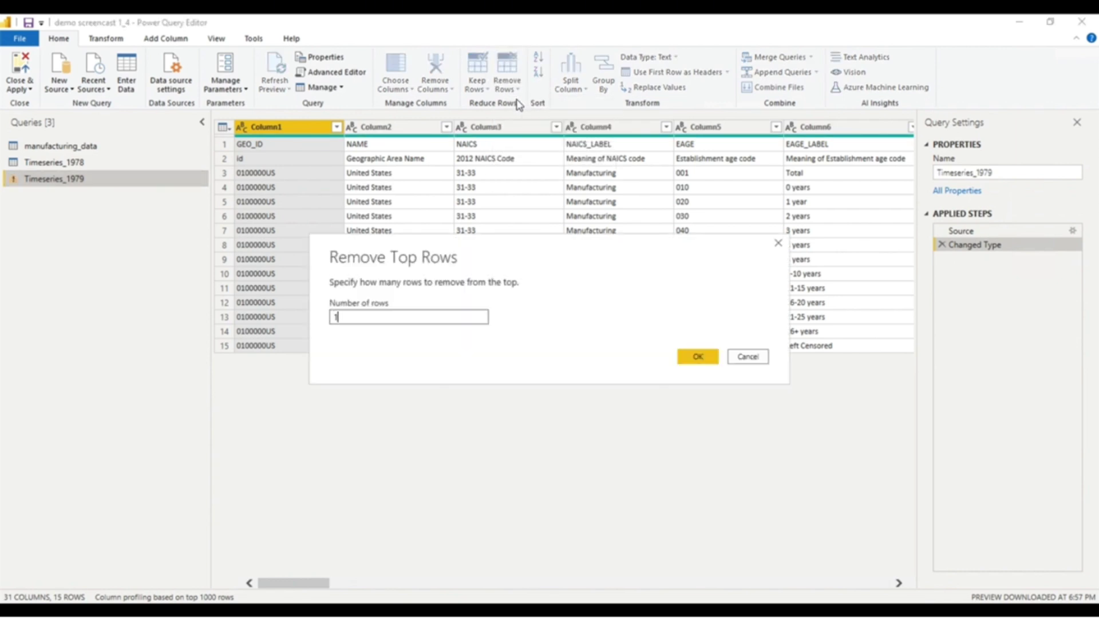
key(Return)
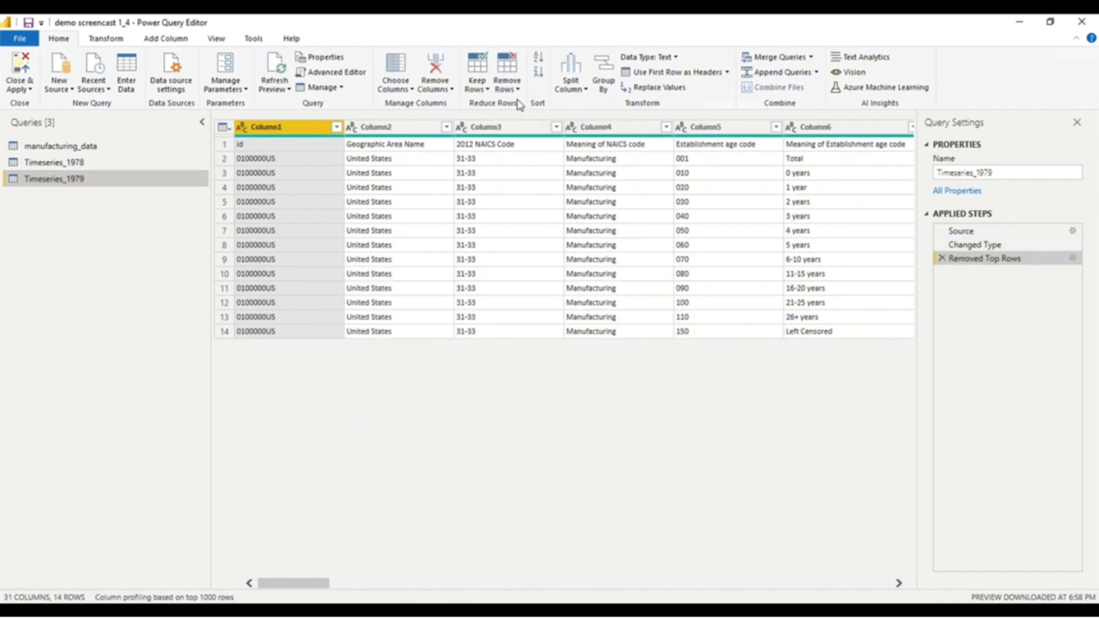
click(665, 74)
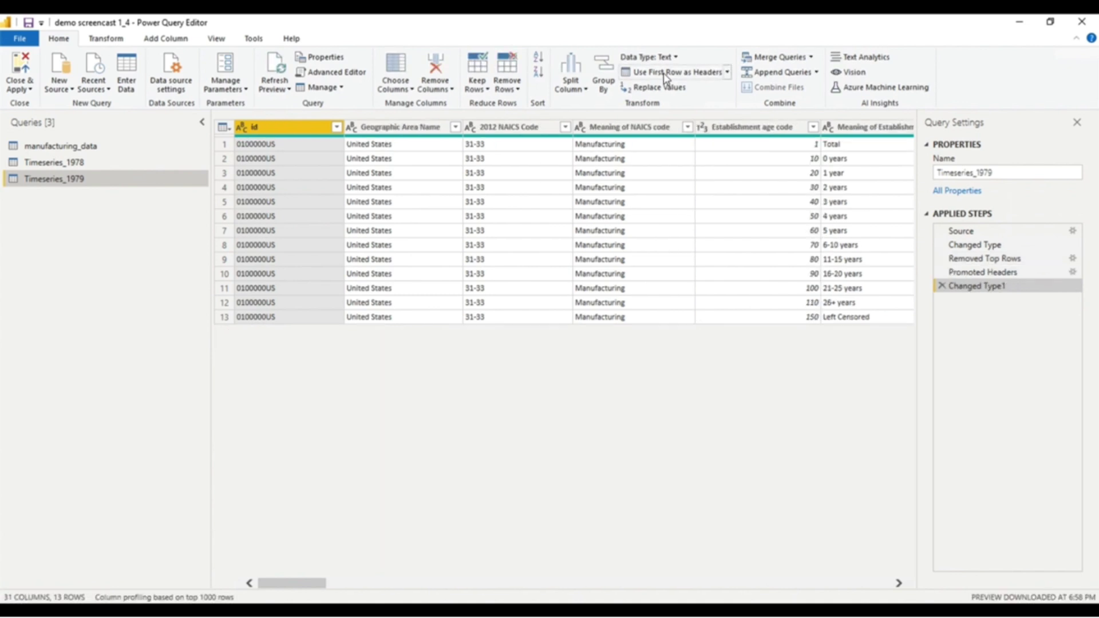
Step: Append Timeseries_1979 to Timeseries_1978 as a new query, with Timeseries_1978 as the first table
click(128, 165)
click(122, 181)
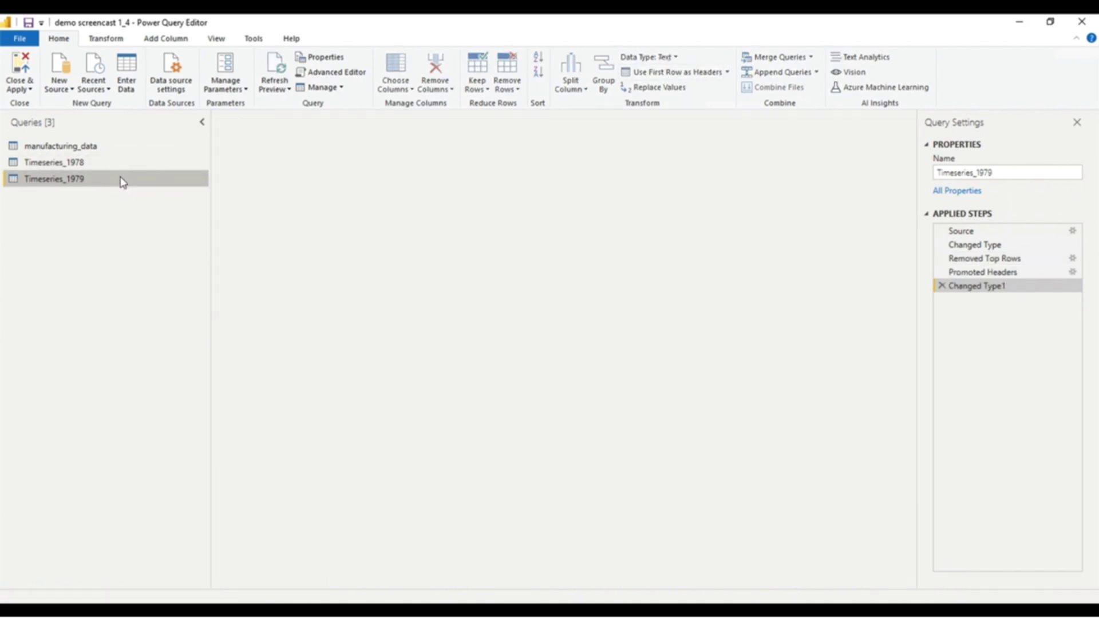
click(122, 168)
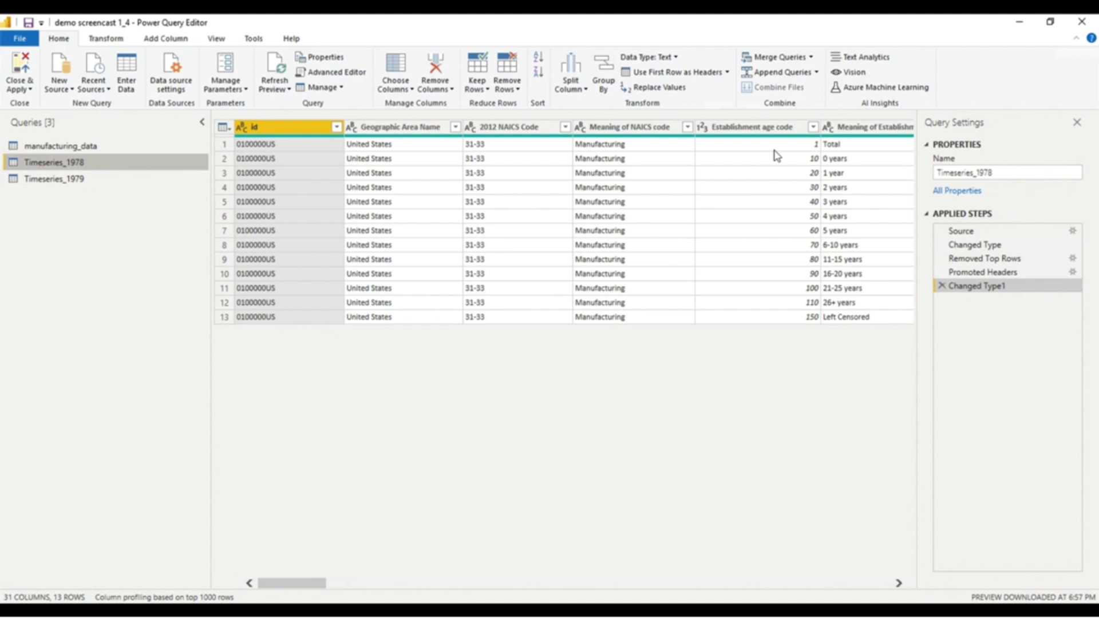
click(818, 72)
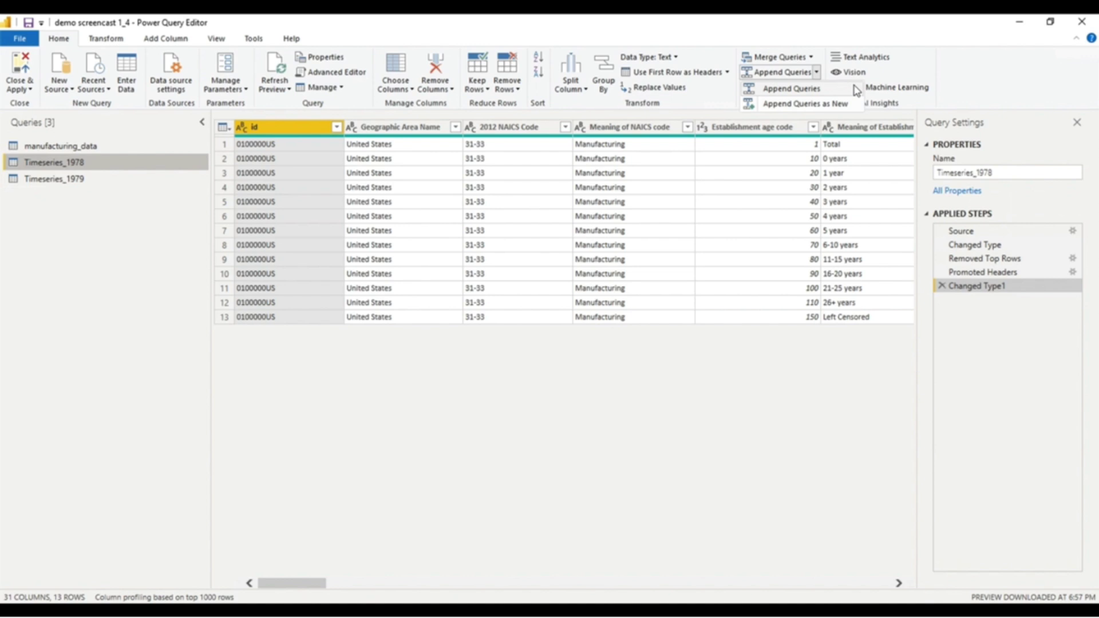
click(848, 106)
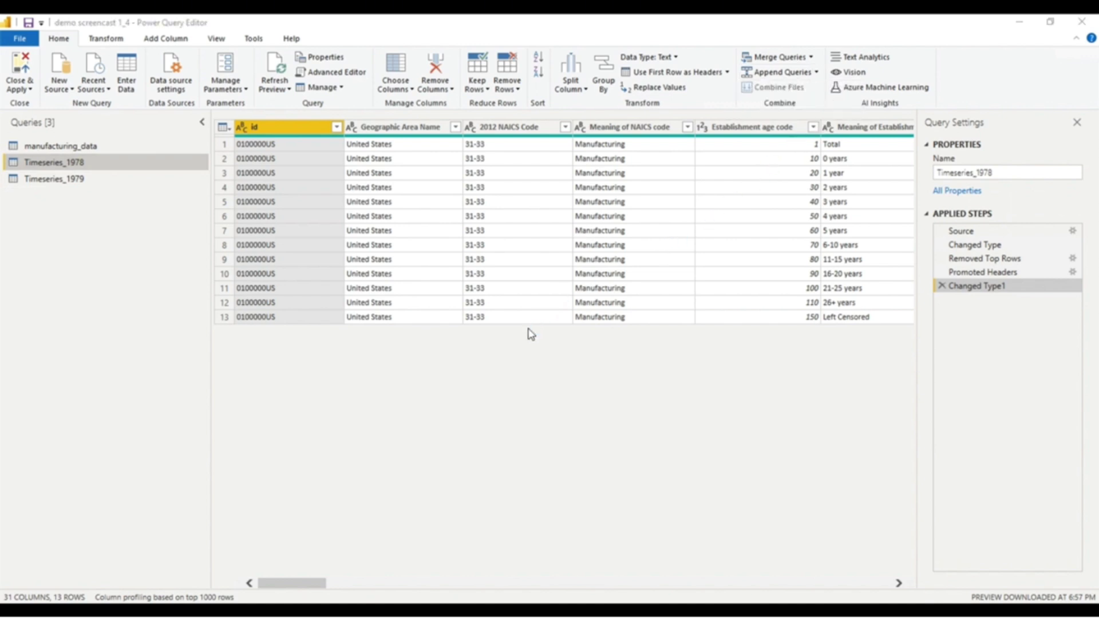
click(433, 352)
click(390, 394)
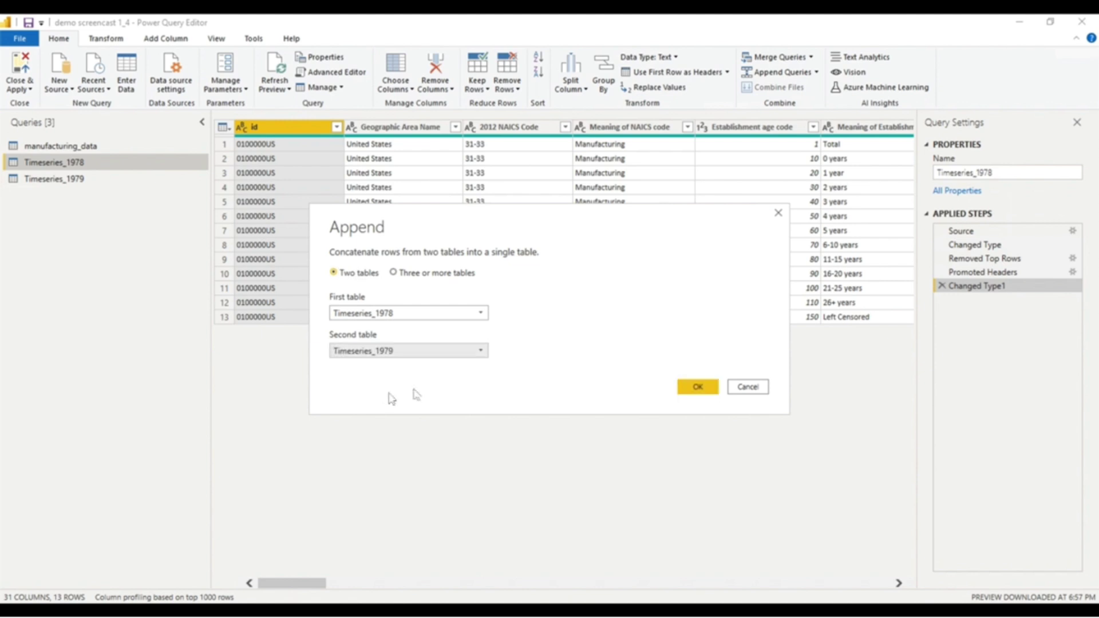
key(Return)
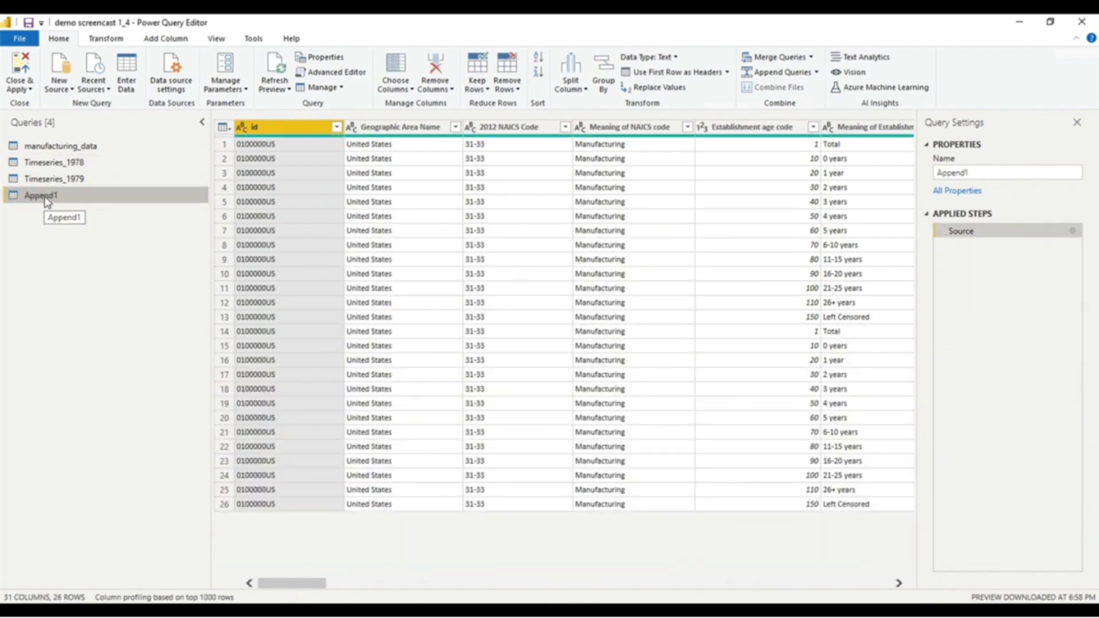
Step: Rename the appended query to 1978-1979
double_click(45, 197)
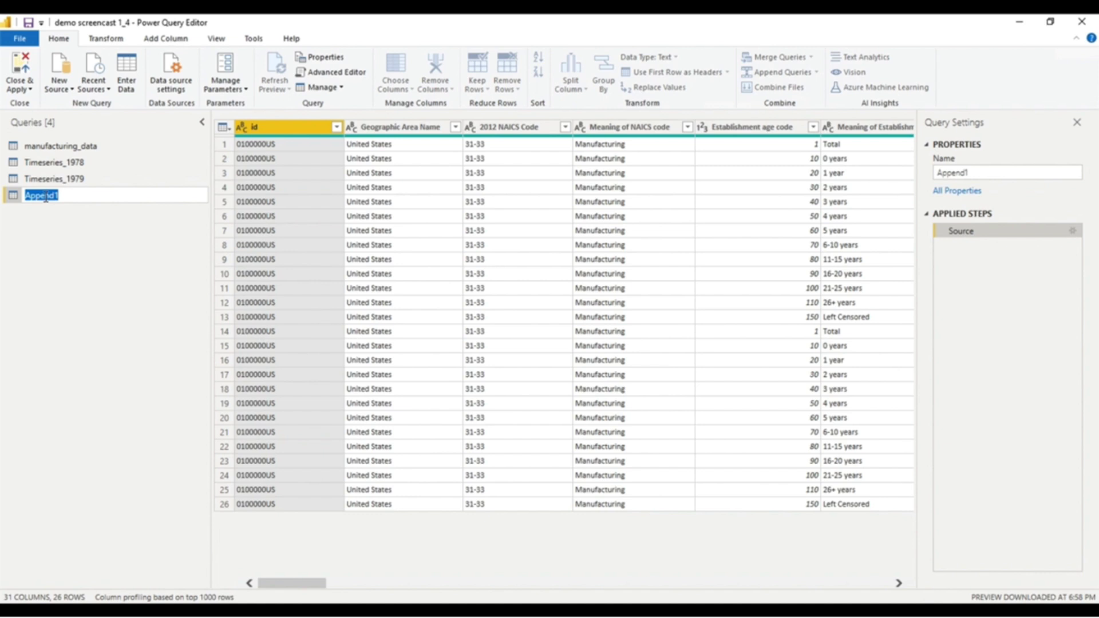
text(1978-1979)
key(Return)
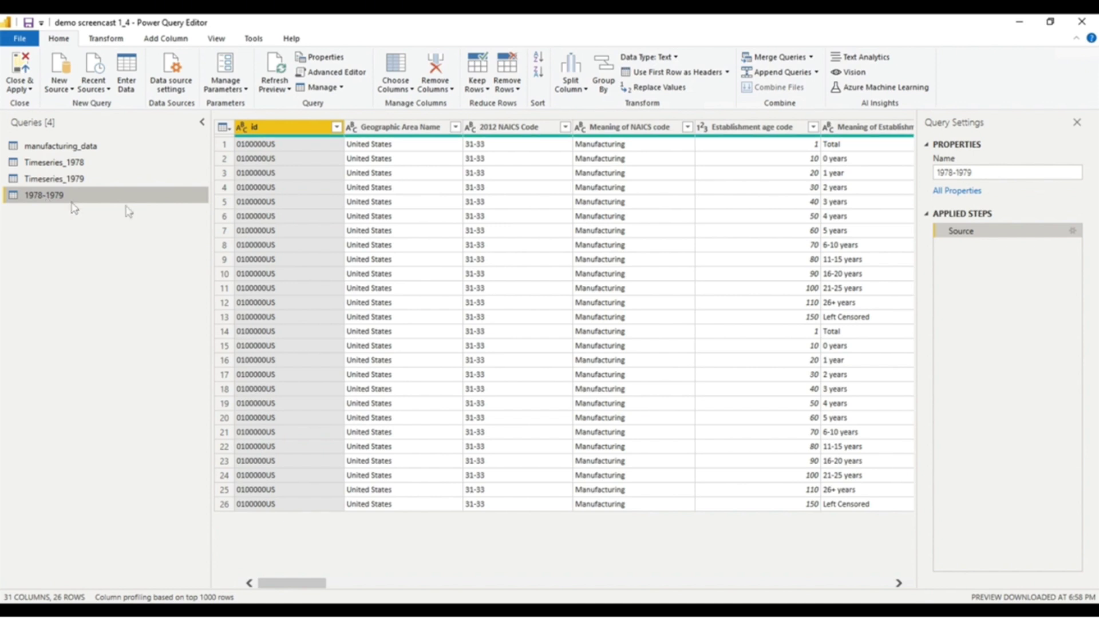
Step: Duplicate the 1978-1979 query and rename the copy to EAC
click(765, 132)
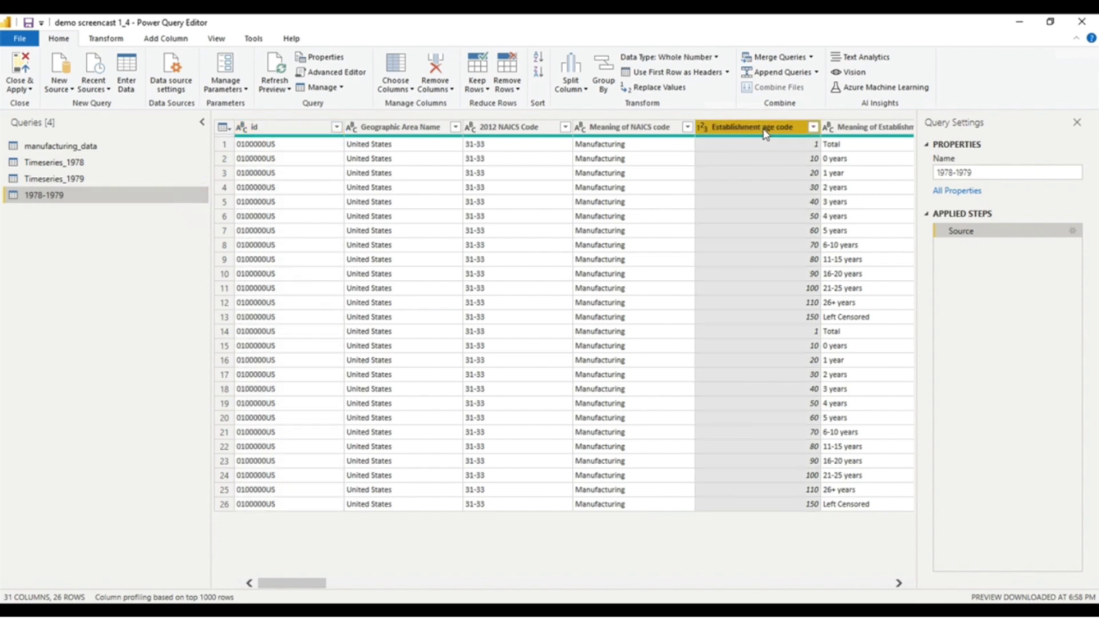
right_click(63, 200)
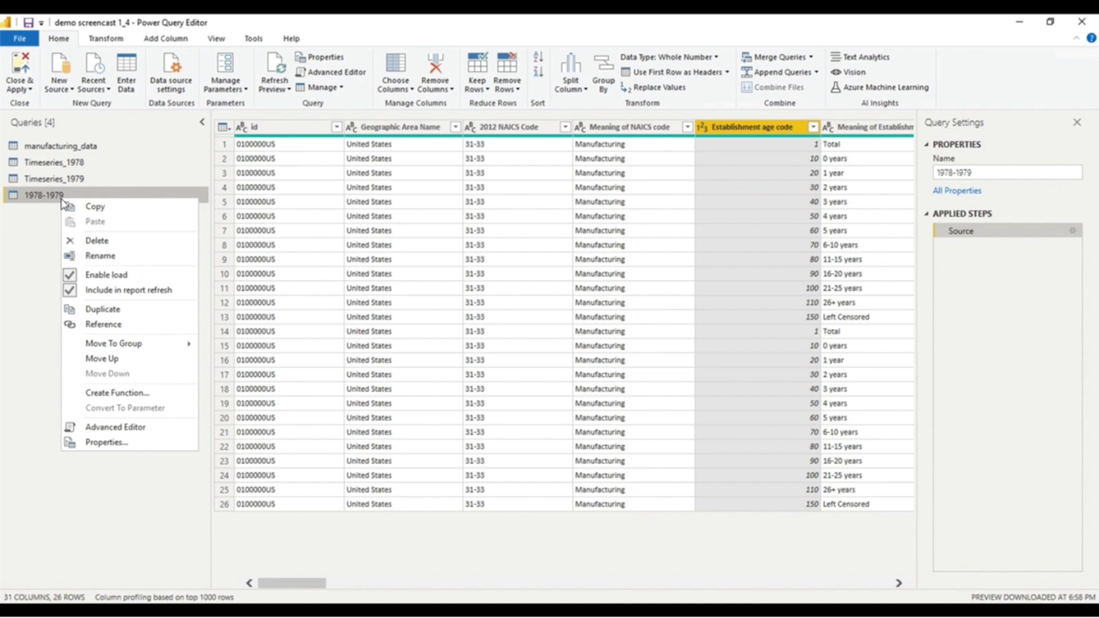
click(94, 310)
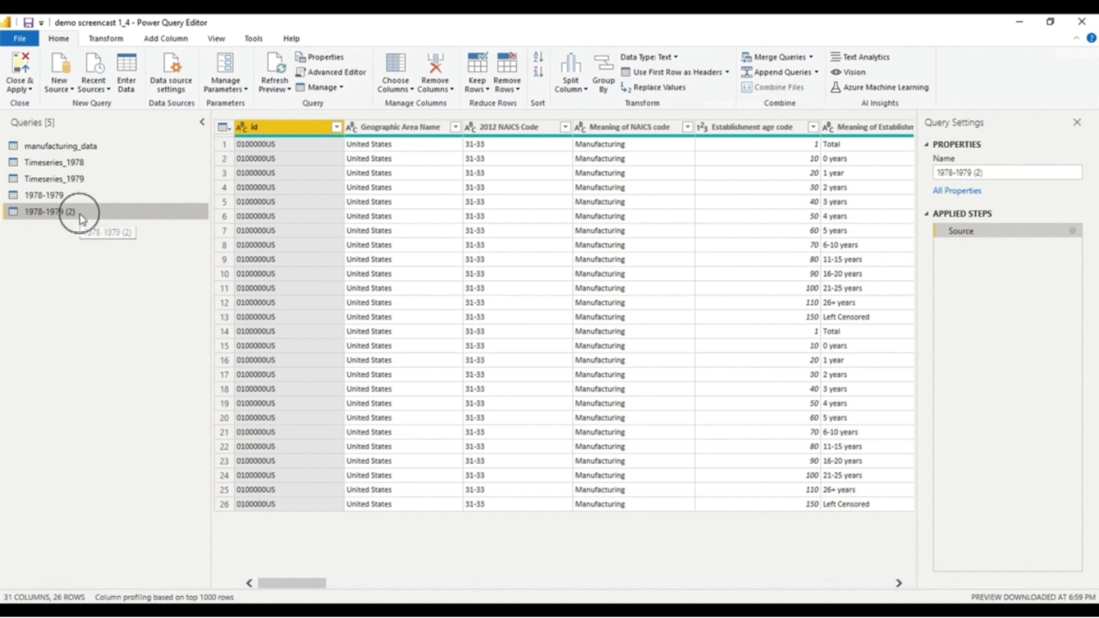
double_click(81, 213)
text(EAC)
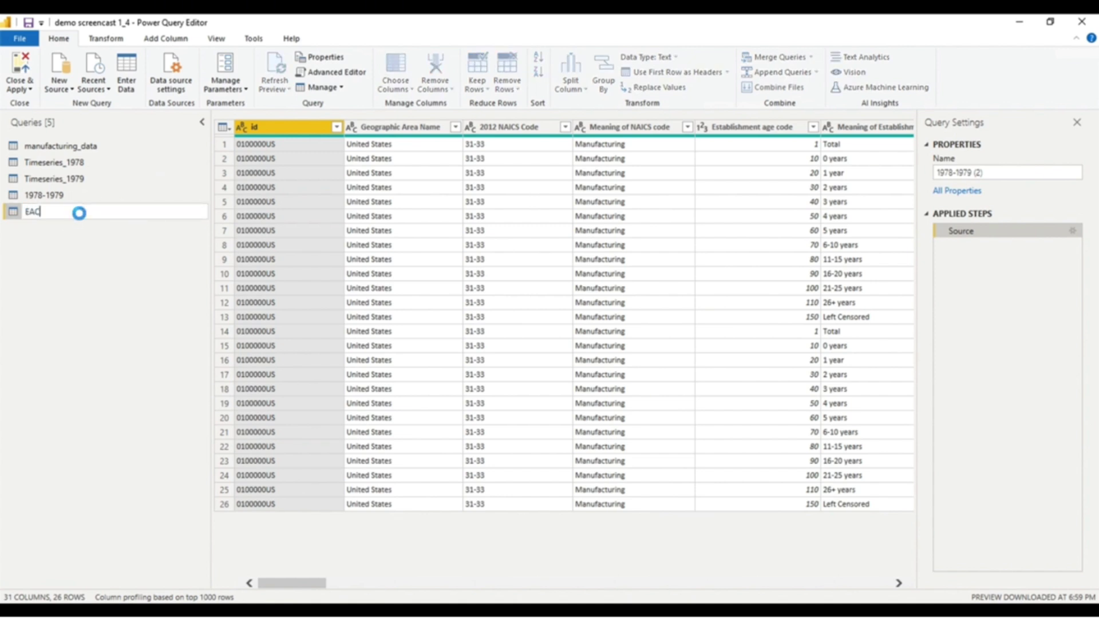
key(Return)
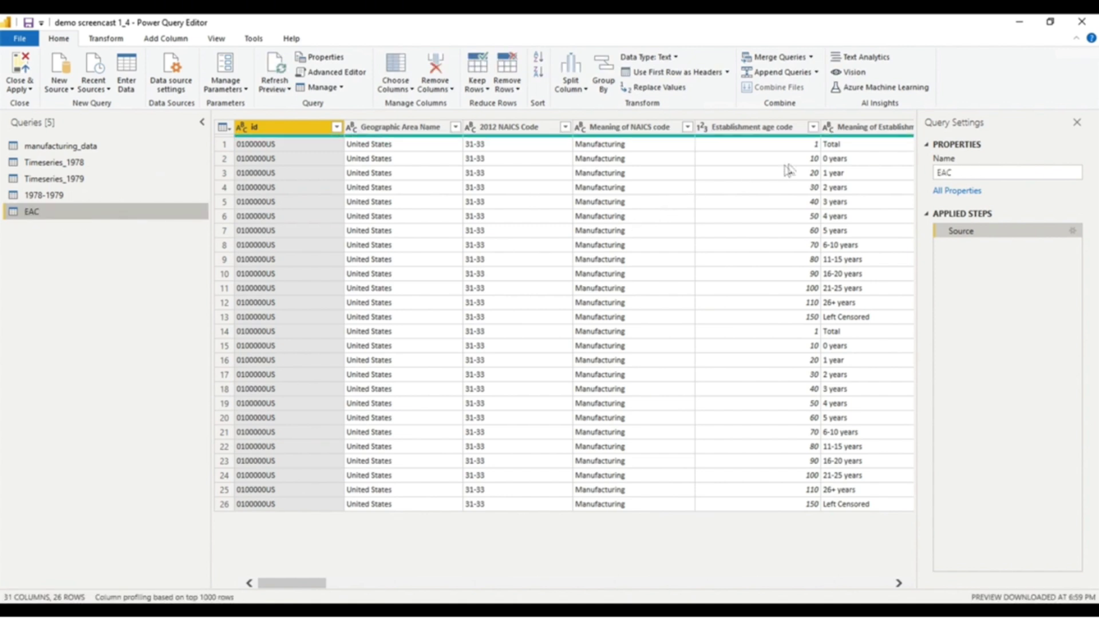
Step: Keep only EAC's Meaning of Establishment age code and Establishment age code columns, and remove duplicates based on the meaning column
click(864, 127)
click(899, 583)
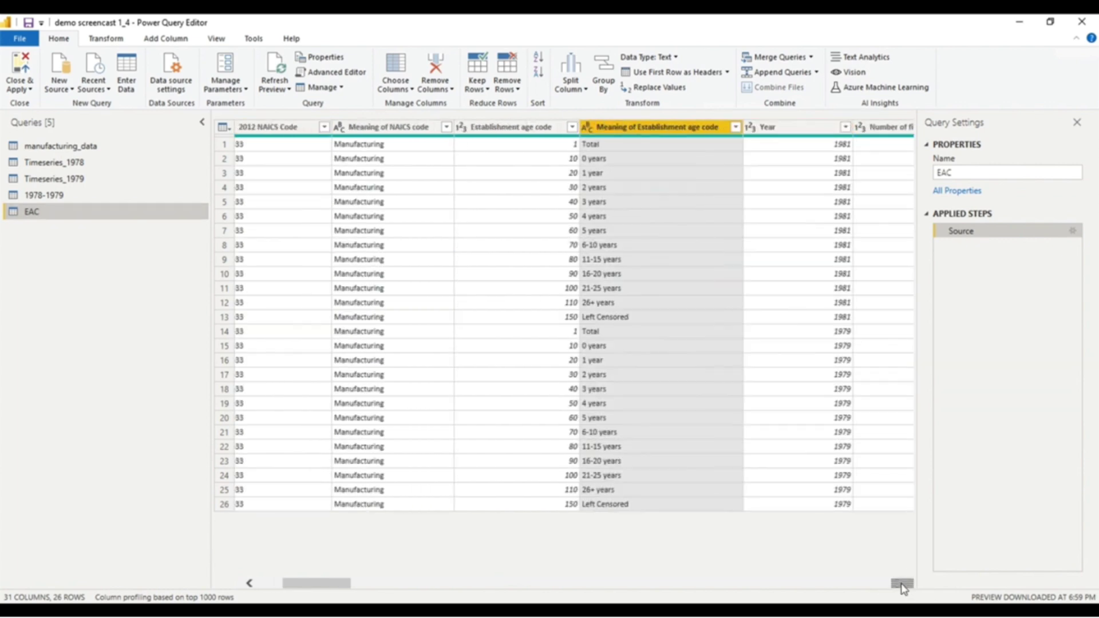
ctrl+click(505, 133)
right_click(505, 134)
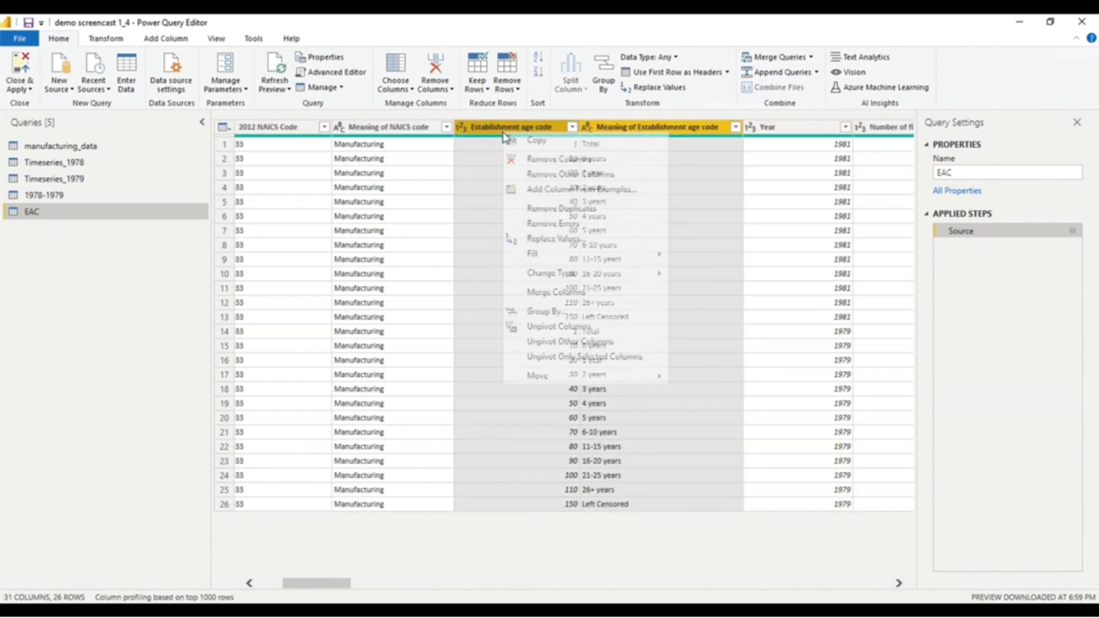
click(528, 171)
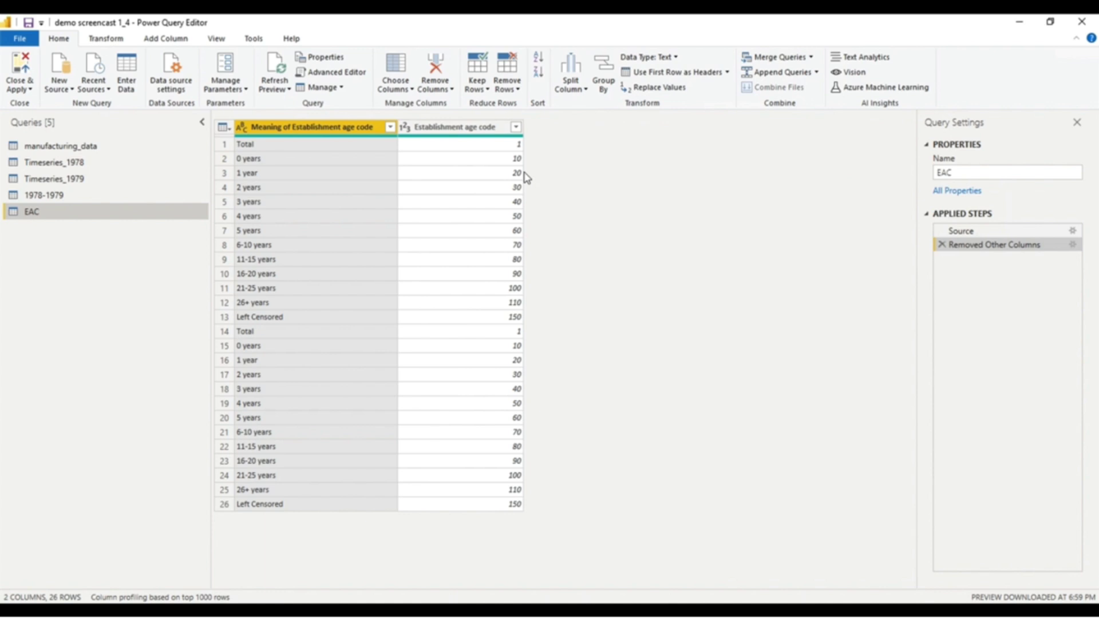
right_click(301, 130)
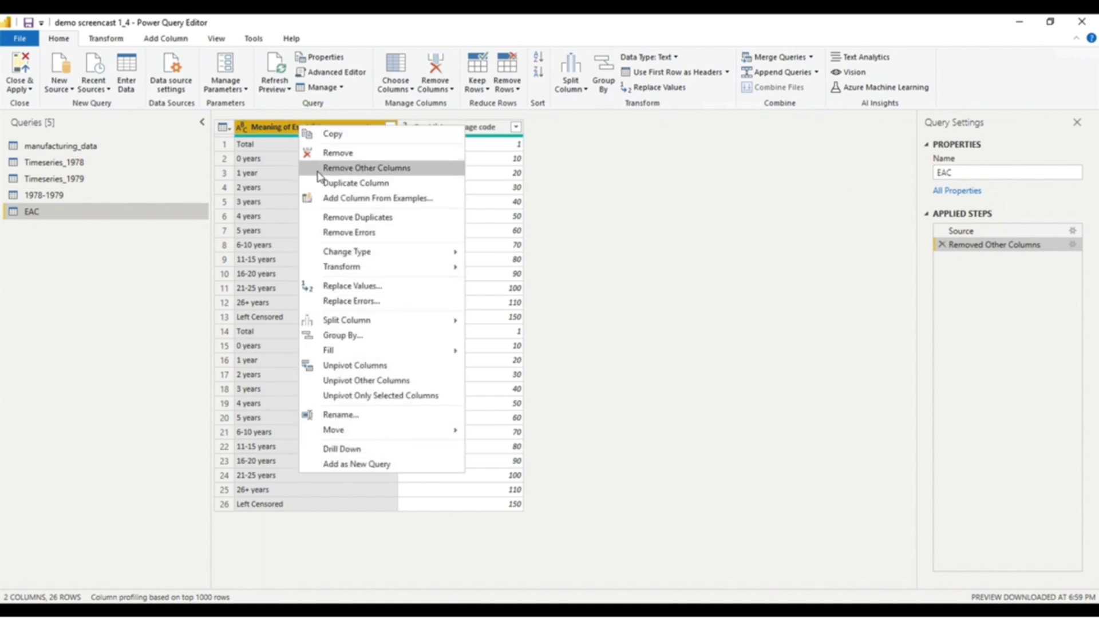
click(330, 219)
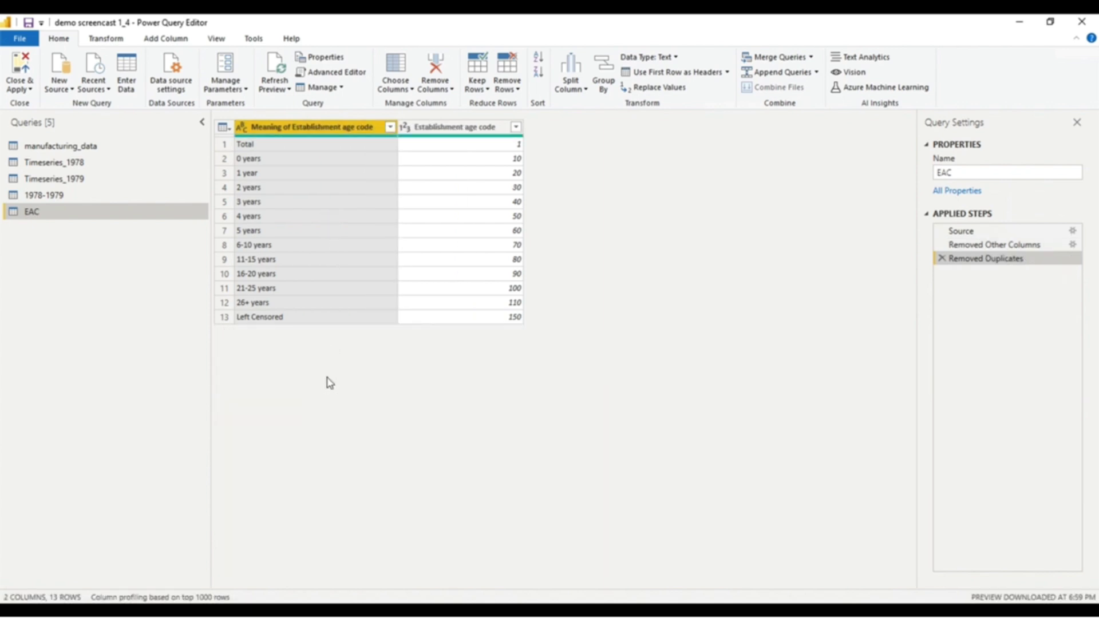
Step: Remove the Meaning of Establishment age code column from the 1978-1979 query
click(42, 195)
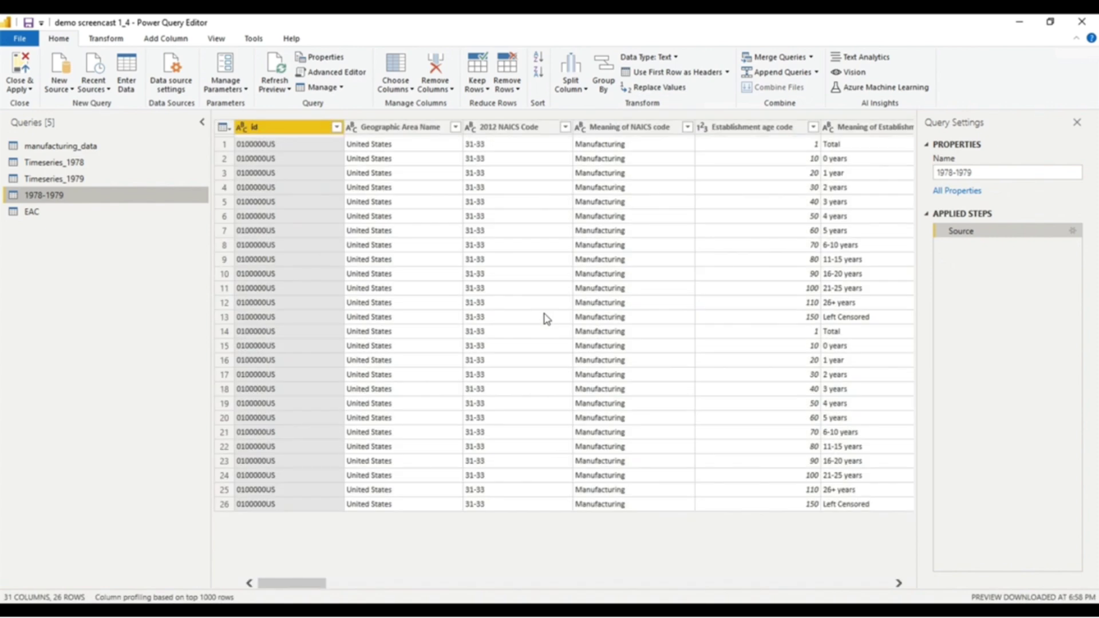
right_click(854, 128)
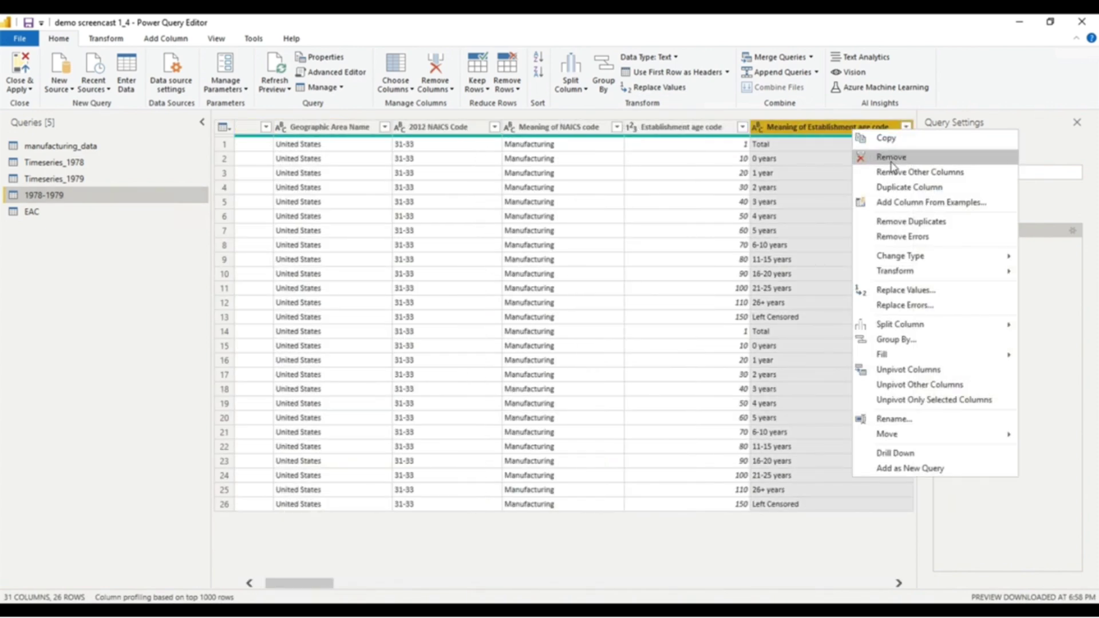
click(892, 161)
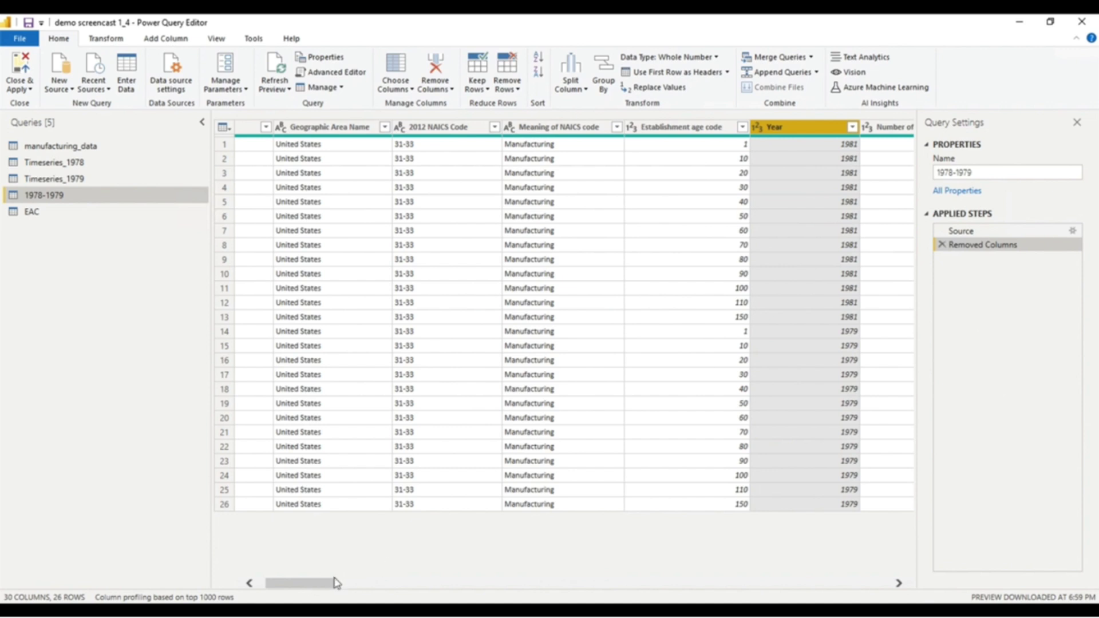
drag(337, 583, 277, 581)
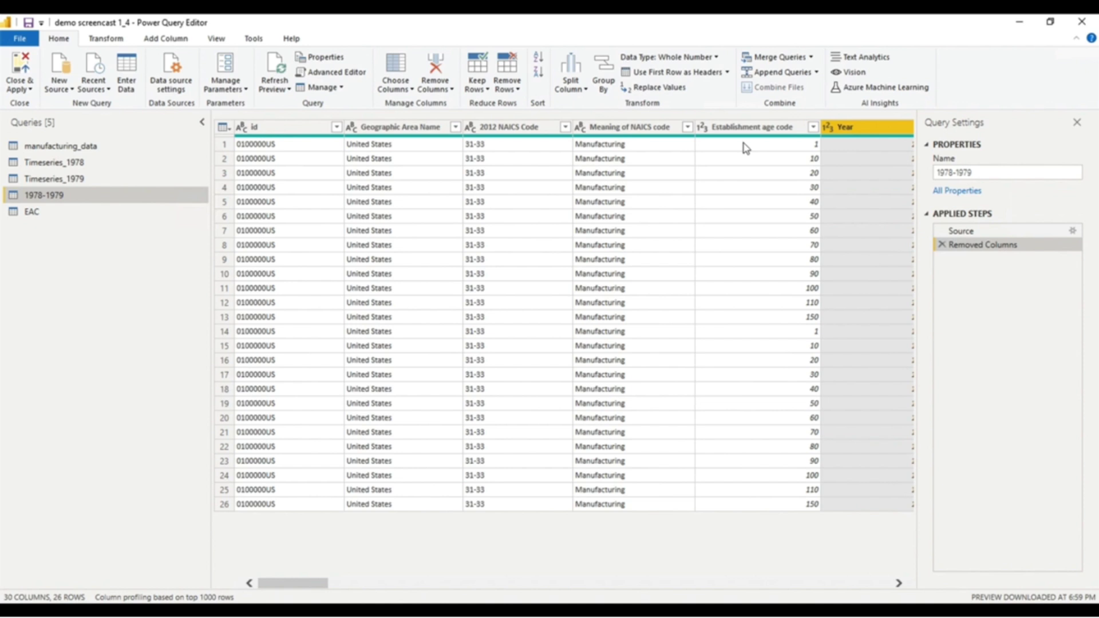
Step: Reduce the id column of the 1978-1979 query to its last 2 characters with Extract Last Characters
click(282, 130)
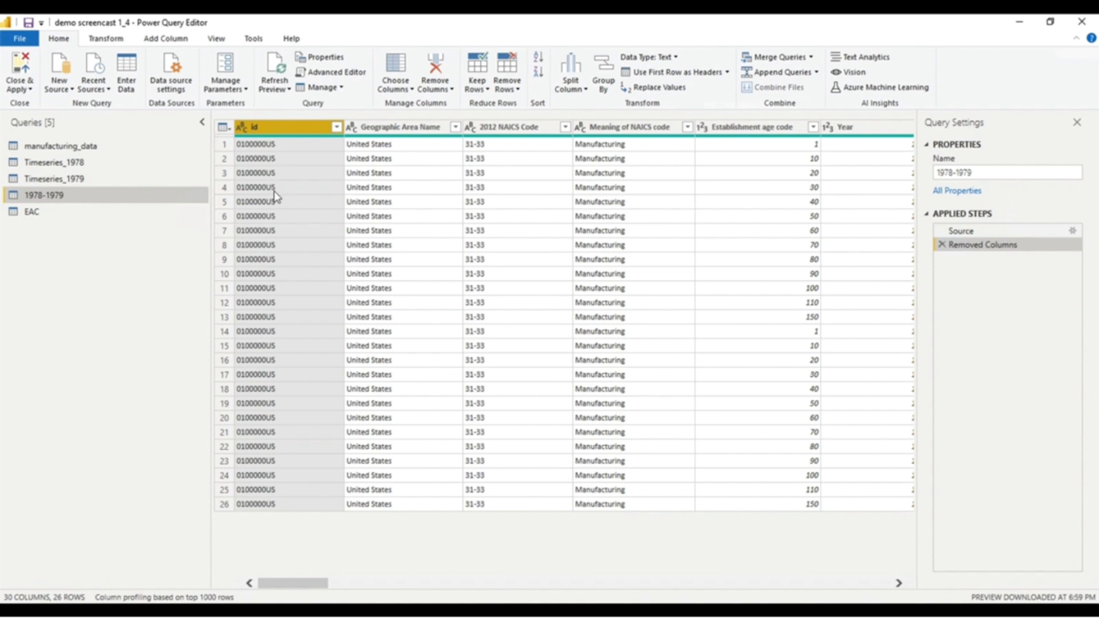
click(106, 39)
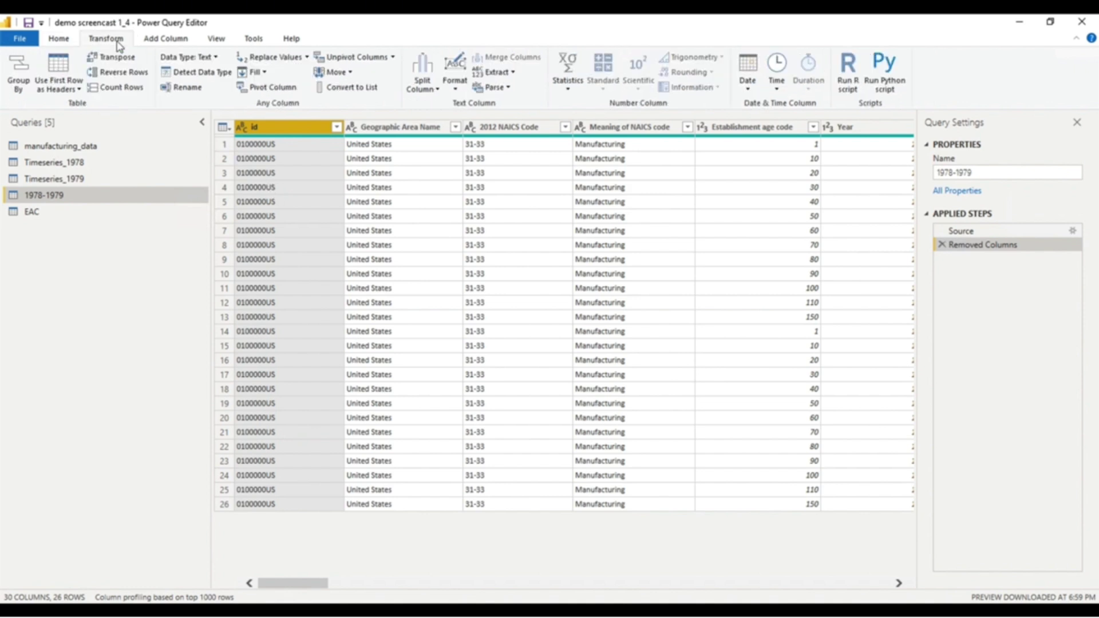
click(512, 73)
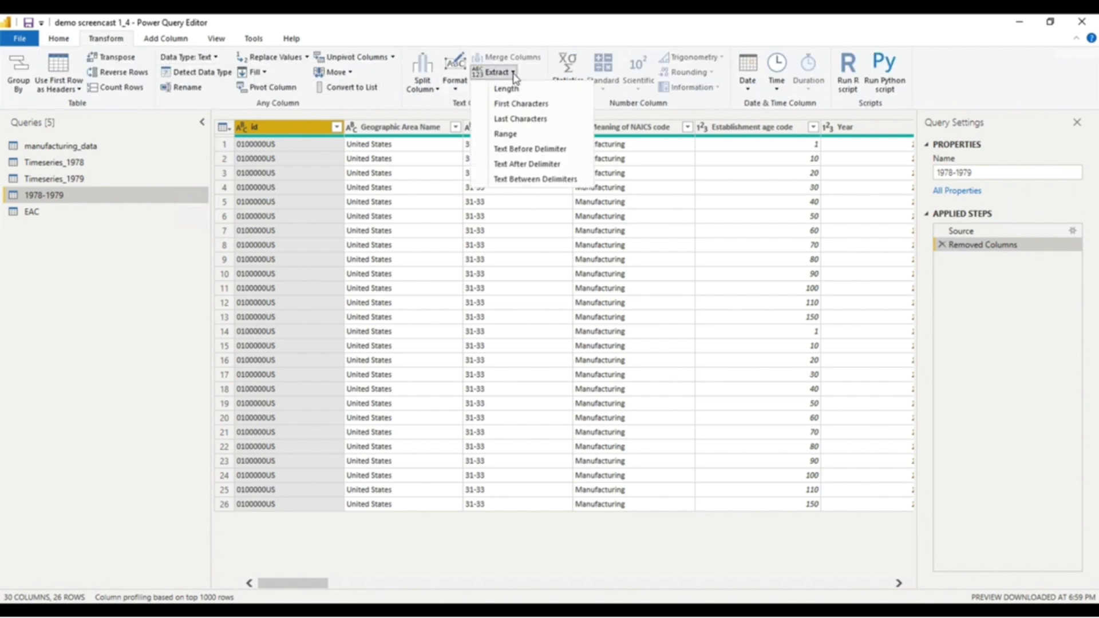
click(516, 118)
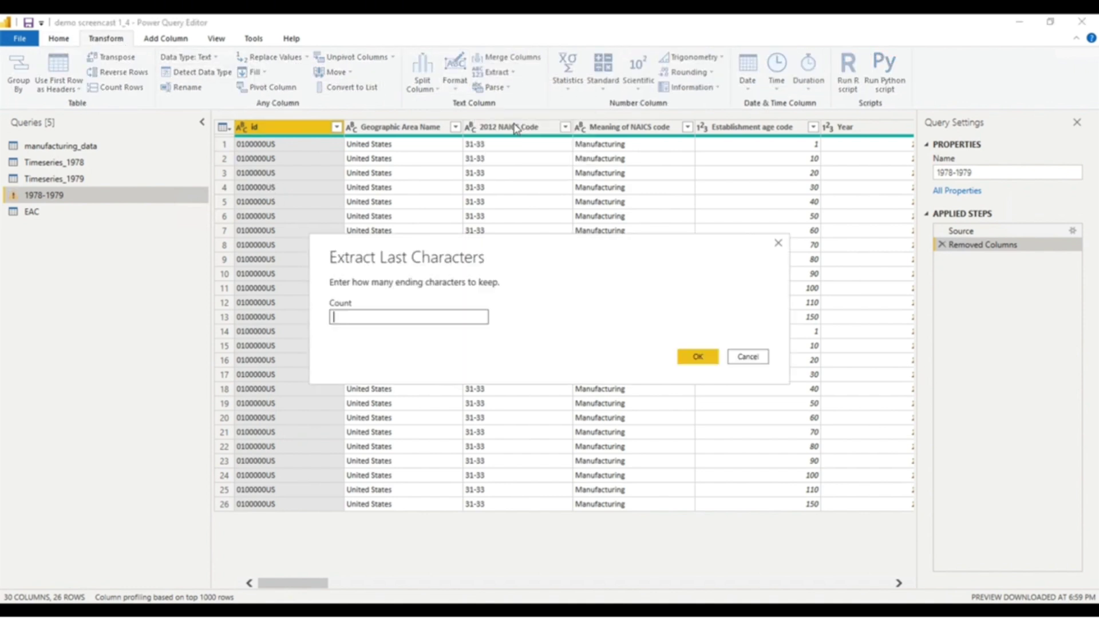
text(2)
click(698, 356)
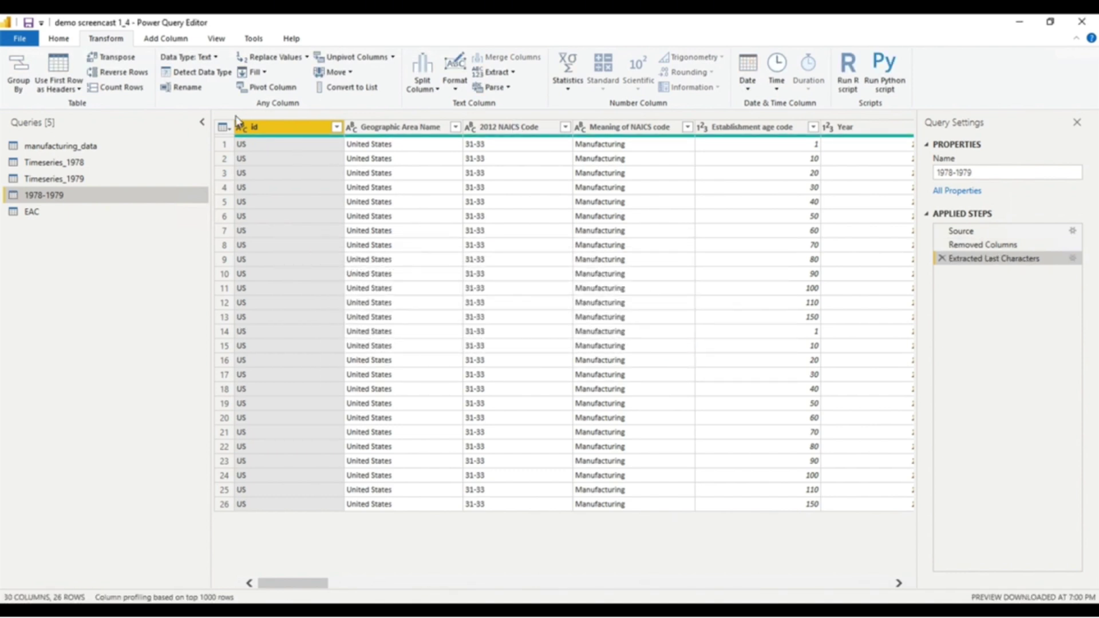
click(58, 39)
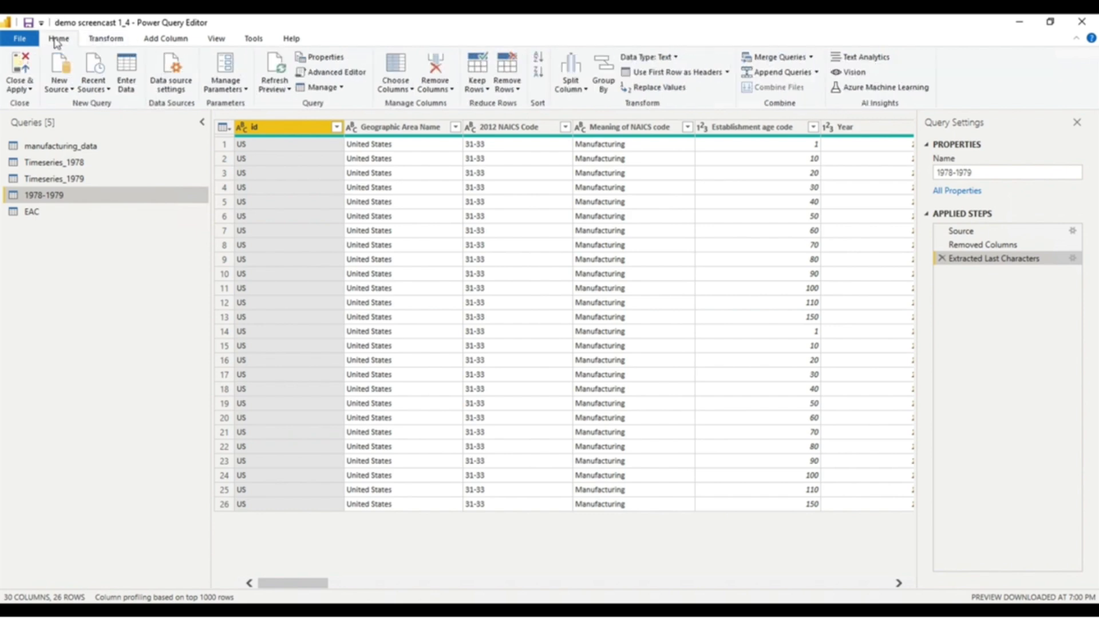
Step: Close the Power Query Editor and apply the pending query changes to the manufacturing report
click(30, 70)
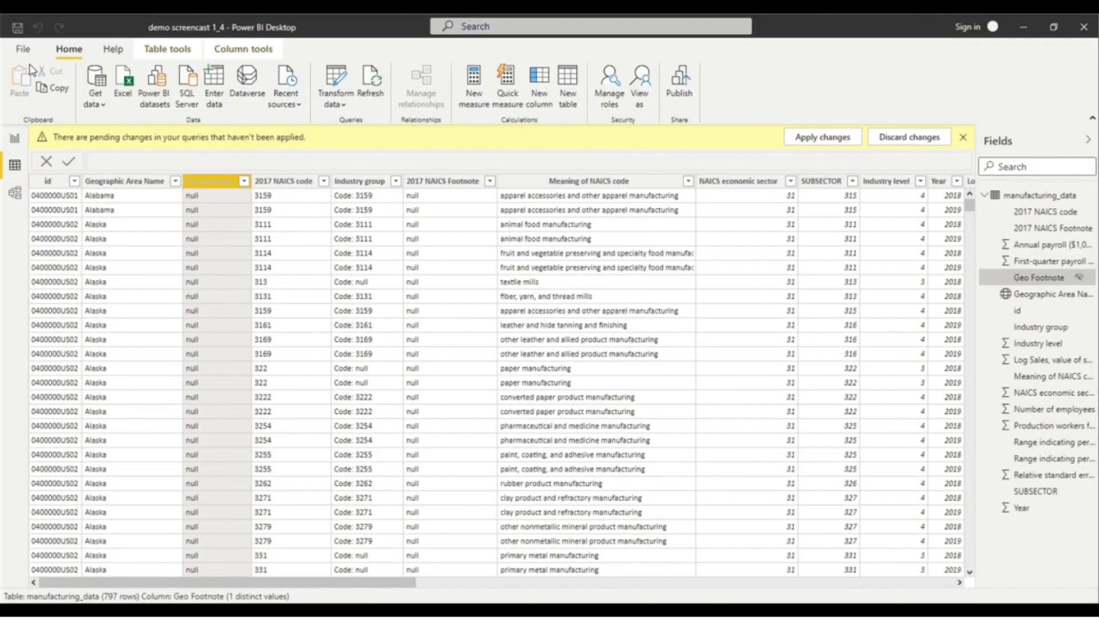
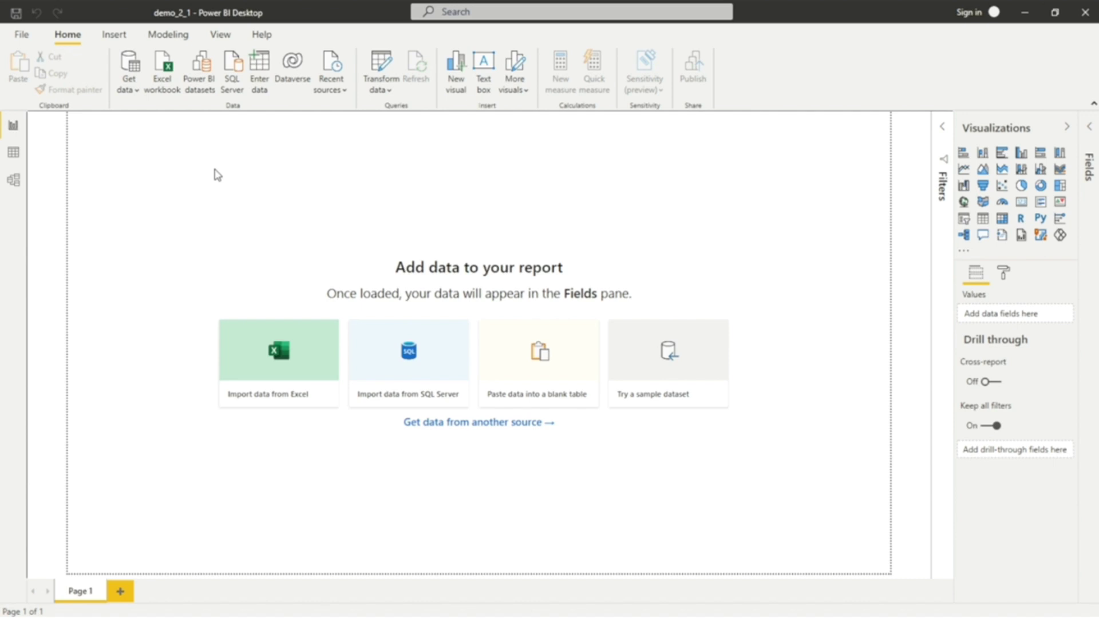
Step: Import the Establishment Survey CSV file from the Chapter 2 folder and open it for transformation in Power Query
click(135, 92)
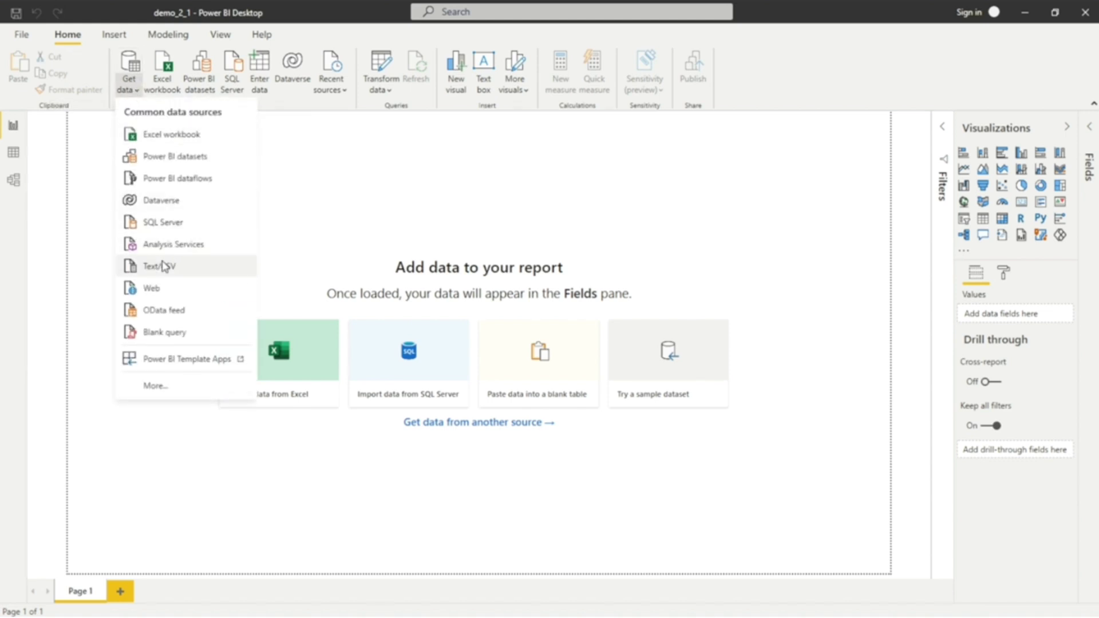
click(163, 265)
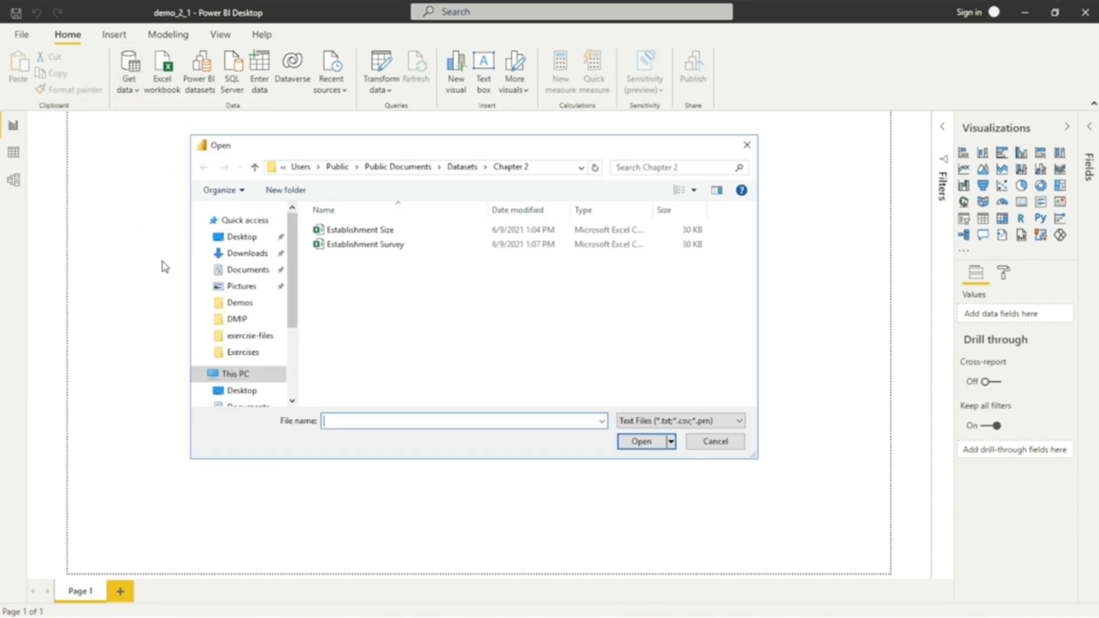
click(409, 247)
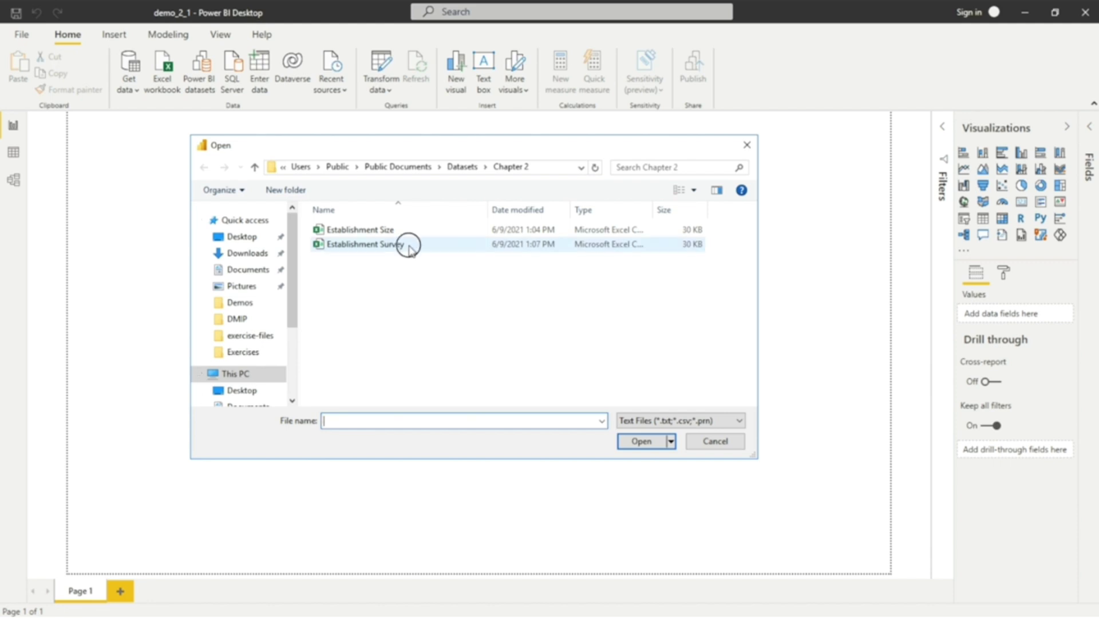
click(641, 443)
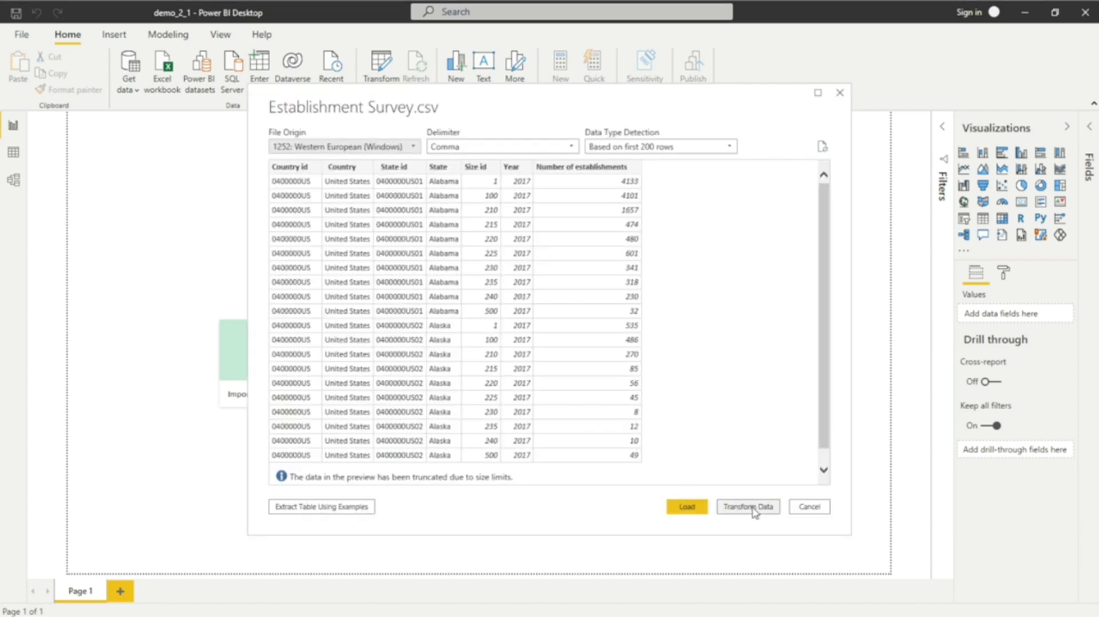
click(750, 507)
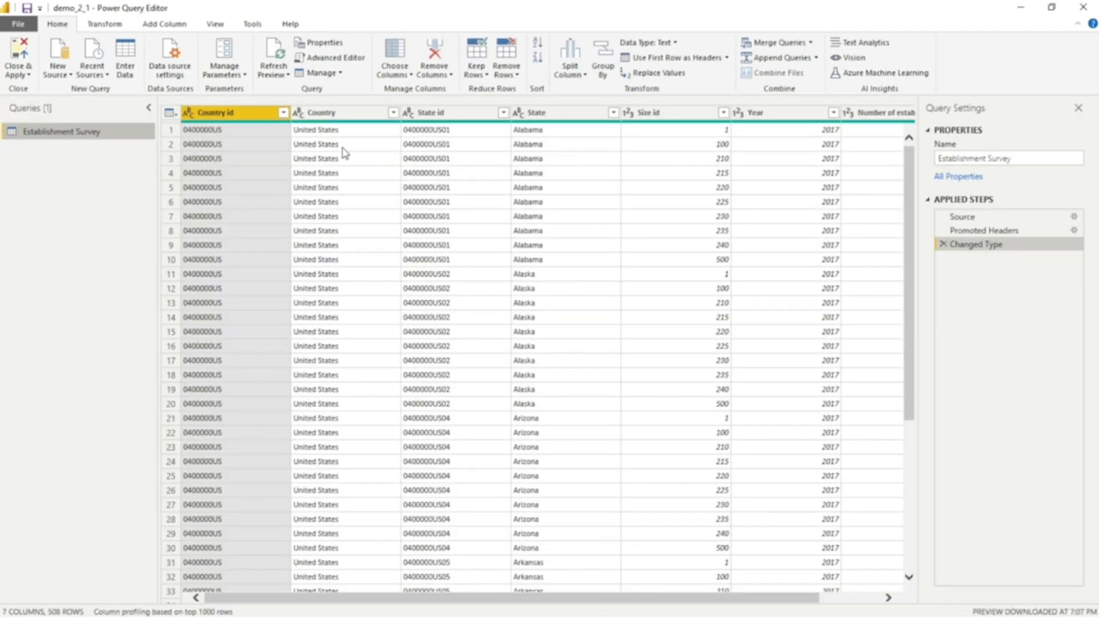
Step: Examine the Establishment Survey columns from Country through State id, State, Size id and Year to Number of establishments
click(332, 118)
click(449, 115)
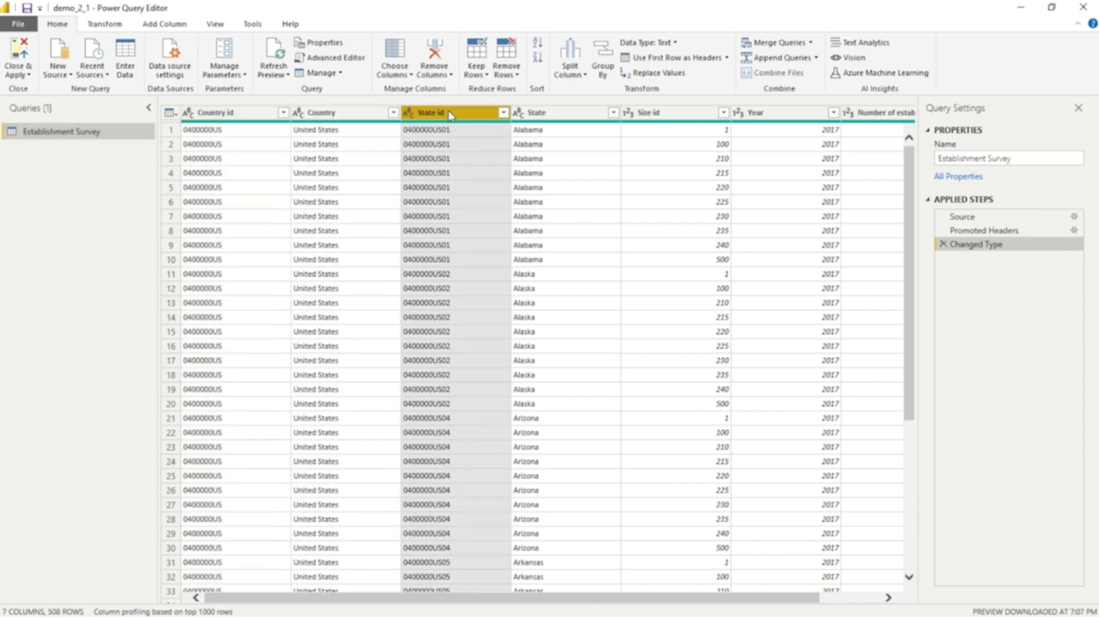
click(541, 118)
drag(692, 599, 769, 600)
click(596, 120)
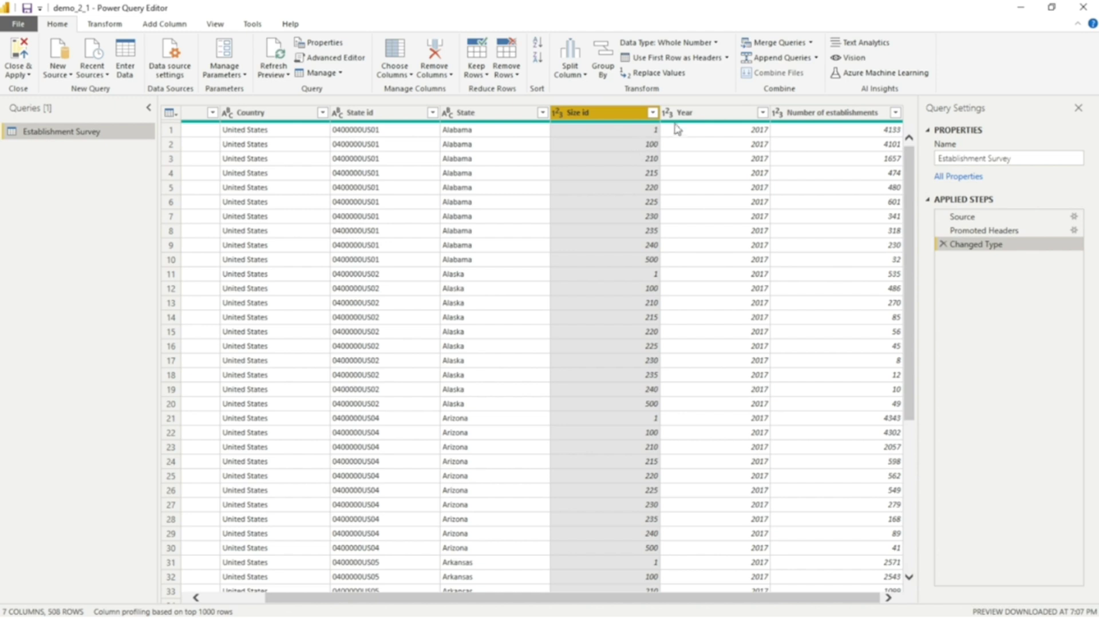
click(699, 118)
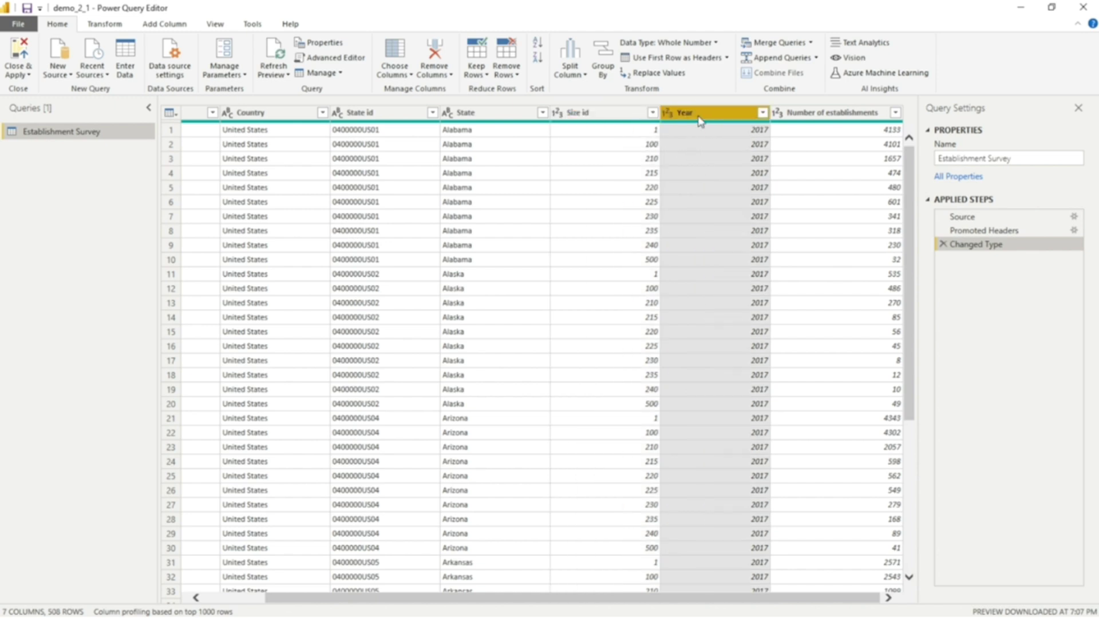
click(875, 118)
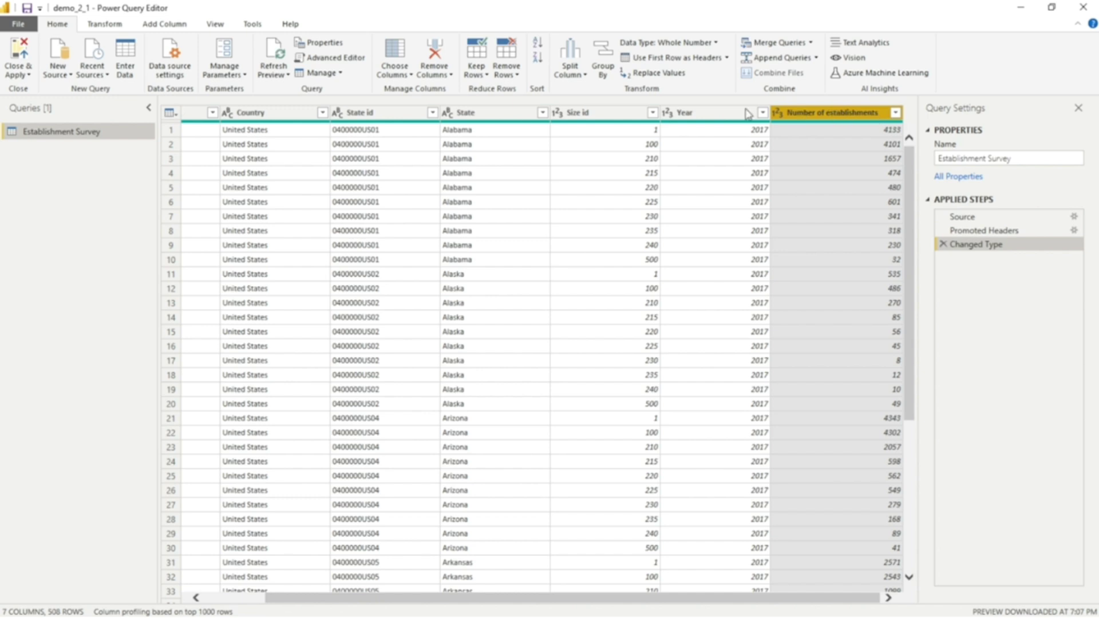
Step: Duplicate the Establishment Survey query and rename the copy to Geography
right_click(101, 136)
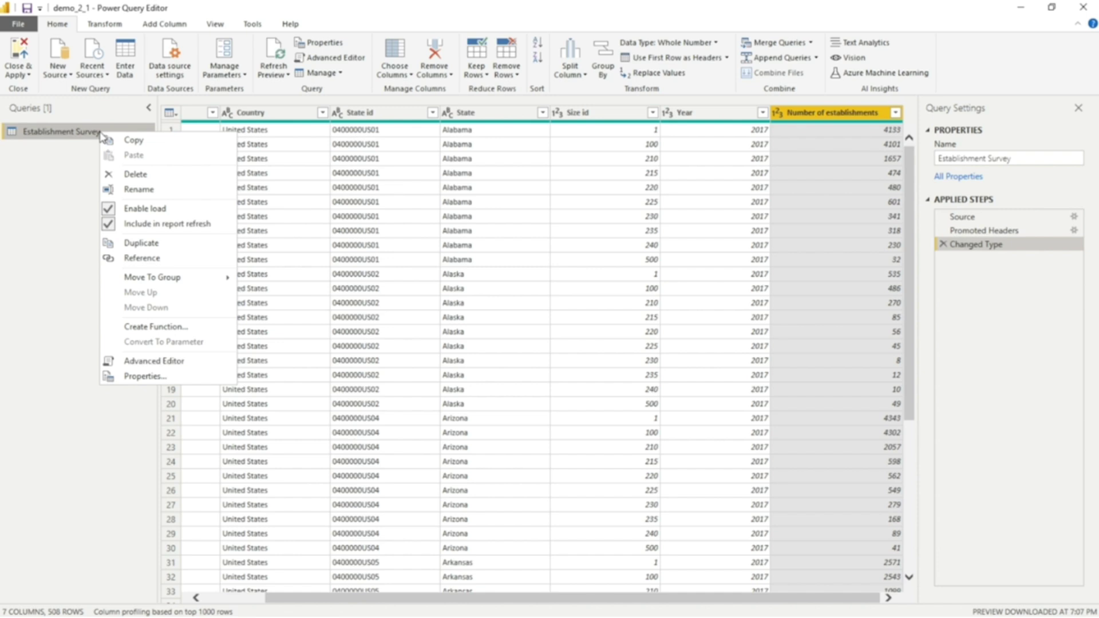
click(152, 243)
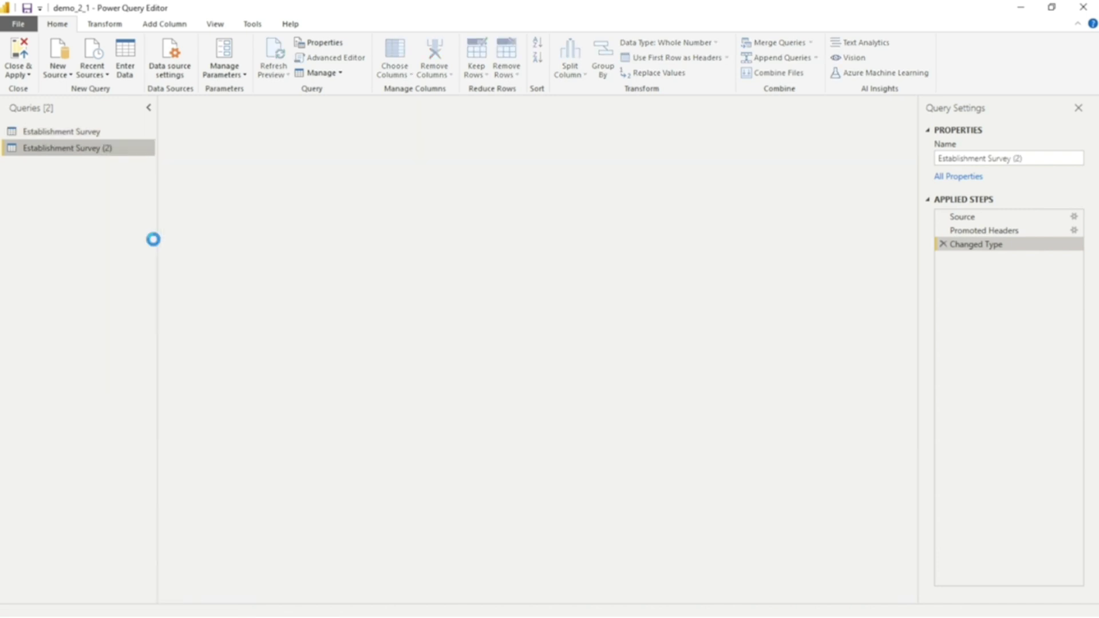
click(1032, 164)
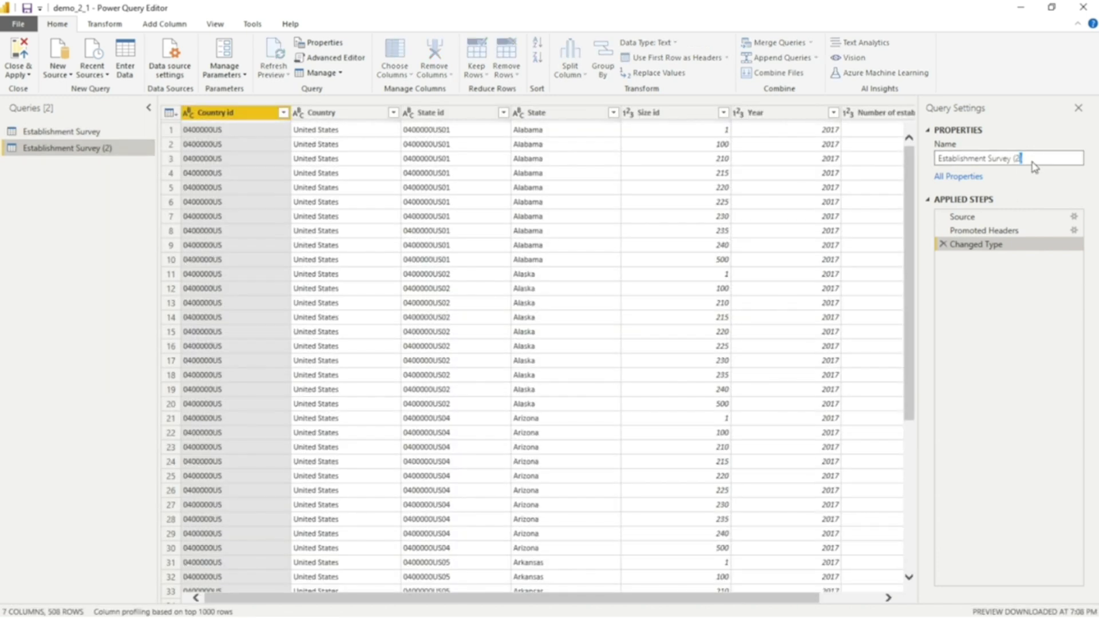
text(Geography)
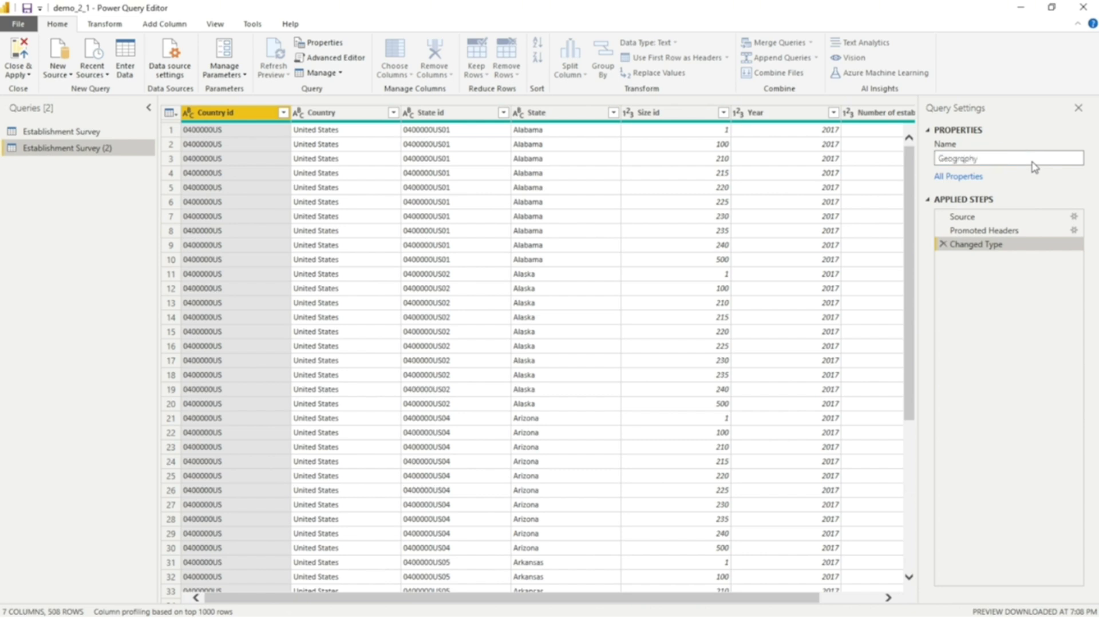
key(Return)
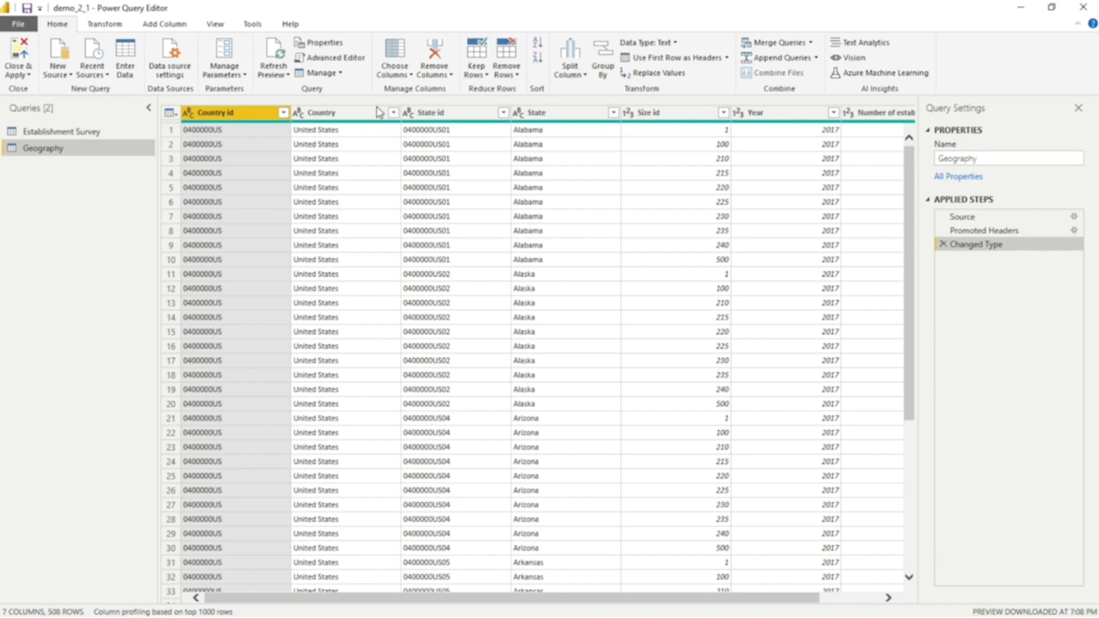
Step: Keep only the Country id, Country, State id and State columns in the Geography query, removing all other columns
click(330, 112)
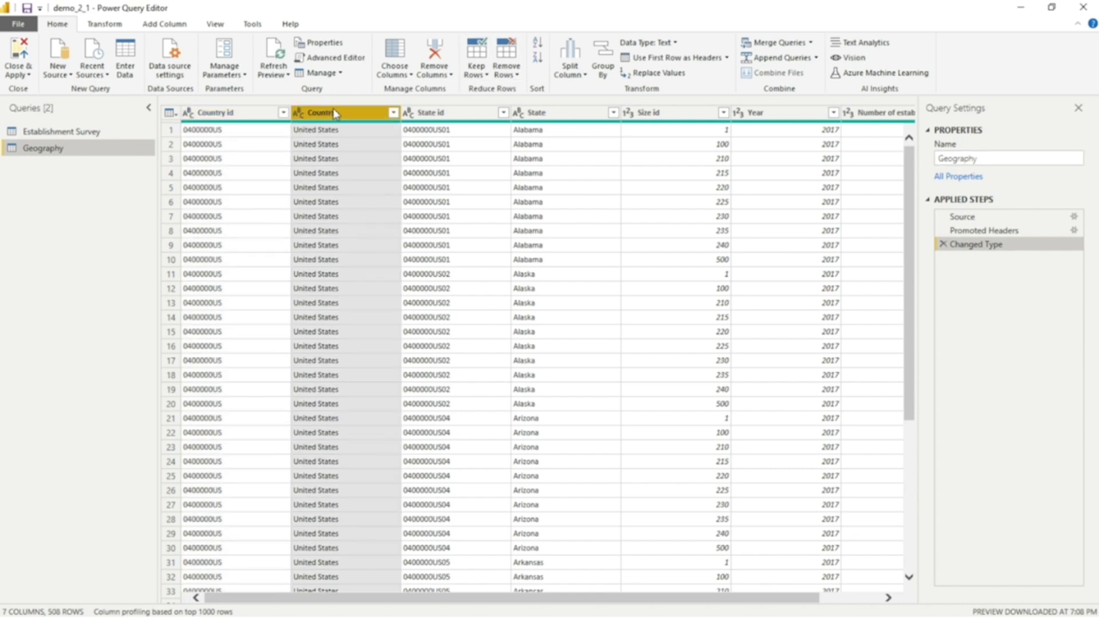
click(450, 113)
click(537, 113)
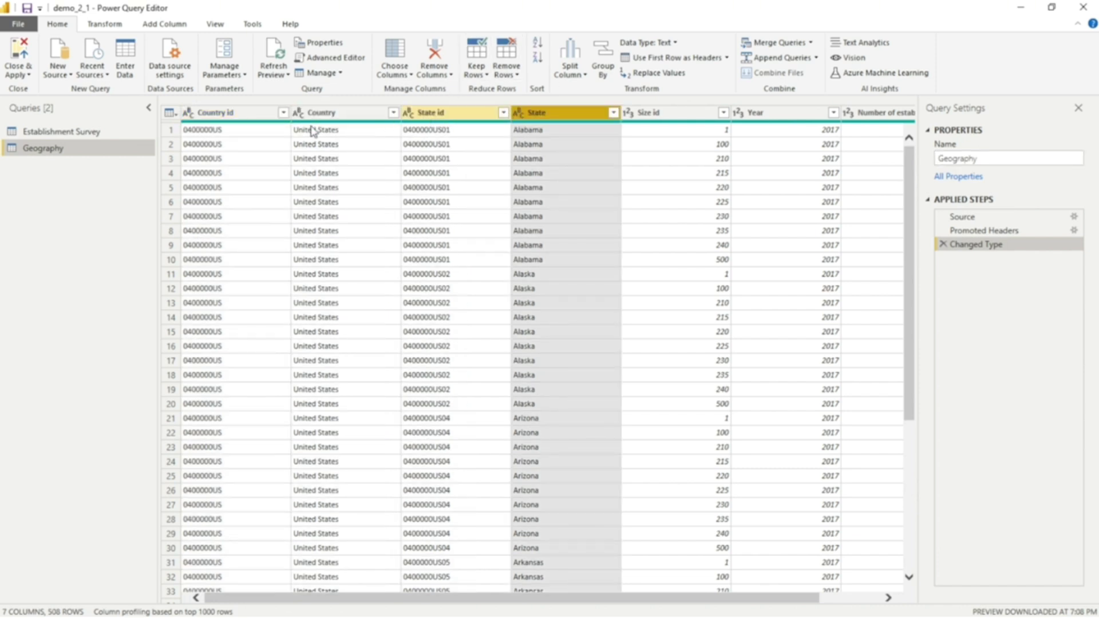
click(245, 113)
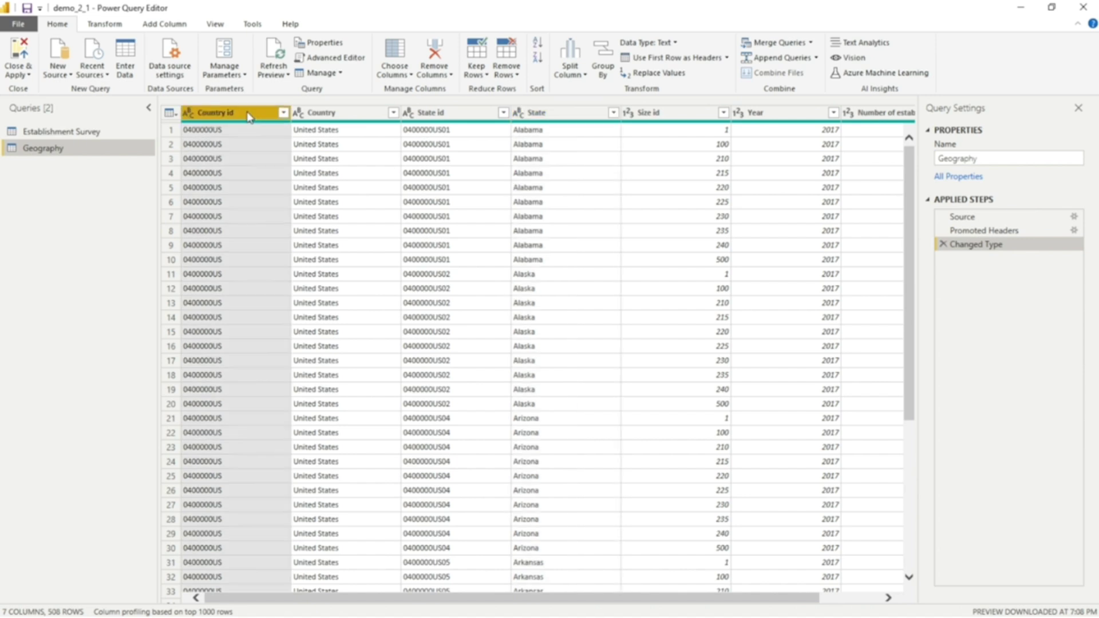
shift+click(554, 115)
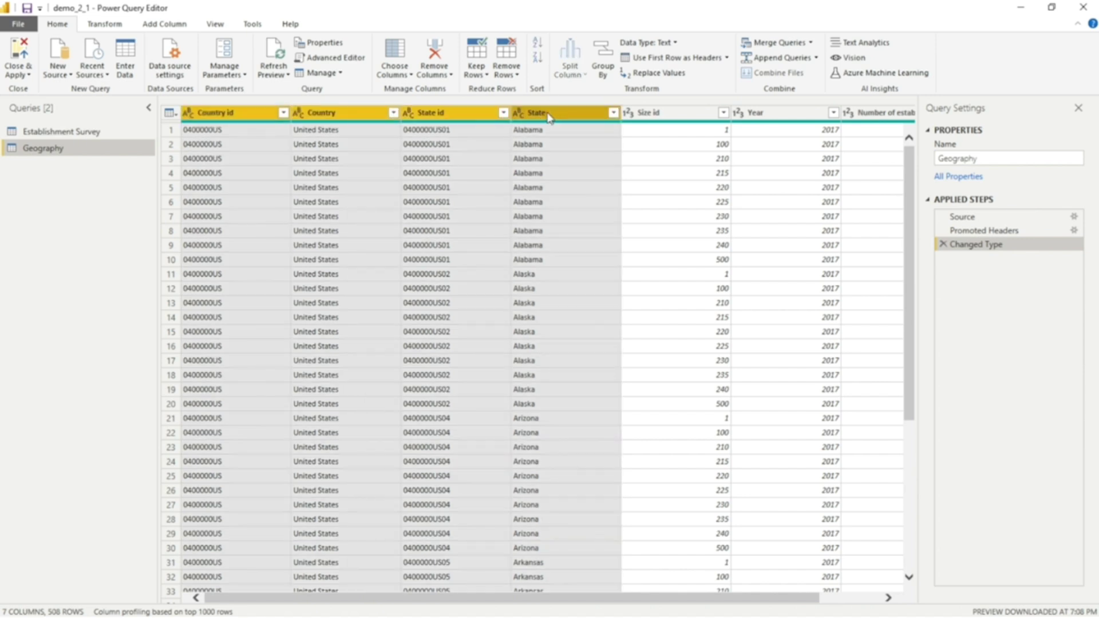
right_click(549, 118)
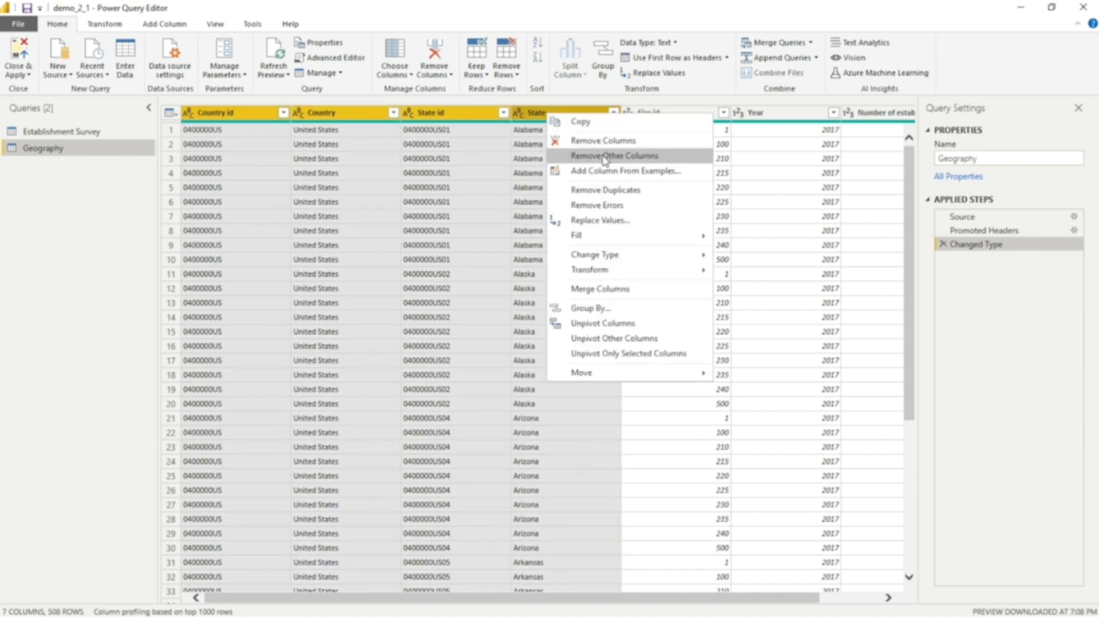
click(657, 160)
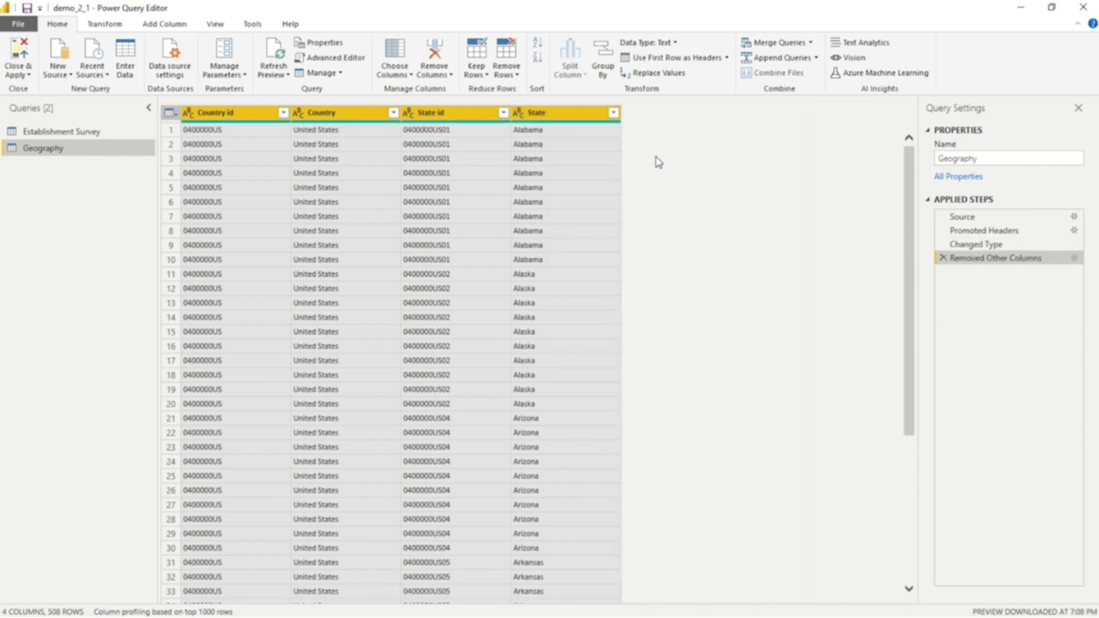
Step: Remove duplicate rows from the Geography query based on all four of its columns
right_click(579, 119)
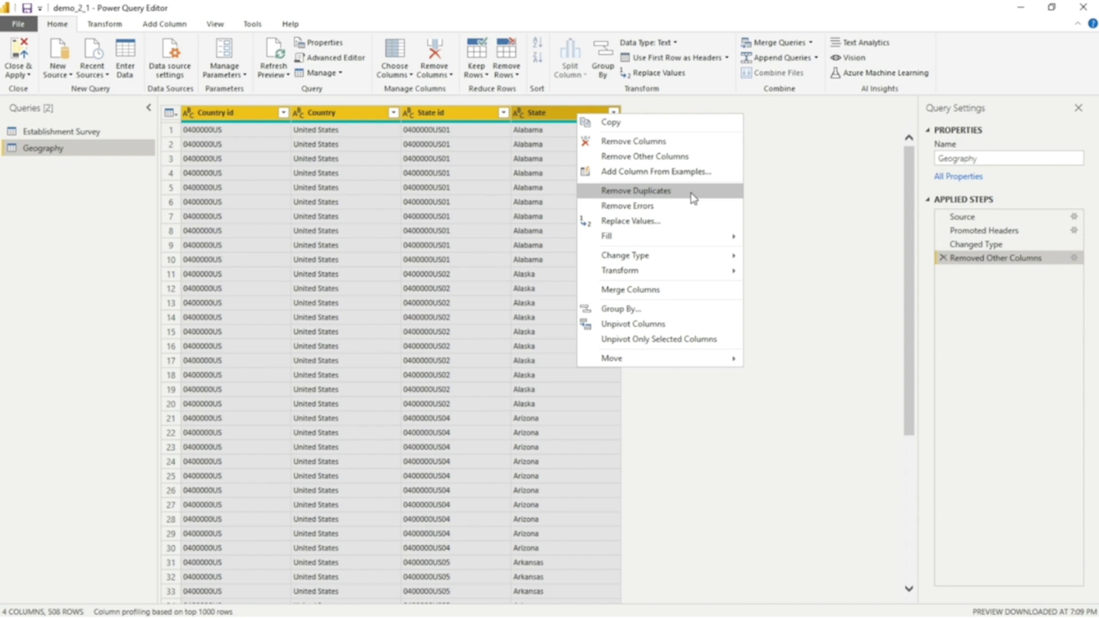
click(637, 191)
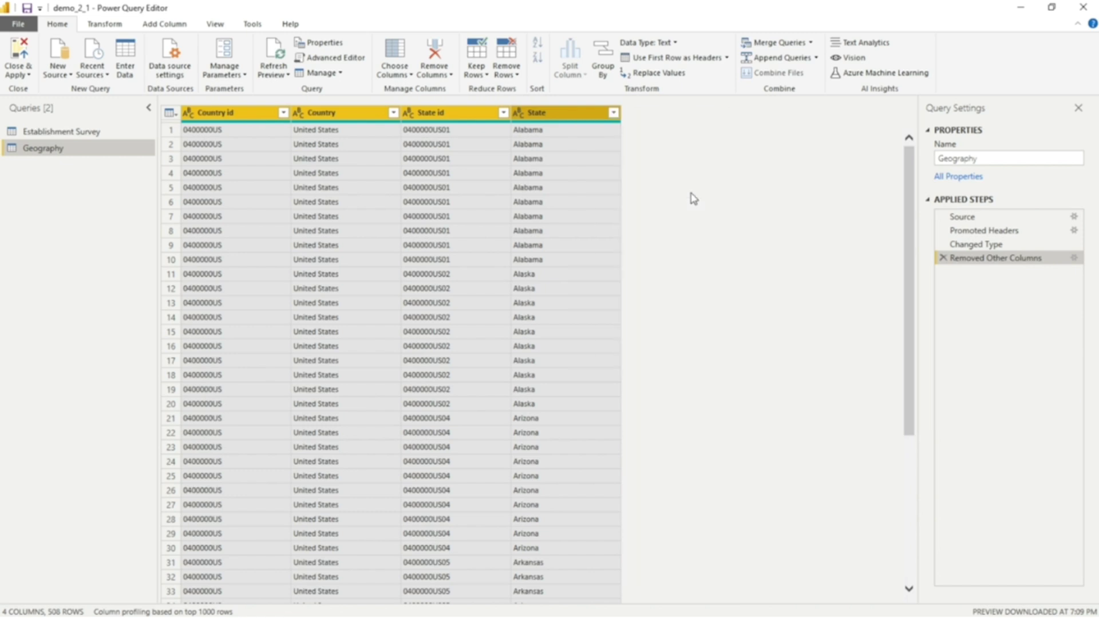
drag(908, 214, 903, 172)
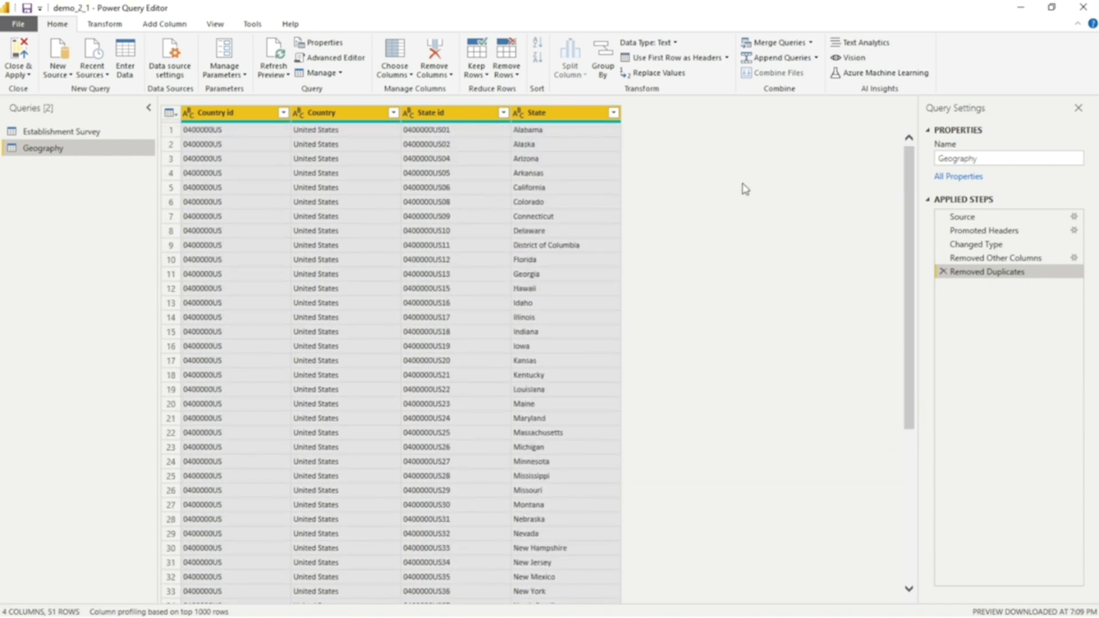
Step: Remove the Country id, Country and State columns from the Establishment Survey query, keeping State id as its geography key
click(86, 133)
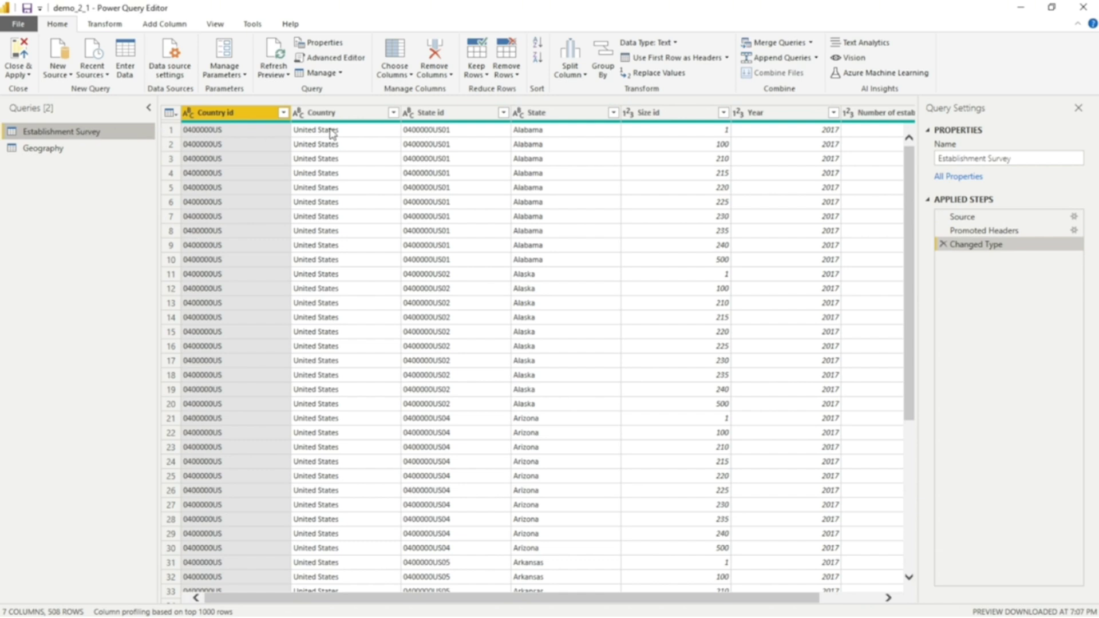
click(445, 115)
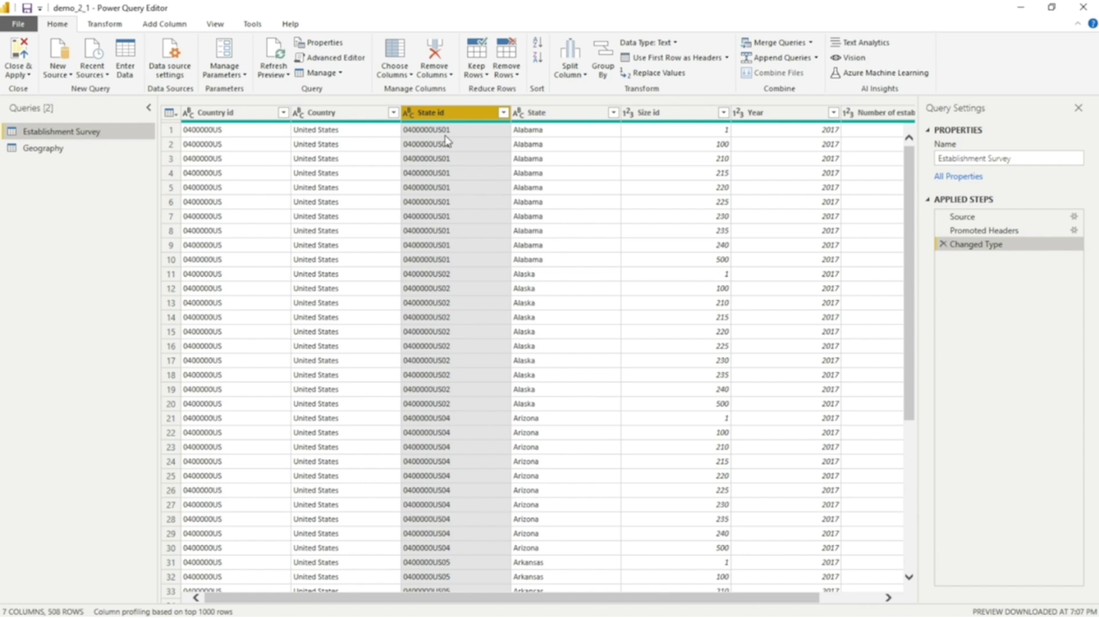
click(255, 115)
ctrl+click(317, 113)
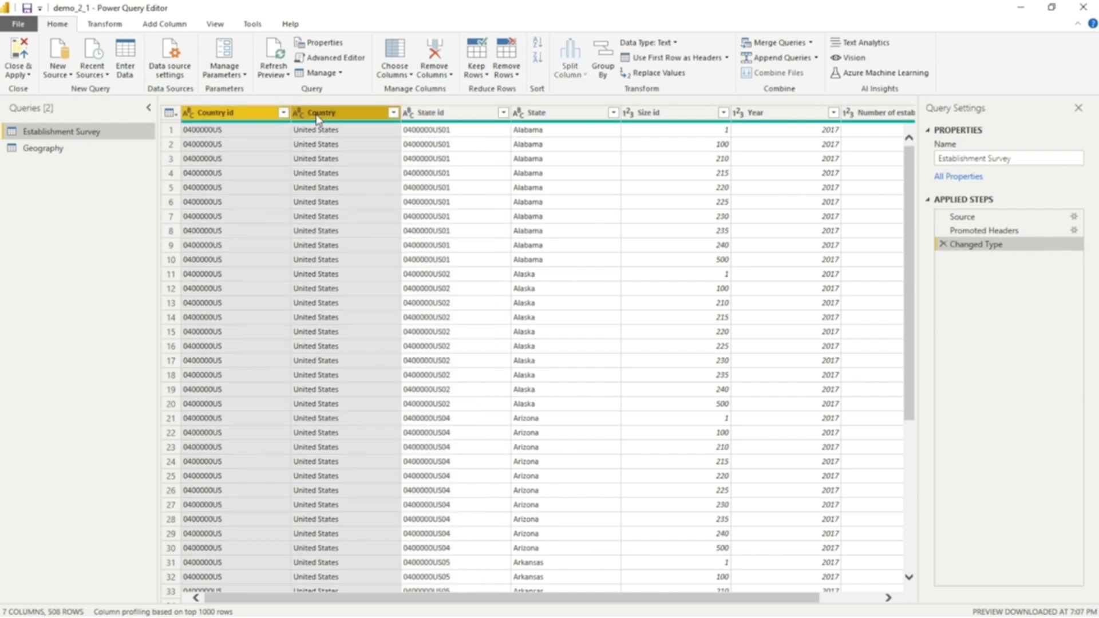
right_click(319, 120)
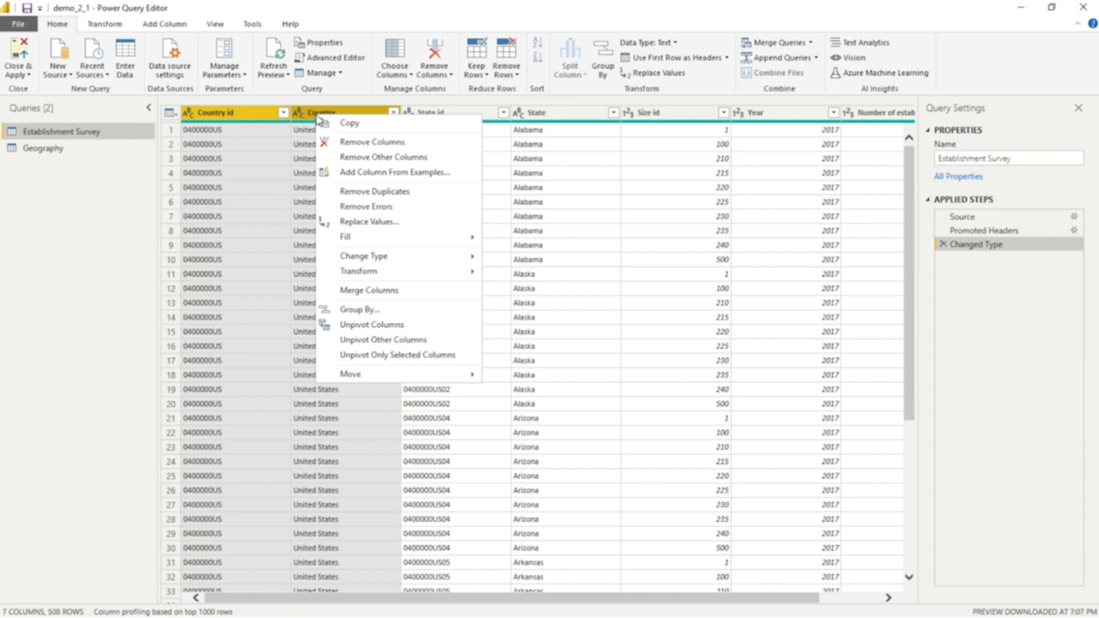
click(343, 142)
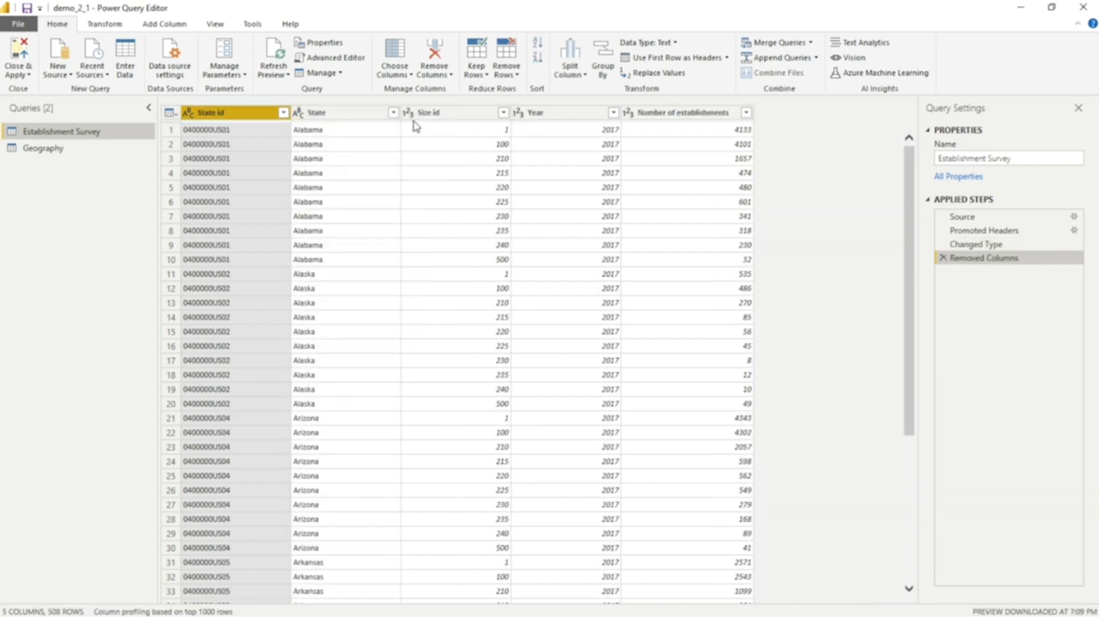
click(361, 115)
right_click(361, 115)
click(393, 140)
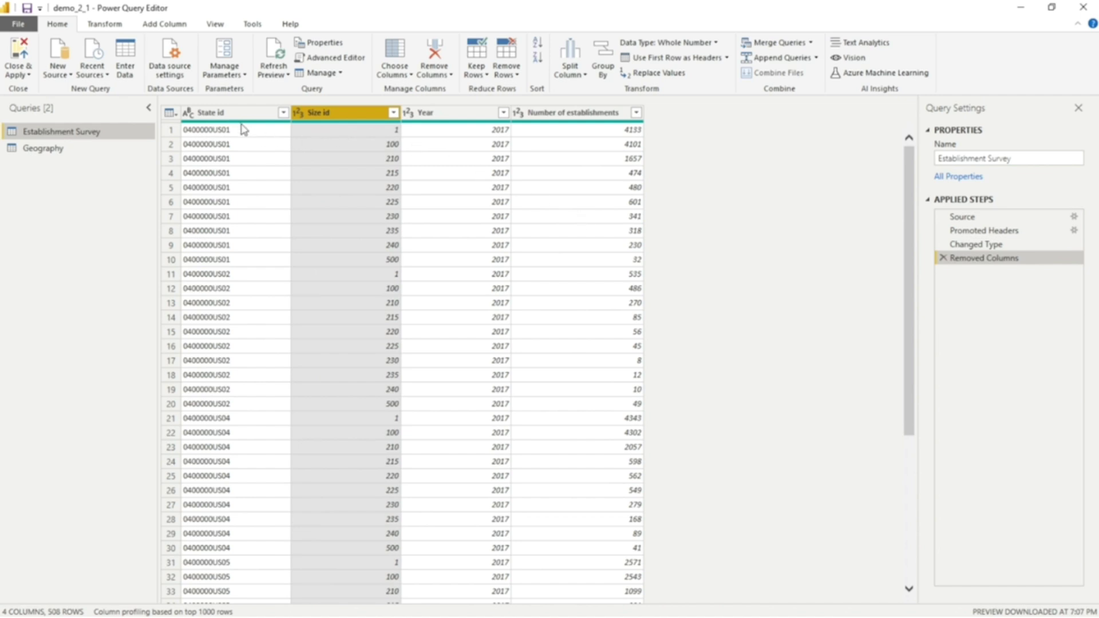
Step: Close and apply the queries, and inspect the Size id column of the loaded Establishment Survey table
click(22, 55)
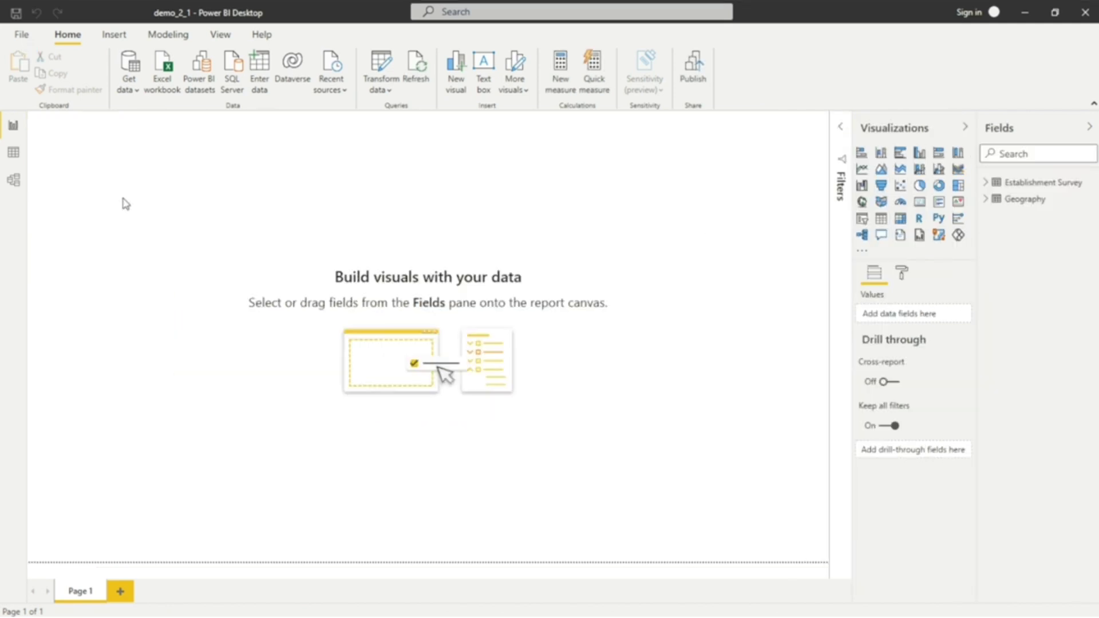
click(14, 151)
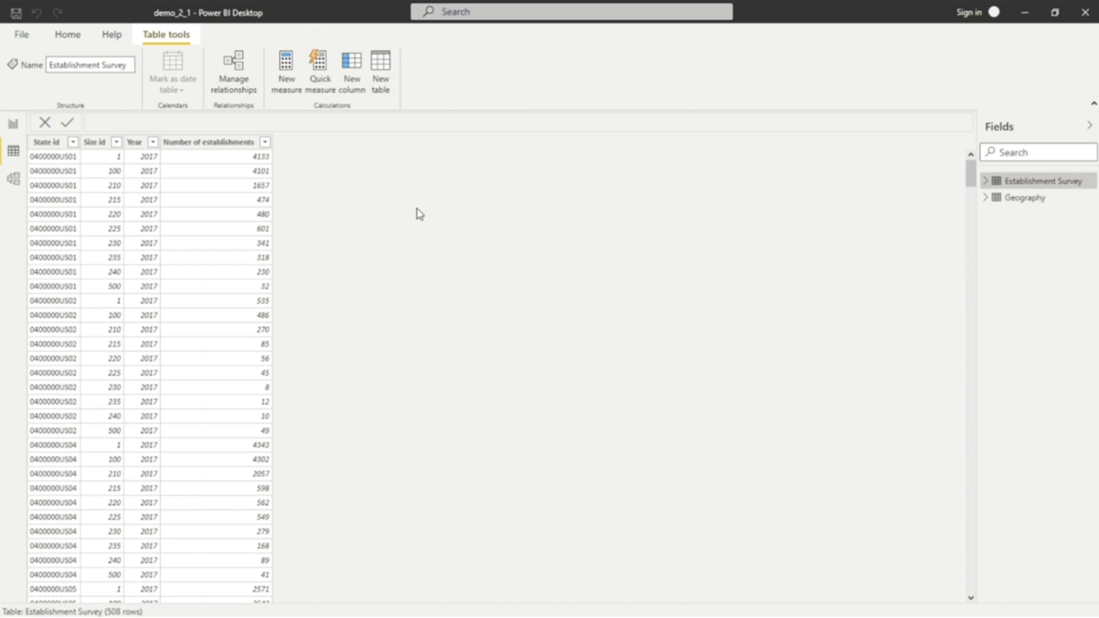
click(105, 143)
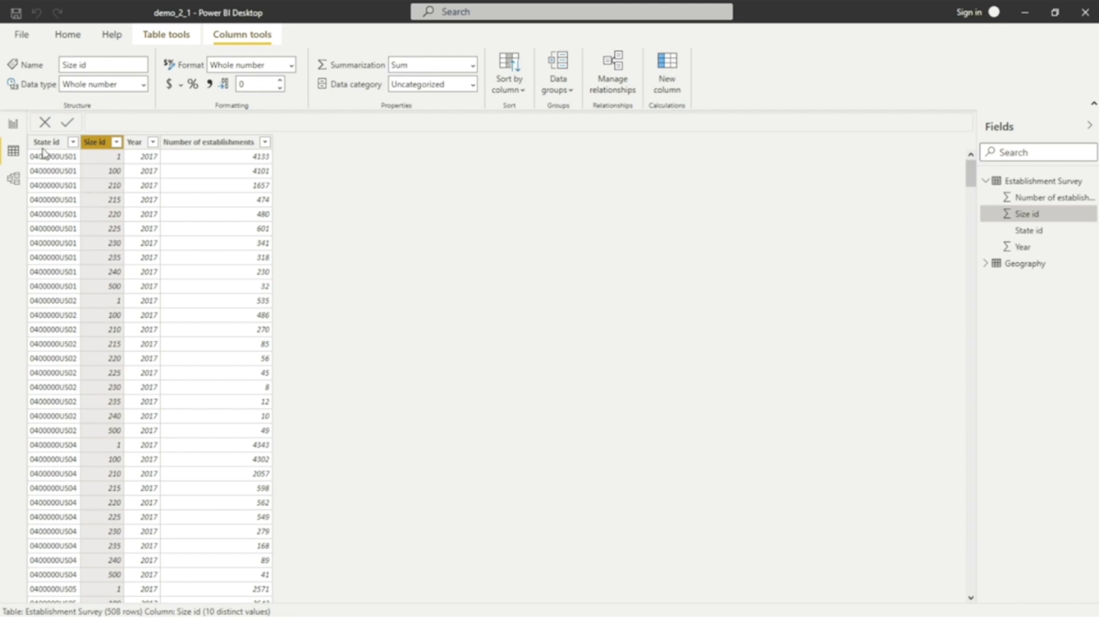
Step: Import the Establishment Size CSV file from the Chapter 2 datasets folder and open it for transformation in Power Query
click(13, 126)
click(135, 90)
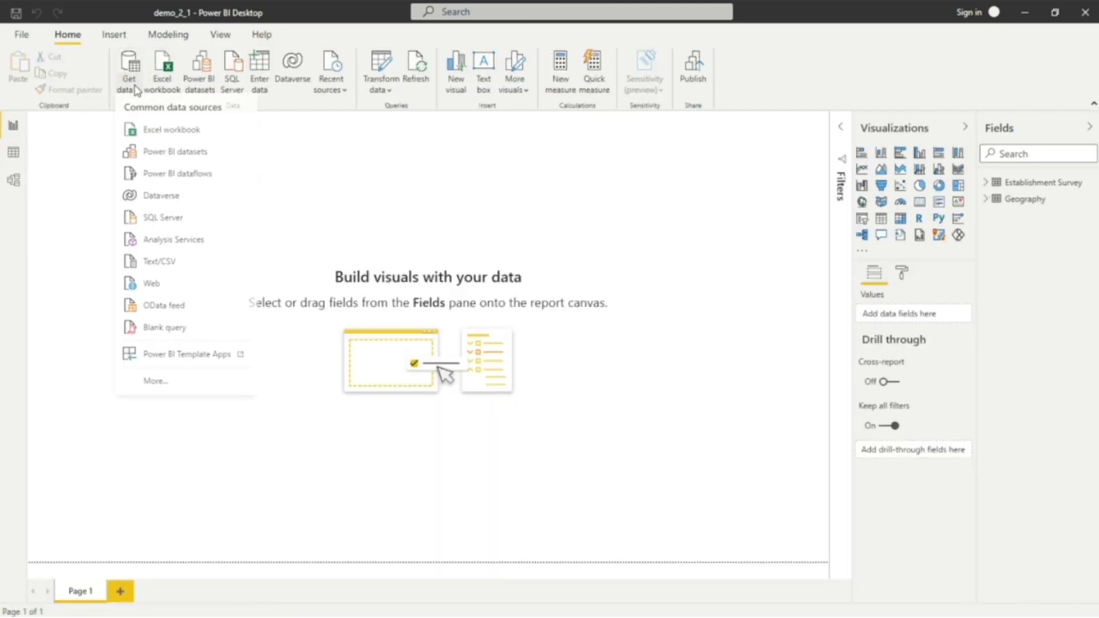
click(160, 266)
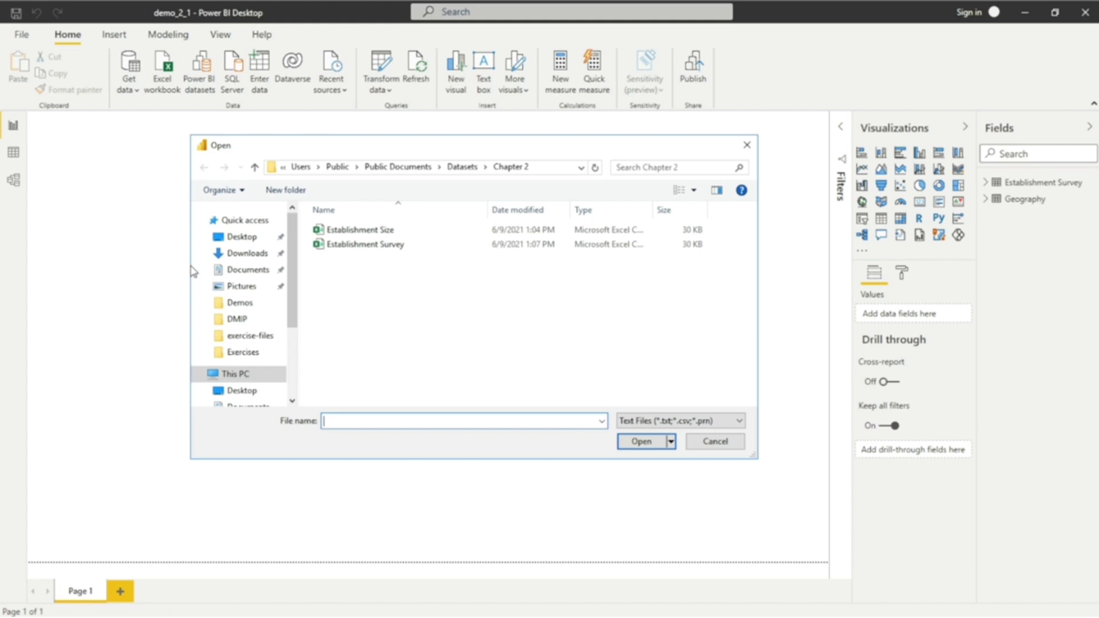
click(394, 231)
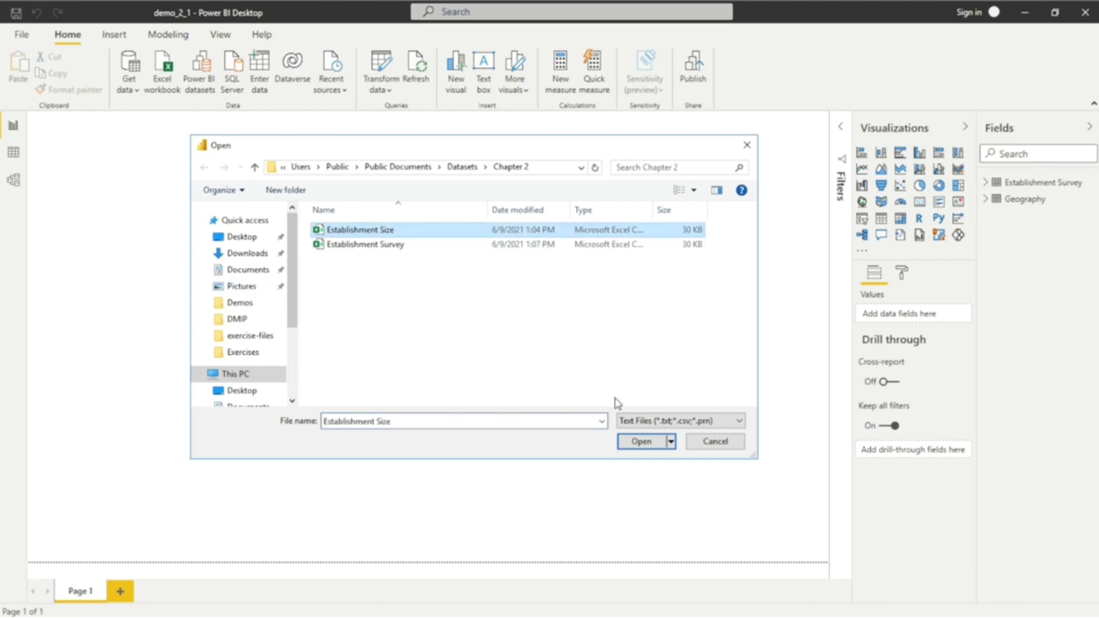
click(639, 441)
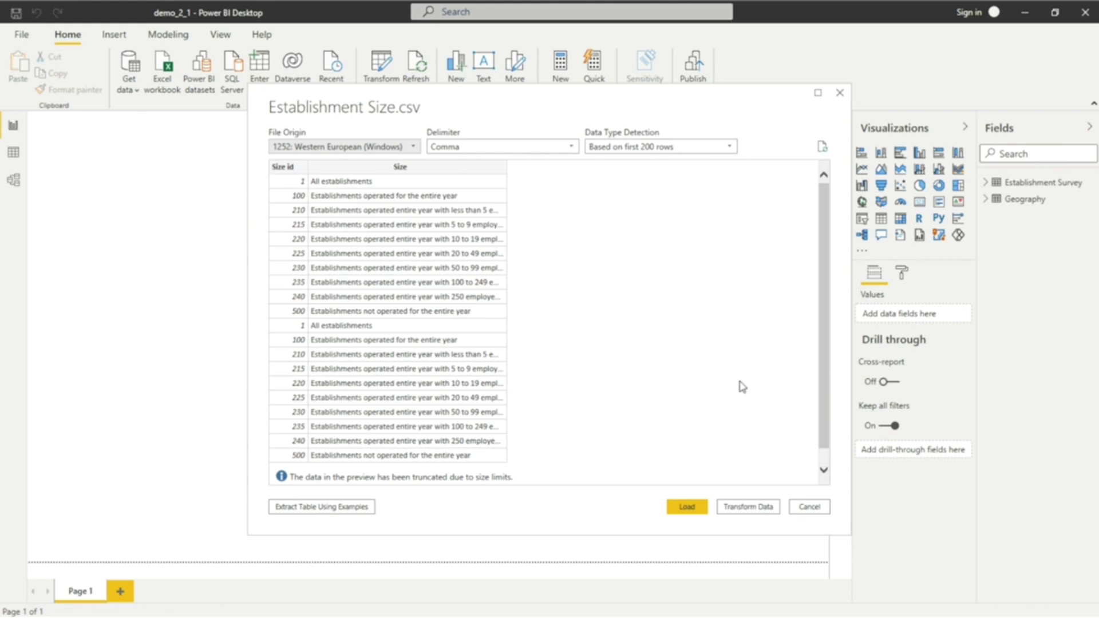
scroll(824, 326, down, 2)
scroll(823, 341, up, 2)
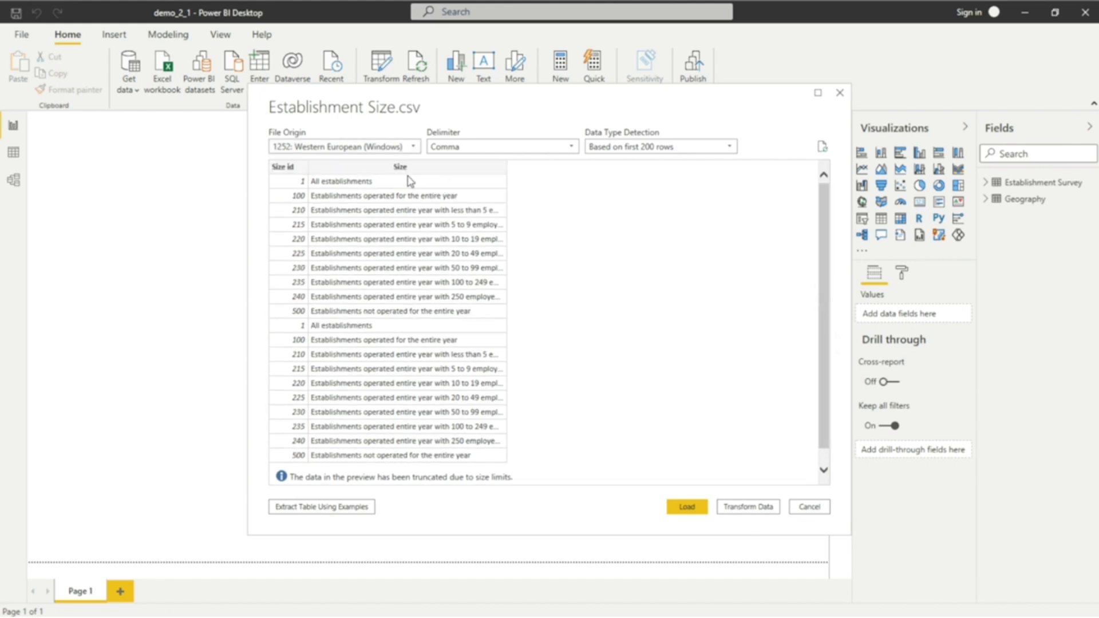
click(753, 507)
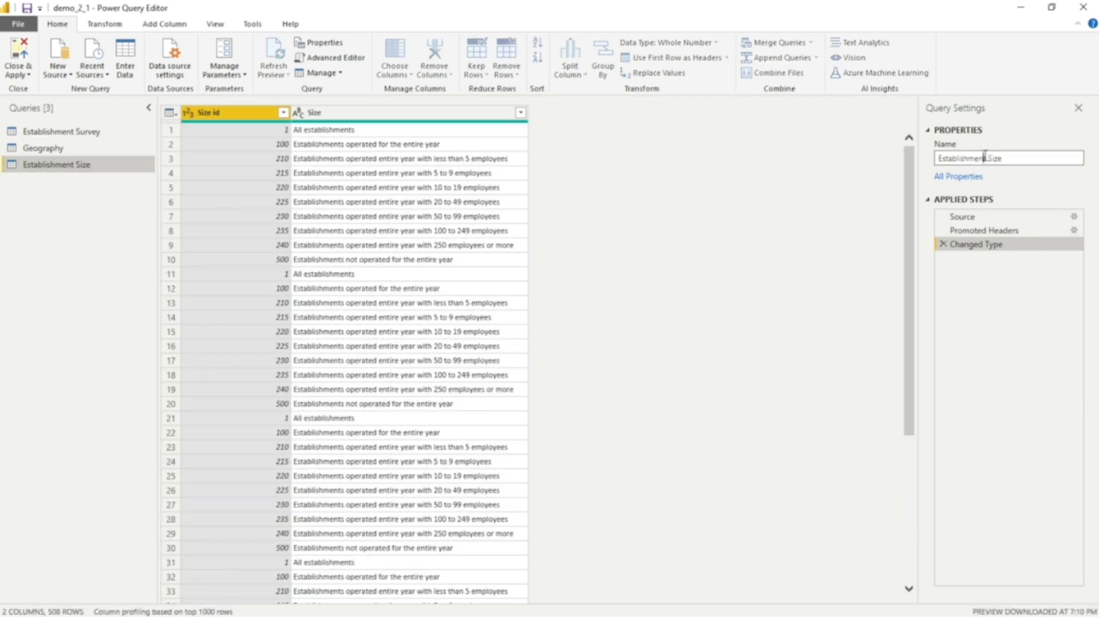
Step: Rename the Establishment Size query as Size
double_click(980, 158)
key(BackSpace)
key(Return)
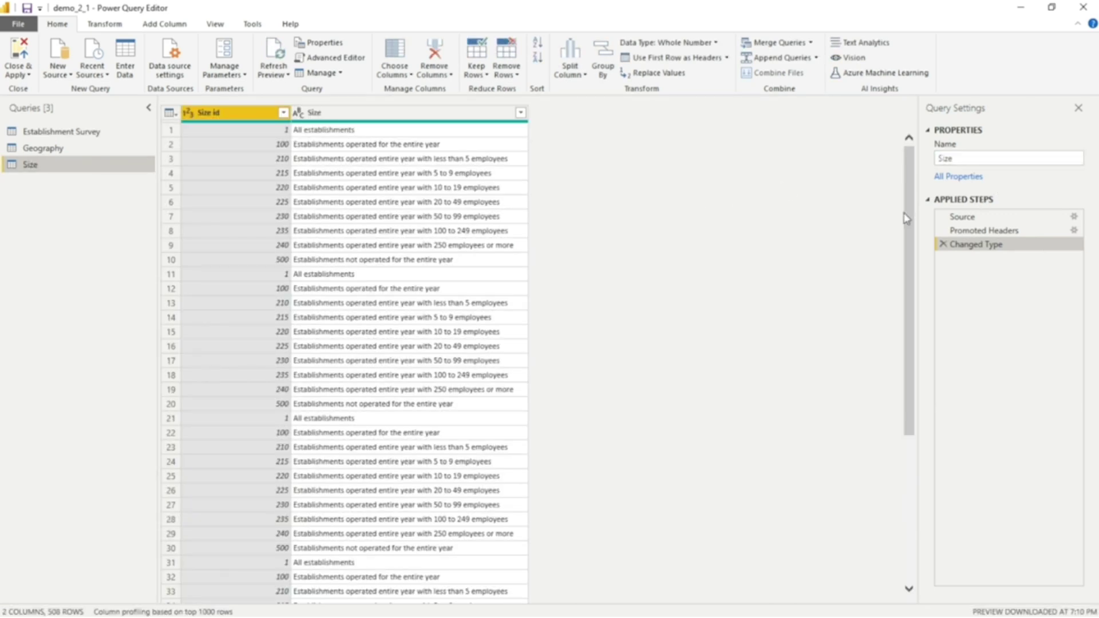
Step: Remove duplicate rows from the Size query based on both Size id and Size, and apply the changes to the model
click(362, 115)
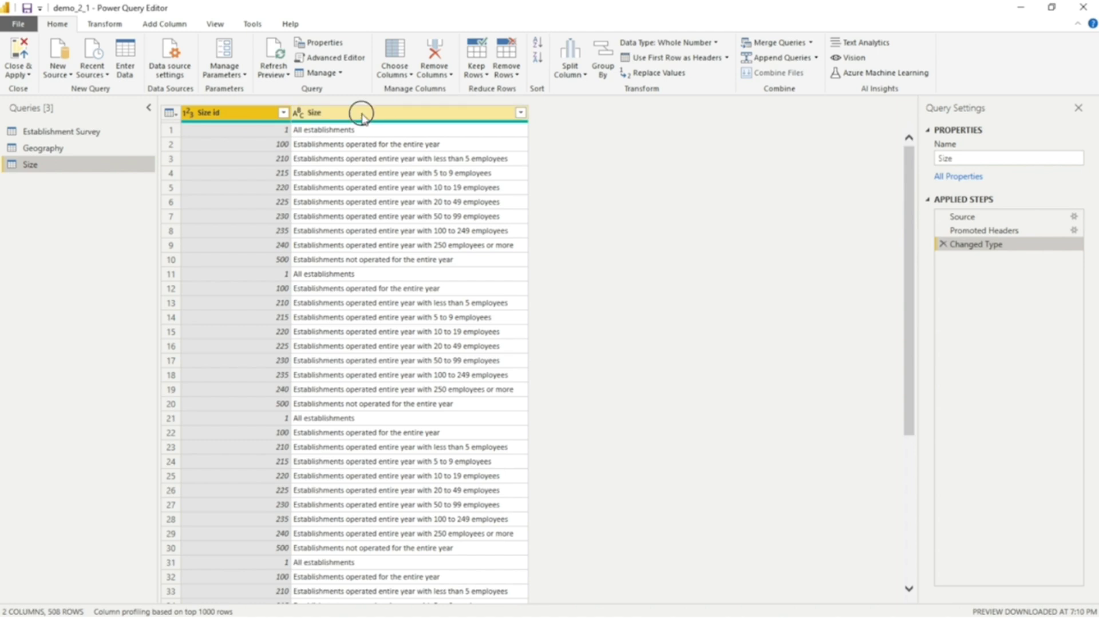
right_click(362, 118)
click(436, 188)
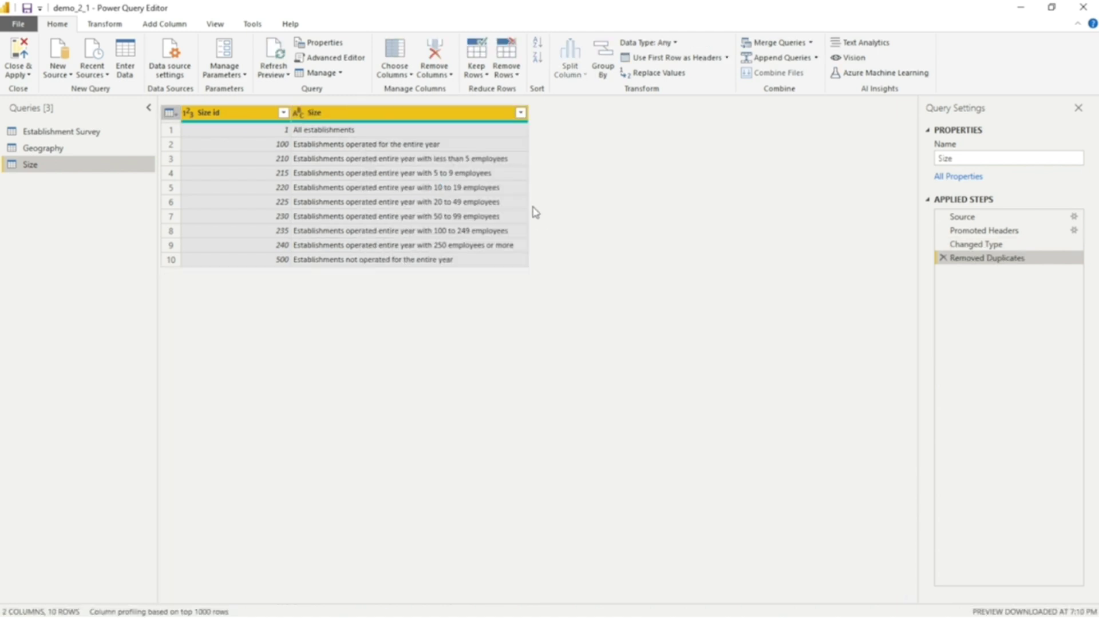
click(19, 56)
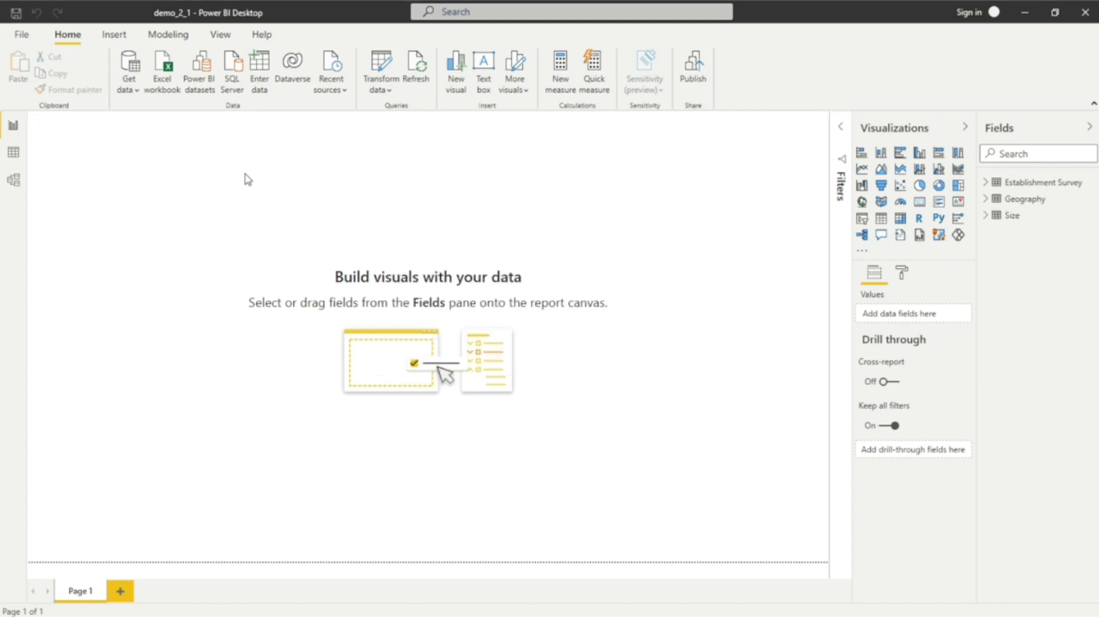
Step: Arrange the model diagram with Geography below left and Size below right of the Establishment Survey table
click(14, 180)
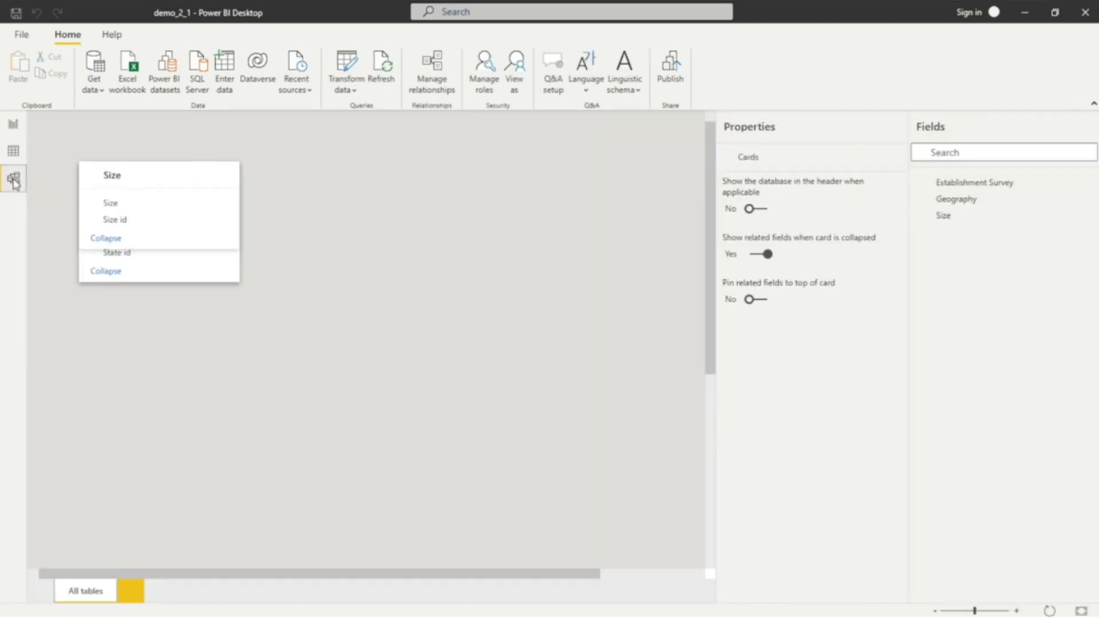
click(895, 130)
click(1089, 128)
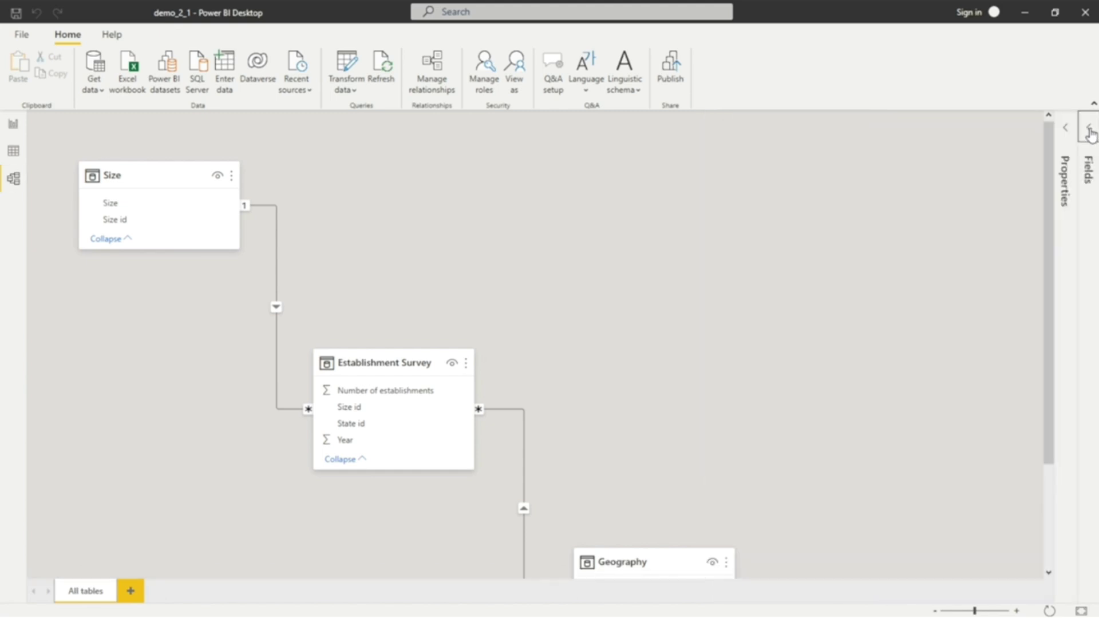
drag(977, 612, 968, 611)
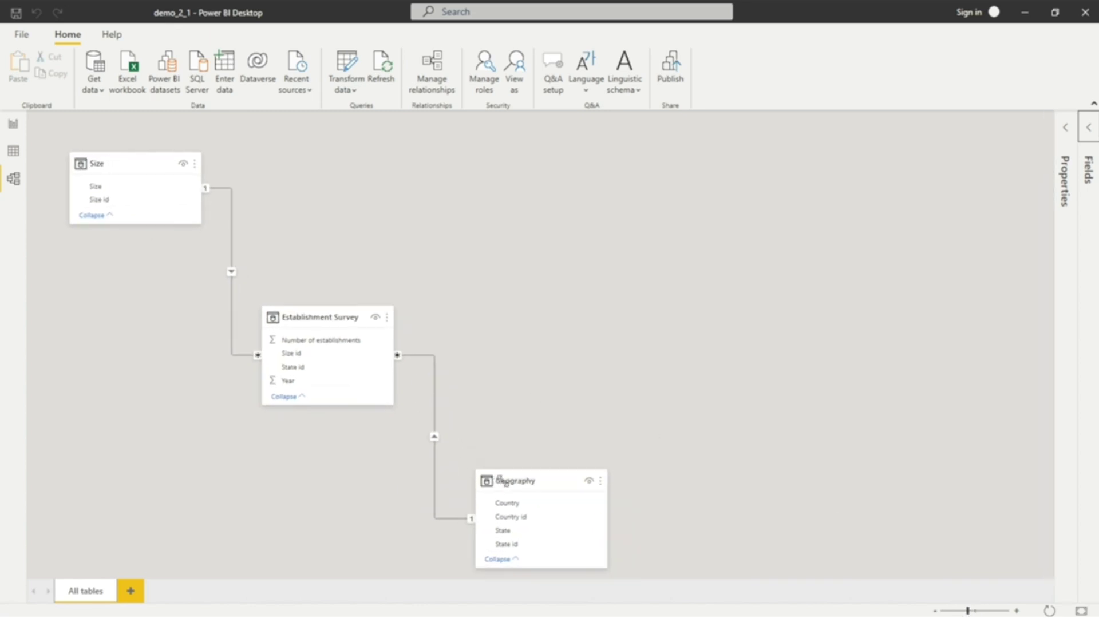
drag(502, 481, 122, 450)
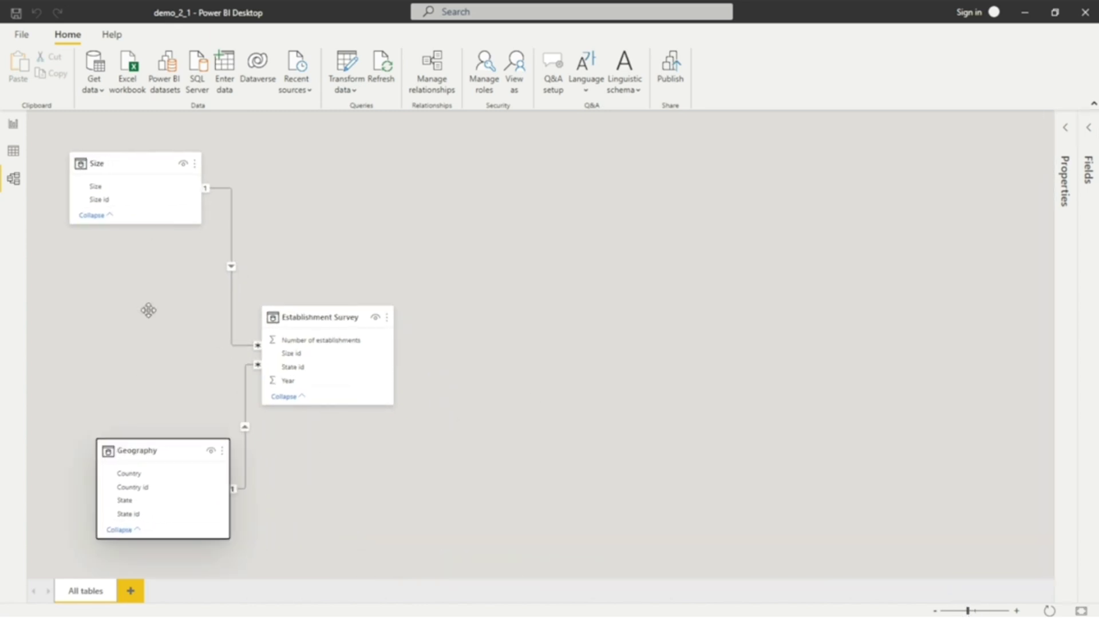
drag(120, 165, 479, 481)
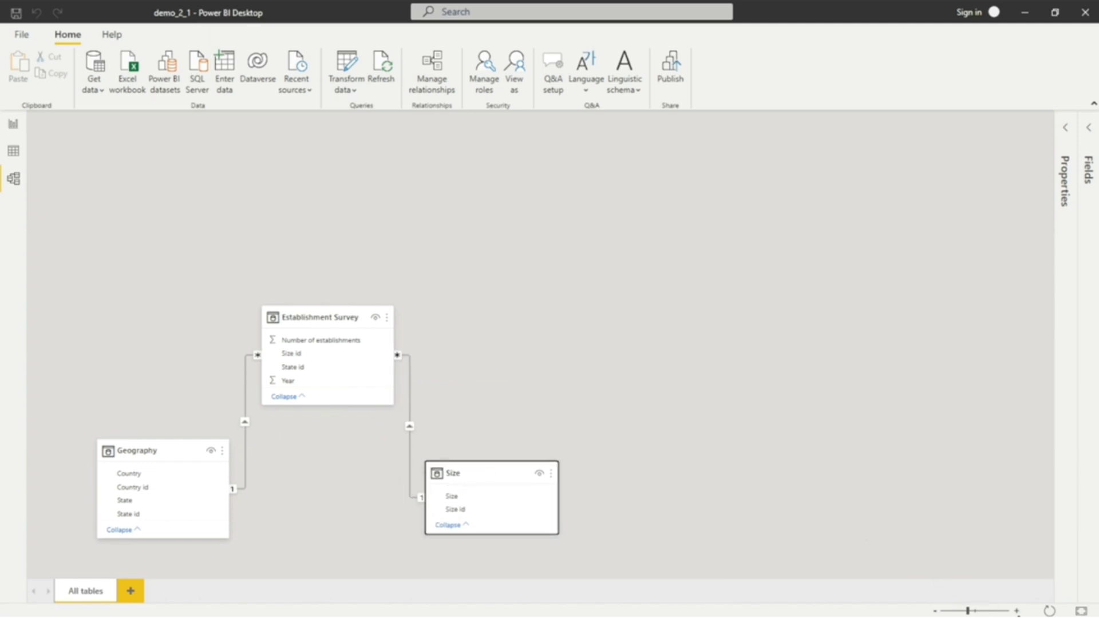
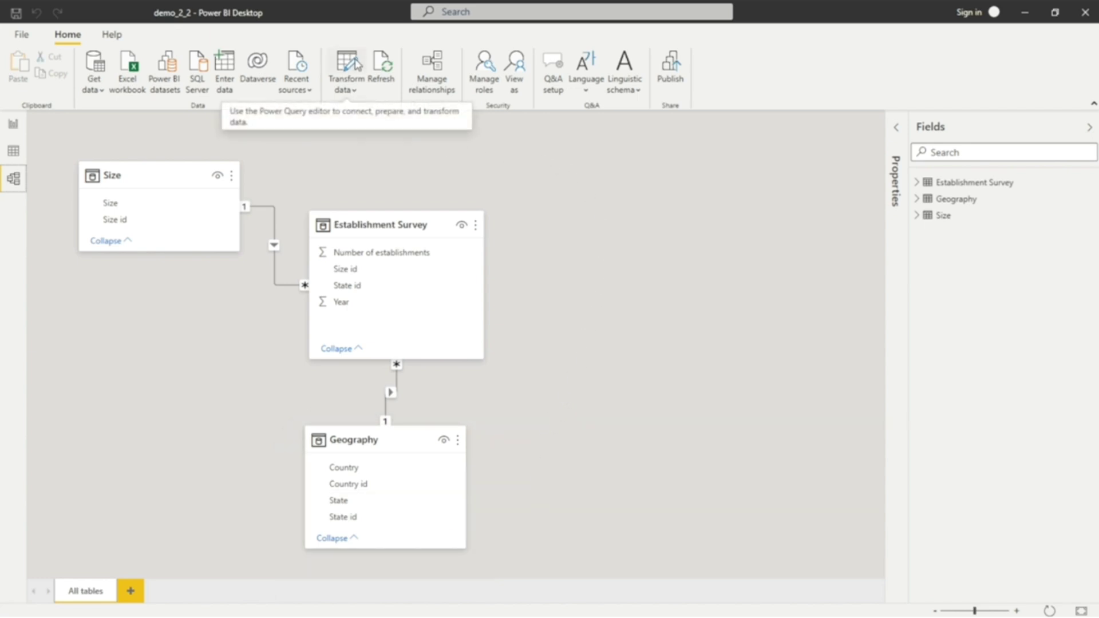
Step: Open the demo_2_2 queries in Power Query and duplicate the Geography query twice
click(356, 63)
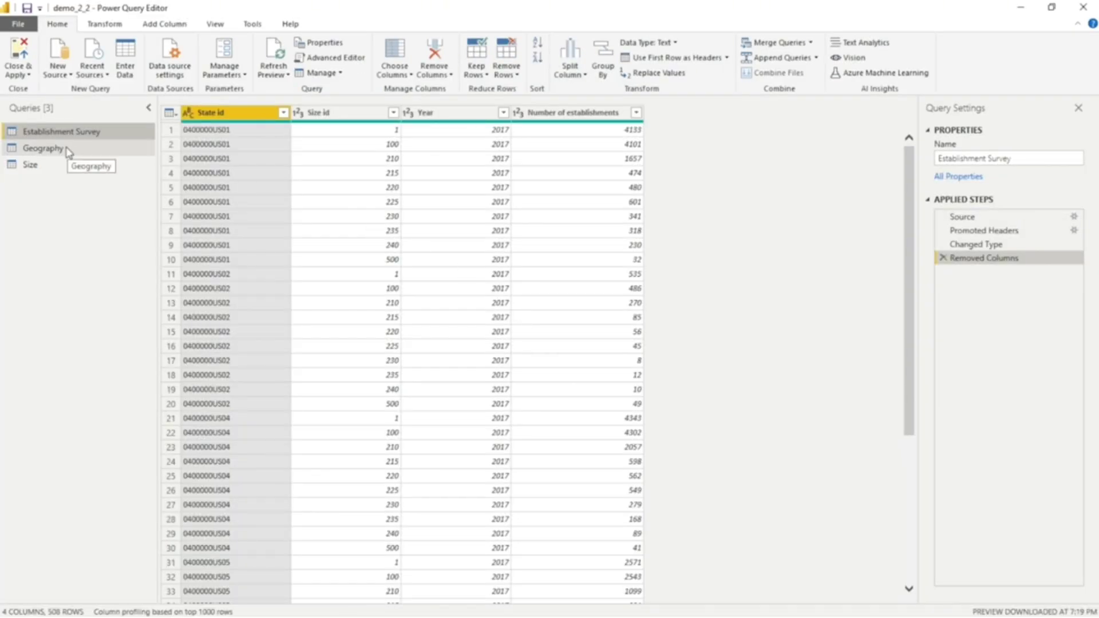
right_click(68, 152)
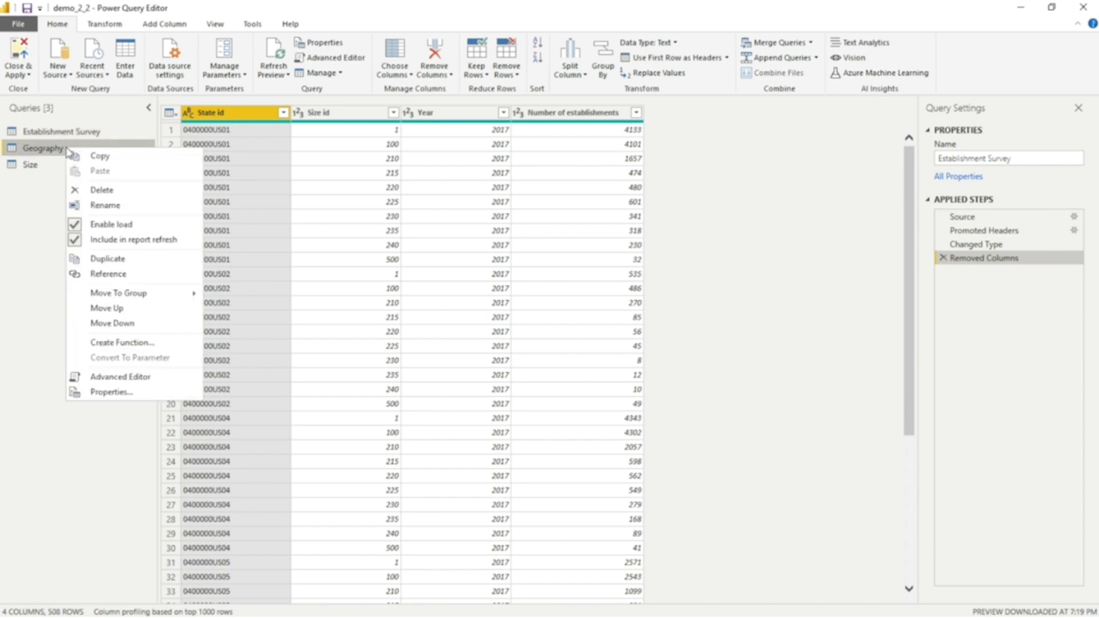
click(125, 261)
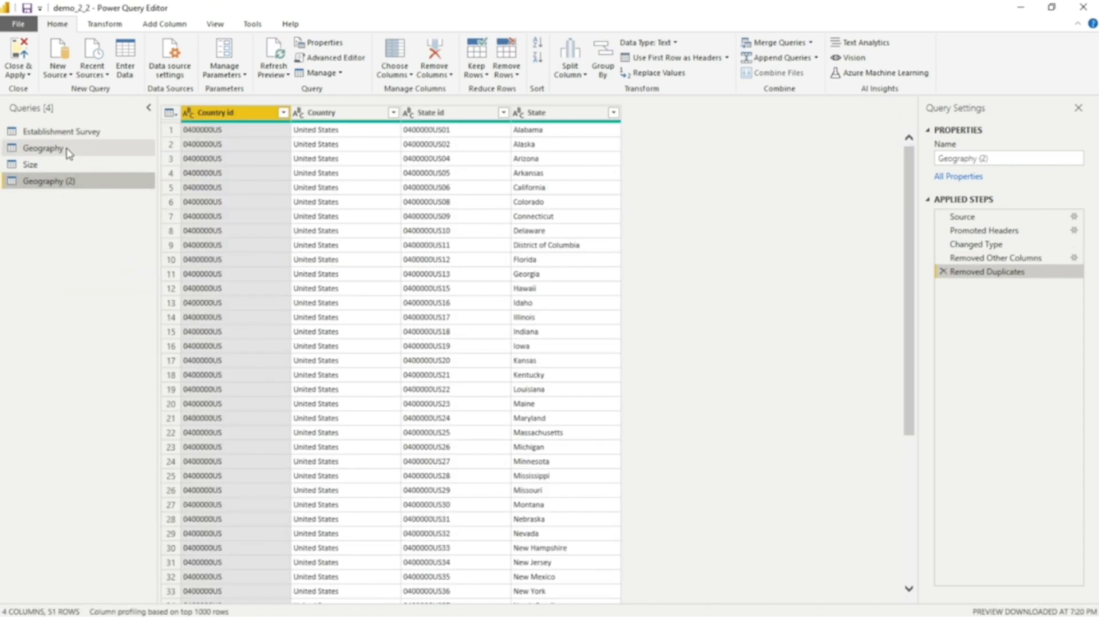
right_click(69, 152)
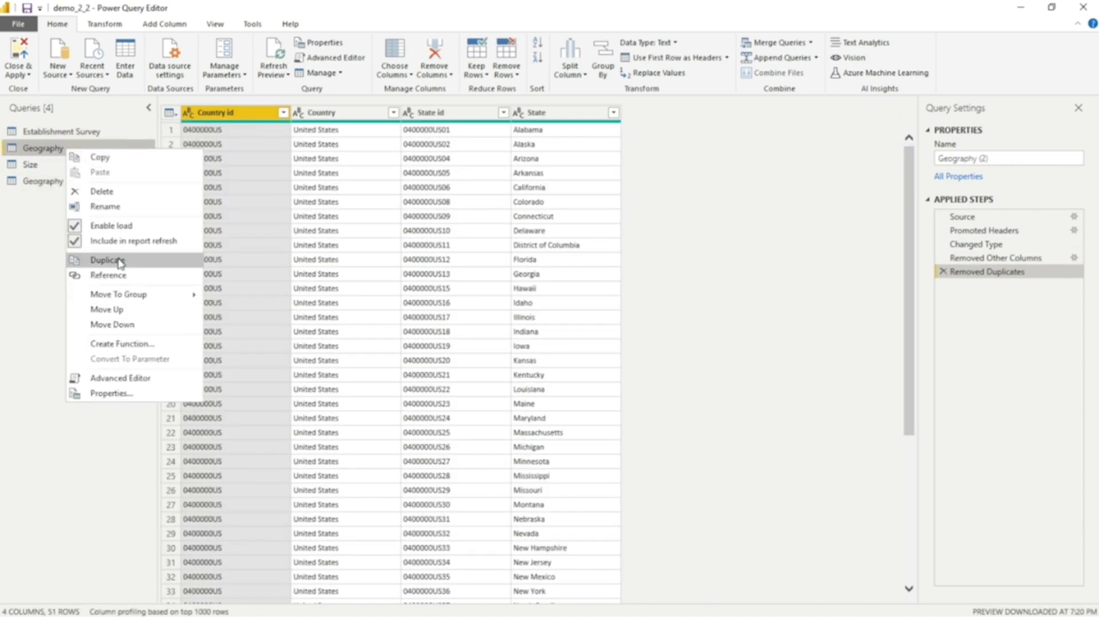
click(120, 259)
Step: Rename the Geography (3) query as Country
click(987, 160)
key(ctrl+a)
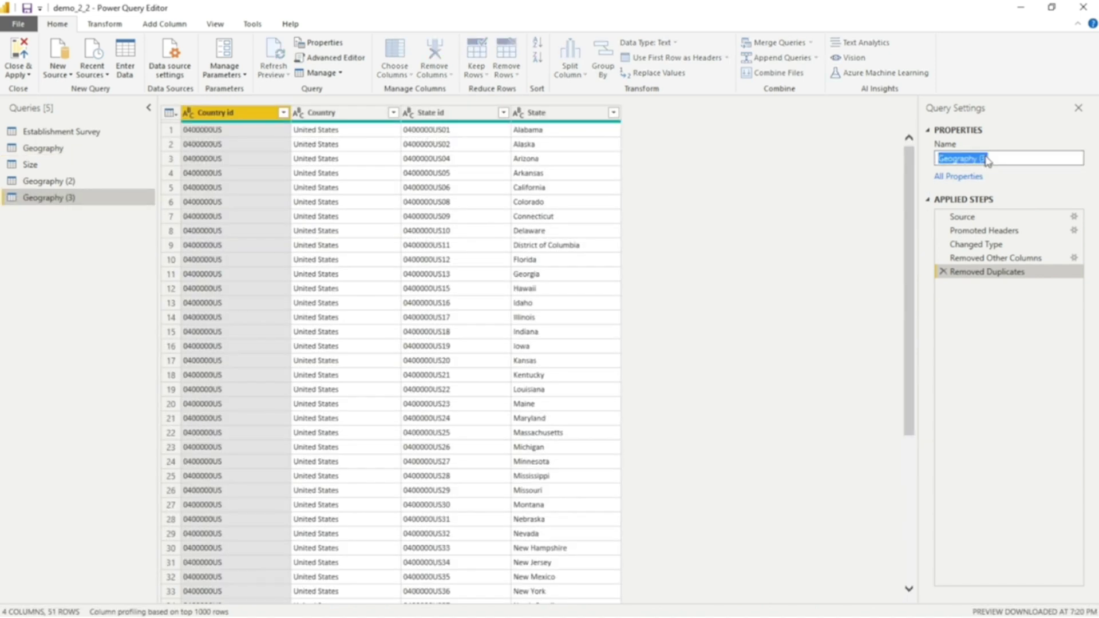
text(Country)
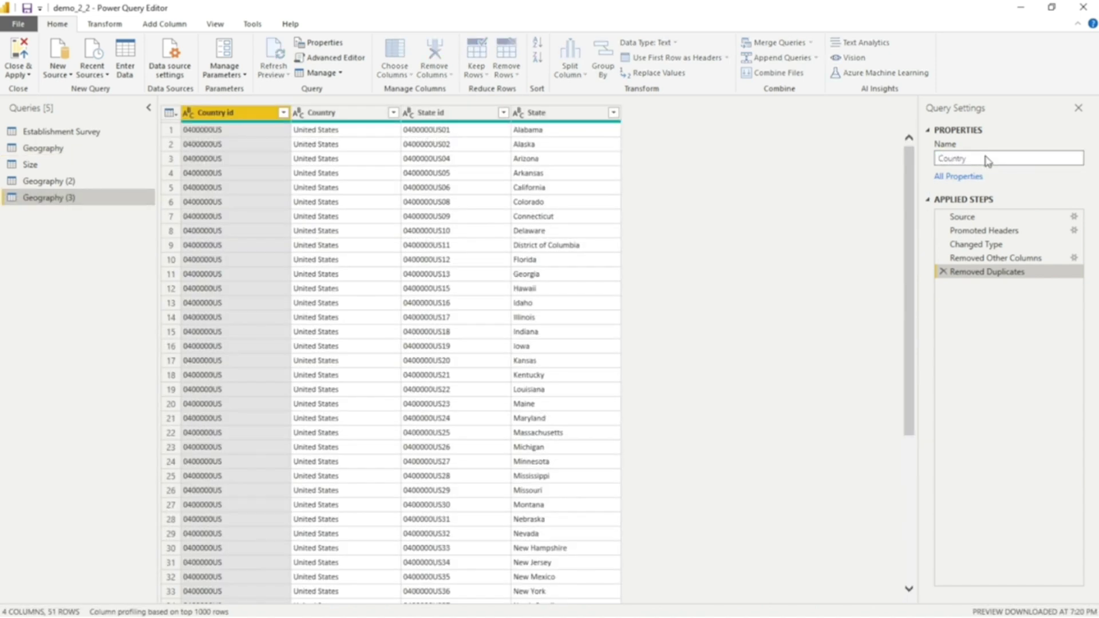
key(Return)
Step: Rename the Geography (2) query as State
click(98, 181)
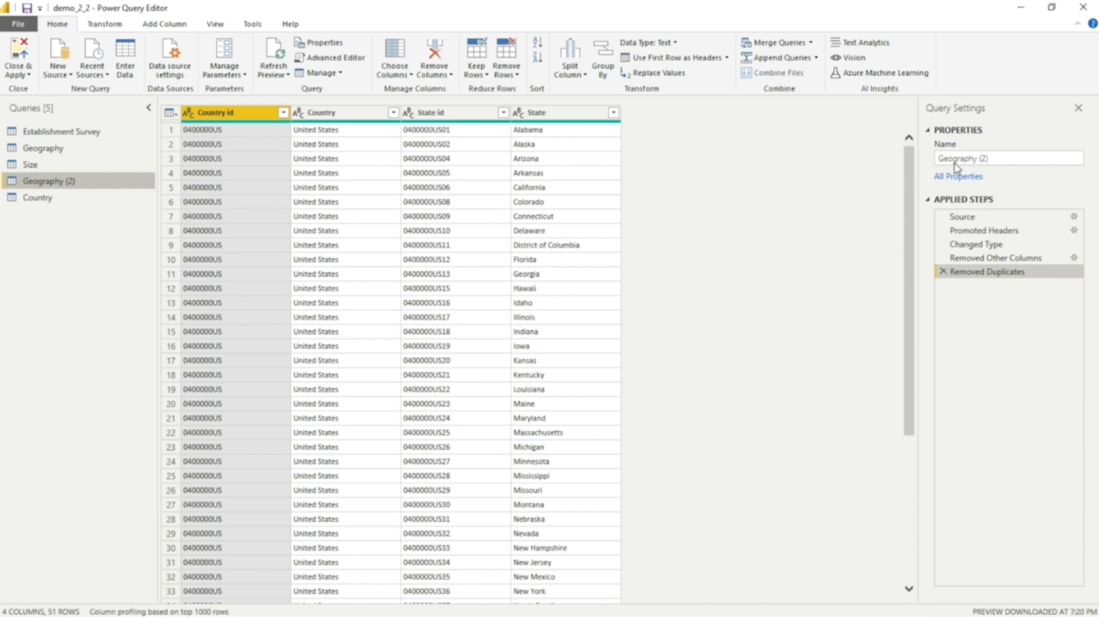
click(957, 159)
key(ctrl+a)
text(S)
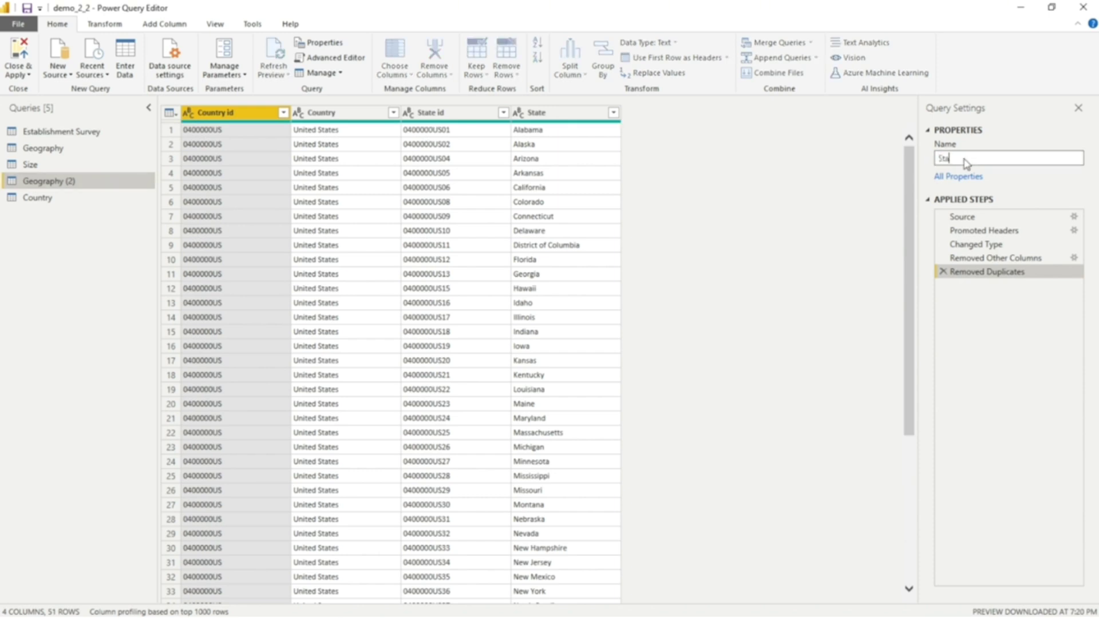
text(tate)
key(Return)
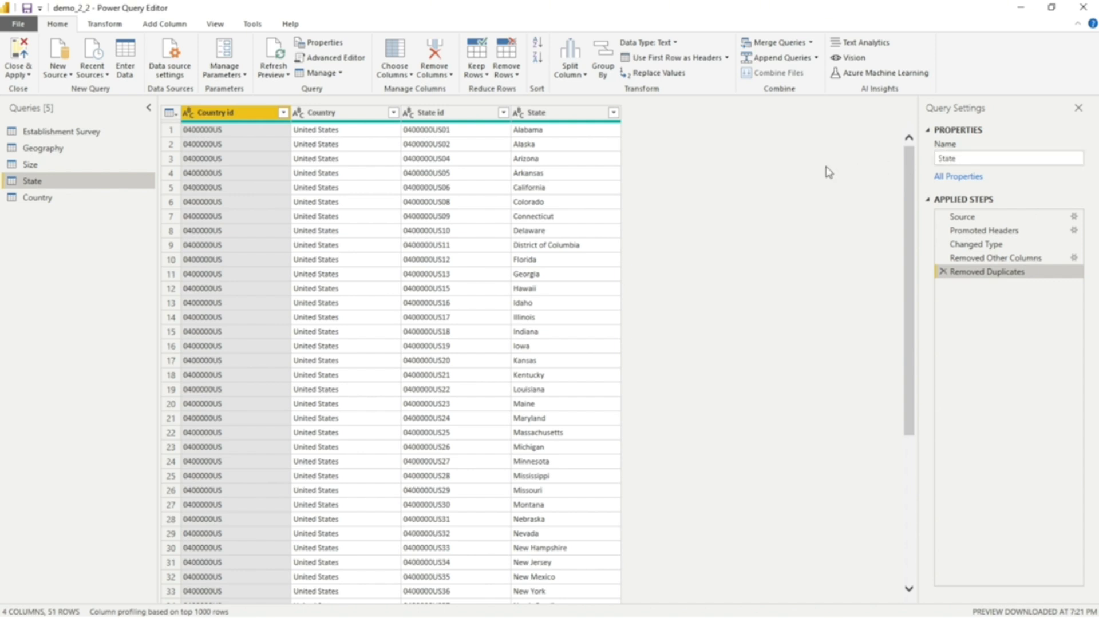
Step: Remove the Country column from the State query, keeping Country id, State id and State
click(96, 133)
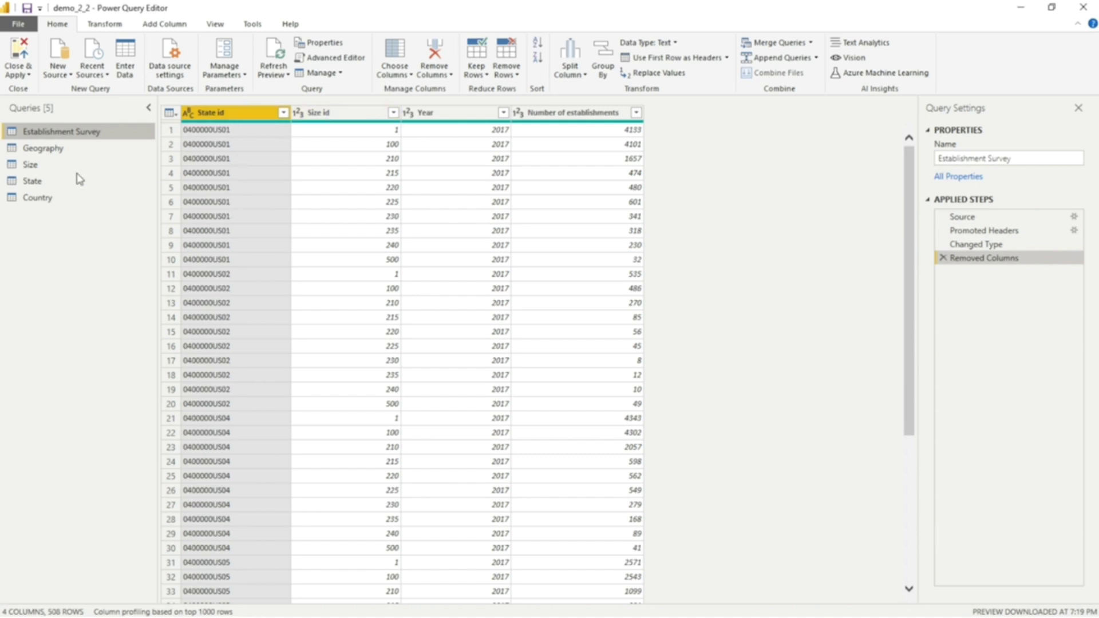
click(47, 179)
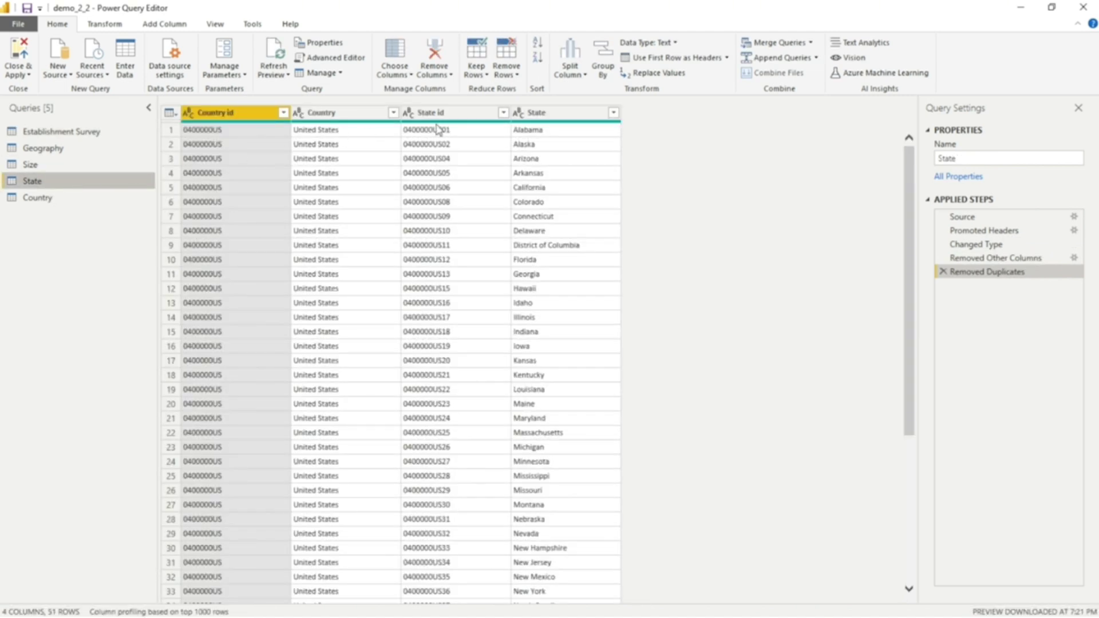
click(448, 118)
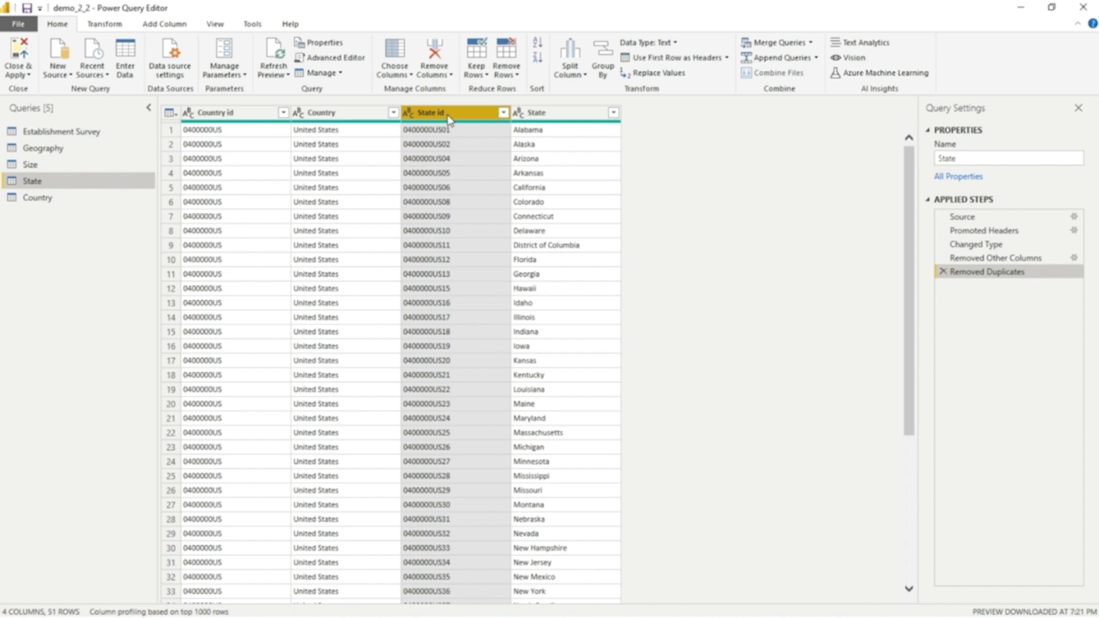
click(238, 118)
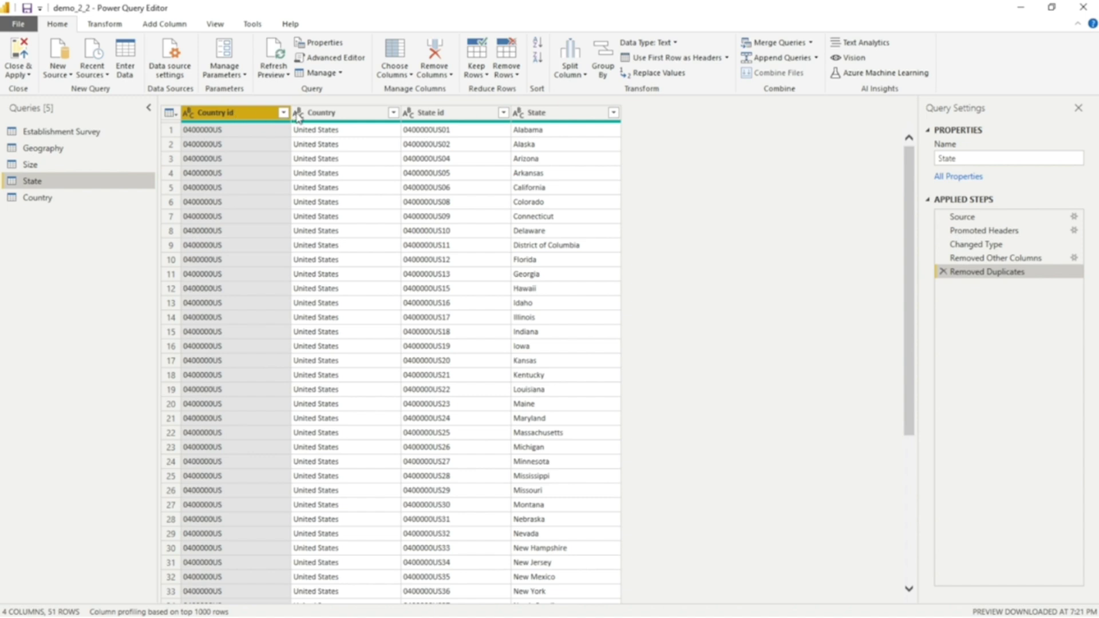
click(324, 114)
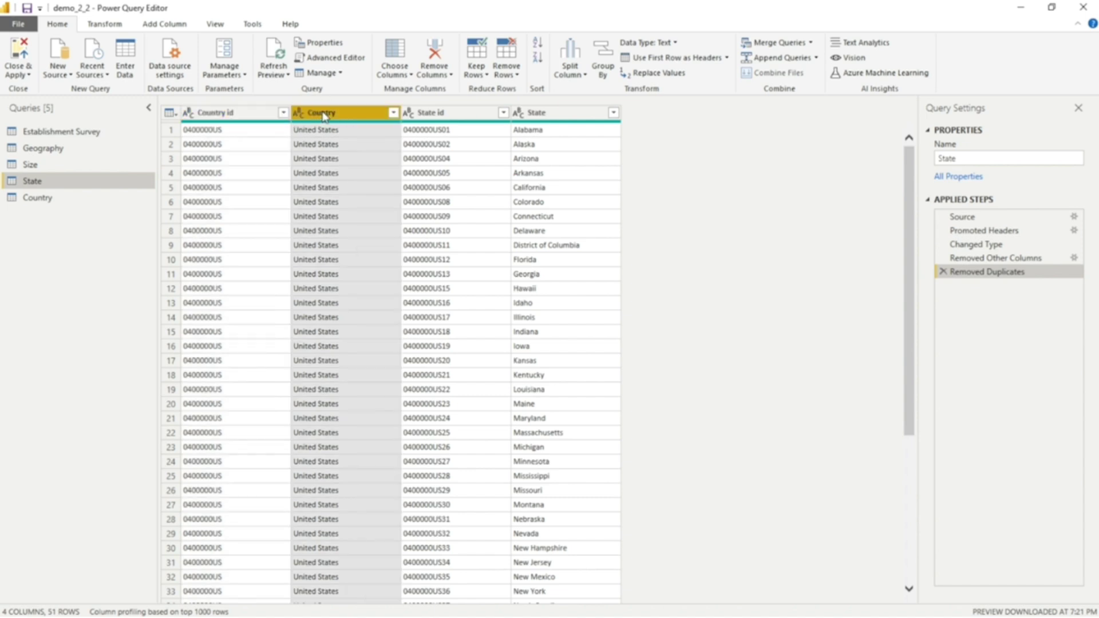
right_click(324, 115)
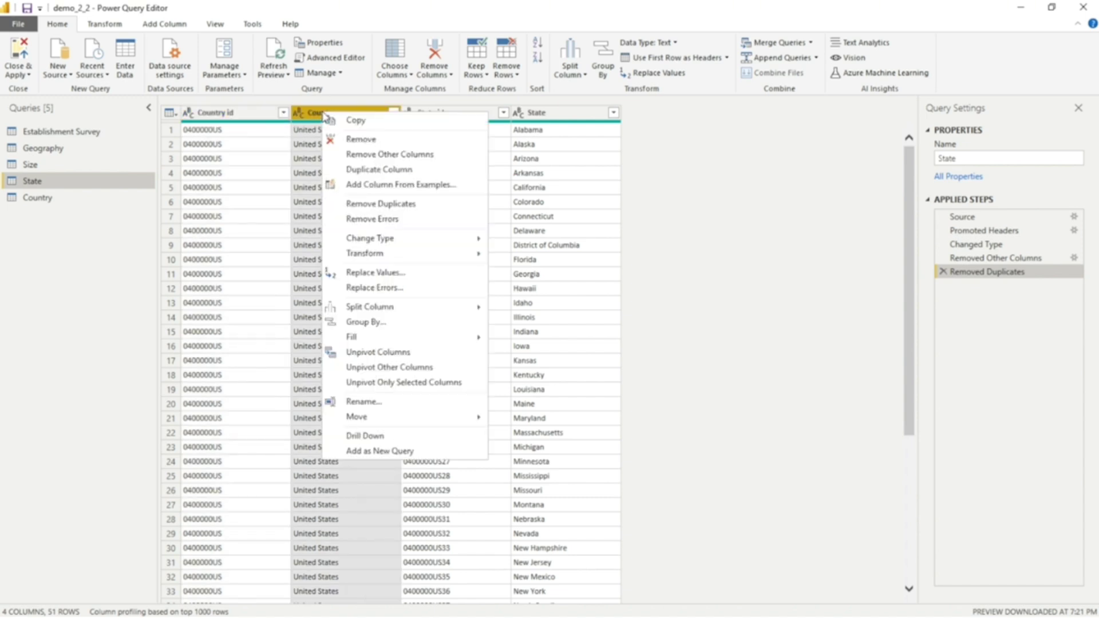
click(377, 146)
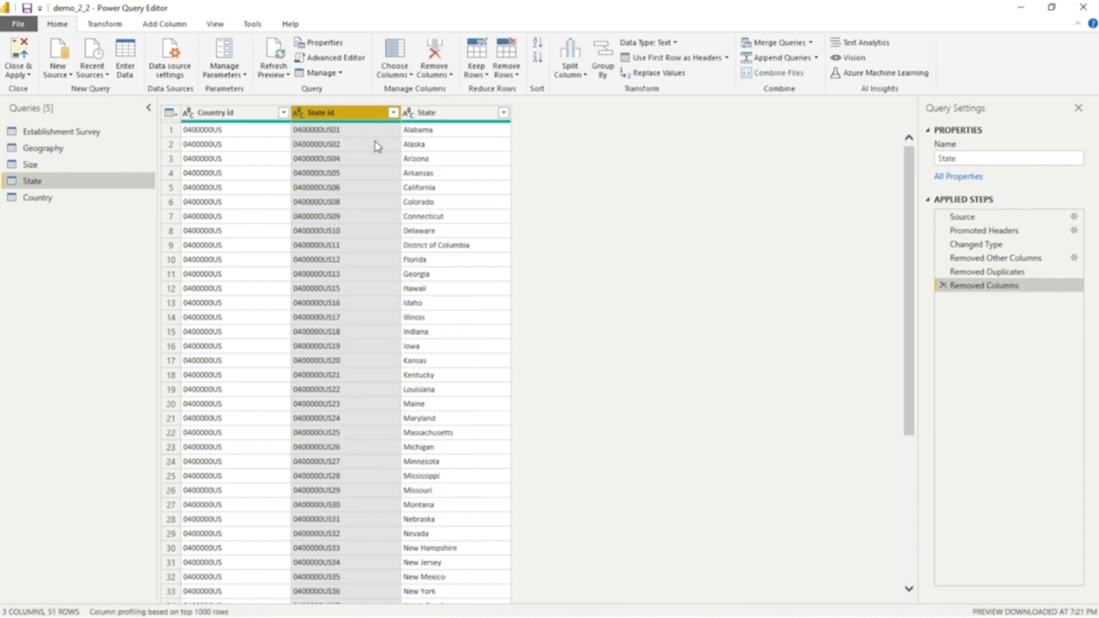
Step: Remove the State id and State columns from the Country query, keeping Country id and Country
click(69, 204)
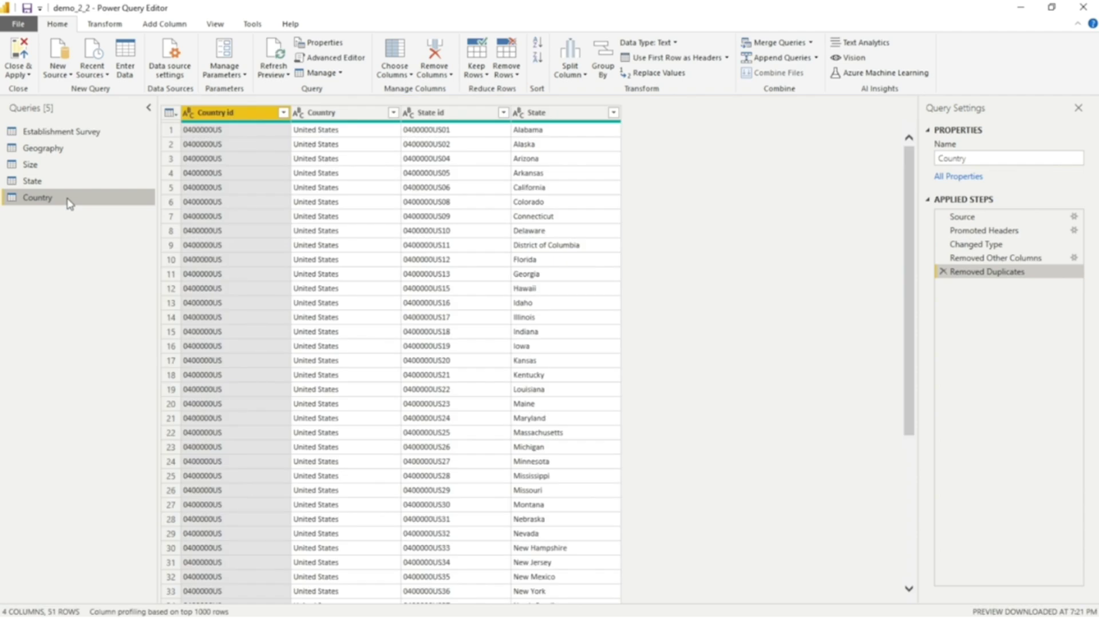
click(338, 118)
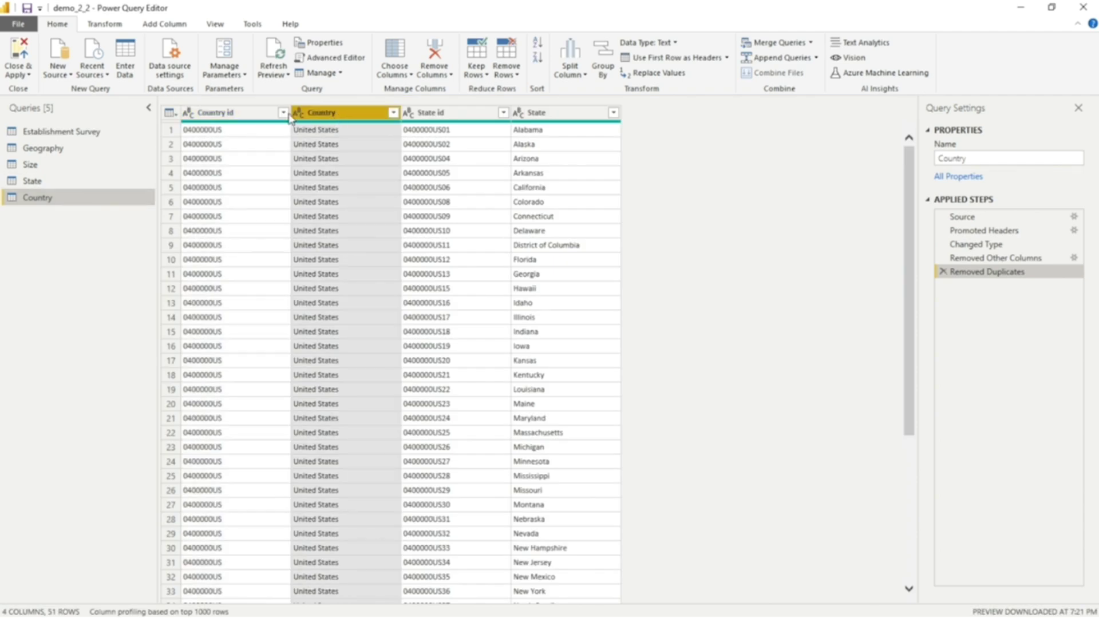
click(263, 117)
click(431, 112)
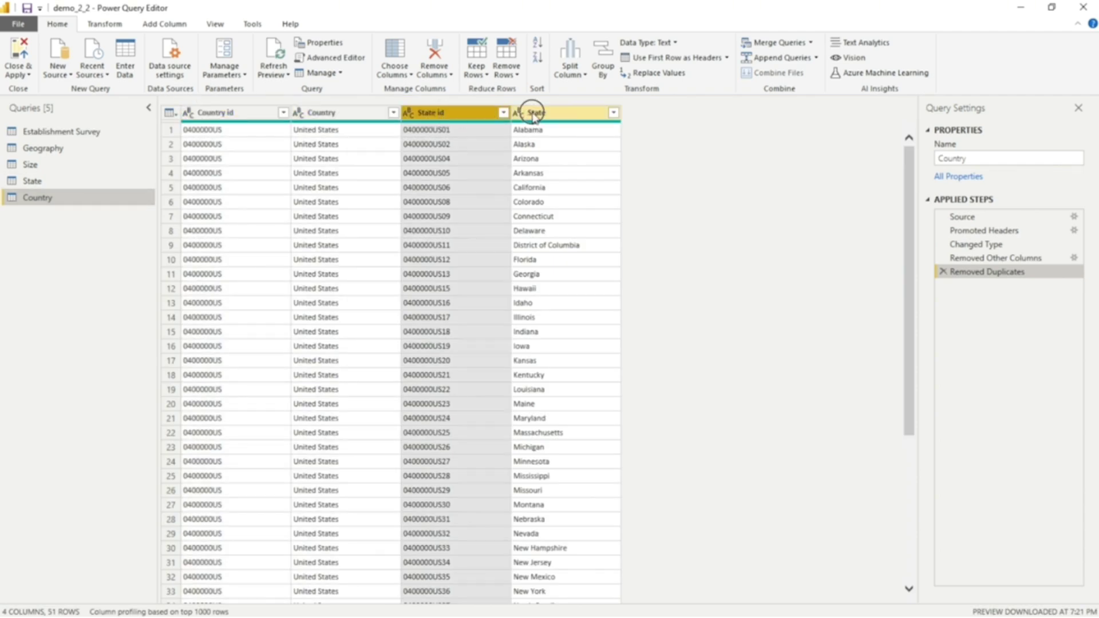
shift+click(534, 115)
right_click(534, 114)
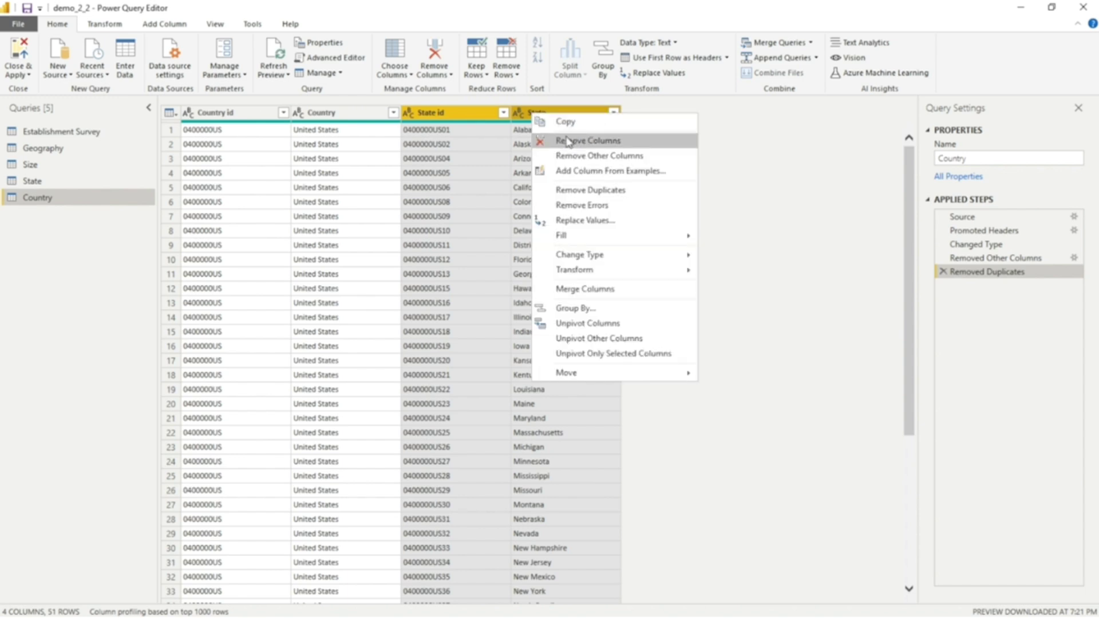
click(550, 141)
Step: Remove duplicate rows from the Country query based on the Country id and Country columns together
click(261, 117)
shift+click(338, 116)
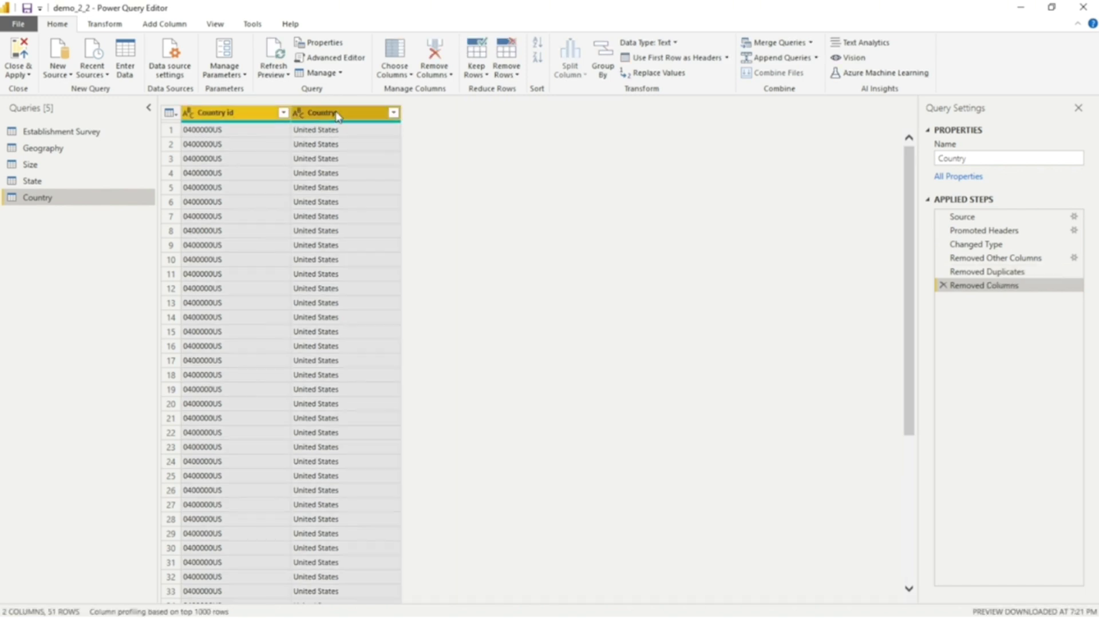
right_click(337, 115)
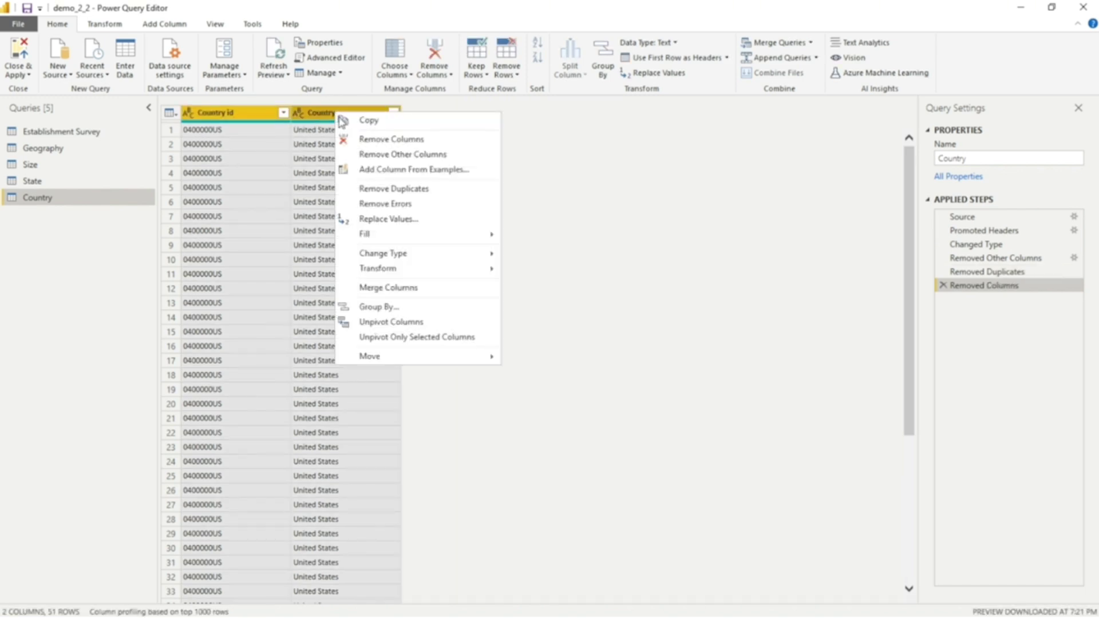
click(420, 192)
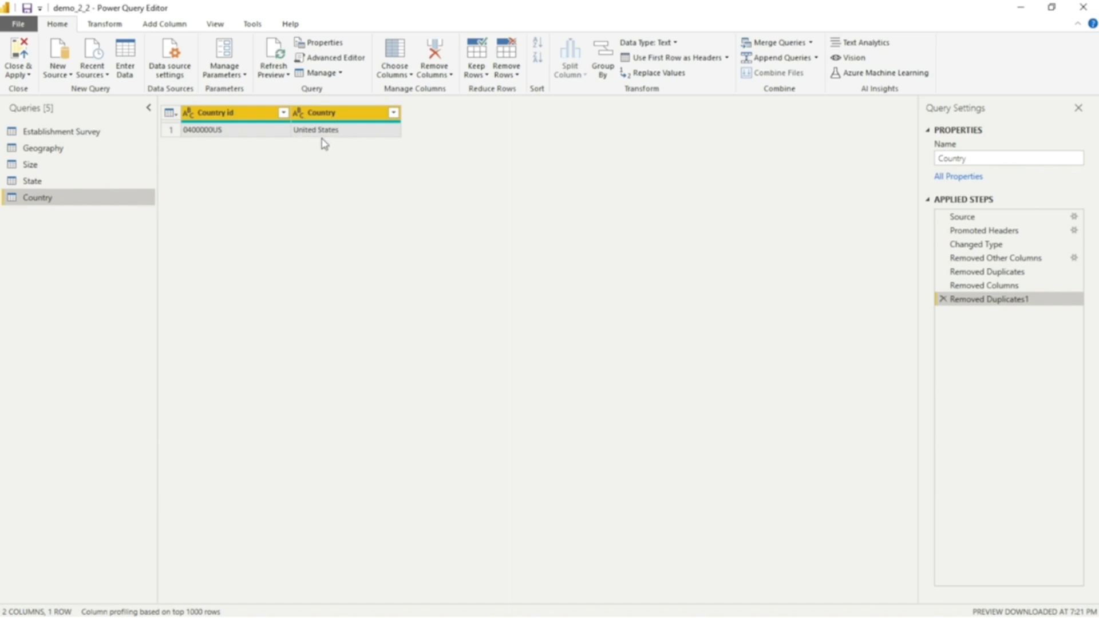
Step: Close the query editor and apply the changes to load the State and Country tables into the model
click(106, 149)
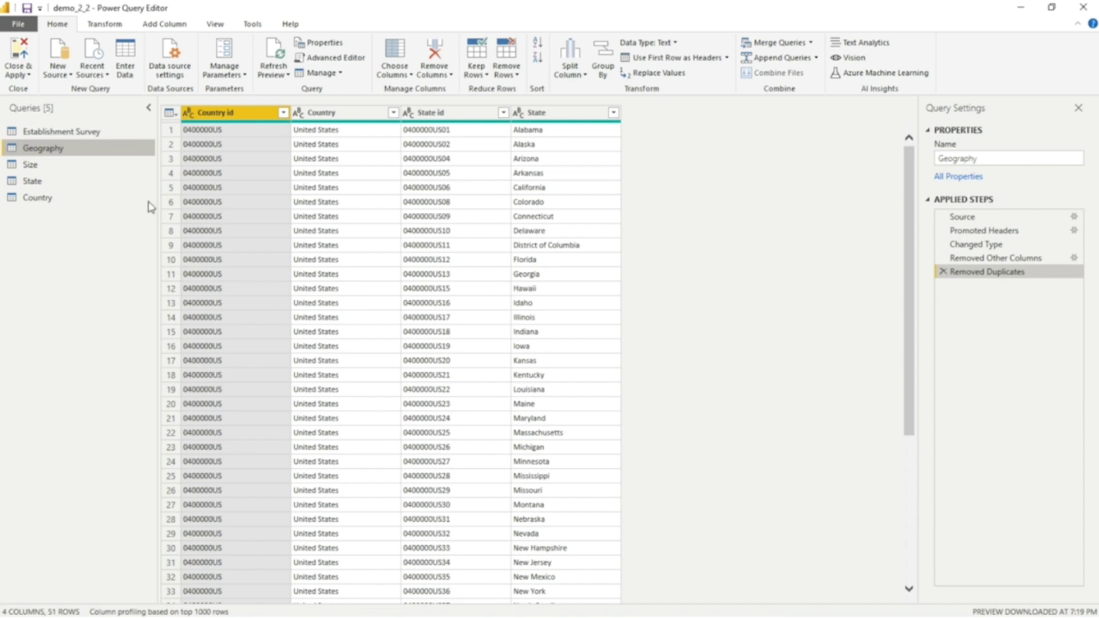
click(17, 53)
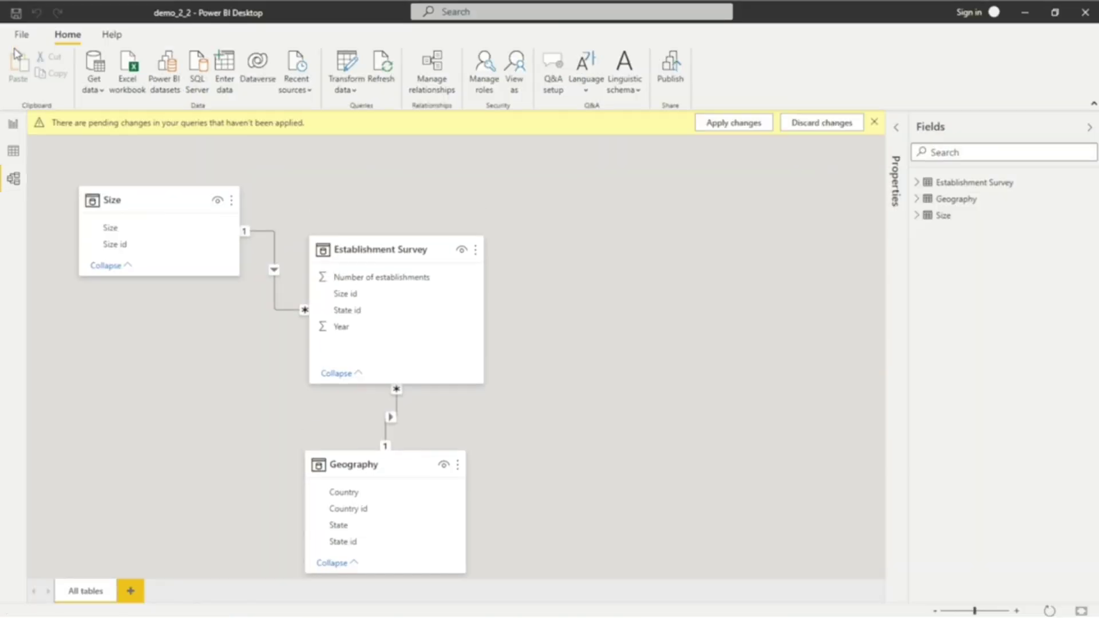
click(937, 612)
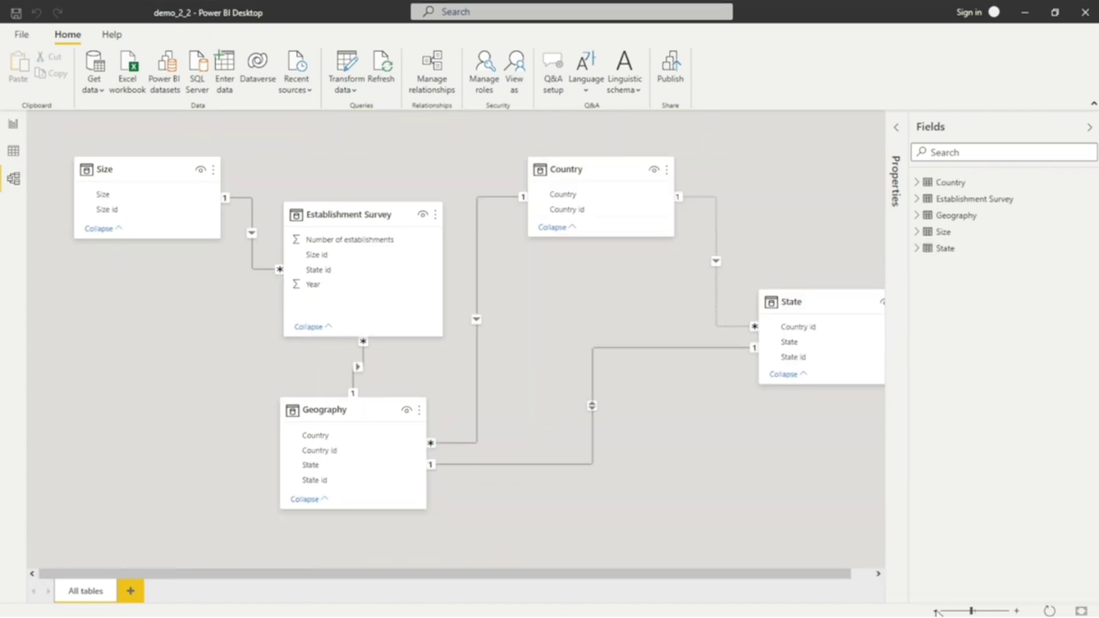
click(1089, 127)
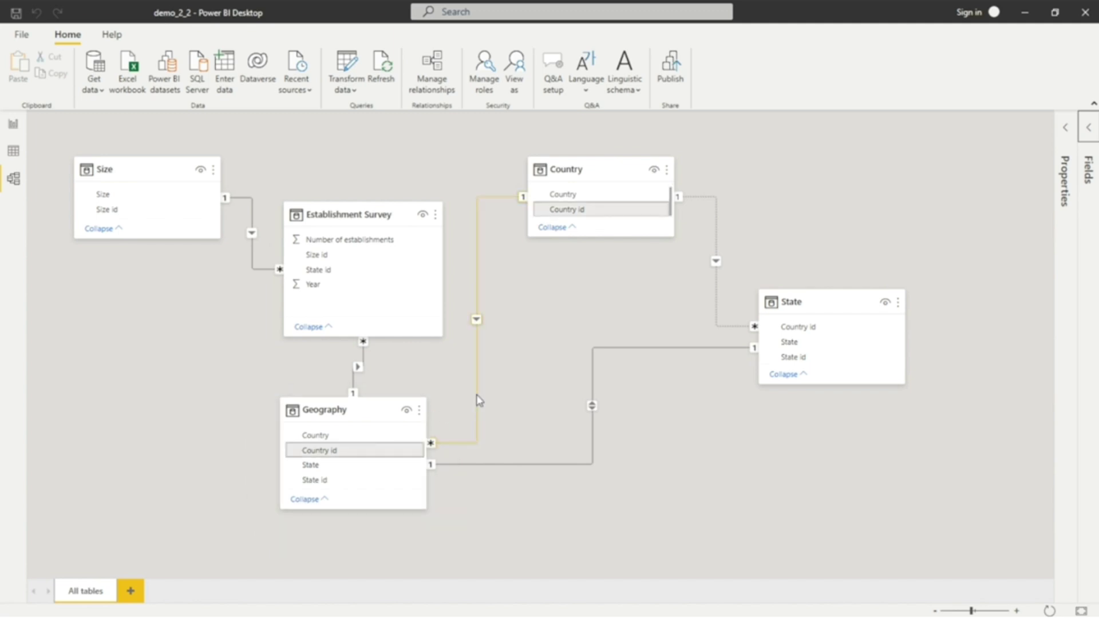
Step: Delete the relationships linking the Geography table to the State table and to the Country table
right_click(514, 465)
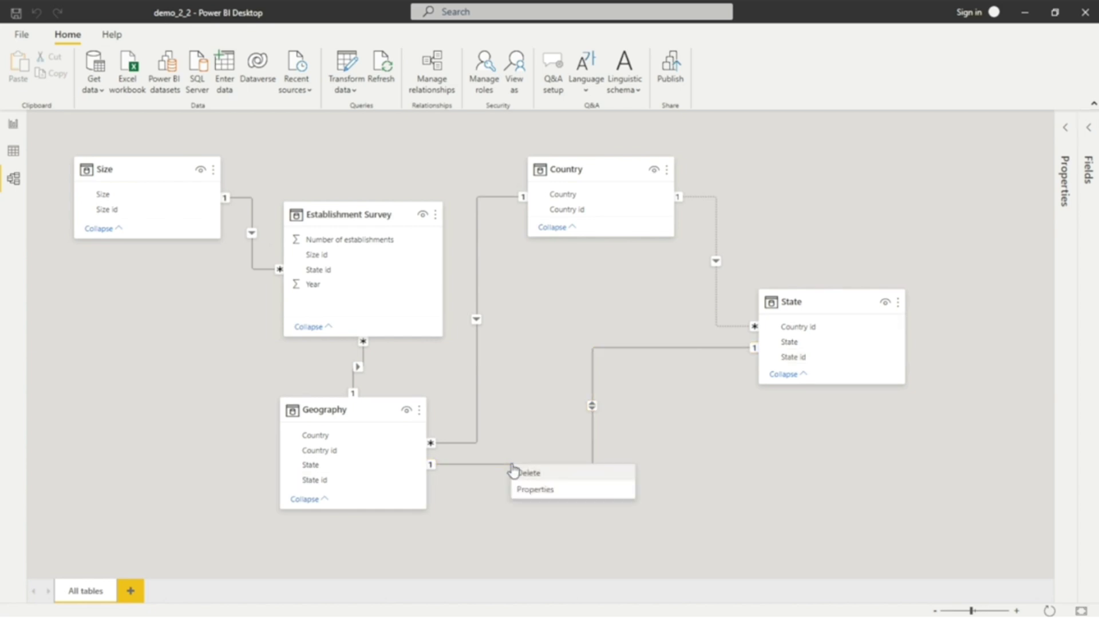
click(547, 473)
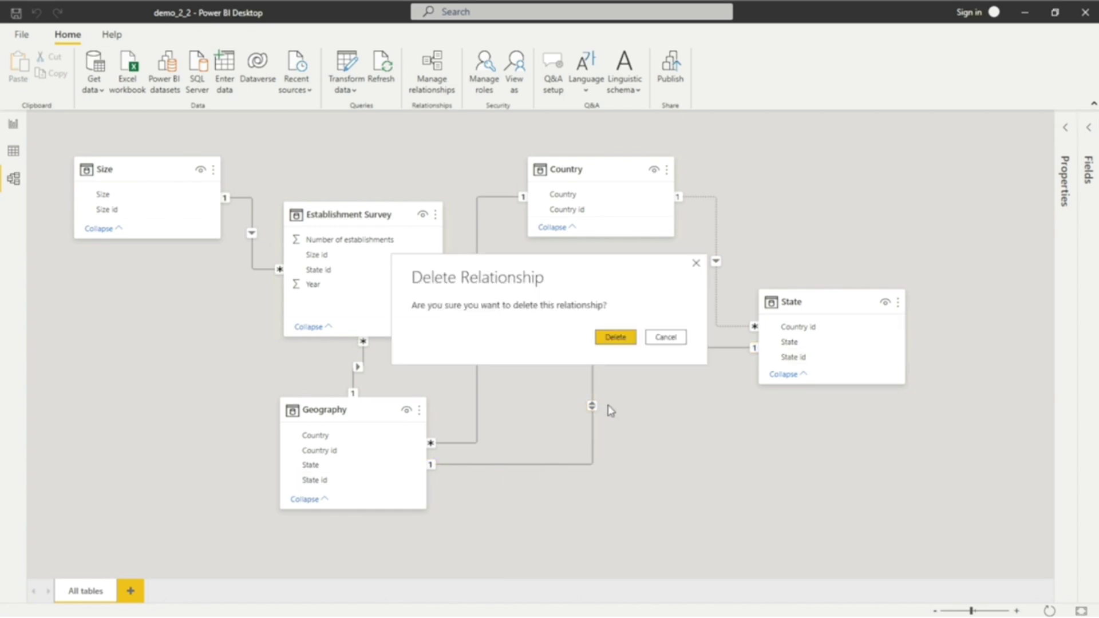
click(614, 339)
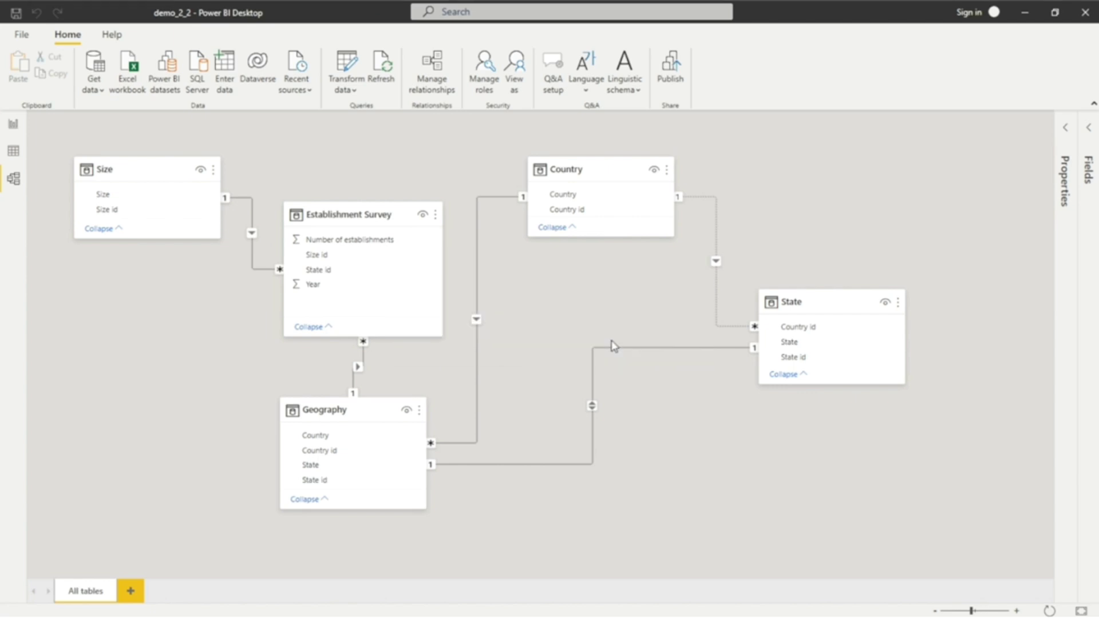
right_click(478, 285)
click(491, 287)
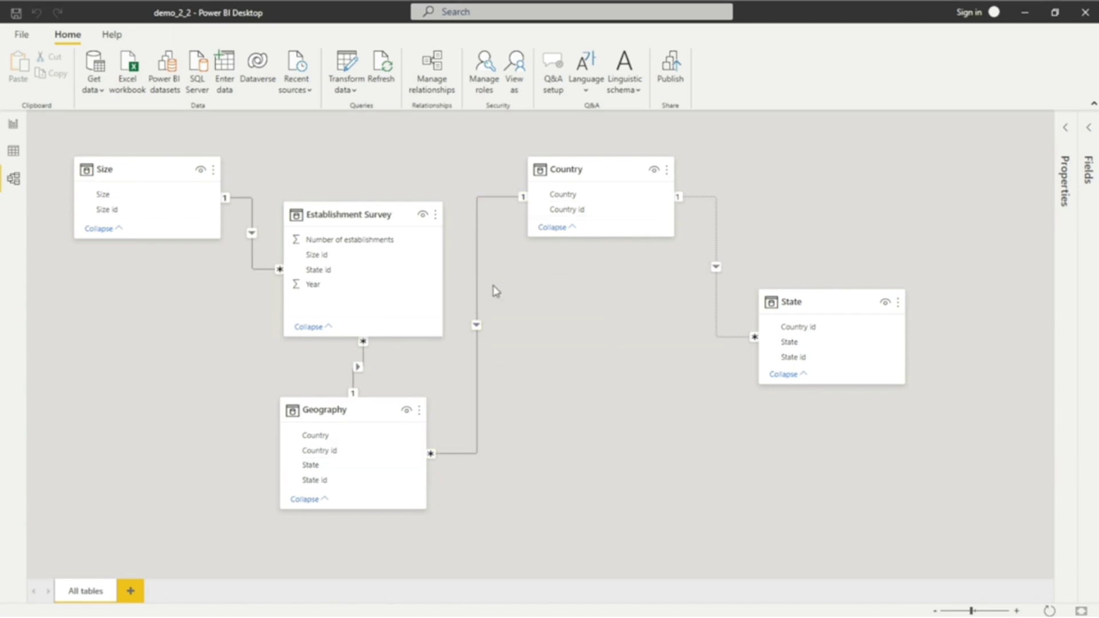
click(615, 336)
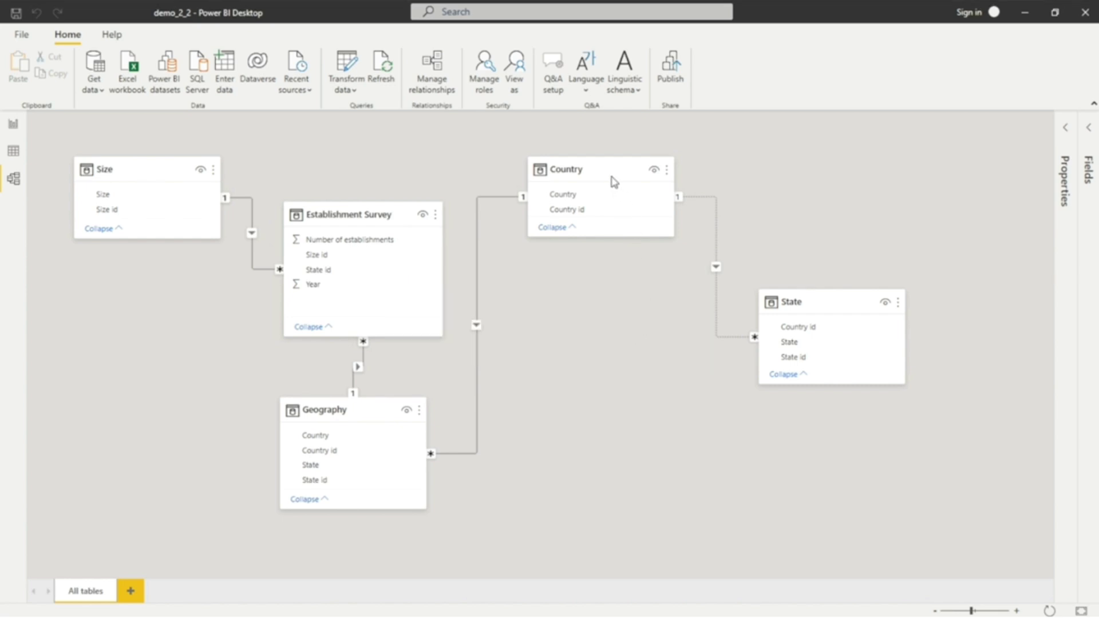
Step: Arrange the model diagram with State just to the right of Establishment Survey and Country to the right of State
drag(609, 173, 786, 212)
drag(800, 300, 530, 246)
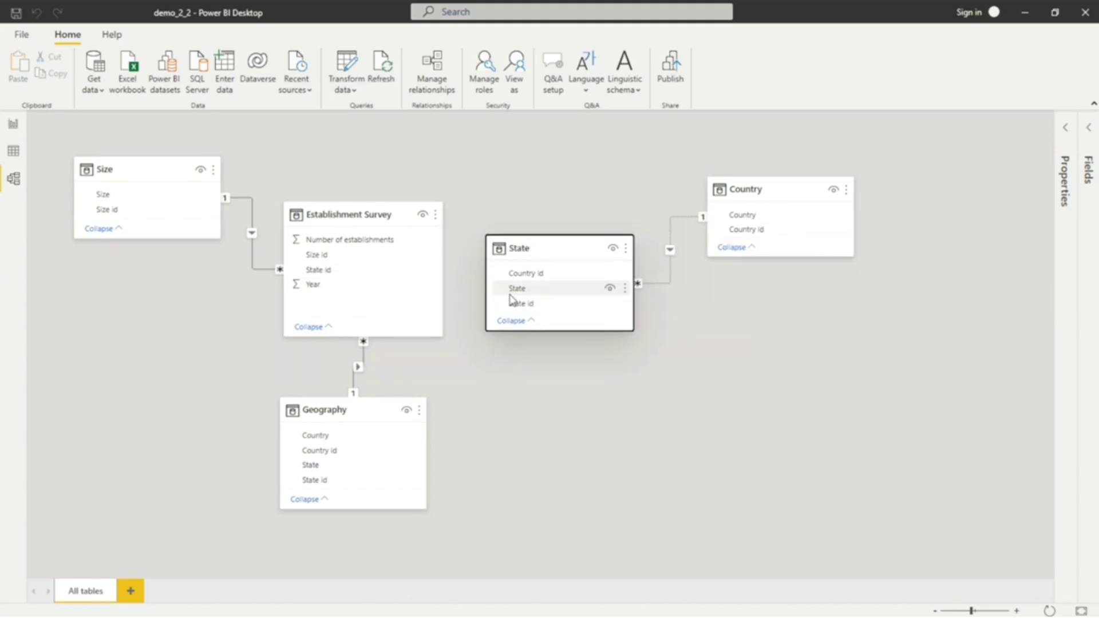
Step: Create an active many-to-one relationship from Establishment Survey to State on State id, with single cross-filter direction
click(381, 272)
mouse_move(381, 273)
mouse_down()
mouse_move(523, 302)
mouse_move(425, 282)
mouse_move(393, 263)
mouse_up()
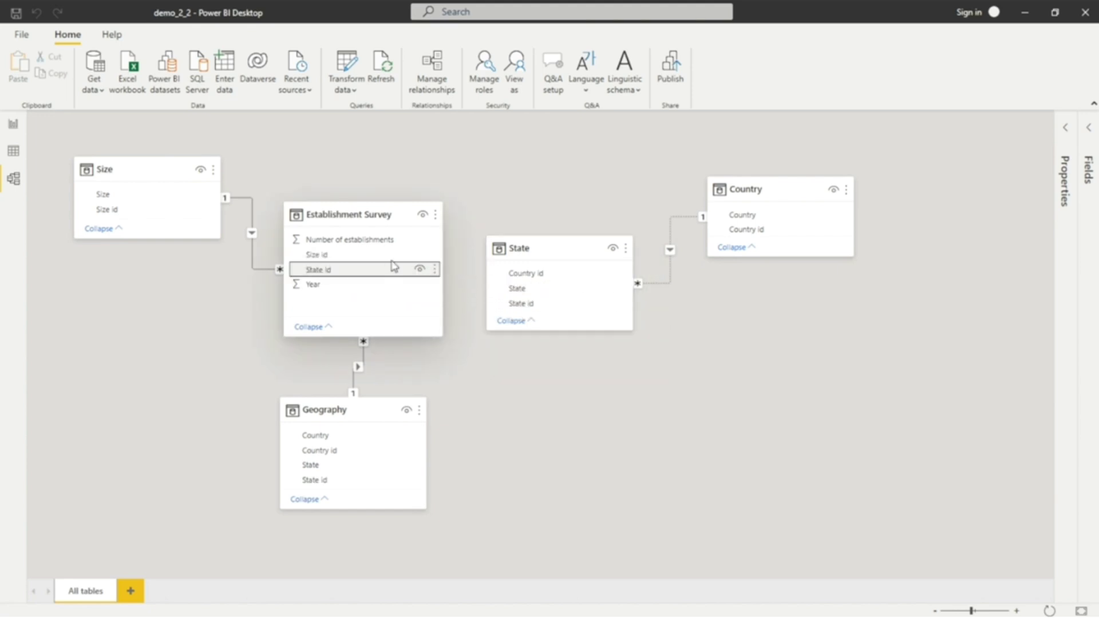
click(438, 71)
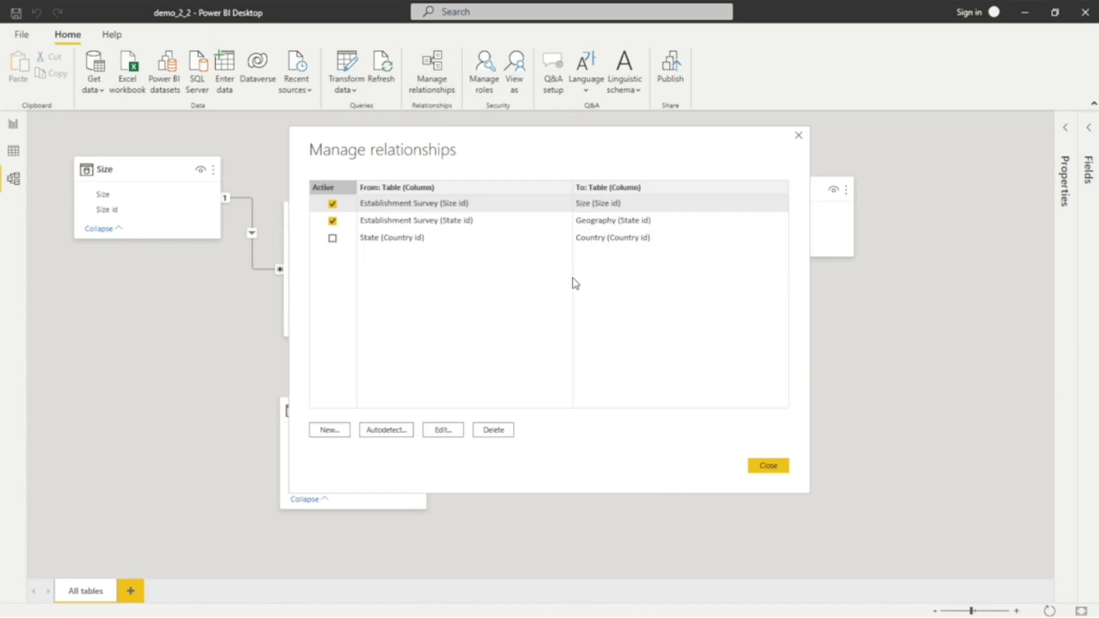
click(329, 430)
click(429, 187)
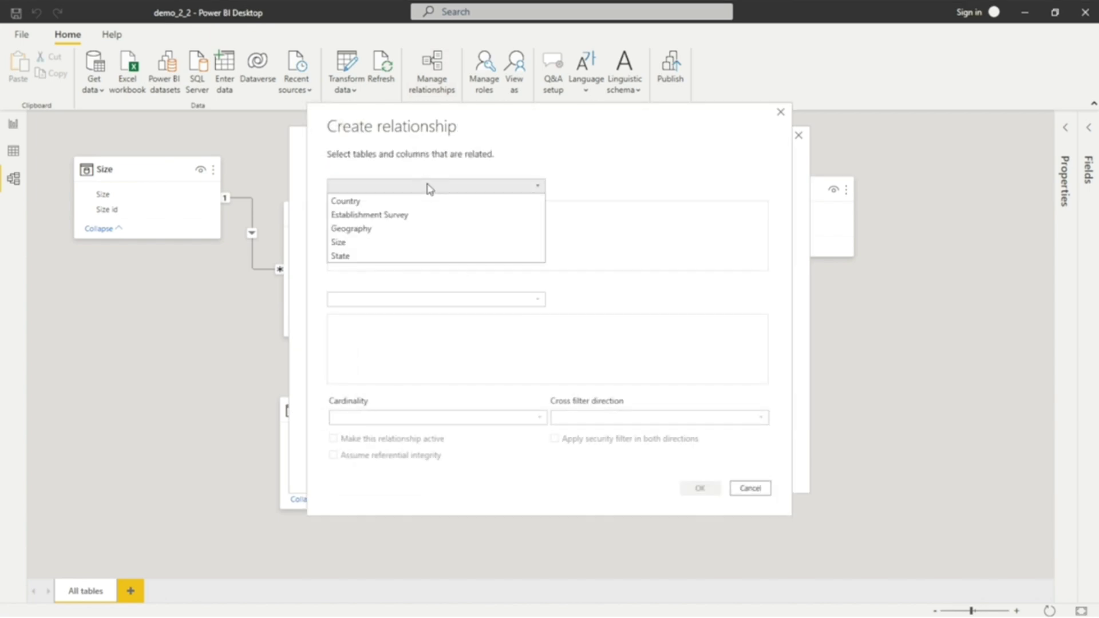
click(412, 217)
click(395, 298)
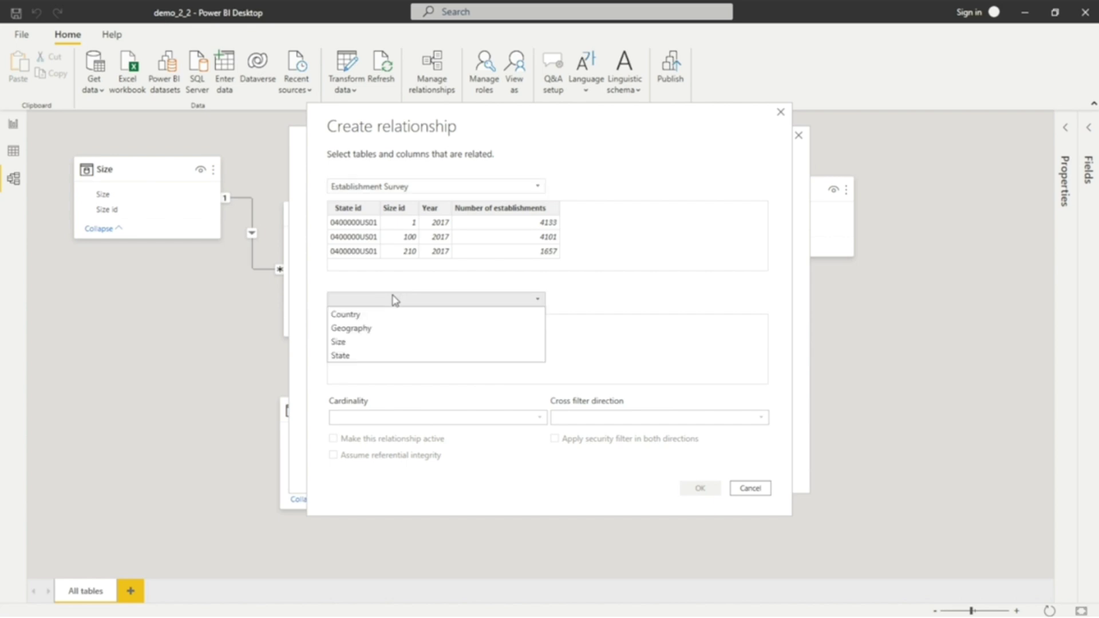
click(363, 354)
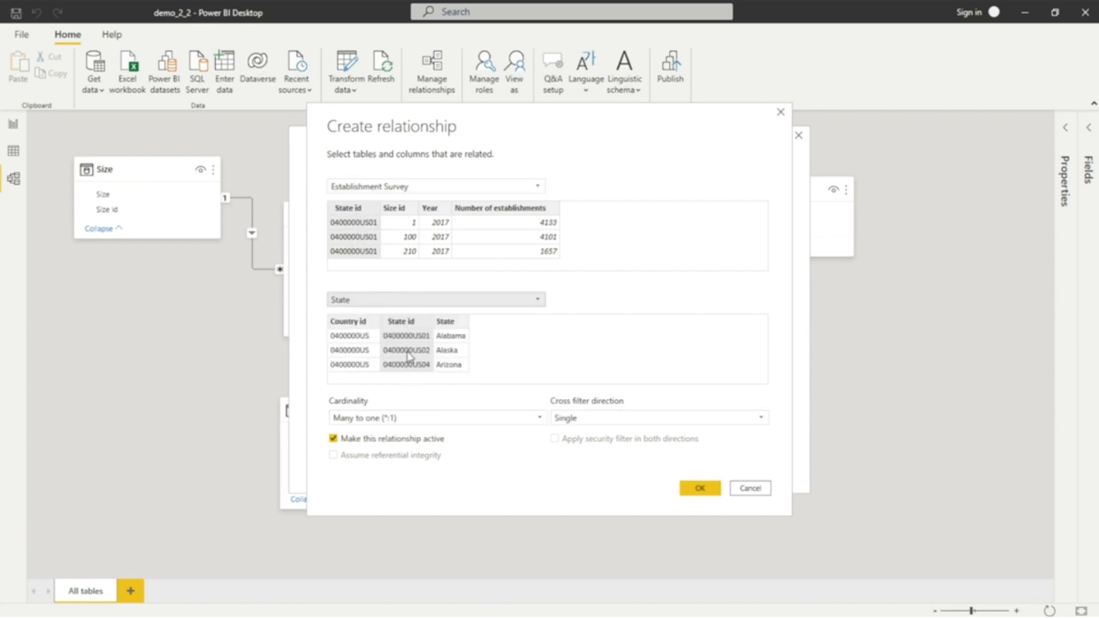
click(701, 489)
click(768, 462)
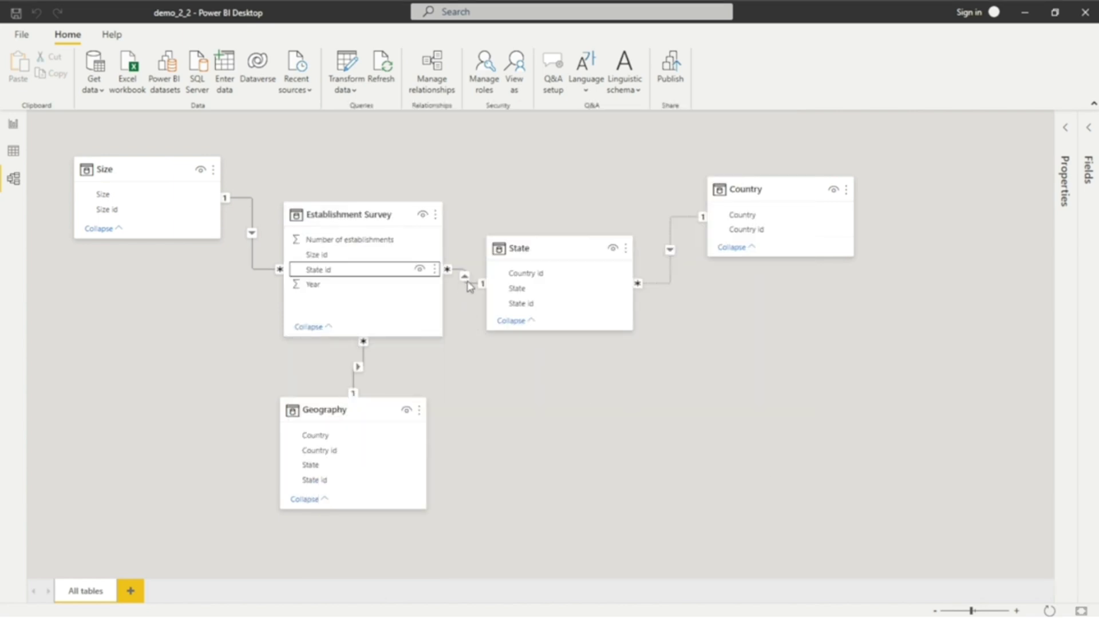
Step: Make the Country id relationship between the State and Country tables active
right_click(672, 284)
click(698, 308)
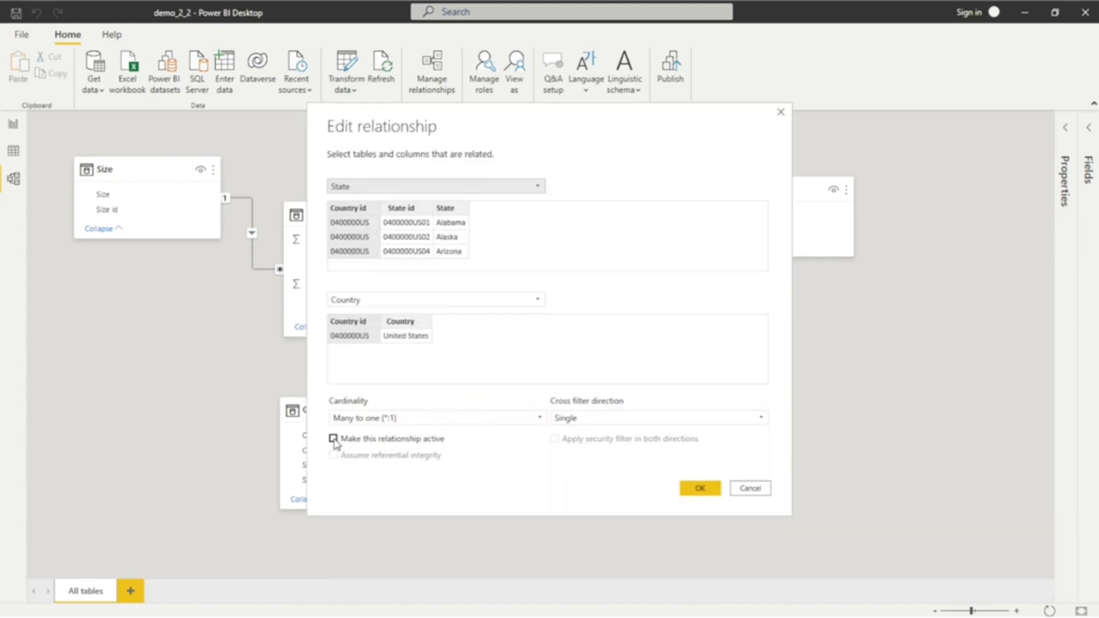
click(334, 439)
click(700, 491)
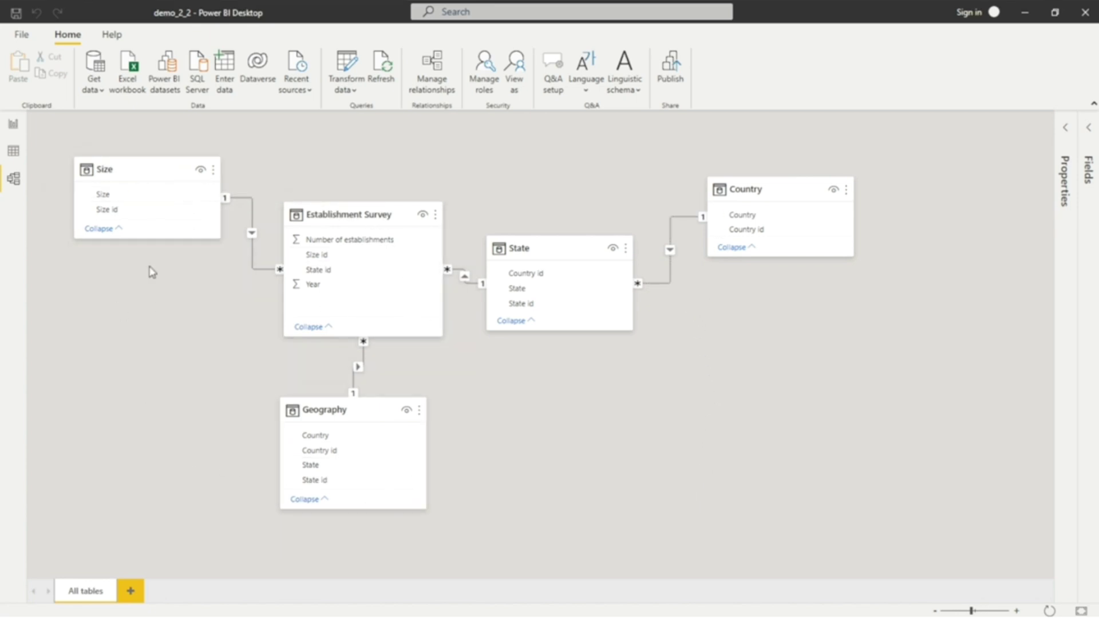
Step: Add a stacked bar chart to the report page showing Number of establishments by State from the Geography table
click(13, 125)
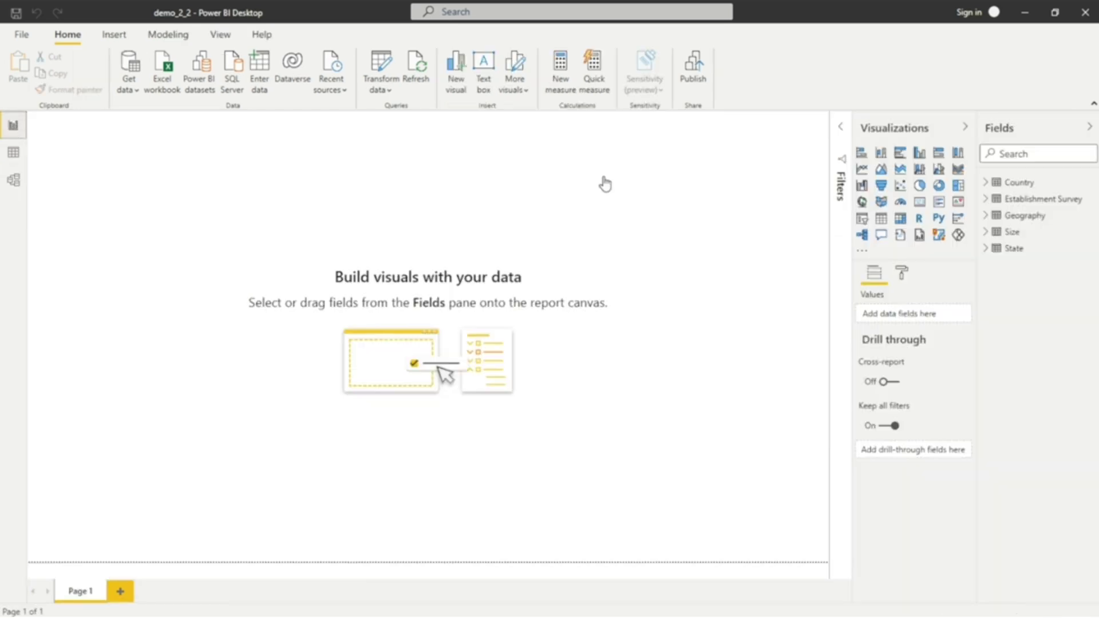
click(861, 153)
click(989, 201)
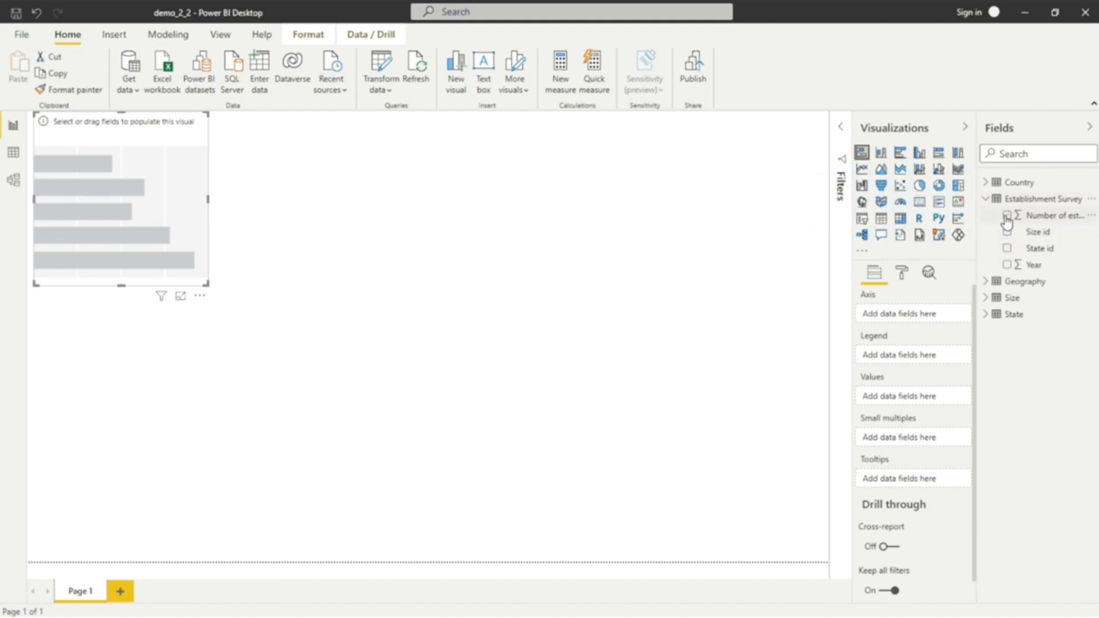
click(1008, 216)
click(987, 281)
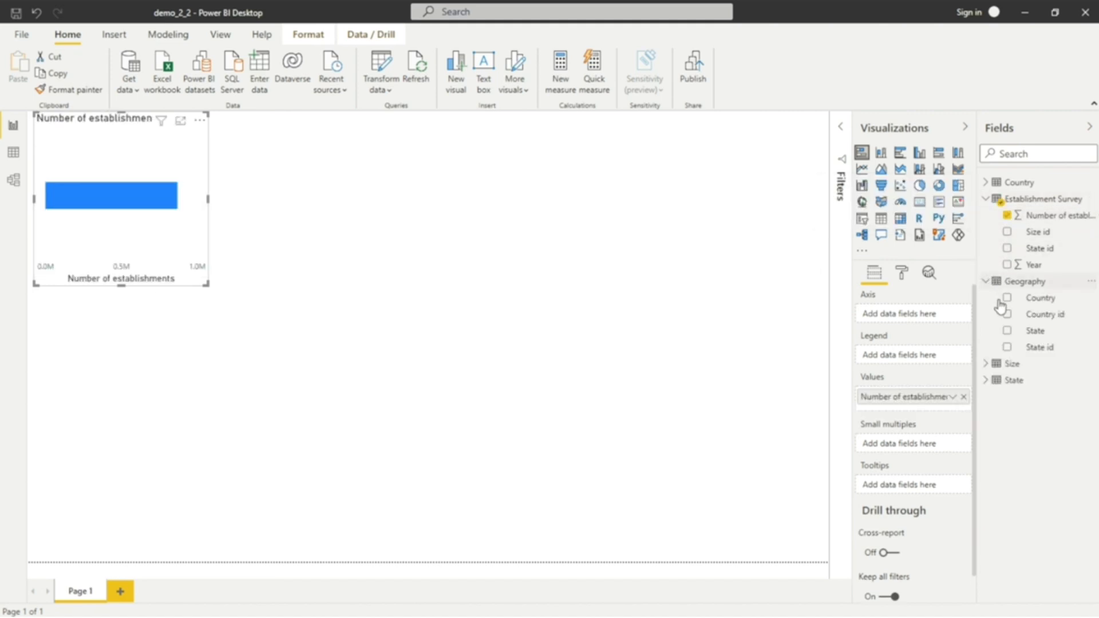
click(1007, 332)
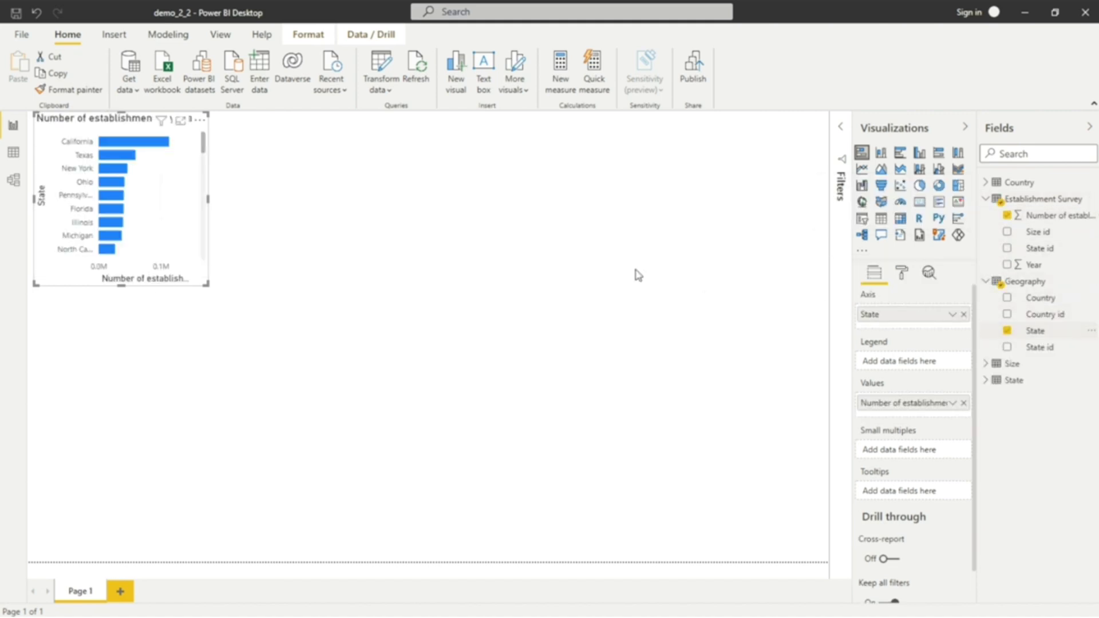
Step: Add a second stacked bar chart showing Number of establishments by State, using the State field from the State table
click(694, 218)
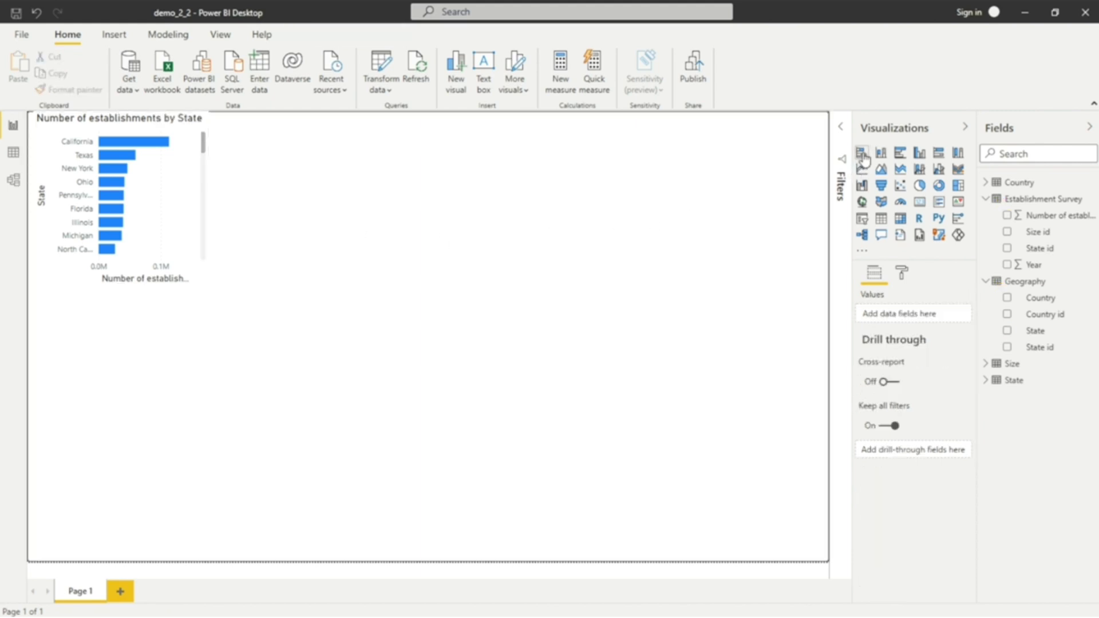
click(861, 152)
click(1008, 216)
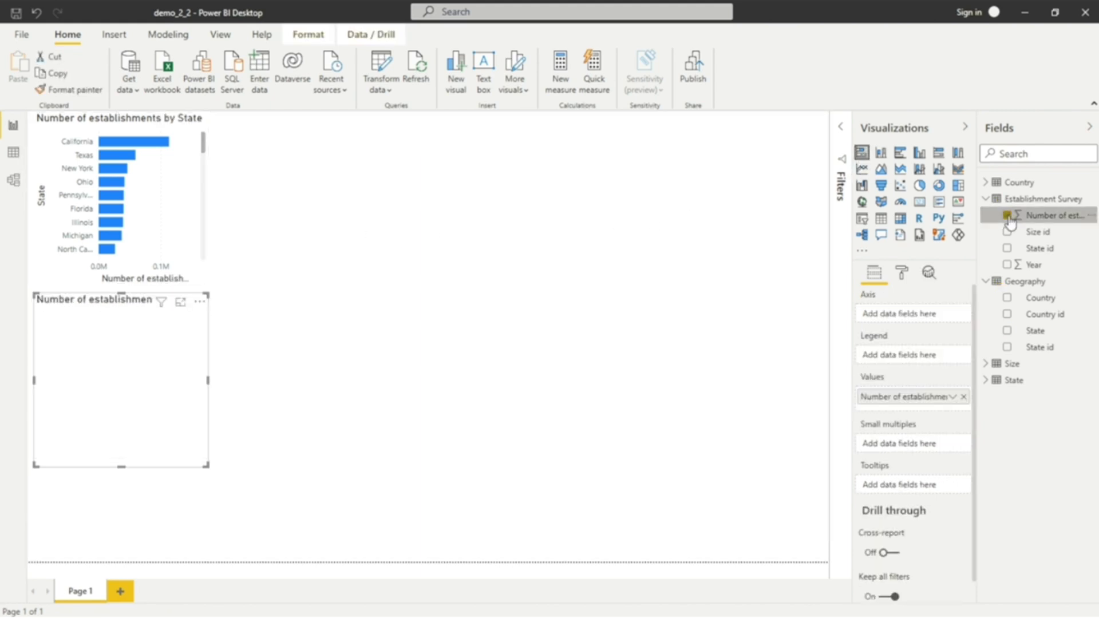
click(995, 385)
click(1008, 414)
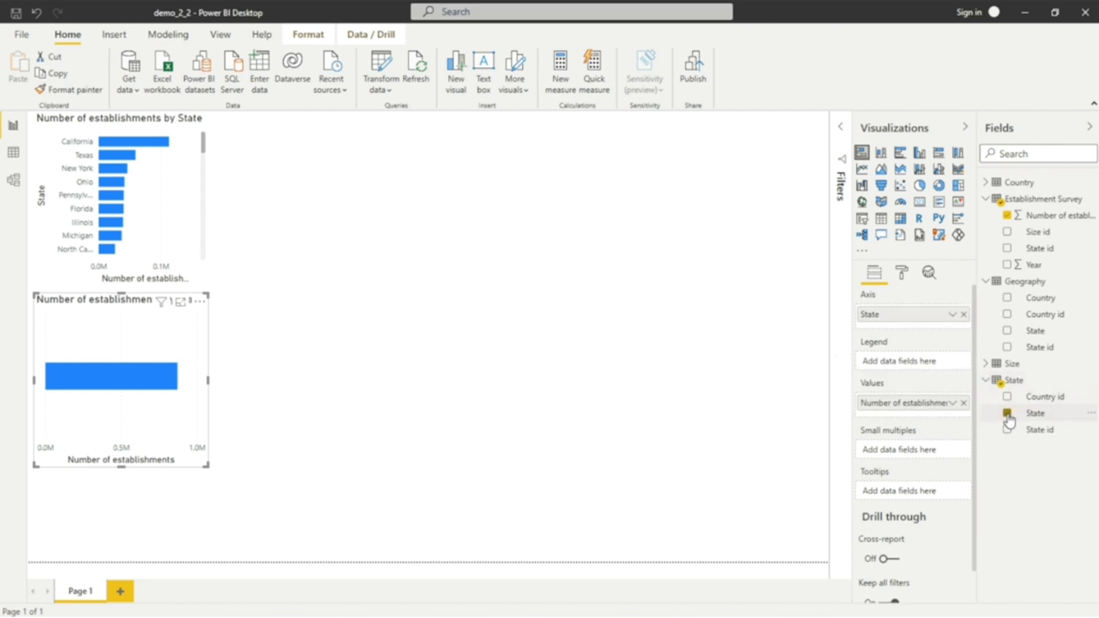
Step: Set the title of the State-table bar chart to "Snowflake schema" and the Geography-table bar chart to "Star schema"
click(903, 274)
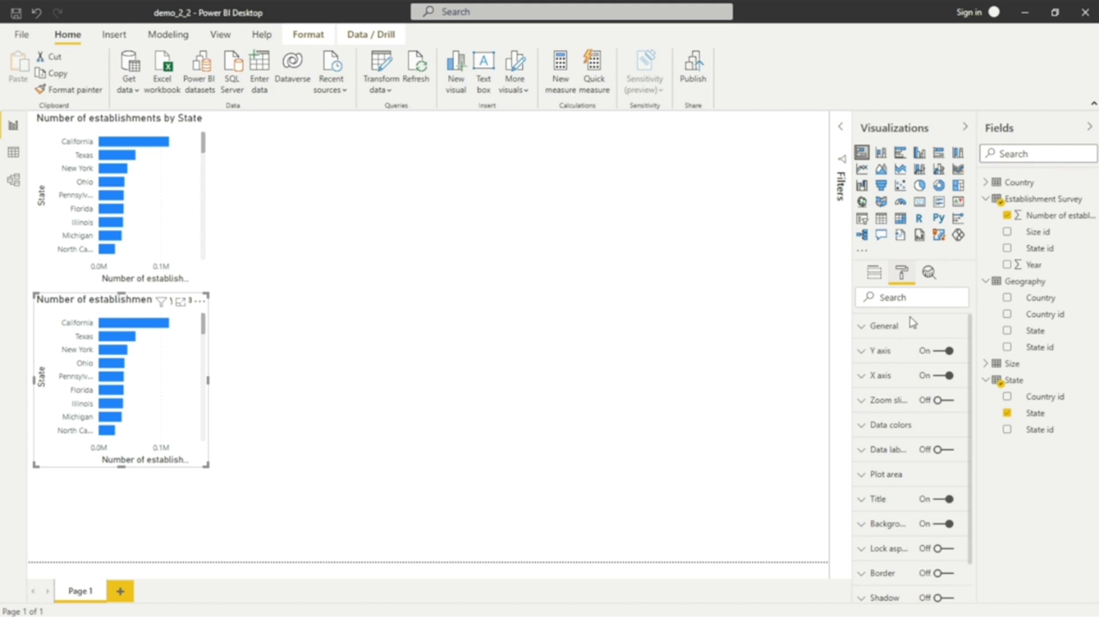
click(872, 499)
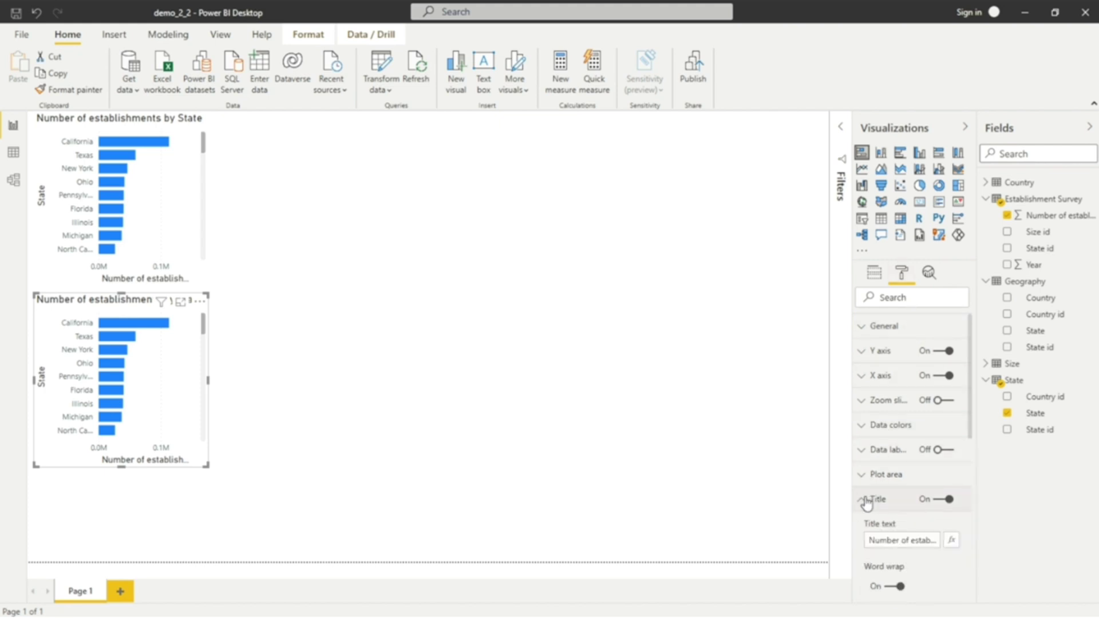
click(908, 541)
text(S)
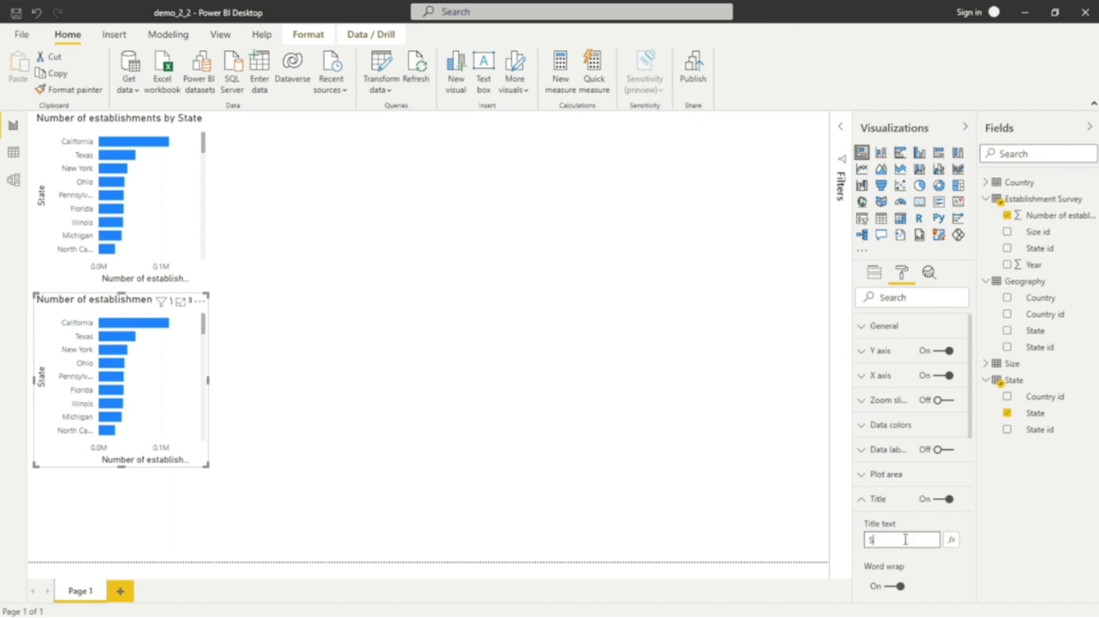
text(nowflake schema)
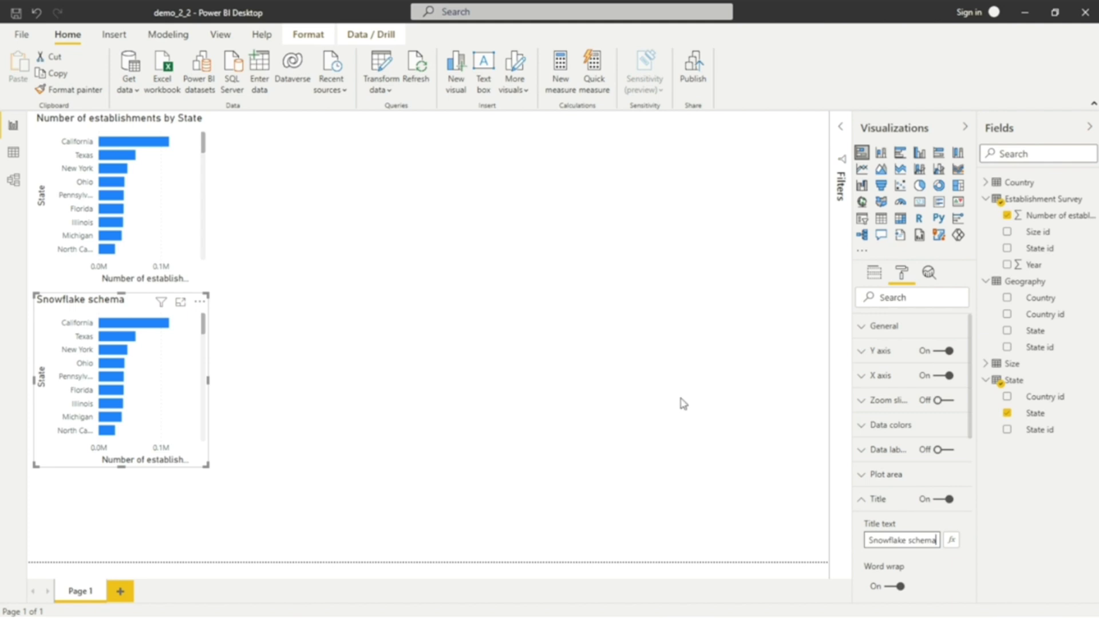
click(171, 173)
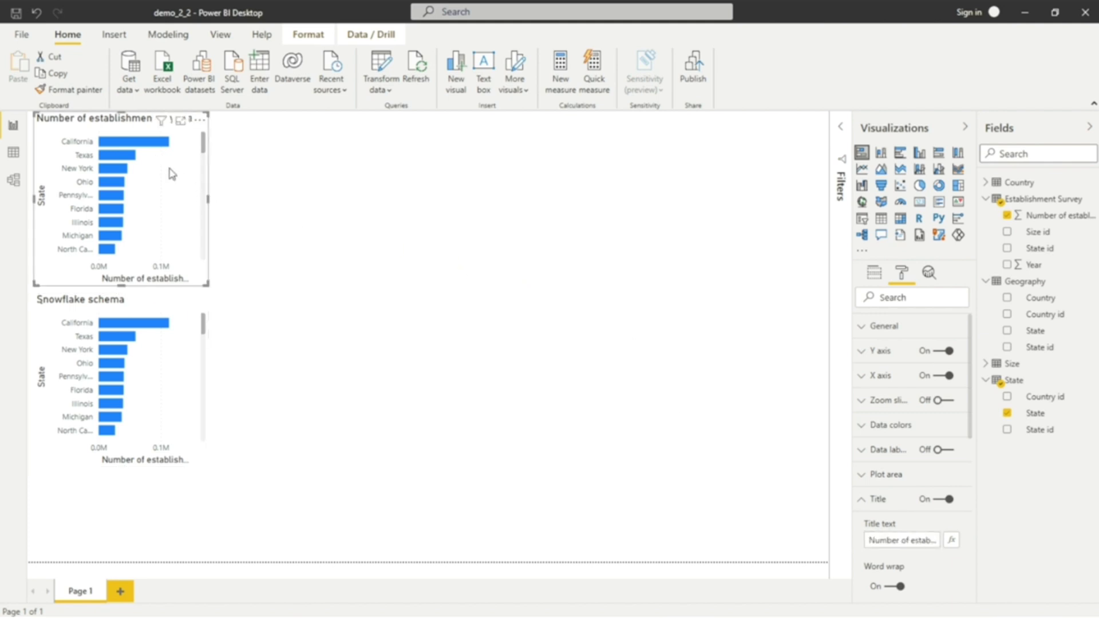
click(755, 437)
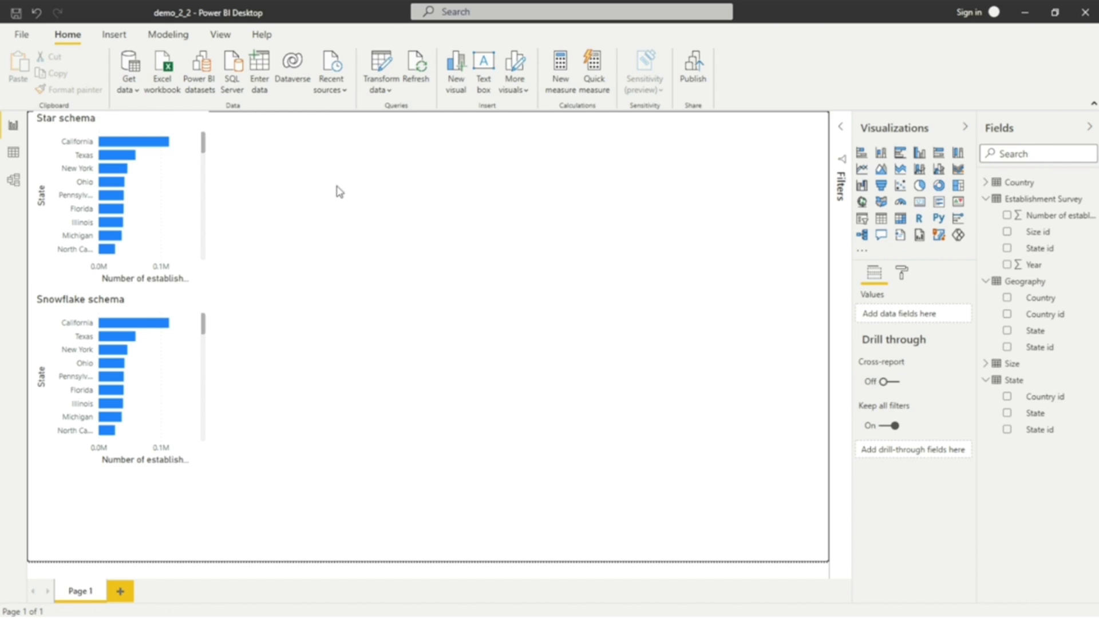
Step: Start a Performance analyzer recording and refresh the visuals to time both bar charts
click(223, 36)
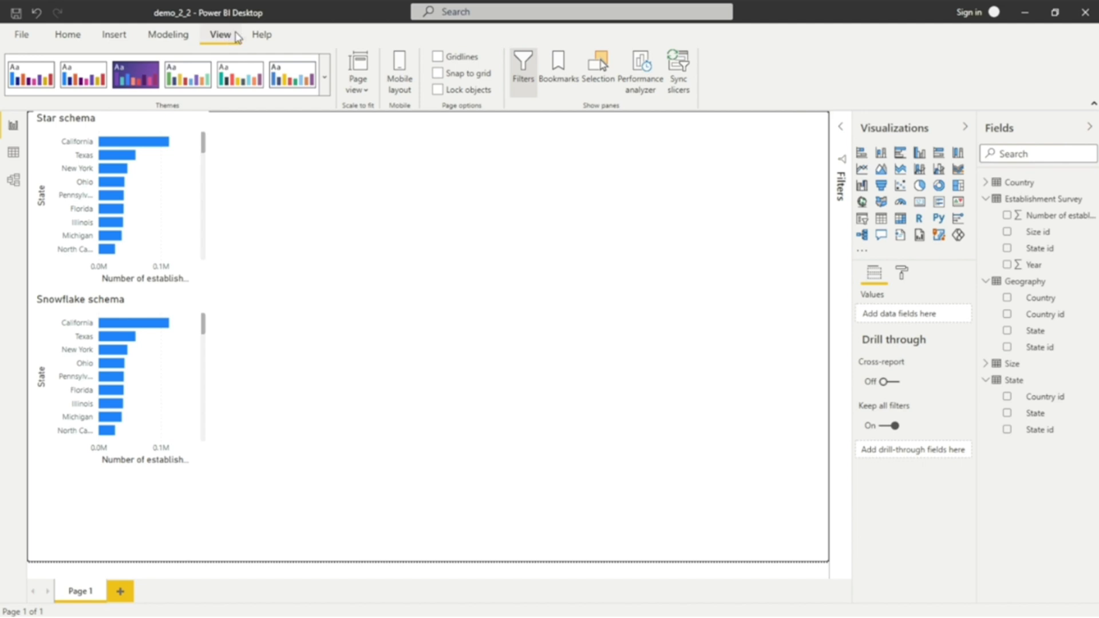
click(642, 79)
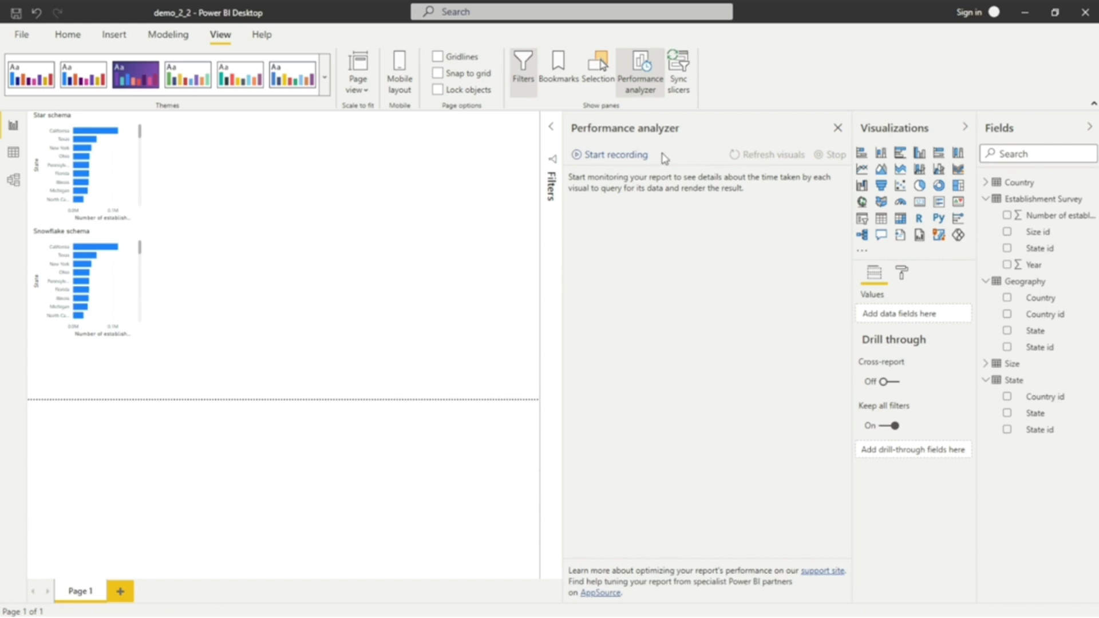
click(617, 157)
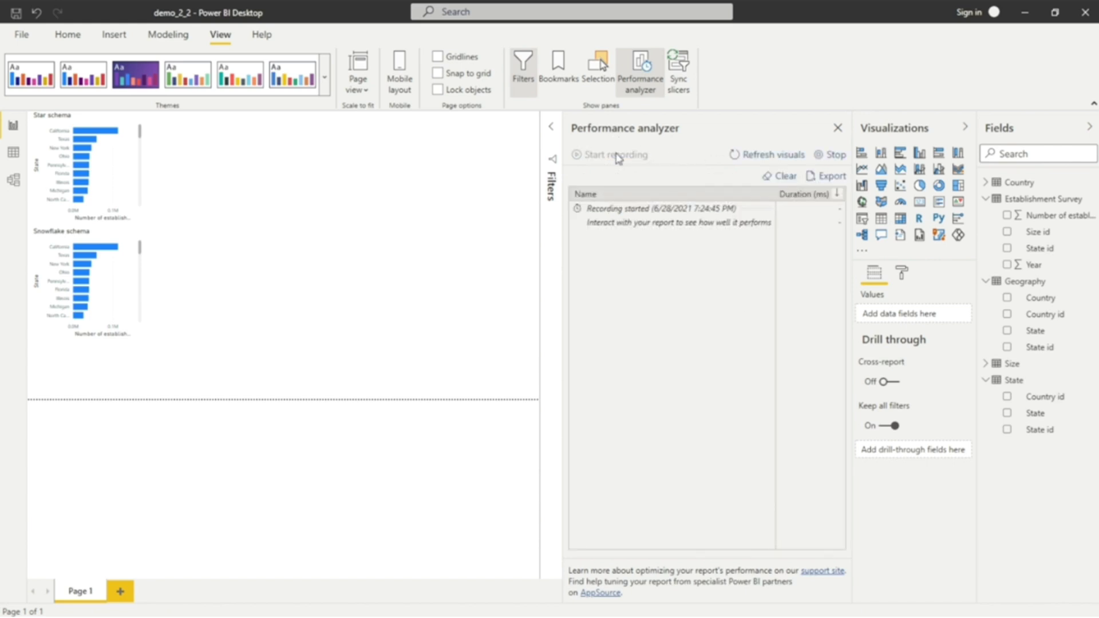
click(777, 163)
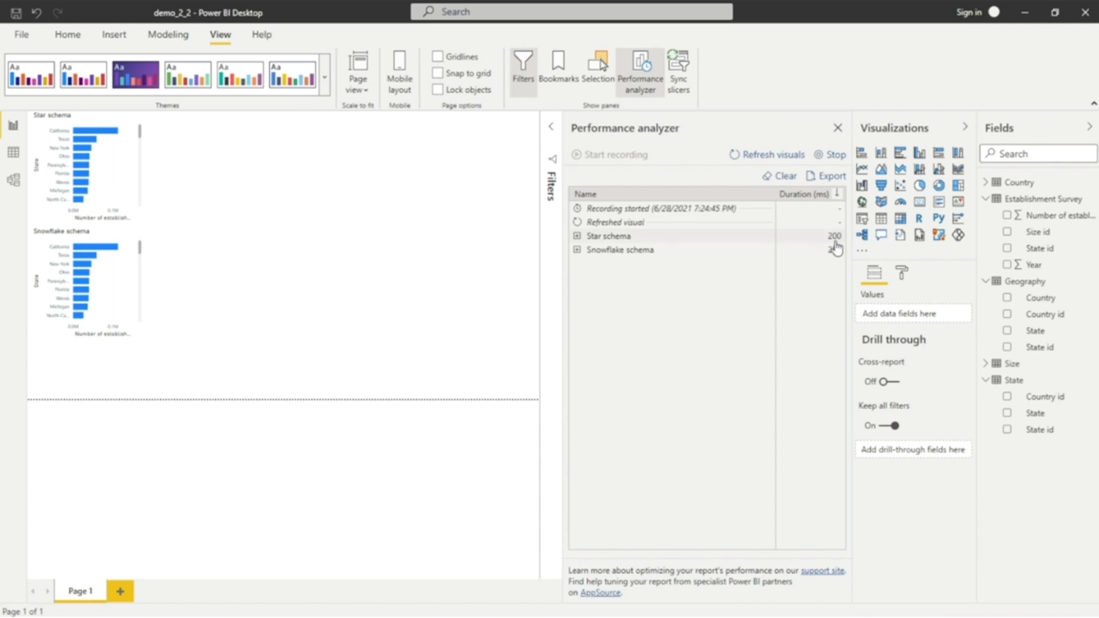
Step: Check the Star schema timing entry and refresh the visuals four more times to compare the durations of both charts
click(577, 237)
click(577, 237)
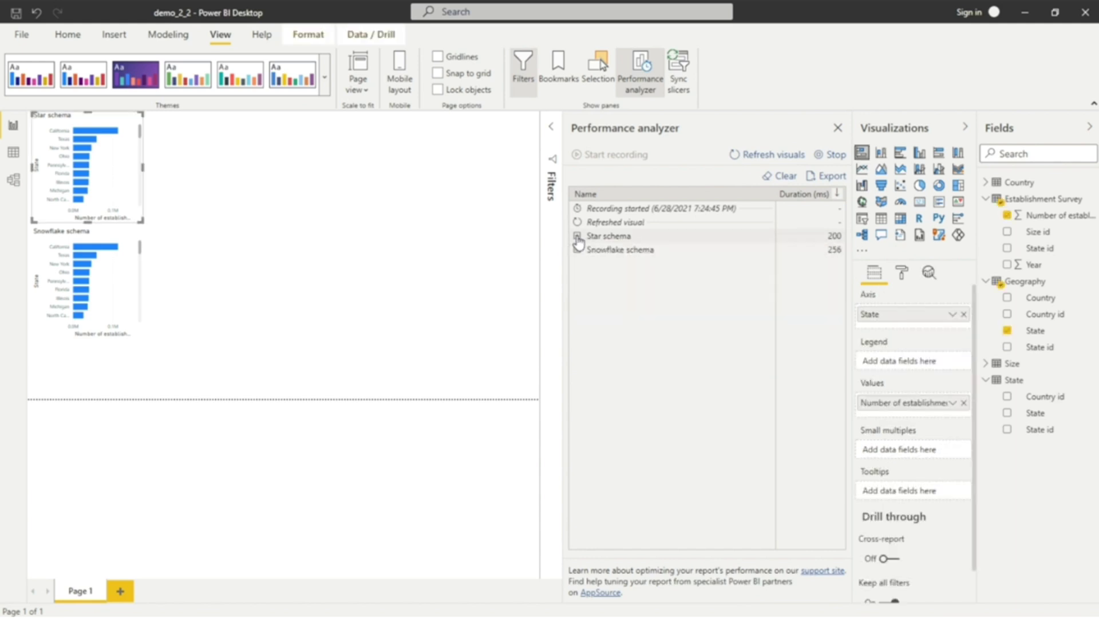
click(766, 157)
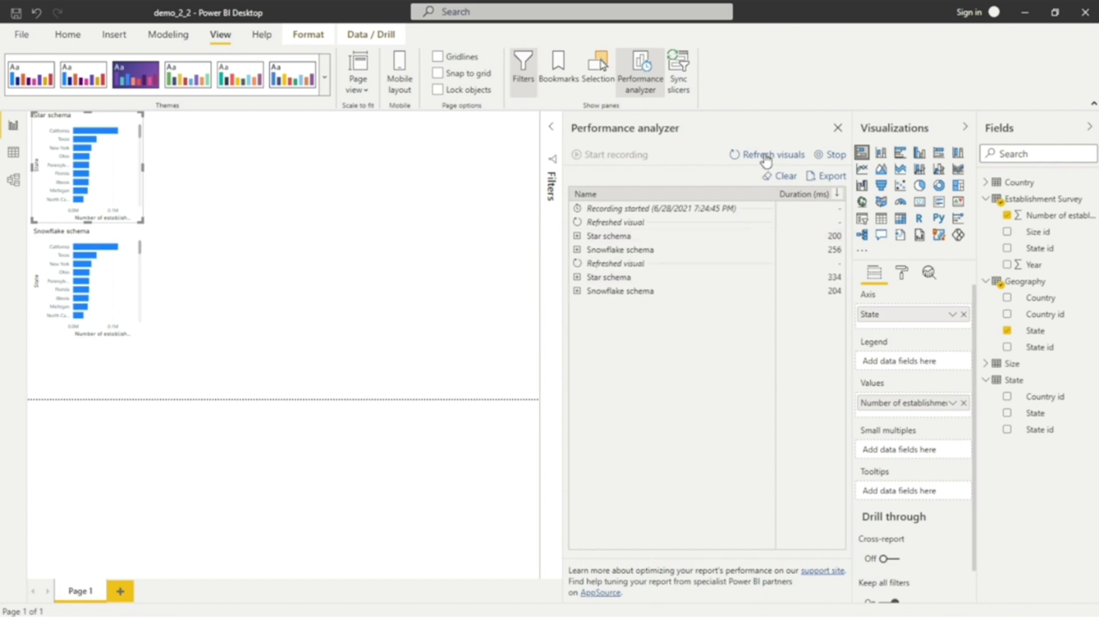
click(766, 158)
click(766, 159)
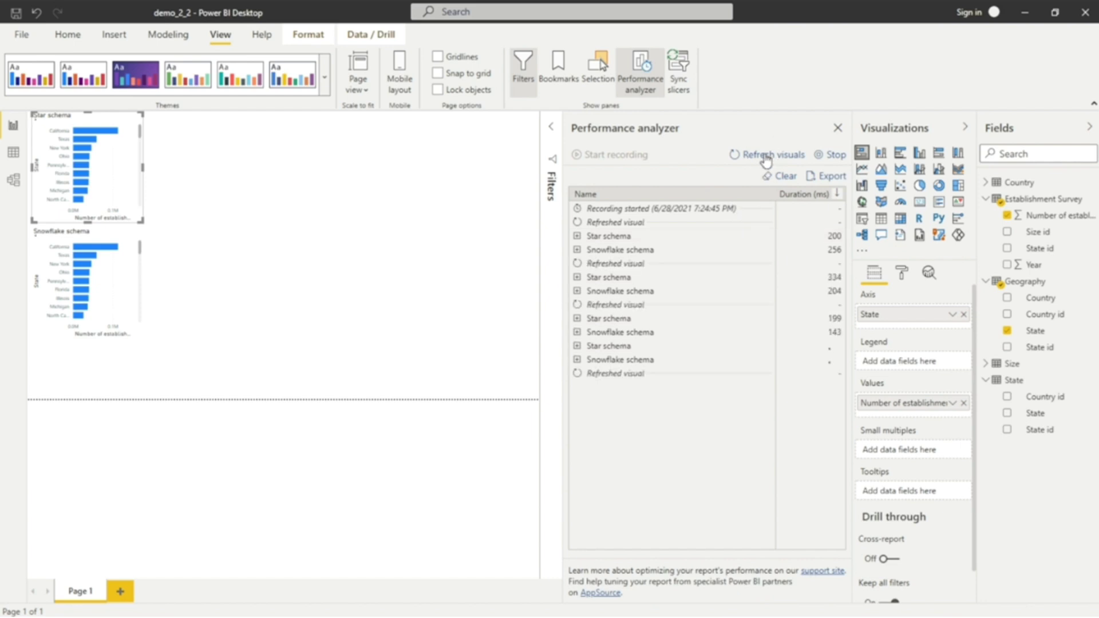
click(766, 159)
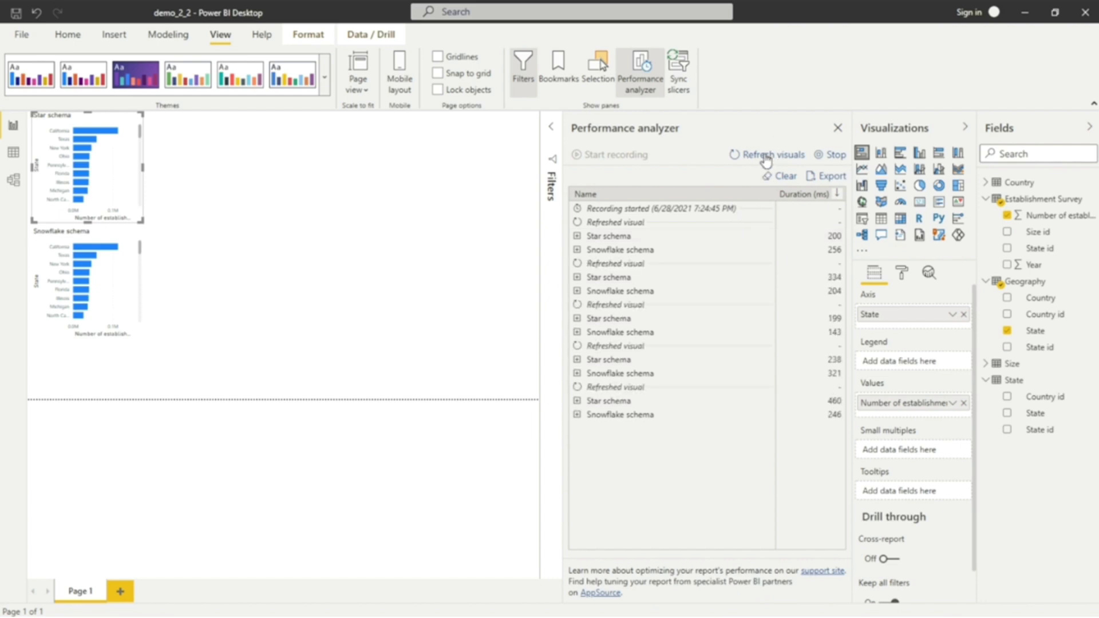